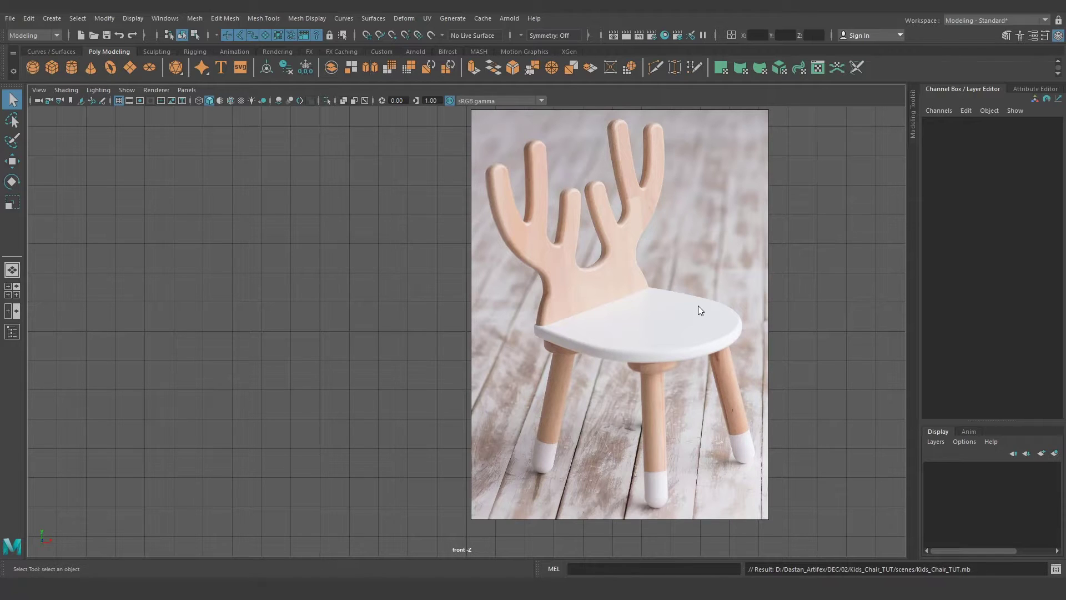
# Undo the chair reference image plane so the front view shows only the grid
pyautogui.hotkey('ctrl', 'z')
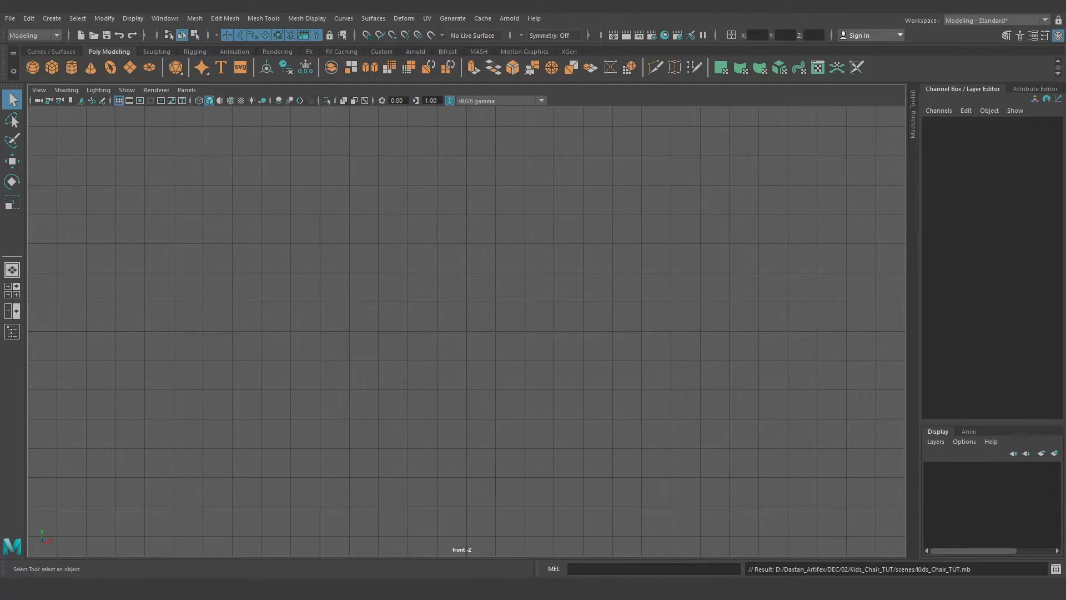
pyautogui.click(564, 315)
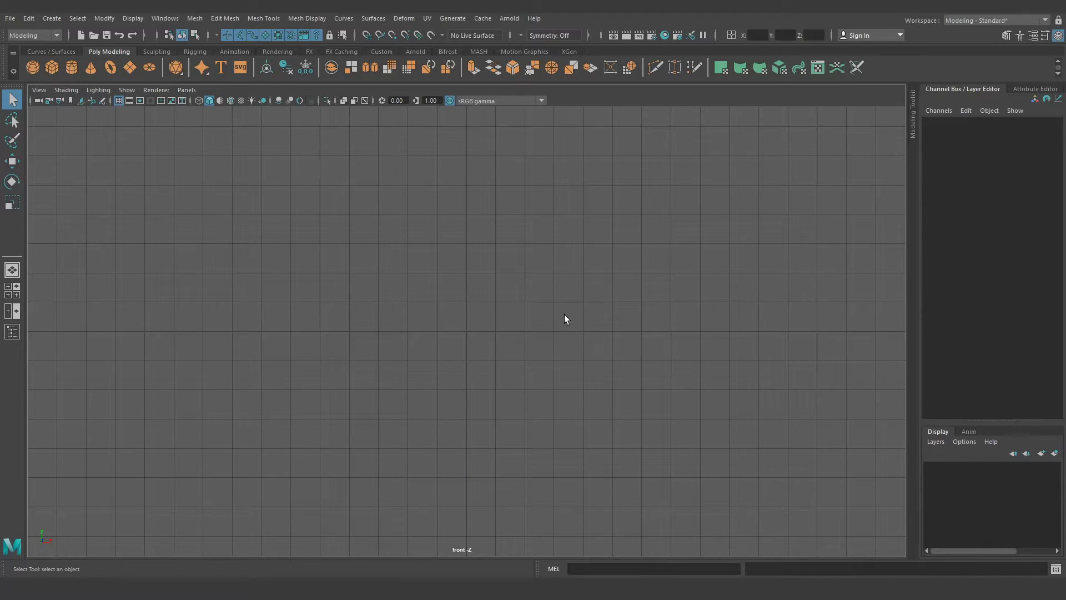
pyautogui.press('space')
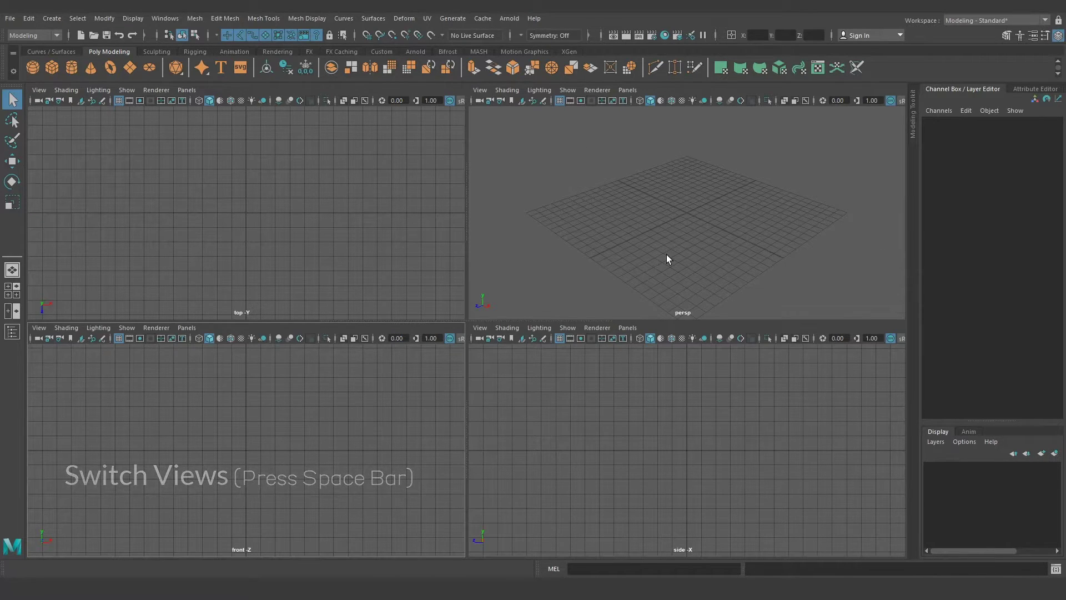
pyautogui.press('space')
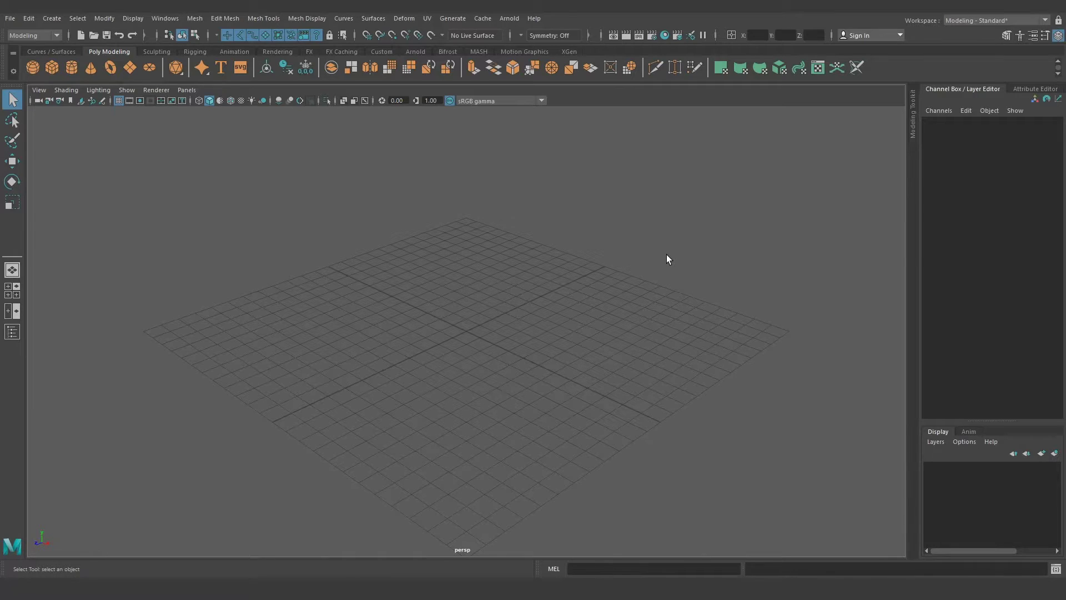
pyautogui.click(13, 290)
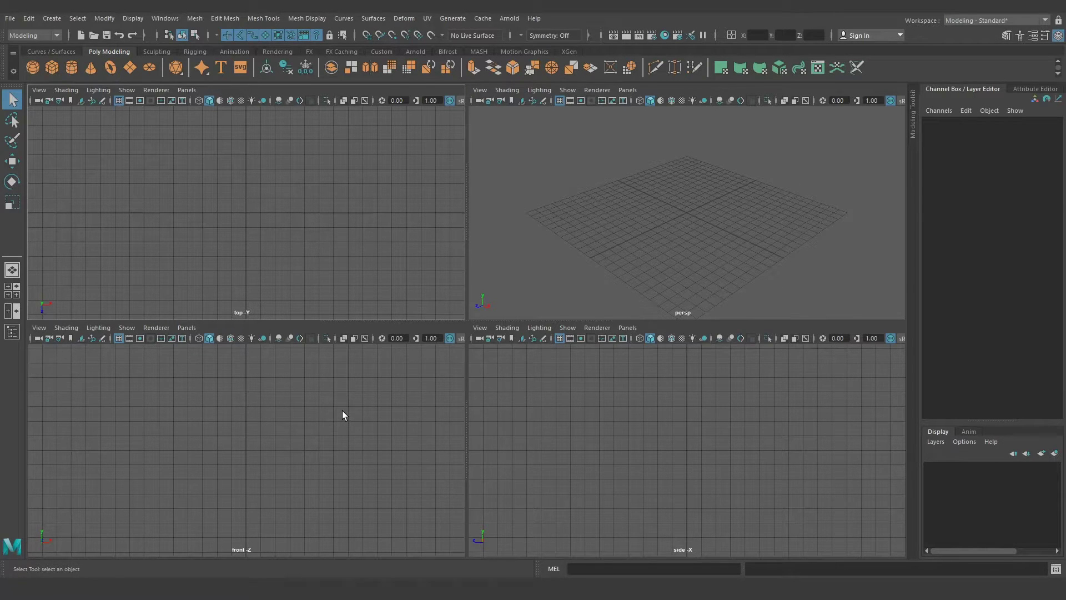
pyautogui.press('space')
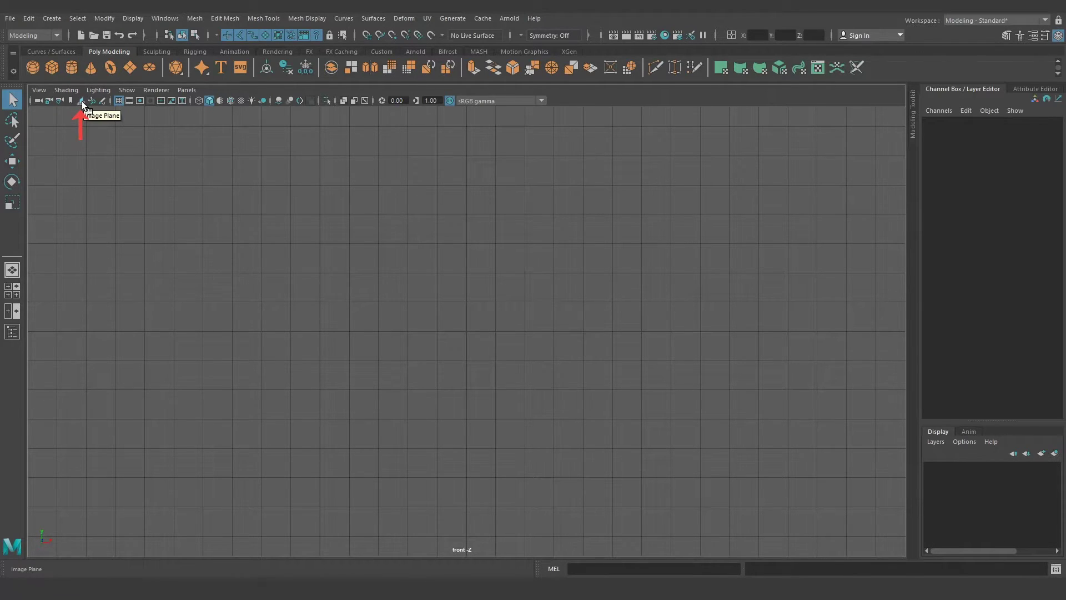
# Load Chair_Back.png as a front-view image plane and select it
pyautogui.click(82, 101)
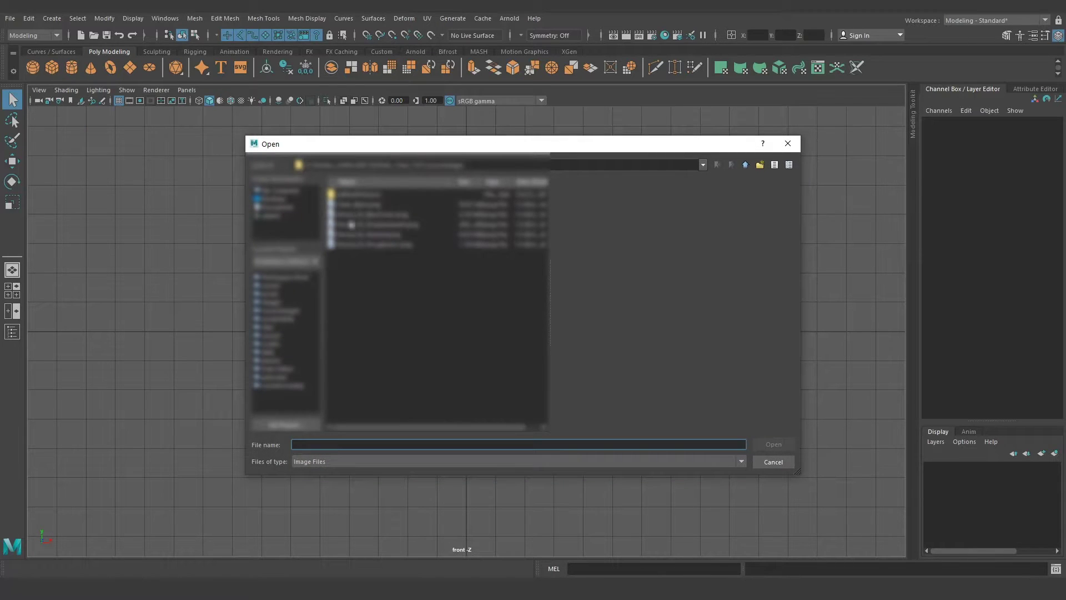
pyautogui.click(365, 205)
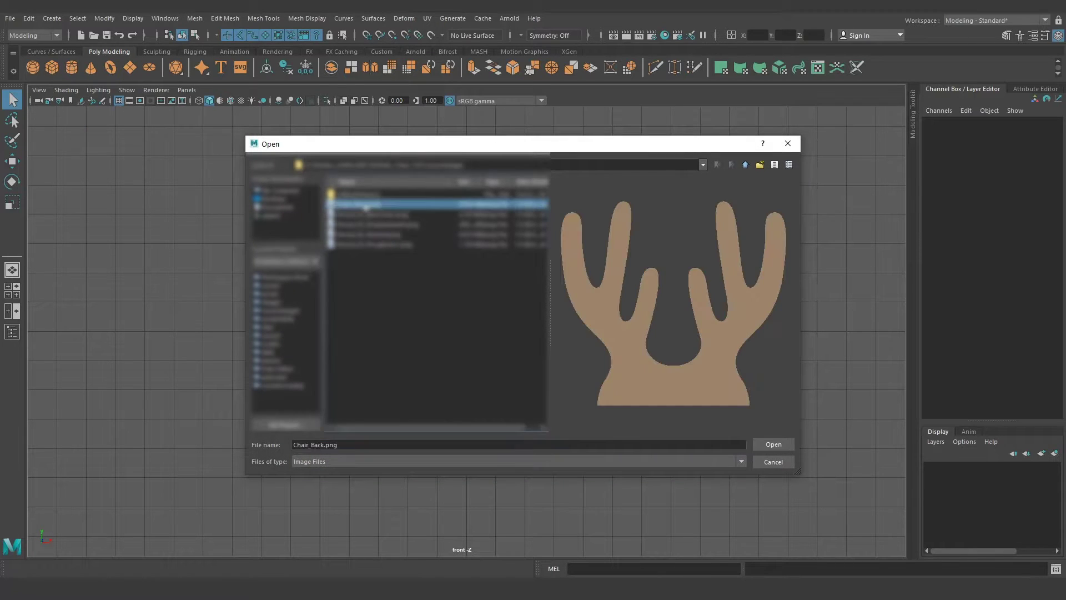
pyautogui.click(786, 444)
pyautogui.scroll(-2, 710, 431)
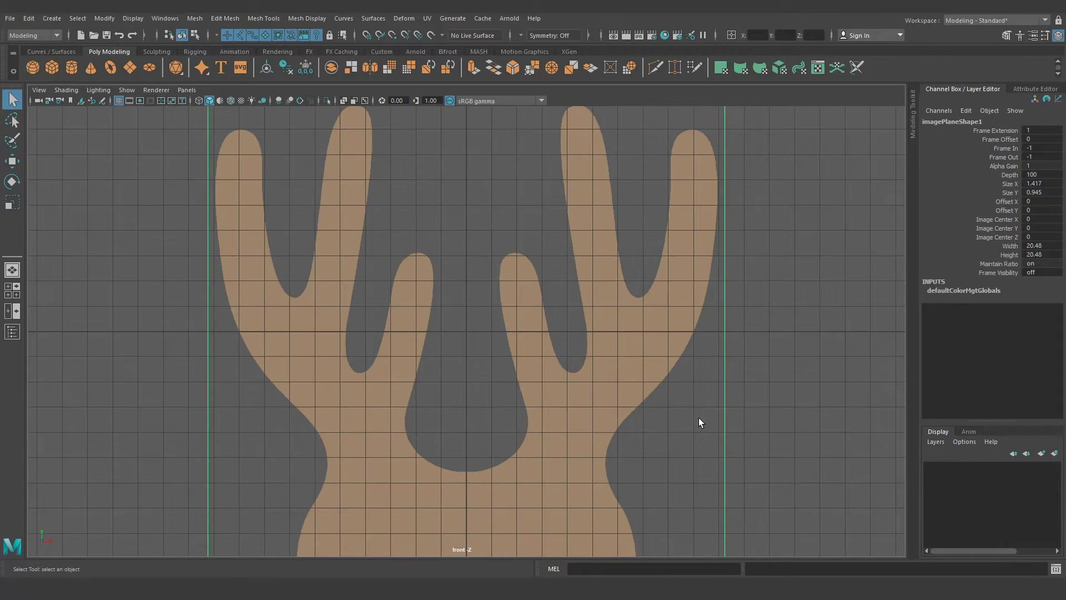
pyautogui.scroll(-1, 699, 417)
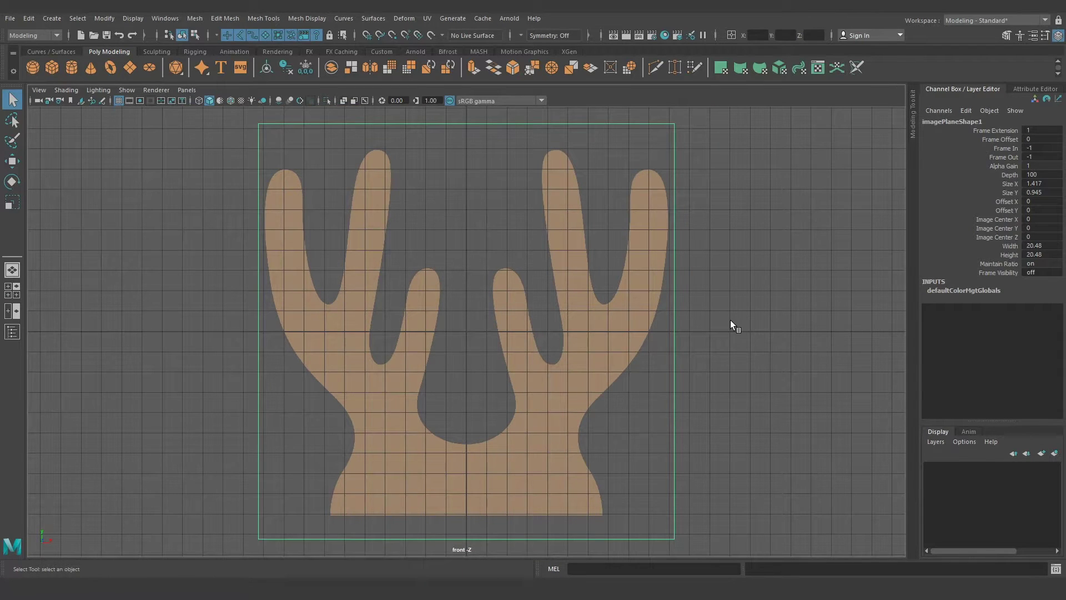
pyautogui.click(604, 320)
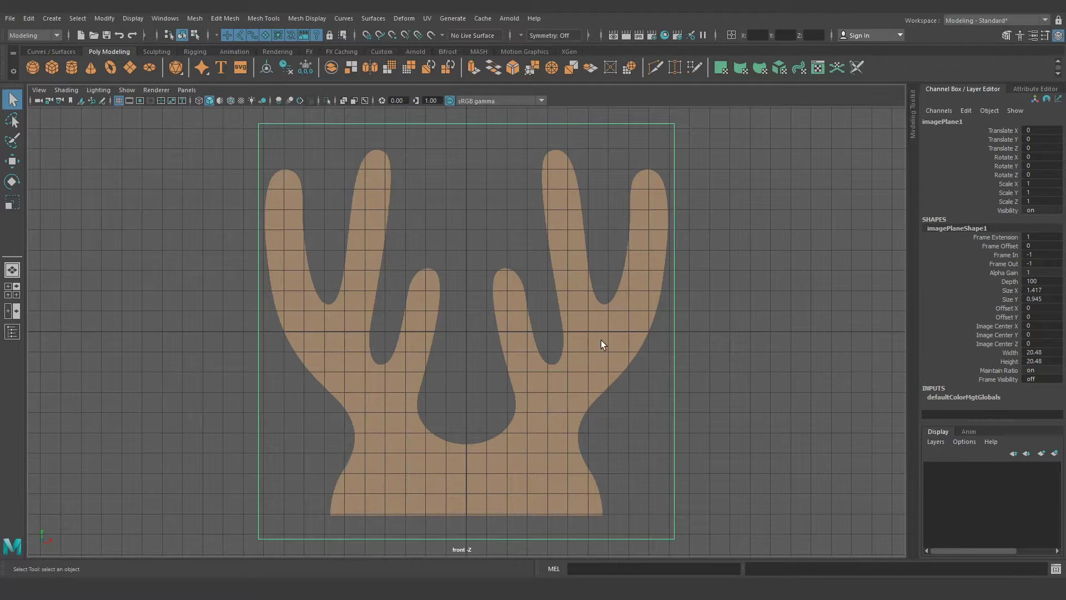
pyautogui.moveTo(564, 304)
pyautogui.keyDown('alt'); pyautogui.mouseDown(button='middle')
pyautogui.moveTo(570, 347)
pyautogui.moveTo(561, 339)
pyautogui.mouseUp(button='middle'); pyautogui.keyUp('alt')
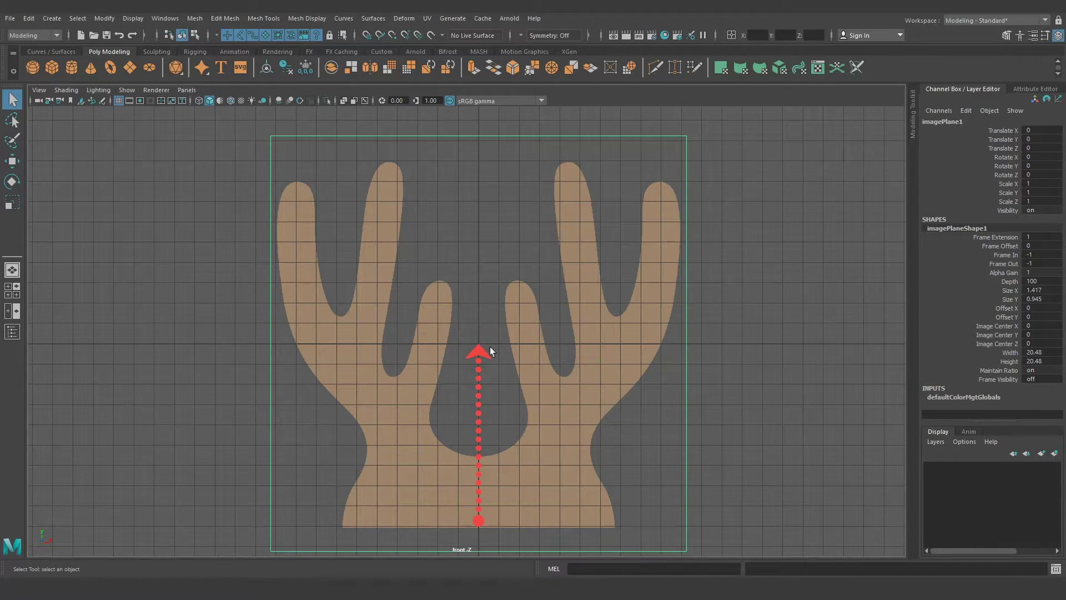
# Move the antler image plane's pivot down to its bottom edge
pyautogui.press('w')
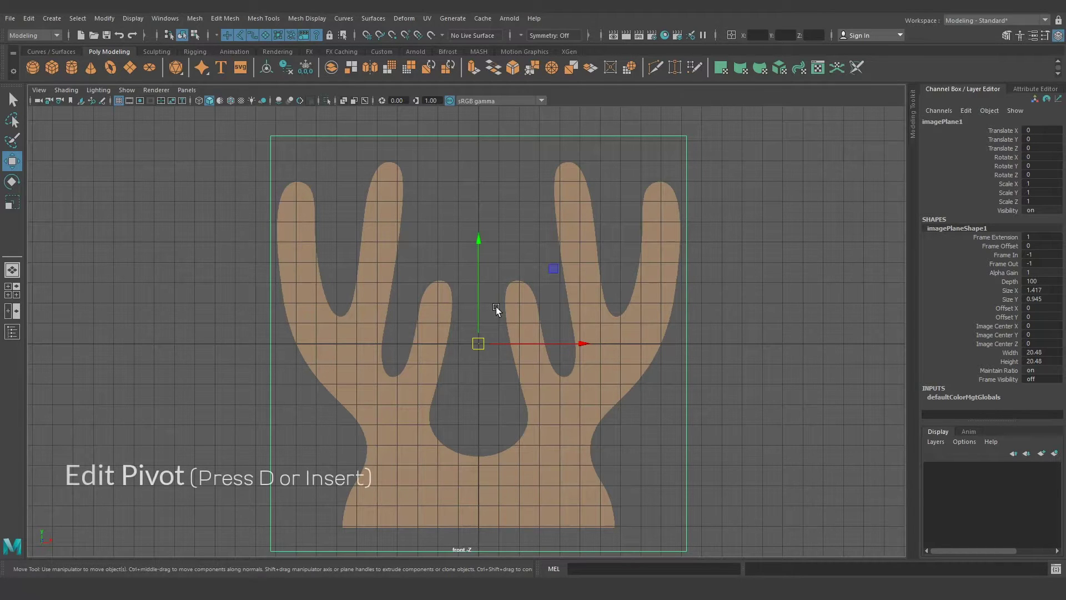
pyautogui.press('d')
pyautogui.moveTo(480, 248); pyautogui.dragTo(492, 429)
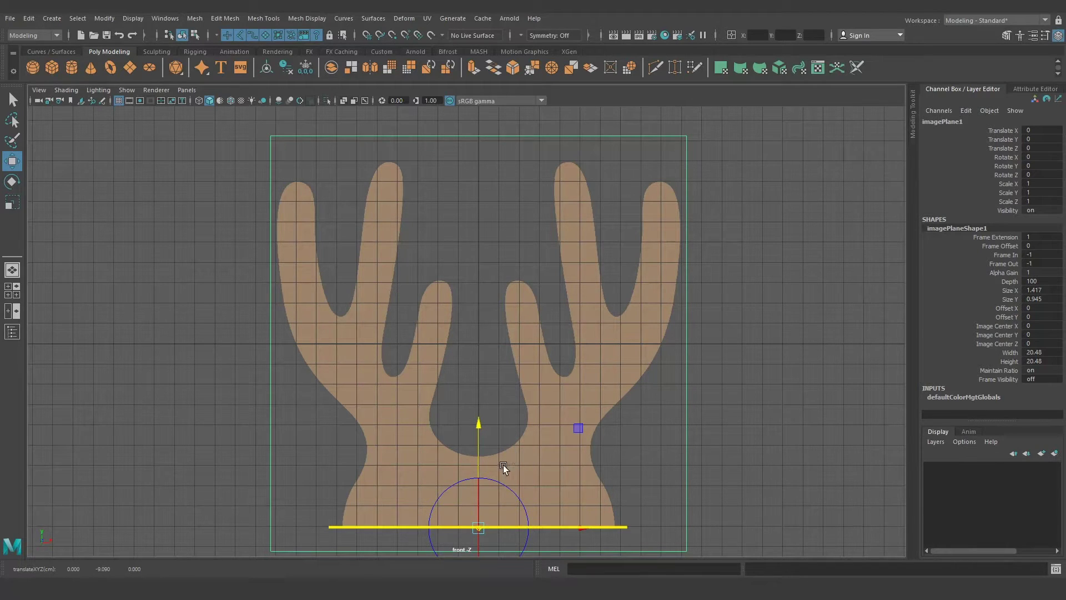
pyautogui.press('Insert')
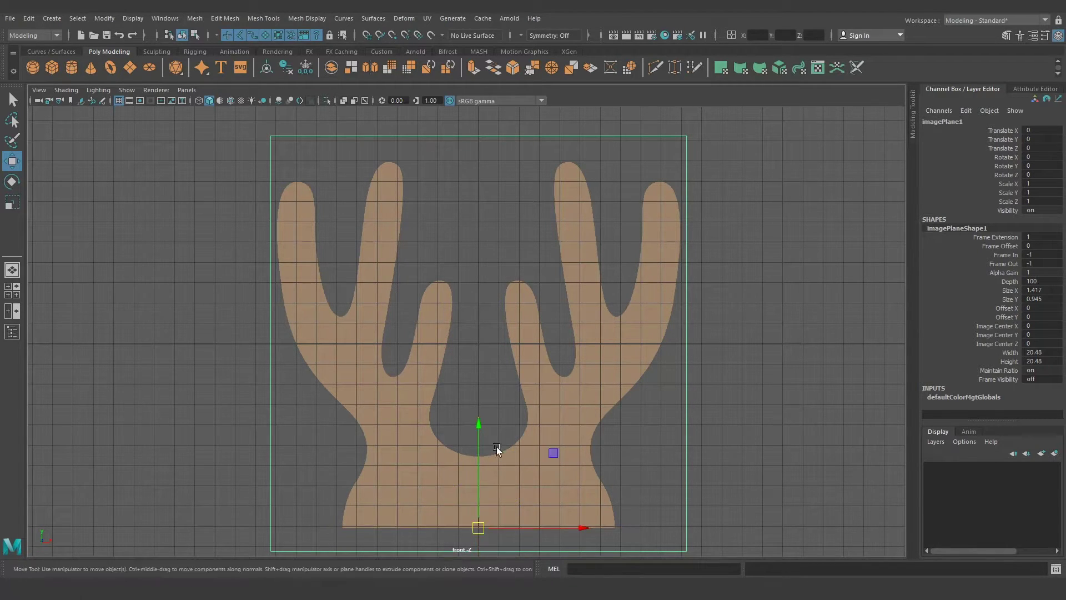
# With grid snapping on, raise the image plane 9.09 units so its base sits on the origin
pyautogui.press('x')
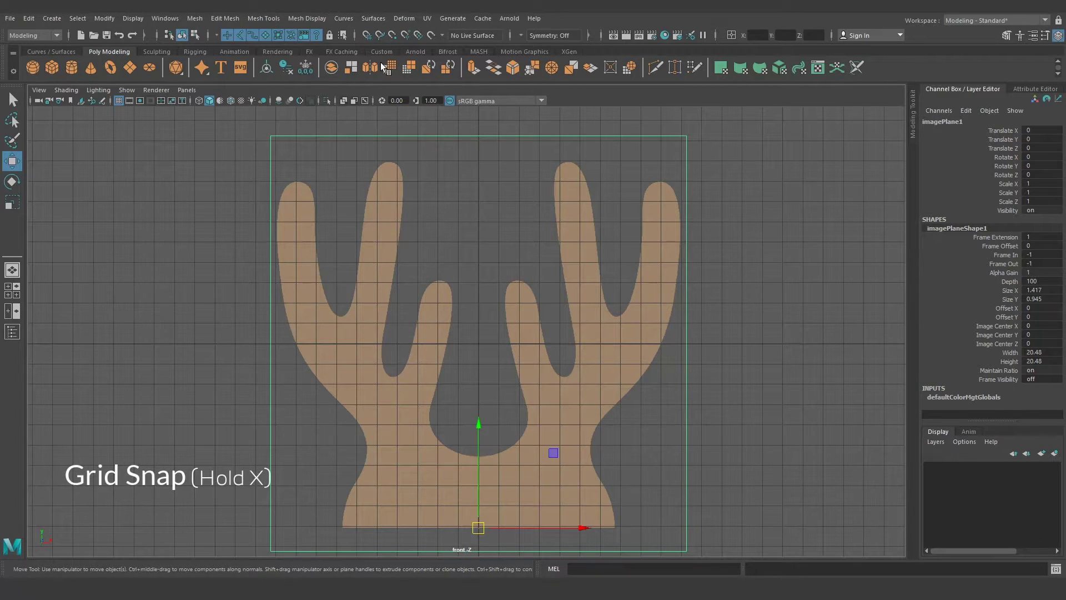
pyautogui.click(368, 36)
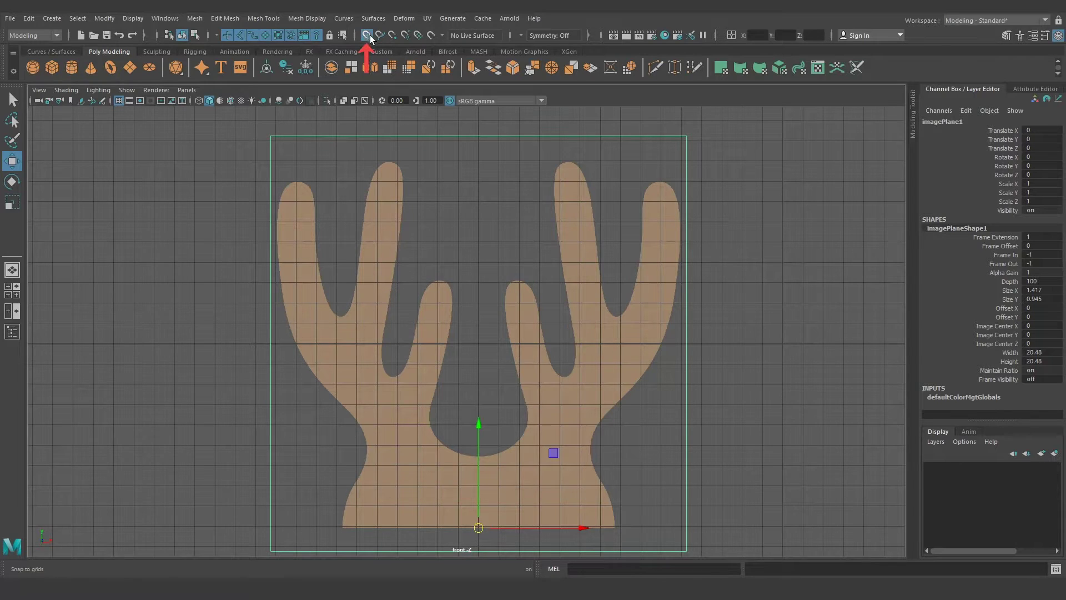
pyautogui.moveTo(479, 441); pyautogui.dragTo(478, 344)
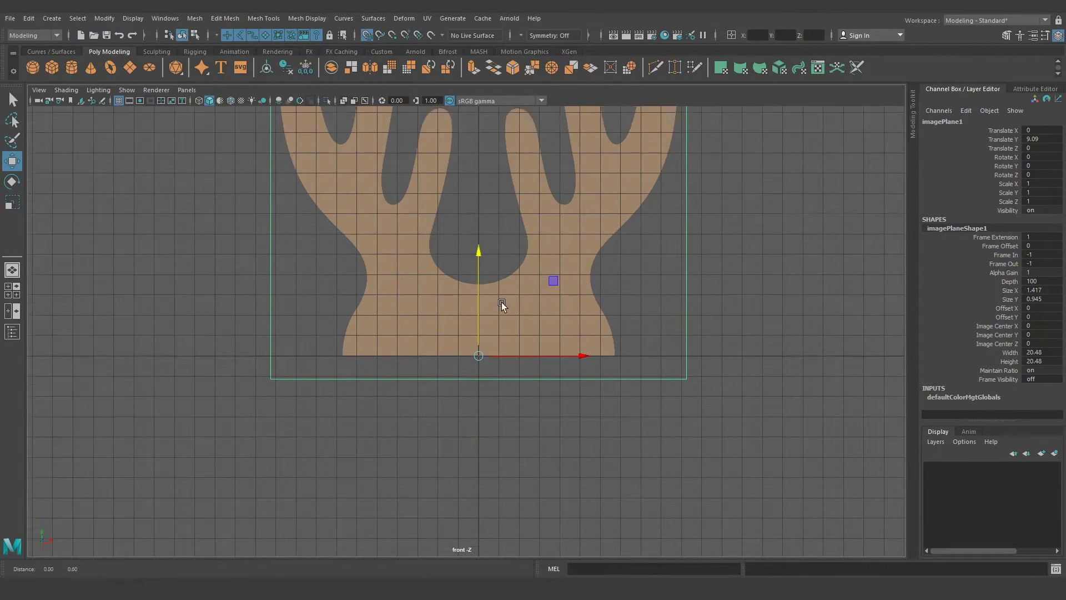
pyautogui.keyDown('alt'); pyautogui.moveTo(501, 302); pyautogui.dragTo(518, 417, button='middle'); pyautogui.keyUp('alt')
# Scale the image plane down to 0.494 and reframe the view on it
pyautogui.press('r')
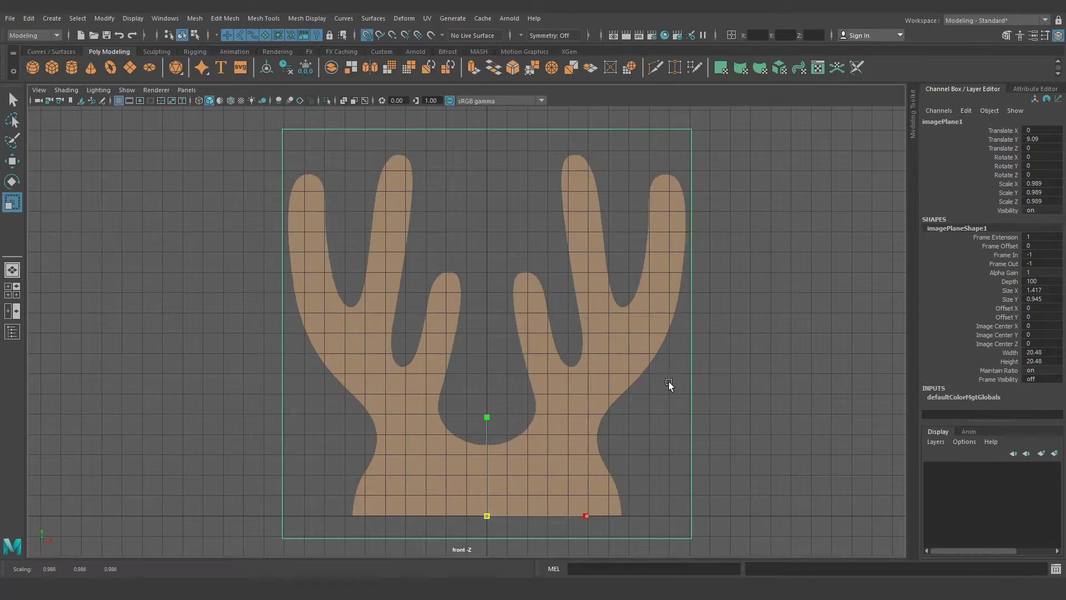
pyautogui.moveTo(668, 381); pyautogui.dragTo(464, 504, button='middle')
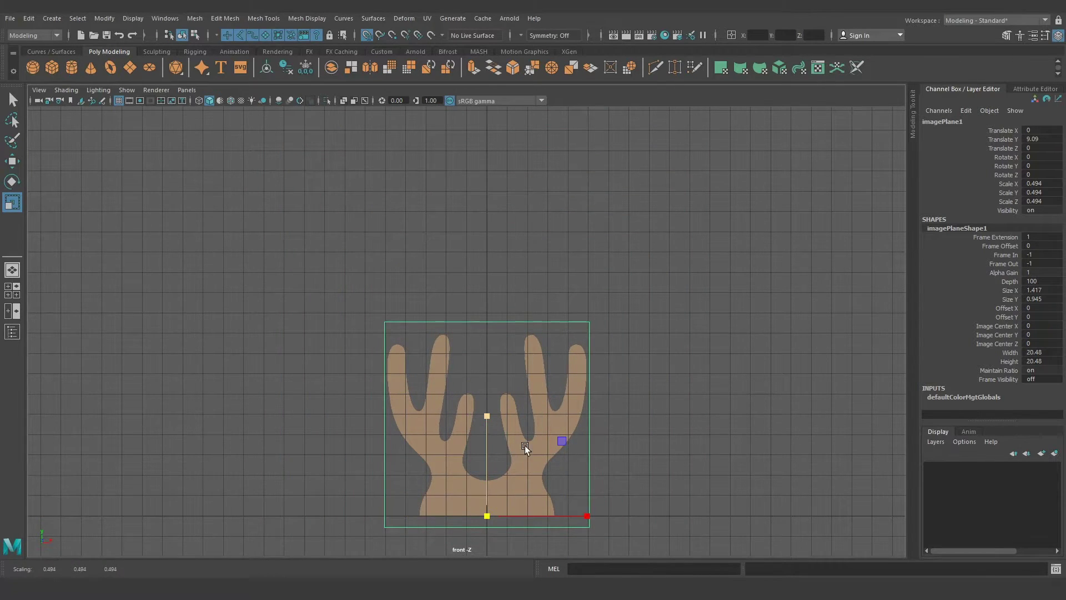
pyautogui.scroll(5, 490, 396)
pyautogui.scroll(2, 574, 373)
pyautogui.scroll(1, 565, 352)
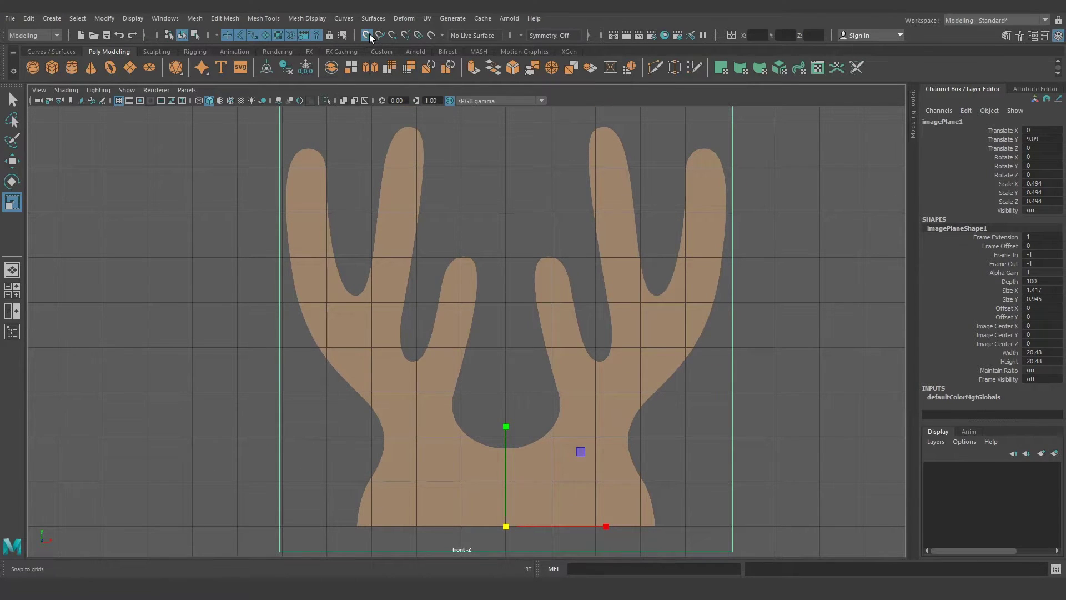
pyautogui.keyDown('alt'); pyautogui.moveTo(588, 384); pyautogui.dragTo(587, 367, button='middle'); pyautogui.keyUp('alt')
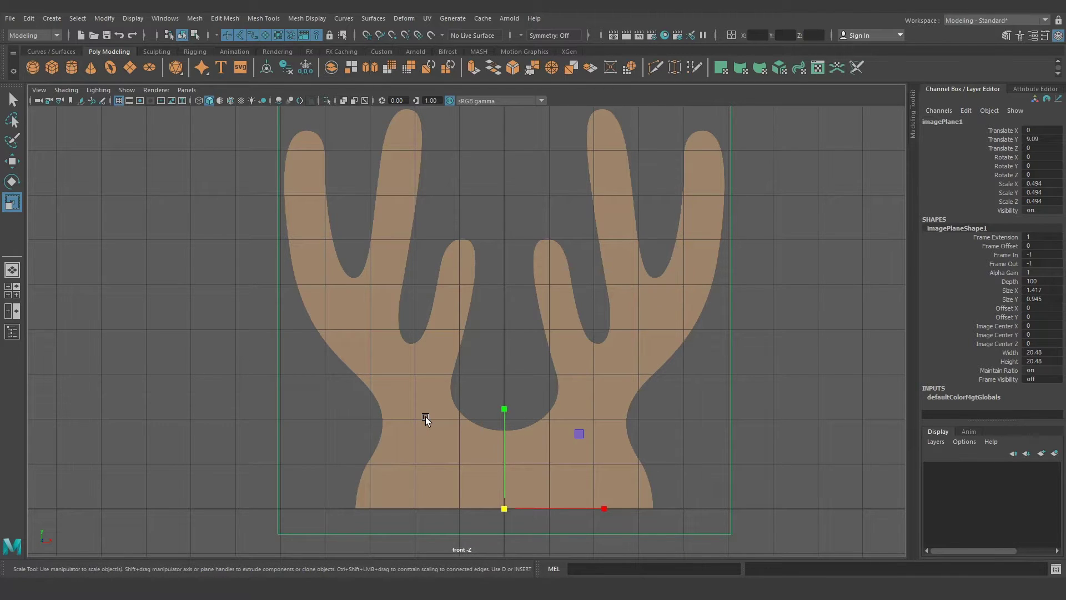
pyautogui.click(724, 405)
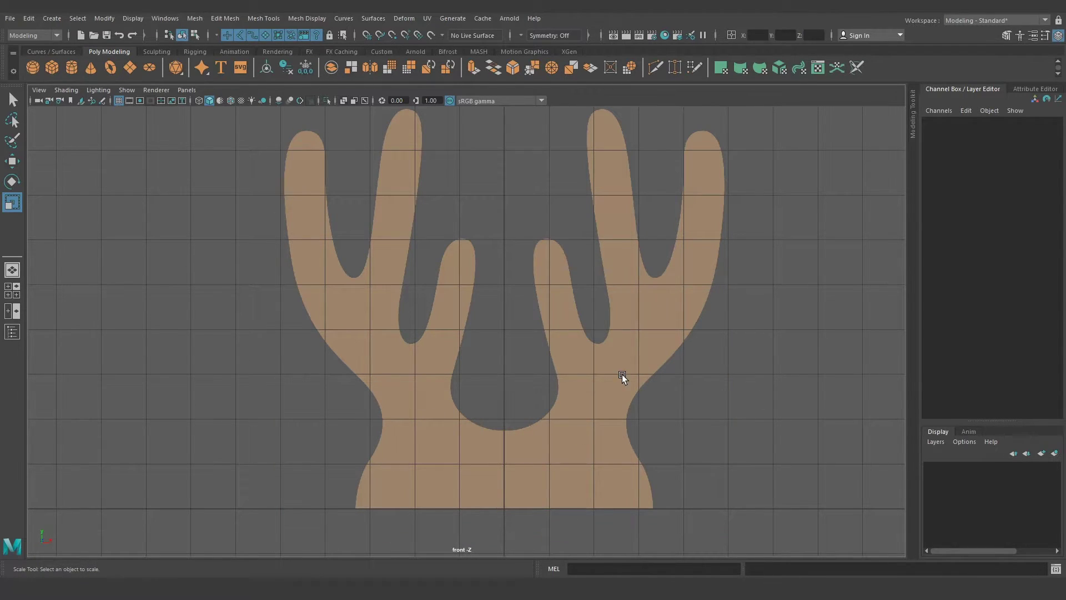
pyautogui.click(570, 375)
pyautogui.keyDown('alt'); pyautogui.moveTo(571, 375); pyautogui.dragTo(572, 380, button='middle'); pyautogui.keyUp('alt')
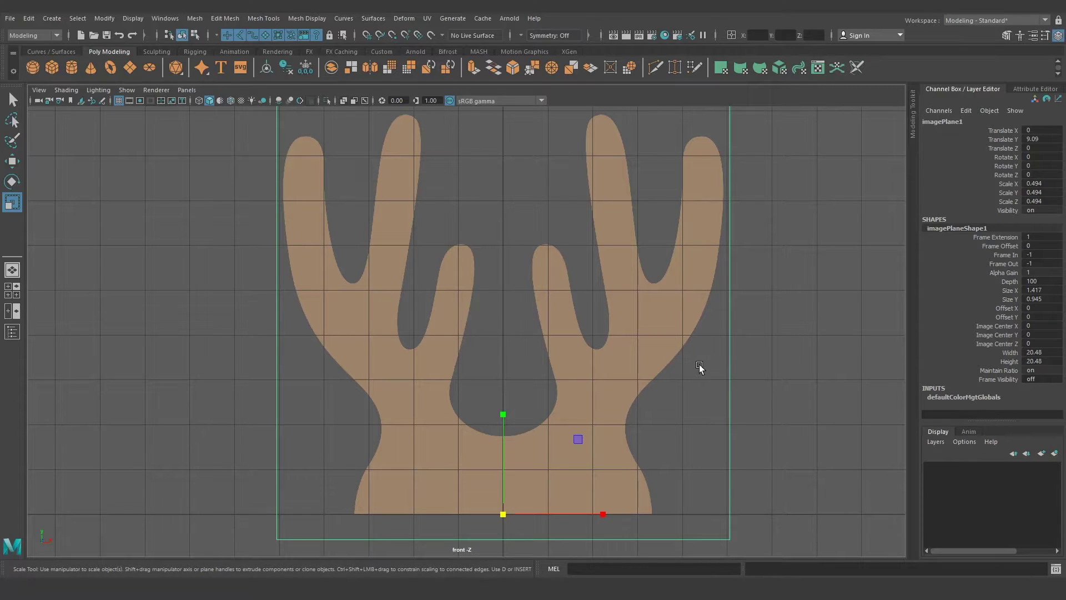
pyautogui.click(273, 20)
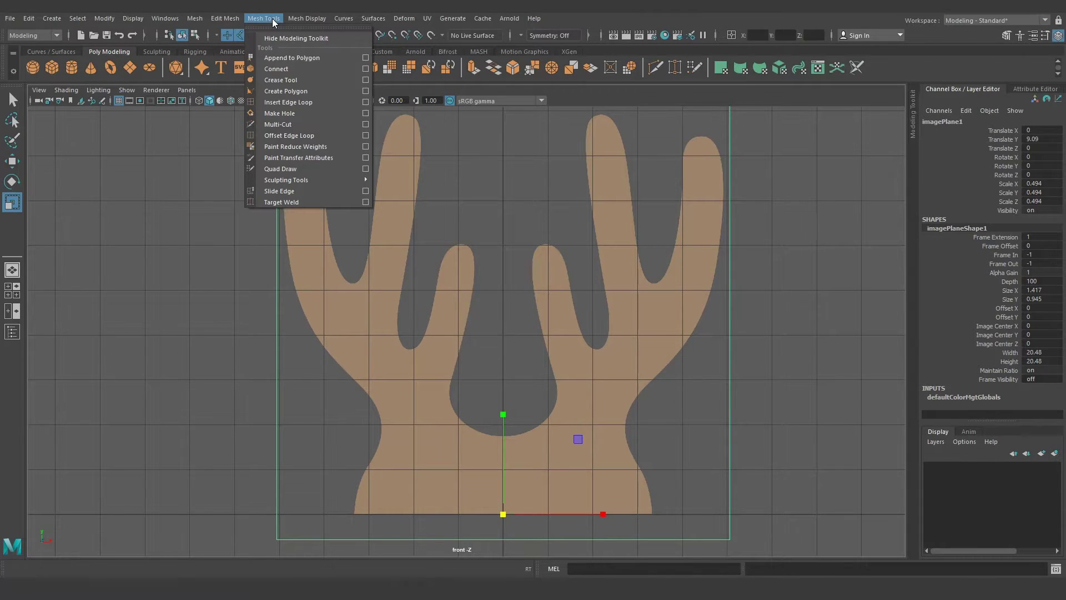
# Start a Create Polygon outline with a grid-snapped point at the origin, then the backrest's bottom-left corner
pyautogui.click(312, 95)
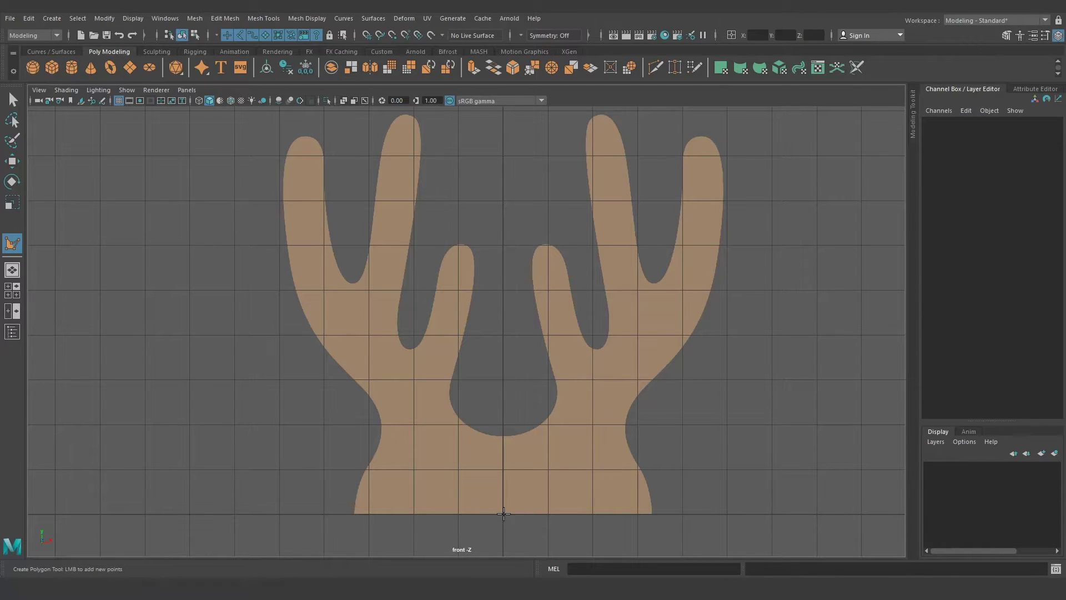
pyautogui.press('x')
pyautogui.click(503, 514)
pyautogui.press('x')
pyautogui.click(354, 514)
pyautogui.click(357, 487)
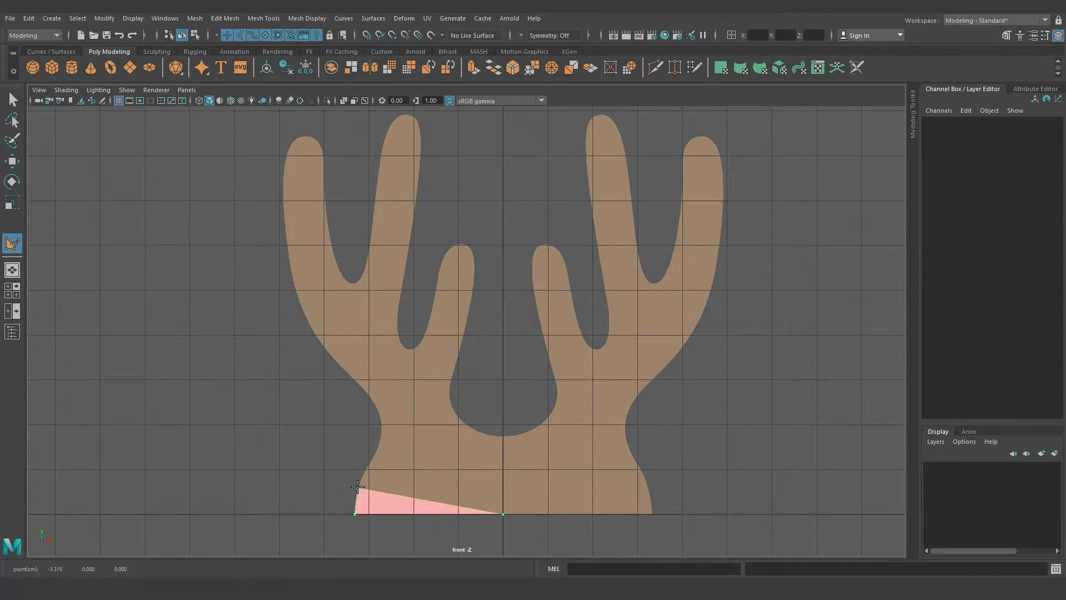
pyautogui.click(371, 461)
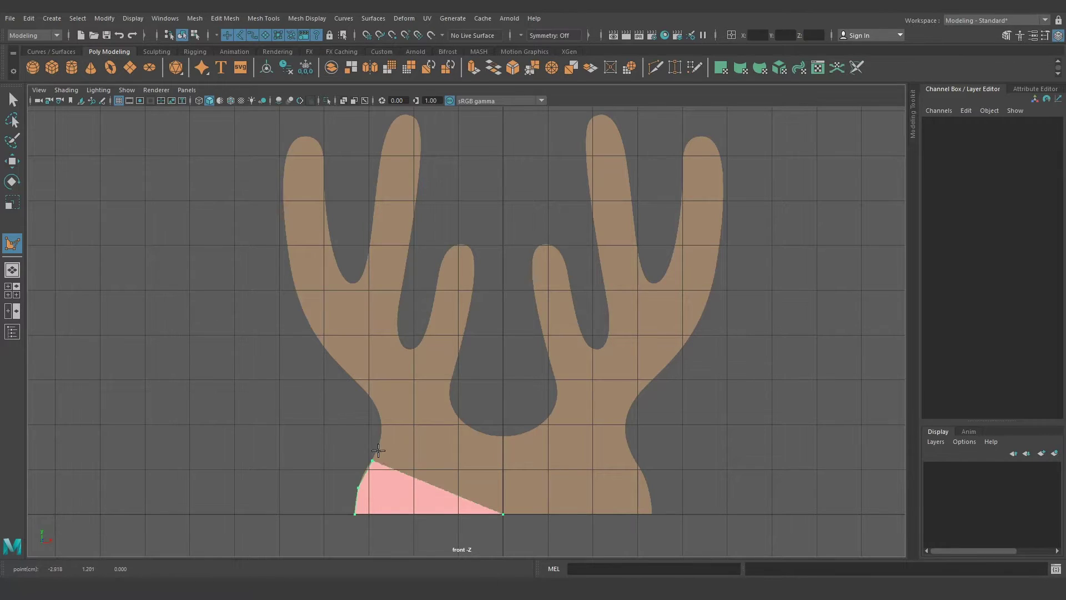
# Trace points up the left antler outline to its outer tip, then switch to wireframe
pyautogui.click(380, 434)
pyautogui.click(370, 399)
pyautogui.click(336, 361)
pyautogui.click(304, 313)
pyautogui.click(289, 260)
pyautogui.click(283, 206)
pyautogui.click(285, 155)
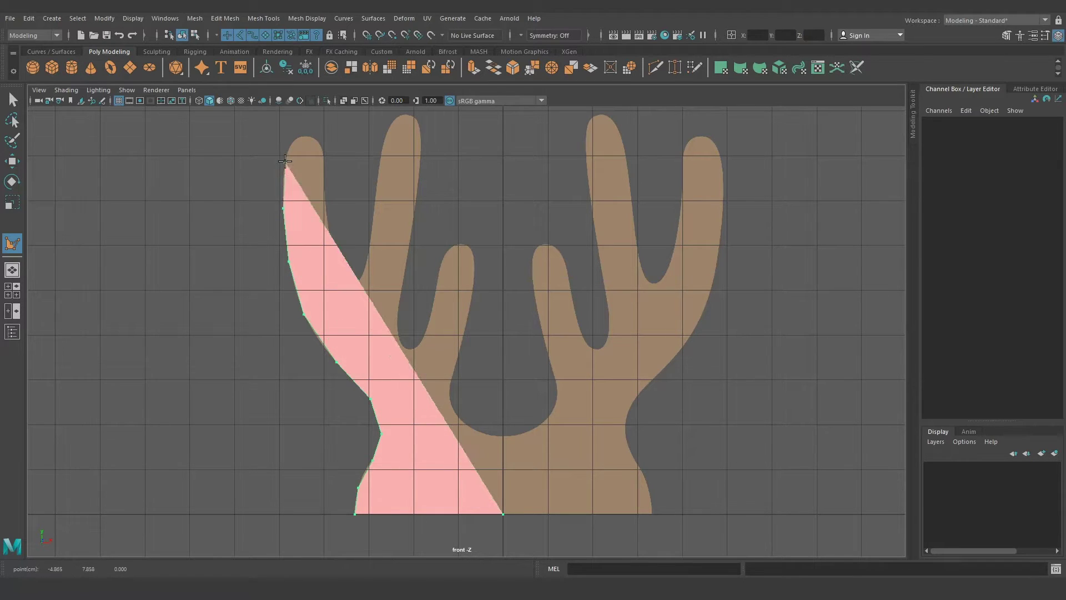
pyautogui.click(299, 135)
pyautogui.scroll(2, 254, 142)
pyautogui.keyDown('alt'); pyautogui.moveTo(254, 142); pyautogui.dragTo(358, 393, button='middle'); pyautogui.keyUp('alt')
pyautogui.scroll(2, 358, 393)
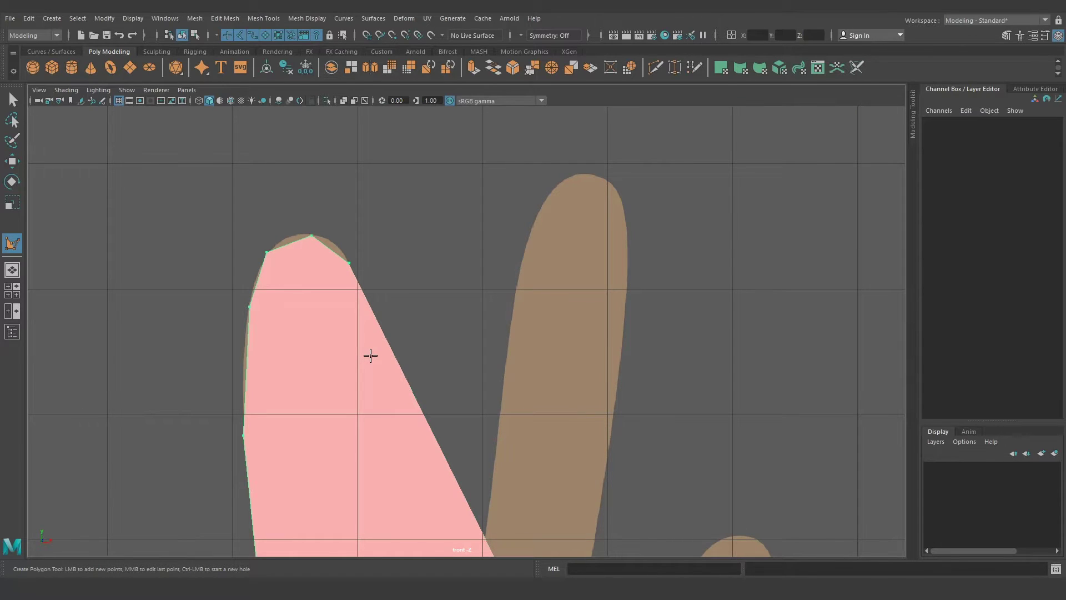
pyautogui.press('4')
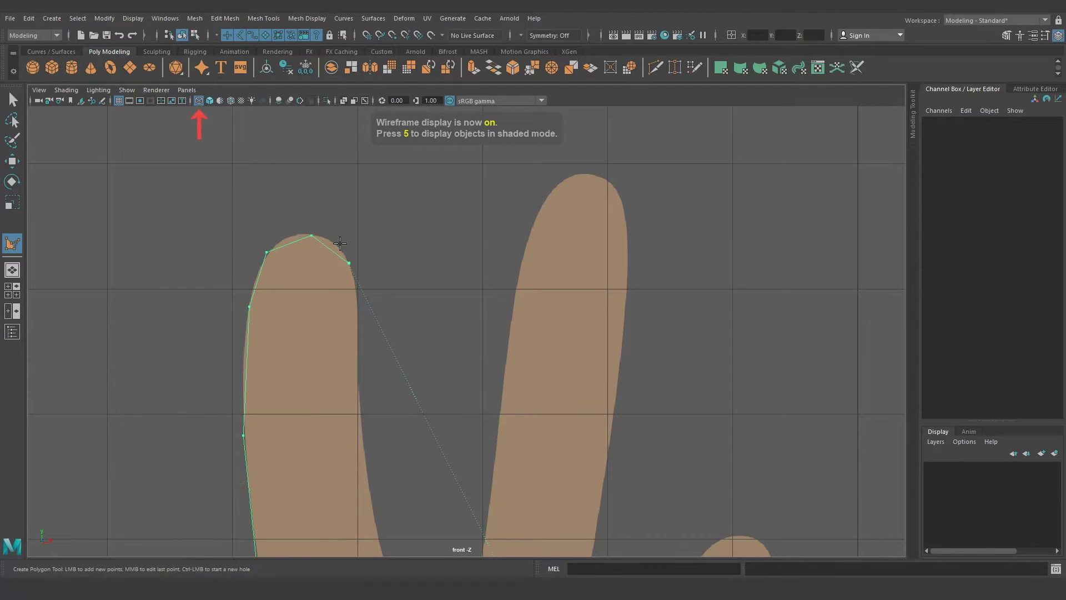
# Trace down the first finger's inner edge to the bottom of the first gap
pyautogui.moveTo(363, 327)
pyautogui.keyDown('alt'); pyautogui.mouseDown(button='middle')
pyautogui.moveTo(356, 291)
pyautogui.moveTo(370, 248)
pyautogui.mouseUp(button='middle'); pyautogui.keyUp('alt')
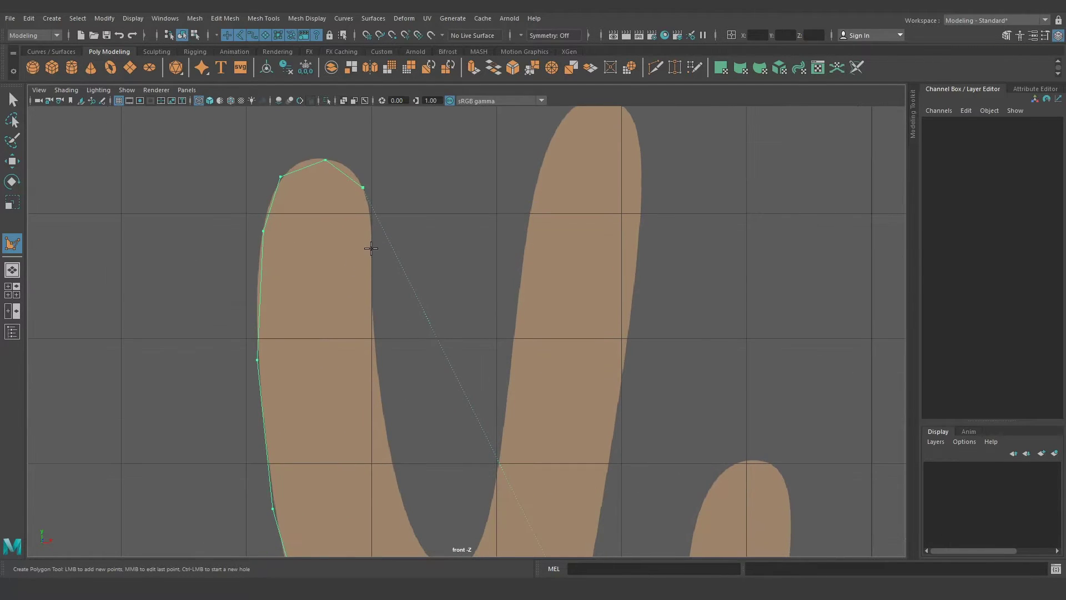
pyautogui.click(370, 243)
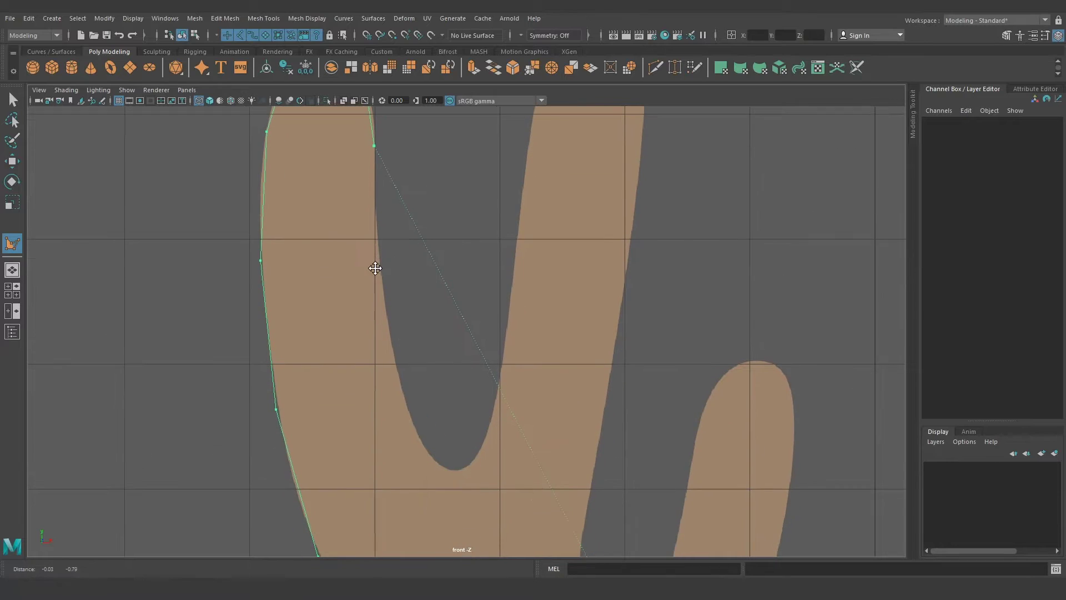
pyautogui.keyDown('alt'); pyautogui.moveTo(372, 361); pyautogui.dragTo(377, 266, button='middle'); pyautogui.keyUp('alt')
pyautogui.click(378, 254)
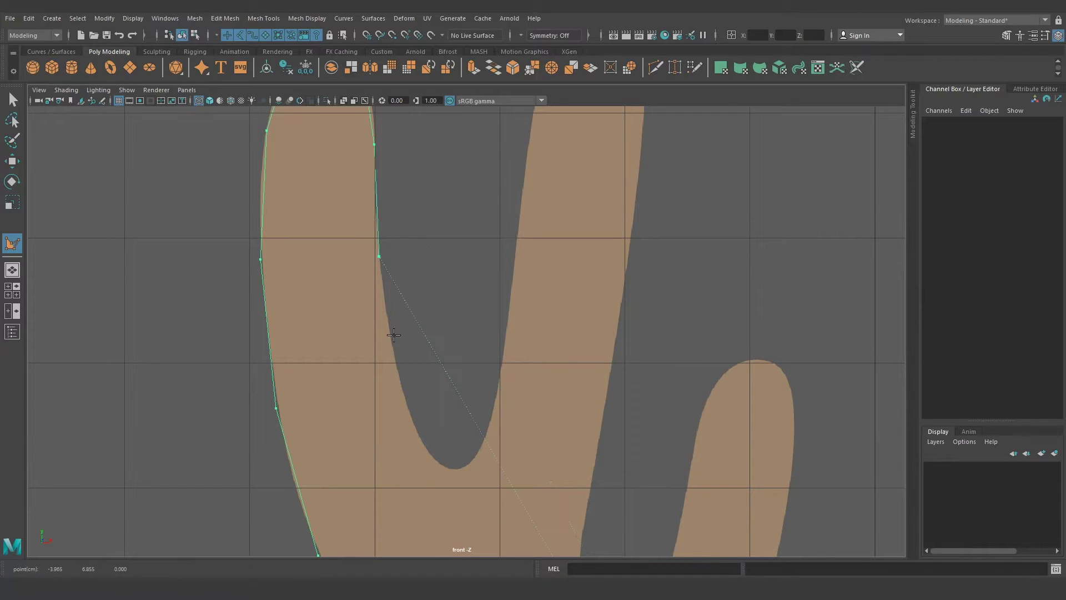
pyautogui.keyDown('alt'); pyautogui.moveTo(396, 358); pyautogui.dragTo(383, 271, button='middle'); pyautogui.keyUp('alt')
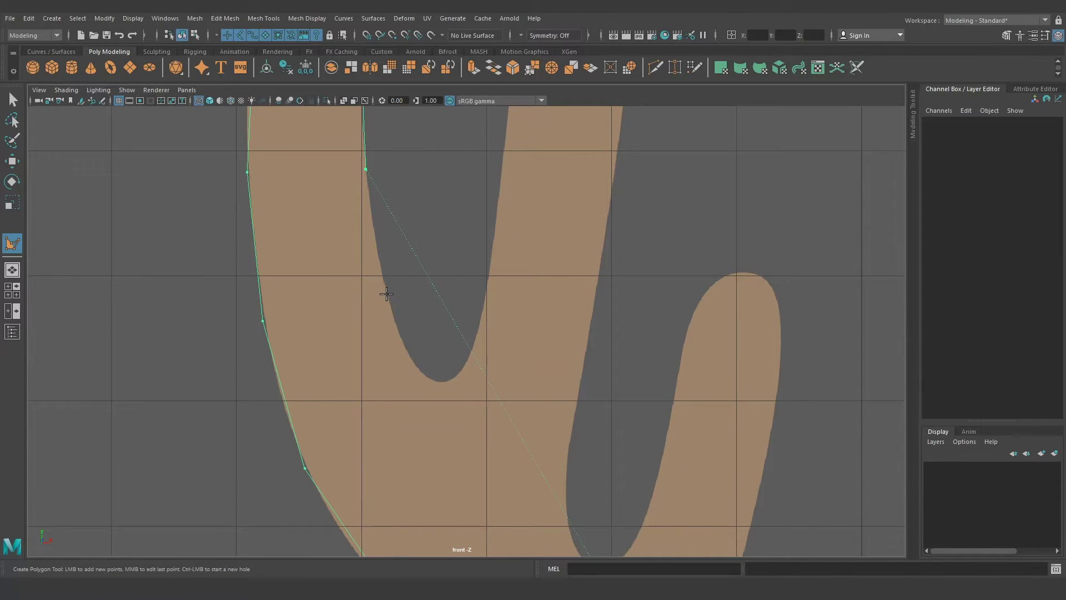
pyautogui.click(387, 295)
pyautogui.keyDown('alt'); pyautogui.moveTo(368, 349); pyautogui.dragTo(392, 381, button='middle'); pyautogui.keyUp('alt')
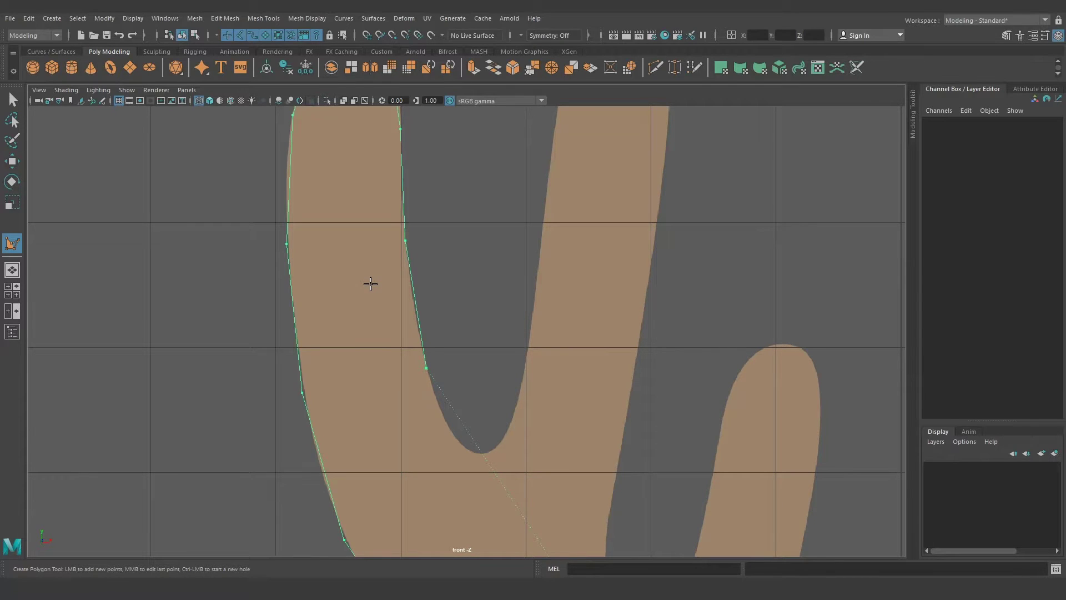
pyautogui.keyDown('alt'); pyautogui.moveTo(378, 341); pyautogui.dragTo(360, 257, button='middle'); pyautogui.keyUp('alt')
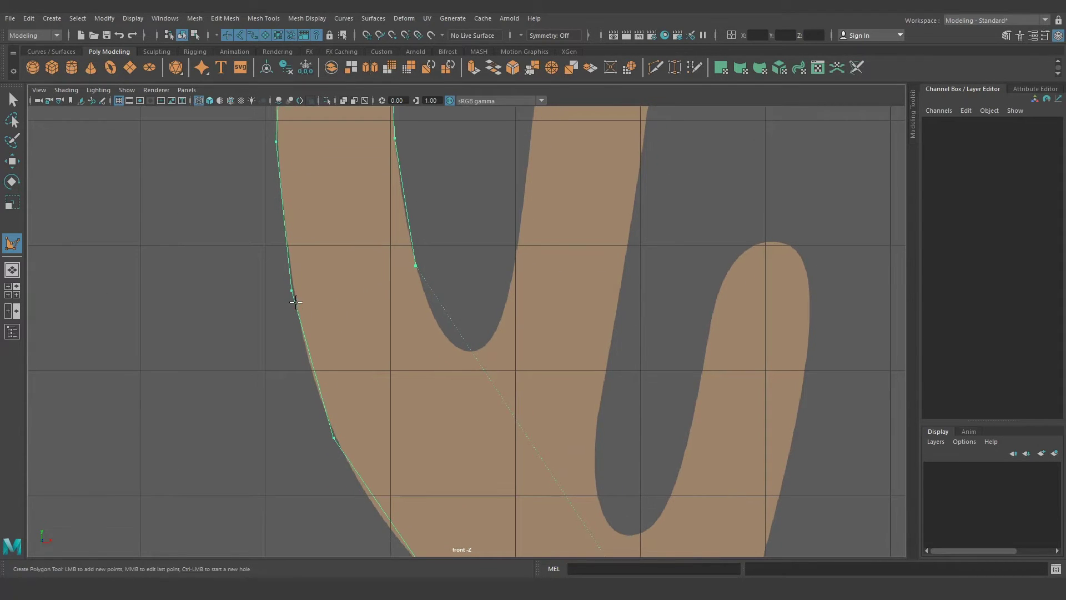
pyautogui.click(446, 342)
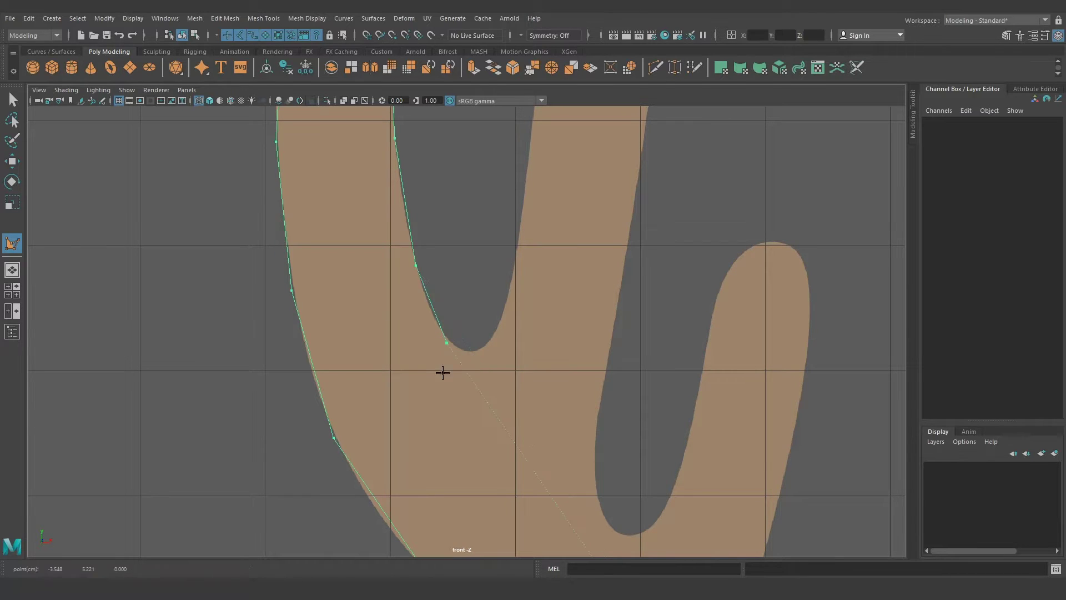
pyautogui.keyDown('alt'); pyautogui.moveTo(443, 371); pyautogui.dragTo(424, 350, button='middle'); pyautogui.keyUp('alt')
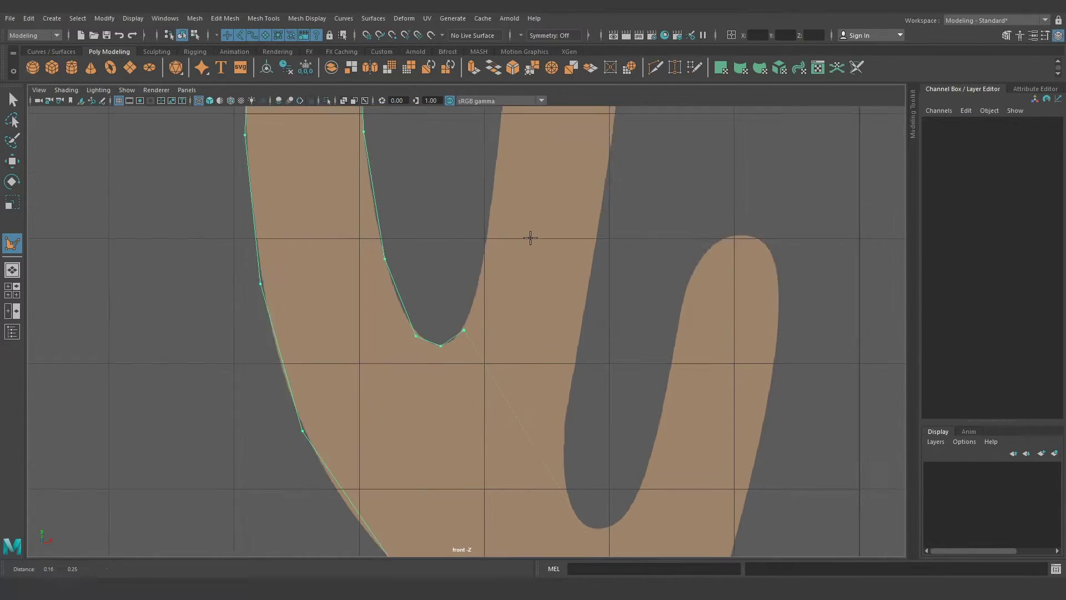
pyautogui.keyDown('alt'); pyautogui.moveTo(528, 238); pyautogui.dragTo(456, 359, button='middle'); pyautogui.keyUp('alt')
pyautogui.click(433, 445)
# Trace up, around and down the second antler finger
pyautogui.click(446, 329)
pyautogui.click(467, 234)
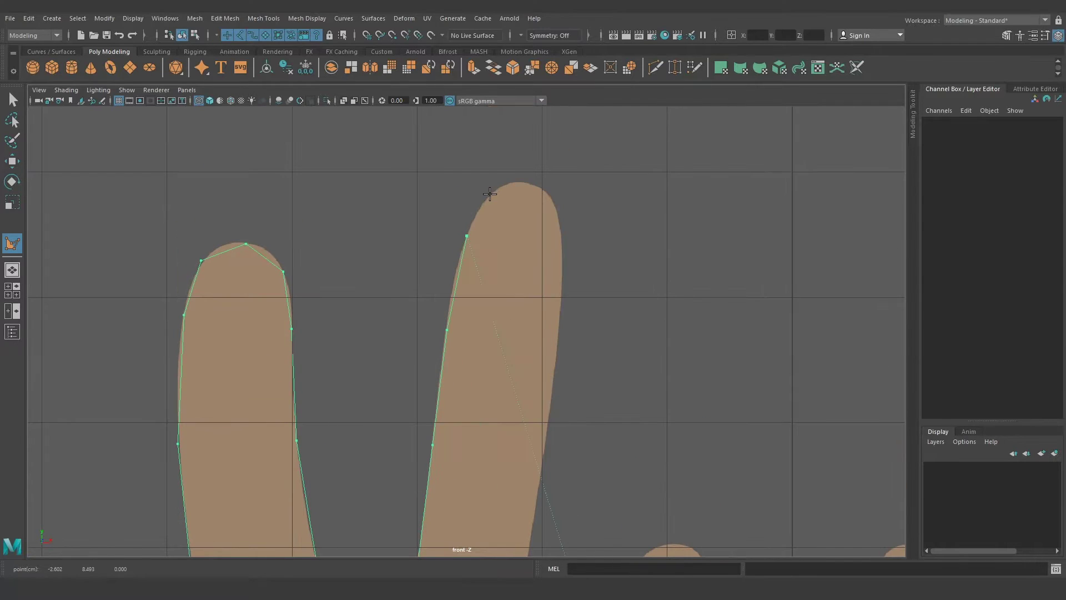
pyautogui.click(519, 184)
pyautogui.click(555, 217)
pyautogui.click(561, 278)
pyautogui.moveTo(560, 358)
pyautogui.keyDown('alt'); pyautogui.mouseDown(button='middle')
pyautogui.moveTo(554, 234)
pyautogui.moveTo(543, 250)
pyautogui.mouseUp(button='middle'); pyautogui.keyUp('alt')
pyautogui.click(544, 347)
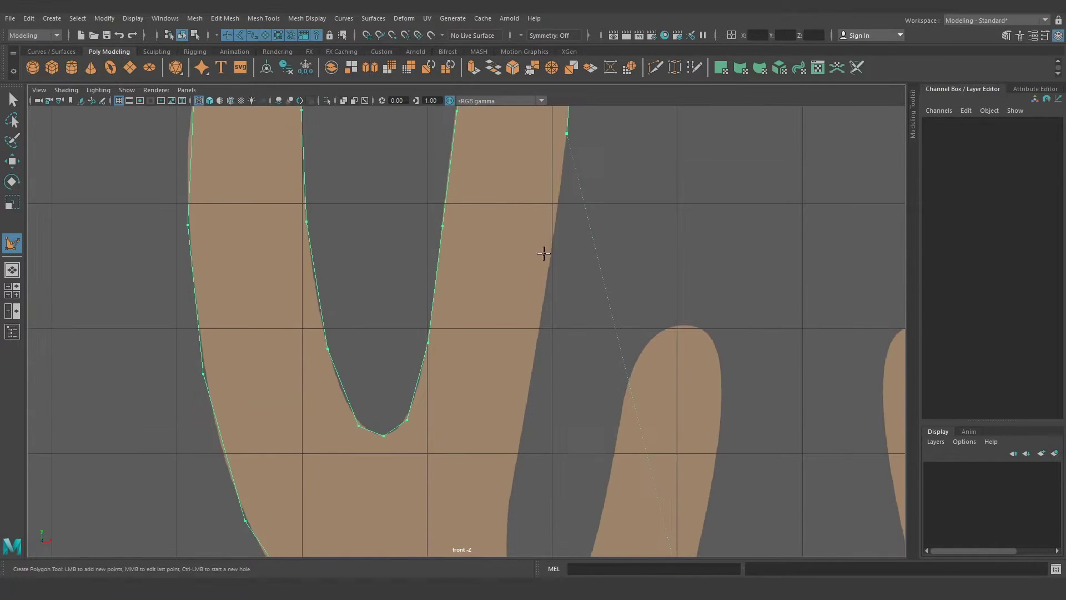
pyautogui.keyDown('alt'); pyautogui.moveTo(521, 344); pyautogui.dragTo(528, 228, button='middle'); pyautogui.keyUp('alt')
pyautogui.click(545, 244)
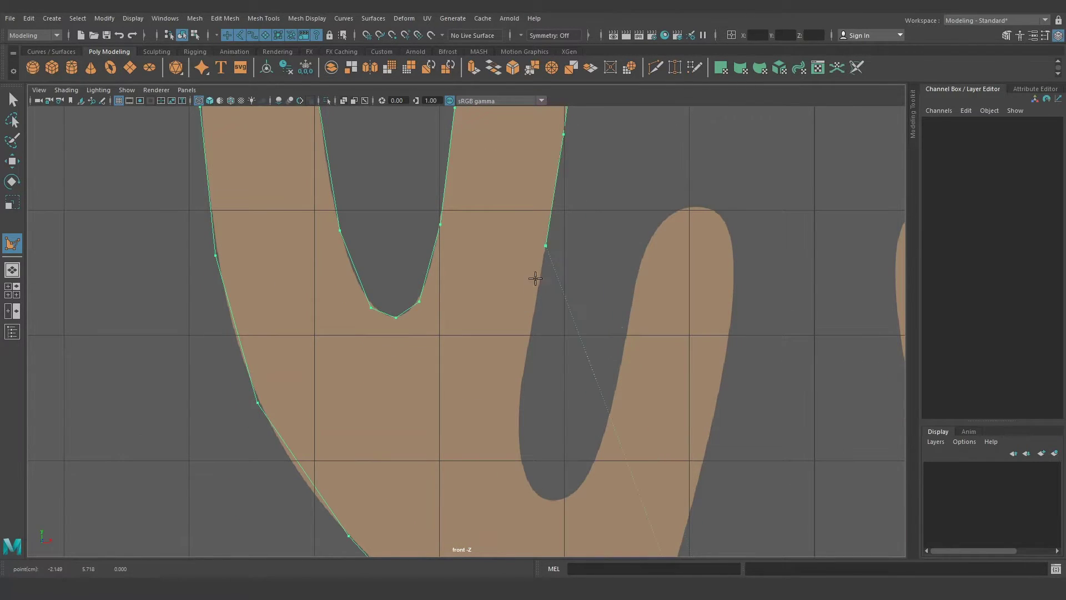
pyautogui.click(528, 344)
pyautogui.keyDown('alt'); pyautogui.moveTo(514, 404); pyautogui.dragTo(507, 317, button='middle'); pyautogui.keyUp('alt')
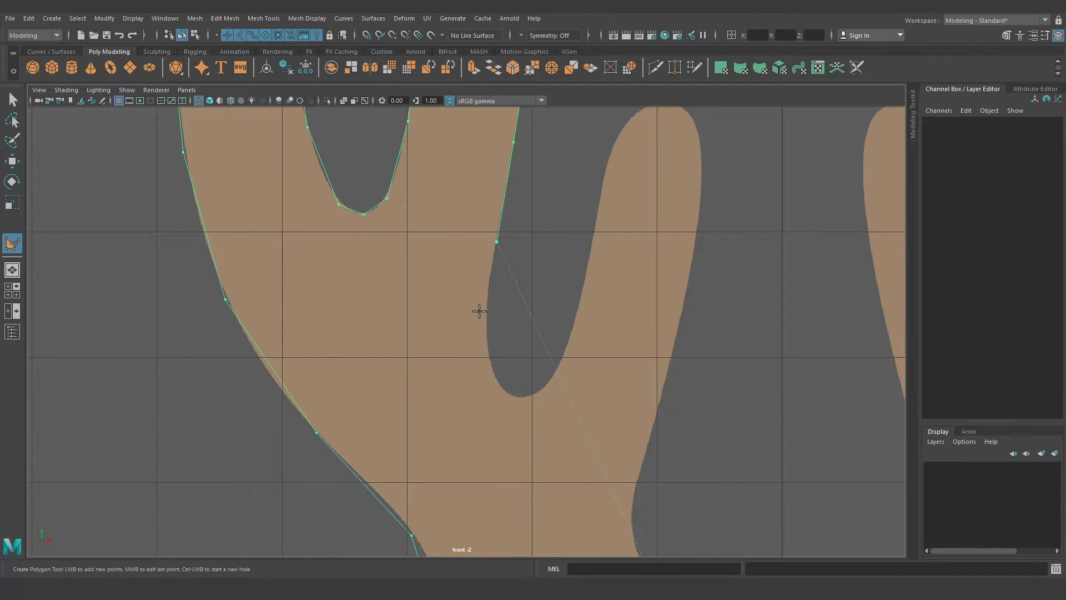
# Trace through the next gap and around the third finger's tip and right edge
pyautogui.click(486, 348)
pyautogui.keyDown('alt'); pyautogui.moveTo(512, 400); pyautogui.dragTo(502, 347, button='middle'); pyautogui.keyUp('alt')
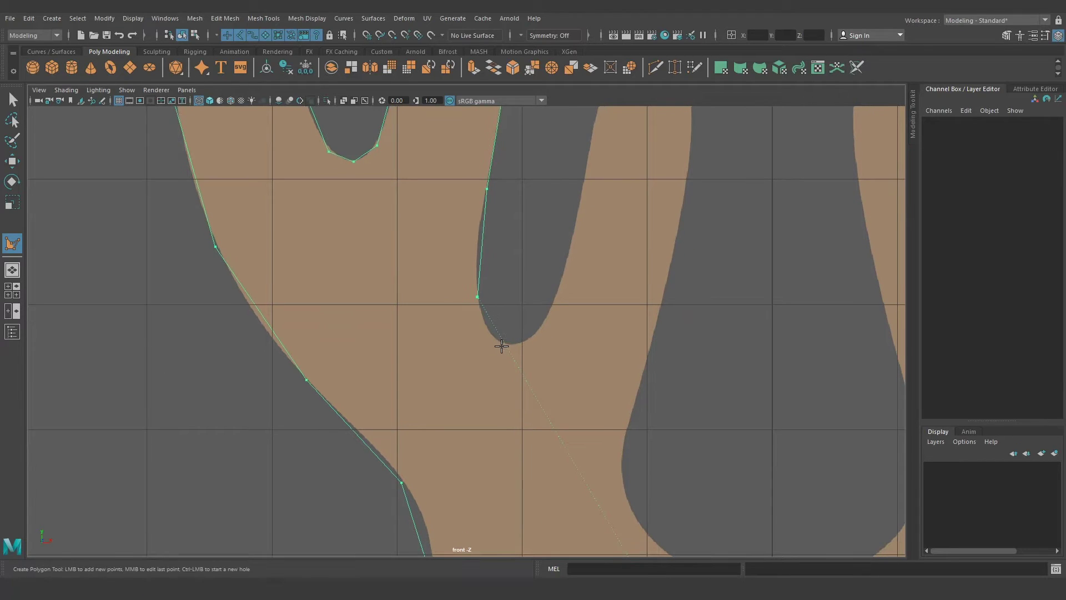
pyautogui.click(501, 346)
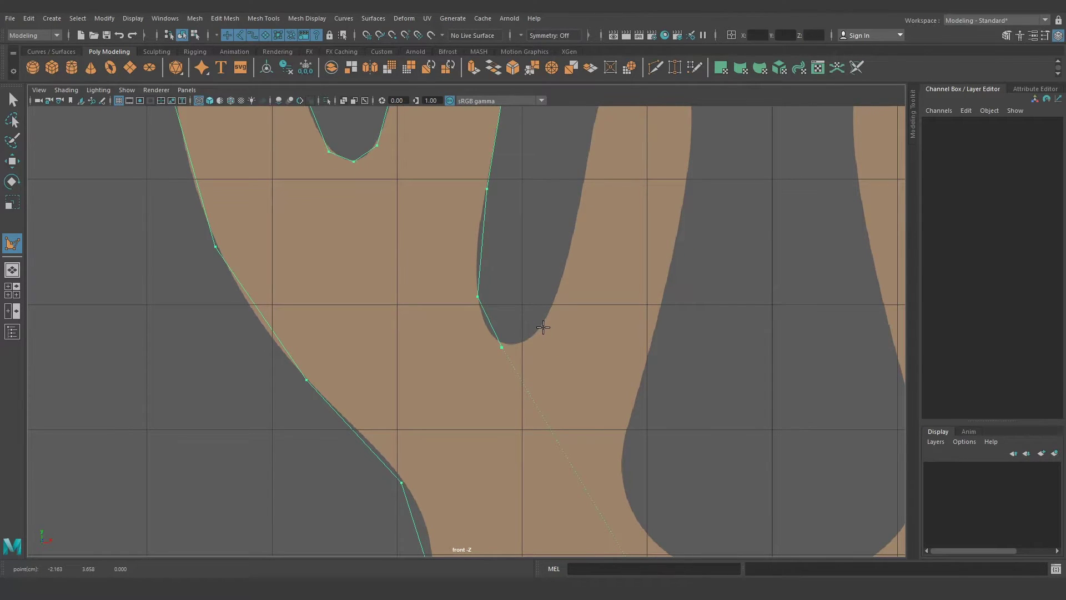
pyautogui.click(543, 328)
pyautogui.keyDown('alt'); pyautogui.moveTo(564, 295); pyautogui.dragTo(547, 332, button='middle'); pyautogui.keyUp('alt')
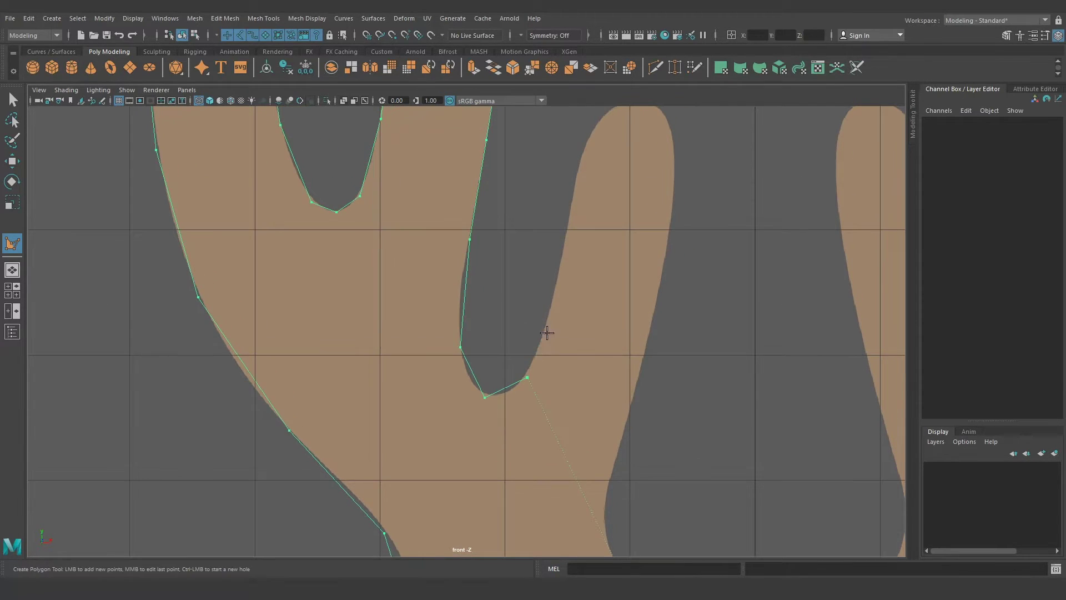
pyautogui.click(558, 286)
pyautogui.click(574, 187)
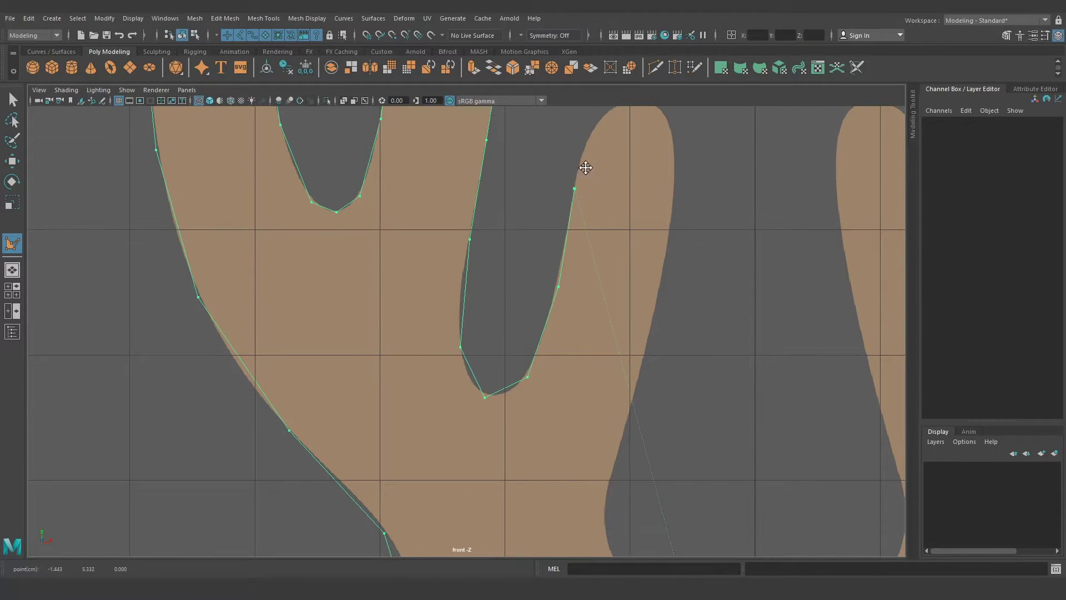
pyautogui.keyDown('alt'); pyautogui.moveTo(585, 167); pyautogui.dragTo(576, 223, button='middle'); pyautogui.keyUp('alt')
pyautogui.click(582, 212)
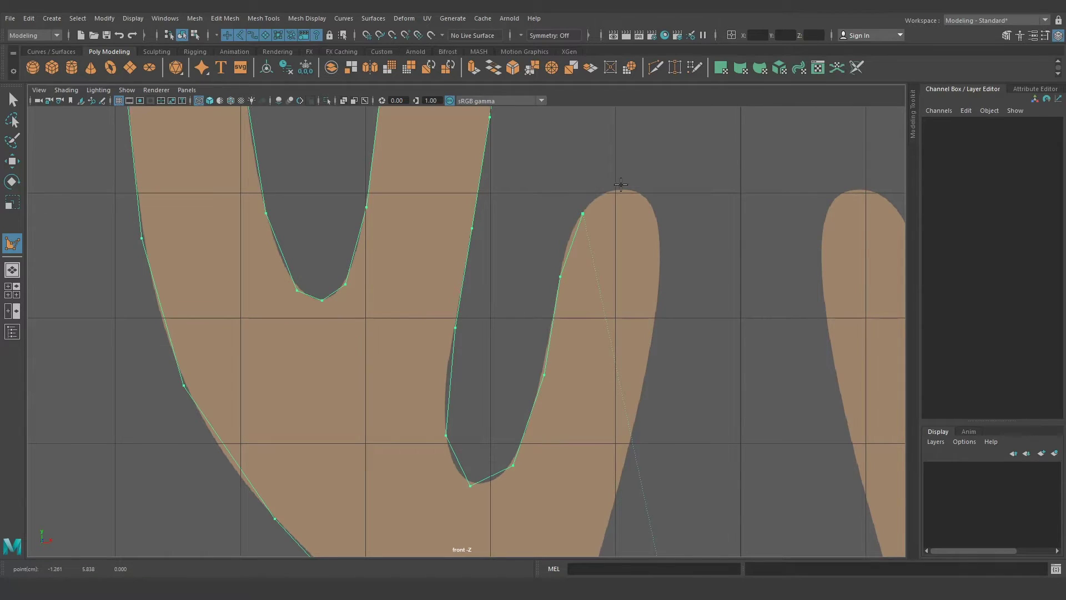
pyautogui.click(619, 189)
pyautogui.click(655, 216)
pyautogui.click(658, 293)
# Trace the centre gap, end the outline on the centre line, and frame the traced half
pyautogui.keyDown('alt'); pyautogui.moveTo(621, 349); pyautogui.dragTo(625, 260, button='middle'); pyautogui.keyUp('alt')
pyautogui.keyDown('alt'); pyautogui.moveTo(633, 333); pyautogui.dragTo(621, 259, button='middle'); pyautogui.keyUp('alt')
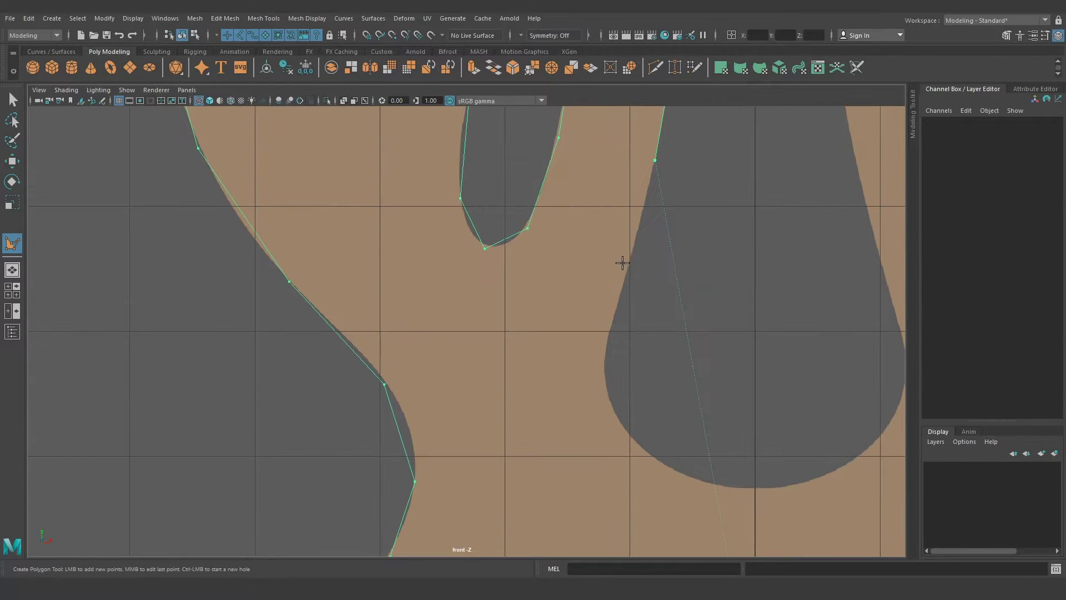
pyautogui.keyDown('alt'); pyautogui.moveTo(613, 364); pyautogui.dragTo(606, 281, button='middle'); pyautogui.keyUp('alt')
pyautogui.click(602, 275)
pyautogui.keyDown('alt'); pyautogui.moveTo(616, 335); pyautogui.dragTo(599, 257, button='middle'); pyautogui.keyUp('alt')
pyautogui.keyDown('alt'); pyautogui.moveTo(666, 320); pyautogui.dragTo(620, 256, button='middle'); pyautogui.keyUp('alt')
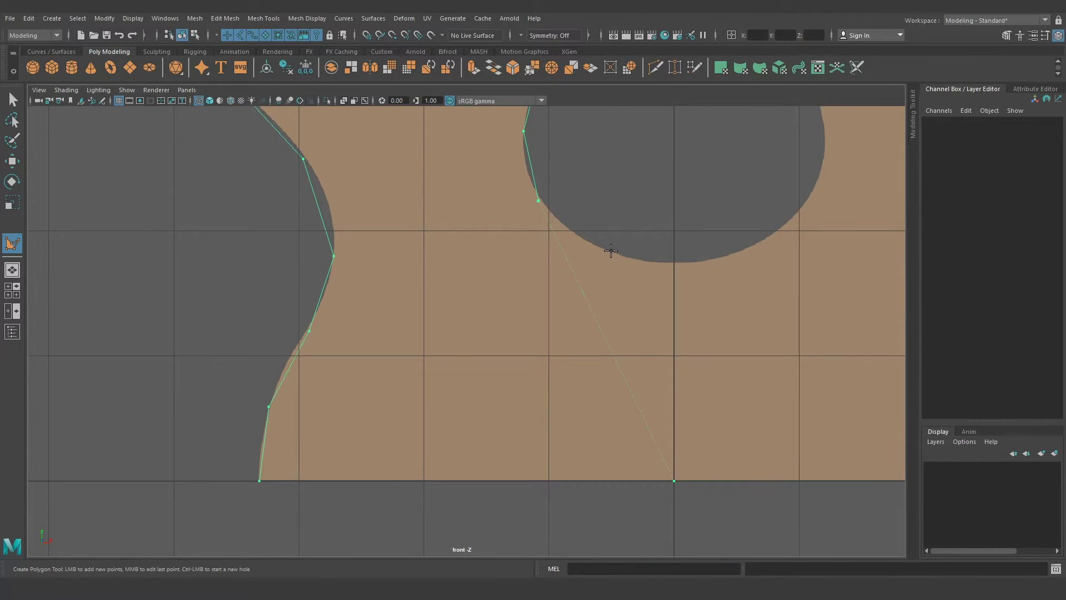
pyautogui.click(604, 251)
pyautogui.click(673, 262)
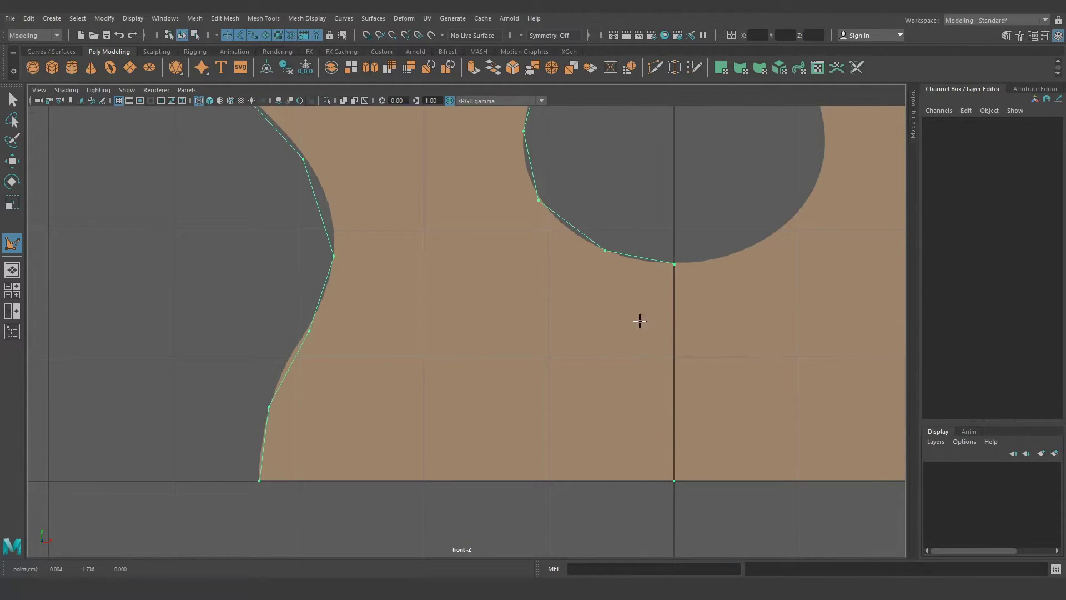
pyautogui.scroll(-5, 637, 319)
pyautogui.scroll(2, 588, 383)
pyautogui.keyDown('alt'); pyautogui.moveTo(588, 383); pyautogui.dragTo(577, 443, button='middle'); pyautogui.keyUp('alt')
pyautogui.scroll(-3, 595, 387)
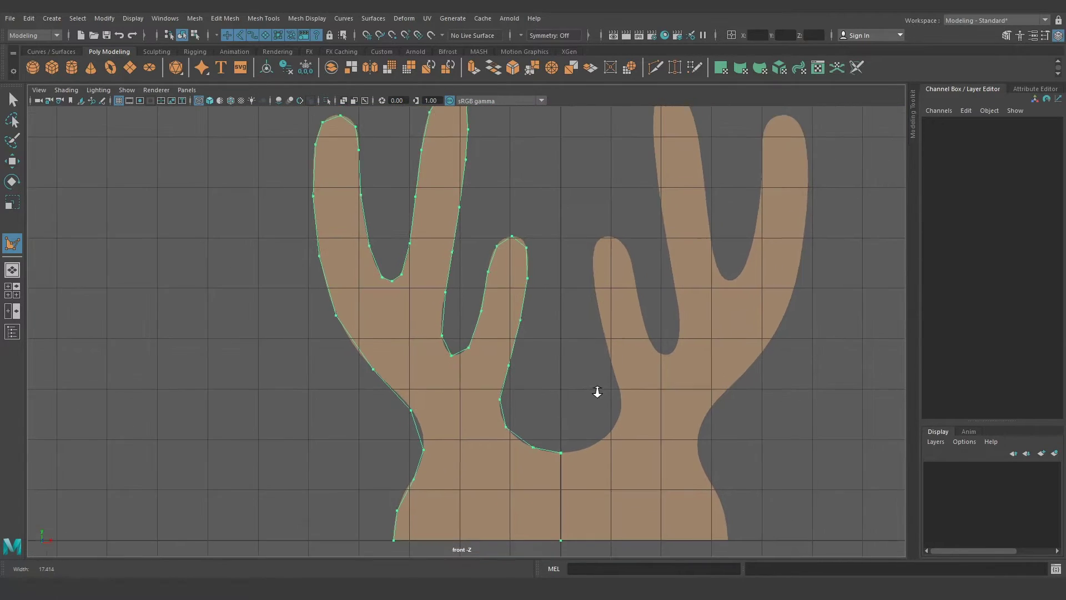
pyautogui.scroll(-2, 554, 388)
pyautogui.keyDown('alt'); pyautogui.moveTo(554, 388); pyautogui.dragTo(544, 391, button='middle'); pyautogui.keyUp('alt')
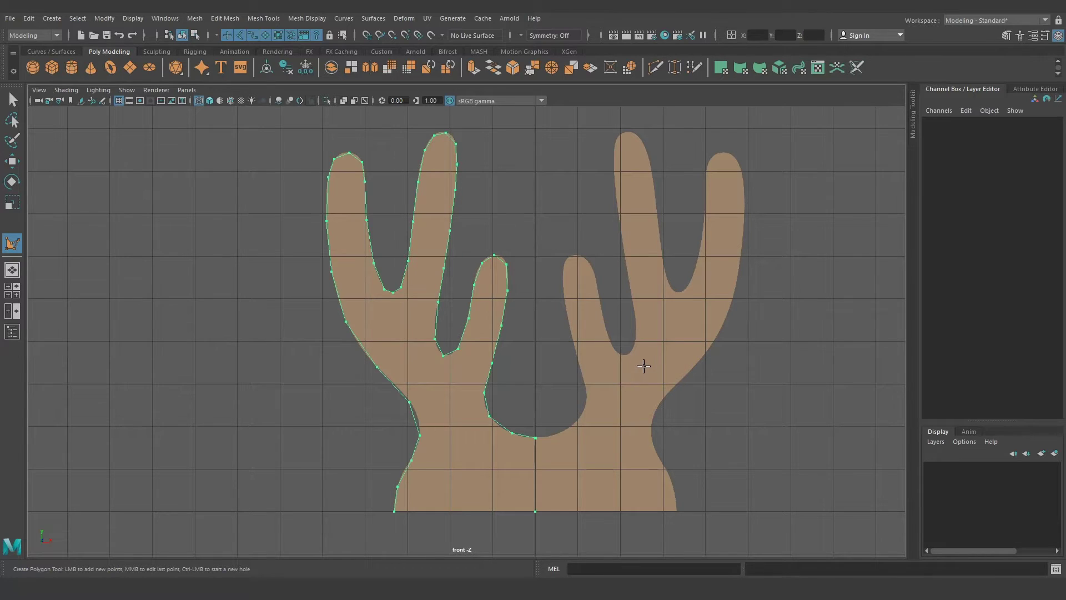
# Finish the traced outline as the flat polySurface1 face and view it in perspective
pyautogui.press('Return')
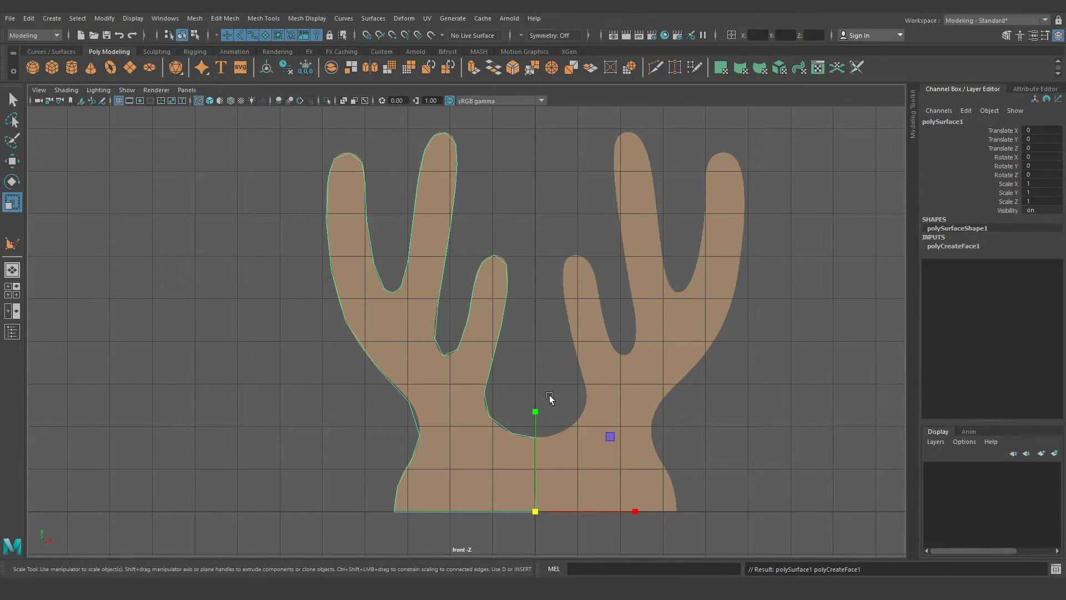
pyautogui.press('space')
pyautogui.press('space')
pyautogui.moveTo(558, 235)
pyautogui.keyDown('alt'); pyautogui.mouseDown()
pyautogui.moveTo(478, 336)
pyautogui.moveTo(499, 336)
pyautogui.moveTo(487, 332)
pyautogui.moveTo(460, 364)
pyautogui.moveTo(511, 364)
pyautogui.moveTo(476, 369)
pyautogui.moveTo(475, 391)
pyautogui.mouseUp(); pyautogui.keyUp('alt')
# Move the antler image plane back to Z -5.518 behind the shape, then select polySurface1
pyautogui.click(562, 211)
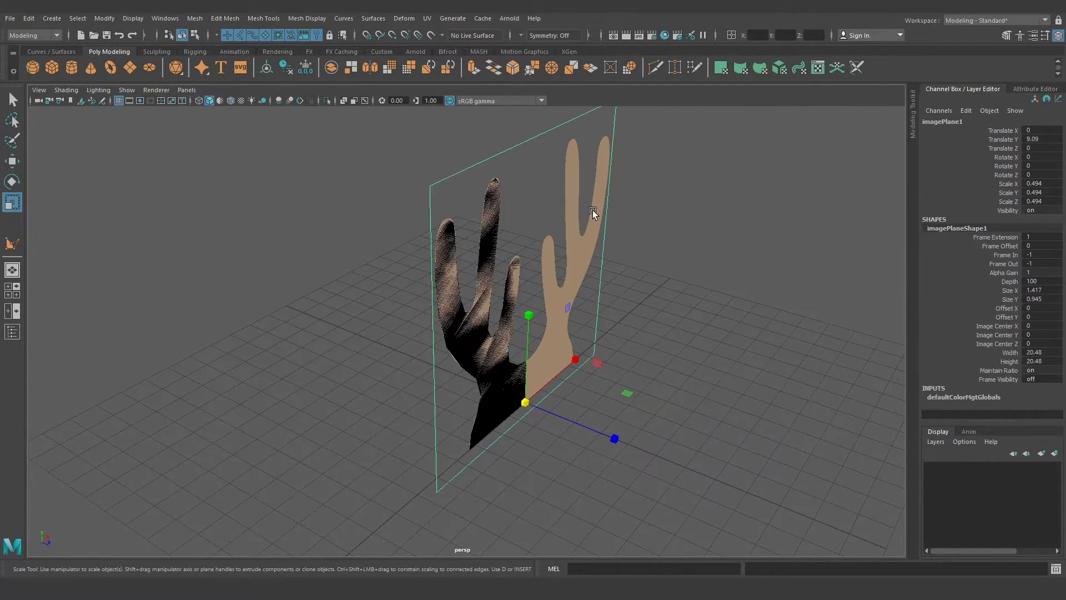
pyautogui.press('w')
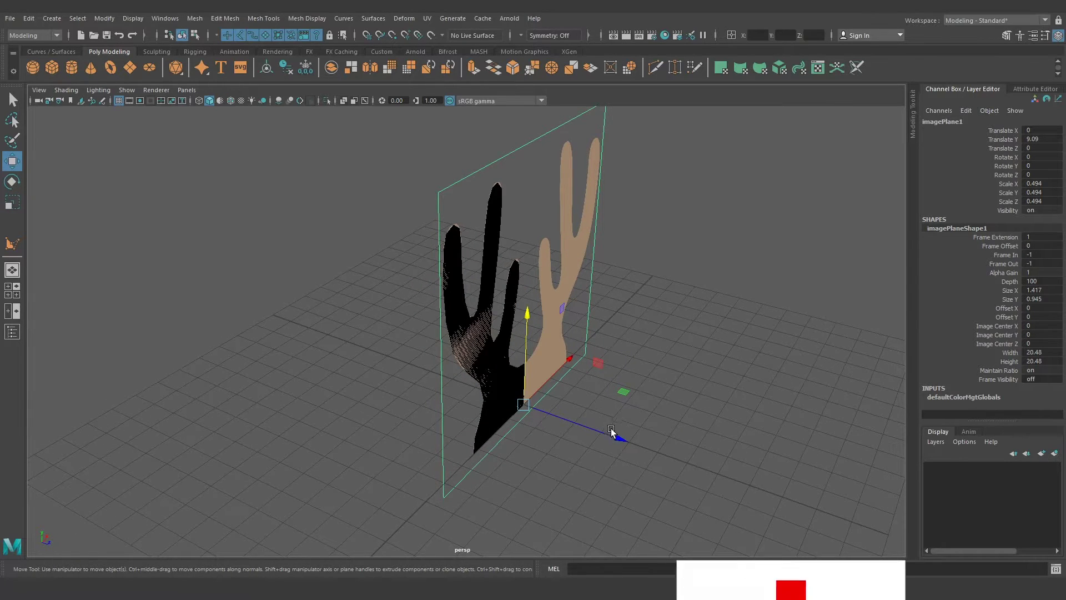
pyautogui.moveTo(617, 438)
pyautogui.mouseDown()
pyautogui.moveTo(556, 426)
pyautogui.moveTo(500, 393)
pyautogui.moveTo(506, 422)
pyautogui.moveTo(455, 448)
pyautogui.moveTo(469, 448)
pyautogui.moveTo(441, 397)
pyautogui.moveTo(485, 422)
pyautogui.moveTo(457, 420)
pyautogui.mouseUp()
pyautogui.click(506, 422)
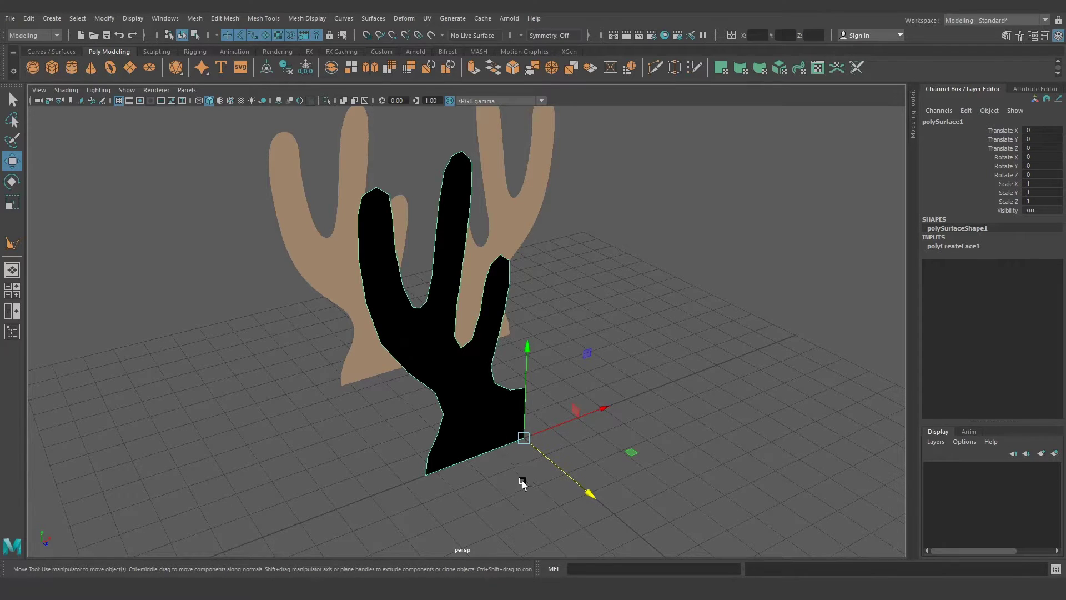
pyautogui.moveTo(521, 481)
pyautogui.keyDown('alt'); pyautogui.mouseDown()
pyautogui.moveTo(580, 438)
pyautogui.moveTo(473, 442)
pyautogui.moveTo(411, 298)
pyautogui.mouseUp(); pyautogui.keyUp('alt')
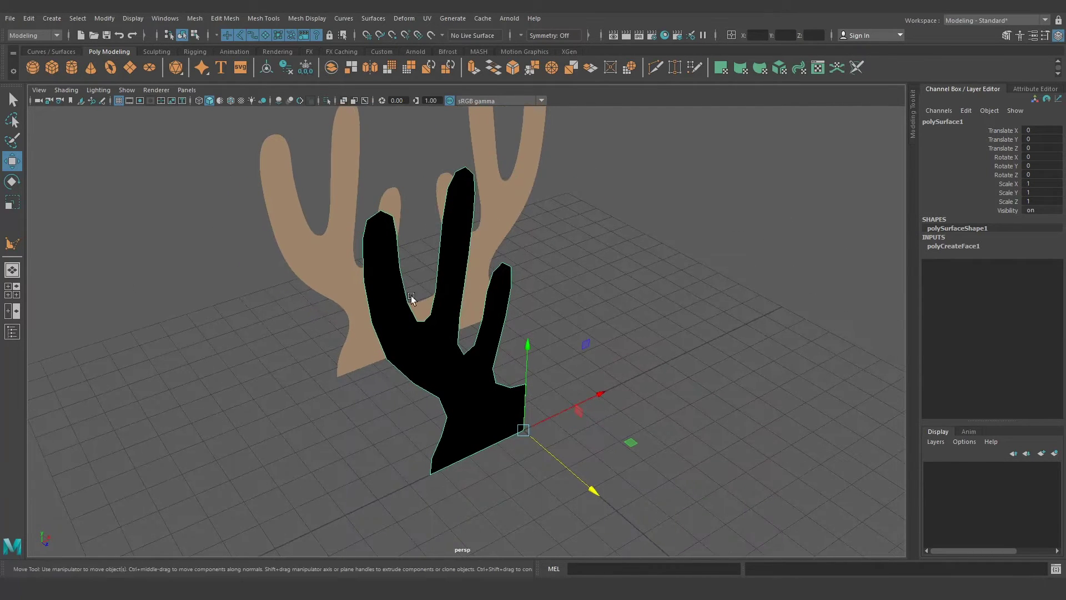
# Reverse the half-antler's face normals and reselect the grey shape
pyautogui.click(318, 18)
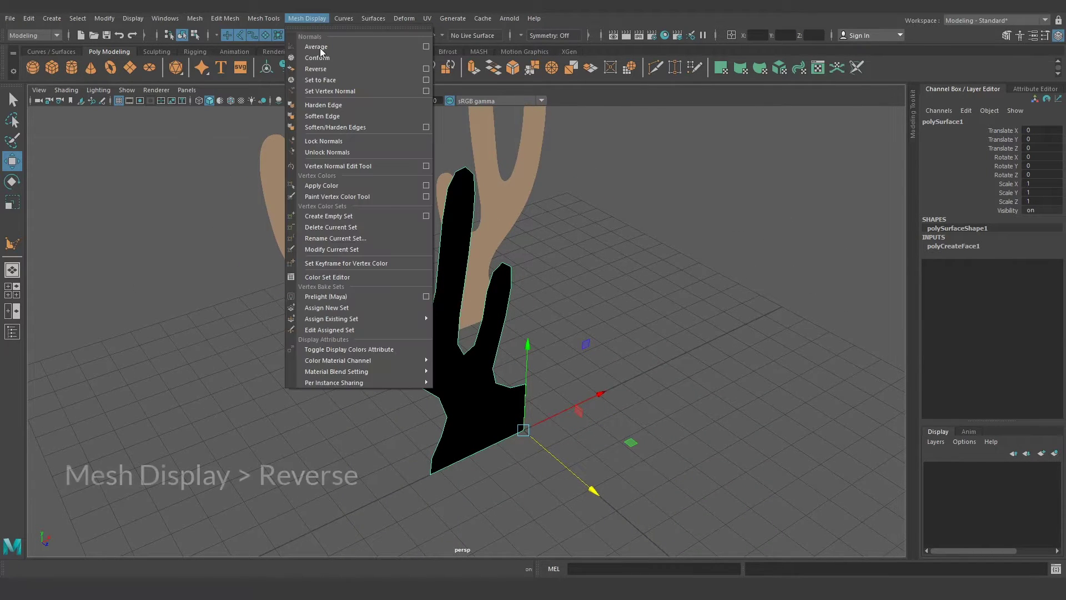
pyautogui.click(352, 69)
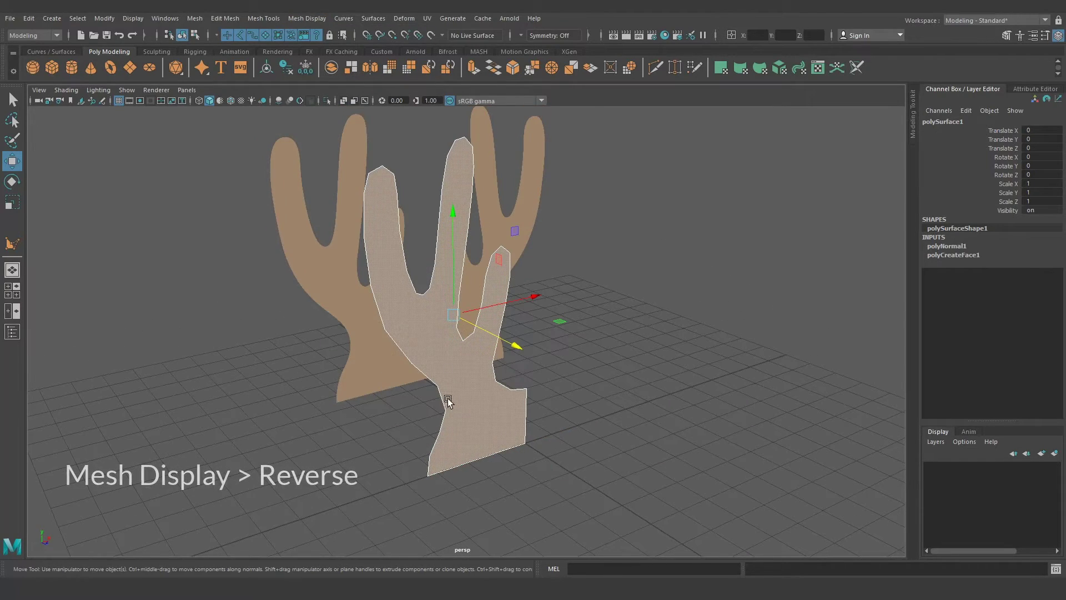
pyautogui.moveTo(447, 398)
pyautogui.keyDown('alt'); pyautogui.mouseDown()
pyautogui.moveTo(544, 416)
pyautogui.moveTo(471, 404)
pyautogui.moveTo(607, 401)
pyautogui.moveTo(516, 410)
pyautogui.moveTo(449, 460)
pyautogui.mouseUp(); pyautogui.keyUp('alt')
pyautogui.click(558, 405)
pyautogui.click(450, 461)
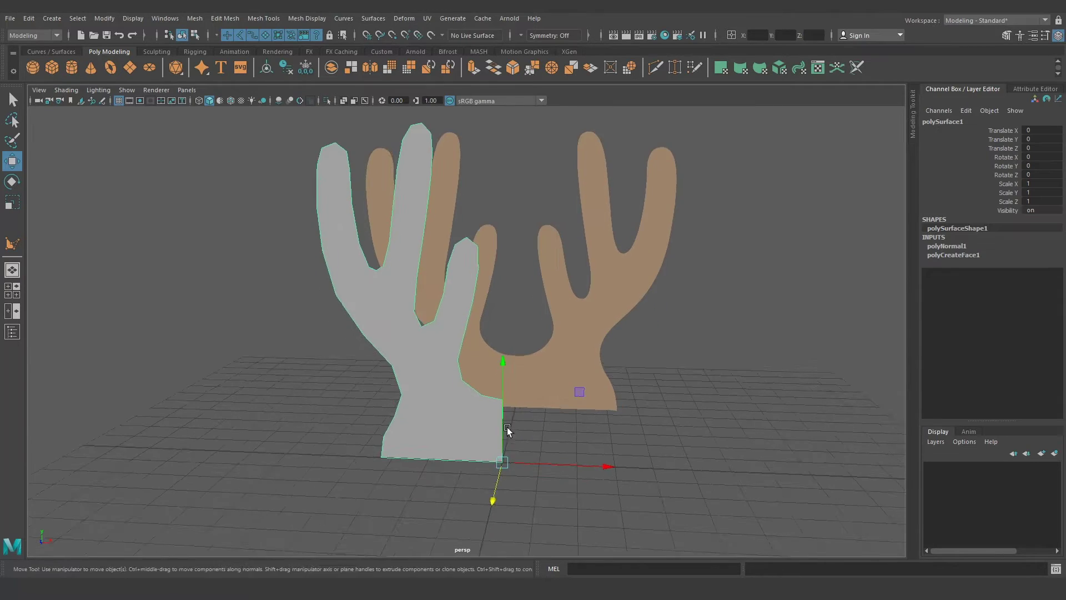
pyautogui.moveTo(507, 427)
pyautogui.keyDown('alt'); pyautogui.mouseDown()
pyautogui.moveTo(533, 435)
pyautogui.moveTo(533, 455)
pyautogui.mouseUp(); pyautogui.keyUp('alt')
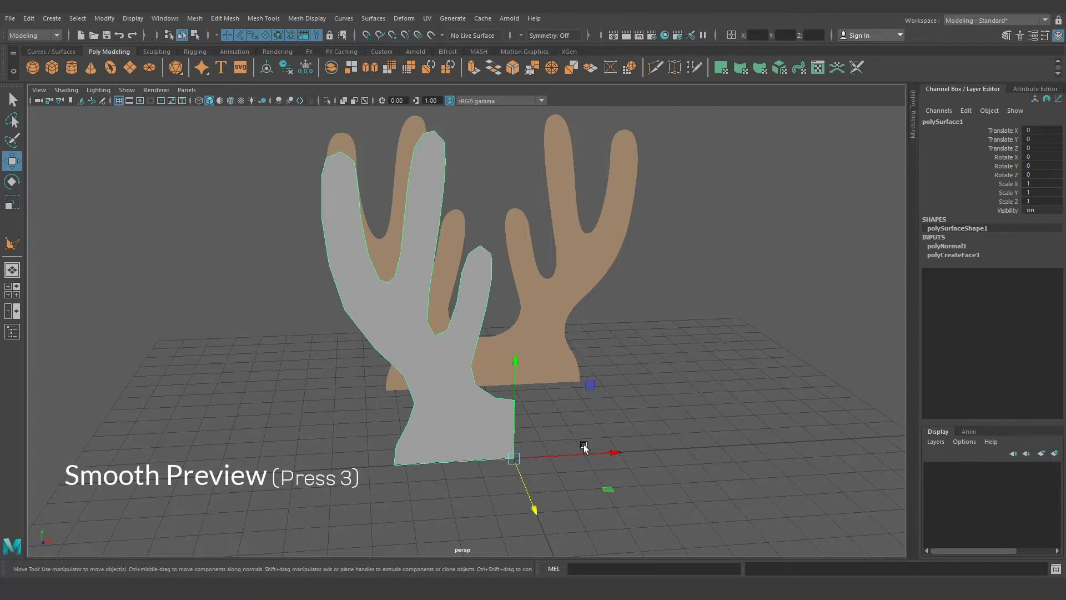
# Turn on smooth preview and zoom in close on the antler's fingers
pyautogui.press('3')
pyautogui.keyDown('alt'); pyautogui.moveTo(478, 233); pyautogui.dragTo(504, 317, button='middle'); pyautogui.keyUp('alt')
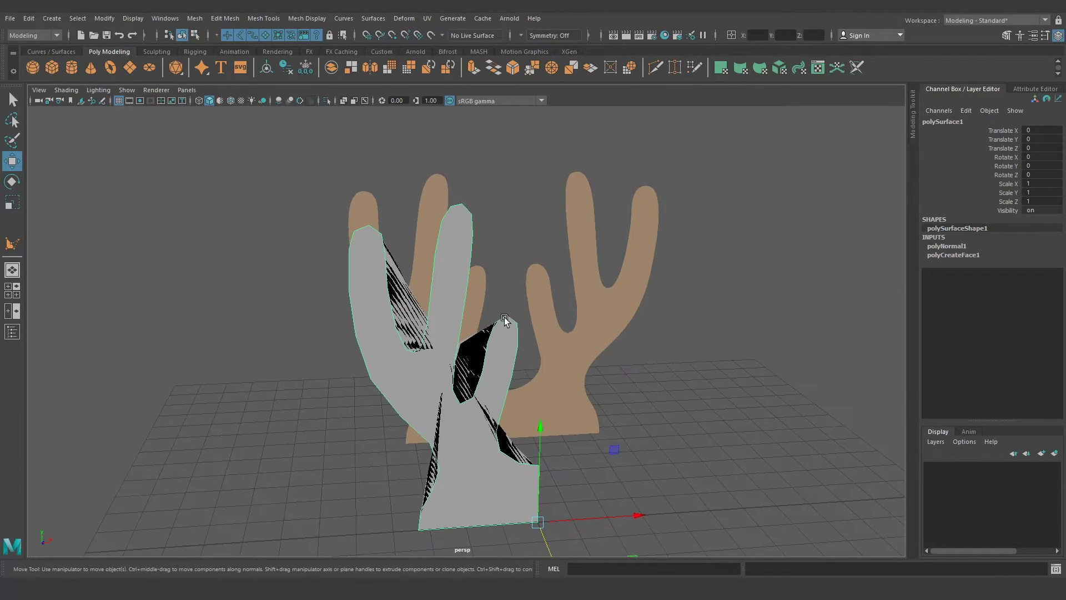
pyautogui.scroll(1, 471, 277)
pyautogui.scroll(2, 470, 278)
pyautogui.keyDown('alt'); pyautogui.moveTo(514, 209); pyautogui.dragTo(444, 255, button='middle'); pyautogui.keyUp('alt')
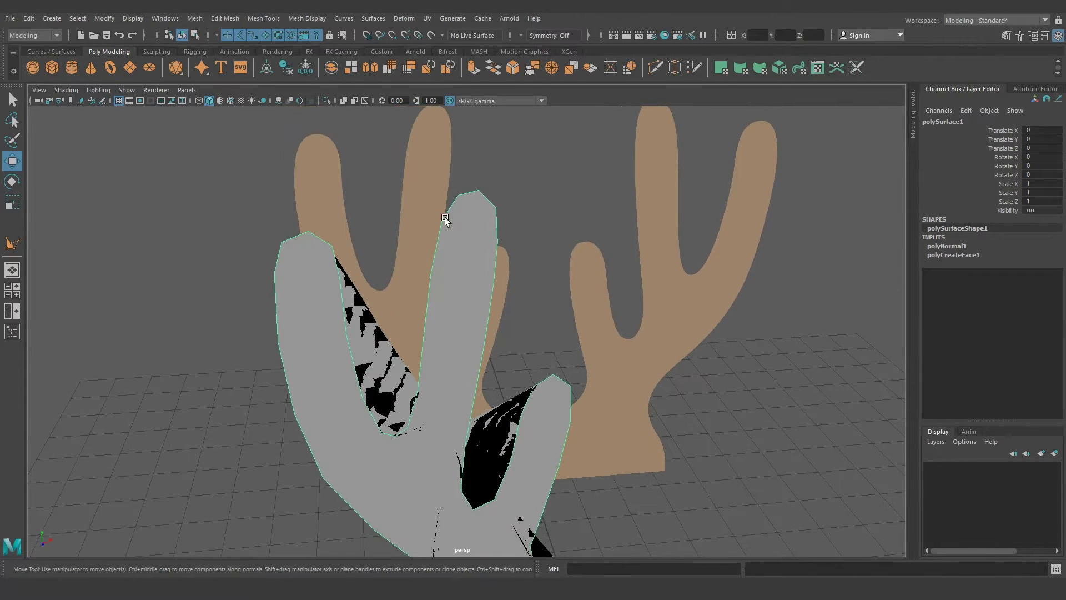
pyautogui.scroll(2, 531, 245)
pyautogui.scroll(1, 447, 190)
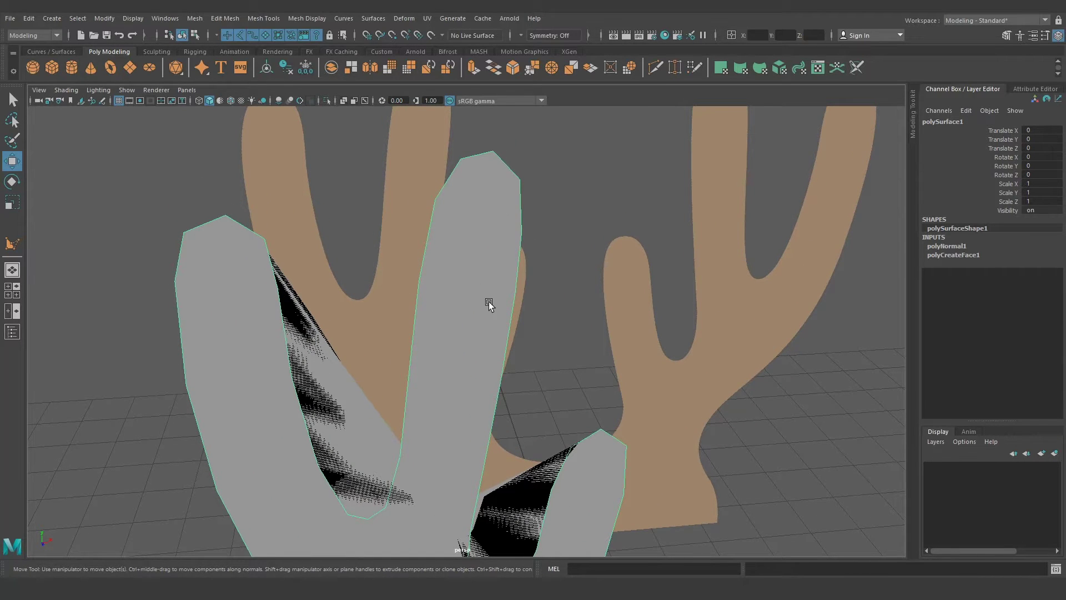
pyautogui.moveTo(471, 324)
pyautogui.keyDown('alt'); pyautogui.mouseDown(button='middle')
pyautogui.moveTo(438, 311)
pyautogui.moveTo(464, 321)
pyautogui.mouseUp(button='middle'); pyautogui.keyUp('alt')
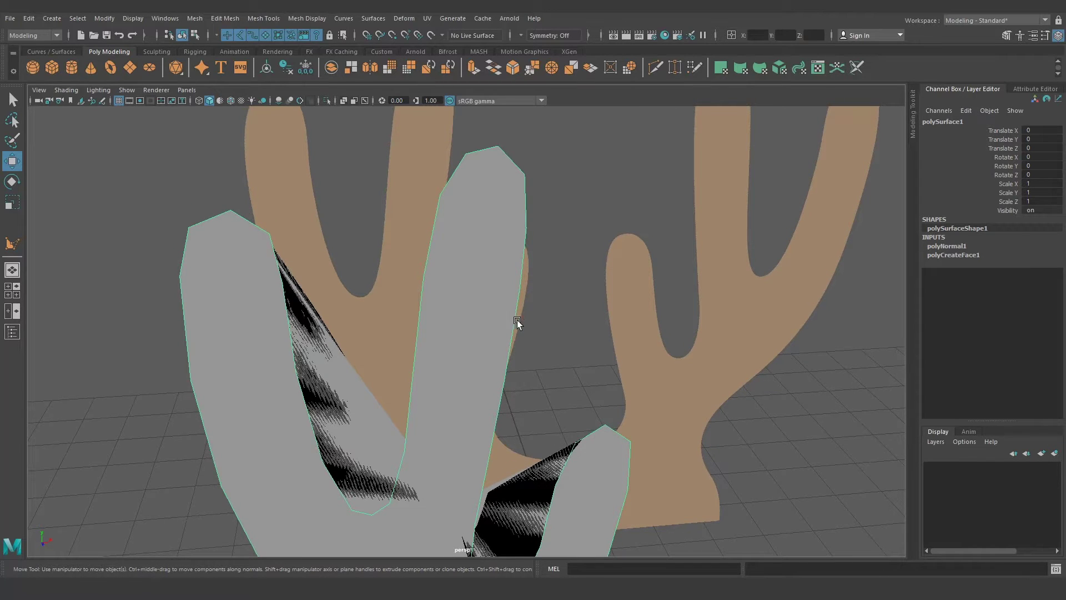
# Set polySurface1's OpenSubdiv Vertex Boundary to Sharp edges and tumble to inspect the smoothed mesh
pyautogui.click(1036, 88)
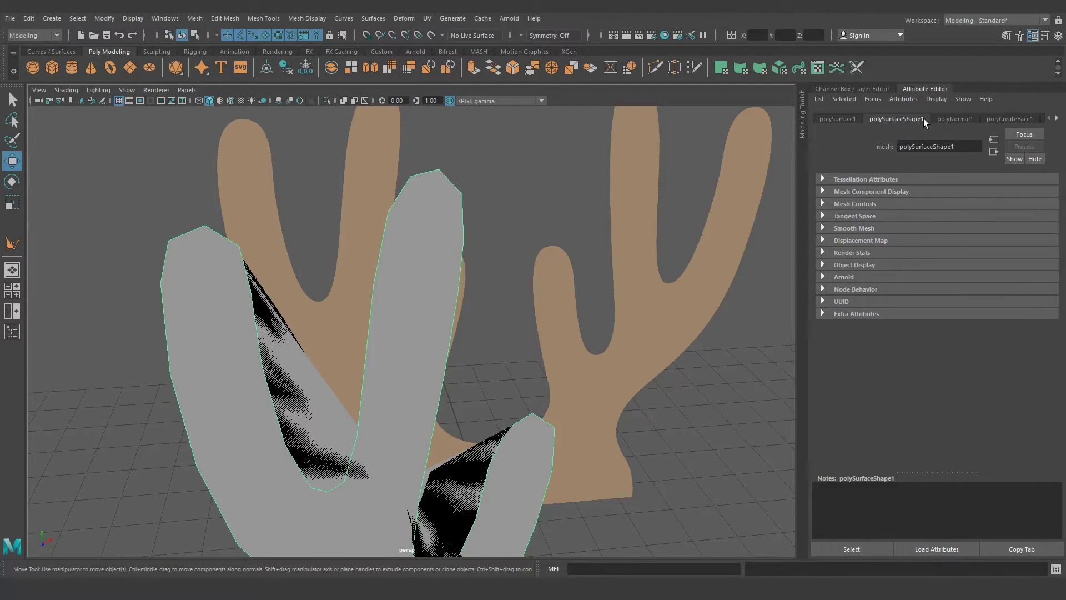
pyautogui.click(893, 228)
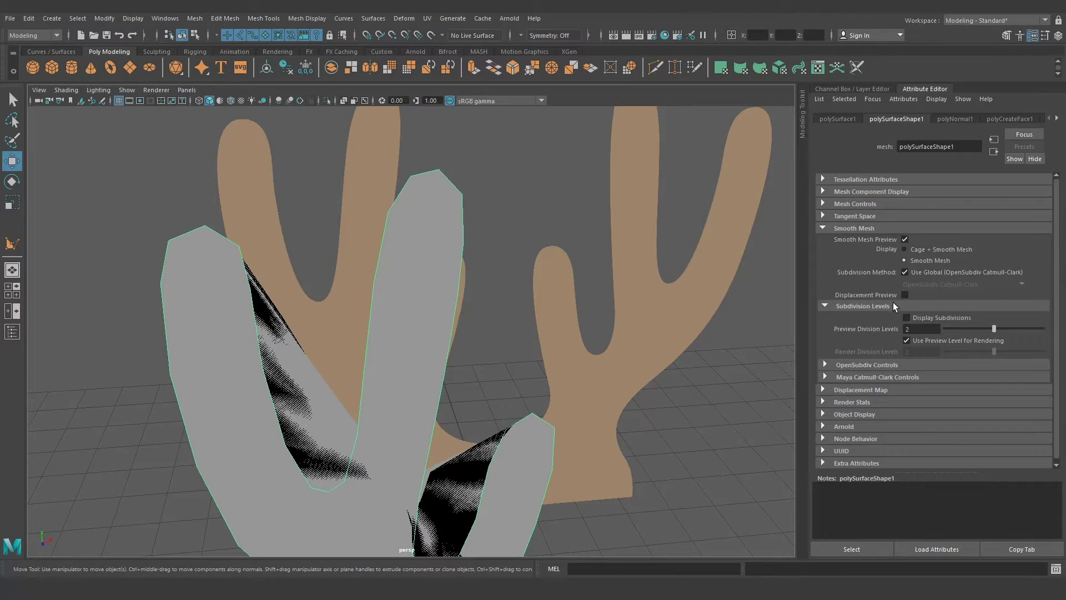
pyautogui.click(891, 366)
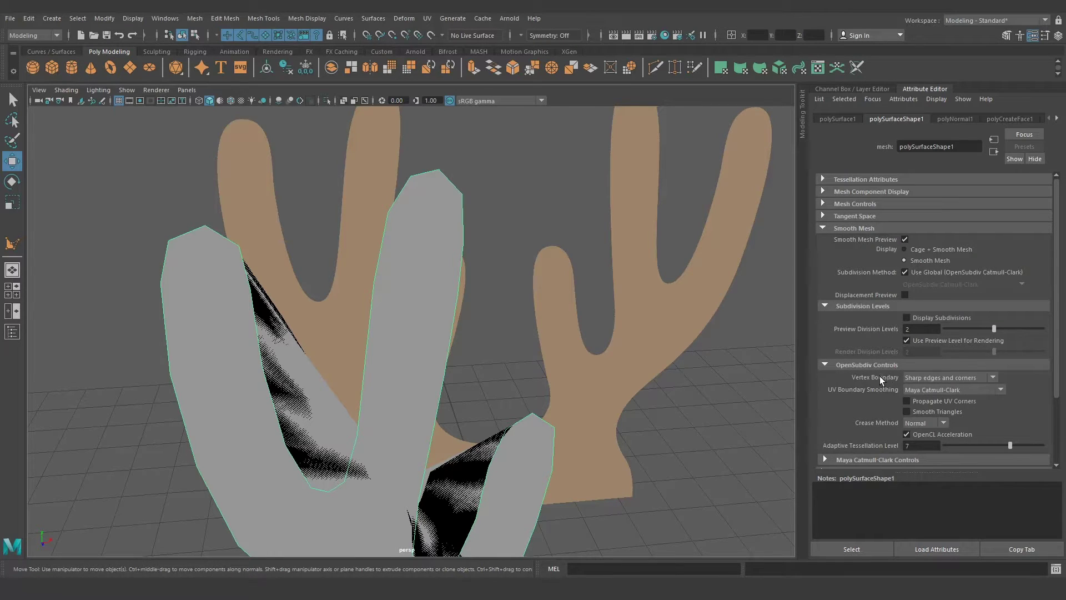
pyautogui.click(957, 377)
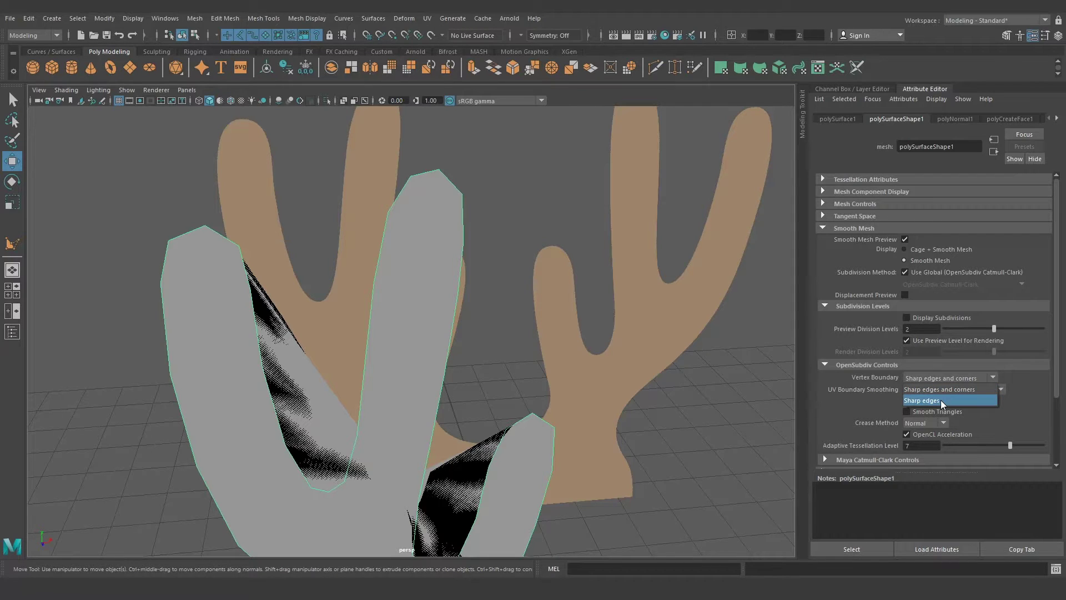
pyautogui.click(940, 400)
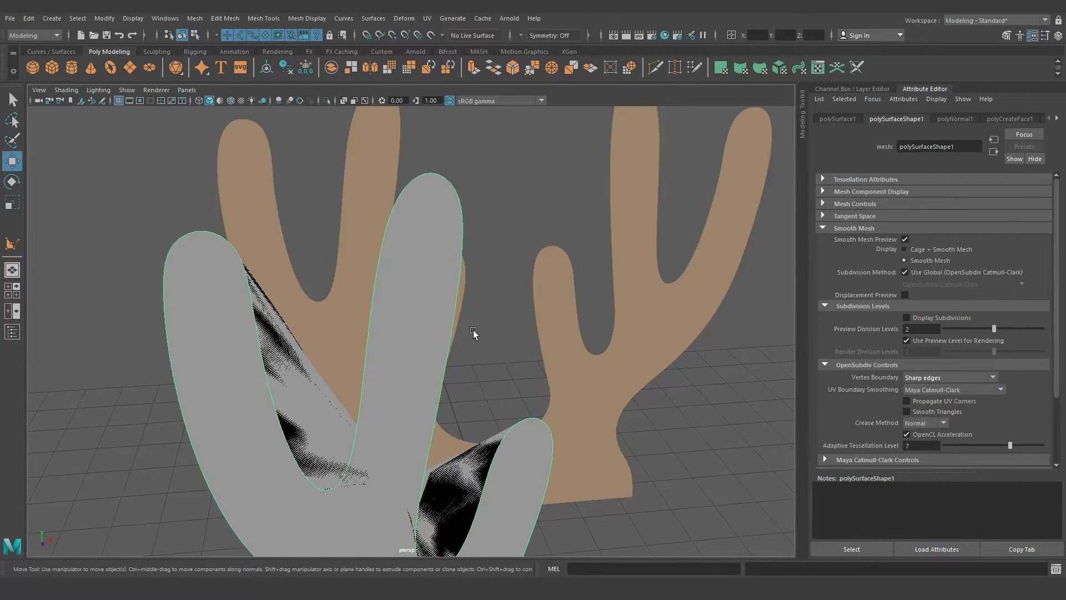
pyautogui.keyDown('alt'); pyautogui.moveTo(453, 340); pyautogui.dragTo(524, 356, button='middle'); pyautogui.keyUp('alt')
pyautogui.moveTo(524, 355)
pyautogui.keyDown('alt'); pyautogui.mouseDown()
pyautogui.moveTo(476, 362)
pyautogui.moveTo(509, 361)
pyautogui.moveTo(493, 388)
pyautogui.moveTo(484, 333)
pyautogui.mouseUp(); pyautogui.keyUp('alt')
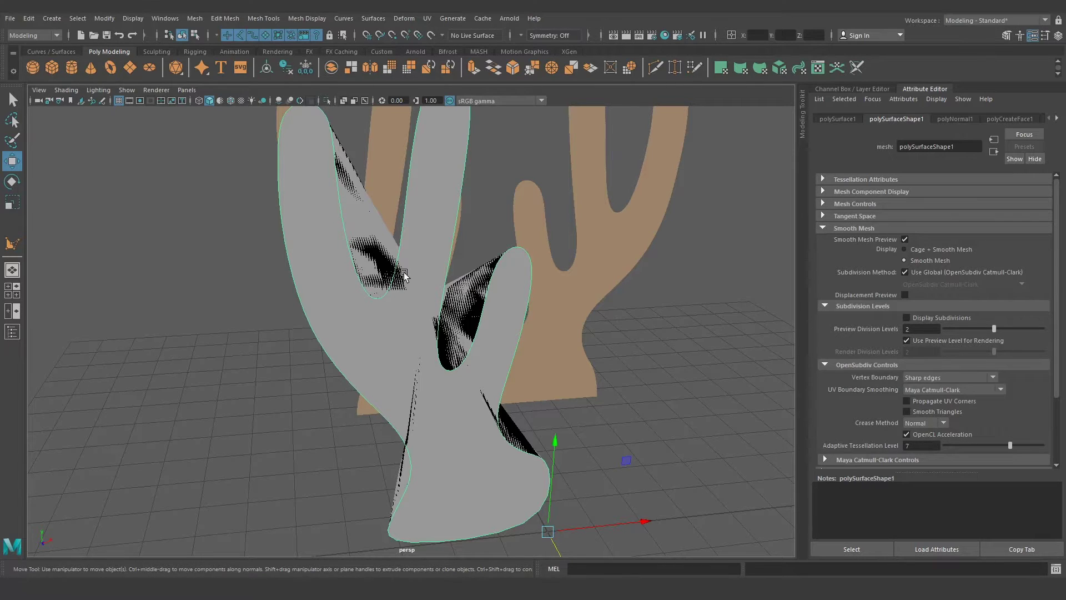
pyautogui.moveTo(405, 278)
pyautogui.keyDown('alt'); pyautogui.mouseDown()
pyautogui.moveTo(431, 340)
pyautogui.moveTo(422, 344)
pyautogui.mouseUp(); pyautogui.keyUp('alt')
pyautogui.moveTo(477, 174)
pyautogui.keyDown('alt'); pyautogui.mouseDown()
pyautogui.moveTo(428, 257)
pyautogui.moveTo(447, 419)
pyautogui.moveTo(469, 444)
pyautogui.mouseUp(); pyautogui.keyUp('alt')
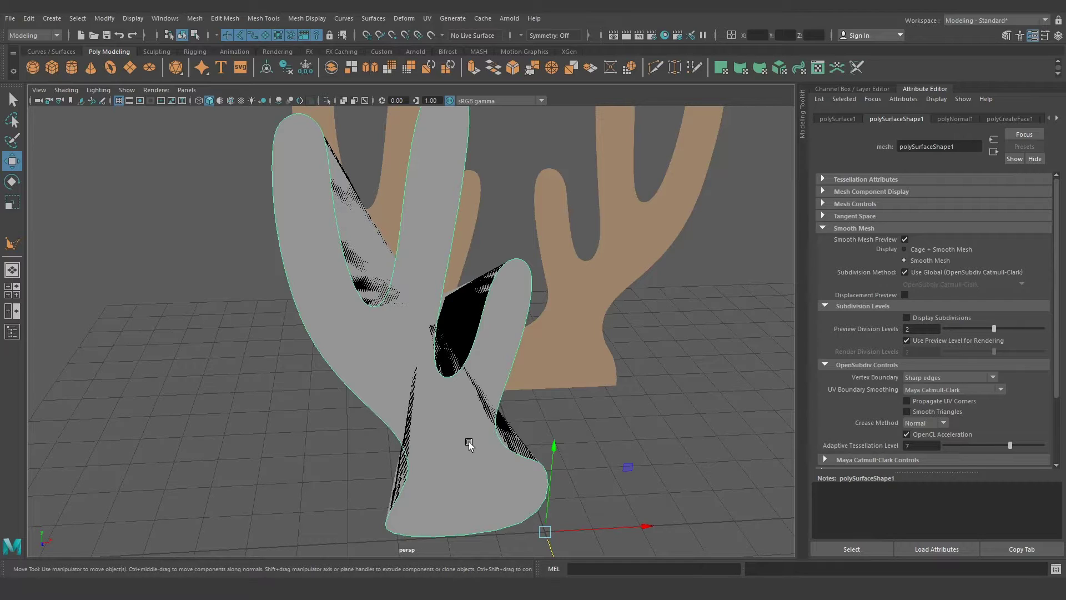
pyautogui.moveTo(472, 283); pyautogui.dragTo(475, 315, button='right')
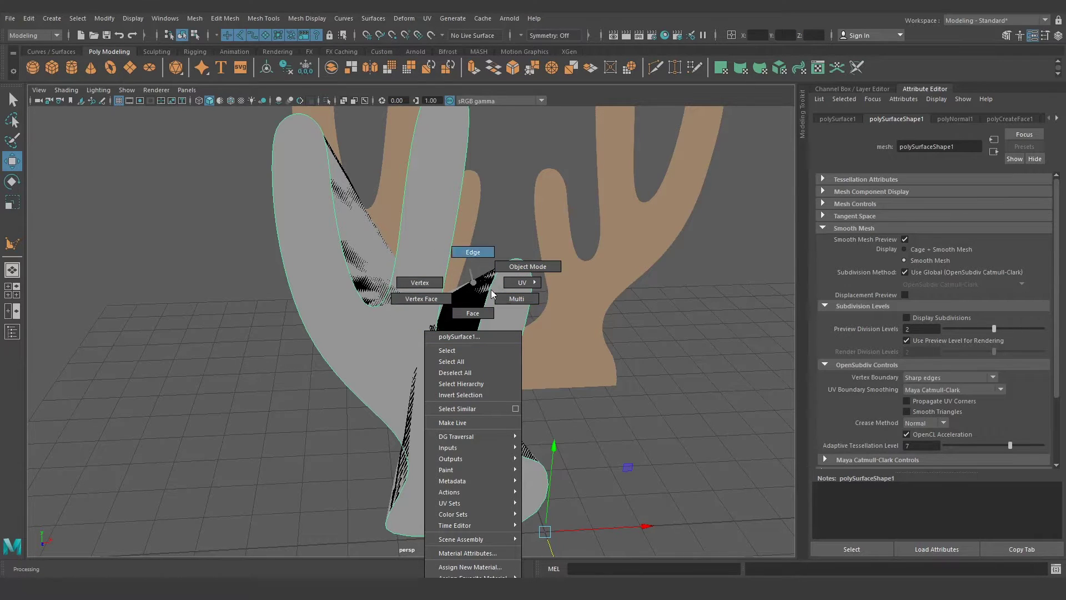
# In face mode, select the antler mesh and turn smooth preview off, restoring its angular shape
pyautogui.click(479, 318)
pyautogui.scroll(3, 450, 405)
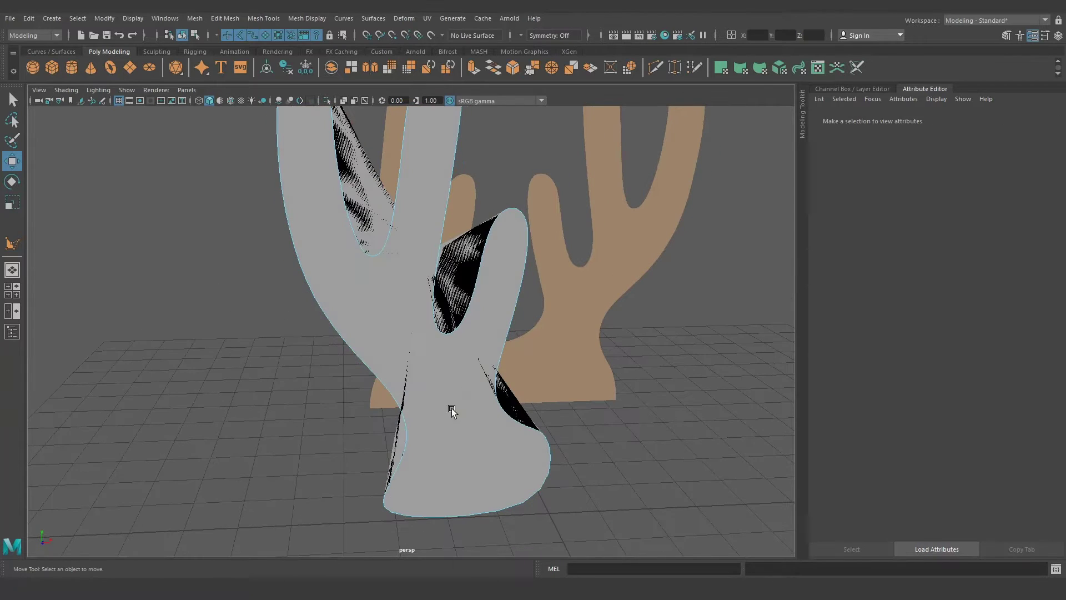
pyautogui.click(444, 378)
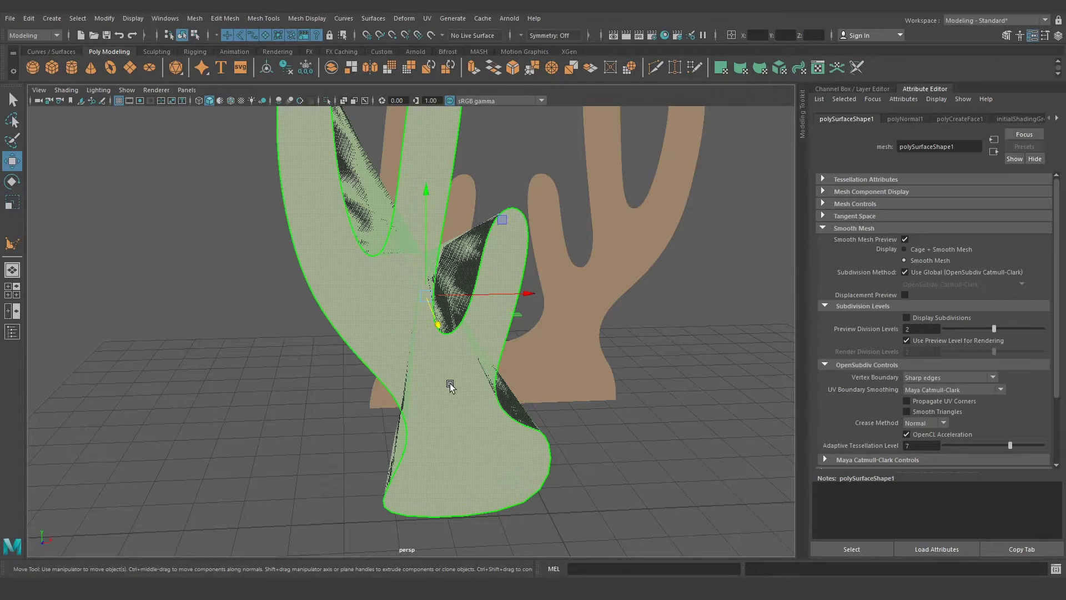
pyautogui.press('1')
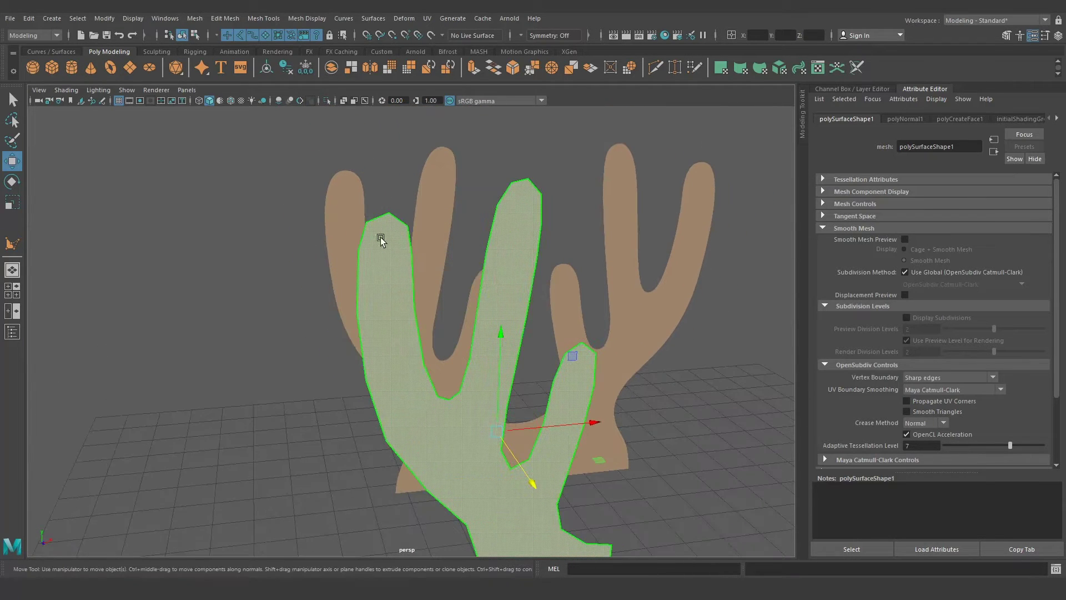
pyautogui.moveTo(393, 341)
pyautogui.keyDown('alt'); pyautogui.mouseDown()
pyautogui.moveTo(410, 386)
pyautogui.moveTo(462, 440)
pyautogui.mouseUp(); pyautogui.keyUp('alt')
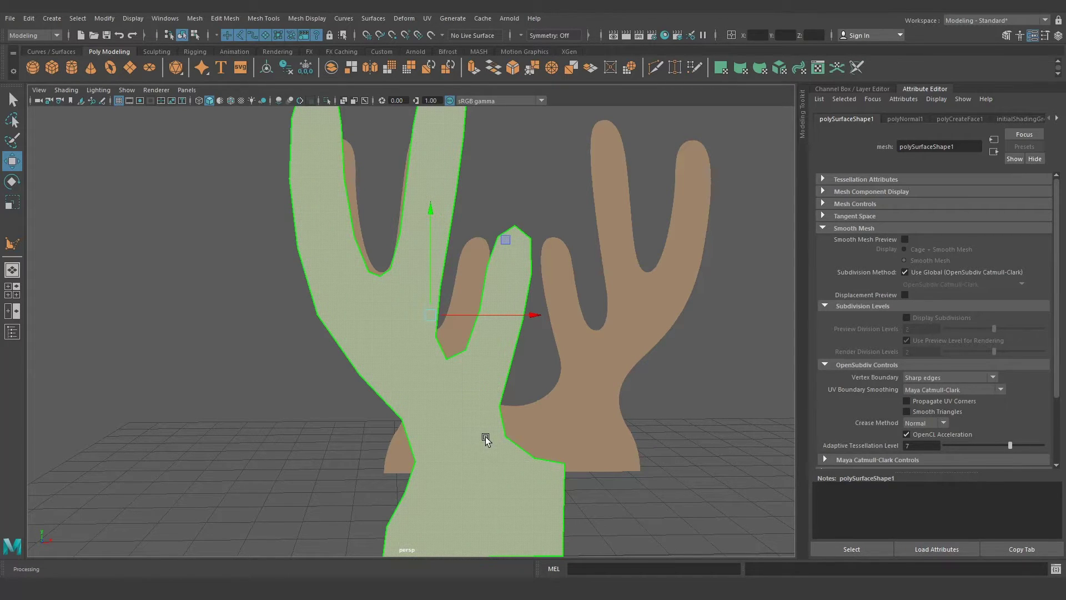
# With Multi-Cut, add two edges across the first finger of the half antler
pyautogui.click(800, 126)
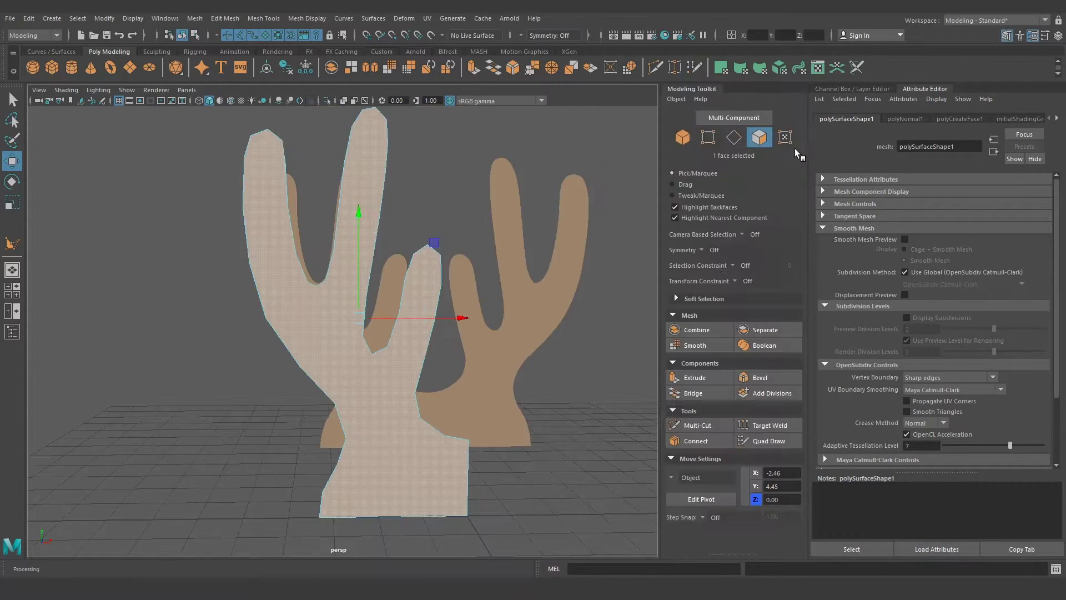
pyautogui.keyDown('alt'); pyautogui.moveTo(489, 411); pyautogui.dragTo(507, 429); pyautogui.keyUp('alt')
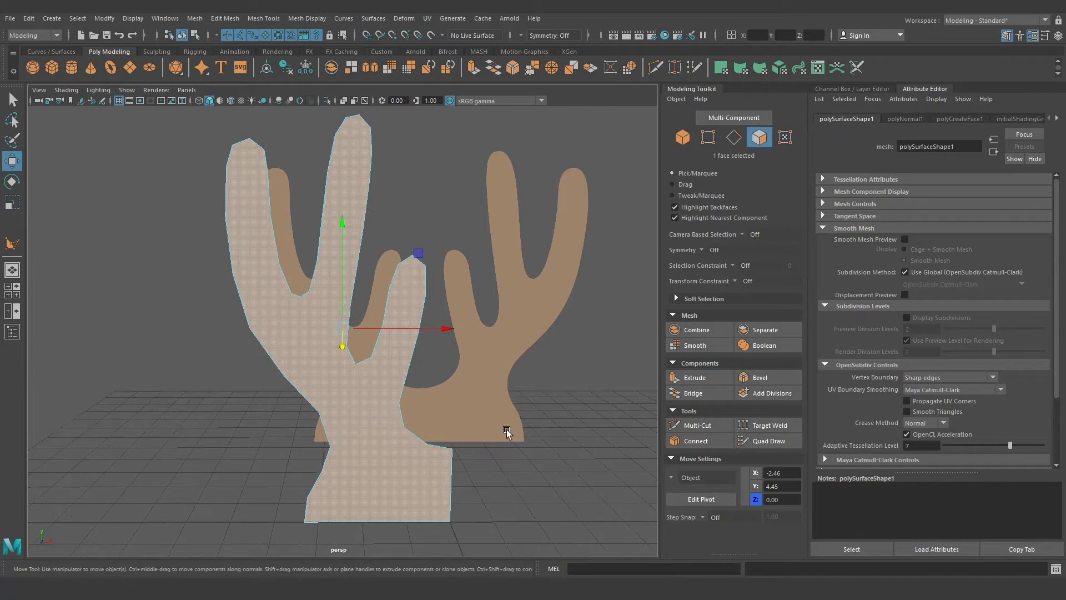
pyautogui.click(715, 426)
pyautogui.keyDown('alt'); pyautogui.moveTo(399, 383); pyautogui.dragTo(432, 390); pyautogui.keyUp('alt')
pyautogui.moveTo(432, 390)
pyautogui.keyDown('alt'); pyautogui.mouseDown(button='right')
pyautogui.moveTo(333, 269)
pyautogui.moveTo(324, 300)
pyautogui.moveTo(405, 302)
pyautogui.mouseUp(button='right'); pyautogui.keyUp('alt')
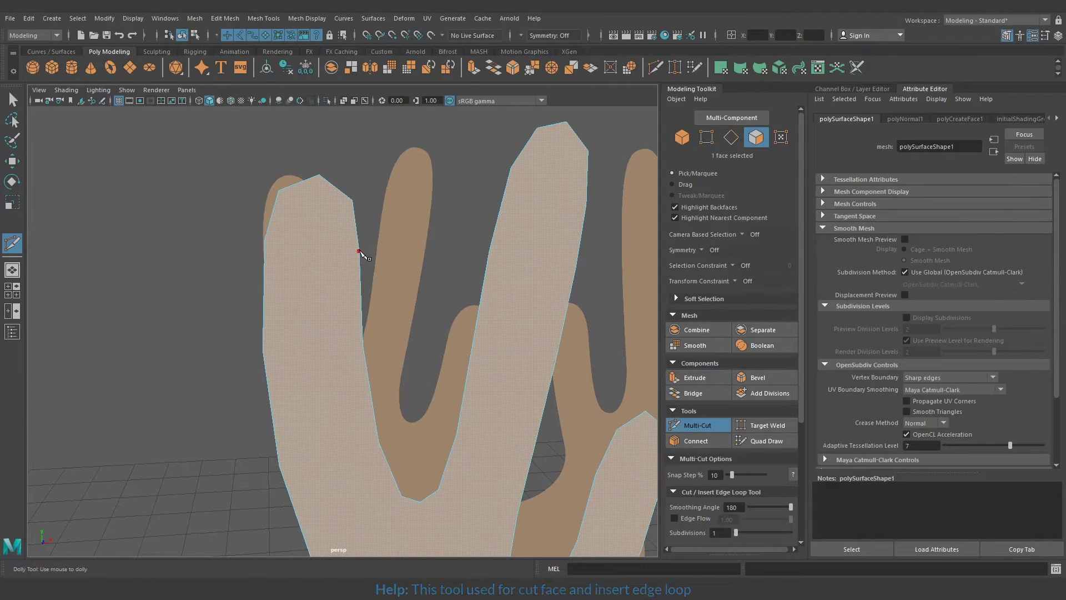
pyautogui.click(359, 251)
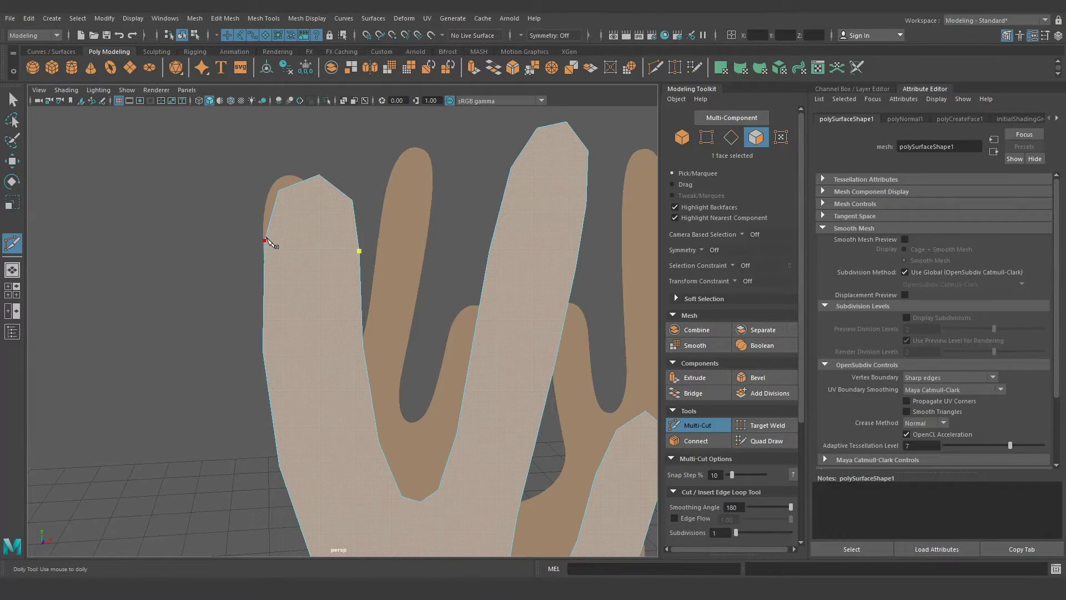
pyautogui.click(265, 240)
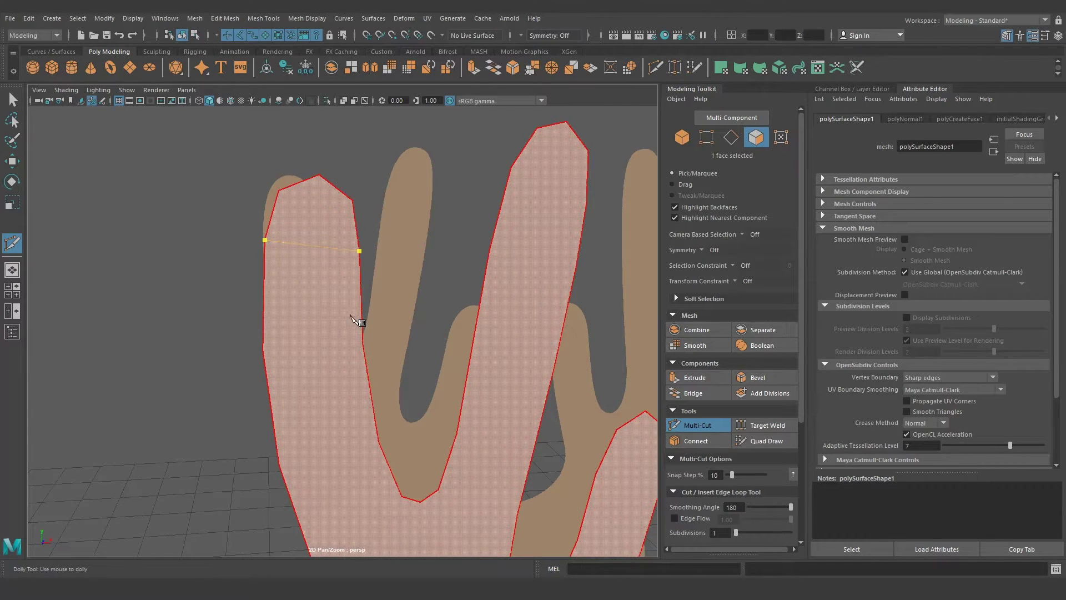
pyautogui.press('Return')
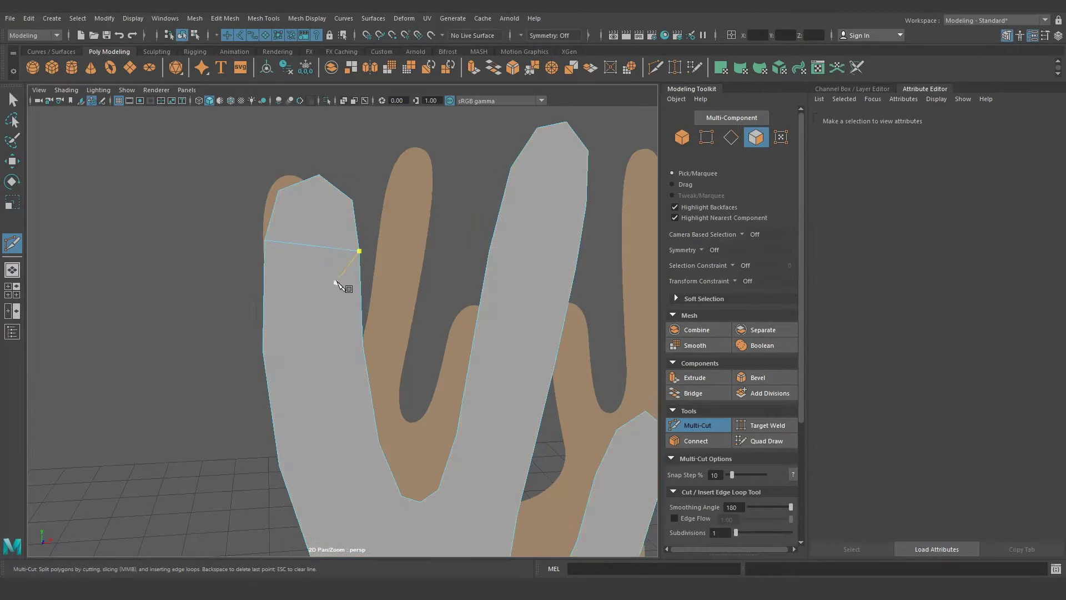
pyautogui.moveTo(360, 282); pyautogui.dragTo(322, 279, button='right')
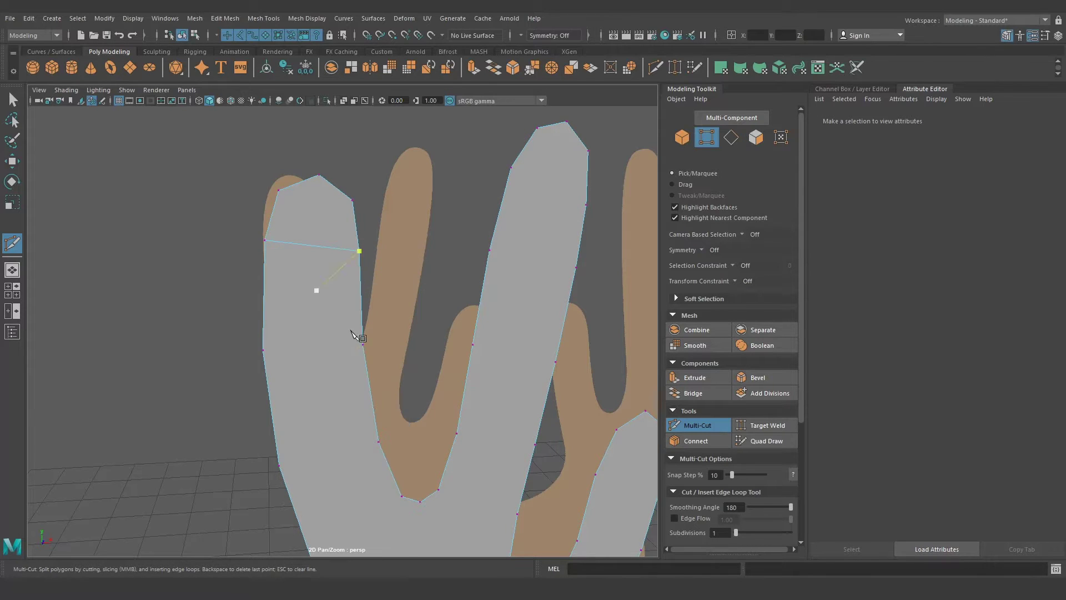
pyautogui.moveTo(349, 397)
pyautogui.mouseDown(button='middle')
pyautogui.moveTo(333, 378)
pyautogui.moveTo(381, 309)
pyautogui.mouseUp(button='middle')
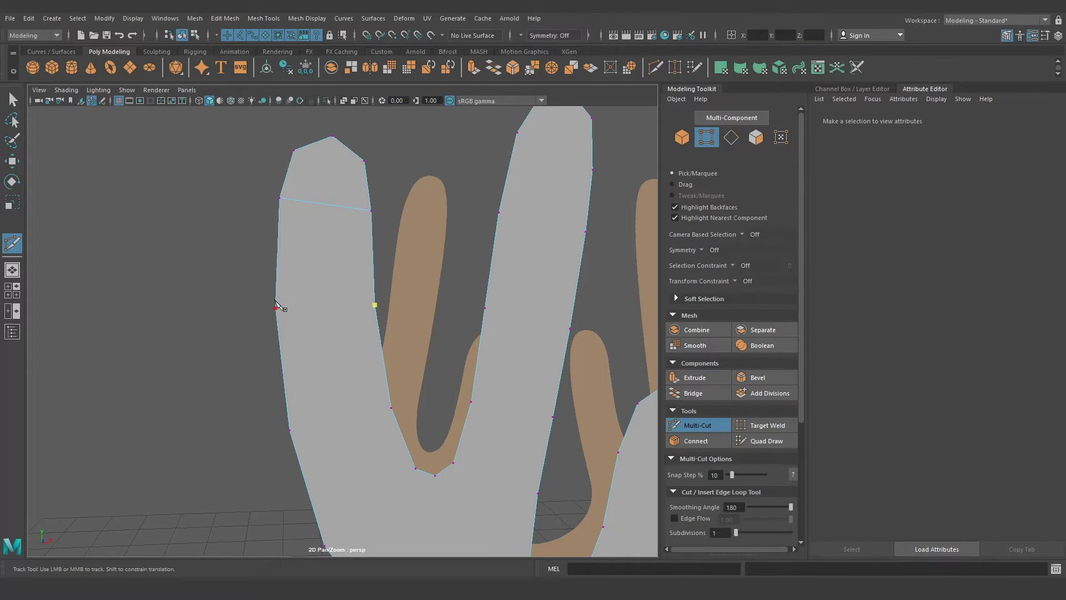
pyautogui.click(276, 308)
pyautogui.press('Return')
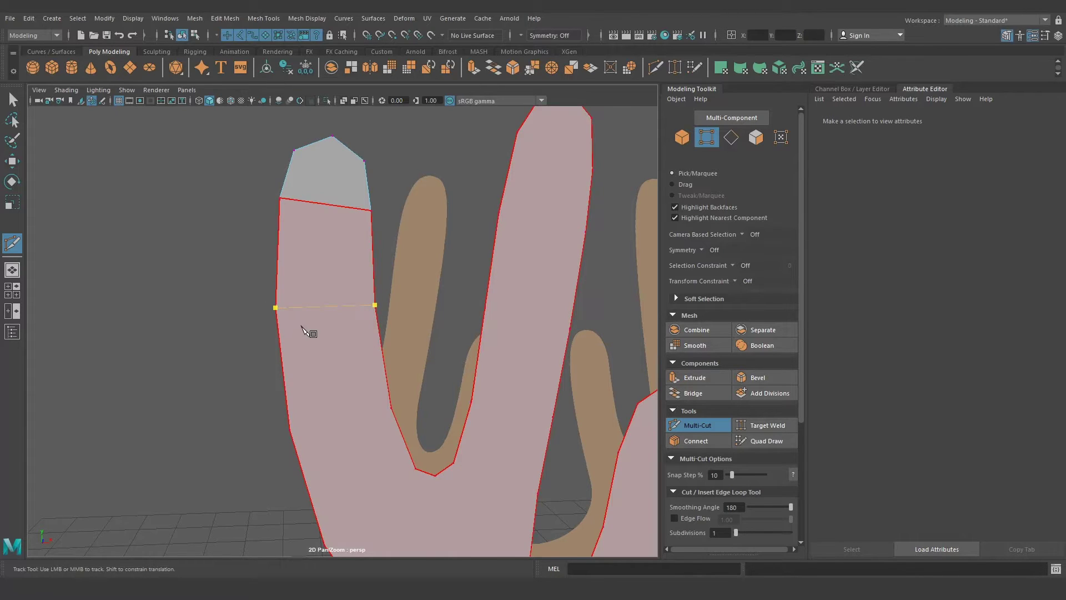
# Cut lower on the finger through the fork vertices and split the palm face
pyautogui.click(392, 408)
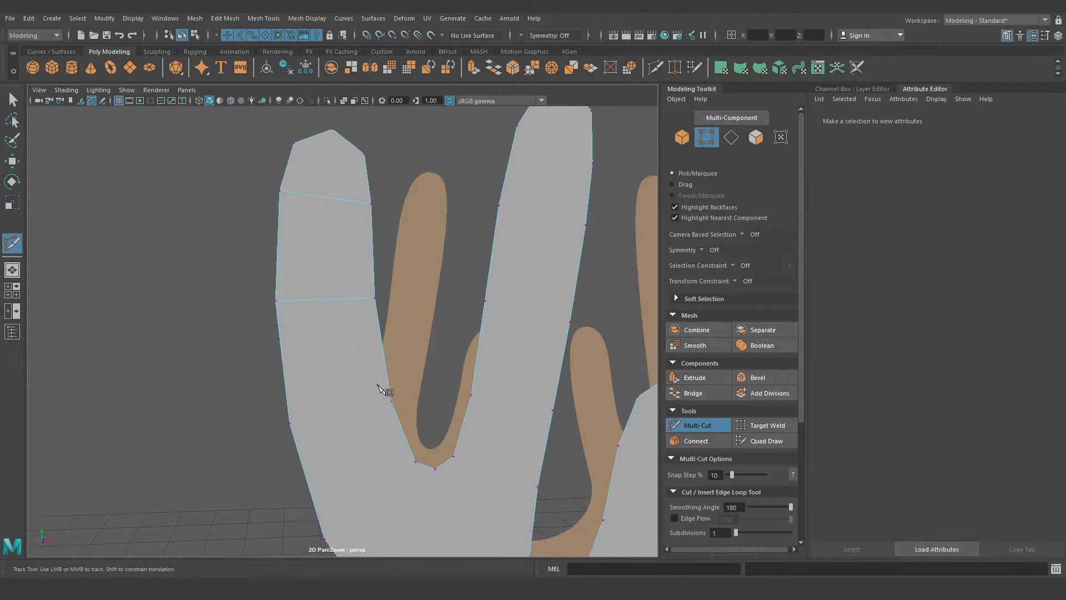
pyautogui.keyDown('alt'); pyautogui.moveTo(381, 388); pyautogui.dragTo(420, 331); pyautogui.keyUp('alt')
pyautogui.click(418, 327)
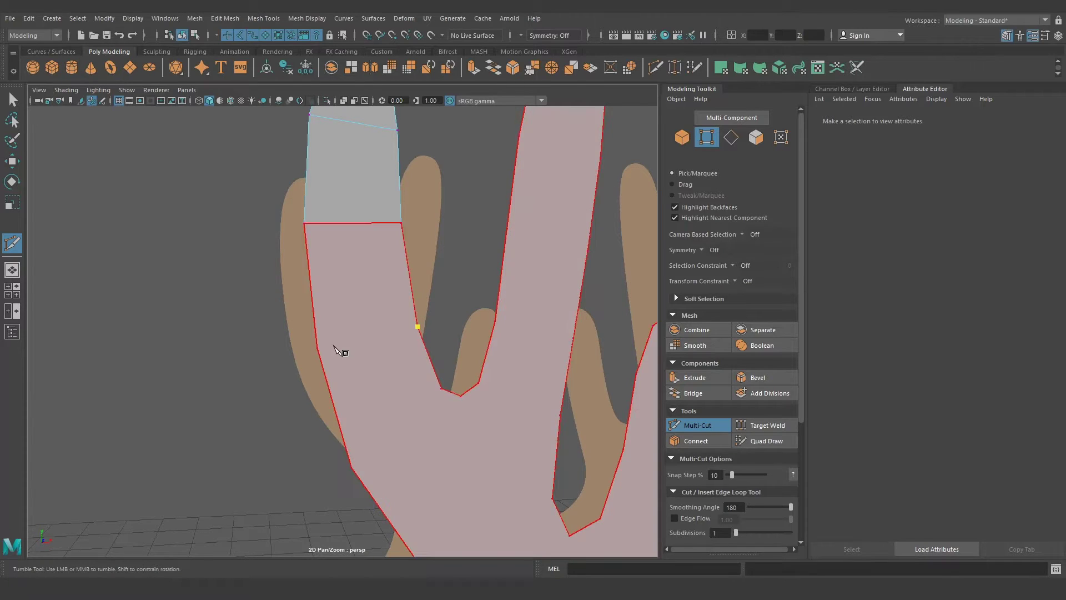
pyautogui.click(317, 348)
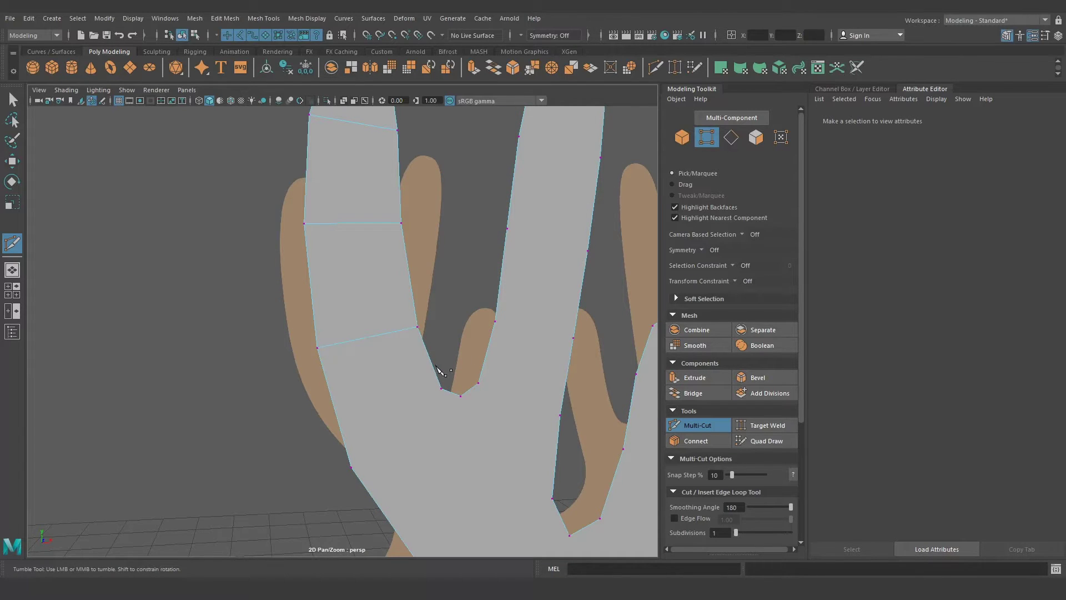
pyautogui.keyDown('alt'); pyautogui.moveTo(421, 414); pyautogui.dragTo(456, 282, button='middle'); pyautogui.keyUp('alt')
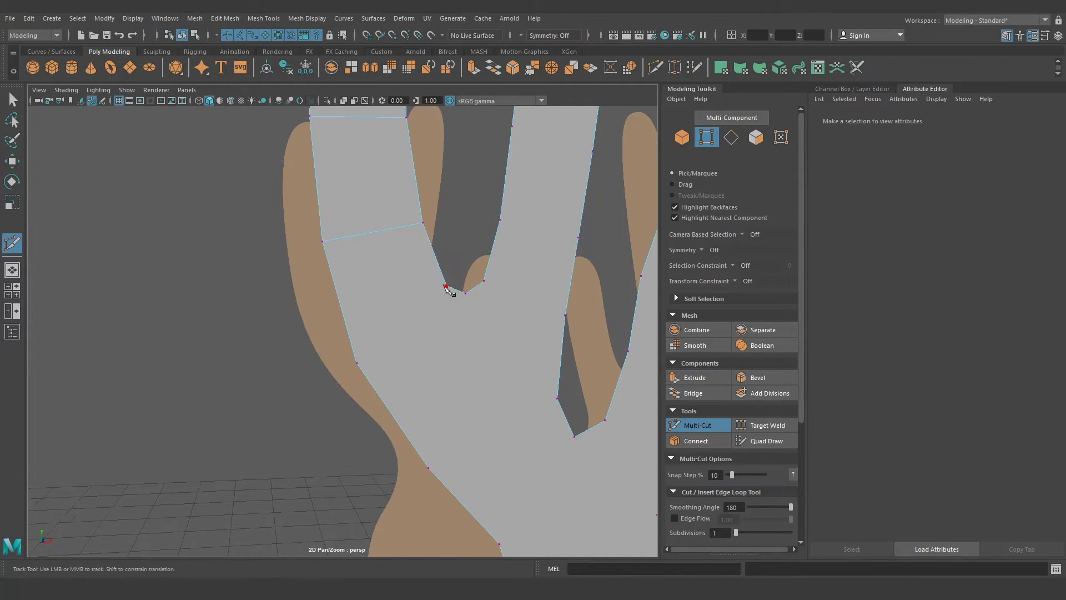
pyautogui.click(446, 285)
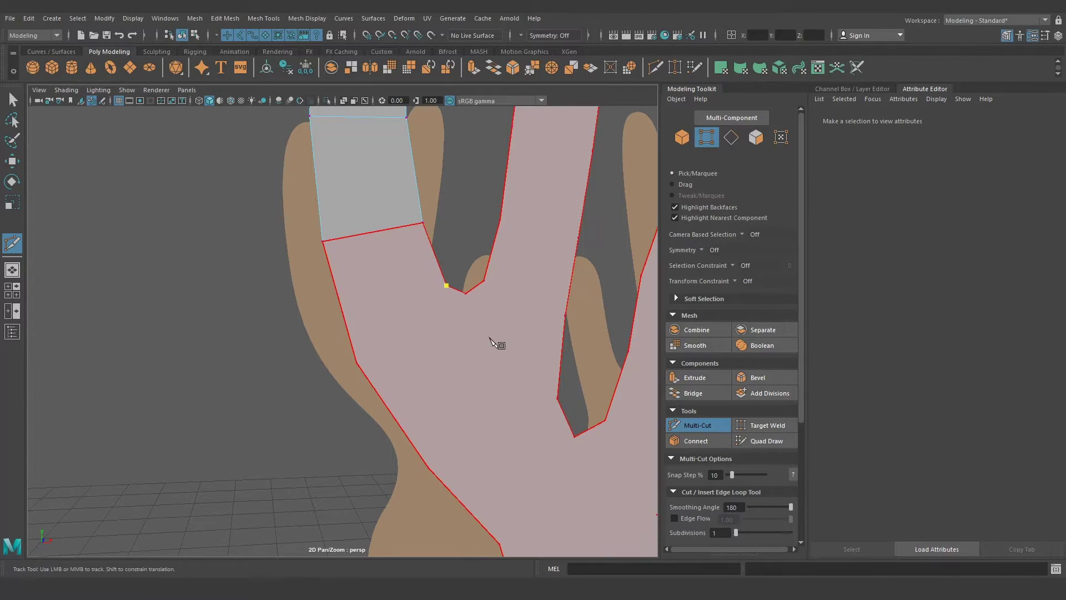
pyautogui.click(357, 362)
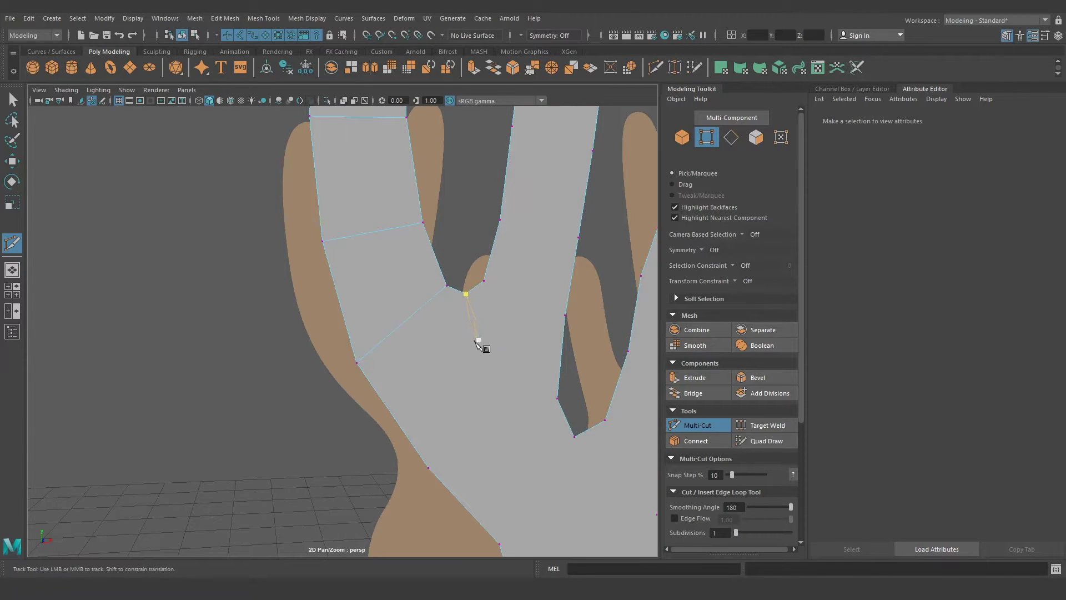
pyautogui.press('Return')
# Add two cuts across the middle finger
pyautogui.moveTo(521, 185); pyautogui.dragTo(433, 406, button='middle')
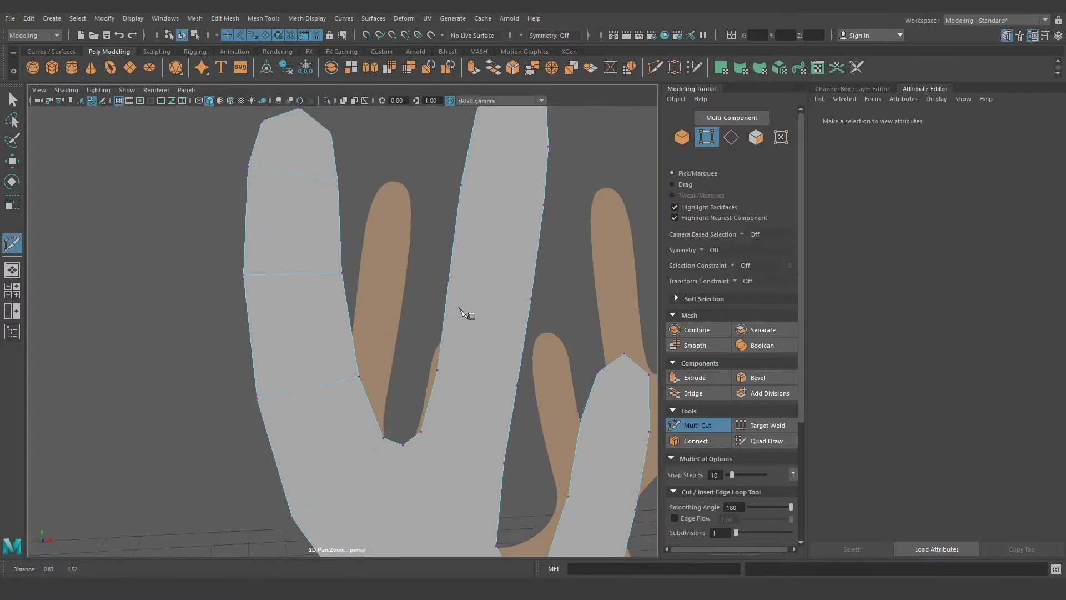
pyautogui.click(425, 259)
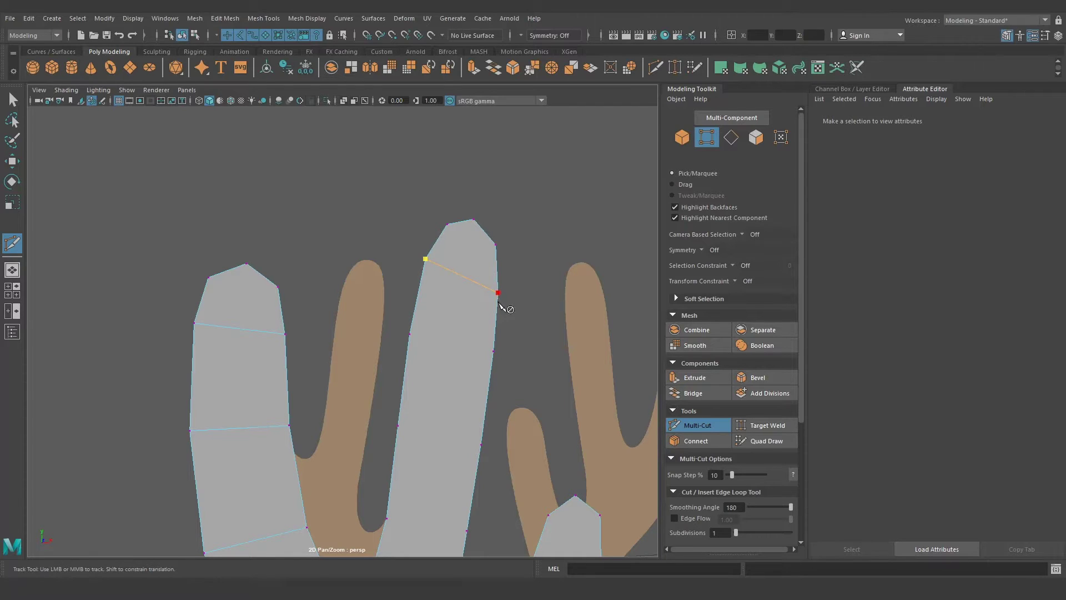
pyautogui.rightClick(505, 309)
pyautogui.click(493, 351)
pyautogui.click(409, 335)
pyautogui.rightClick(470, 355)
# Cut from the finger-crotch vertex down and across the palm to its left edge
pyautogui.keyDown('alt'); pyautogui.moveTo(469, 355); pyautogui.dragTo(411, 337, button='middle'); pyautogui.keyUp('alt')
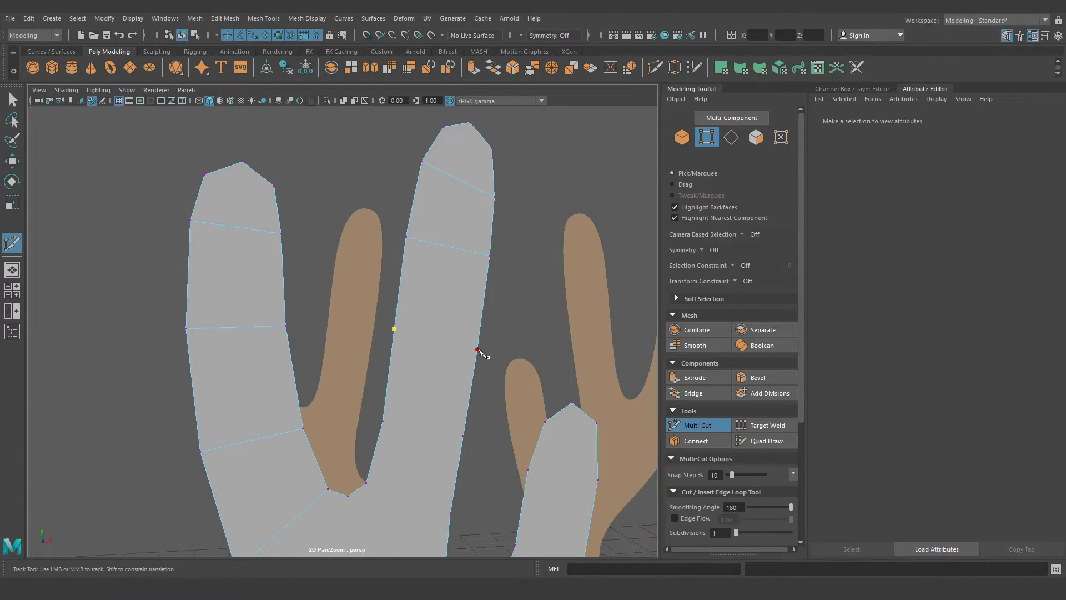
pyautogui.keyDown('alt'); pyautogui.moveTo(465, 436); pyautogui.dragTo(392, 333, button='middle'); pyautogui.keyUp('alt')
pyautogui.keyDown('alt'); pyautogui.moveTo(453, 365); pyautogui.dragTo(414, 231, button='middle'); pyautogui.keyUp('alt')
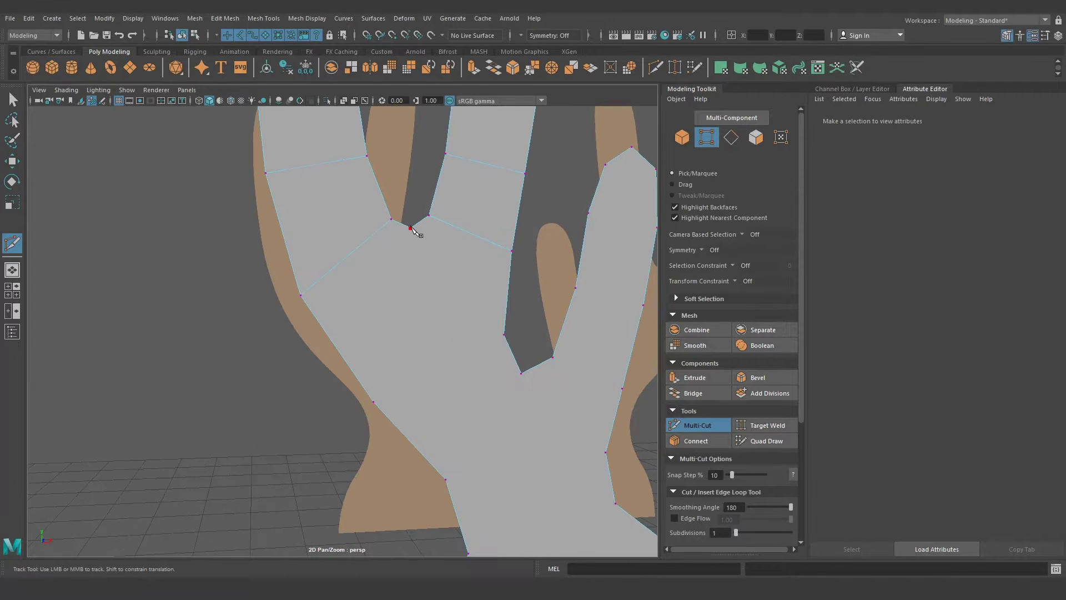
pyautogui.click(410, 228)
pyautogui.click(424, 310)
pyautogui.click(300, 295)
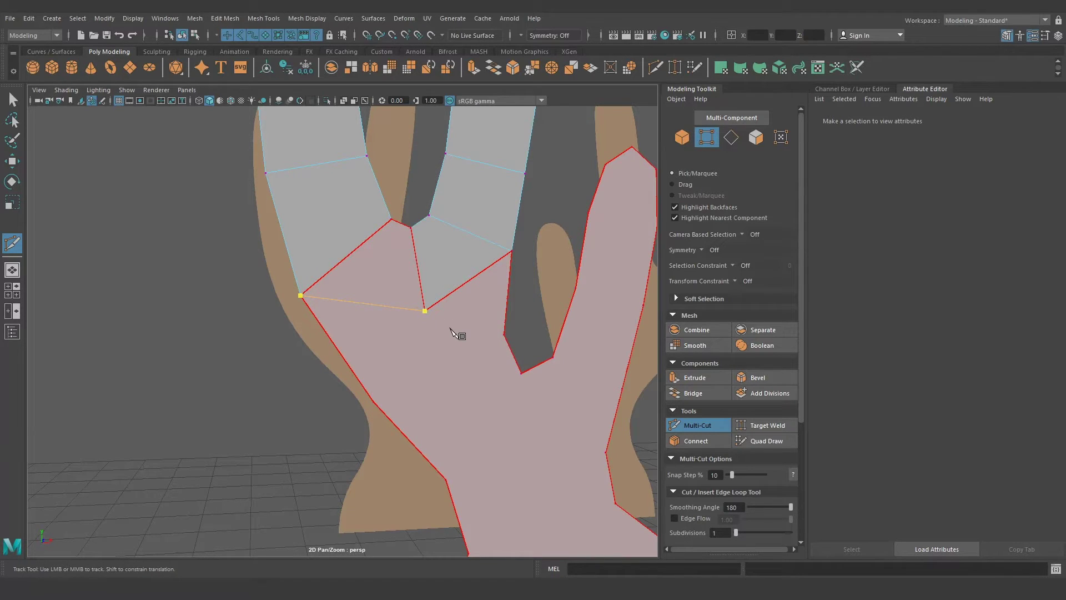
pyautogui.press('Return')
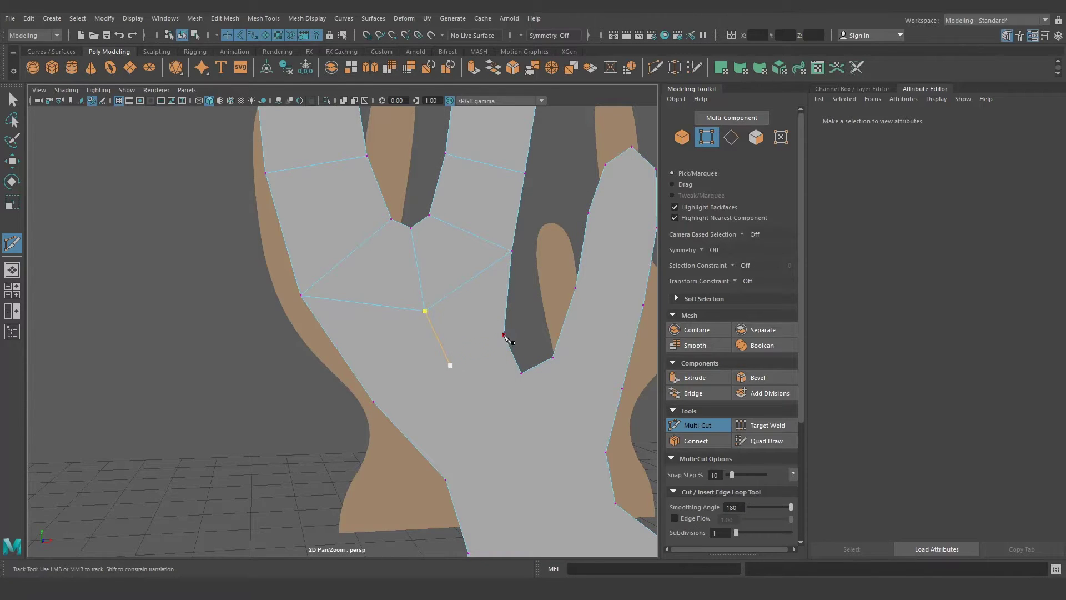
# Start a cut across the small finger and switch to the front orthographic view
pyautogui.scroll(-3, 505, 335)
pyautogui.scroll(3, 495, 387)
pyautogui.keyDown('alt'); pyautogui.moveTo(476, 304); pyautogui.dragTo(400, 222, button='middle'); pyautogui.keyUp('alt')
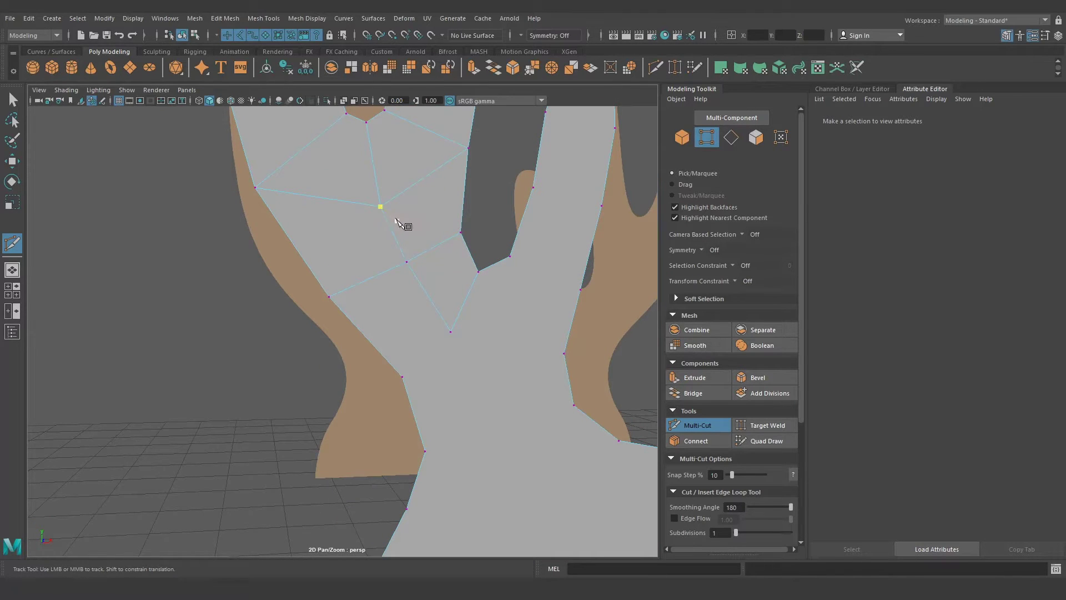
pyautogui.scroll(-3, 452, 333)
pyautogui.scroll(3, 543, 435)
pyautogui.click(510, 283)
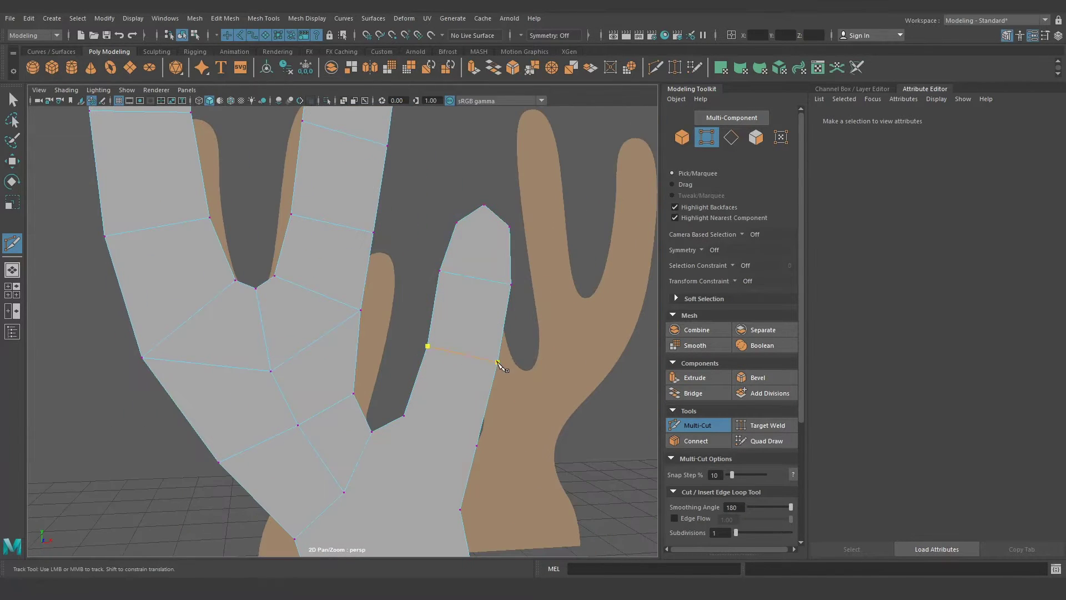
pyautogui.scroll(-3, 502, 366)
pyautogui.press('space')
pyautogui.press('space')
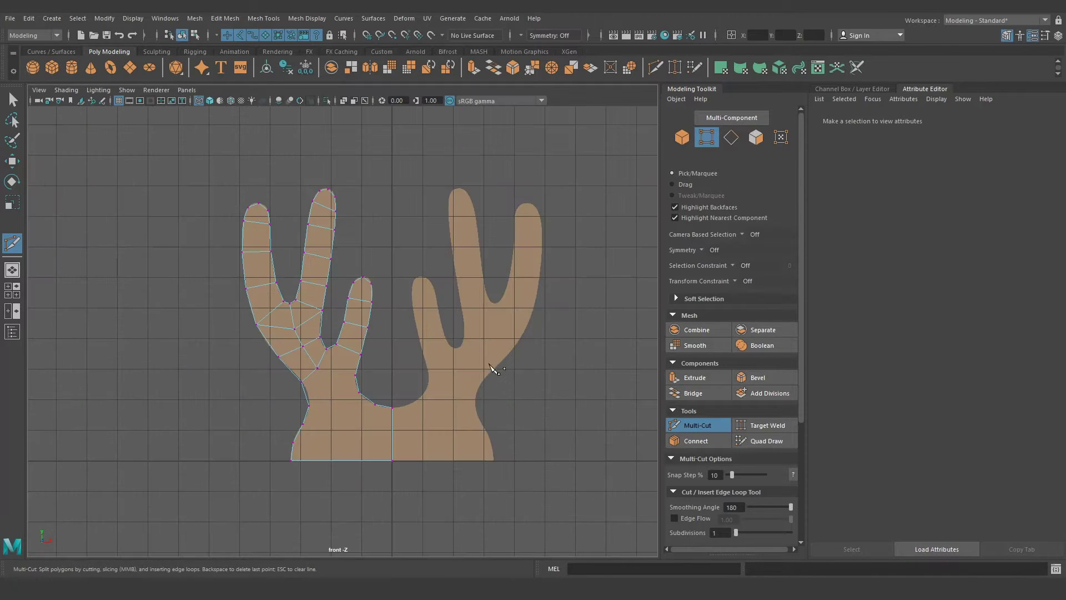
# Cut an edge from the fingertip down the finger's centre into the palm
pyautogui.scroll(3, 496, 369)
pyautogui.scroll(2, 340, 385)
pyautogui.moveTo(352, 423)
pyautogui.keyDown('alt'); pyautogui.mouseDown(button='middle')
pyautogui.moveTo(369, 295)
pyautogui.moveTo(433, 288)
pyautogui.moveTo(542, 244)
pyautogui.mouseUp(button='middle'); pyautogui.keyUp('alt')
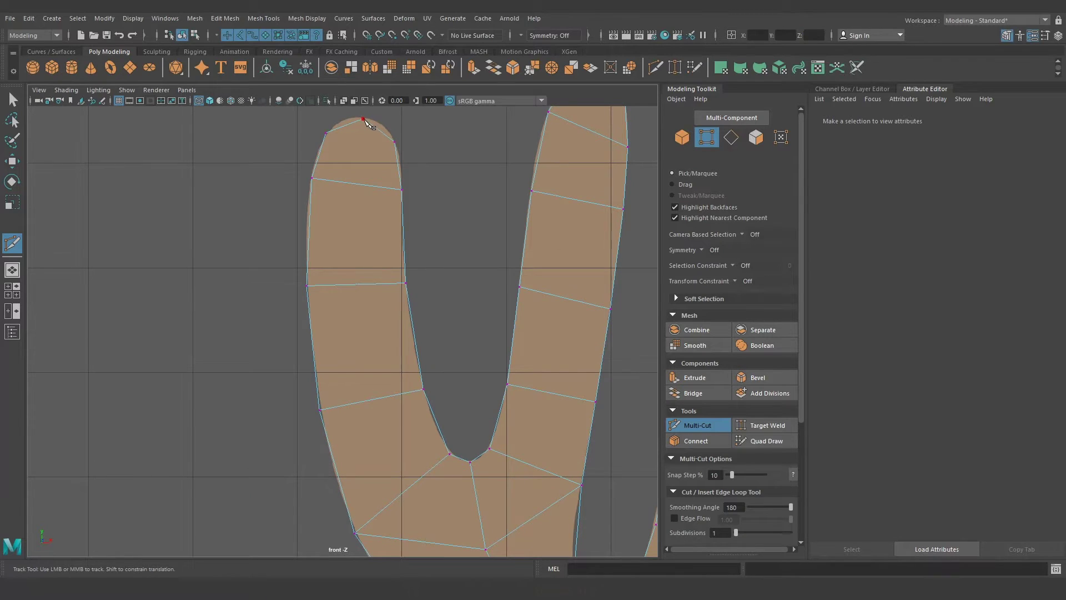
pyautogui.click(364, 119)
pyautogui.click(357, 184)
pyautogui.click(361, 285)
pyautogui.click(370, 396)
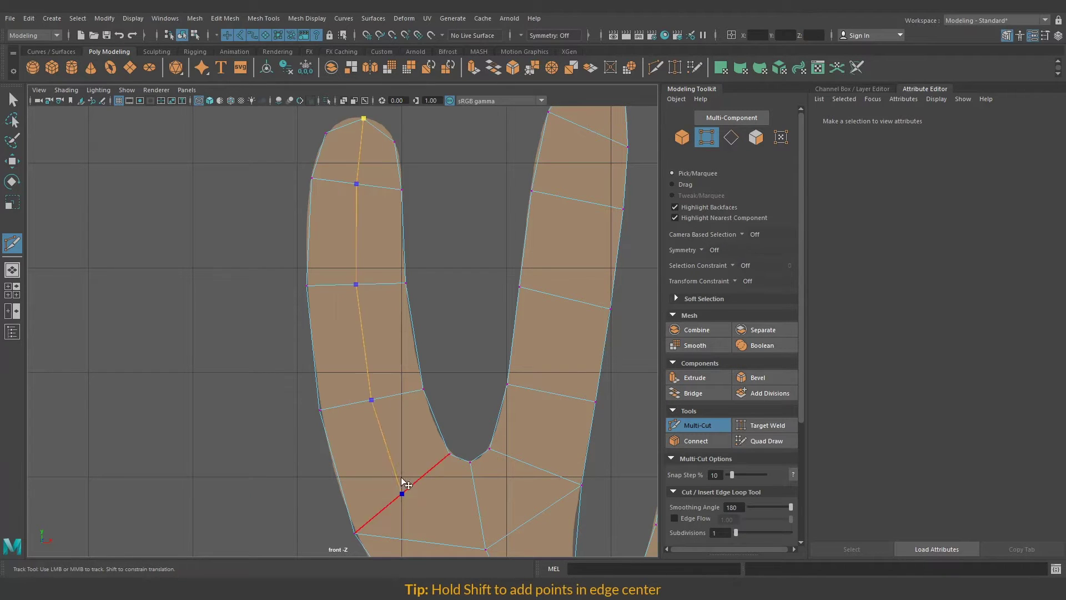
pyautogui.click(409, 488)
pyautogui.scroll(-3, 538, 378)
pyautogui.keyDown('alt'); pyautogui.moveTo(538, 378); pyautogui.dragTo(397, 295, button='middle'); pyautogui.keyUp('alt')
pyautogui.click(366, 239)
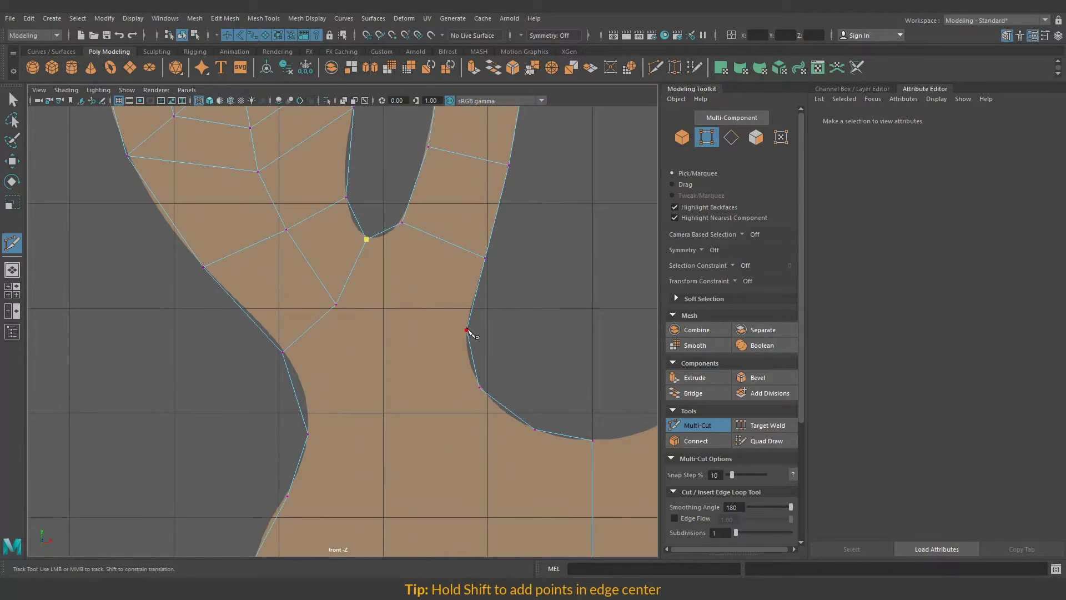
pyautogui.press('Return')
# Add a short cut between two palm vertices
pyautogui.click(333, 259)
pyautogui.moveTo(374, 369)
pyautogui.keyDown('alt'); pyautogui.mouseDown(button='middle')
pyautogui.moveTo(370, 324)
pyautogui.moveTo(356, 556)
pyautogui.mouseUp(button='middle'); pyautogui.keyUp('alt')
pyautogui.click(463, 284)
pyautogui.press('Return')
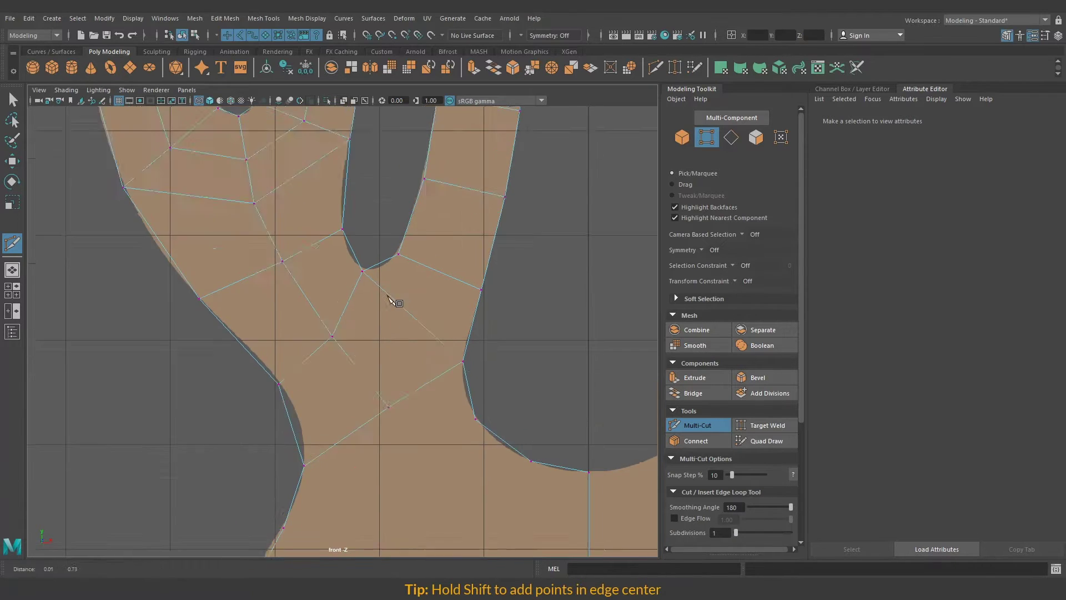
# Cut down the next finger's centre and across the palm to the left border edge
pyautogui.click(454, 196)
pyautogui.click(446, 277)
pyautogui.click(431, 361)
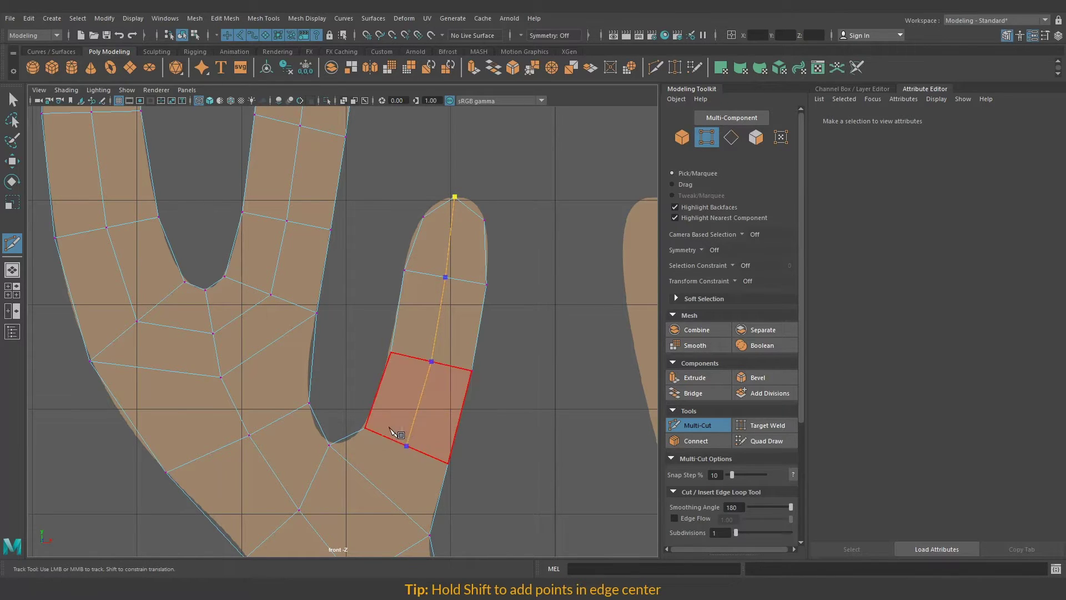
pyautogui.keyDown('alt'); pyautogui.moveTo(393, 429); pyautogui.dragTo(444, 358, button='middle'); pyautogui.keyUp('alt')
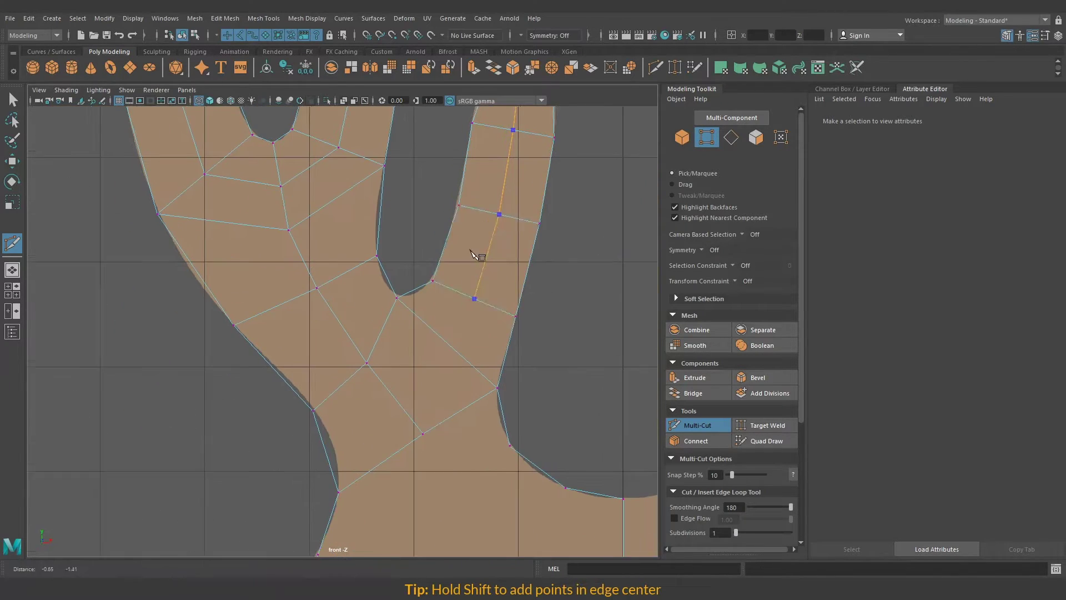
pyautogui.click(445, 332)
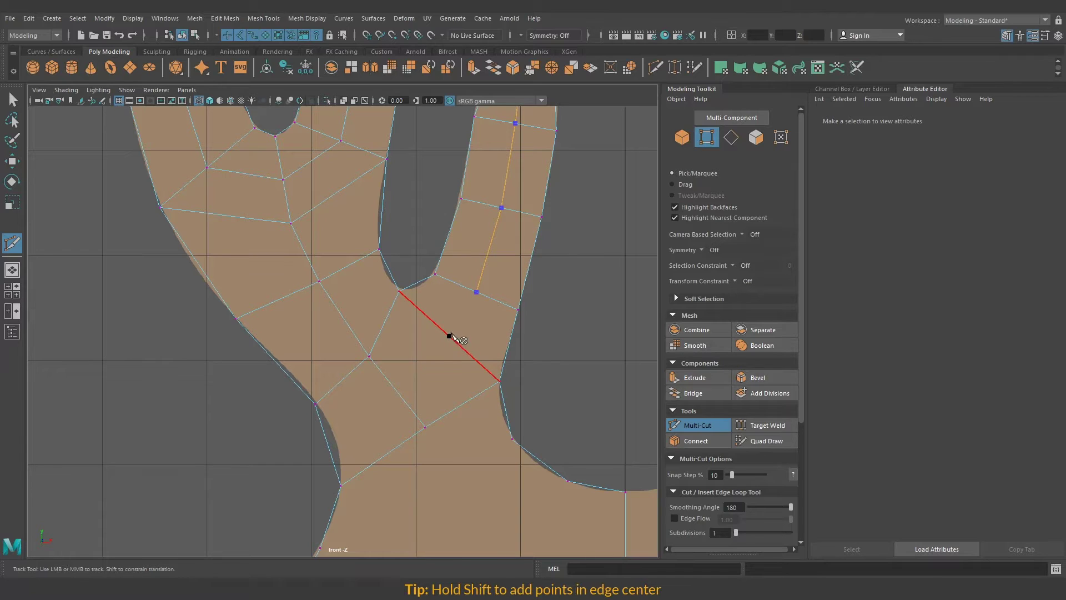
pyautogui.click(396, 391)
pyautogui.click(328, 445)
pyautogui.moveTo(346, 449)
pyautogui.keyDown('alt'); pyautogui.mouseDown(button='middle')
pyautogui.moveTo(332, 350)
pyautogui.moveTo(345, 377)
pyautogui.mouseUp(button='middle'); pyautogui.keyUp('alt')
# Move the palm's left border vertex and the finger-crotch and lower-palm vertices to even the faces
pyautogui.press('q')
pyautogui.click(314, 347)
pyautogui.press('w')
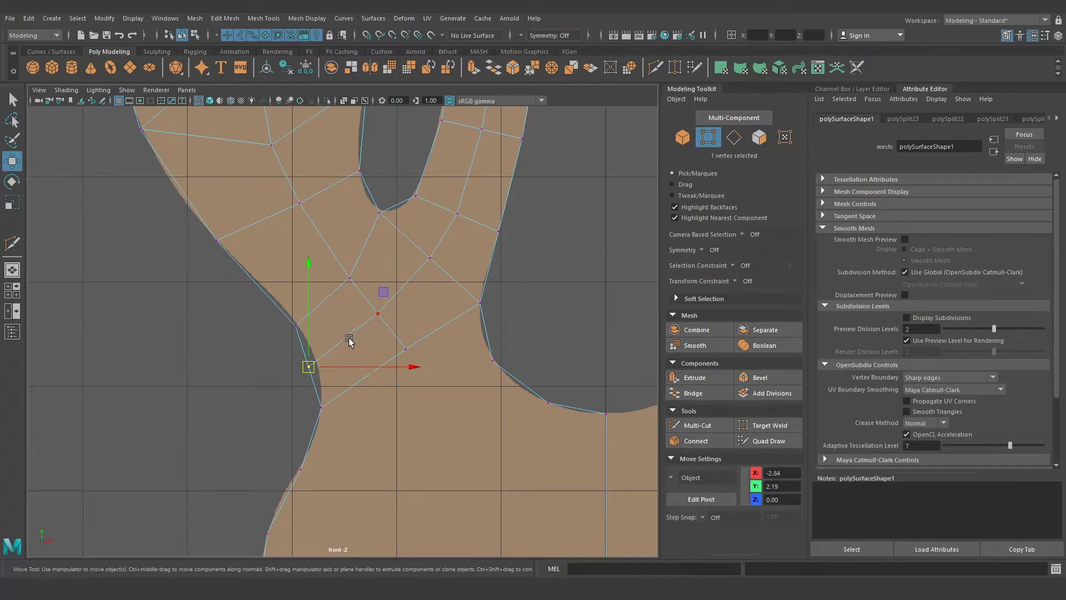
pyautogui.moveTo(344, 335)
pyautogui.mouseDown(button='middle')
pyautogui.moveTo(353, 328)
pyautogui.moveTo(335, 331)
pyautogui.mouseUp(button='middle')
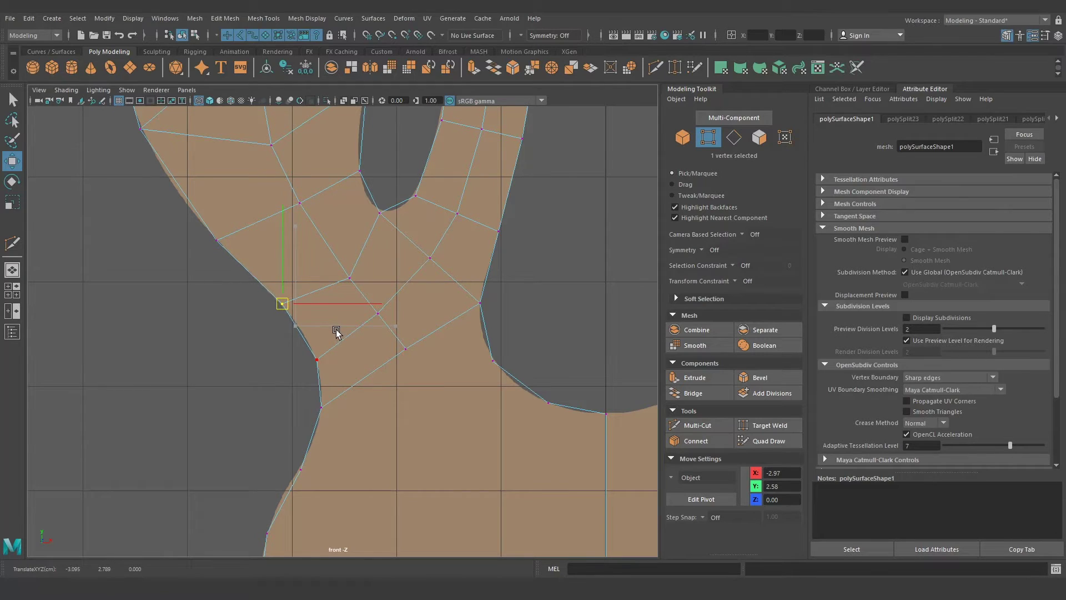
pyautogui.keyDown('alt'); pyautogui.moveTo(352, 288); pyautogui.dragTo(374, 367, button='middle'); pyautogui.keyUp('alt')
pyautogui.click(437, 280)
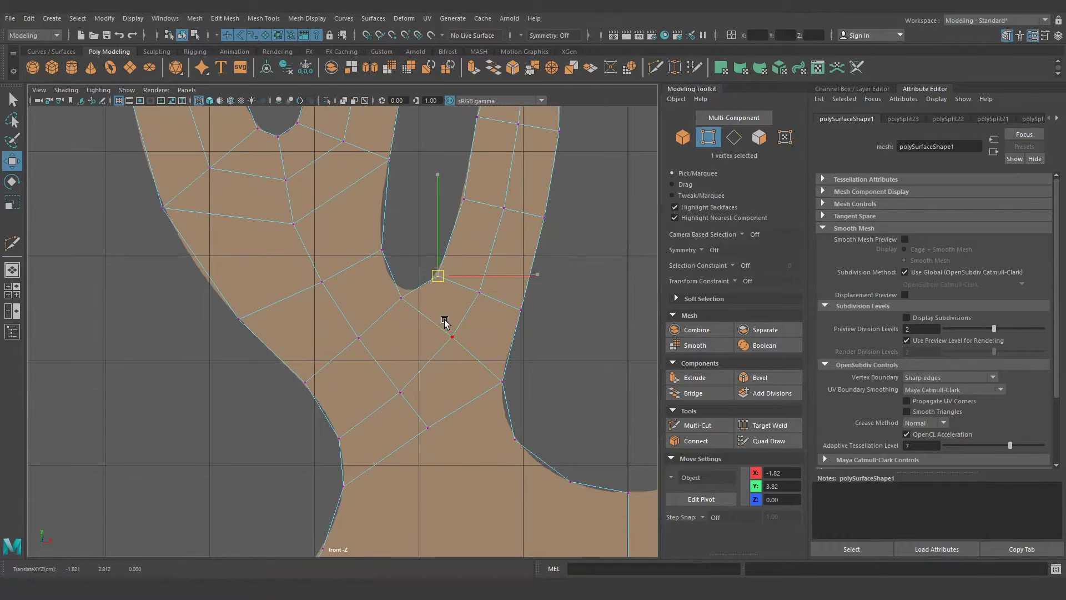
pyautogui.click(444, 319)
pyautogui.keyDown('alt'); pyautogui.moveTo(444, 319); pyautogui.dragTo(434, 275, button='middle'); pyautogui.keyUp('alt')
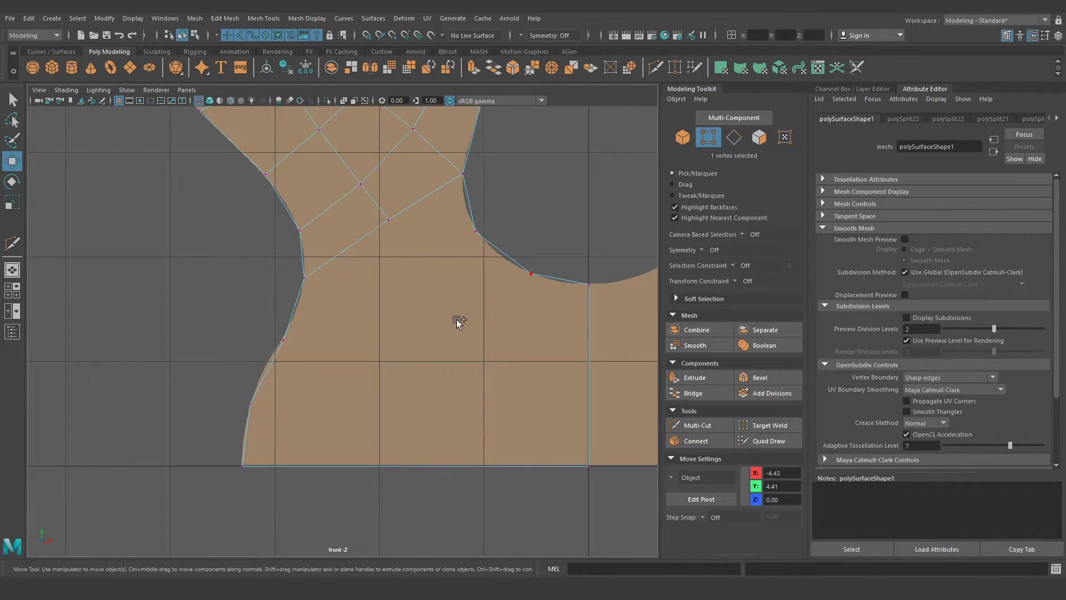
pyautogui.keyDown('shift'); pyautogui.moveTo(458, 322); pyautogui.dragTo(405, 309, button='right'); pyautogui.keyUp('shift')
pyautogui.click(405, 298)
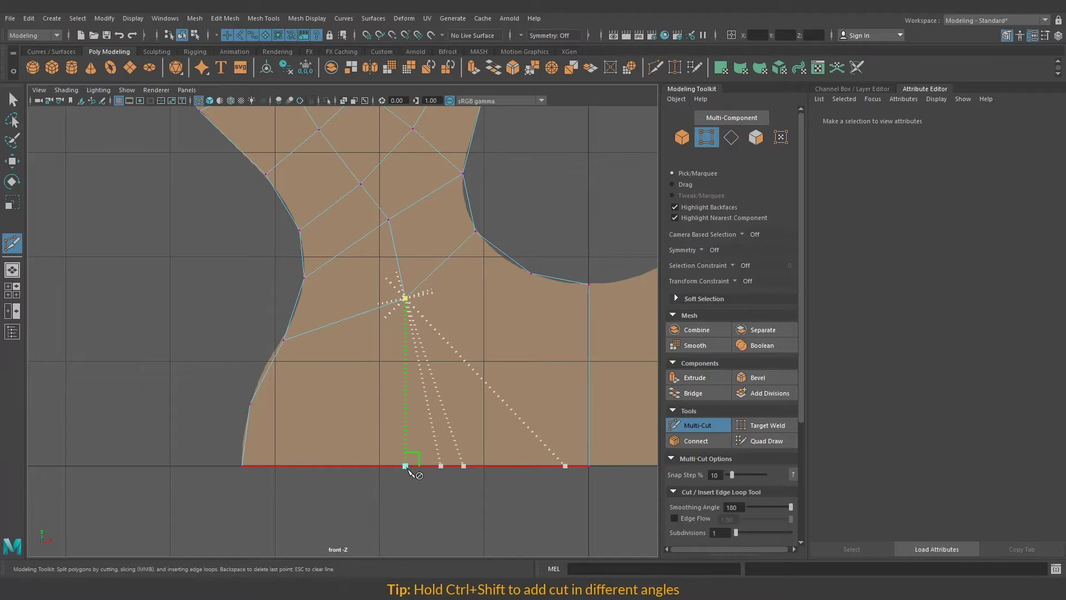
# Finish the vertical cut at the base's bottom edge, cut horizontally across the base, and cut to the right edge
pyautogui.click(406, 466)
pyautogui.click(250, 405)
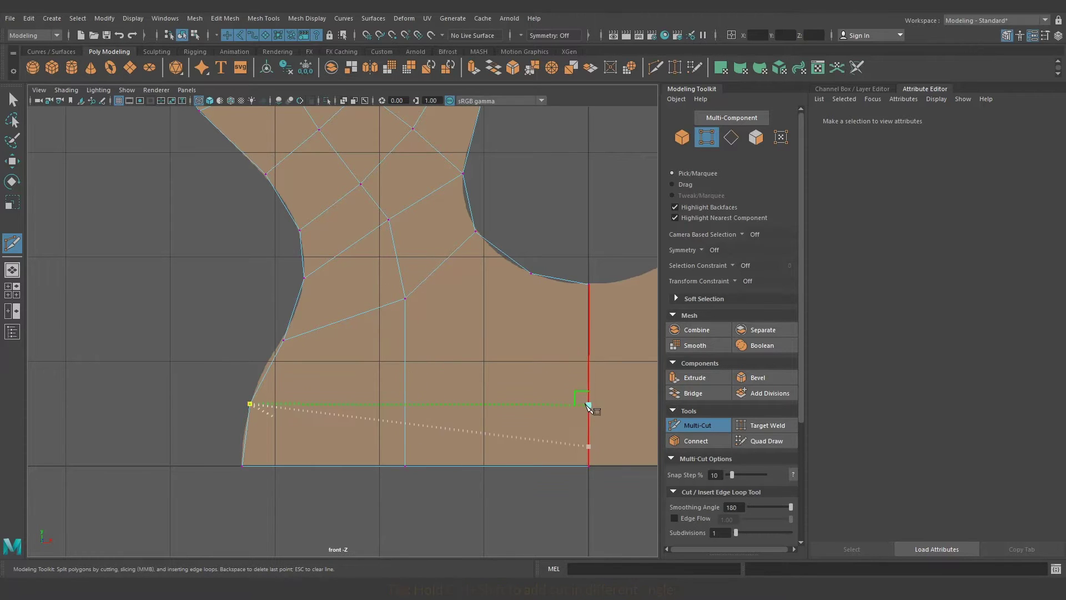
pyautogui.click(590, 405)
pyautogui.keyDown('alt'); pyautogui.moveTo(590, 405); pyautogui.dragTo(544, 399, button='middle'); pyautogui.keyUp('alt')
pyautogui.click(484, 268)
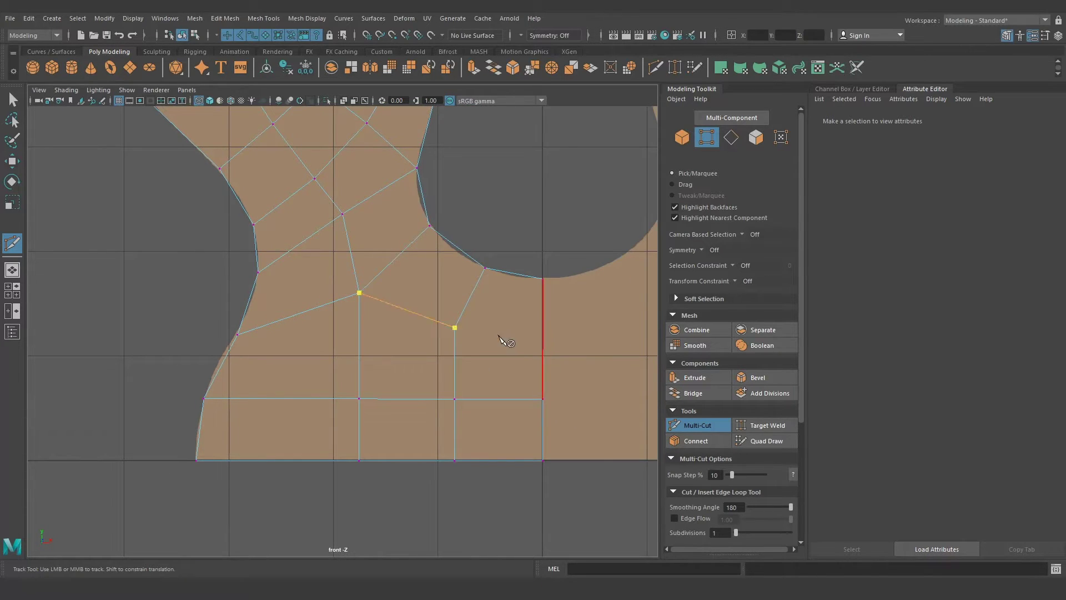
pyautogui.click(542, 337)
pyautogui.scroll(-5, 452, 440)
pyautogui.scroll(1, 455, 441)
pyautogui.keyDown('alt'); pyautogui.moveTo(455, 440); pyautogui.dragTo(509, 398, button='middle'); pyautogui.keyUp('alt')
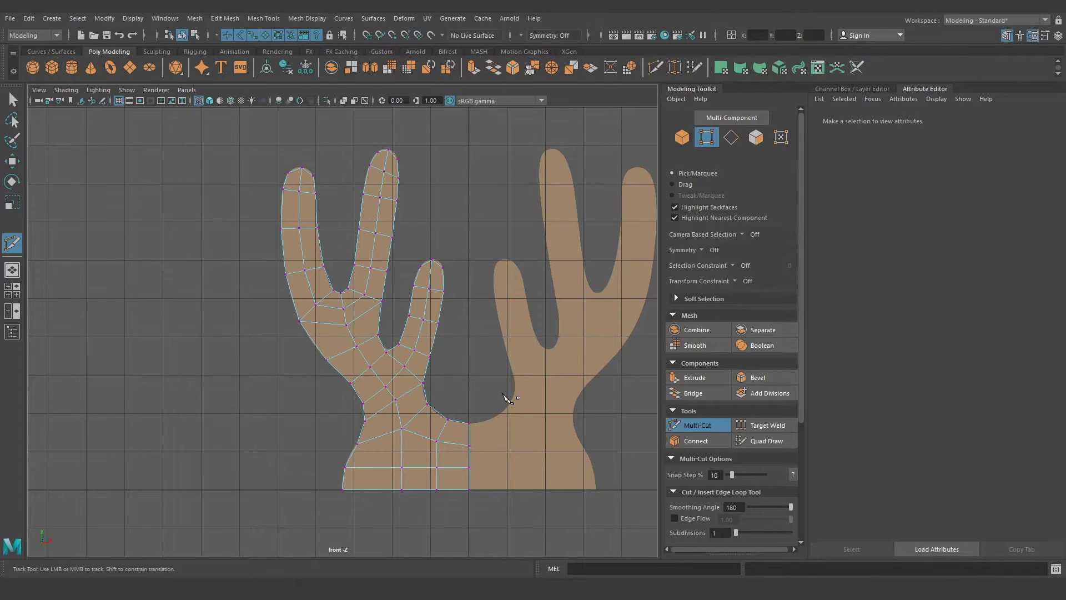
# Return to Object Mode, select the half antler, and maximise the perspective view on its base
pyautogui.press('q')
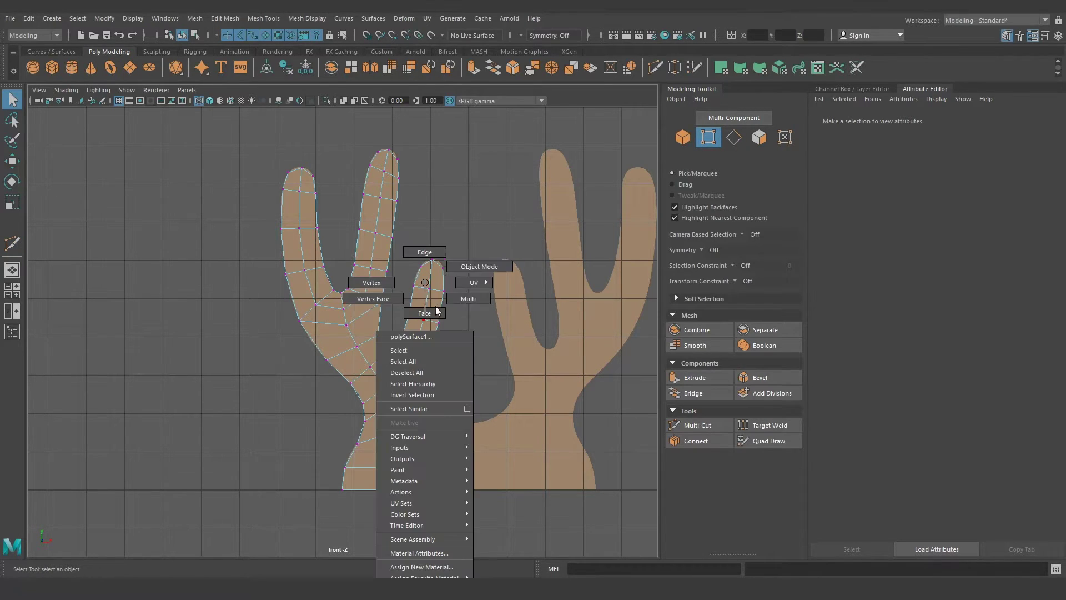
pyautogui.moveTo(429, 326); pyautogui.dragTo(479, 283, button='right')
pyautogui.click(413, 350)
pyautogui.press('space')
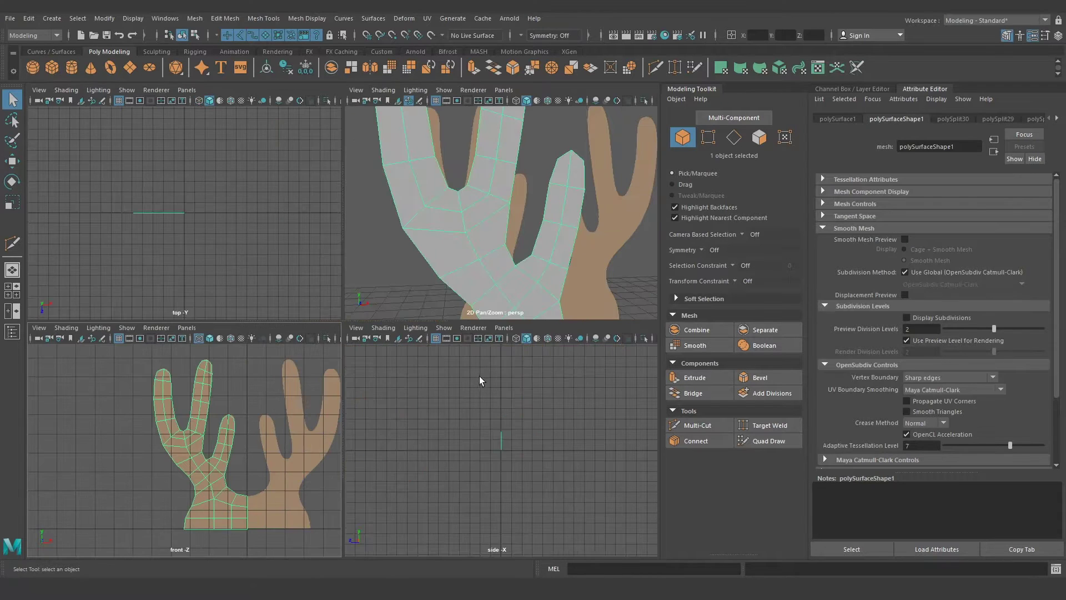
pyautogui.press('space')
pyautogui.moveTo(469, 453); pyautogui.dragTo(446, 350, button='right')
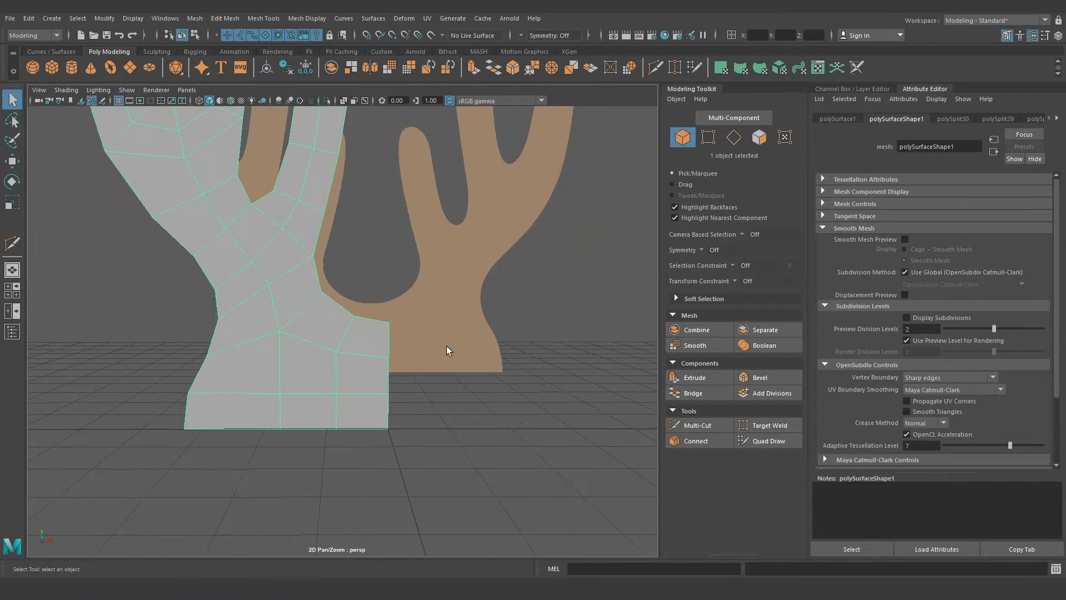
pyautogui.moveTo(412, 407)
pyautogui.mouseDown(button='right')
pyautogui.moveTo(433, 431)
pyautogui.moveTo(449, 321)
pyautogui.mouseUp(button='right')
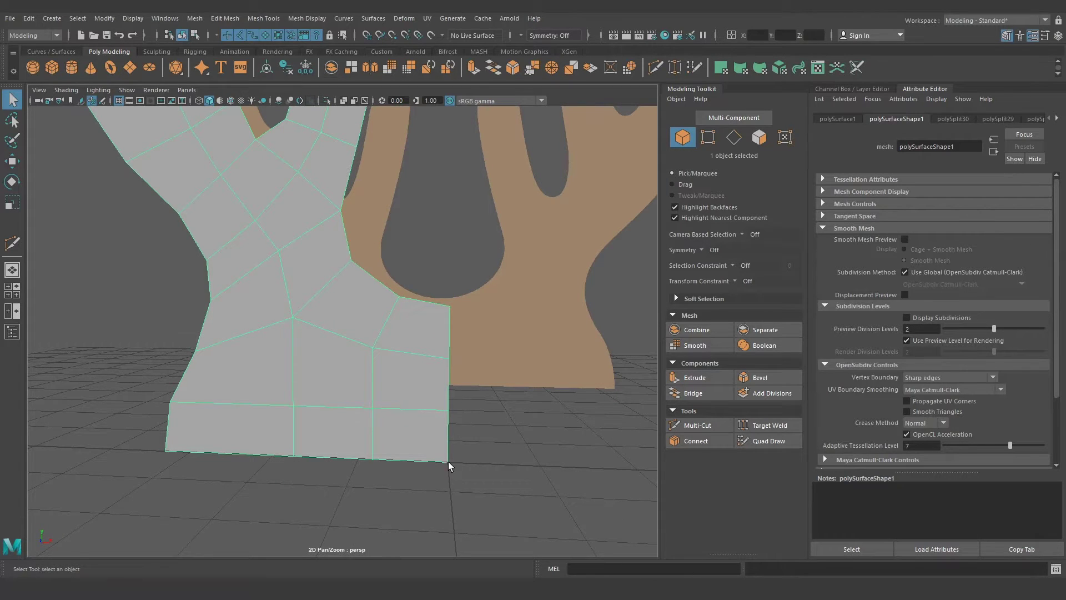
pyautogui.moveTo(447, 352); pyautogui.dragTo(446, 349, button='middle')
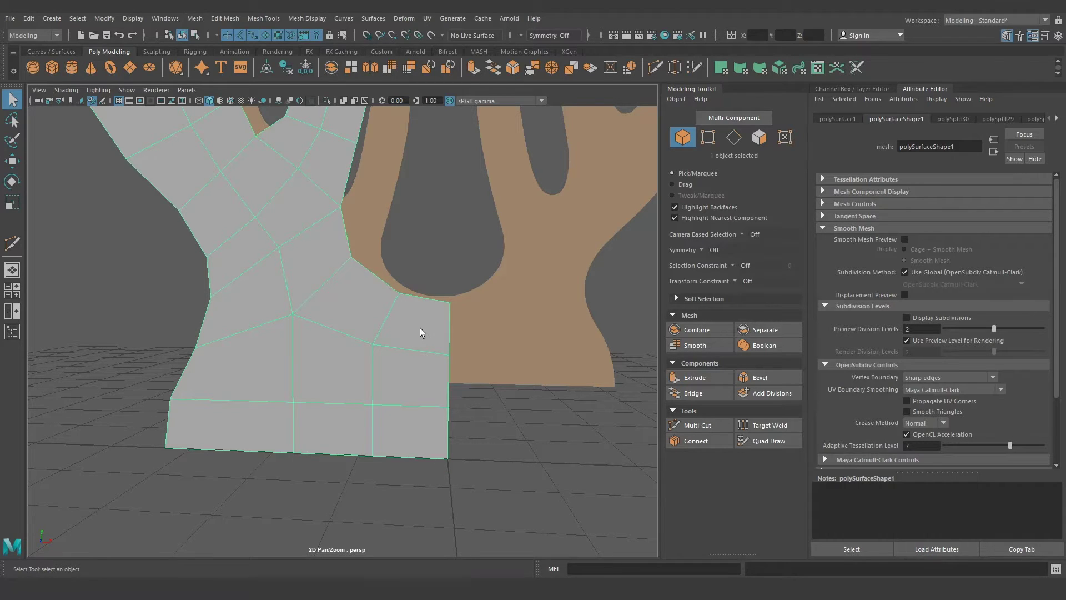
pyautogui.moveTo(417, 281); pyautogui.dragTo(421, 241, button='right')
# Scale the base's two right border edges inward along X
pyautogui.click(450, 327)
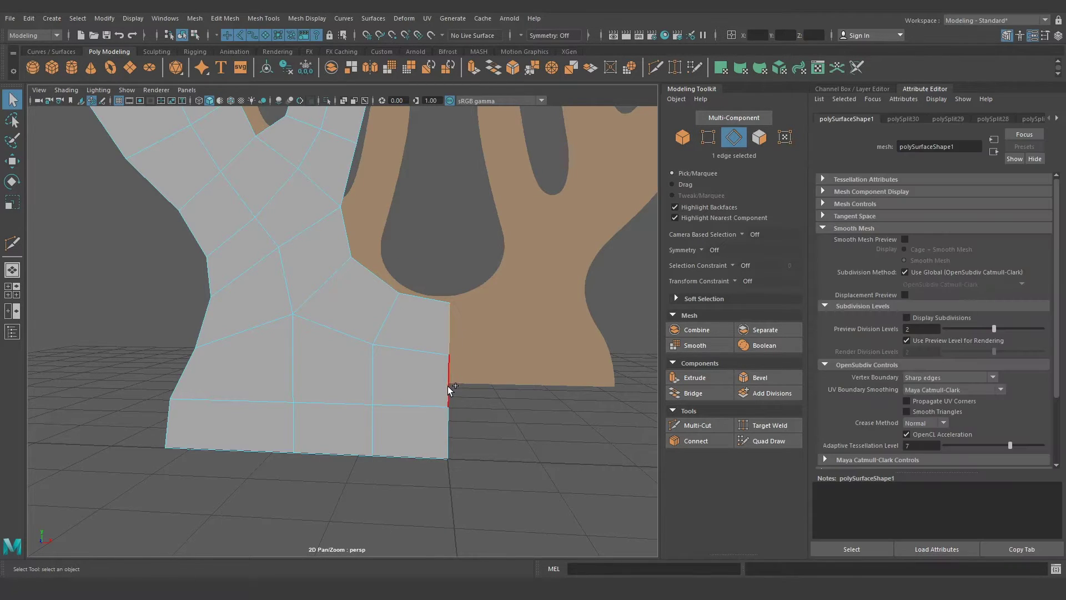
pyautogui.keyDown('shift'); pyautogui.click(448, 379); pyautogui.keyUp('shift')
pyautogui.press('r')
pyautogui.keyDown('alt'); pyautogui.moveTo(492, 417); pyautogui.dragTo(477, 442); pyautogui.keyUp('alt')
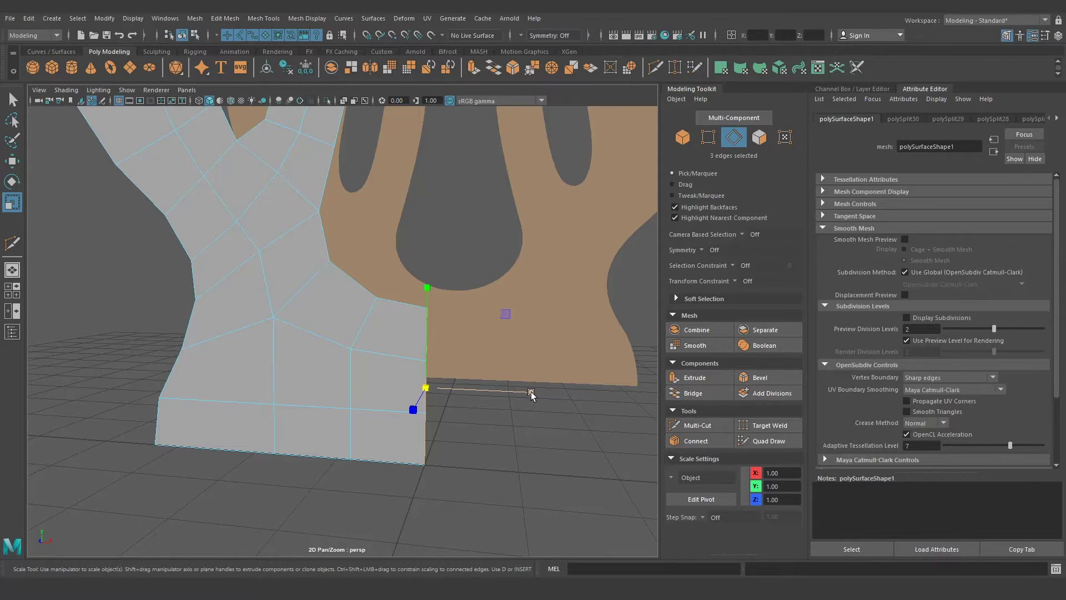
pyautogui.moveTo(531, 394); pyautogui.dragTo(393, 388)
# Select the four bottom edges and scale them flat along Y into a straight line
pyautogui.keyDown('alt'); pyautogui.moveTo(412, 466); pyautogui.dragTo(452, 452, button='middle'); pyautogui.keyUp('alt')
pyautogui.click(430, 450)
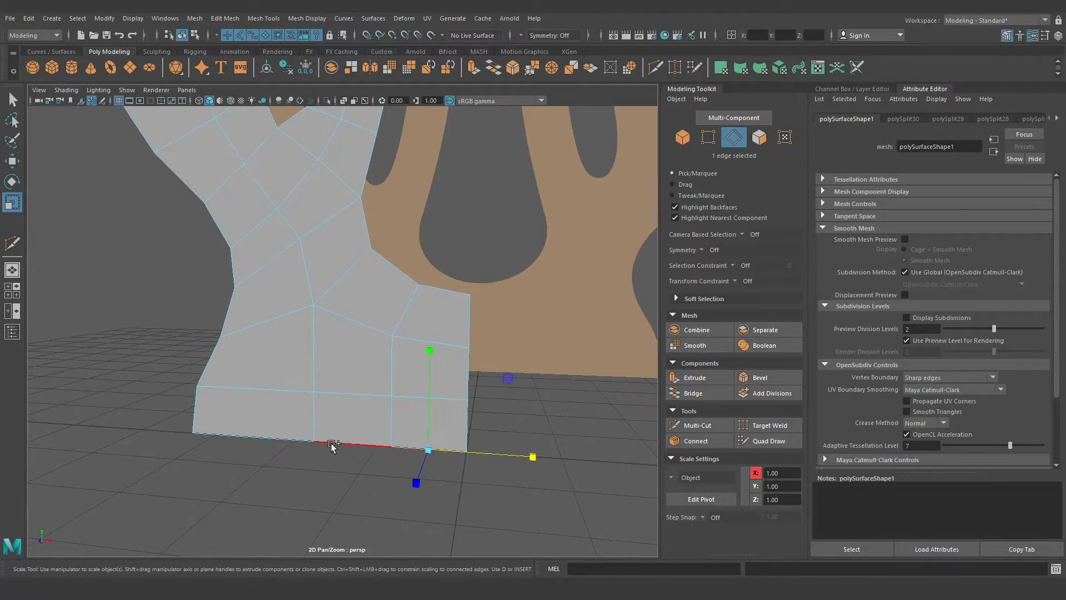
pyautogui.keyDown('shift'); pyautogui.click(331, 443); pyautogui.keyUp('shift')
pyautogui.keyDown('shift'); pyautogui.click(264, 438); pyautogui.keyUp('shift')
pyautogui.click(321, 342)
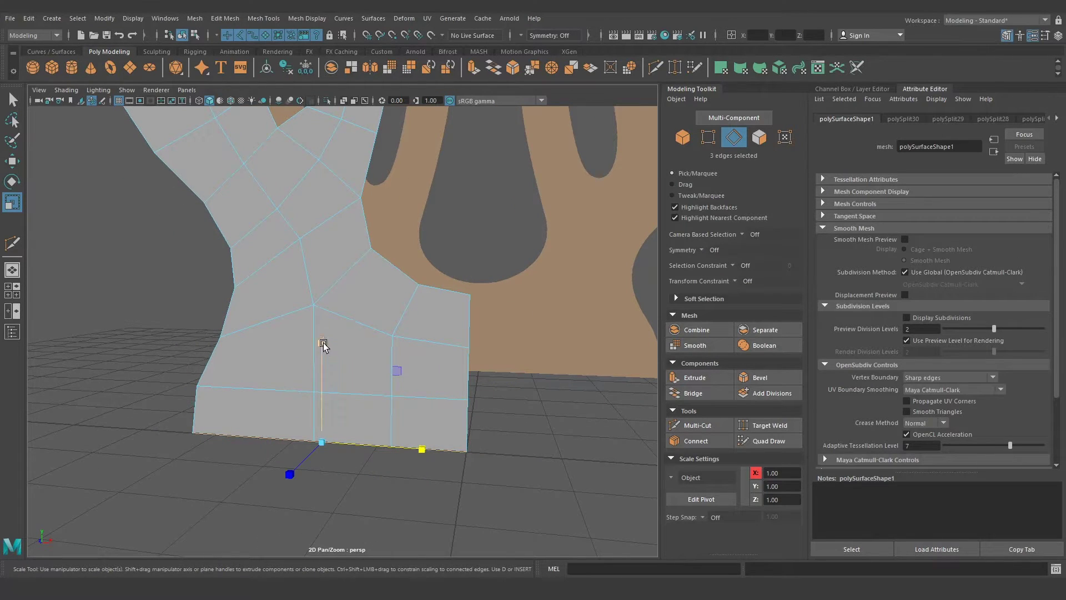
pyautogui.moveTo(323, 342); pyautogui.dragTo(328, 507)
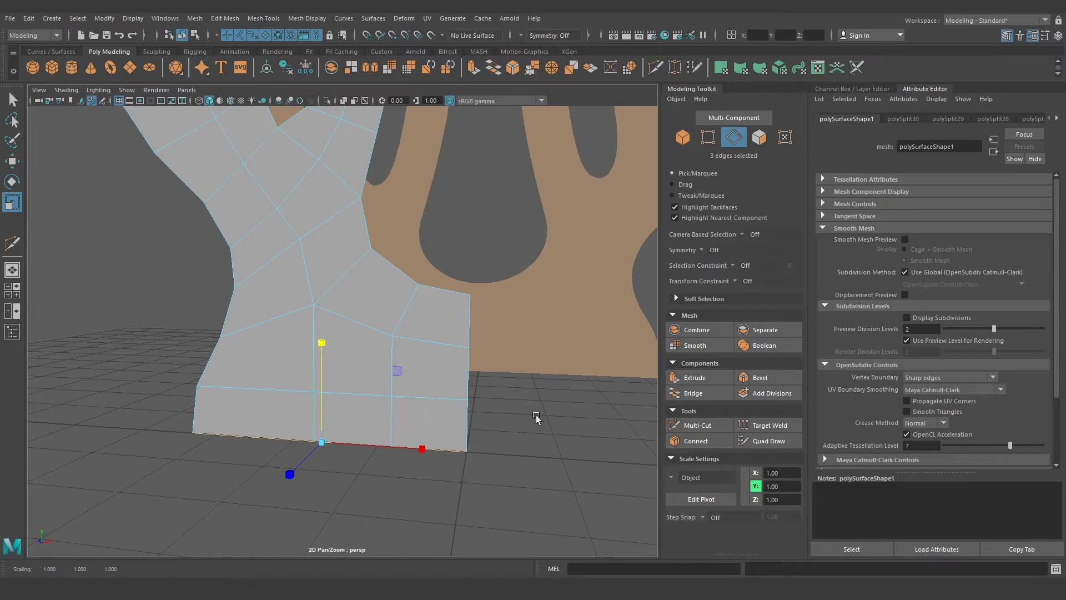
# Switch back to Object mode and clear the edge selection
pyautogui.keyDown('alt'); pyautogui.moveTo(550, 416); pyautogui.dragTo(477, 389); pyautogui.keyUp('alt')
pyautogui.press('q')
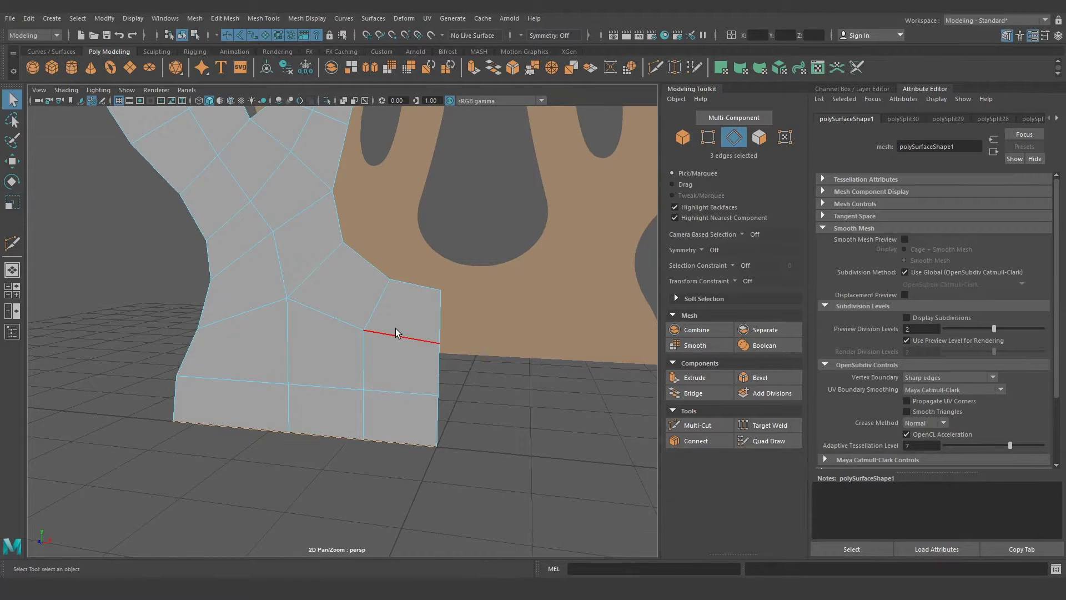
pyautogui.moveTo(410, 275); pyautogui.dragTo(355, 283, button='right')
pyautogui.click(504, 401)
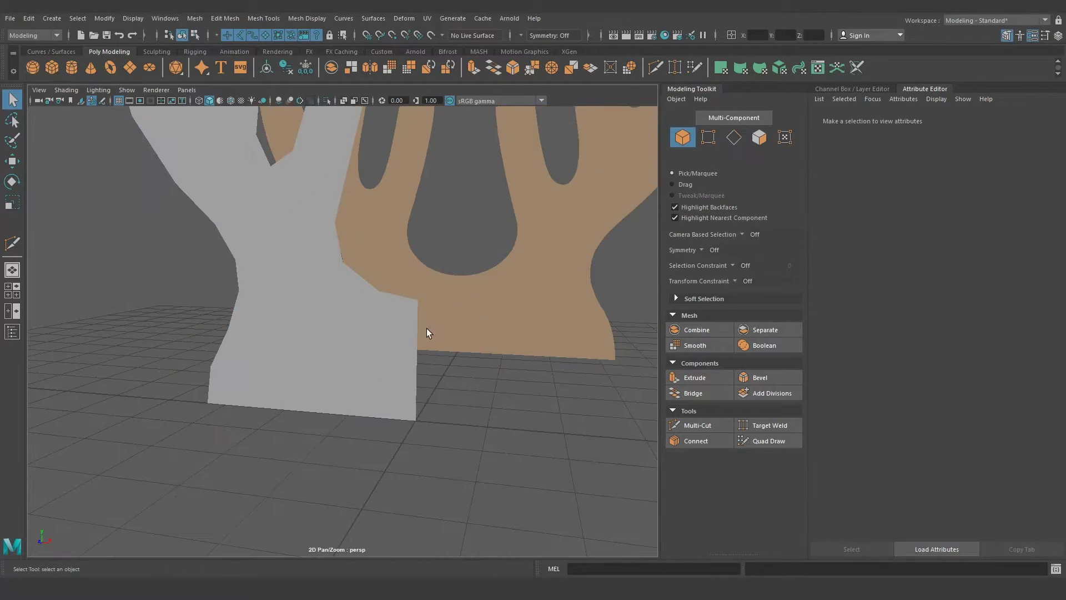
pyautogui.moveTo(504, 401)
pyautogui.keyDown('alt'); pyautogui.mouseDown()
pyautogui.moveTo(464, 403)
pyautogui.moveTo(385, 362)
pyautogui.moveTo(318, 442)
pyautogui.mouseUp(); pyautogui.keyUp('alt')
# Mirror the half antler with Mesh > Mirror, Cut Geometry off and Merge Threshold 0.1
pyautogui.click(318, 442)
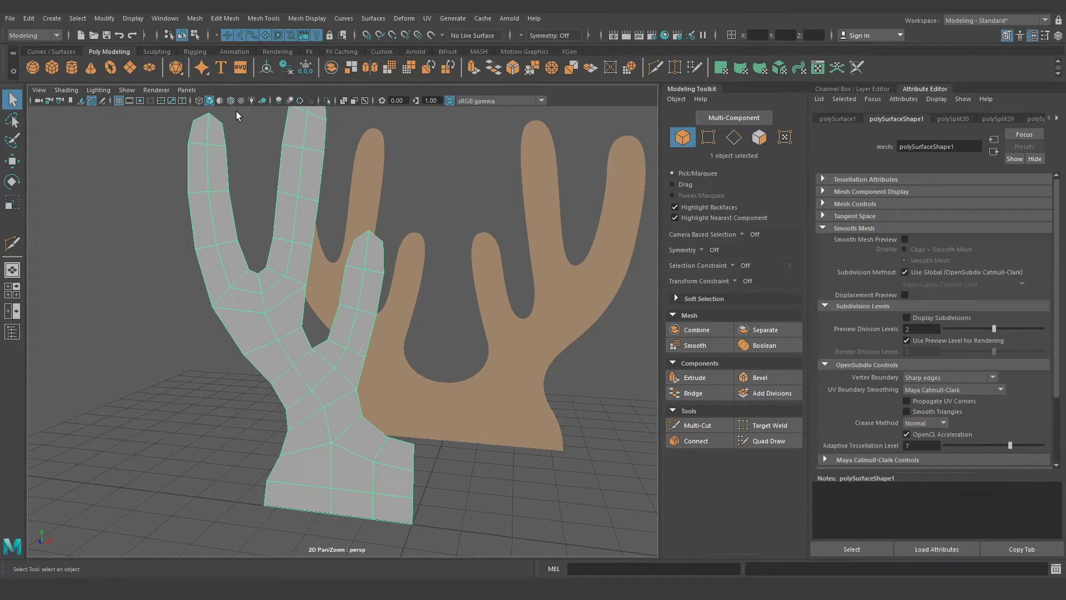
pyautogui.click(195, 18)
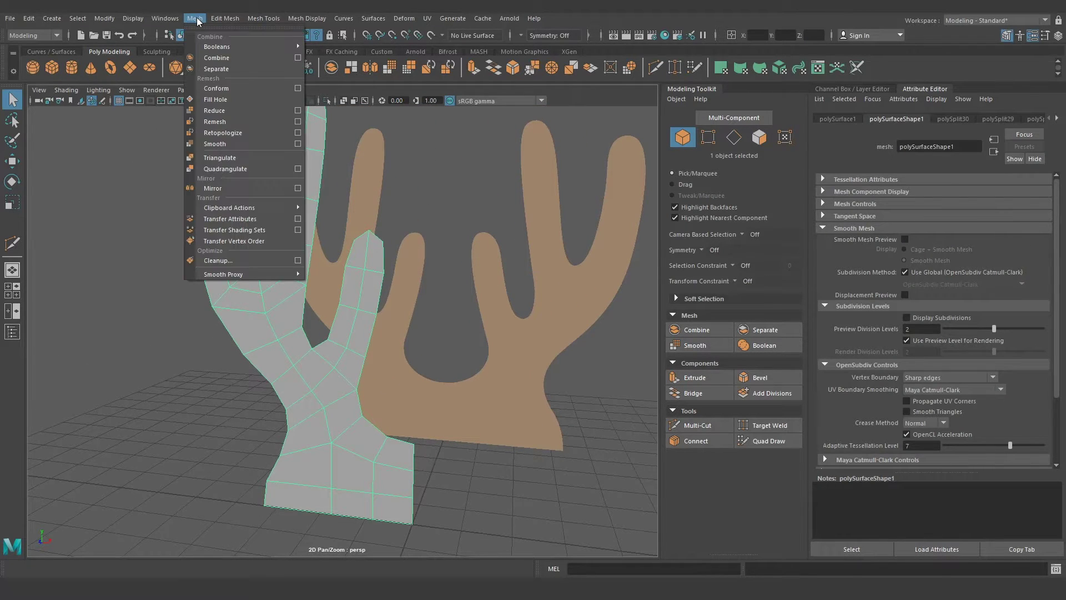
pyautogui.click(267, 189)
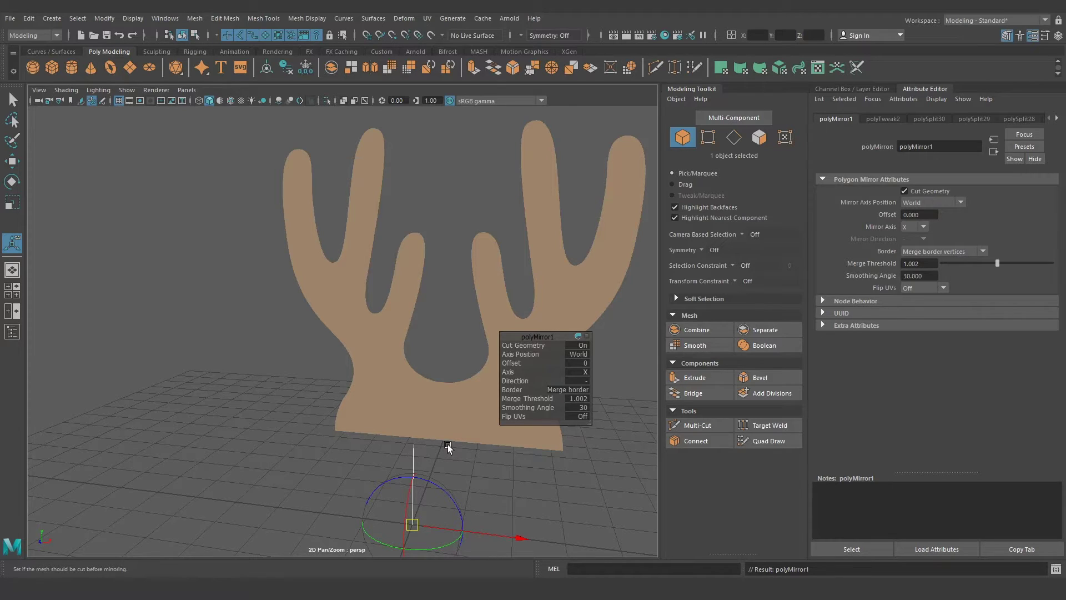
pyautogui.moveTo(542, 337); pyautogui.dragTo(561, 356)
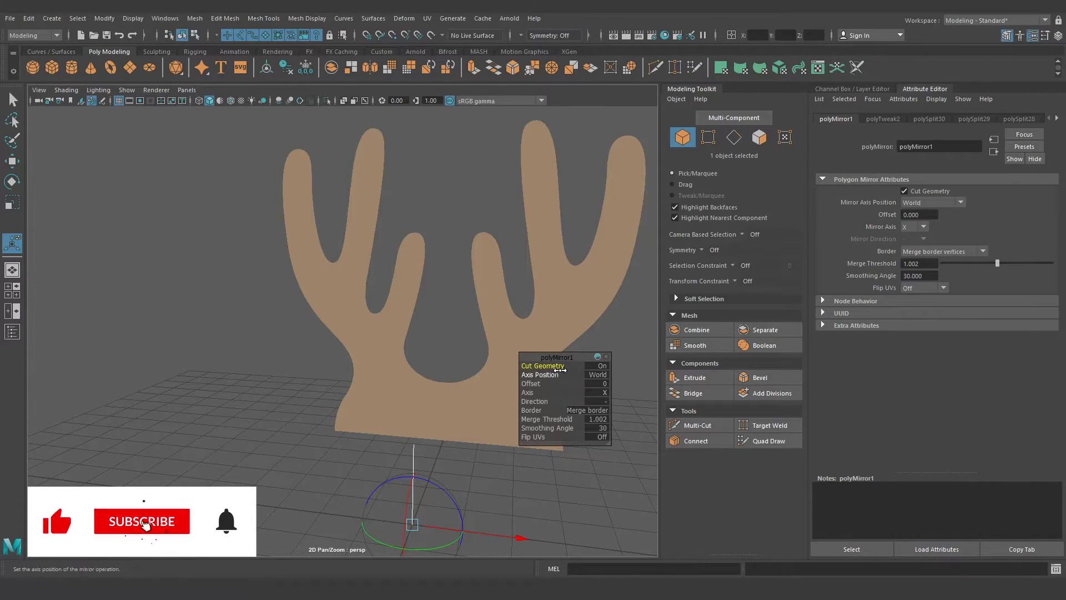
pyautogui.click(600, 367)
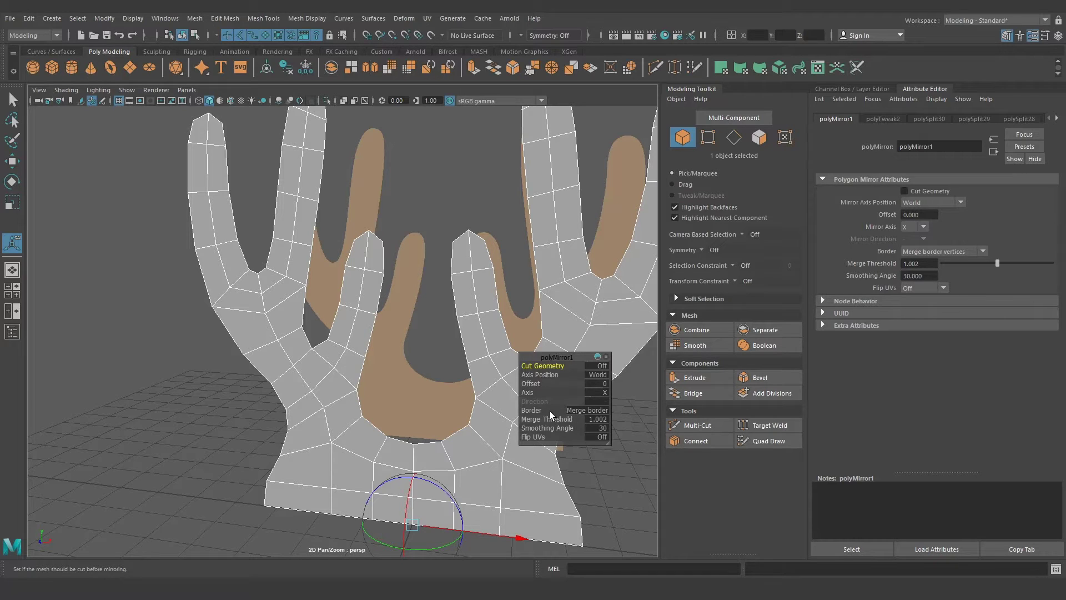
pyautogui.click(603, 420)
pyautogui.write('0.1')
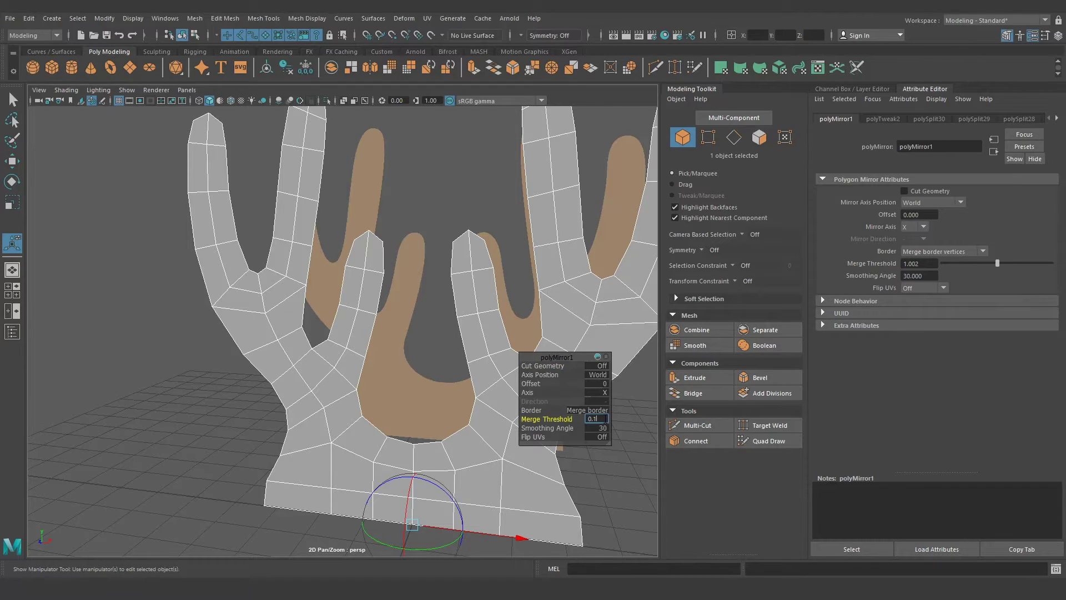
pyautogui.press('Return')
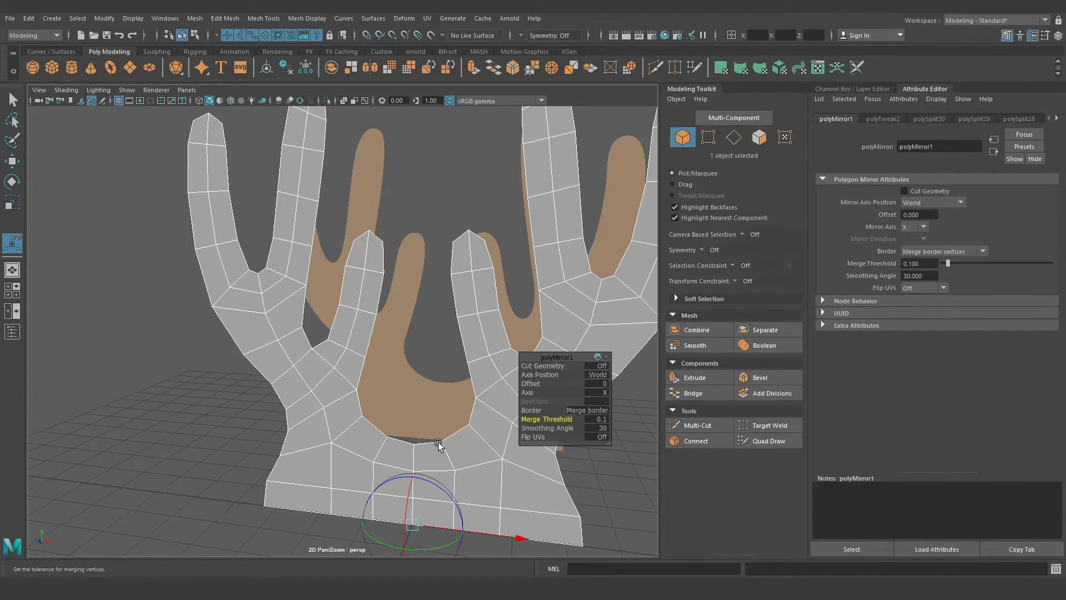
# Deselect the full antler and show the Channel Box
pyautogui.scroll(-5, 410, 394)
pyautogui.moveTo(411, 394)
pyautogui.keyDown('alt'); pyautogui.mouseDown()
pyautogui.moveTo(452, 408)
pyautogui.moveTo(436, 387)
pyautogui.moveTo(447, 397)
pyautogui.mouseUp(); pyautogui.keyUp('alt')
pyautogui.click(452, 408)
pyautogui.click(866, 89)
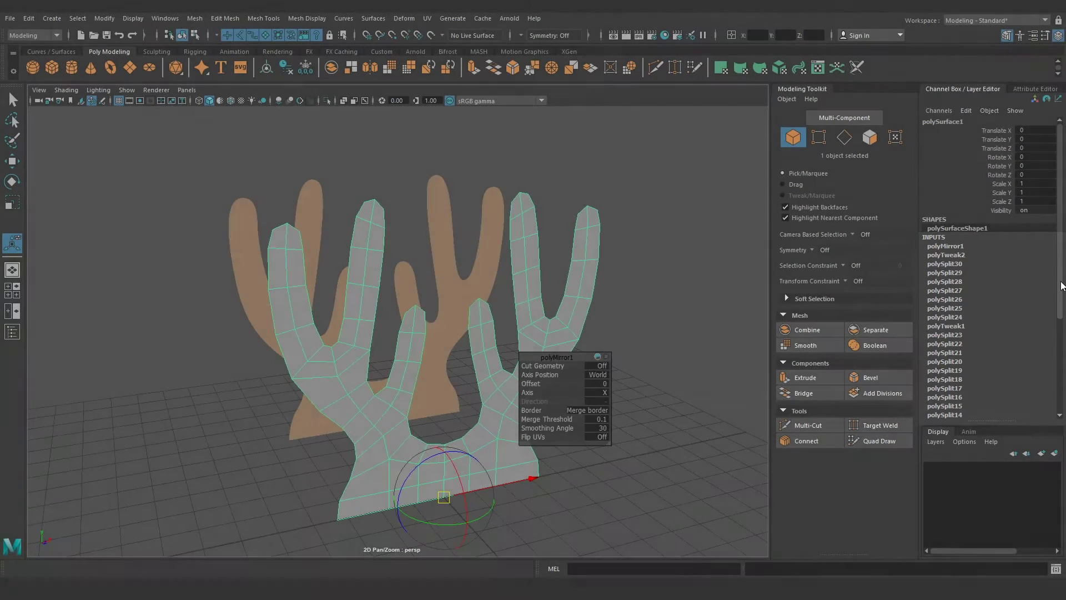
# Delete the antler mesh's construction history via Edit > Delete by Type > History and Alt+Shift+D
pyautogui.moveTo(1058, 286)
pyautogui.mouseDown()
pyautogui.moveTo(1058, 400)
pyautogui.moveTo(1057, 127)
pyautogui.mouseUp()
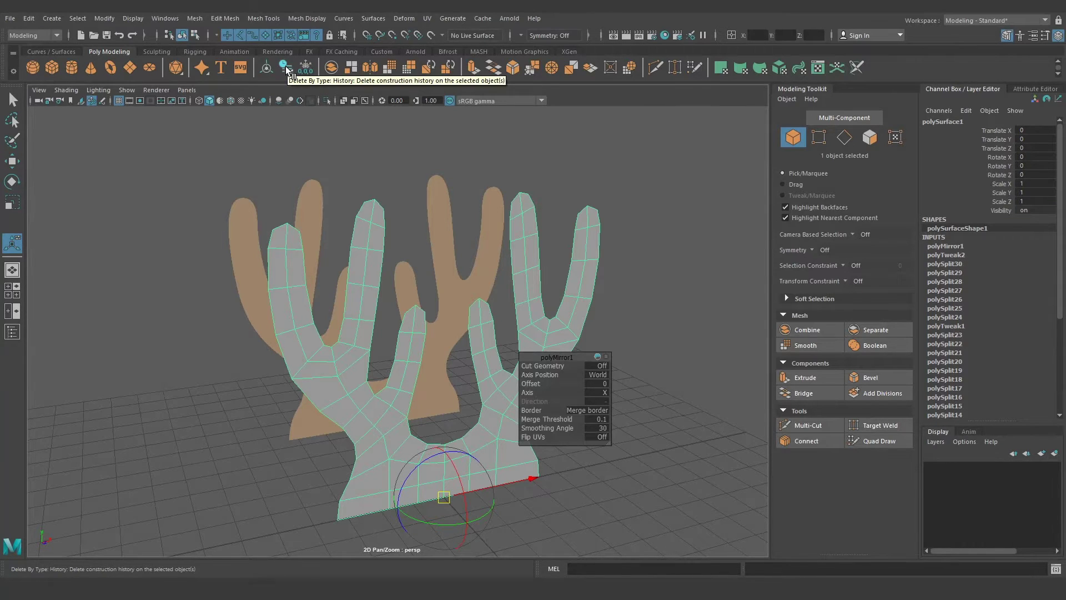
pyautogui.click(28, 19)
pyautogui.moveTo(61, 149)
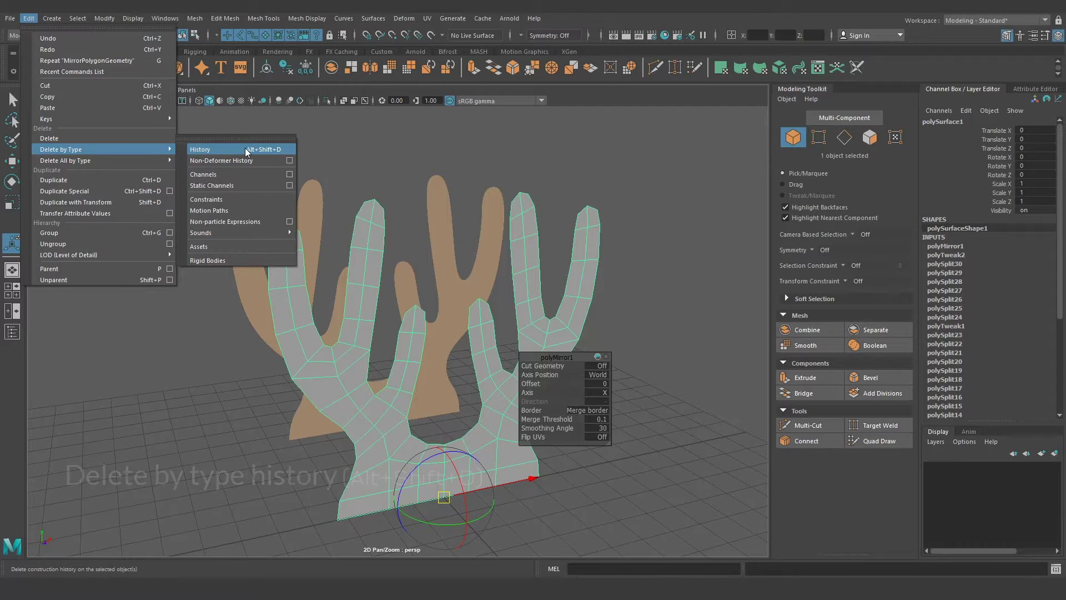
pyautogui.click(245, 149)
pyautogui.click(640, 318)
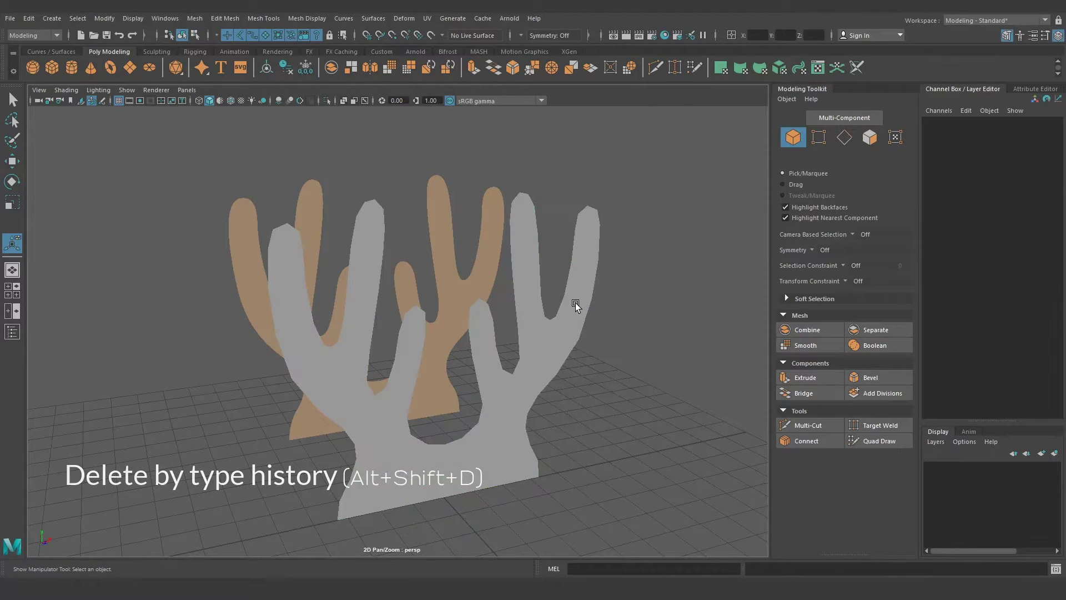
pyautogui.click(575, 302)
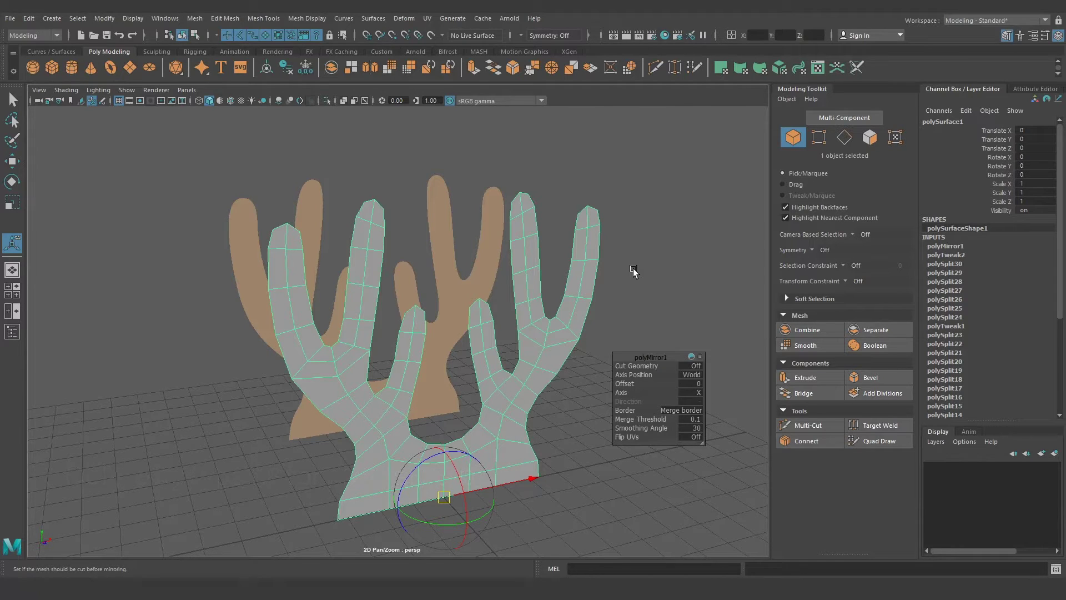
pyautogui.hotkey('alt', 'shift', 'd')
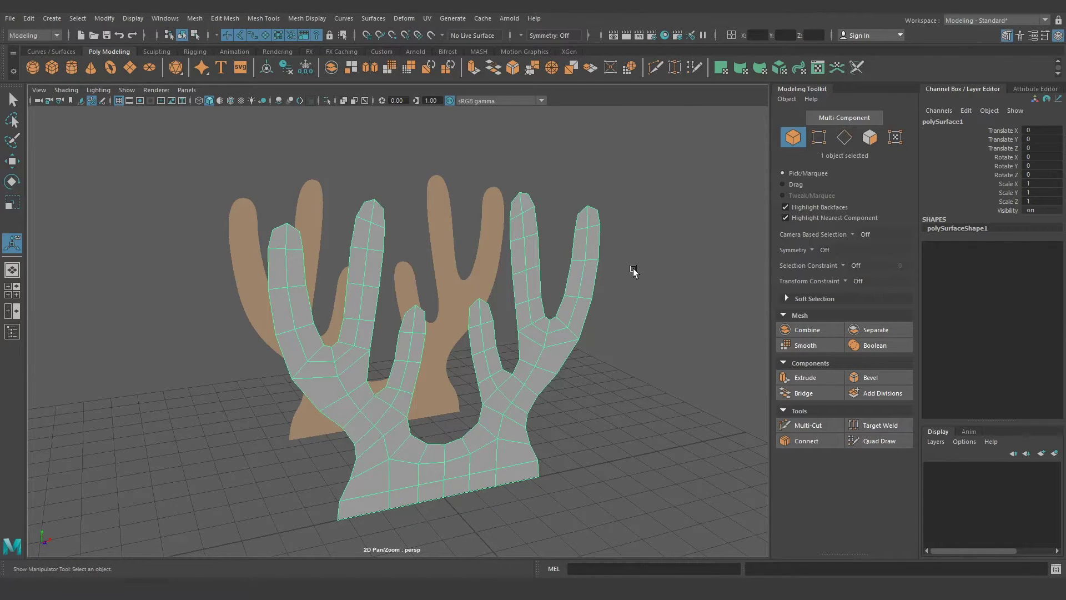
# Orbit around the full antler to check it from the side and a steeper angle
pyautogui.moveTo(634, 271)
pyautogui.keyDown('alt'); pyautogui.mouseDown()
pyautogui.moveTo(566, 368)
pyautogui.moveTo(666, 333)
pyautogui.mouseUp(); pyautogui.keyUp('alt')
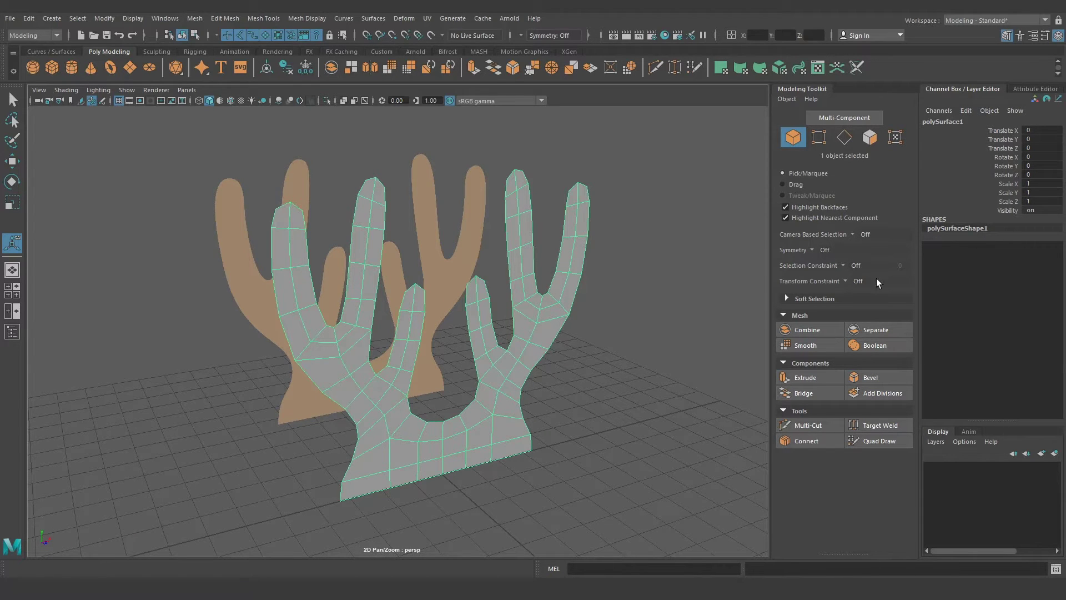
pyautogui.moveTo(499, 385)
pyautogui.keyDown('alt'); pyautogui.mouseDown()
pyautogui.moveTo(566, 374)
pyautogui.moveTo(430, 411)
pyautogui.moveTo(469, 421)
pyautogui.moveTo(502, 390)
pyautogui.mouseUp(); pyautogui.keyUp('alt')
pyautogui.keyDown('alt'); pyautogui.moveTo(536, 355); pyautogui.dragTo(525, 366); pyautogui.keyUp('alt')
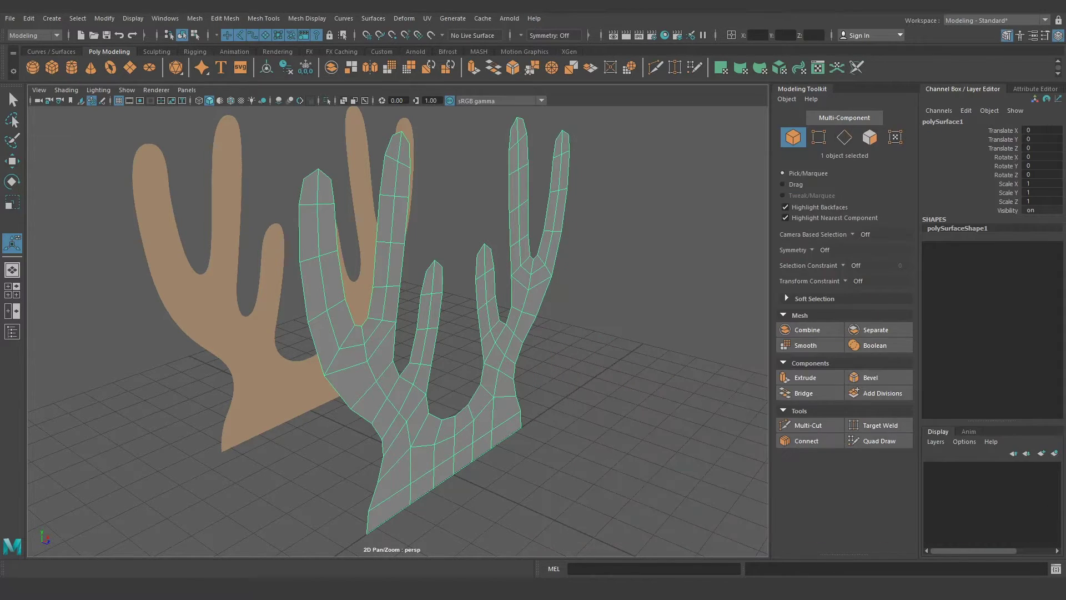
pyautogui.keyDown('alt'); pyautogui.moveTo(502, 412); pyautogui.dragTo(501, 371); pyautogui.keyUp('alt')
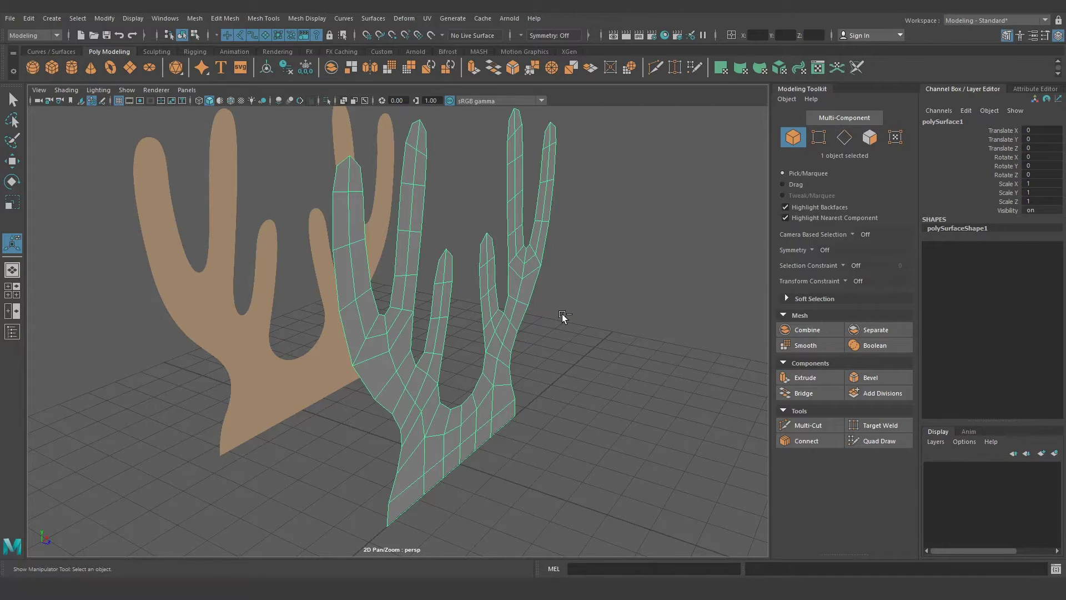
# Extrude all the antler's faces and fine-tune the extrusion Thickness to 0.519
pyautogui.hotkey('ctrl', 'e')
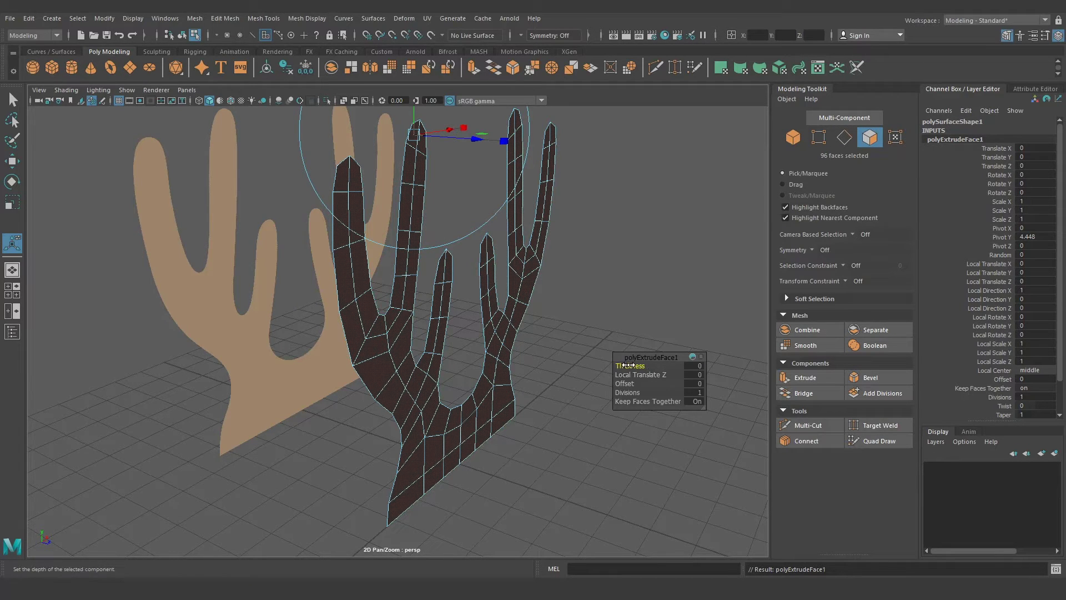
pyautogui.moveTo(635, 364); pyautogui.dragTo(630, 364)
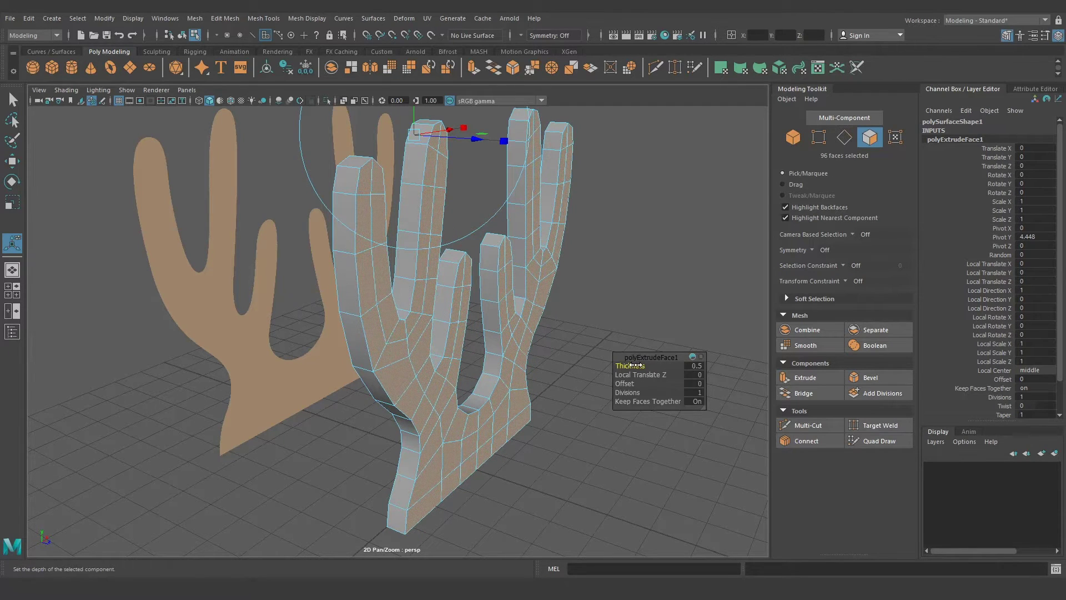
pyautogui.moveTo(630, 365); pyautogui.dragTo(638, 365)
pyautogui.moveTo(632, 364); pyautogui.dragTo(644, 358)
pyautogui.moveTo(633, 366); pyautogui.dragTo(641, 365)
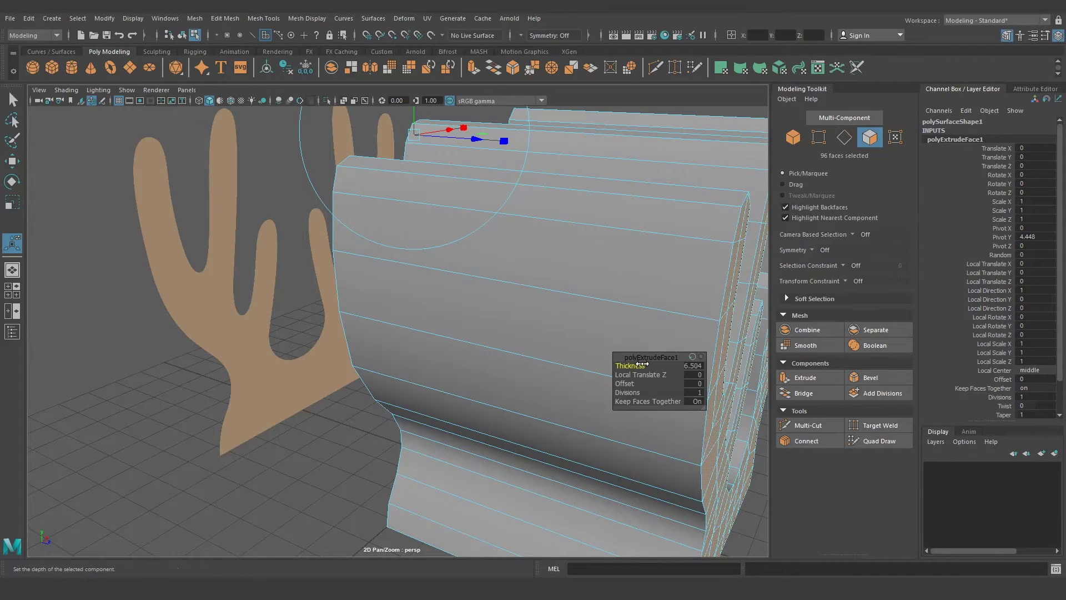
pyautogui.moveTo(642, 363); pyautogui.dragTo(340, 382)
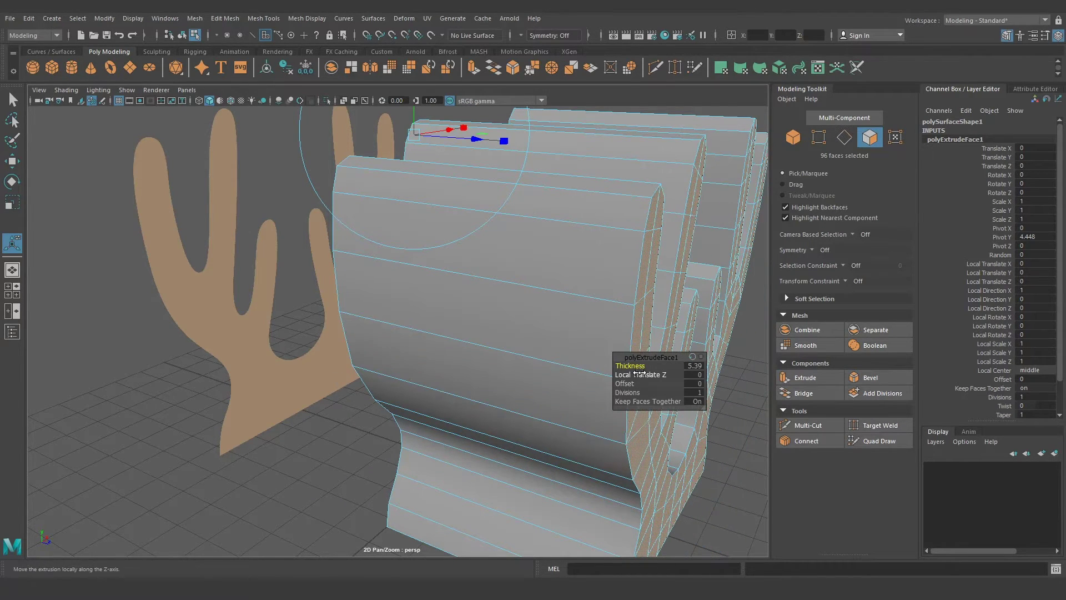
pyautogui.moveTo(639, 373); pyautogui.dragTo(607, 369)
pyautogui.click(693, 365)
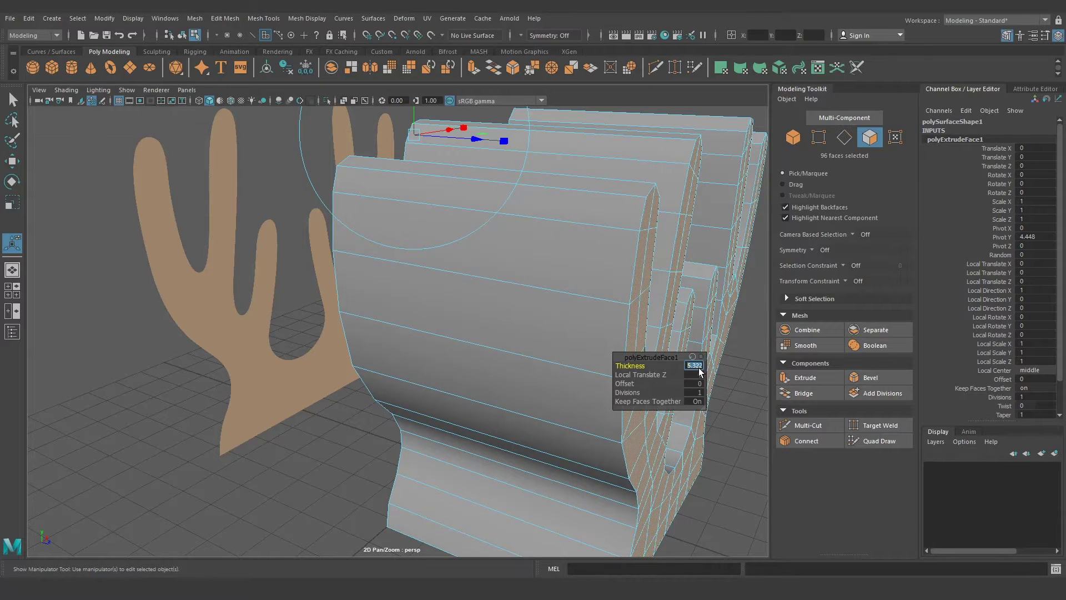
pyautogui.write('1')
pyautogui.press('Return')
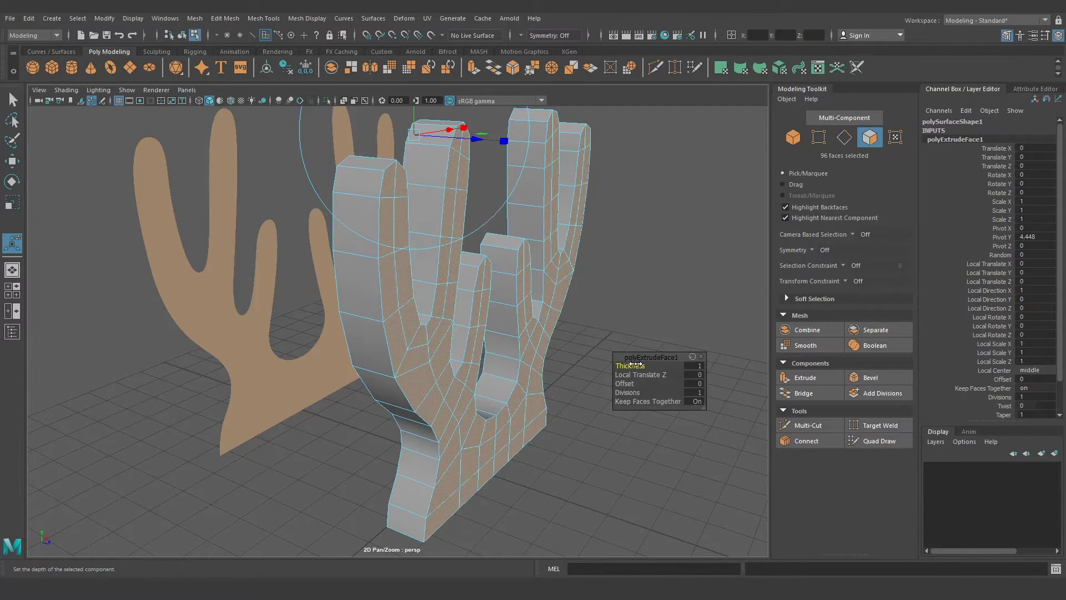
pyautogui.moveTo(635, 364)
pyautogui.mouseDown()
pyautogui.moveTo(382, 384)
pyautogui.moveTo(371, 395)
pyautogui.mouseUp()
pyautogui.moveTo(428, 341)
pyautogui.keyDown('alt'); pyautogui.mouseDown()
pyautogui.moveTo(424, 351)
pyautogui.moveTo(389, 333)
pyautogui.mouseUp(); pyautogui.keyUp('alt')
# In edge mode, select edge loops around and along one of the antler's fingers
pyautogui.press('q')
pyautogui.moveTo(353, 281); pyautogui.dragTo(352, 249, button='right')
pyautogui.click(347, 261)
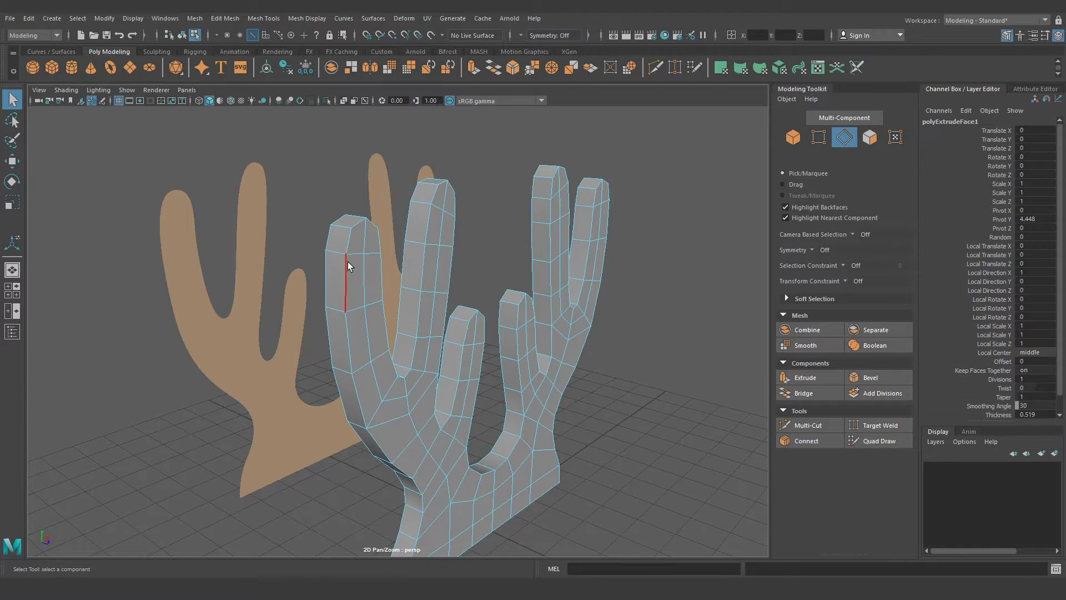
pyautogui.doubleClick(347, 262)
pyautogui.moveTo(398, 362)
pyautogui.keyDown('alt'); pyautogui.mouseDown()
pyautogui.moveTo(375, 323)
pyautogui.moveTo(381, 331)
pyautogui.mouseUp(); pyautogui.keyUp('alt')
pyautogui.keyDown('shift'); pyautogui.doubleClick(372, 358); pyautogui.keyUp('shift')
pyautogui.keyDown('alt'); pyautogui.moveTo(422, 380); pyautogui.dragTo(418, 397); pyautogui.keyUp('alt')
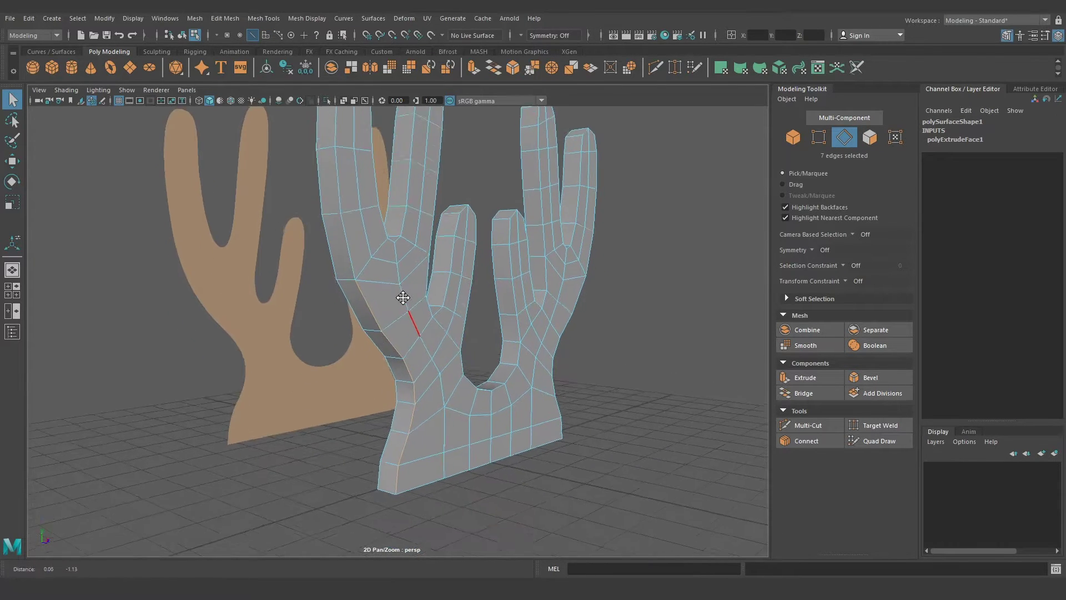
pyautogui.moveTo(501, 375)
pyautogui.keyDown('alt'); pyautogui.mouseDown()
pyautogui.moveTo(419, 359)
pyautogui.moveTo(438, 384)
pyautogui.mouseUp(); pyautogui.keyUp('alt')
pyautogui.keyDown('shift'); pyautogui.doubleClick(375, 338); pyautogui.keyUp('shift')
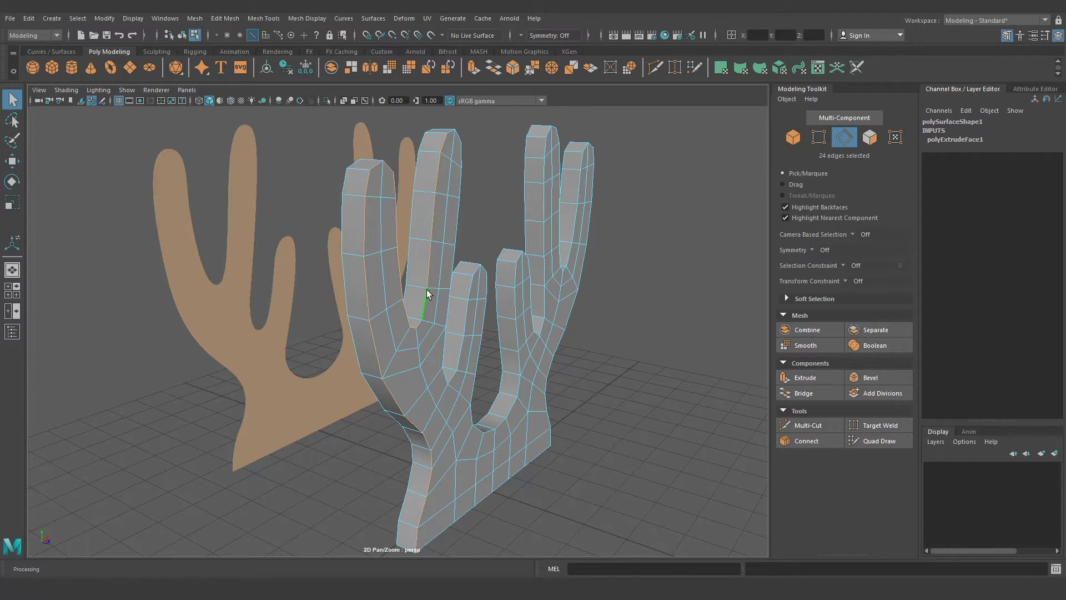
pyautogui.keyDown('alt'); pyautogui.moveTo(419, 226); pyautogui.dragTo(427, 222); pyautogui.keyUp('alt')
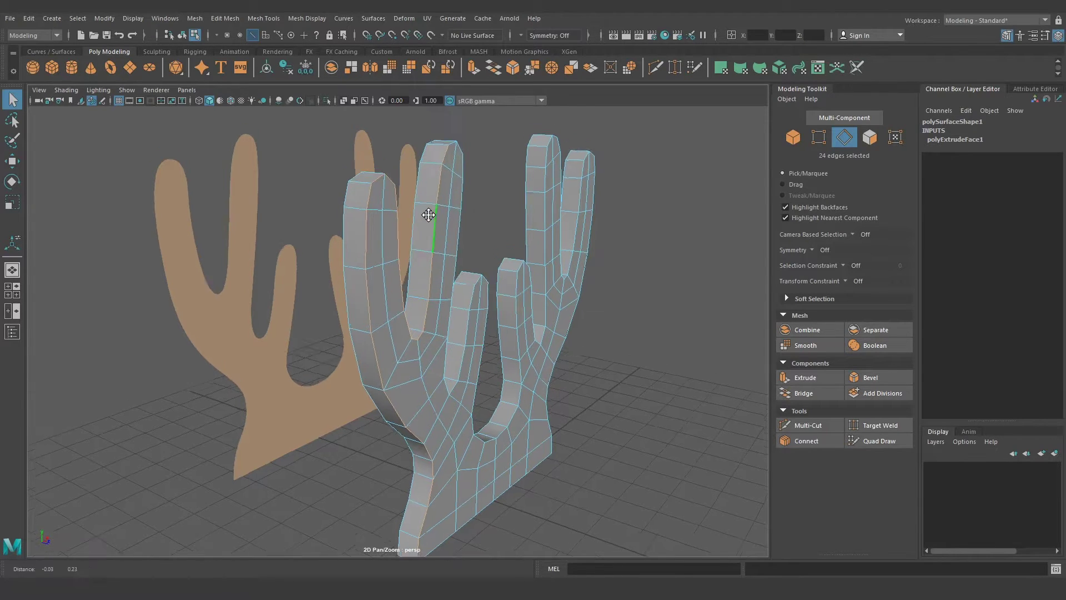
# Select the face loop around the antler's side and convert it to its perimeter edges
pyautogui.rightClick(434, 215)
pyautogui.click(432, 228)
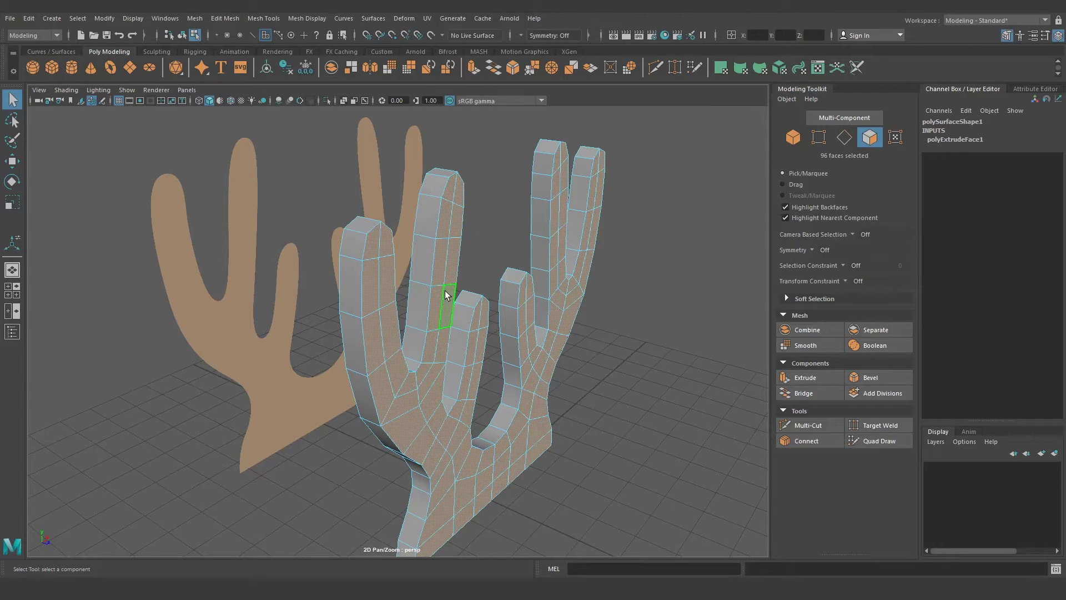
pyautogui.click(426, 209)
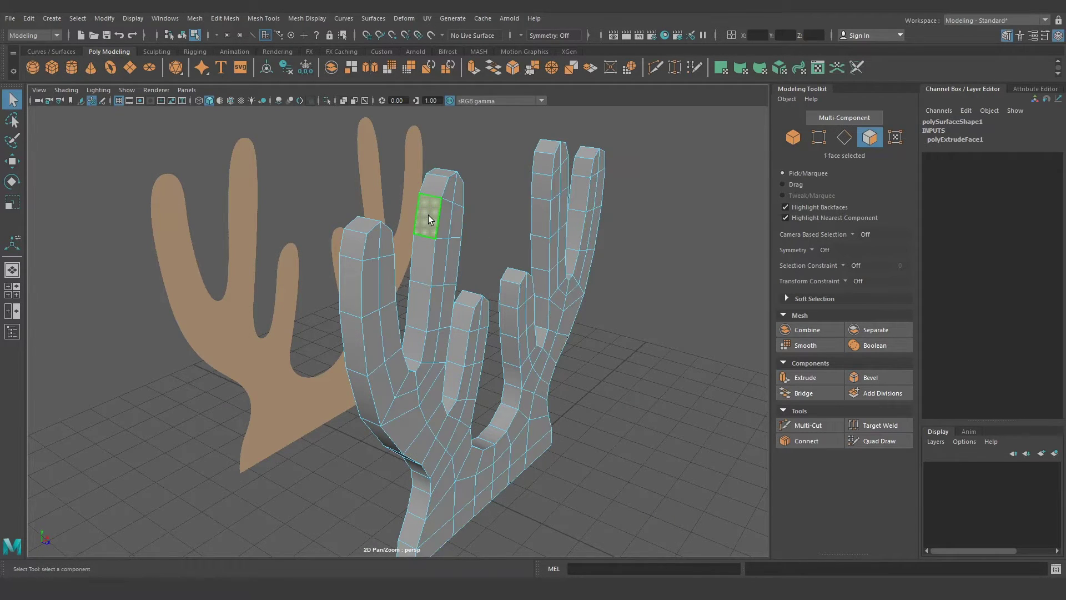
pyautogui.doubleClick(440, 185)
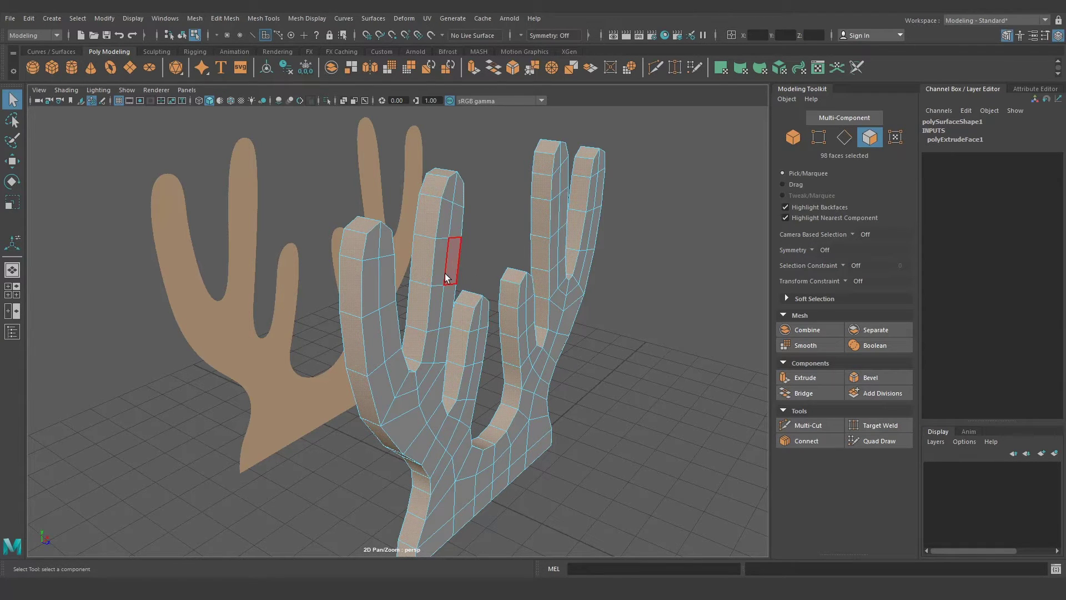
pyautogui.keyDown('ctrl'); pyautogui.rightClick(428, 222); pyautogui.keyUp('ctrl')
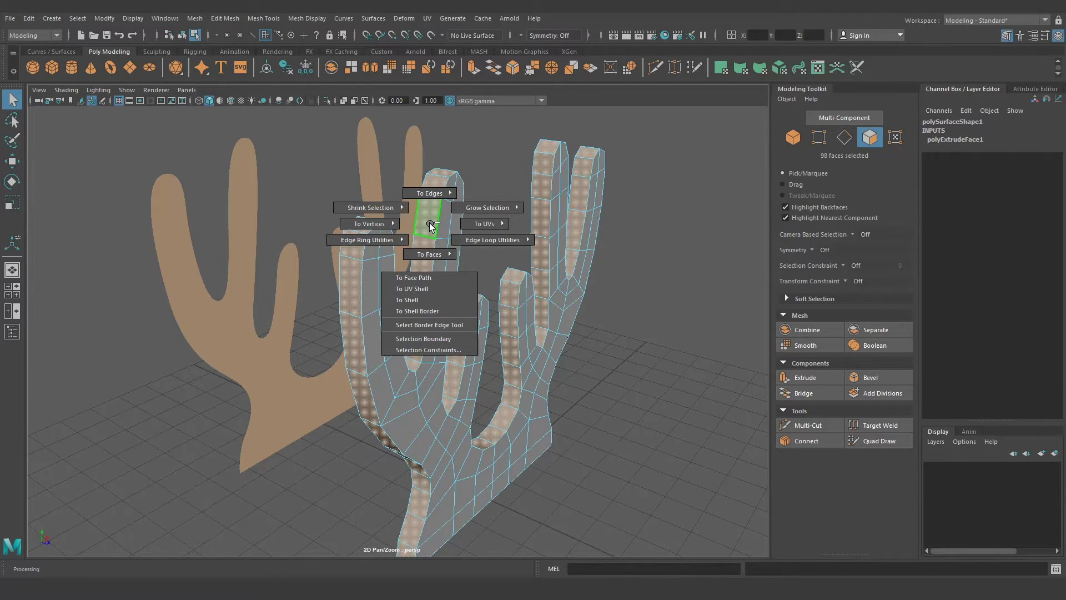
pyautogui.moveTo(427, 156)
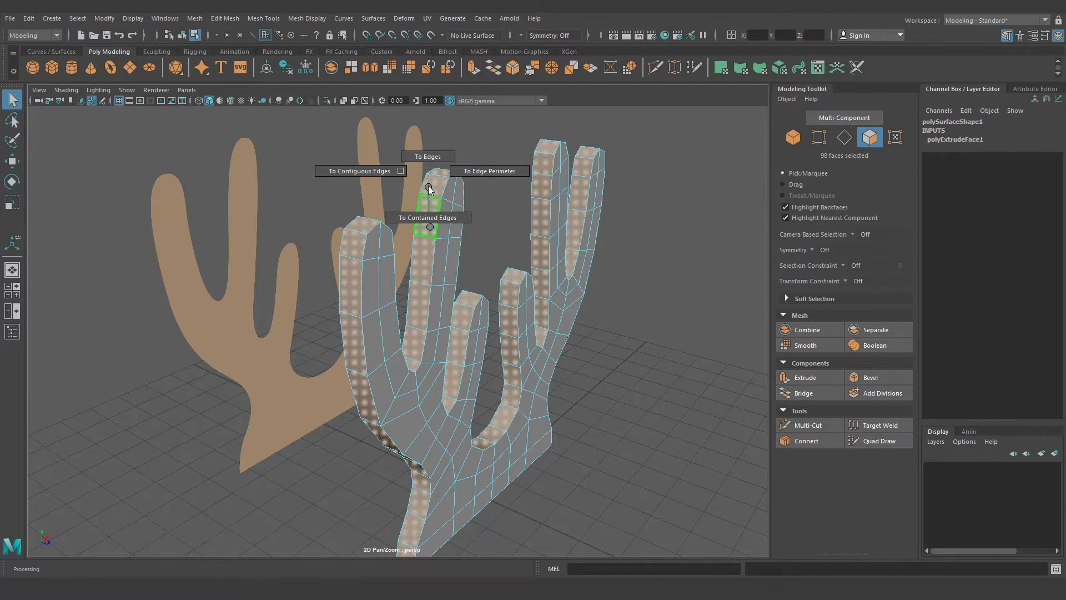
pyautogui.click(489, 172)
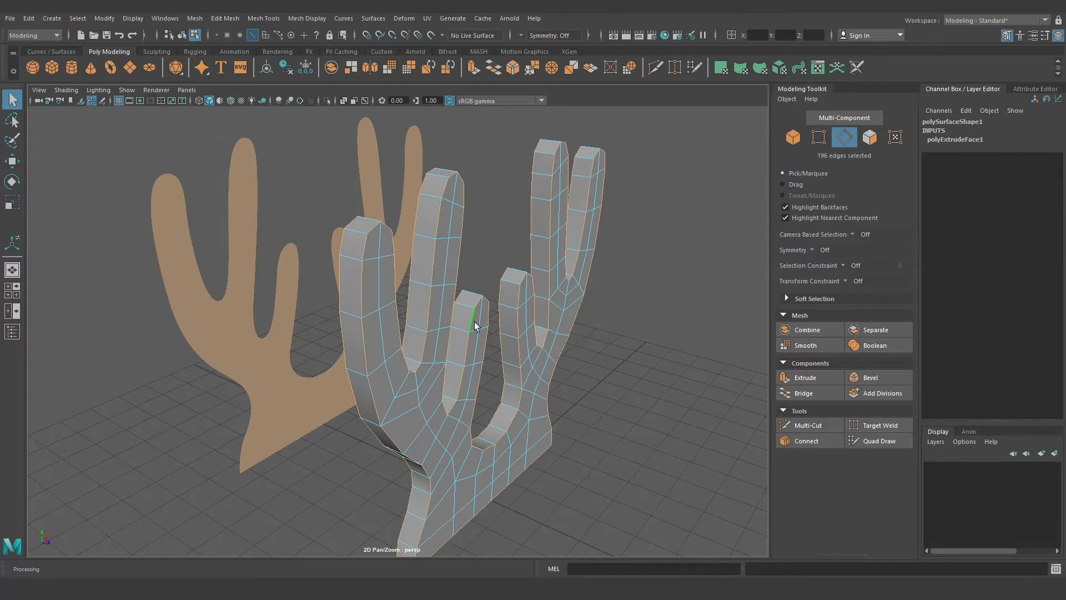
pyautogui.keyDown('alt'); pyautogui.moveTo(474, 322); pyautogui.dragTo(471, 381); pyautogui.keyUp('alt')
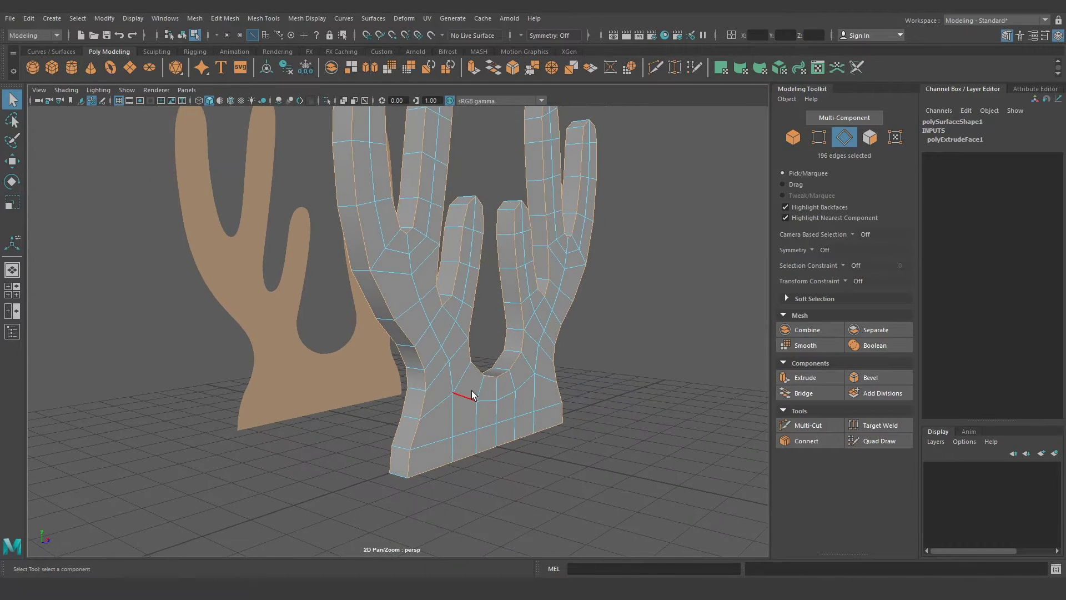
pyautogui.moveTo(471, 381)
pyautogui.keyDown('alt'); pyautogui.mouseDown()
pyautogui.moveTo(473, 404)
pyautogui.moveTo(472, 357)
pyautogui.moveTo(483, 385)
pyautogui.moveTo(469, 352)
pyautogui.moveTo(468, 408)
pyautogui.moveTo(458, 396)
pyautogui.mouseUp(); pyautogui.keyUp('alt')
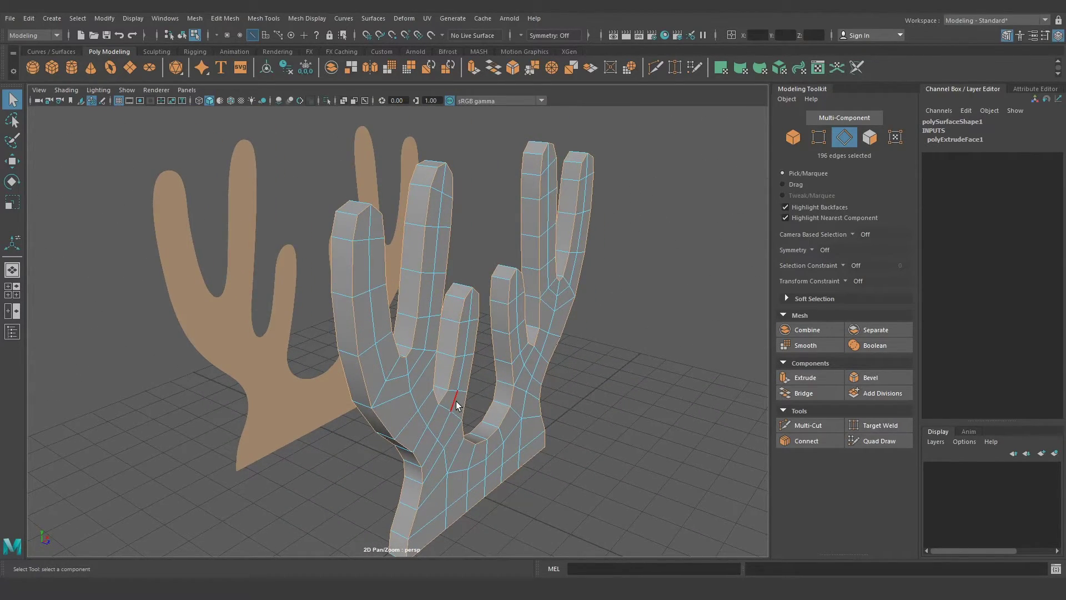
pyautogui.moveTo(455, 405)
pyautogui.keyDown('alt'); pyautogui.mouseDown()
pyautogui.moveTo(427, 365)
pyautogui.moveTo(351, 328)
pyautogui.moveTo(386, 340)
pyautogui.mouseUp(); pyautogui.keyUp('alt')
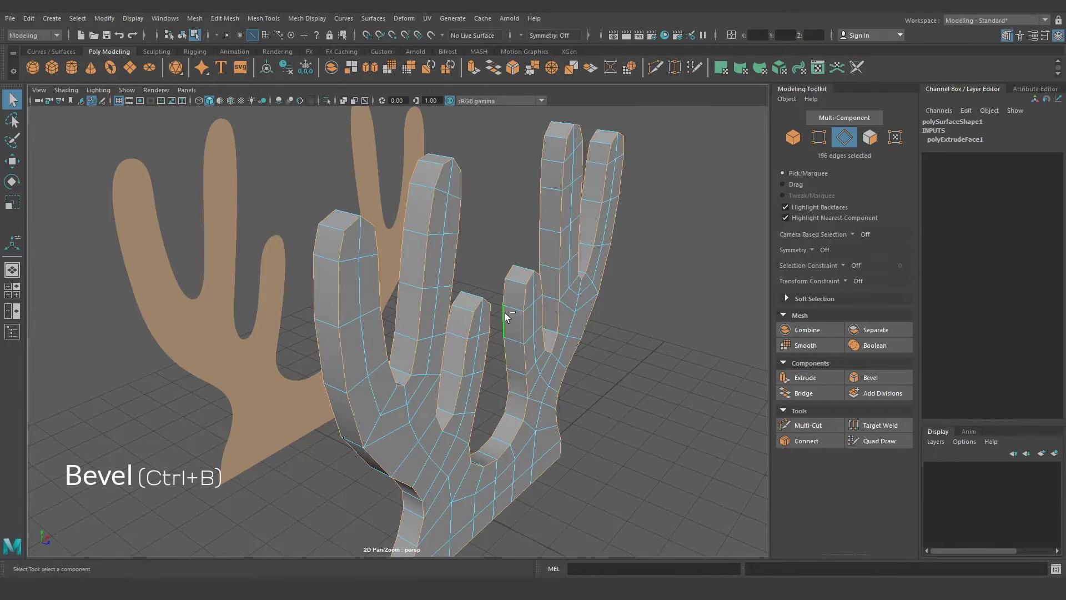
# Bevel the selected border edges with 4 segments at a fraction of 0.677
pyautogui.hotkey('ctrl', 'b')
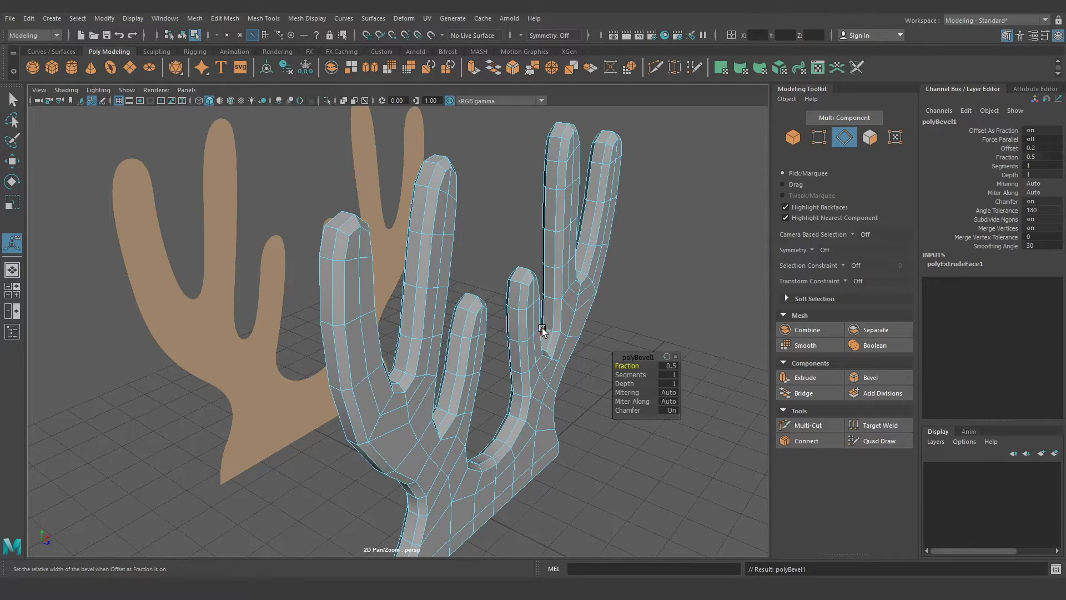
pyautogui.click(630, 376)
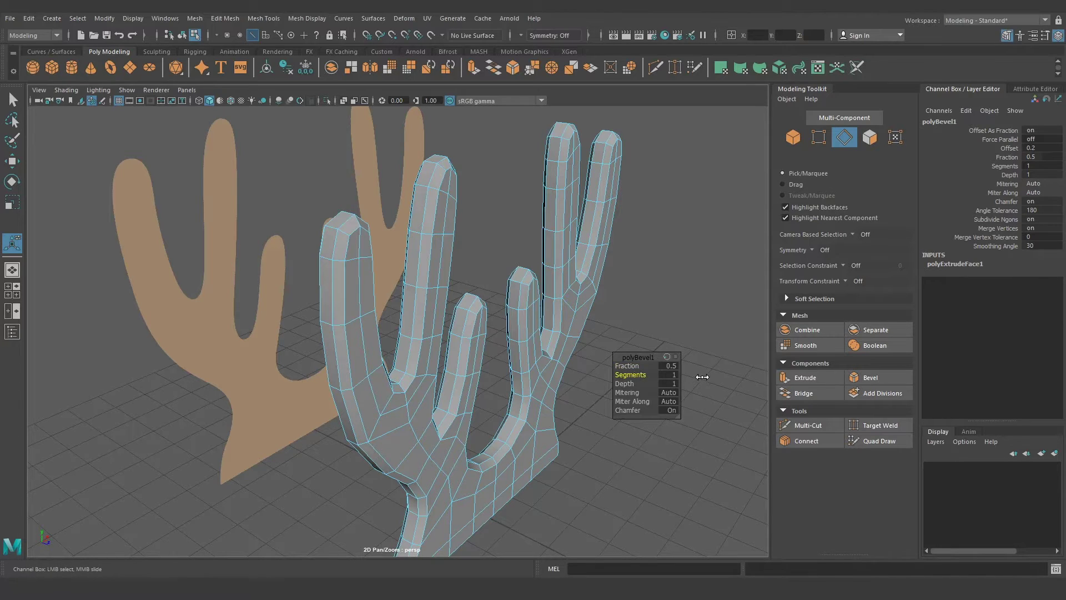
pyautogui.moveTo(839, 377); pyautogui.dragTo(1022, 366, button='middle')
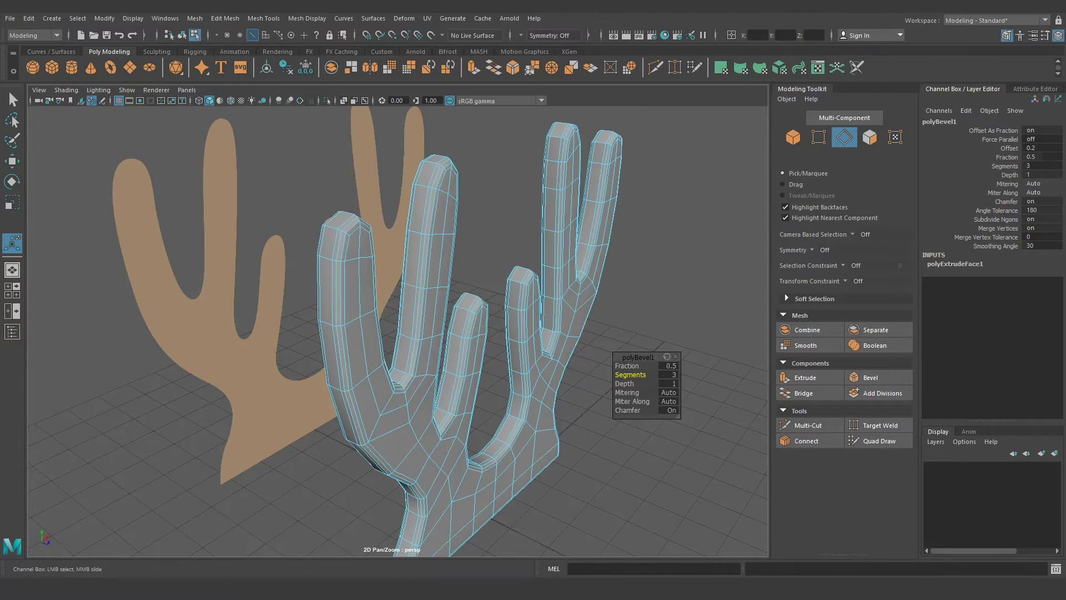
pyautogui.click(670, 373)
pyautogui.write('4')
pyautogui.press('Return')
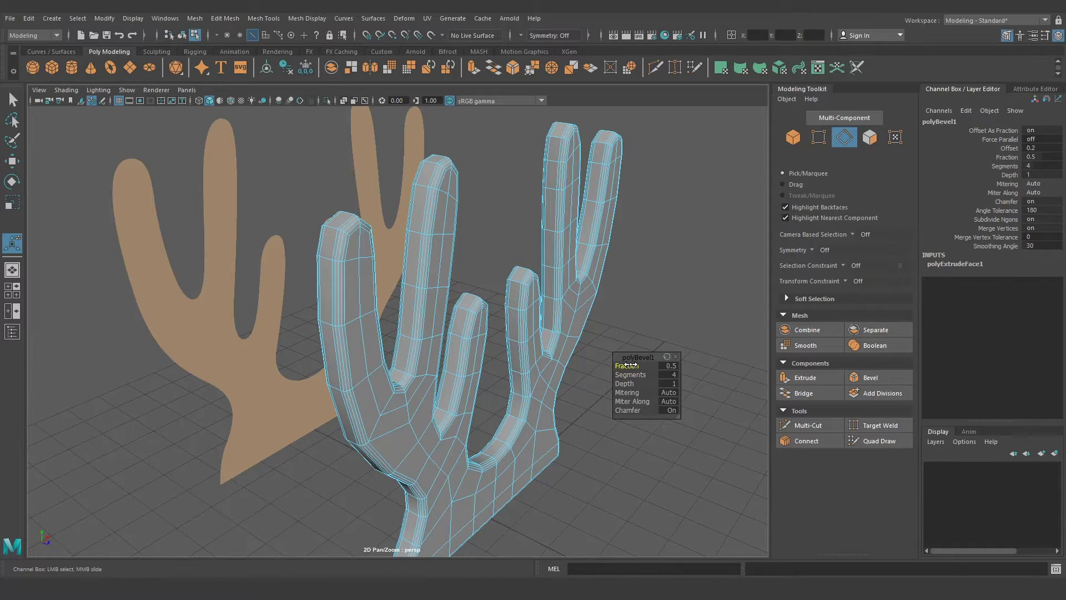
pyautogui.moveTo(630, 364)
pyautogui.mouseDown()
pyautogui.moveTo(778, 368)
pyautogui.moveTo(721, 364)
pyautogui.mouseUp()
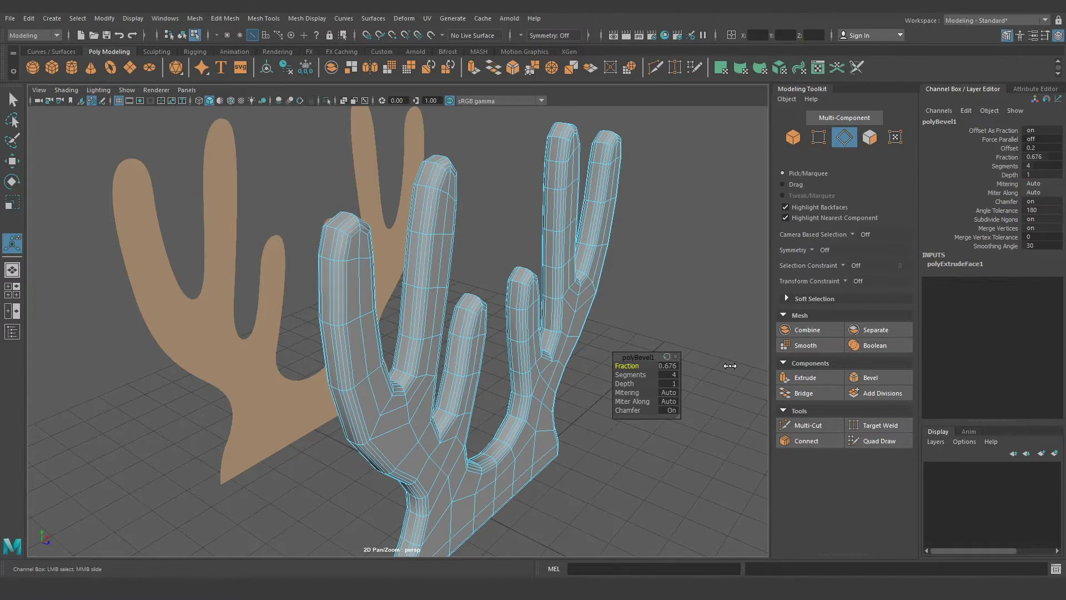
pyautogui.moveTo(721, 365); pyautogui.dragTo(725, 368)
pyautogui.moveTo(509, 373)
pyautogui.keyDown('alt'); pyautogui.mouseDown()
pyautogui.moveTo(517, 369)
pyautogui.moveTo(437, 292)
pyautogui.moveTo(459, 262)
pyautogui.moveTo(364, 299)
pyautogui.moveTo(483, 223)
pyautogui.moveTo(476, 281)
pyautogui.moveTo(498, 234)
pyautogui.mouseUp(); pyautogui.keyUp('alt')
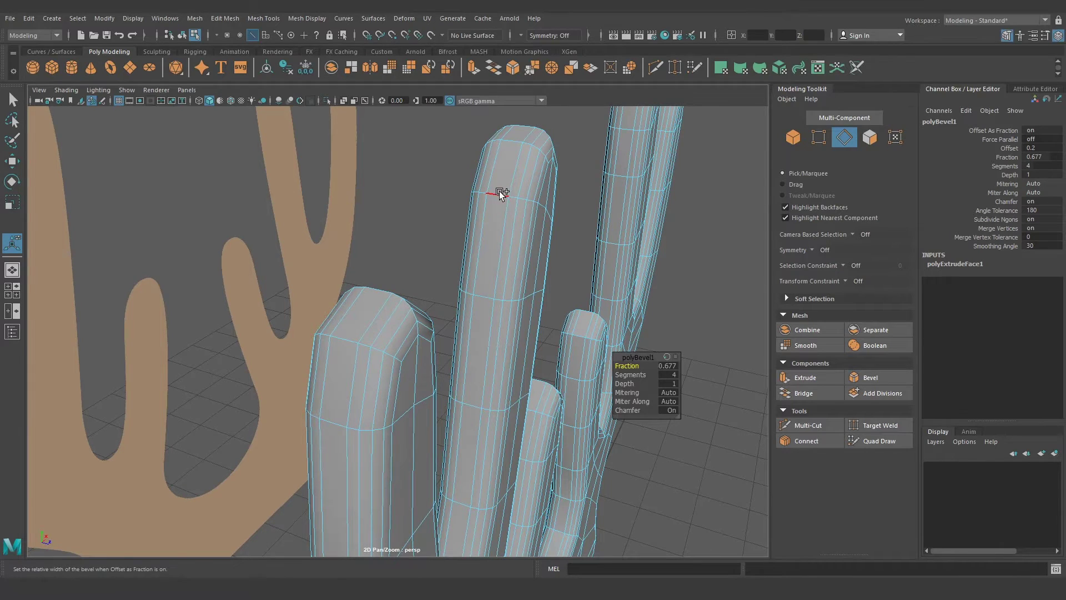
pyautogui.keyDown('shift'); pyautogui.moveTo(501, 194); pyautogui.dragTo(505, 193, button='right'); pyautogui.keyUp('shift')
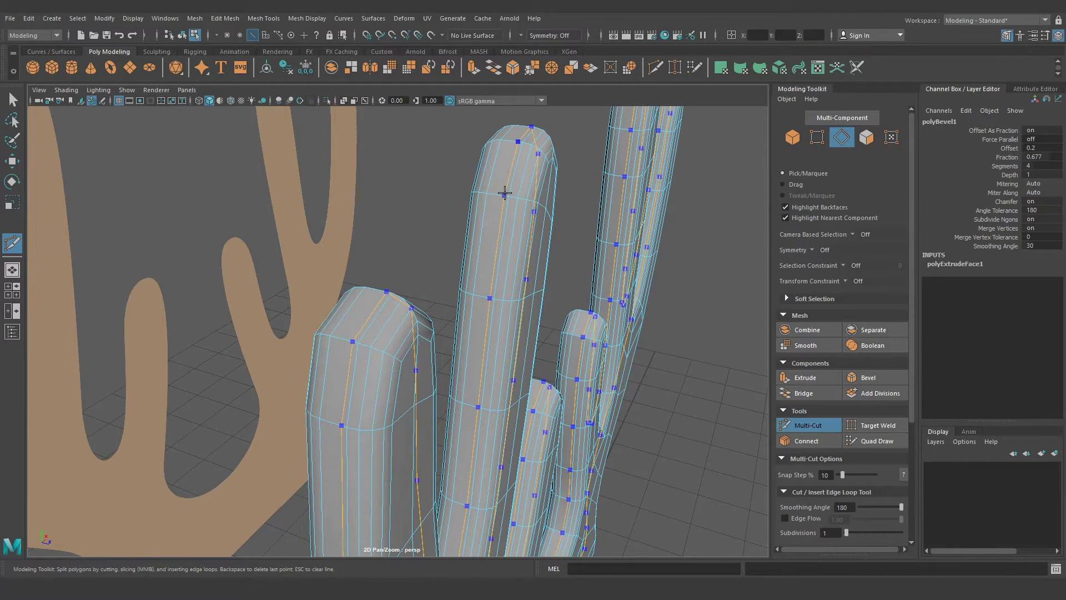
# Try a Multi-Cut on the tall prong, undo the stray cuts, and enable smooth preview
pyautogui.click(505, 193)
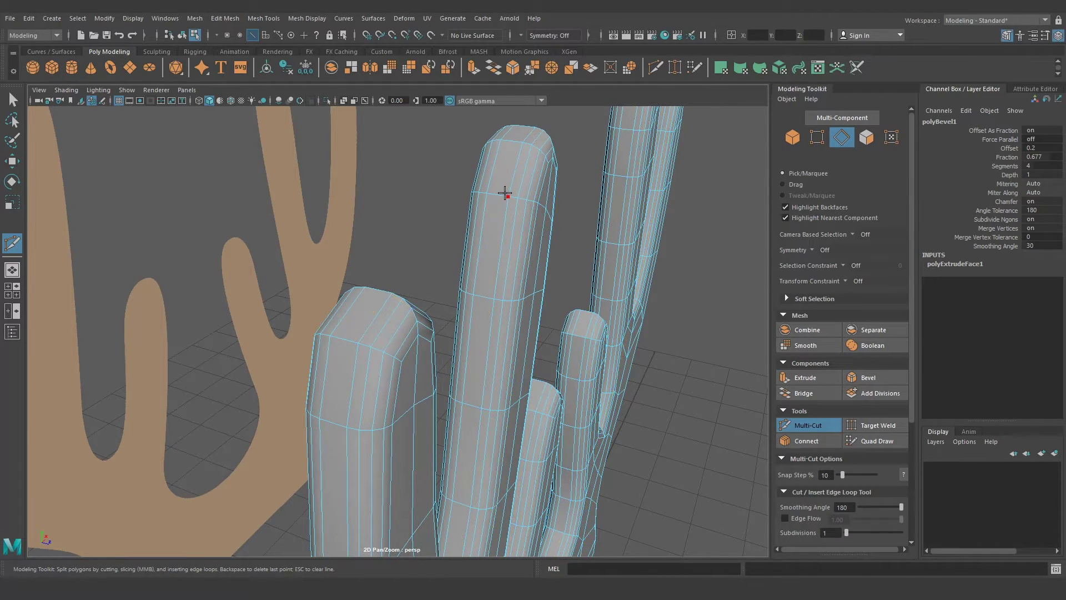
pyautogui.click(807, 425)
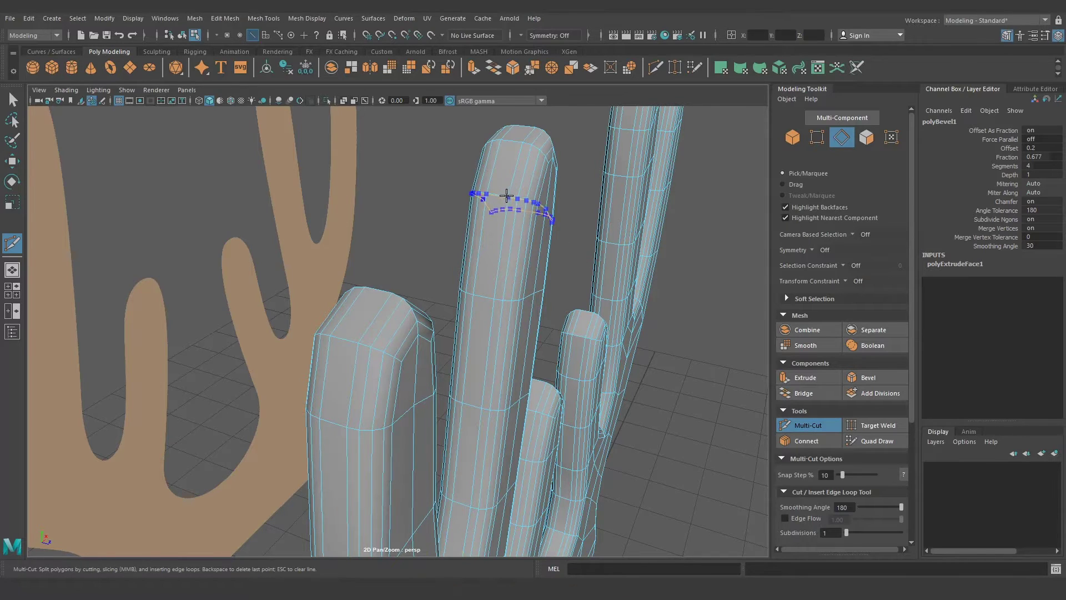
pyautogui.hotkey('ctrl', 'z')
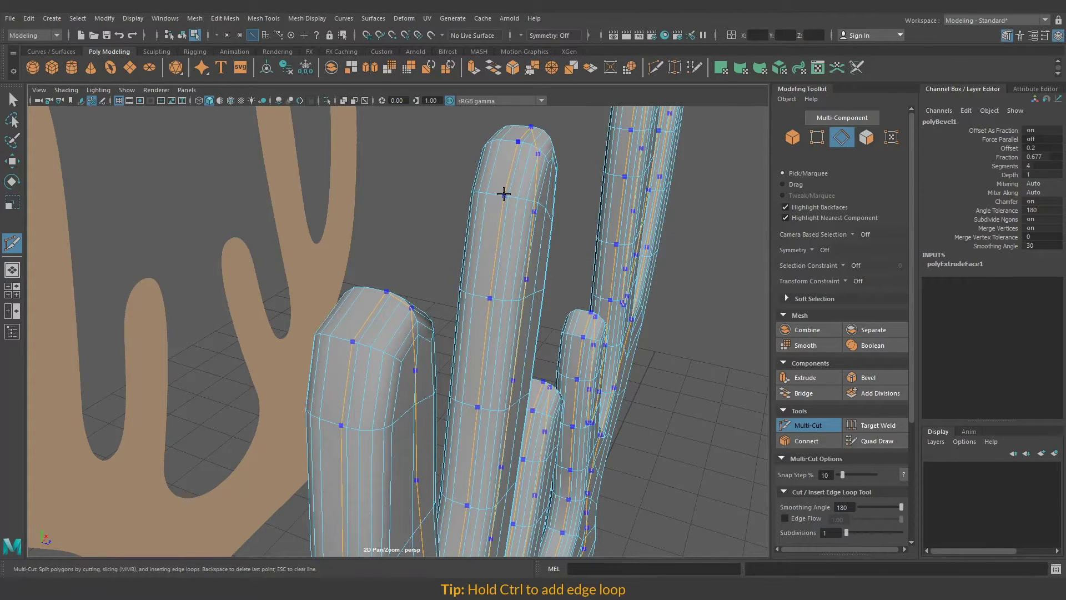
pyautogui.hotkey('ctrl', 'z')
pyautogui.hotkey('ctrl', 'z')
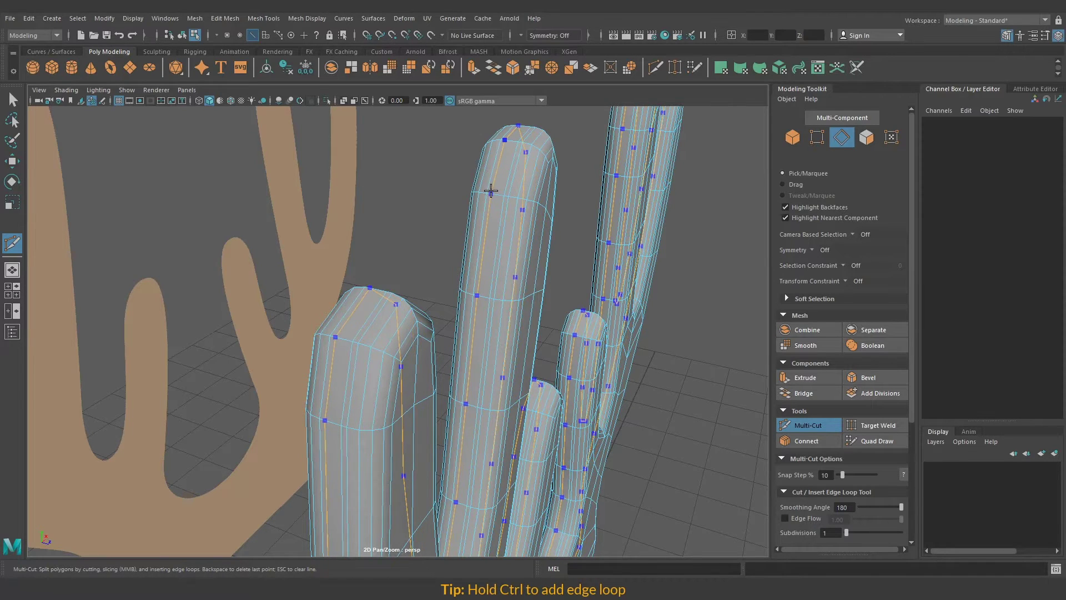
pyautogui.hotkey('ctrl', 'z')
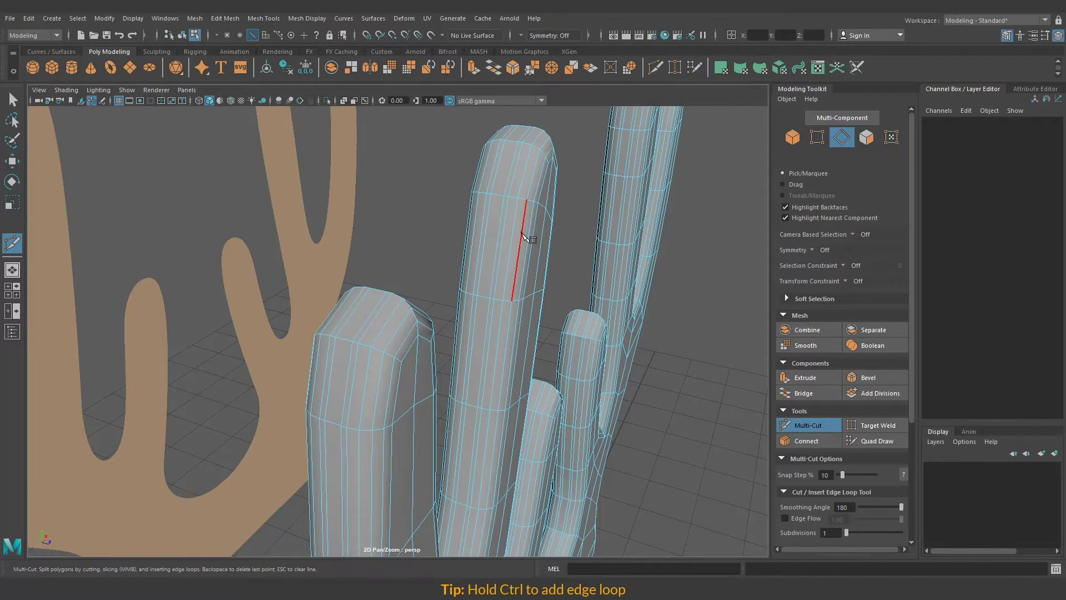
pyautogui.press('3')
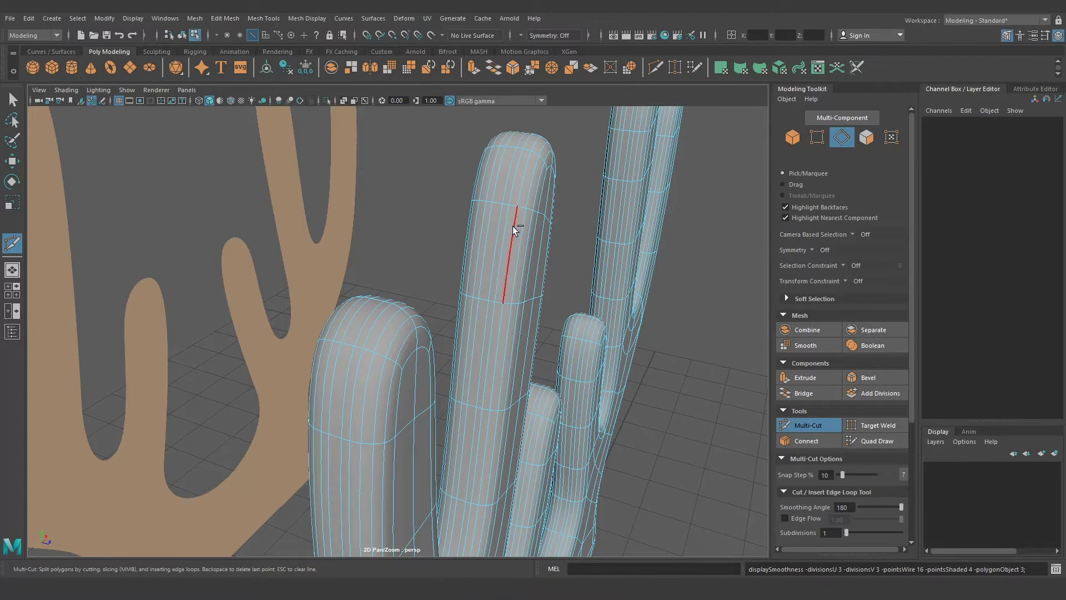
pyautogui.moveTo(481, 191); pyautogui.dragTo(541, 174, button='right')
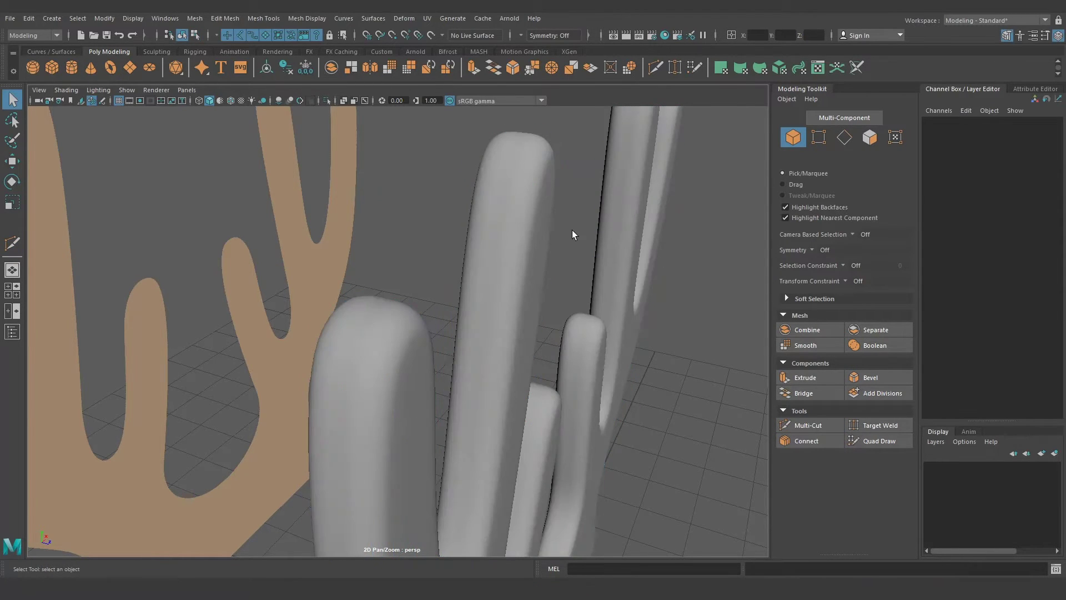
# Orbit around the smoothed antler down to its base, then return to the faceted cage
pyautogui.click(518, 212)
pyautogui.keyDown('alt'); pyautogui.moveTo(518, 211); pyautogui.dragTo(483, 257); pyautogui.keyUp('alt')
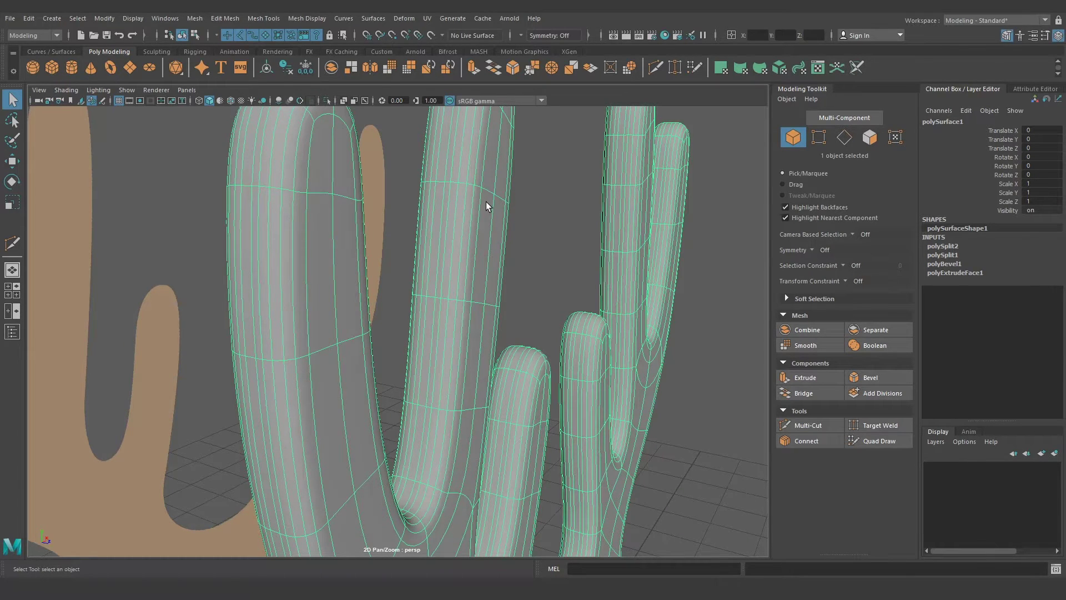
pyautogui.click(541, 206)
pyautogui.moveTo(503, 246)
pyautogui.keyDown('alt'); pyautogui.mouseDown()
pyautogui.moveTo(498, 301)
pyautogui.moveTo(490, 278)
pyautogui.moveTo(507, 300)
pyautogui.moveTo(492, 302)
pyautogui.mouseUp(); pyautogui.keyUp('alt')
pyautogui.moveTo(546, 328)
pyautogui.keyDown('alt'); pyautogui.mouseDown()
pyautogui.moveTo(405, 310)
pyautogui.moveTo(535, 352)
pyautogui.moveTo(500, 305)
pyautogui.moveTo(328, 312)
pyautogui.moveTo(532, 307)
pyautogui.moveTo(573, 357)
pyautogui.moveTo(621, 295)
pyautogui.moveTo(519, 290)
pyautogui.moveTo(488, 309)
pyautogui.moveTo(518, 281)
pyautogui.moveTo(509, 302)
pyautogui.moveTo(517, 360)
pyautogui.moveTo(460, 322)
pyautogui.mouseUp(); pyautogui.keyUp('alt')
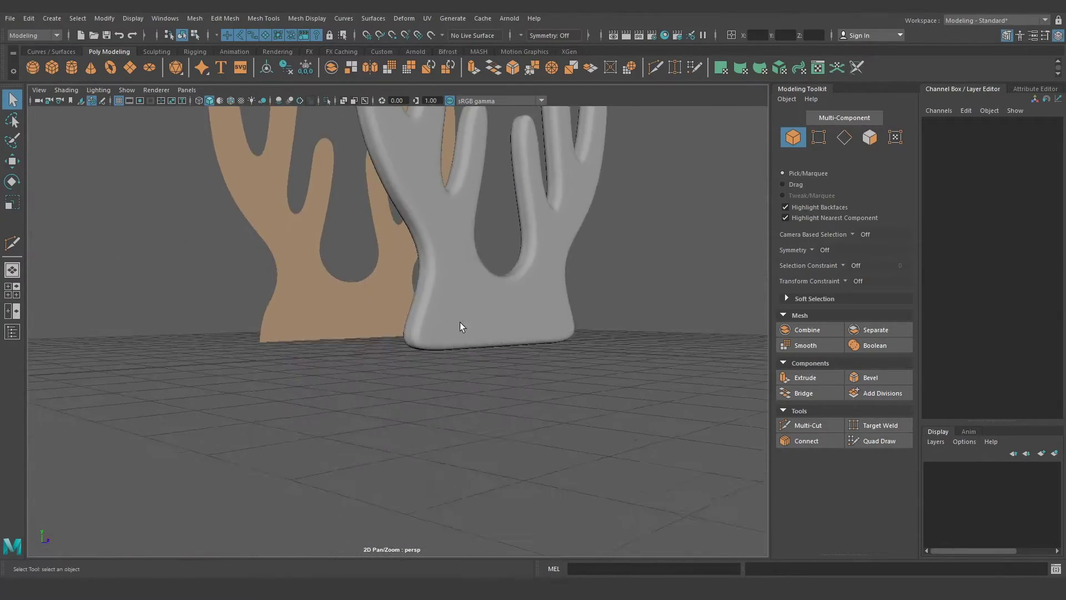
pyautogui.keyDown('alt'); pyautogui.moveTo(459, 322); pyautogui.dragTo(564, 350, button='right'); pyautogui.keyUp('alt')
pyautogui.moveTo(564, 350)
pyautogui.keyDown('alt'); pyautogui.mouseDown()
pyautogui.moveTo(459, 359)
pyautogui.moveTo(428, 375)
pyautogui.moveTo(469, 374)
pyautogui.moveTo(457, 381)
pyautogui.mouseUp(); pyautogui.keyUp('alt')
pyautogui.scroll(3, 456, 378)
pyautogui.click(478, 383)
pyautogui.press('1')
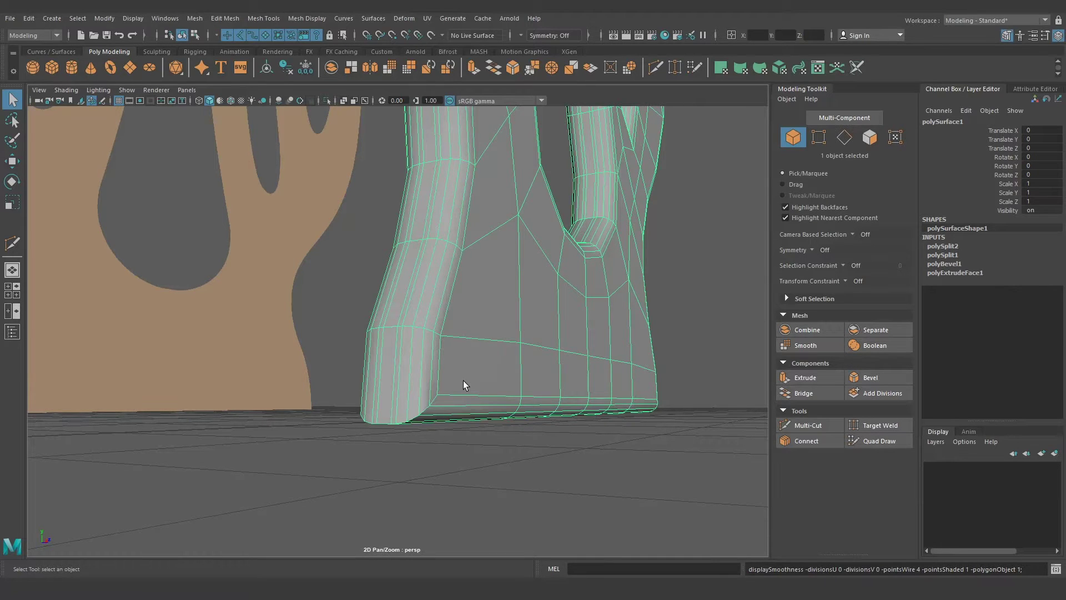
# Insert an edge loop along the base's bottom, then reselect the antler in Object Mode
pyautogui.keyDown('shift'); pyautogui.moveTo(452, 381); pyautogui.dragTo(444, 385, button='right'); pyautogui.keyUp('shift')
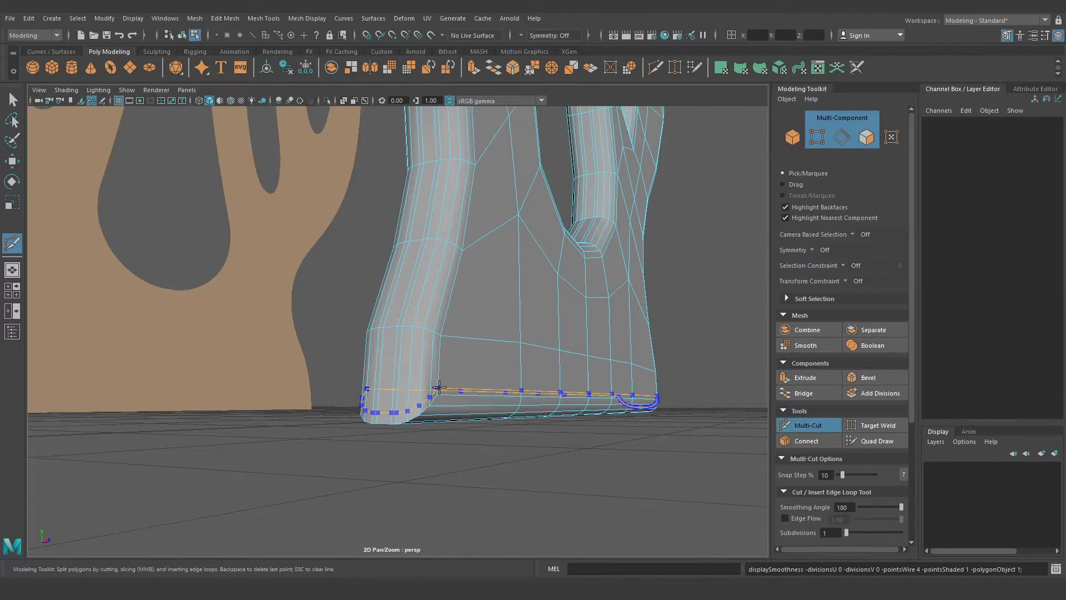
pyautogui.keyDown('ctrl'); pyautogui.click(477, 392); pyautogui.keyUp('ctrl')
pyautogui.moveTo(546, 407)
pyautogui.keyDown('alt'); pyautogui.mouseDown(button='middle')
pyautogui.moveTo(522, 407)
pyautogui.moveTo(572, 407)
pyautogui.mouseUp(button='middle'); pyautogui.keyUp('alt')
pyautogui.press('q')
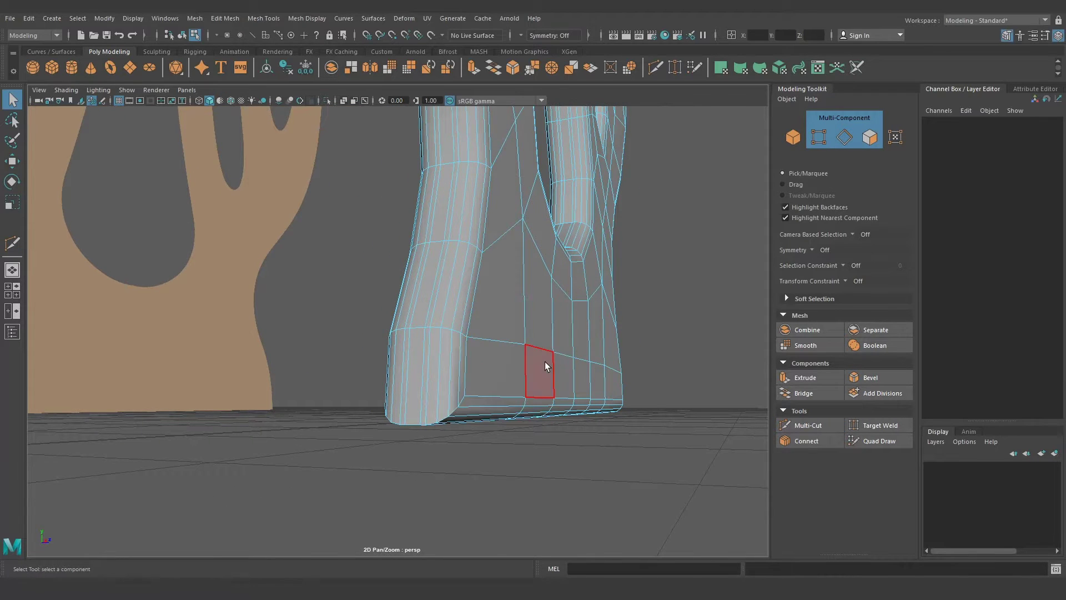
pyautogui.moveTo(544, 281); pyautogui.dragTo(628, 252, button='right')
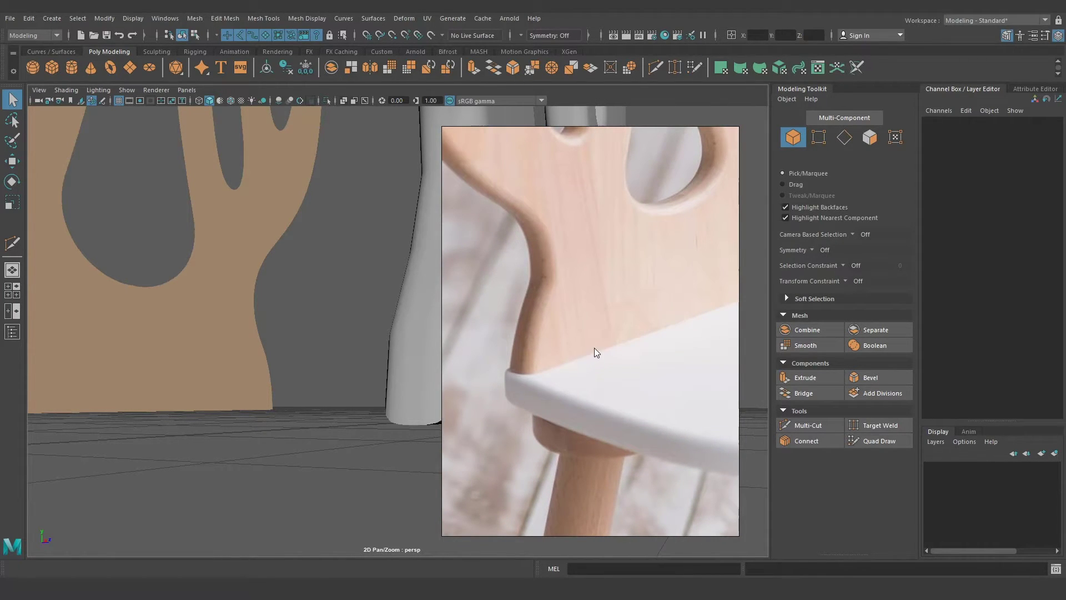
pyautogui.click(523, 405)
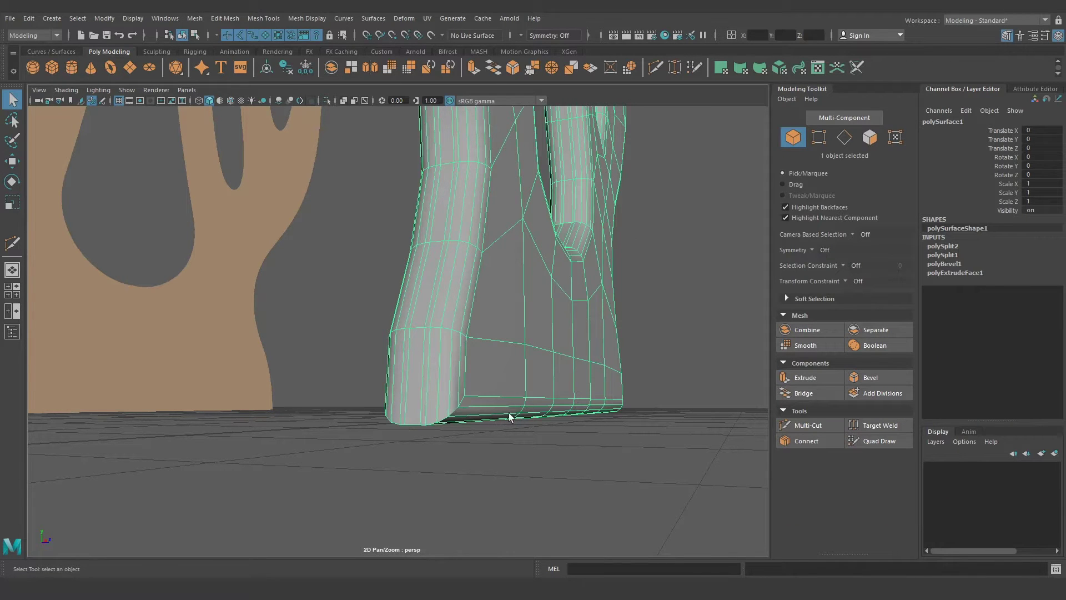
# Inspect the base from below, then zoom in on it in the front view
pyautogui.keyDown('alt'); pyautogui.moveTo(533, 418); pyautogui.dragTo(431, 362); pyautogui.keyUp('alt')
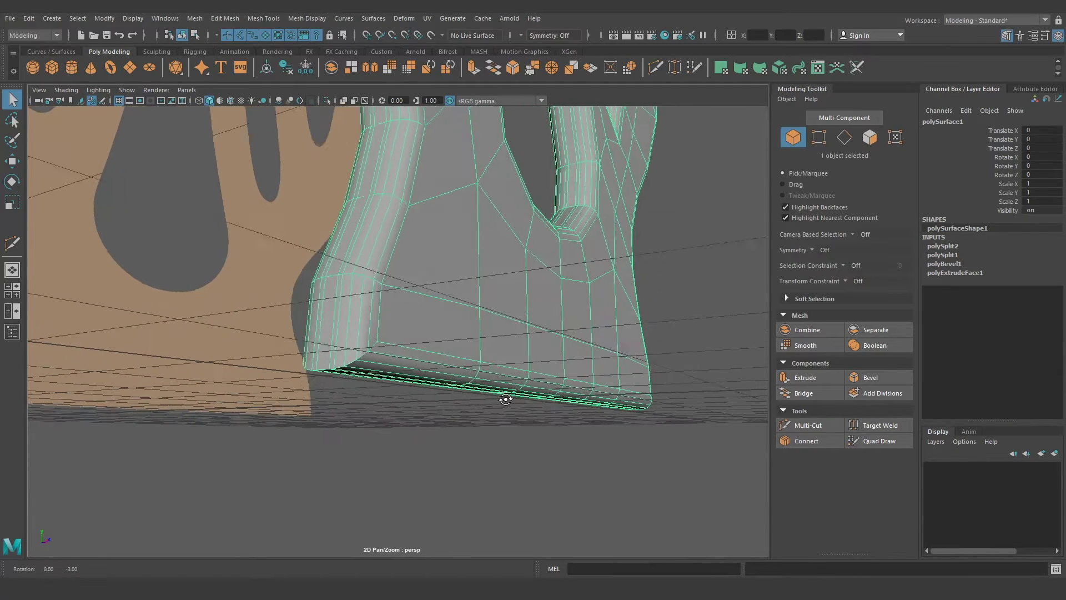
pyautogui.moveTo(430, 283); pyautogui.dragTo(438, 319, button='right')
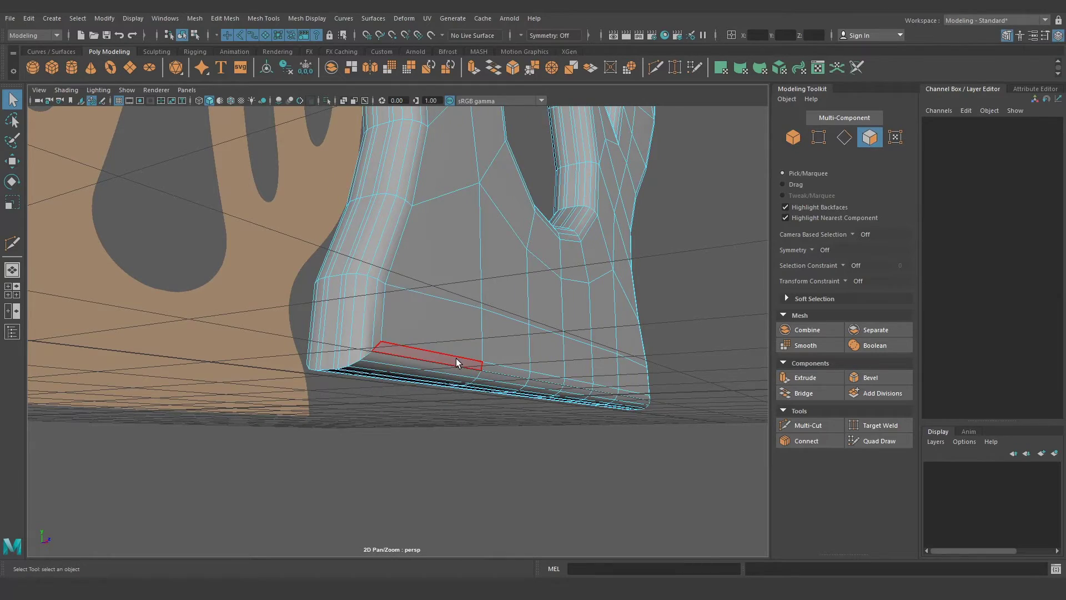
pyautogui.click(452, 359)
pyautogui.keyDown('alt'); pyautogui.moveTo(452, 358); pyautogui.dragTo(411, 358); pyautogui.keyUp('alt')
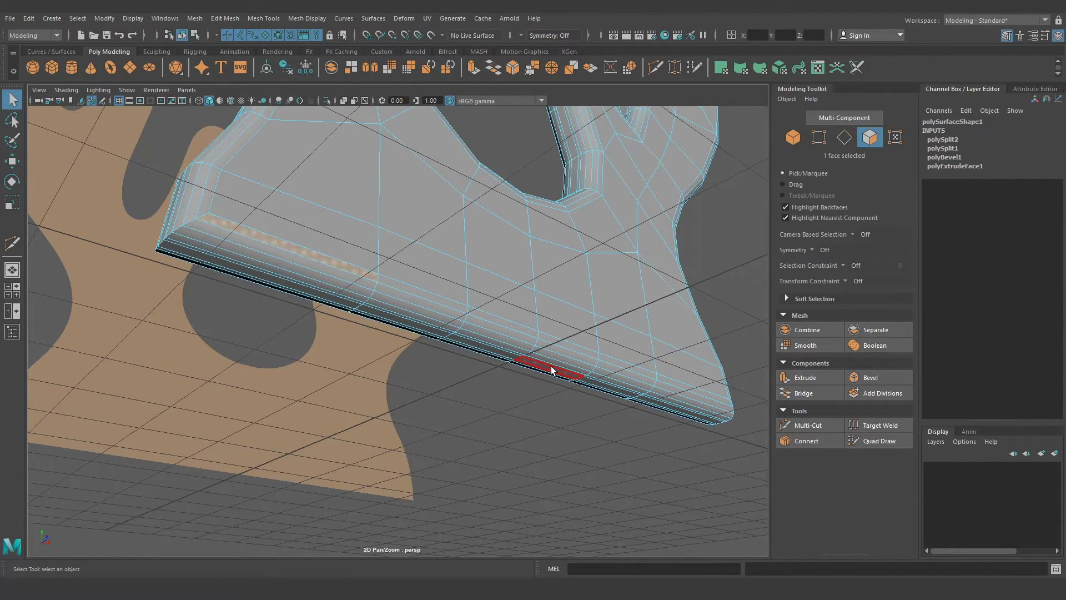
pyautogui.press('space')
pyautogui.press('space')
pyautogui.scroll(3, 428, 348)
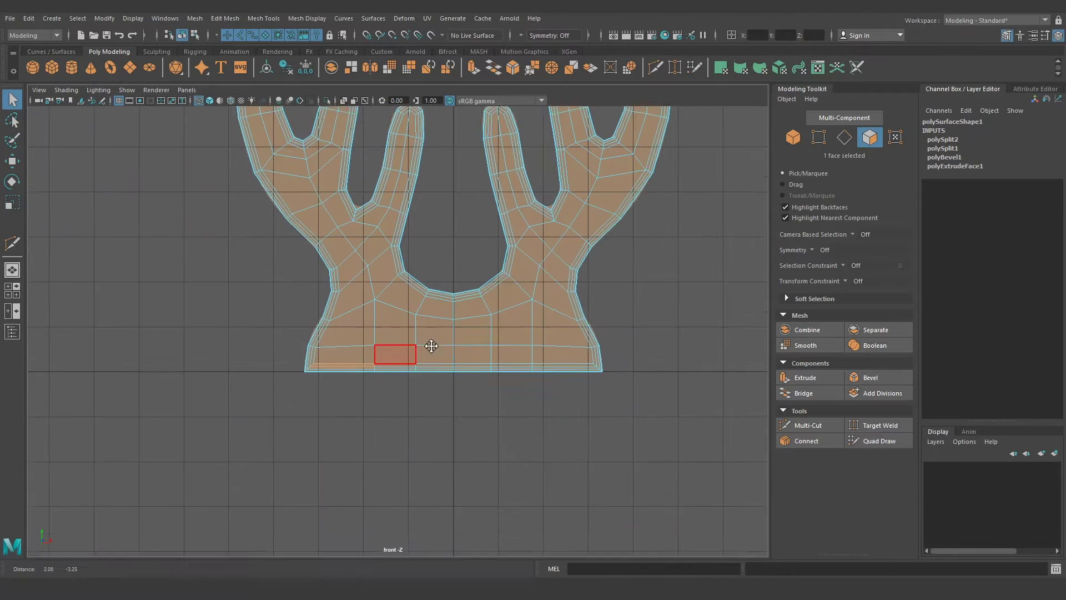
pyautogui.scroll(3, 449, 375)
pyautogui.scroll(3, 336, 377)
pyautogui.scroll(2, 321, 383)
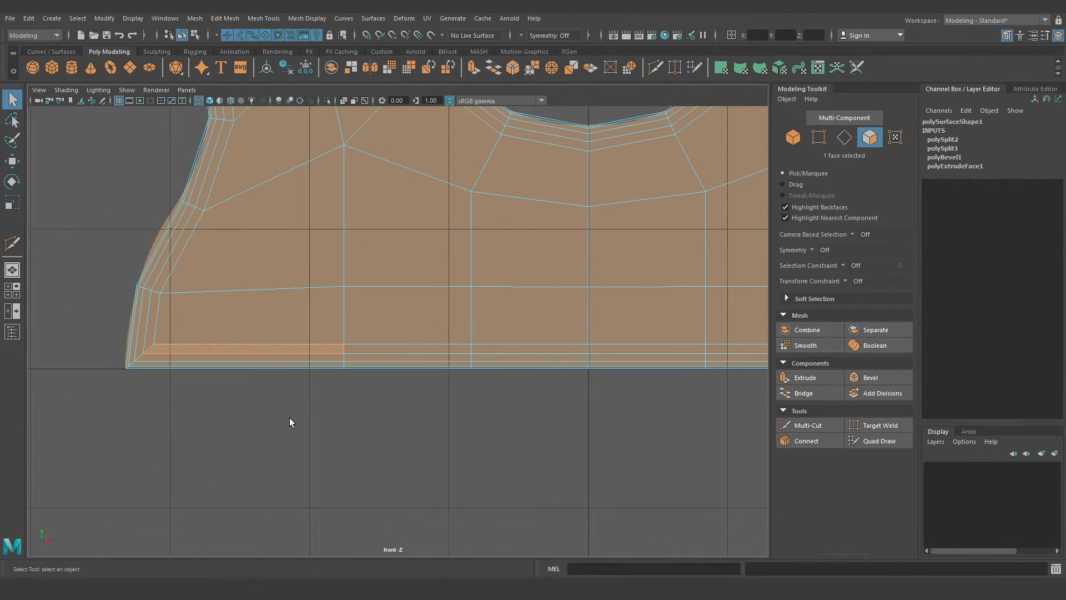
# Marquee-select the bottom strip of base faces, 66 in all, and return to perspective
pyautogui.moveTo(284, 418)
pyautogui.mouseDown()
pyautogui.moveTo(362, 372)
pyautogui.moveTo(474, 353)
pyautogui.mouseUp()
pyautogui.keyDown('alt'); pyautogui.moveTo(534, 408); pyautogui.dragTo(352, 425, button='middle'); pyautogui.keyUp('alt')
pyautogui.keyDown('ctrl'); pyautogui.keyDown('shift'); pyautogui.moveTo(421, 436); pyautogui.dragTo(535, 377); pyautogui.keyUp('shift'); pyautogui.keyUp('ctrl')
pyautogui.keyDown('alt'); pyautogui.moveTo(609, 431); pyautogui.dragTo(430, 422, button='middle'); pyautogui.keyUp('alt')
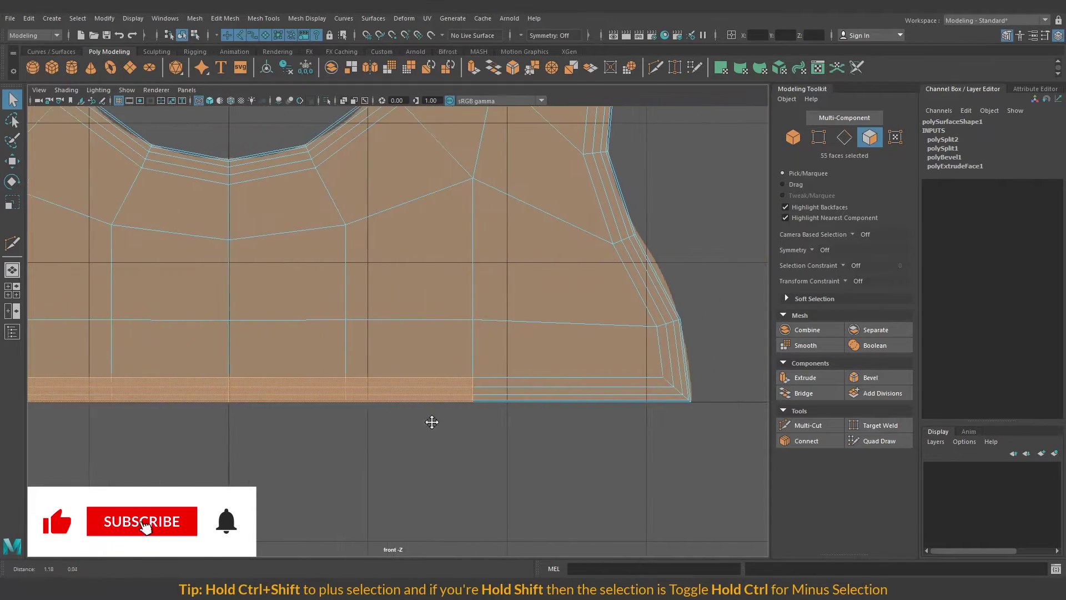
pyautogui.keyDown('ctrl'); pyautogui.keyDown('shift'); pyautogui.moveTo(465, 430); pyautogui.dragTo(497, 386); pyautogui.keyUp('shift'); pyautogui.keyUp('ctrl')
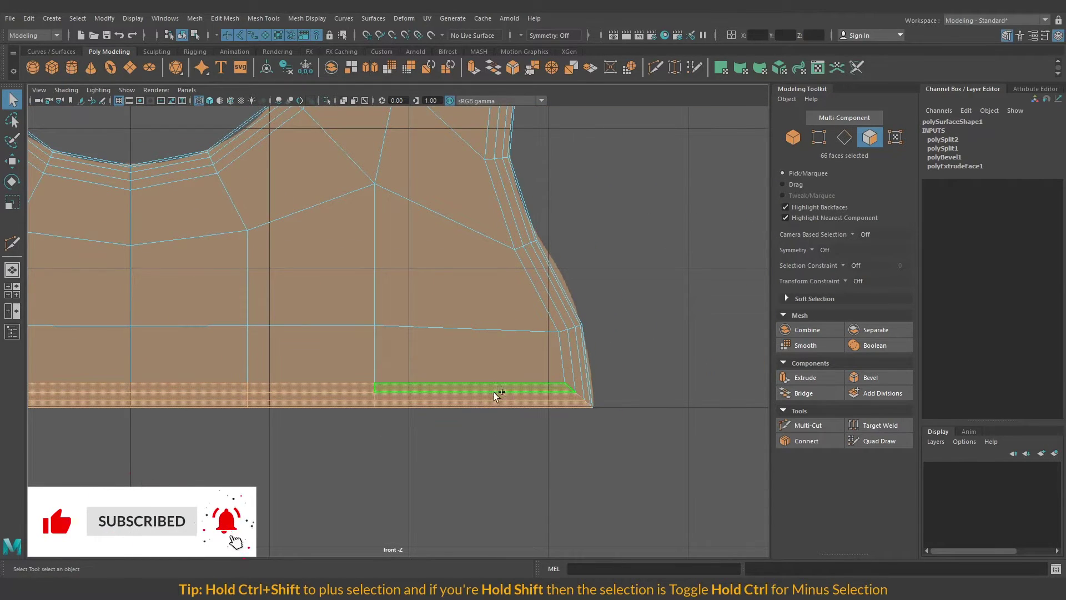
pyautogui.scroll(-2, 535, 435)
pyautogui.scroll(-2, 423, 448)
pyautogui.scroll(-2, 417, 438)
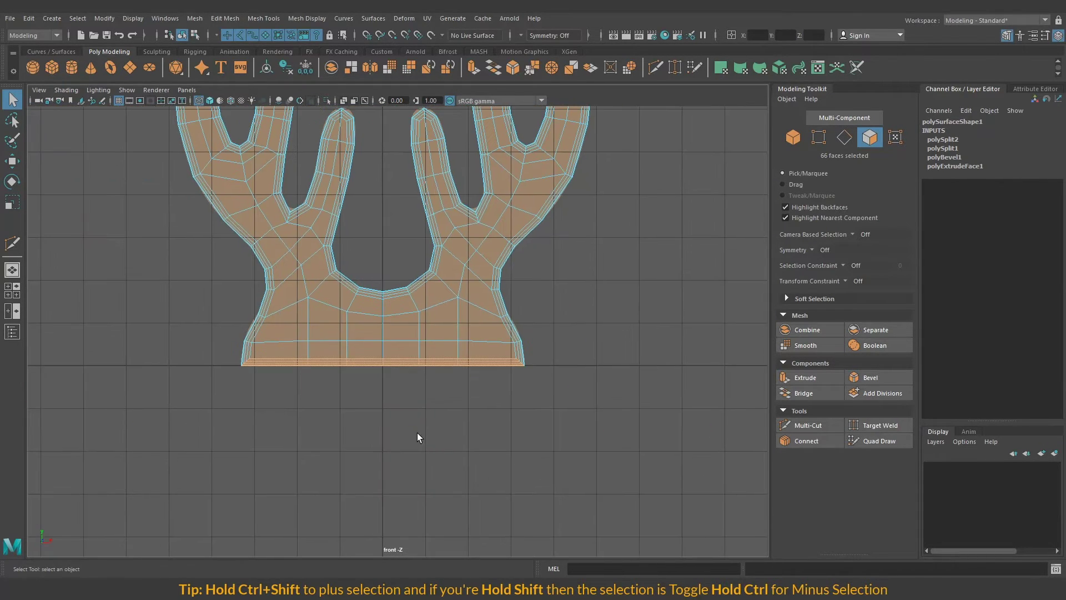
pyautogui.press('space')
pyautogui.press('space')
# Scale the 66 selected bottom faces to zero in Y so the base lies flat at Y 0
pyautogui.moveTo(446, 284)
pyautogui.keyDown('alt'); pyautogui.mouseDown()
pyautogui.moveTo(469, 290)
pyautogui.moveTo(442, 311)
pyautogui.moveTo(564, 326)
pyautogui.moveTo(464, 309)
pyautogui.moveTo(501, 307)
pyautogui.moveTo(463, 320)
pyautogui.moveTo(487, 302)
pyautogui.moveTo(462, 315)
pyautogui.moveTo(512, 318)
pyautogui.mouseUp(); pyautogui.keyUp('alt')
pyautogui.press('r')
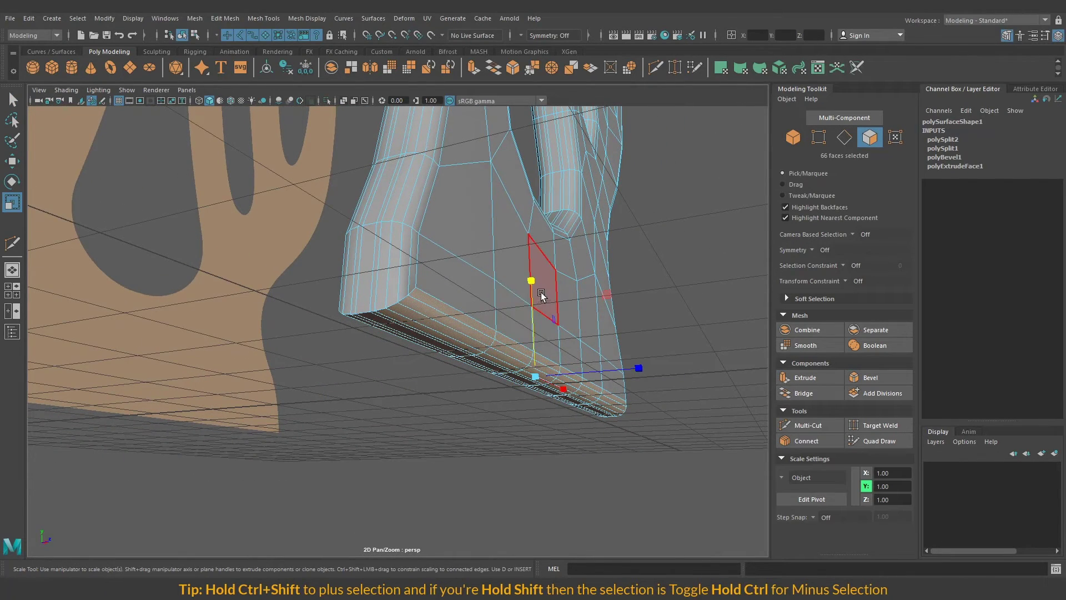
pyautogui.moveTo(534, 279); pyautogui.dragTo(516, 403)
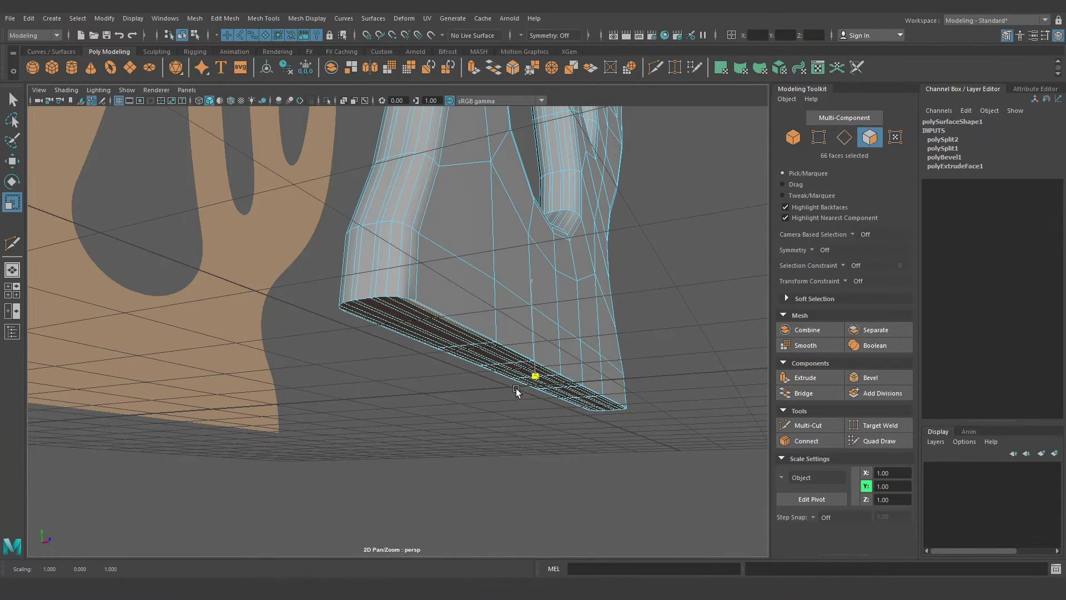
pyautogui.moveTo(515, 410)
pyautogui.keyDown('alt'); pyautogui.mouseDown()
pyautogui.moveTo(469, 404)
pyautogui.moveTo(474, 388)
pyautogui.mouseUp(); pyautogui.keyUp('alt')
pyautogui.press('w')
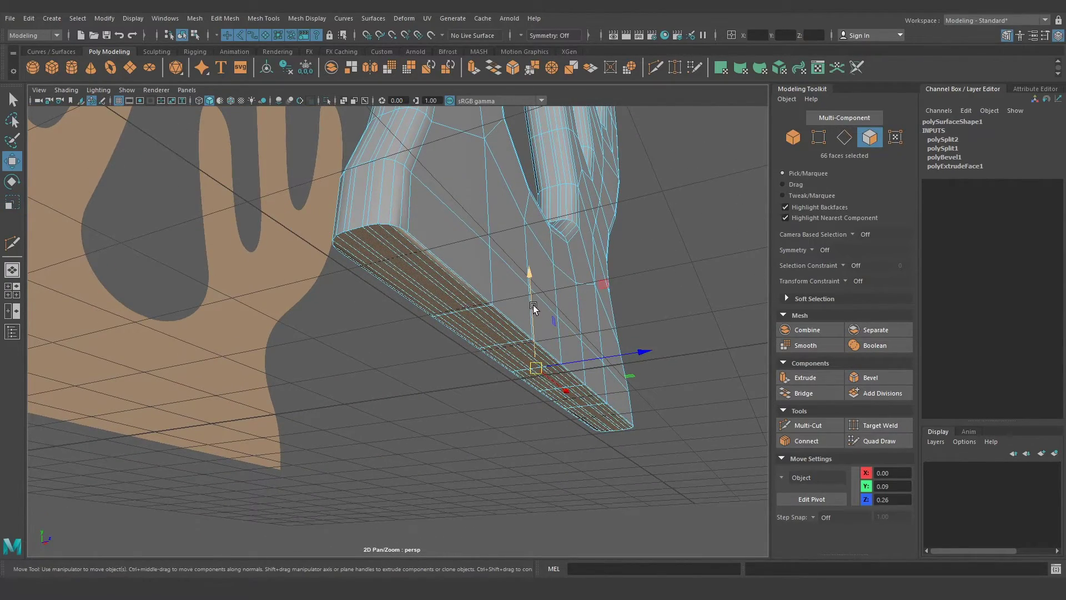
pyautogui.keyDown('alt'); pyautogui.moveTo(500, 352); pyautogui.dragTo(504, 368); pyautogui.keyUp('alt')
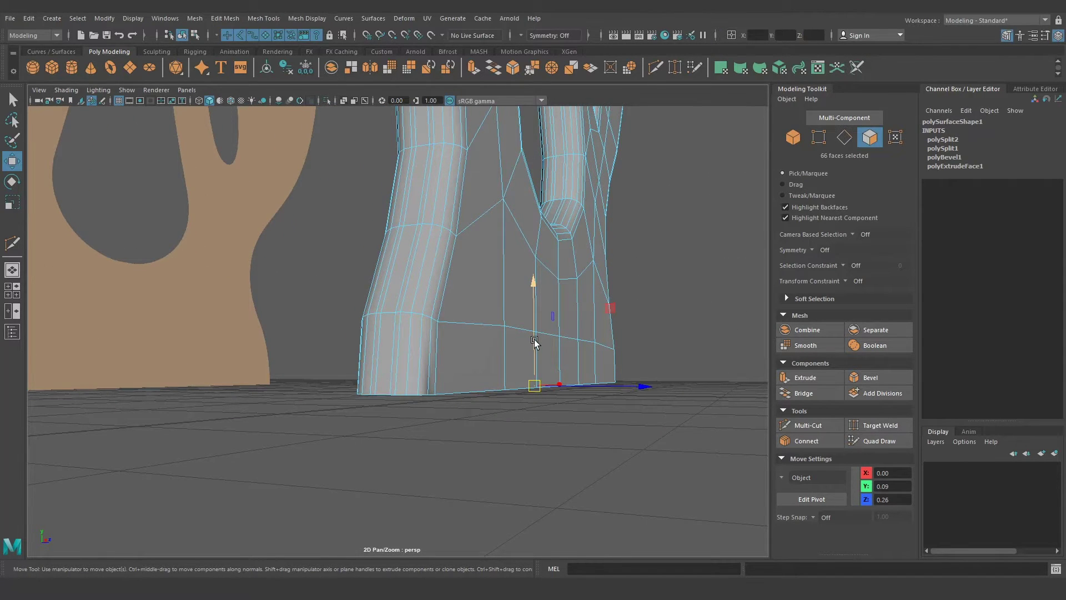
pyautogui.moveTo(534, 339)
pyautogui.keyDown('alt'); pyautogui.mouseDown()
pyautogui.moveTo(512, 340)
pyautogui.moveTo(535, 328)
pyautogui.moveTo(477, 378)
pyautogui.moveTo(411, 333)
pyautogui.moveTo(417, 278)
pyautogui.moveTo(443, 291)
pyautogui.mouseUp(); pyautogui.keyUp('alt')
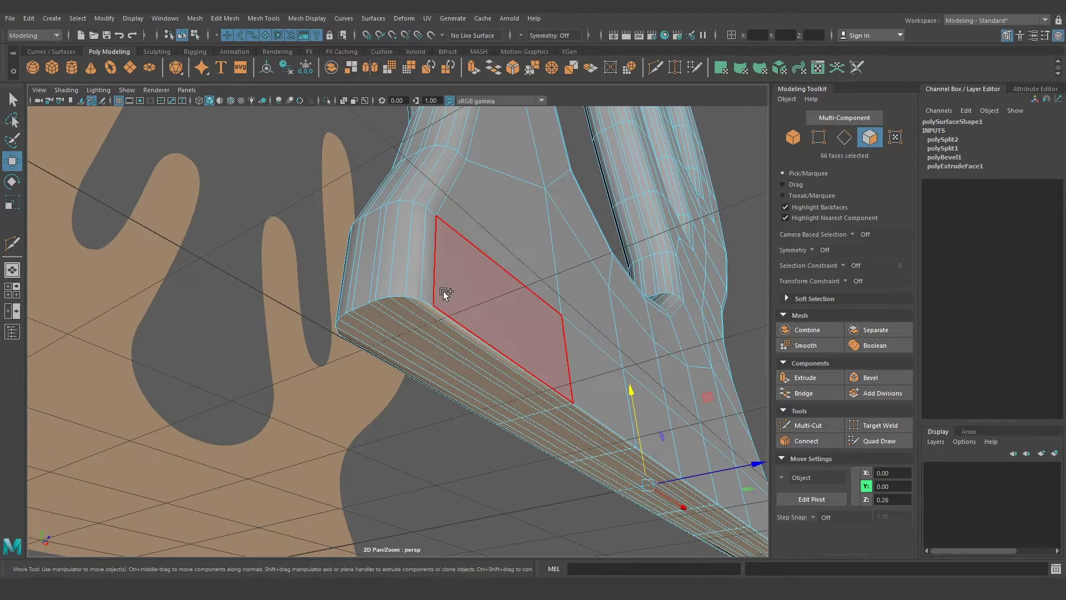
# Insert an edge loop along the base close to its bottom edge, then return to Object Mode
pyautogui.keyDown('shift'); pyautogui.moveTo(442, 291); pyautogui.dragTo(423, 293, button='right'); pyautogui.keyUp('shift')
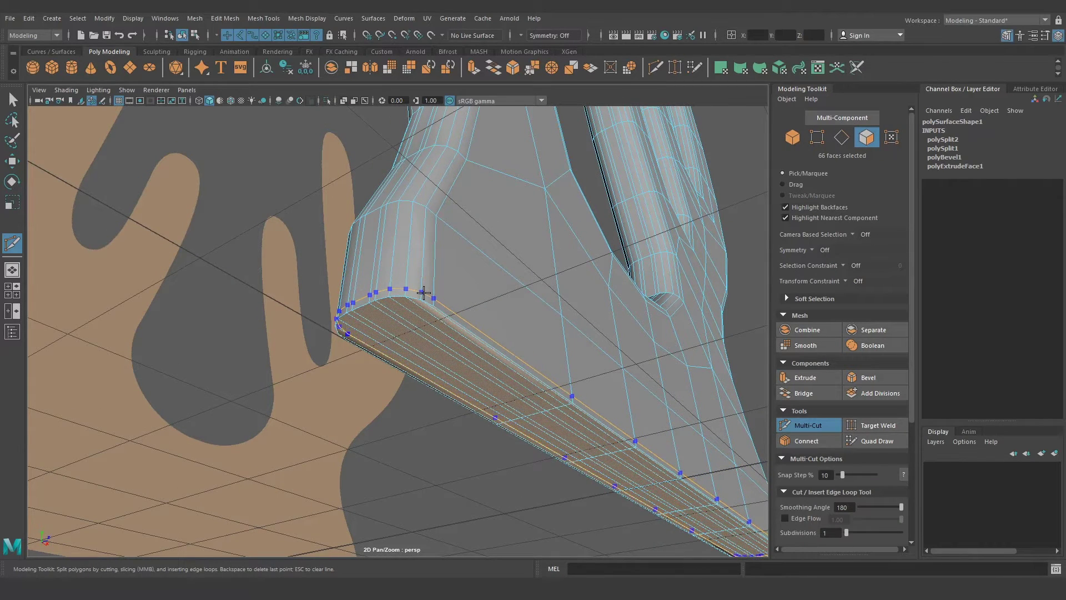
pyautogui.click(511, 350)
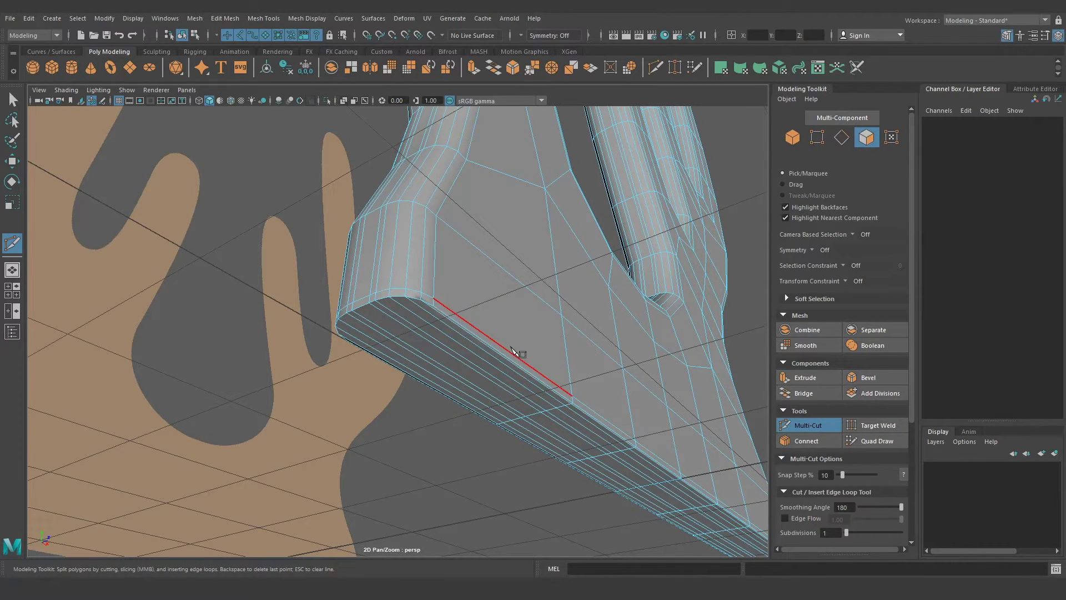
pyautogui.keyDown('alt'); pyautogui.moveTo(524, 354); pyautogui.dragTo(510, 319, button='middle'); pyautogui.keyUp('alt')
pyautogui.press('q')
pyautogui.moveTo(494, 266); pyautogui.dragTo(544, 228, button='right')
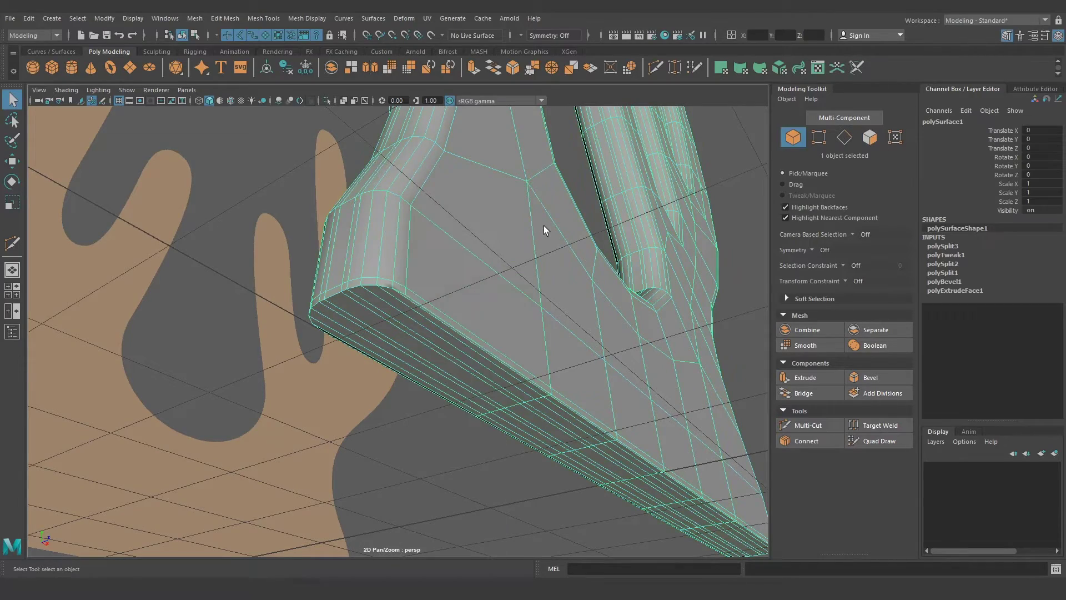
# Check the base corner in smooth preview, then go back to the faceted view
pyautogui.press('3')
pyautogui.click(455, 449)
pyautogui.moveTo(455, 448)
pyautogui.keyDown('alt'); pyautogui.mouseDown()
pyautogui.moveTo(421, 358)
pyautogui.moveTo(523, 364)
pyautogui.moveTo(483, 360)
pyautogui.mouseUp(); pyautogui.keyUp('alt')
pyautogui.keyDown('alt'); pyautogui.moveTo(483, 360); pyautogui.dragTo(441, 328, button='right'); pyautogui.keyUp('alt')
pyautogui.click(395, 257)
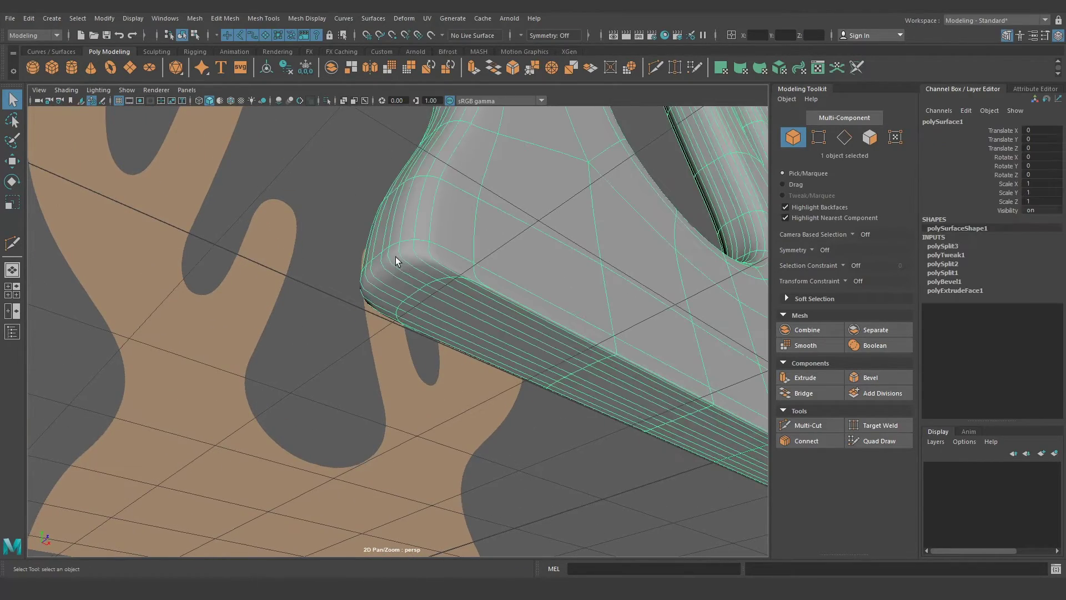
pyautogui.press('1')
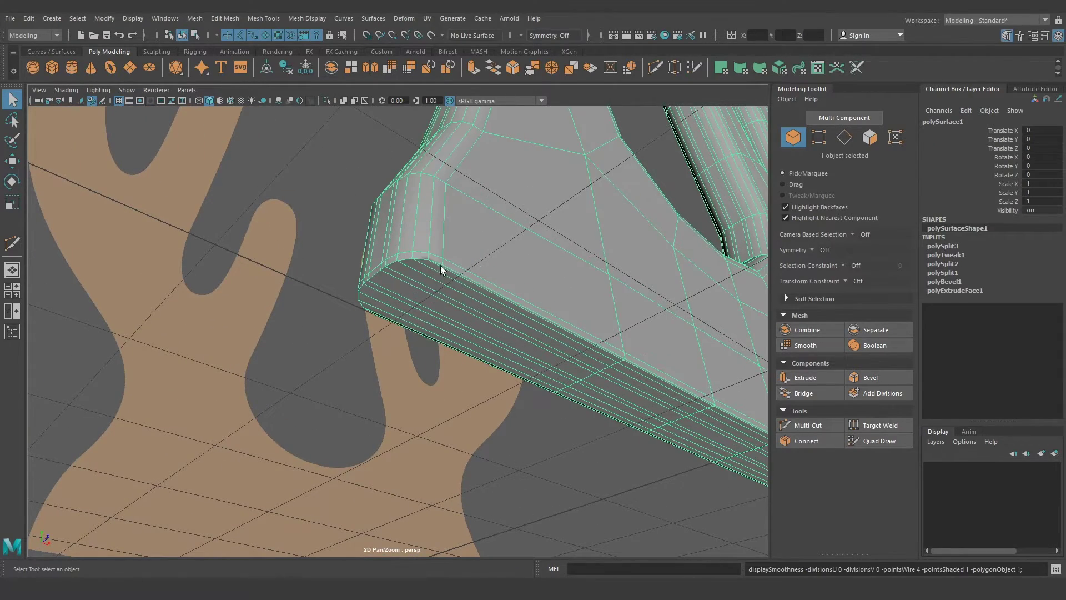
pyautogui.moveTo(441, 266)
pyautogui.keyDown('alt'); pyautogui.mouseDown(button='middle')
pyautogui.moveTo(566, 265)
pyautogui.moveTo(533, 304)
pyautogui.moveTo(478, 255)
pyautogui.mouseUp(button='middle'); pyautogui.keyUp('alt')
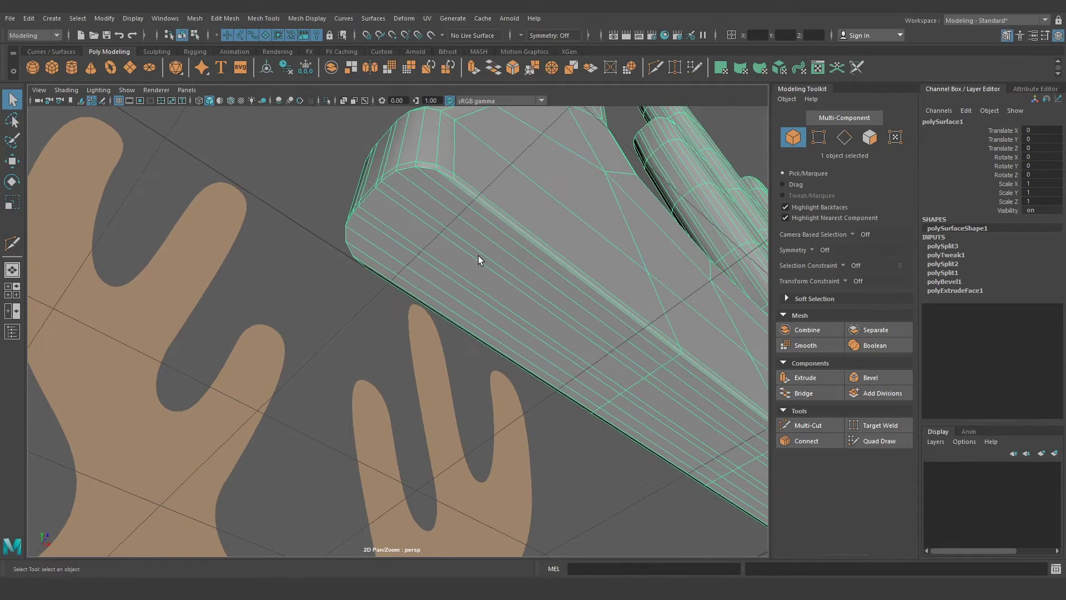
pyautogui.keyDown('alt'); pyautogui.moveTo(422, 222); pyautogui.dragTo(471, 255, button='middle'); pyautogui.keyUp('alt')
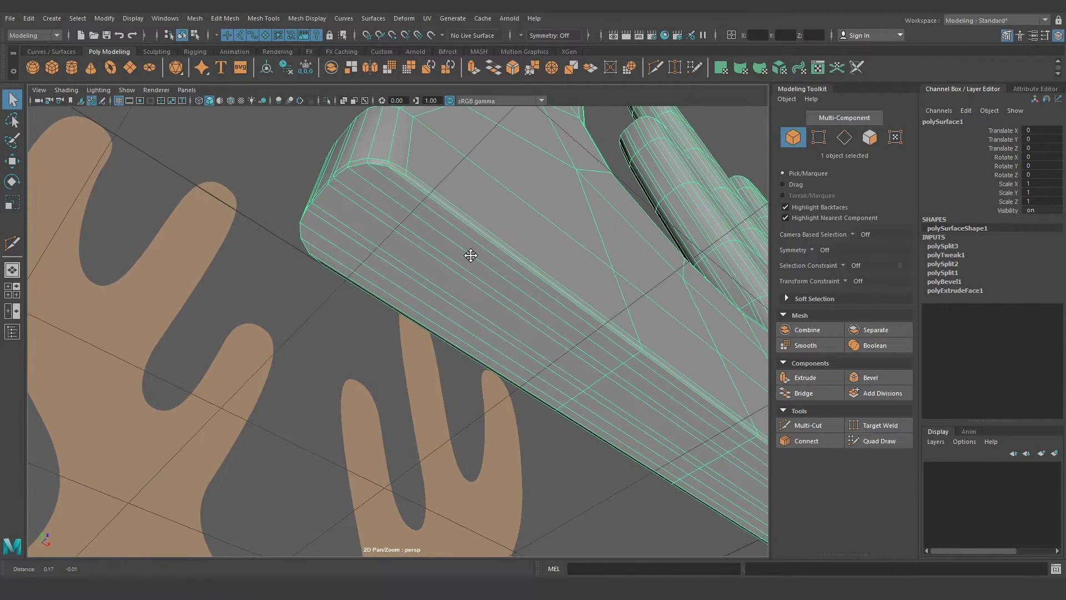
pyautogui.moveTo(435, 240); pyautogui.dragTo(437, 266, button='right')
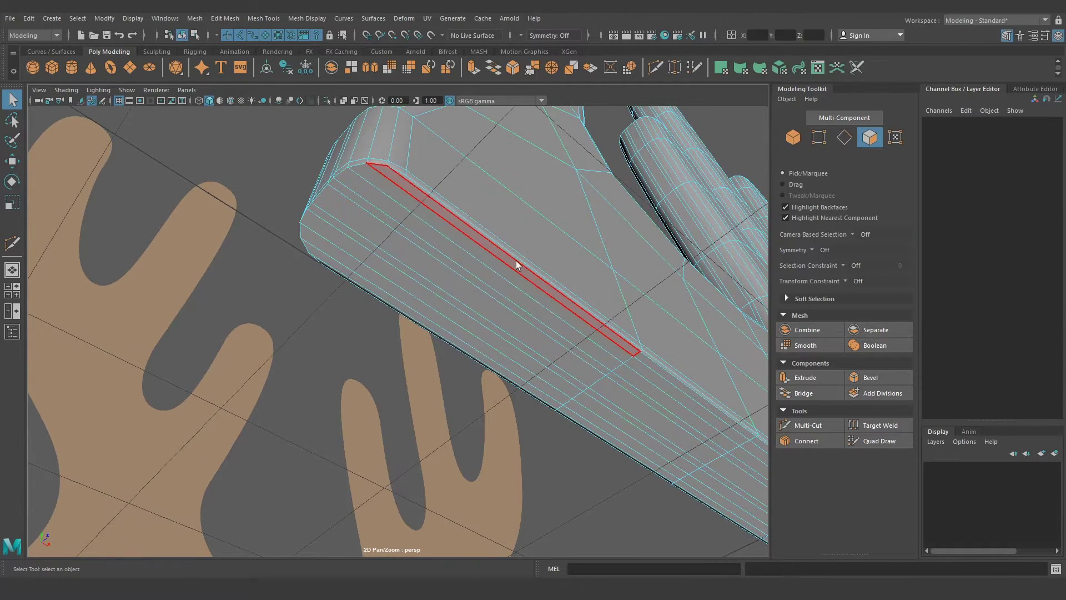
# Begin selecting the base underside, picking its first face loops
pyautogui.click(630, 344)
pyautogui.keyDown('alt'); pyautogui.moveTo(630, 345); pyautogui.dragTo(619, 353, button='middle'); pyautogui.keyUp('alt')
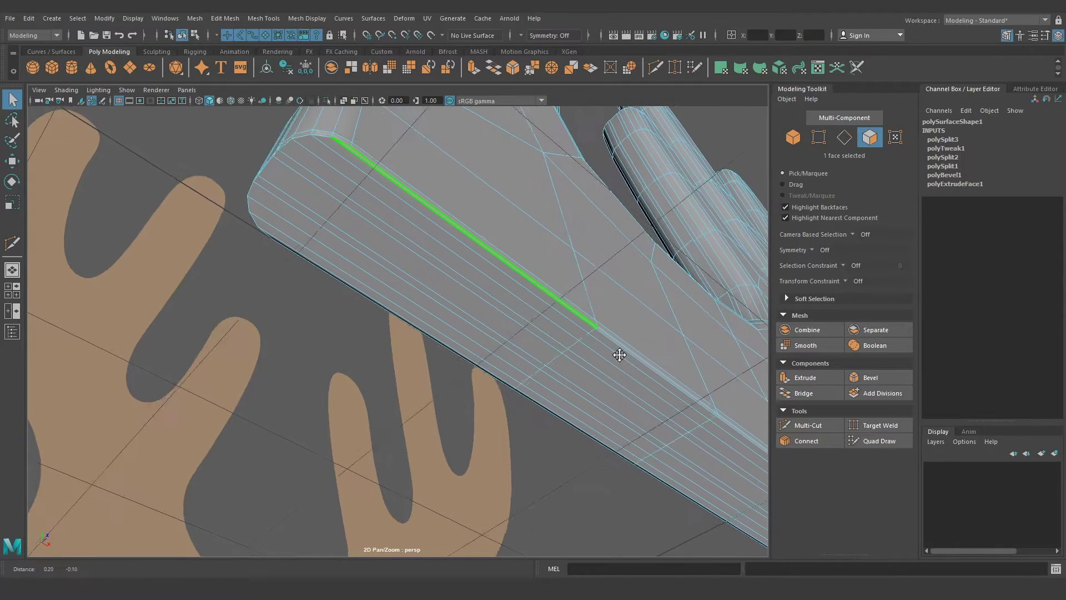
pyautogui.keyDown('shift'); pyautogui.doubleClick(500, 381); pyautogui.keyUp('shift')
pyautogui.keyDown('alt'); pyautogui.moveTo(552, 386); pyautogui.dragTo(502, 283, button='middle'); pyautogui.keyUp('alt')
pyautogui.keyDown('shift'); pyautogui.click(504, 282); pyautogui.keyUp('shift')
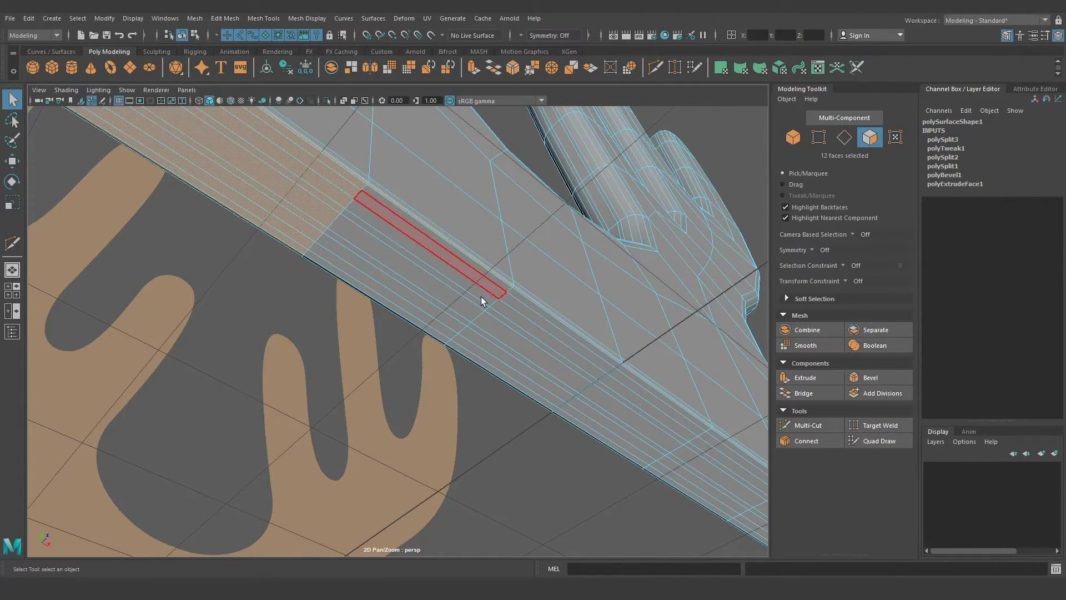
pyautogui.moveTo(481, 296)
pyautogui.keyDown('alt'); pyautogui.mouseDown()
pyautogui.moveTo(522, 297)
pyautogui.moveTo(571, 364)
pyautogui.moveTo(478, 316)
pyautogui.moveTo(456, 322)
pyautogui.moveTo(479, 338)
pyautogui.mouseUp(); pyautogui.keyUp('alt')
pyautogui.keyDown('shift'); pyautogui.doubleClick(522, 311); pyautogui.keyUp('shift')
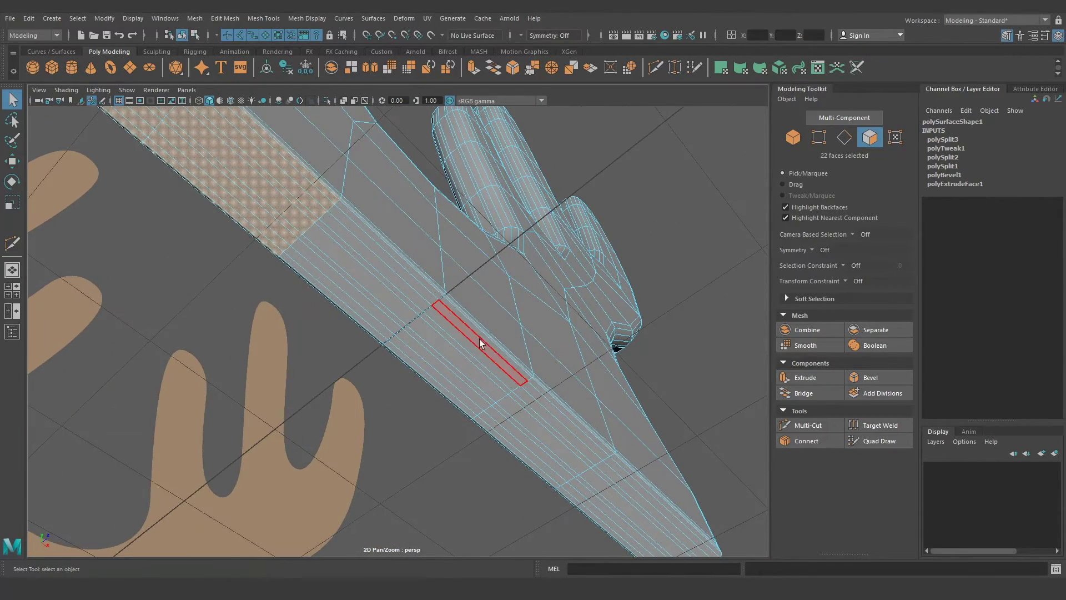
# Add the remaining underside face loops until all 66 base faces are selected
pyautogui.keyDown('shift'); pyautogui.click(498, 343); pyautogui.keyUp('shift')
pyautogui.keyDown('shift'); pyautogui.doubleClick(438, 391); pyautogui.keyUp('shift')
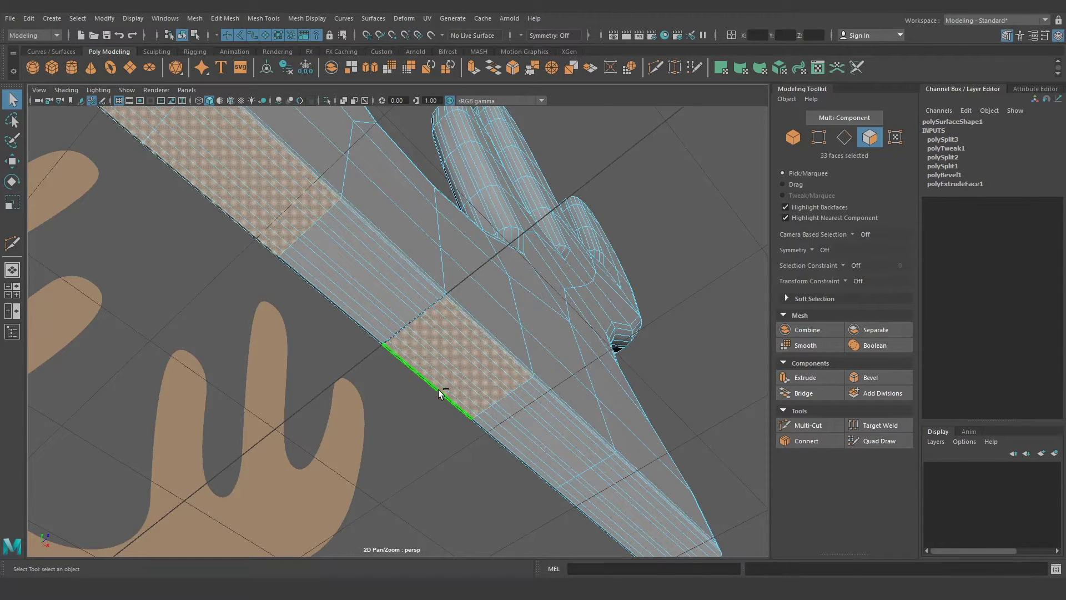
pyautogui.keyDown('shift'); pyautogui.click(432, 284); pyautogui.keyUp('shift')
pyautogui.keyDown('shift'); pyautogui.doubleClick(369, 333); pyautogui.keyUp('shift')
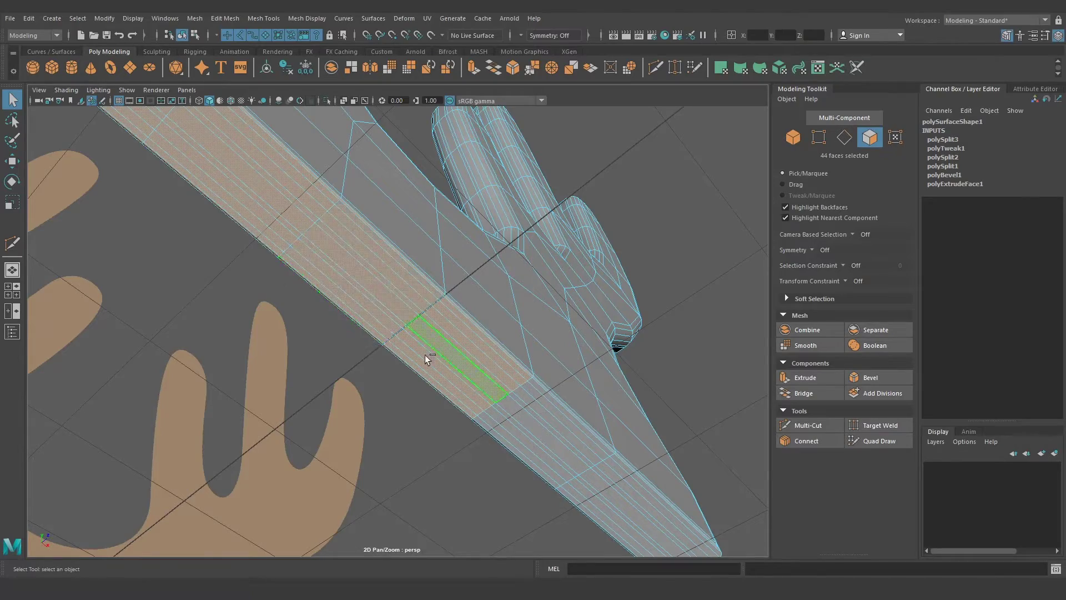
pyautogui.moveTo(369, 333)
pyautogui.keyDown('alt'); pyautogui.mouseDown()
pyautogui.moveTo(441, 317)
pyautogui.moveTo(407, 278)
pyautogui.mouseUp(); pyautogui.keyUp('alt')
pyautogui.keyDown('alt'); pyautogui.moveTo(408, 278); pyautogui.dragTo(364, 326, button='middle'); pyautogui.keyUp('alt')
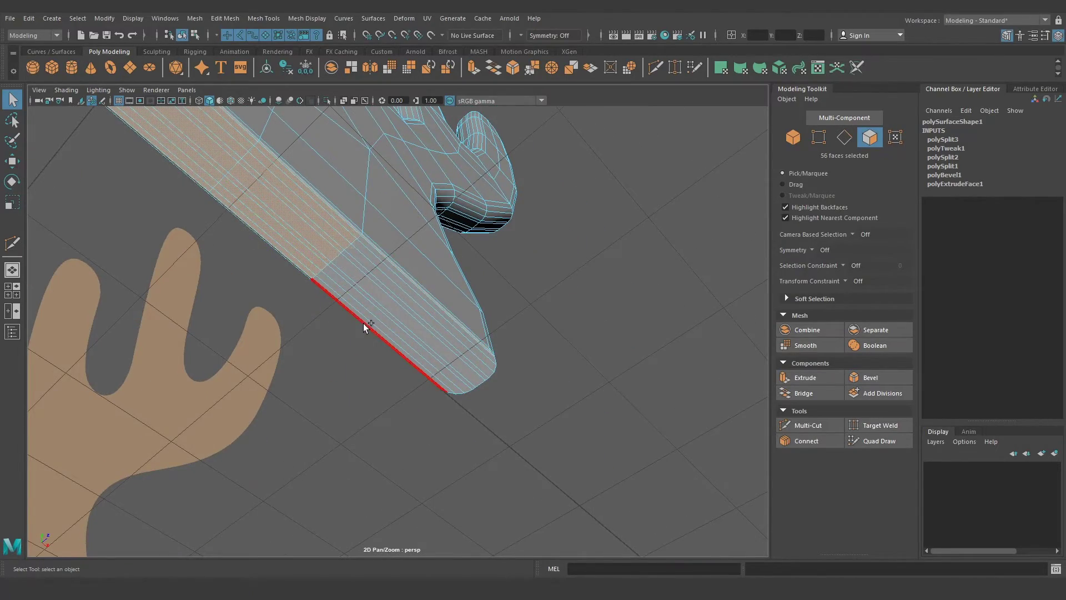
pyautogui.keyDown('shift'); pyautogui.doubleClick(364, 326); pyautogui.keyUp('shift')
pyautogui.moveTo(501, 364)
pyautogui.keyDown('alt'); pyautogui.mouseDown()
pyautogui.moveTo(352, 376)
pyautogui.moveTo(535, 344)
pyautogui.moveTo(500, 363)
pyautogui.mouseUp(); pyautogui.keyUp('alt')
pyautogui.scroll(3, 447, 304)
pyautogui.scroll(3, 482, 328)
pyautogui.moveTo(482, 328)
pyautogui.keyDown('alt'); pyautogui.mouseDown()
pyautogui.moveTo(473, 316)
pyautogui.moveTo(546, 371)
pyautogui.mouseUp(); pyautogui.keyUp('alt')
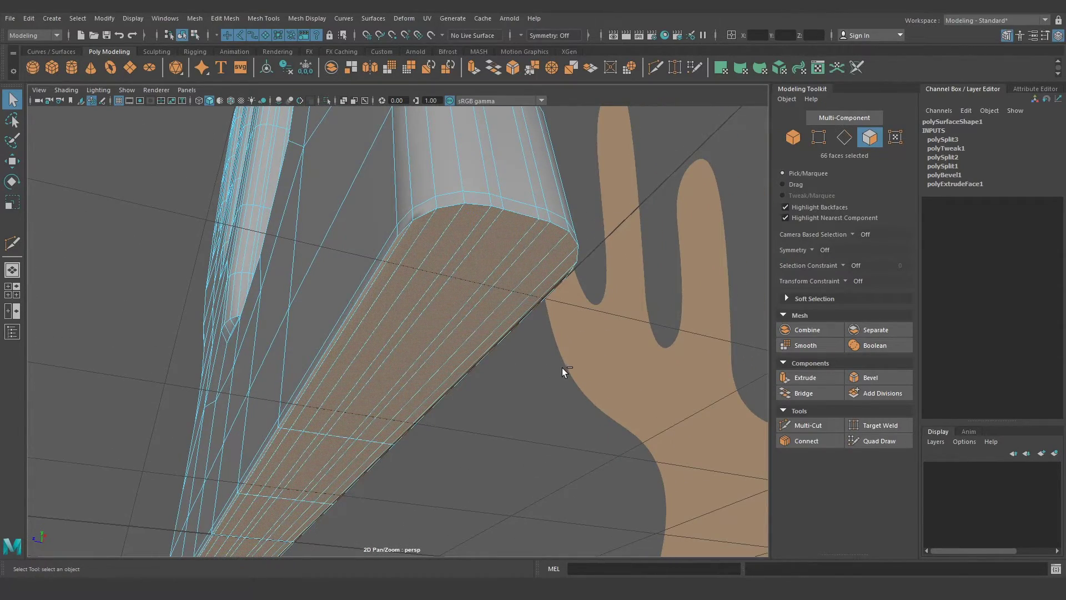
# Extrude the 66 antler base faces with a 0.021 inset offset and zero thickness
pyautogui.hotkey('ctrl', 'e')
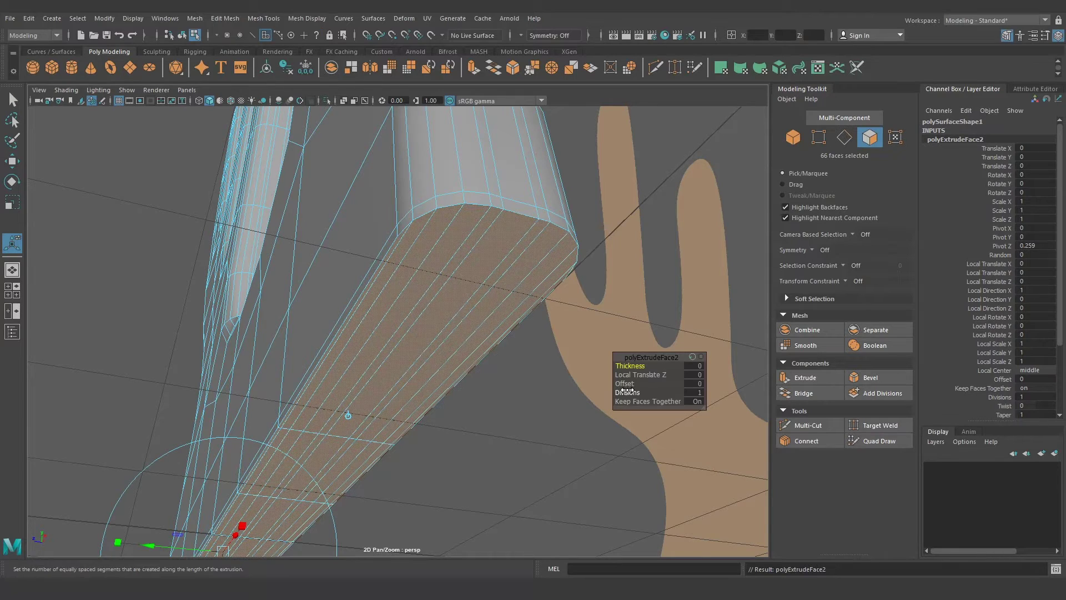
pyautogui.moveTo(627, 383); pyautogui.dragTo(642, 384)
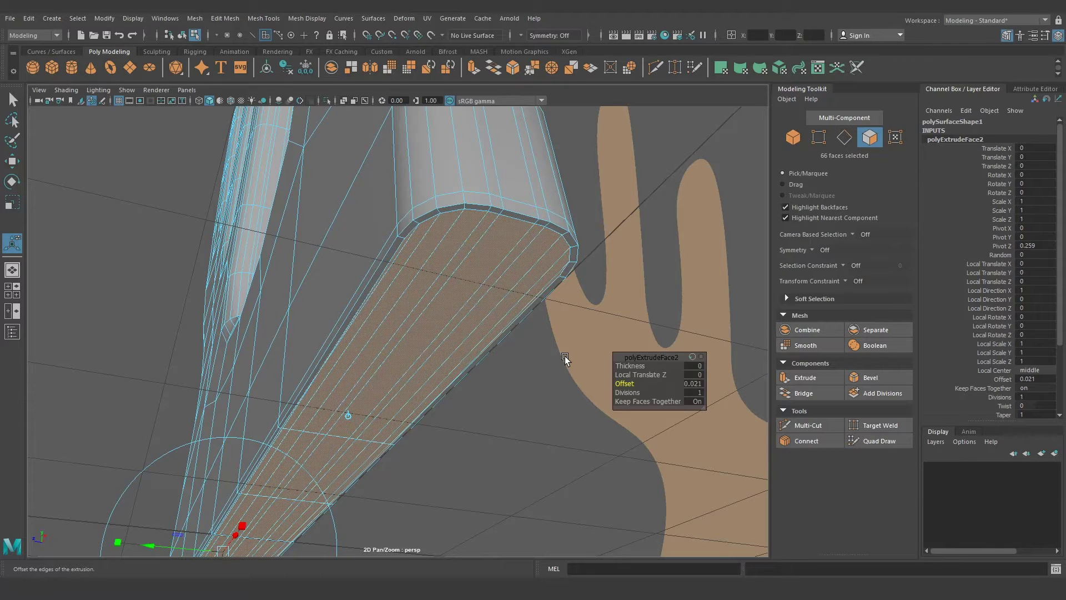
# Finish the antler extrusion, return to Object Mode and orbit out to see the whole antler
pyautogui.press('q')
pyautogui.moveTo(486, 269); pyautogui.dragTo(574, 218, button='right')
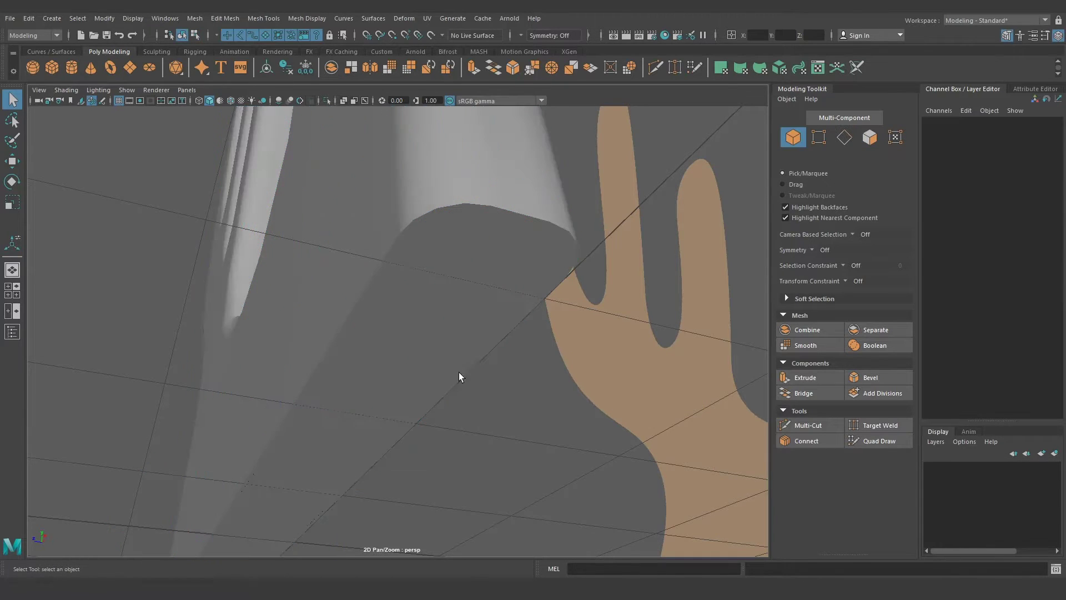
pyautogui.click(488, 359)
pyautogui.moveTo(487, 360)
pyautogui.keyDown('alt'); pyautogui.mouseDown()
pyautogui.moveTo(432, 362)
pyautogui.moveTo(501, 359)
pyautogui.moveTo(412, 409)
pyautogui.moveTo(567, 409)
pyautogui.moveTo(614, 394)
pyautogui.moveTo(511, 388)
pyautogui.moveTo(552, 431)
pyautogui.moveTo(516, 296)
pyautogui.moveTo(518, 394)
pyautogui.moveTo(450, 421)
pyautogui.moveTo(465, 439)
pyautogui.moveTo(507, 442)
pyautogui.moveTo(481, 439)
pyautogui.mouseUp(); pyautogui.keyUp('alt')
pyautogui.click(200, 398)
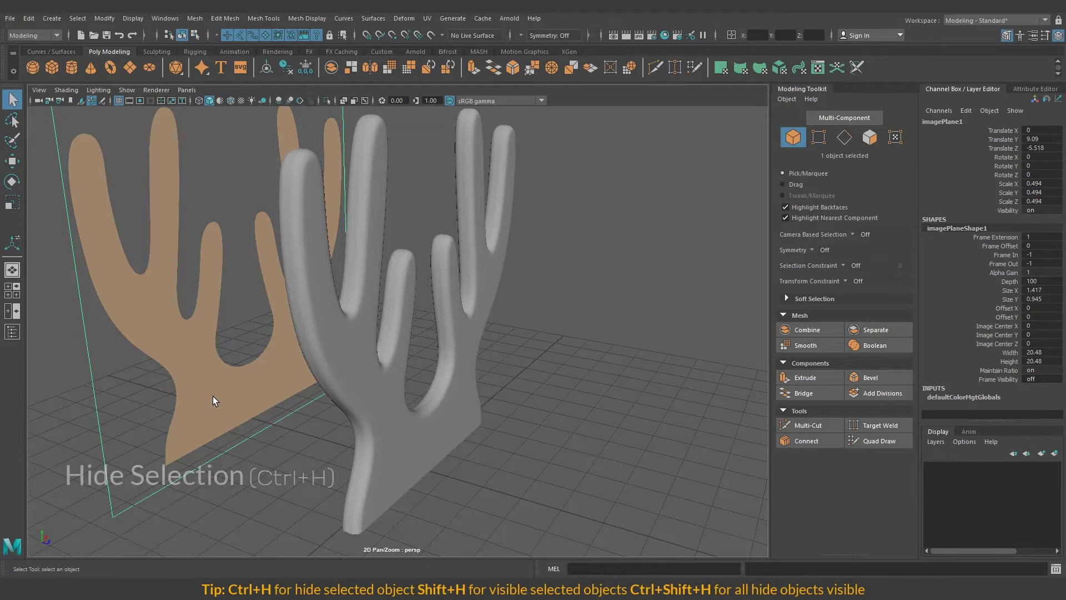
# Hide the reference image plane with Ctrl+H and reframe the view on the thick antler
pyautogui.hotkey('ctrl', 'h')
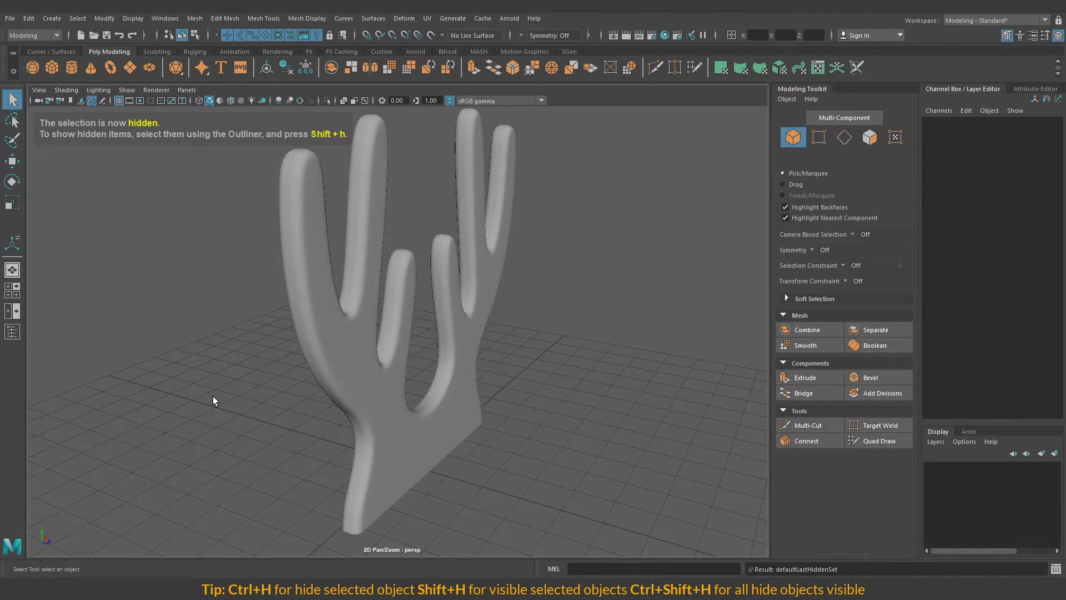
pyautogui.keyDown('alt'); pyautogui.moveTo(493, 388); pyautogui.dragTo(414, 441); pyautogui.keyUp('alt')
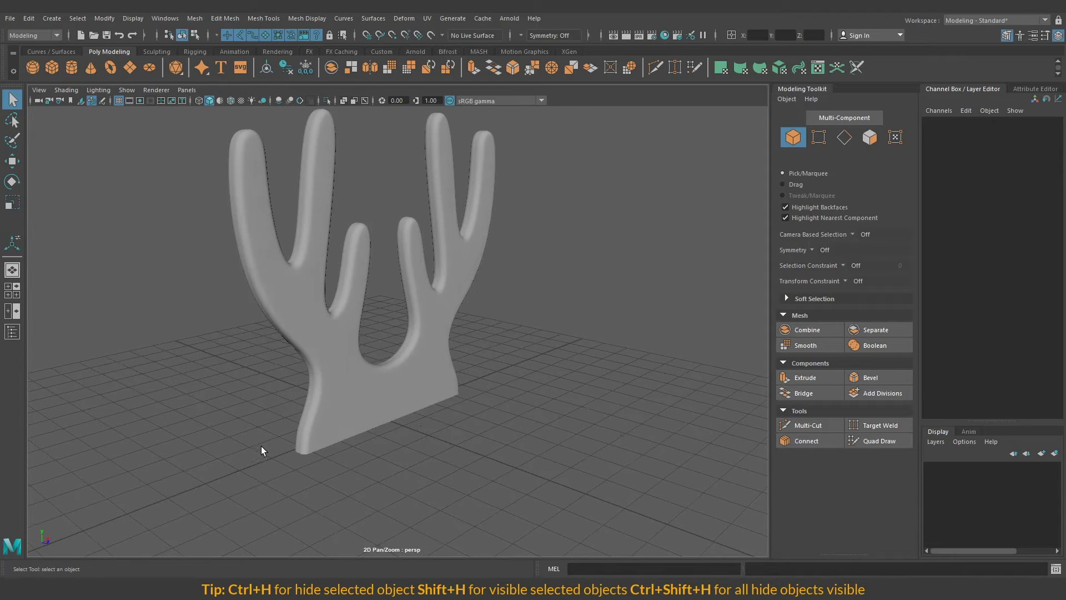
pyautogui.keyDown('alt'); pyautogui.moveTo(380, 447); pyautogui.dragTo(364, 418, button='middle'); pyautogui.keyUp('alt')
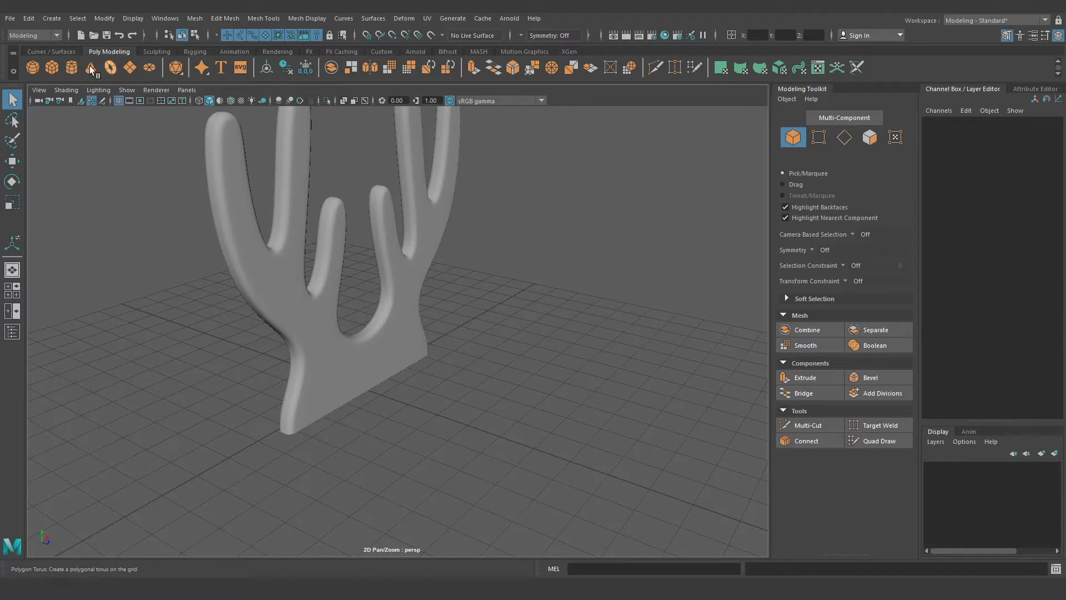
# Create a polygon cylinder with Subdivisions Axis set to 16
pyautogui.click(71, 64)
pyautogui.keyDown('alt'); pyautogui.moveTo(394, 351); pyautogui.dragTo(366, 314); pyautogui.keyUp('alt')
pyautogui.click(970, 248)
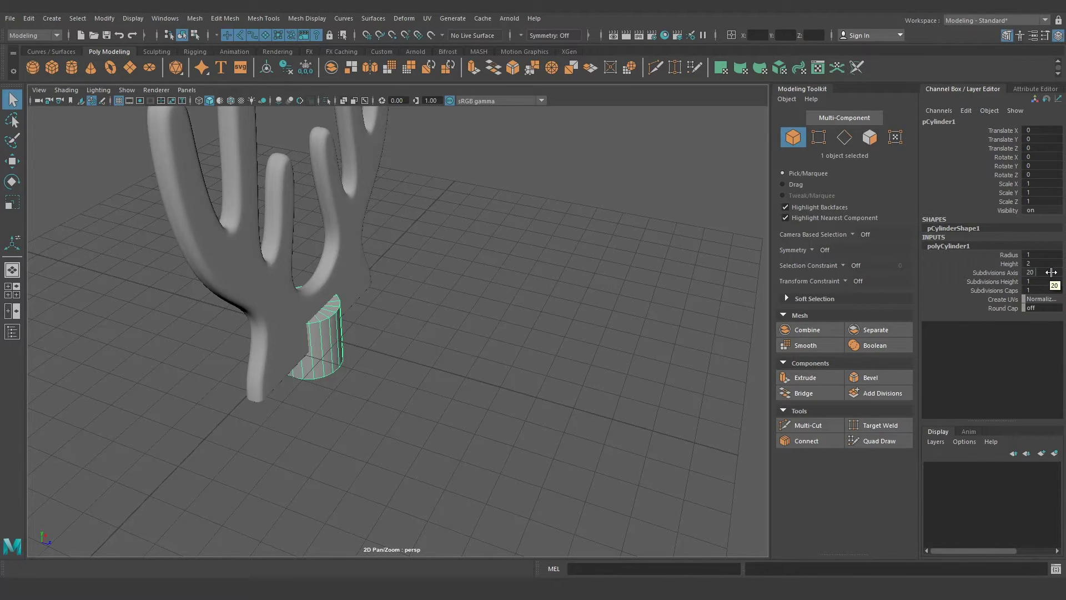
pyautogui.moveTo(1048, 271); pyautogui.dragTo(1044, 290)
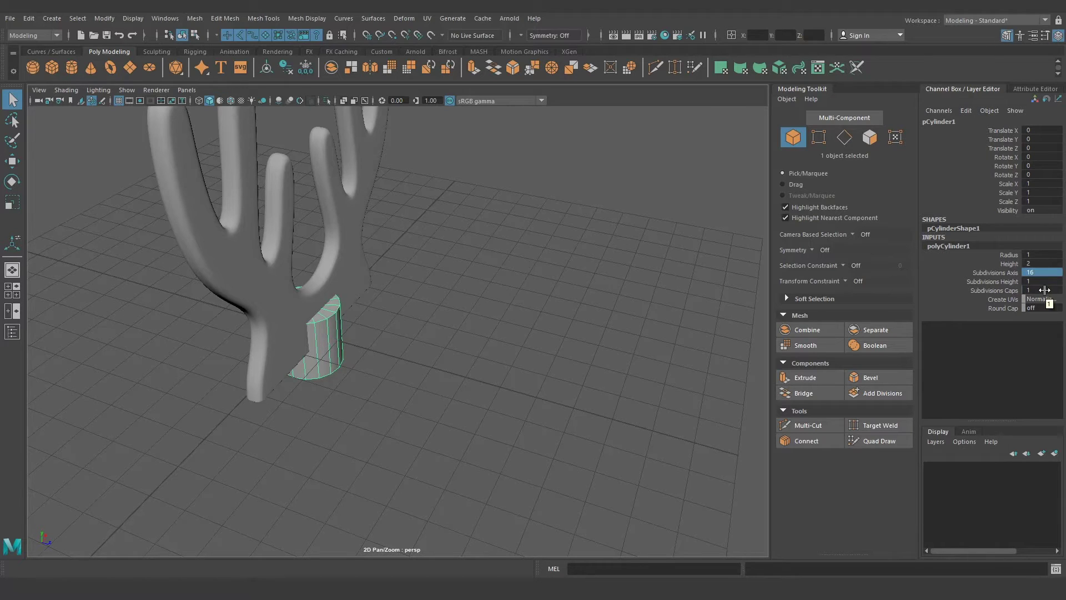
pyautogui.click(1044, 290)
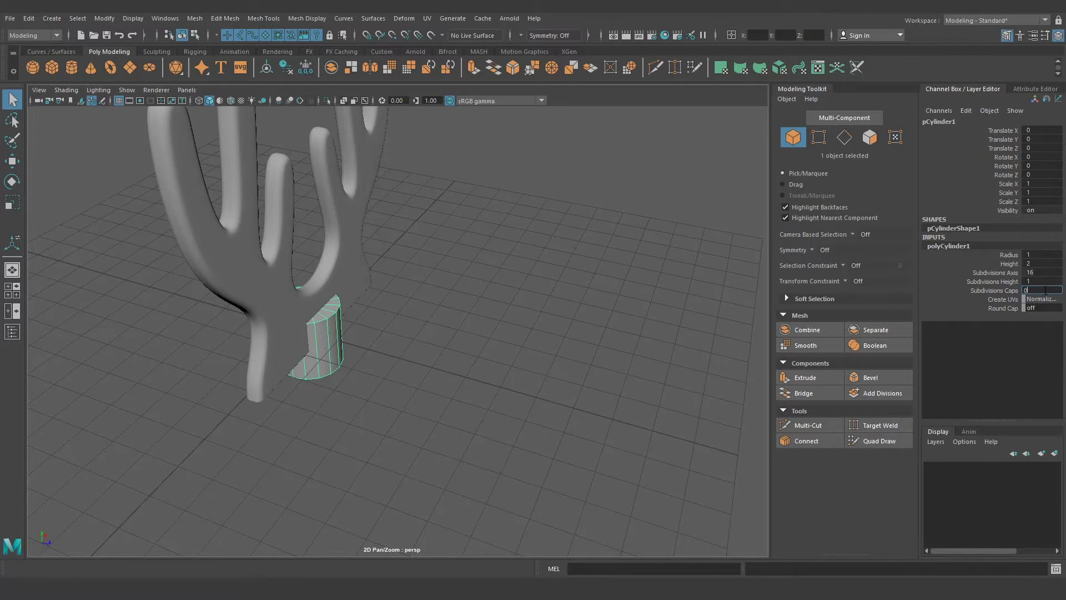
pyautogui.click(331, 332)
# Flatten, shift along Z and widen the cylinder into a 3.192 × 0.925 × 3.192 disc
pyautogui.keyDown('alt'); pyautogui.moveTo(425, 365); pyautogui.dragTo(427, 344); pyautogui.keyUp('alt')
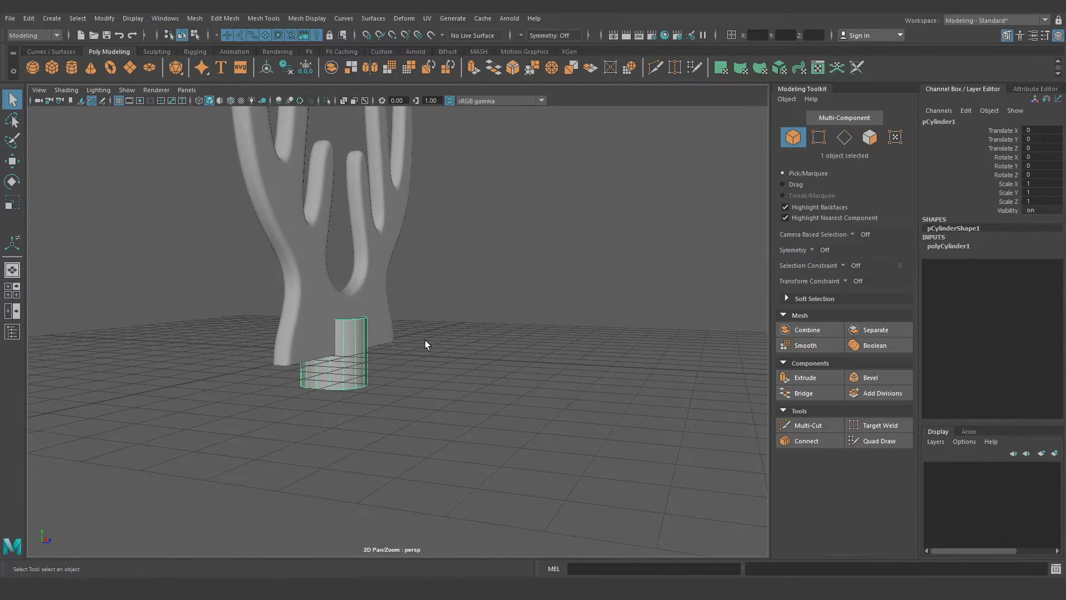
pyautogui.press('r')
pyautogui.moveTo(333, 249)
pyautogui.mouseDown()
pyautogui.moveTo(333, 338)
pyautogui.moveTo(357, 352)
pyautogui.moveTo(324, 272)
pyautogui.moveTo(339, 354)
pyautogui.mouseUp()
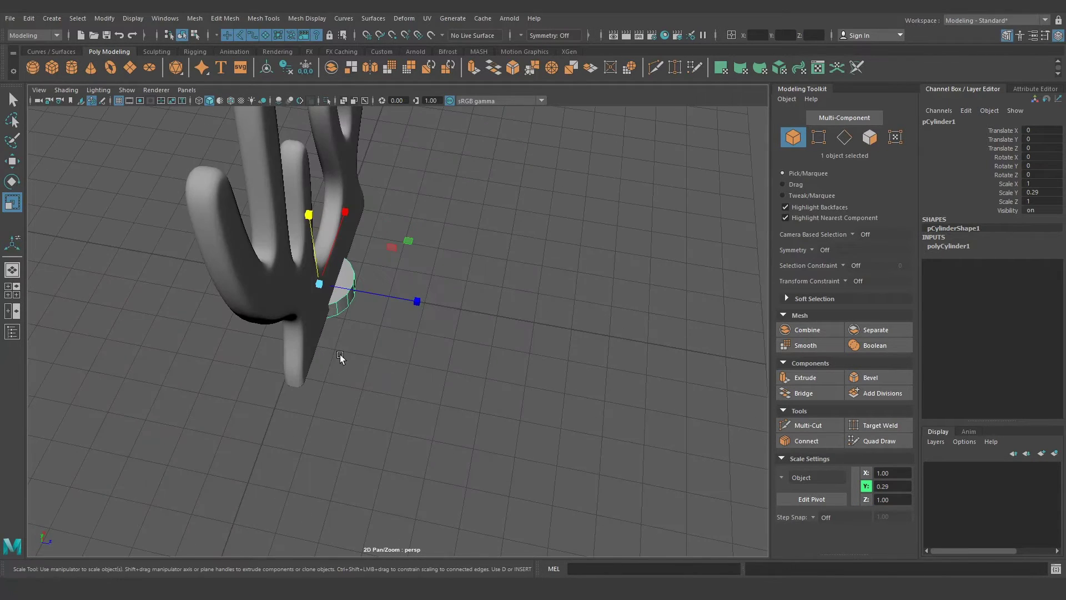
pyautogui.press('w')
pyautogui.moveTo(394, 298)
pyautogui.mouseDown()
pyautogui.moveTo(595, 341)
pyautogui.moveTo(571, 338)
pyautogui.mouseUp()
pyautogui.moveTo(572, 339)
pyautogui.keyDown('alt'); pyautogui.mouseDown()
pyautogui.moveTo(480, 408)
pyautogui.moveTo(378, 414)
pyautogui.mouseUp(); pyautogui.keyUp('alt')
pyautogui.press('r')
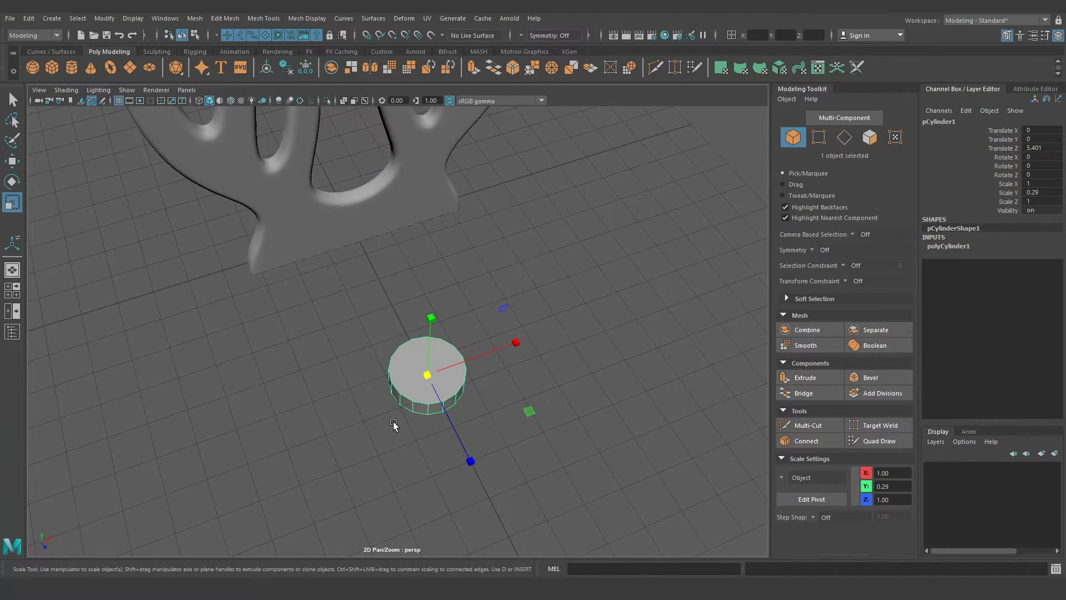
pyautogui.moveTo(393, 422); pyautogui.dragTo(464, 422, button='middle')
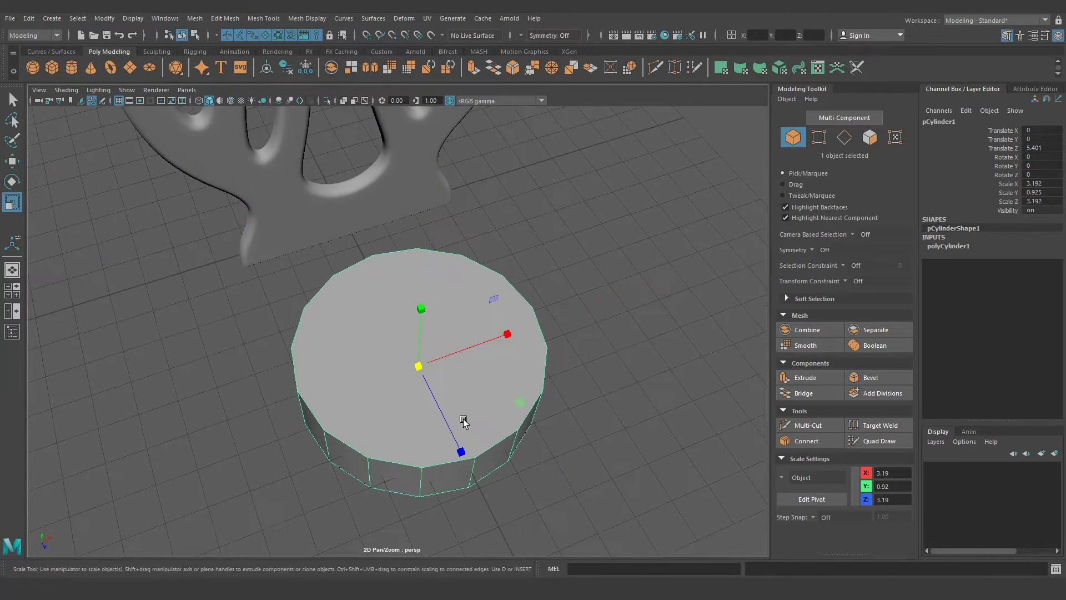
pyautogui.moveTo(464, 422)
pyautogui.keyDown('alt'); pyautogui.mouseDown()
pyautogui.moveTo(505, 409)
pyautogui.moveTo(488, 438)
pyautogui.mouseUp(); pyautogui.keyUp('alt')
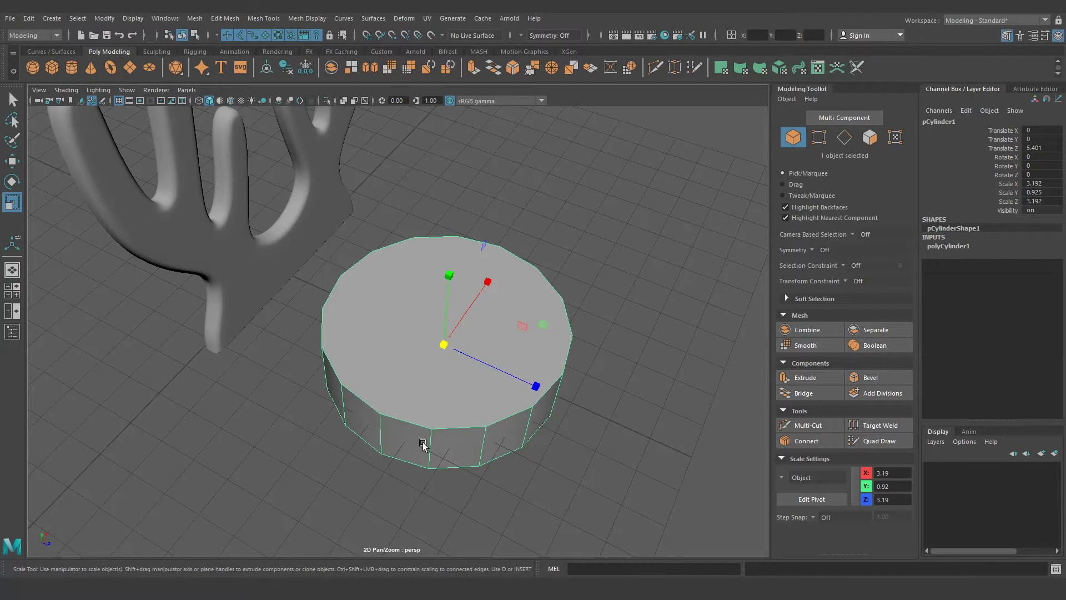
pyautogui.press('space')
pyautogui.press('space')
# Slide the disc along Z toward the antler and frame it in the perspective view
pyautogui.scroll(3, 408, 292)
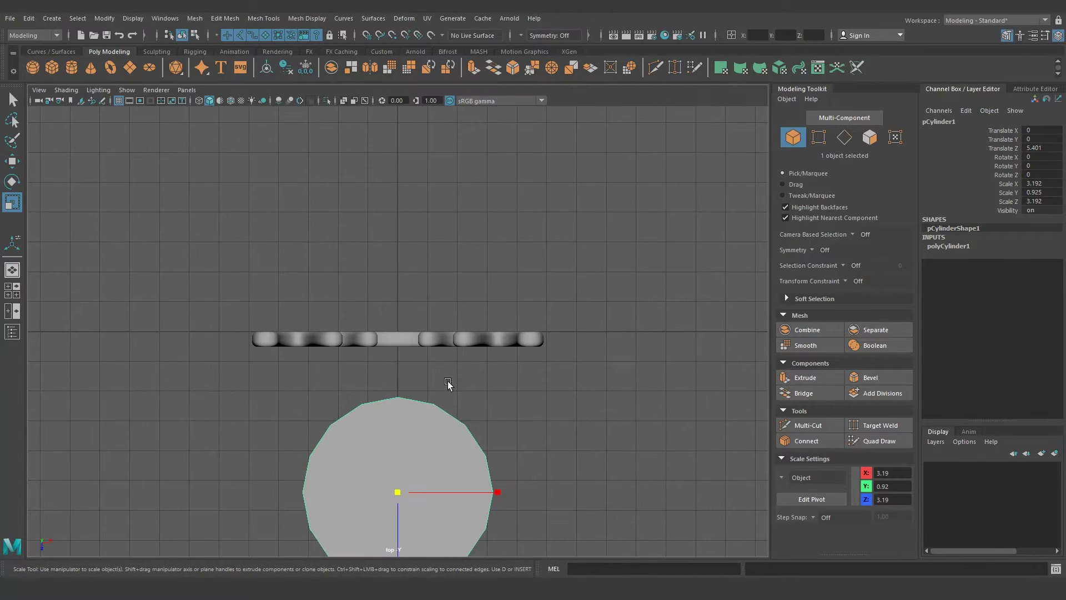
pyautogui.press('w')
pyautogui.moveTo(365, 447); pyautogui.dragTo(367, 300)
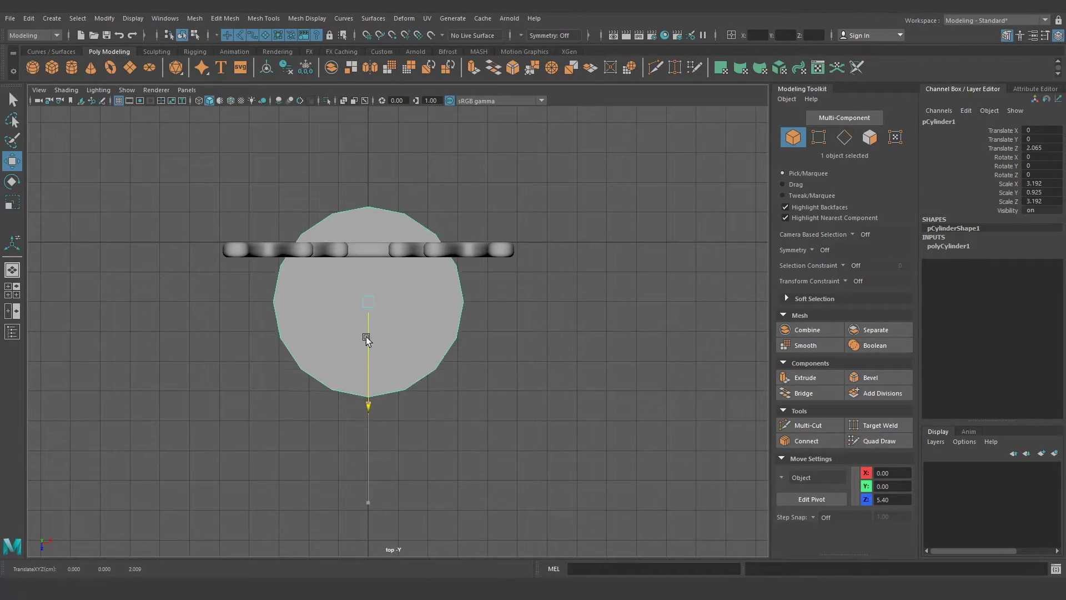
pyautogui.press('space')
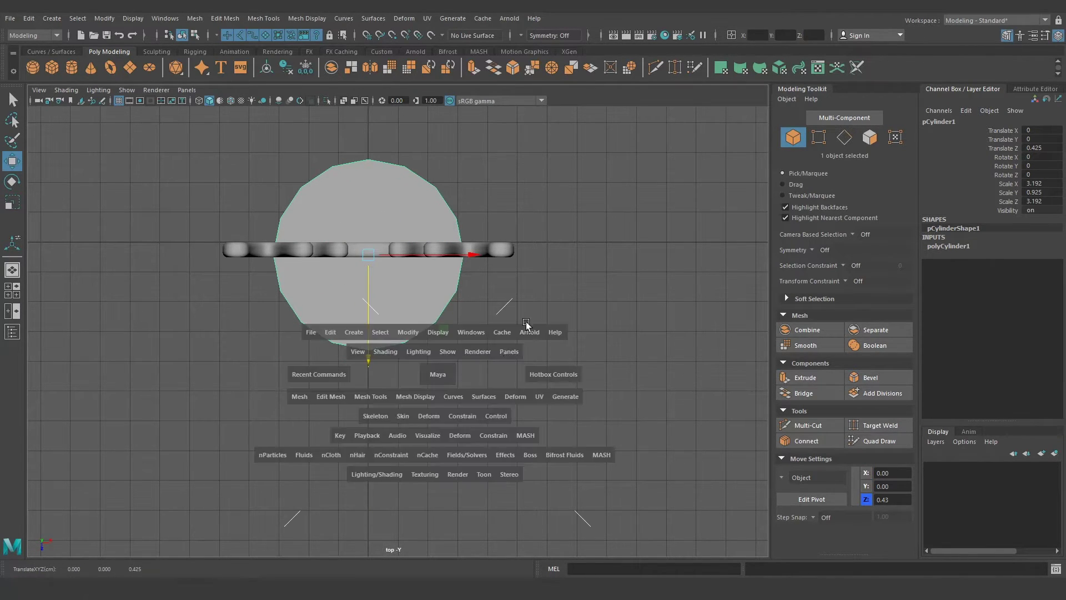
pyautogui.press('space')
pyautogui.keyDown('alt'); pyautogui.moveTo(468, 280); pyautogui.dragTo(174, 377); pyautogui.keyUp('alt')
pyautogui.keyDown('alt'); pyautogui.moveTo(174, 378); pyautogui.dragTo(424, 392, button='right'); pyautogui.keyUp('alt')
pyautogui.keyDown('alt'); pyautogui.moveTo(423, 393); pyautogui.dragTo(367, 390); pyautogui.keyUp('alt')
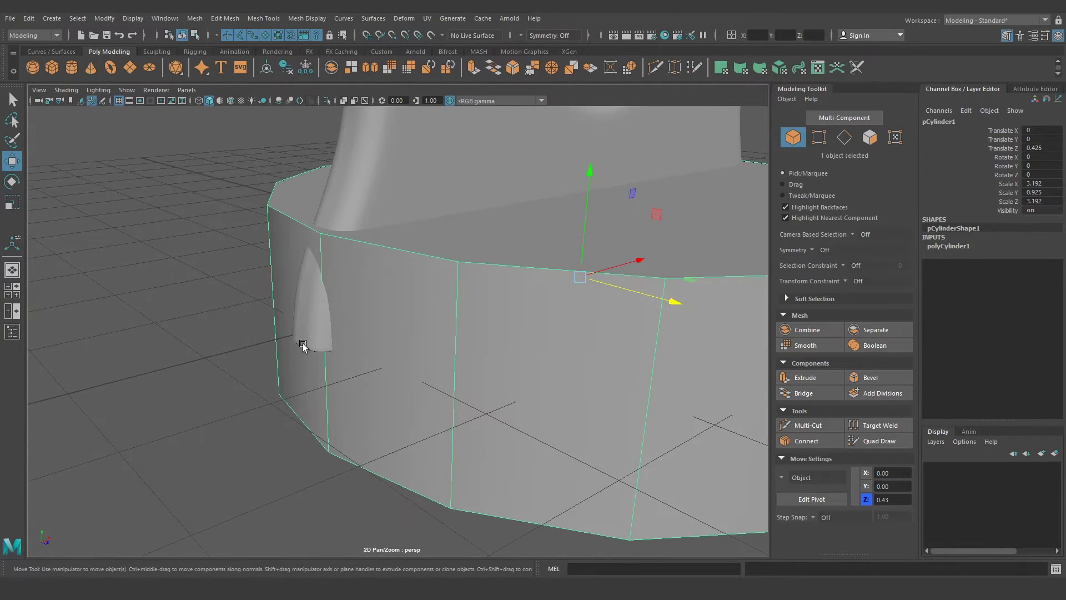
pyautogui.moveTo(302, 345)
pyautogui.keyDown('alt'); pyautogui.mouseDown()
pyautogui.moveTo(335, 376)
pyautogui.moveTo(499, 335)
pyautogui.mouseUp(); pyautogui.keyUp('alt')
# Fine-tune the disc's Translate Z position so it sits nearer the antler
pyautogui.press('r')
pyautogui.moveTo(365, 349)
pyautogui.keyDown('alt'); pyautogui.mouseDown()
pyautogui.moveTo(434, 351)
pyautogui.moveTo(516, 279)
pyautogui.mouseUp(); pyautogui.keyUp('alt')
pyautogui.press('w')
pyautogui.moveTo(552, 243); pyautogui.dragTo(543, 241)
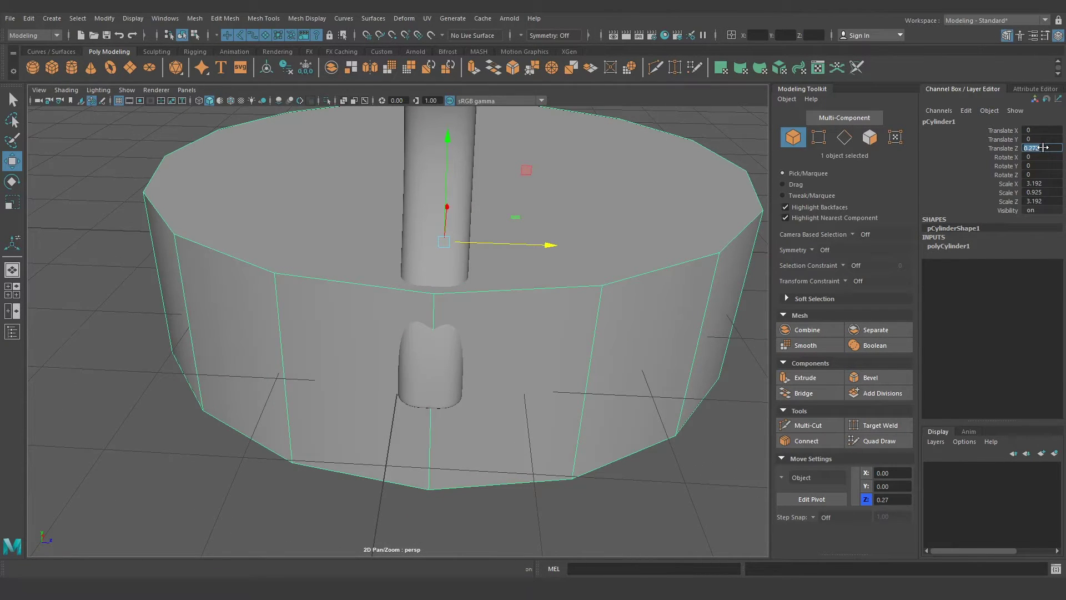
pyautogui.press('Return')
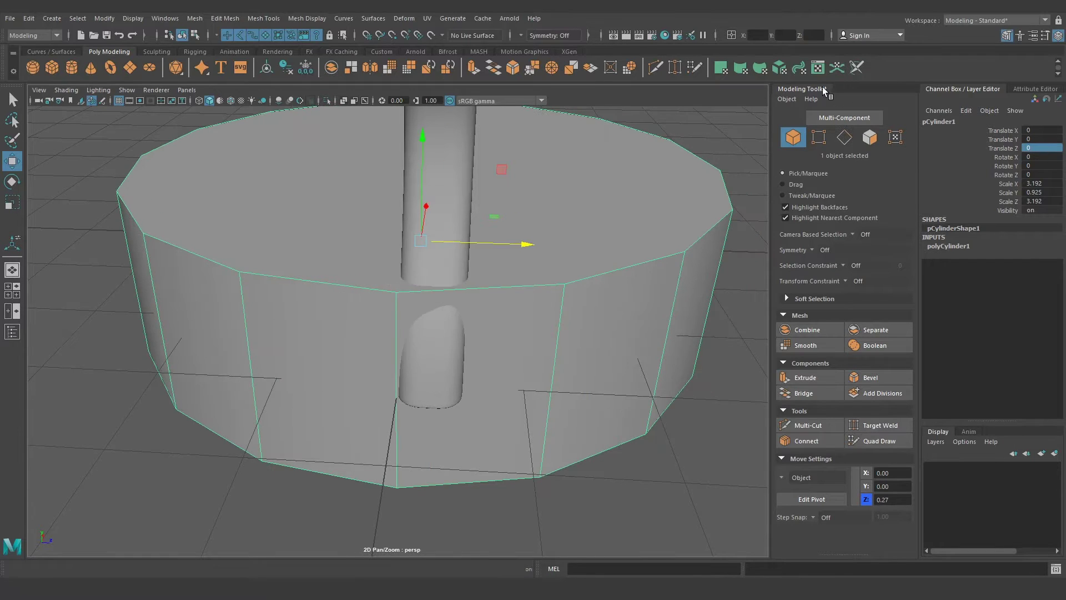
pyautogui.click(812, 90)
pyautogui.scroll(3, 631, 377)
pyautogui.keyDown('alt'); pyautogui.moveTo(543, 362); pyautogui.dragTo(657, 324); pyautogui.keyUp('alt')
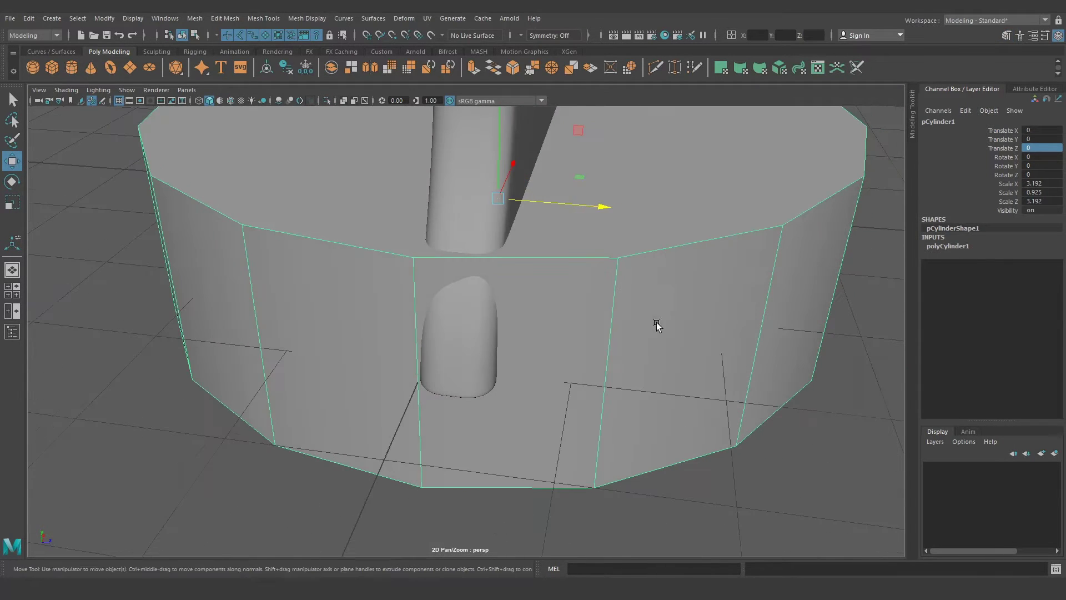
pyautogui.moveTo(687, 291)
pyautogui.keyDown('alt'); pyautogui.mouseDown()
pyautogui.moveTo(572, 248)
pyautogui.moveTo(590, 238)
pyautogui.mouseUp(); pyautogui.keyUp('alt')
# Enlarge the disc to 3.317 × 0.961 × 3.317 and place it at Z 2.348 under the antler foot
pyautogui.press('r')
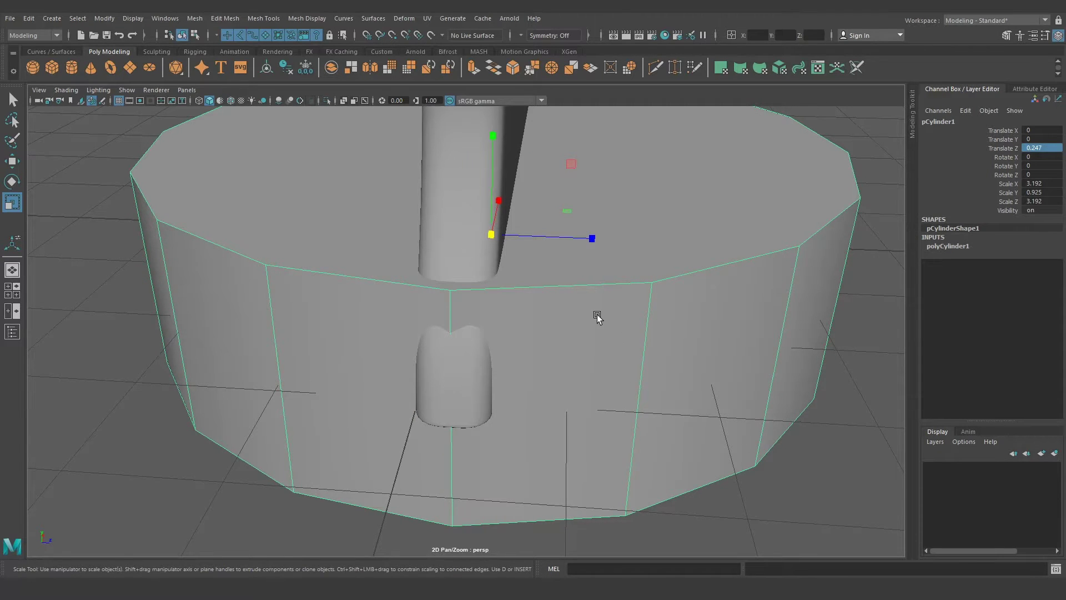
pyautogui.moveTo(597, 316); pyautogui.dragTo(615, 316, button='middle')
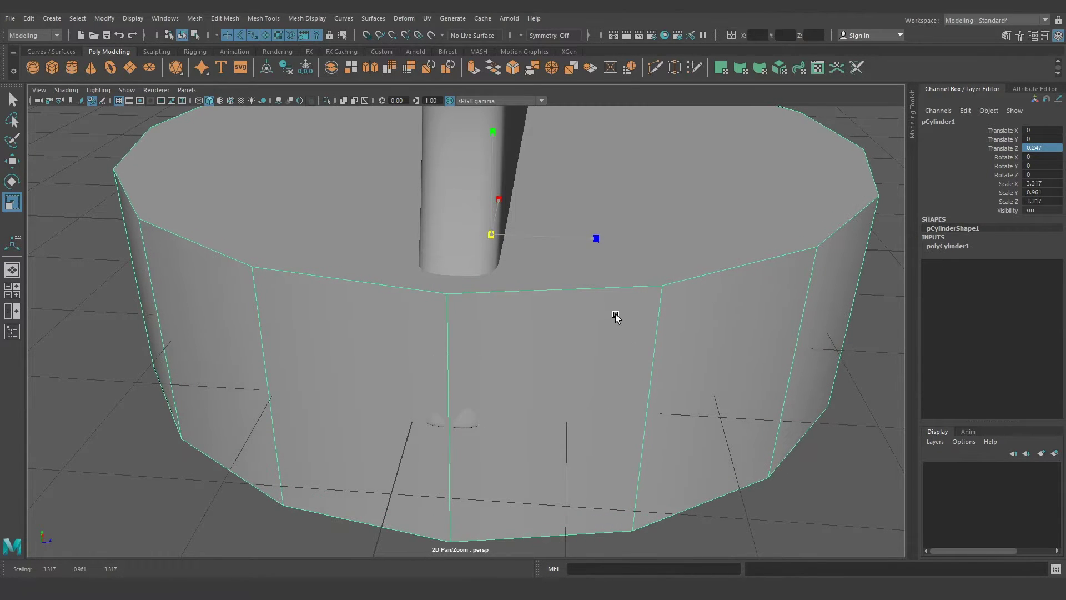
pyautogui.scroll(-5, 628, 357)
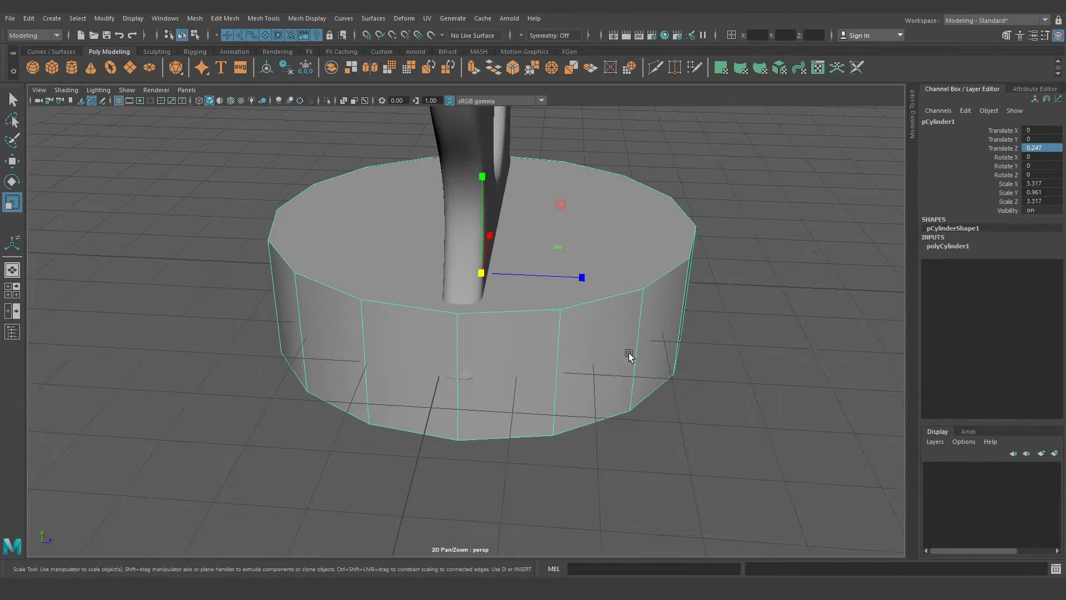
pyautogui.moveTo(627, 357)
pyautogui.keyDown('alt'); pyautogui.mouseDown()
pyautogui.moveTo(521, 388)
pyautogui.moveTo(533, 417)
pyautogui.mouseUp(); pyautogui.keyUp('alt')
pyautogui.scroll(3, 528, 398)
pyautogui.scroll(-3, 528, 397)
pyautogui.scroll(3, 449, 326)
pyautogui.press('w')
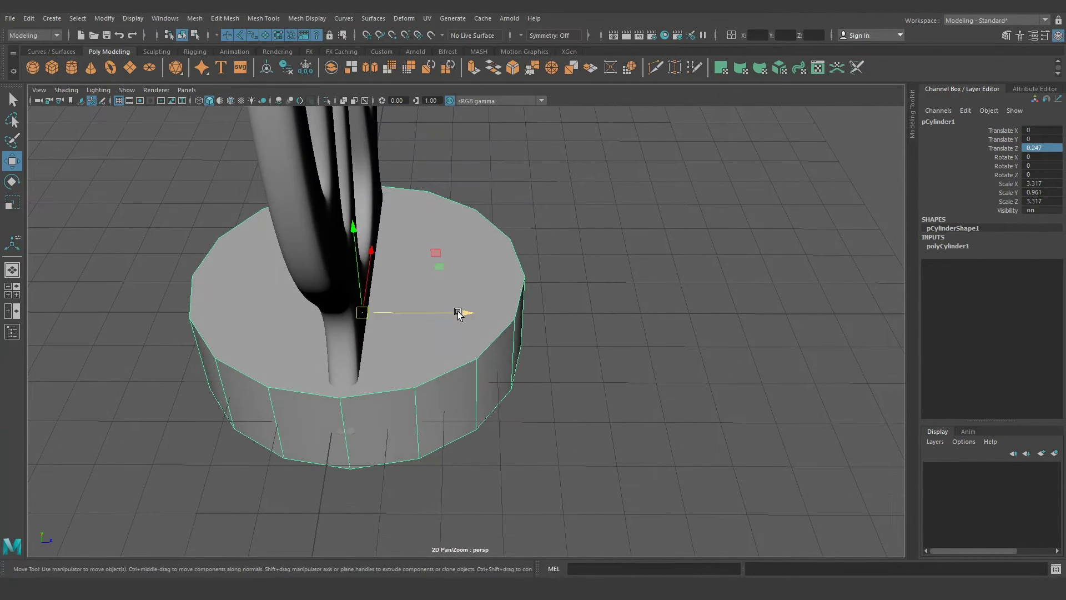
pyautogui.moveTo(458, 312); pyautogui.dragTo(560, 312)
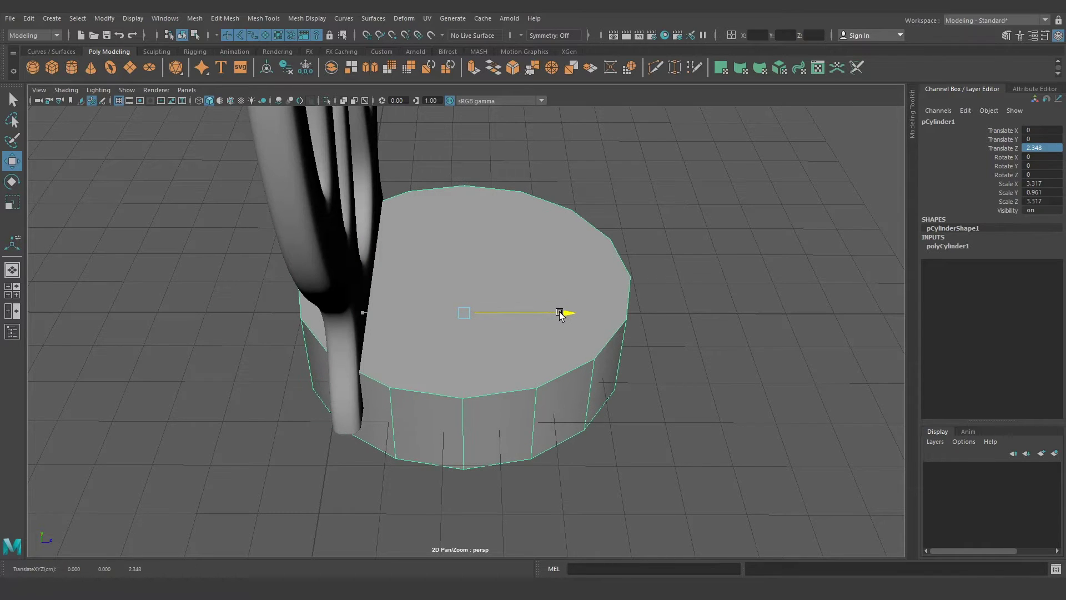
pyautogui.moveTo(631, 345)
pyautogui.keyDown('alt'); pyautogui.mouseDown()
pyautogui.moveTo(476, 400)
pyautogui.moveTo(484, 407)
pyautogui.mouseUp(); pyautogui.keyUp('alt')
# In Face mode, select the disc's top cap and several side faces and delete them
pyautogui.rightClick(466, 369)
pyautogui.click(465, 312)
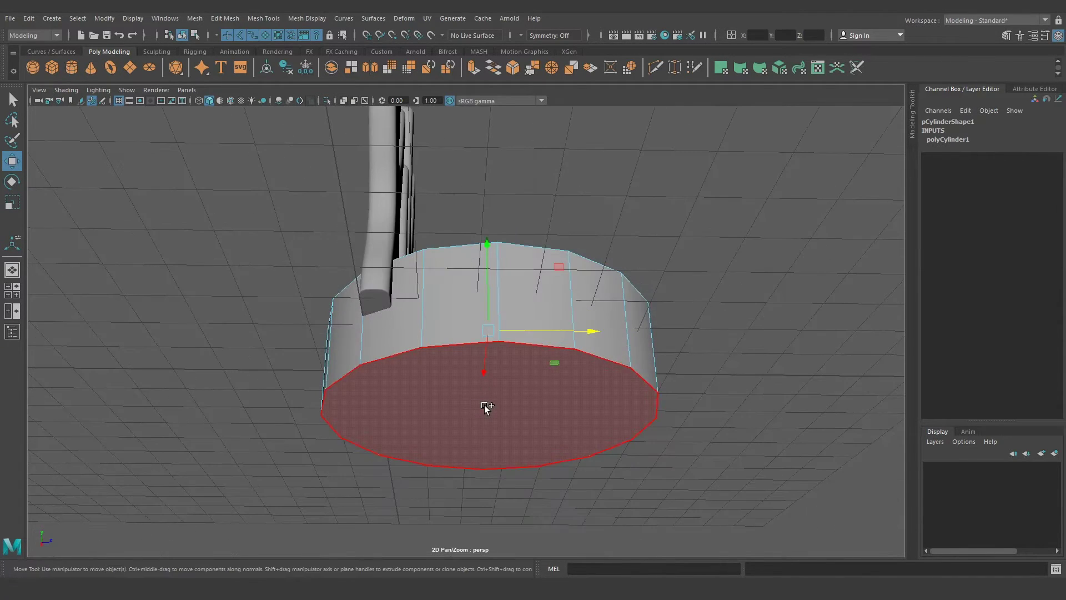
pyautogui.moveTo(411, 397)
pyautogui.keyDown('alt'); pyautogui.mouseDown()
pyautogui.moveTo(424, 421)
pyautogui.moveTo(417, 441)
pyautogui.moveTo(463, 406)
pyautogui.moveTo(328, 397)
pyautogui.moveTo(490, 395)
pyautogui.moveTo(433, 428)
pyautogui.moveTo(577, 405)
pyautogui.mouseUp(); pyautogui.keyUp('alt')
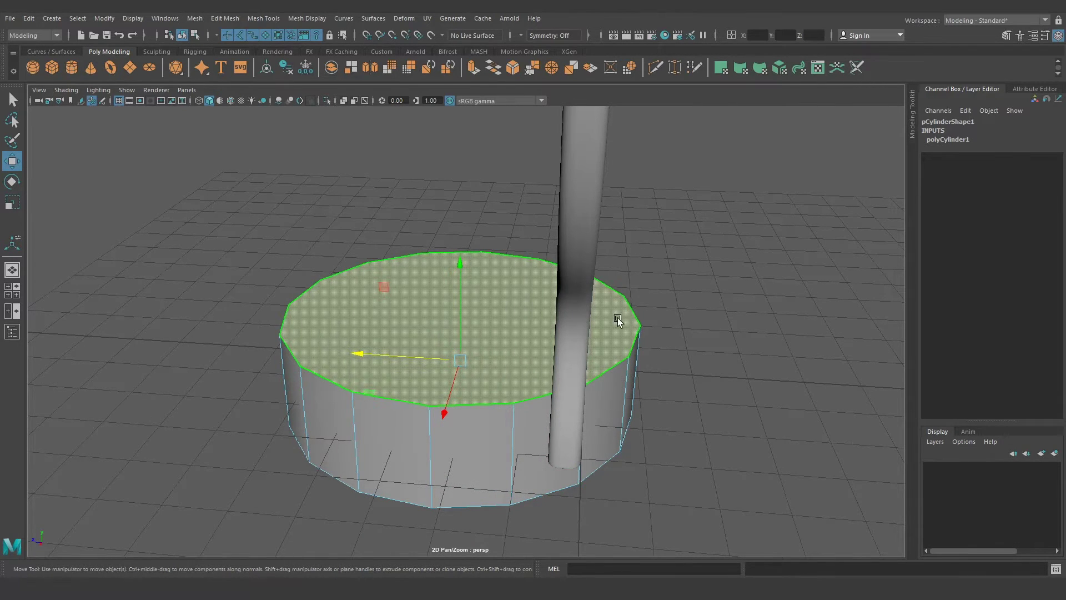
pyautogui.moveTo(618, 321)
pyautogui.keyDown('alt'); pyautogui.mouseDown()
pyautogui.moveTo(526, 383)
pyautogui.moveTo(577, 364)
pyautogui.mouseUp(); pyautogui.keyUp('alt')
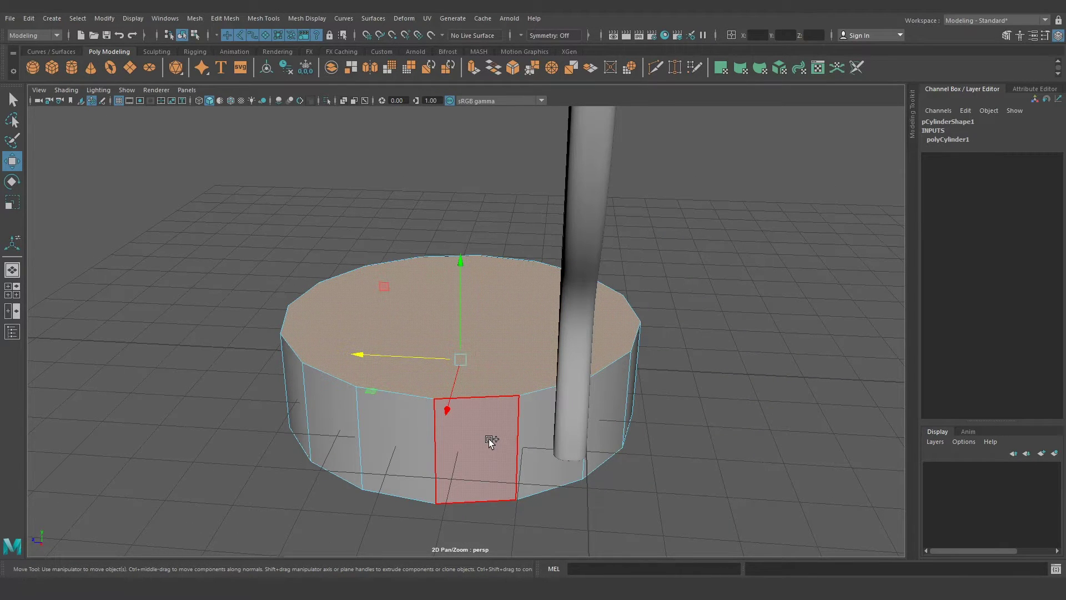
pyautogui.keyDown('shift'); pyautogui.click(485, 434); pyautogui.keyUp('shift')
pyautogui.keyDown('shift'); pyautogui.click(608, 405); pyautogui.keyUp('shift')
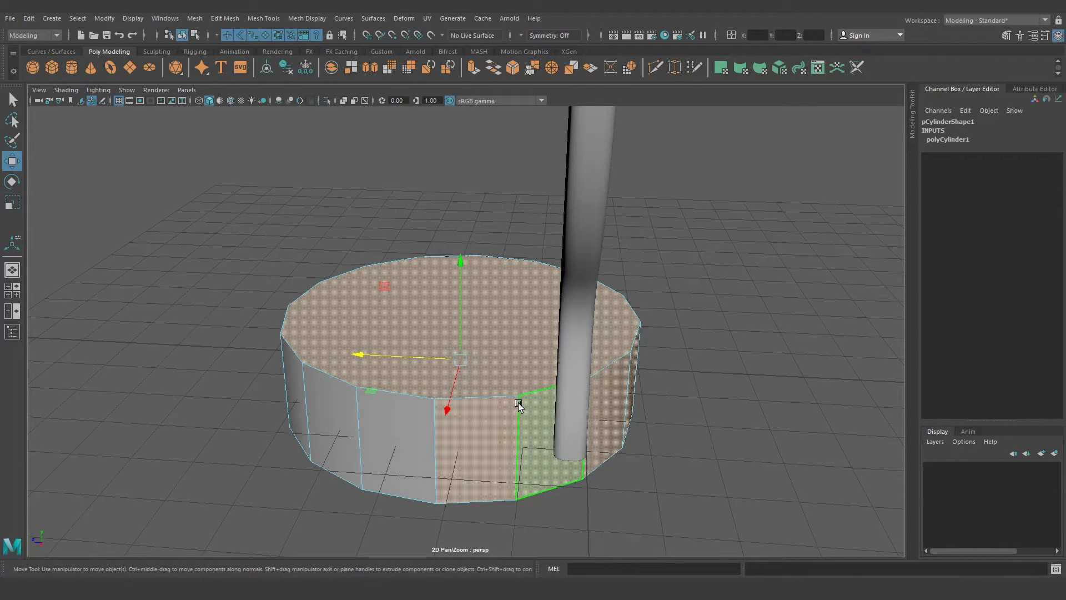
pyautogui.press('Delete')
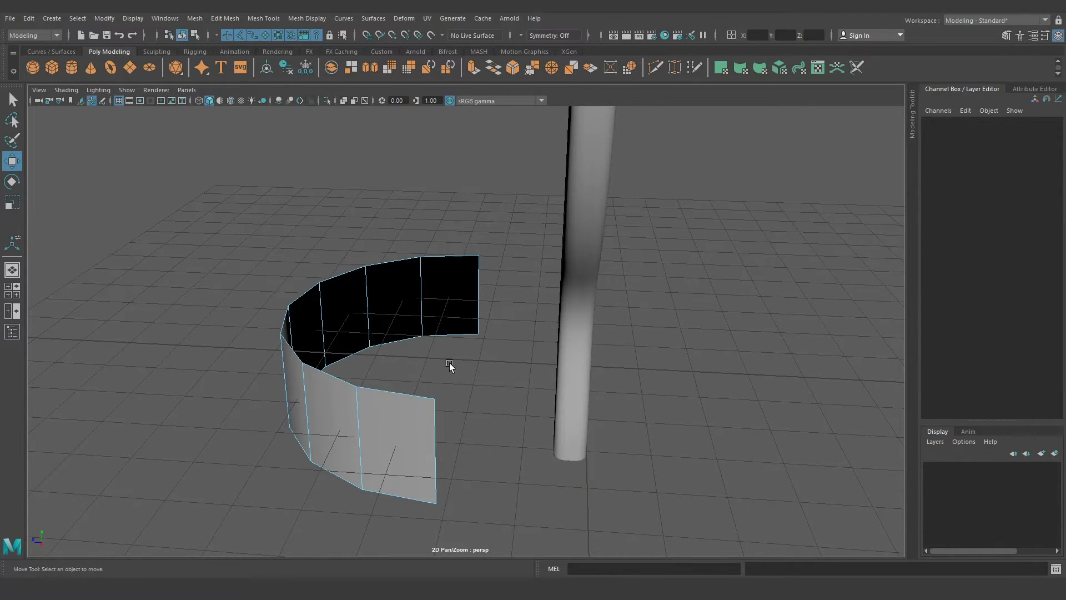
pyautogui.keyDown('alt'); pyautogui.moveTo(449, 362); pyautogui.dragTo(471, 398); pyautogui.keyUp('alt')
# Extrude the wall's open end edge outward into a new straight flat section
pyautogui.press('q')
pyautogui.click(436, 383)
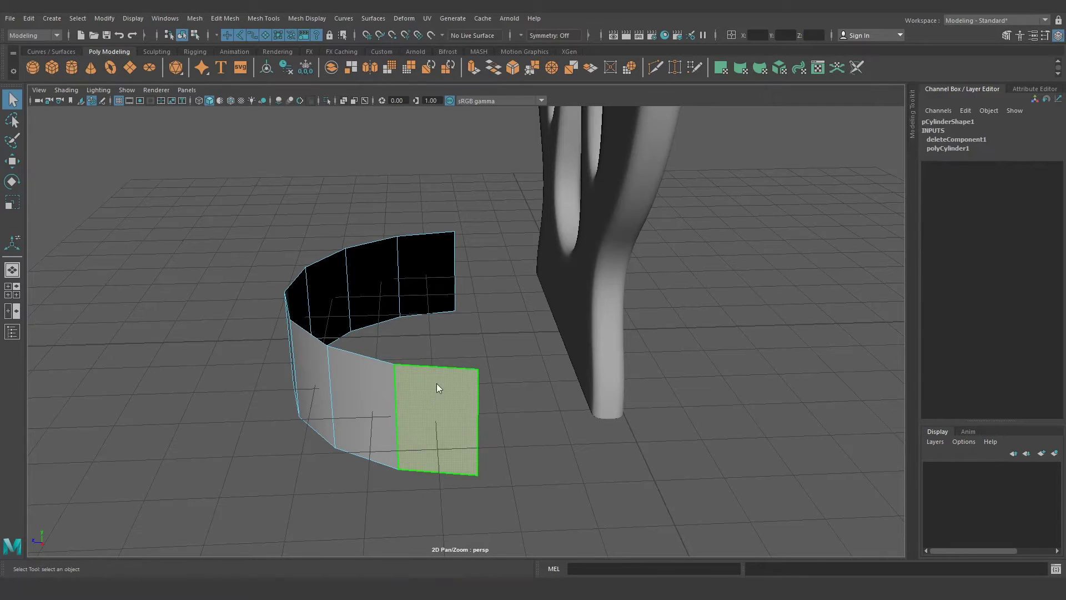
pyautogui.moveTo(436, 383); pyautogui.dragTo(437, 188, button='right')
pyautogui.moveTo(464, 405)
pyautogui.keyDown('alt'); pyautogui.mouseDown()
pyautogui.moveTo(485, 418)
pyautogui.moveTo(443, 409)
pyautogui.mouseUp(); pyautogui.keyUp('alt')
pyautogui.press('w')
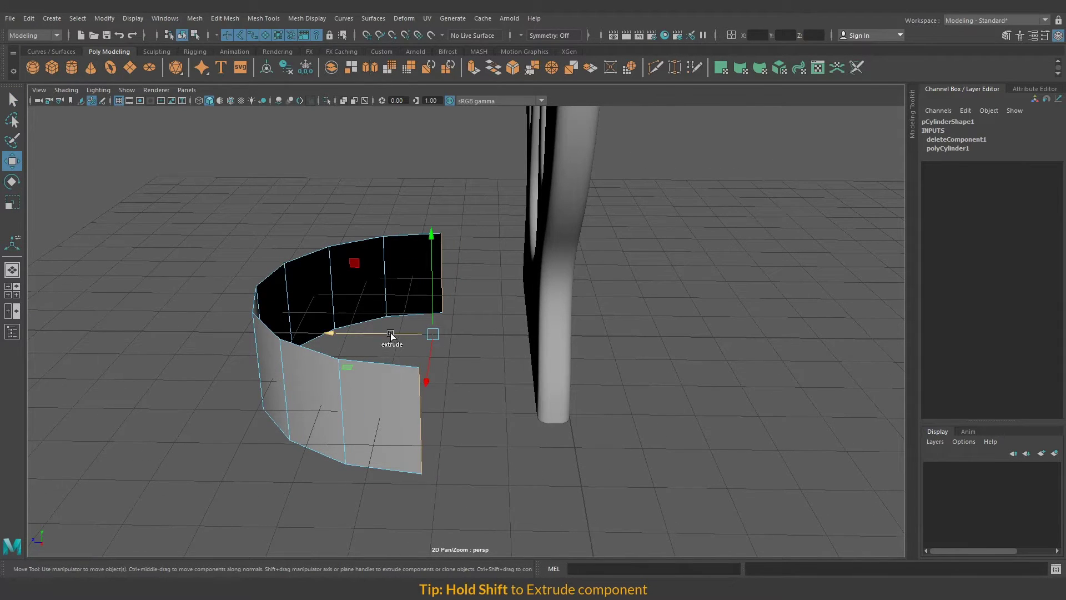
pyautogui.keyDown('shift'); pyautogui.moveTo(363, 332); pyautogui.dragTo(483, 336); pyautogui.keyUp('shift')
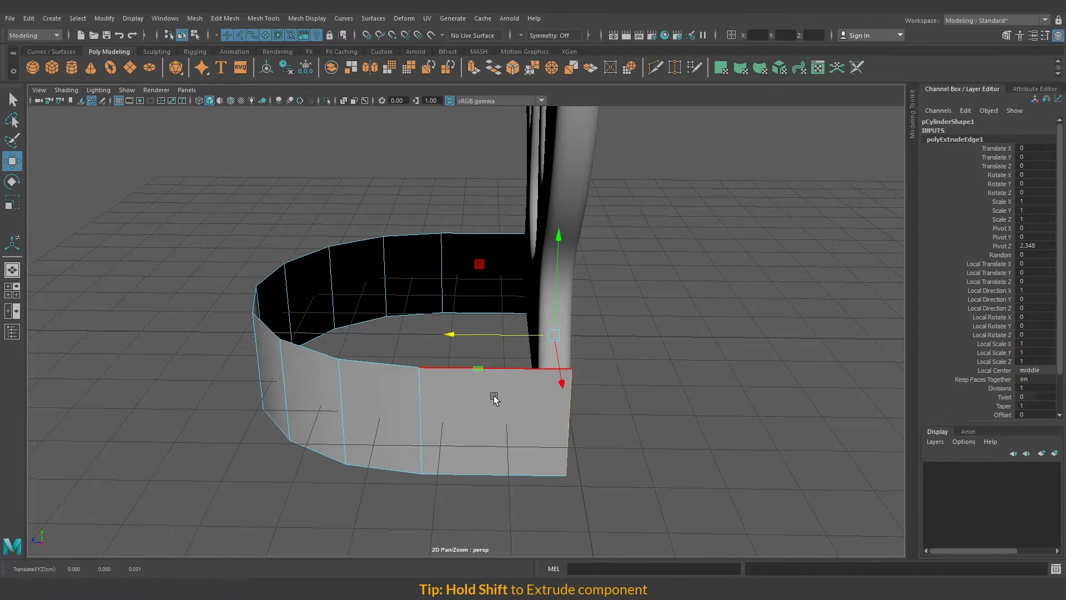
pyautogui.keyDown('alt'); pyautogui.moveTo(495, 393); pyautogui.dragTo(526, 405); pyautogui.keyUp('alt')
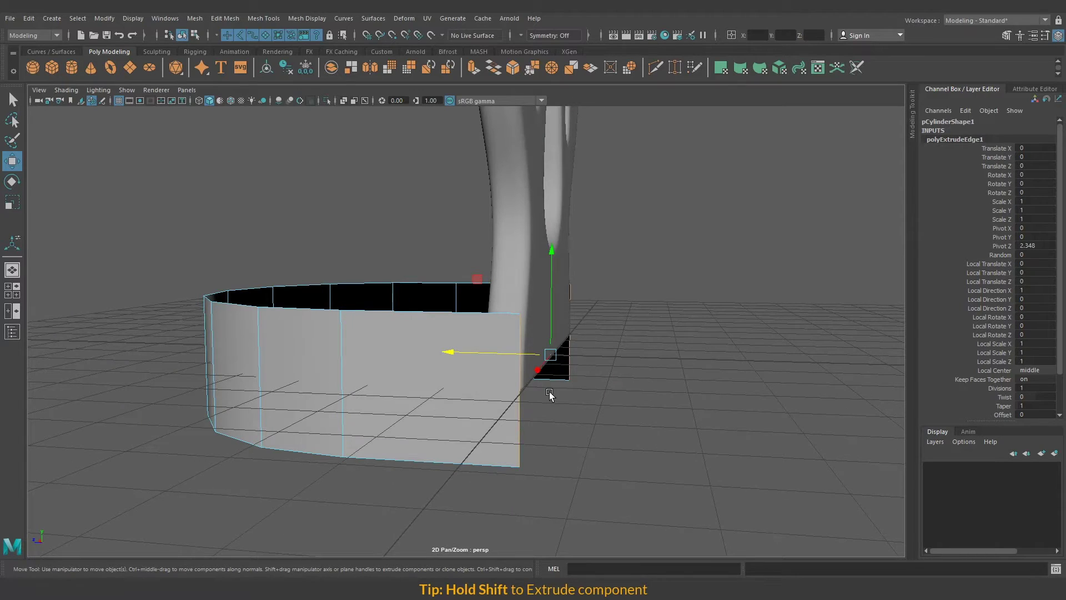
# In the wireframe side view, point-snap the new section's end level with the opposite wall end
pyautogui.press('space')
pyautogui.press('space')
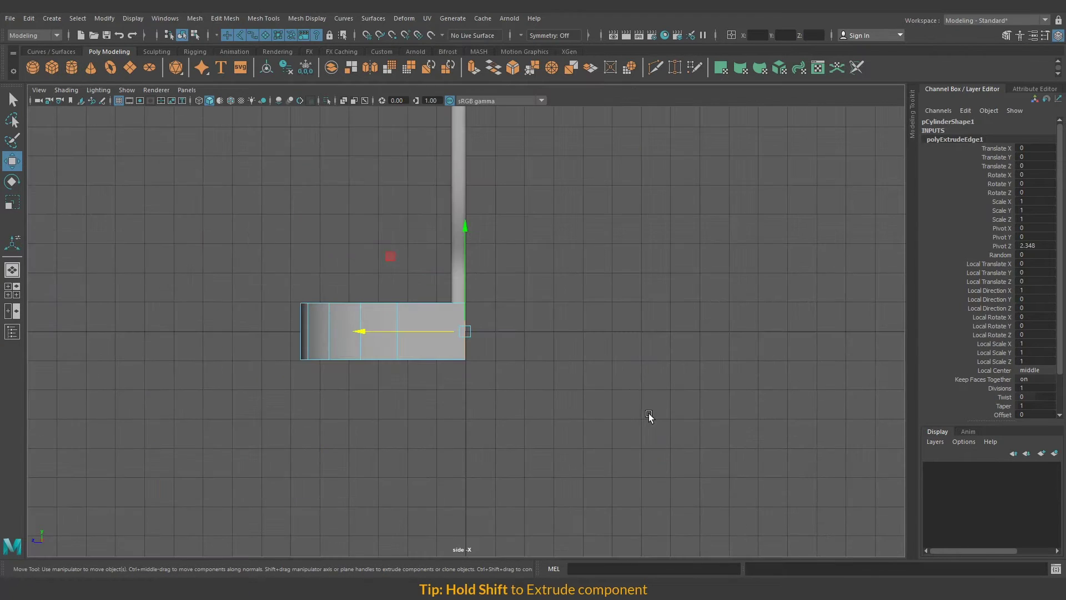
pyautogui.scroll(3, 461, 349)
pyautogui.scroll(3, 468, 325)
pyautogui.keyDown('alt'); pyautogui.moveTo(468, 326); pyautogui.dragTo(470, 408, button='middle'); pyautogui.keyUp('alt')
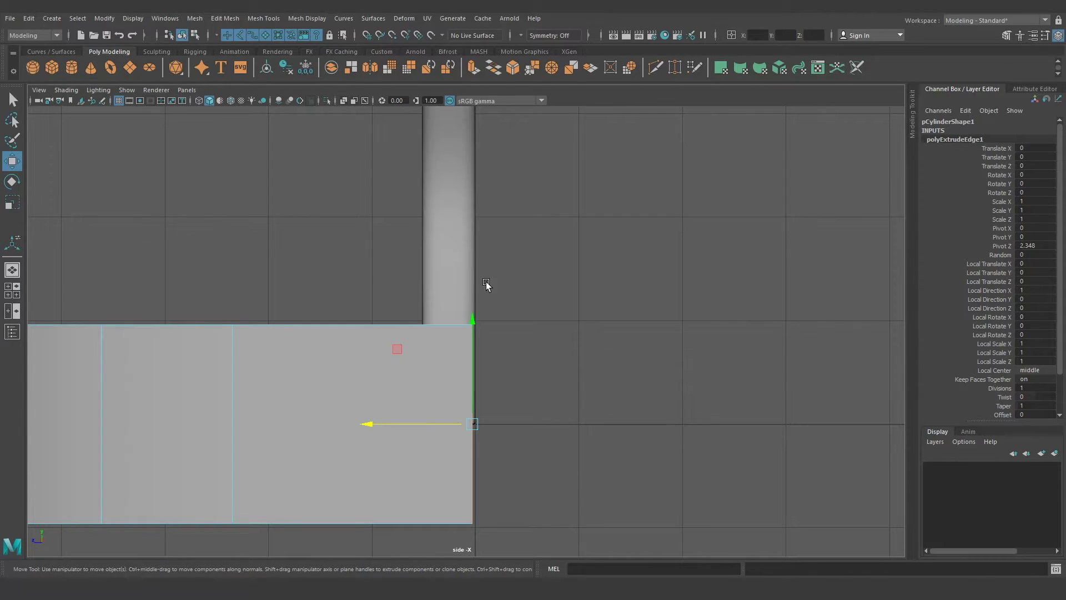
pyautogui.keyDown('alt'); pyautogui.moveTo(486, 401); pyautogui.dragTo(534, 354, button='right'); pyautogui.keyUp('alt')
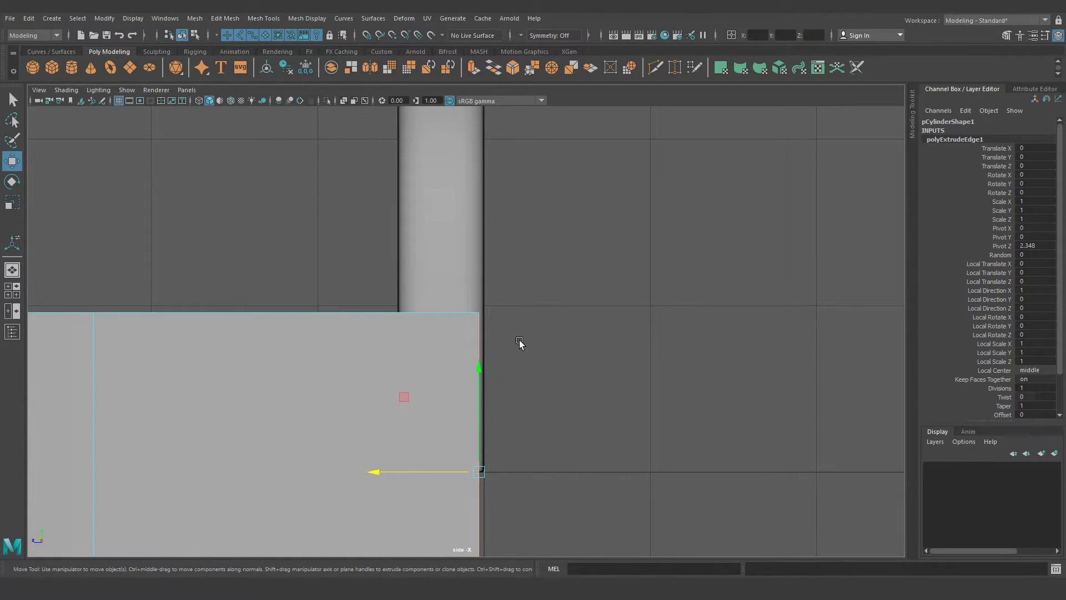
pyautogui.press('4')
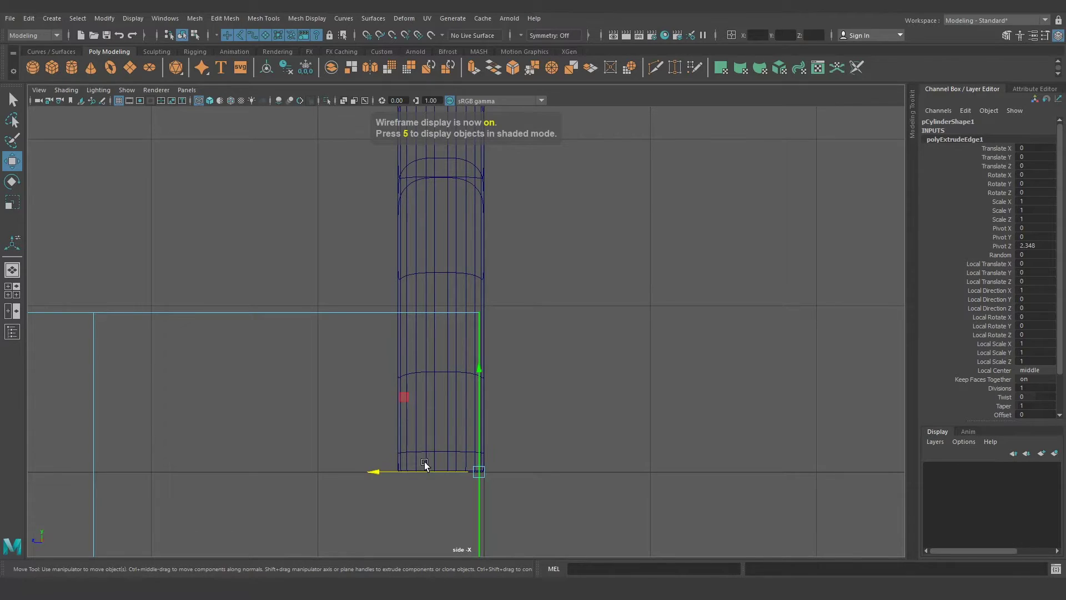
pyautogui.press('v')
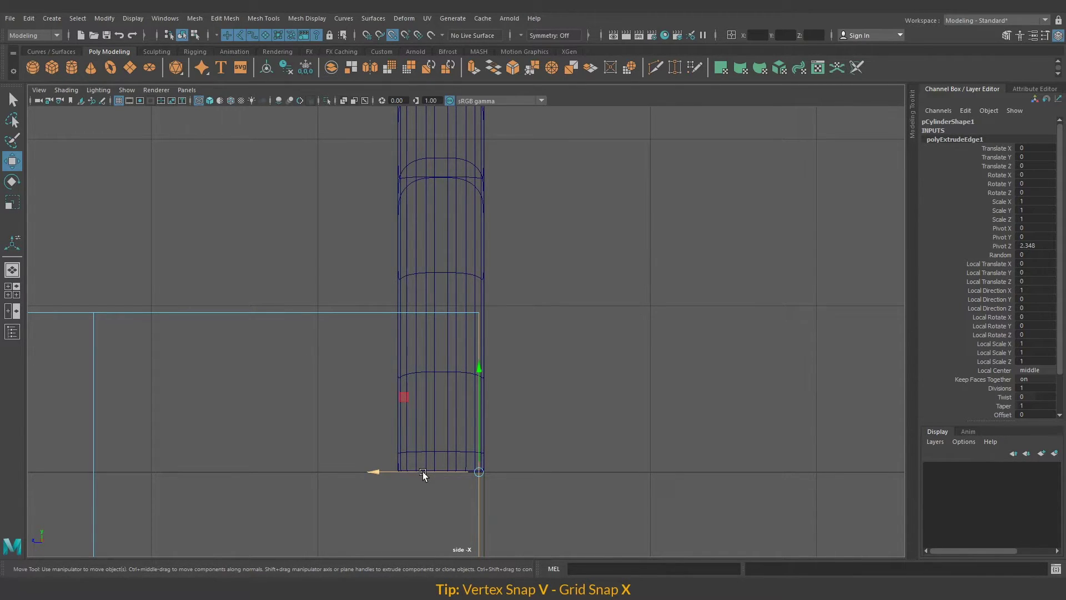
pyautogui.click(423, 472)
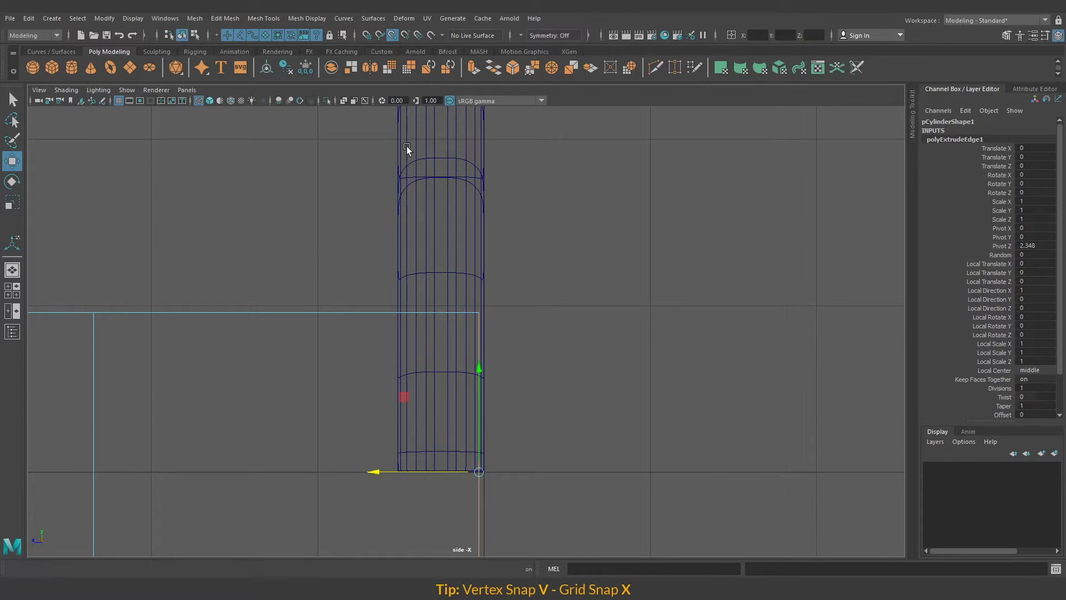
pyautogui.click(392, 36)
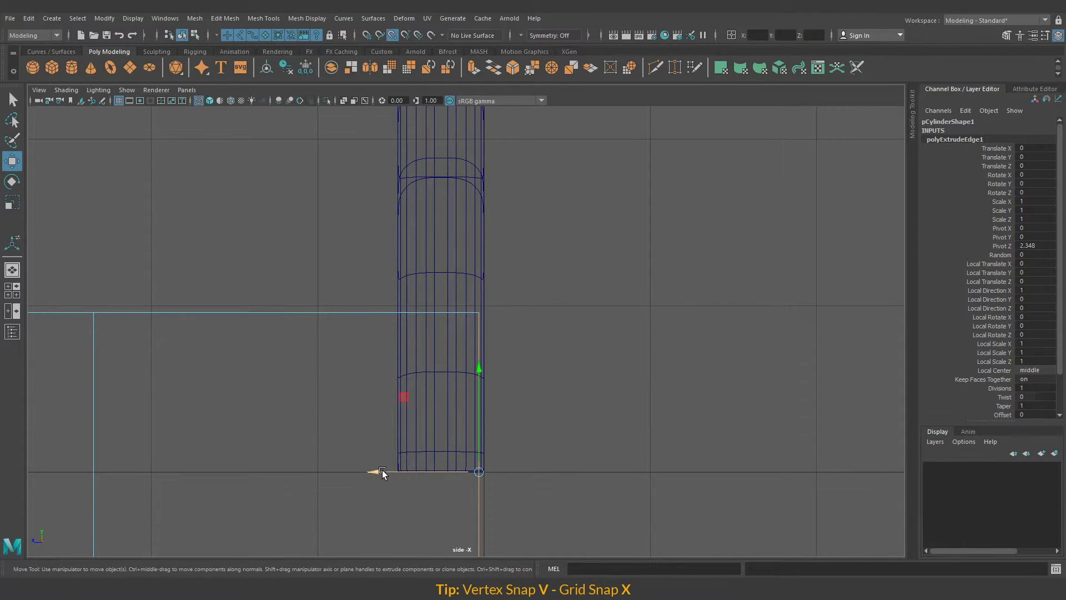
pyautogui.moveTo(382, 472); pyautogui.dragTo(482, 458)
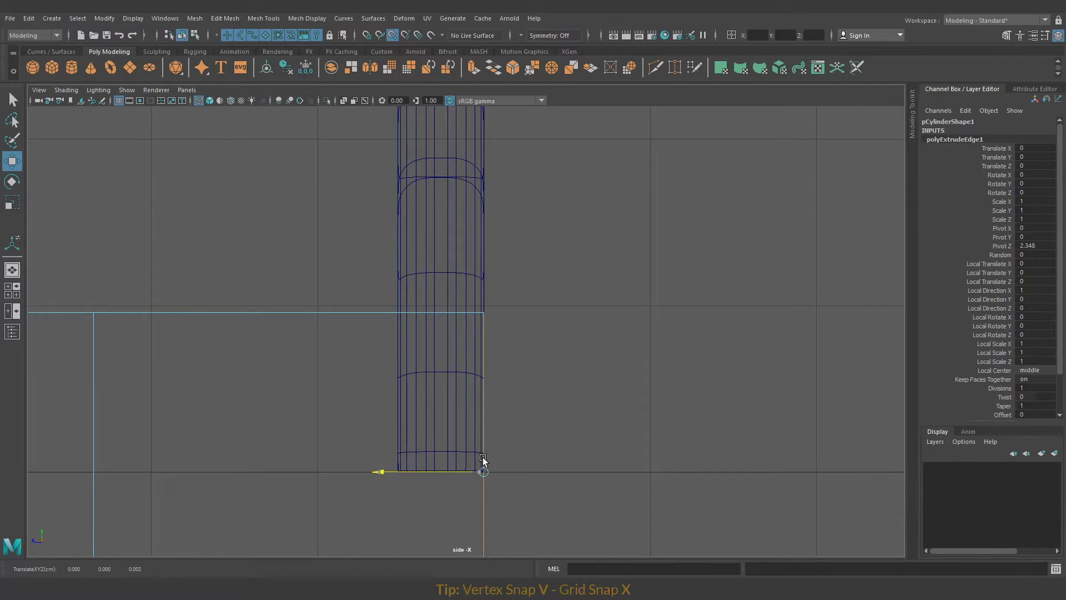
pyautogui.click(393, 36)
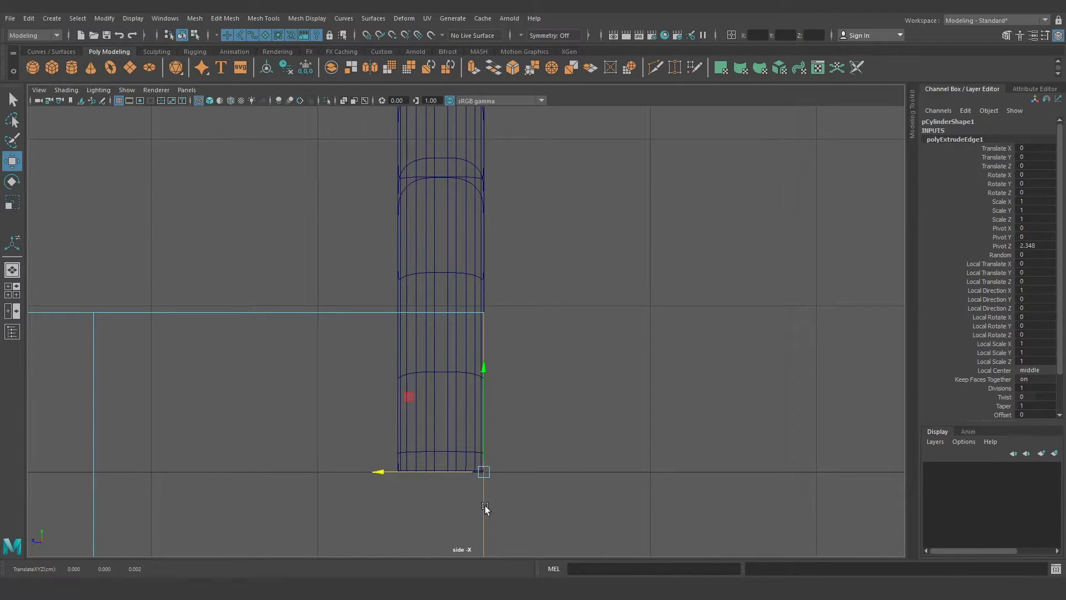
# Return to the perspective view and orbit to inspect the new flat panel
pyautogui.press('space')
pyautogui.press('space')
pyautogui.moveTo(564, 271)
pyautogui.keyDown('alt'); pyautogui.mouseDown()
pyautogui.moveTo(566, 302)
pyautogui.moveTo(615, 270)
pyautogui.mouseUp(); pyautogui.keyUp('alt')
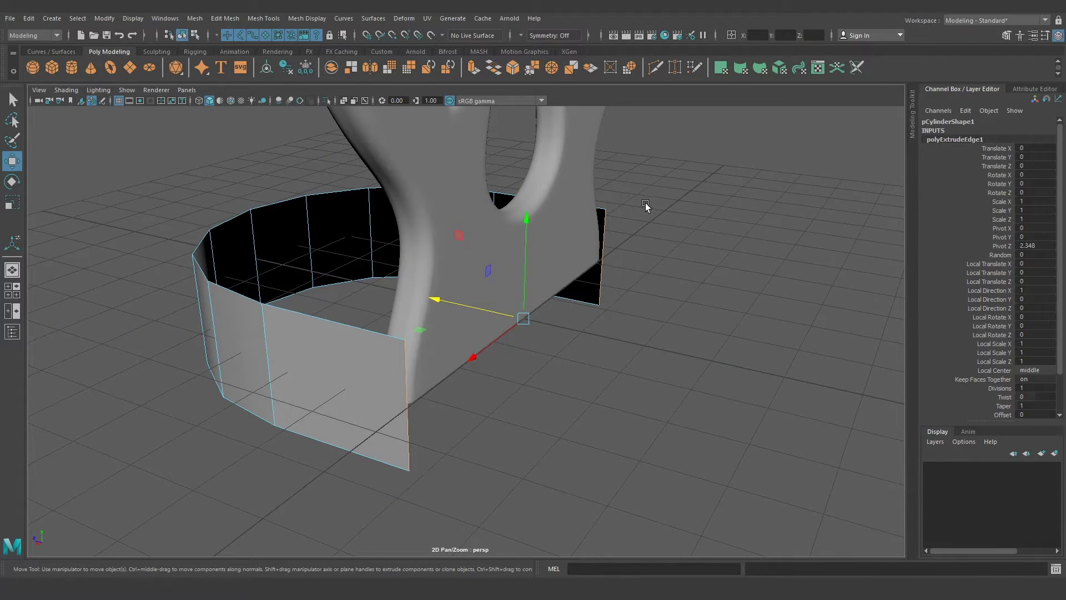
pyautogui.keyDown('alt'); pyautogui.moveTo(505, 367); pyautogui.dragTo(512, 357); pyautogui.keyUp('alt')
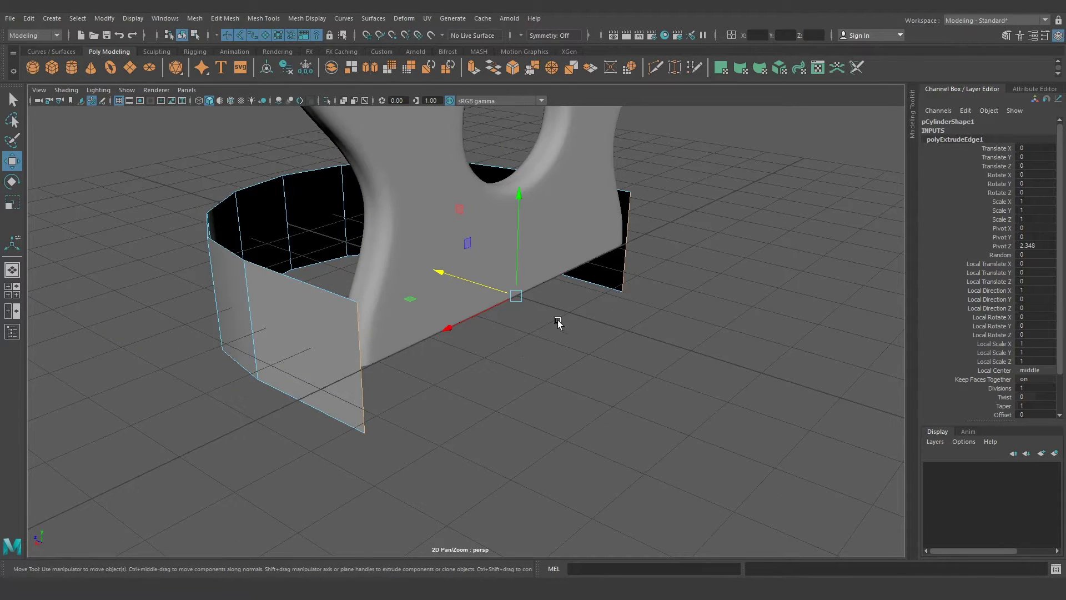
pyautogui.click(913, 131)
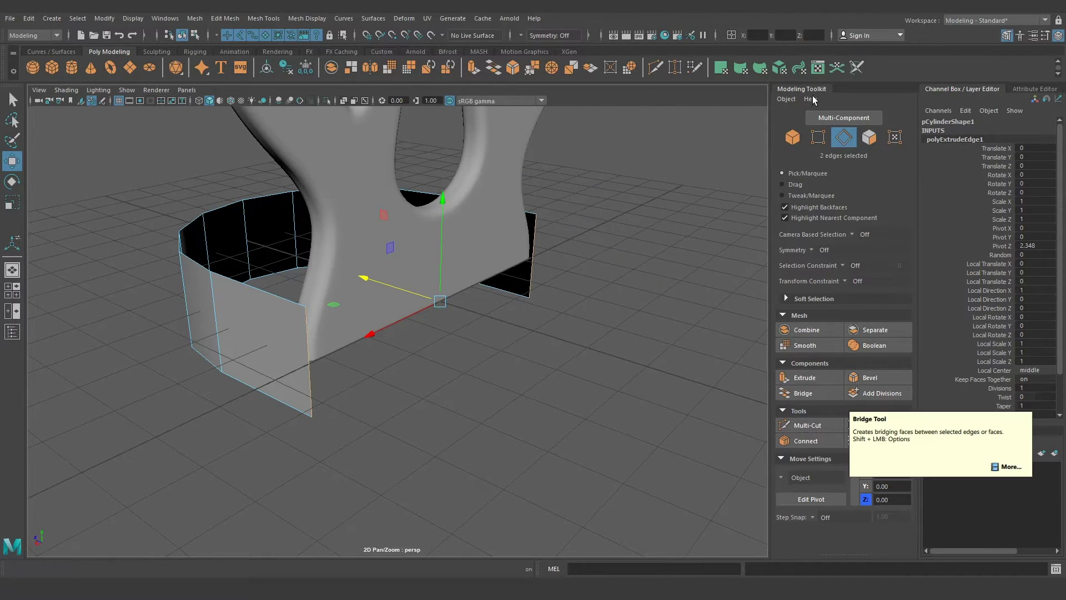
pyautogui.moveTo(801, 90)
pyautogui.mouseDown()
pyautogui.moveTo(801, 105)
pyautogui.moveTo(578, 291)
pyautogui.mouseUp()
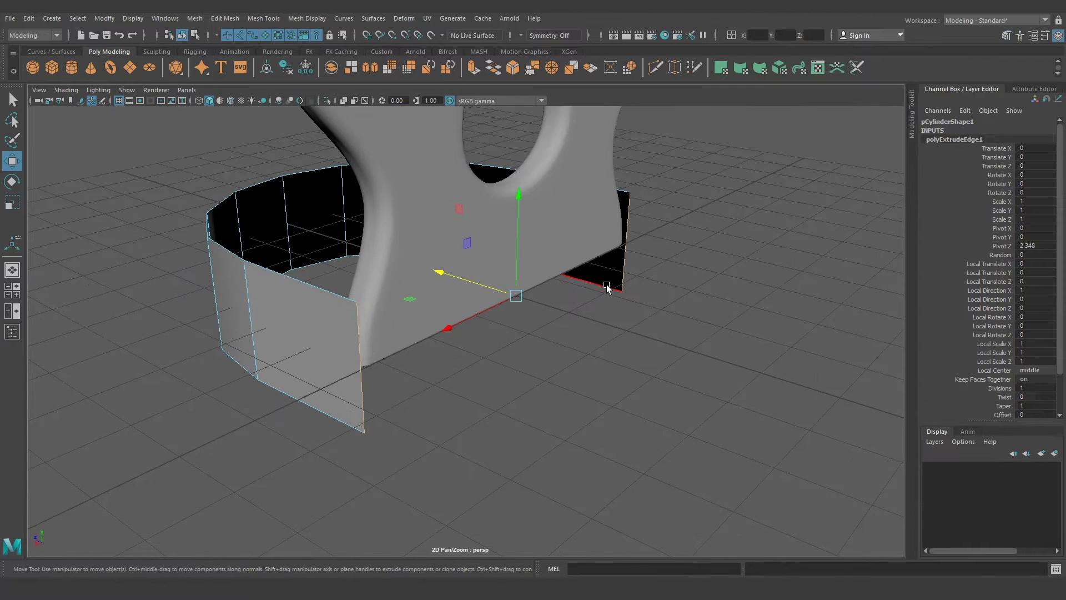
# Bridge the two open end edges of the wall, setting polyBridgeEdge1 Divisions to 1
pyautogui.keyDown('shift'); pyautogui.rightClick(579, 291); pyautogui.keyUp('shift')
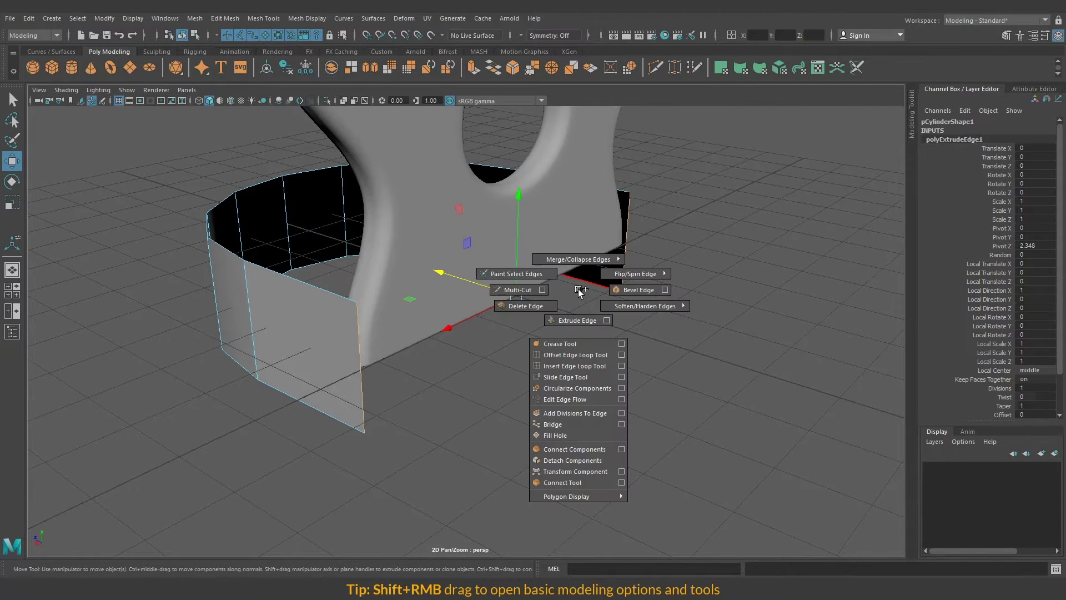
pyautogui.moveTo(579, 291)
pyautogui.keyDown('shift'); pyautogui.mouseDown(button='right')
pyautogui.moveTo(624, 283)
pyautogui.moveTo(597, 291)
pyautogui.moveTo(565, 330)
pyautogui.moveTo(545, 429)
pyautogui.moveTo(590, 425)
pyautogui.mouseUp(button='right'); pyautogui.keyUp('shift')
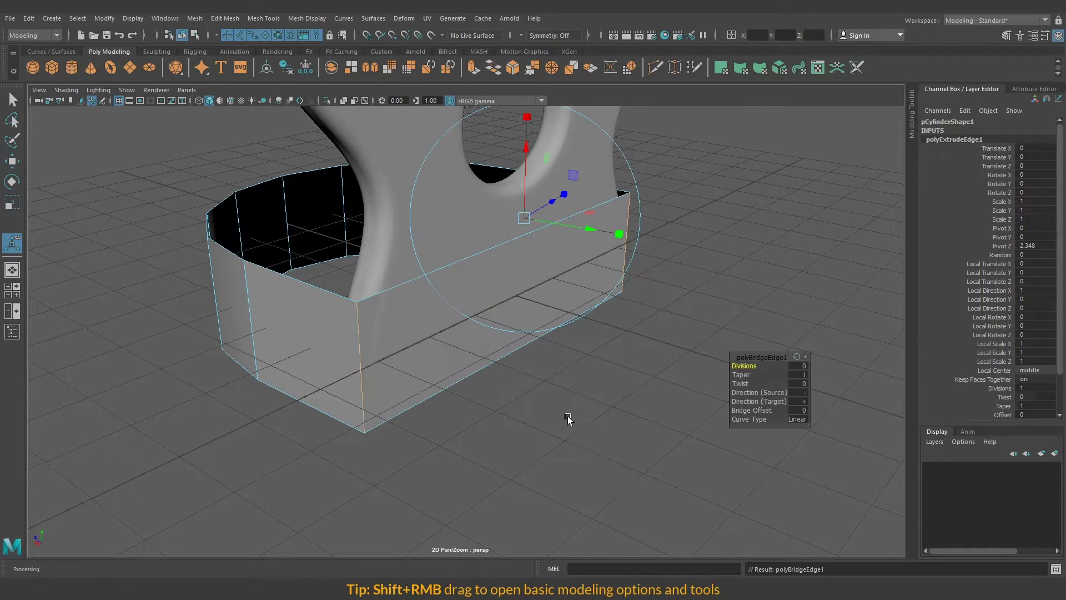
pyautogui.moveTo(468, 381)
pyautogui.keyDown('alt'); pyautogui.mouseDown()
pyautogui.moveTo(507, 382)
pyautogui.moveTo(511, 424)
pyautogui.moveTo(498, 428)
pyautogui.moveTo(549, 435)
pyautogui.mouseUp(); pyautogui.keyUp('alt')
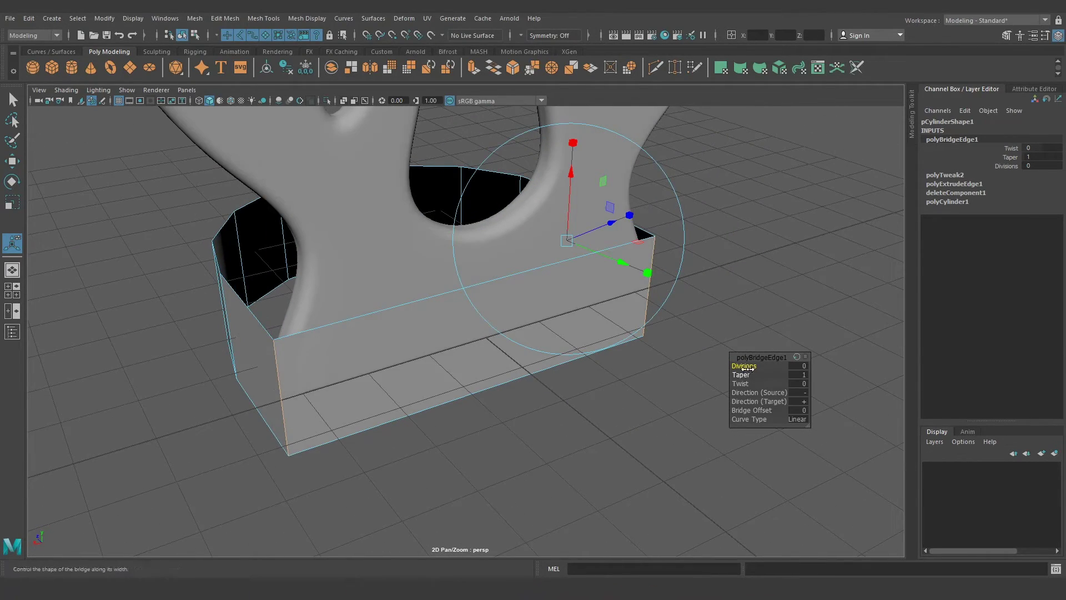
pyautogui.moveTo(915, 369); pyautogui.dragTo(1047, 368, button='middle')
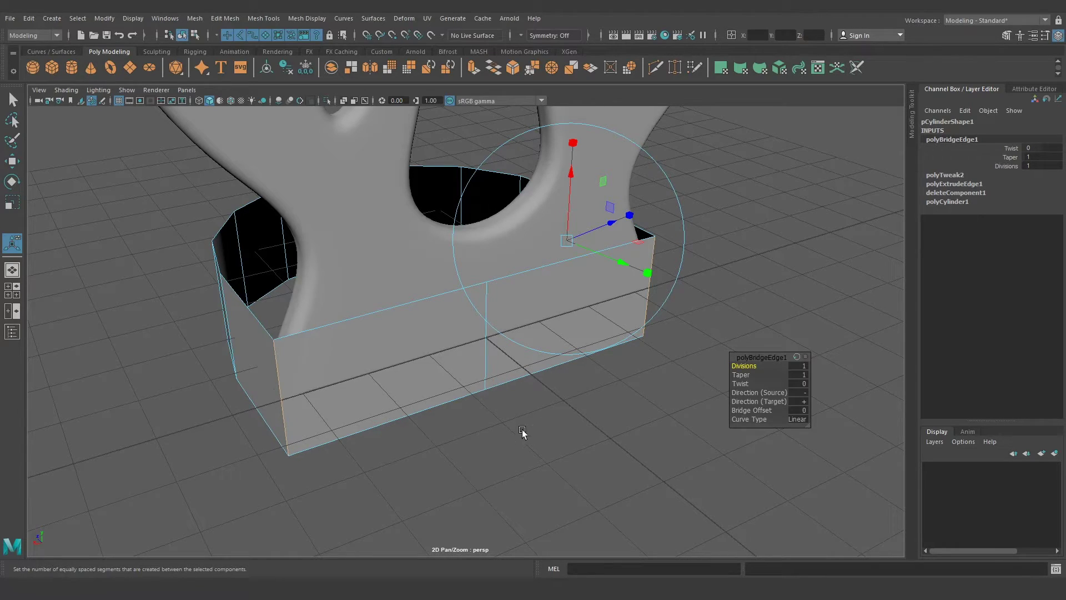
pyautogui.moveTo(396, 348)
pyautogui.keyDown('alt'); pyautogui.mouseDown()
pyautogui.moveTo(464, 383)
pyautogui.moveTo(493, 376)
pyautogui.moveTo(431, 386)
pyautogui.moveTo(416, 362)
pyautogui.moveTo(255, 362)
pyautogui.moveTo(395, 428)
pyautogui.moveTo(606, 427)
pyautogui.moveTo(679, 332)
pyautogui.mouseUp(); pyautogui.keyUp('alt')
pyautogui.press('q')
# Isolate pCylinder1 in Object Mode and scale it down to Scale Y 0.268
pyautogui.moveTo(678, 282); pyautogui.dragTo(767, 252, button='right')
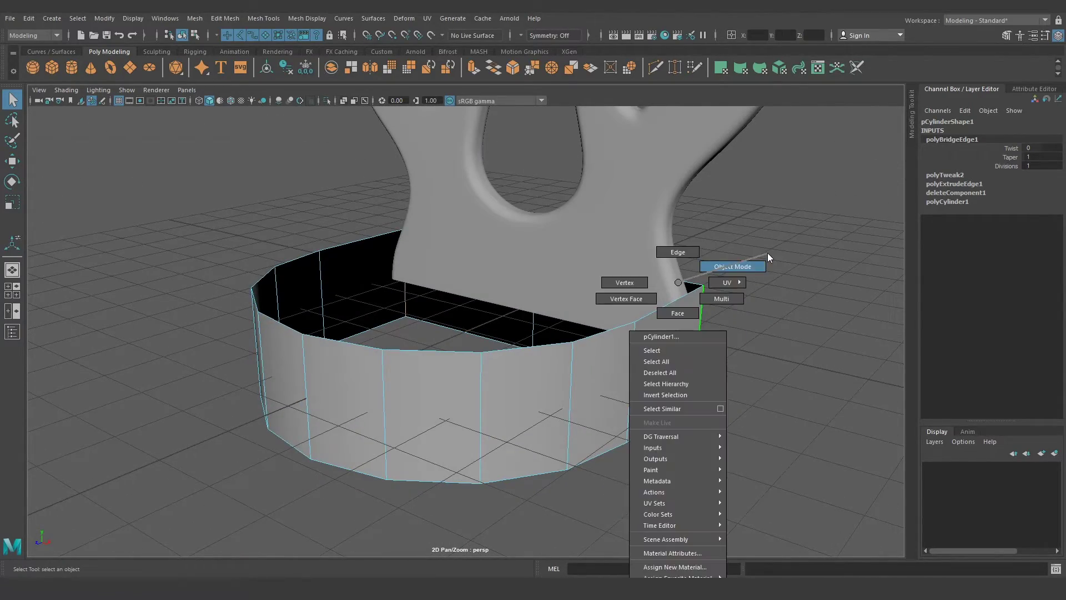
pyautogui.moveTo(738, 326)
pyautogui.keyDown('alt'); pyautogui.mouseDown()
pyautogui.moveTo(636, 368)
pyautogui.moveTo(671, 387)
pyautogui.moveTo(575, 373)
pyautogui.moveTo(564, 389)
pyautogui.mouseUp(); pyautogui.keyUp('alt')
pyautogui.press('r')
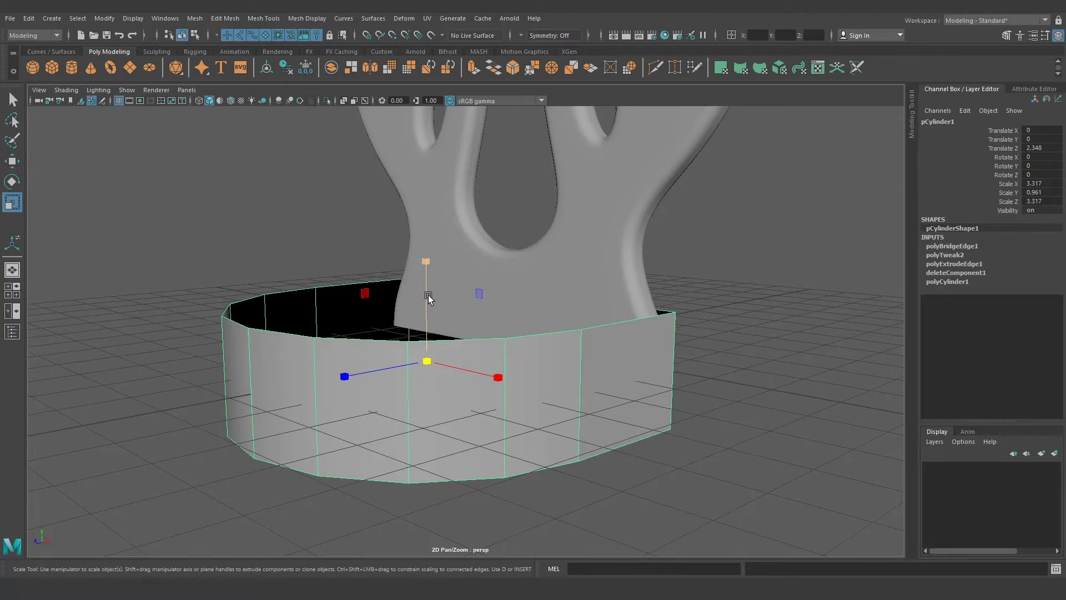
pyautogui.click(590, 195)
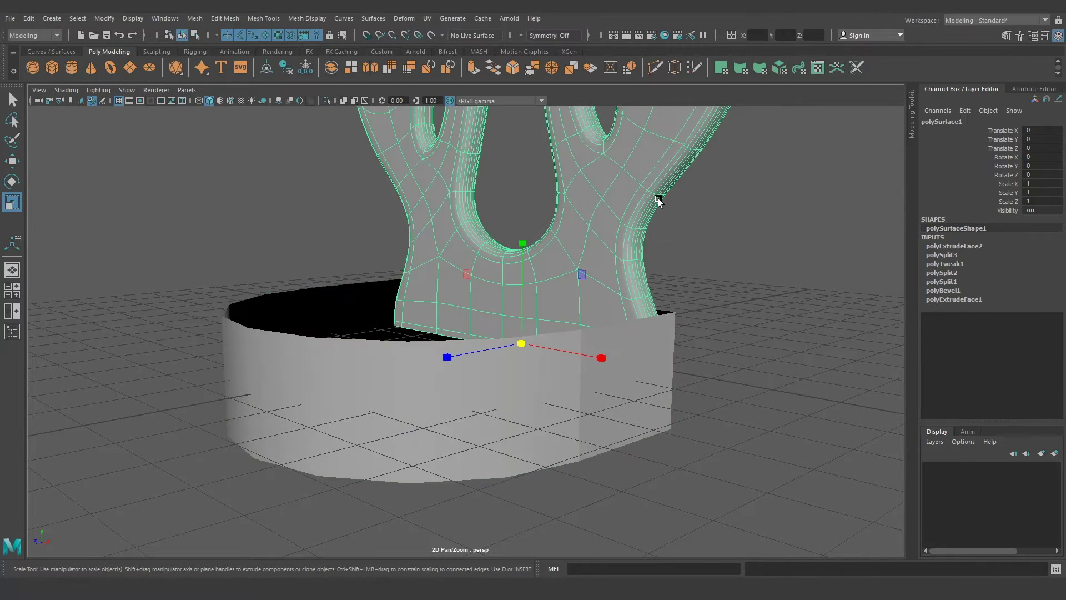
pyautogui.click(638, 395)
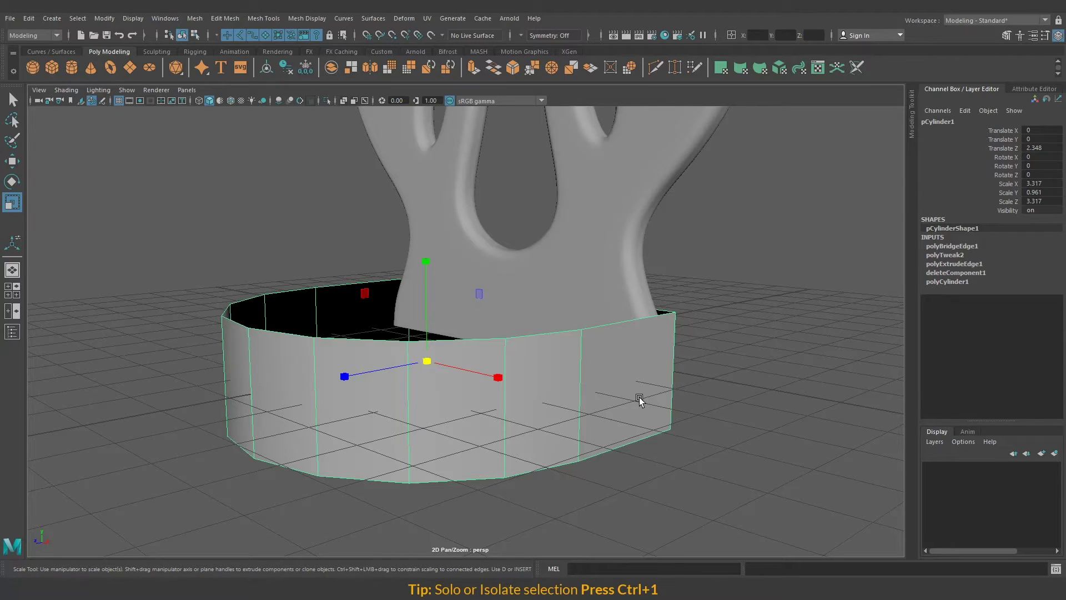
pyautogui.hotkey('ctrl', '1')
pyautogui.hotkey('ctrl', '1')
pyautogui.click(327, 101)
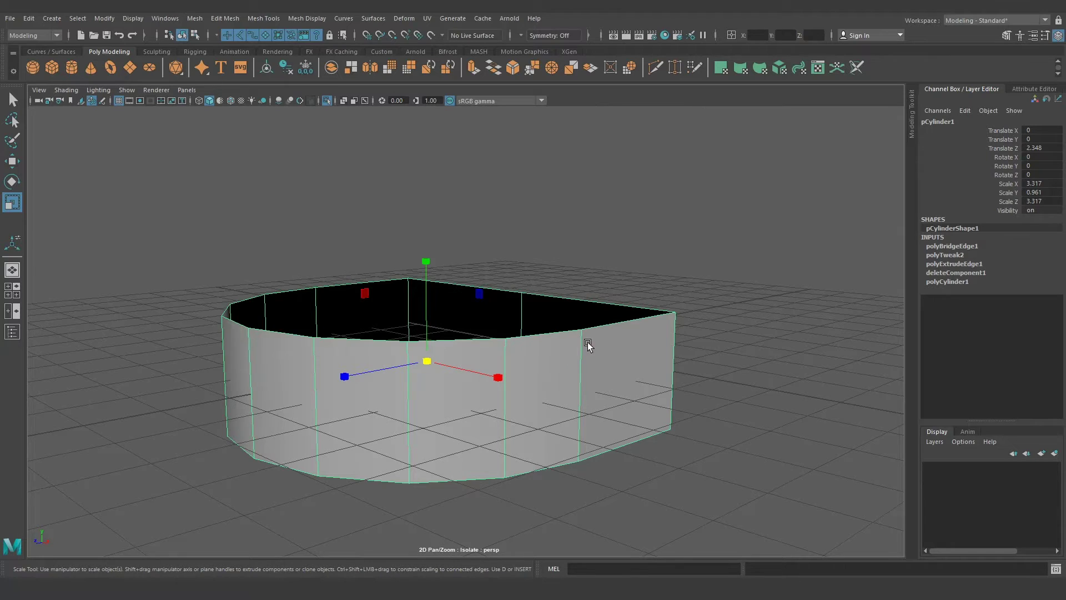
pyautogui.moveTo(624, 356)
pyautogui.keyDown('alt'); pyautogui.mouseDown()
pyautogui.moveTo(602, 354)
pyautogui.moveTo(602, 385)
pyautogui.moveTo(452, 302)
pyautogui.mouseUp(); pyautogui.keyUp('alt')
pyautogui.moveTo(431, 257)
pyautogui.mouseDown()
pyautogui.moveTo(433, 333)
pyautogui.moveTo(637, 423)
pyautogui.moveTo(592, 457)
pyautogui.mouseUp()
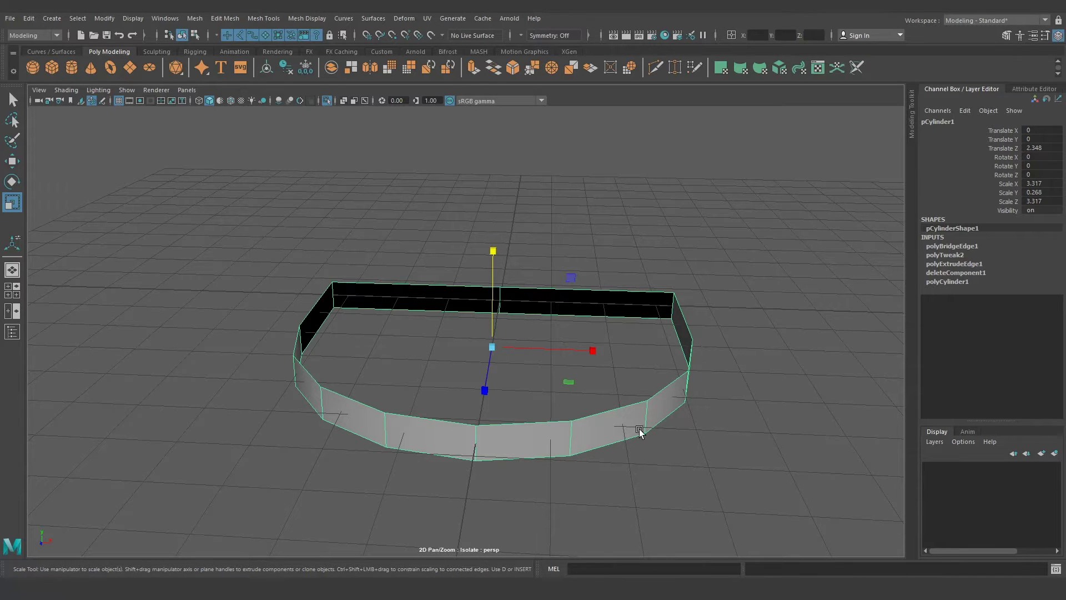
pyautogui.keyDown('alt'); pyautogui.moveTo(663, 444); pyautogui.dragTo(637, 442); pyautogui.keyUp('alt')
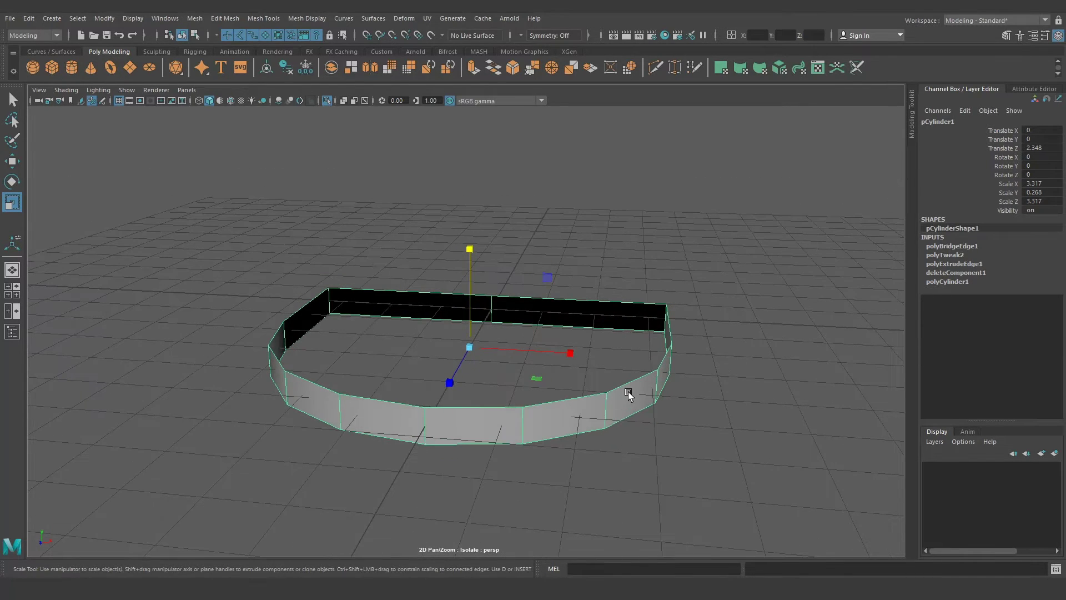
# Select the top rim edge loop and Fill Hole to cap the seat's top
pyautogui.moveTo(628, 392); pyautogui.dragTo(634, 248, button='right')
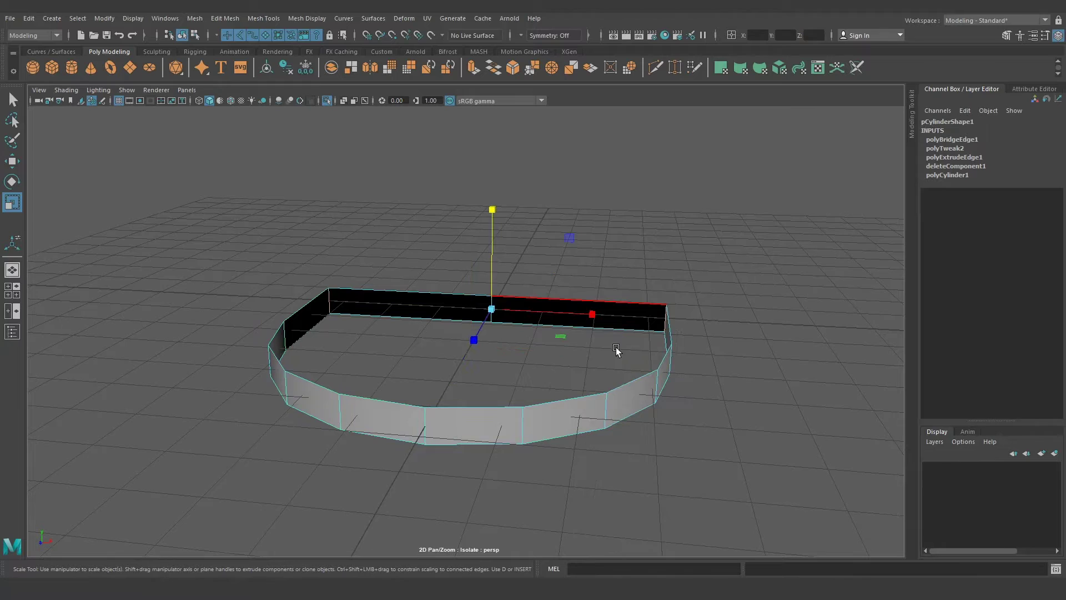
pyautogui.doubleClick(577, 395)
pyautogui.keyDown('alt'); pyautogui.moveTo(581, 401); pyautogui.dragTo(609, 404); pyautogui.keyUp('alt')
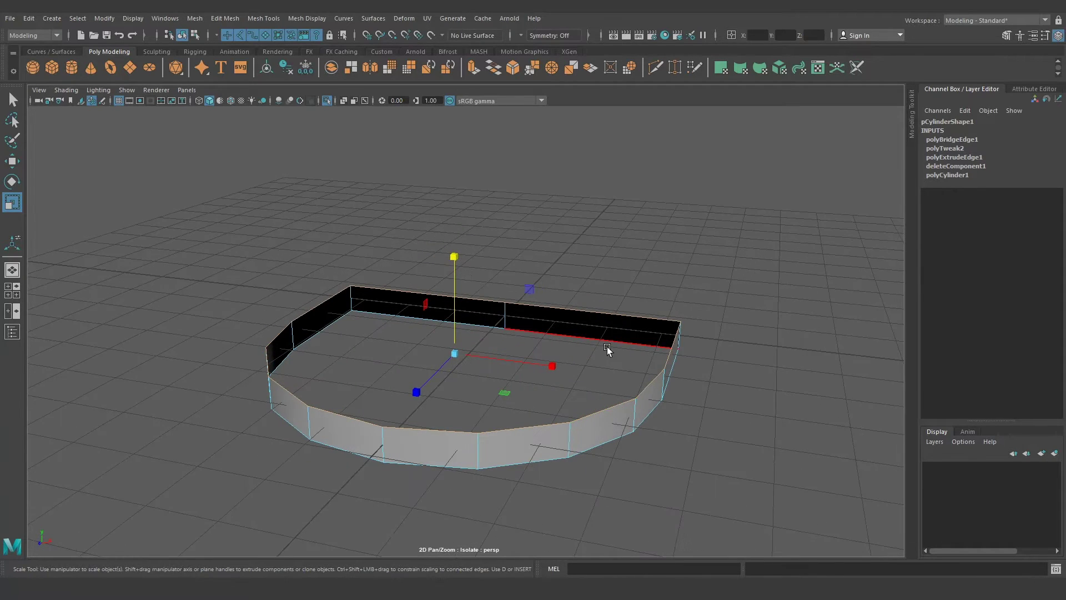
pyautogui.keyDown('shift'); pyautogui.rightClick(584, 342); pyautogui.keyUp('shift')
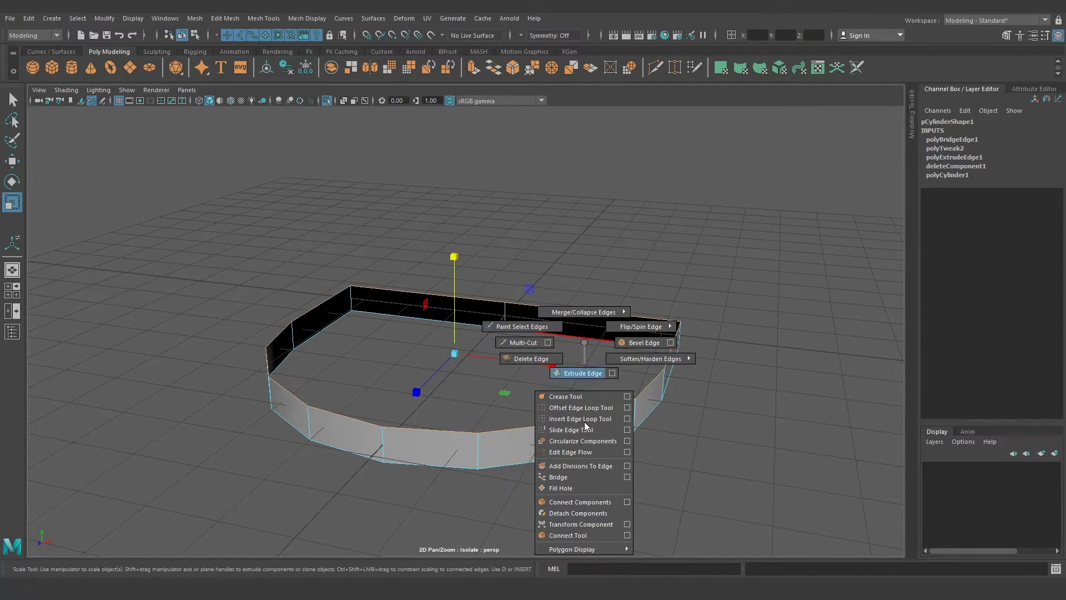
pyautogui.click(590, 491)
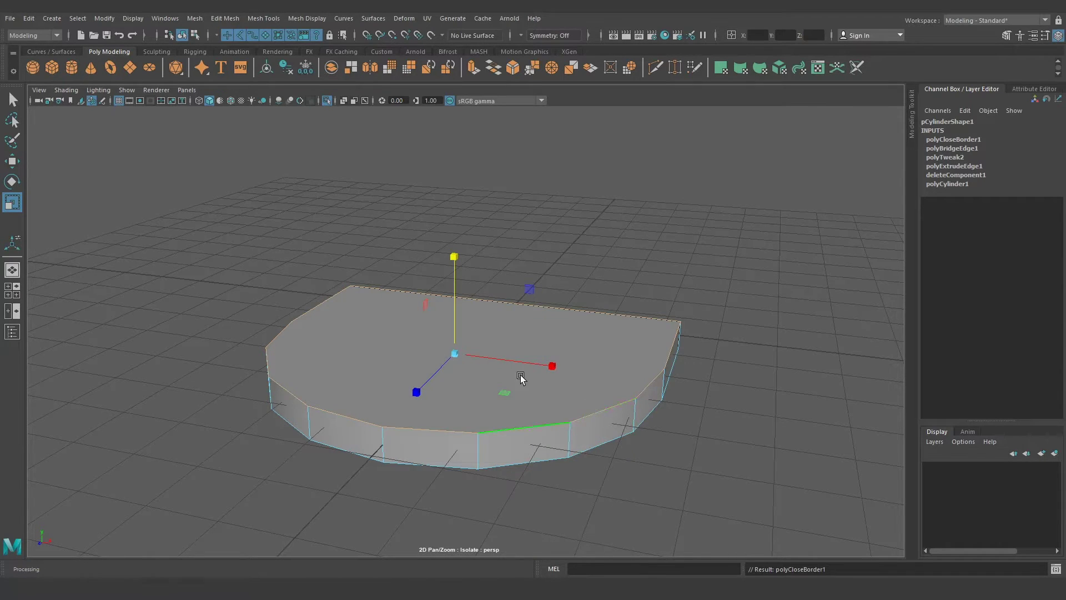
pyautogui.keyDown('alt'); pyautogui.moveTo(571, 448); pyautogui.dragTo(542, 438, button='middle'); pyautogui.keyUp('alt')
# Select the bottom rim edges from underneath and Fill Hole to cap the seat's bottom
pyautogui.moveTo(543, 438)
pyautogui.keyDown('alt'); pyautogui.mouseDown()
pyautogui.moveTo(565, 372)
pyautogui.moveTo(588, 418)
pyautogui.mouseUp(); pyautogui.keyUp('alt')
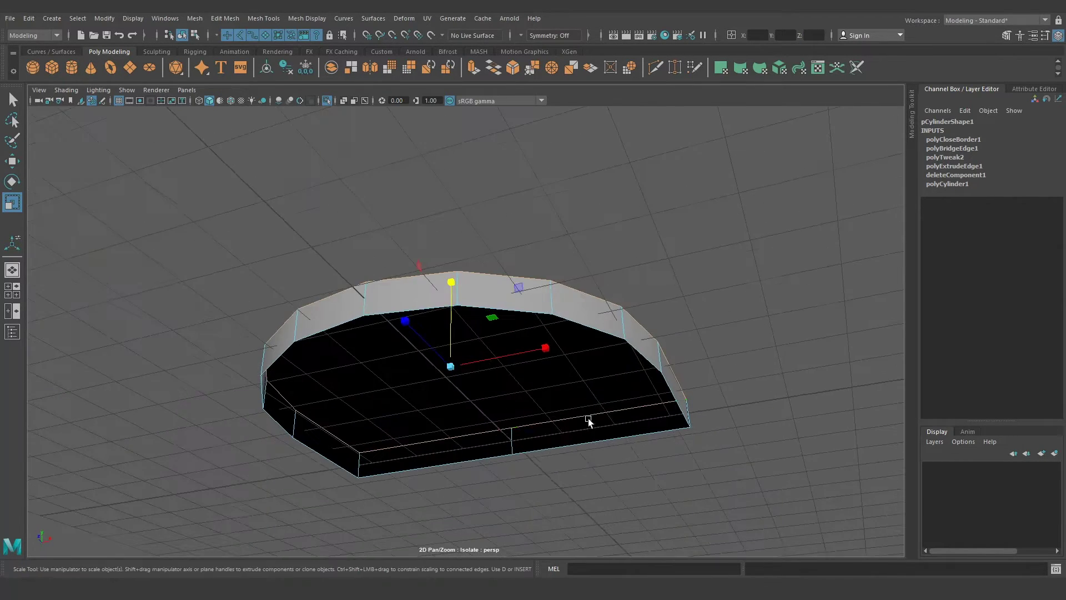
pyautogui.click(590, 324)
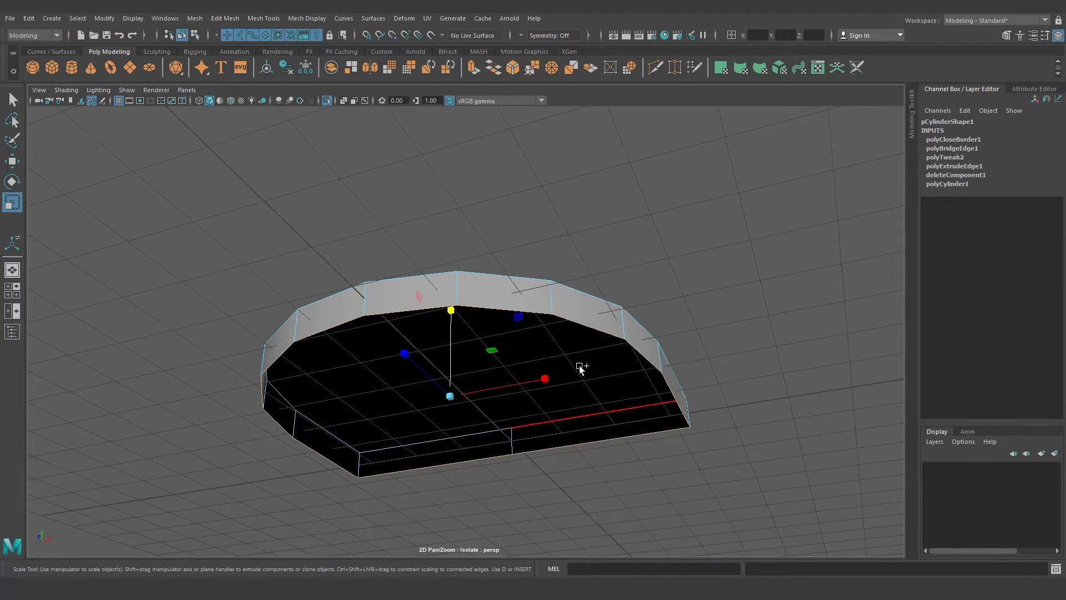
pyautogui.keyDown('shift'); pyautogui.rightClick(569, 355); pyautogui.keyUp('shift')
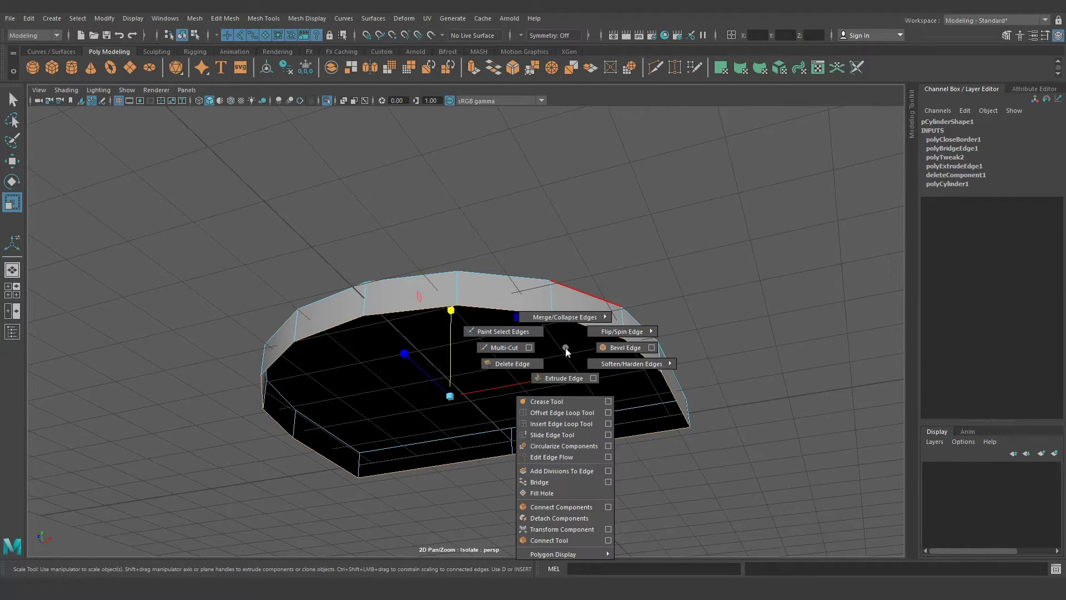
pyautogui.click(559, 492)
pyautogui.moveTo(592, 384)
pyautogui.keyDown('alt'); pyautogui.mouseDown()
pyautogui.moveTo(601, 401)
pyautogui.moveTo(424, 393)
pyautogui.moveTo(562, 363)
pyautogui.moveTo(607, 333)
pyautogui.moveTo(579, 335)
pyautogui.moveTo(649, 313)
pyautogui.moveTo(631, 388)
pyautogui.moveTo(638, 404)
pyautogui.moveTo(627, 407)
pyautogui.mouseUp(); pyautogui.keyUp('alt')
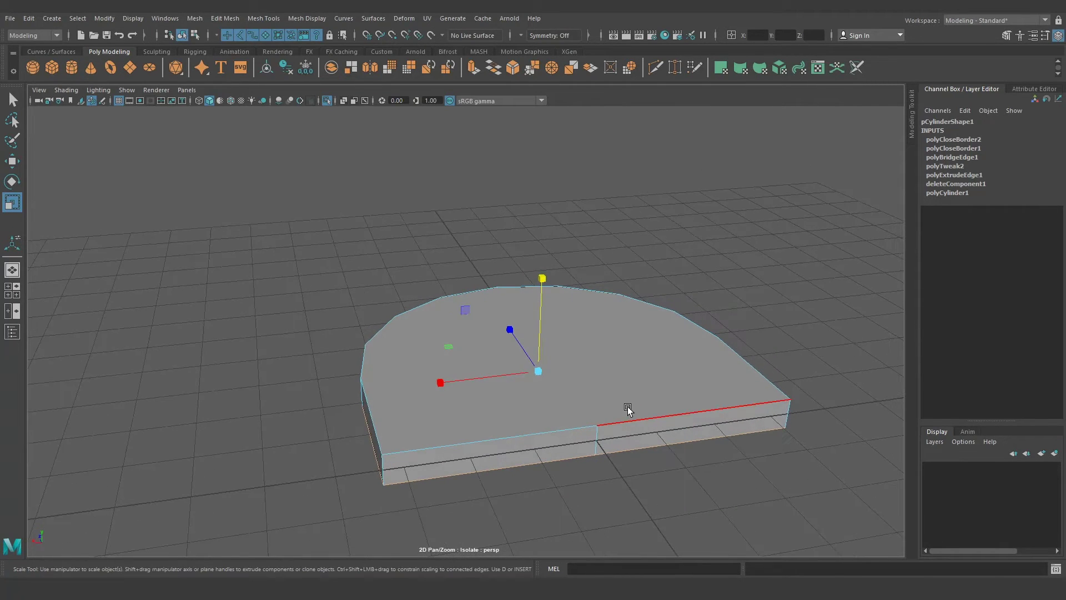
# Use Multi-Cut to slice lengthwise cuts across the seat's top face
pyautogui.hotkey('ctrl', 'shift', 'x')
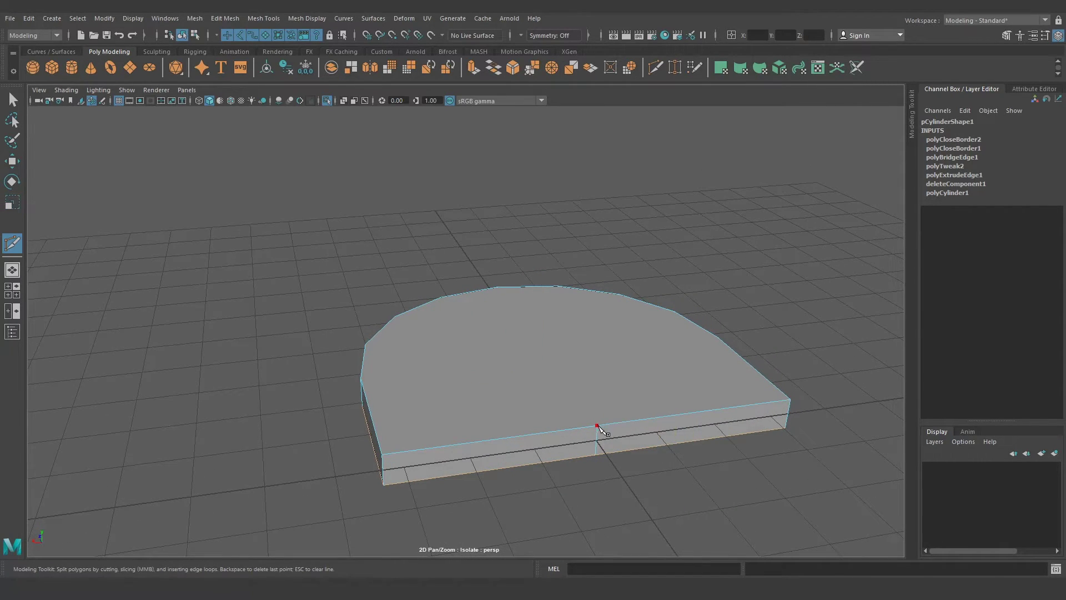
pyautogui.moveTo(460, 410)
pyautogui.keyDown('alt'); pyautogui.mouseDown()
pyautogui.moveTo(630, 419)
pyautogui.moveTo(362, 447)
pyautogui.mouseUp(); pyautogui.keyUp('alt')
pyautogui.click(364, 446)
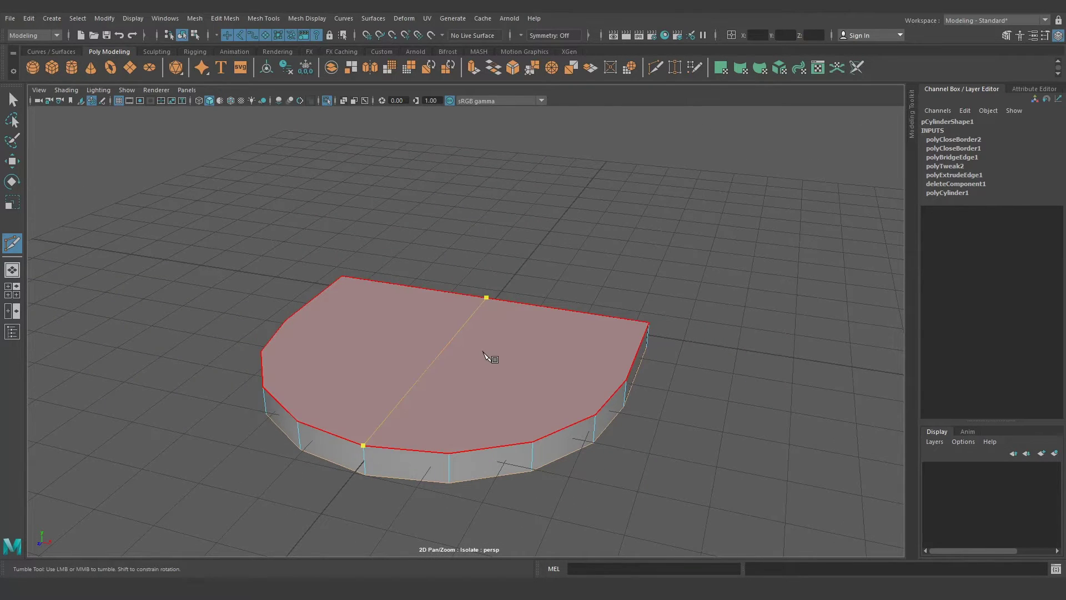
pyautogui.press('Return')
pyautogui.keyDown('alt'); pyautogui.moveTo(504, 361); pyautogui.dragTo(510, 309, button='middle'); pyautogui.keyUp('alt')
pyautogui.moveTo(509, 309)
pyautogui.keyDown('alt'); pyautogui.mouseDown()
pyautogui.moveTo(483, 424)
pyautogui.moveTo(488, 369)
pyautogui.moveTo(467, 376)
pyautogui.mouseUp(); pyautogui.keyUp('alt')
pyautogui.click(462, 377)
pyautogui.moveTo(541, 193)
pyautogui.keyDown('alt'); pyautogui.mouseDown()
pyautogui.moveTo(597, 305)
pyautogui.moveTo(392, 288)
pyautogui.moveTo(571, 380)
pyautogui.moveTo(434, 340)
pyautogui.moveTo(478, 245)
pyautogui.moveTo(594, 391)
pyautogui.moveTo(524, 369)
pyautogui.moveTo(477, 395)
pyautogui.moveTo(482, 251)
pyautogui.mouseUp(); pyautogui.keyUp('alt')
pyautogui.press('Return')
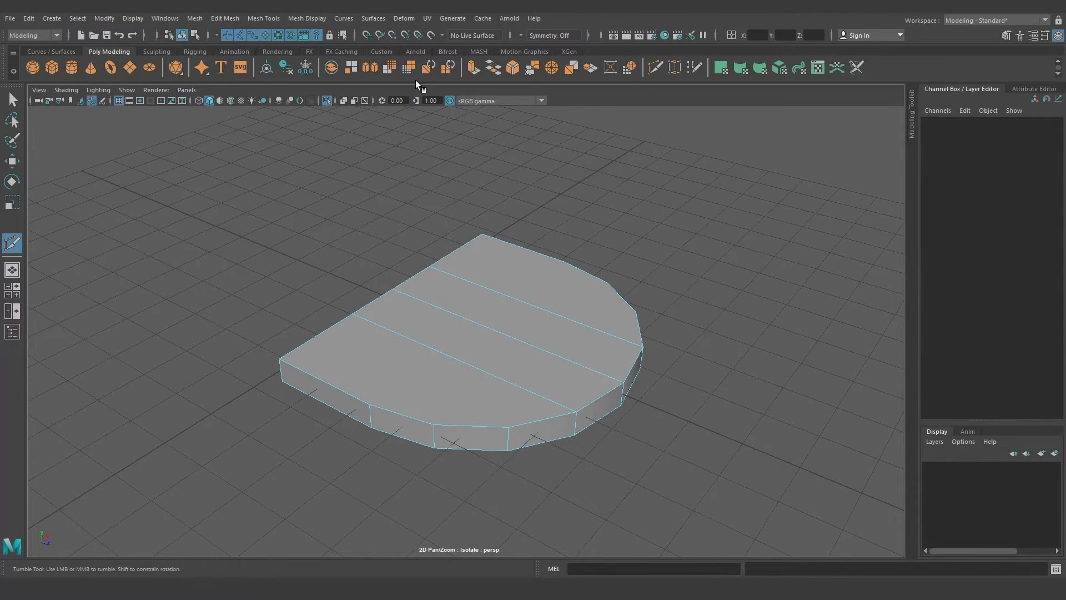
# With Symmetry set to Object X, add mirrored perpendicular cuts to form a quad grid
pyautogui.click(524, 35)
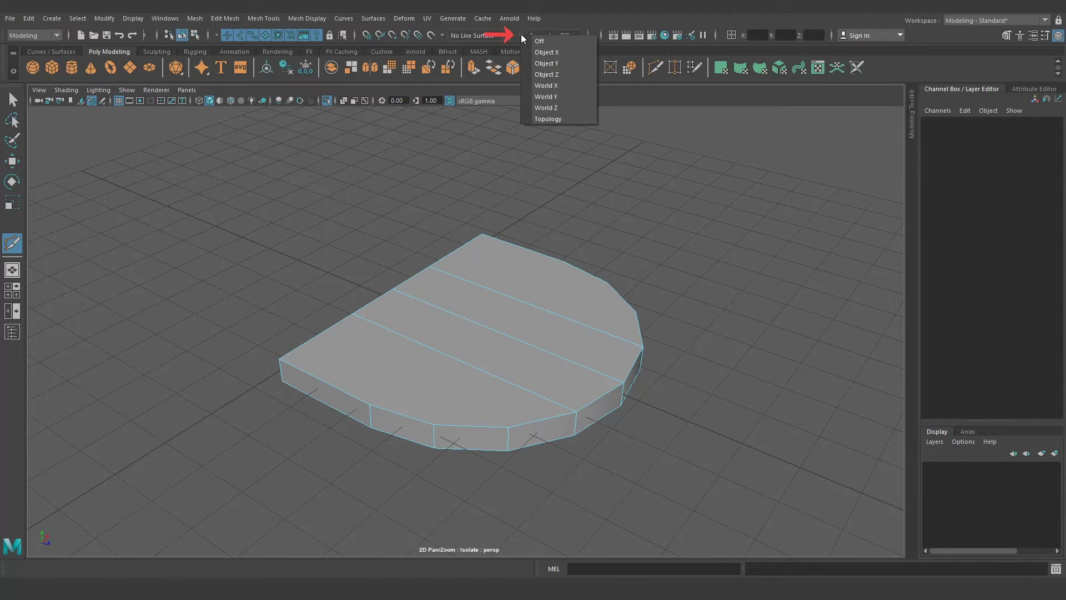
pyautogui.click(543, 52)
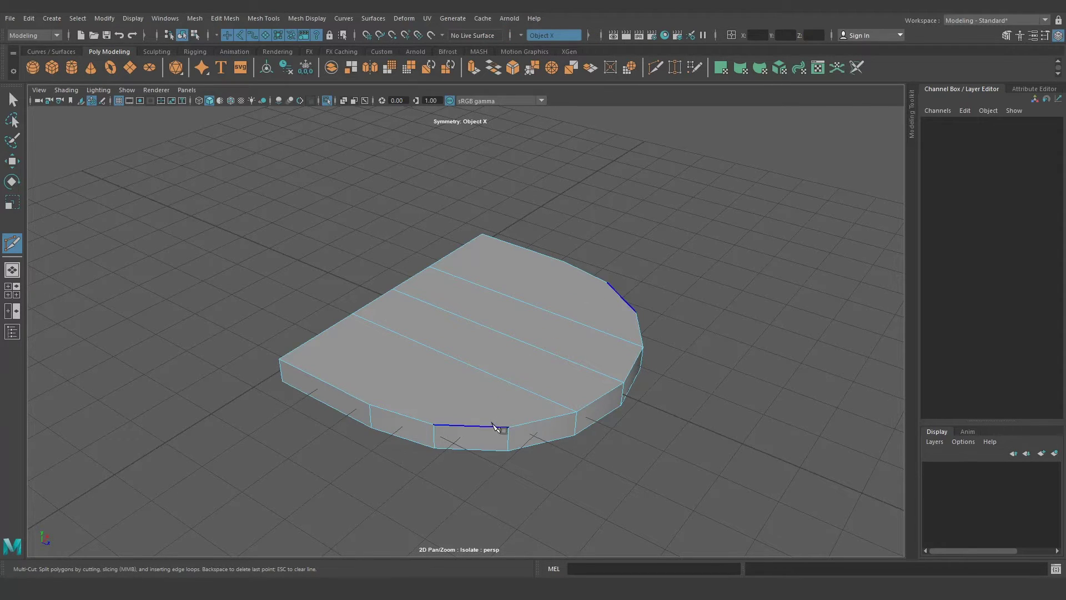
pyautogui.click(369, 407)
pyautogui.keyDown('alt'); pyautogui.moveTo(391, 398); pyautogui.dragTo(384, 420); pyautogui.keyUp('alt')
pyautogui.press('Return')
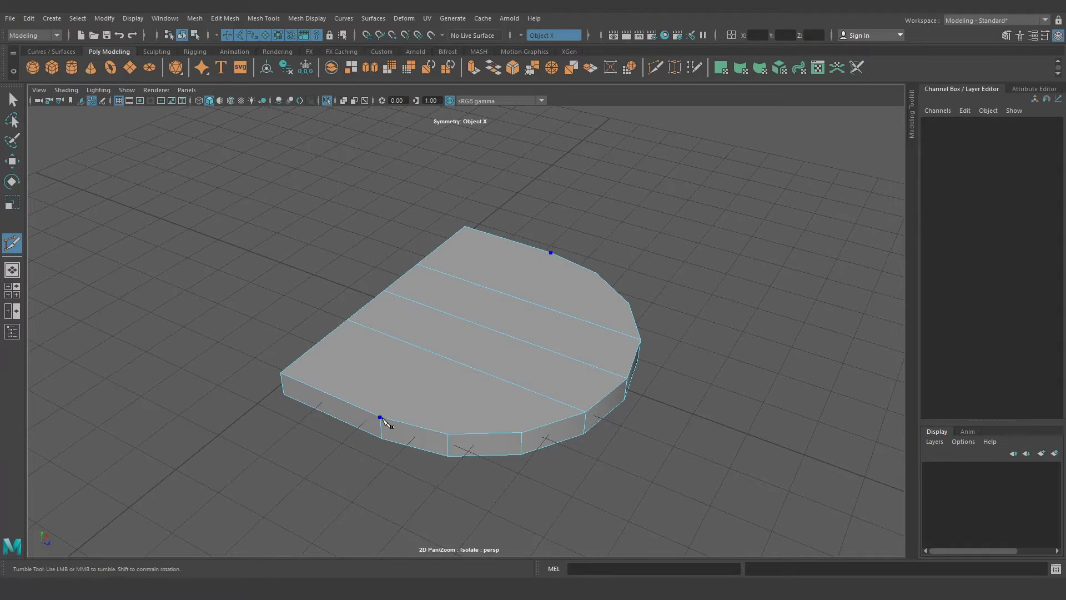
pyautogui.click(476, 326)
pyautogui.press('Return')
pyautogui.keyDown('alt'); pyautogui.moveTo(476, 327); pyautogui.dragTo(472, 397); pyautogui.keyUp('alt')
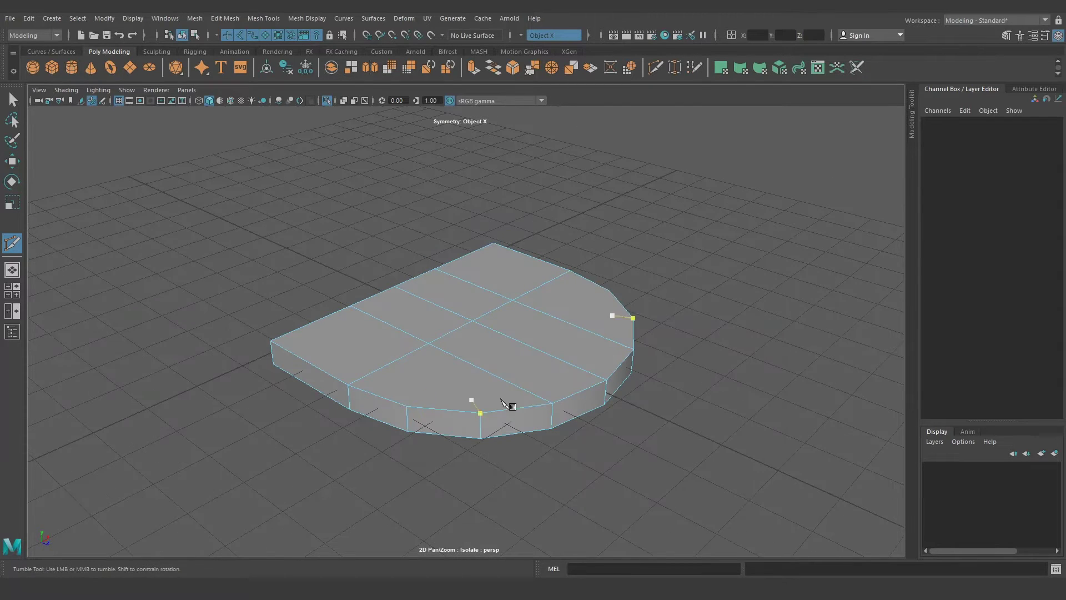
pyautogui.click(407, 406)
pyautogui.click(532, 348)
pyautogui.press('Return')
pyautogui.keyDown('alt'); pyautogui.moveTo(531, 348); pyautogui.dragTo(494, 354); pyautogui.keyUp('alt')
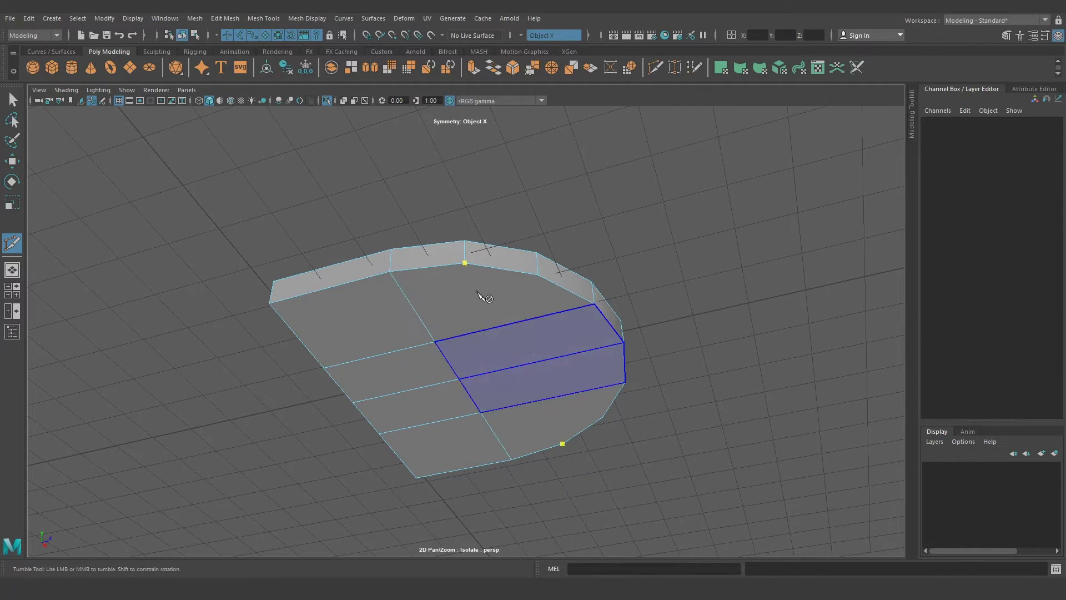
pyautogui.moveTo(491, 280)
pyautogui.keyDown('alt'); pyautogui.mouseDown()
pyautogui.moveTo(594, 309)
pyautogui.moveTo(602, 264)
pyautogui.moveTo(463, 321)
pyautogui.moveTo(487, 321)
pyautogui.moveTo(459, 361)
pyautogui.moveTo(532, 328)
pyautogui.moveTo(409, 316)
pyautogui.moveTo(547, 319)
pyautogui.moveTo(560, 329)
pyautogui.moveTo(537, 328)
pyautogui.mouseUp(); pyautogui.keyUp('alt')
pyautogui.press('q')
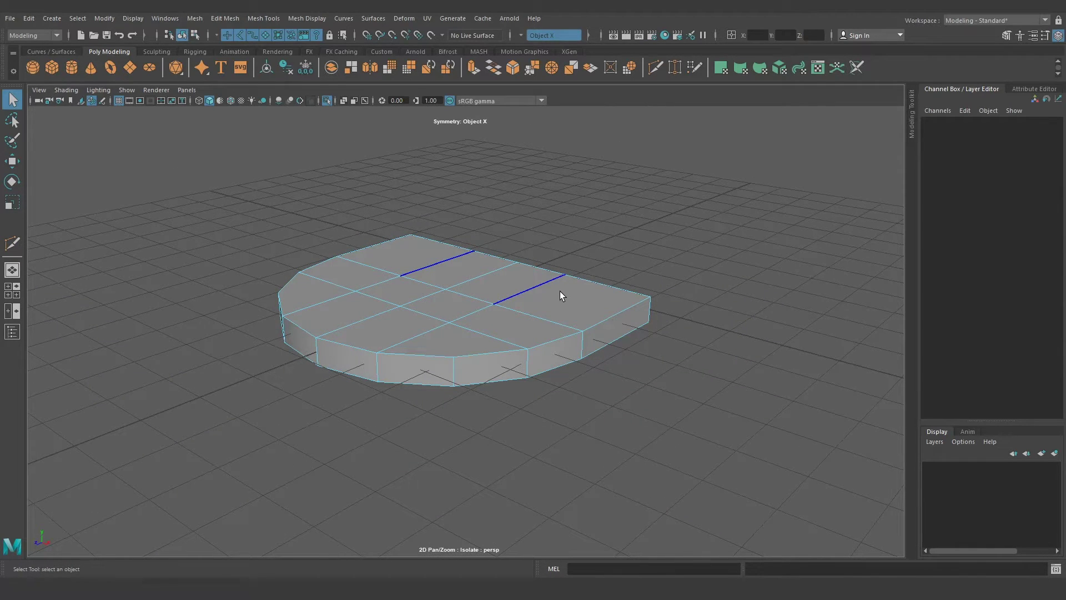
# Turn symmetry off, then delete the seat's history and freeze its transforms
pyautogui.press('F8')
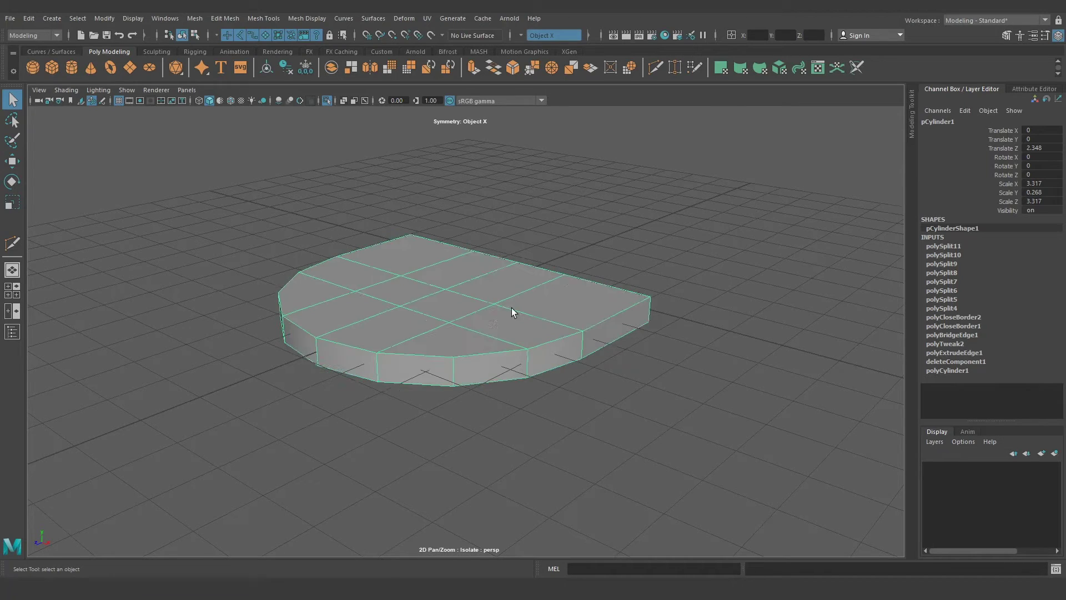
pyautogui.press('f')
pyautogui.click(524, 36)
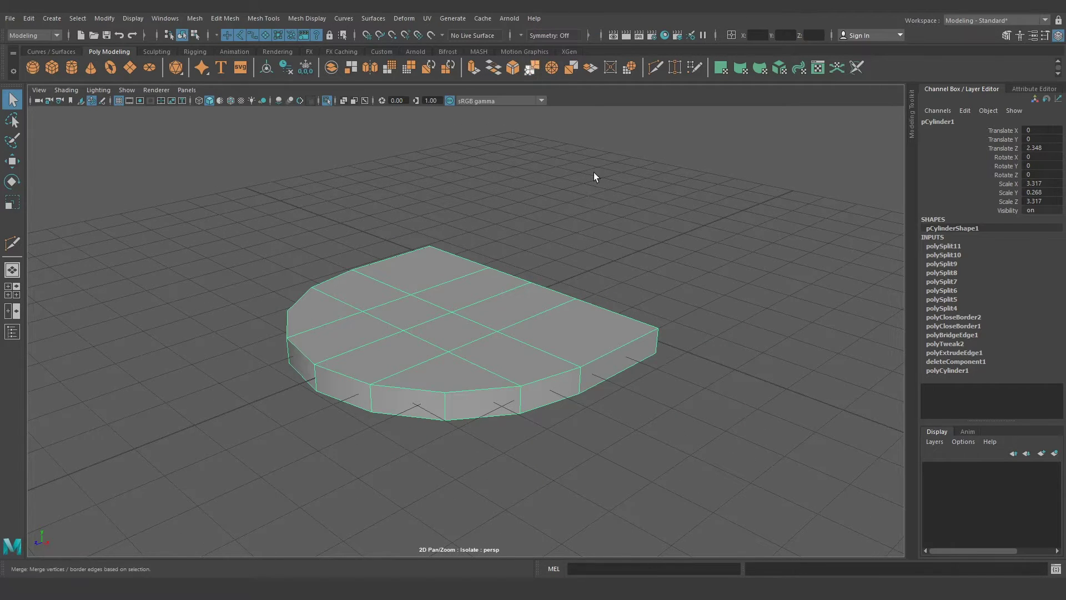
pyautogui.press('f')
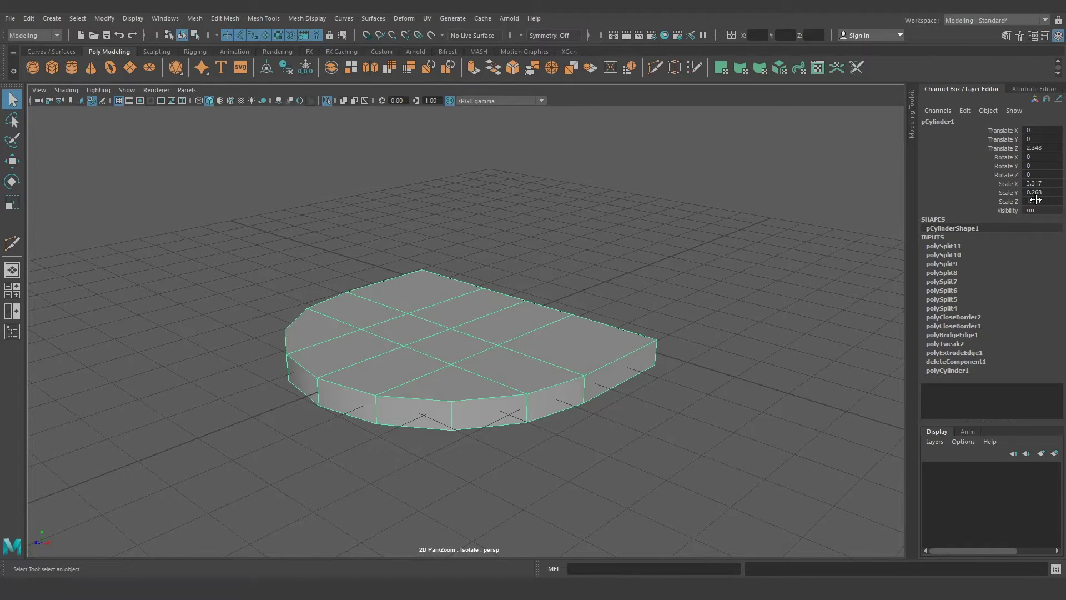
pyautogui.click(284, 64)
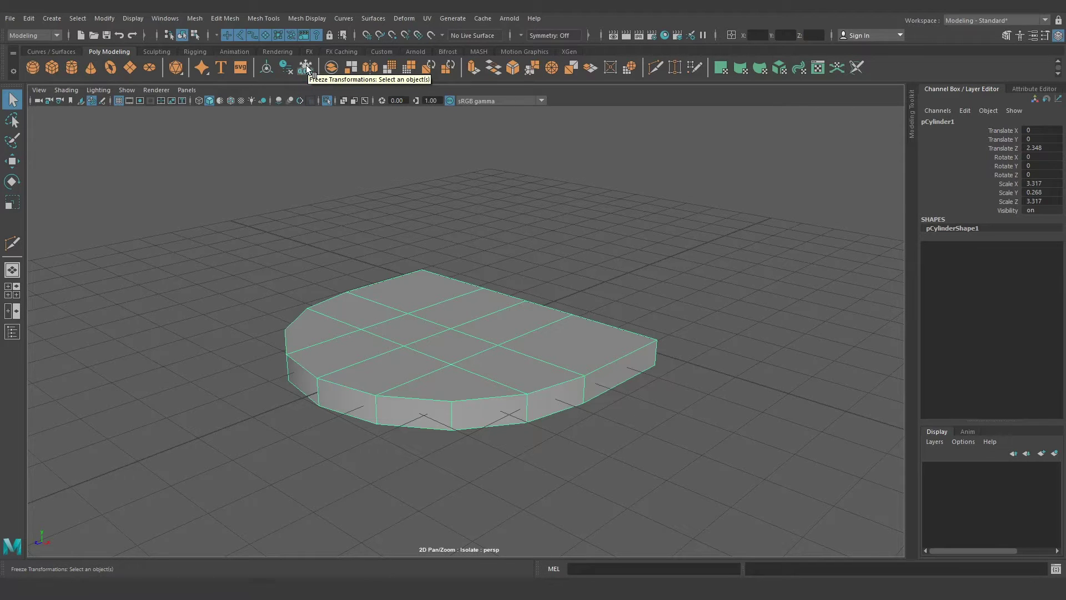
pyautogui.click(306, 65)
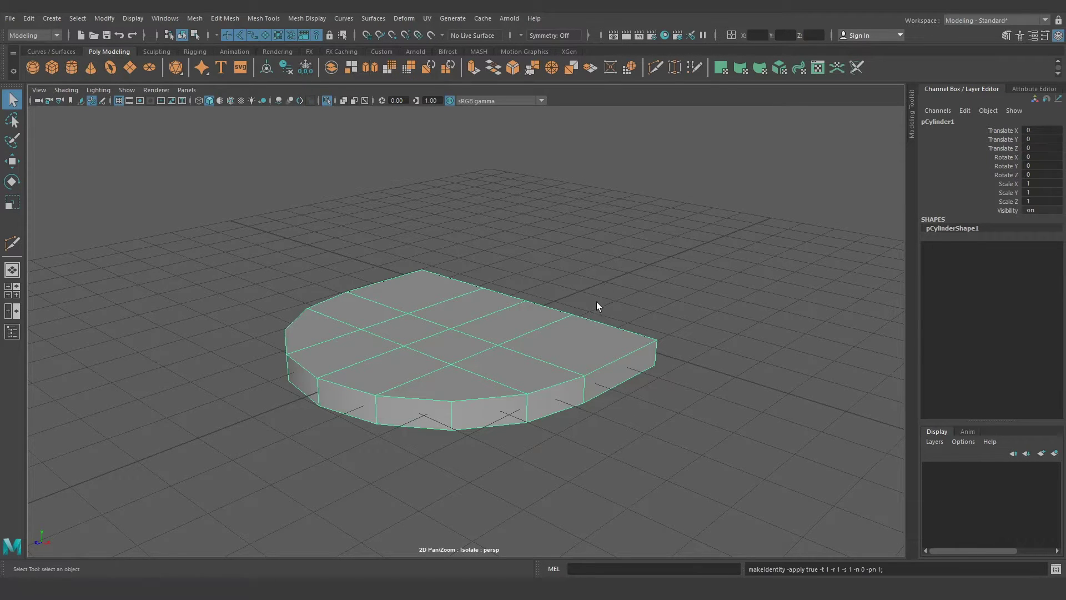
# Show the backrest alongside the seat again and view both from a low angle
pyautogui.keyDown('alt'); pyautogui.moveTo(616, 352); pyautogui.dragTo(607, 342); pyautogui.keyUp('alt')
pyautogui.click(331, 105)
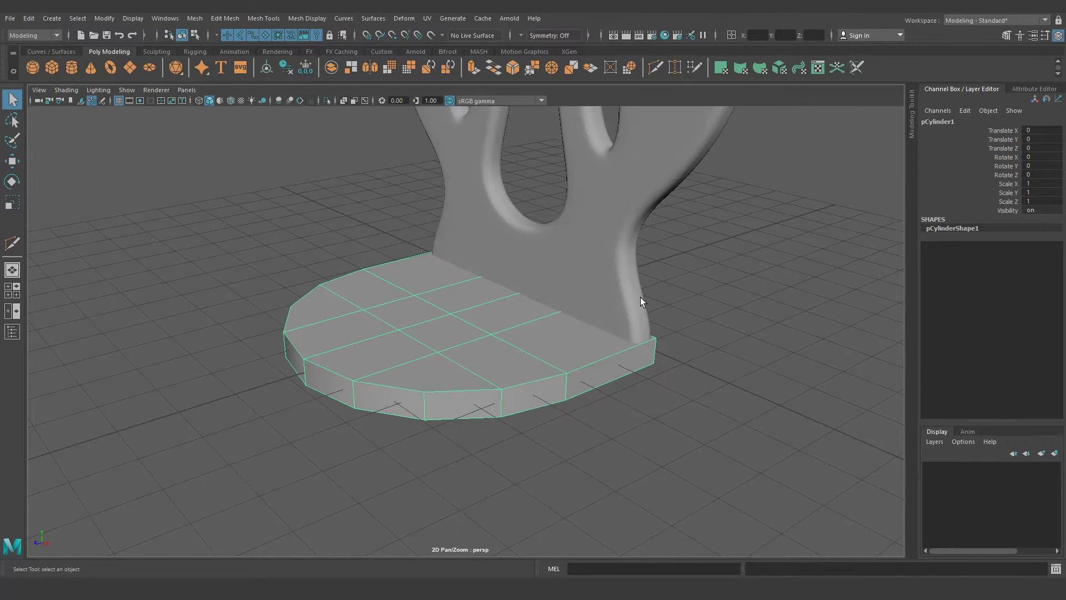
pyautogui.moveTo(640, 297)
pyautogui.keyDown('alt'); pyautogui.mouseDown()
pyautogui.moveTo(475, 338)
pyautogui.moveTo(582, 345)
pyautogui.moveTo(488, 348)
pyautogui.mouseUp(); pyautogui.keyUp('alt')
pyautogui.moveTo(488, 348)
pyautogui.keyDown('alt'); pyautogui.mouseDown(button='right')
pyautogui.moveTo(464, 357)
pyautogui.moveTo(469, 365)
pyautogui.mouseUp(button='right'); pyautogui.keyUp('alt')
pyautogui.keyDown('alt'); pyautogui.moveTo(470, 365); pyautogui.dragTo(543, 340); pyautogui.keyUp('alt')
pyautogui.press('w')
pyautogui.moveTo(527, 347)
pyautogui.keyDown('alt'); pyautogui.mouseDown()
pyautogui.moveTo(552, 335)
pyautogui.moveTo(523, 336)
pyautogui.moveTo(527, 349)
pyautogui.mouseUp(); pyautogui.keyUp('alt')
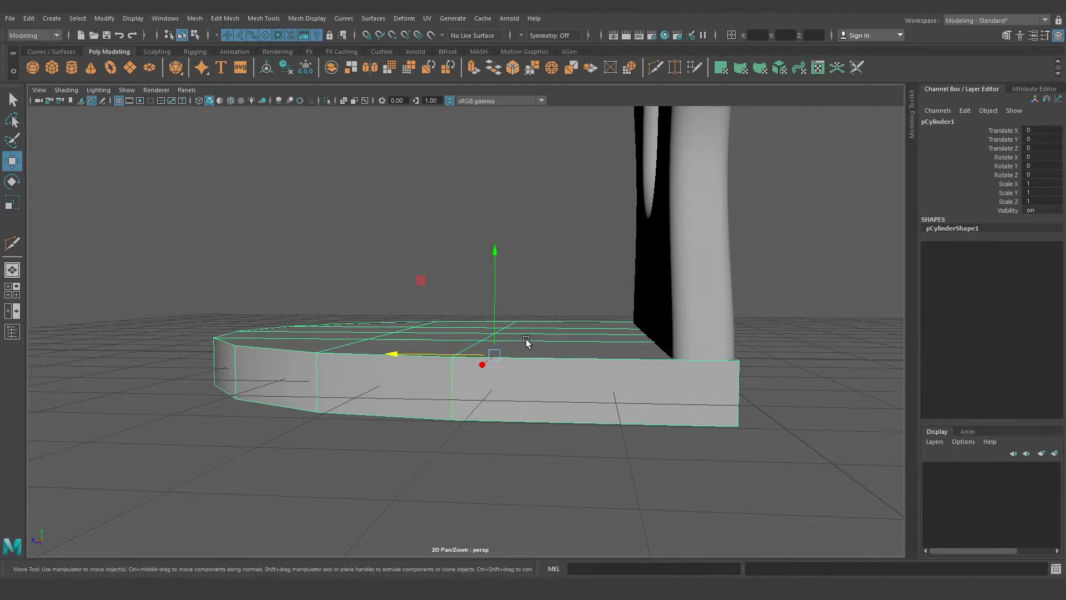
# Snap the seat's pivot to its top face and lower the seat to Translate Y -0.265
pyautogui.press('d')
pyautogui.press('v')
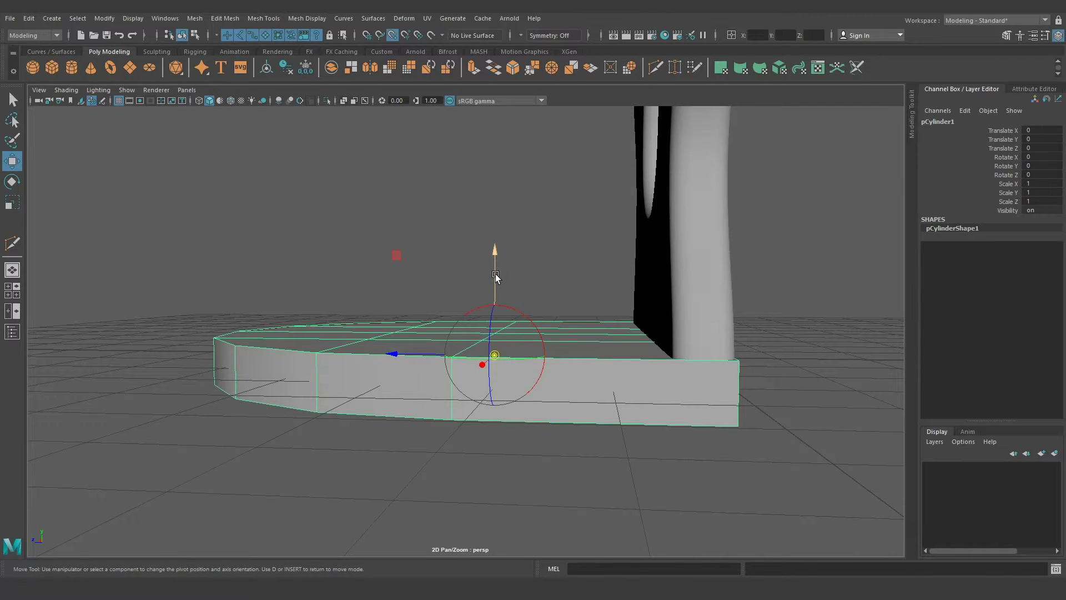
pyautogui.moveTo(496, 274); pyautogui.dragTo(495, 258)
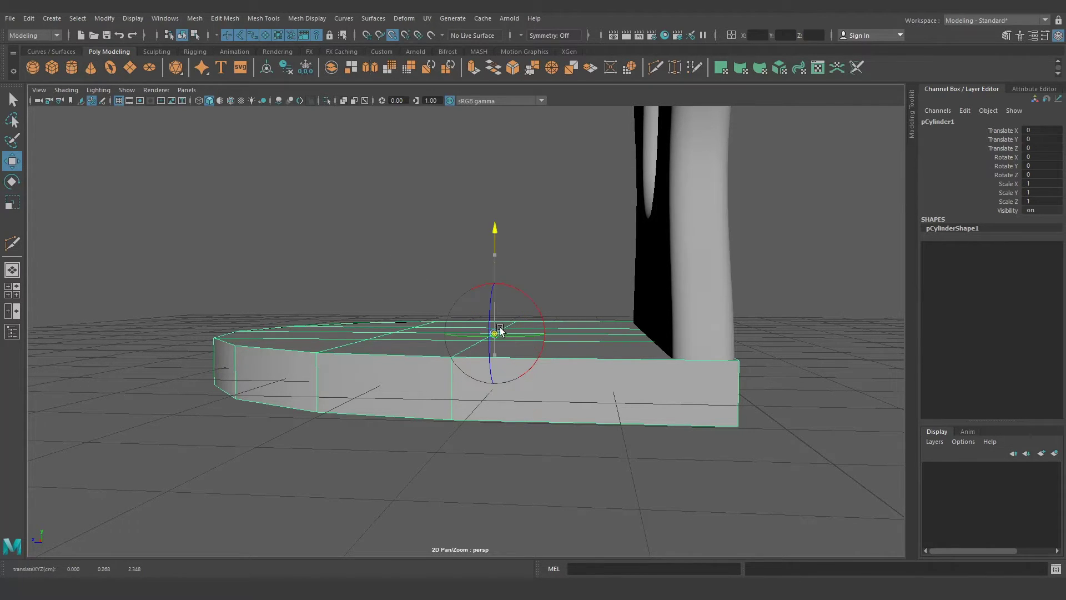
pyautogui.keyDown('alt'); pyautogui.moveTo(564, 340); pyautogui.dragTo(521, 352); pyautogui.keyUp('alt')
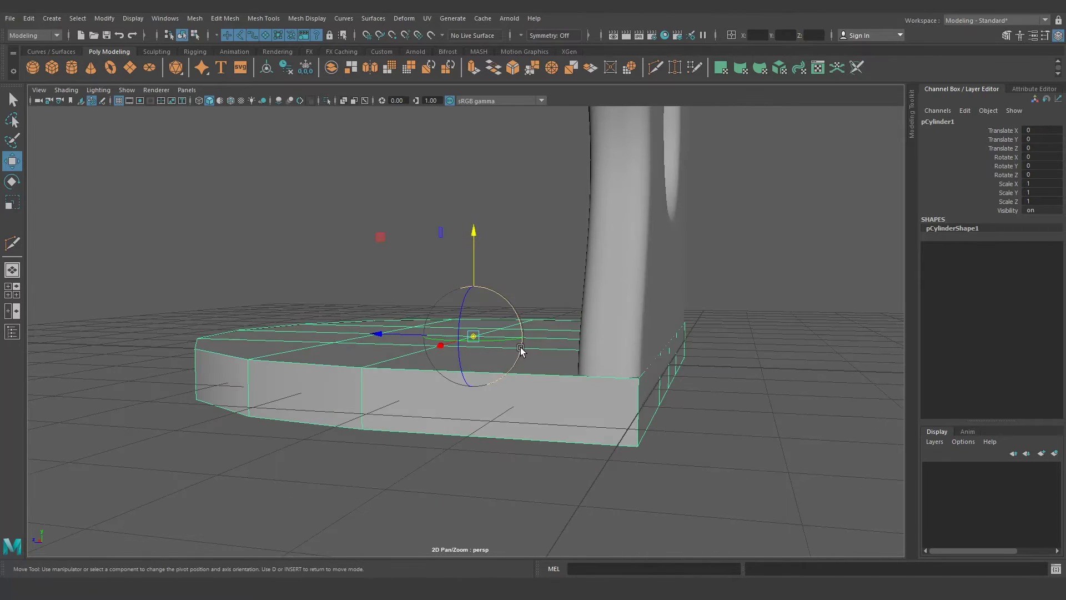
pyautogui.keyDown('alt'); pyautogui.moveTo(500, 317); pyautogui.dragTo(518, 359); pyautogui.keyUp('alt')
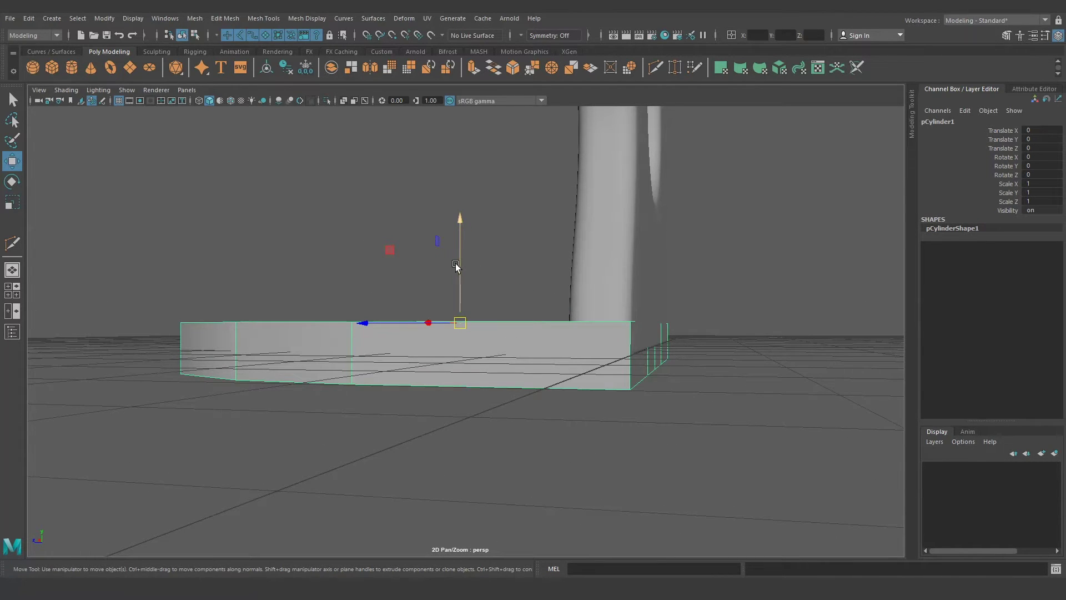
pyautogui.moveTo(456, 265)
pyautogui.mouseDown()
pyautogui.moveTo(487, 305)
pyautogui.moveTo(446, 270)
pyautogui.moveTo(469, 286)
pyautogui.mouseUp()
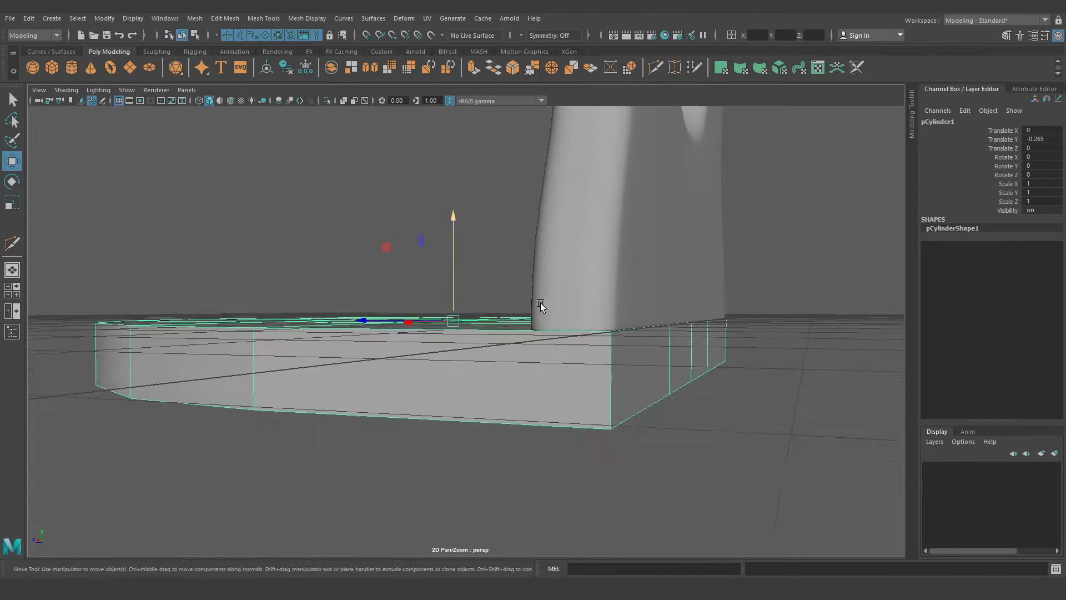
# Scale the seat slab down vertically, settling on Scale Y about 0.882
pyautogui.press('r')
pyautogui.moveTo(461, 232); pyautogui.dragTo(453, 253)
pyautogui.scroll(-3, 559, 326)
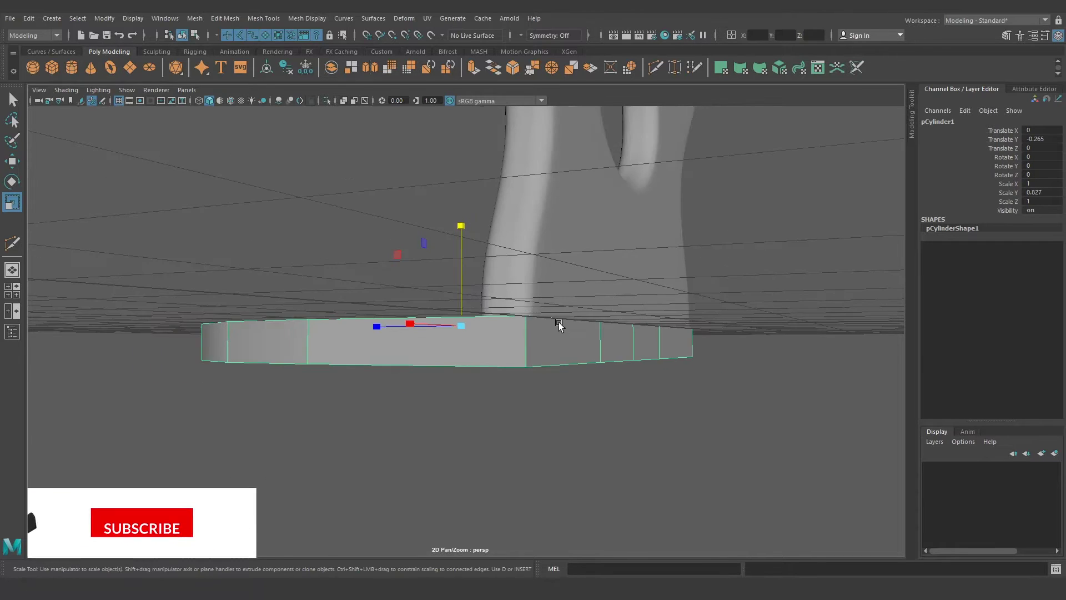
pyautogui.scroll(-2, 500, 317)
pyautogui.keyDown('alt'); pyautogui.moveTo(500, 316); pyautogui.dragTo(530, 317); pyautogui.keyUp('alt')
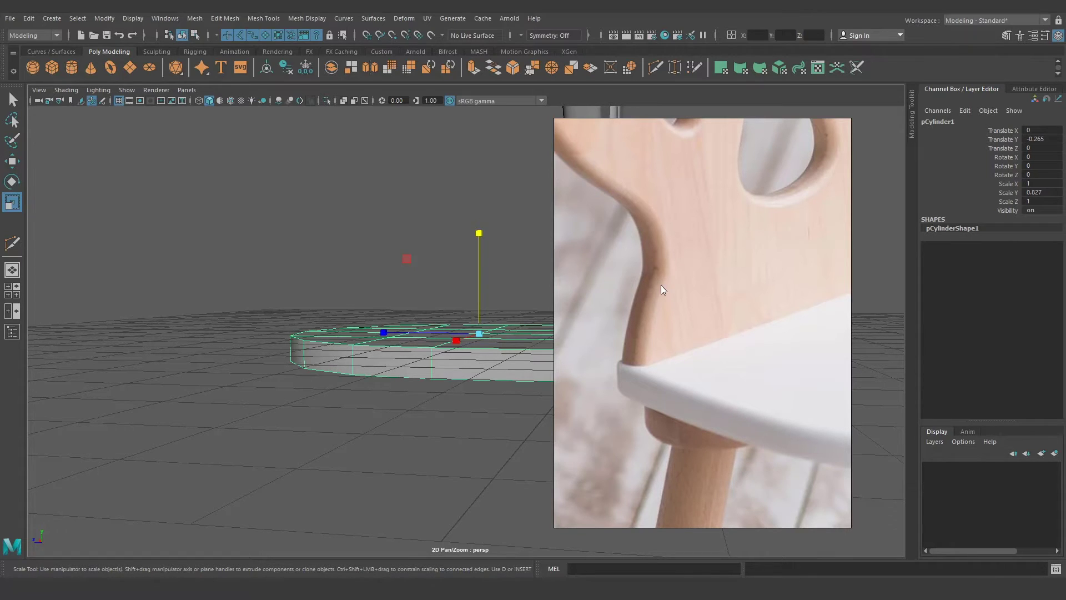
pyautogui.keyDown('alt'); pyautogui.moveTo(773, 364); pyautogui.dragTo(564, 364); pyautogui.keyUp('alt')
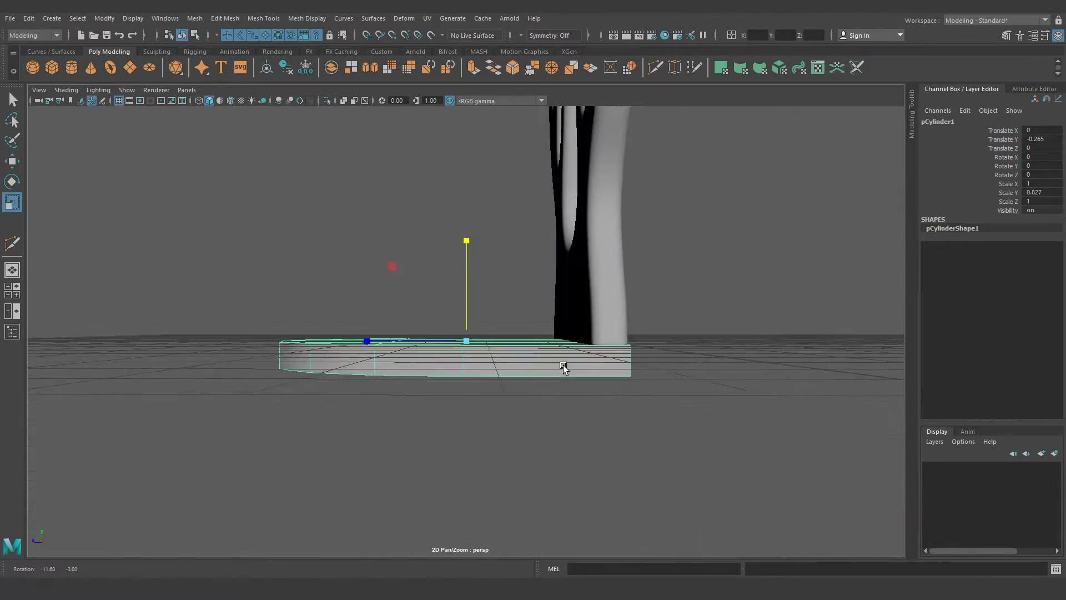
pyautogui.moveTo(463, 229)
pyautogui.mouseDown()
pyautogui.moveTo(462, 263)
pyautogui.moveTo(602, 422)
pyautogui.moveTo(562, 390)
pyautogui.moveTo(532, 399)
pyautogui.moveTo(638, 361)
pyautogui.moveTo(571, 408)
pyautogui.moveTo(545, 397)
pyautogui.mouseUp()
pyautogui.scroll(2, 539, 400)
pyautogui.scroll(1, 538, 401)
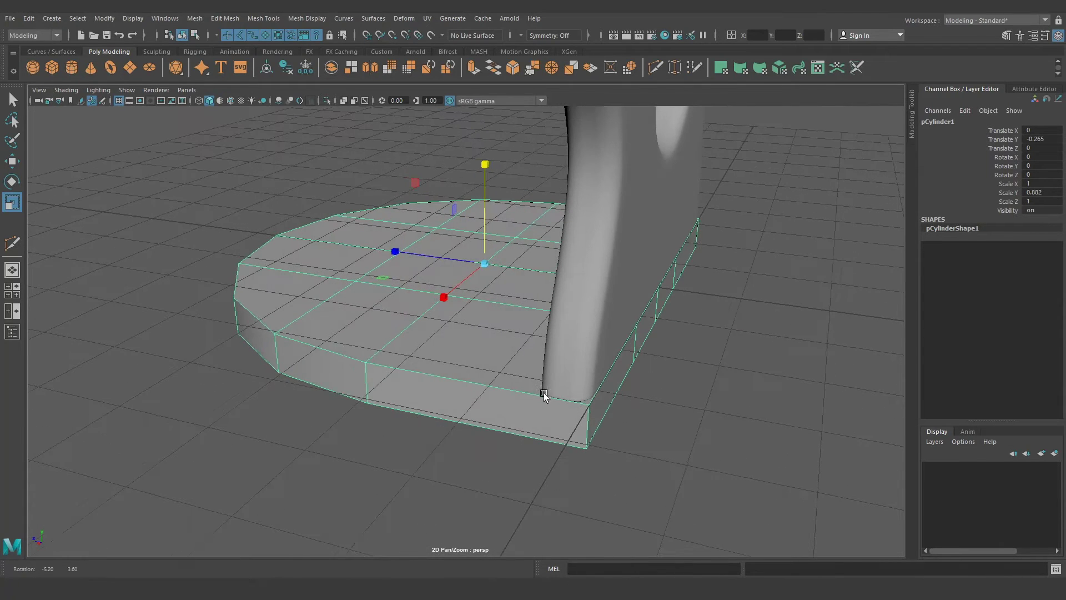
# Select the seat's top and bottom rim edges from its ring of side faces
pyautogui.moveTo(471, 282); pyautogui.dragTo(478, 330, button='right')
pyautogui.click(471, 251)
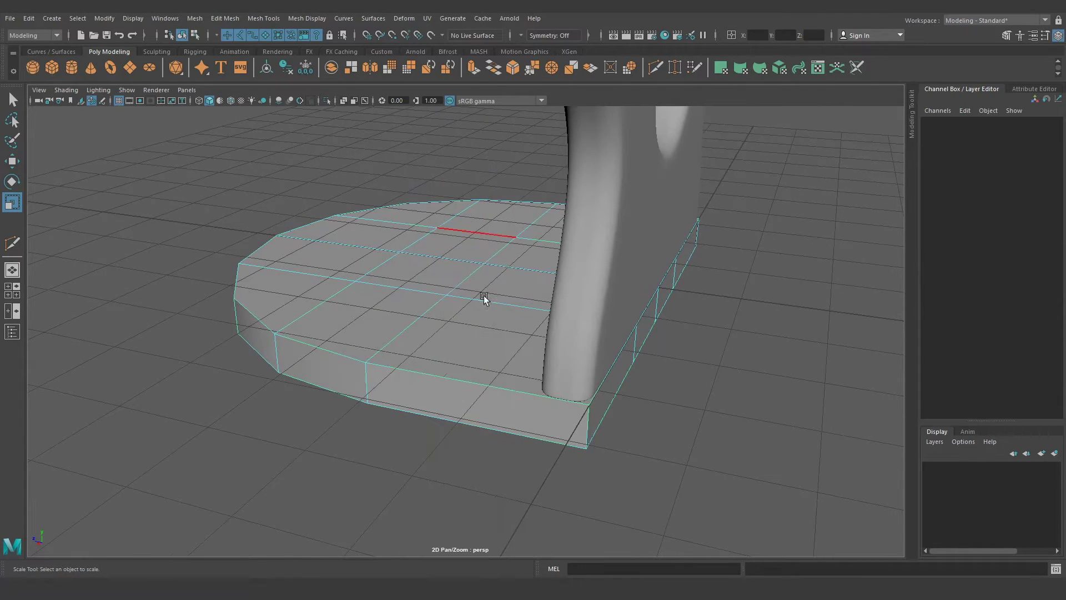
pyautogui.click(487, 381)
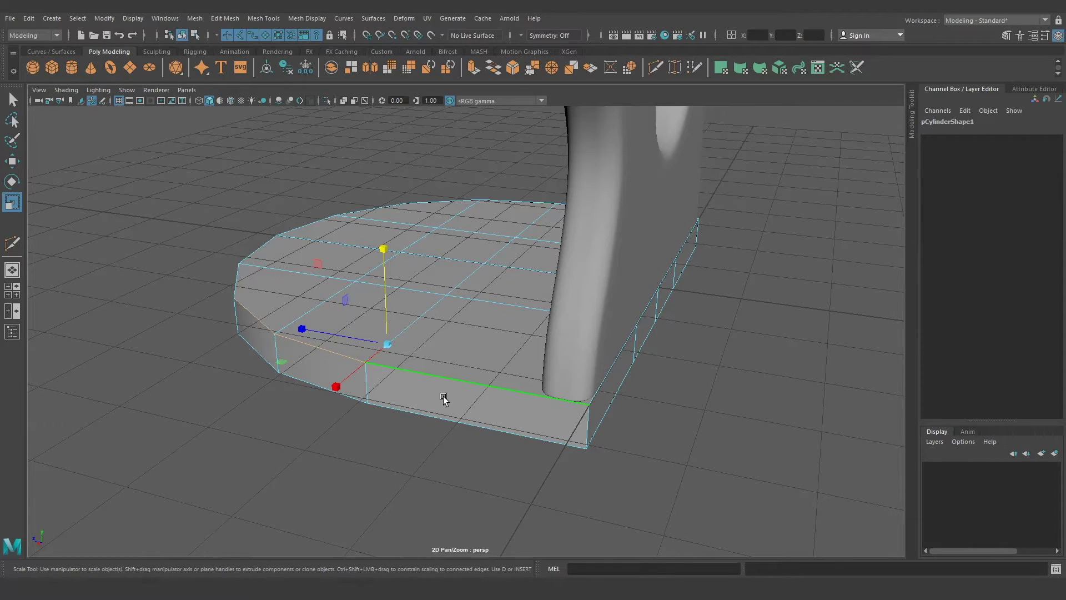
pyautogui.moveTo(392, 277); pyautogui.dragTo(393, 316, button='right')
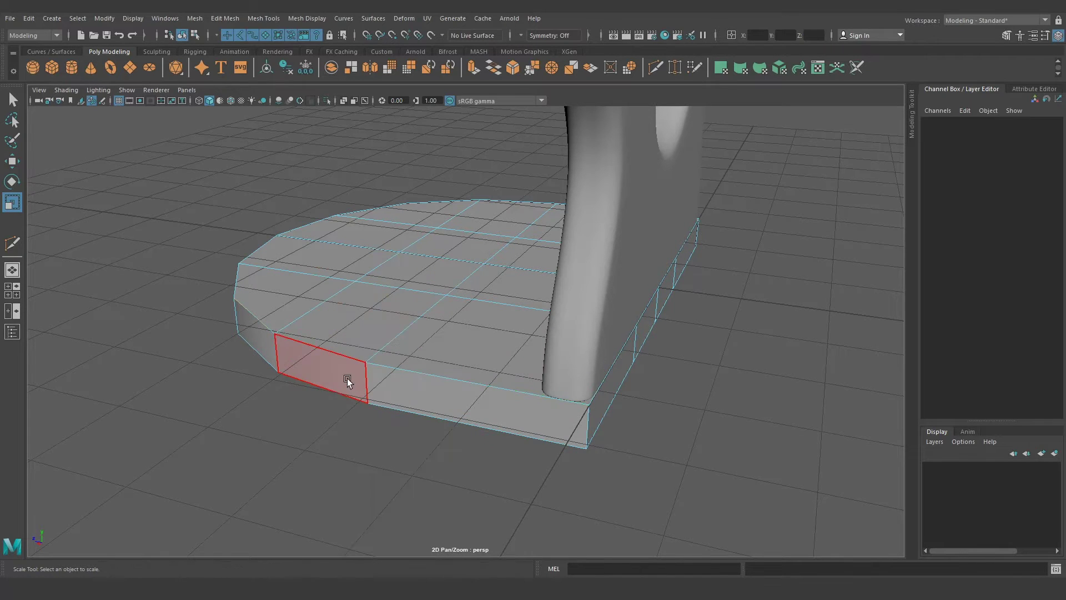
pyautogui.keyDown('shift'); pyautogui.doubleClick(401, 392); pyautogui.keyUp('shift')
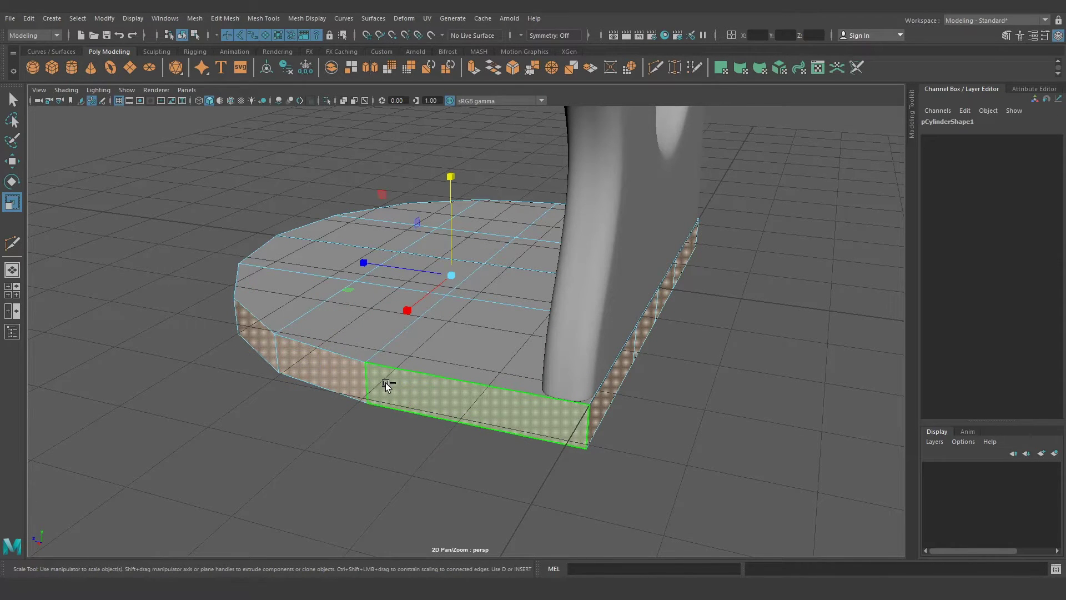
pyautogui.moveTo(385, 382)
pyautogui.mouseDown(button='right')
pyautogui.moveTo(409, 388)
pyautogui.moveTo(471, 335)
pyautogui.mouseUp(button='right')
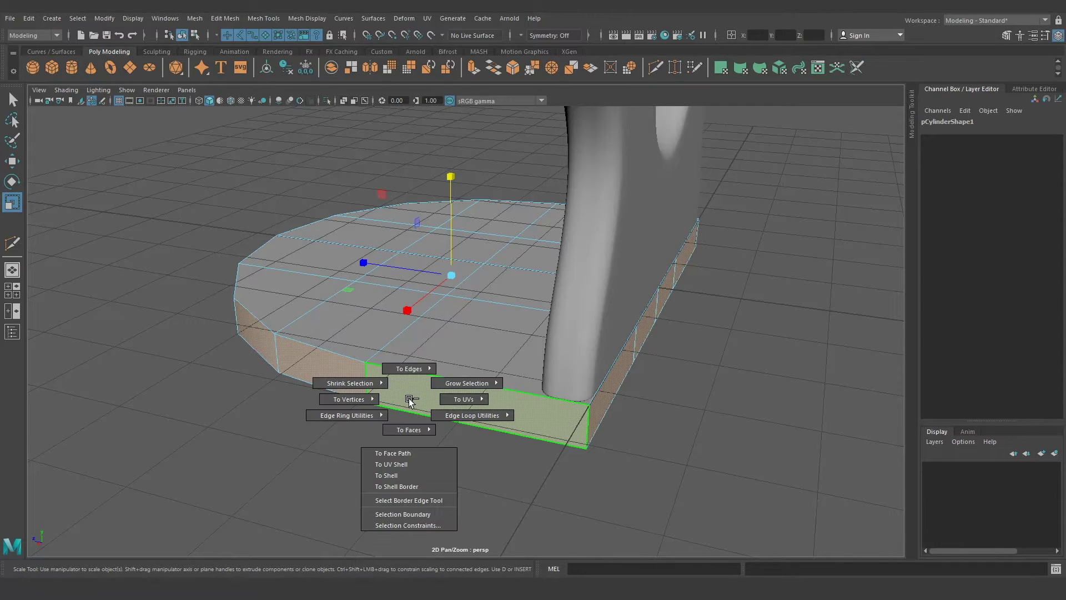
pyautogui.keyDown('alt'); pyautogui.moveTo(511, 420); pyautogui.dragTo(490, 419); pyautogui.keyUp('alt')
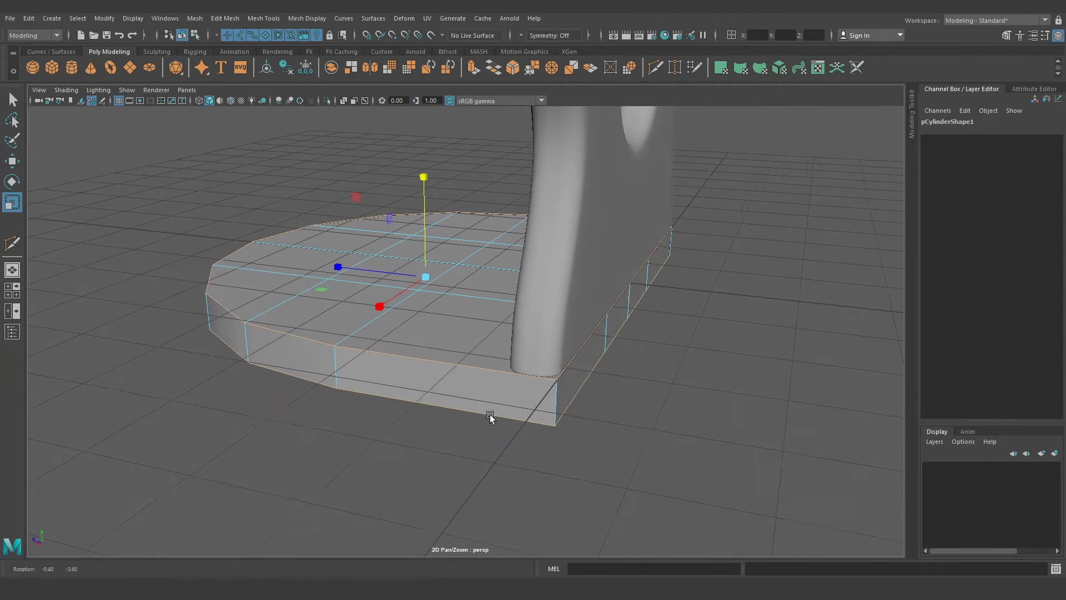
# Bevel the rim edges with Chamfer off, 1 segment and Fraction about 0.62
pyautogui.hotkey('ctrl', 'b')
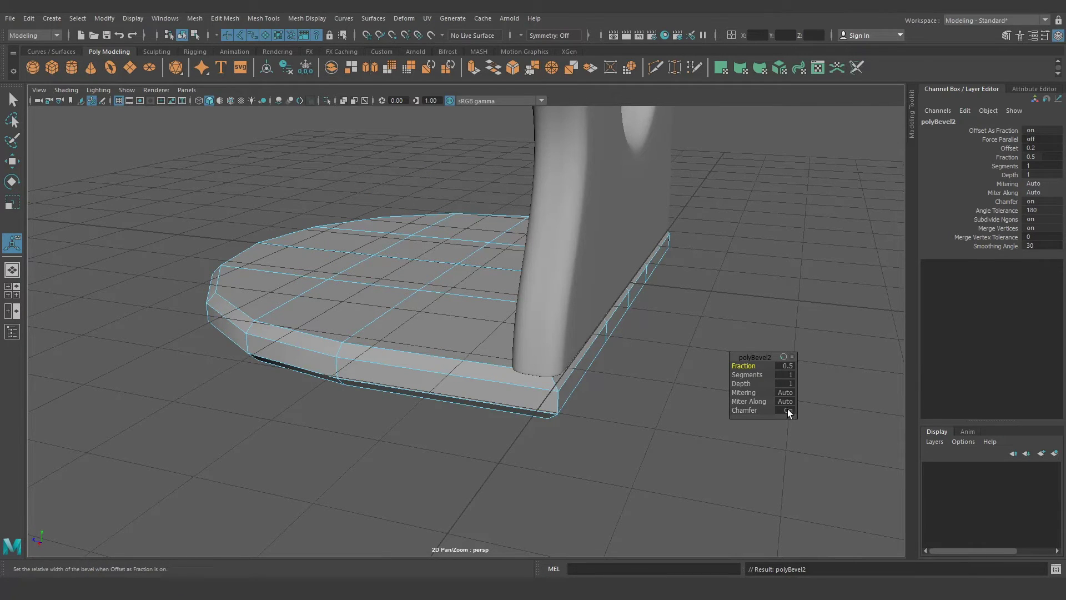
pyautogui.click(787, 409)
pyautogui.moveTo(744, 365)
pyautogui.mouseDown()
pyautogui.moveTo(852, 362)
pyautogui.moveTo(827, 357)
pyautogui.mouseUp()
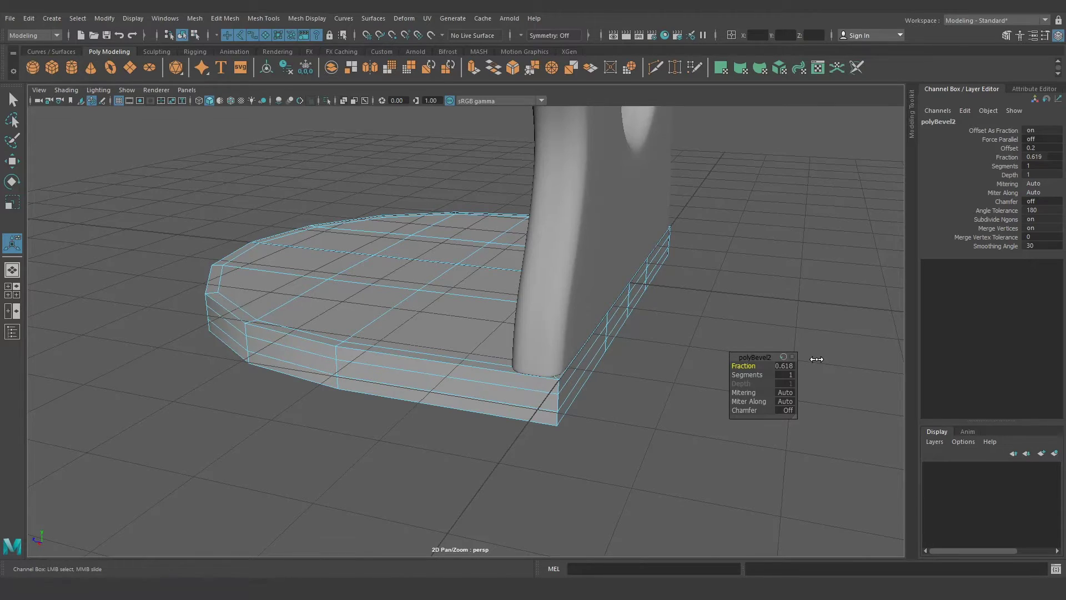
pyautogui.moveTo(816, 359)
pyautogui.keyDown('alt'); pyautogui.mouseDown()
pyautogui.moveTo(559, 400)
pyautogui.moveTo(473, 382)
pyautogui.mouseUp(); pyautogui.keyUp('alt')
pyautogui.press('q')
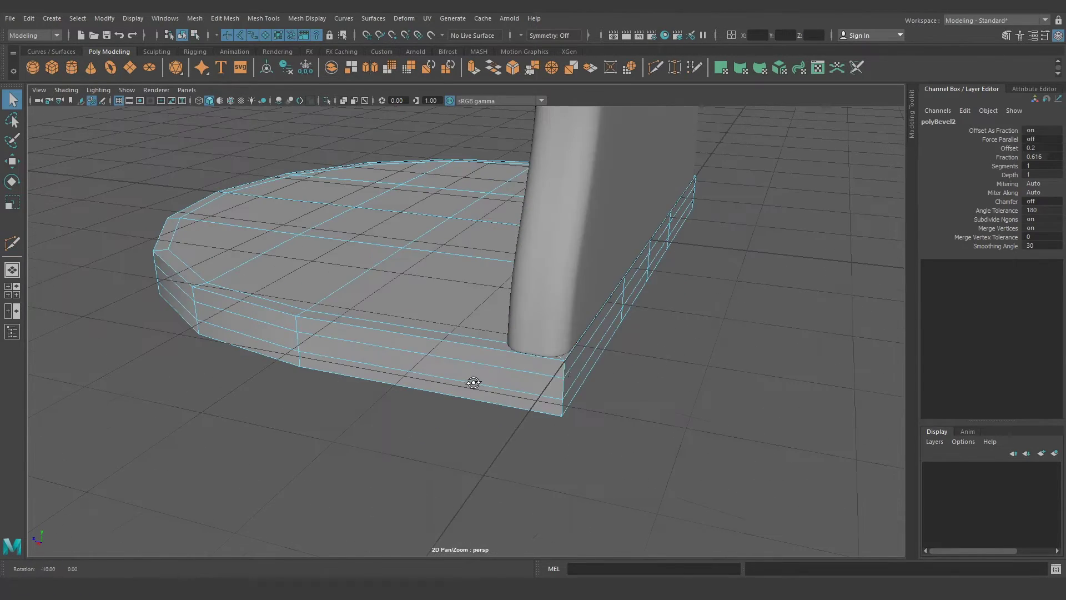
pyautogui.moveTo(631, 388)
pyautogui.keyDown('alt'); pyautogui.mouseDown()
pyautogui.moveTo(471, 364)
pyautogui.moveTo(518, 386)
pyautogui.moveTo(501, 387)
pyautogui.mouseUp(); pyautogui.keyUp('alt')
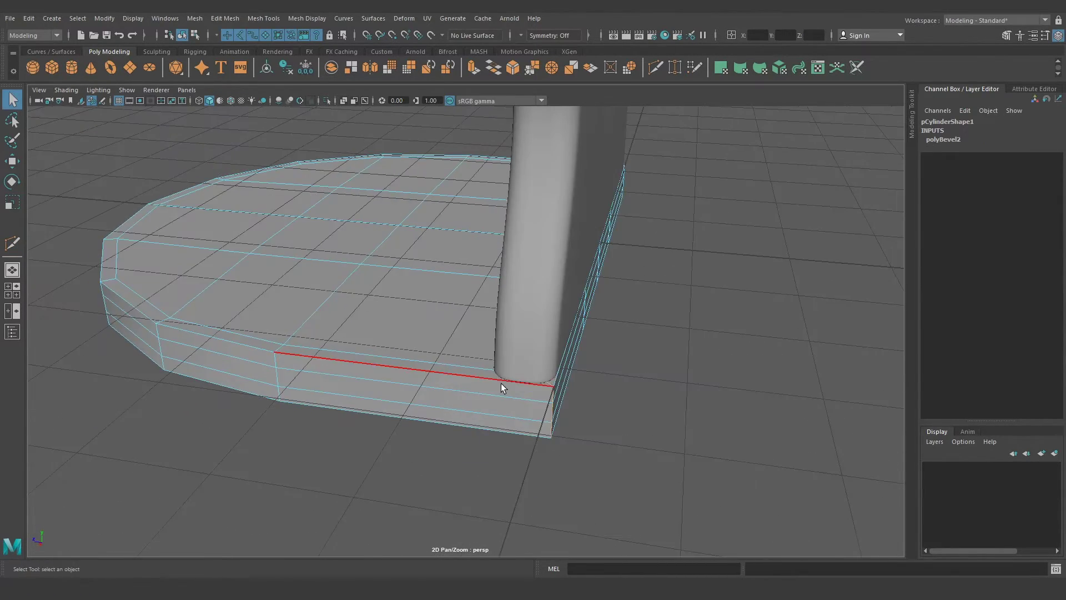
# Insert a Multi-Cut edge loop near the seat's back edge
pyautogui.keyDown('shift'); pyautogui.moveTo(501, 387); pyautogui.dragTo(540, 385, button='right'); pyautogui.keyUp('shift')
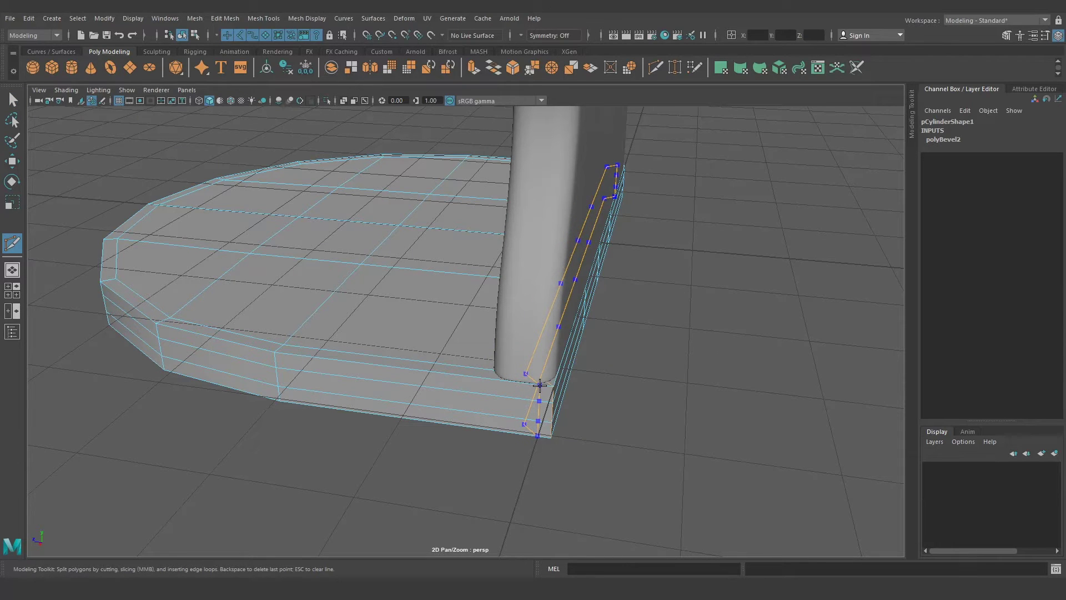
pyautogui.keyDown('ctrl'); pyautogui.click(540, 385); pyautogui.keyUp('ctrl')
pyautogui.moveTo(540, 384)
pyautogui.keyDown('alt'); pyautogui.mouseDown()
pyautogui.moveTo(598, 393)
pyautogui.moveTo(510, 378)
pyautogui.mouseUp(); pyautogui.keyUp('alt')
pyautogui.press('q')
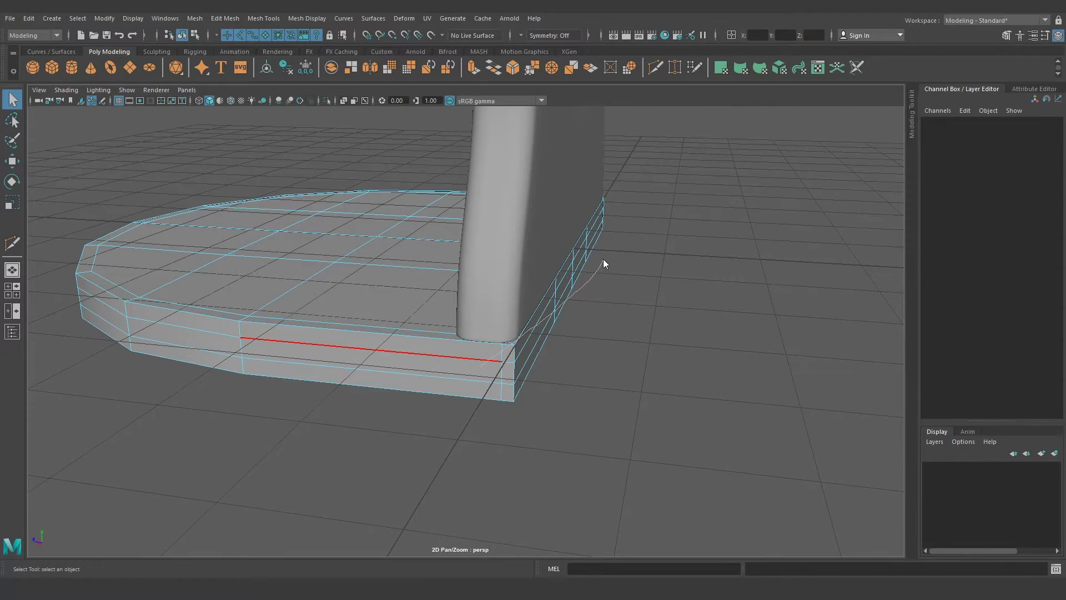
# Return to object mode and preview the seat smoothed
pyautogui.moveTo(603, 261); pyautogui.dragTo(578, 258, button='right')
pyautogui.keyDown('alt'); pyautogui.moveTo(578, 258); pyautogui.dragTo(505, 391); pyautogui.keyUp('alt')
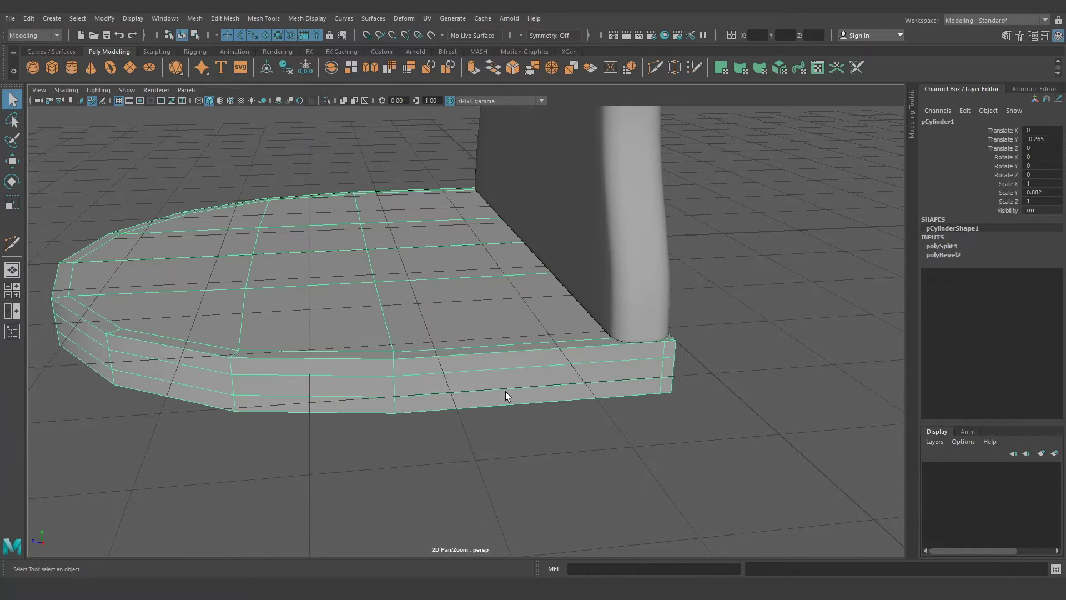
pyautogui.press('3')
pyautogui.click(395, 448)
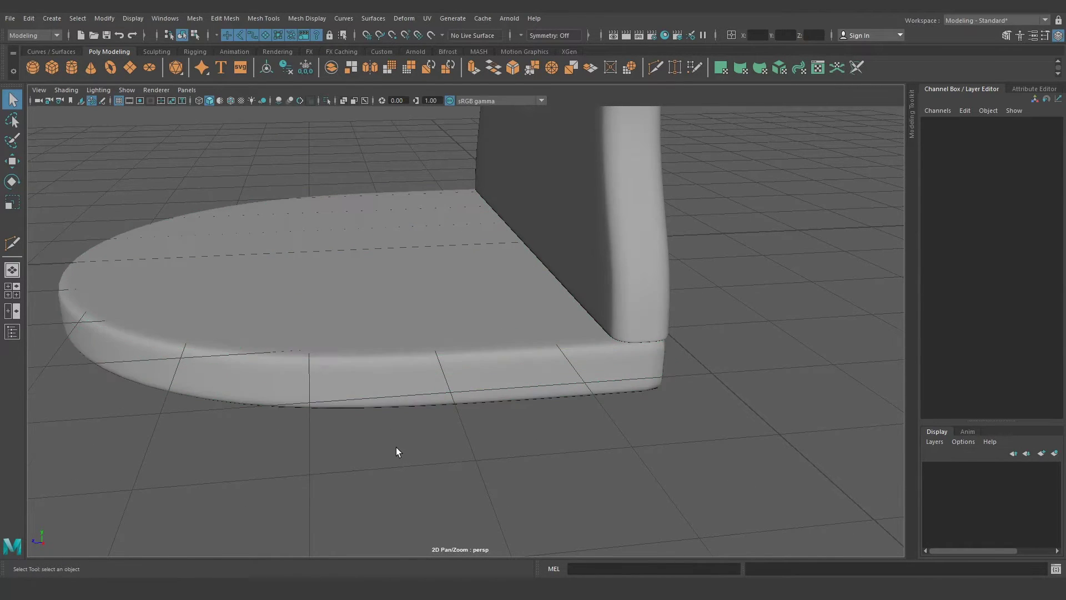
pyautogui.moveTo(395, 447)
pyautogui.keyDown('alt'); pyautogui.mouseDown()
pyautogui.moveTo(368, 404)
pyautogui.moveTo(492, 412)
pyautogui.moveTo(694, 388)
pyautogui.moveTo(678, 405)
pyautogui.moveTo(557, 410)
pyautogui.moveTo(299, 394)
pyautogui.moveTo(509, 402)
pyautogui.moveTo(466, 381)
pyautogui.moveTo(509, 383)
pyautogui.moveTo(519, 421)
pyautogui.mouseUp(); pyautogui.keyUp('alt')
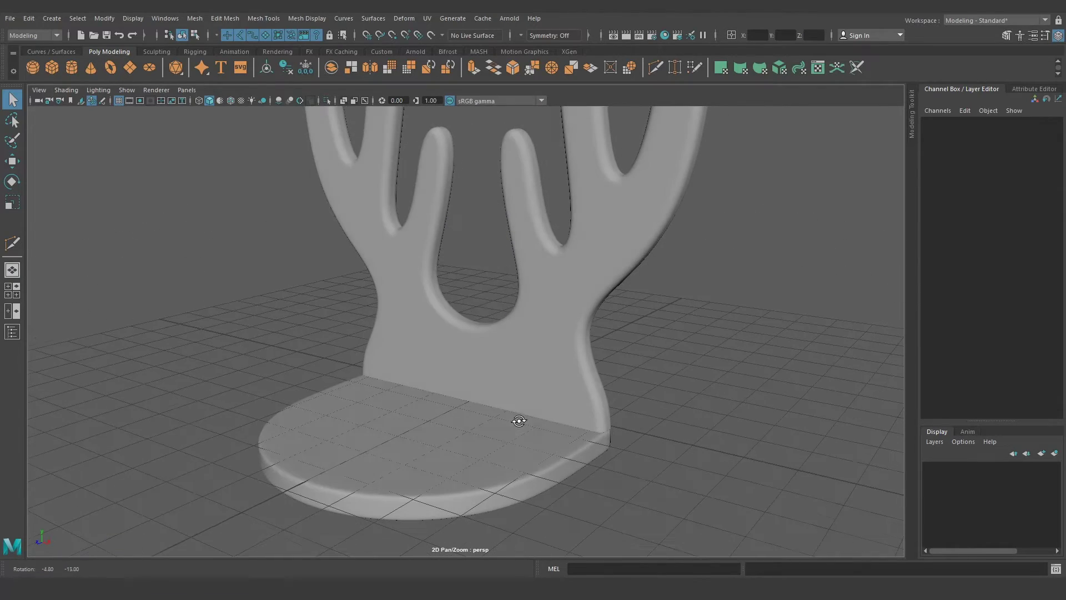
# Preview both the antler backrest and the seat smoothed
pyautogui.click(552, 376)
pyautogui.keyDown('shift'); pyautogui.click(523, 447); pyautogui.keyUp('shift')
pyautogui.press('w')
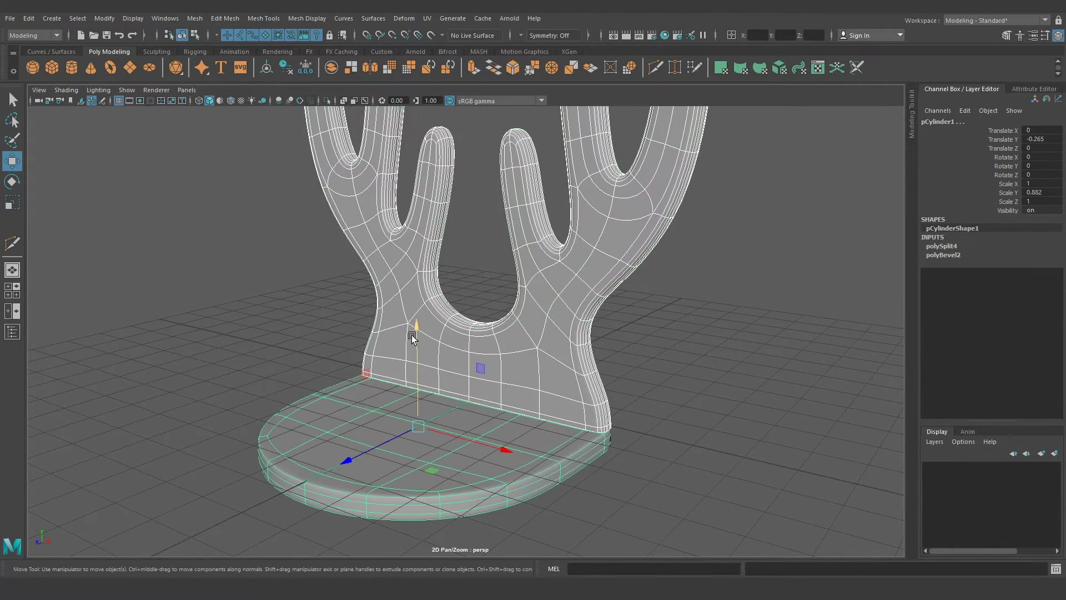
pyautogui.press('3')
pyautogui.click(645, 377)
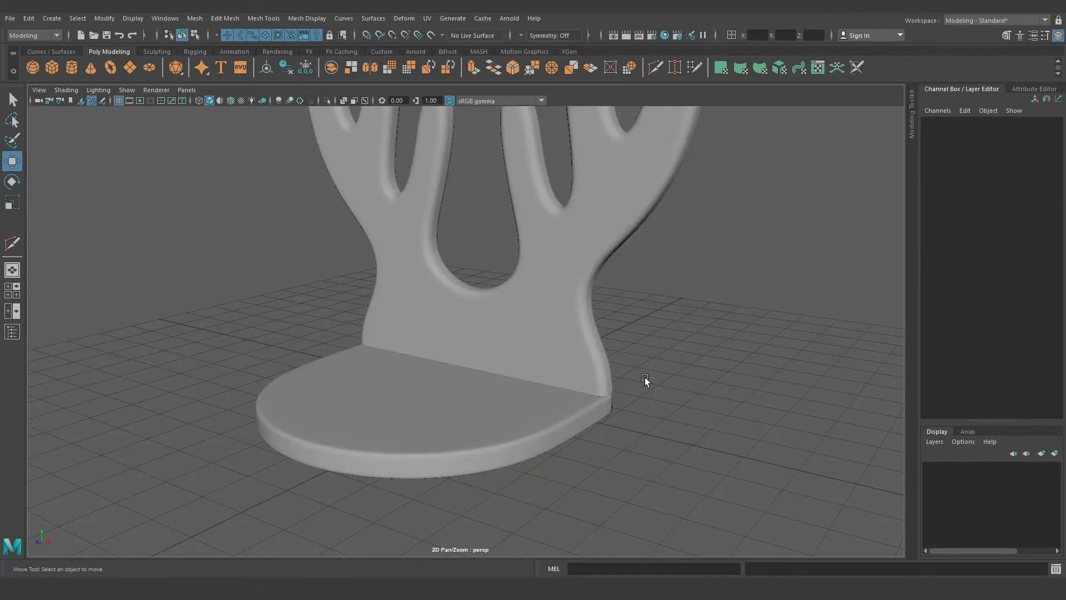
pyautogui.moveTo(645, 378)
pyautogui.keyDown('alt'); pyautogui.mouseDown()
pyautogui.moveTo(621, 400)
pyautogui.moveTo(737, 408)
pyautogui.moveTo(549, 401)
pyautogui.moveTo(658, 398)
pyautogui.moveTo(510, 423)
pyautogui.mouseUp(); pyautogui.keyUp('alt')
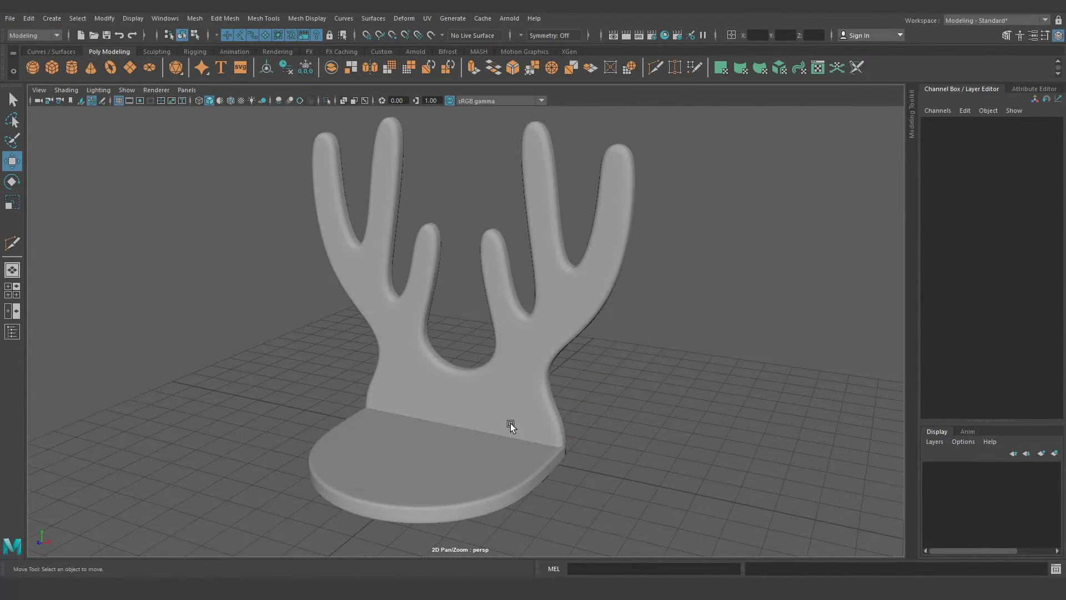
# Select the seat alone and delete its construction history
pyautogui.click(510, 423)
pyautogui.click(534, 468)
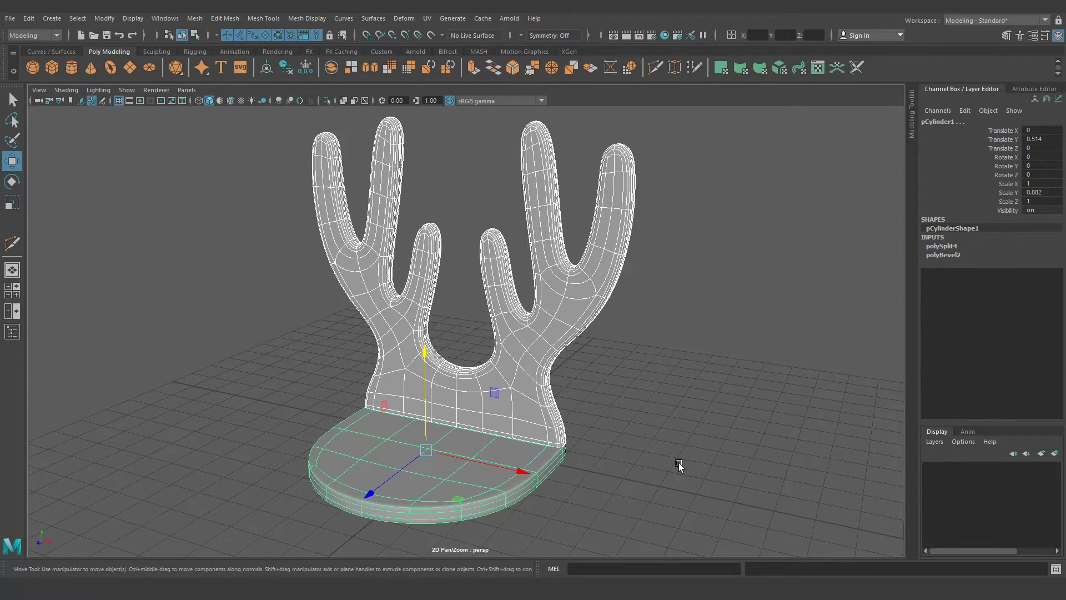
pyautogui.click(288, 67)
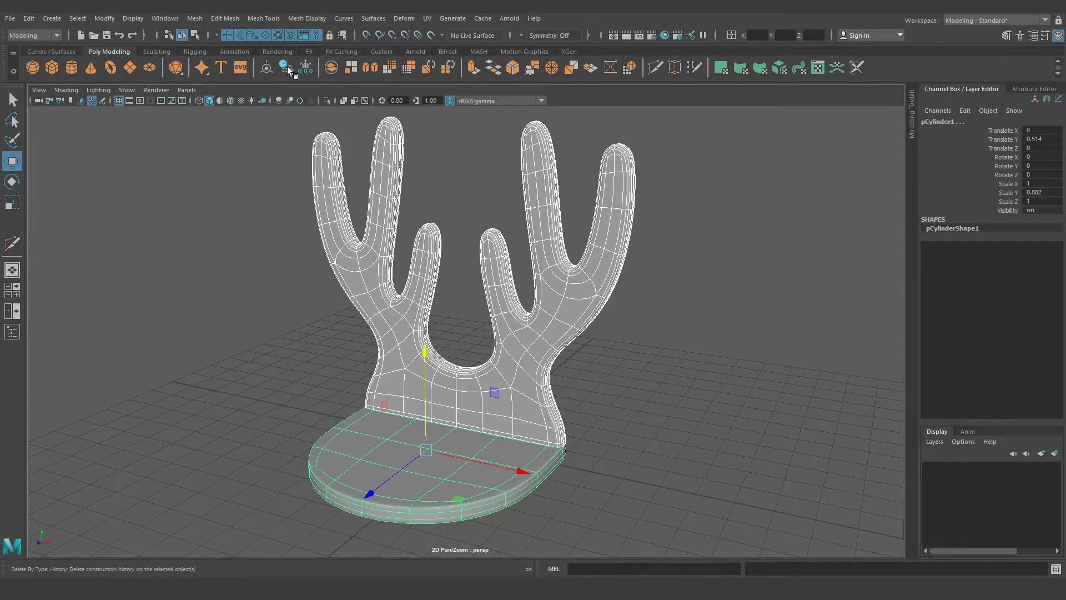
pyautogui.click(605, 385)
pyautogui.moveTo(593, 400)
pyautogui.keyDown('alt'); pyautogui.mouseDown()
pyautogui.moveTo(699, 417)
pyautogui.moveTo(481, 402)
pyautogui.moveTo(597, 395)
pyautogui.moveTo(614, 378)
pyautogui.moveTo(633, 397)
pyautogui.moveTo(619, 399)
pyautogui.mouseUp(); pyautogui.keyUp('alt')
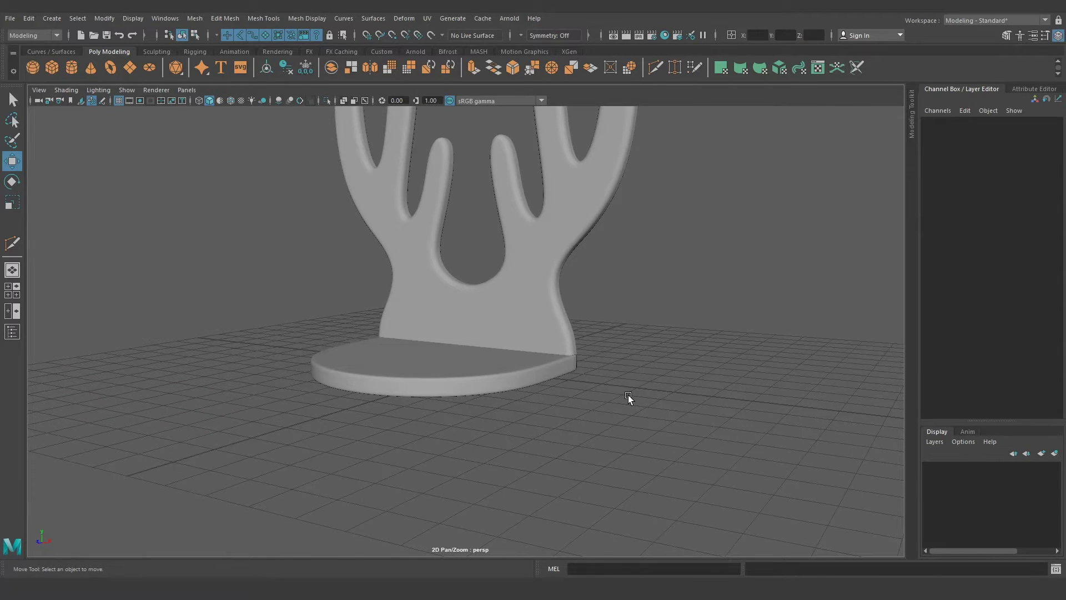
pyautogui.keyDown('alt'); pyautogui.moveTo(612, 362); pyautogui.dragTo(614, 402); pyautogui.keyUp('alt')
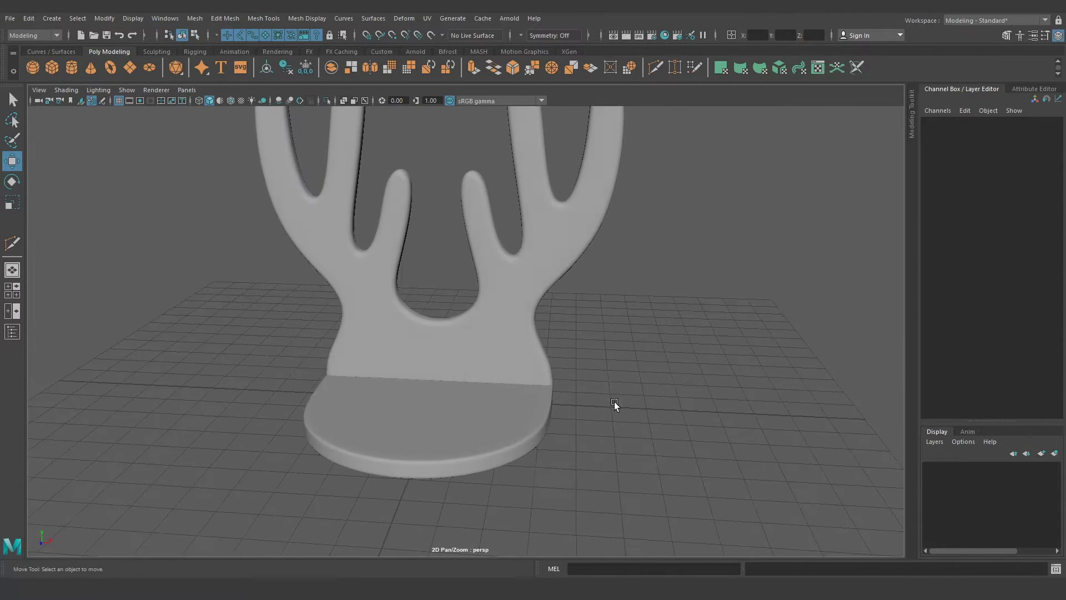
# Create a polygon cylinder in isolation and scale it to 0.507 × 2.226 × 0.507
pyautogui.click(69, 71)
pyautogui.moveTo(490, 333)
pyautogui.keyDown('alt'); pyautogui.mouseDown()
pyautogui.moveTo(514, 385)
pyautogui.moveTo(564, 397)
pyautogui.mouseUp(); pyautogui.keyUp('alt')
pyautogui.hotkey('ctrl', '1')
pyautogui.scroll(3, 518, 376)
pyautogui.press('r')
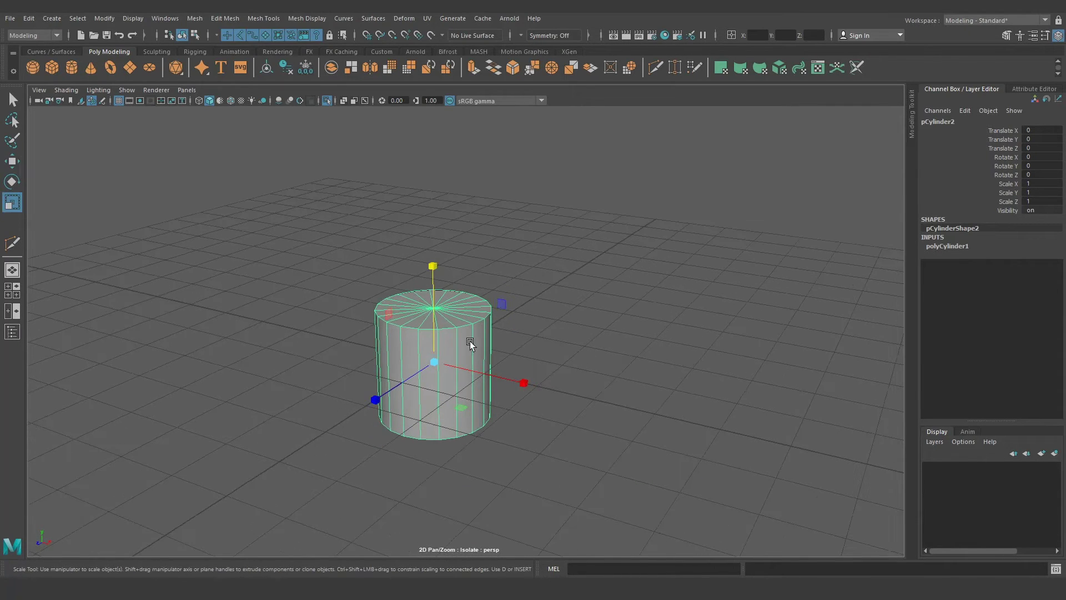
pyautogui.moveTo(476, 347)
pyautogui.mouseDown()
pyautogui.moveTo(572, 337)
pyautogui.moveTo(428, 198)
pyautogui.mouseUp()
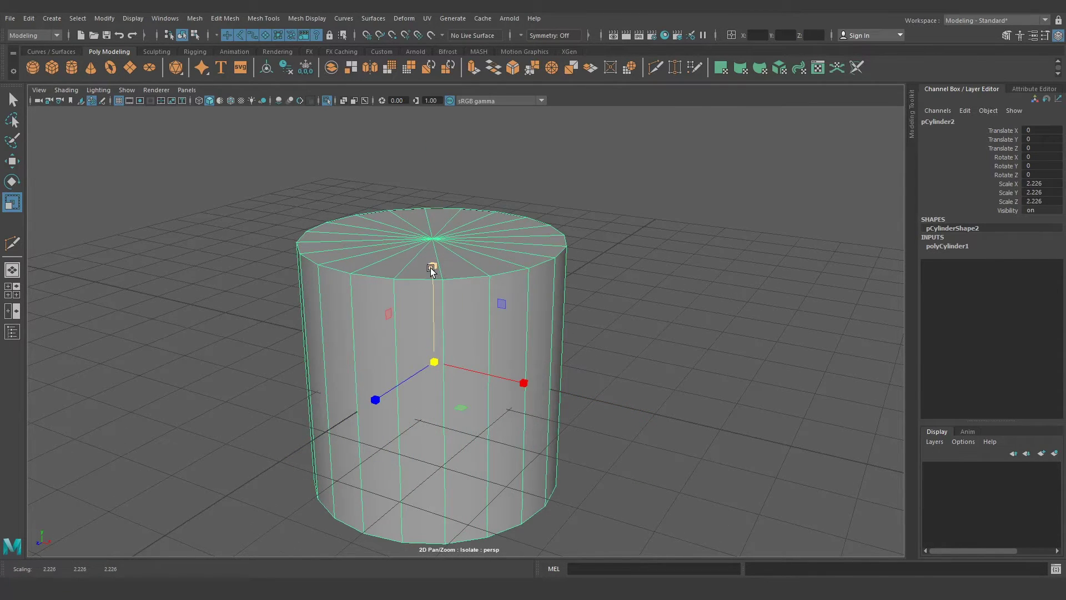
pyautogui.moveTo(459, 408)
pyautogui.mouseDown()
pyautogui.moveTo(404, 398)
pyautogui.moveTo(472, 391)
pyautogui.moveTo(874, 273)
pyautogui.mouseUp()
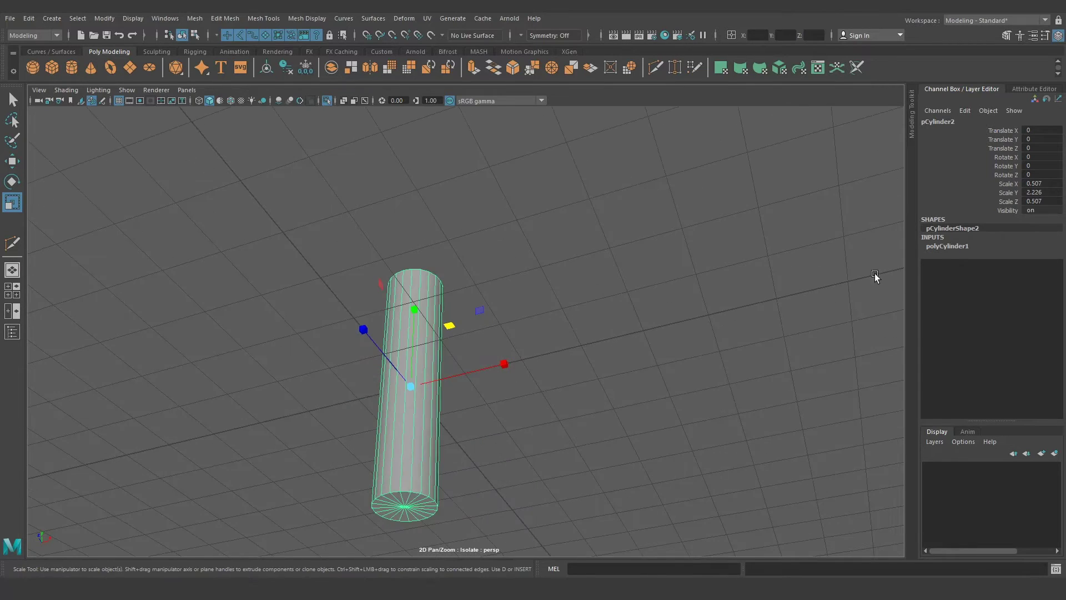
# Set the cylinder's Subdivisions Axis to 12
pyautogui.click(962, 246)
pyautogui.doubleClick(1043, 272)
pyautogui.write('12')
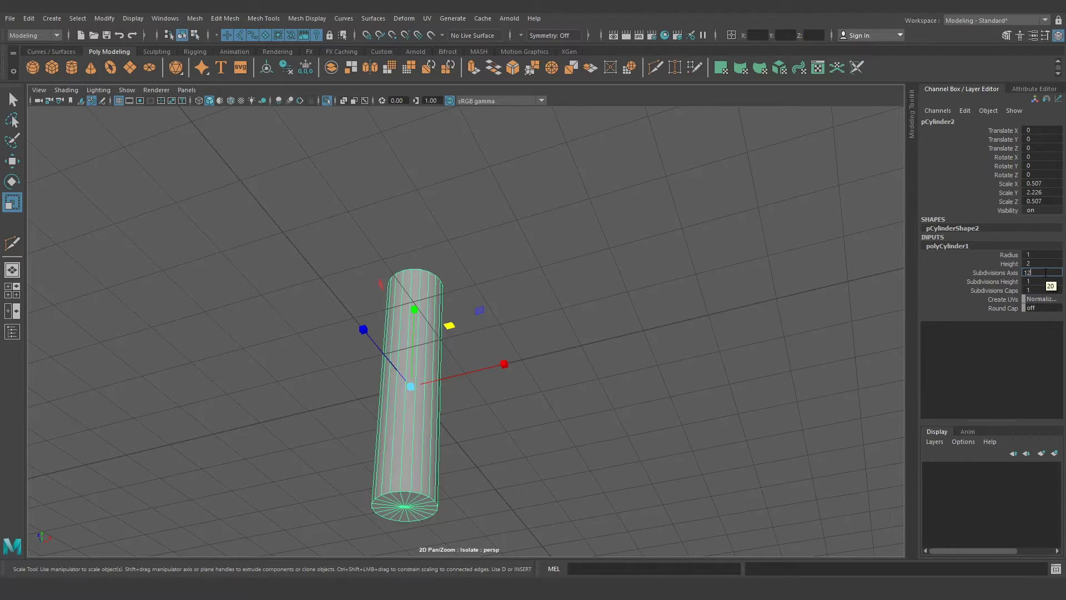
pyautogui.press('Return')
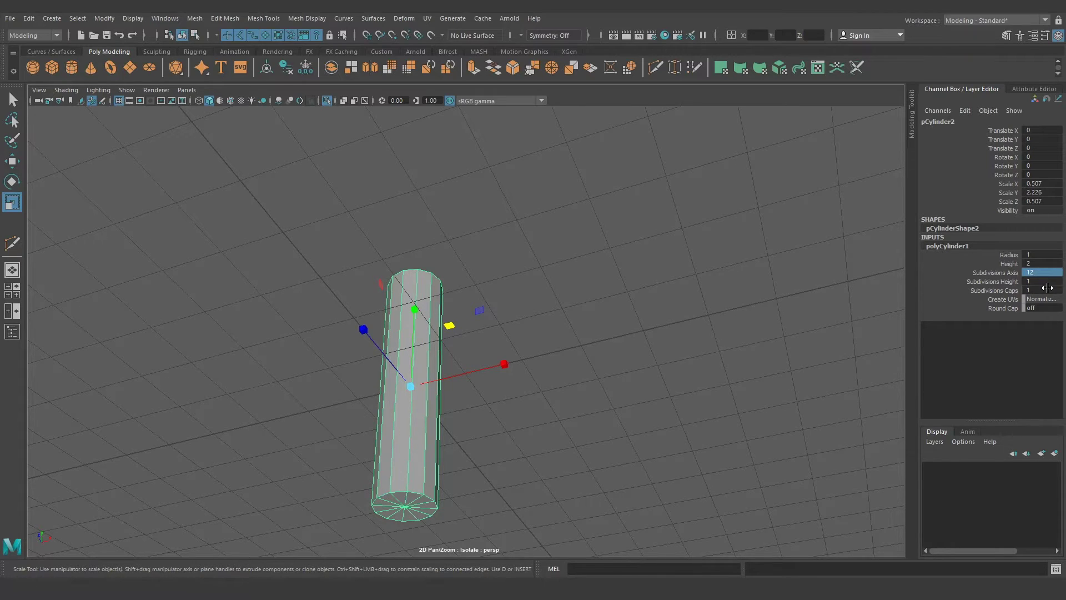
pyautogui.moveTo(548, 431)
pyautogui.keyDown('alt'); pyautogui.mouseDown()
pyautogui.moveTo(497, 392)
pyautogui.moveTo(501, 405)
pyautogui.moveTo(471, 434)
pyautogui.moveTo(475, 387)
pyautogui.mouseUp(); pyautogui.keyUp('alt')
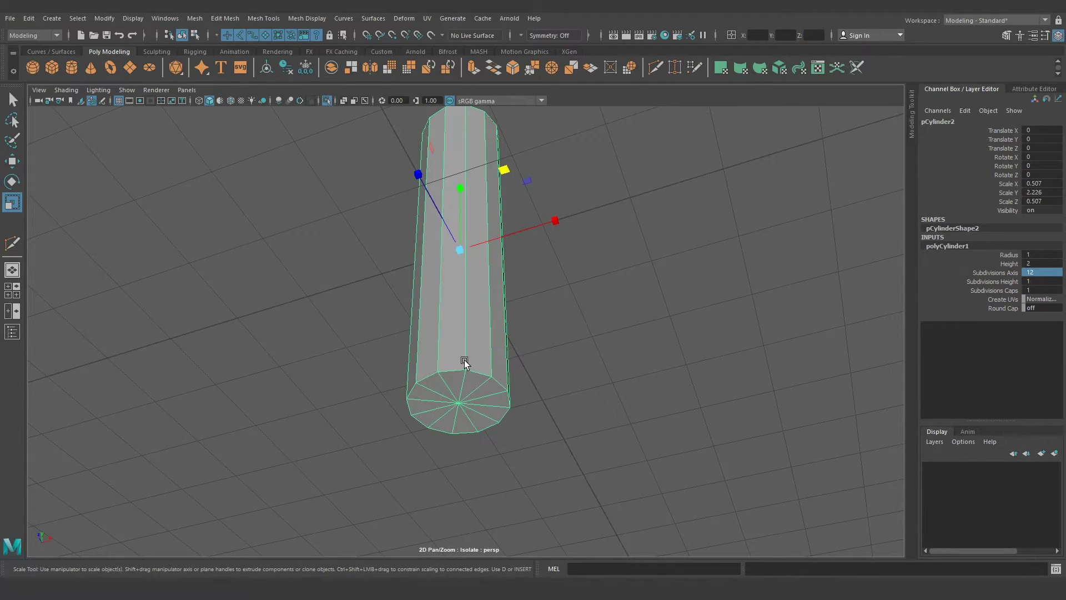
pyautogui.moveTo(467, 280); pyautogui.dragTo(478, 231, button='right')
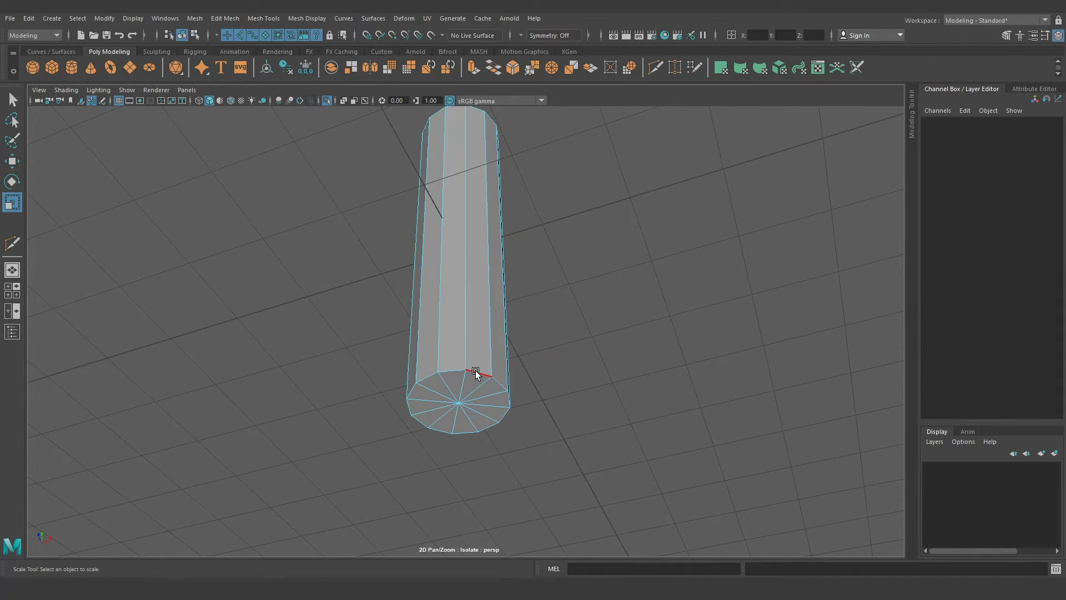
# Bevel the cylinder's bottom cap loop at Fraction 0.836 with 5 segments, then check smooth preview
pyautogui.doubleClick(476, 371)
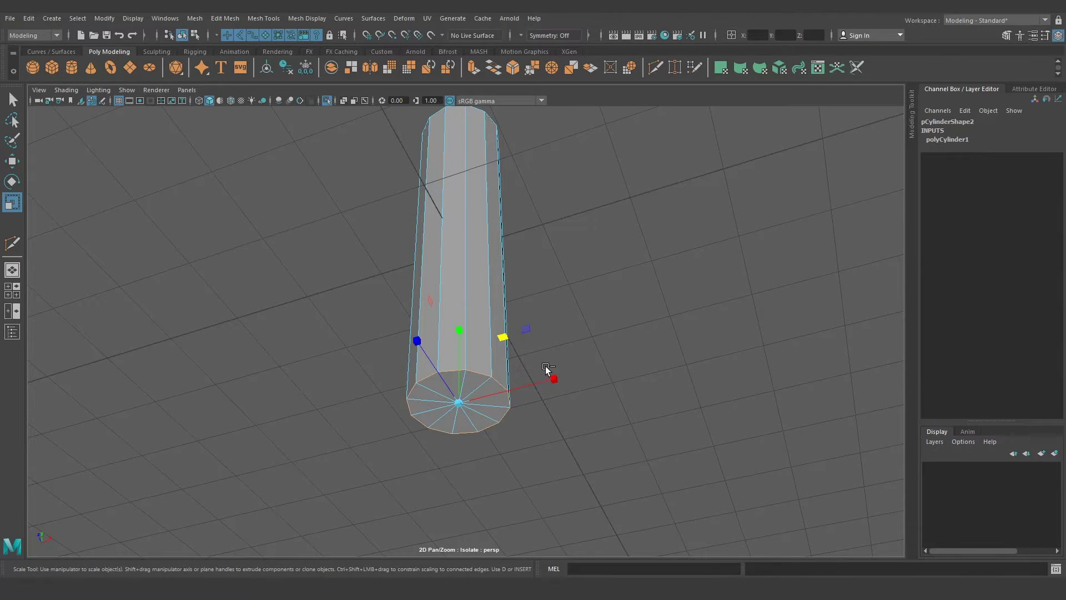
pyautogui.hotkey('ctrl', 'b')
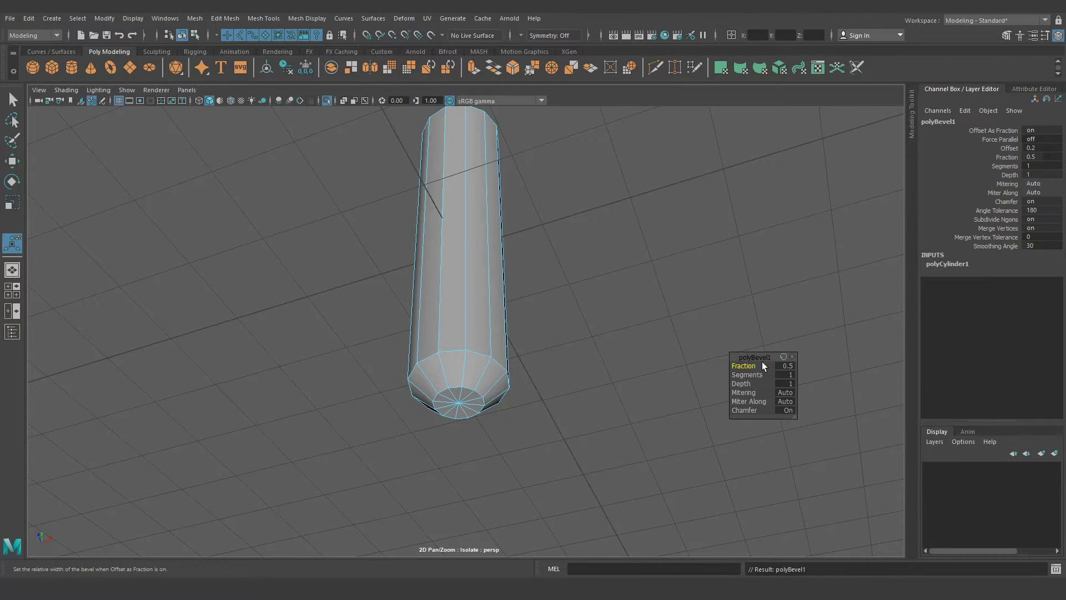
pyautogui.moveTo(746, 366); pyautogui.dragTo(932, 364)
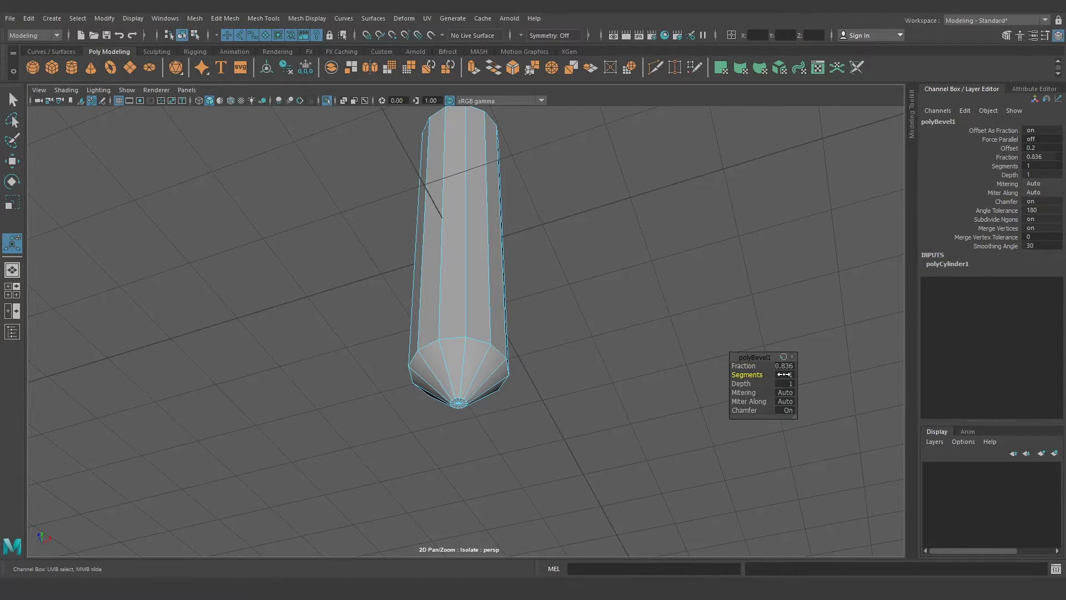
pyautogui.moveTo(991, 374); pyautogui.dragTo(1033, 373)
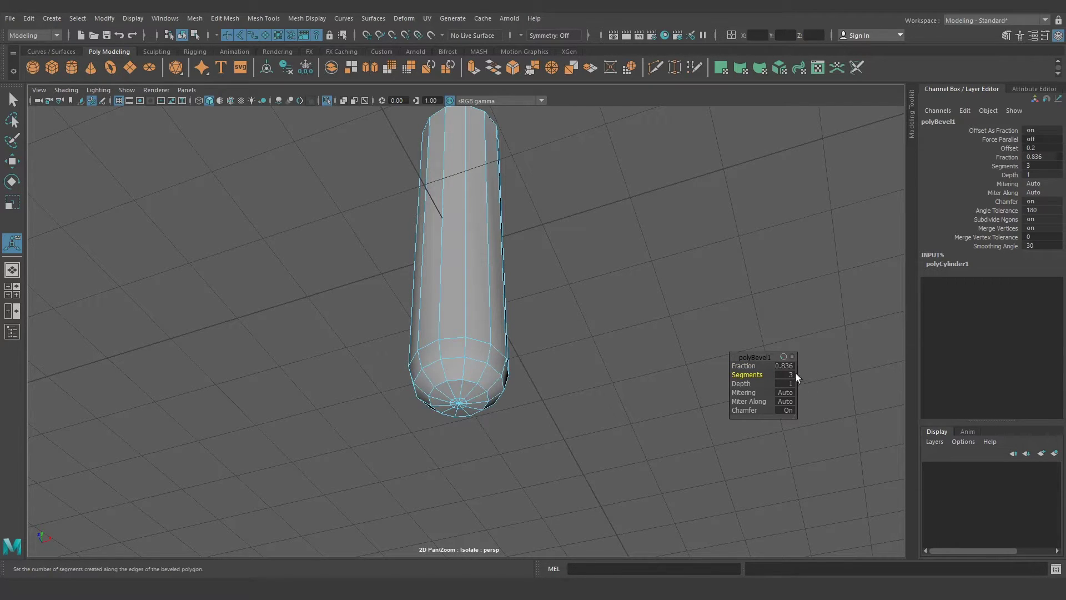
pyautogui.moveTo(827, 376); pyautogui.dragTo(864, 376, button='middle')
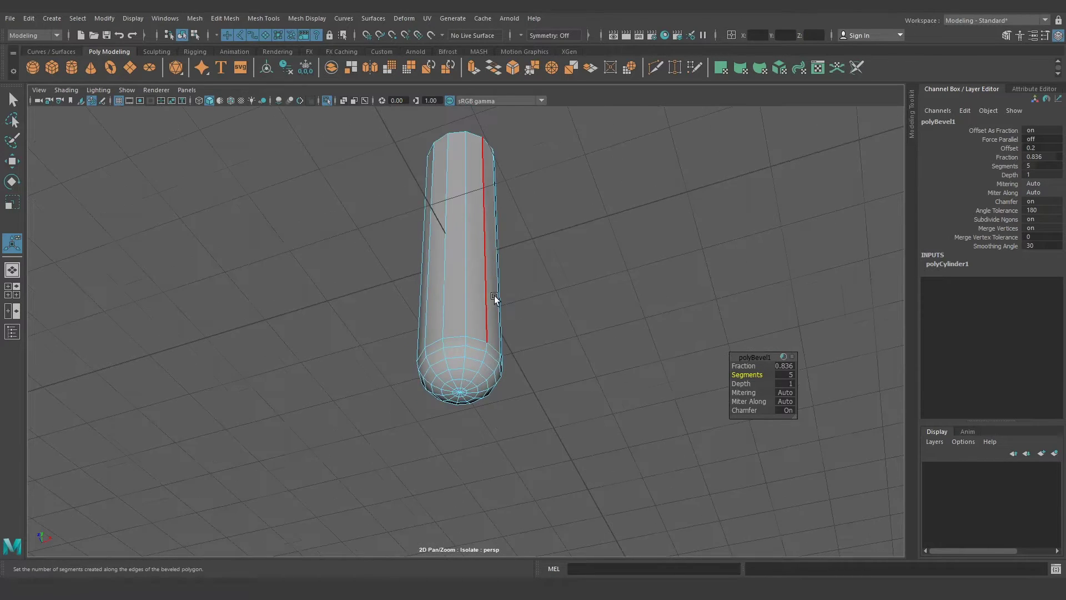
pyautogui.moveTo(494, 297)
pyautogui.keyDown('alt'); pyautogui.mouseDown()
pyautogui.moveTo(486, 364)
pyautogui.moveTo(461, 388)
pyautogui.moveTo(466, 443)
pyautogui.moveTo(459, 388)
pyautogui.moveTo(514, 443)
pyautogui.moveTo(468, 427)
pyautogui.moveTo(482, 429)
pyautogui.moveTo(494, 457)
pyautogui.mouseUp(); pyautogui.keyUp('alt')
pyautogui.press('3')
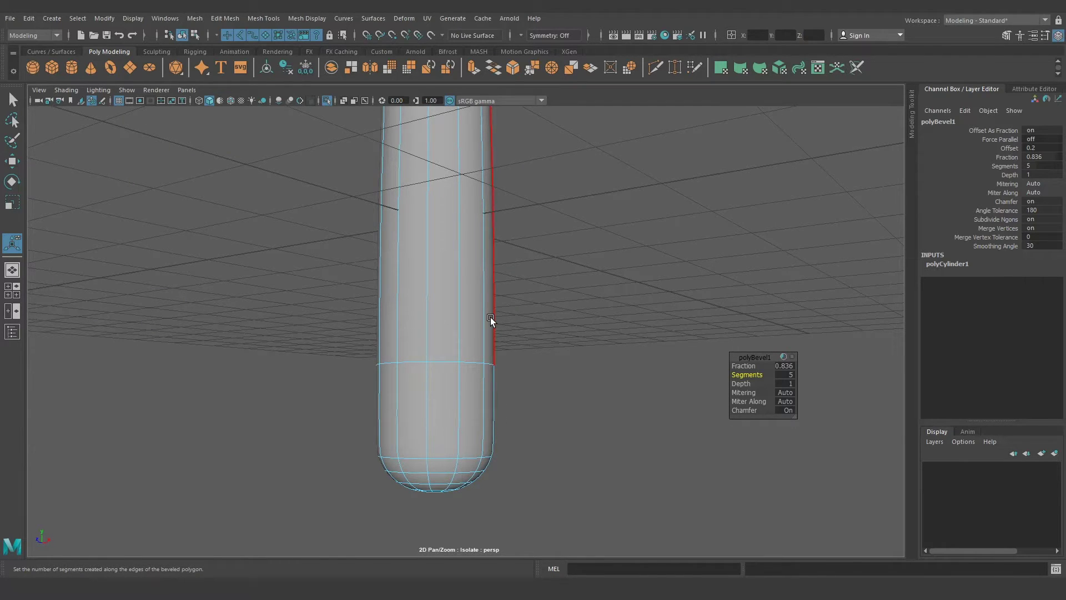
pyautogui.press('1')
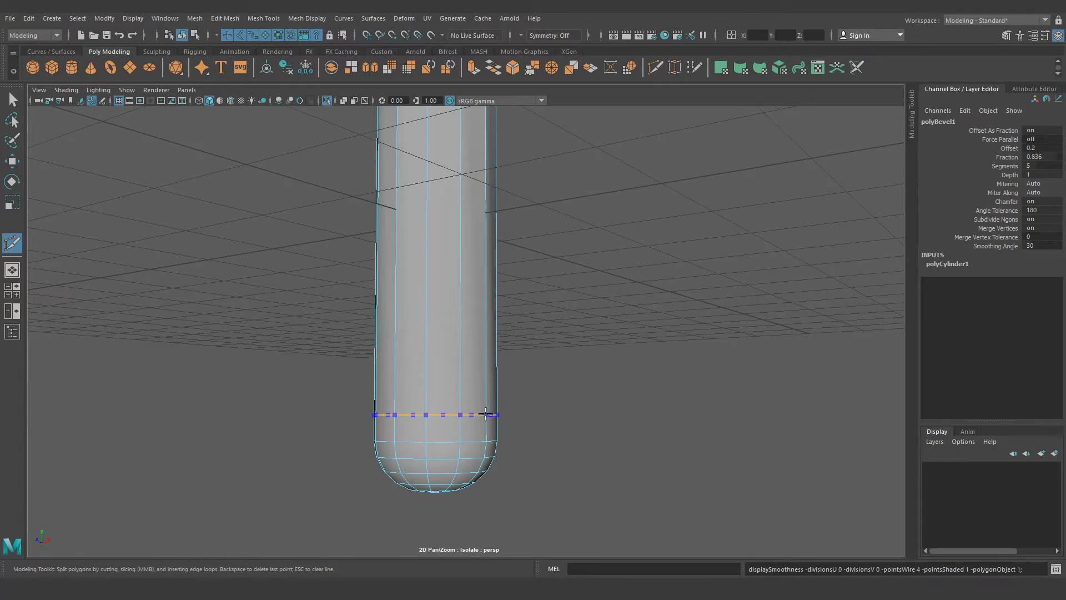
# Insert a supporting edge loop near the leg's lower end and preview it smoothed
pyautogui.click(486, 419)
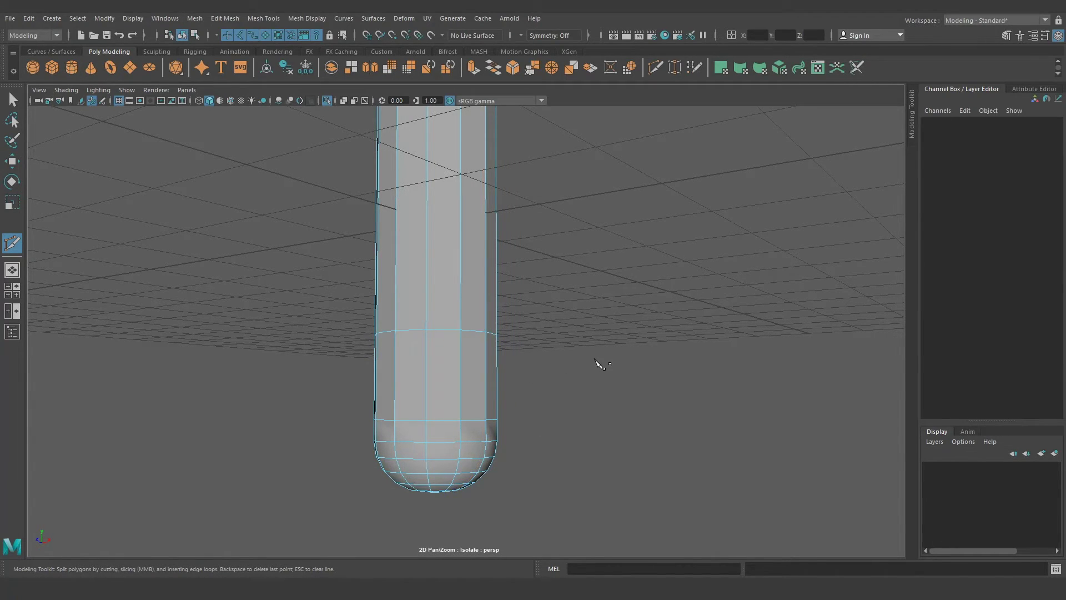
pyautogui.press('3')
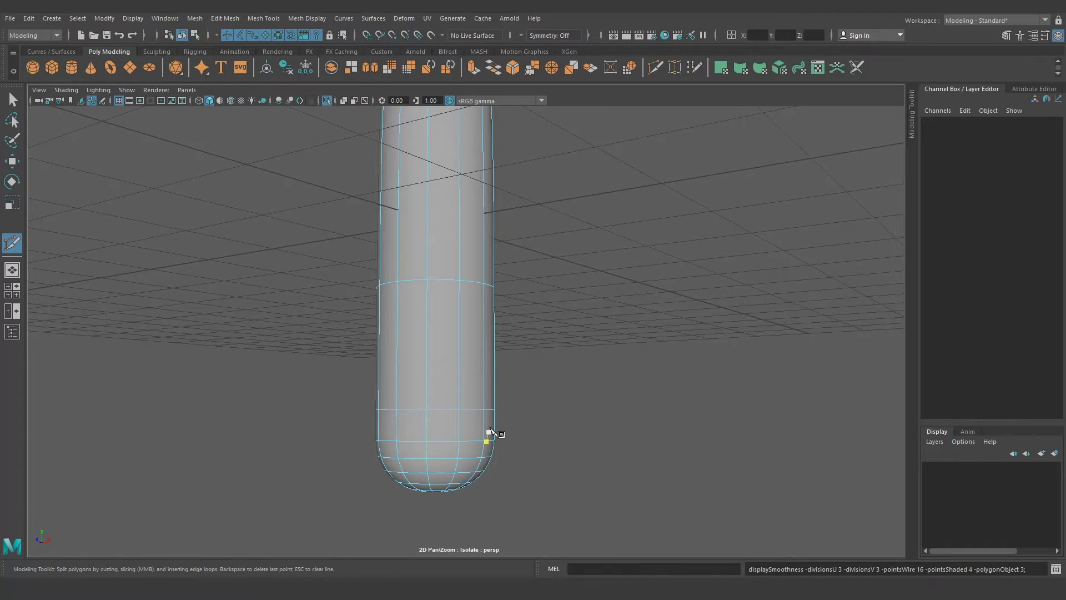
pyautogui.keyDown('alt'); pyautogui.moveTo(464, 330); pyautogui.dragTo(472, 398); pyautogui.keyUp('alt')
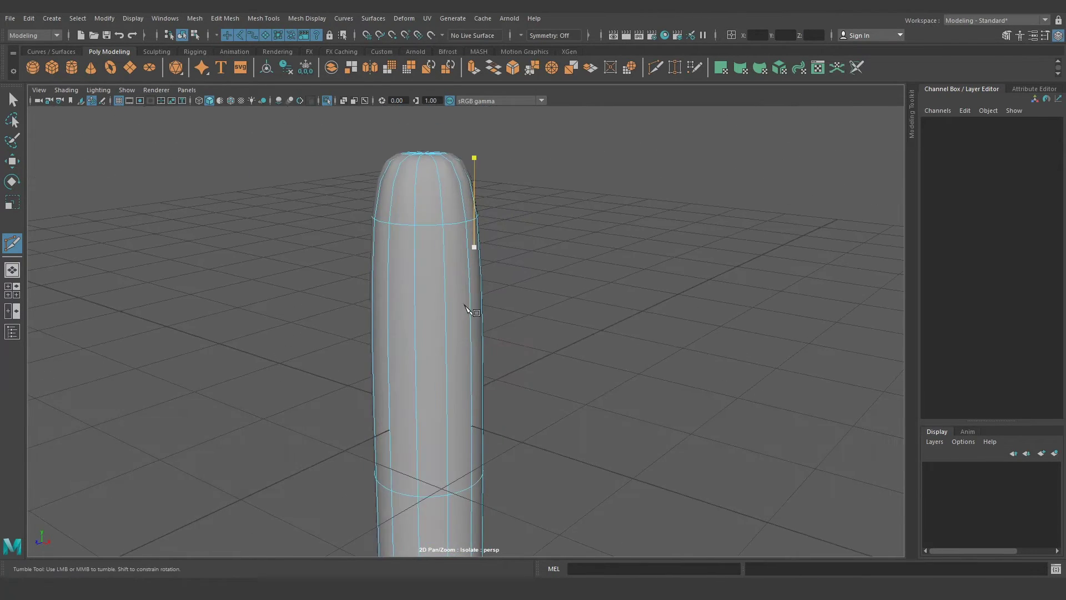
# Bevel the leg's top cap edge loop with Chamfer off at Fraction 0.1
pyautogui.press('1')
pyautogui.press('q')
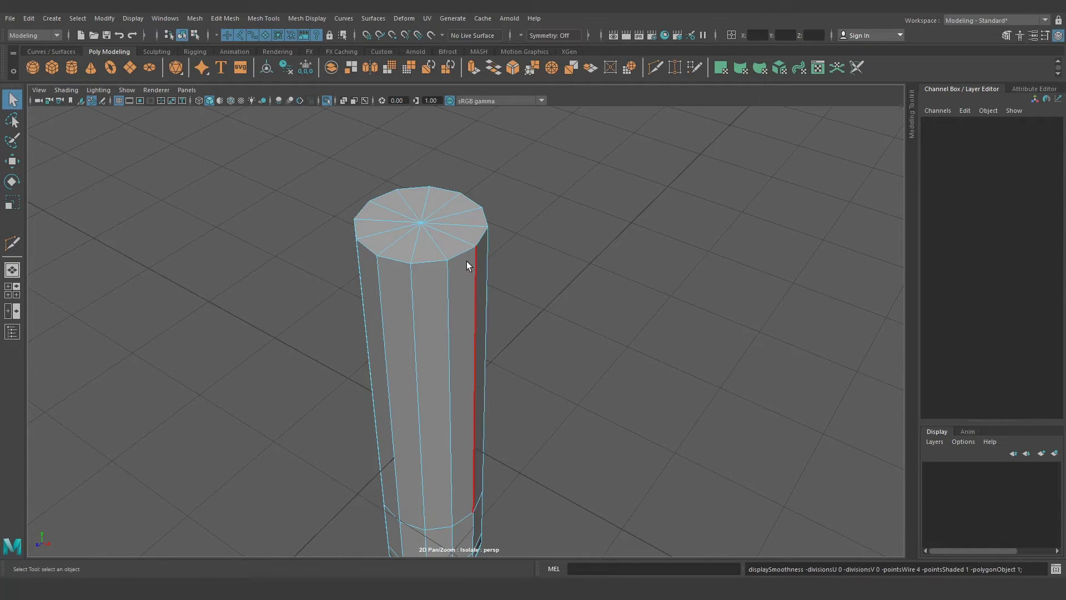
pyautogui.rightClick(457, 247)
pyautogui.doubleClick(456, 255)
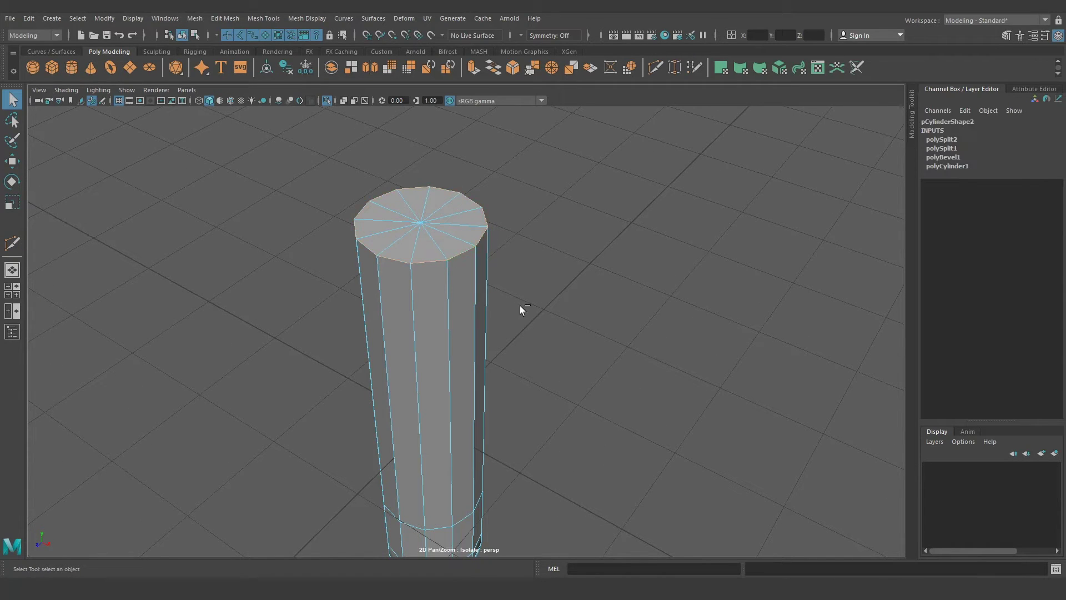
pyautogui.hotkey('ctrl', 'b')
pyautogui.click(787, 409)
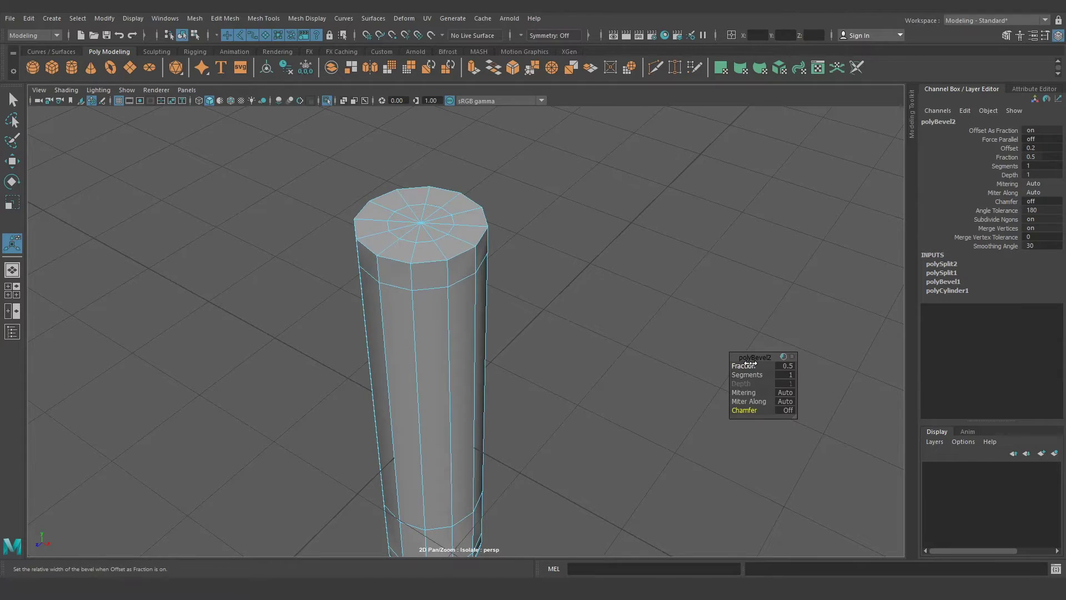
pyautogui.moveTo(755, 364); pyautogui.dragTo(721, 365)
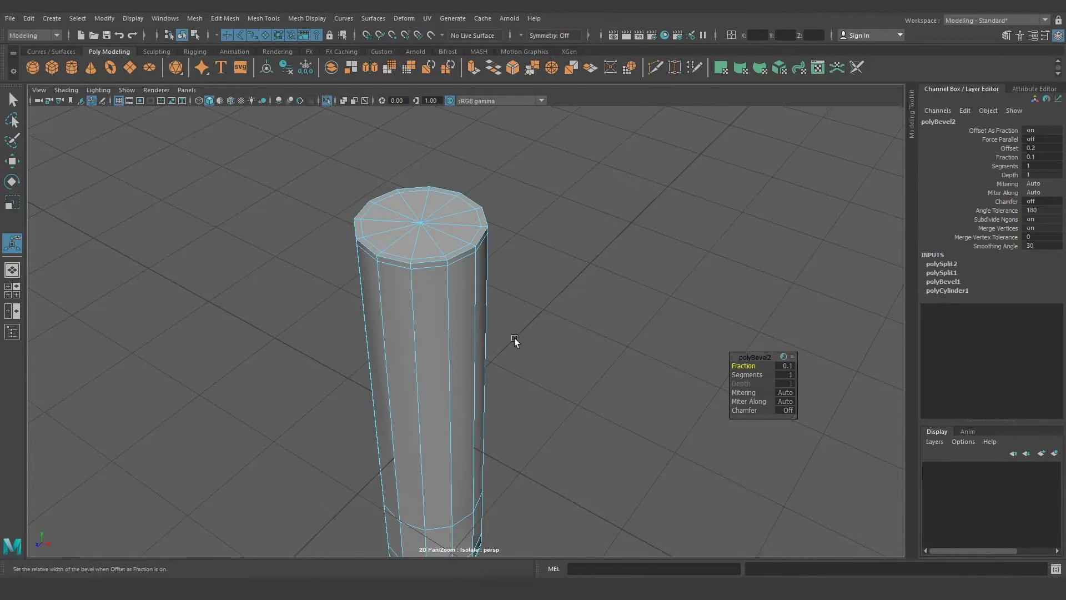
pyautogui.press('q')
# Freeze the leg's transforms to scale 1 and delete its construction history
pyautogui.press('F8')
pyautogui.press('3')
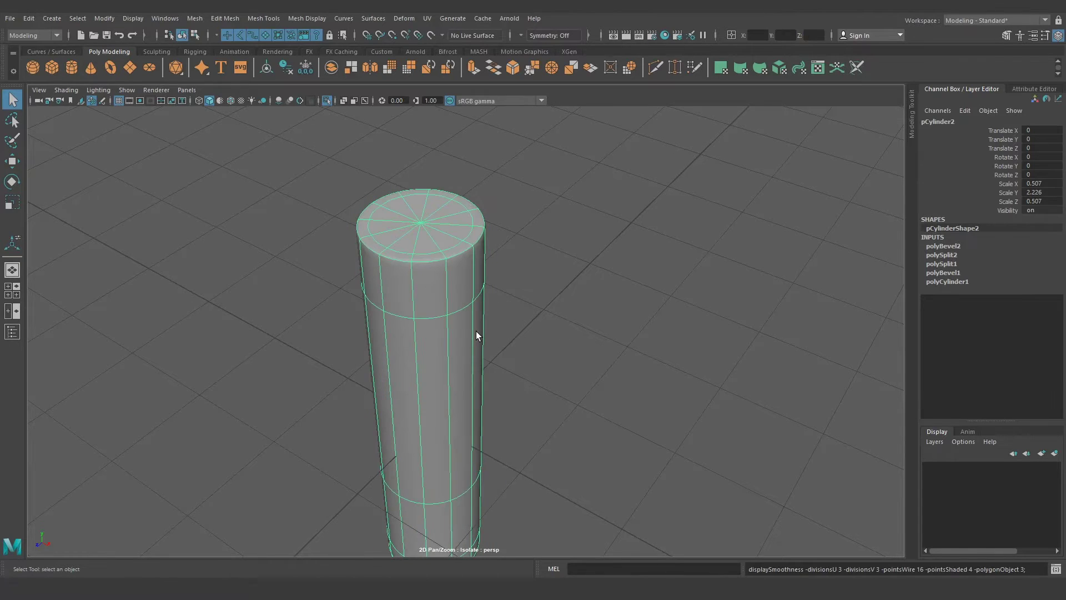
pyautogui.click(308, 68)
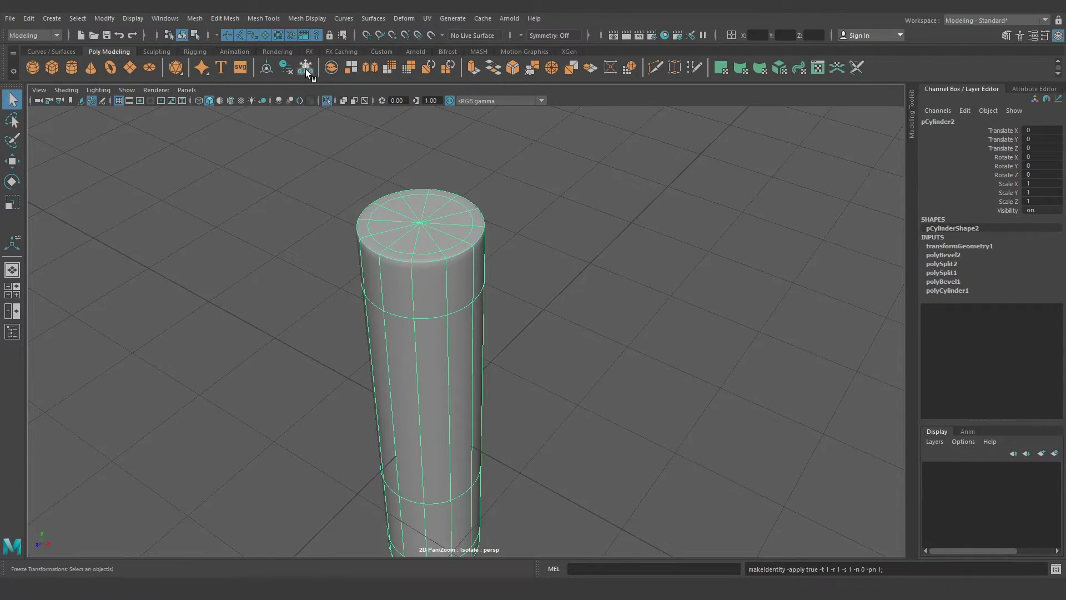
pyautogui.click(287, 68)
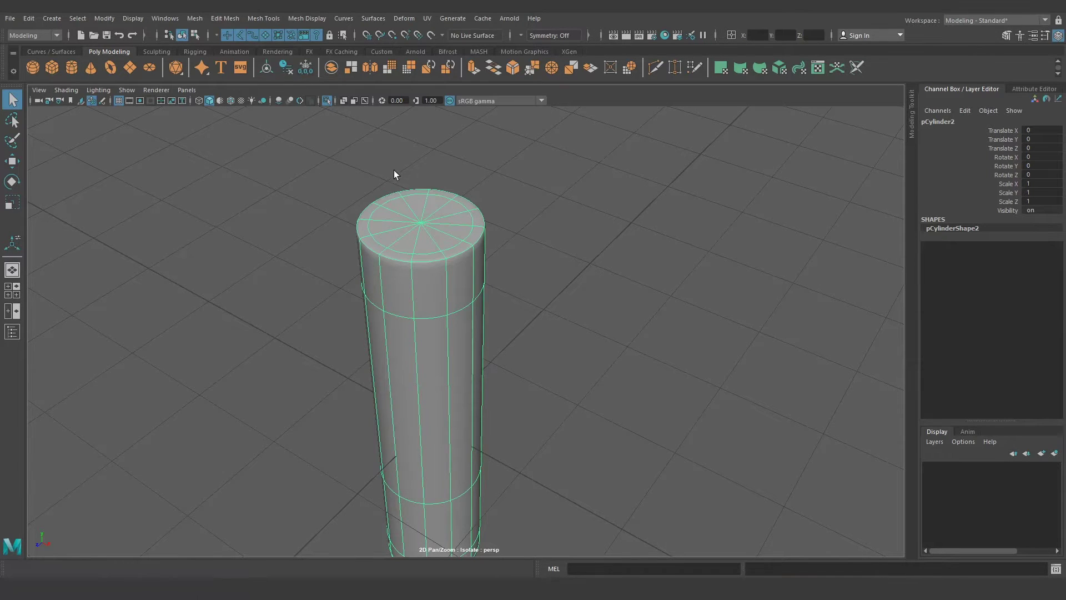
pyautogui.moveTo(394, 170)
pyautogui.keyDown('alt'); pyautogui.mouseDown()
pyautogui.moveTo(531, 321)
pyautogui.moveTo(494, 302)
pyautogui.mouseUp(); pyautogui.keyUp('alt')
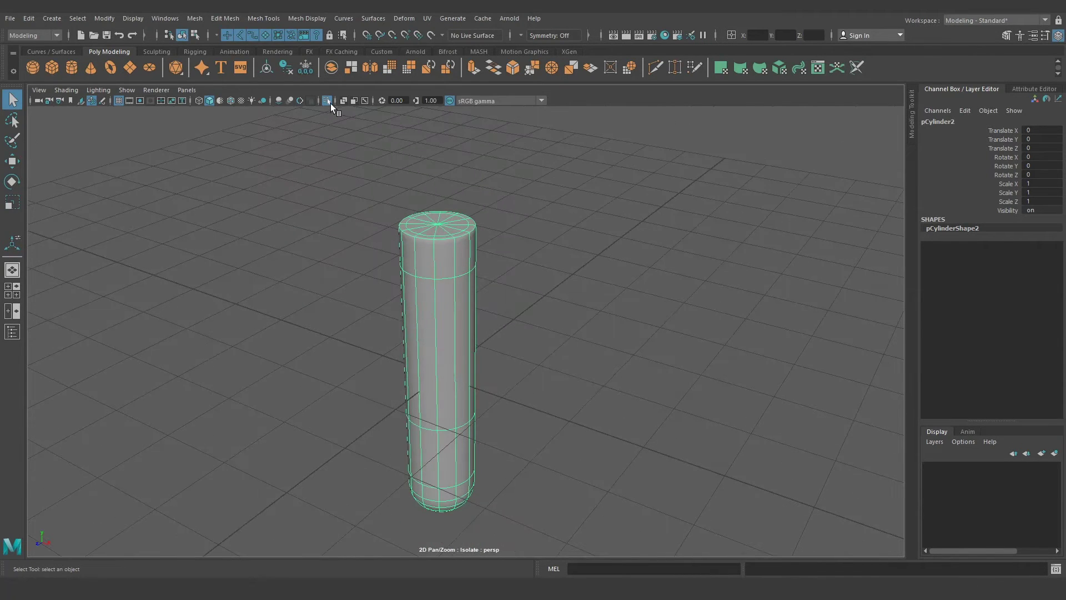
# Bring the chair back into view alongside the leg
pyautogui.click(328, 102)
pyautogui.moveTo(619, 341)
pyautogui.keyDown('alt'); pyautogui.mouseDown()
pyautogui.moveTo(645, 408)
pyautogui.moveTo(644, 304)
pyautogui.mouseUp(); pyautogui.keyUp('alt')
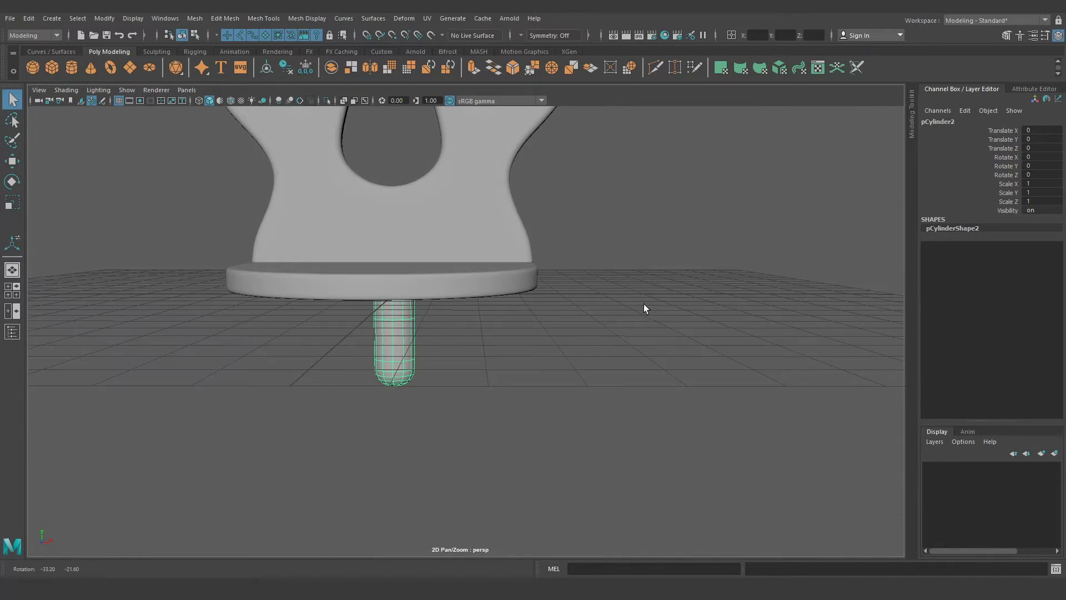
pyautogui.press('w')
pyautogui.moveTo(582, 270)
pyautogui.keyDown('alt'); pyautogui.mouseDown()
pyautogui.moveTo(494, 348)
pyautogui.moveTo(627, 371)
pyautogui.mouseUp(); pyautogui.keyUp('alt')
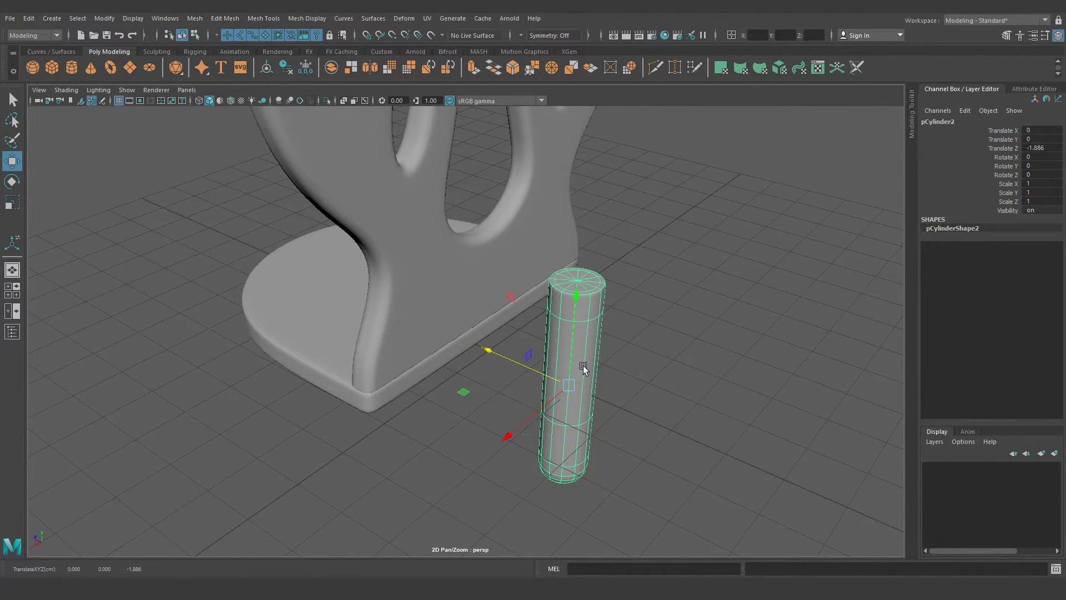
pyautogui.scroll(5, 555, 399)
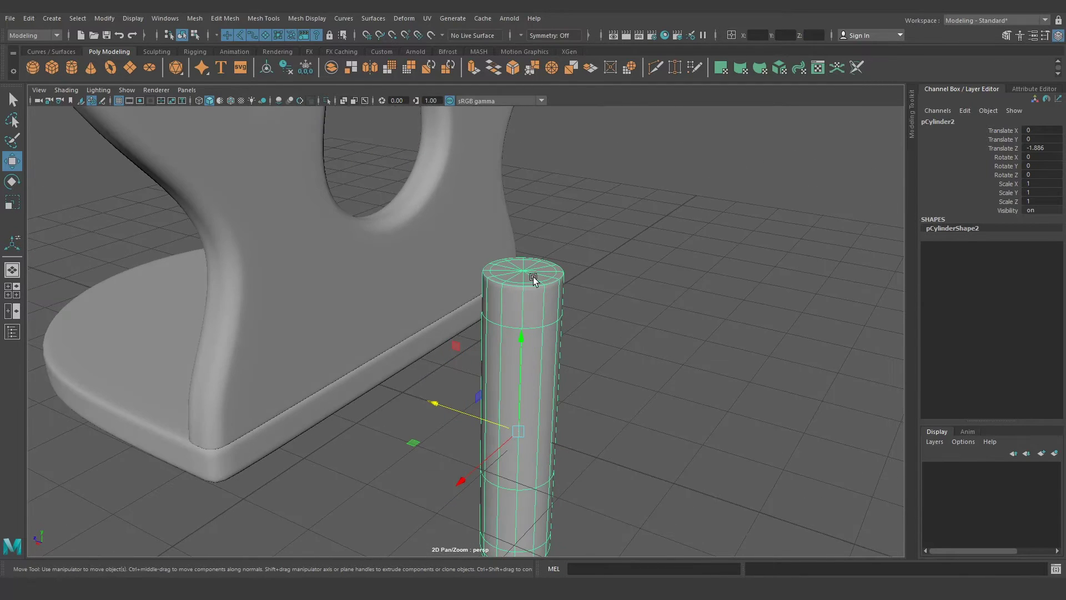
pyautogui.moveTo(590, 364)
pyautogui.keyDown('alt'); pyautogui.mouseDown()
pyautogui.moveTo(542, 381)
pyautogui.moveTo(544, 367)
pyautogui.mouseUp(); pyautogui.keyUp('alt')
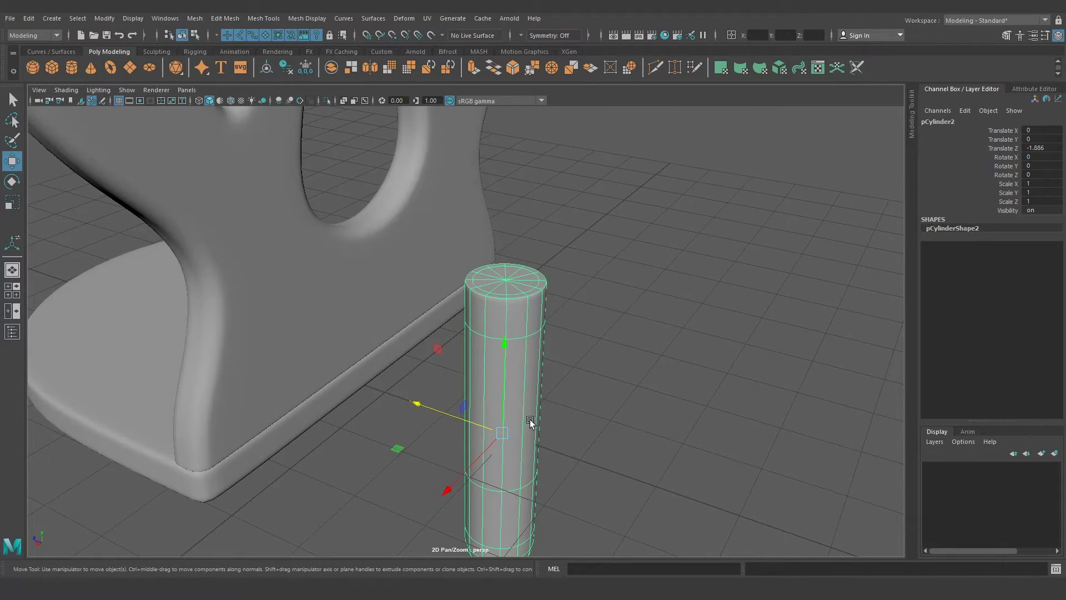
# Snap the leg's pivot to the centre of its top cap
pyautogui.press('d')
pyautogui.scroll(3, 525, 362)
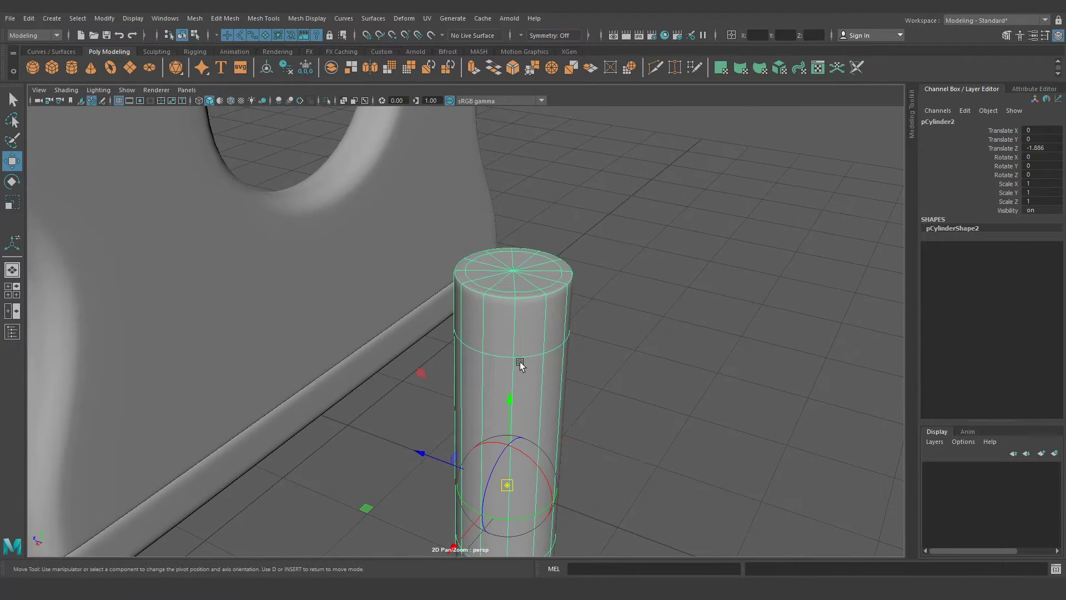
pyautogui.scroll(2, 522, 363)
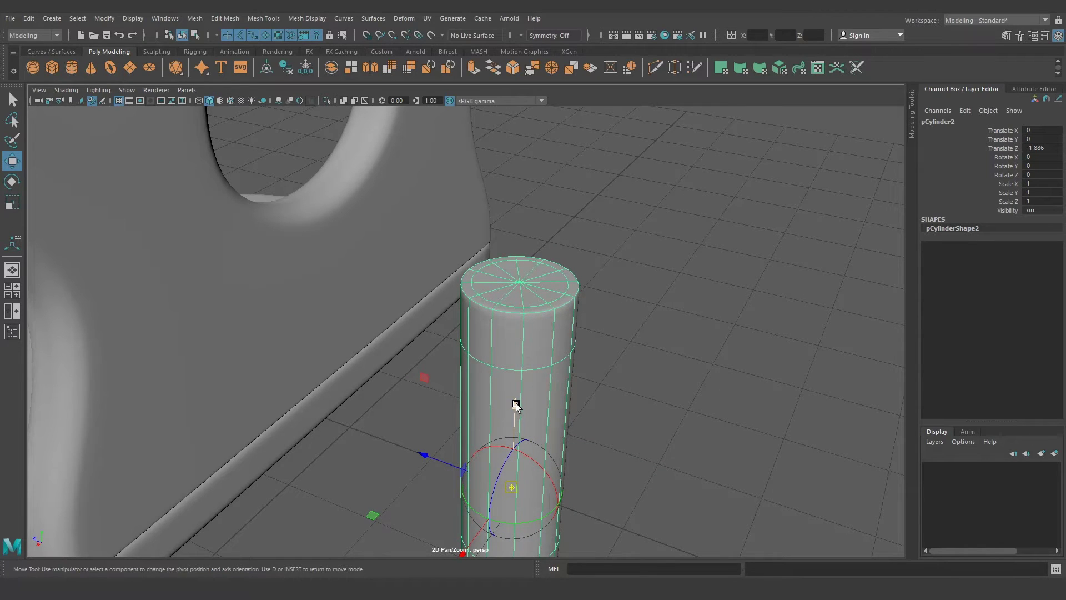
pyautogui.keyDown('shift'); pyautogui.click(520, 282); pyautogui.keyUp('shift')
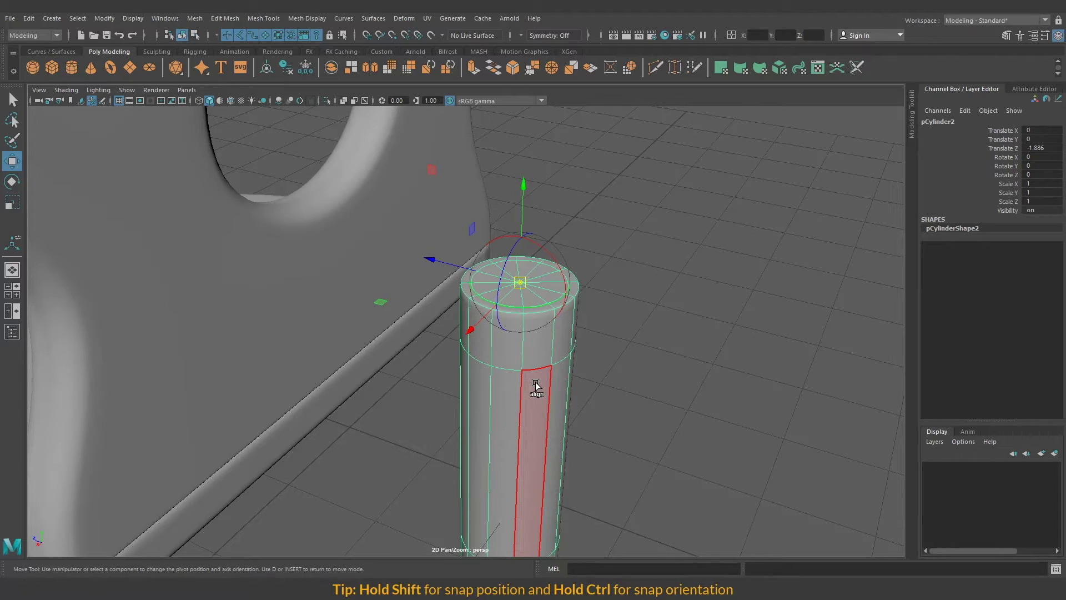
pyautogui.keyDown('alt'); pyautogui.moveTo(500, 373); pyautogui.dragTo(536, 362); pyautogui.keyUp('alt')
# With wireframe-on-shaded and point snapping on, snap the leg's top to the seat underside
pyautogui.keyDown('alt'); pyautogui.moveTo(536, 362); pyautogui.dragTo(535, 317, button='right'); pyautogui.keyUp('alt')
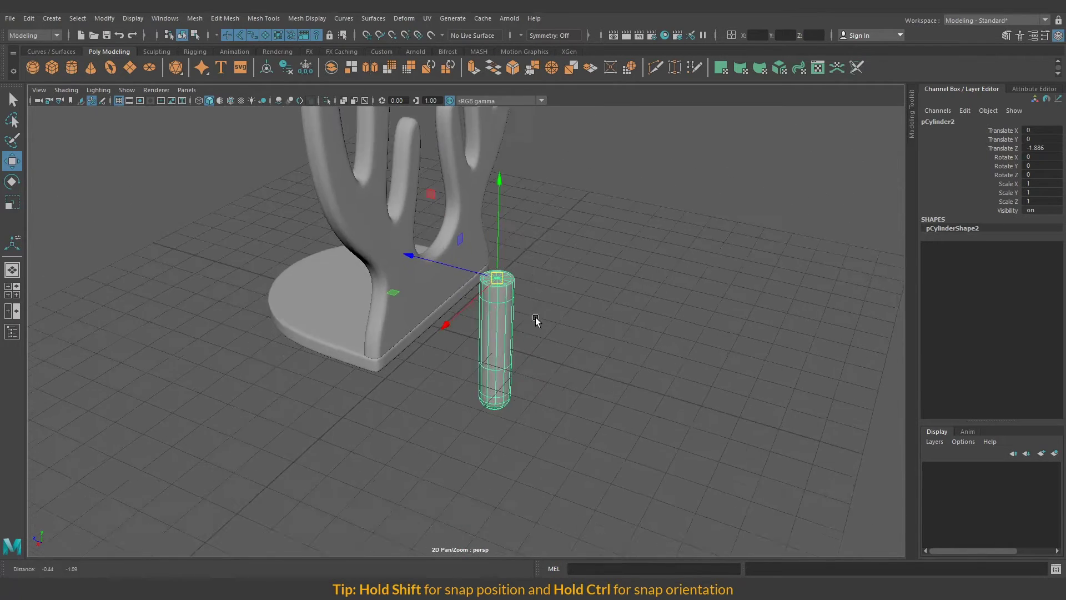
pyautogui.moveTo(535, 317)
pyautogui.keyDown('alt'); pyautogui.mouseDown()
pyautogui.moveTo(588, 309)
pyautogui.moveTo(539, 314)
pyautogui.moveTo(589, 352)
pyautogui.moveTo(395, 291)
pyautogui.mouseUp(); pyautogui.keyUp('alt')
pyautogui.keyDown('alt'); pyautogui.moveTo(395, 291); pyautogui.dragTo(451, 249, button='right'); pyautogui.keyUp('alt')
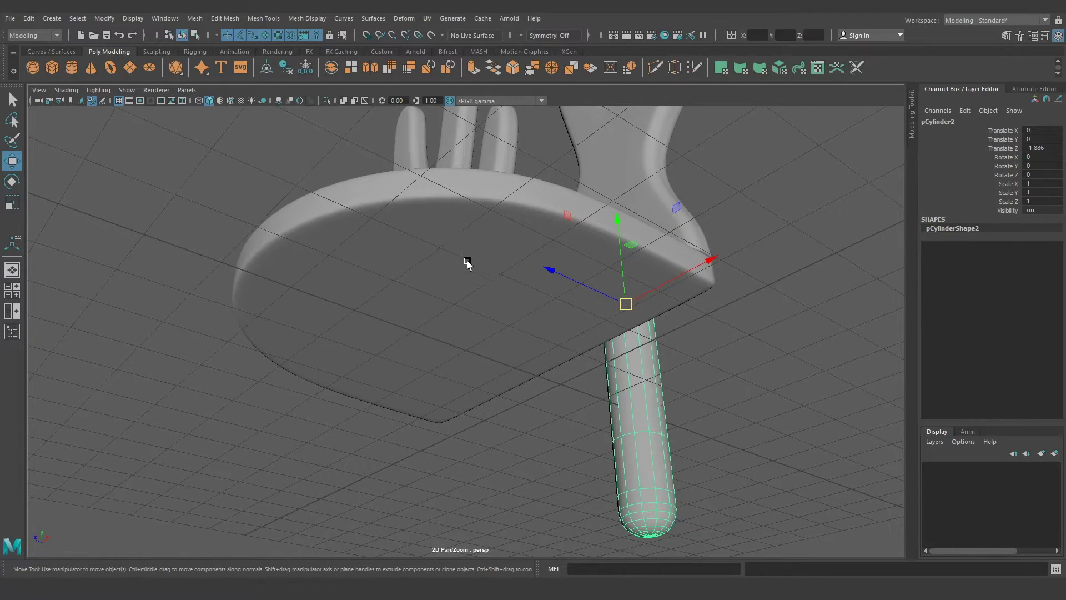
pyautogui.keyDown('alt'); pyautogui.moveTo(467, 261); pyautogui.dragTo(468, 261); pyautogui.keyUp('alt')
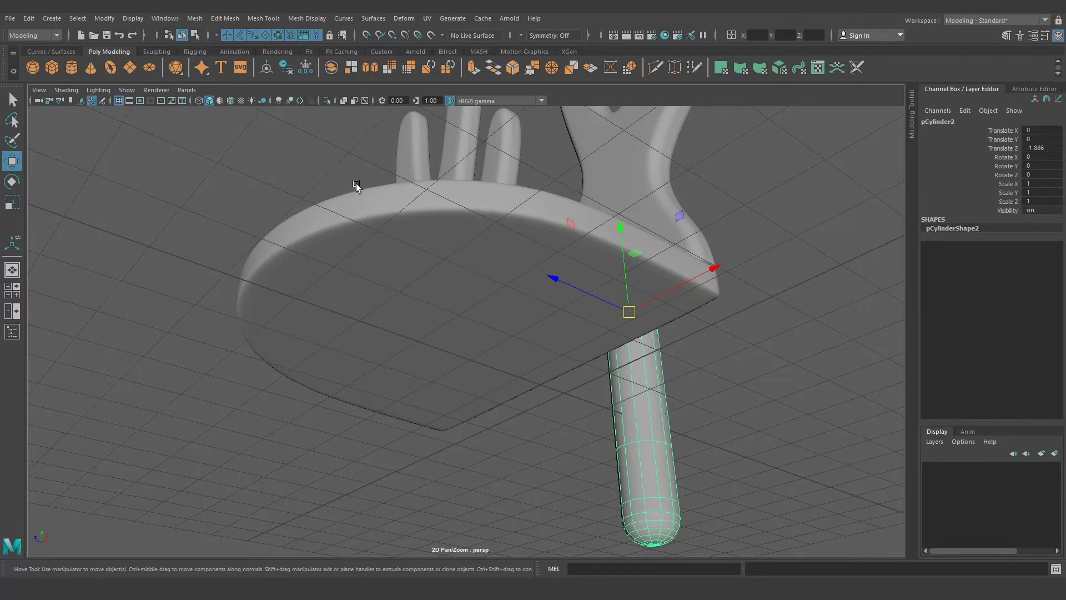
pyautogui.hotkey('alt', '5')
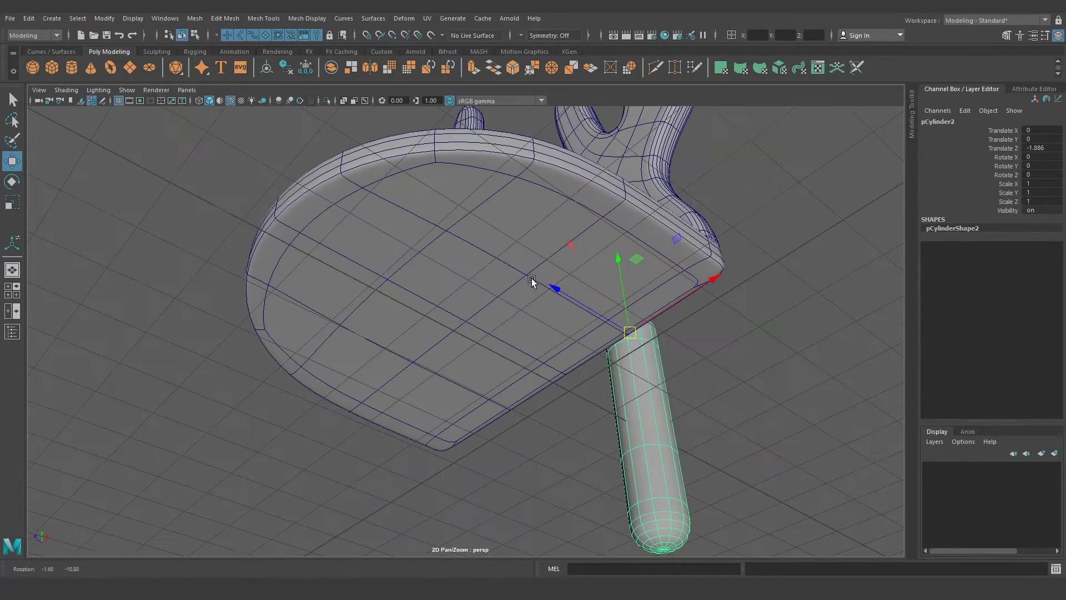
pyautogui.moveTo(614, 327)
pyautogui.keyDown('alt'); pyautogui.mouseDown()
pyautogui.moveTo(552, 268)
pyautogui.moveTo(466, 278)
pyautogui.mouseUp(); pyautogui.keyUp('alt')
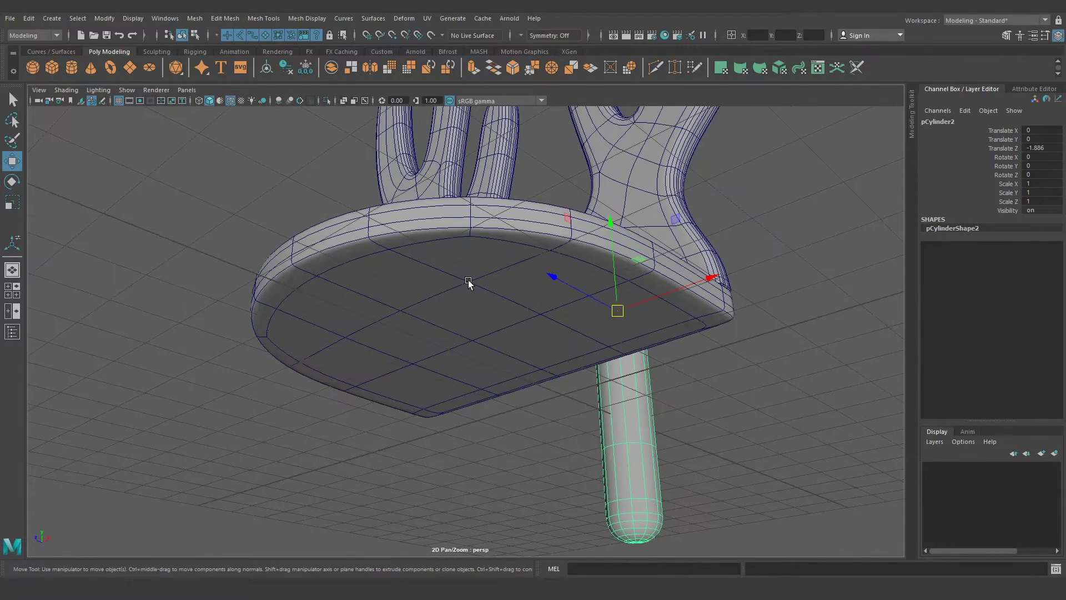
pyautogui.press('v')
pyautogui.moveTo(516, 270); pyautogui.dragTo(469, 281, button='middle')
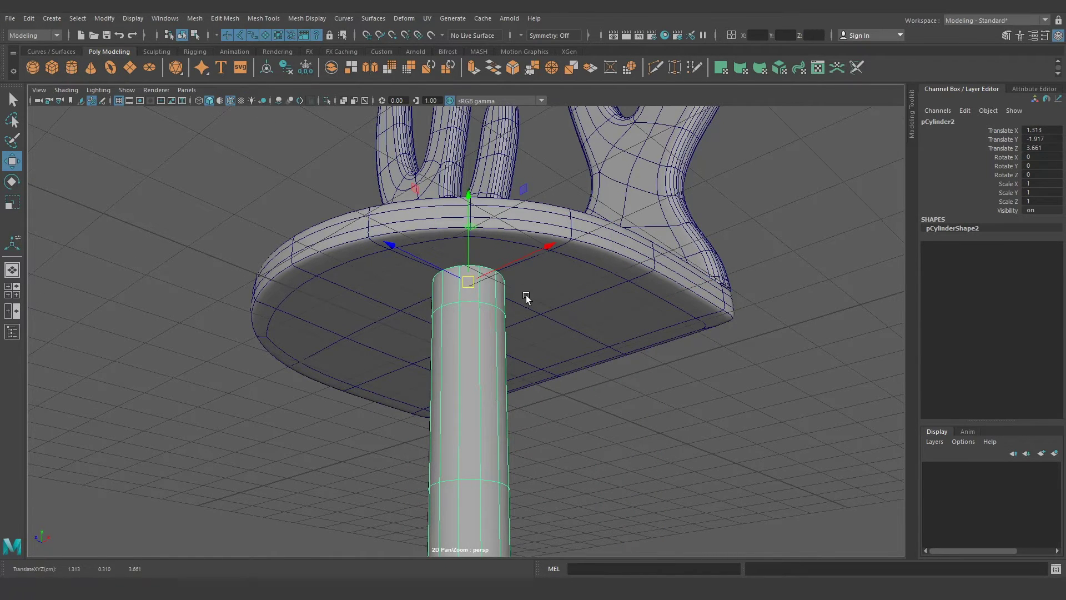
# Scale the leg uniformly to 0.882
pyautogui.scroll(-3, 530, 299)
pyautogui.keyDown('alt'); pyautogui.moveTo(538, 303); pyautogui.dragTo(669, 352); pyautogui.keyUp('alt')
pyautogui.scroll(-3, 642, 350)
pyautogui.scroll(1, 551, 383)
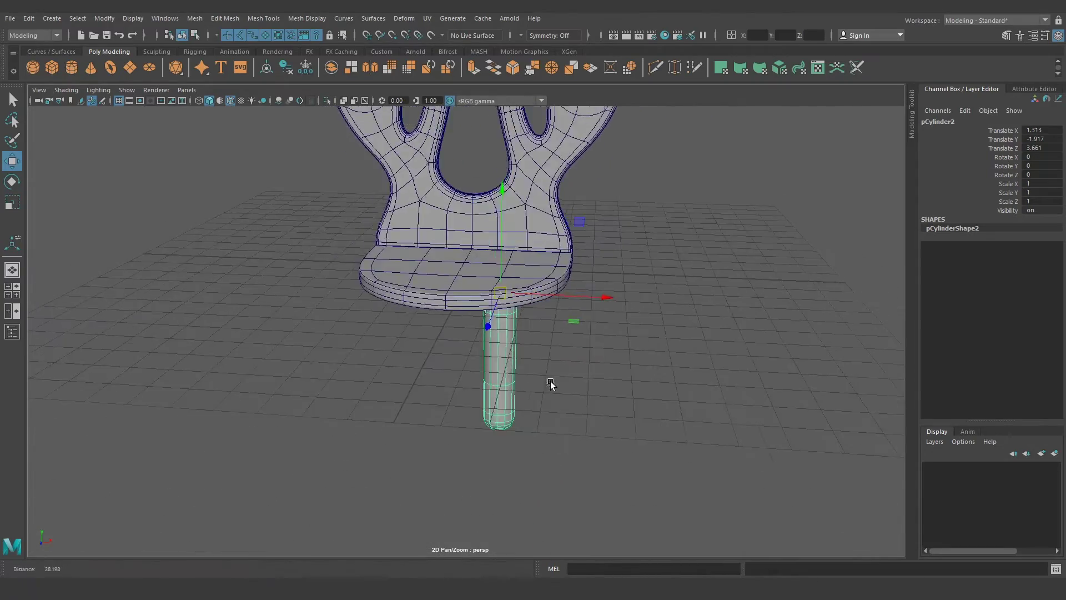
pyautogui.moveTo(550, 383)
pyautogui.keyDown('alt'); pyautogui.mouseDown()
pyautogui.moveTo(488, 393)
pyautogui.moveTo(538, 389)
pyautogui.moveTo(498, 383)
pyautogui.moveTo(490, 361)
pyautogui.moveTo(498, 378)
pyautogui.moveTo(523, 376)
pyautogui.moveTo(514, 393)
pyautogui.moveTo(542, 395)
pyautogui.moveTo(504, 355)
pyautogui.mouseUp(); pyautogui.keyUp('alt')
pyautogui.press('r')
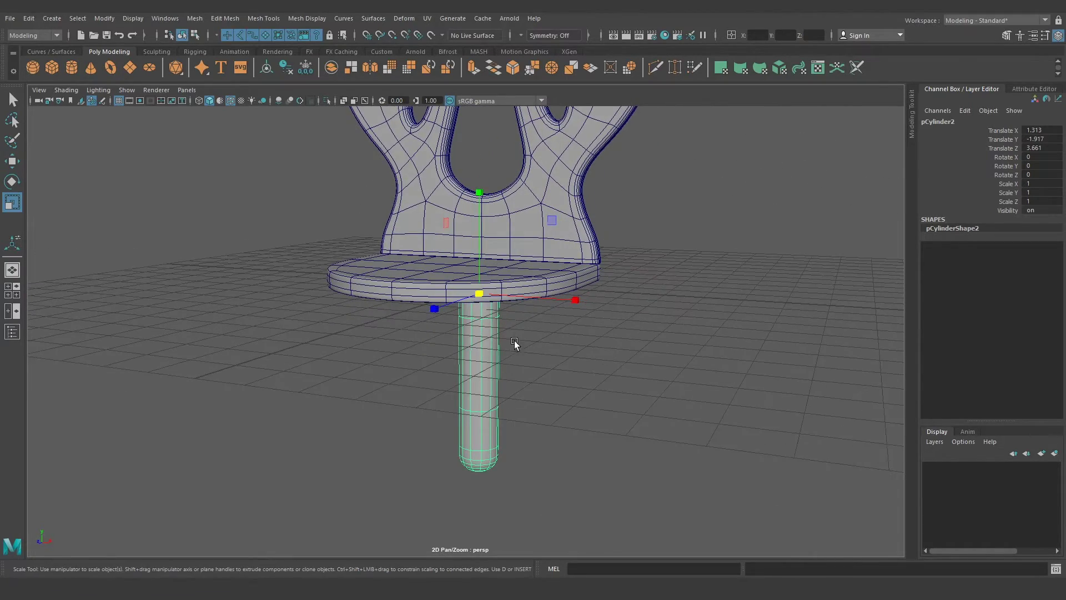
pyautogui.moveTo(587, 355)
pyautogui.mouseDown(button='middle')
pyautogui.moveTo(527, 356)
pyautogui.moveTo(573, 357)
pyautogui.moveTo(565, 351)
pyautogui.mouseUp(button='middle')
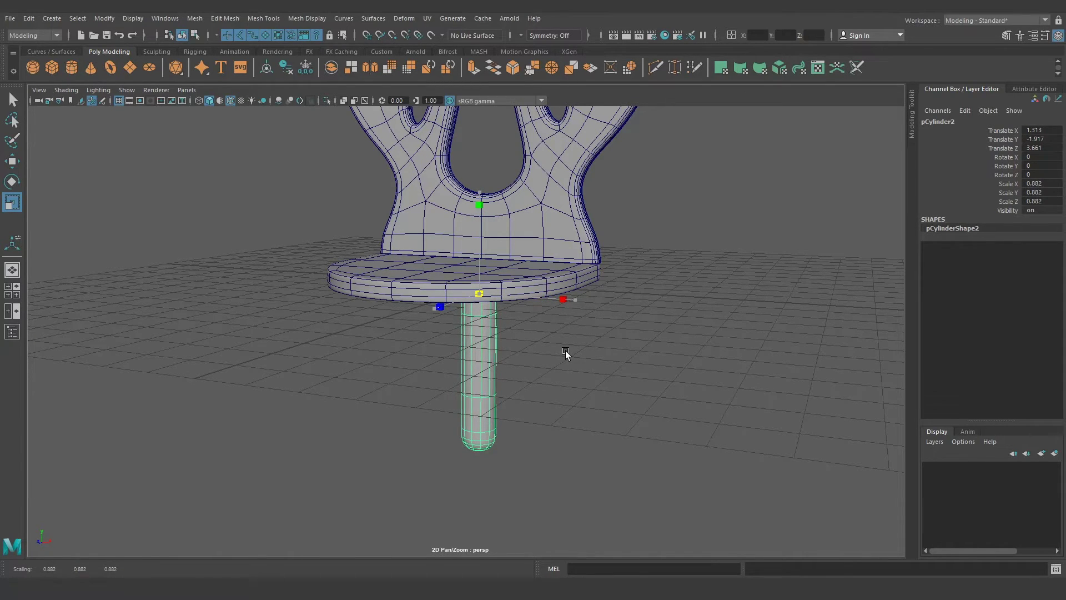
pyautogui.keyDown('alt'); pyautogui.moveTo(525, 378); pyautogui.dragTo(528, 332); pyautogui.keyUp('alt')
# Lengthen the leg by selecting its lower faces and pulling them down
pyautogui.press('q')
pyautogui.moveTo(488, 288); pyautogui.dragTo(497, 312, button='right')
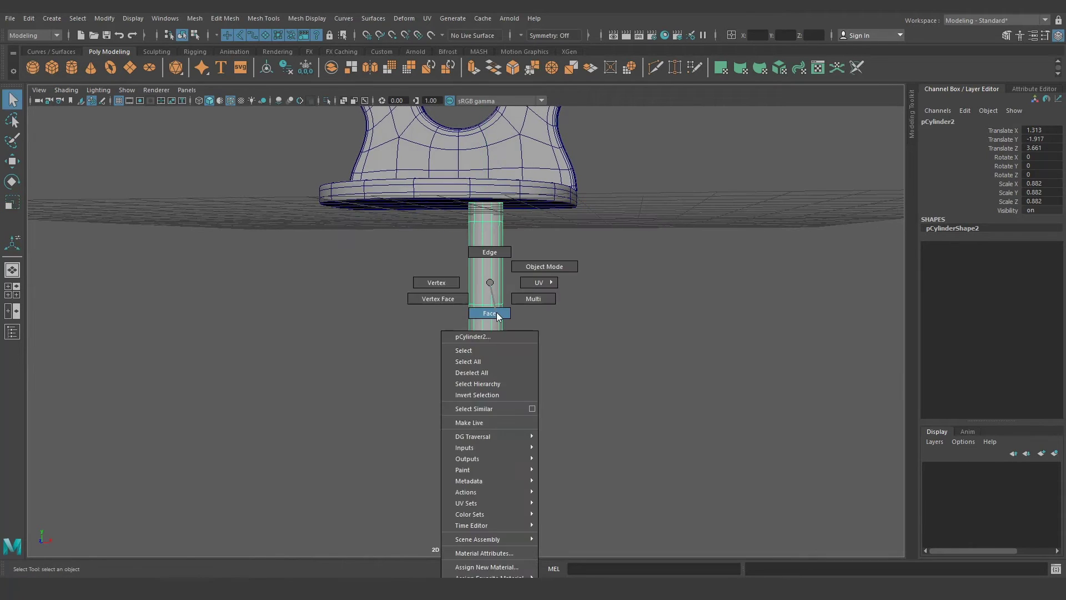
pyautogui.keyDown('alt'); pyautogui.moveTo(502, 350); pyautogui.dragTo(524, 315); pyautogui.keyUp('alt')
pyautogui.moveTo(473, 349); pyautogui.dragTo(519, 322)
pyautogui.press('w')
pyautogui.moveTo(503, 252)
pyautogui.mouseDown()
pyautogui.moveTo(514, 319)
pyautogui.moveTo(460, 332)
pyautogui.moveTo(442, 328)
pyautogui.moveTo(431, 305)
pyautogui.moveTo(436, 349)
pyautogui.mouseUp()
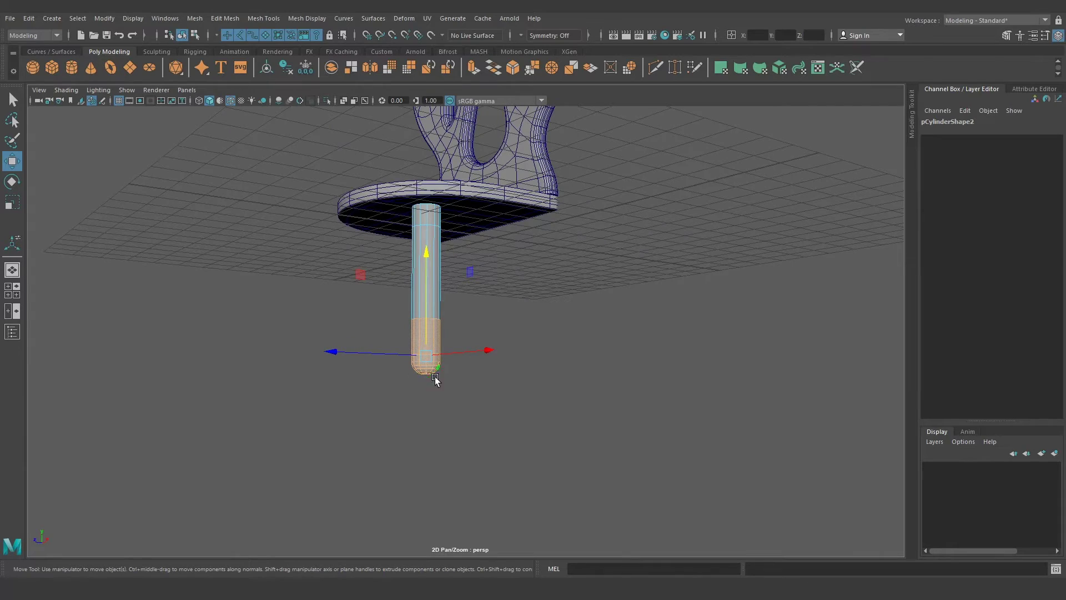
pyautogui.moveTo(434, 308)
pyautogui.keyDown('alt'); pyautogui.mouseDown()
pyautogui.moveTo(493, 341)
pyautogui.moveTo(478, 320)
pyautogui.moveTo(478, 339)
pyautogui.moveTo(440, 352)
pyautogui.mouseUp(); pyautogui.keyUp('alt')
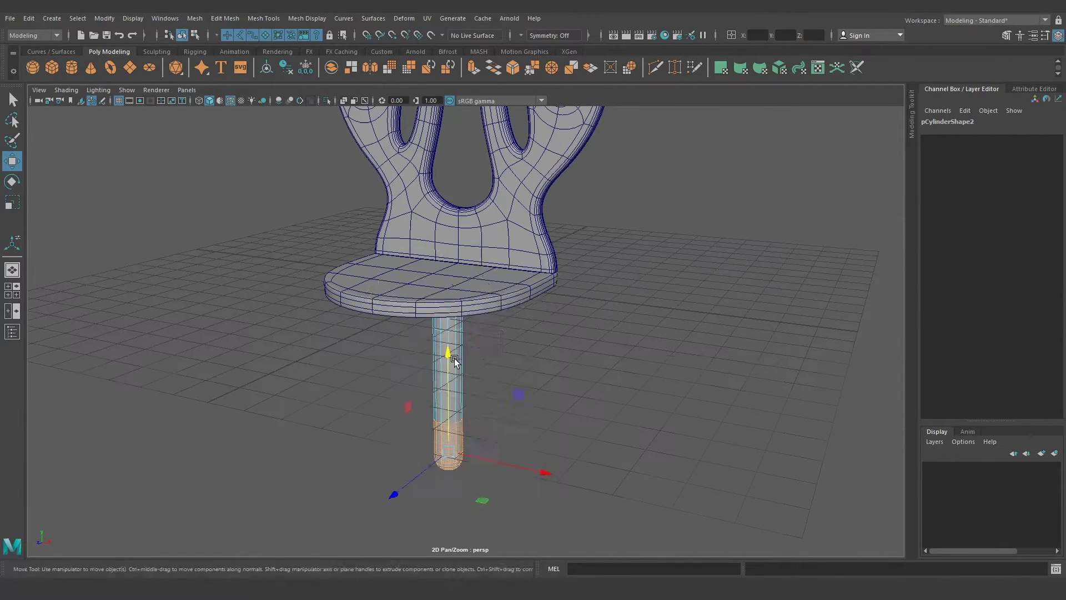
# Return to object mode and marquee-select the seat, backrest and leg together
pyautogui.press('F8')
pyautogui.press('q')
pyautogui.keyDown('alt'); pyautogui.moveTo(471, 387); pyautogui.dragTo(496, 377, button='middle'); pyautogui.keyUp('alt')
pyautogui.moveTo(498, 378)
pyautogui.keyDown('alt'); pyautogui.mouseDown()
pyautogui.moveTo(487, 354)
pyautogui.moveTo(480, 431)
pyautogui.moveTo(538, 435)
pyautogui.moveTo(456, 454)
pyautogui.moveTo(512, 435)
pyautogui.mouseUp(); pyautogui.keyUp('alt')
pyautogui.click(487, 354)
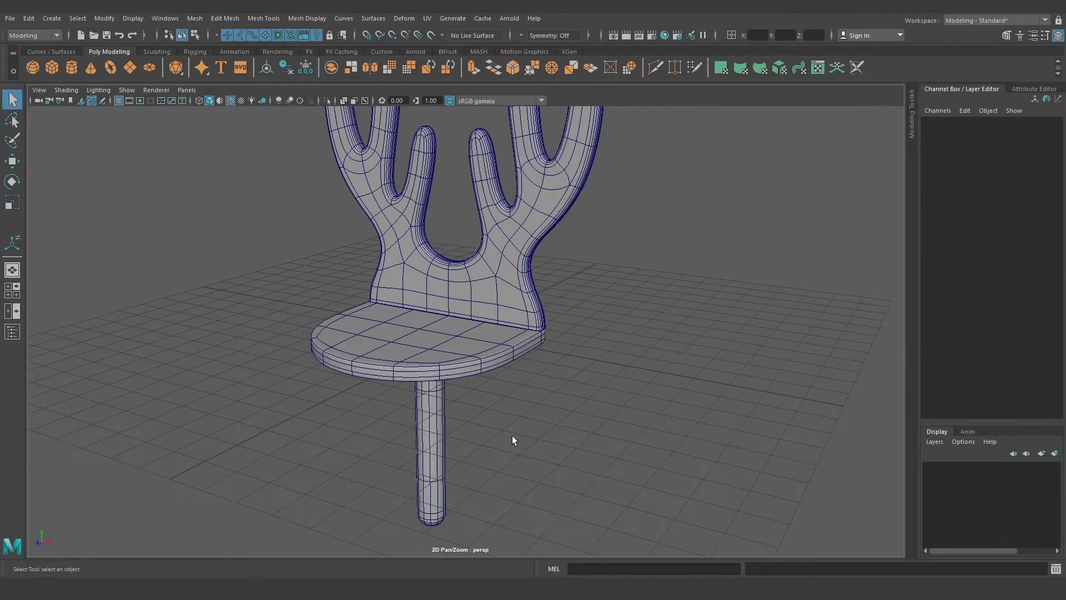
pyautogui.moveTo(598, 263); pyautogui.dragTo(370, 471)
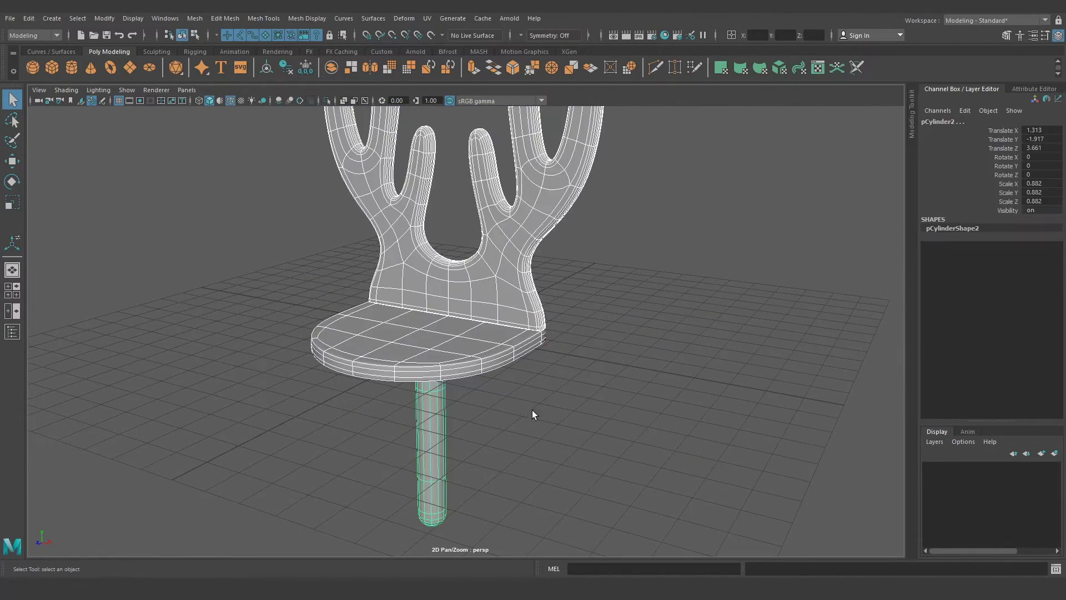
# Raise the selection up under the seat, then keep only the leg selected
pyautogui.scroll(-3, 507, 302)
pyautogui.scroll(-1, 436, 342)
pyautogui.press('w')
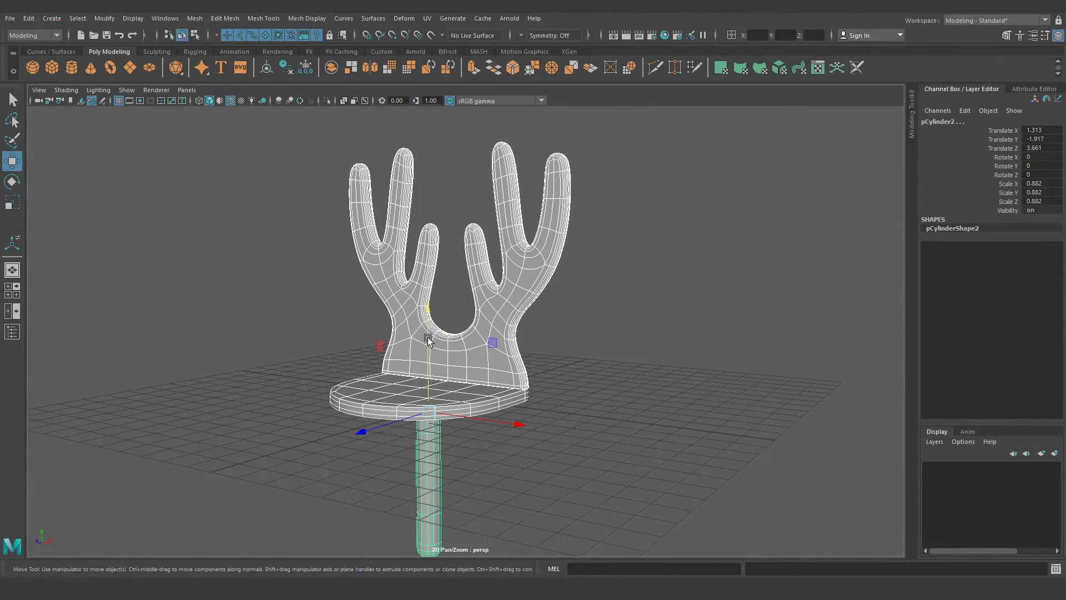
pyautogui.moveTo(428, 339); pyautogui.dragTo(428, 181)
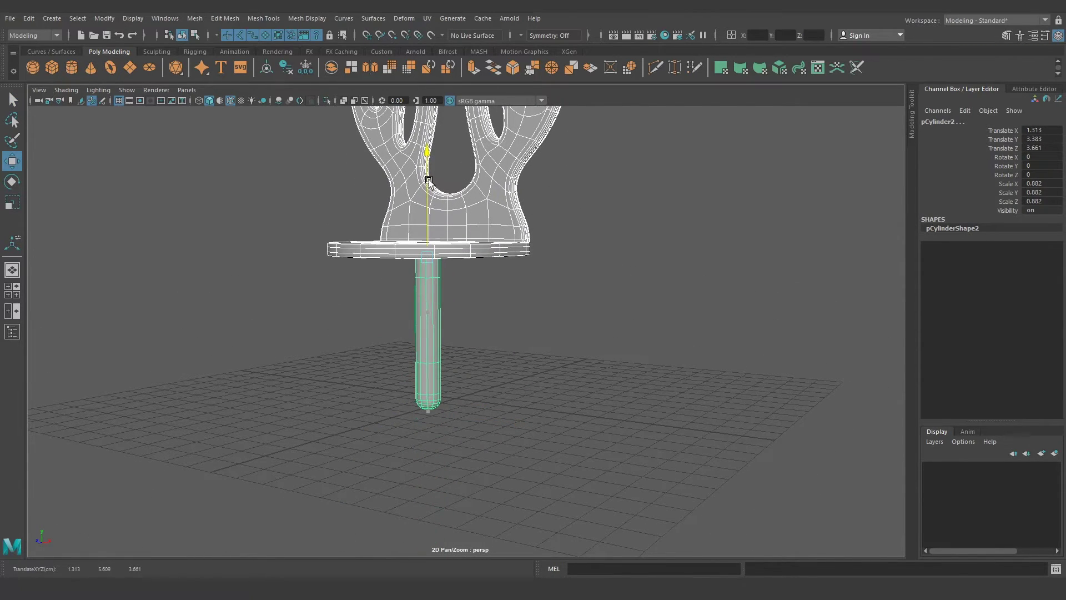
pyautogui.click(612, 298)
pyautogui.click(484, 330)
pyautogui.moveTo(439, 348)
pyautogui.keyDown('alt'); pyautogui.mouseDown()
pyautogui.moveTo(487, 332)
pyautogui.moveTo(501, 338)
pyautogui.moveTo(522, 392)
pyautogui.moveTo(489, 378)
pyautogui.moveTo(507, 385)
pyautogui.moveTo(835, 264)
pyautogui.mouseUp(); pyautogui.keyUp('alt')
# Tilt the leg to Rotate X -10
pyautogui.click(1031, 157)
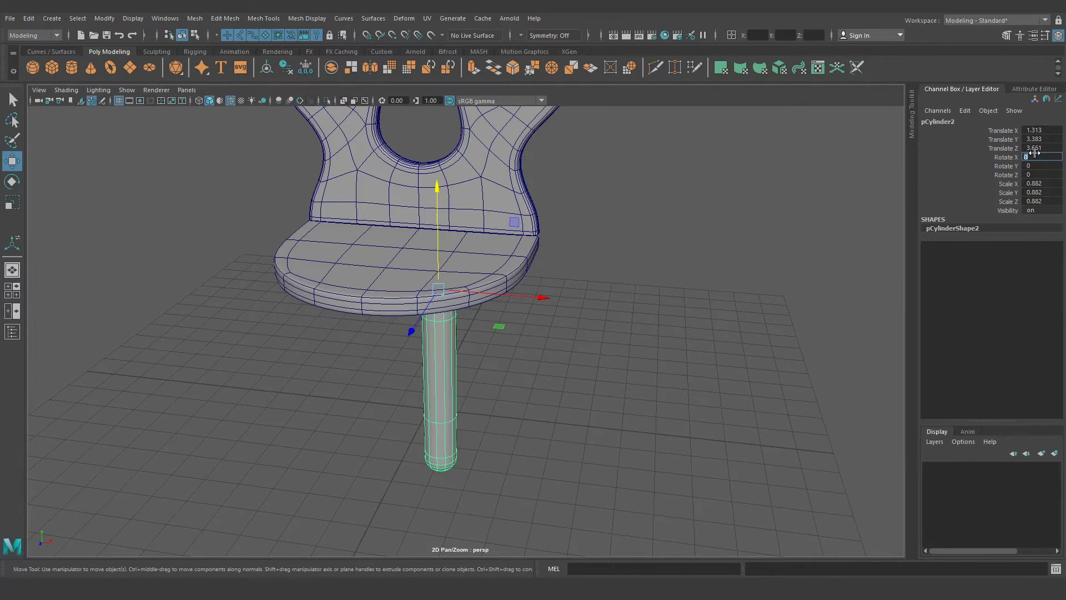
pyautogui.write('10')
pyautogui.press('Return')
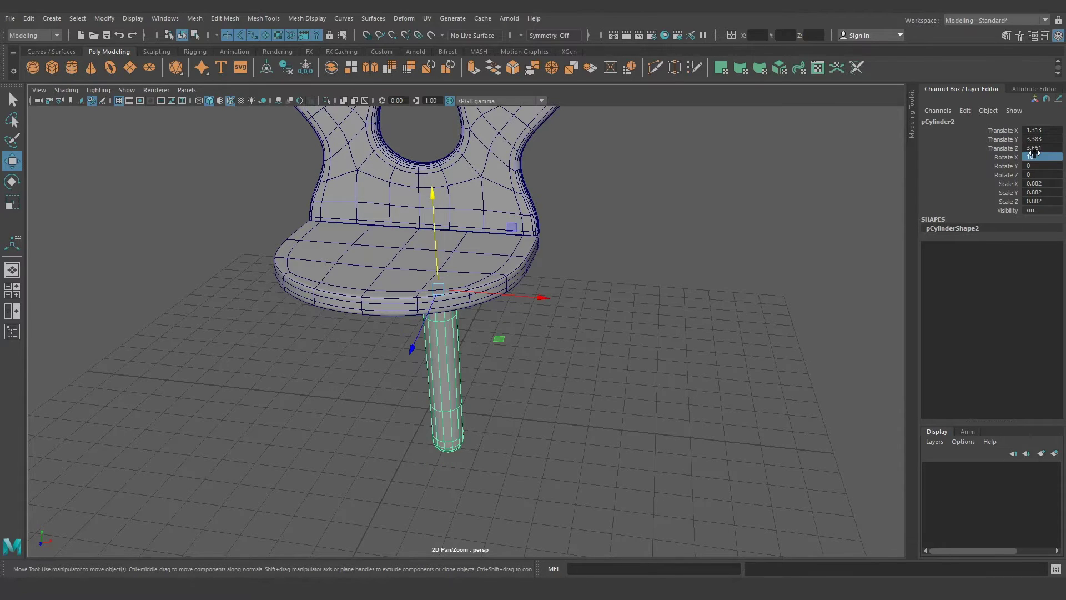
pyautogui.moveTo(602, 347)
pyautogui.keyDown('alt'); pyautogui.mouseDown()
pyautogui.moveTo(443, 350)
pyautogui.moveTo(444, 366)
pyautogui.mouseUp(); pyautogui.keyUp('alt')
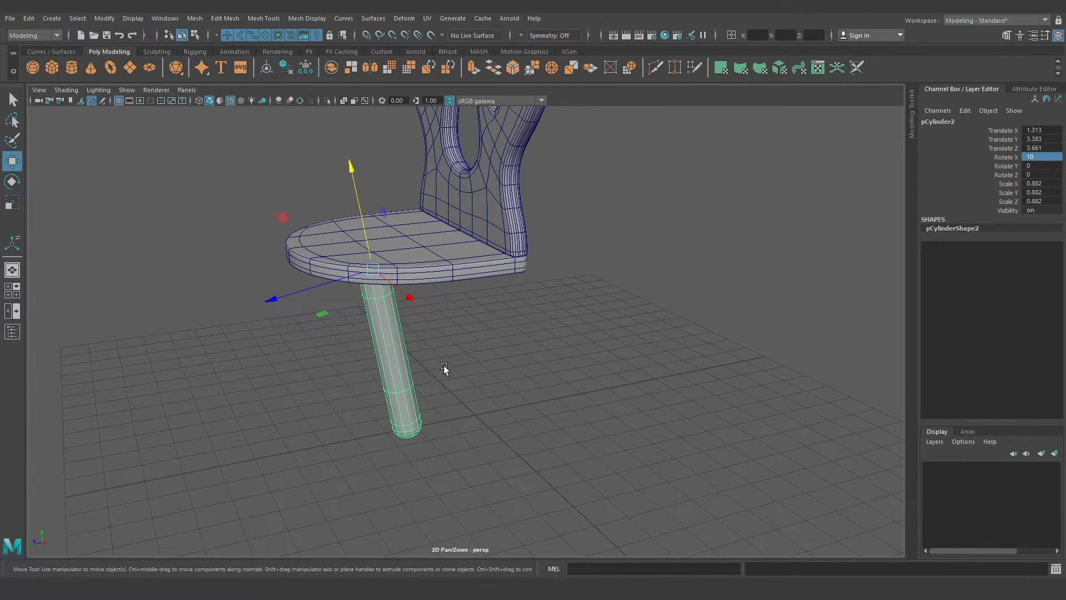
pyautogui.doubleClick(1037, 157)
pyautogui.write('-10')
pyautogui.press('Return')
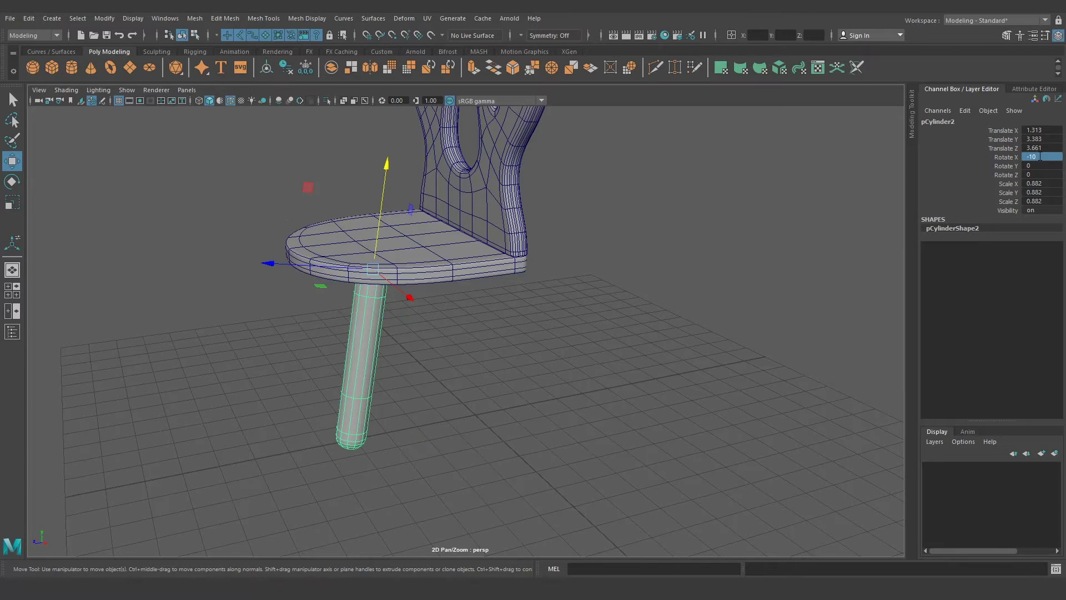
pyautogui.moveTo(486, 281)
pyautogui.keyDown('alt'); pyautogui.mouseDown()
pyautogui.moveTo(557, 290)
pyautogui.moveTo(492, 299)
pyautogui.mouseUp(); pyautogui.keyUp('alt')
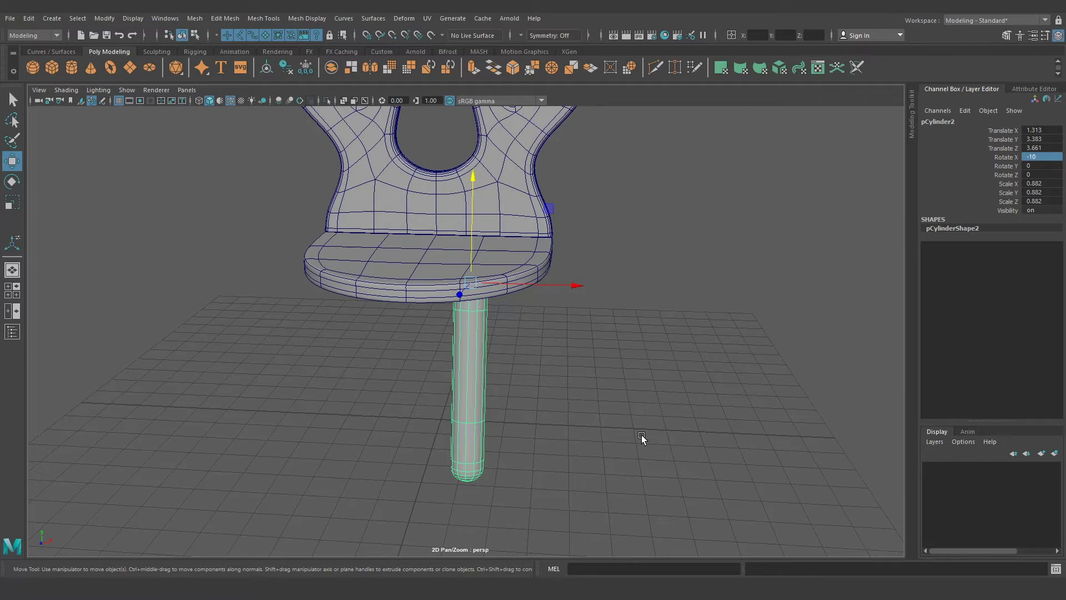
# Tilt the leg to Rotate Z 10
pyautogui.doubleClick(1033, 174)
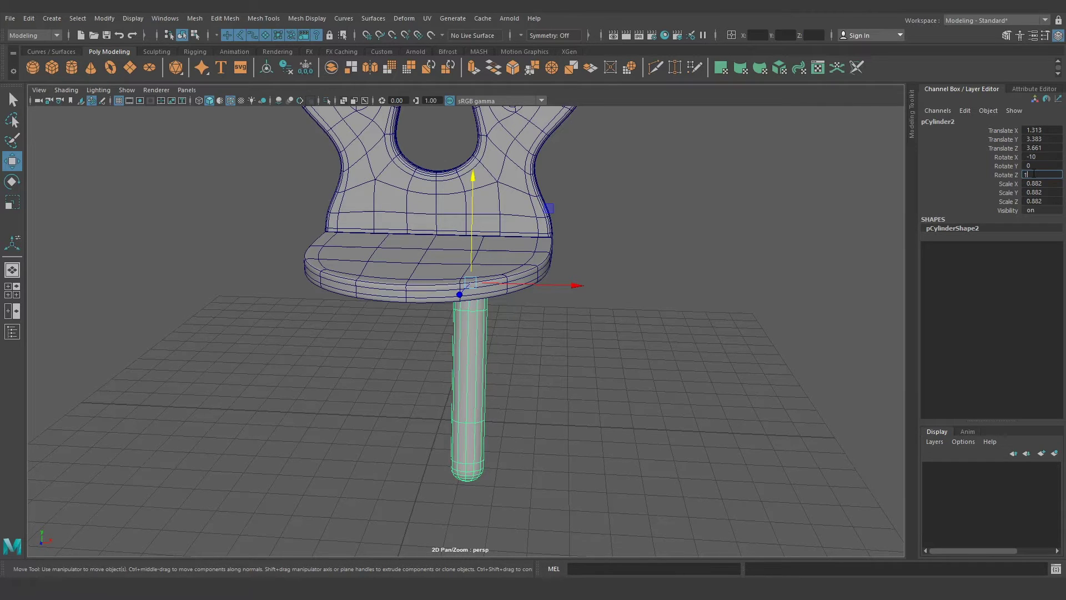
pyautogui.write('0')
pyautogui.press('Return')
pyautogui.moveTo(738, 253)
pyautogui.keyDown('alt'); pyautogui.mouseDown()
pyautogui.moveTo(605, 399)
pyautogui.moveTo(514, 383)
pyautogui.moveTo(688, 388)
pyautogui.moveTo(568, 400)
pyautogui.moveTo(647, 409)
pyautogui.moveTo(611, 356)
pyautogui.mouseUp(); pyautogui.keyUp('alt')
pyautogui.click(608, 355)
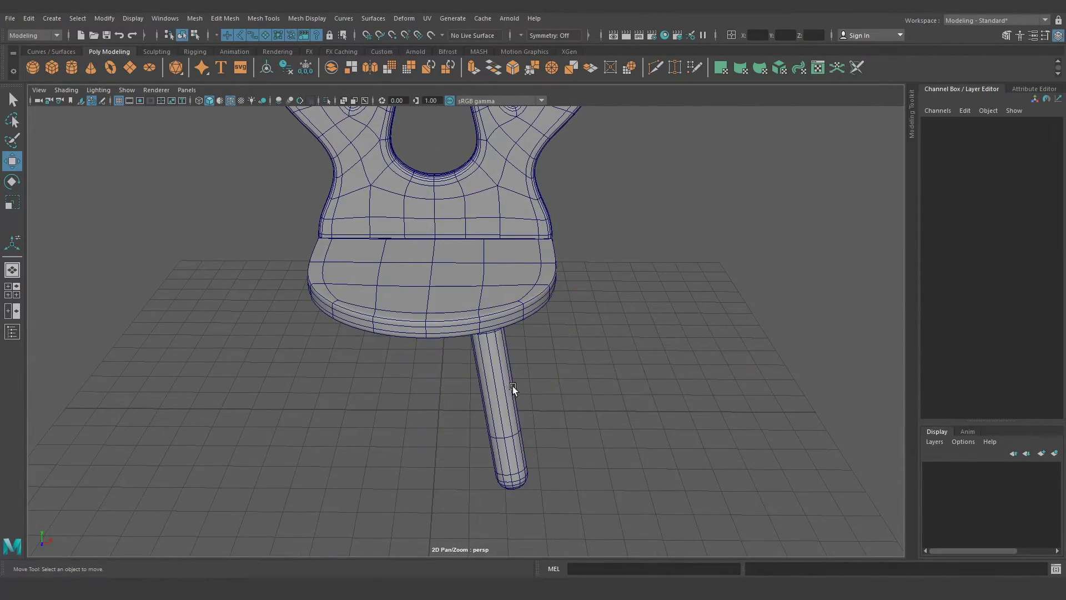
pyautogui.click(512, 386)
pyautogui.moveTo(512, 386)
pyautogui.keyDown('alt'); pyautogui.mouseDown()
pyautogui.moveTo(571, 373)
pyautogui.moveTo(499, 248)
pyautogui.moveTo(501, 334)
pyautogui.moveTo(608, 339)
pyautogui.mouseUp(); pyautogui.keyUp('alt')
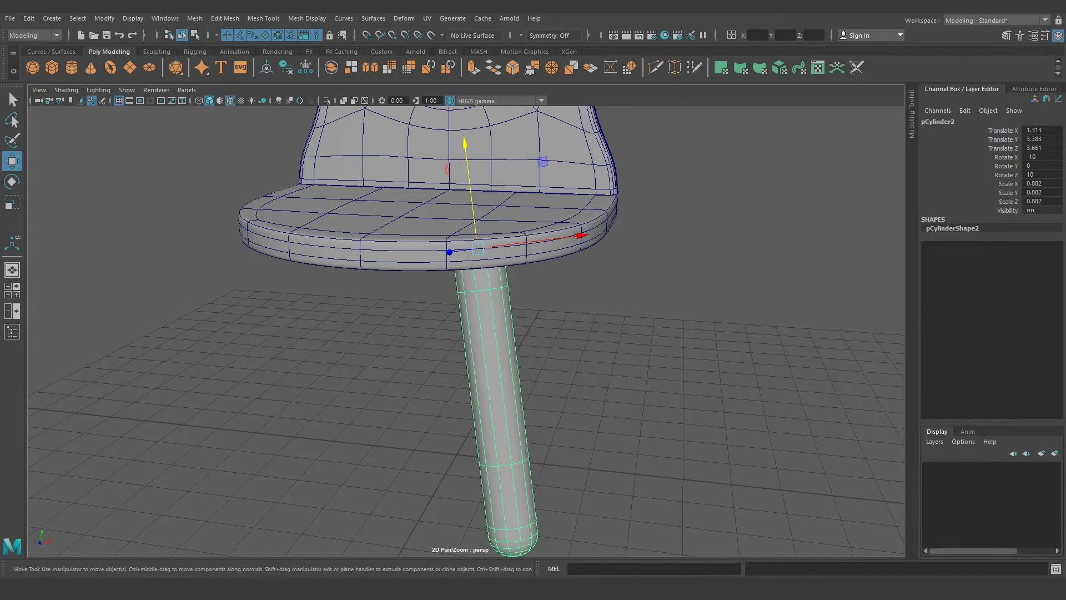
pyautogui.keyDown('alt'); pyautogui.moveTo(555, 261); pyautogui.dragTo(575, 222); pyautogui.keyUp('alt')
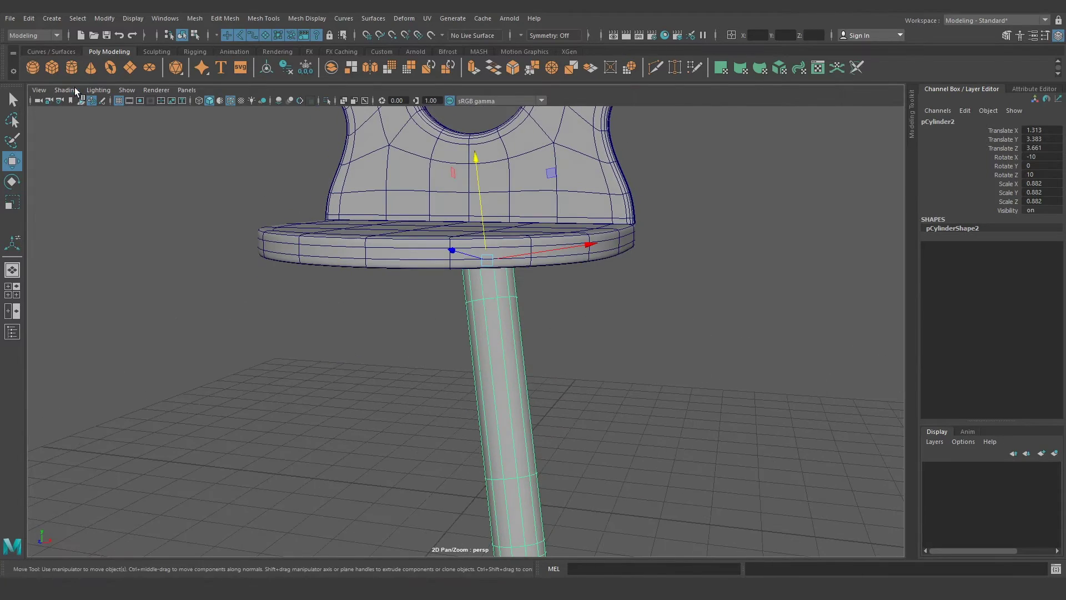
# Create a new polygon cylinder, hide the tilted leg and select the cylinder
pyautogui.click(66, 68)
pyautogui.moveTo(477, 310)
pyautogui.keyDown('alt'); pyautogui.mouseDown()
pyautogui.moveTo(488, 348)
pyautogui.moveTo(505, 353)
pyautogui.mouseUp(); pyautogui.keyUp('alt')
pyautogui.click(505, 353)
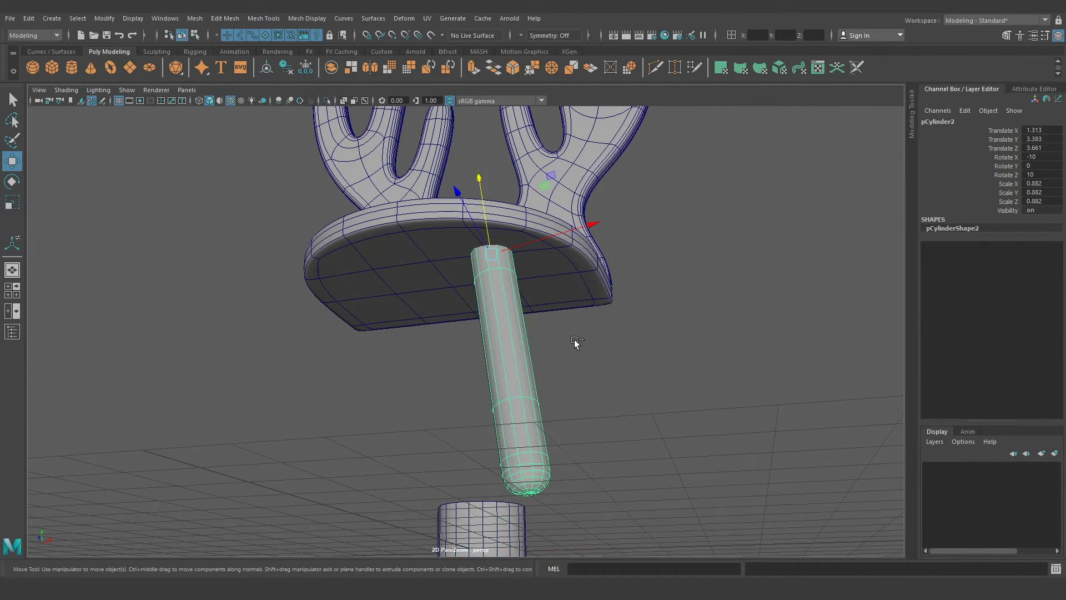
pyautogui.hotkey('ctrl', 'h')
pyautogui.click(502, 505)
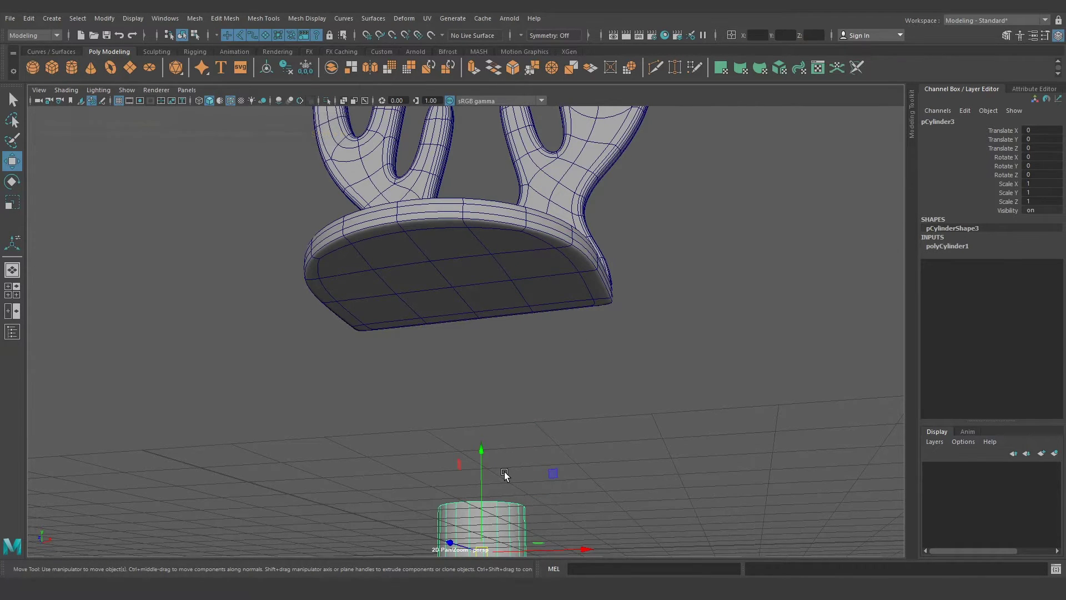
# Move the new cylinder up under the seat and unhide the leg pCylinder2
pyautogui.moveTo(498, 478); pyautogui.dragTo(496, 298)
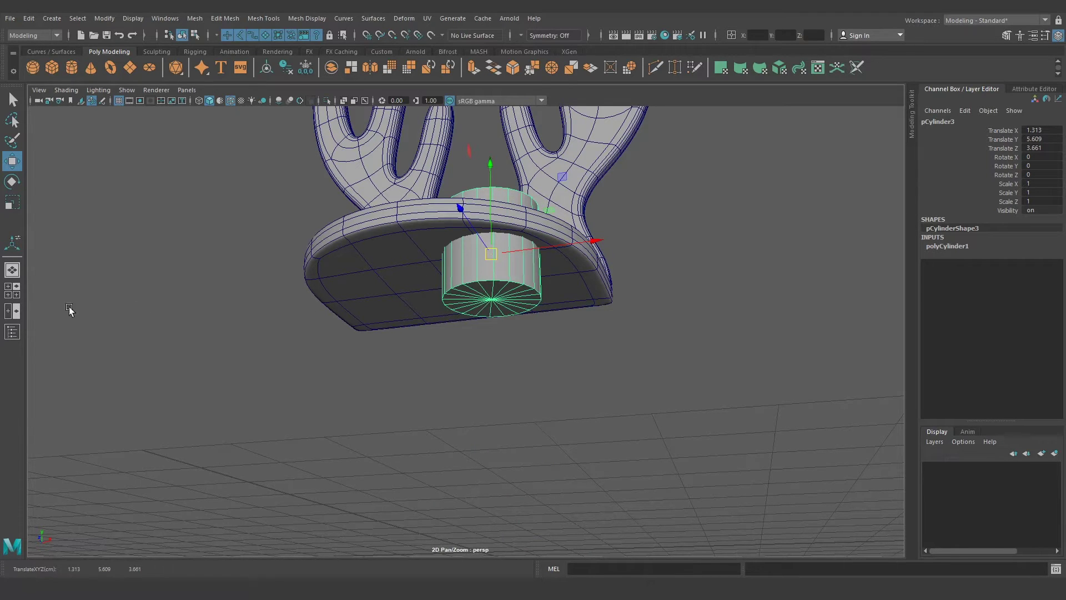
pyautogui.click(12, 332)
pyautogui.click(80, 201)
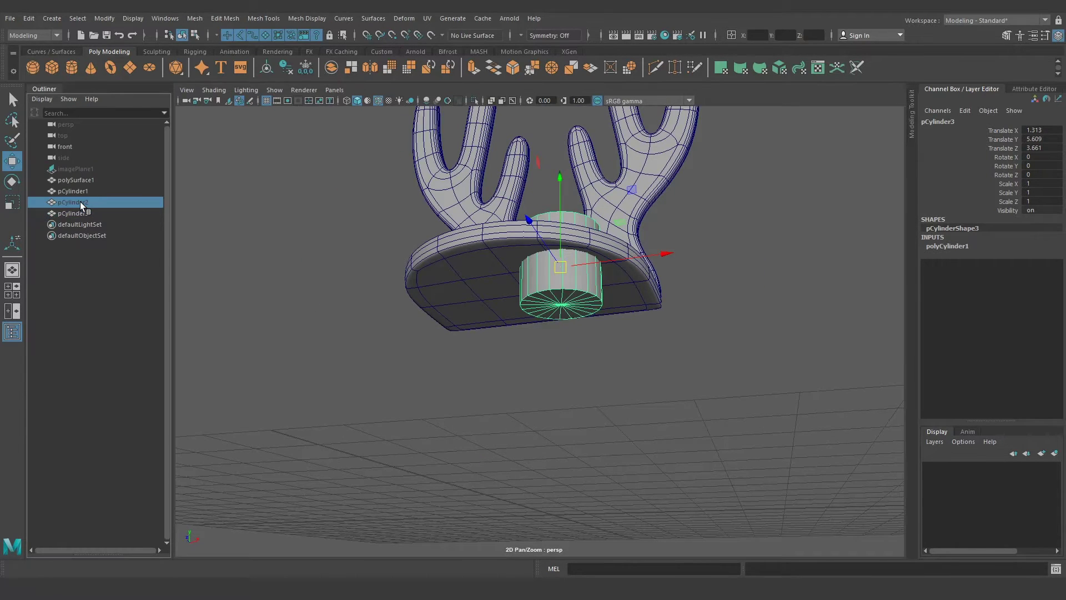
pyautogui.hotkey('shift', 'h')
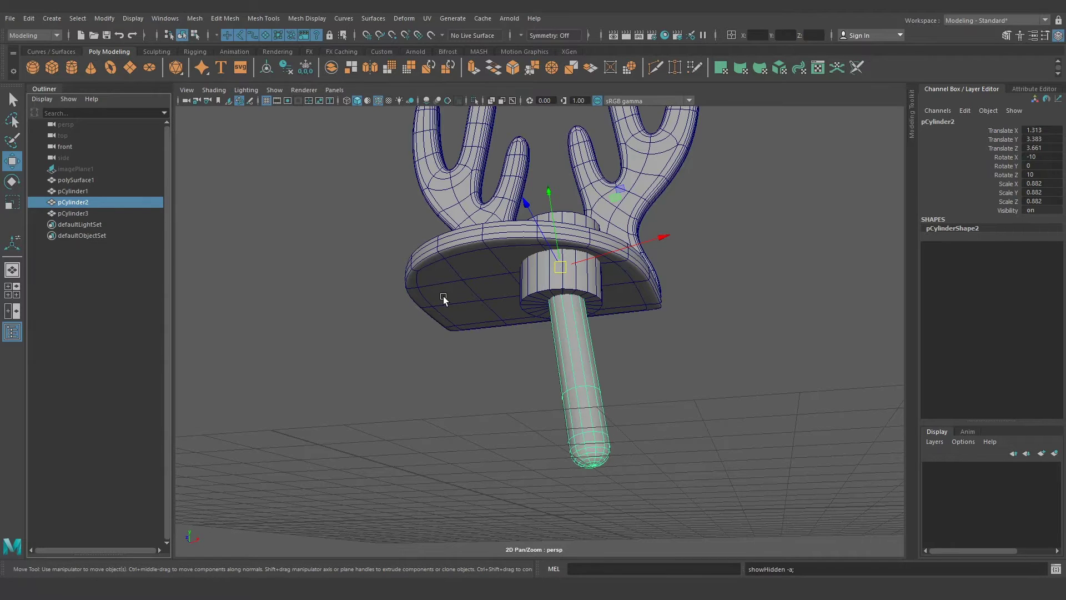
pyautogui.click(12, 337)
# Flatten the collar cylinder to Scale Y 0.376
pyautogui.keyDown('alt'); pyautogui.moveTo(524, 311); pyautogui.dragTo(538, 335); pyautogui.keyUp('alt')
pyautogui.scroll(3, 538, 335)
pyautogui.click(559, 331)
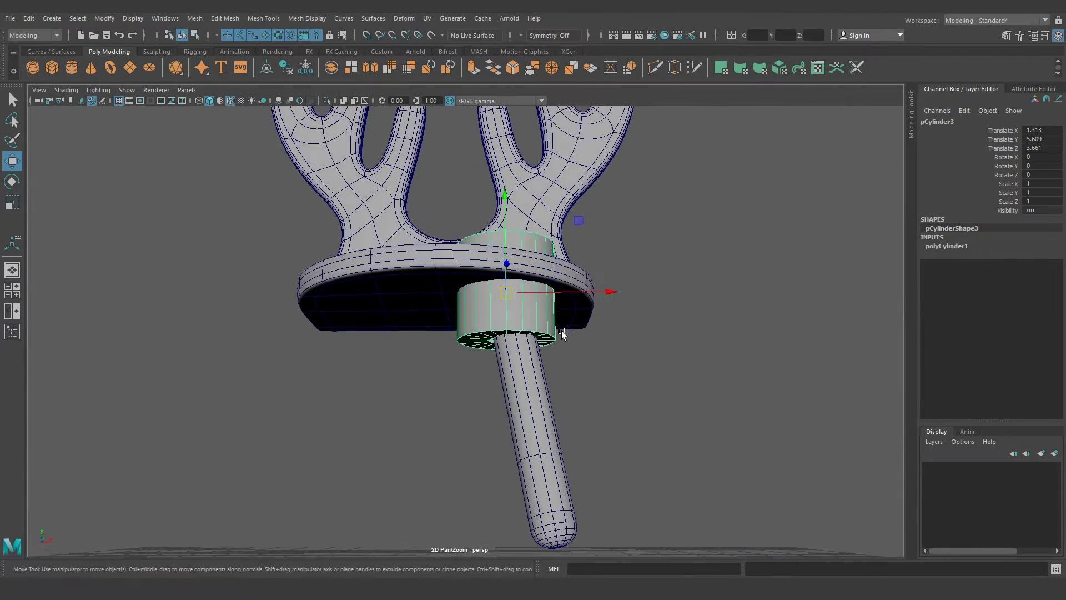
pyautogui.scroll(3, 561, 333)
pyautogui.keyDown('alt'); pyautogui.moveTo(591, 374); pyautogui.dragTo(507, 376); pyautogui.keyUp('alt')
pyautogui.scroll(2, 561, 412)
pyautogui.press('r')
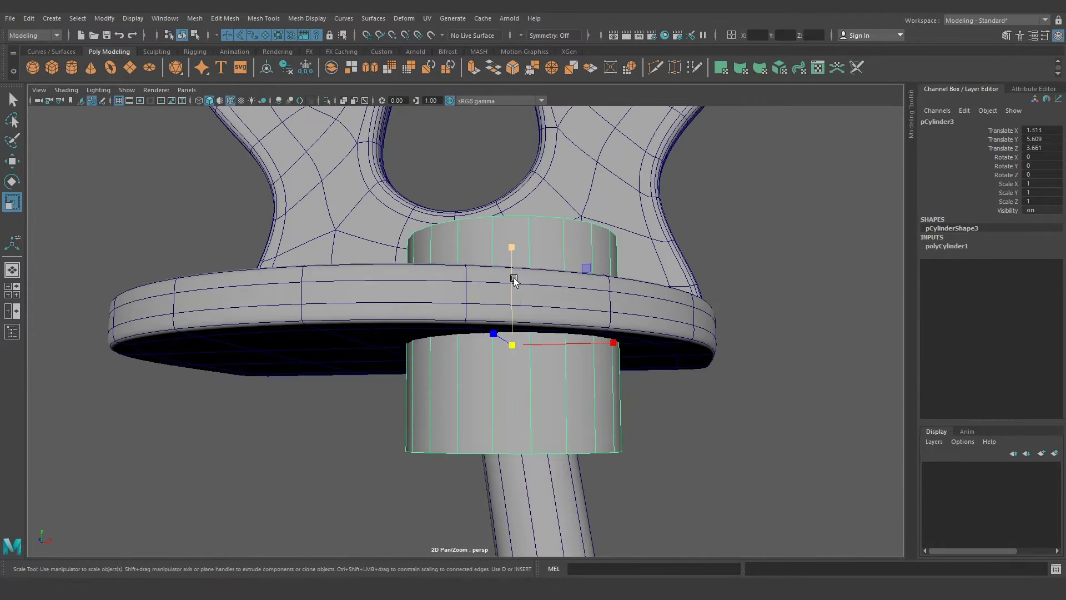
pyautogui.moveTo(514, 279); pyautogui.dragTo(512, 328)
pyautogui.keyDown('alt'); pyautogui.moveTo(512, 328); pyautogui.dragTo(522, 347, button='middle'); pyautogui.keyUp('alt')
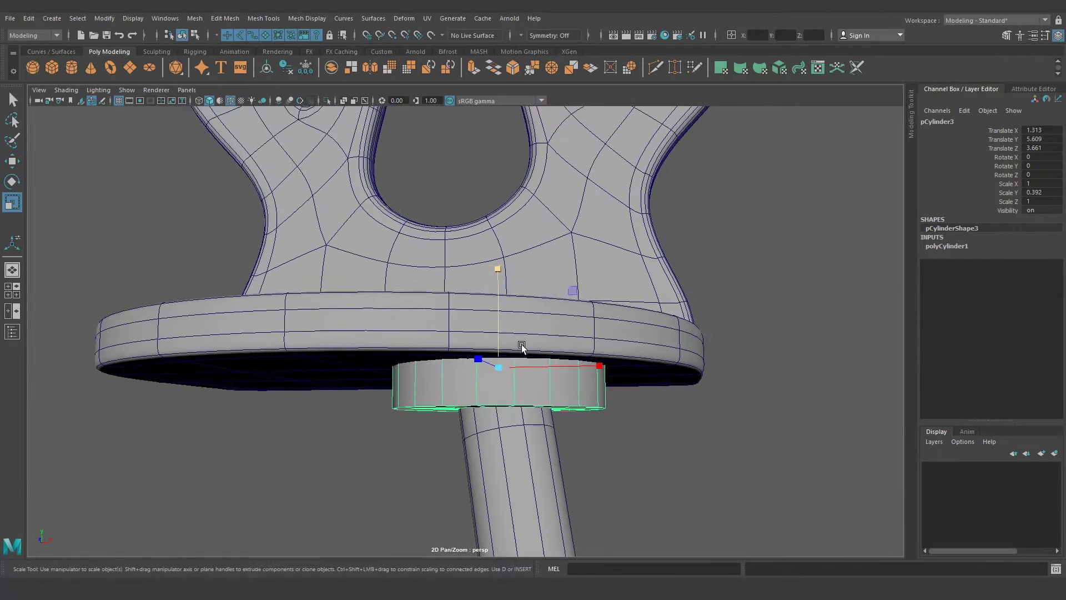
pyautogui.moveTo(497, 289)
pyautogui.mouseDown()
pyautogui.moveTo(522, 313)
pyautogui.moveTo(504, 281)
pyautogui.mouseUp()
pyautogui.scroll(2, 518, 317)
pyautogui.scroll(2, 588, 309)
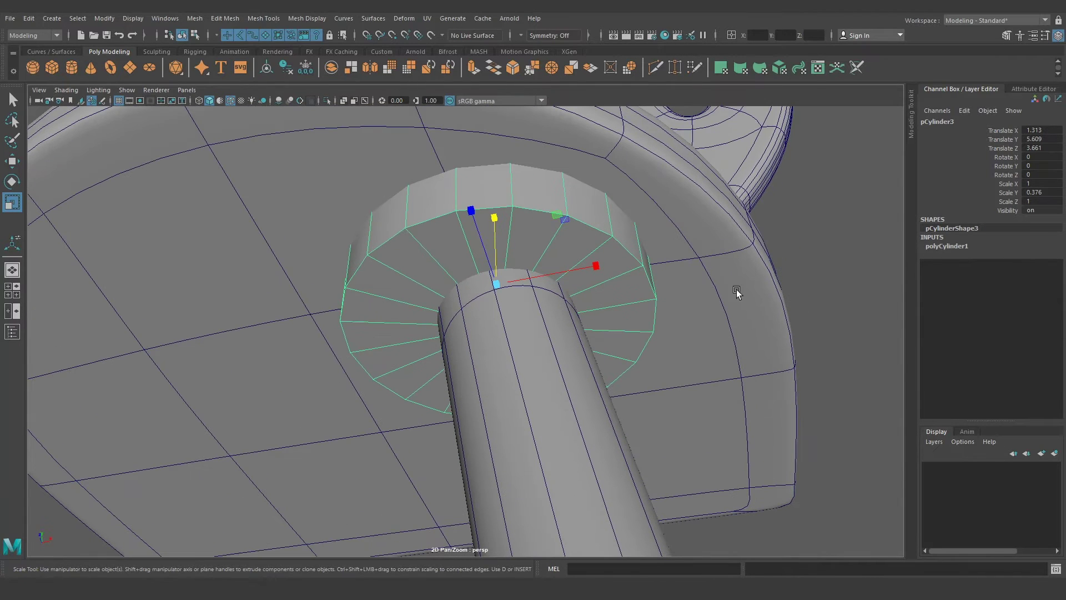
# Set the collar's polyCylinder1 to 16 axis subdivisions and 0 cap subdivisions
pyautogui.click(961, 244)
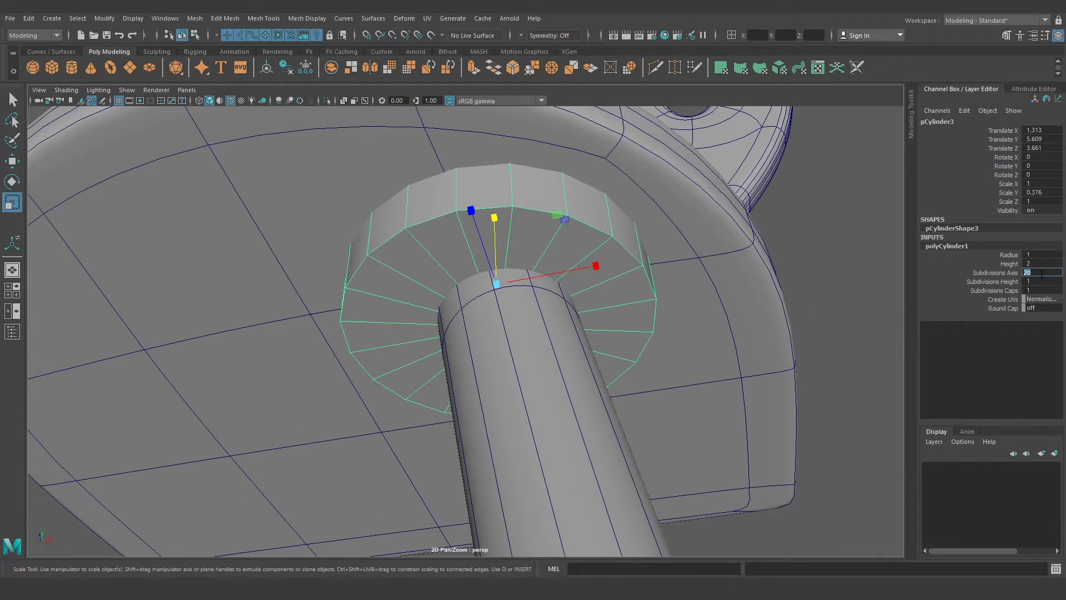
pyautogui.write('16')
pyautogui.press('Return')
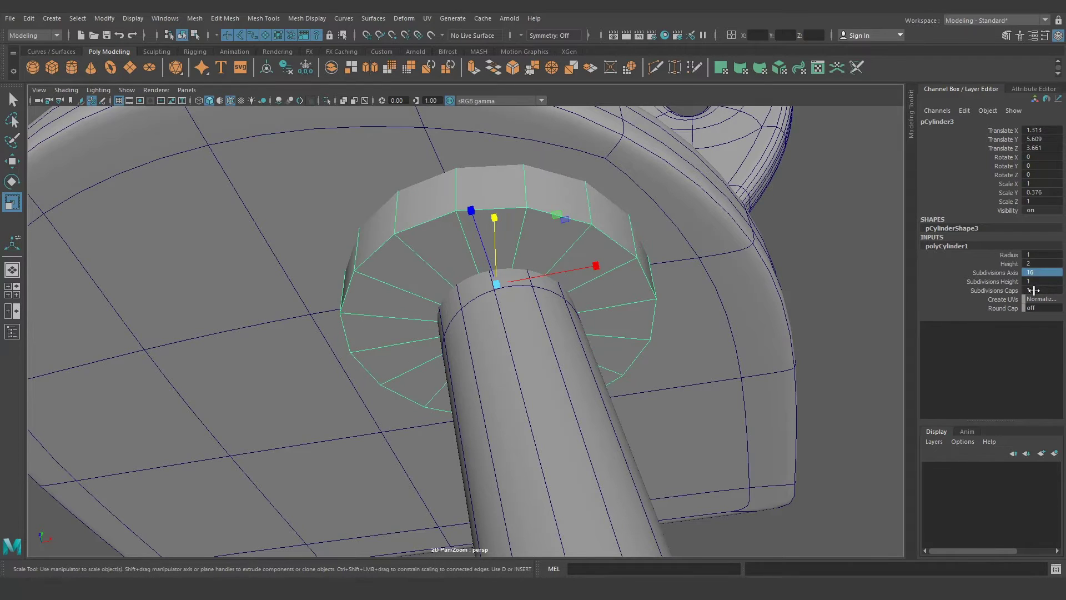
pyautogui.doubleClick(1033, 291)
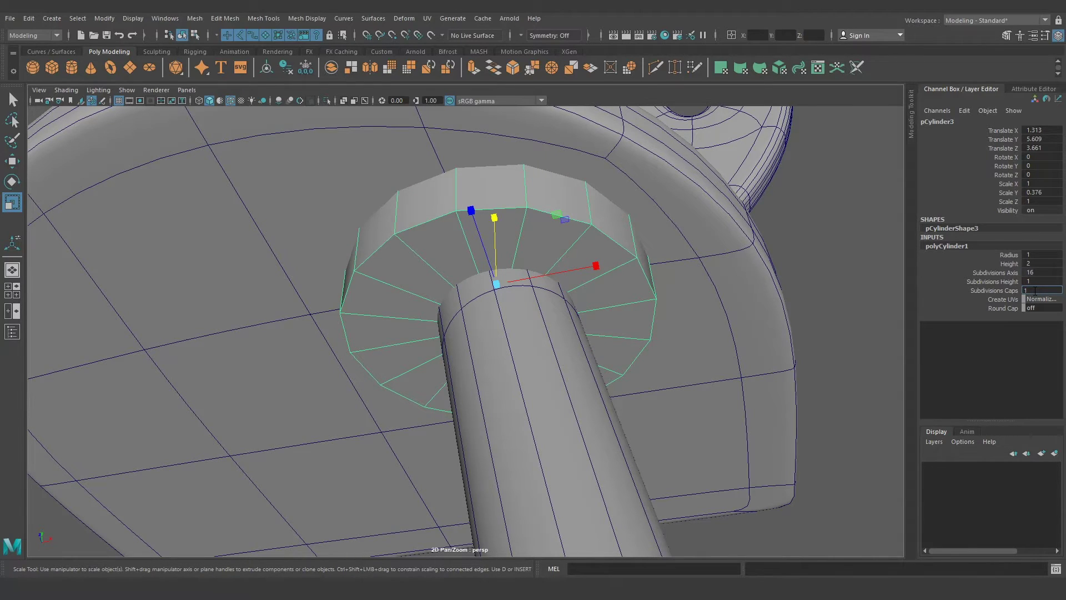
pyautogui.write('4')
pyautogui.press('Return')
# Select the collar's cap face and scale it uniformly to 0.945
pyautogui.keyDown('alt'); pyautogui.moveTo(621, 285); pyautogui.dragTo(682, 341); pyautogui.keyUp('alt')
pyautogui.press('q')
pyautogui.moveTo(676, 295); pyautogui.dragTo(679, 313, button='right')
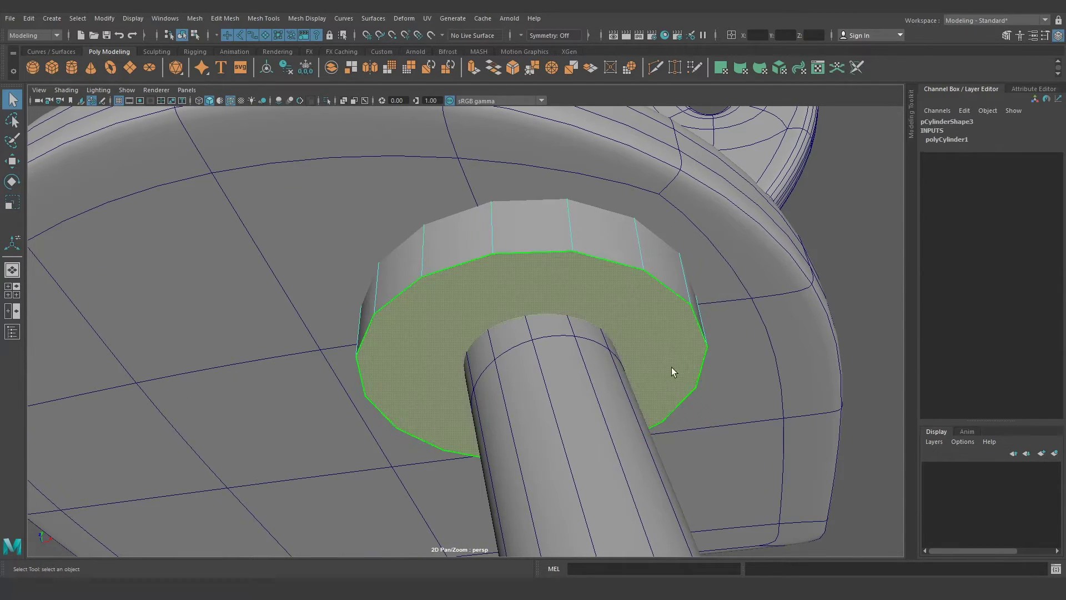
pyautogui.click(671, 368)
pyautogui.moveTo(671, 368)
pyautogui.keyDown('alt'); pyautogui.mouseDown()
pyautogui.moveTo(623, 322)
pyautogui.moveTo(664, 388)
pyautogui.moveTo(673, 261)
pyautogui.mouseUp(); pyautogui.keyUp('alt')
pyautogui.press('r')
pyautogui.click(578, 236)
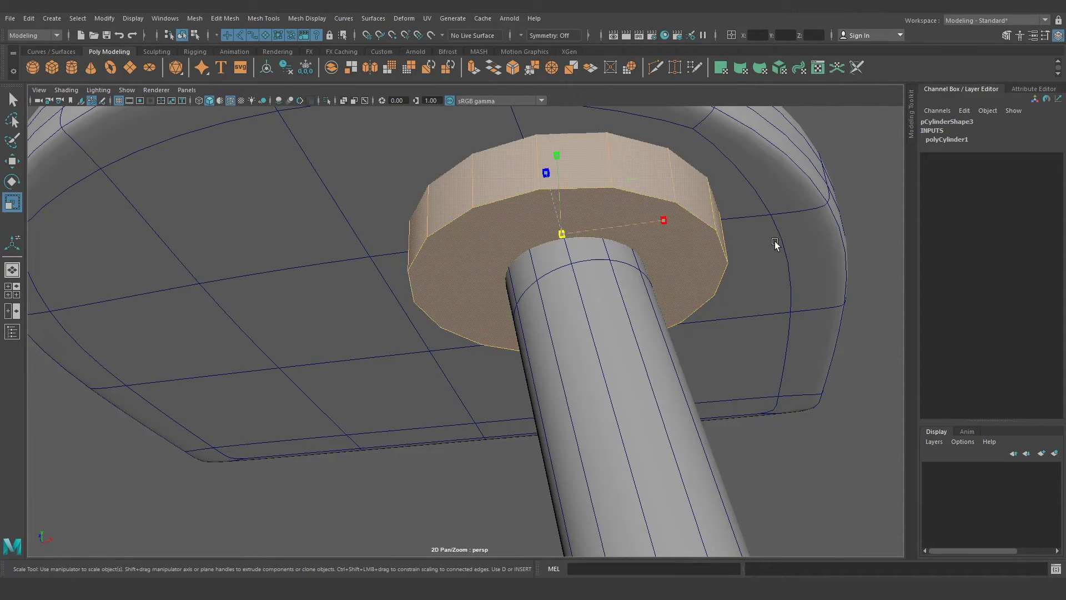
pyautogui.moveTo(773, 250); pyautogui.dragTo(760, 244, button='middle')
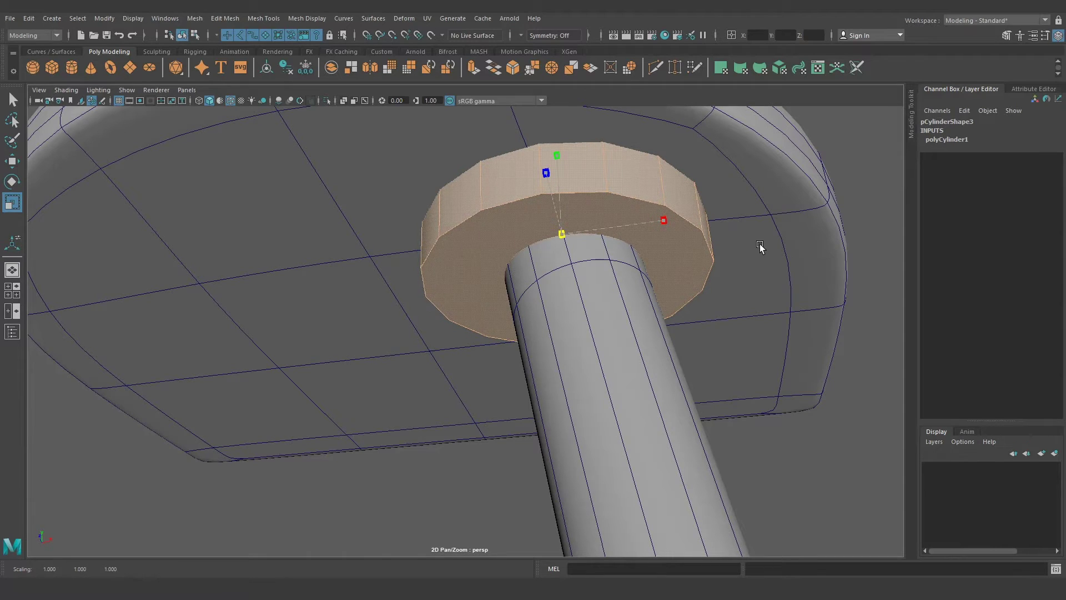
# Extrude the collar's underside face downward, shrink it inward and slide it back up
pyautogui.click(661, 250)
pyautogui.press('w')
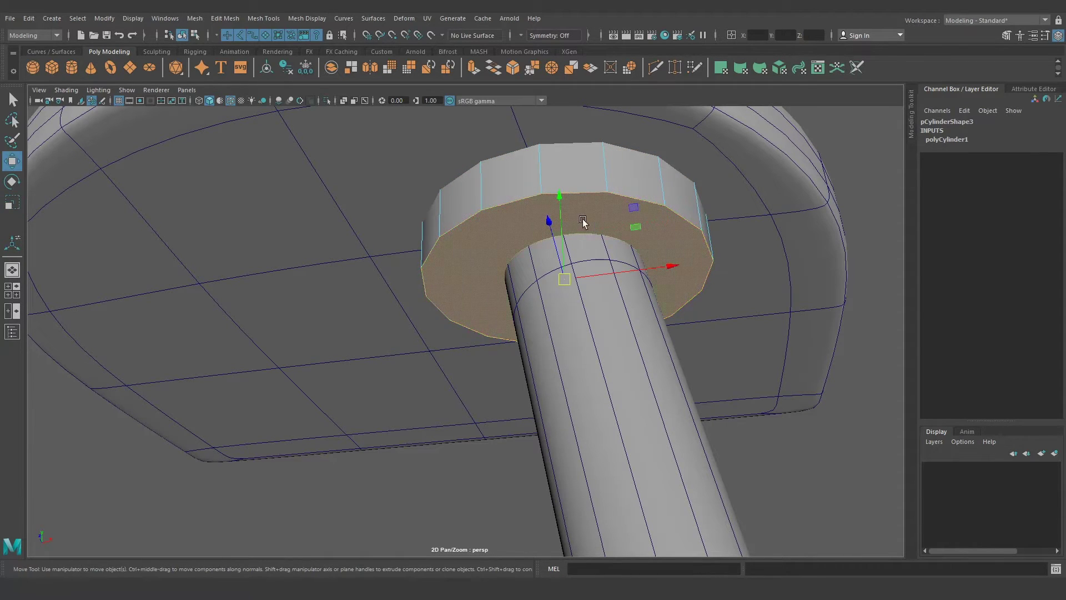
pyautogui.keyDown('shift'); pyautogui.moveTo(561, 201); pyautogui.dragTo(561, 221); pyautogui.keyUp('shift')
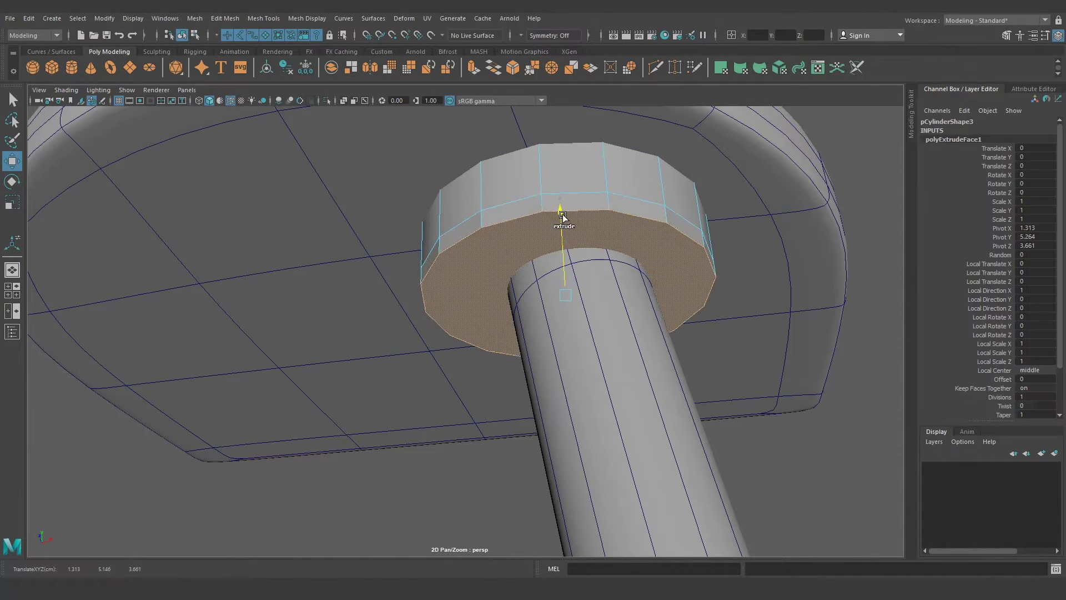
pyautogui.press('r')
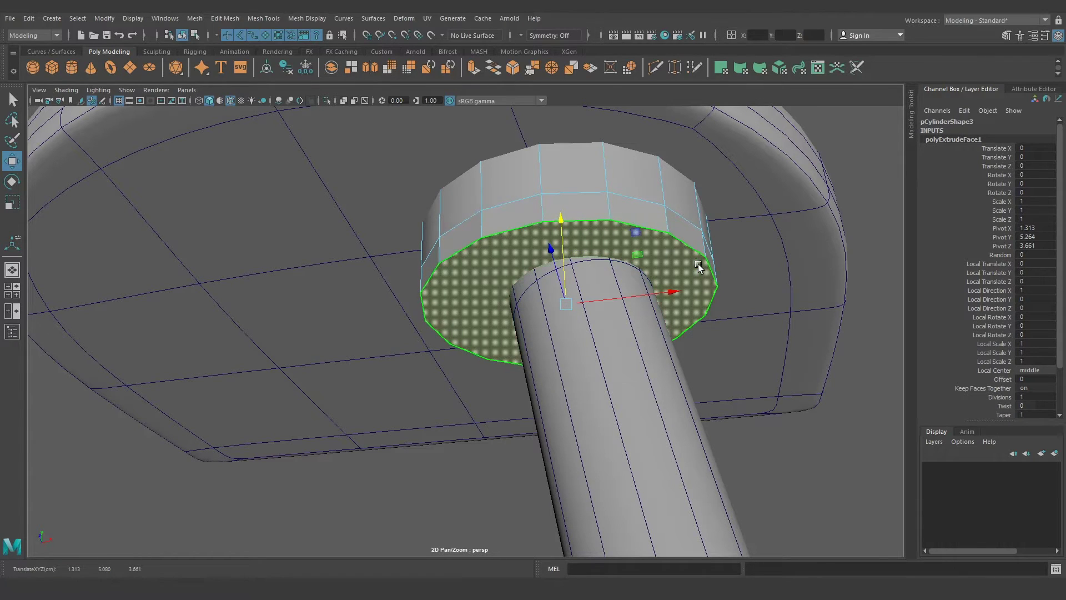
pyautogui.moveTo(814, 261); pyautogui.dragTo(786, 272, button='middle')
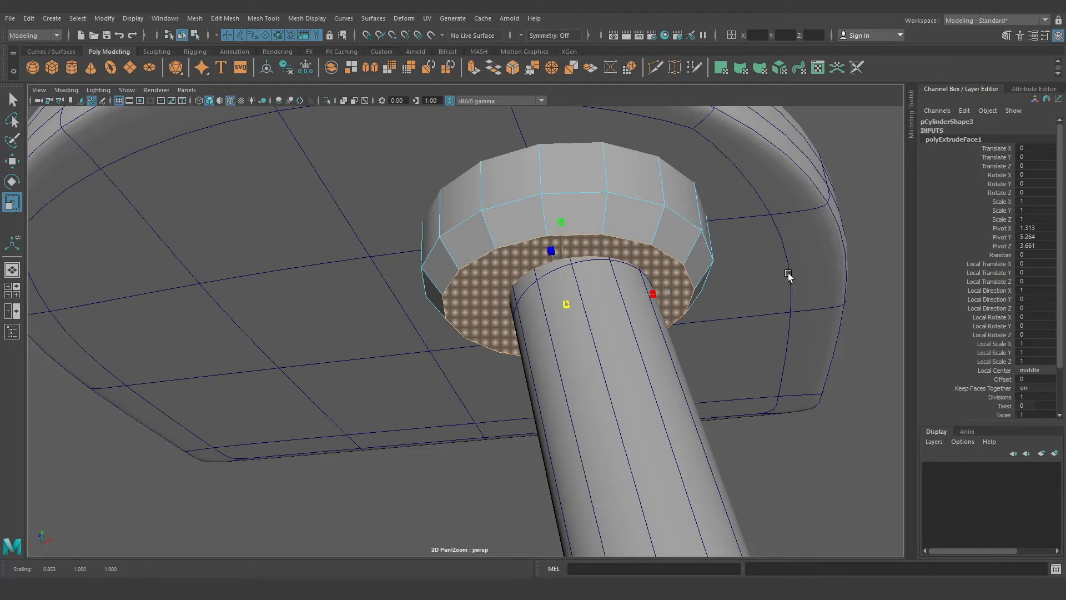
pyautogui.press('w')
pyautogui.moveTo(560, 237); pyautogui.dragTo(562, 229)
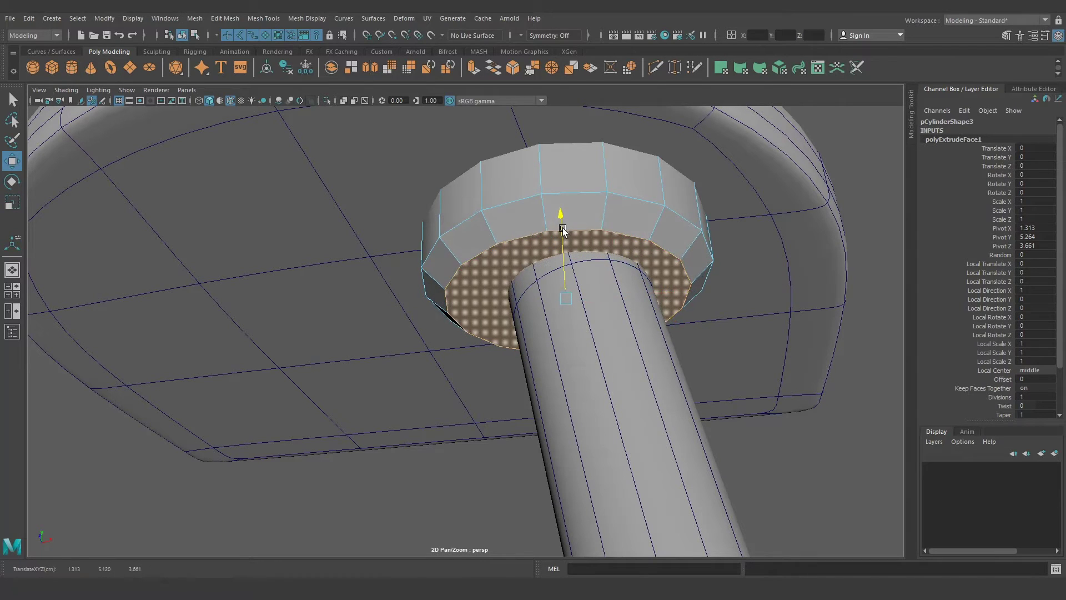
# Extrude the underside face again and shrink it inward
pyautogui.press('r')
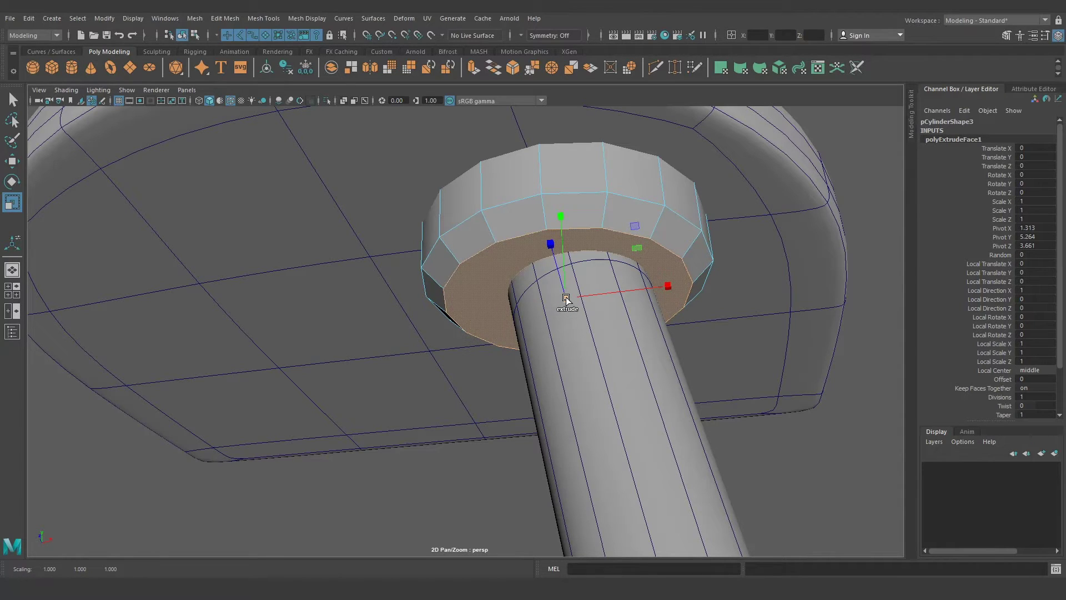
pyautogui.keyDown('shift'); pyautogui.moveTo(567, 299); pyautogui.dragTo(525, 306); pyautogui.keyUp('shift')
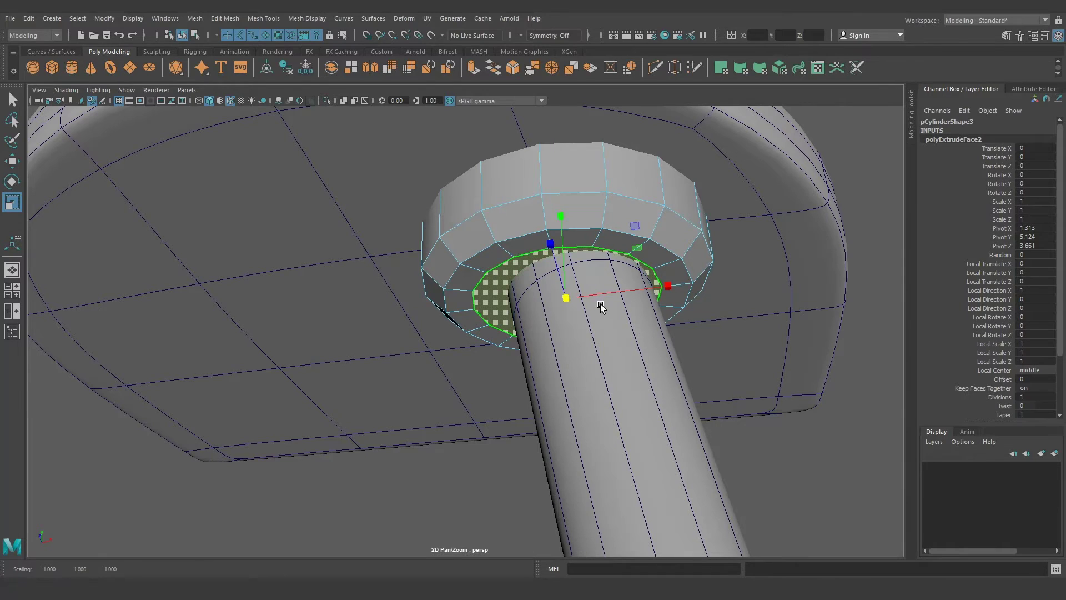
pyautogui.keyDown('alt'); pyautogui.moveTo(599, 302); pyautogui.dragTo(579, 327); pyautogui.keyUp('alt')
pyautogui.scroll(2, 580, 327)
pyautogui.scroll(2, 588, 305)
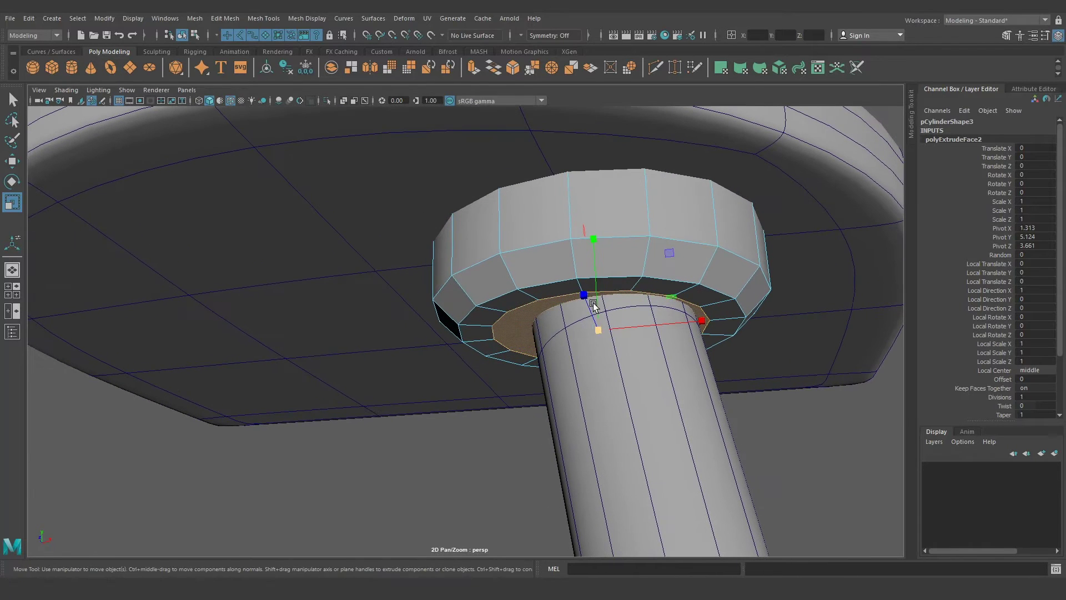
# Extrude the ring face upward into the collar to recess it
pyautogui.press('w')
pyautogui.moveTo(599, 274)
pyautogui.keyDown('shift'); pyautogui.mouseDown()
pyautogui.moveTo(597, 237)
pyautogui.moveTo(571, 257)
pyautogui.moveTo(602, 316)
pyautogui.moveTo(583, 297)
pyautogui.mouseUp(); pyautogui.keyUp('shift')
pyautogui.scroll(2, 589, 292)
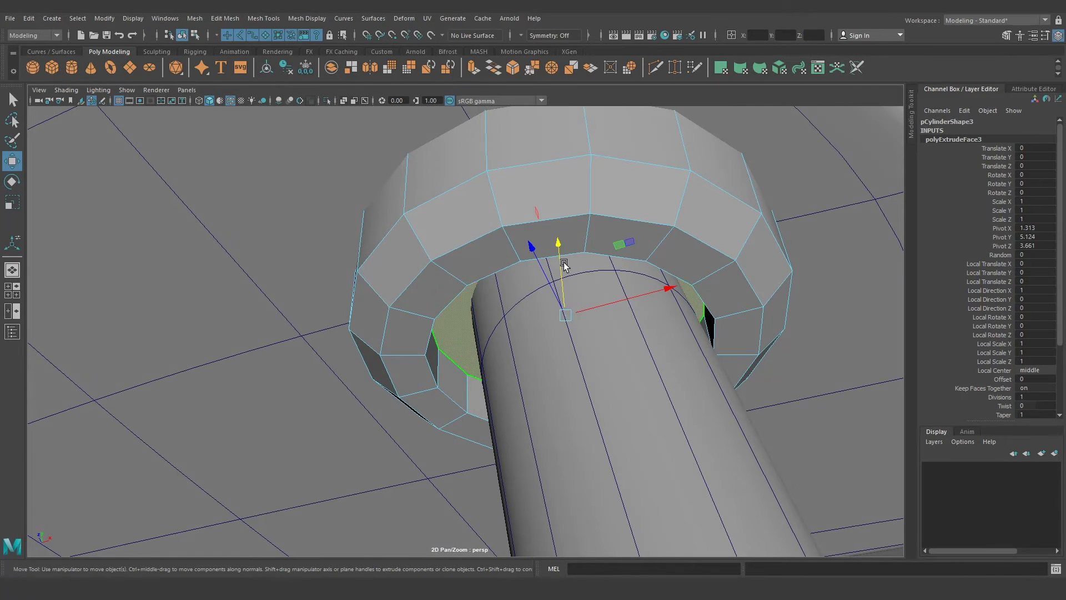
pyautogui.moveTo(564, 262)
pyautogui.mouseDown()
pyautogui.moveTo(560, 244)
pyautogui.moveTo(575, 325)
pyautogui.moveTo(564, 347)
pyautogui.moveTo(505, 368)
pyautogui.moveTo(477, 339)
pyautogui.mouseUp()
pyautogui.scroll(2, 552, 293)
pyautogui.press('r')
# Select the collar's inner ring edge loop, then box-select its rim edges in wireframe
pyautogui.press('q')
pyautogui.moveTo(442, 314); pyautogui.dragTo(439, 261, button='right')
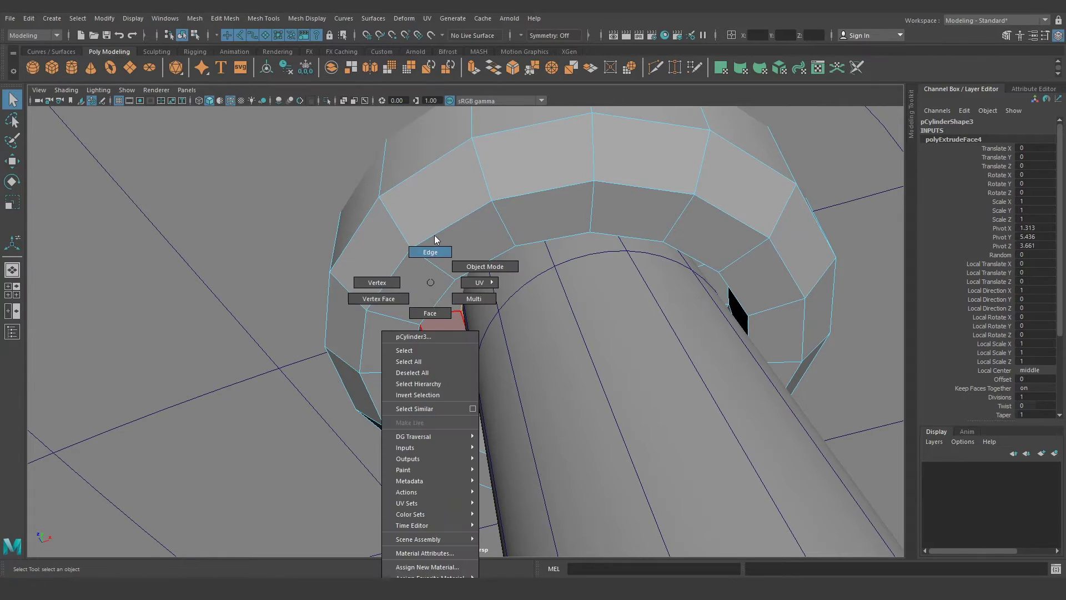
pyautogui.doubleClick(448, 371)
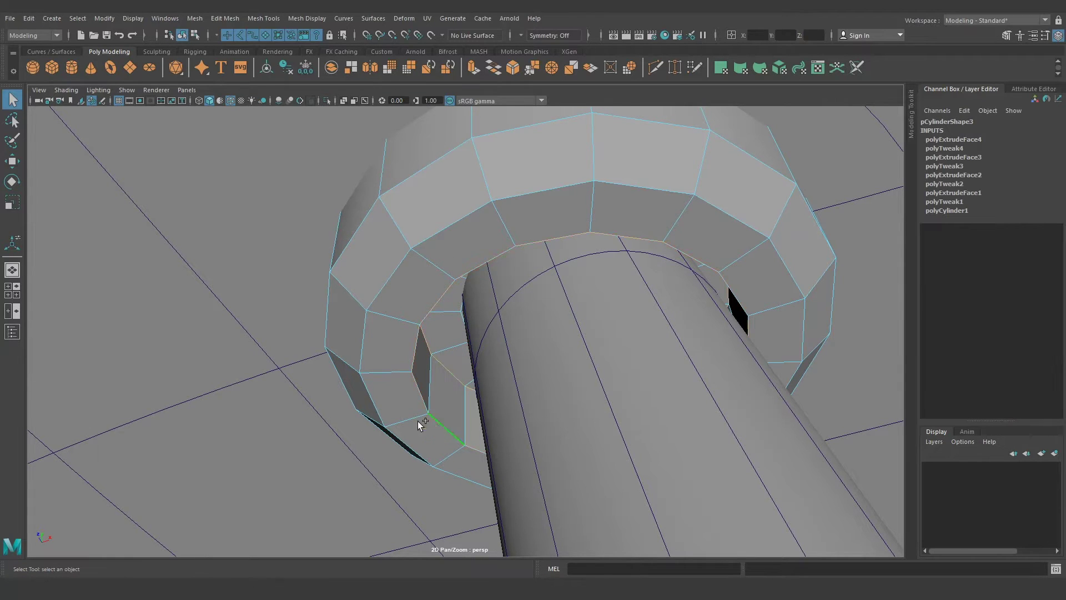
pyautogui.moveTo(405, 240)
pyautogui.keyDown('alt'); pyautogui.mouseDown()
pyautogui.moveTo(461, 260)
pyautogui.moveTo(587, 352)
pyautogui.moveTo(545, 284)
pyautogui.mouseUp(); pyautogui.keyUp('alt')
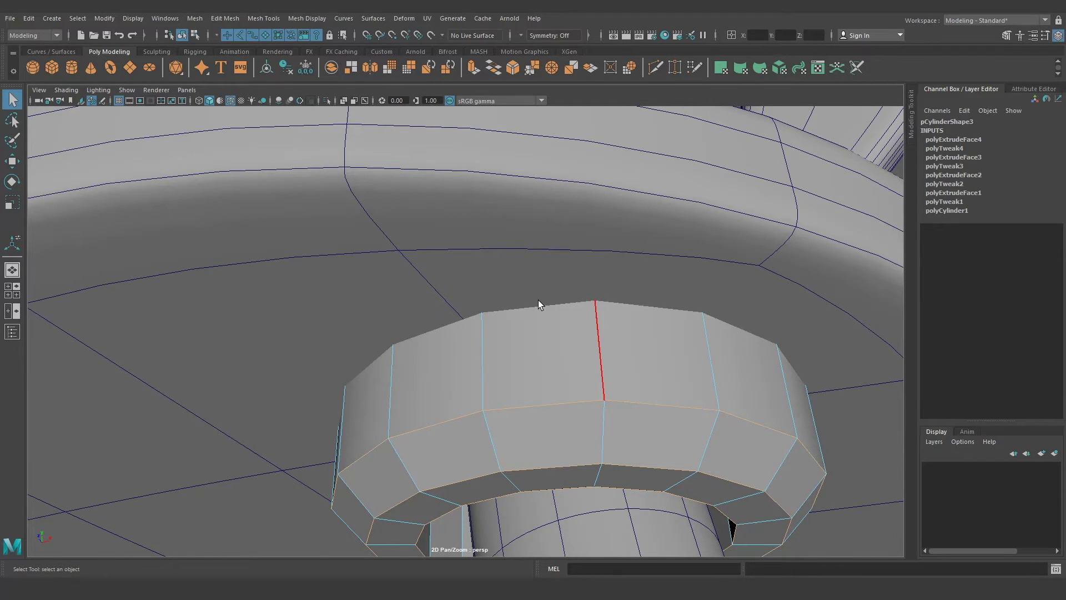
pyautogui.press('4')
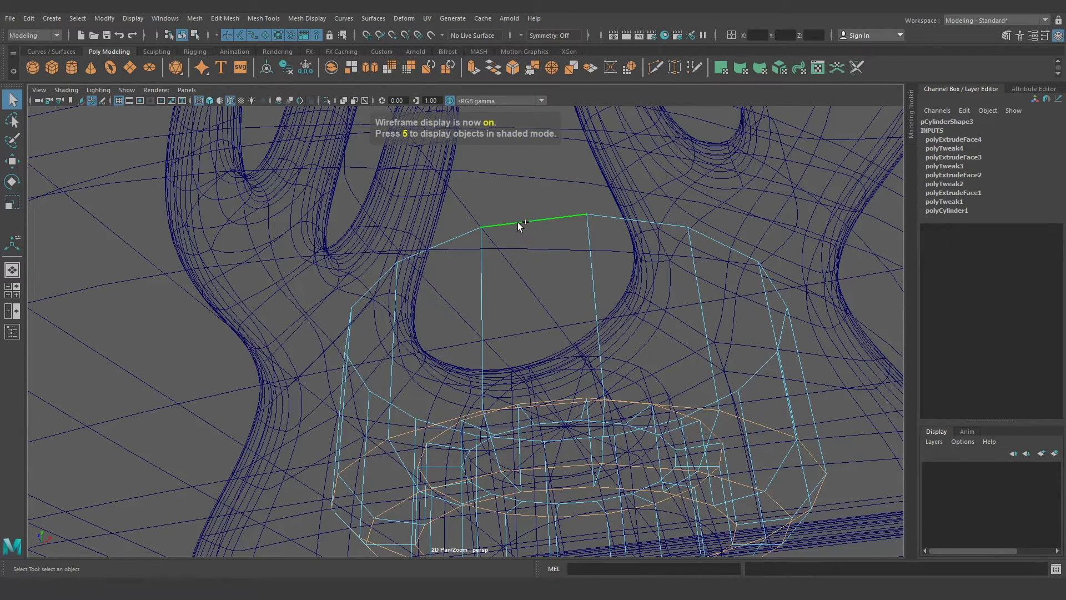
pyautogui.moveTo(659, 230)
pyautogui.keyDown('alt'); pyautogui.mouseDown()
pyautogui.moveTo(709, 248)
pyautogui.moveTo(704, 352)
pyautogui.moveTo(680, 323)
pyautogui.moveTo(691, 330)
pyautogui.mouseUp(); pyautogui.keyUp('alt')
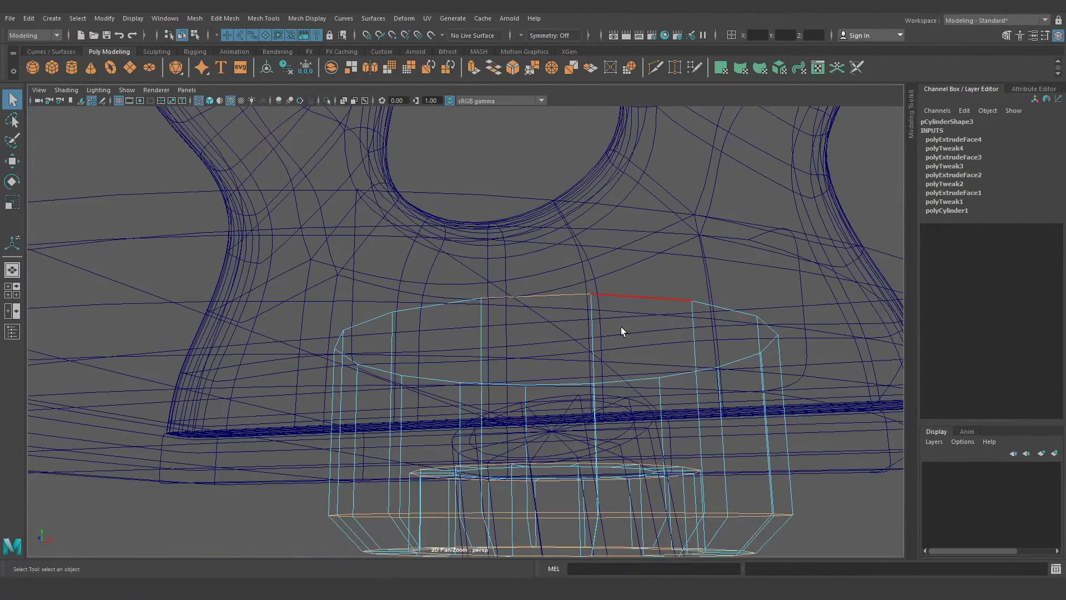
pyautogui.keyDown('alt'); pyautogui.moveTo(621, 326); pyautogui.dragTo(610, 308); pyautogui.keyUp('alt')
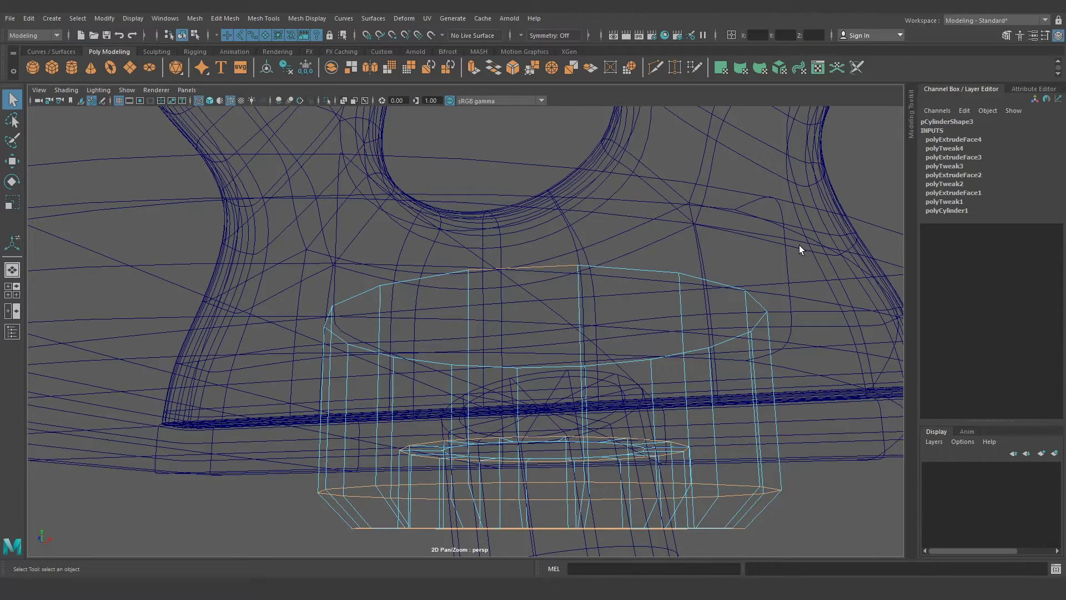
pyautogui.moveTo(811, 211)
pyautogui.mouseDown()
pyautogui.moveTo(212, 379)
pyautogui.moveTo(232, 378)
pyautogui.mouseUp()
# Back in shaded view, drop two stray vertical edges from the collar edge selection
pyautogui.press('5')
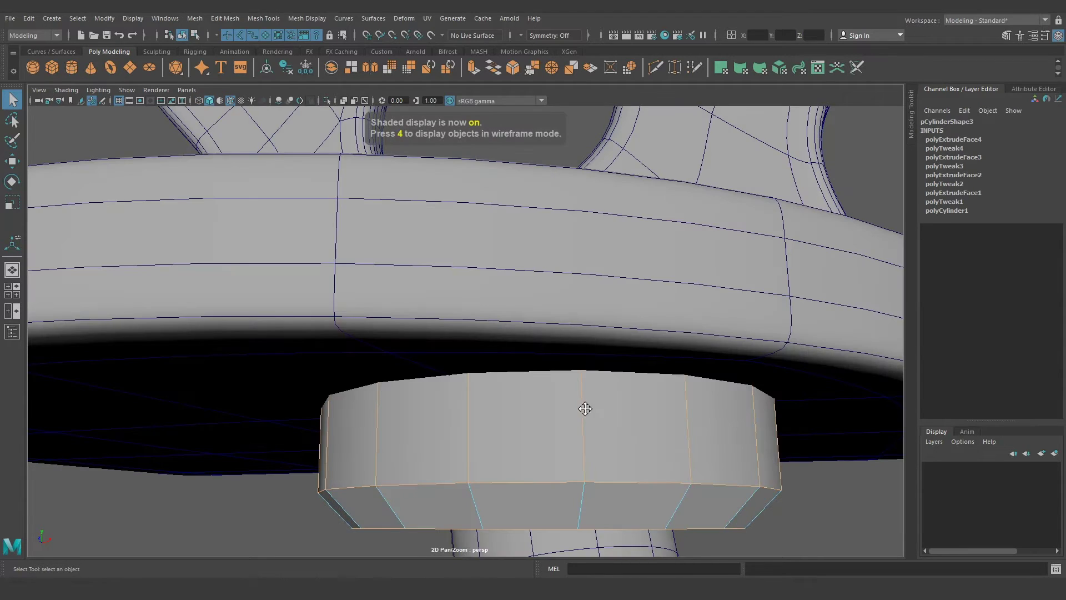
pyautogui.keyDown('alt'); pyautogui.moveTo(595, 385); pyautogui.dragTo(553, 382); pyautogui.keyUp('alt')
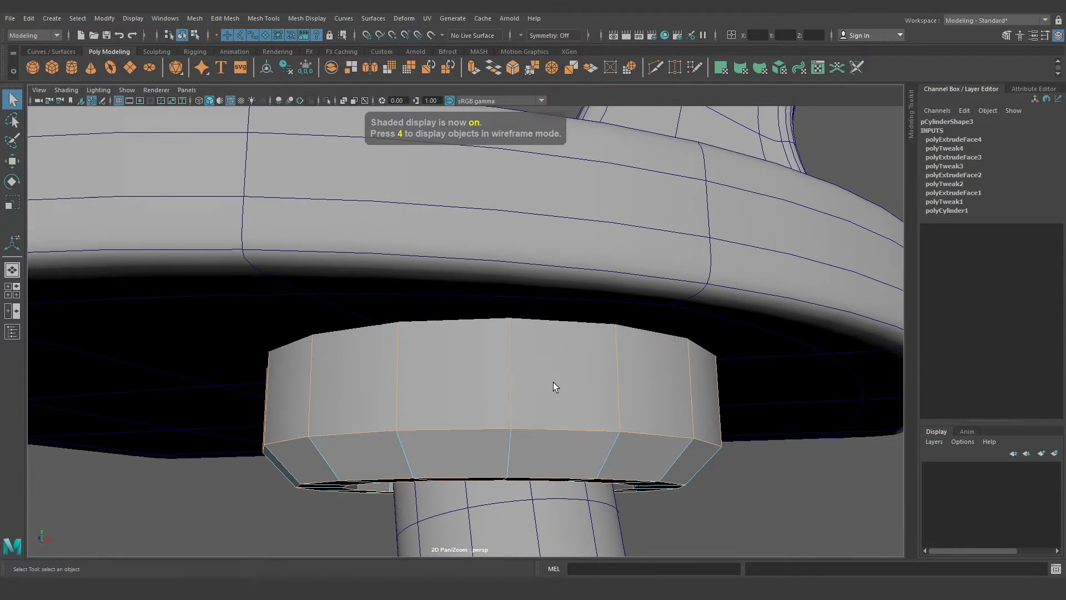
pyautogui.click(510, 371)
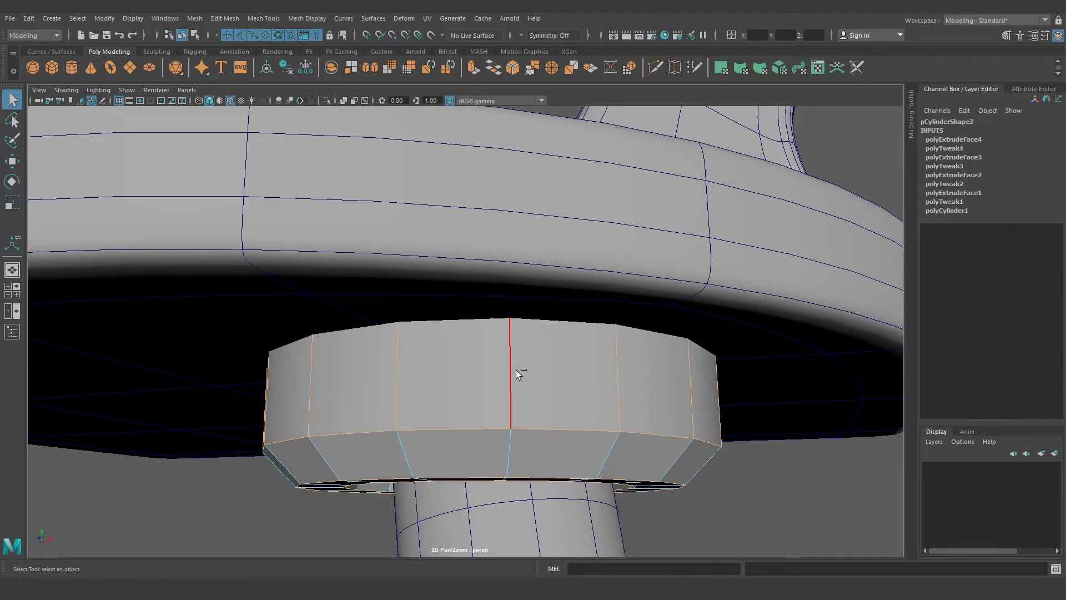
pyautogui.click(621, 366)
pyautogui.moveTo(558, 441)
pyautogui.keyDown('alt'); pyautogui.mouseDown()
pyautogui.moveTo(559, 392)
pyautogui.moveTo(590, 381)
pyautogui.moveTo(525, 374)
pyautogui.mouseUp(); pyautogui.keyUp('alt')
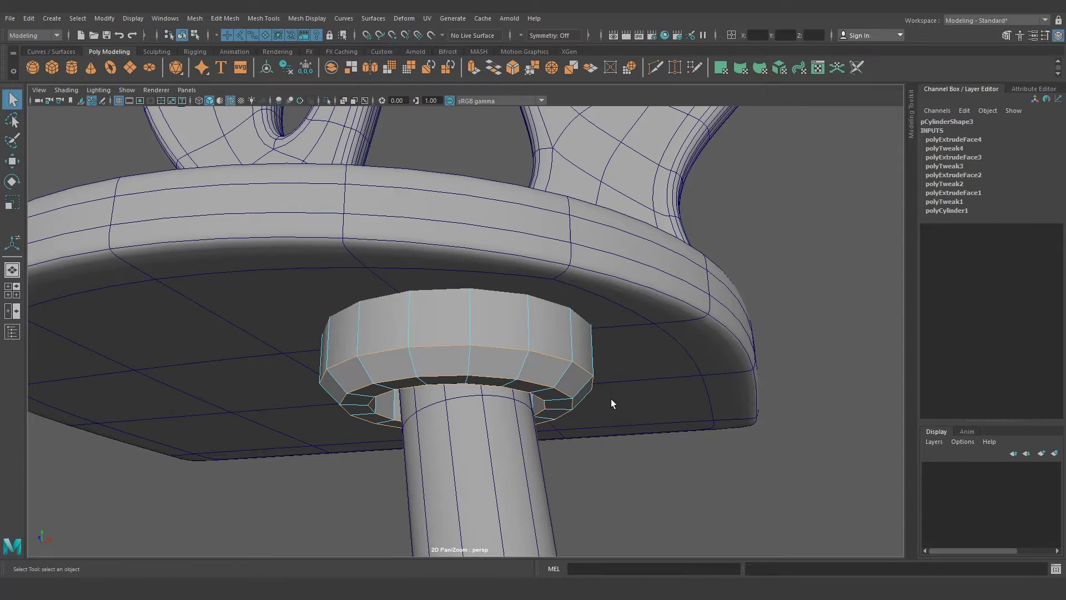
pyautogui.moveTo(608, 395)
pyautogui.keyDown('alt'); pyautogui.mouseDown()
pyautogui.moveTo(561, 399)
pyautogui.moveTo(495, 333)
pyautogui.moveTo(511, 341)
pyautogui.mouseUp(); pyautogui.keyUp('alt')
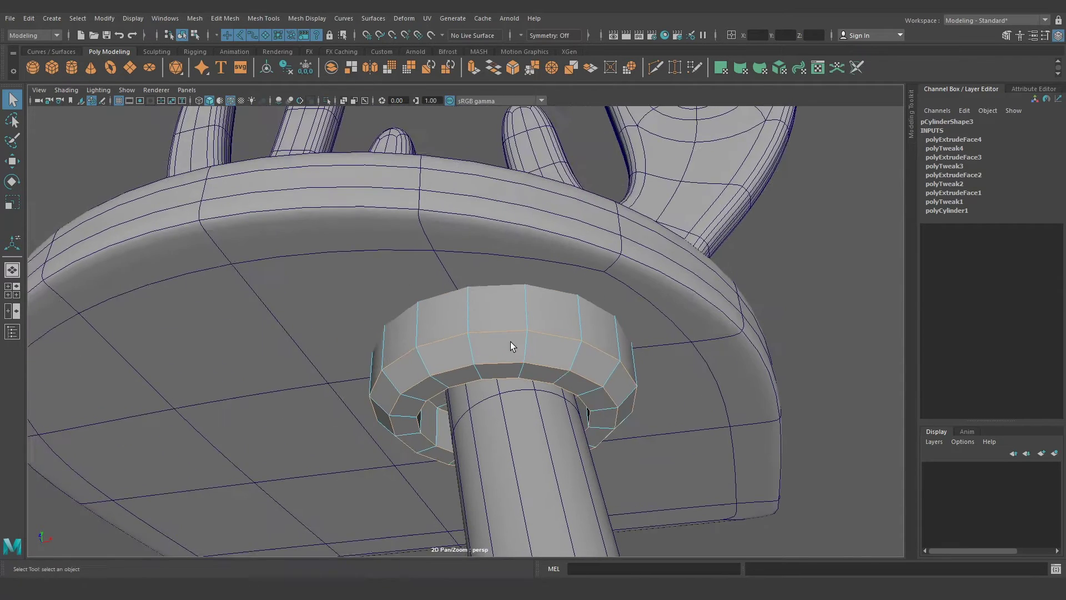
pyautogui.keyDown('alt'); pyautogui.moveTo(511, 341); pyautogui.dragTo(575, 385, button='right'); pyautogui.keyUp('alt')
pyautogui.keyDown('alt'); pyautogui.moveTo(574, 386); pyautogui.dragTo(628, 401); pyautogui.keyUp('alt')
# Bevel the collar edges with Chamfer off and fraction about 0.46
pyautogui.hotkey('ctrl', 'b')
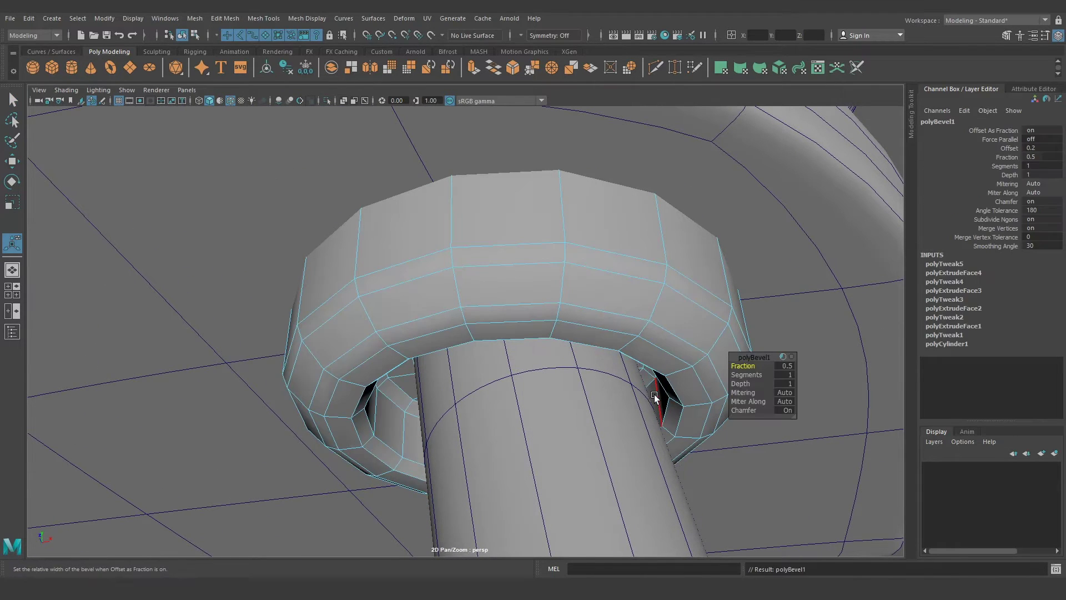
pyautogui.click(781, 410)
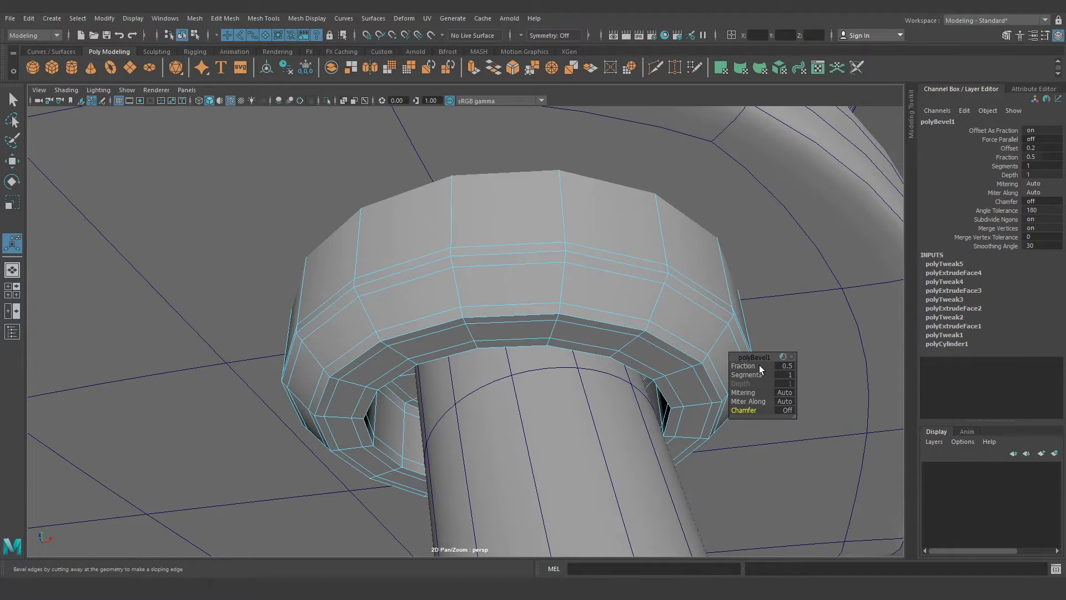
pyautogui.moveTo(757, 365); pyautogui.dragTo(752, 364)
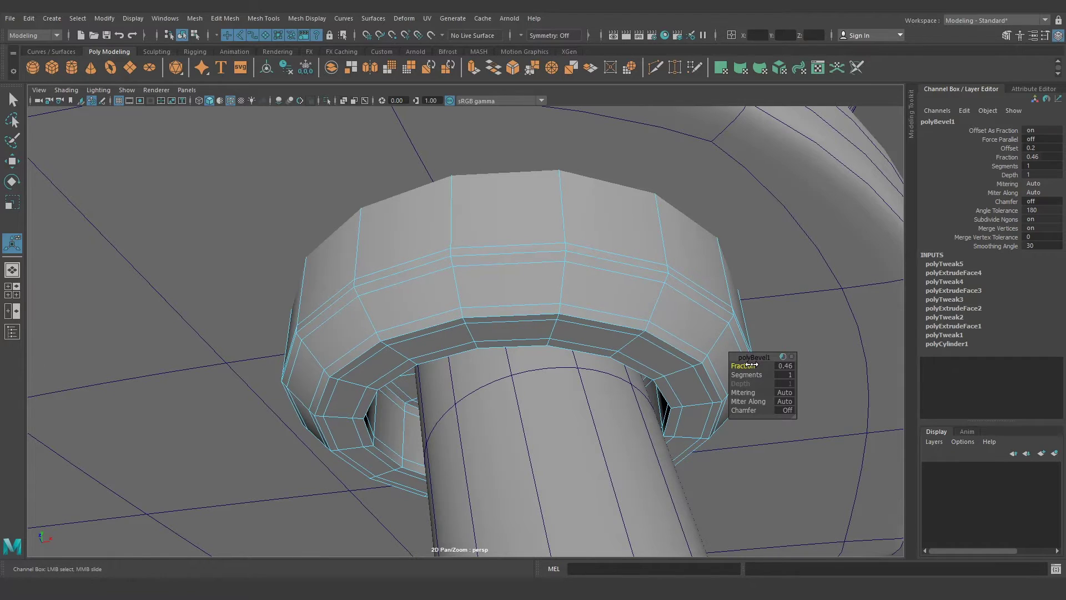
pyautogui.moveTo(563, 283); pyautogui.dragTo(627, 239, button='right')
pyautogui.scroll(-3, 625, 326)
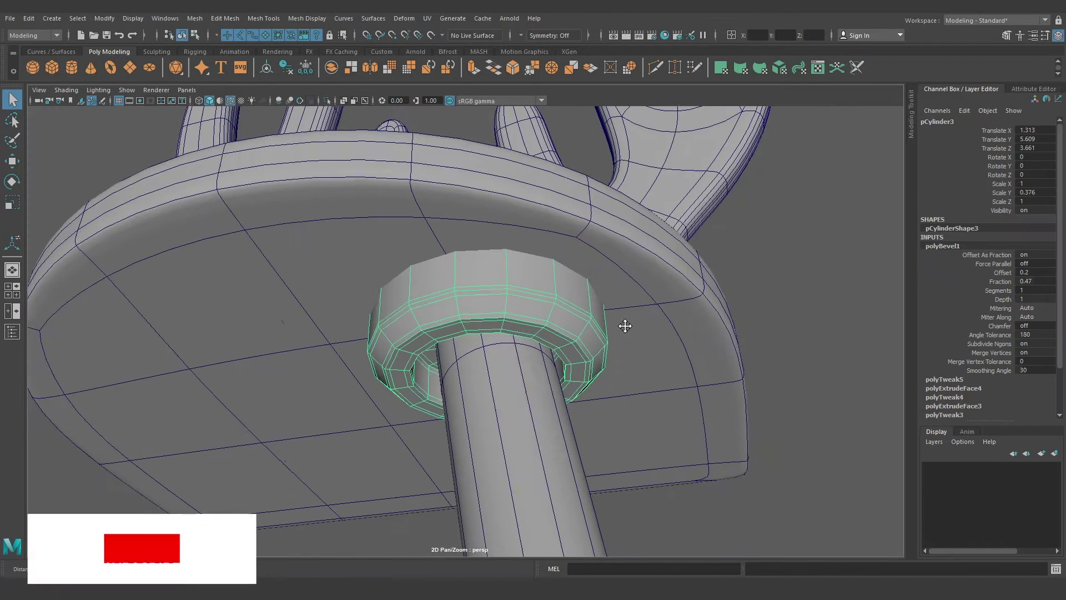
pyautogui.moveTo(626, 326); pyautogui.dragTo(593, 307)
# Delete the collar's history, freeze its transforms and preview it smoothed
pyautogui.click(834, 262)
pyautogui.click(540, 281)
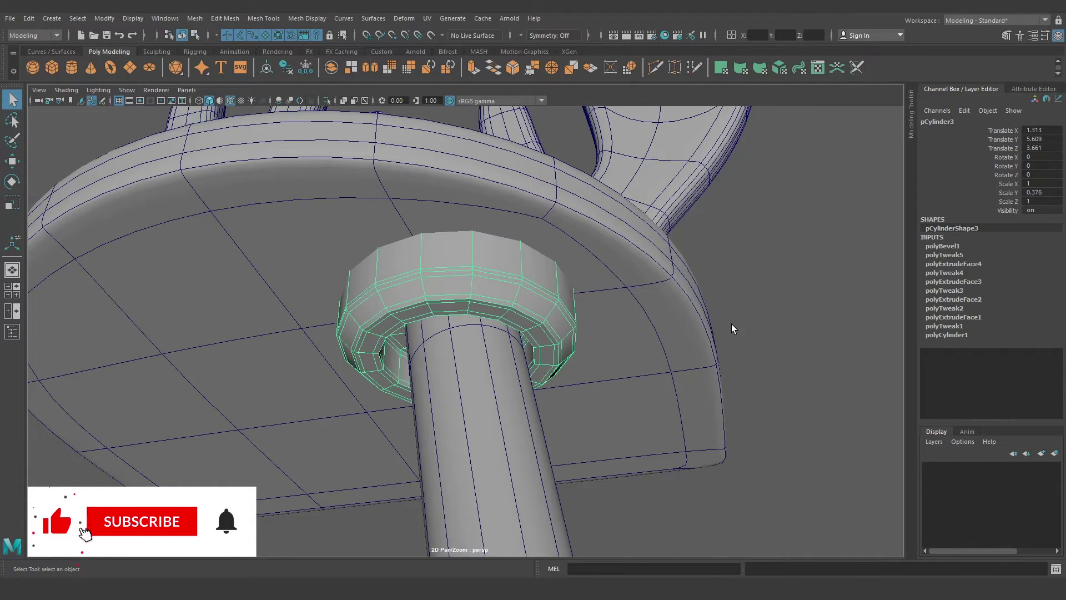
pyautogui.hotkey('alt', 'shift', 'd')
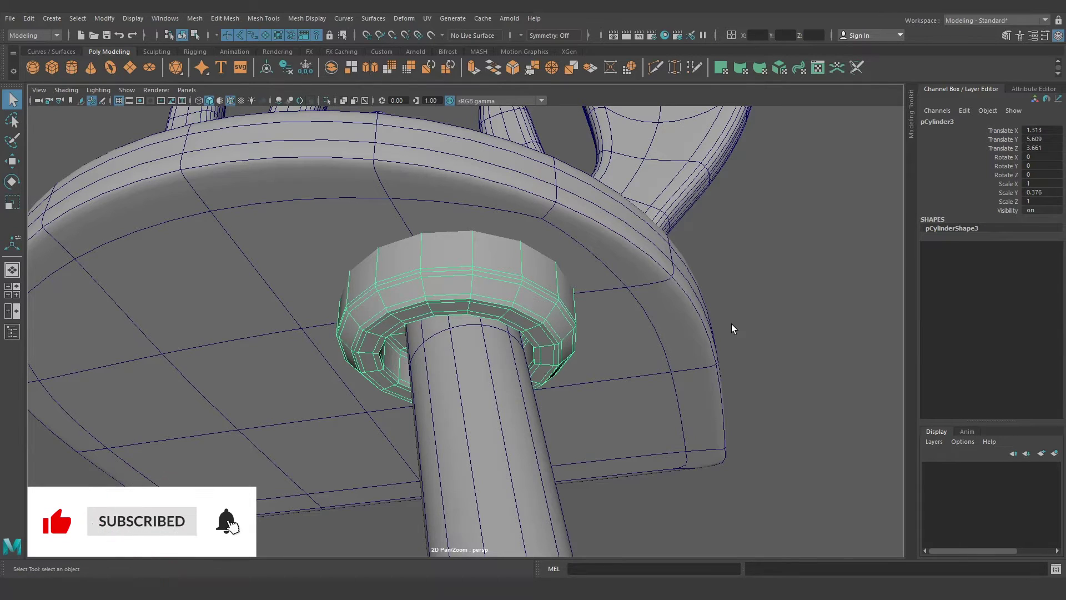
pyautogui.click(306, 66)
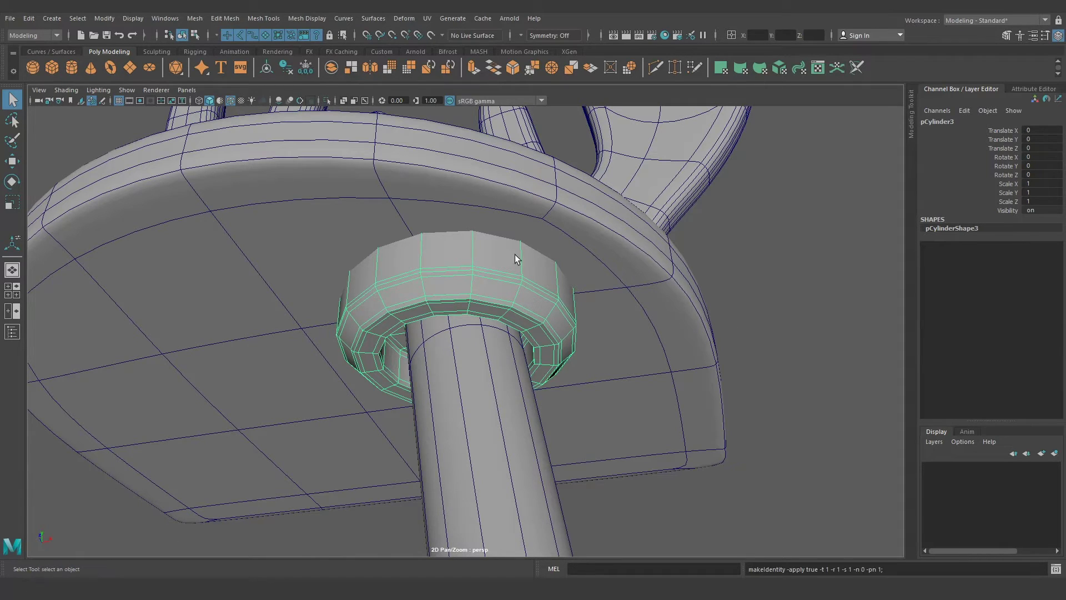
pyautogui.press('3')
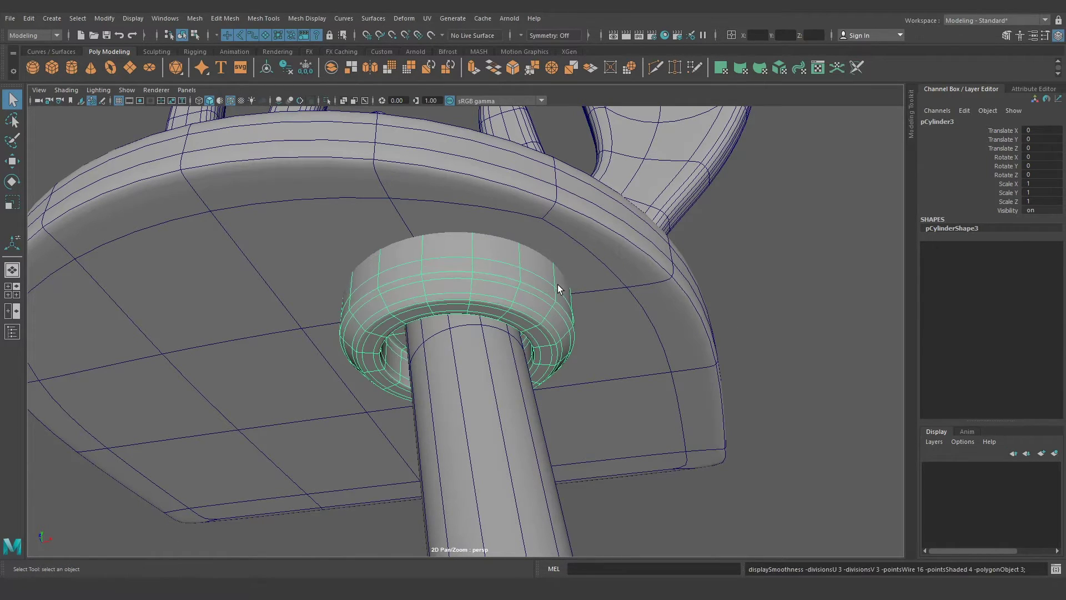
pyautogui.click(822, 276)
pyautogui.scroll(-3, 604, 338)
pyautogui.keyDown('alt'); pyautogui.moveTo(604, 338); pyautogui.dragTo(588, 302); pyautogui.keyUp('alt')
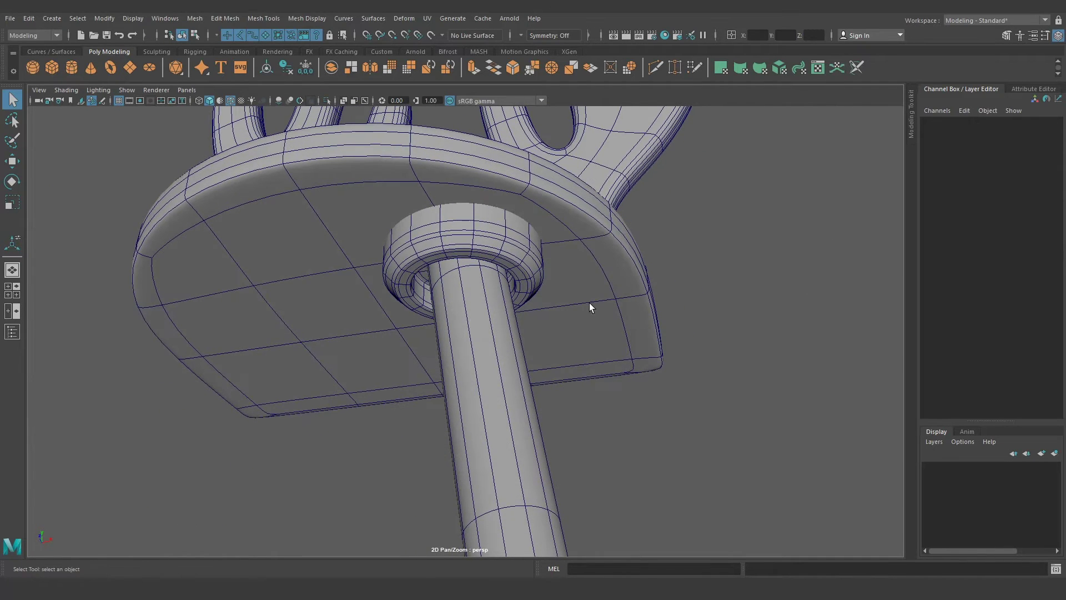
pyautogui.moveTo(674, 308)
pyautogui.keyDown('alt'); pyautogui.mouseDown()
pyautogui.moveTo(595, 290)
pyautogui.moveTo(564, 354)
pyautogui.moveTo(448, 376)
pyautogui.moveTo(514, 305)
pyautogui.moveTo(583, 311)
pyautogui.moveTo(535, 317)
pyautogui.moveTo(515, 350)
pyautogui.moveTo(485, 317)
pyautogui.moveTo(502, 328)
pyautogui.moveTo(529, 309)
pyautogui.moveTo(547, 340)
pyautogui.moveTo(485, 277)
pyautogui.mouseUp(); pyautogui.keyUp('alt')
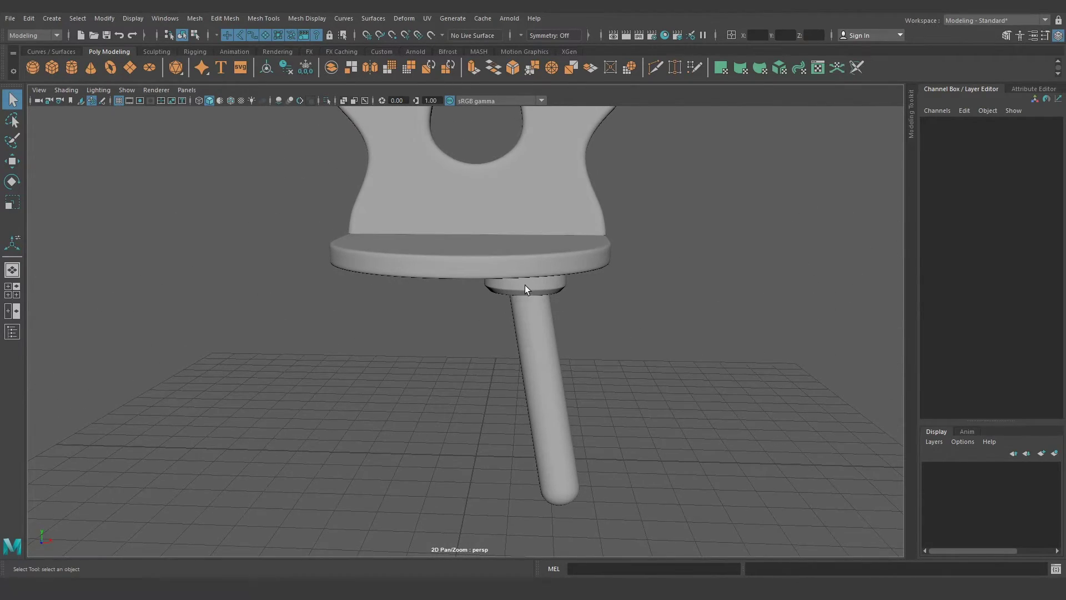
# Freeze the leg and collar transforms and mirror them across X, toggling Cut Geometry
pyautogui.click(531, 304)
pyautogui.keyDown('shift'); pyautogui.click(544, 354); pyautogui.keyUp('shift')
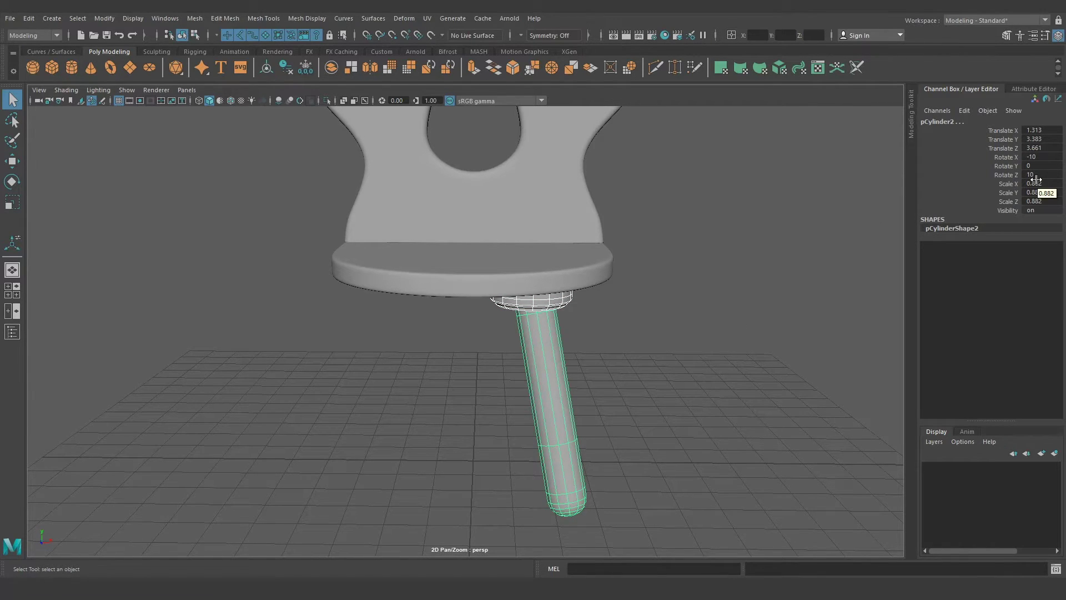
pyautogui.click(305, 71)
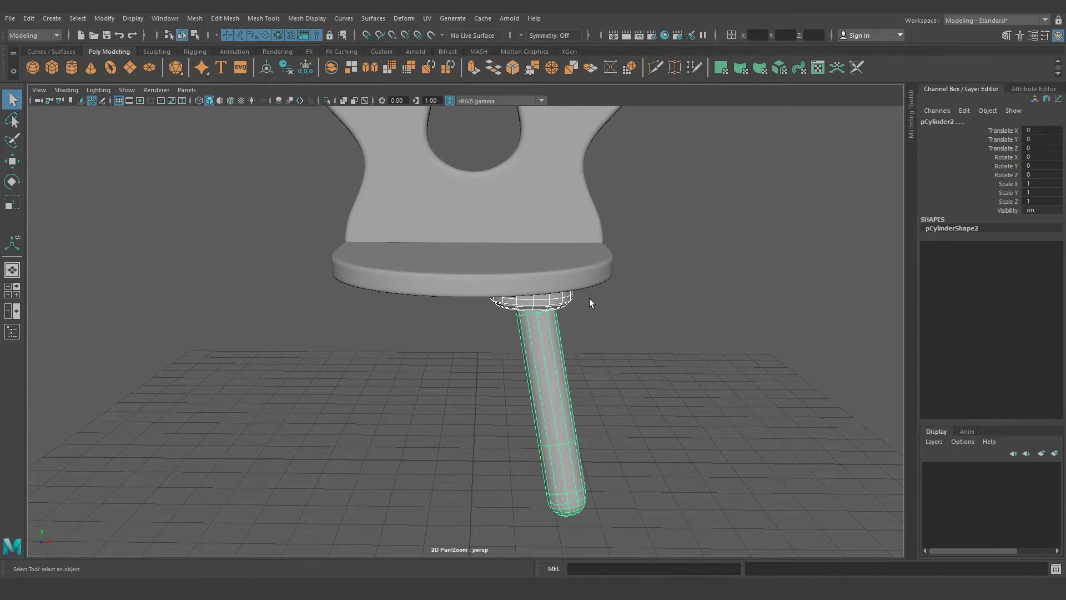
pyautogui.click(195, 18)
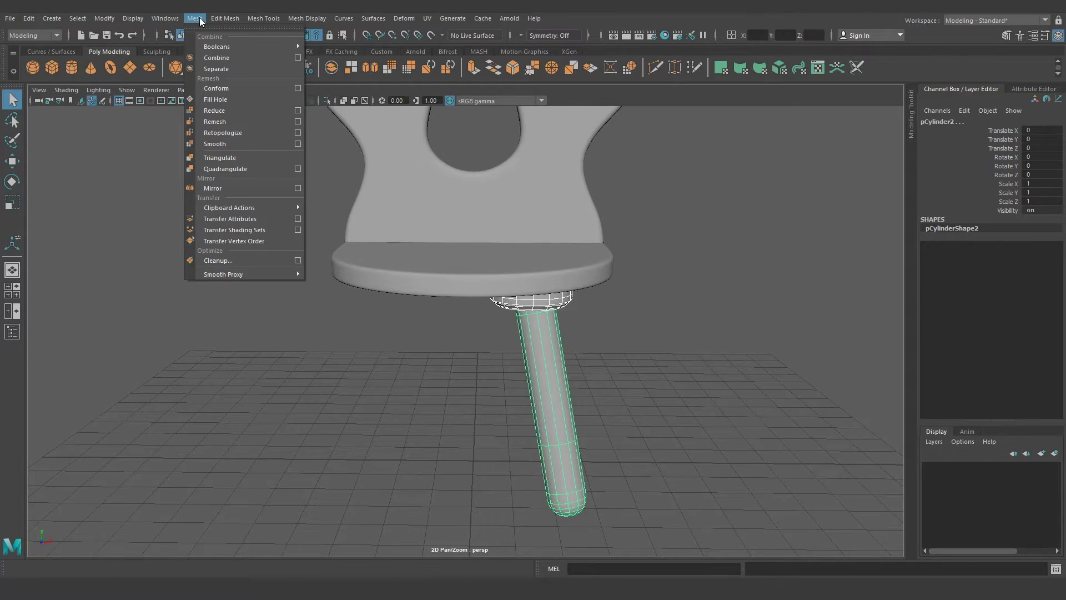
pyautogui.click(252, 188)
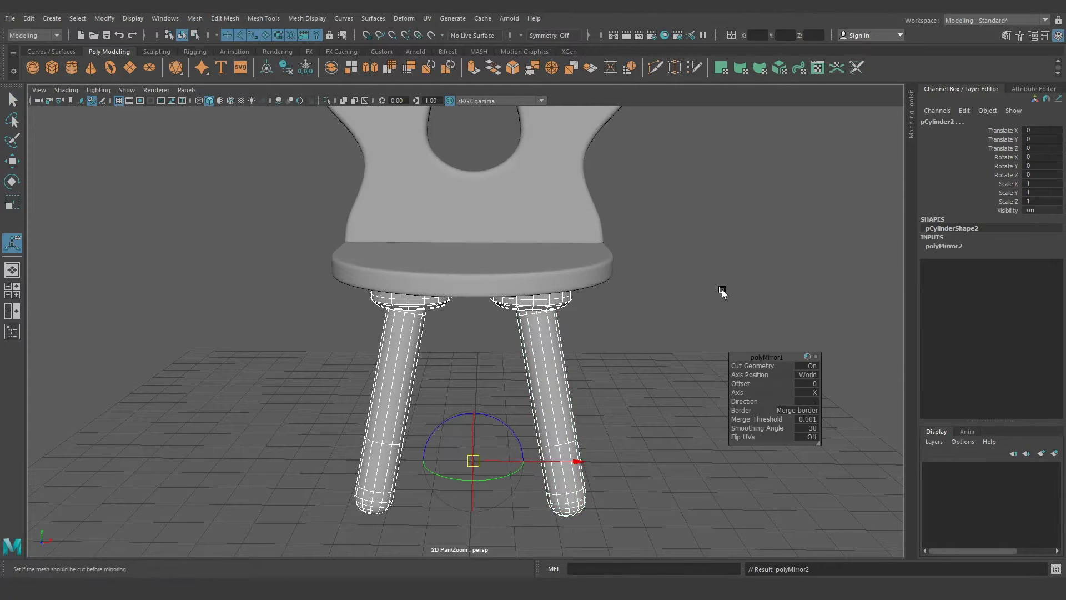
pyautogui.click(808, 366)
# Select both legs and the collar pads and delete their construction history
pyautogui.moveTo(589, 382)
pyautogui.keyDown('alt'); pyautogui.mouseDown()
pyautogui.moveTo(494, 321)
pyautogui.moveTo(571, 357)
pyautogui.moveTo(488, 312)
pyautogui.mouseUp(); pyautogui.keyUp('alt')
pyautogui.click(488, 312)
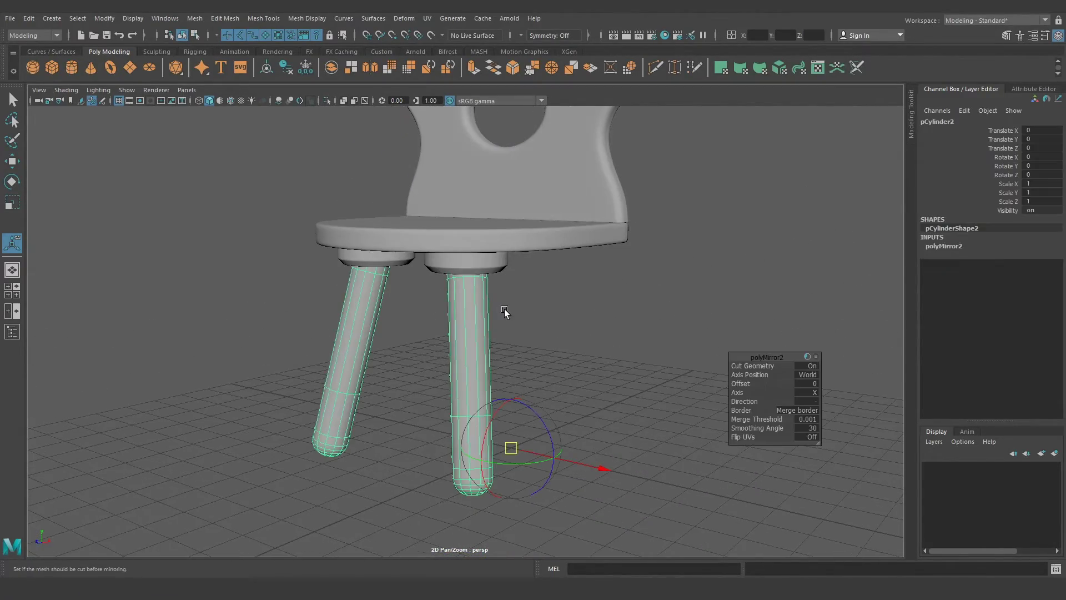
pyautogui.click(485, 267)
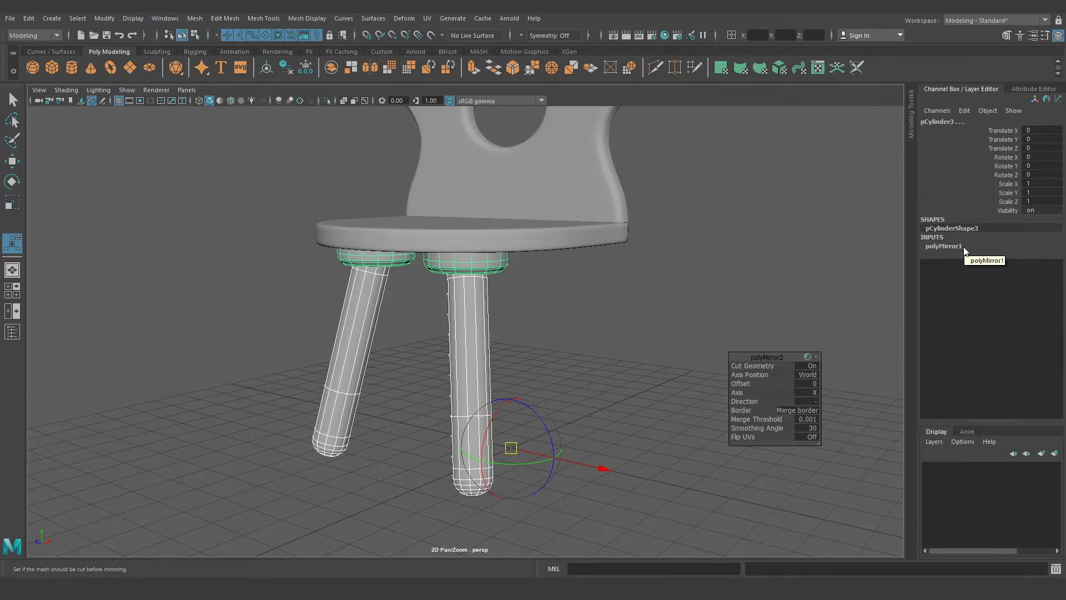
pyautogui.click(288, 68)
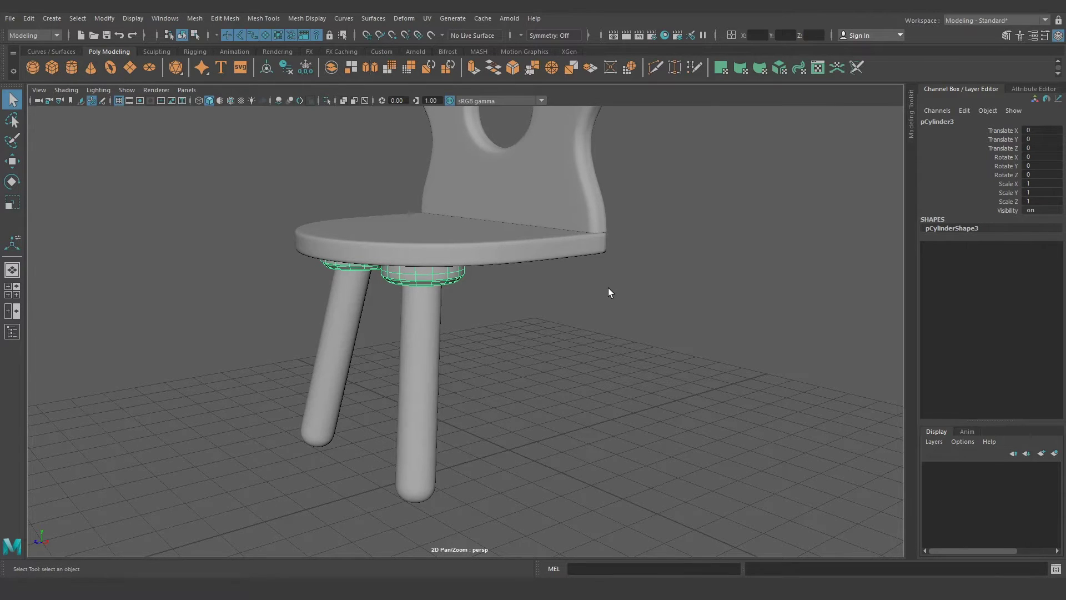
# Combine both legs and their collars into one mesh, pCylinder4, and delete its history
pyautogui.keyDown('alt'); pyautogui.moveTo(501, 317); pyautogui.dragTo(492, 289); pyautogui.keyUp('alt')
pyautogui.keyDown('shift'); pyautogui.click(453, 308); pyautogui.keyUp('shift')
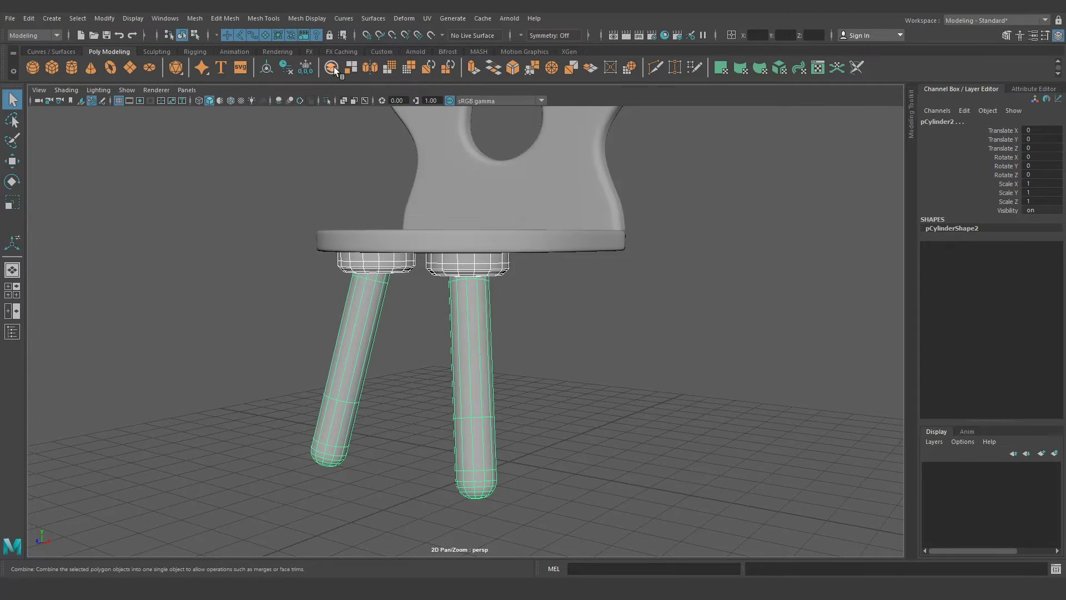
pyautogui.click(195, 18)
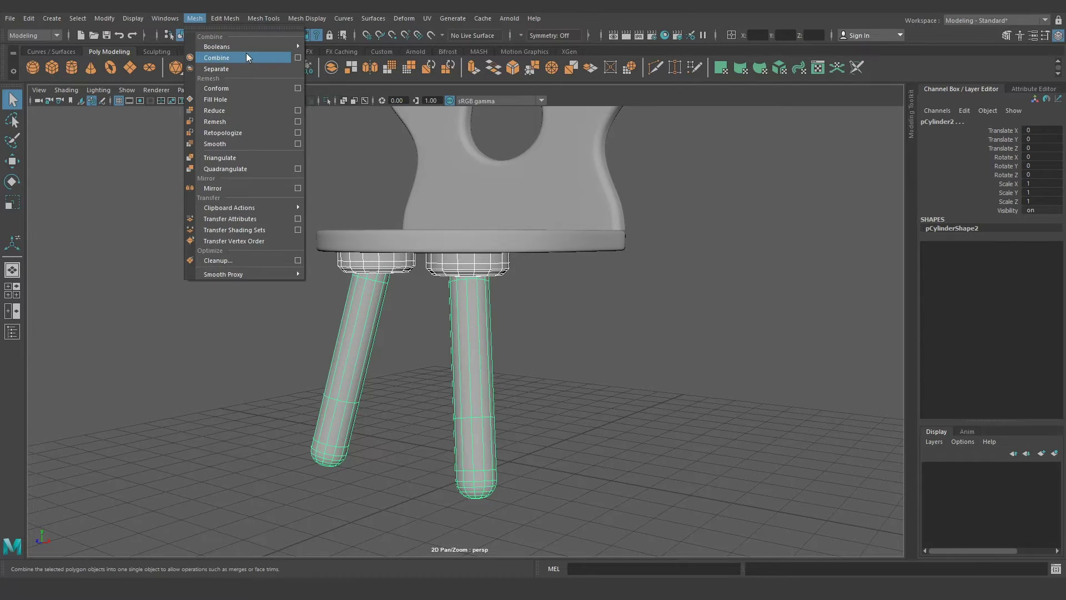
pyautogui.click(910, 127)
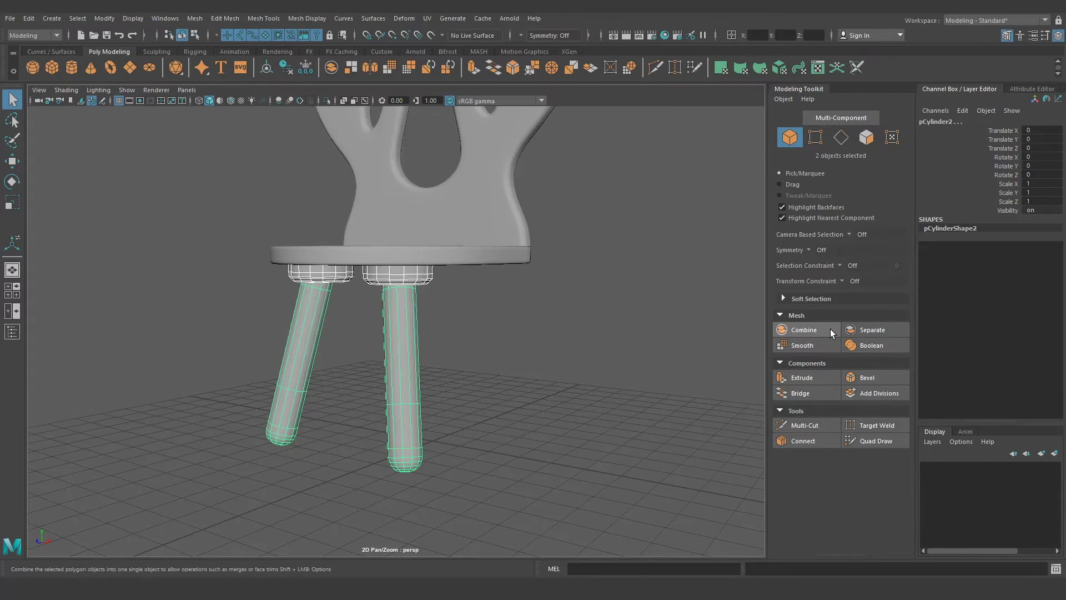
pyautogui.click(804, 335)
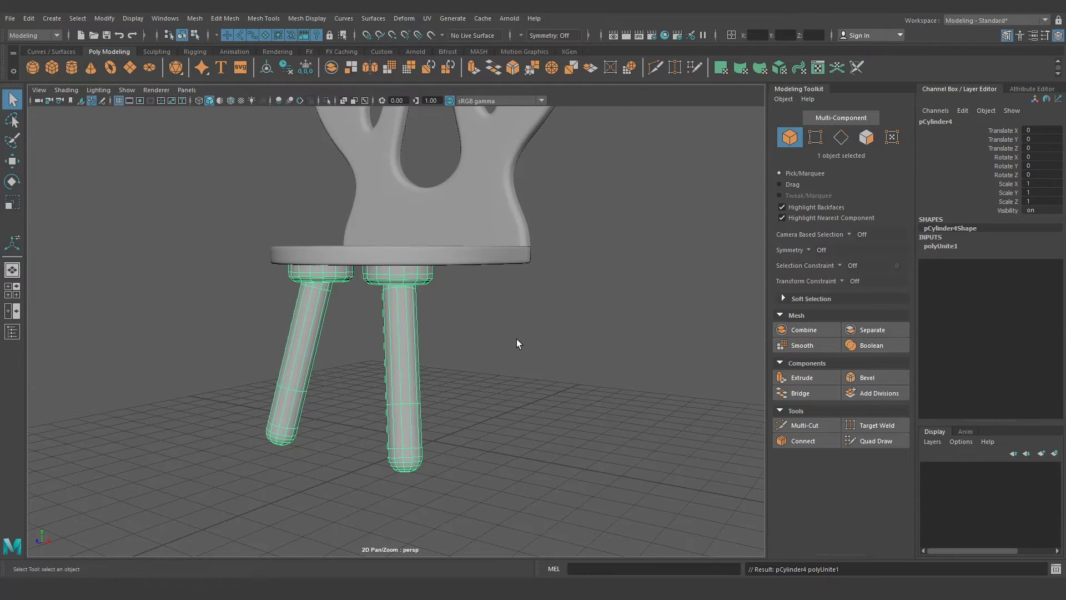
pyautogui.hotkey('alt', 'shift', 'd')
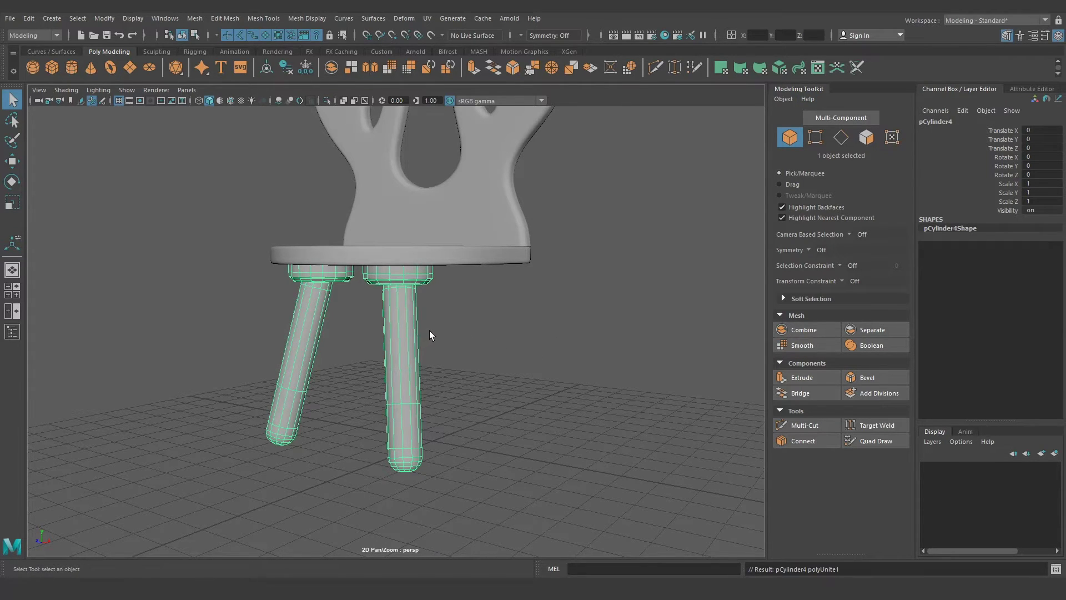
pyautogui.click(812, 88)
pyautogui.keyDown('alt'); pyautogui.moveTo(620, 245); pyautogui.dragTo(472, 295); pyautogui.keyUp('alt')
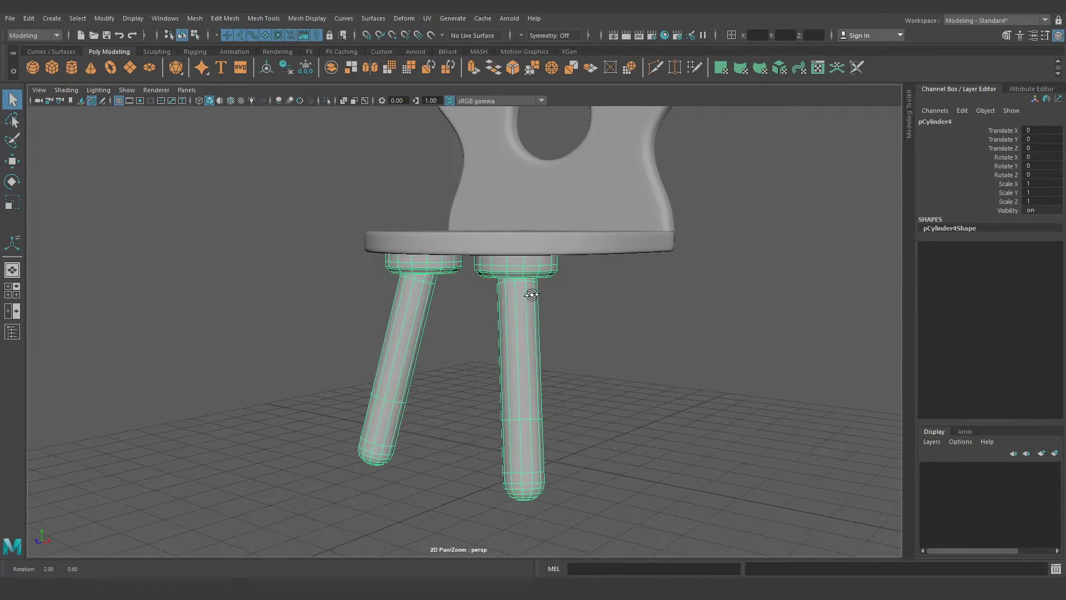
pyautogui.click(194, 19)
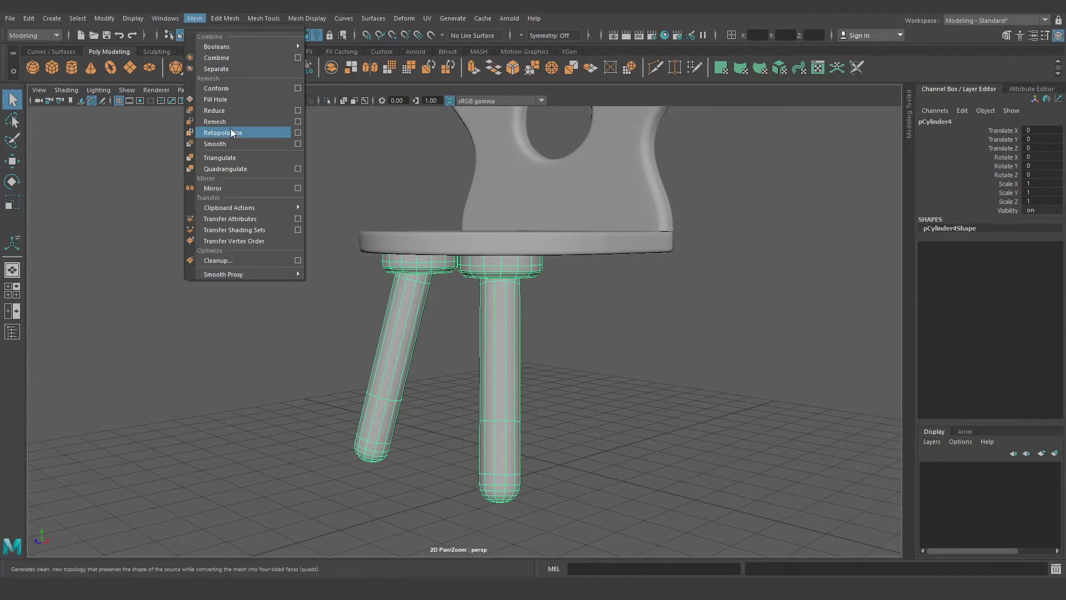
# Mirror the combined leg mesh along Z with a 2.33 offset to add the back legs
pyautogui.click(232, 188)
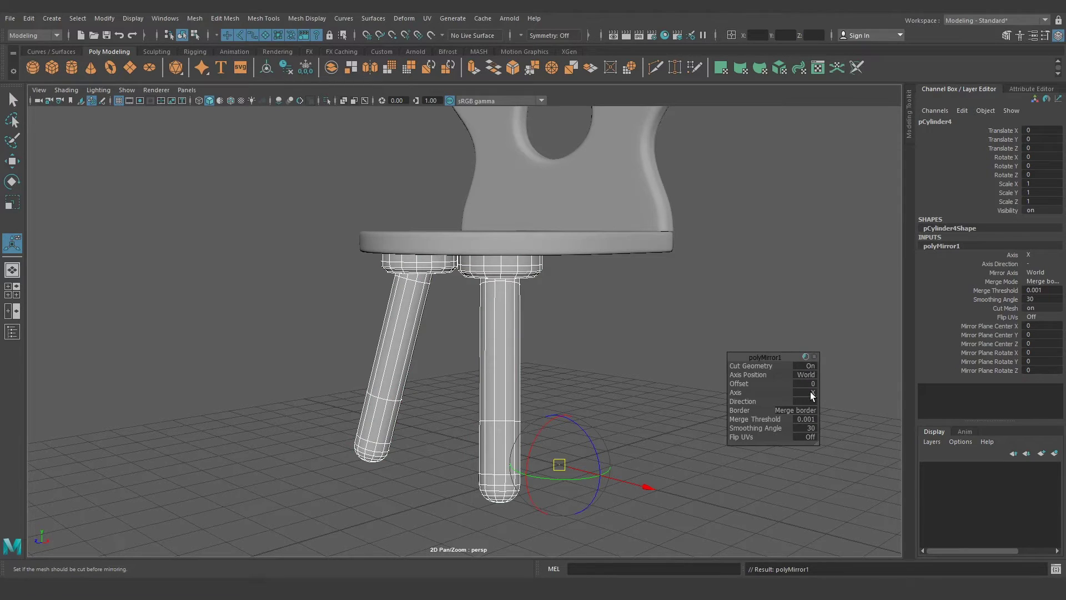
pyautogui.click(810, 391)
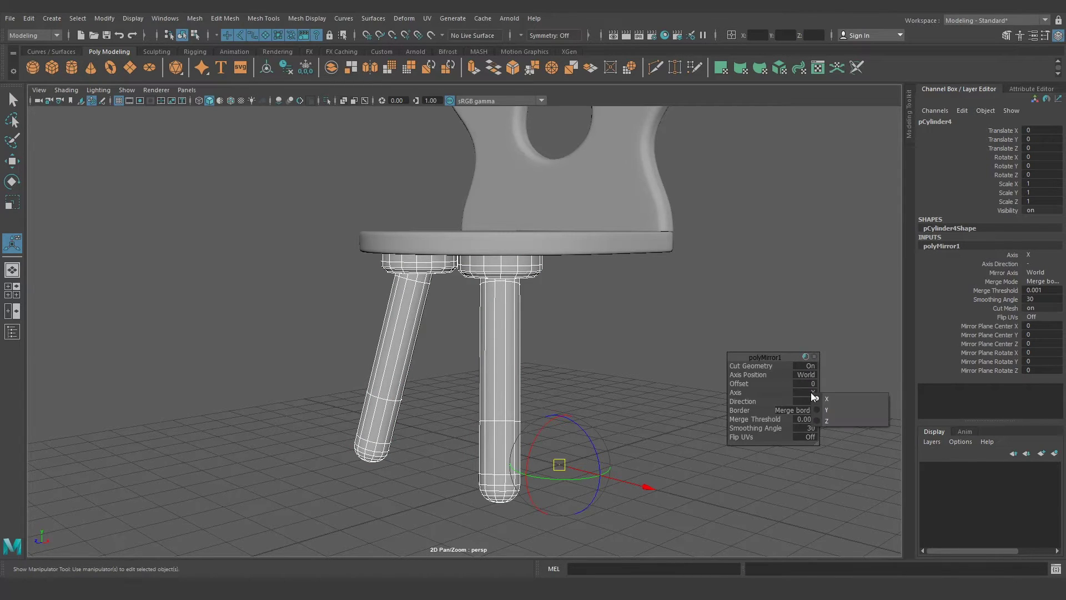
pyautogui.click(831, 422)
pyautogui.moveTo(660, 291)
pyautogui.keyDown('alt'); pyautogui.mouseDown()
pyautogui.moveTo(545, 286)
pyautogui.moveTo(523, 302)
pyautogui.mouseUp(); pyautogui.keyUp('alt')
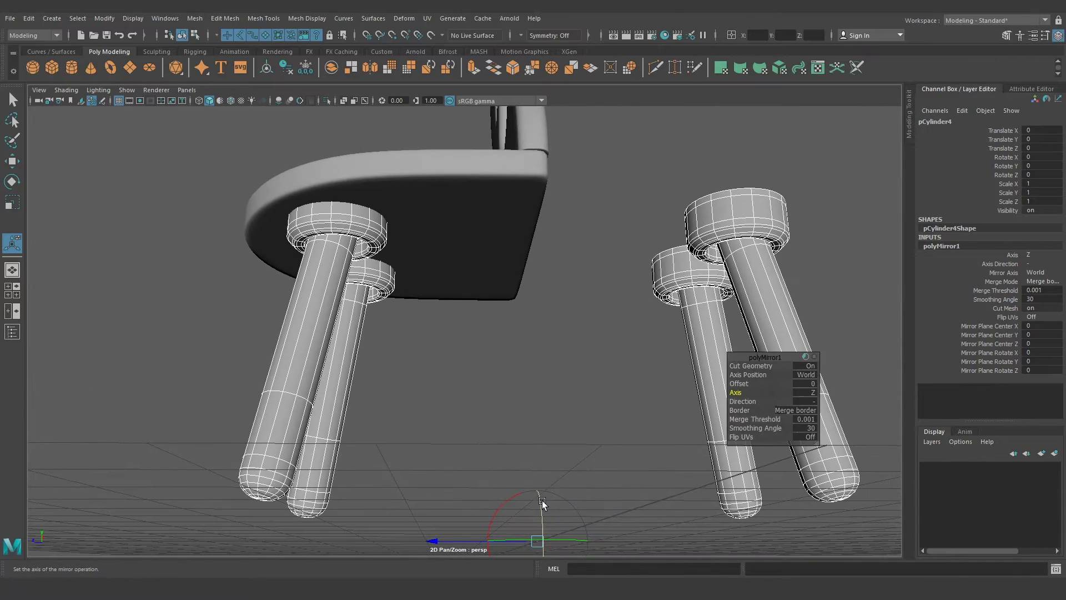
pyautogui.scroll(1, 483, 261)
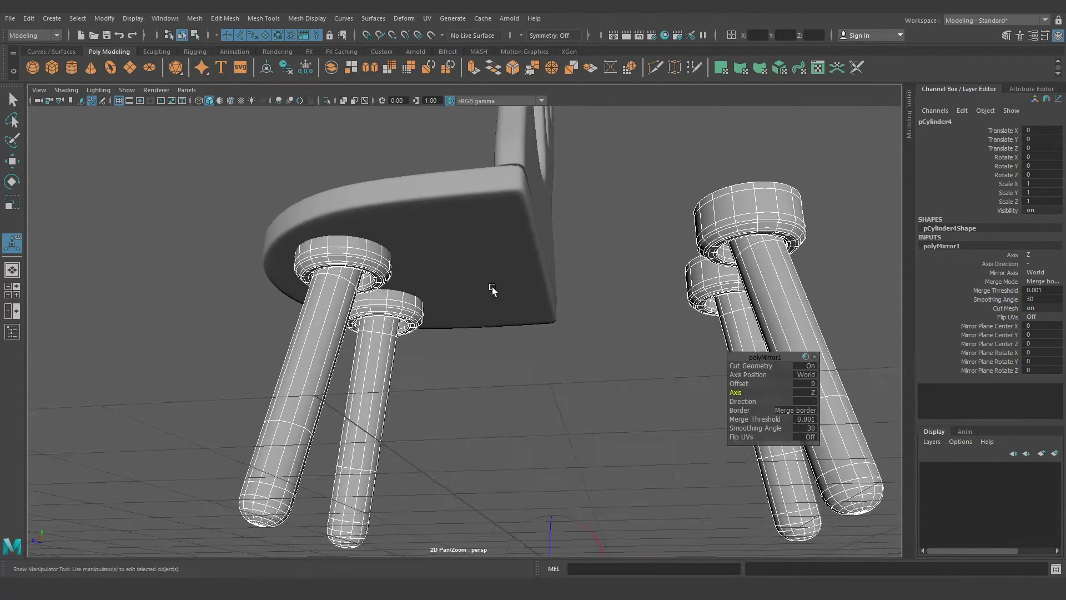
pyautogui.scroll(3, 491, 277)
pyautogui.scroll(3, 472, 266)
pyautogui.scroll(2, 489, 294)
pyautogui.keyDown('alt'); pyautogui.moveTo(515, 306); pyautogui.dragTo(532, 309); pyautogui.keyUp('alt')
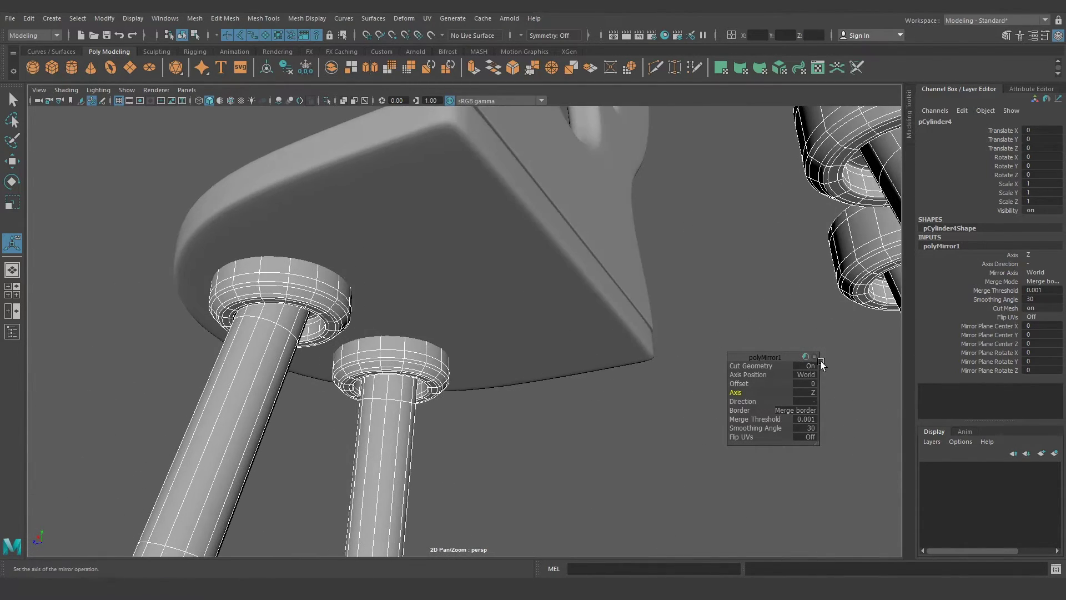
pyautogui.moveTo(739, 383); pyautogui.dragTo(869, 387)
pyautogui.scroll(-5, 500, 306)
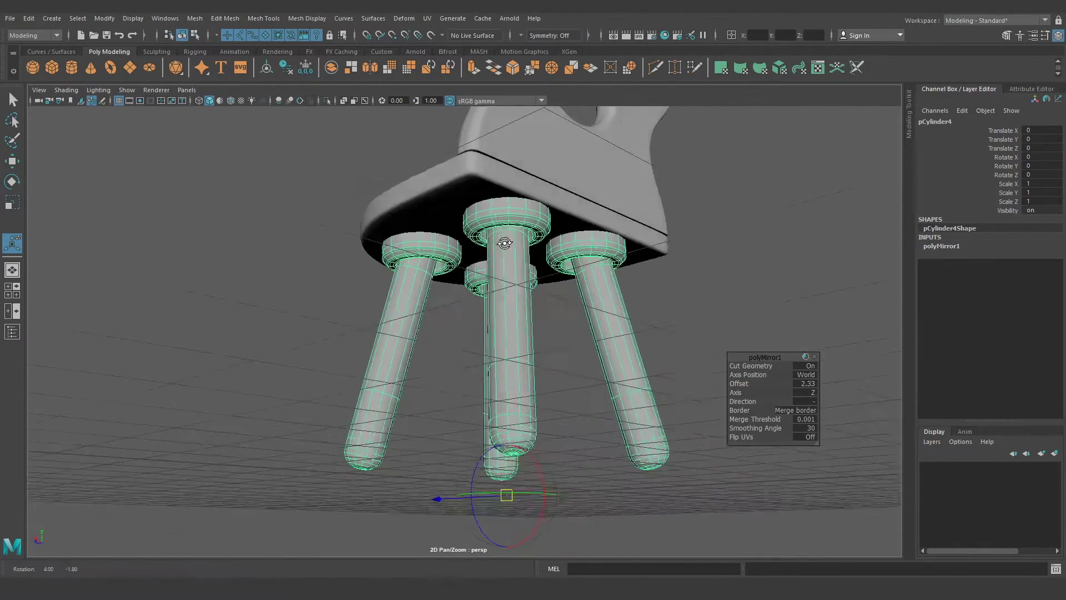
pyautogui.keyDown('alt'); pyautogui.moveTo(388, 249); pyautogui.dragTo(461, 223); pyautogui.keyUp('alt')
pyautogui.moveTo(461, 223); pyautogui.dragTo(460, 188, button='right')
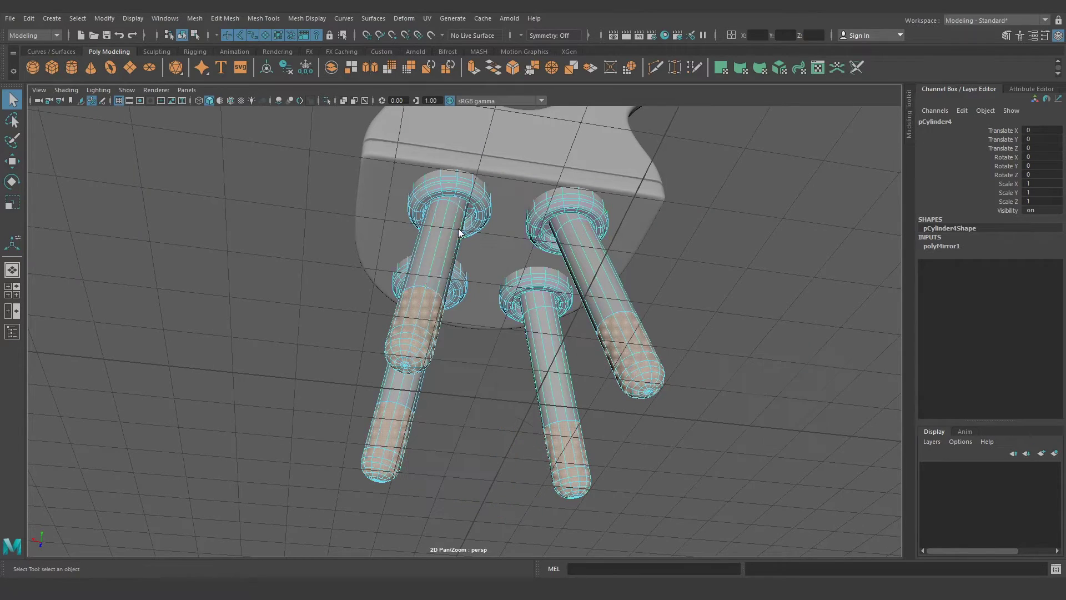
# Select a leg's shaft faces and set modelling symmetry to World X
pyautogui.doubleClick(445, 240)
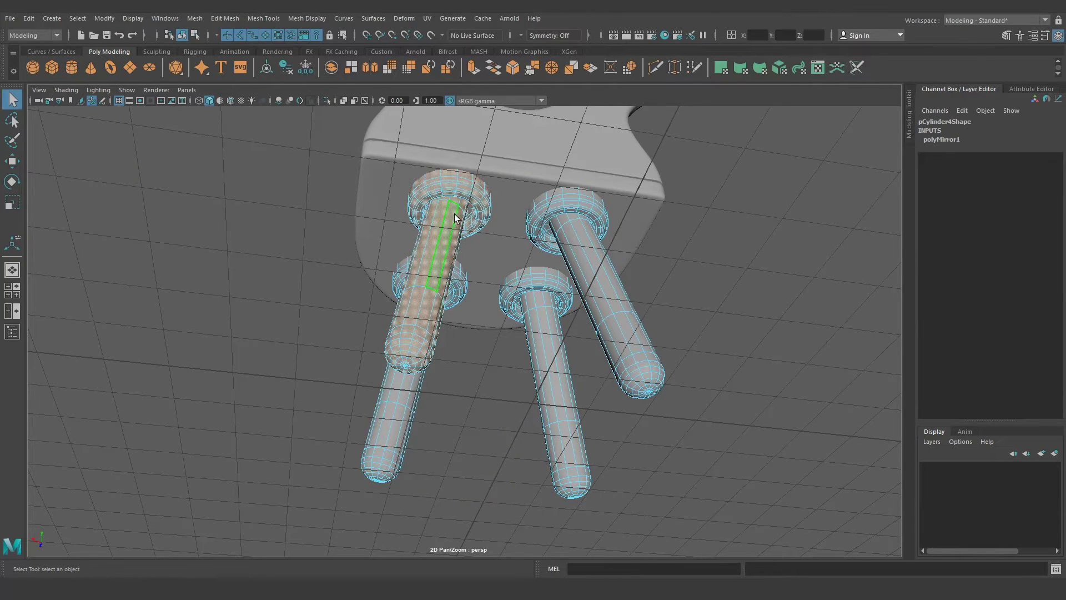
pyautogui.moveTo(452, 217)
pyautogui.keyDown('alt'); pyautogui.mouseDown()
pyautogui.moveTo(439, 235)
pyautogui.moveTo(497, 205)
pyautogui.moveTo(511, 214)
pyautogui.mouseUp(); pyautogui.keyUp('alt')
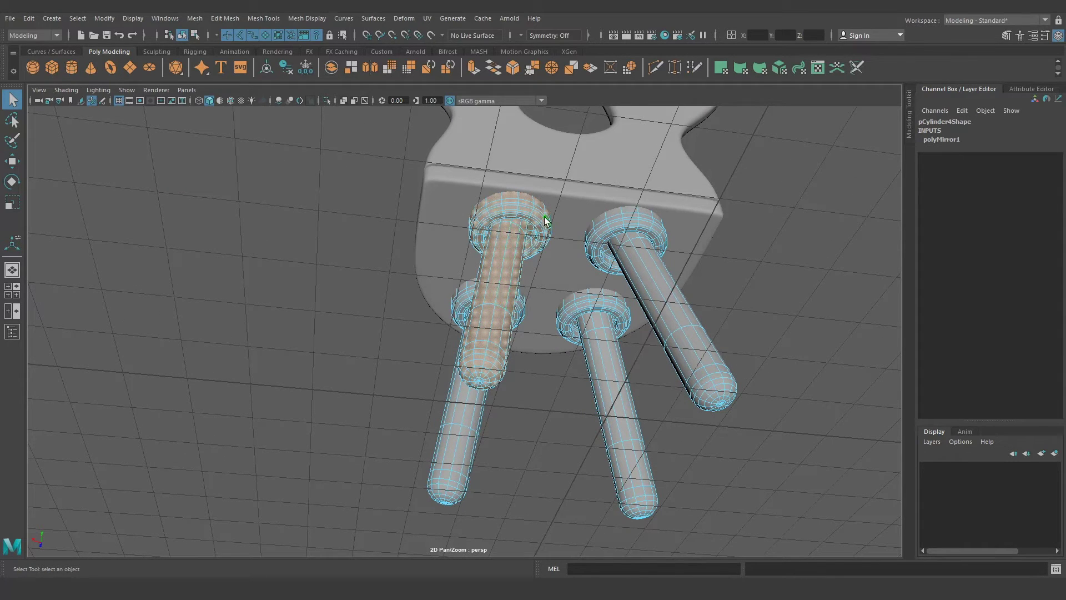
pyautogui.click(521, 33)
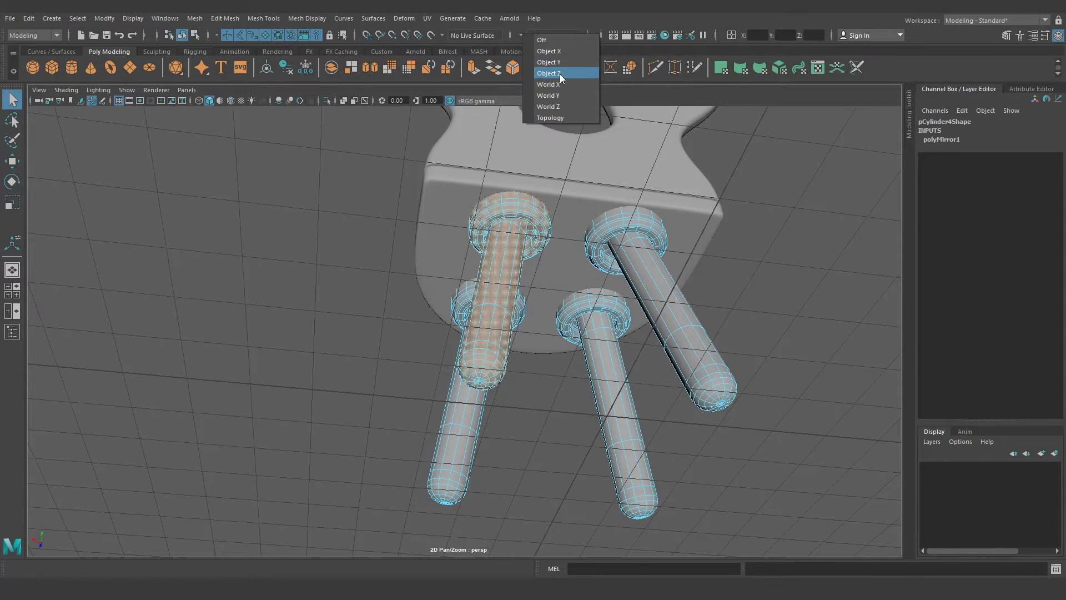
pyautogui.click(567, 107)
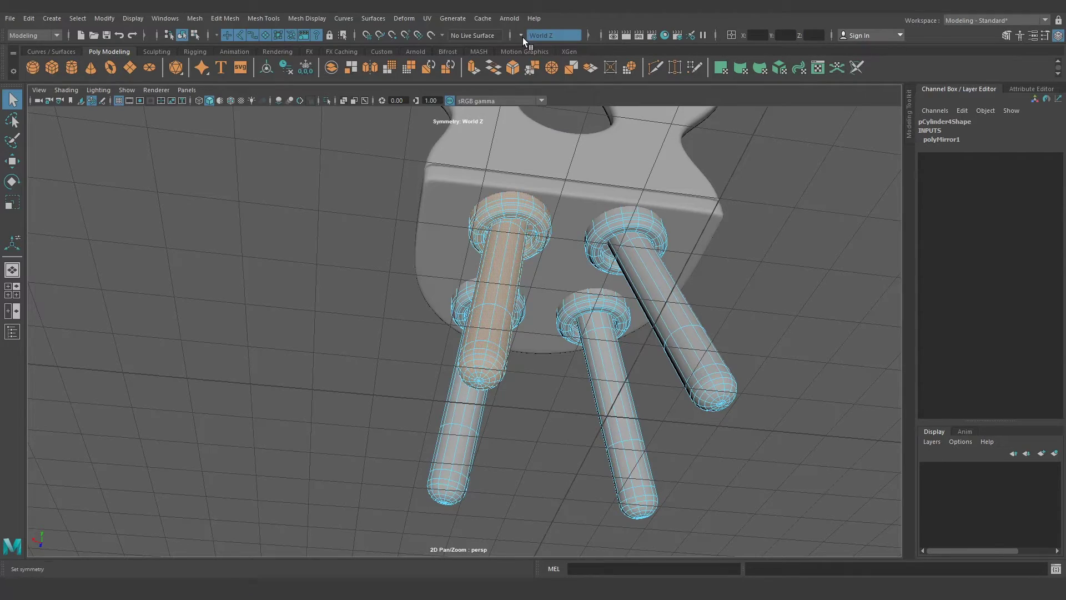
pyautogui.click(522, 36)
pyautogui.click(561, 91)
# Return the legs to object mode and view the whole chair
pyautogui.moveTo(518, 244)
pyautogui.keyDown('alt'); pyautogui.mouseDown()
pyautogui.moveTo(467, 290)
pyautogui.moveTo(417, 291)
pyautogui.moveTo(468, 324)
pyautogui.moveTo(547, 226)
pyautogui.mouseUp(); pyautogui.keyUp('alt')
pyautogui.press('w')
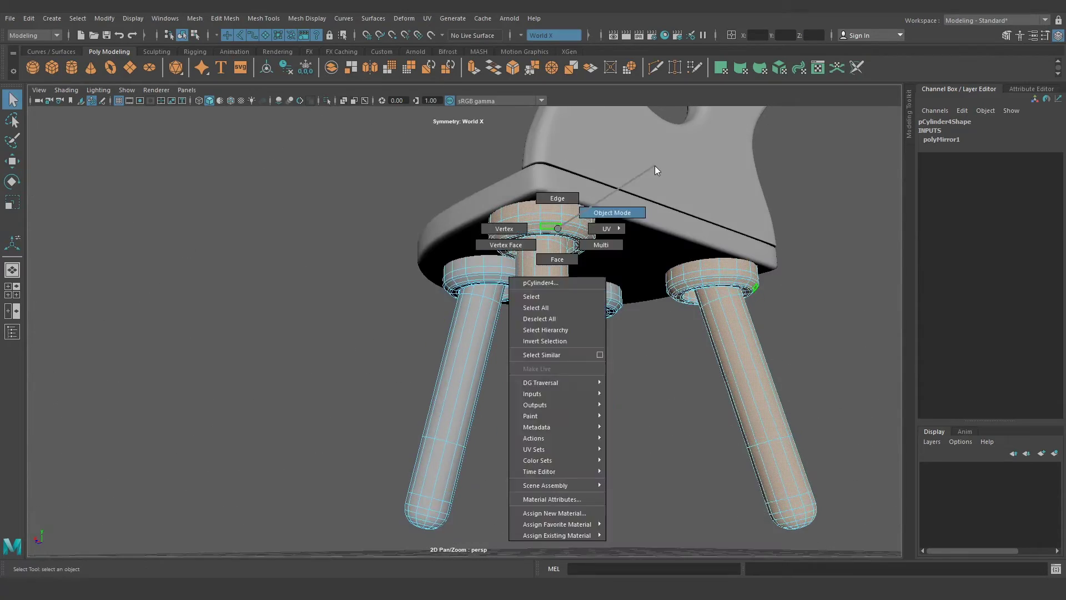
pyautogui.moveTo(547, 226); pyautogui.dragTo(654, 165, button='right')
pyautogui.press('q')
pyautogui.moveTo(654, 166)
pyautogui.keyDown('alt'); pyautogui.mouseDown()
pyautogui.moveTo(613, 307)
pyautogui.moveTo(542, 316)
pyautogui.moveTo(544, 302)
pyautogui.mouseUp(); pyautogui.keyUp('alt')
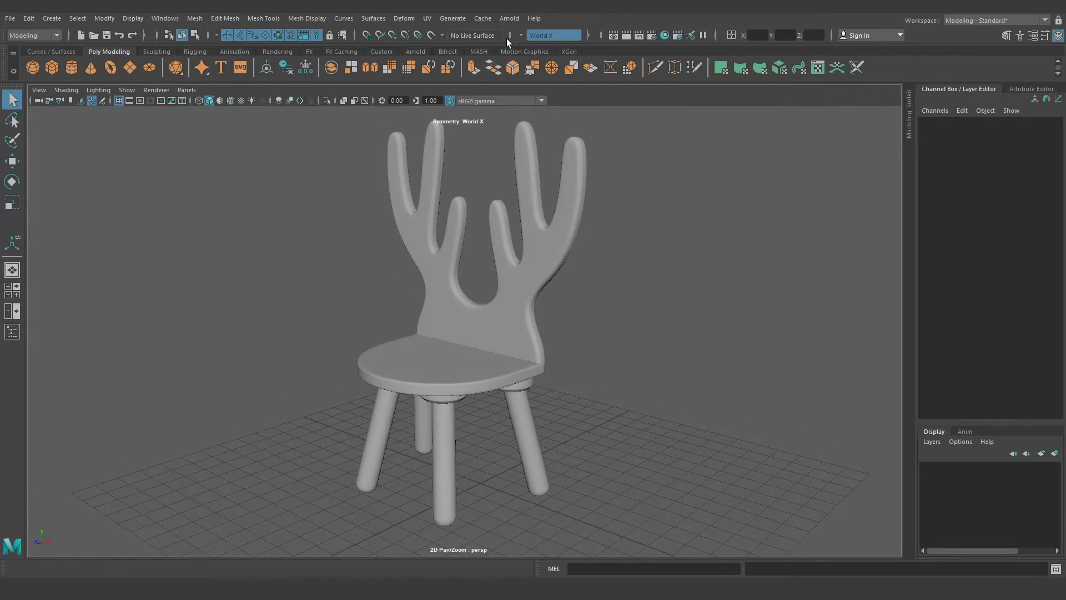
# Set the Symmetry dropdown to Off and tumble around the finished chair
pyautogui.click(549, 35)
pyautogui.click(549, 44)
pyautogui.moveTo(614, 331)
pyautogui.keyDown('alt'); pyautogui.mouseDown()
pyautogui.moveTo(500, 290)
pyautogui.moveTo(372, 298)
pyautogui.moveTo(409, 320)
pyautogui.moveTo(405, 311)
pyautogui.moveTo(478, 295)
pyautogui.moveTo(588, 329)
pyautogui.moveTo(564, 340)
pyautogui.moveTo(587, 340)
pyautogui.moveTo(568, 364)
pyautogui.mouseUp(); pyautogui.keyUp('alt')
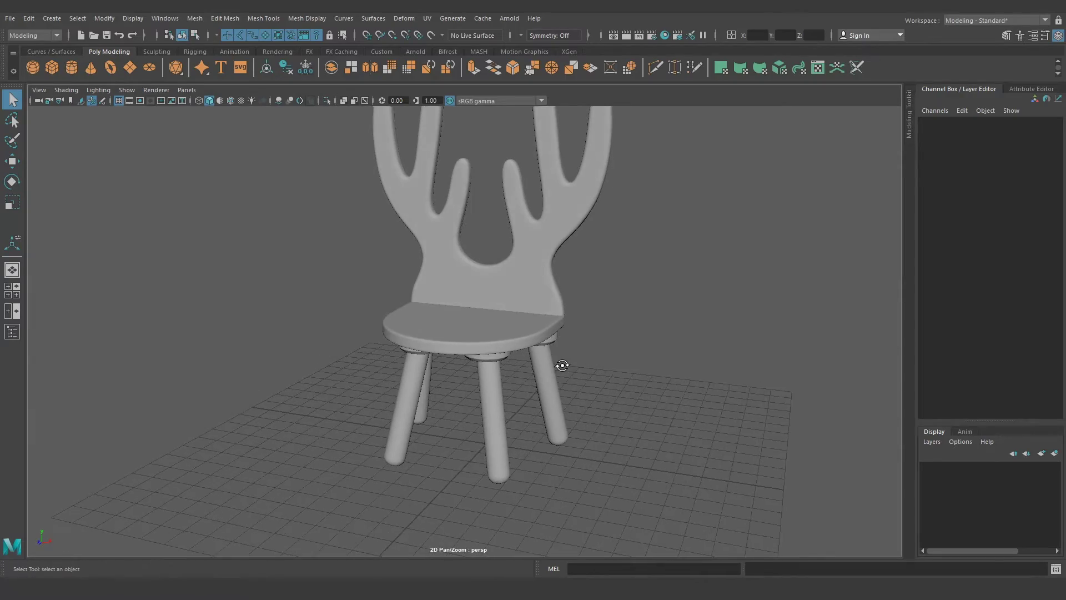
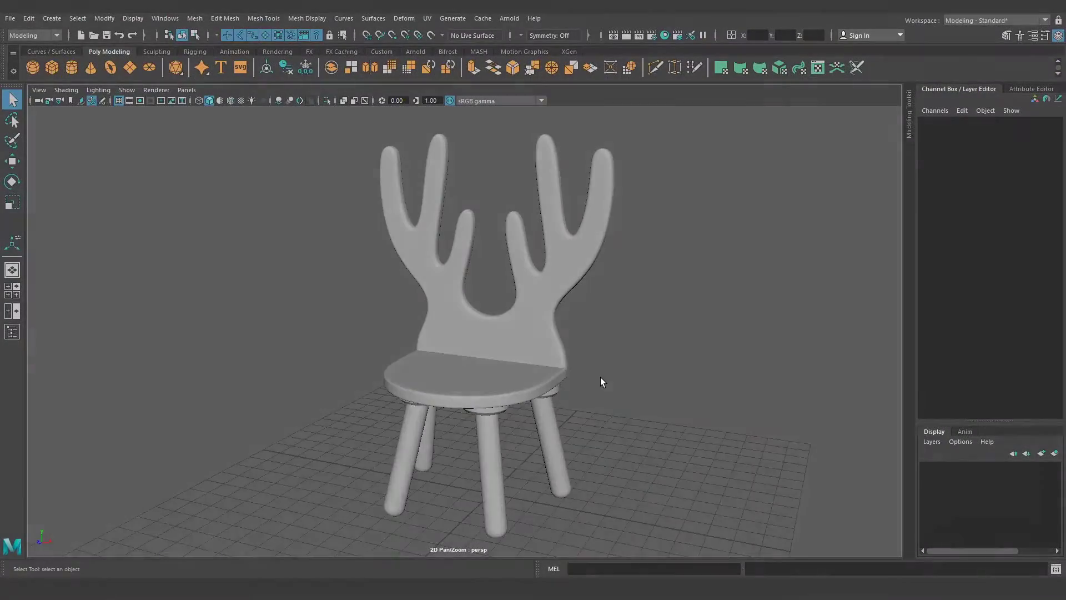
# Orbit around the antler chair and switch Maya to the UV Editing workspace
pyautogui.keyDown('alt'); pyautogui.moveTo(601, 379); pyautogui.dragTo(568, 371); pyautogui.keyUp('alt')
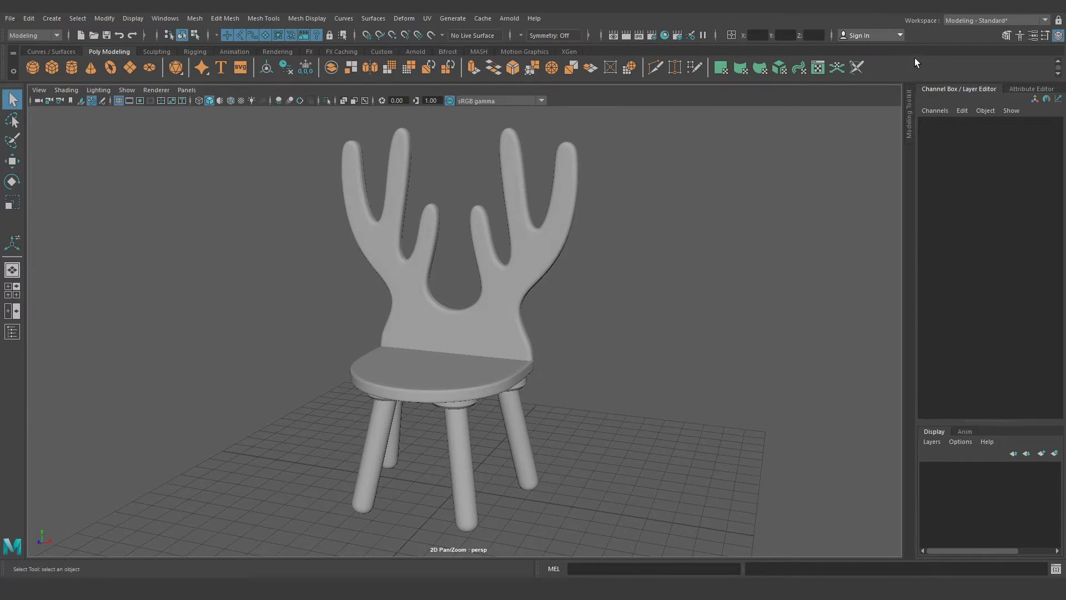
pyautogui.click(982, 21)
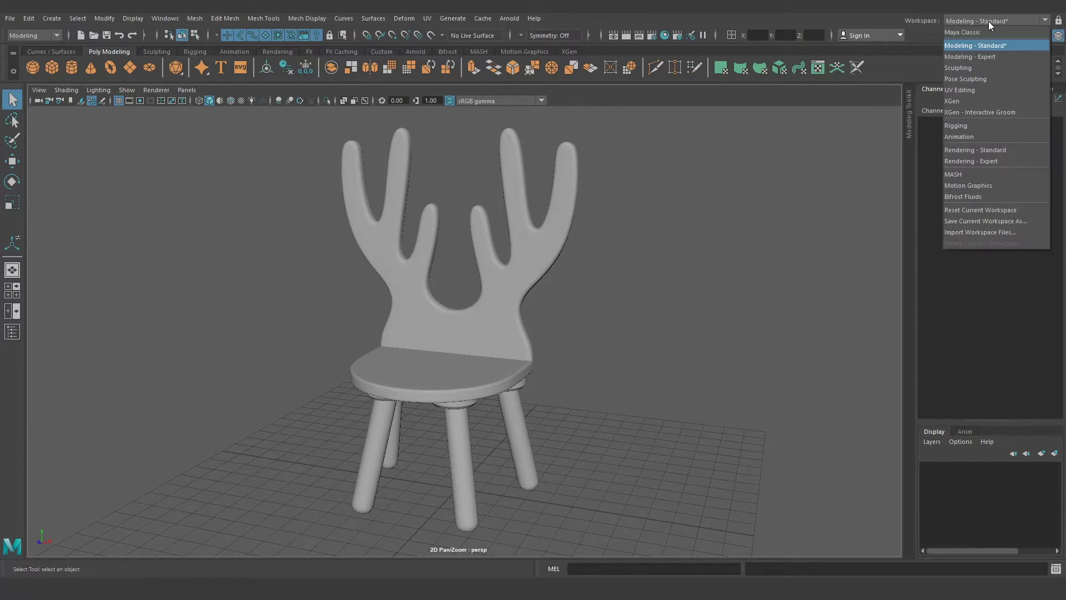
pyautogui.click(977, 90)
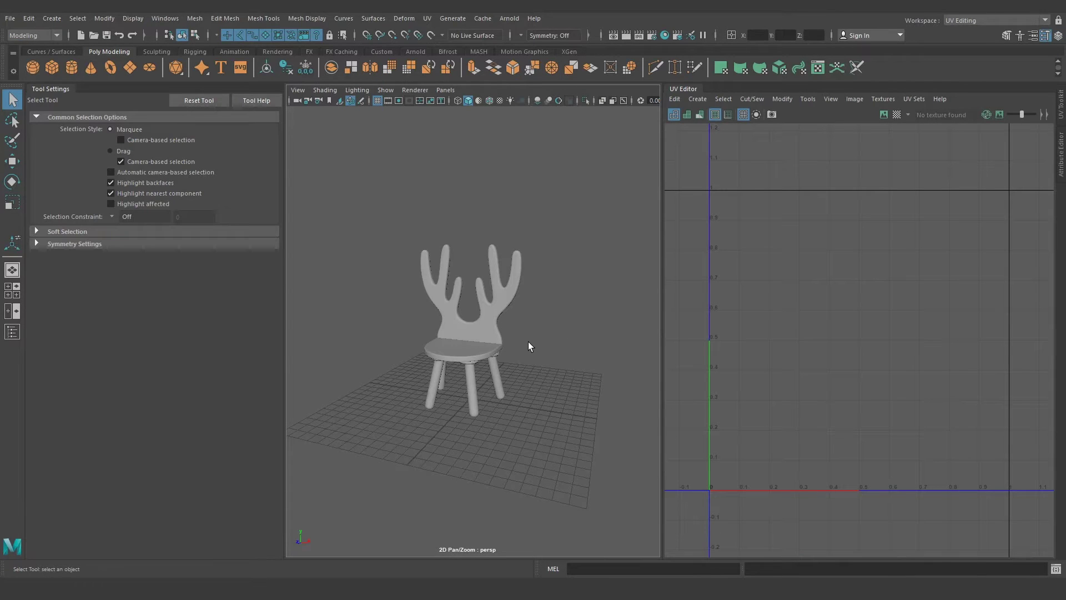
# Zoom in on the antler chair and select its antler back
pyautogui.keyDown('alt'); pyautogui.moveTo(423, 358); pyautogui.dragTo(495, 378, button='right'); pyautogui.keyUp('alt')
pyautogui.scroll(2, 494, 383)
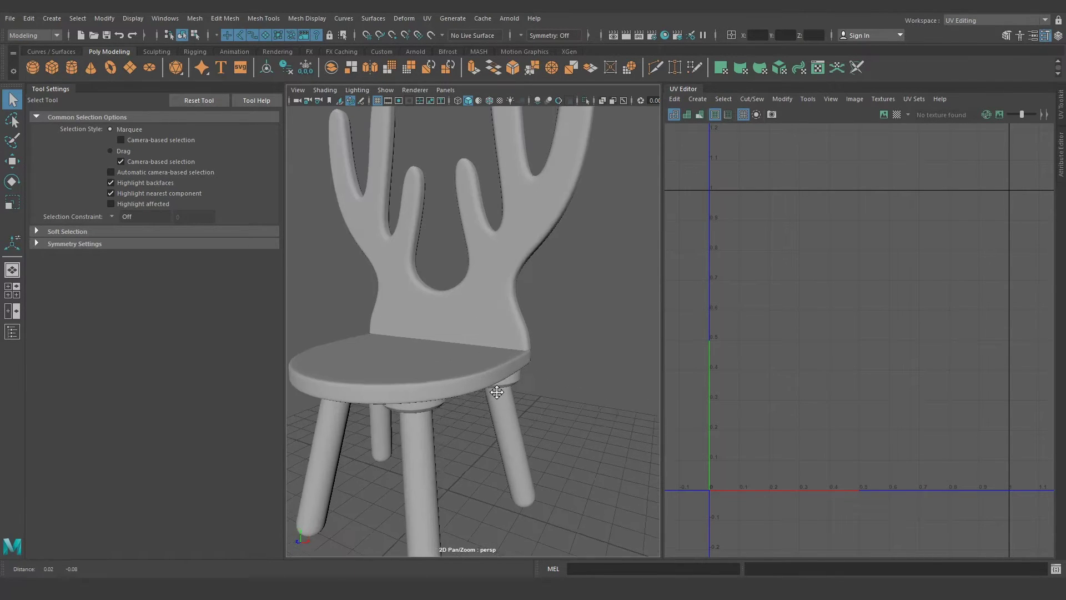
pyautogui.scroll(2, 495, 389)
pyautogui.scroll(2, 502, 388)
pyautogui.scroll(2, 490, 383)
pyautogui.moveTo(541, 351)
pyautogui.keyDown('alt'); pyautogui.mouseDown()
pyautogui.moveTo(515, 305)
pyautogui.moveTo(518, 268)
pyautogui.mouseUp(); pyautogui.keyUp('alt')
pyautogui.click(518, 268)
pyautogui.scroll(3, 493, 320)
pyautogui.scroll(2, 493, 320)
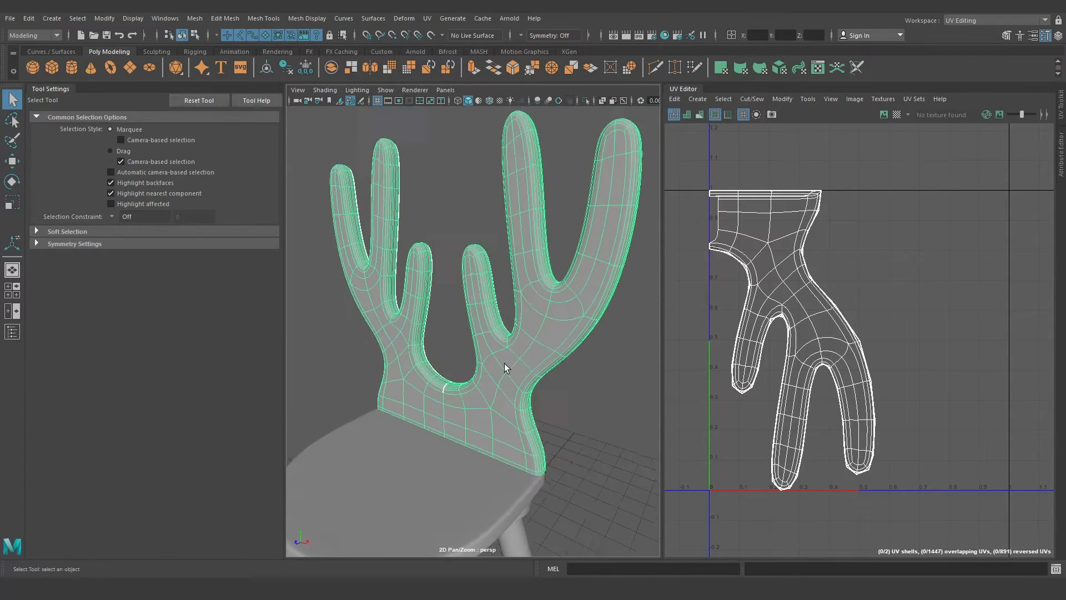
pyautogui.scroll(1, 504, 363)
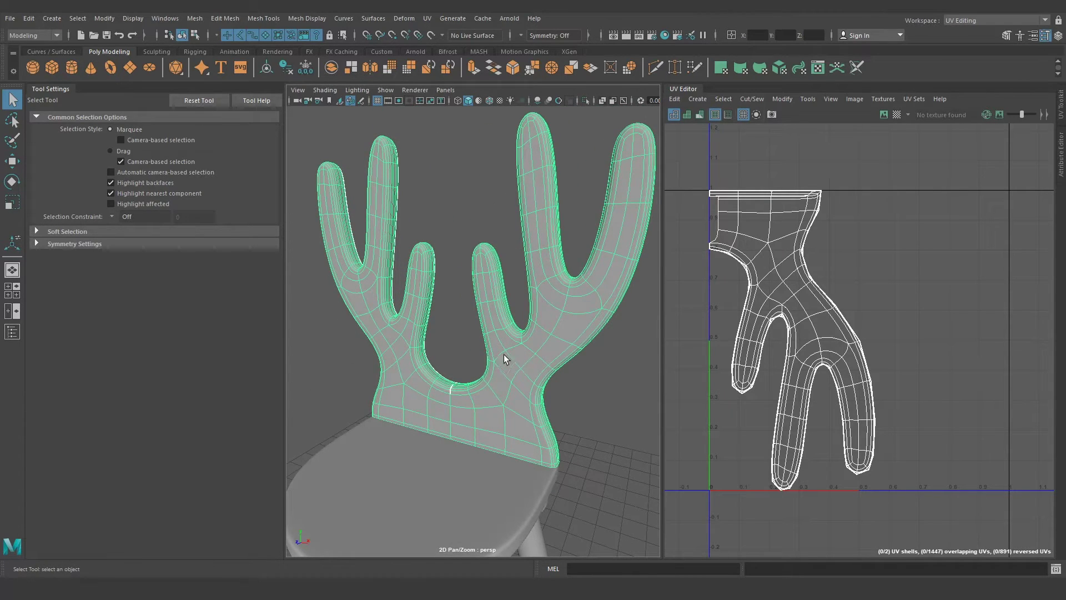
# Close Tool Settings, open the UV Toolkit, and isolate the antler back with Ctrl+1
pyautogui.rightClick(54, 87)
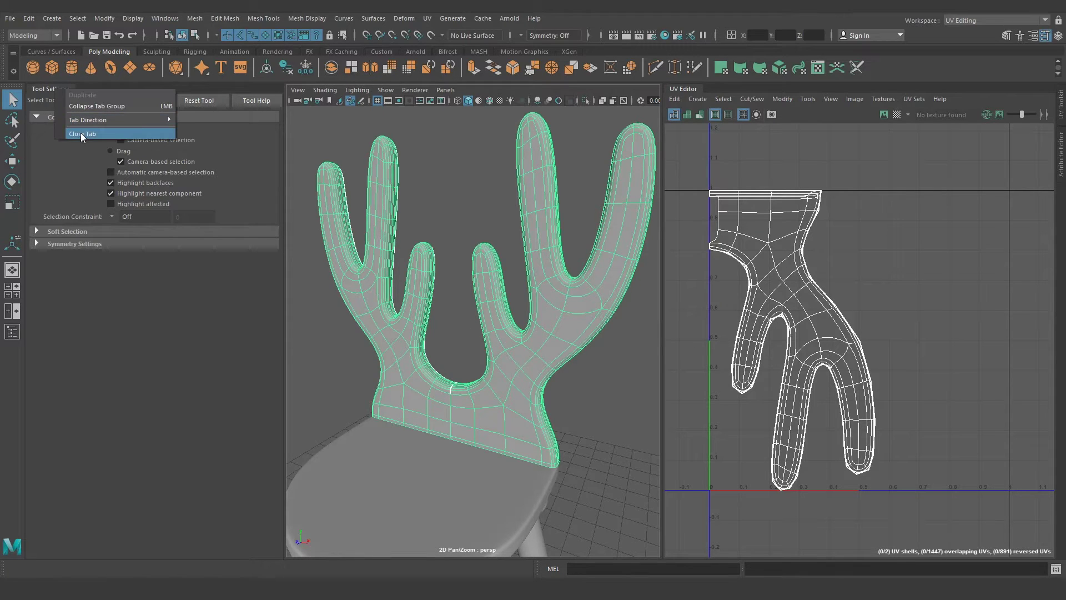
pyautogui.click(81, 133)
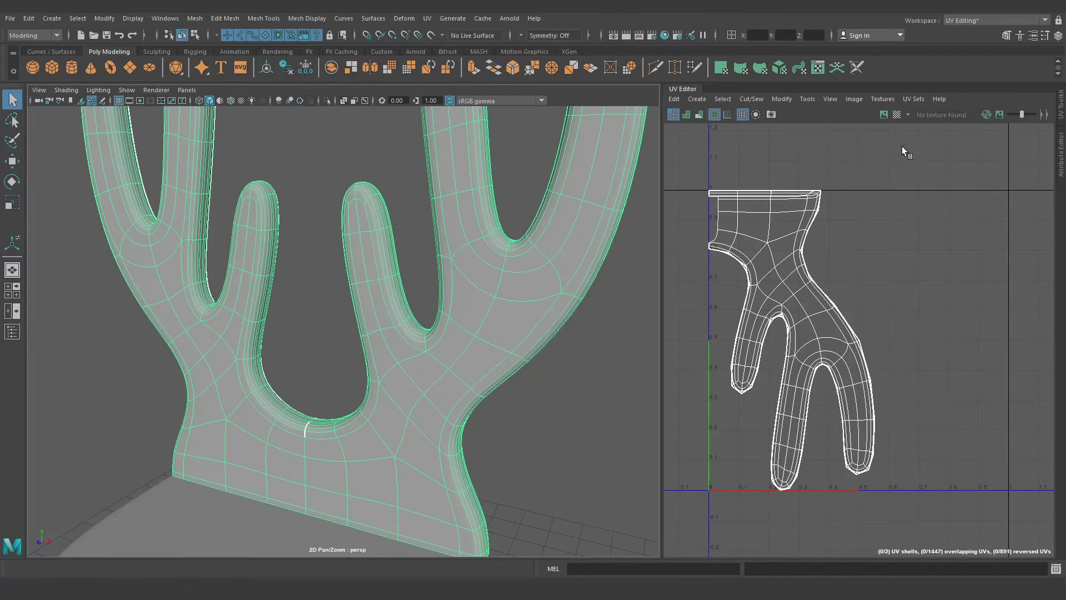
pyautogui.click(1061, 114)
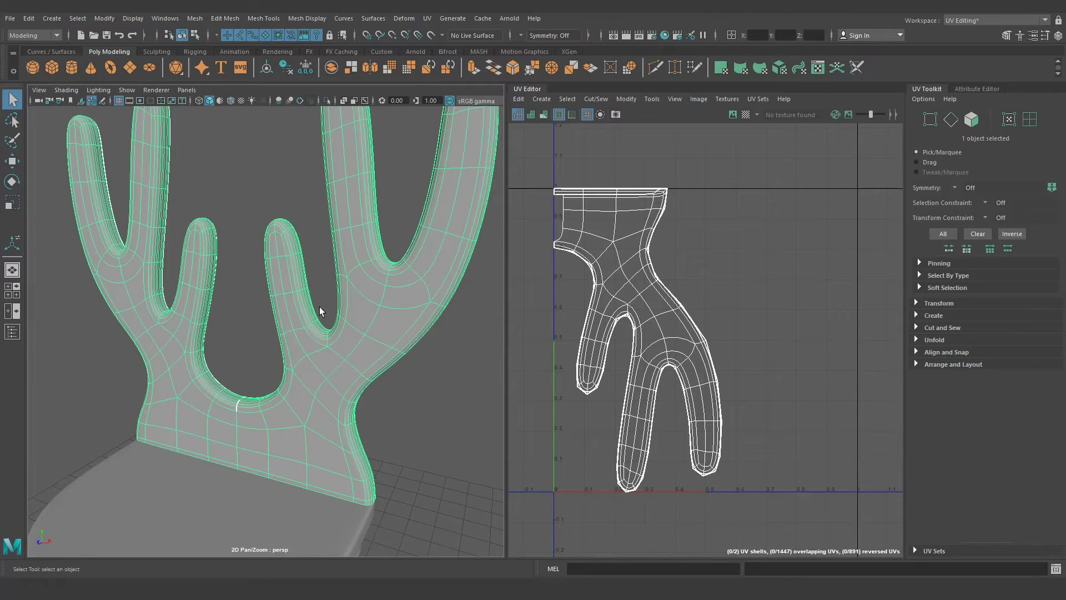
pyautogui.scroll(-3, 320, 311)
pyautogui.scroll(-2, 355, 333)
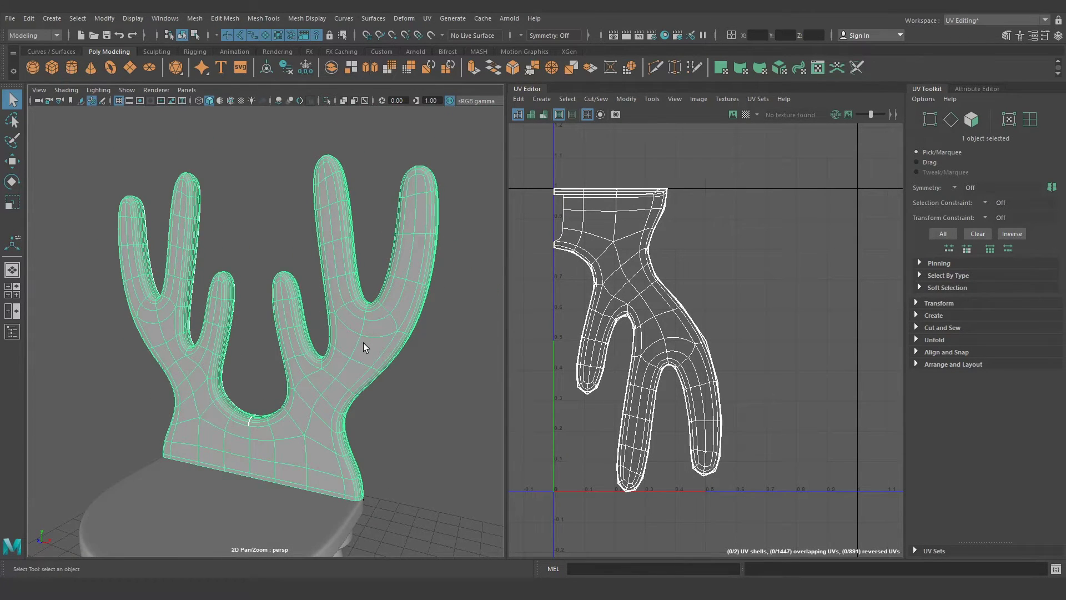
pyautogui.hotkey('ctrl', '1')
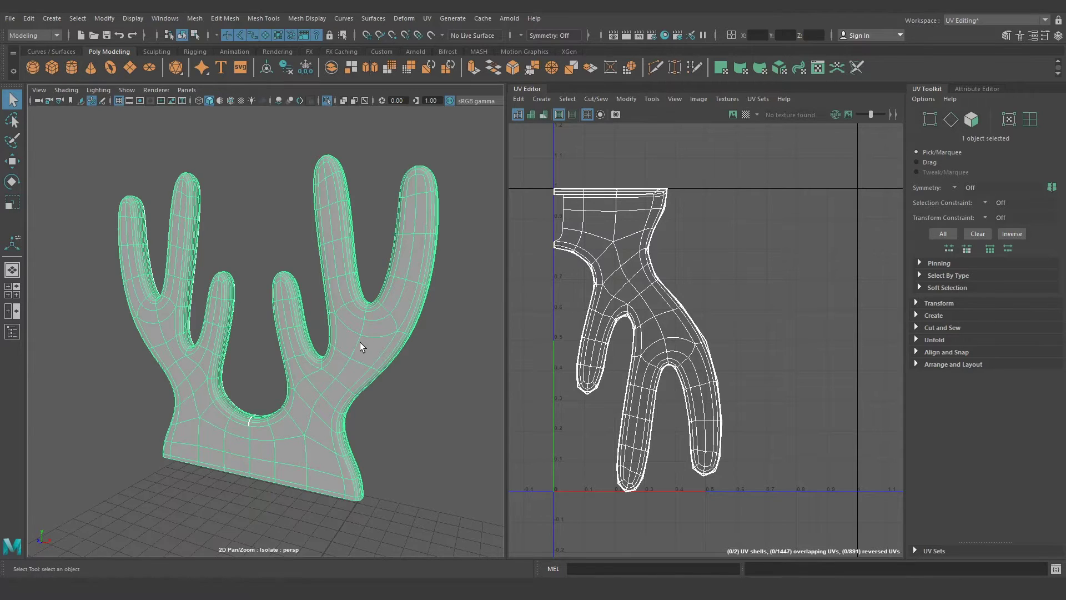
pyautogui.keyDown('alt'); pyautogui.moveTo(359, 342); pyautogui.dragTo(361, 333); pyautogui.keyUp('alt')
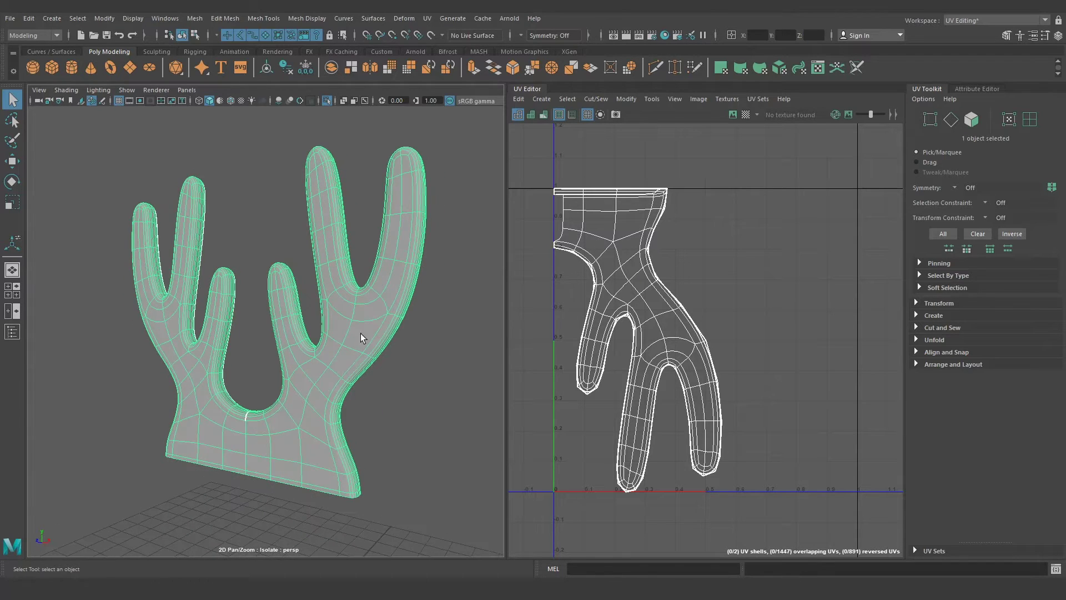
# Re-project the antler's UVs with Camera-Based projection, then view its side up close
pyautogui.click(918, 314)
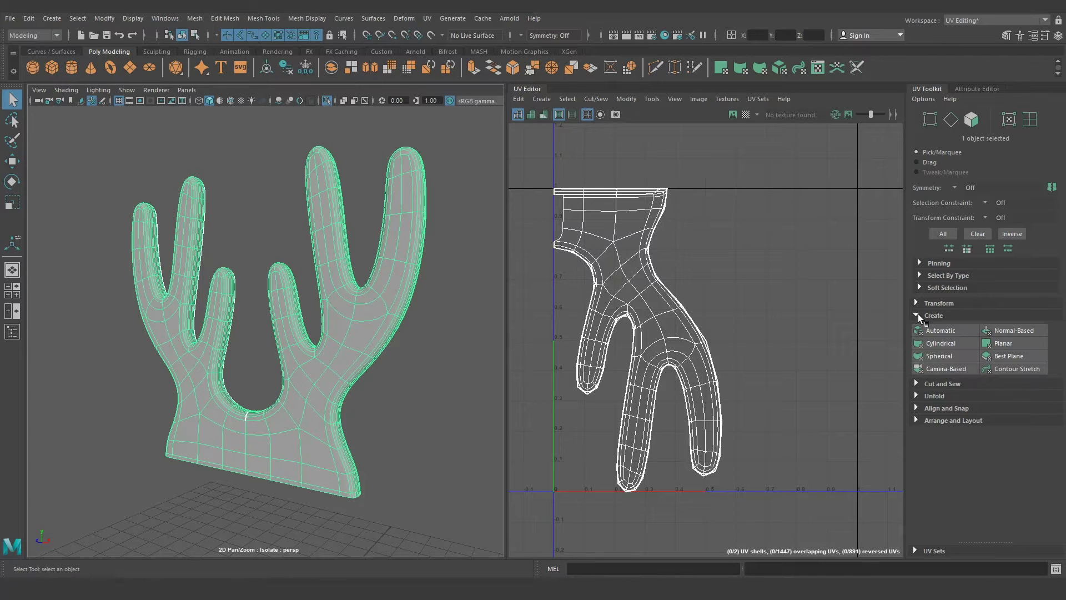
pyautogui.click(954, 366)
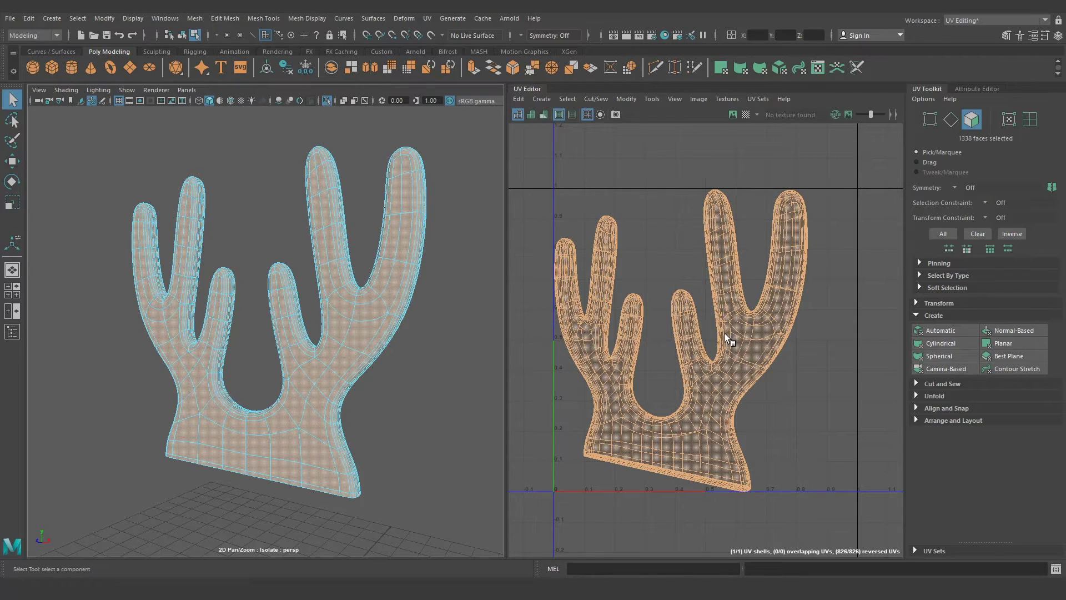
pyautogui.keyDown('alt'); pyautogui.moveTo(294, 331); pyautogui.dragTo(352, 347); pyautogui.keyUp('alt')
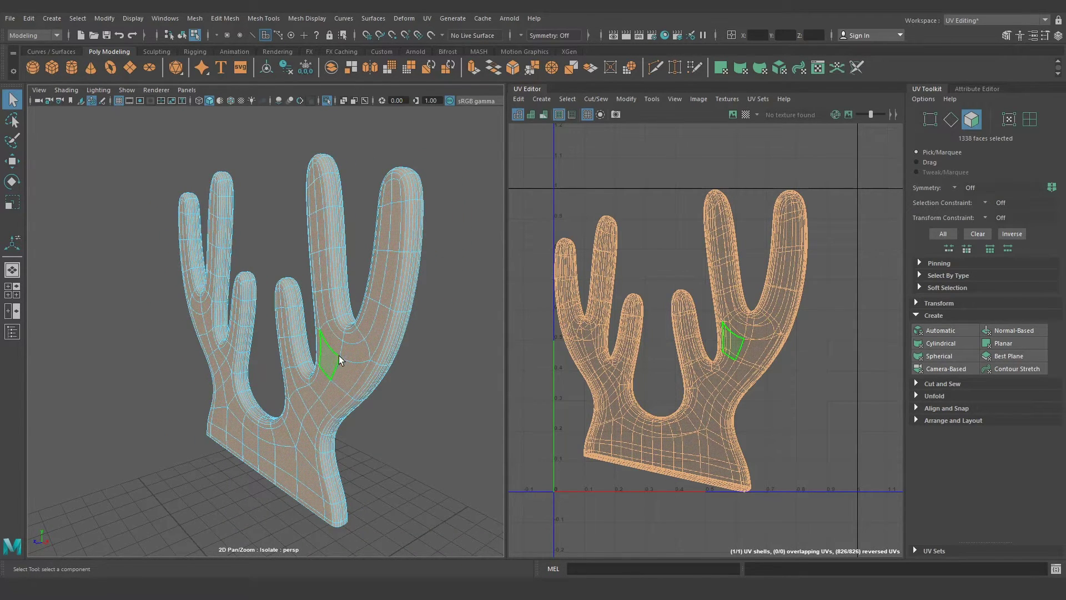
pyautogui.moveTo(407, 271)
pyautogui.keyDown('alt'); pyautogui.mouseDown()
pyautogui.moveTo(388, 316)
pyautogui.moveTo(368, 294)
pyautogui.mouseUp(); pyautogui.keyUp('alt')
pyautogui.scroll(3, 392, 302)
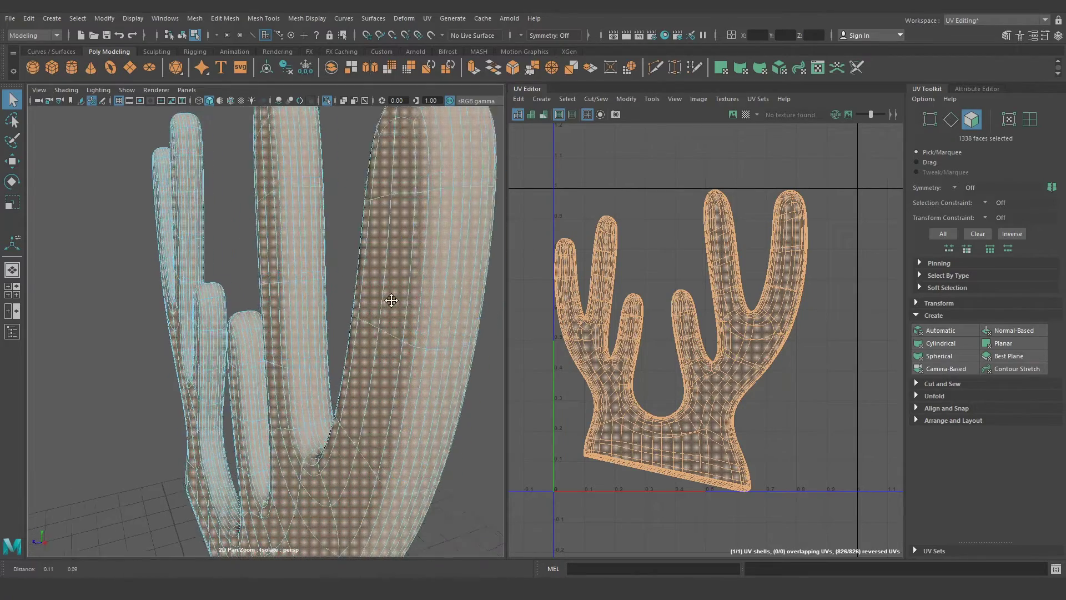
pyautogui.scroll(3, 358, 321)
# Cut the antler UVs along its side edge loop into two shells, then switch to UV Shell selection
pyautogui.moveTo(358, 321); pyautogui.dragTo(348, 245, button='right')
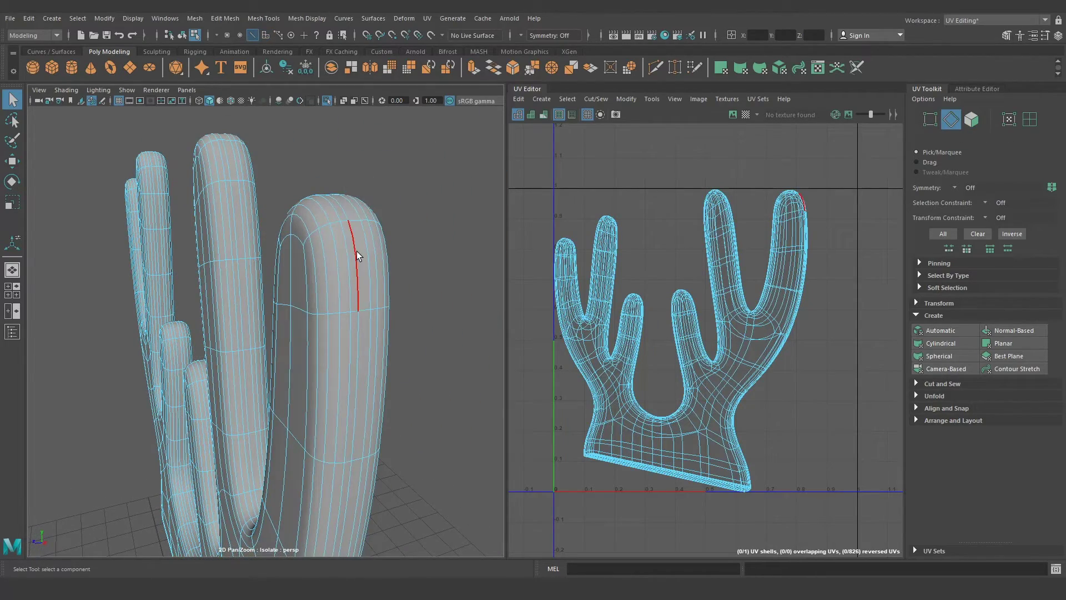
pyautogui.doubleClick(355, 272)
pyautogui.scroll(-5, 345, 336)
pyautogui.keyDown('alt'); pyautogui.moveTo(295, 385); pyautogui.dragTo(389, 377); pyautogui.keyUp('alt')
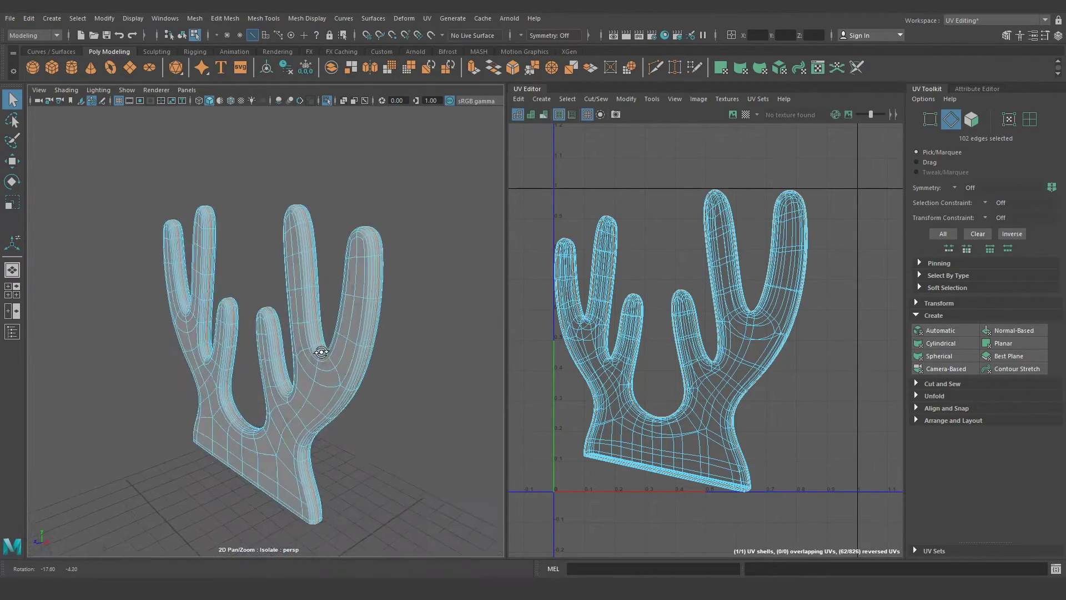
pyautogui.click(917, 382)
pyautogui.click(951, 412)
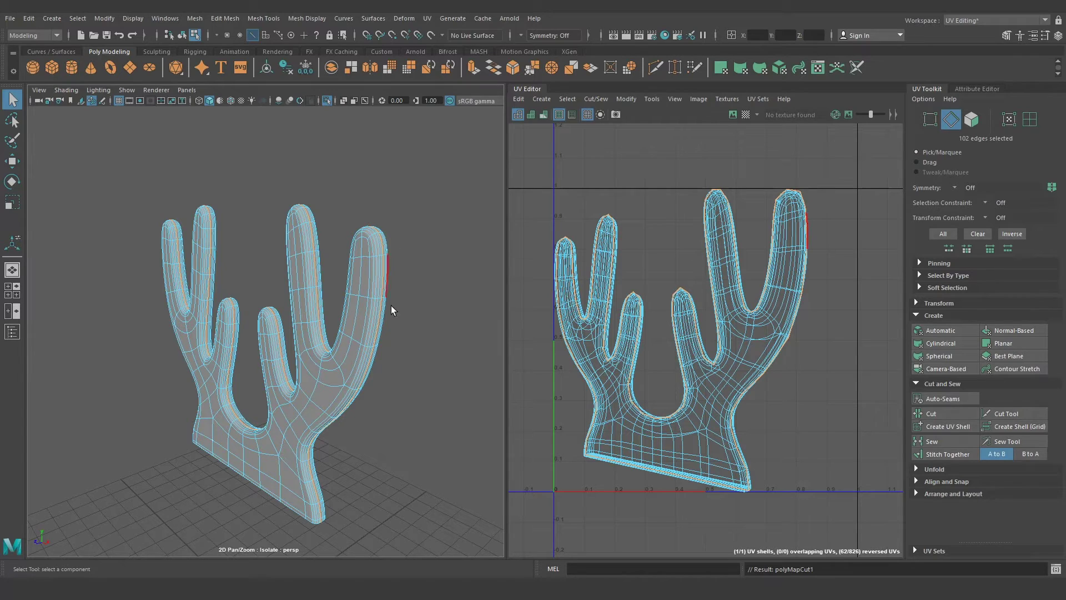
pyautogui.keyDown('alt'); pyautogui.moveTo(401, 339); pyautogui.dragTo(449, 350); pyautogui.keyUp('alt')
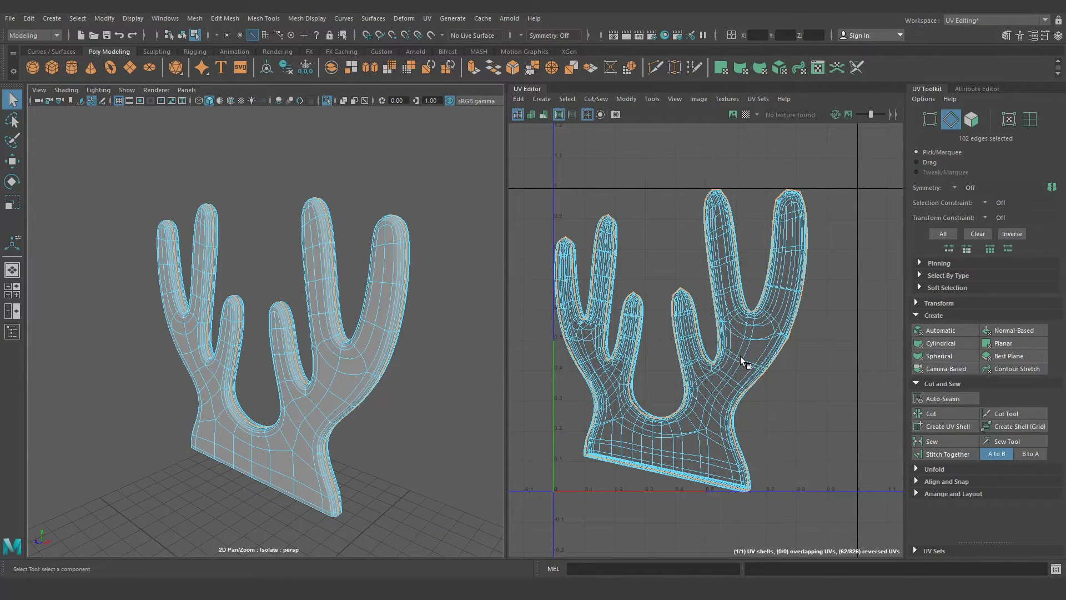
pyautogui.moveTo(740, 355); pyautogui.dragTo(691, 340, button='right')
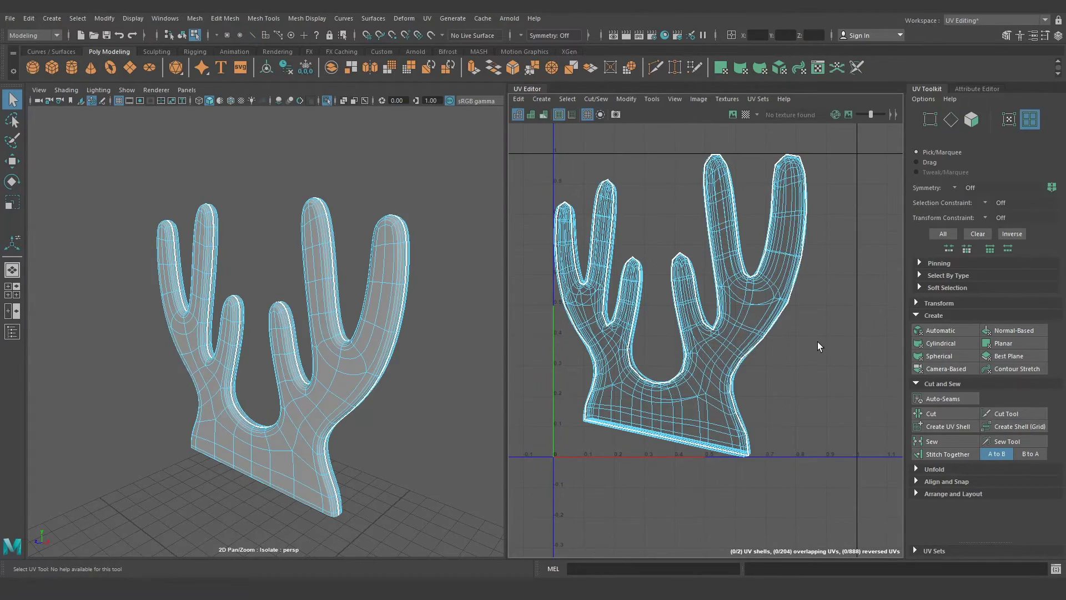
# Select both antler UV shells and unfold them flat
pyautogui.moveTo(817, 345); pyautogui.dragTo(698, 457)
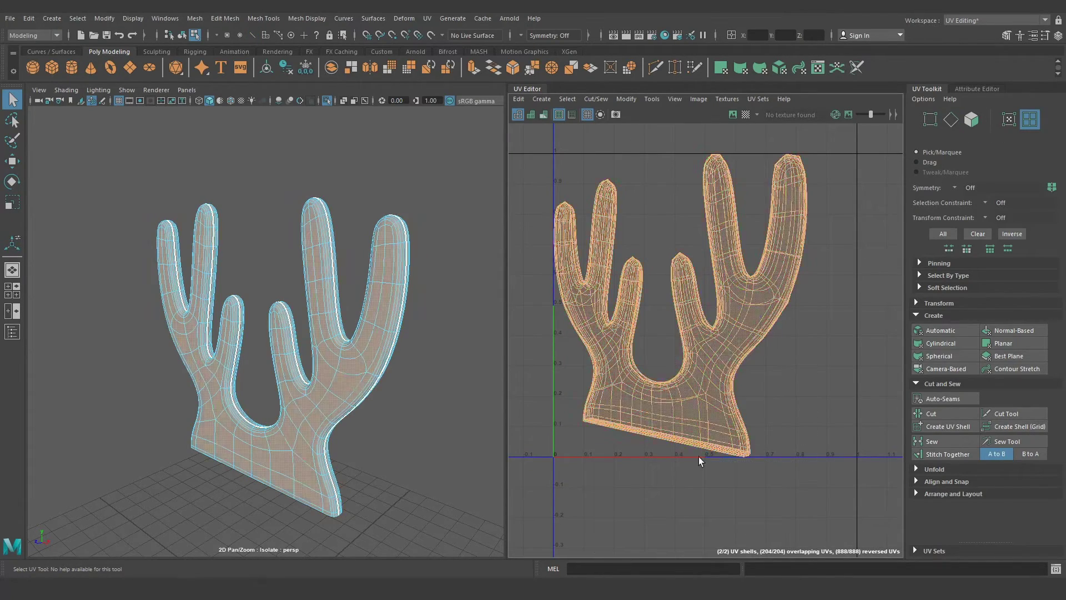
pyautogui.click(934, 468)
pyautogui.scroll(-1, 952, 470)
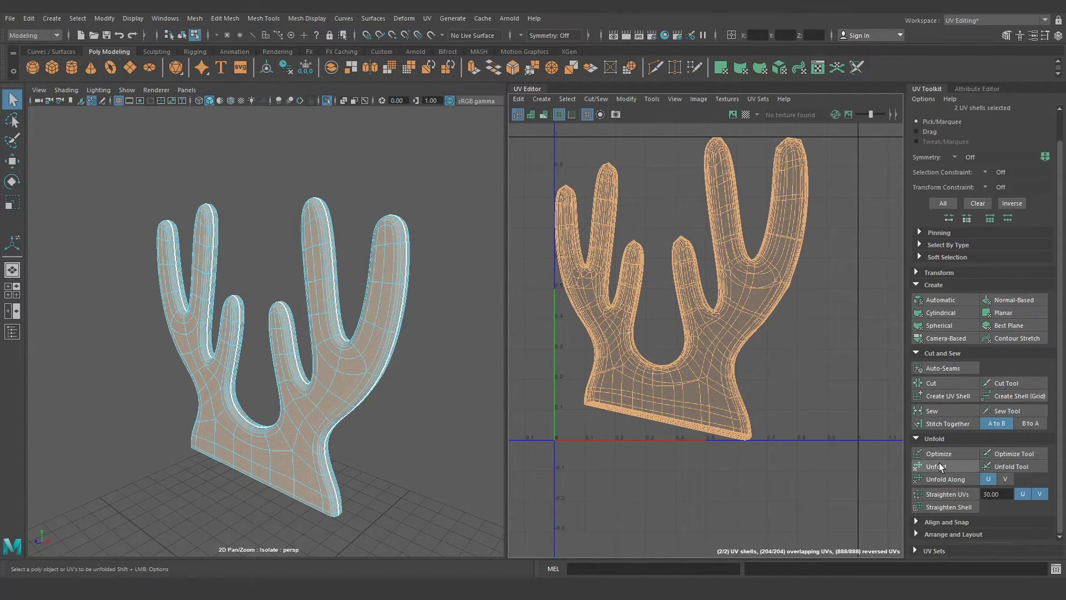
pyautogui.click(946, 465)
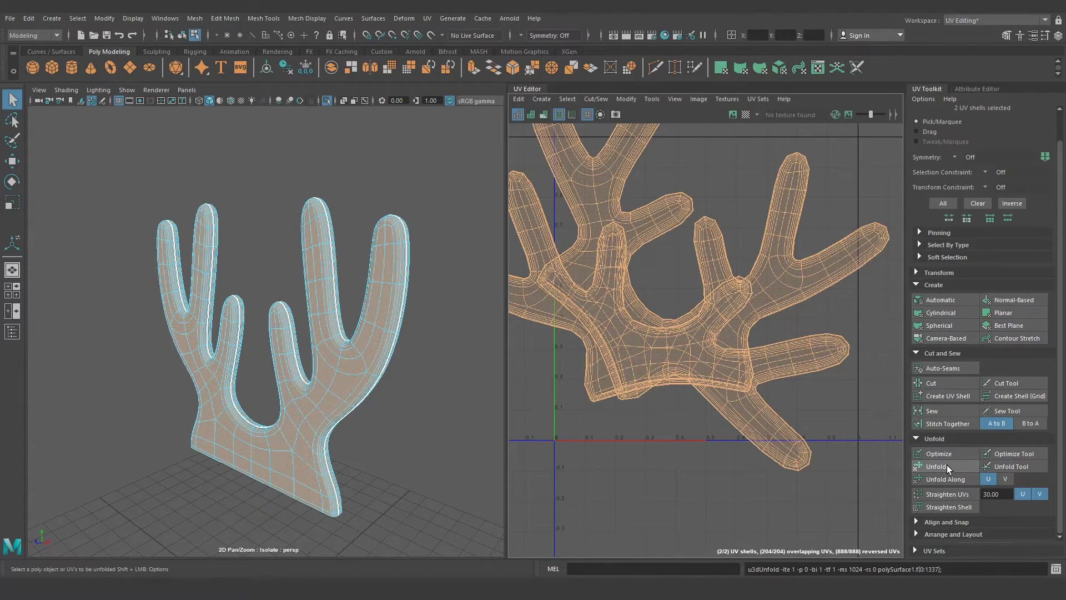
pyautogui.scroll(-2, 709, 374)
# Rotate one antler shell upright and move it below the other
pyautogui.press('e')
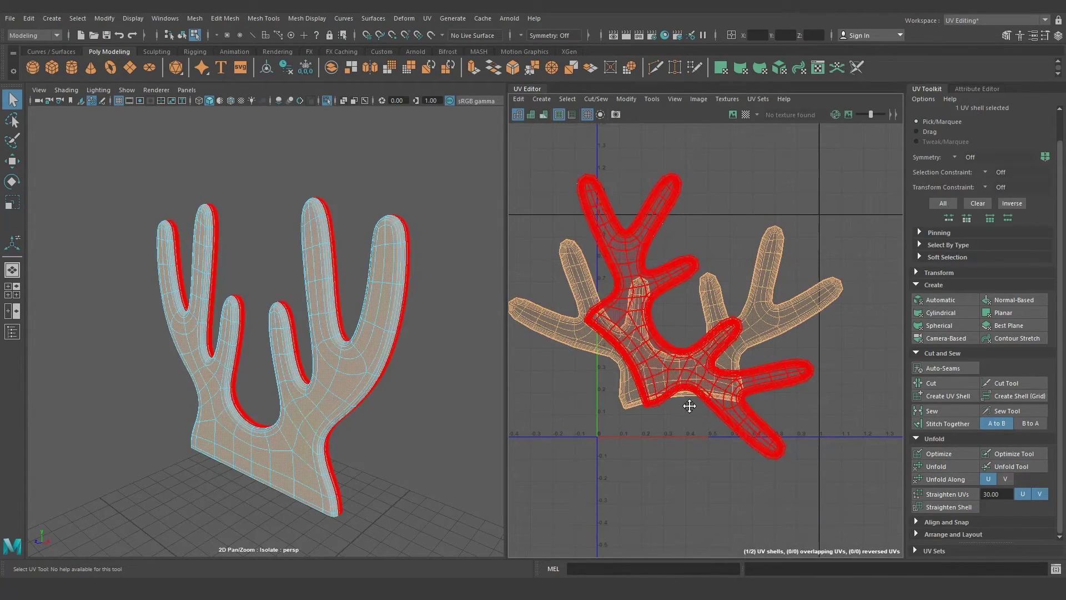
pyautogui.click(689, 405)
pyautogui.hotkey('ctrl', 'shift', 'i')
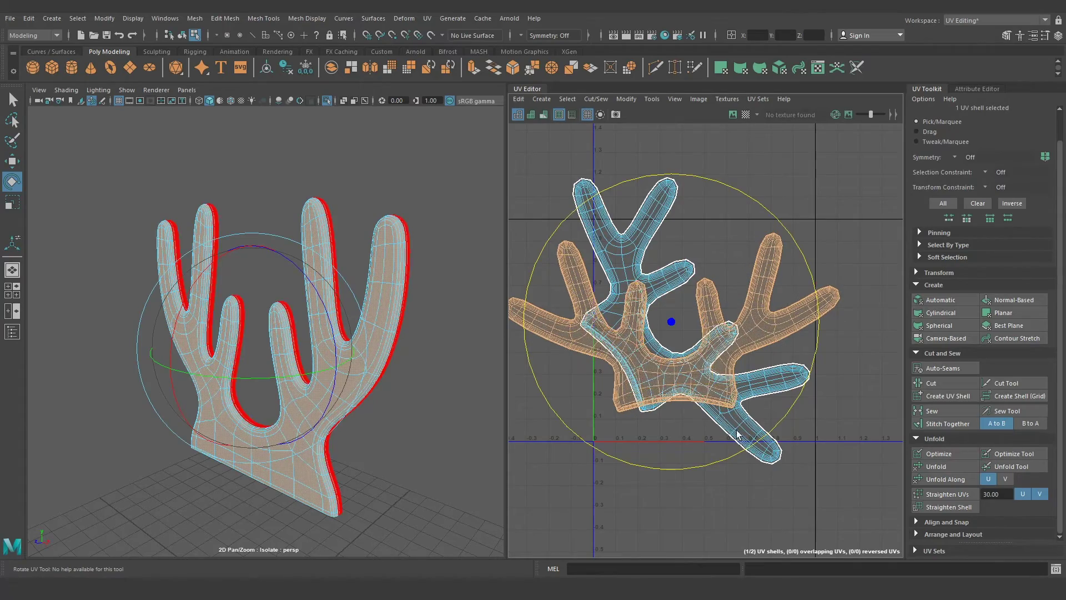
pyautogui.moveTo(705, 479); pyautogui.dragTo(781, 370)
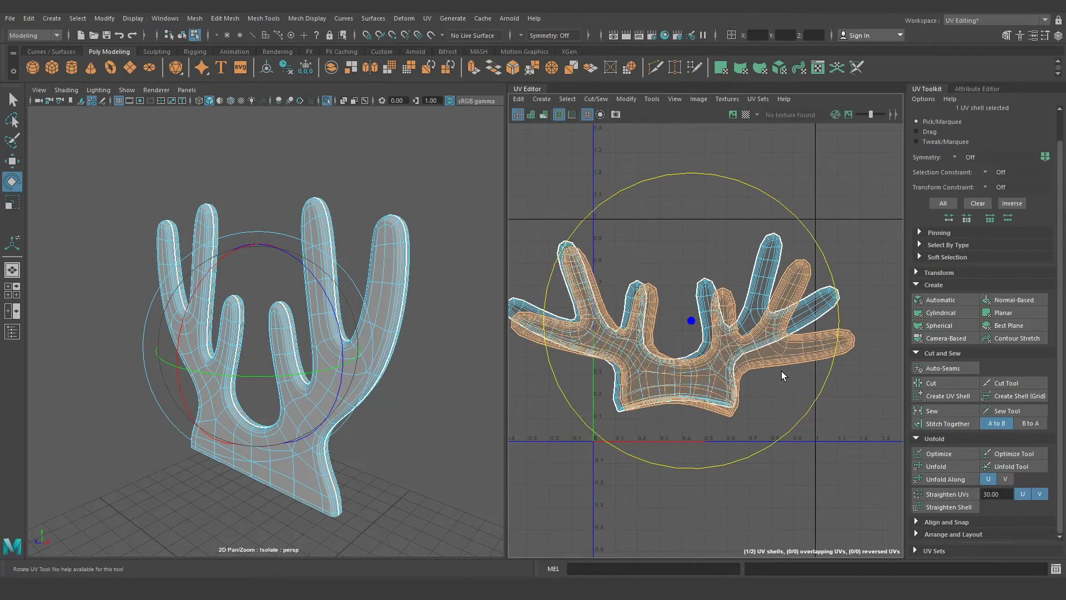
pyautogui.press('w')
pyautogui.moveTo(762, 392); pyautogui.dragTo(760, 510, button='middle')
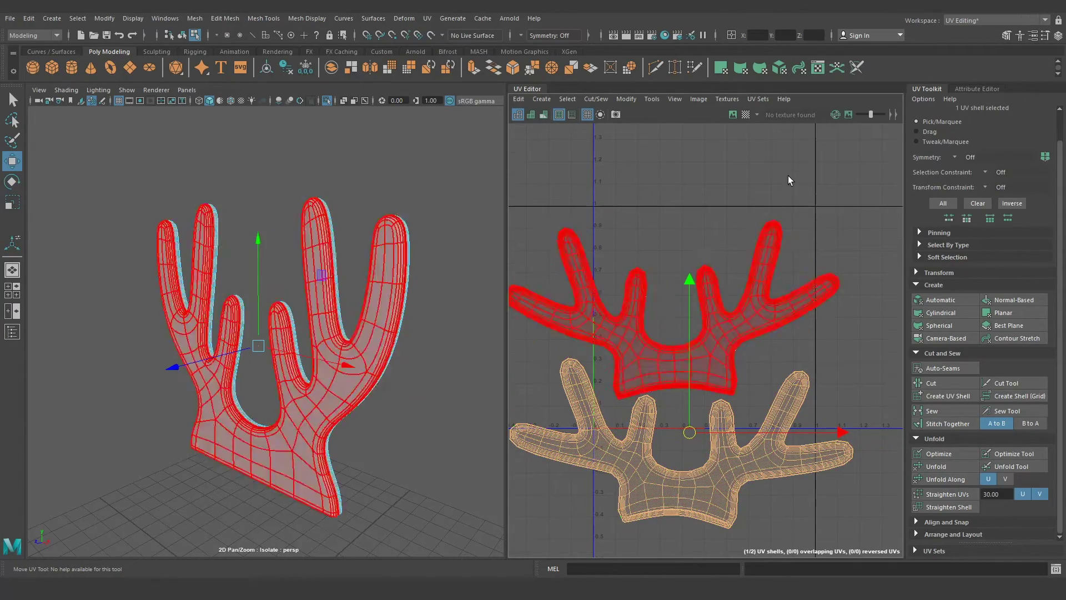
# Turn on the checker texture, shell shading and UV distortion display, then orbit to inspect the antler
pyautogui.click(733, 114)
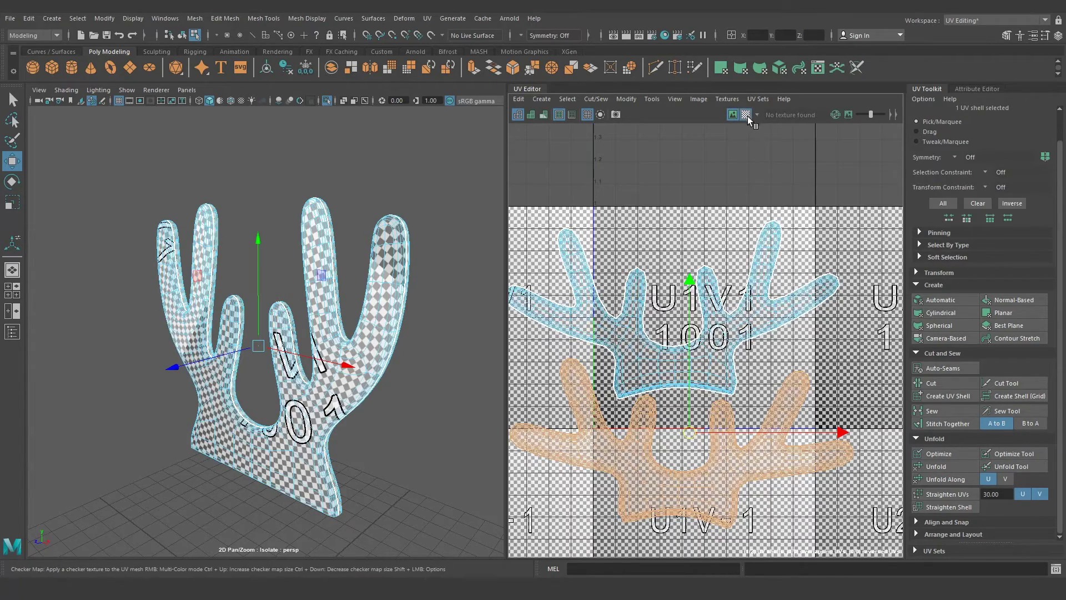
pyautogui.moveTo(300, 400)
pyautogui.keyDown('alt'); pyautogui.mouseDown()
pyautogui.moveTo(329, 372)
pyautogui.moveTo(380, 281)
pyautogui.moveTo(288, 275)
pyautogui.moveTo(395, 272)
pyautogui.moveTo(281, 268)
pyautogui.moveTo(222, 235)
pyautogui.moveTo(372, 251)
pyautogui.moveTo(324, 278)
pyautogui.moveTo(341, 346)
pyautogui.moveTo(382, 333)
pyautogui.mouseUp(); pyautogui.keyUp('alt')
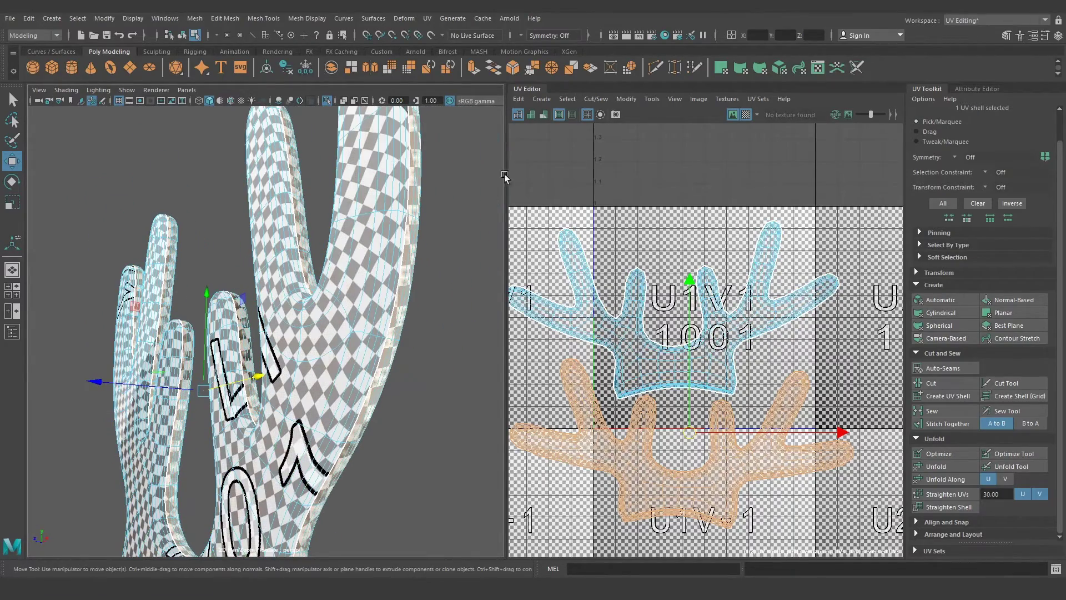
pyautogui.click(534, 115)
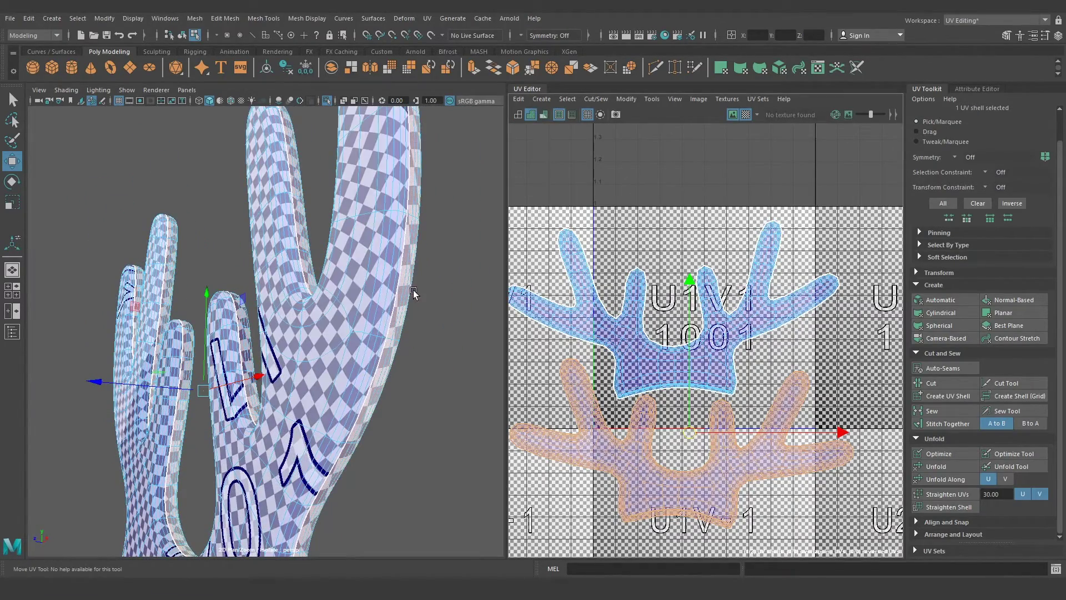
pyautogui.moveTo(413, 289)
pyautogui.keyDown('alt'); pyautogui.mouseDown()
pyautogui.moveTo(351, 334)
pyautogui.moveTo(441, 239)
pyautogui.mouseUp(); pyautogui.keyUp('alt')
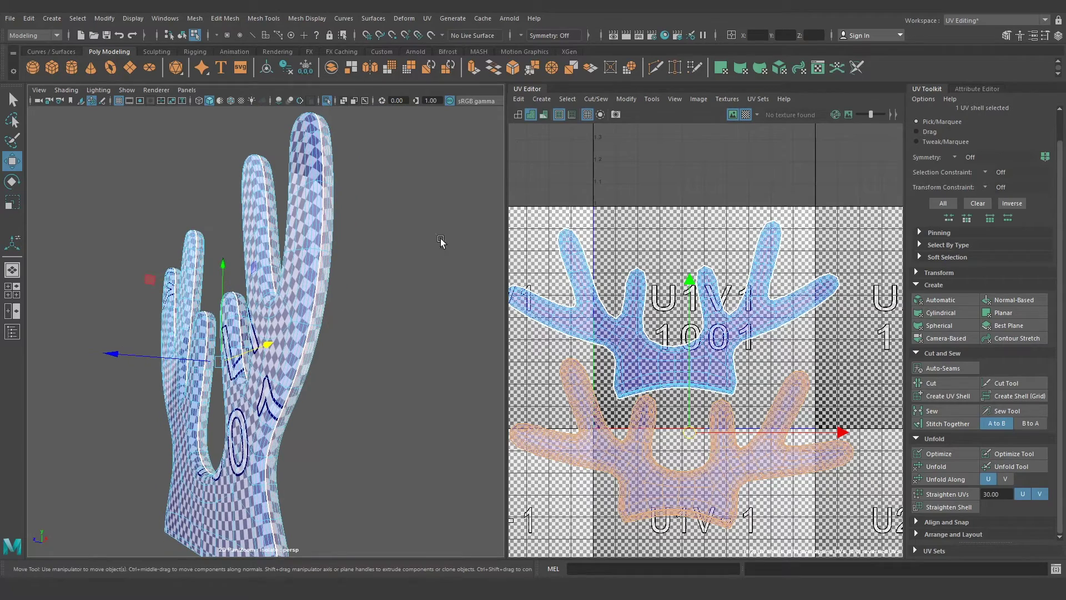
pyautogui.click(544, 114)
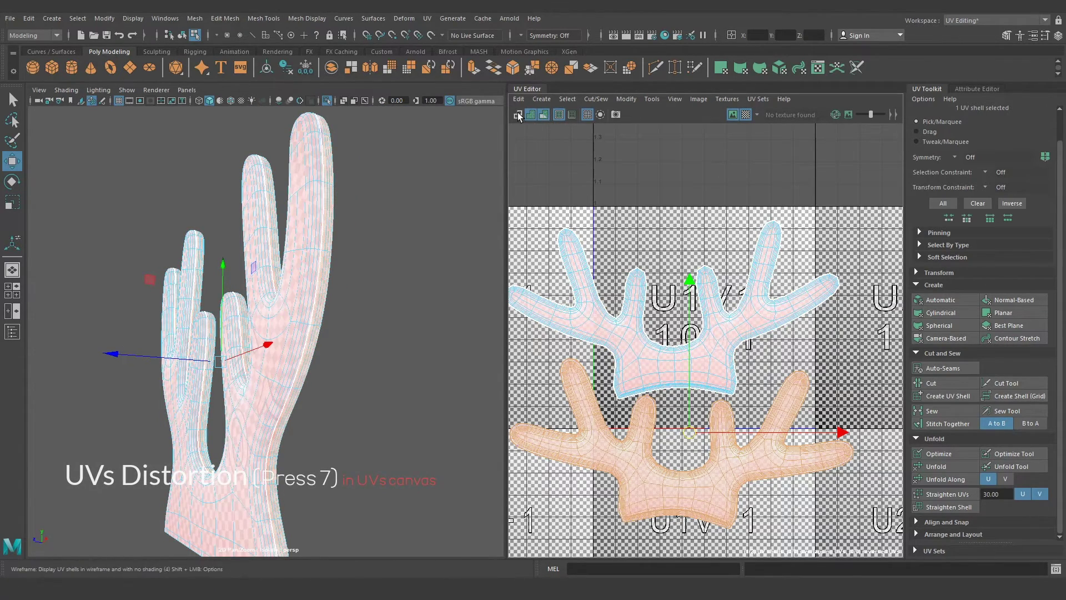
pyautogui.click(518, 114)
pyautogui.moveTo(381, 303)
pyautogui.keyDown('alt'); pyautogui.mouseDown()
pyautogui.moveTo(418, 295)
pyautogui.moveTo(404, 304)
pyautogui.moveTo(440, 304)
pyautogui.moveTo(311, 314)
pyautogui.moveTo(317, 331)
pyautogui.moveTo(274, 352)
pyautogui.moveTo(188, 345)
pyautogui.moveTo(220, 358)
pyautogui.moveTo(381, 353)
pyautogui.moveTo(330, 361)
pyautogui.moveTo(339, 357)
pyautogui.mouseUp(); pyautogui.keyUp('alt')
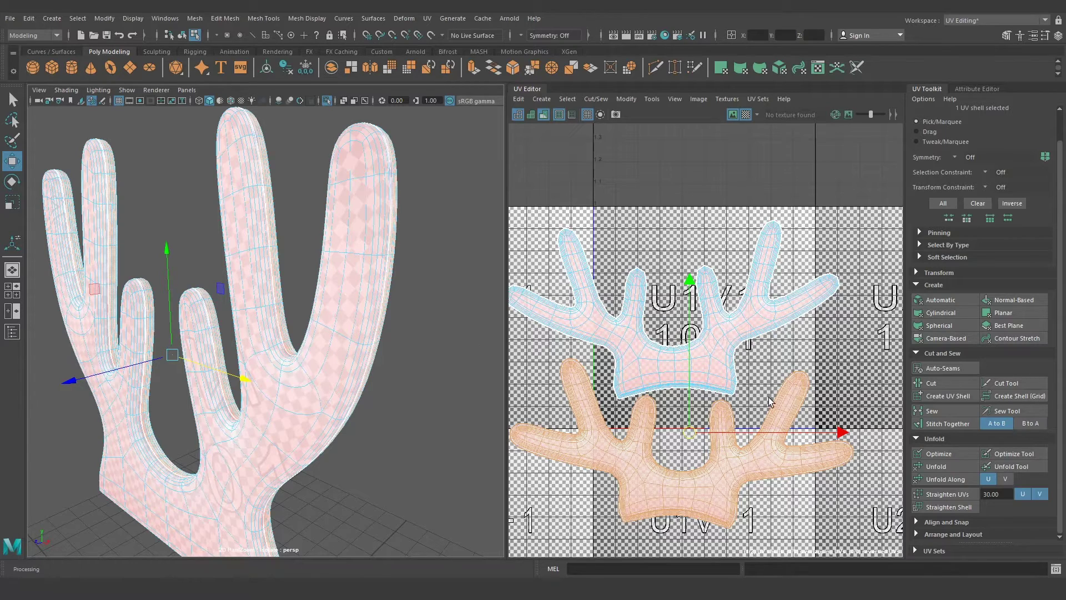
# Hide the checker texture, clear the UV selection, and set the antler to low-poly display
pyautogui.click(746, 114)
pyautogui.click(765, 348)
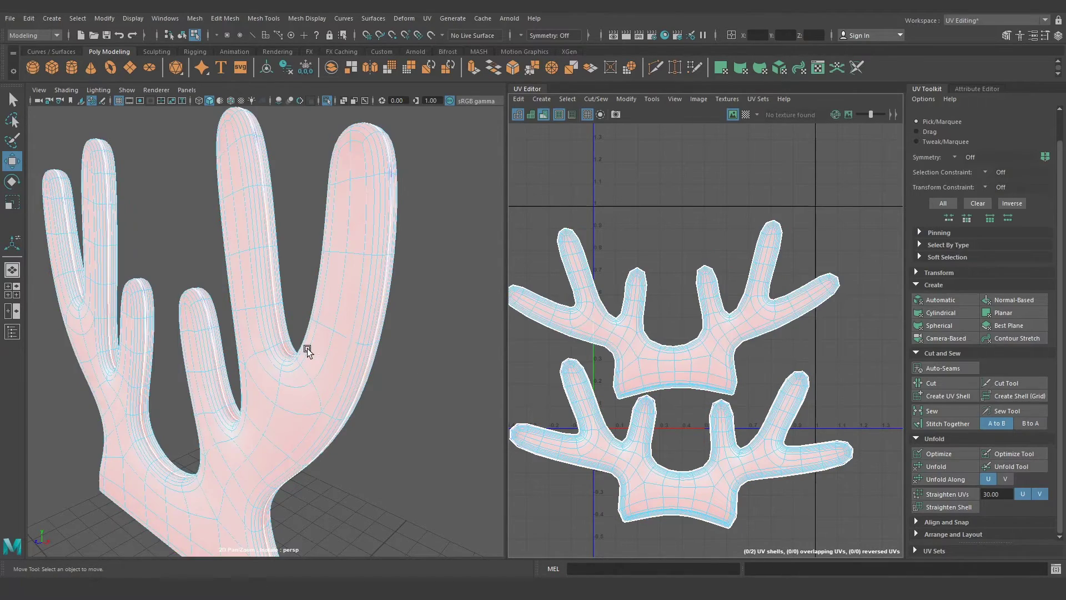
pyautogui.click(352, 345)
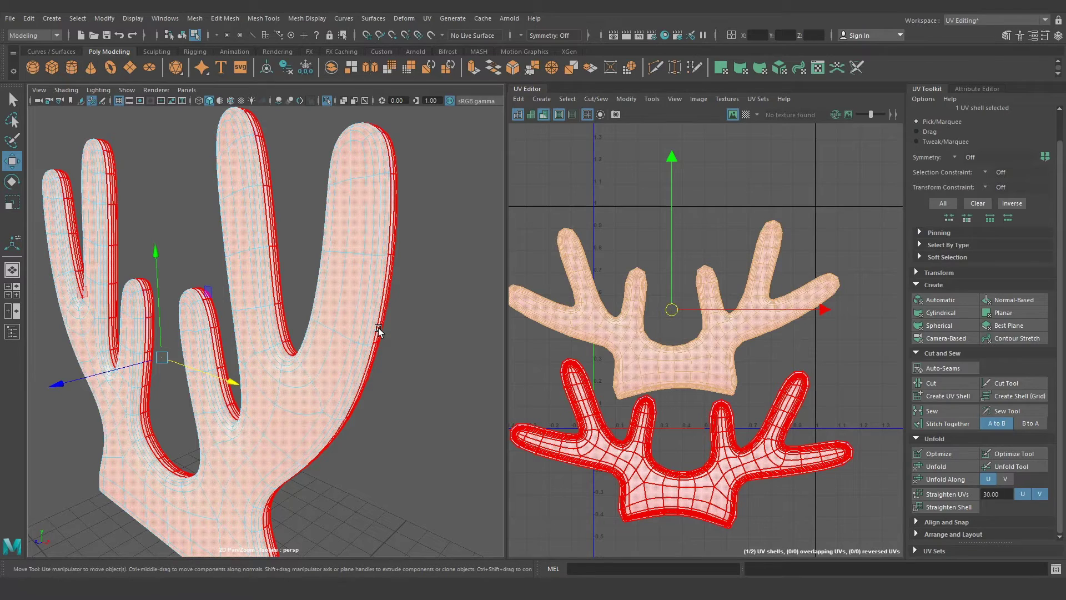
pyautogui.press('1')
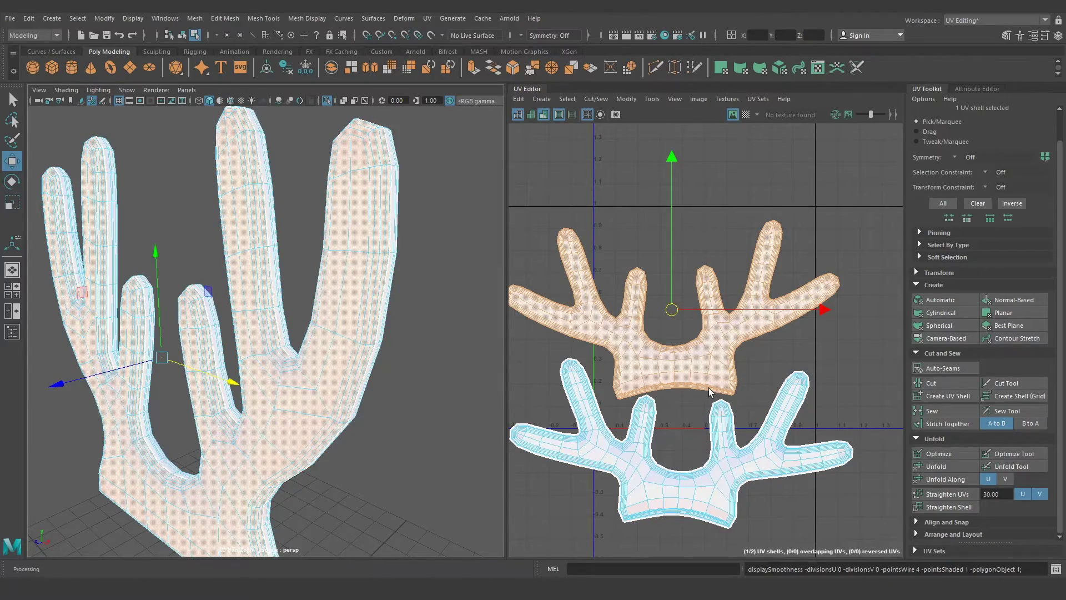
pyautogui.scroll(3, 709, 391)
pyautogui.scroll(2, 688, 409)
pyautogui.scroll(-3, 366, 349)
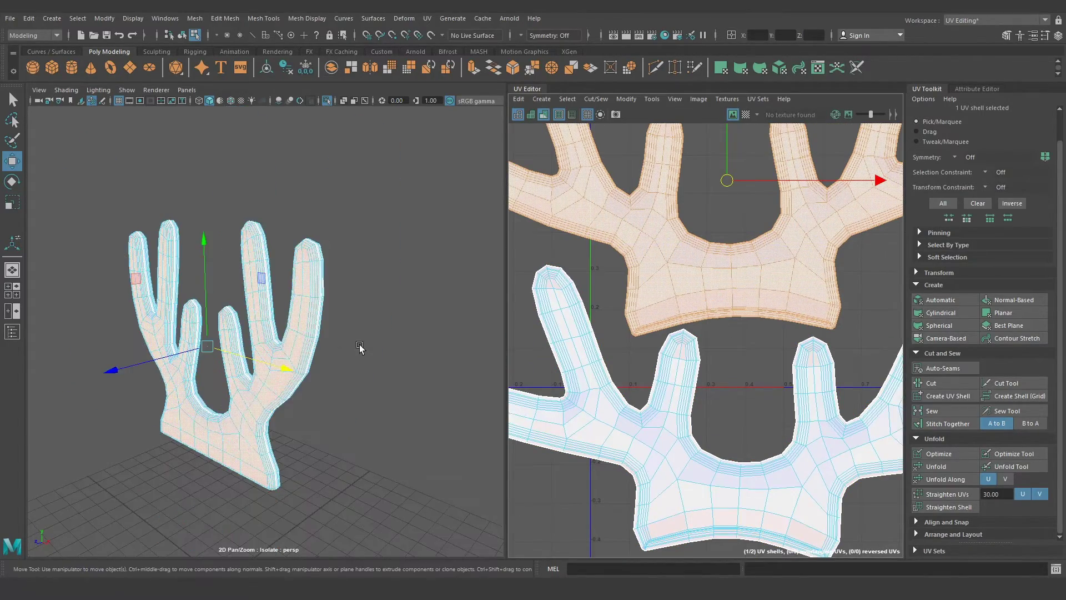
pyautogui.click(359, 344)
pyautogui.moveTo(358, 345)
pyautogui.keyDown('alt'); pyautogui.mouseDown()
pyautogui.moveTo(395, 389)
pyautogui.moveTo(634, 389)
pyautogui.moveTo(533, 411)
pyautogui.moveTo(309, 388)
pyautogui.moveTo(195, 392)
pyautogui.moveTo(330, 398)
pyautogui.moveTo(342, 423)
pyautogui.moveTo(359, 373)
pyautogui.moveTo(322, 405)
pyautogui.moveTo(358, 398)
pyautogui.mouseUp(); pyautogui.keyUp('alt')
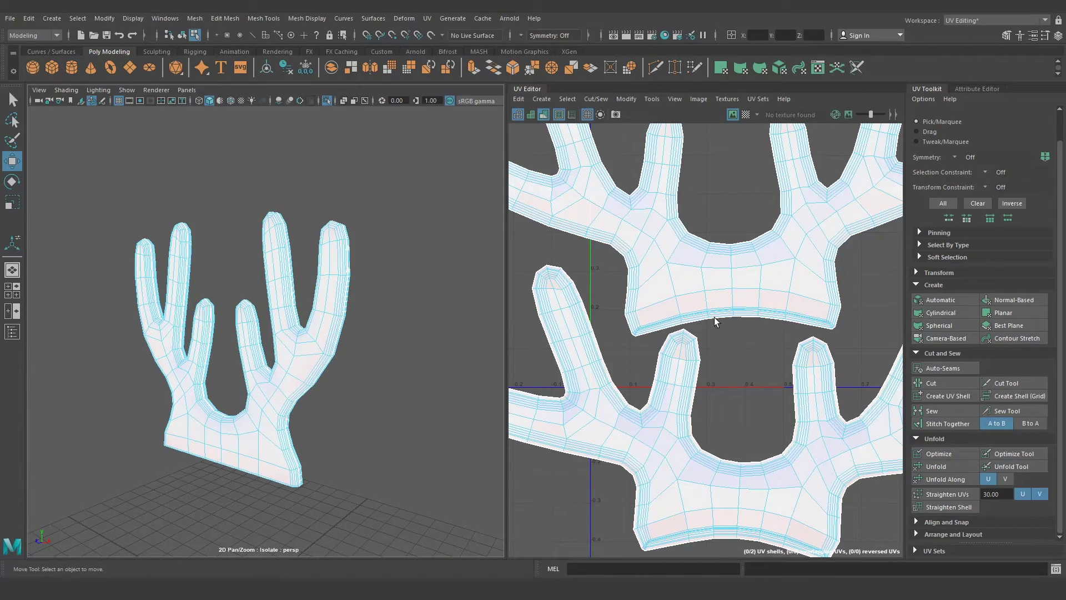
# Turn off shell shading, select both antler shells, and Layout them into the 0–1 range
pyautogui.click(547, 118)
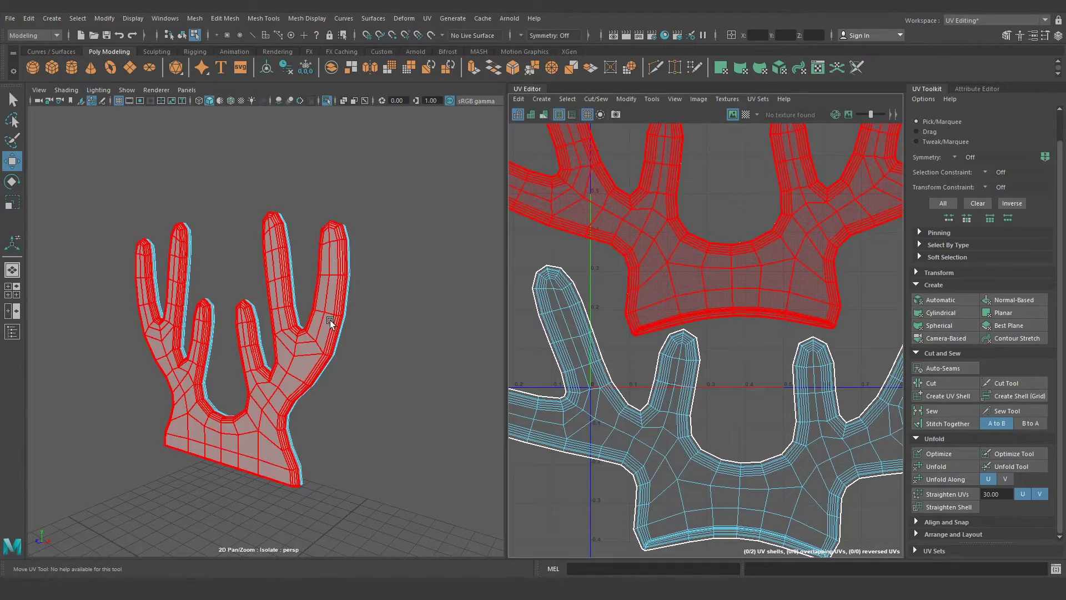
pyautogui.press('a')
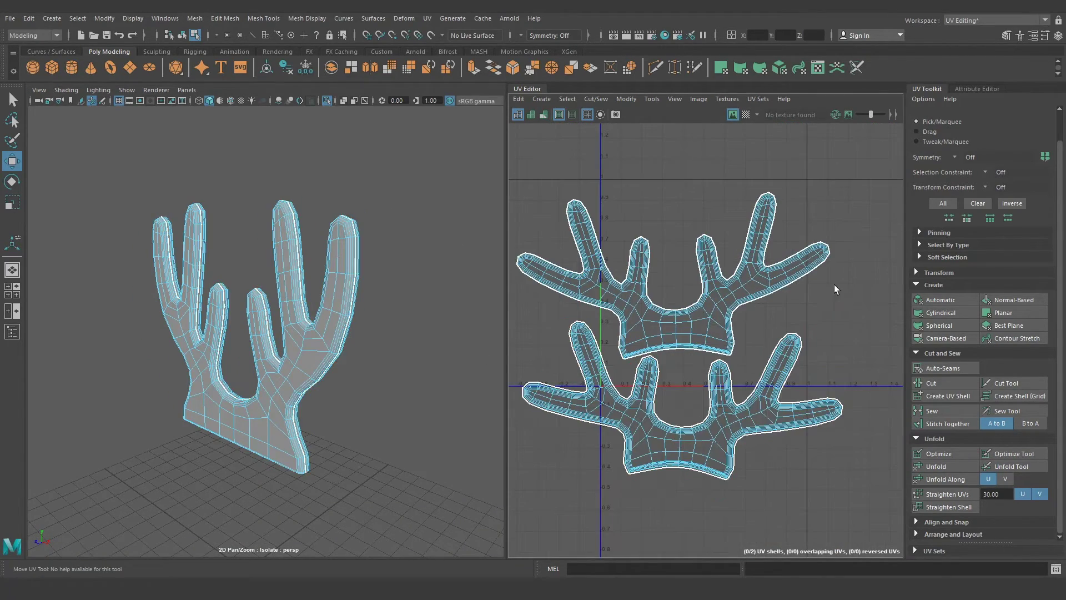
pyautogui.moveTo(516, 144); pyautogui.dragTo(888, 516)
pyautogui.click(937, 531)
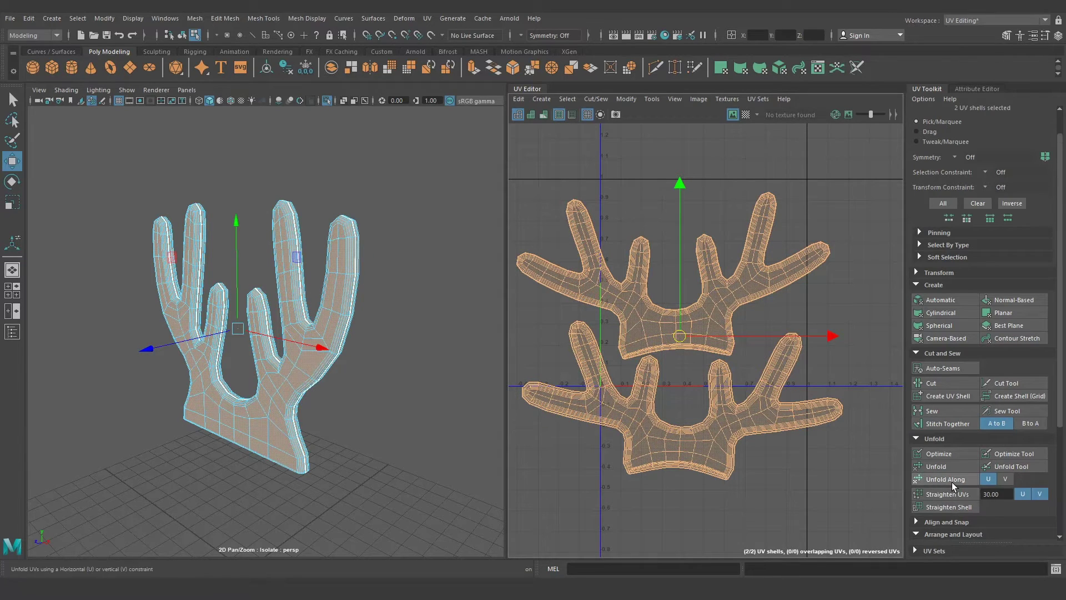
pyautogui.scroll(-5, 951, 482)
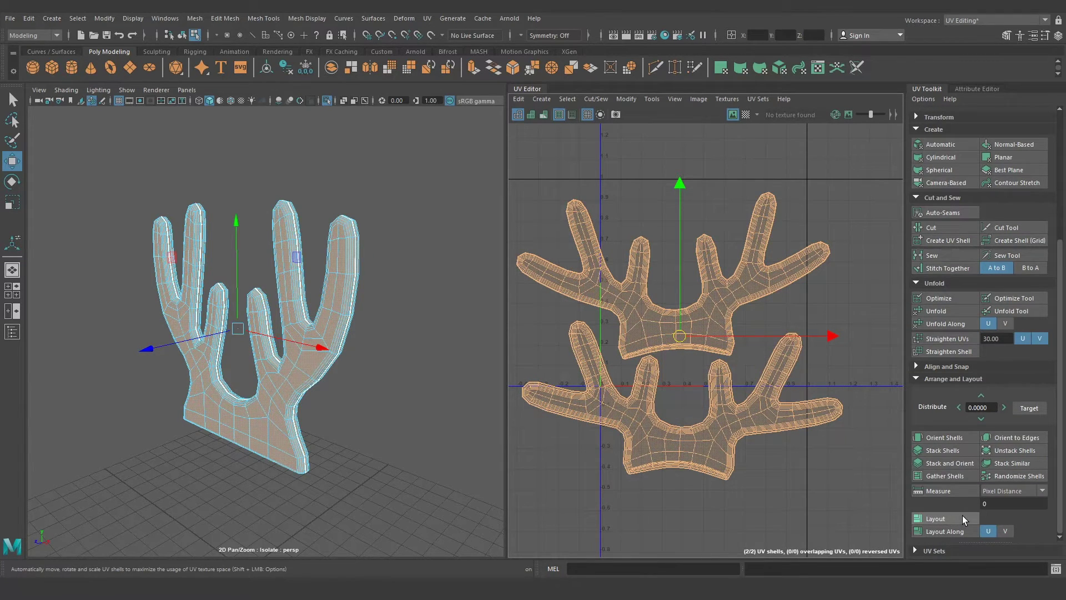
pyautogui.click(961, 515)
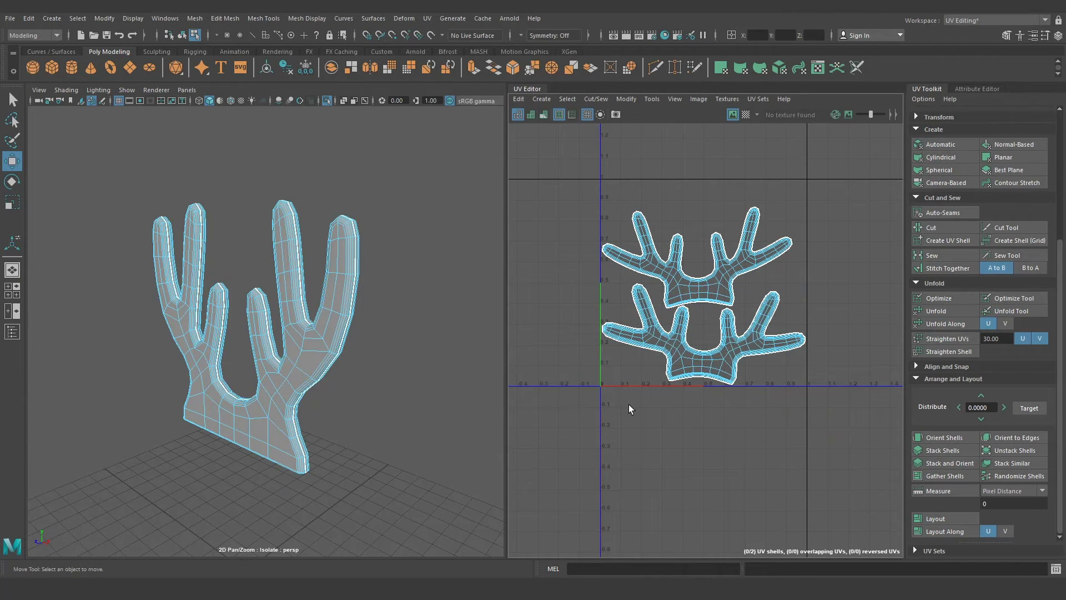
pyautogui.keyDown('alt'); pyautogui.moveTo(691, 311); pyautogui.dragTo(681, 343, button='middle'); pyautogui.keyUp('alt')
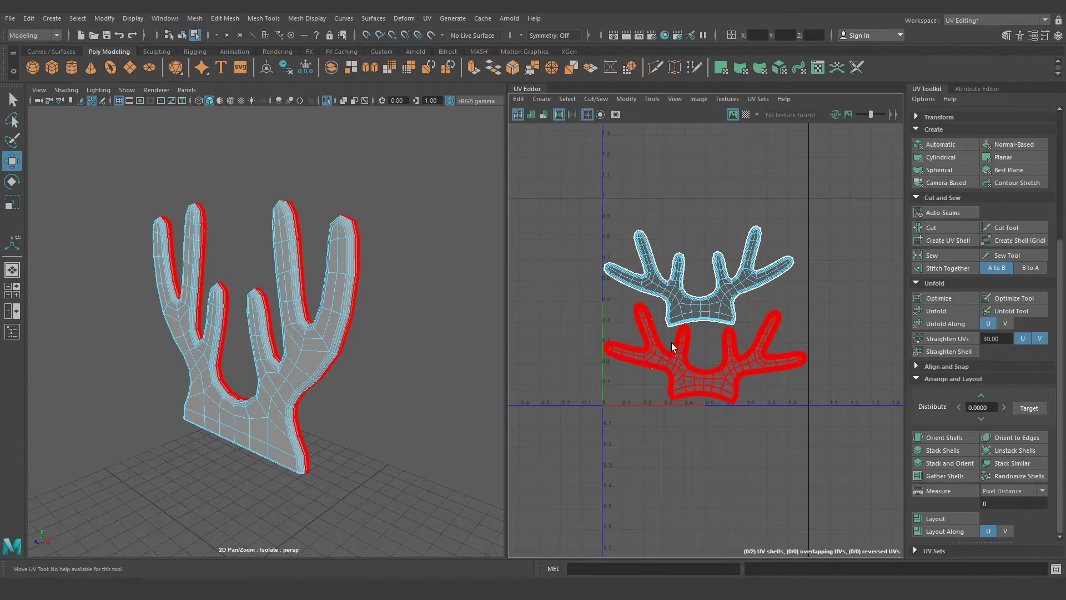
# Restore smooth preview on the antler, exit Isolate Select, and select the chair seat
pyautogui.keyDown('alt'); pyautogui.moveTo(302, 345); pyautogui.dragTo(346, 340); pyautogui.keyUp('alt')
pyautogui.click(296, 351)
pyautogui.press('3')
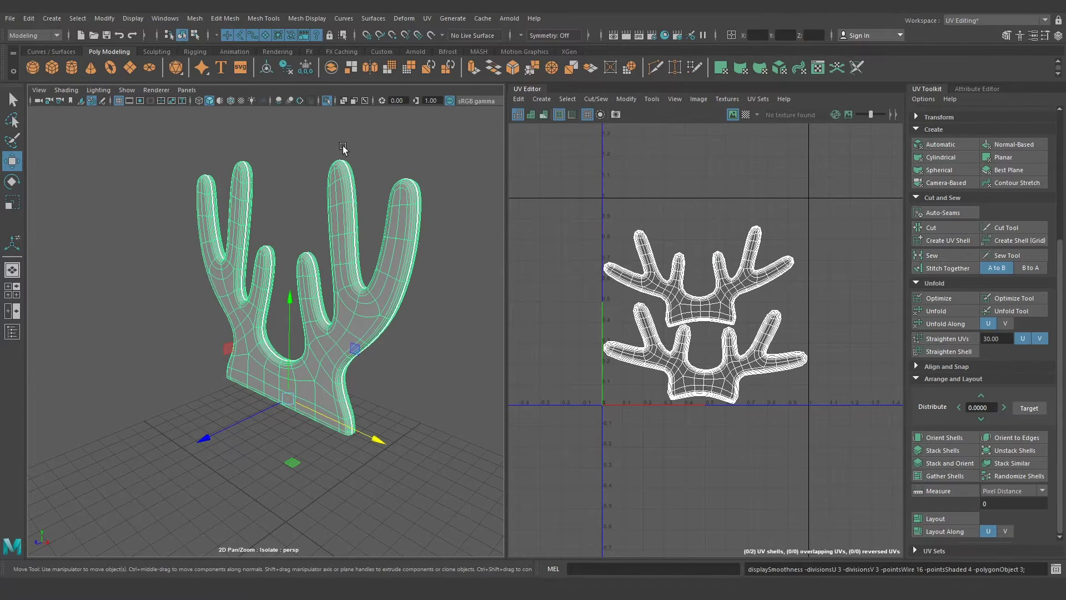
pyautogui.click(328, 100)
pyautogui.scroll(3, 307, 394)
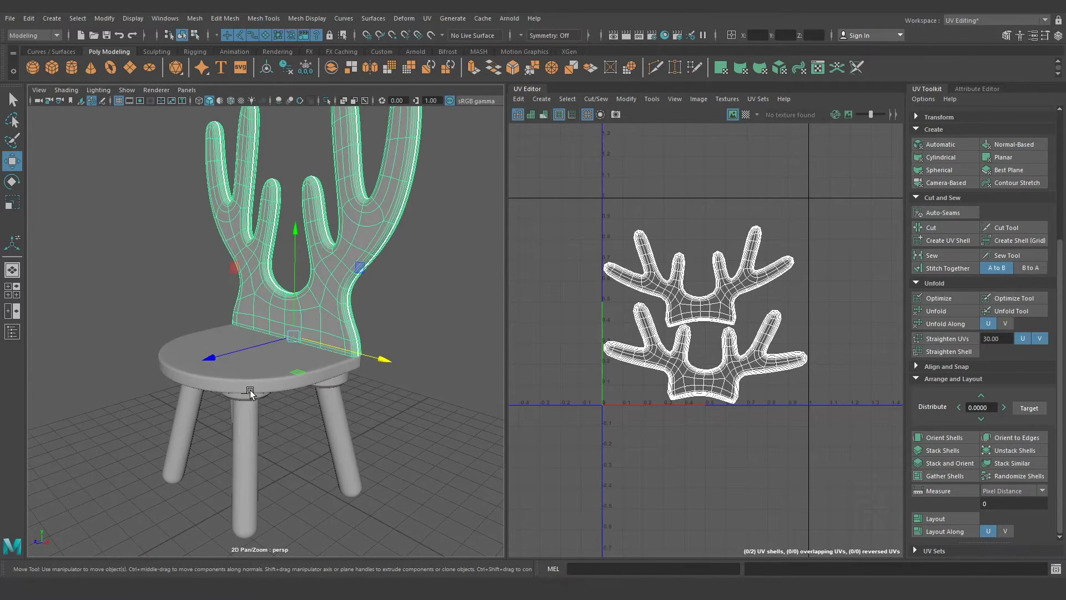
pyautogui.click(352, 402)
# Isolate the seat and project its UVs with Camera-Based projection
pyautogui.hotkey('ctrl', '1')
pyautogui.scroll(3, 328, 404)
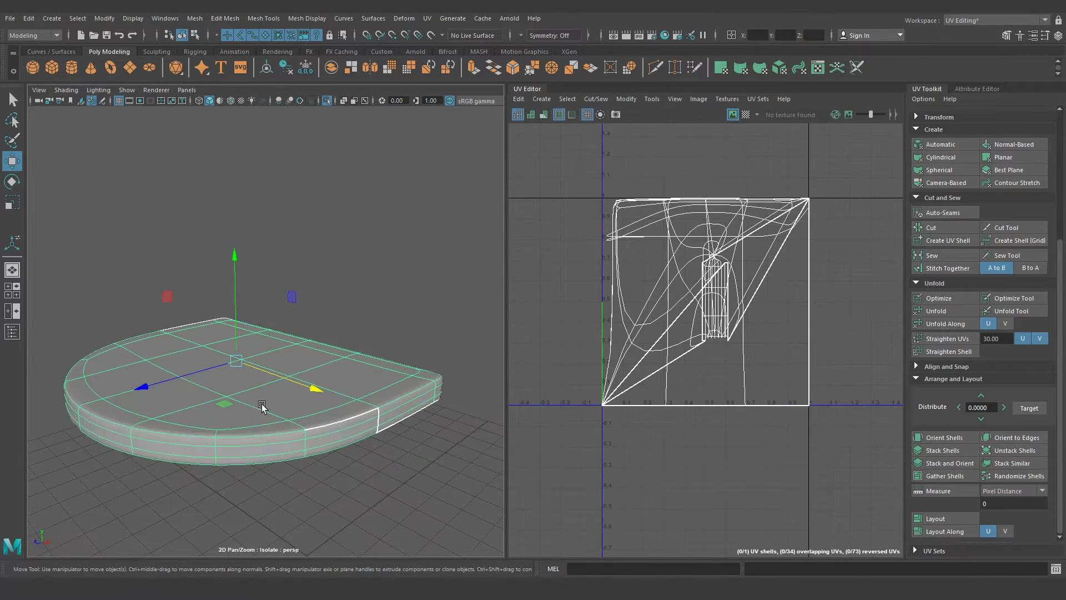
pyautogui.scroll(2, 262, 405)
pyautogui.keyDown('alt'); pyautogui.moveTo(316, 391); pyautogui.dragTo(300, 383); pyautogui.keyUp('alt')
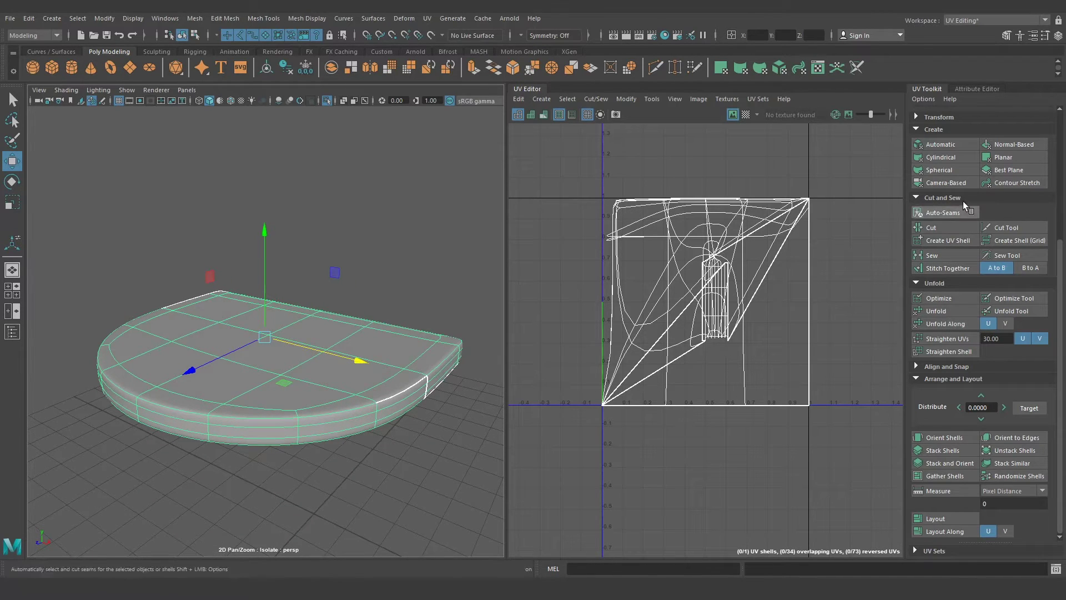
pyautogui.click(971, 185)
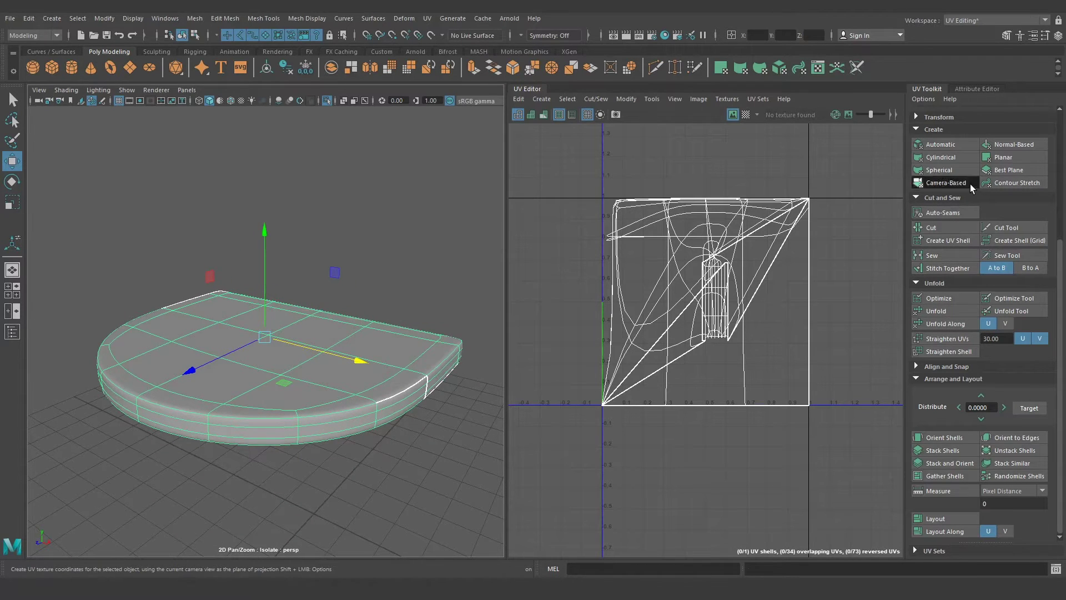
pyautogui.keyDown('alt'); pyautogui.moveTo(329, 386); pyautogui.dragTo(345, 392); pyautogui.keyUp('alt')
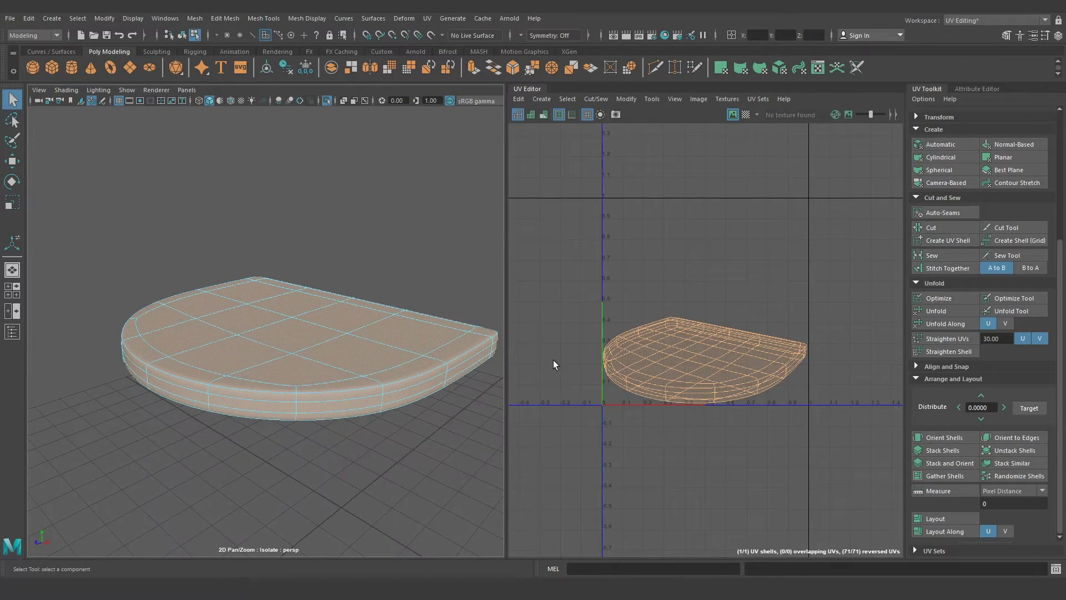
# Select an edge loop on the seat in edge mode, with smooth preview turned off
pyautogui.press('F11')
pyautogui.moveTo(351, 292); pyautogui.dragTo(352, 221, button='right')
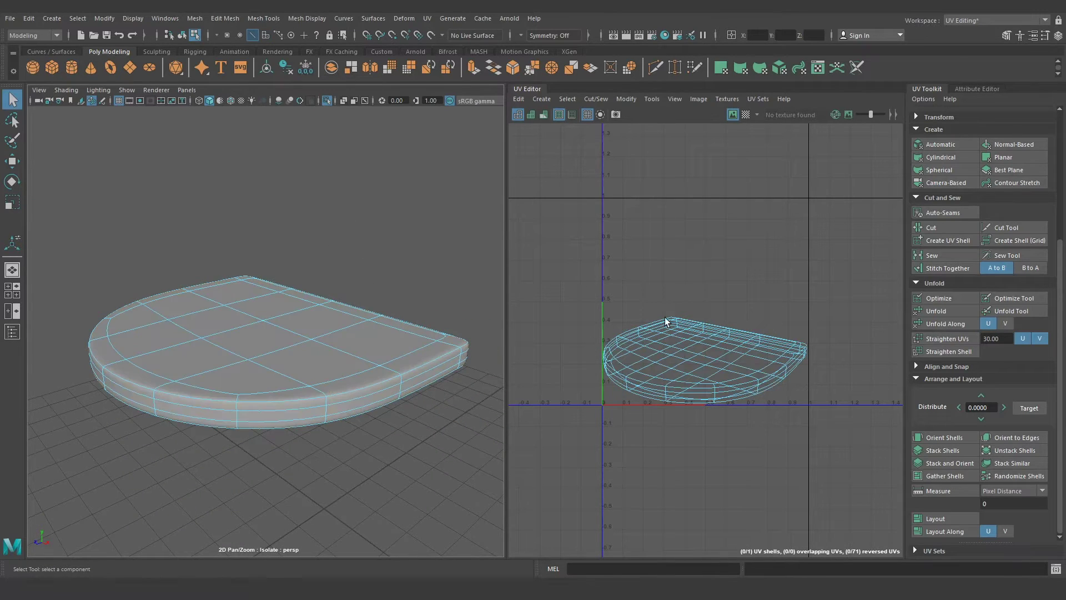
pyautogui.scroll(5, 814, 333)
pyautogui.doubleClick(815, 333)
pyautogui.press('f')
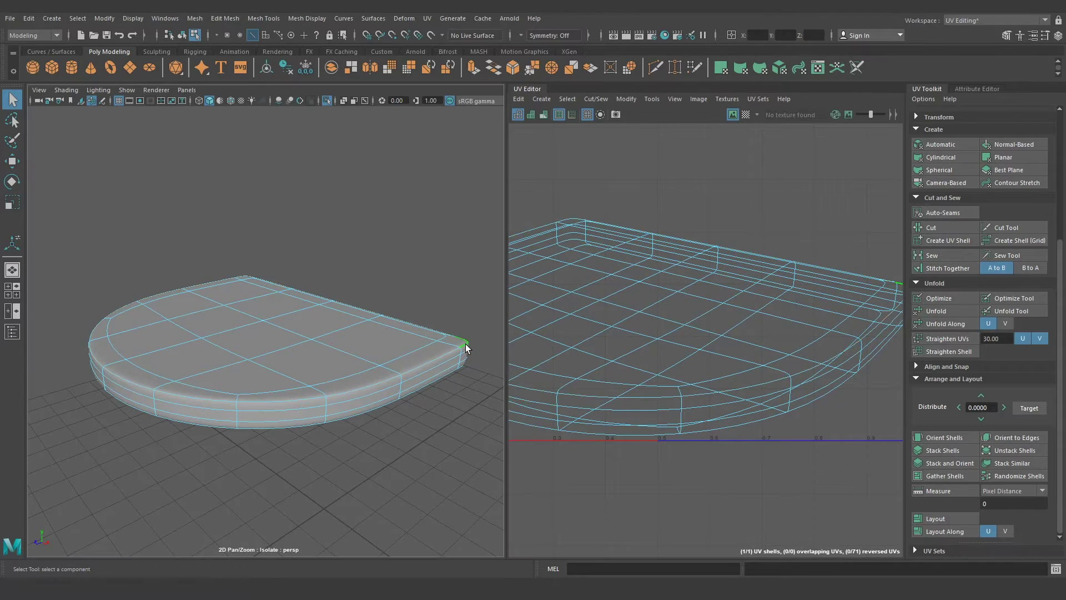
pyautogui.press('1')
pyautogui.moveTo(465, 344)
pyautogui.keyDown('alt'); pyautogui.mouseDown()
pyautogui.moveTo(427, 364)
pyautogui.moveTo(380, 364)
pyautogui.moveTo(340, 388)
pyautogui.moveTo(300, 387)
pyautogui.mouseUp(); pyautogui.keyUp('alt')
pyautogui.scroll(-5, 371, 343)
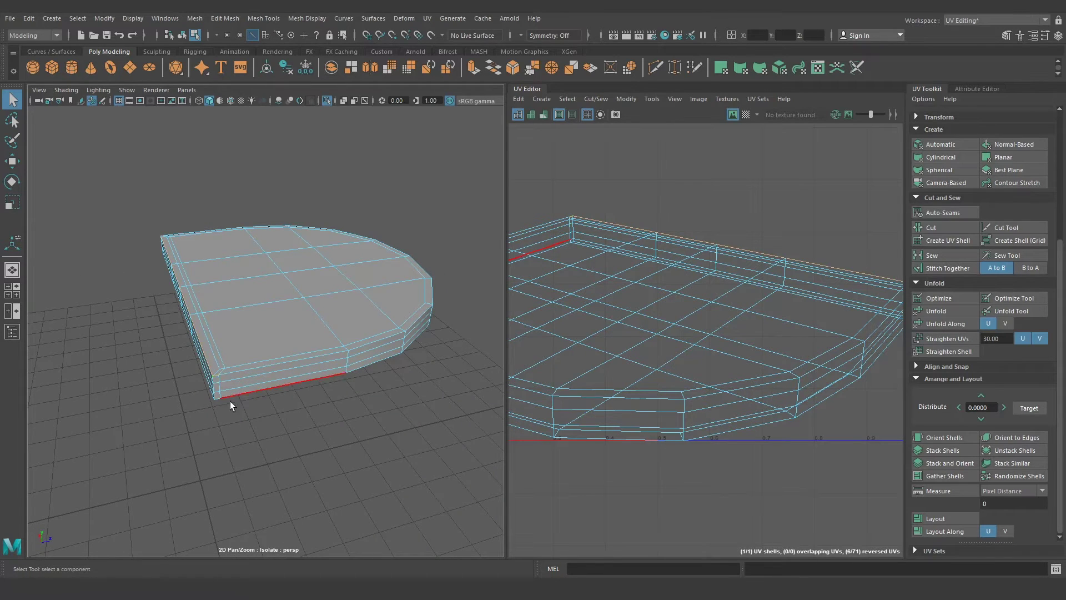
pyautogui.scroll(5, 278, 400)
pyautogui.scroll(2, 328, 409)
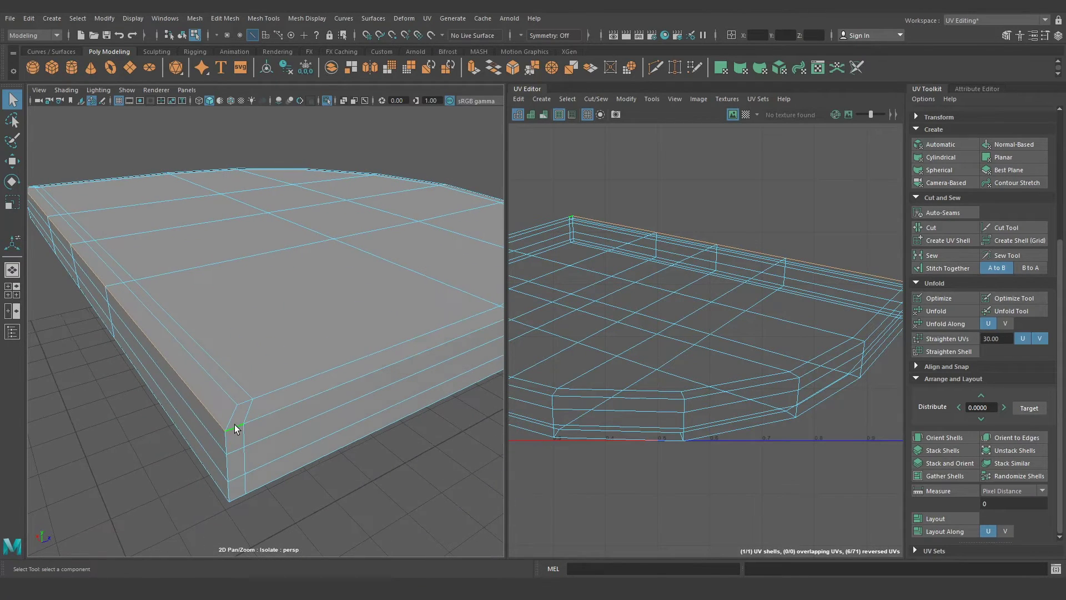
# Cut UV seams along the seat's corner edge loop, left end and lower edge
pyautogui.doubleClick(237, 425)
pyautogui.keyDown('alt'); pyautogui.moveTo(266, 498); pyautogui.dragTo(382, 327, button='right'); pyautogui.keyUp('alt')
pyautogui.moveTo(383, 328)
pyautogui.keyDown('alt'); pyautogui.mouseDown()
pyautogui.moveTo(370, 361)
pyautogui.moveTo(165, 278)
pyautogui.mouseUp(); pyautogui.keyUp('alt')
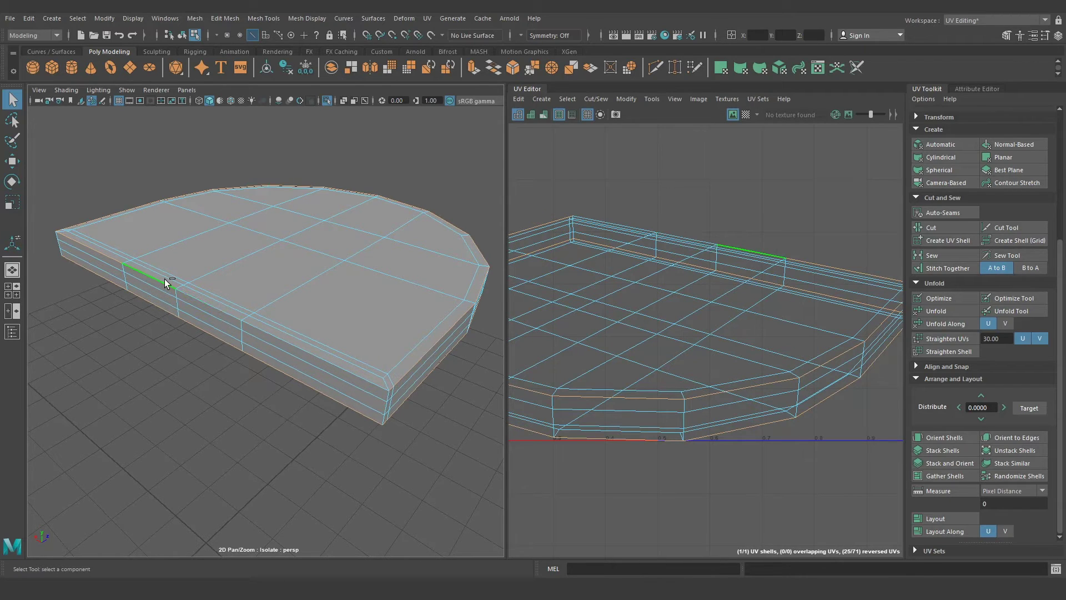
pyautogui.moveTo(109, 258); pyautogui.dragTo(109, 268)
pyautogui.moveTo(155, 308); pyautogui.dragTo(221, 342)
pyautogui.moveTo(278, 376)
pyautogui.mouseDown()
pyautogui.moveTo(396, 411)
pyautogui.moveTo(350, 435)
pyautogui.mouseUp()
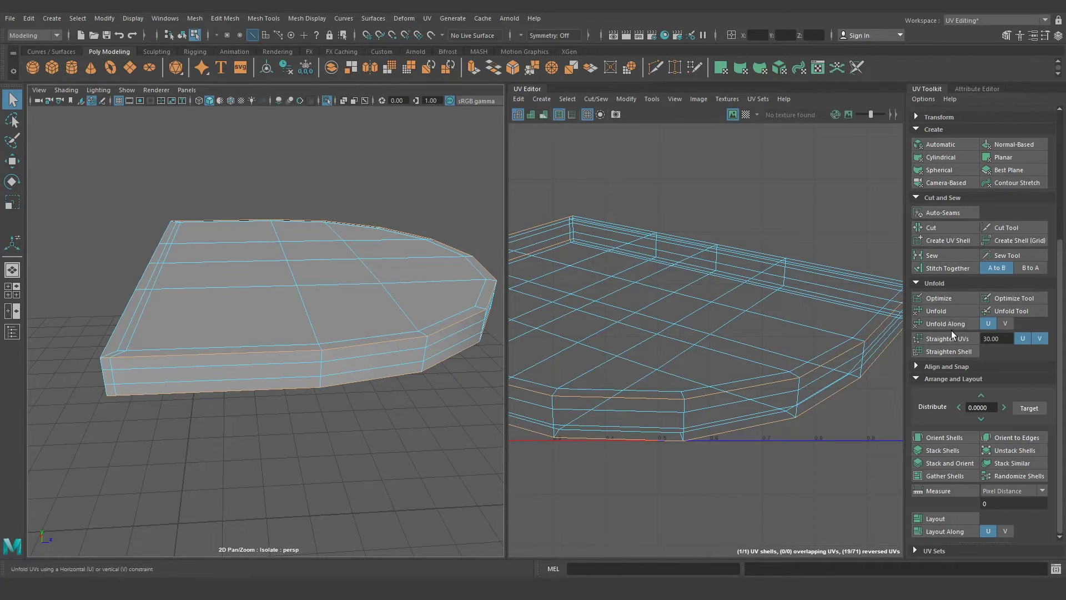
pyautogui.click(935, 225)
# Select the seat's front edge loop and sew those UV edges back together
pyautogui.press('w')
pyautogui.keyDown('alt'); pyautogui.moveTo(218, 369); pyautogui.dragTo(340, 386); pyautogui.keyUp('alt')
pyautogui.click(327, 395)
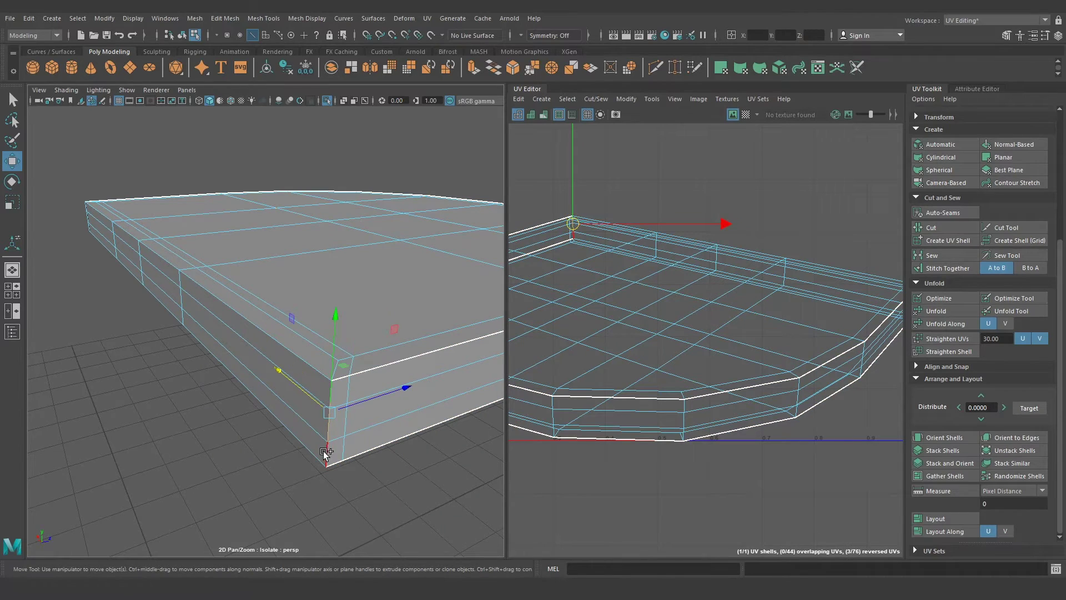
pyautogui.click(955, 267)
pyautogui.scroll(-3, 689, 373)
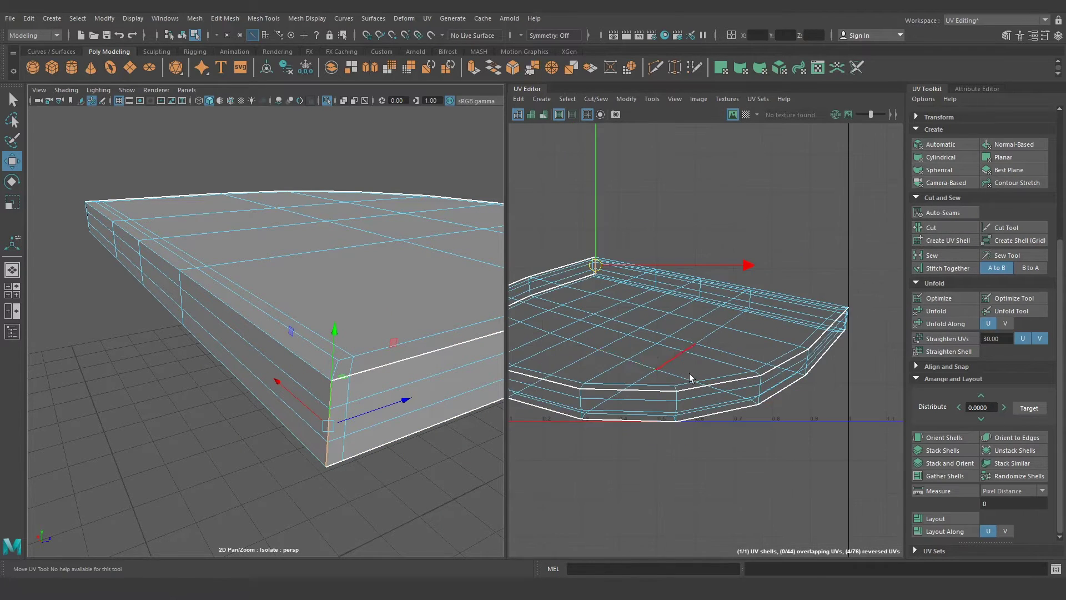
pyautogui.scroll(-3, 797, 332)
# Select the seat's UV shell and unfold it flat
pyautogui.moveTo(797, 333)
pyautogui.mouseDown(button='right')
pyautogui.moveTo(733, 300)
pyautogui.moveTo(748, 317)
pyautogui.mouseUp(button='right')
pyautogui.press('f')
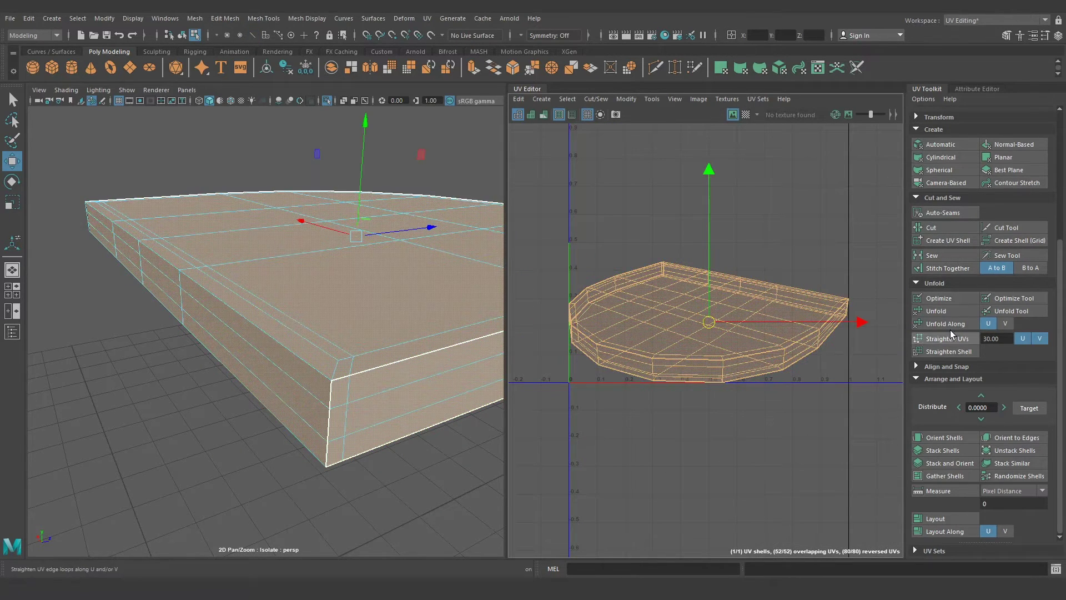
pyautogui.click(953, 309)
pyautogui.scroll(-2, 745, 381)
pyautogui.keyDown('alt'); pyautogui.moveTo(745, 381); pyautogui.dragTo(721, 422, button='middle'); pyautogui.keyUp('alt')
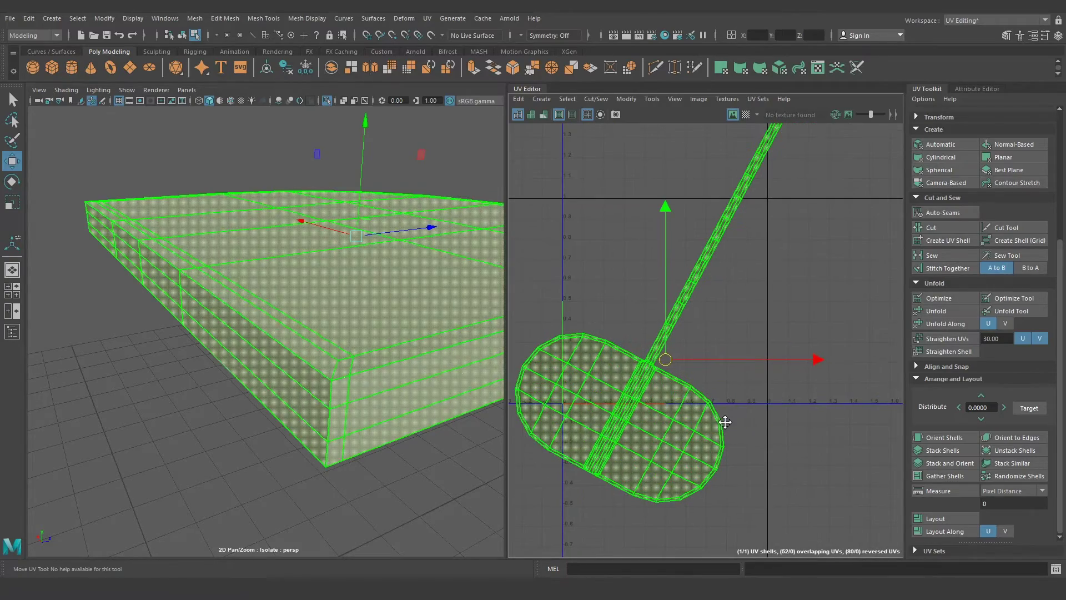
pyautogui.scroll(-1, 779, 393)
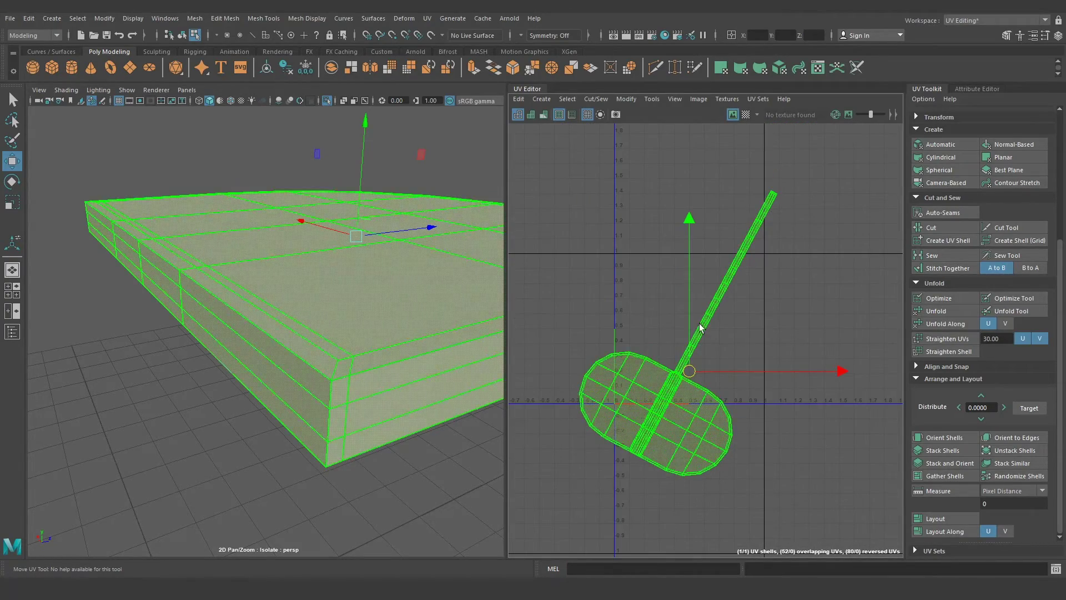
# Show the checker on the seat, then lay out and orient its UV shell upright
pyautogui.click(745, 114)
pyautogui.press('f')
pyautogui.keyDown('alt'); pyautogui.moveTo(310, 381); pyautogui.dragTo(444, 401); pyautogui.keyUp('alt')
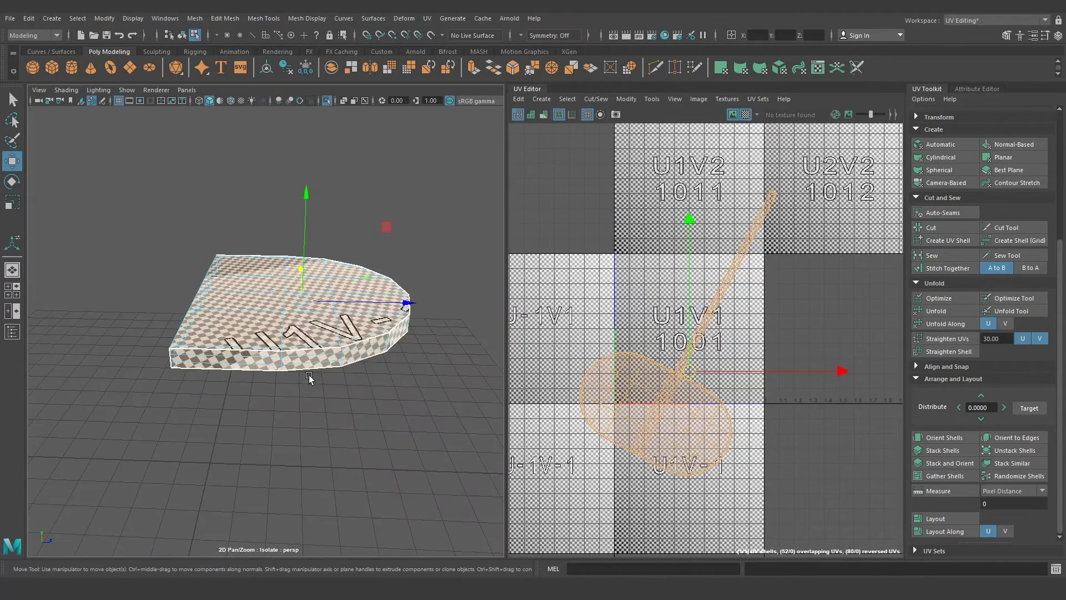
pyautogui.click(947, 517)
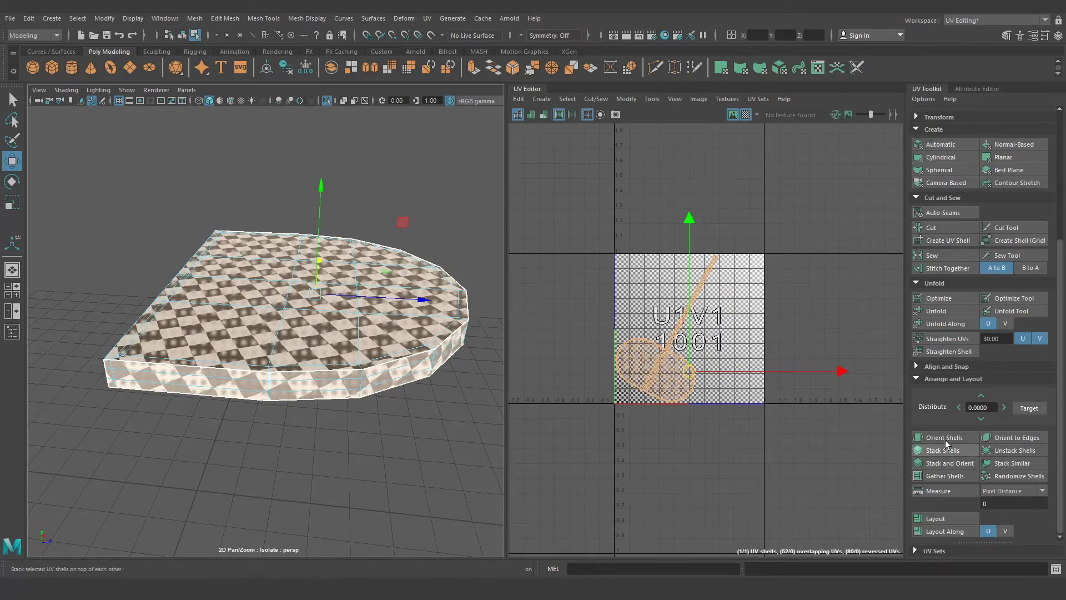
pyautogui.click(944, 437)
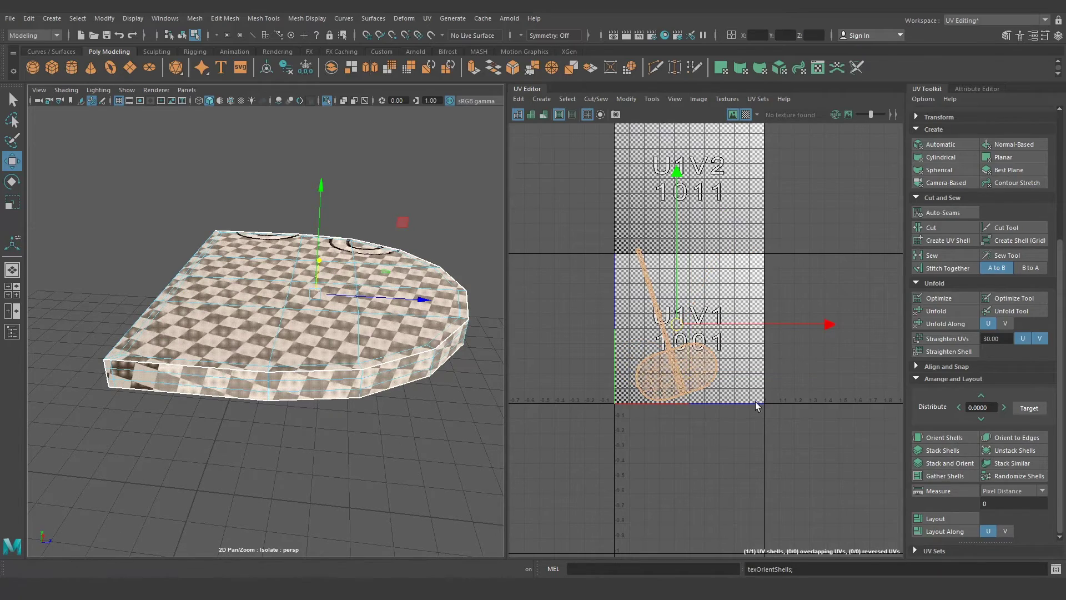
pyautogui.scroll(5, 664, 351)
pyautogui.scroll(3, 709, 386)
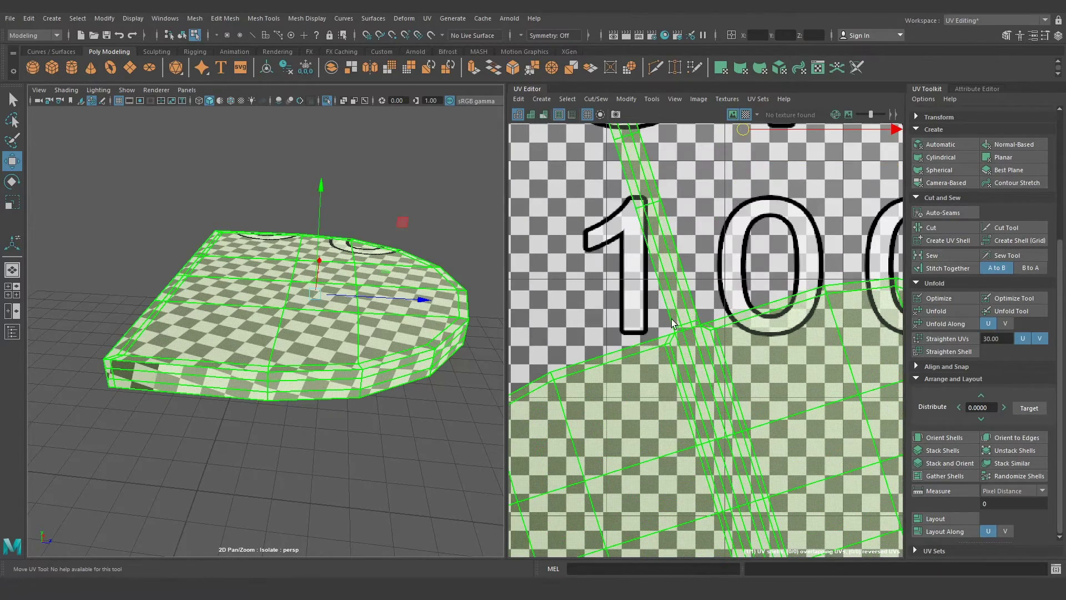
# Pick a seam edge on the seat shell and cut the UVs along it
pyautogui.moveTo(675, 324); pyautogui.dragTo(677, 300, button='right')
pyautogui.click(684, 332)
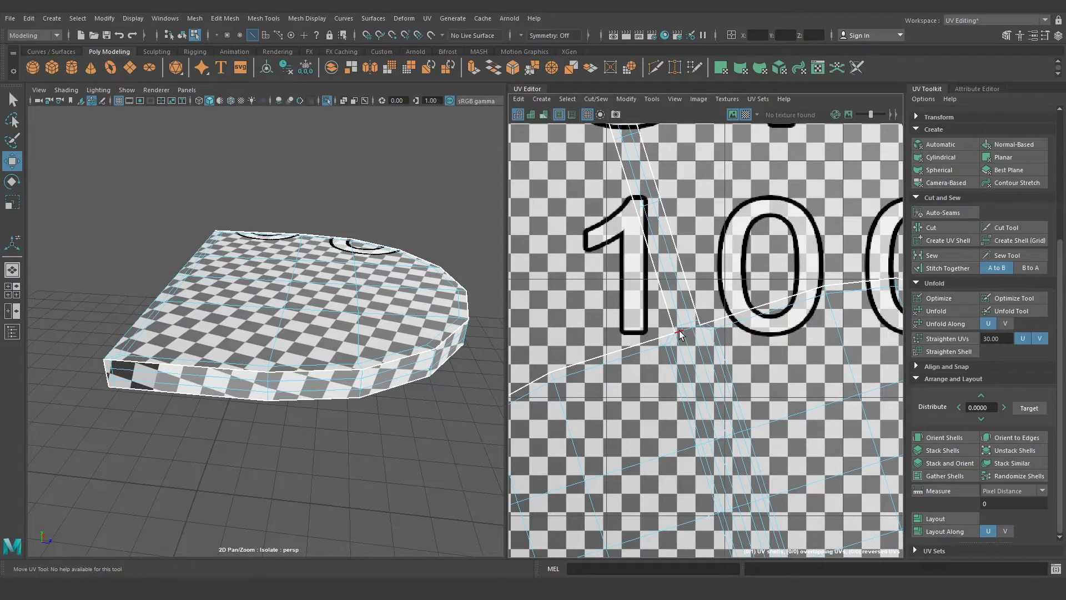
pyautogui.click(684, 331)
pyautogui.press('q')
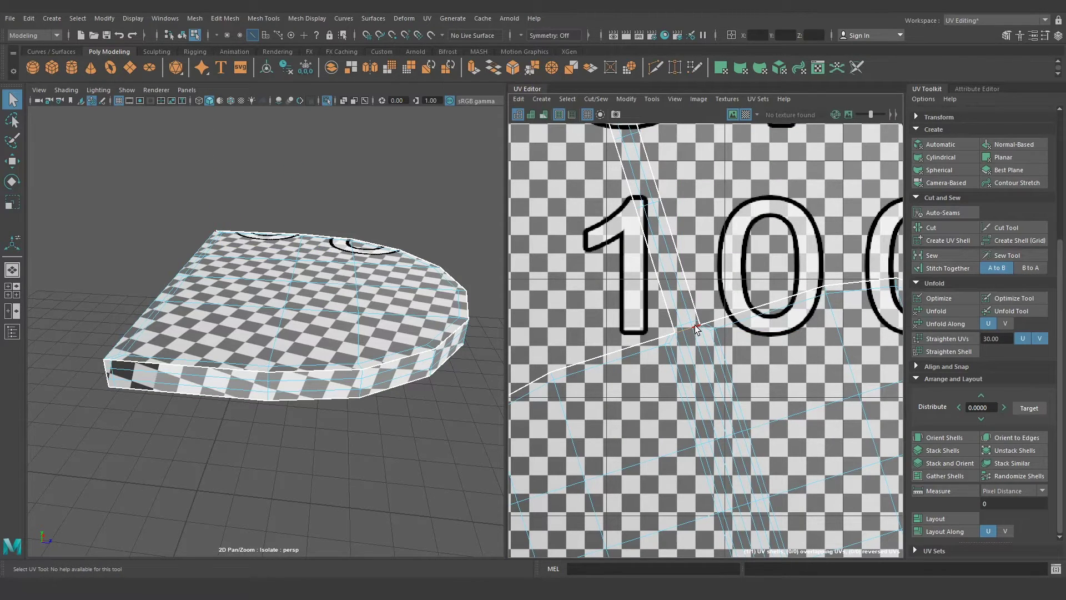
pyautogui.click(895, 294)
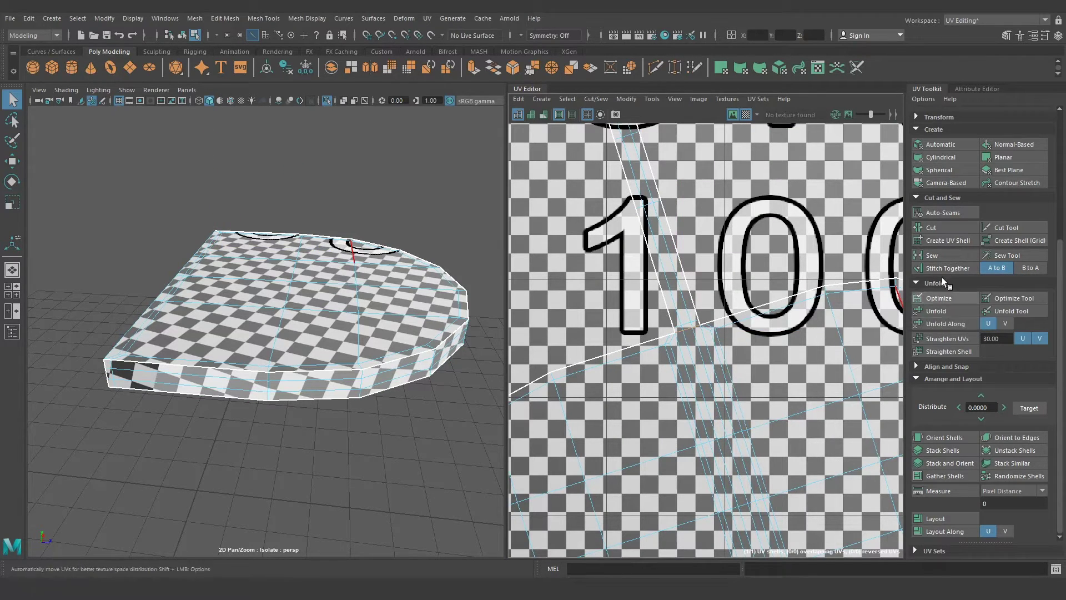
pyautogui.click(944, 228)
pyautogui.scroll(-3, 722, 333)
# Select the newly cut seat shell and rotate it to stand upright
pyautogui.moveTo(726, 339); pyautogui.dragTo(638, 292, button='right')
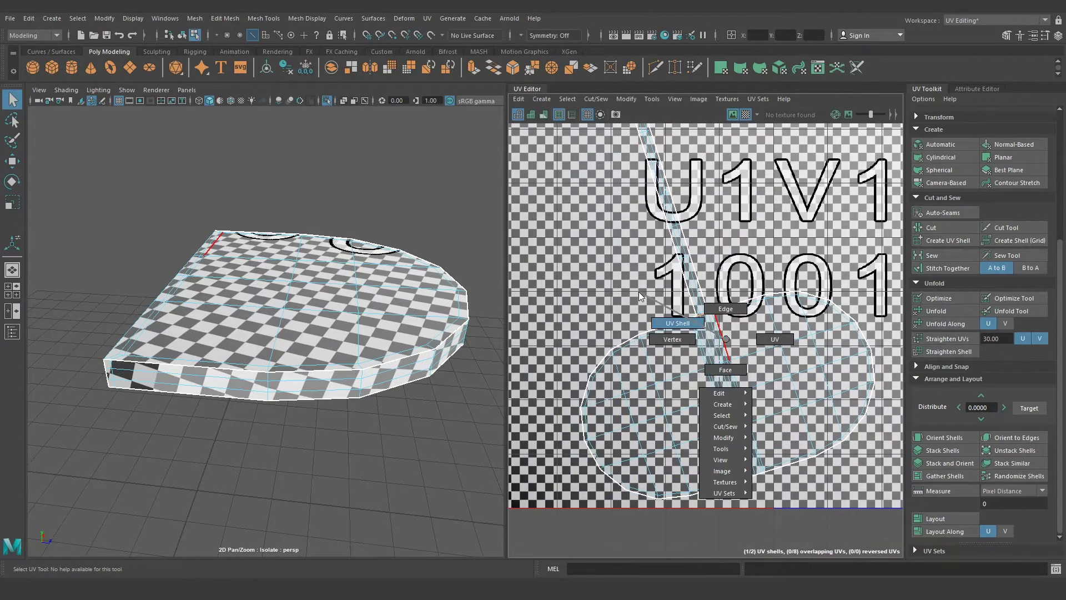
pyautogui.click(721, 360)
pyautogui.scroll(-2, 710, 388)
pyautogui.press('w')
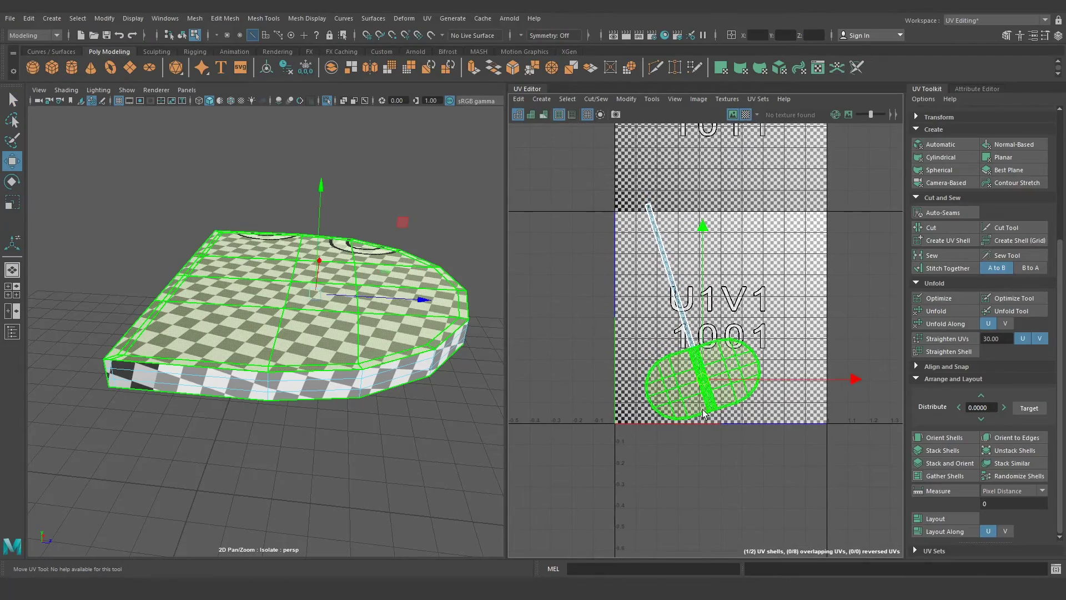
pyautogui.press('e')
pyautogui.moveTo(745, 431)
pyautogui.mouseDown()
pyautogui.moveTo(854, 373)
pyautogui.moveTo(850, 362)
pyautogui.mouseUp()
pyautogui.click(760, 195)
# Select both seat shells, Orient Shells, and Layout them into the 0–1 tile
pyautogui.moveTo(655, 261); pyautogui.dragTo(755, 388)
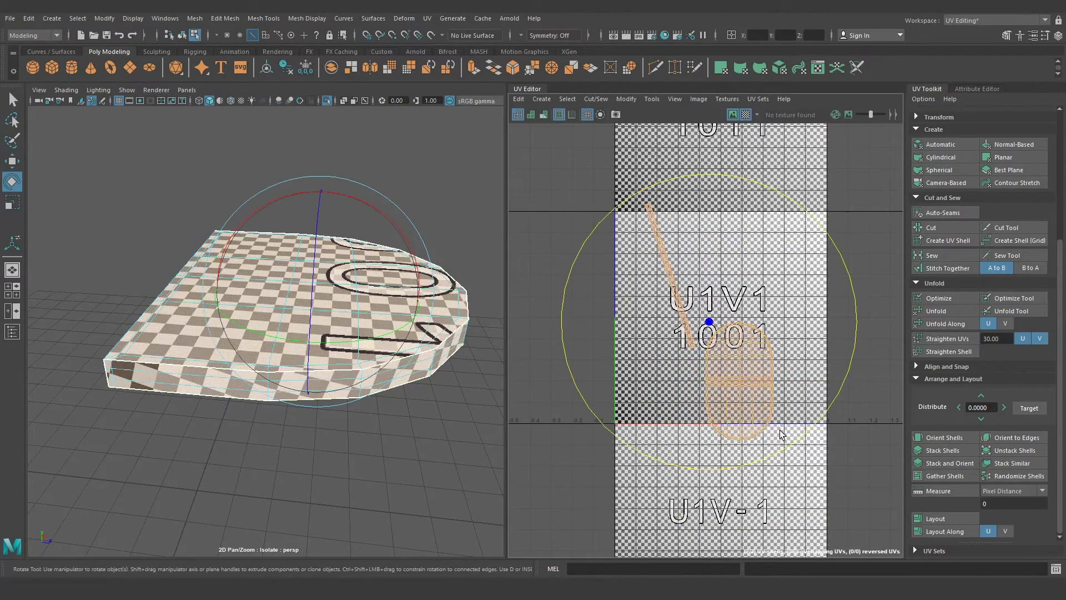
pyautogui.click(946, 437)
pyautogui.click(948, 515)
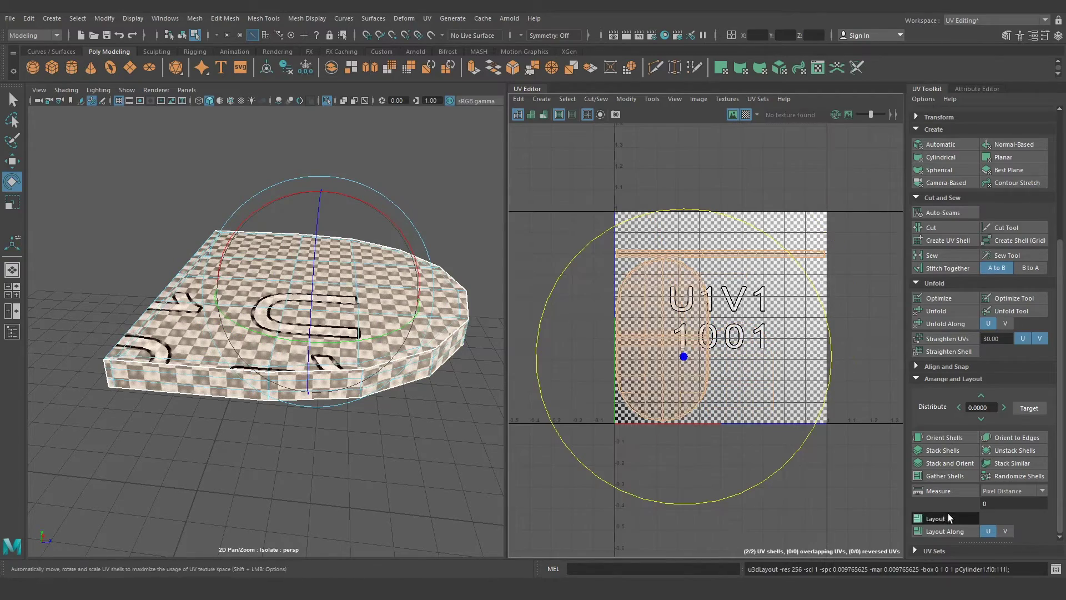
pyautogui.moveTo(350, 388)
pyautogui.keyDown('alt'); pyautogui.mouseDown()
pyautogui.moveTo(328, 395)
pyautogui.moveTo(305, 428)
pyautogui.mouseUp(); pyautogui.keyUp('alt')
pyautogui.press('q')
pyautogui.moveTo(279, 285); pyautogui.dragTo(289, 244, button='right')
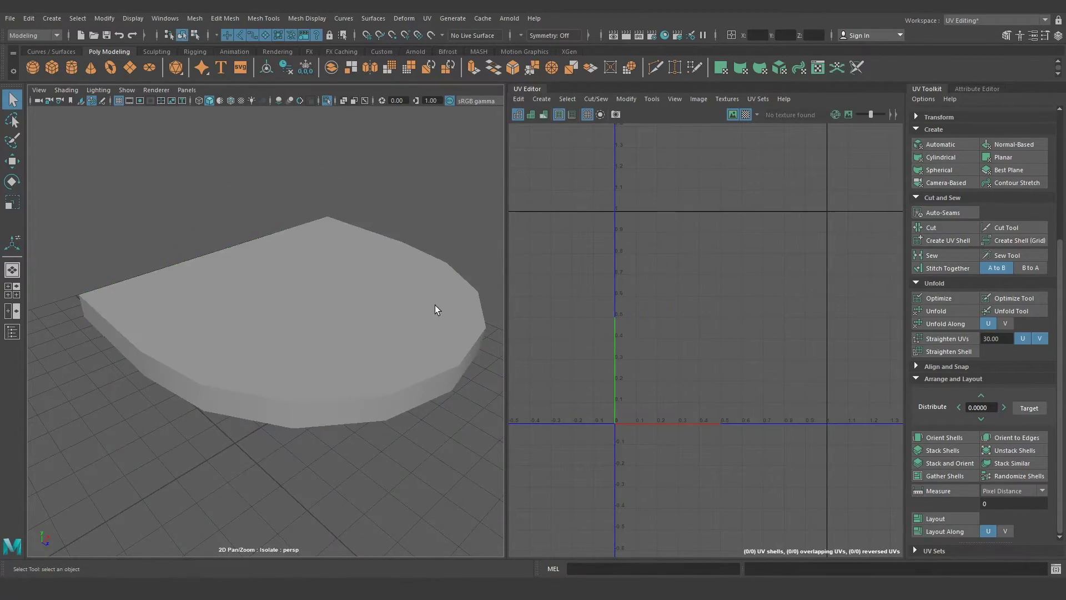
pyautogui.moveTo(435, 305)
pyautogui.keyDown('alt'); pyautogui.mouseDown()
pyautogui.moveTo(367, 315)
pyautogui.moveTo(326, 376)
pyautogui.moveTo(164, 361)
pyautogui.moveTo(472, 153)
pyautogui.mouseUp(); pyautogui.keyUp('alt')
# Turn on UV distortion shading, then select and isolate the four chair legs
pyautogui.click(366, 316)
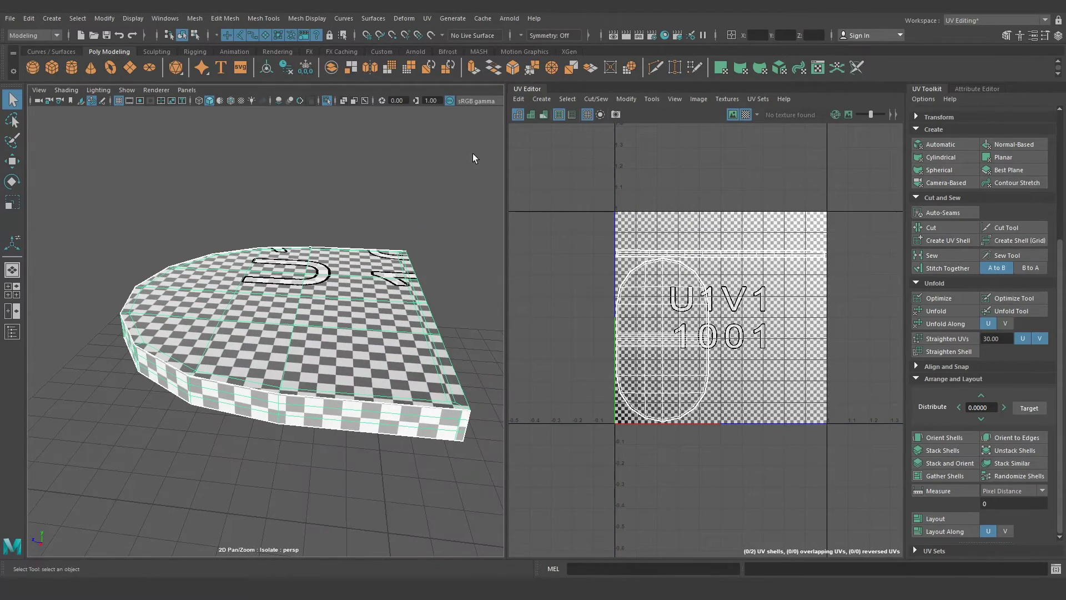
pyautogui.click(544, 115)
pyautogui.moveTo(413, 416)
pyautogui.keyDown('alt'); pyautogui.mouseDown()
pyautogui.moveTo(347, 399)
pyautogui.moveTo(214, 397)
pyautogui.moveTo(161, 357)
pyautogui.moveTo(268, 309)
pyautogui.moveTo(406, 384)
pyautogui.mouseUp(); pyautogui.keyUp('alt')
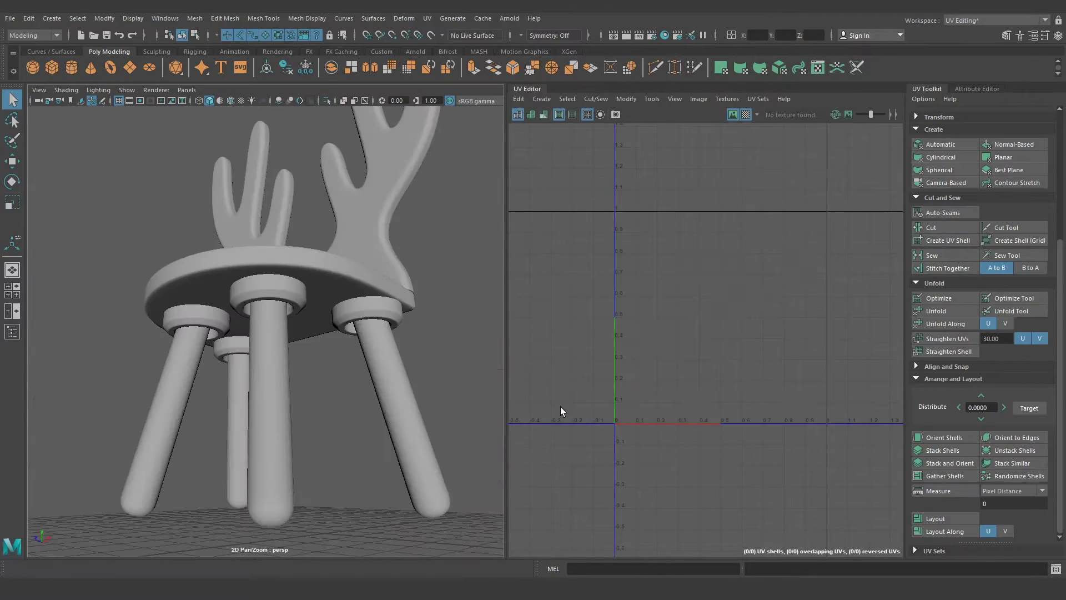
pyautogui.moveTo(386, 316)
pyautogui.keyDown('alt'); pyautogui.mouseDown()
pyautogui.moveTo(302, 347)
pyautogui.moveTo(324, 342)
pyautogui.moveTo(254, 341)
pyautogui.moveTo(320, 352)
pyautogui.moveTo(326, 333)
pyautogui.moveTo(334, 342)
pyautogui.mouseUp(); pyautogui.keyUp('alt')
pyautogui.click(255, 341)
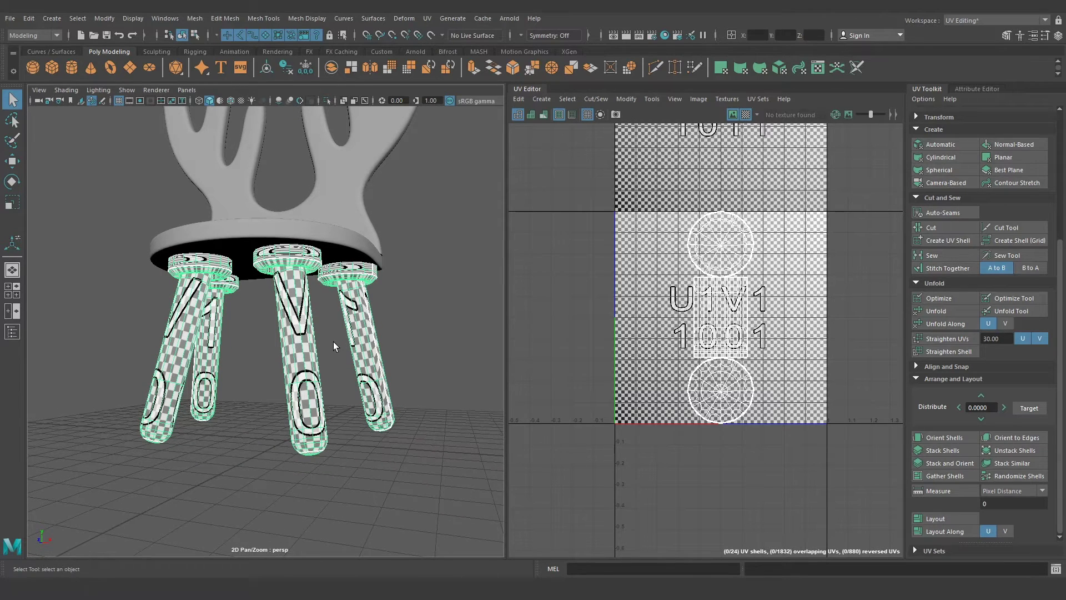
pyautogui.scroll(2, 333, 342)
pyautogui.scroll(2, 322, 355)
pyautogui.scroll(1, 322, 355)
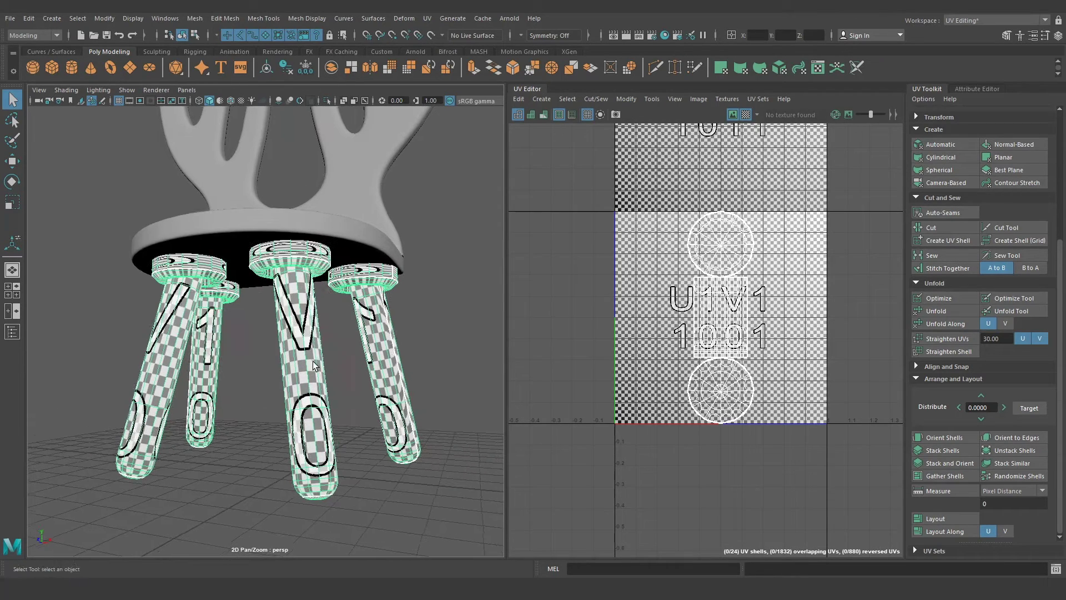
pyautogui.scroll(1, 316, 347)
pyautogui.scroll(1, 308, 340)
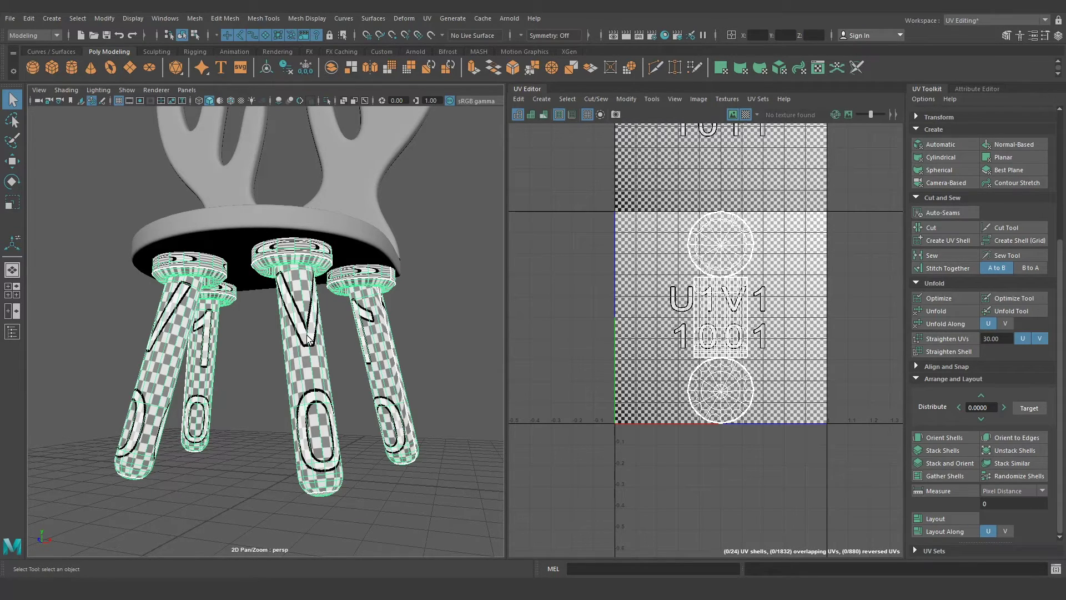
pyautogui.hotkey('ctrl', '1')
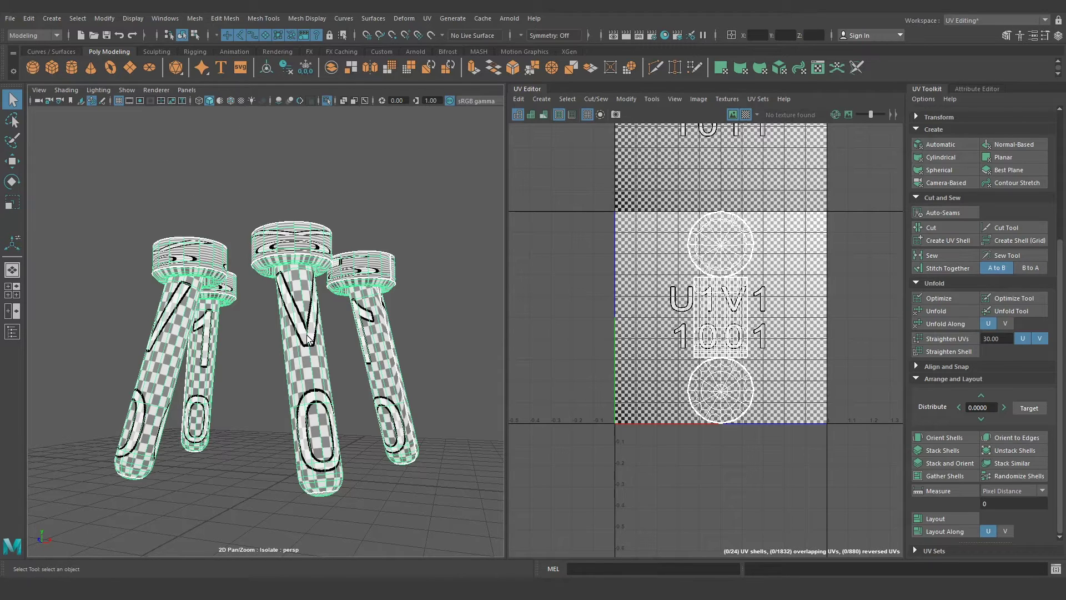
pyautogui.keyDown('alt'); pyautogui.moveTo(308, 326); pyautogui.dragTo(390, 301, button='middle'); pyautogui.keyUp('alt')
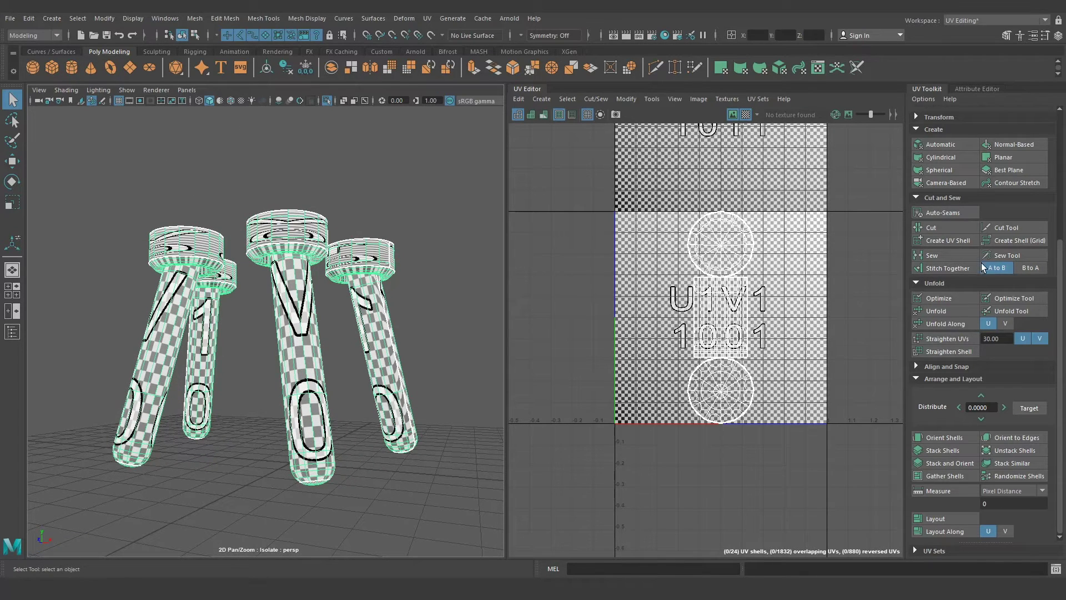
# Give the legs camera-based projected UVs and hide the checker texture
pyautogui.click(957, 182)
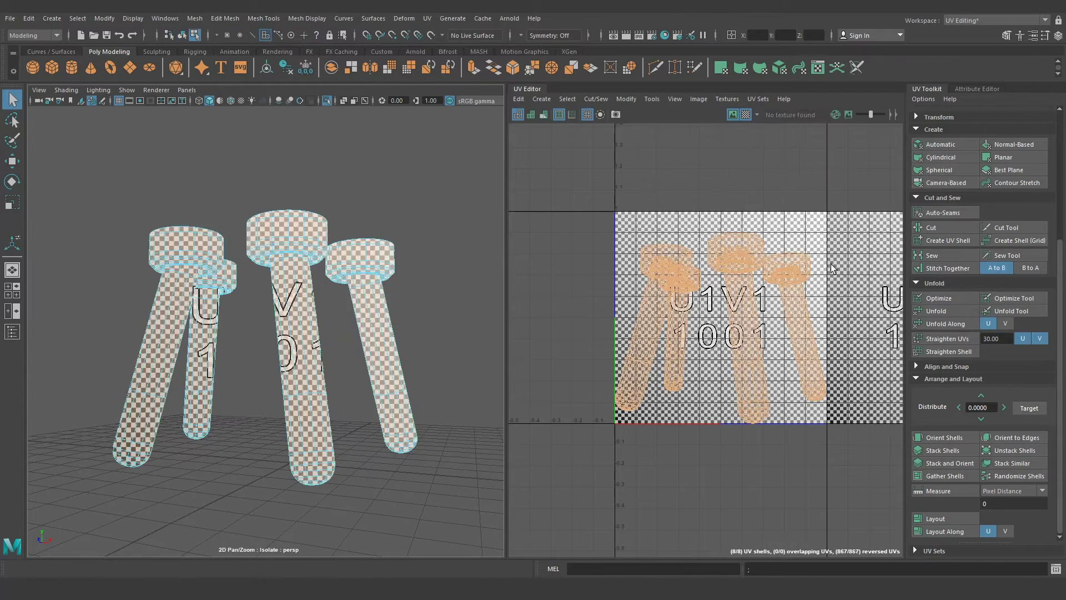
pyautogui.keyDown('alt'); pyautogui.moveTo(267, 333); pyautogui.dragTo(311, 325); pyautogui.keyUp('alt')
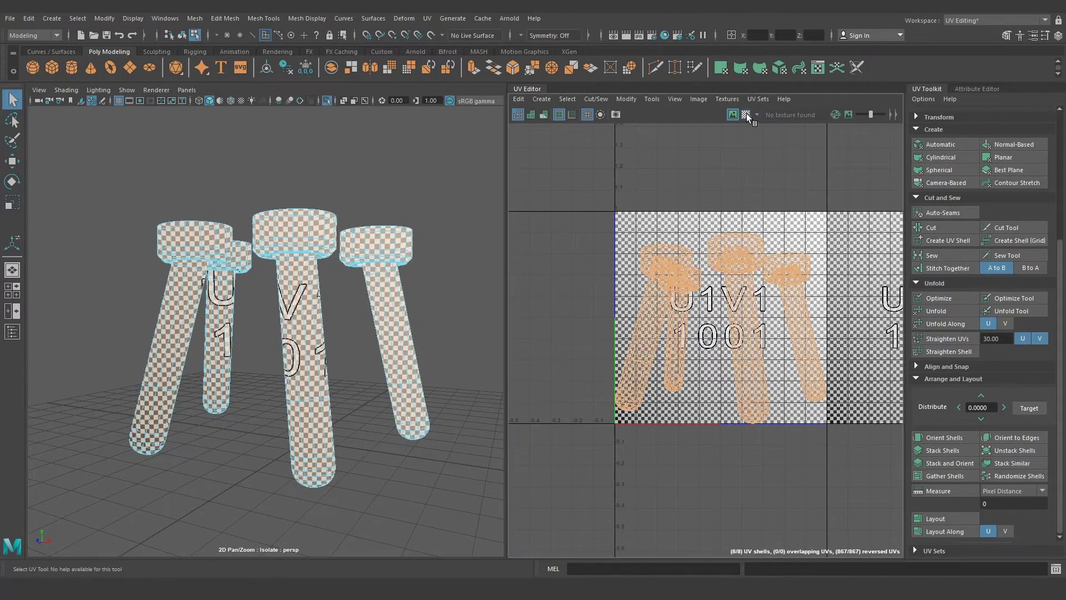
pyautogui.click(746, 113)
pyautogui.moveTo(441, 233)
pyautogui.keyDown('alt'); pyautogui.mouseDown()
pyautogui.moveTo(361, 299)
pyautogui.moveTo(334, 310)
pyautogui.moveTo(347, 290)
pyautogui.moveTo(322, 295)
pyautogui.mouseUp(); pyautogui.keyUp('alt')
# Select the middle leg's faces and move its UV shell right, outside the 0–1 tile
pyautogui.moveTo(305, 251); pyautogui.dragTo(309, 274, button='right')
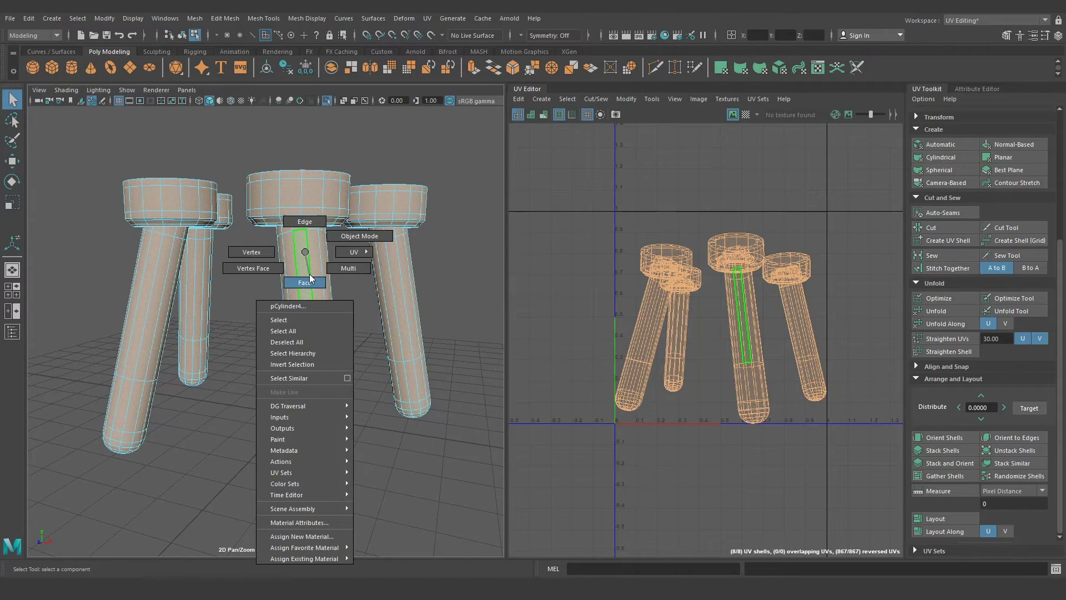
pyautogui.doubleClick(307, 305)
pyautogui.keyDown('alt'); pyautogui.moveTo(306, 305); pyautogui.dragTo(309, 339); pyautogui.keyUp('alt')
pyautogui.scroll(3, 267, 364)
pyautogui.scroll(3, 266, 364)
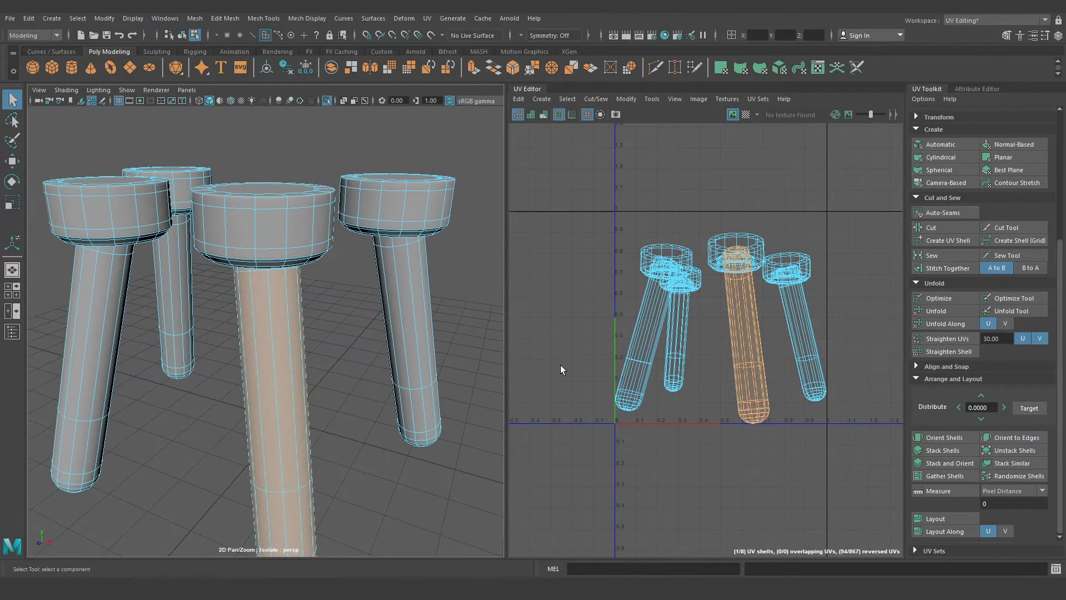
pyautogui.press('w')
pyautogui.moveTo(744, 348); pyautogui.dragTo(838, 355)
# Cut the leg shell's UVs along its top and bottom edge rings
pyautogui.press('f')
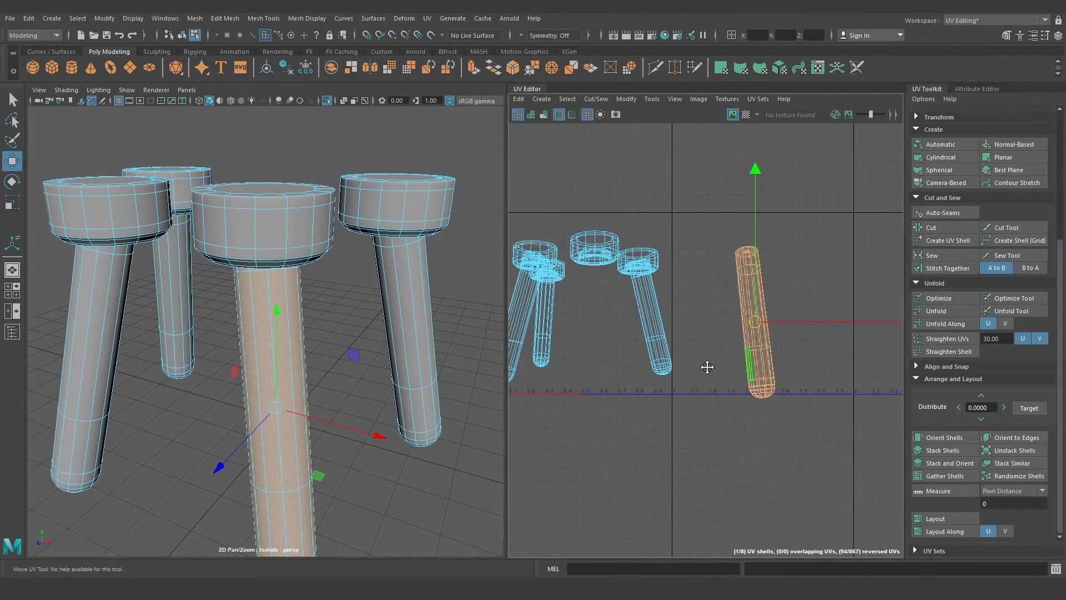
pyautogui.scroll(4, 697, 184)
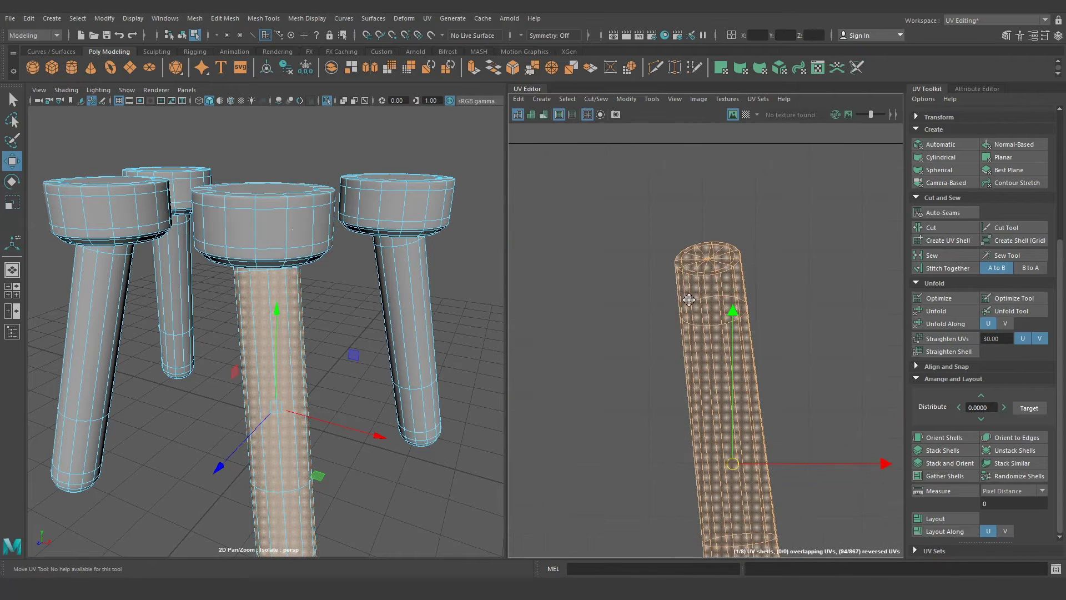
pyautogui.moveTo(688, 260)
pyautogui.mouseDown(button='right')
pyautogui.moveTo(690, 214)
pyautogui.moveTo(697, 233)
pyautogui.mouseUp(button='right')
pyautogui.click(707, 245)
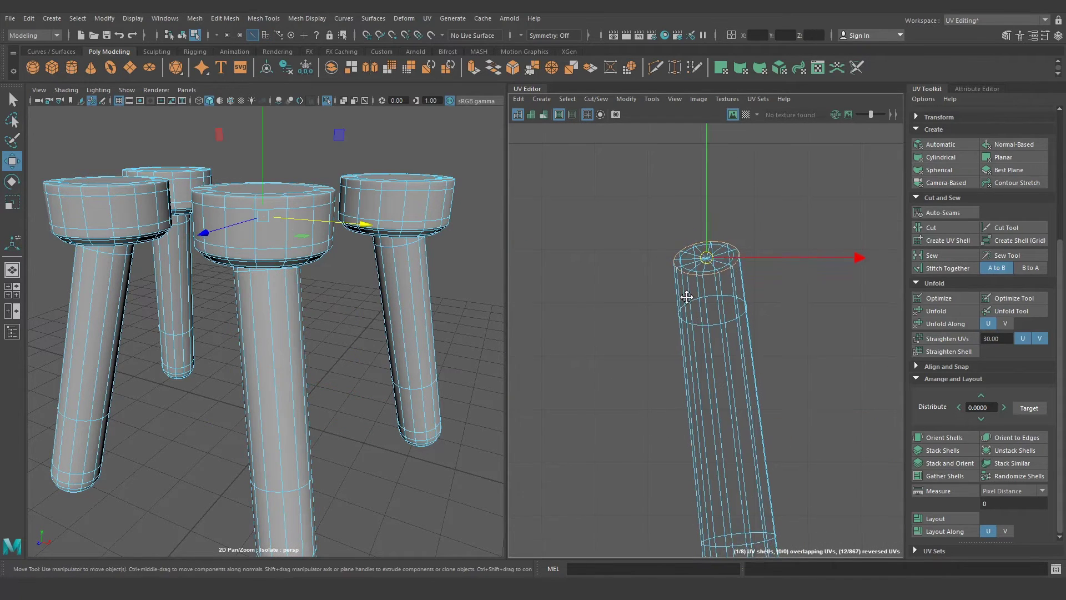
pyautogui.keyDown('alt'); pyautogui.moveTo(685, 297); pyautogui.dragTo(697, 286, button='middle'); pyautogui.keyUp('alt')
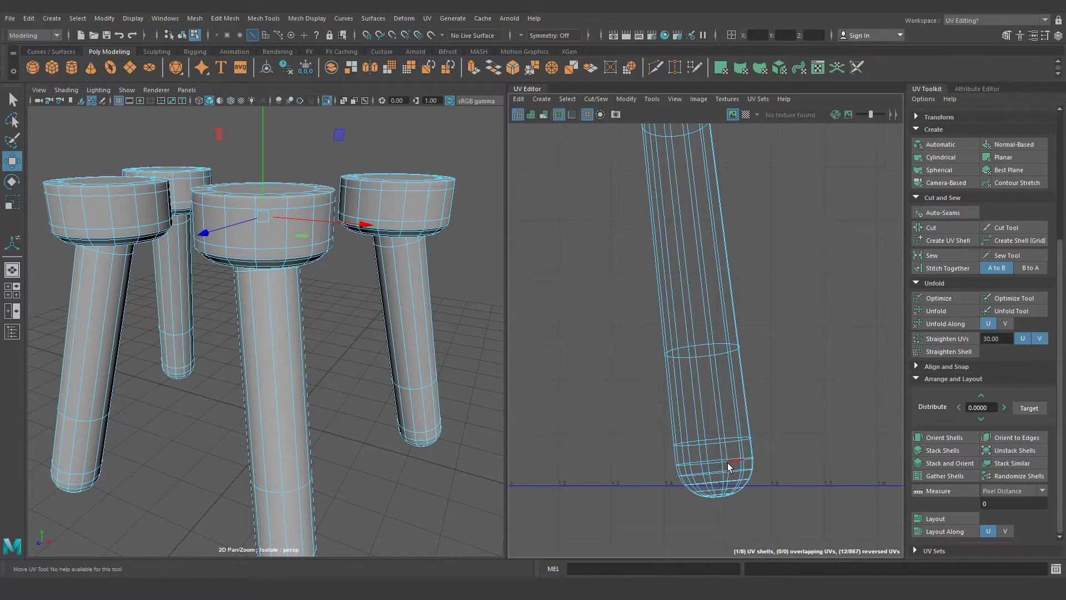
pyautogui.keyDown('shift'); pyautogui.click(715, 463); pyautogui.keyUp('shift')
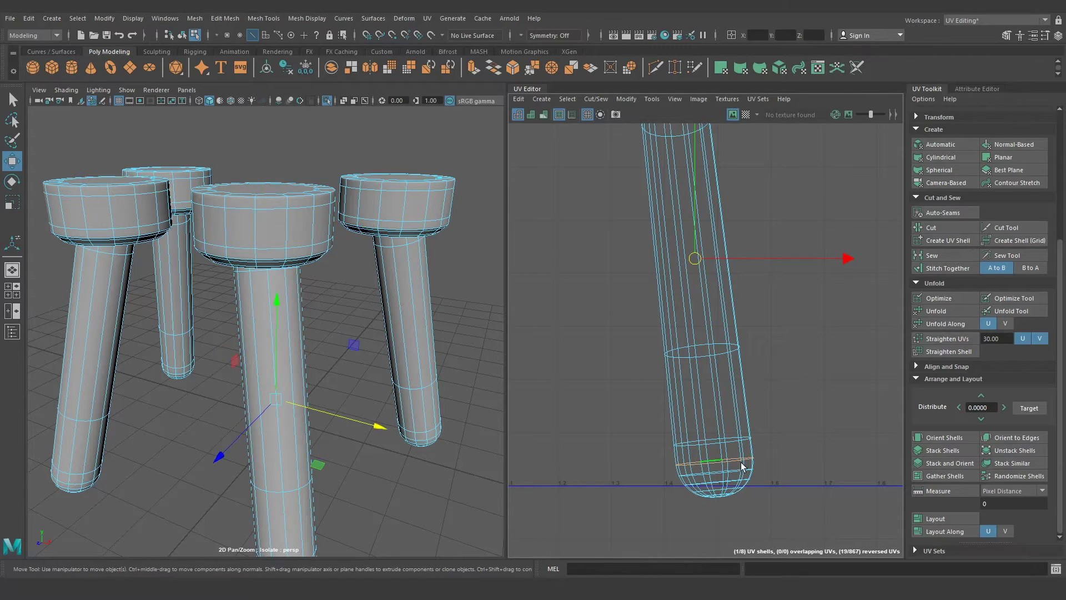
pyautogui.click(940, 226)
# View the legs from below and frame the leg's bottom edge loop
pyautogui.keyDown('alt'); pyautogui.moveTo(771, 371); pyautogui.dragTo(791, 373, button='middle'); pyautogui.keyUp('alt')
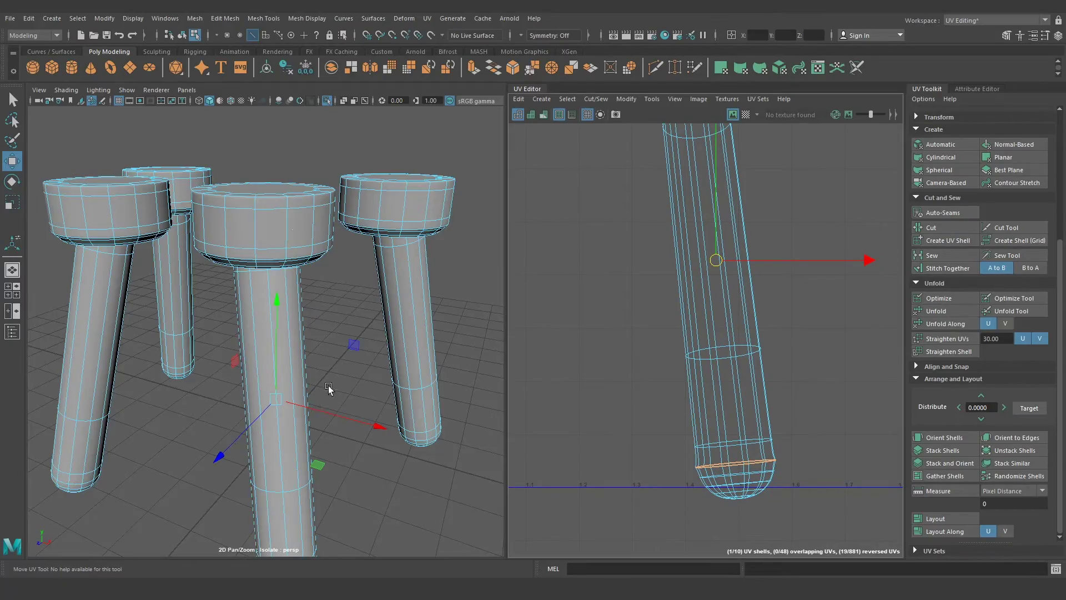
pyautogui.keyDown('alt'); pyautogui.moveTo(328, 389); pyautogui.dragTo(563, 316); pyautogui.keyUp('alt')
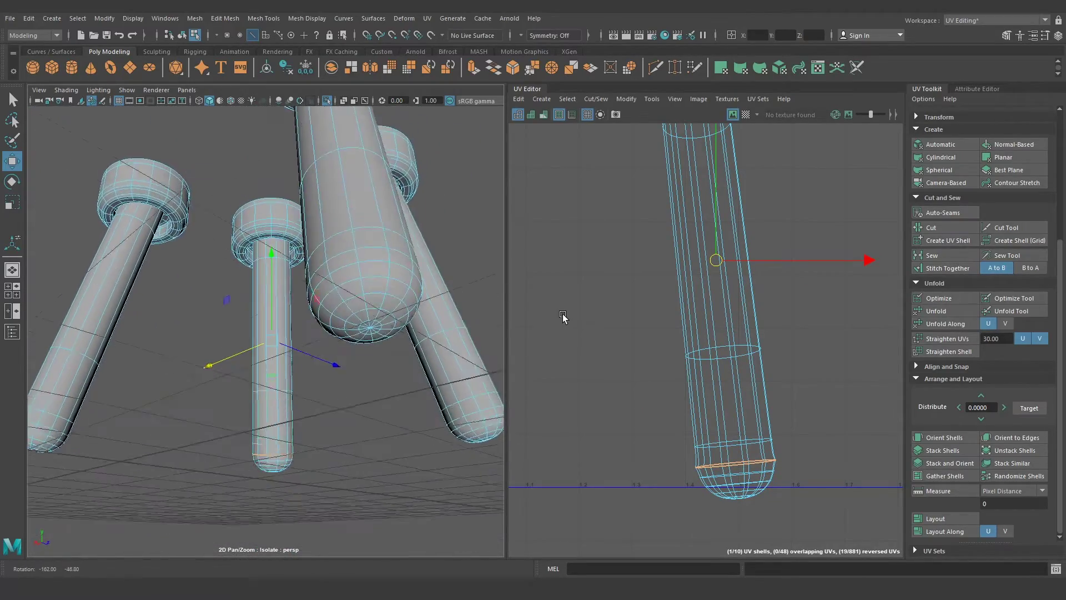
pyautogui.press('f')
pyautogui.moveTo(393, 436)
pyautogui.keyDown('alt'); pyautogui.mouseDown()
pyautogui.moveTo(283, 360)
pyautogui.moveTo(298, 371)
pyautogui.mouseUp(); pyautogui.keyUp('alt')
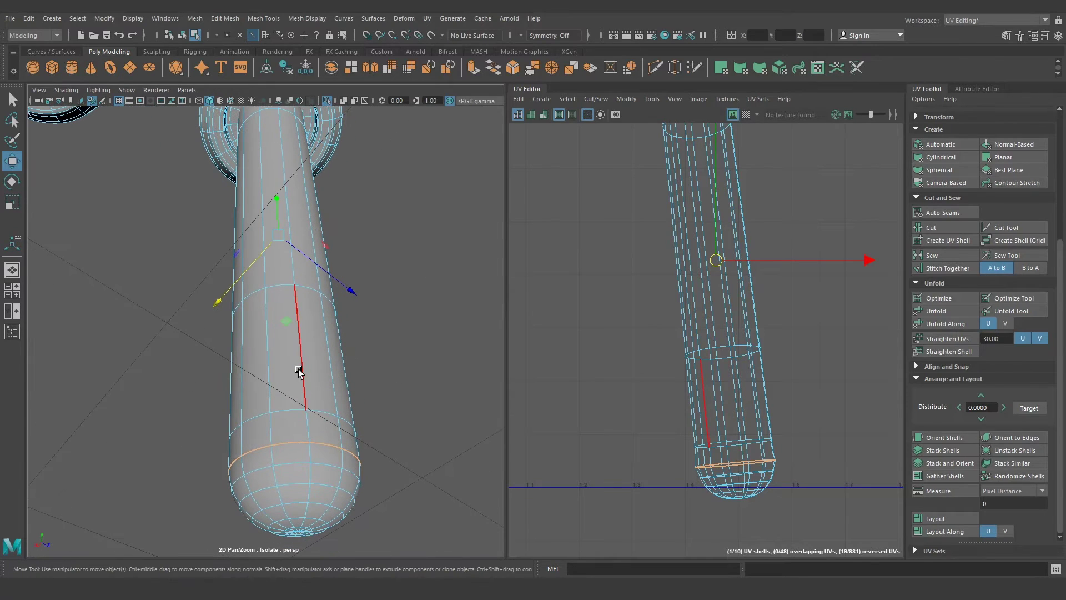
pyautogui.click(305, 426)
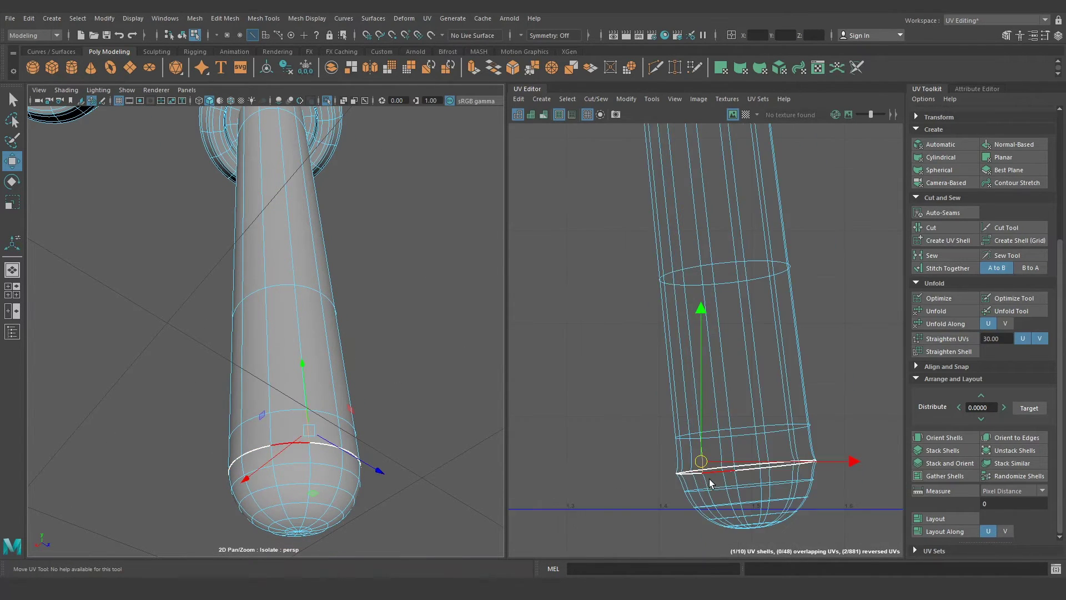
pyautogui.press('f')
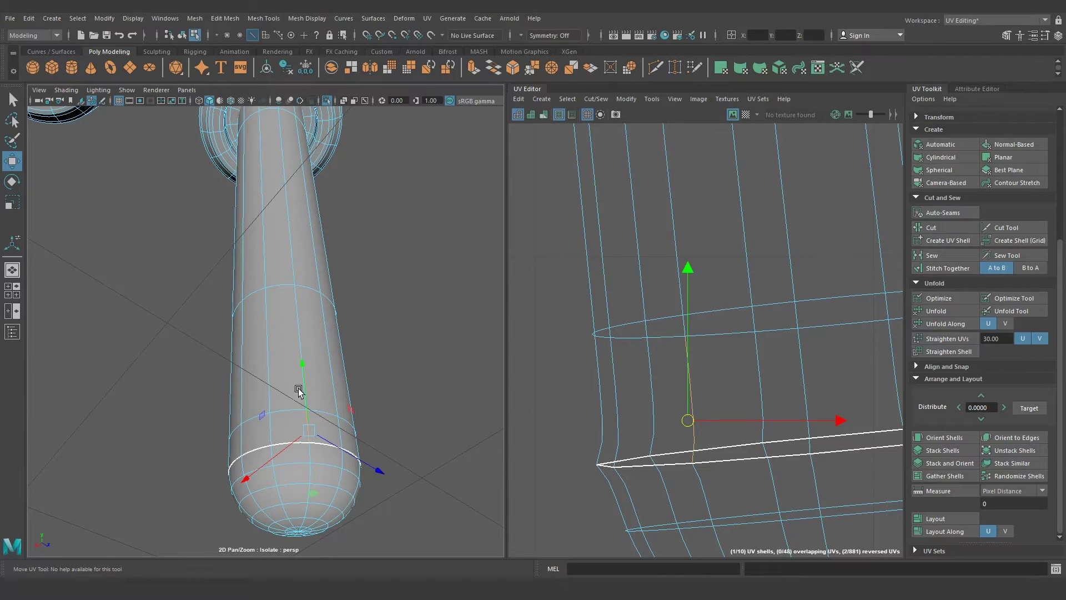
pyautogui.press('w')
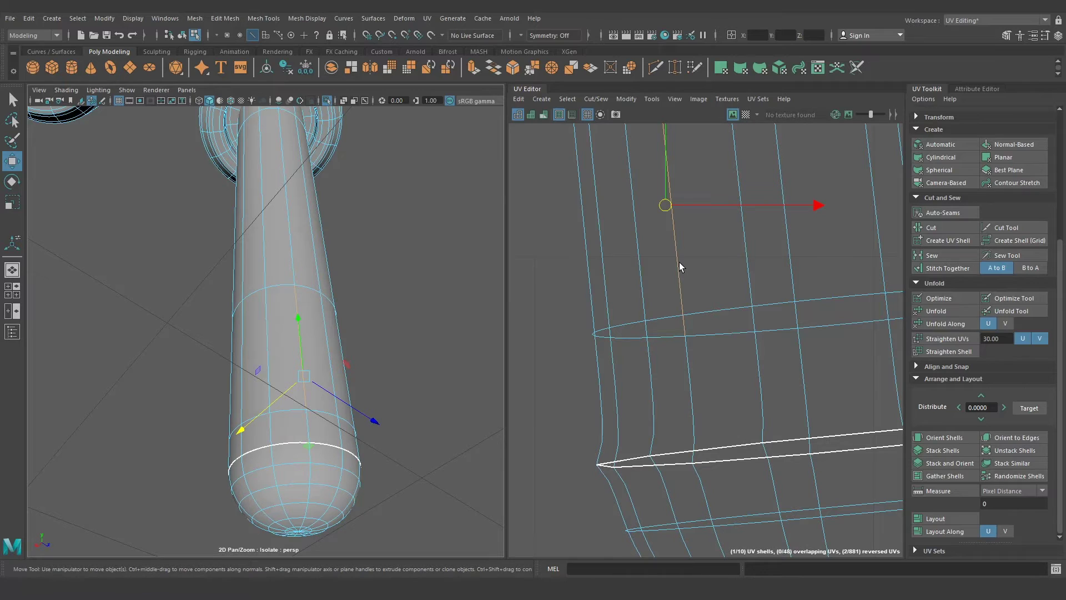
# Cut a vertical UV seam along one edge of the leg shaft
pyautogui.doubleClick(678, 259)
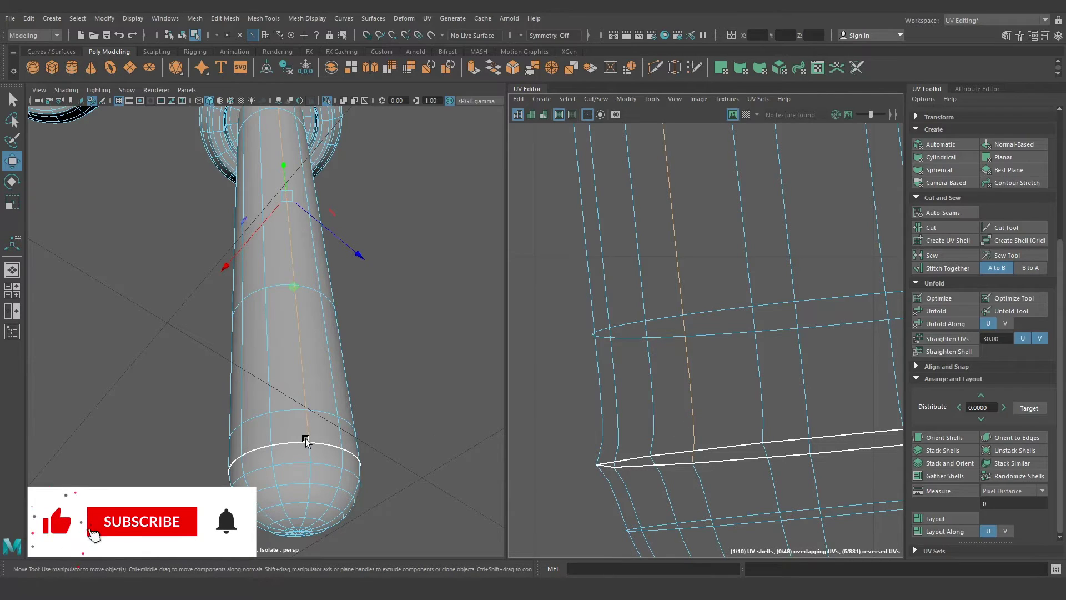
pyautogui.doubleClick(301, 350)
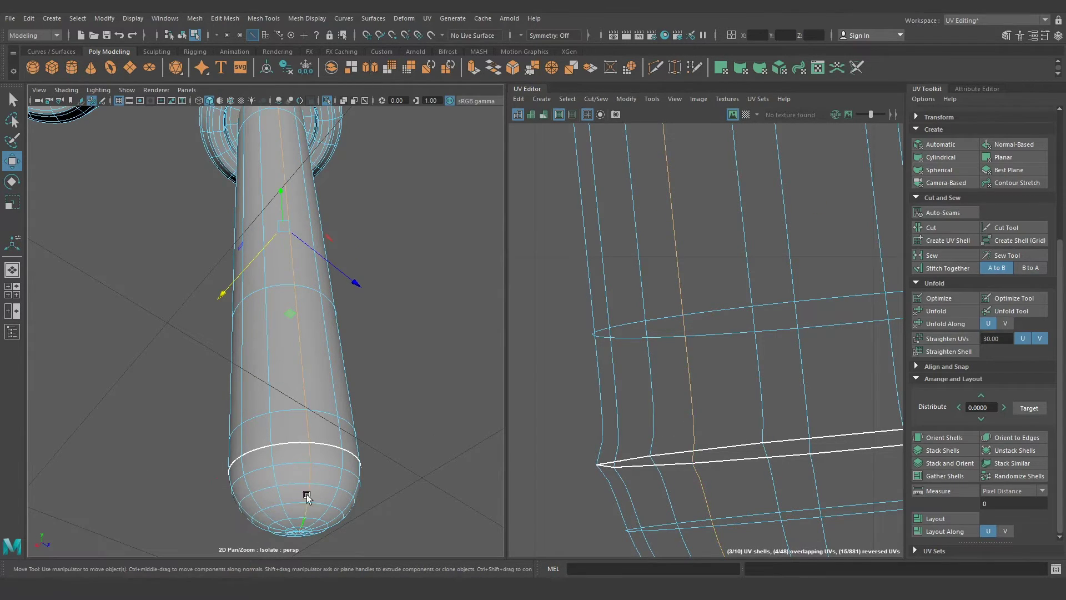
pyautogui.hotkey('ctrl', 'z')
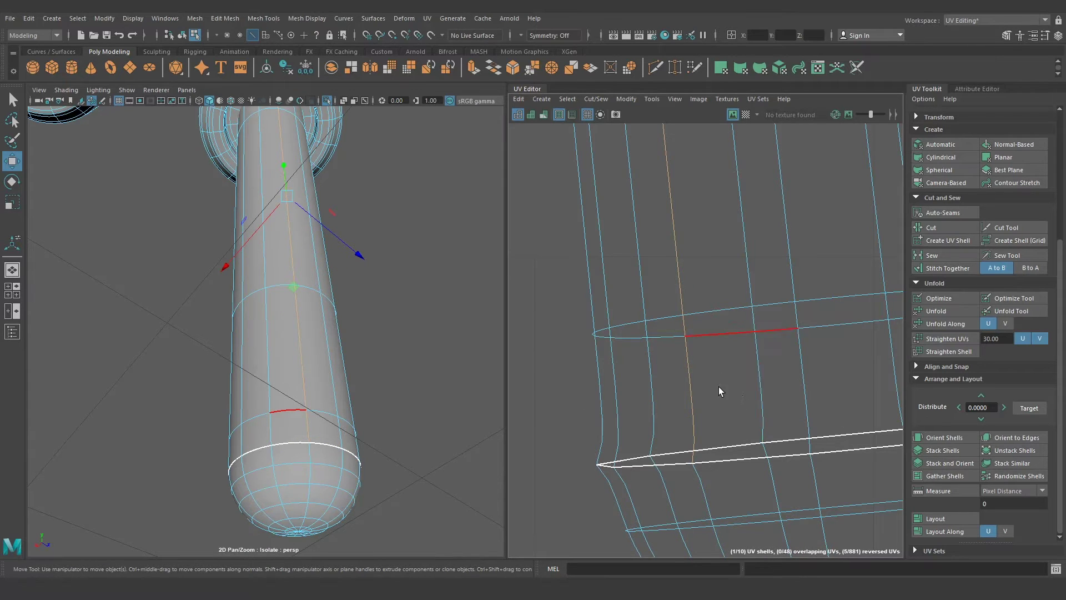
pyautogui.scroll(-3, 724, 372)
pyautogui.scroll(-3, 732, 358)
pyautogui.scroll(-3, 734, 365)
pyautogui.click(707, 343)
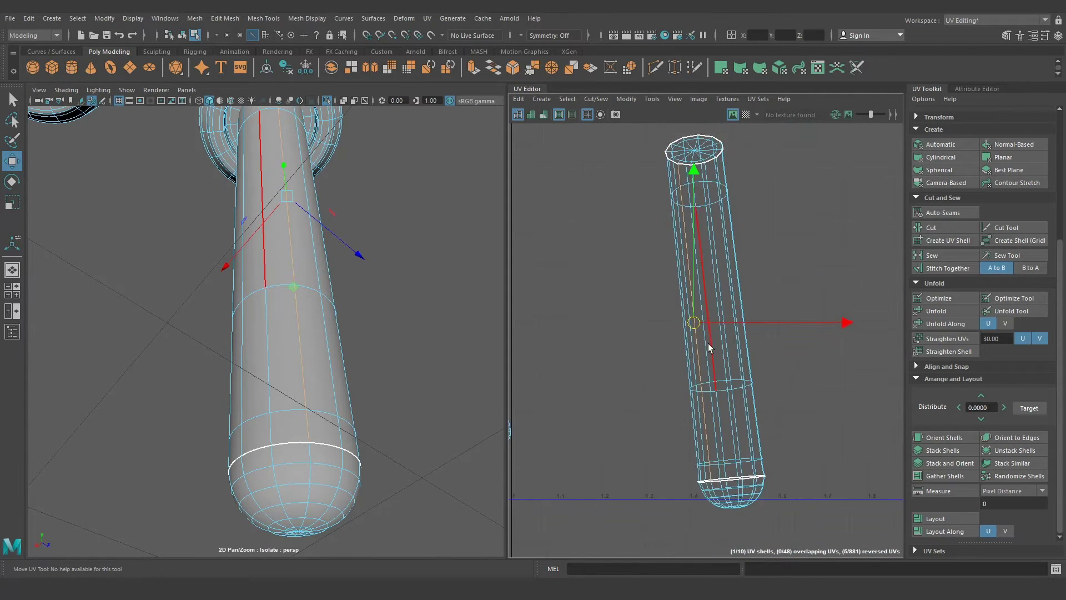
pyautogui.click(941, 229)
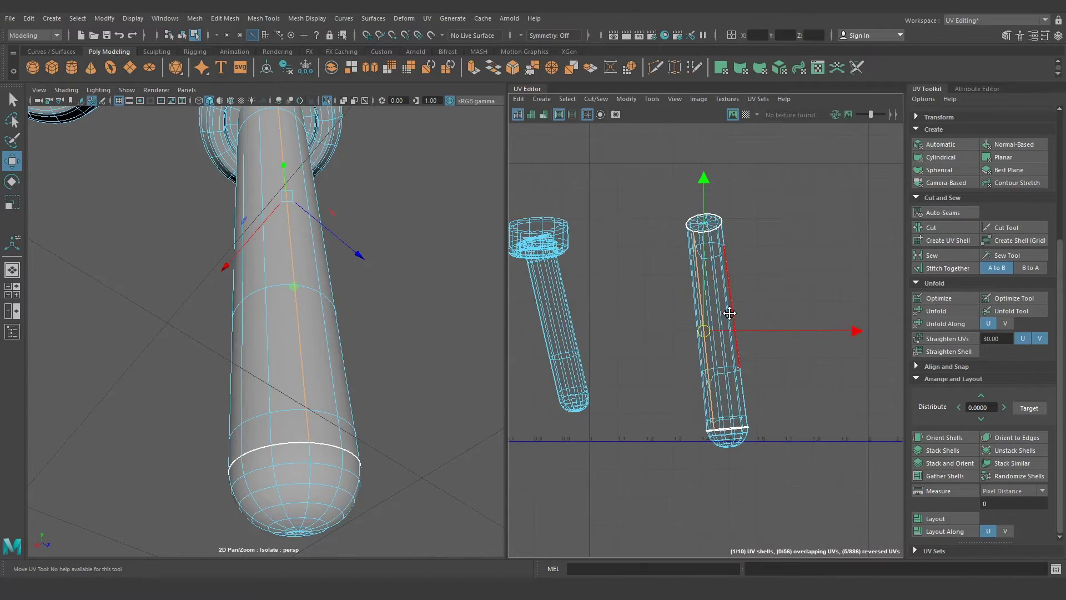
# Unfold the leg's whole UV shell into a flat strip with round end caps
pyautogui.scroll(-3, 726, 310)
pyautogui.moveTo(681, 368); pyautogui.dragTo(691, 430)
pyautogui.press('w')
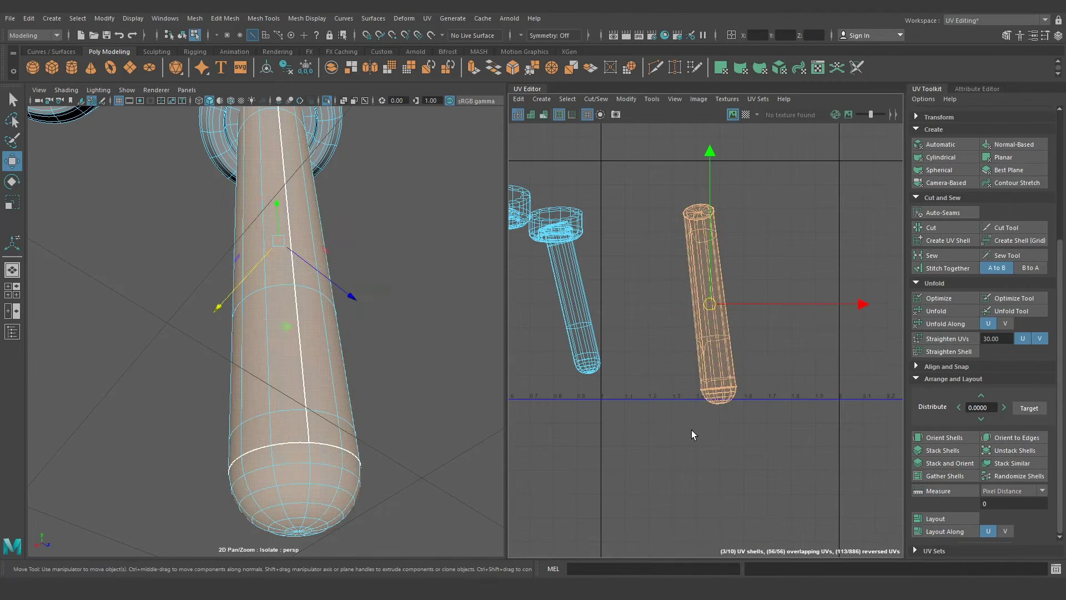
pyautogui.click(954, 308)
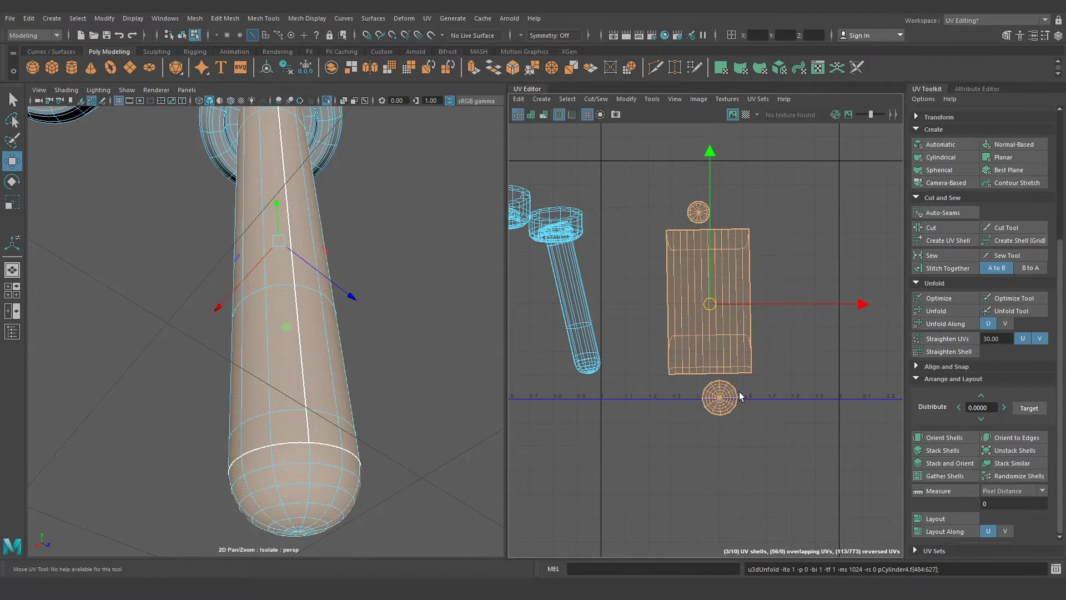
pyautogui.moveTo(288, 409)
pyautogui.keyDown('alt'); pyautogui.mouseDown()
pyautogui.moveTo(328, 364)
pyautogui.moveTo(352, 231)
pyautogui.moveTo(314, 459)
pyautogui.moveTo(268, 309)
pyautogui.moveTo(281, 249)
pyautogui.moveTo(238, 311)
pyautogui.moveTo(266, 278)
pyautogui.moveTo(258, 340)
pyautogui.moveTo(311, 288)
pyautogui.mouseUp(); pyautogui.keyUp('alt')
pyautogui.click(281, 250)
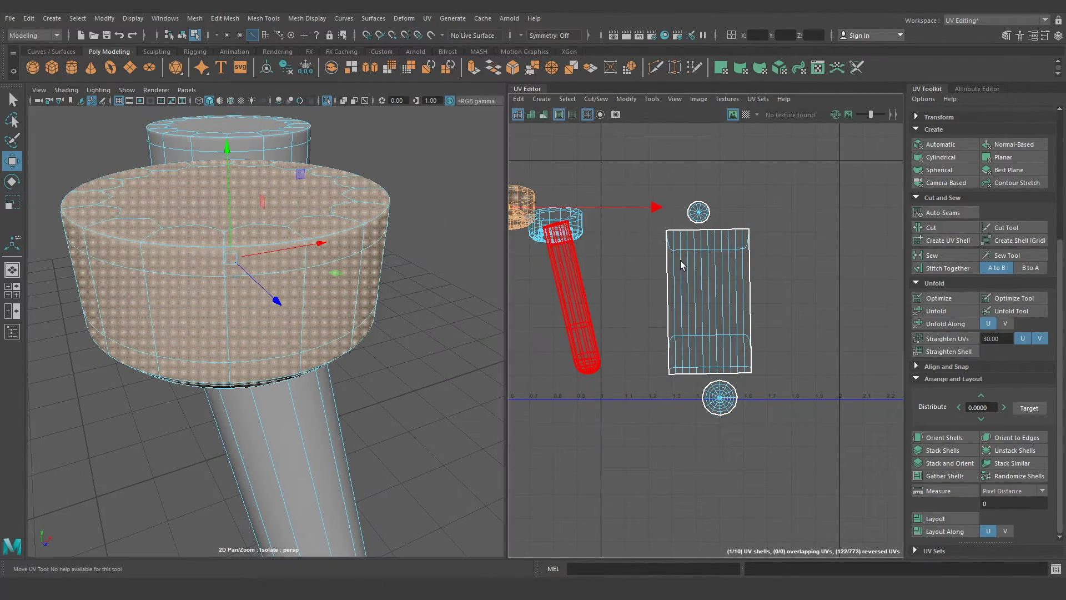
# Cut the cap's UVs along its top, underside and inner rim edge loops
pyautogui.moveTo(680, 261); pyautogui.dragTo(898, 305, button='middle')
pyautogui.scroll(3, 825, 297)
pyautogui.moveTo(825, 296); pyautogui.dragTo(639, 377, button='middle')
pyautogui.scroll(4, 714, 365)
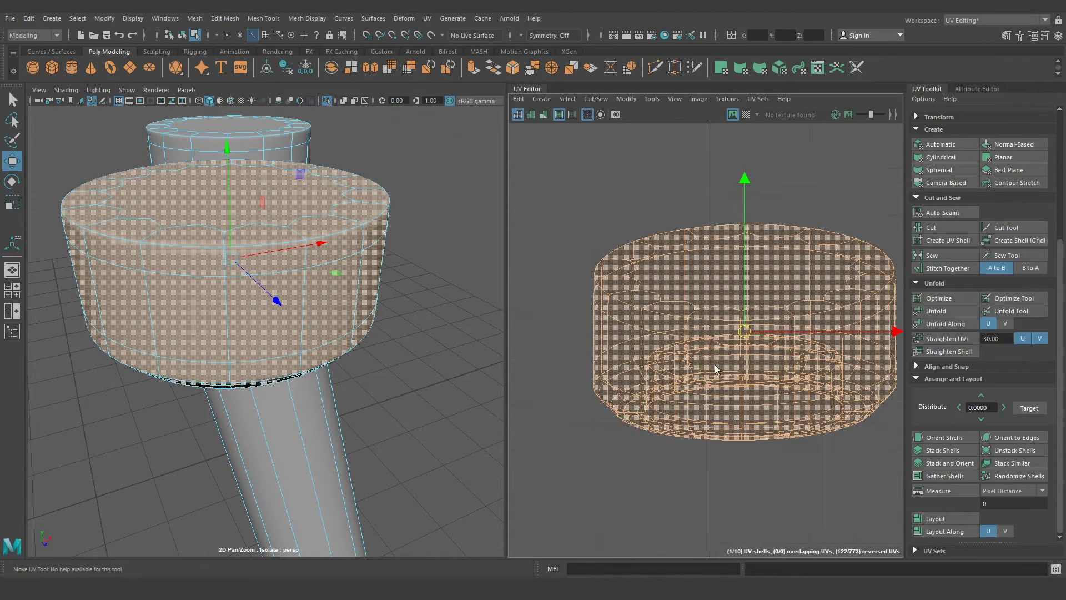
pyautogui.click(644, 307)
pyautogui.press('F10')
pyautogui.doubleClick(621, 298)
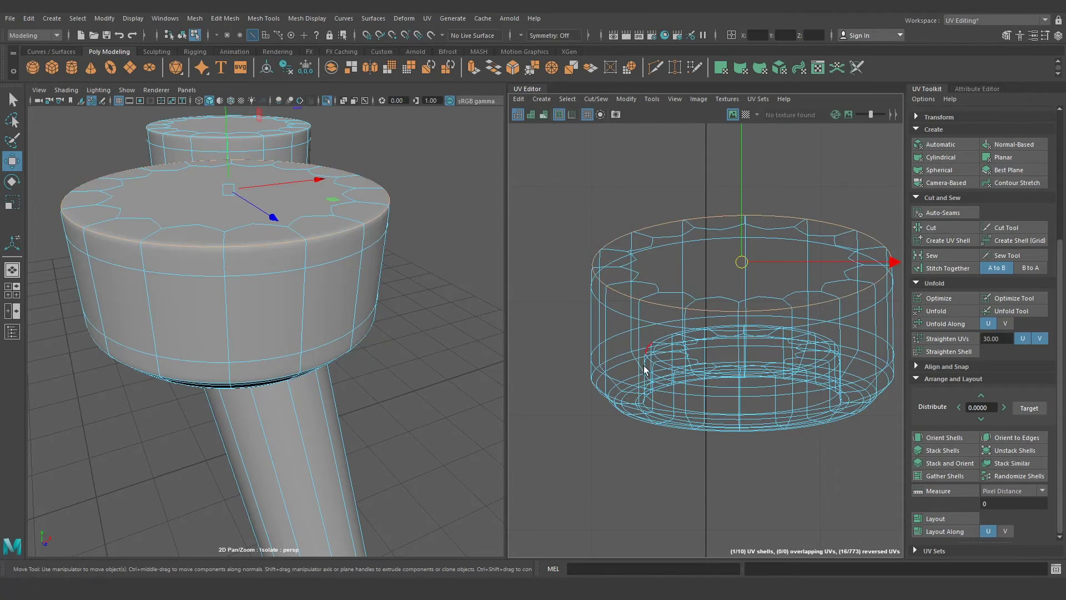
pyautogui.moveTo(247, 307)
pyautogui.keyDown('alt'); pyautogui.mouseDown()
pyautogui.moveTo(231, 295)
pyautogui.moveTo(326, 428)
pyautogui.moveTo(280, 317)
pyautogui.mouseUp(); pyautogui.keyUp('alt')
pyautogui.doubleClick(252, 306)
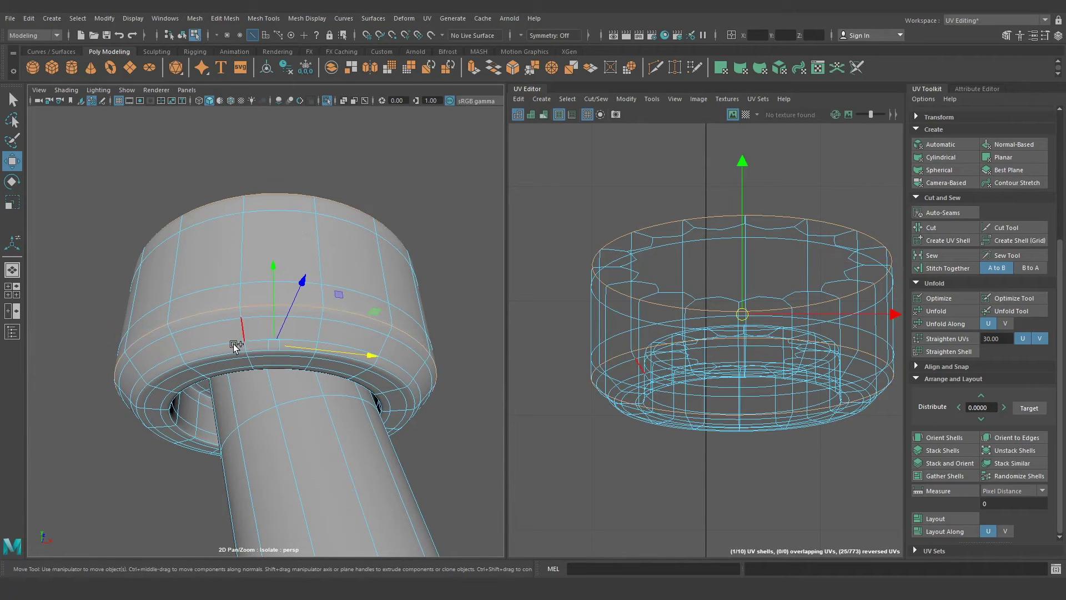
pyautogui.keyDown('shift'); pyautogui.doubleClick(207, 358); pyautogui.keyUp('shift')
pyautogui.keyDown('alt'); pyautogui.moveTo(208, 357); pyautogui.dragTo(195, 334); pyautogui.keyUp('alt')
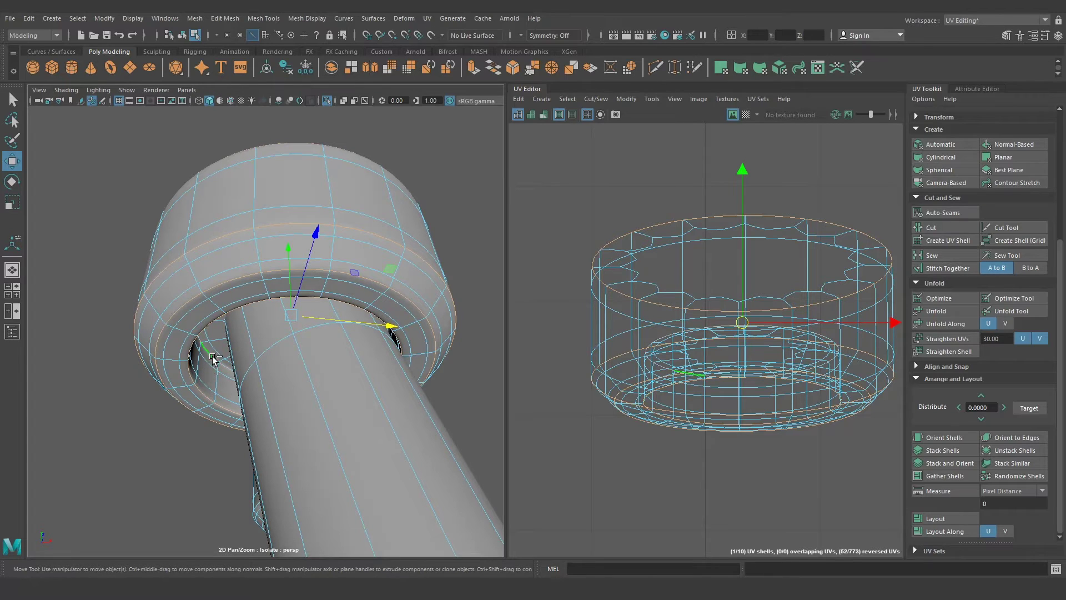
pyautogui.click(948, 231)
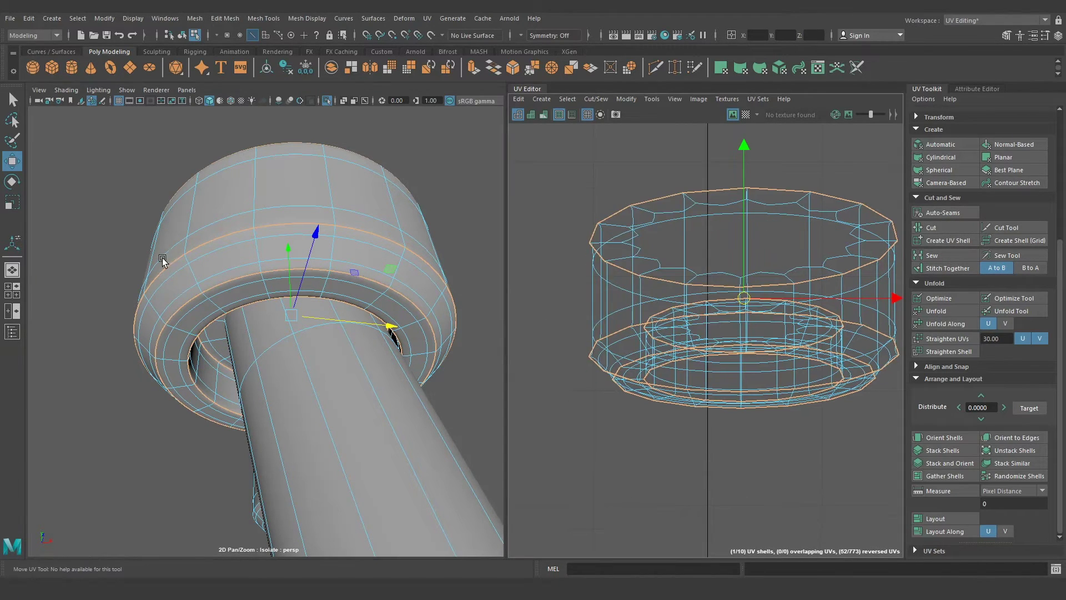
# Pick extra seam edges on the cap's top rim, underside, side and bottom rim
pyautogui.keyDown('alt'); pyautogui.moveTo(162, 261); pyautogui.dragTo(298, 310); pyautogui.keyUp('alt')
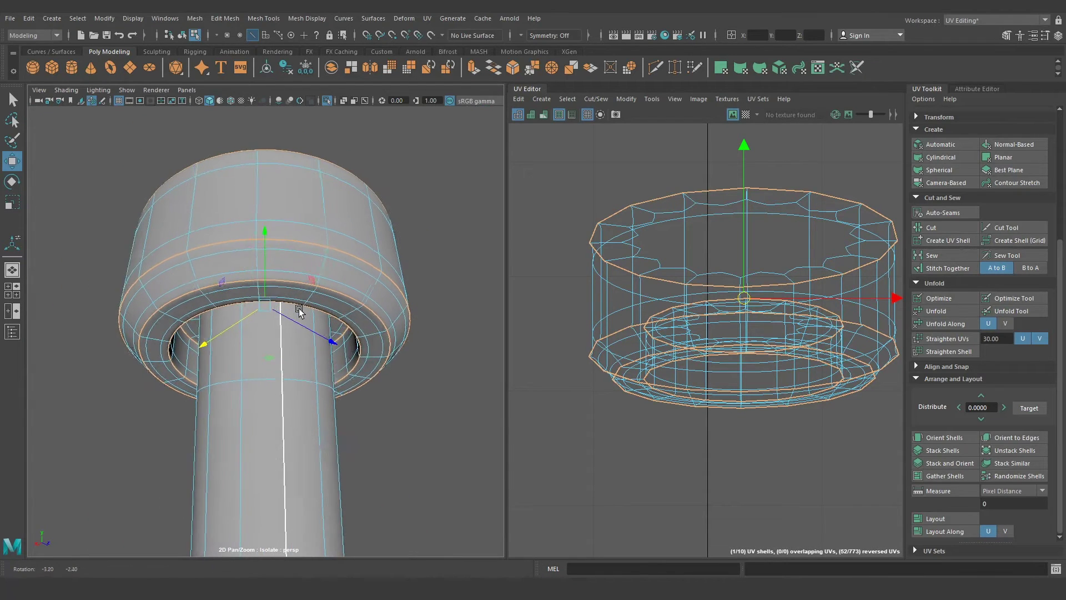
pyautogui.click(253, 169)
pyautogui.press('q')
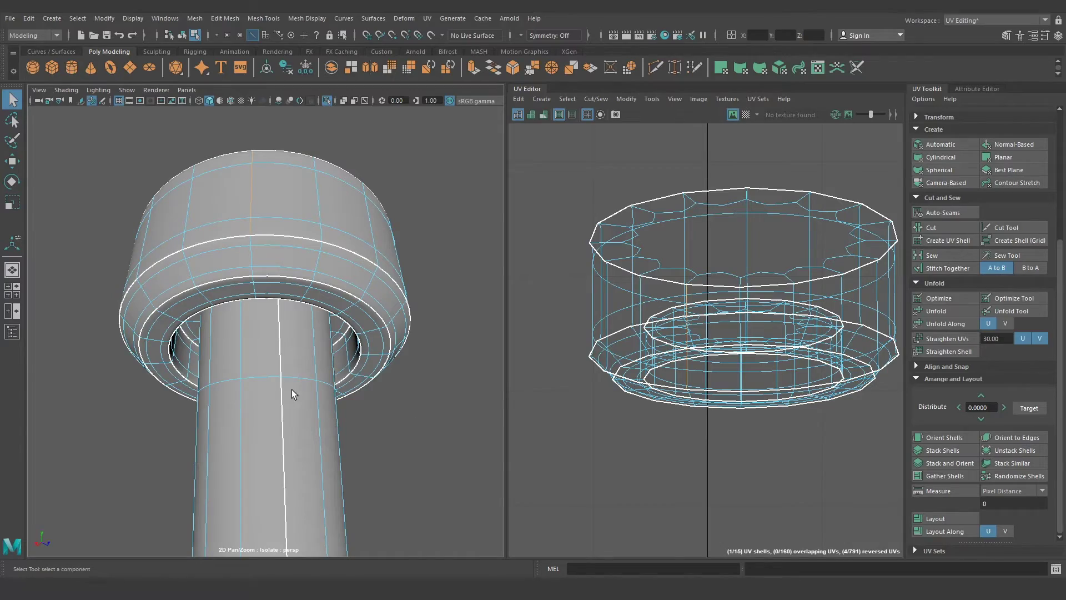
pyautogui.moveTo(231, 267)
pyautogui.keyDown('alt'); pyautogui.mouseDown()
pyautogui.moveTo(172, 298)
pyautogui.moveTo(271, 248)
pyautogui.mouseUp(); pyautogui.keyUp('alt')
pyautogui.click(272, 245)
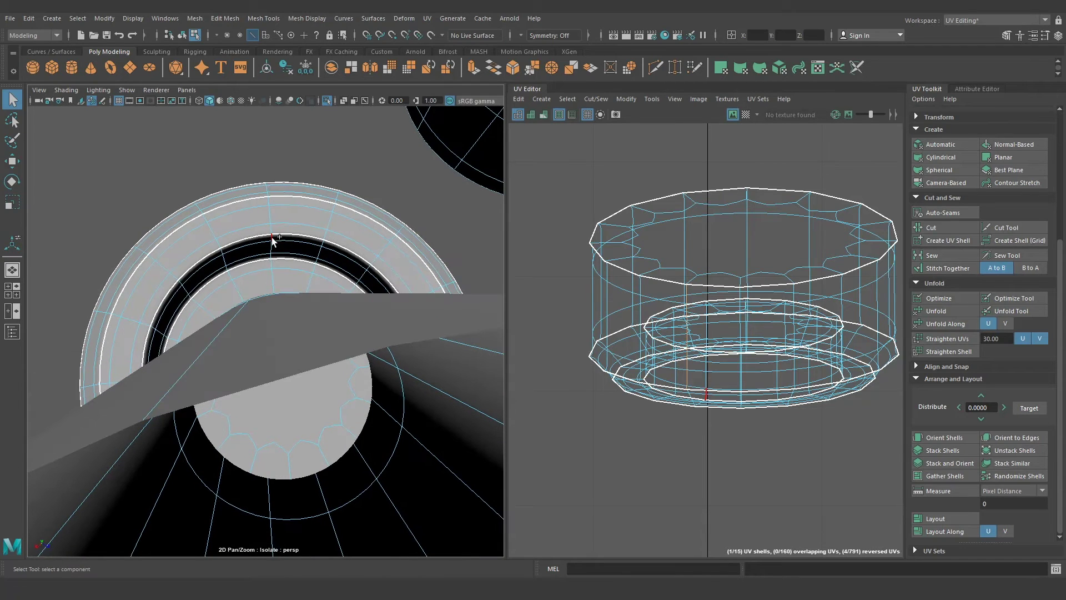
pyautogui.moveTo(307, 239)
pyautogui.keyDown('alt'); pyautogui.mouseDown()
pyautogui.moveTo(285, 281)
pyautogui.moveTo(295, 364)
pyautogui.moveTo(310, 245)
pyautogui.mouseUp(); pyautogui.keyUp('alt')
pyautogui.click(311, 232)
pyautogui.moveTo(381, 273)
pyautogui.keyDown('alt'); pyautogui.mouseDown()
pyautogui.moveTo(393, 368)
pyautogui.moveTo(226, 354)
pyautogui.mouseUp(); pyautogui.keyUp('alt')
pyautogui.click(307, 348)
pyautogui.keyDown('alt'); pyautogui.moveTo(307, 349); pyautogui.dragTo(295, 442); pyautogui.keyUp('alt')
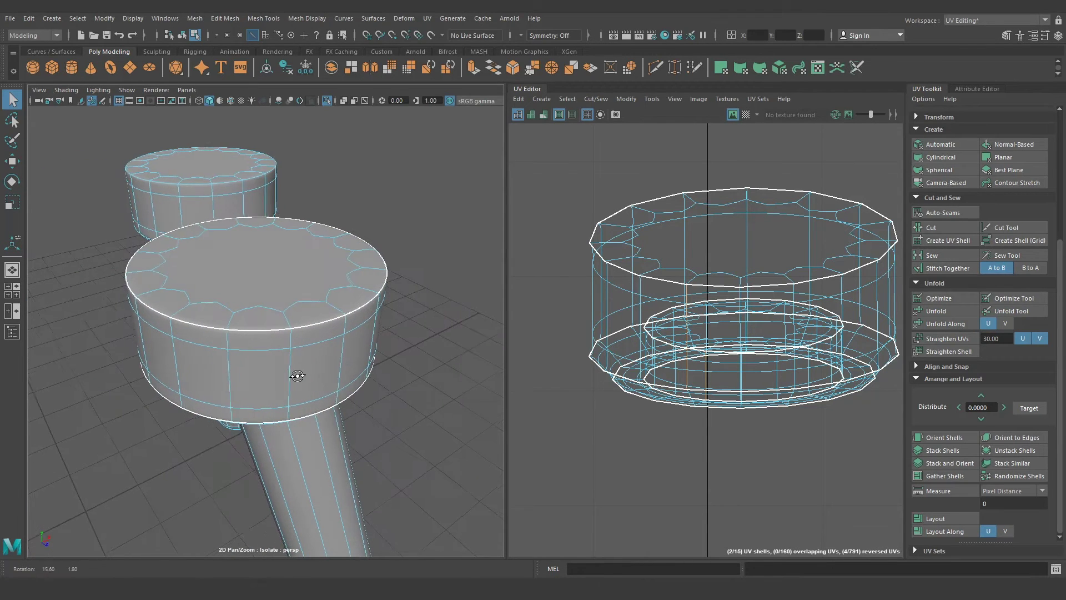
pyautogui.click(356, 382)
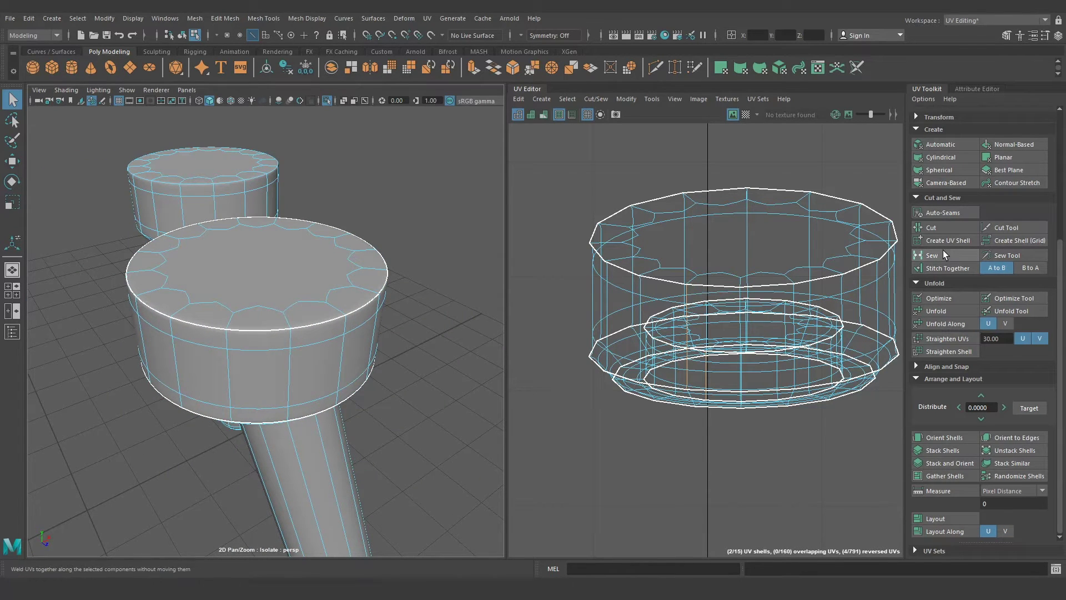
# Cut along the picked edges and unfold all of the cap's UVs flat
pyautogui.click(931, 227)
pyautogui.moveTo(716, 314); pyautogui.dragTo(694, 303, button='right')
pyautogui.click(705, 322)
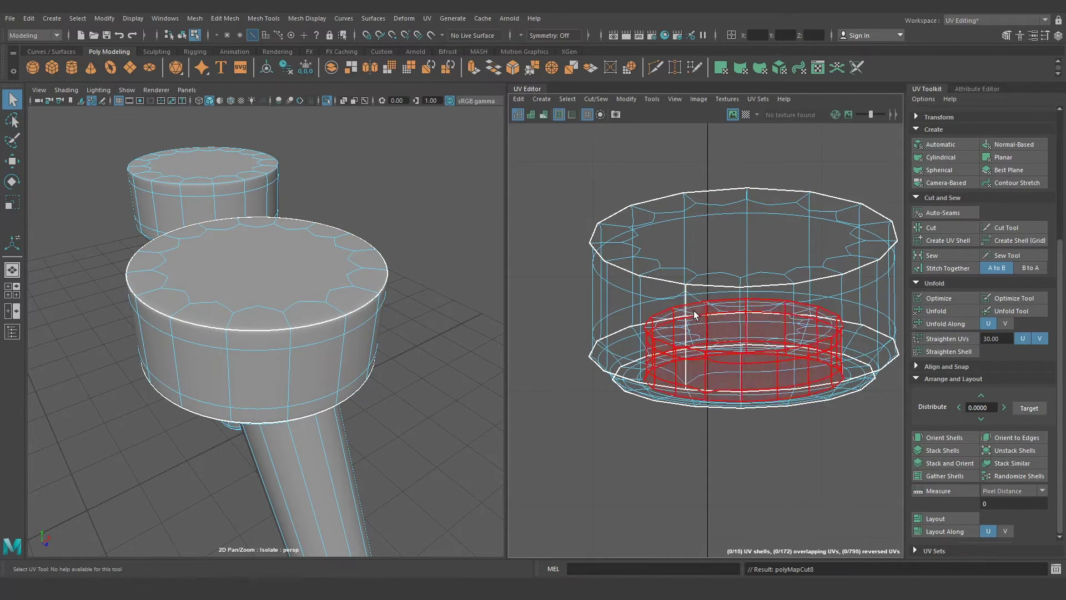
pyautogui.scroll(-2, 695, 319)
pyautogui.scroll(-1, 710, 321)
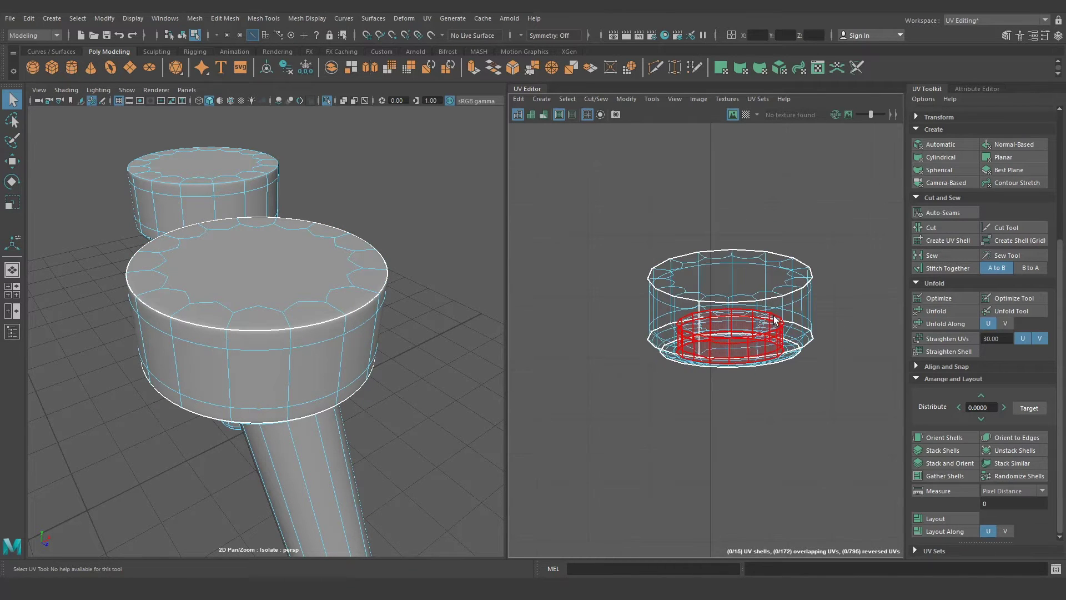
pyautogui.click(398, 370)
pyautogui.keyDown('alt'); pyautogui.moveTo(398, 371); pyautogui.dragTo(333, 320); pyautogui.keyUp('alt')
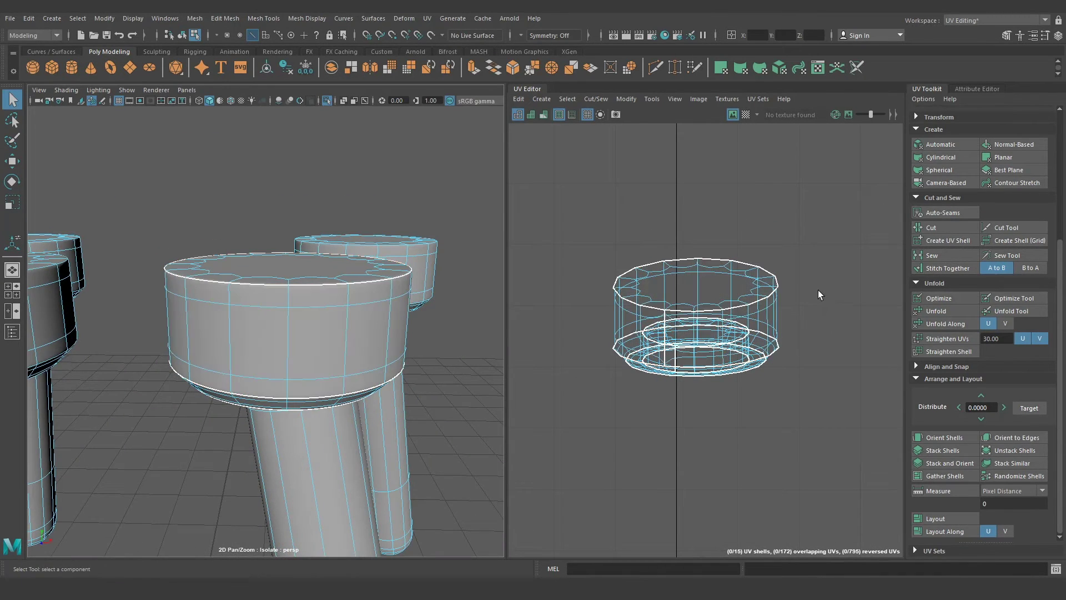
pyautogui.moveTo(818, 205); pyautogui.dragTo(560, 444)
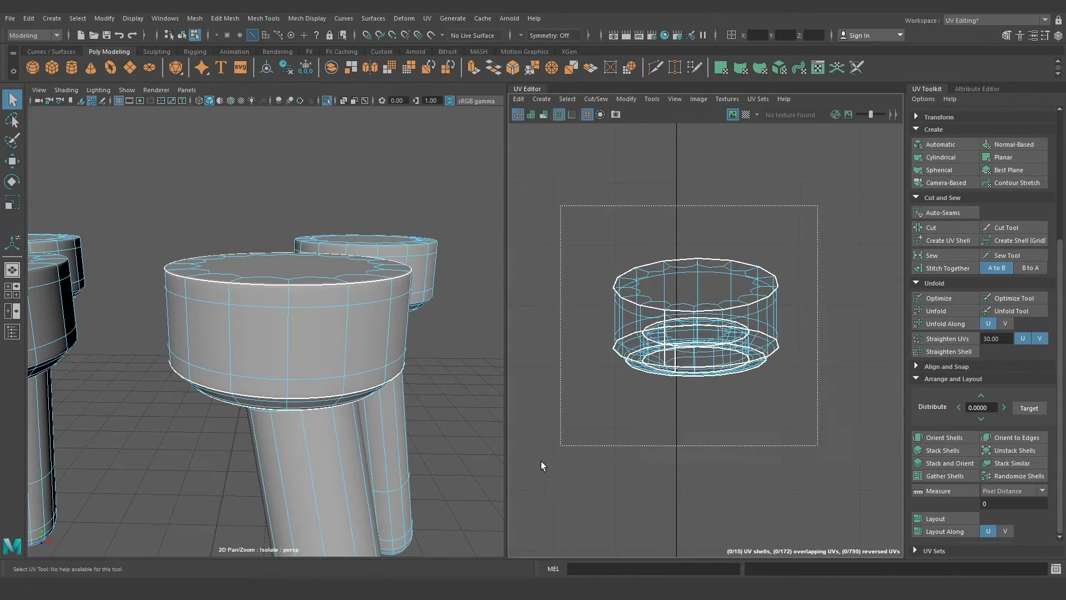
pyautogui.click(948, 311)
# Lay out the shells, move them right into the next UV tile, and show the checker
pyautogui.scroll(-3, 788, 450)
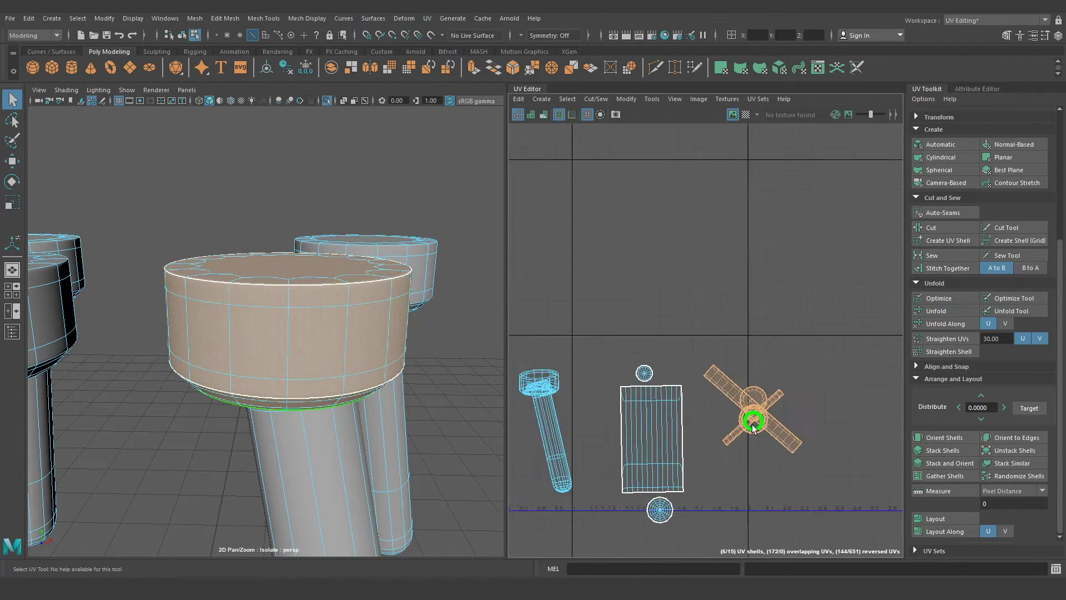
pyautogui.scroll(-2, 753, 427)
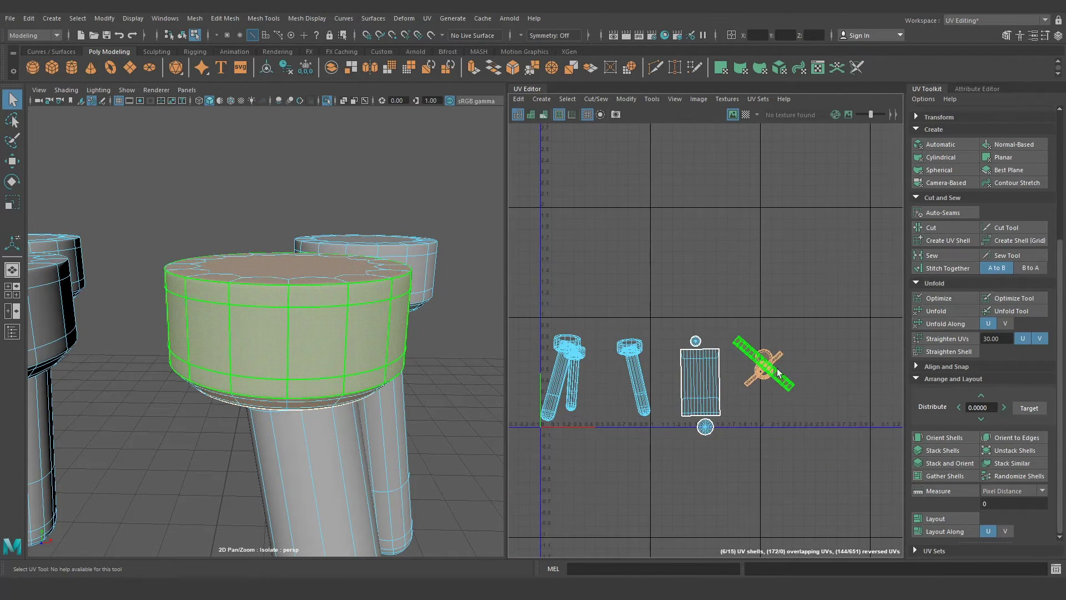
pyautogui.click(945, 519)
pyautogui.press('w')
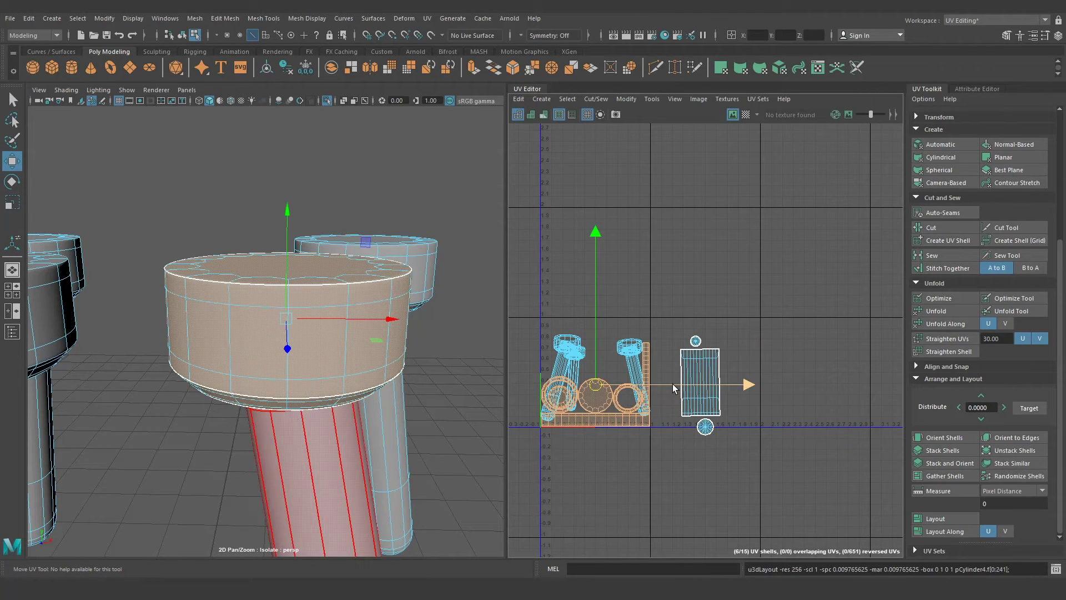
pyautogui.moveTo(672, 384); pyautogui.dragTo(880, 398)
pyautogui.keyDown('alt'); pyautogui.moveTo(881, 397); pyautogui.dragTo(769, 455, button='middle'); pyautogui.keyUp('alt')
pyautogui.click(708, 300)
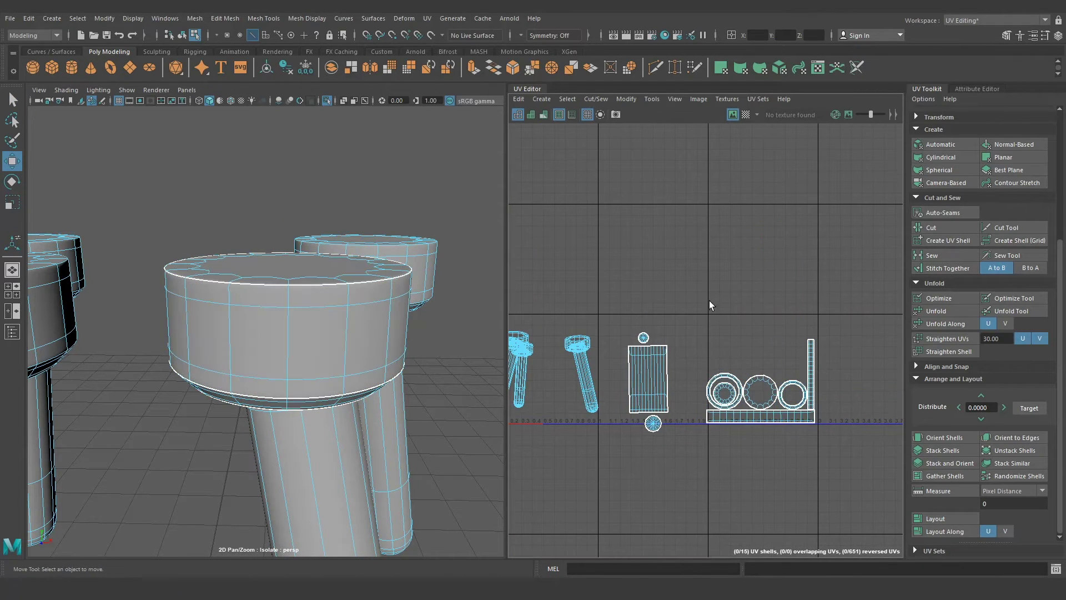
pyautogui.click(747, 115)
pyautogui.moveTo(455, 345)
pyautogui.keyDown('alt'); pyautogui.mouseDown()
pyautogui.moveTo(365, 374)
pyautogui.moveTo(354, 415)
pyautogui.moveTo(385, 341)
pyautogui.moveTo(373, 290)
pyautogui.moveTo(344, 398)
pyautogui.moveTo(267, 405)
pyautogui.moveTo(305, 286)
pyautogui.moveTo(283, 269)
pyautogui.moveTo(428, 260)
pyautogui.moveTo(381, 299)
pyautogui.moveTo(299, 269)
pyautogui.moveTo(333, 315)
pyautogui.mouseUp(); pyautogui.keyUp('alt')
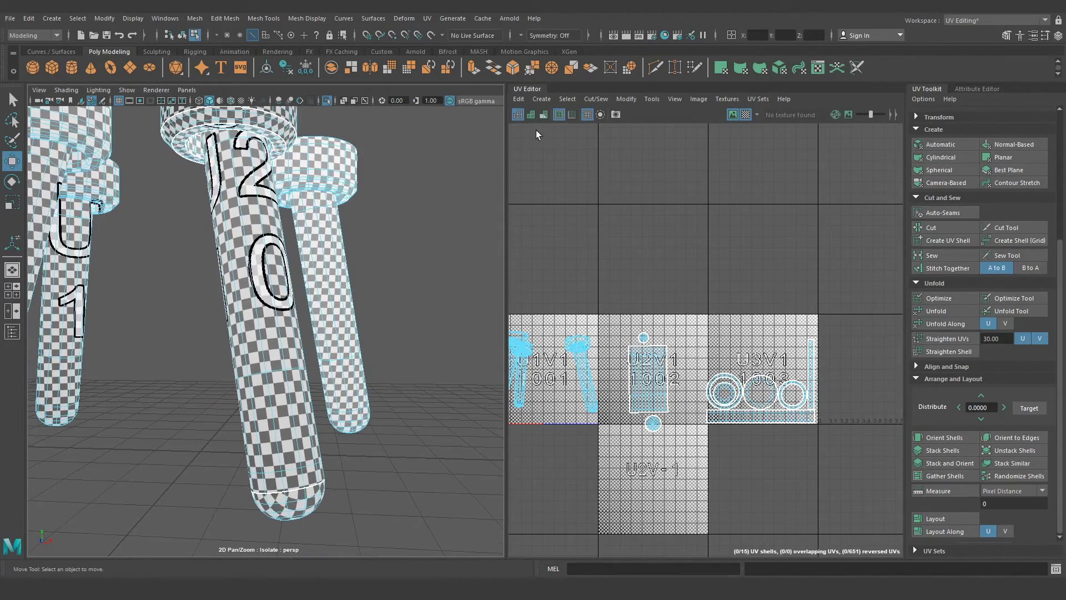
# Review the unsmoothed legs with shell tint, then hide the checker and frame all UVs
pyautogui.click(543, 114)
pyautogui.moveTo(329, 389)
pyautogui.keyDown('alt'); pyautogui.mouseDown()
pyautogui.moveTo(350, 375)
pyautogui.moveTo(332, 381)
pyautogui.mouseUp(); pyautogui.keyUp('alt')
pyautogui.press('1')
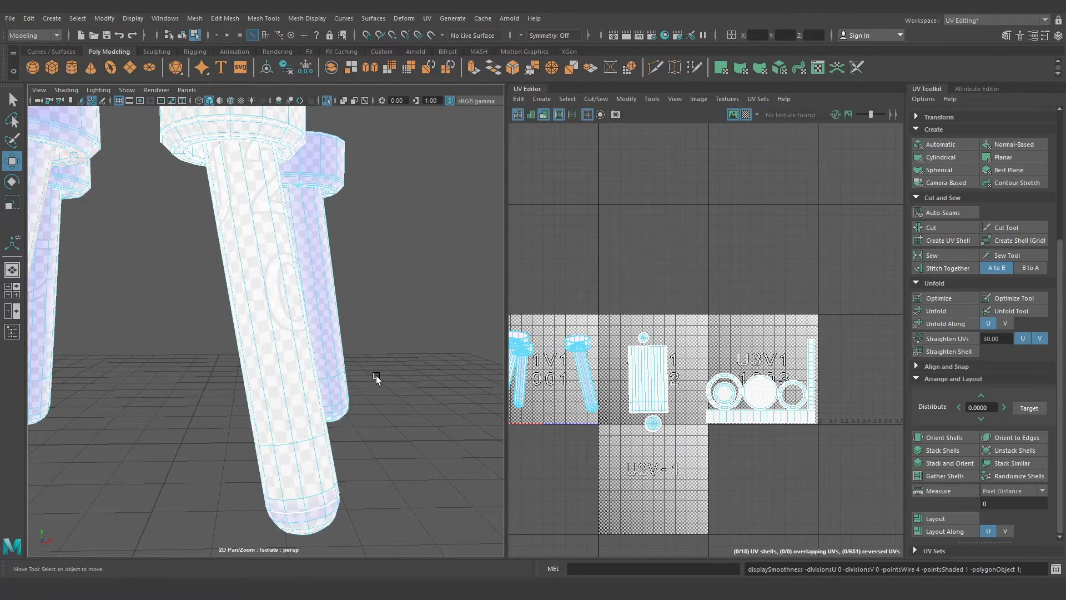
pyautogui.moveTo(372, 374)
pyautogui.keyDown('alt'); pyautogui.mouseDown()
pyautogui.moveTo(356, 344)
pyautogui.moveTo(357, 304)
pyautogui.moveTo(406, 305)
pyautogui.moveTo(407, 281)
pyautogui.moveTo(269, 305)
pyautogui.moveTo(233, 333)
pyautogui.moveTo(288, 318)
pyautogui.moveTo(340, 357)
pyautogui.moveTo(371, 400)
pyautogui.moveTo(243, 405)
pyautogui.moveTo(373, 371)
pyautogui.moveTo(317, 358)
pyautogui.moveTo(319, 381)
pyautogui.mouseUp(); pyautogui.keyUp('alt')
pyautogui.click(535, 117)
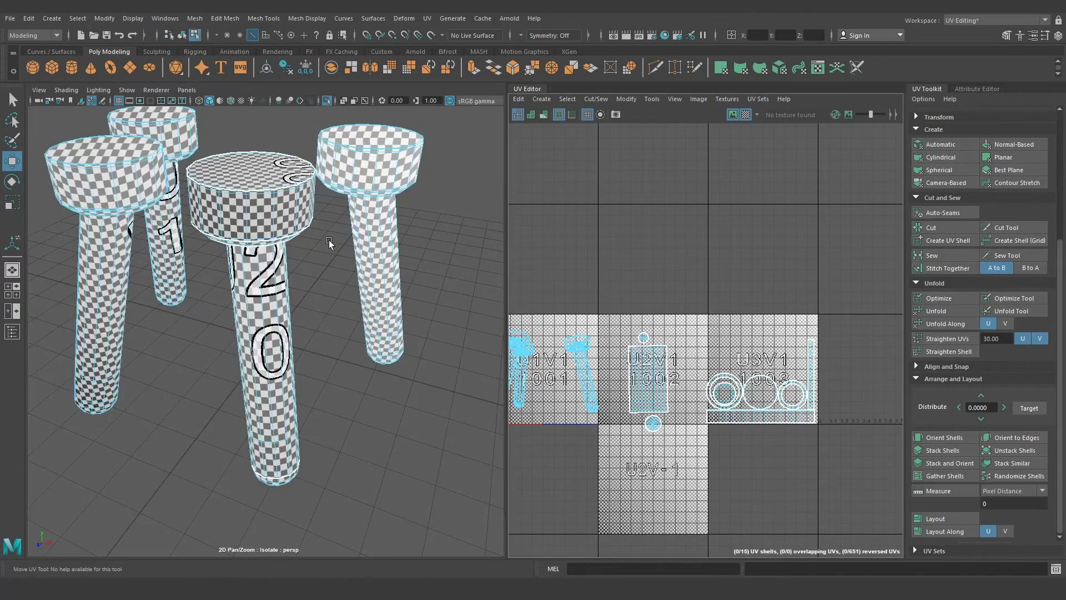
pyautogui.moveTo(329, 240)
pyautogui.keyDown('alt'); pyautogui.mouseDown()
pyautogui.moveTo(275, 313)
pyautogui.moveTo(334, 291)
pyautogui.mouseUp(); pyautogui.keyUp('alt')
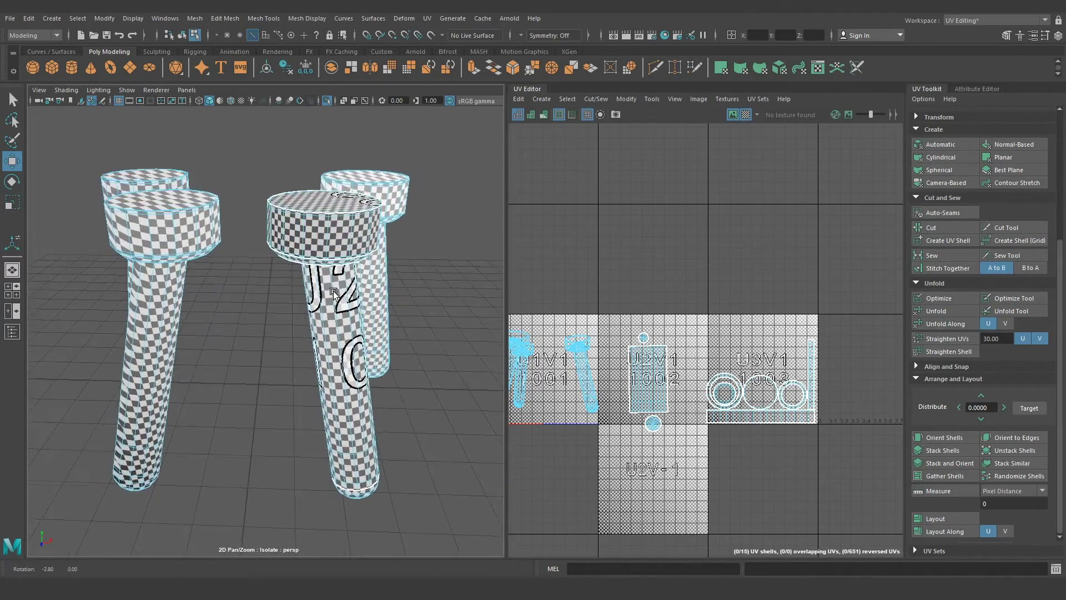
pyautogui.scroll(3, 734, 434)
pyautogui.scroll(2, 735, 434)
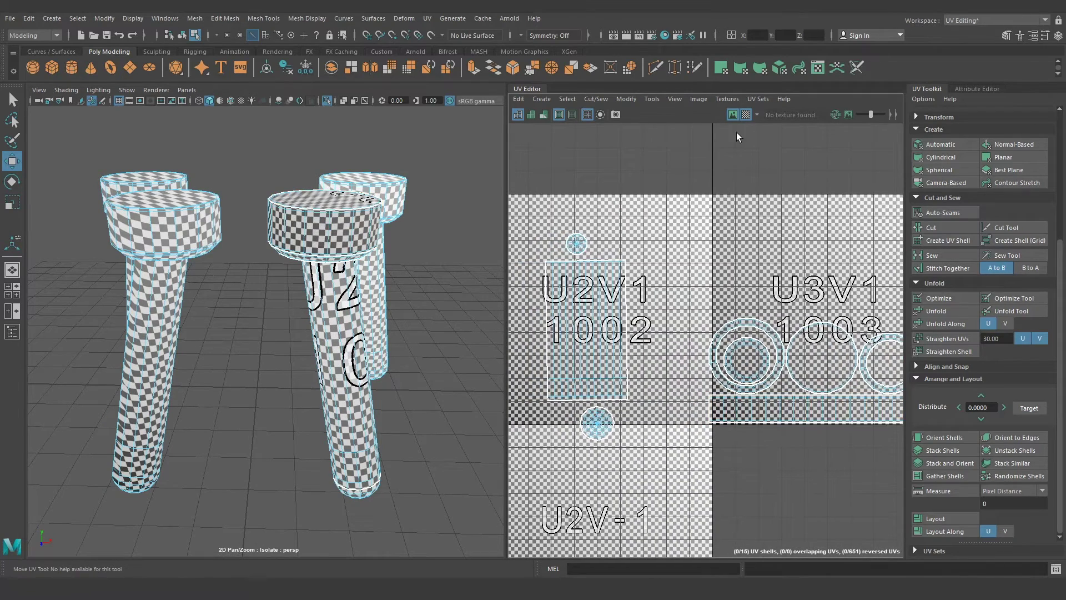
pyautogui.click(745, 117)
pyautogui.press('f')
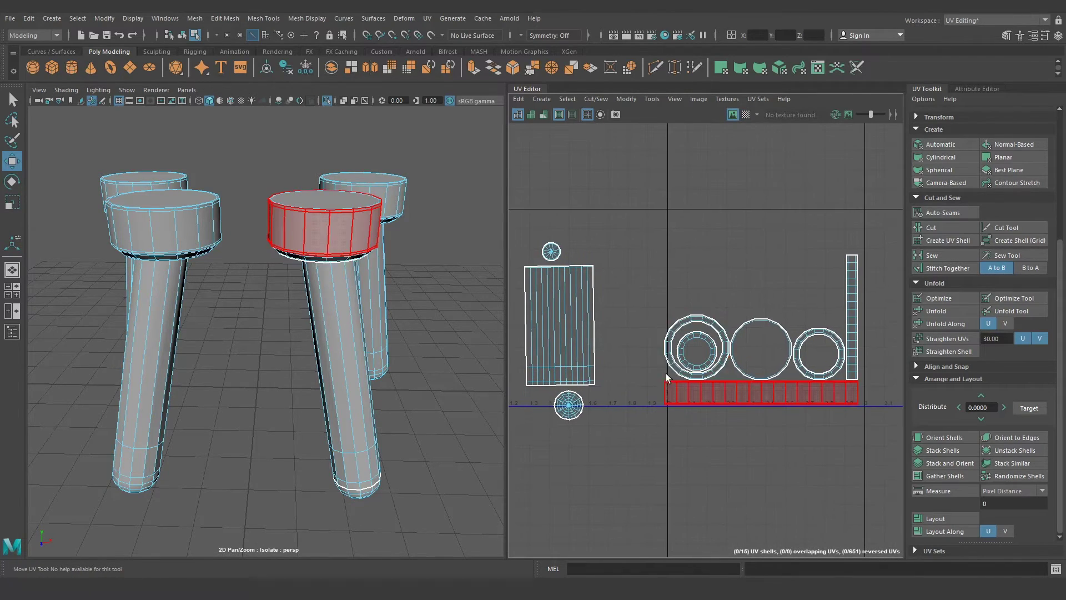
# Select the cap circle, strip, right ring shells, leg rectangle and small circle shells
pyautogui.moveTo(690, 332); pyautogui.dragTo(690, 264, button='right')
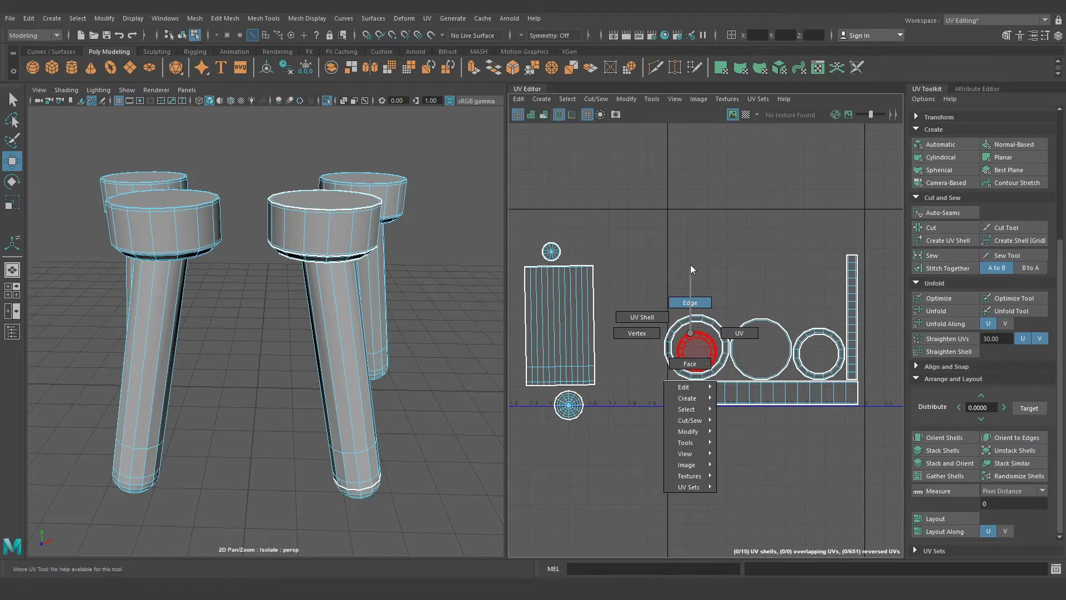
pyautogui.click(698, 307)
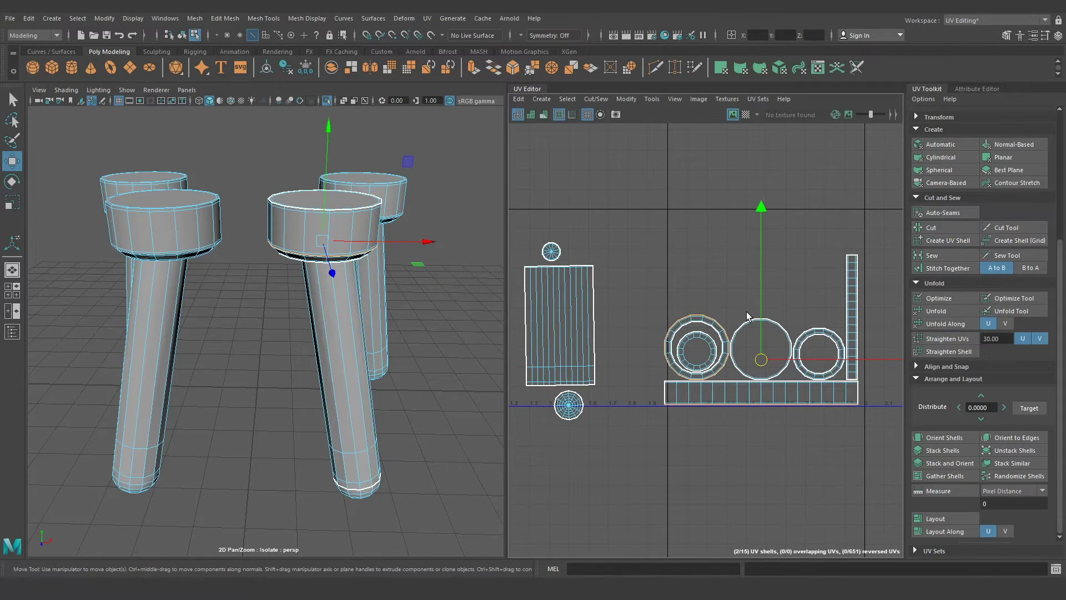
pyautogui.keyDown('shift'); pyautogui.click(810, 323); pyautogui.keyUp('shift')
pyautogui.keyDown('shift'); pyautogui.click(814, 342); pyautogui.keyUp('shift')
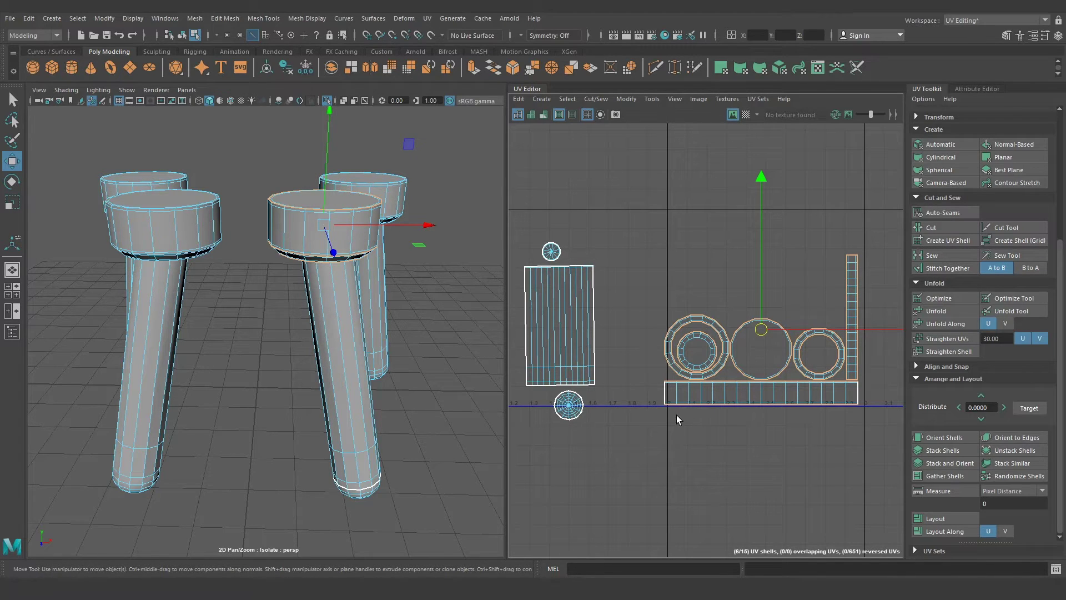
pyautogui.keyDown('alt'); pyautogui.moveTo(604, 422); pyautogui.dragTo(689, 402, button='middle'); pyautogui.keyUp('alt')
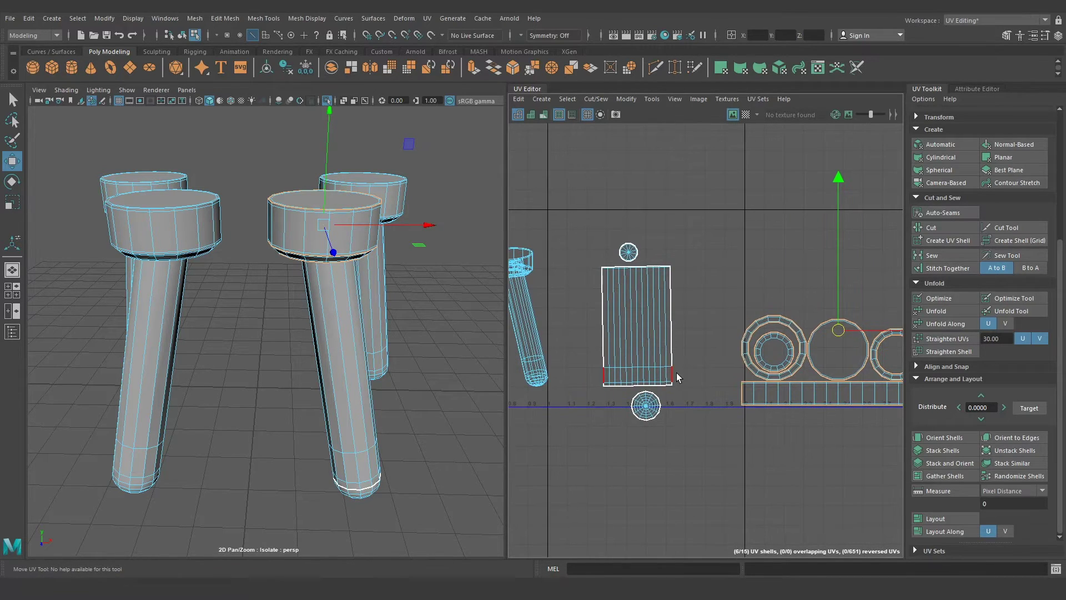
pyautogui.keyDown('shift'); pyautogui.click(674, 373); pyautogui.keyUp('shift')
pyautogui.keyDown('alt'); pyautogui.moveTo(710, 312); pyautogui.dragTo(704, 320, button='middle'); pyautogui.keyUp('alt')
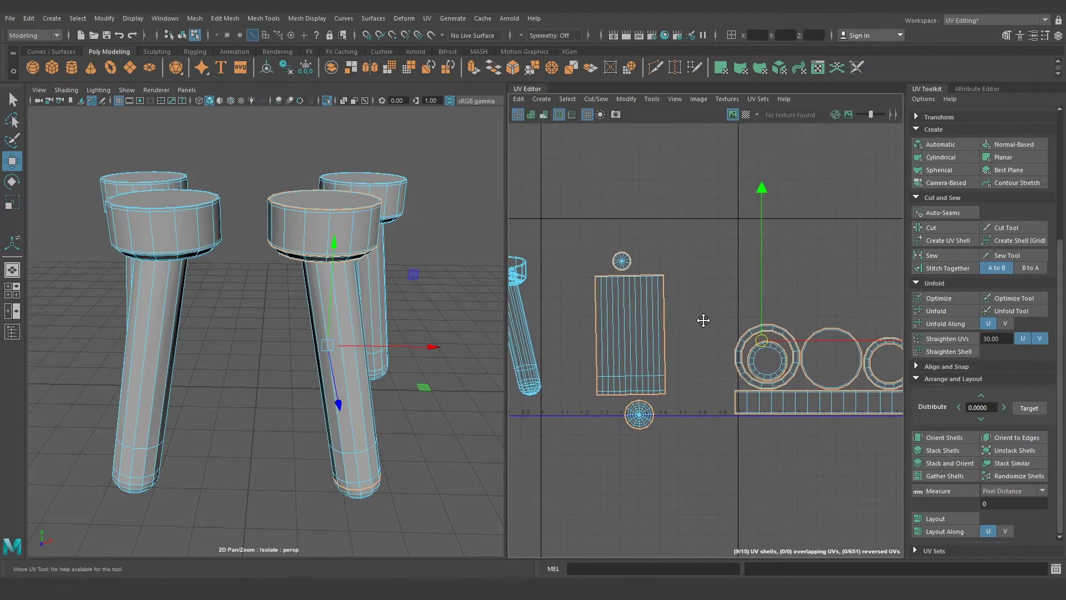
# Orbit and zoom to inspect the tall strip and cap circles alongside the legs
pyautogui.moveTo(349, 348)
pyautogui.keyDown('alt'); pyautogui.mouseDown()
pyautogui.moveTo(363, 284)
pyautogui.moveTo(309, 352)
pyautogui.moveTo(324, 368)
pyautogui.moveTo(297, 311)
pyautogui.moveTo(284, 312)
pyautogui.mouseUp(); pyautogui.keyUp('alt')
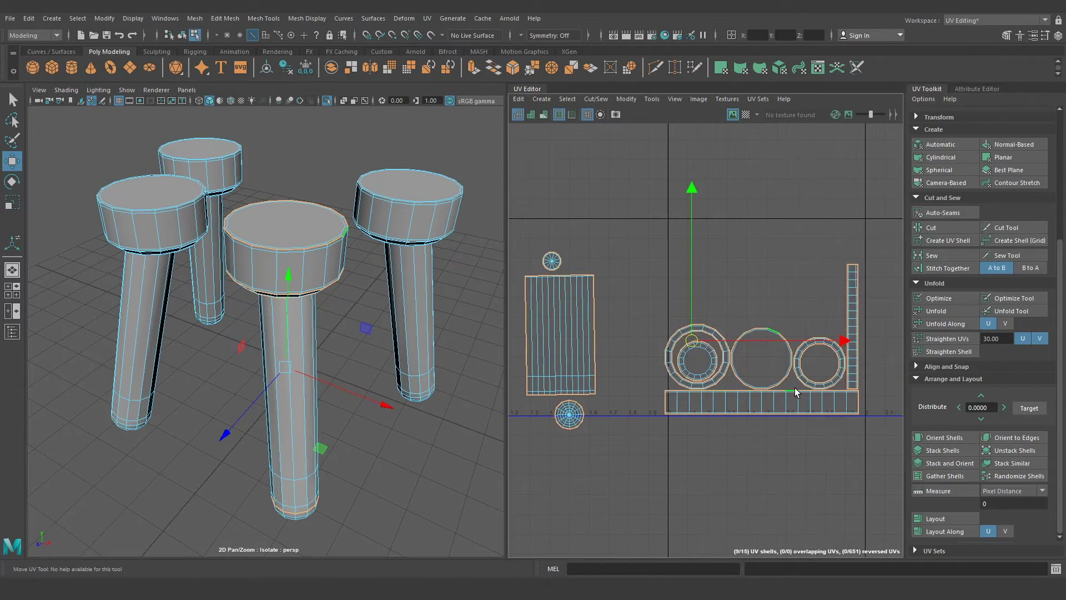
pyautogui.scroll(4, 795, 387)
pyautogui.scroll(2, 775, 375)
pyautogui.scroll(-2, 745, 380)
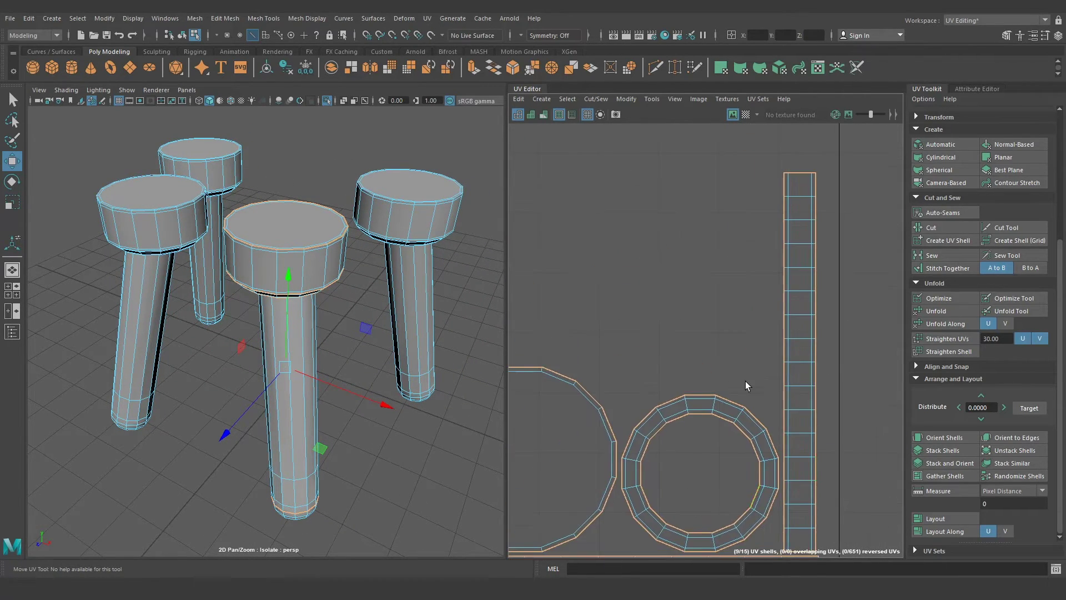
pyautogui.scroll(2, 747, 383)
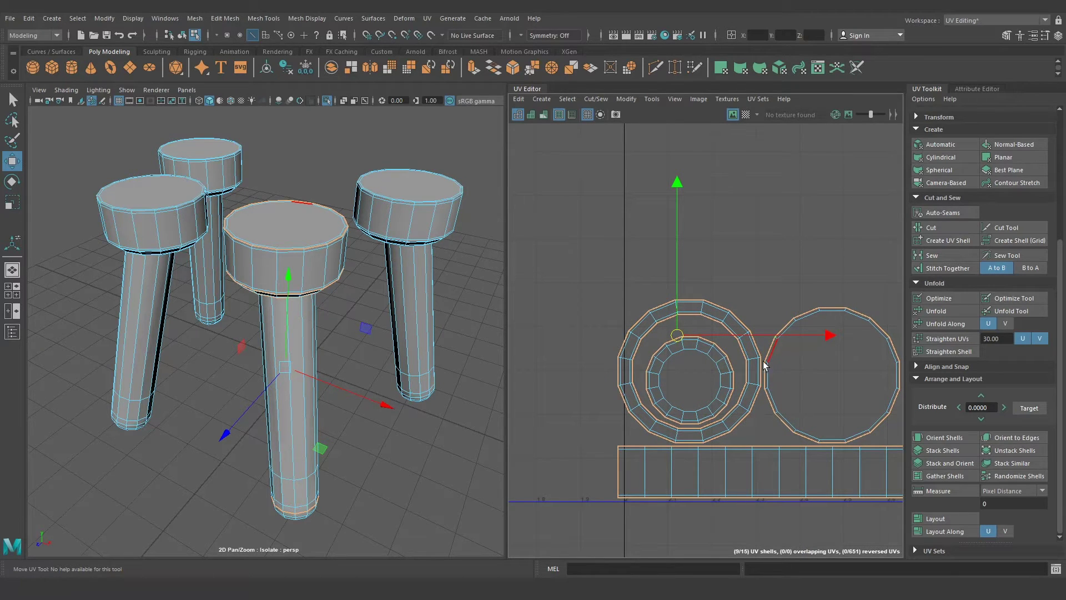
pyautogui.keyDown('alt'); pyautogui.moveTo(657, 337); pyautogui.dragTo(745, 332, button='middle'); pyautogui.keyUp('alt')
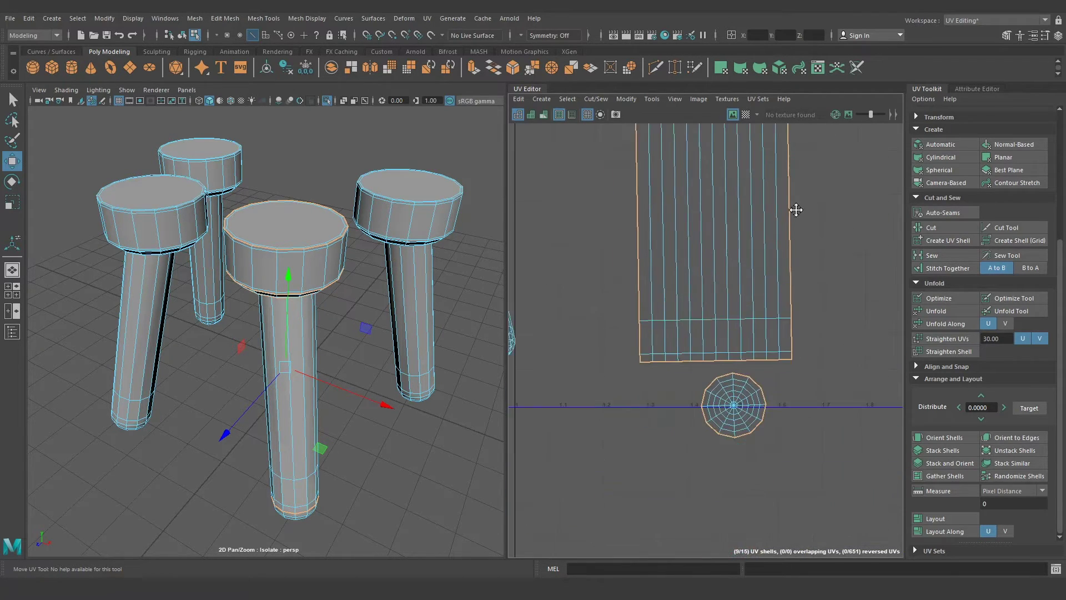
pyautogui.scroll(-2, 745, 332)
pyautogui.scroll(-2, 733, 361)
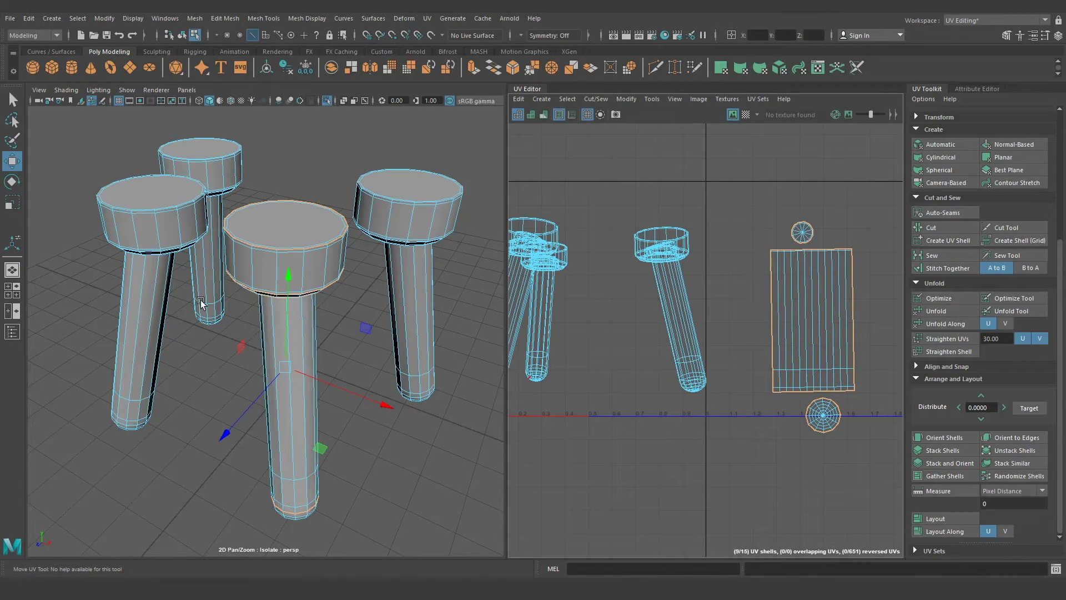
pyautogui.keyDown('alt'); pyautogui.moveTo(355, 266); pyautogui.dragTo(266, 255); pyautogui.keyUp('alt')
# Switch symmetry from Object X to World X and cut UVs along the marked seams
pyautogui.click(524, 37)
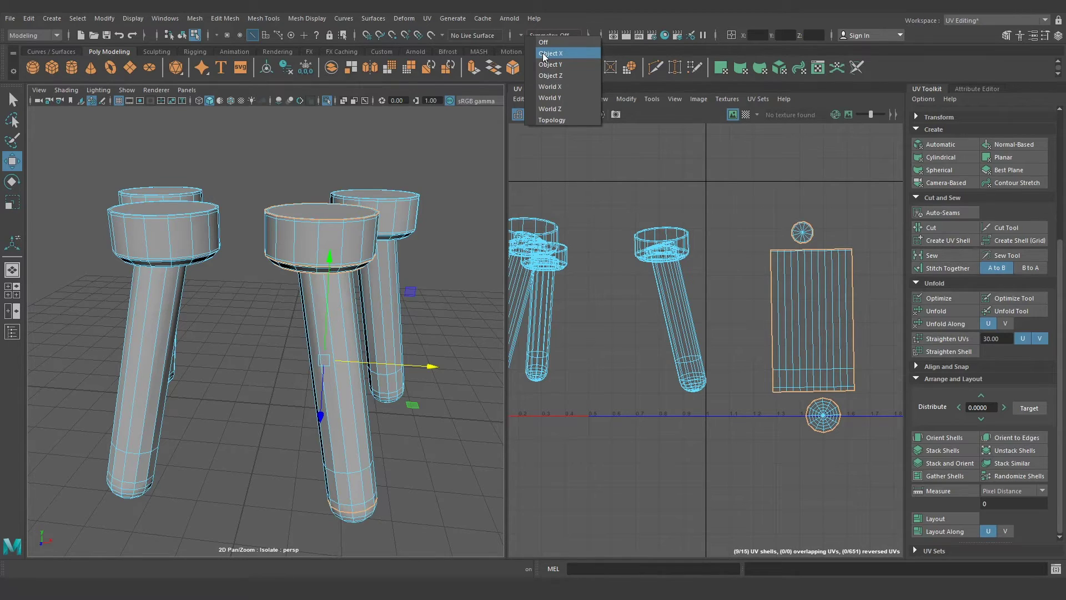
pyautogui.click(544, 54)
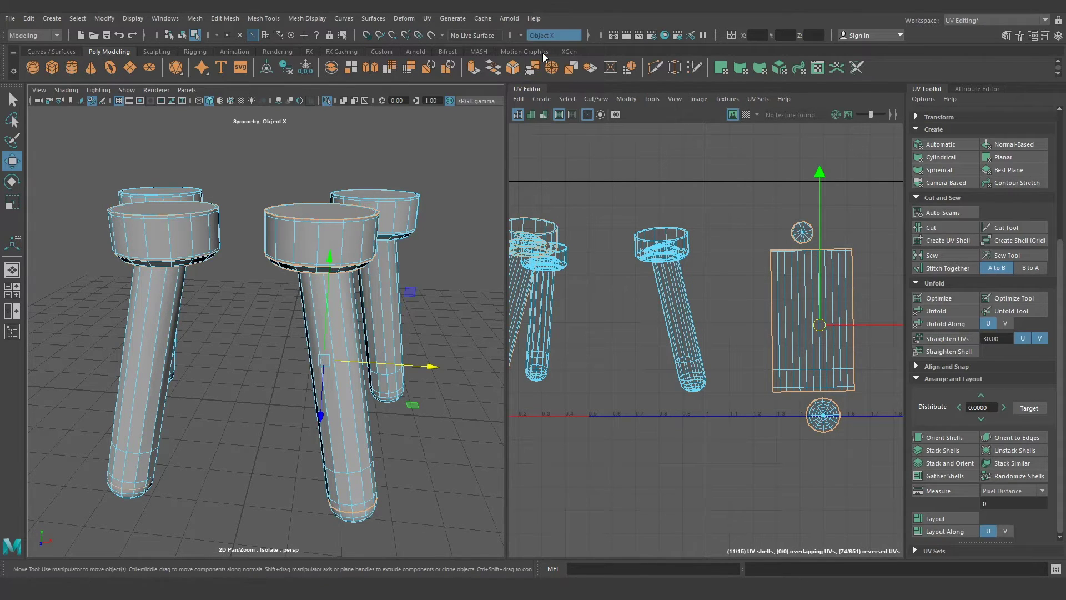
pyautogui.click(524, 34)
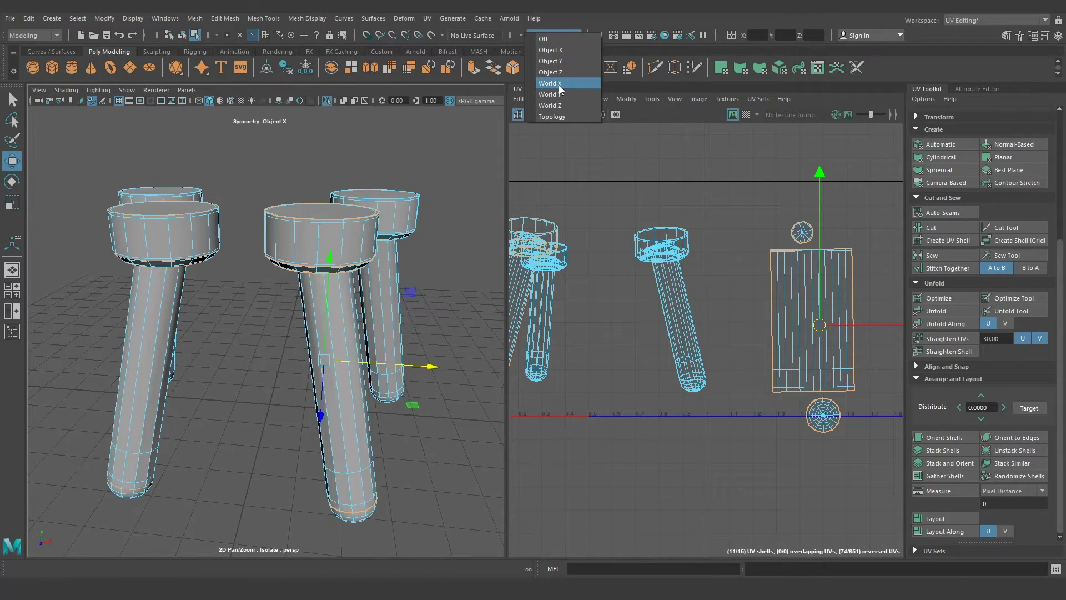
pyautogui.click(560, 88)
pyautogui.moveTo(297, 297)
pyautogui.keyDown('alt'); pyautogui.mouseDown()
pyautogui.moveTo(245, 304)
pyautogui.moveTo(231, 334)
pyautogui.moveTo(245, 304)
pyautogui.mouseUp(); pyautogui.keyUp('alt')
pyautogui.scroll(5, 247, 310)
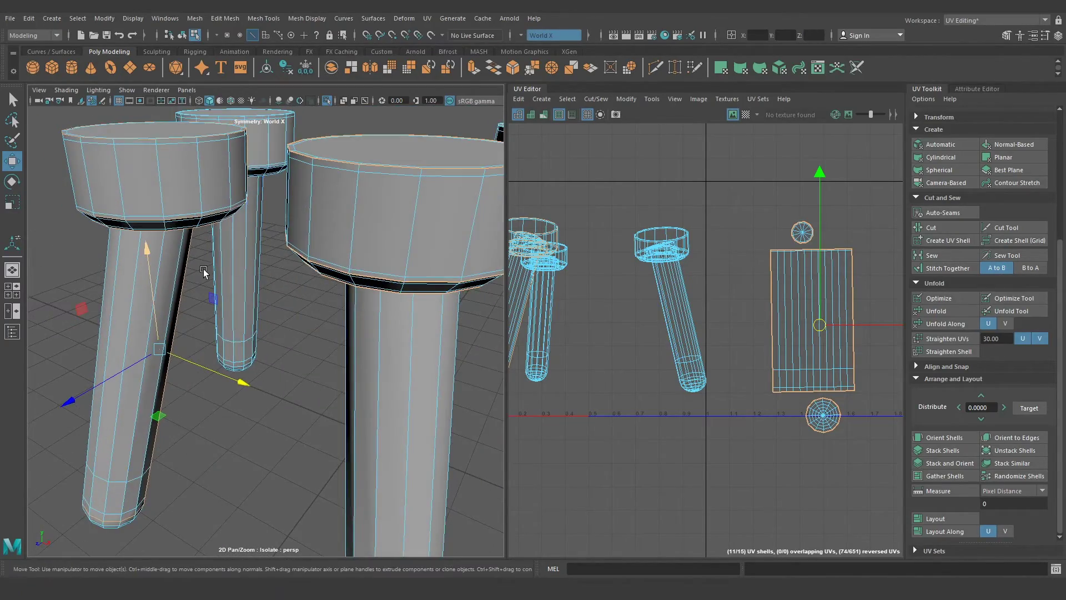
pyautogui.scroll(3, 203, 255)
pyautogui.moveTo(203, 255)
pyautogui.keyDown('alt'); pyautogui.mouseDown()
pyautogui.moveTo(115, 220)
pyautogui.moveTo(264, 267)
pyautogui.moveTo(245, 299)
pyautogui.mouseUp(); pyautogui.keyUp('alt')
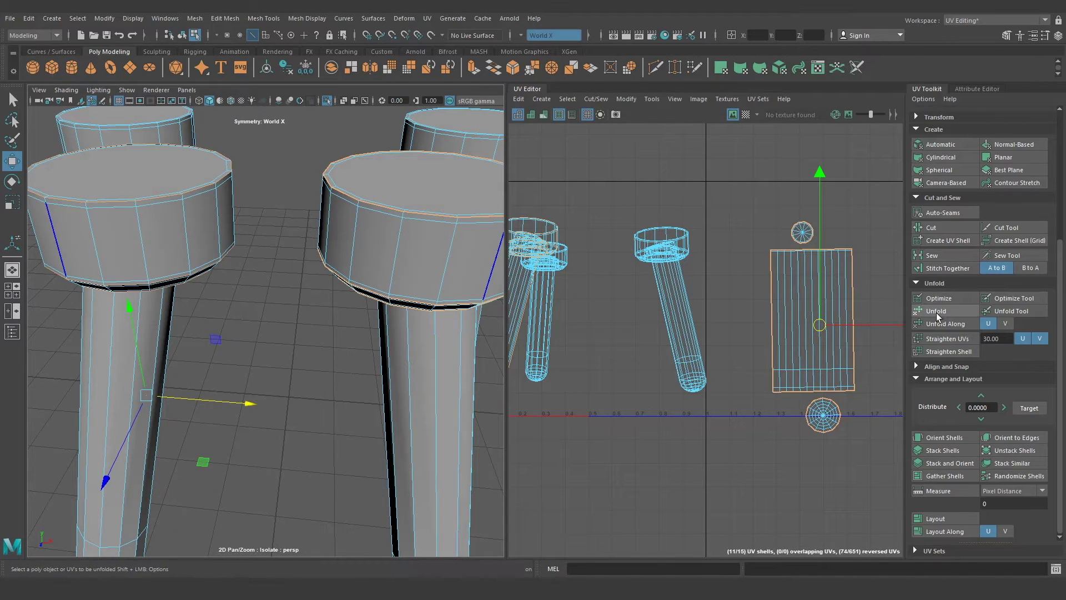
pyautogui.click(942, 224)
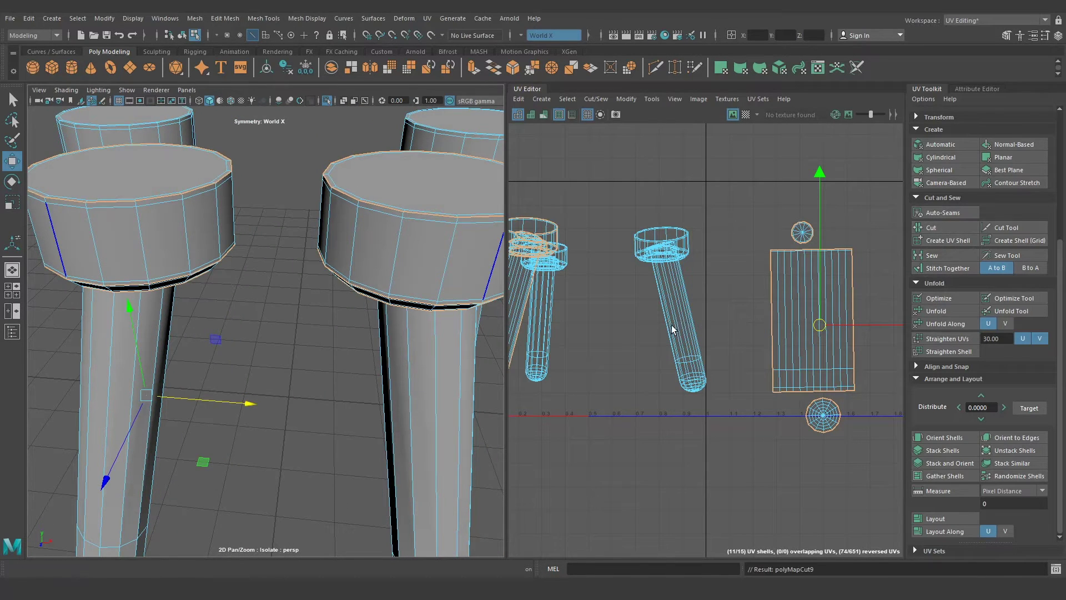
# Set symmetry to World Z and look over the stool tops
pyautogui.scroll(-3, 790, 305)
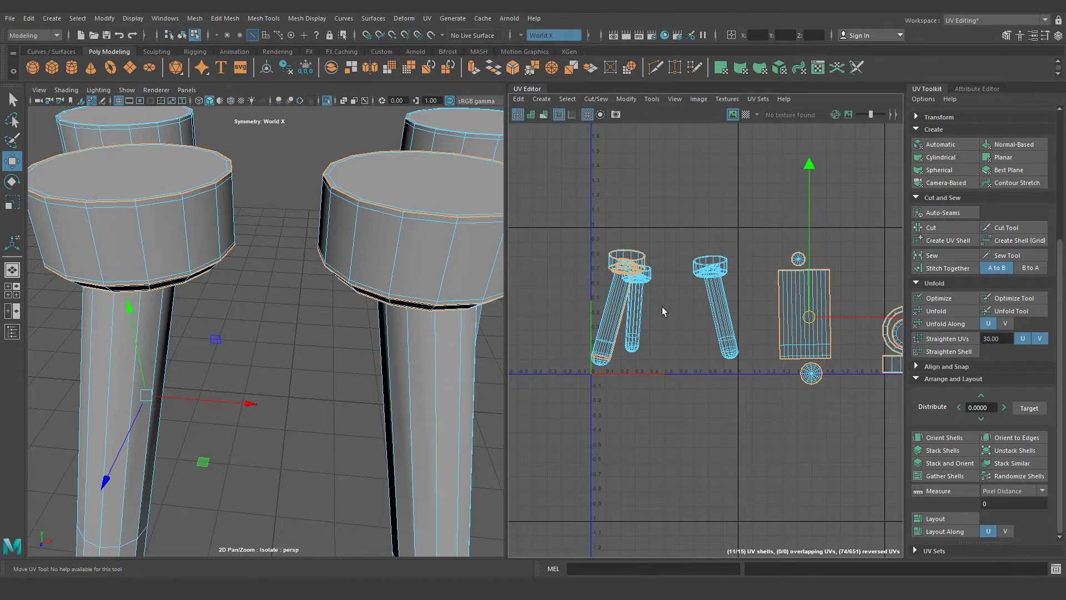
pyautogui.scroll(-3, 285, 269)
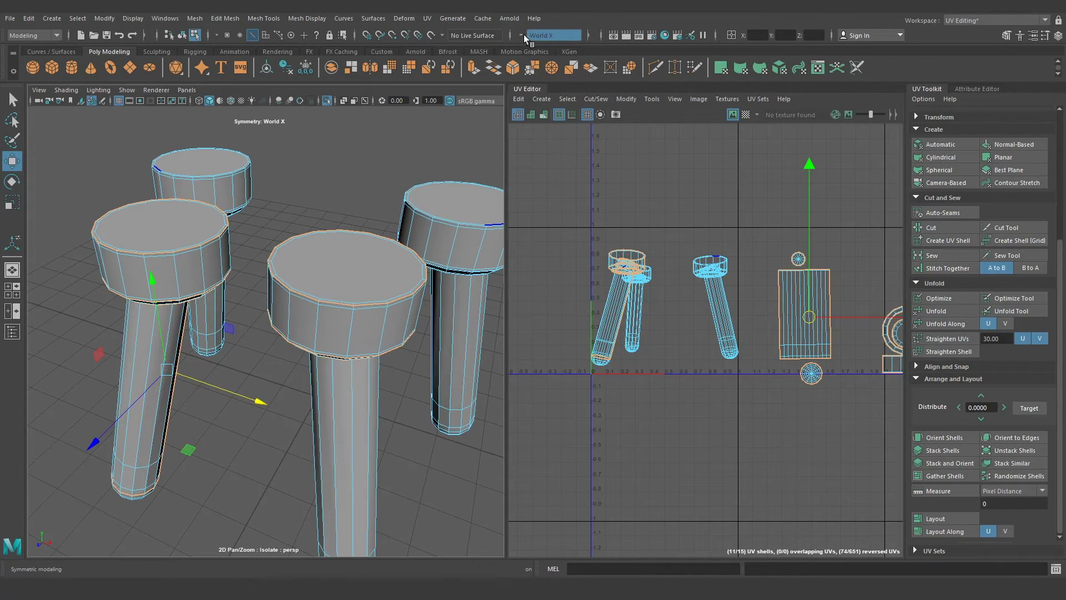
pyautogui.click(524, 34)
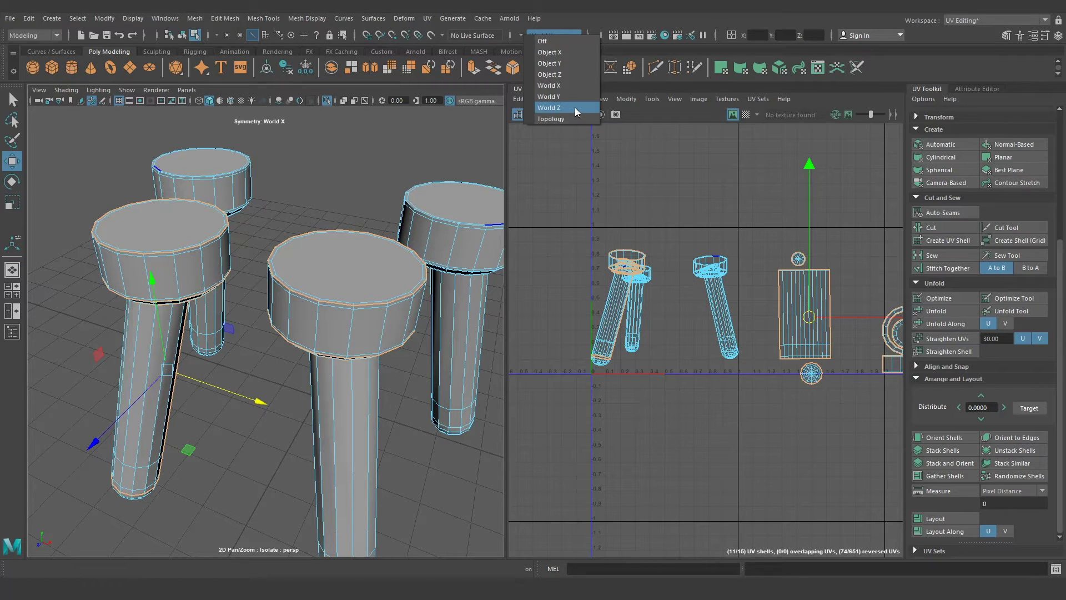
pyautogui.click(574, 107)
pyautogui.keyDown('alt'); pyautogui.moveTo(311, 289); pyautogui.dragTo(387, 279); pyautogui.keyUp('alt')
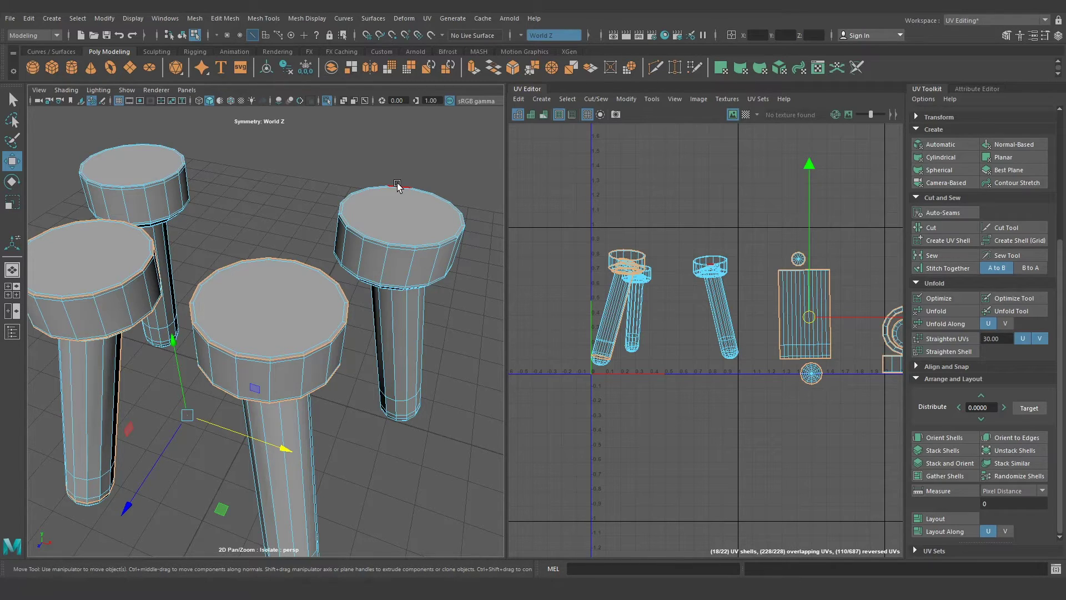
pyautogui.click(406, 186)
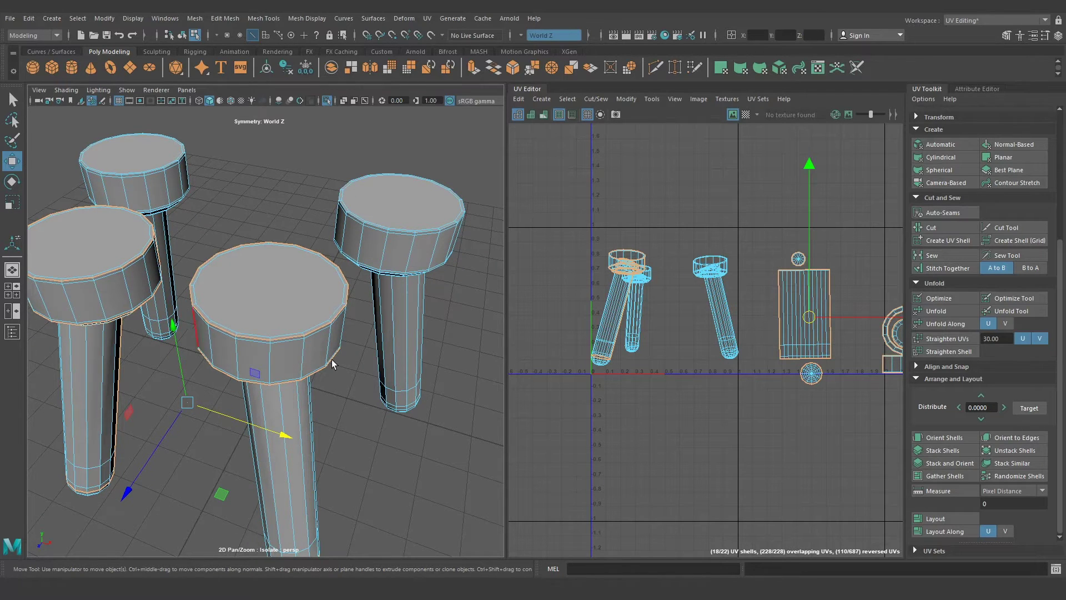
# Switch to UV shell selection and move the back-left stick and cap shells up and right
pyautogui.rightClick(630, 303)
pyautogui.moveTo(585, 264); pyautogui.dragTo(582, 275, button='right')
pyautogui.scroll(-2, 630, 302)
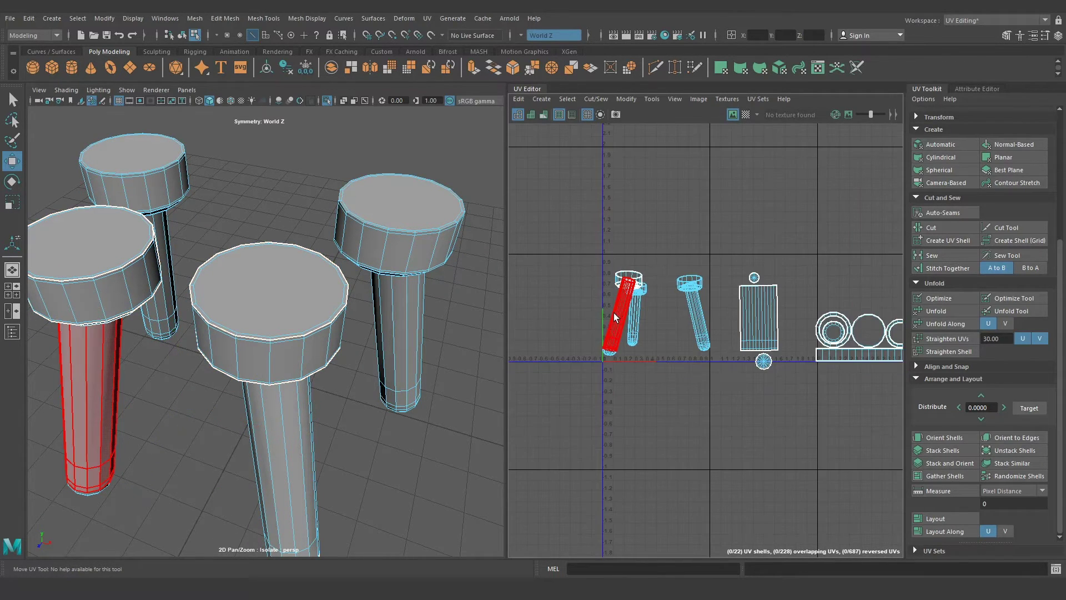
pyautogui.click(645, 308)
pyautogui.moveTo(645, 364); pyautogui.dragTo(675, 289, button='middle')
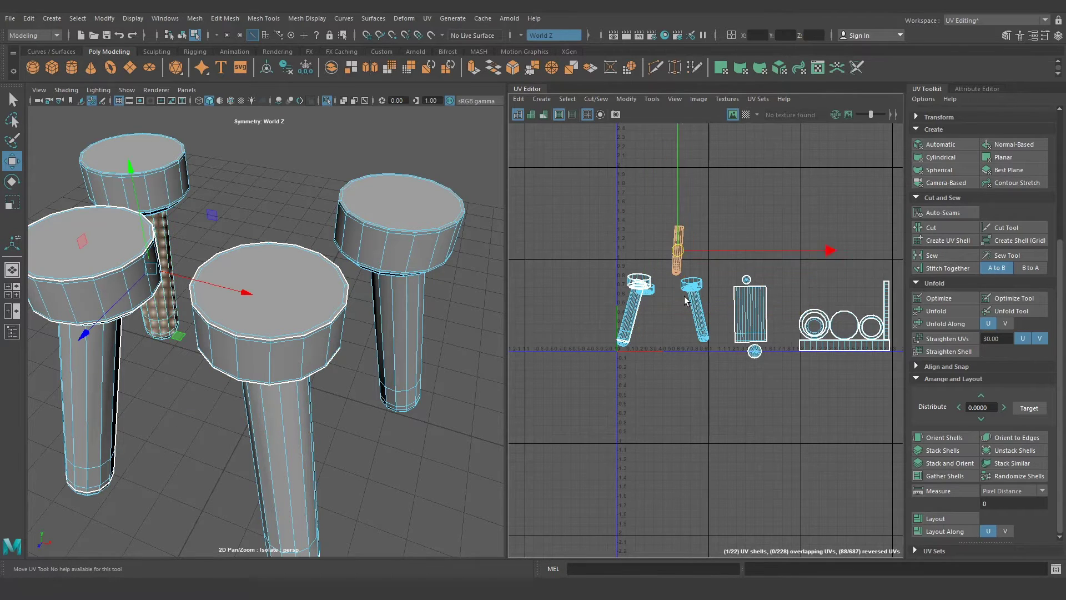
pyautogui.moveTo(651, 294); pyautogui.dragTo(666, 235)
# Unfold the front-left stick's UV shell, orient the shells and pack them into 0–1
pyautogui.click(643, 297)
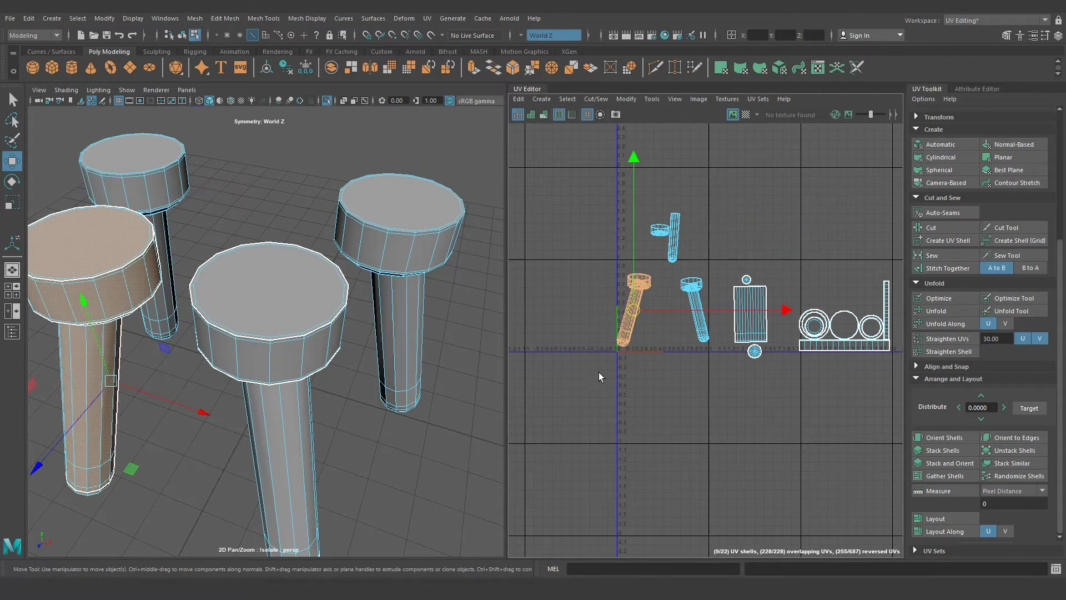
pyautogui.click(944, 309)
pyautogui.scroll(1, 658, 311)
pyautogui.scroll(4, 660, 319)
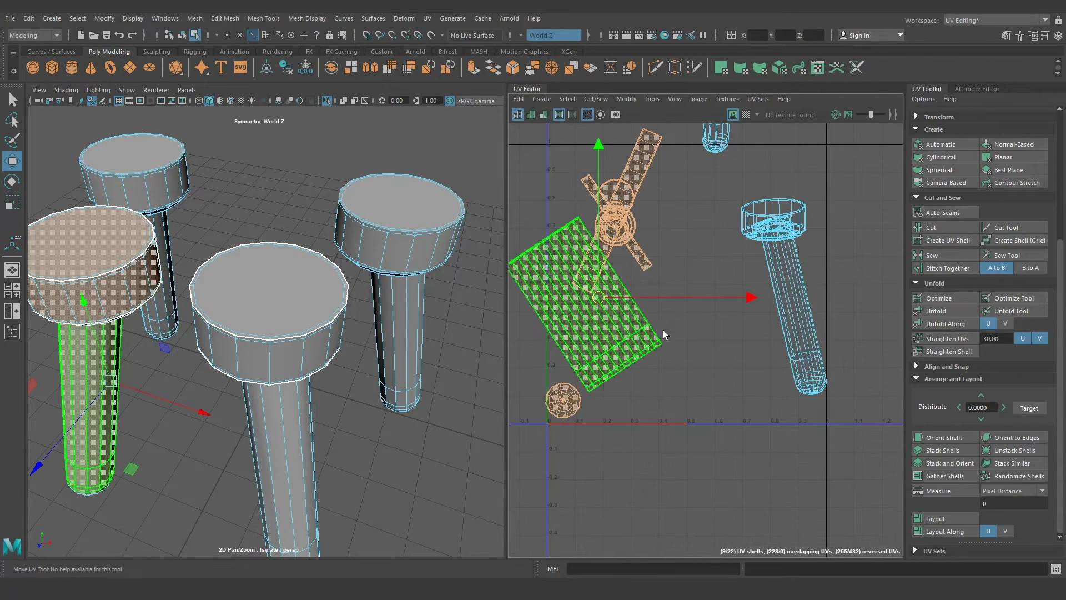
pyautogui.scroll(1, 663, 329)
pyautogui.click(954, 438)
pyautogui.click(941, 519)
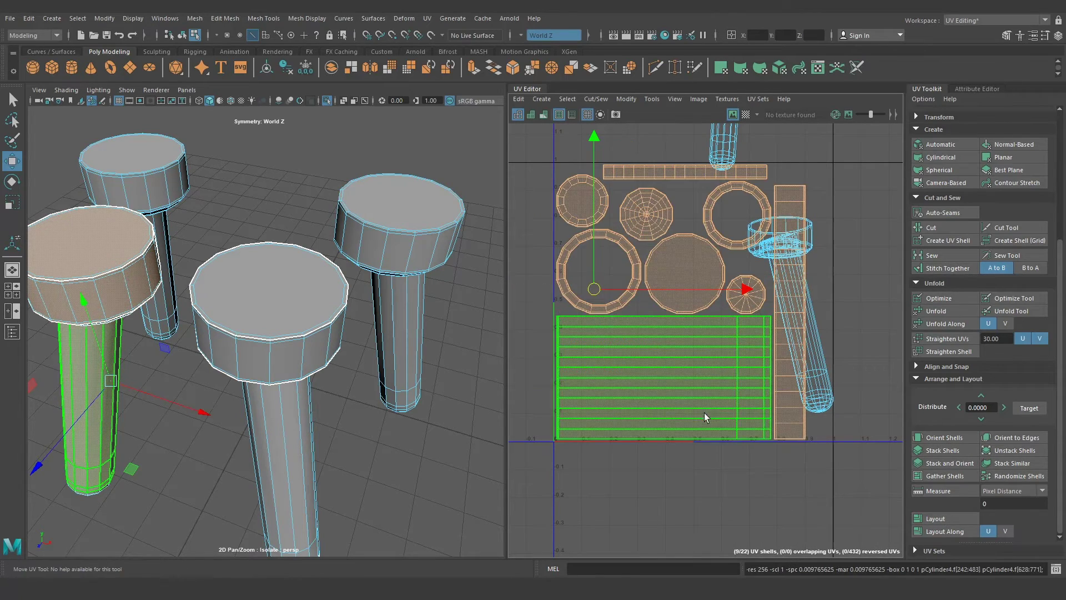
# Inspect the stool UVs with the checker pattern, then turn the checker off
pyautogui.scroll(-3, 697, 414)
pyautogui.keyDown('alt'); pyautogui.moveTo(289, 339); pyautogui.dragTo(305, 344); pyautogui.keyUp('alt')
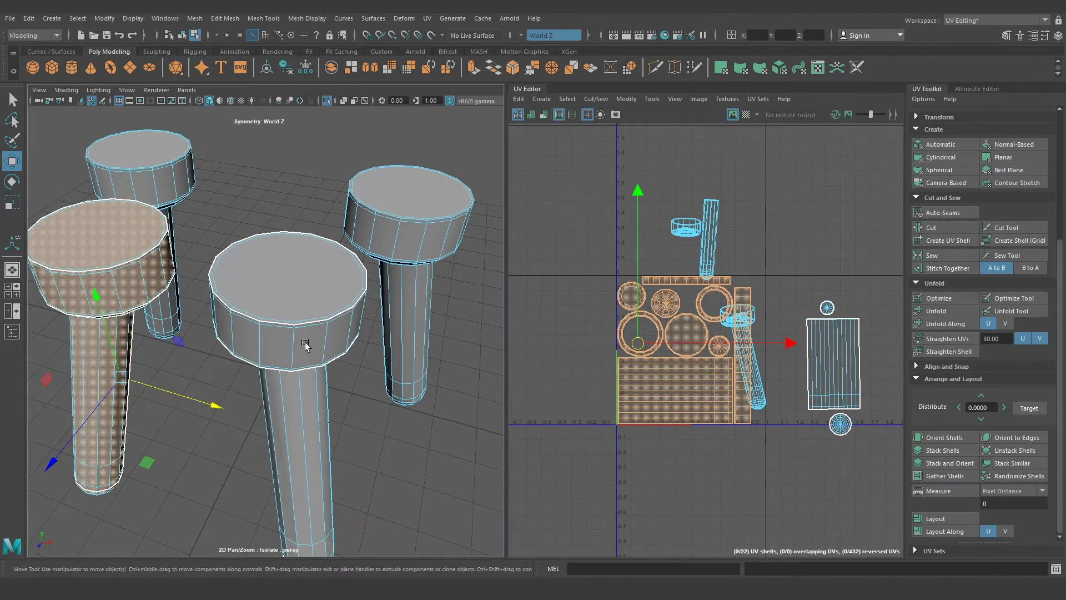
pyautogui.click(728, 115)
pyautogui.moveTo(294, 294)
pyautogui.keyDown('alt'); pyautogui.mouseDown()
pyautogui.moveTo(163, 251)
pyautogui.moveTo(304, 305)
pyautogui.mouseUp(); pyautogui.keyUp('alt')
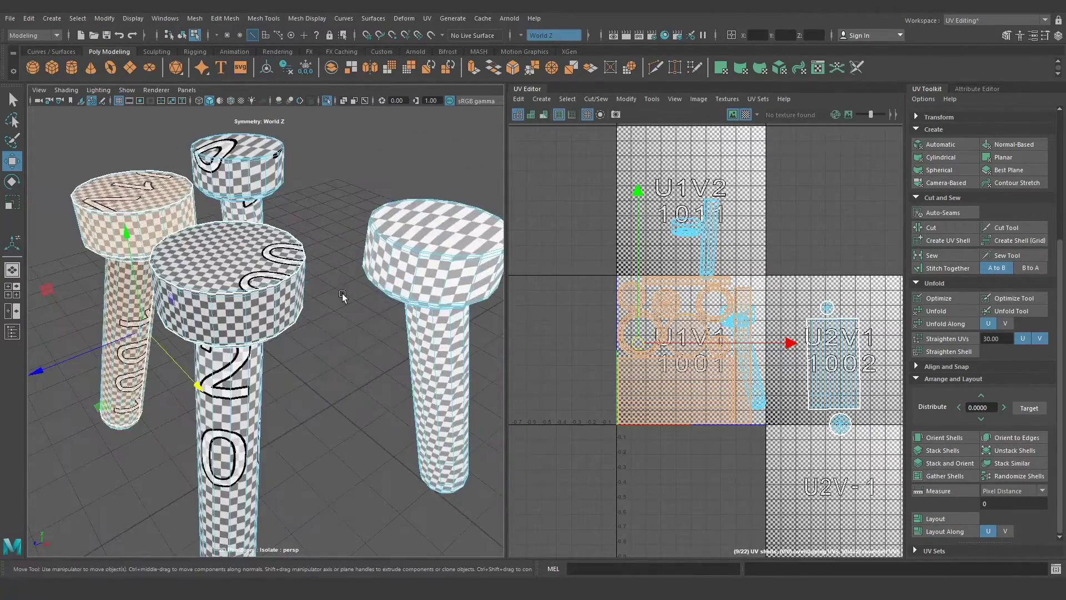
pyautogui.keyDown('alt'); pyautogui.moveTo(366, 349); pyautogui.dragTo(242, 323); pyautogui.keyUp('alt')
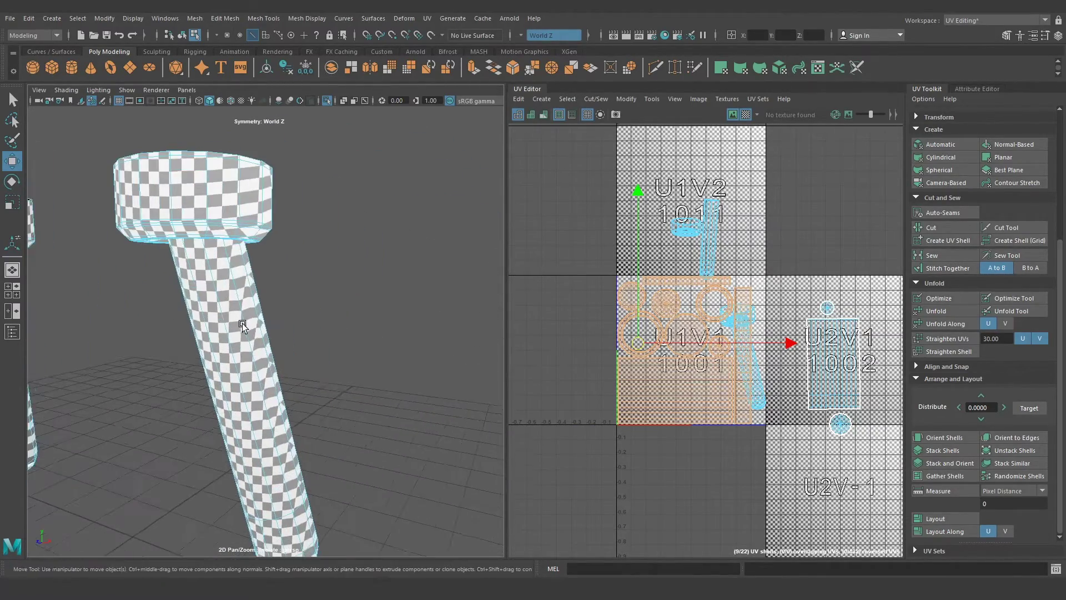
pyautogui.click(745, 114)
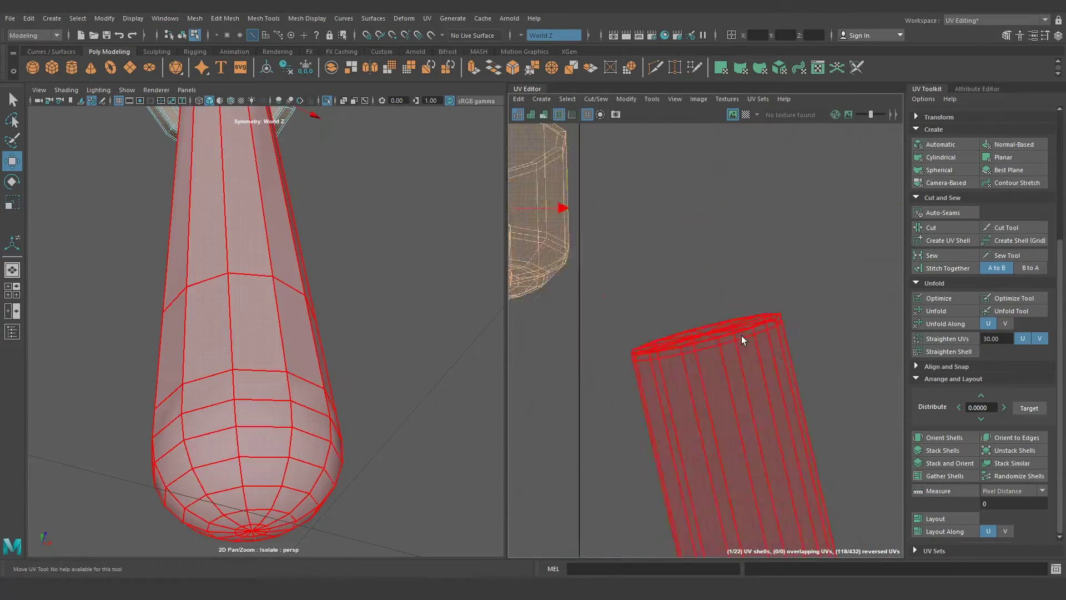
# Unfold, orient and pack the selected group of leg UV shells
pyautogui.click(755, 332)
pyautogui.press('f')
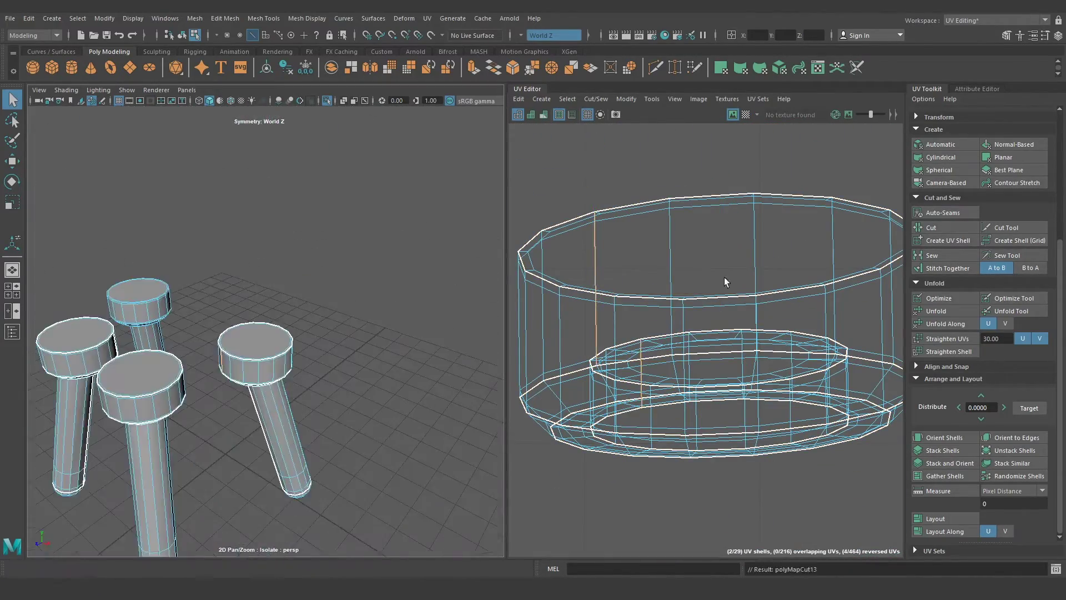
pyautogui.moveTo(768, 170); pyautogui.dragTo(577, 496)
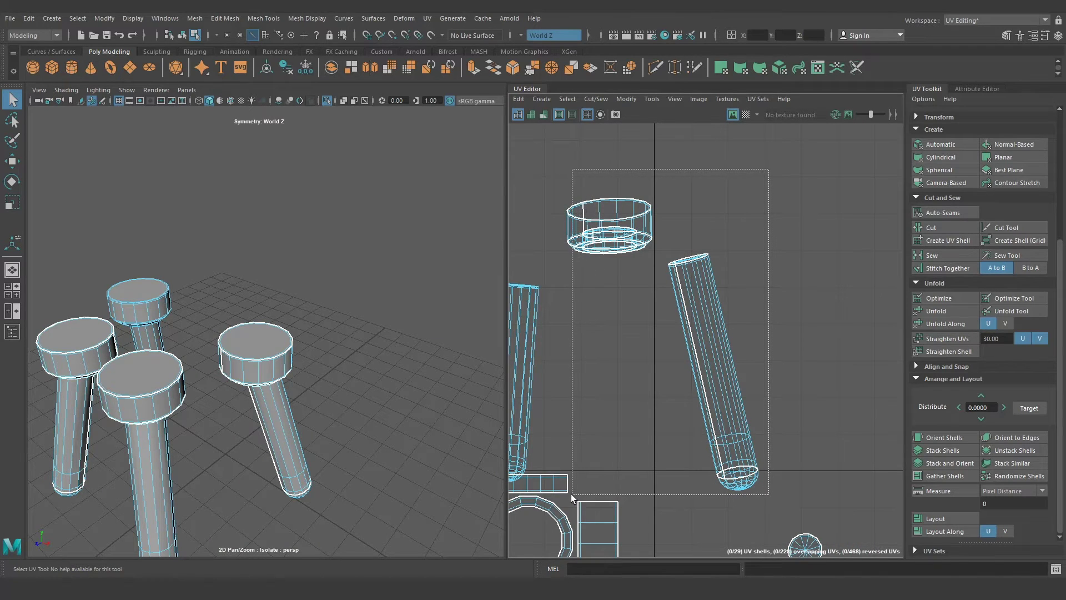
pyautogui.scroll(-3, 700, 394)
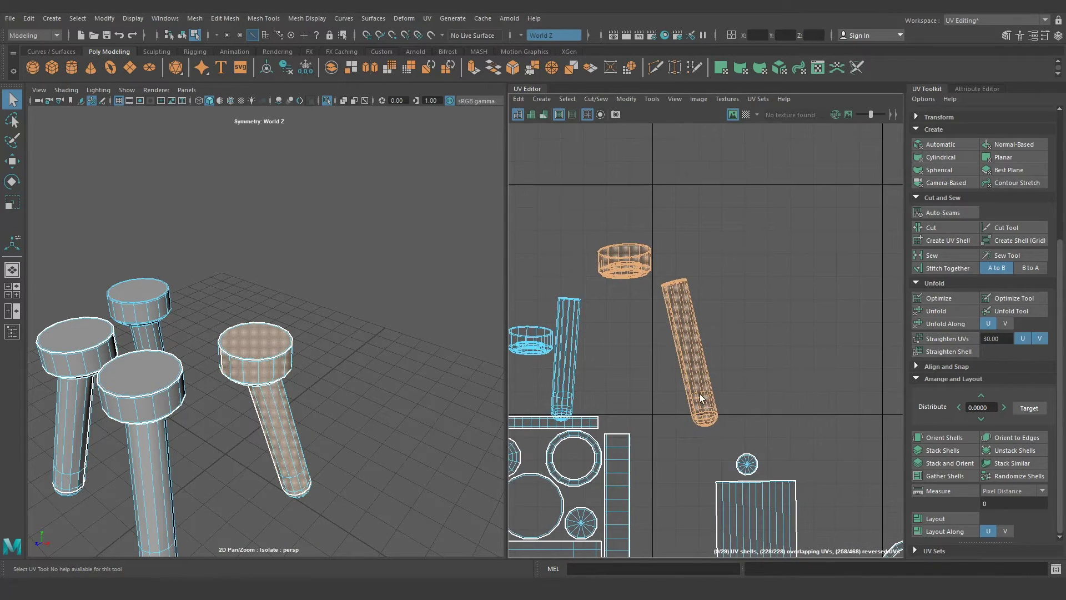
pyautogui.click(949, 312)
pyautogui.click(947, 438)
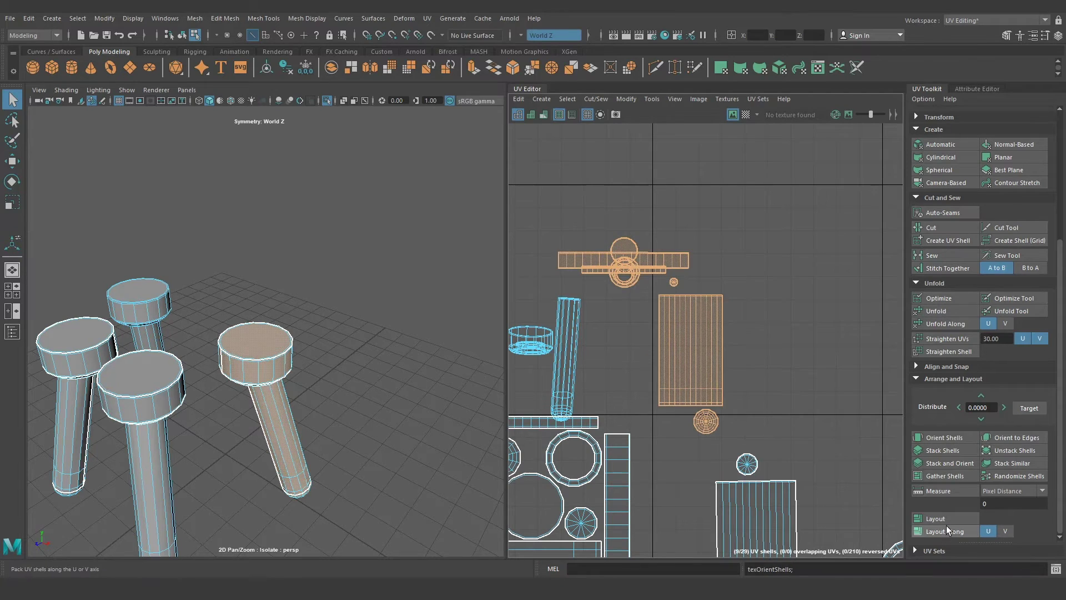
pyautogui.click(946, 519)
pyautogui.scroll(-1, 712, 434)
# Move the packed shells into the upper-right area and clear the selection
pyautogui.press('w')
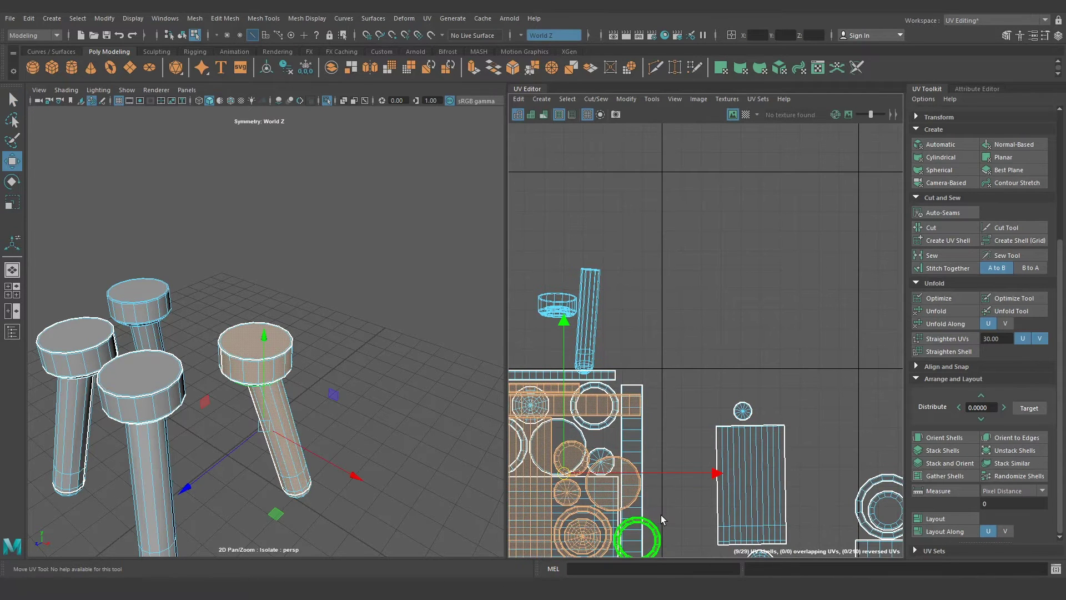
pyautogui.moveTo(652, 512)
pyautogui.mouseDown()
pyautogui.moveTo(853, 308)
pyautogui.moveTo(852, 325)
pyautogui.mouseUp()
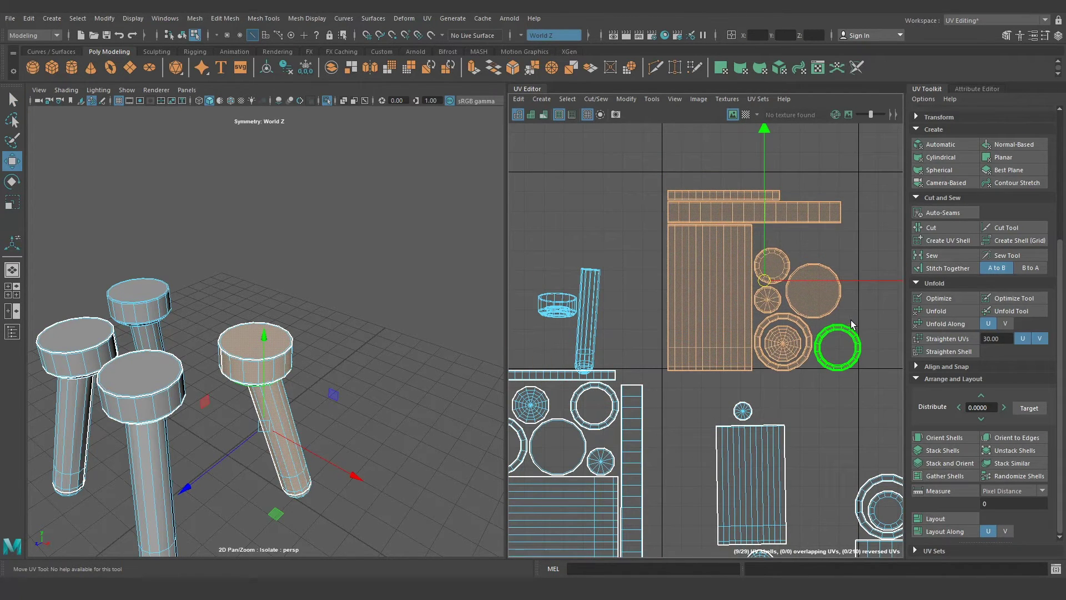
pyautogui.scroll(1, 744, 371)
pyautogui.scroll(2, 741, 378)
pyautogui.moveTo(715, 250); pyautogui.dragTo(734, 220, button='right')
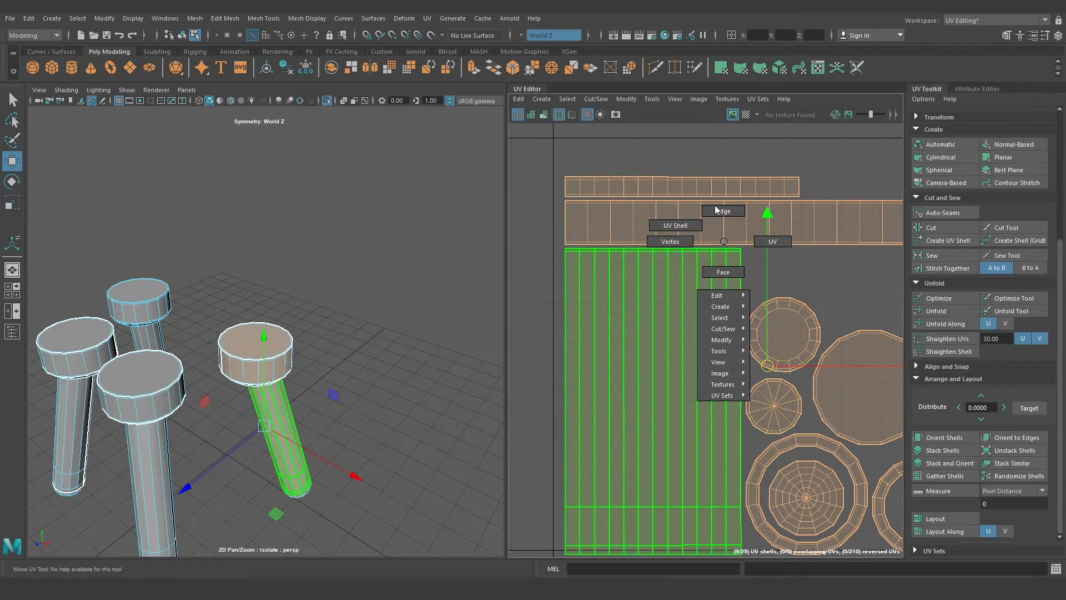
pyautogui.click(802, 267)
# Select the stick object's UV shells and bring the long strip shells into view
pyautogui.moveTo(802, 268)
pyautogui.keyDown('alt'); pyautogui.mouseDown(button='middle')
pyautogui.moveTo(764, 257)
pyautogui.moveTo(711, 267)
pyautogui.mouseUp(button='middle'); pyautogui.keyUp('alt')
pyautogui.click(720, 234)
pyautogui.click(703, 253)
pyautogui.moveTo(747, 315)
pyautogui.keyDown('alt'); pyautogui.mouseDown(button='middle')
pyautogui.moveTo(710, 181)
pyautogui.moveTo(721, 328)
pyautogui.mouseUp(button='middle'); pyautogui.keyUp('alt')
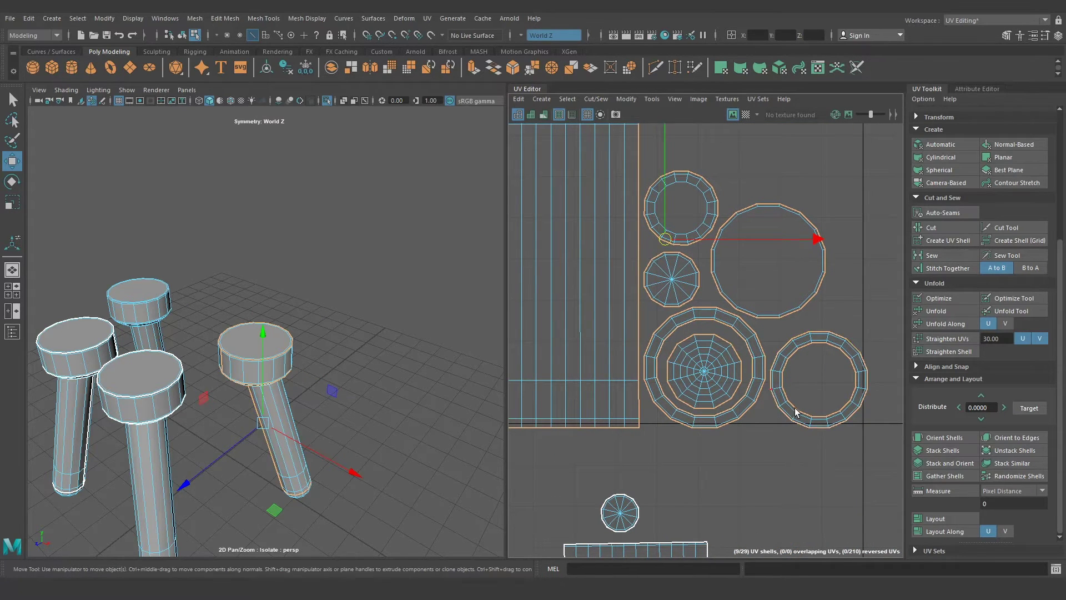
pyautogui.keyDown('alt'); pyautogui.moveTo(745, 376); pyautogui.dragTo(643, 400, button='right'); pyautogui.keyUp('alt')
pyautogui.keyDown('alt'); pyautogui.moveTo(643, 400); pyautogui.dragTo(652, 402, button='middle'); pyautogui.keyUp('alt')
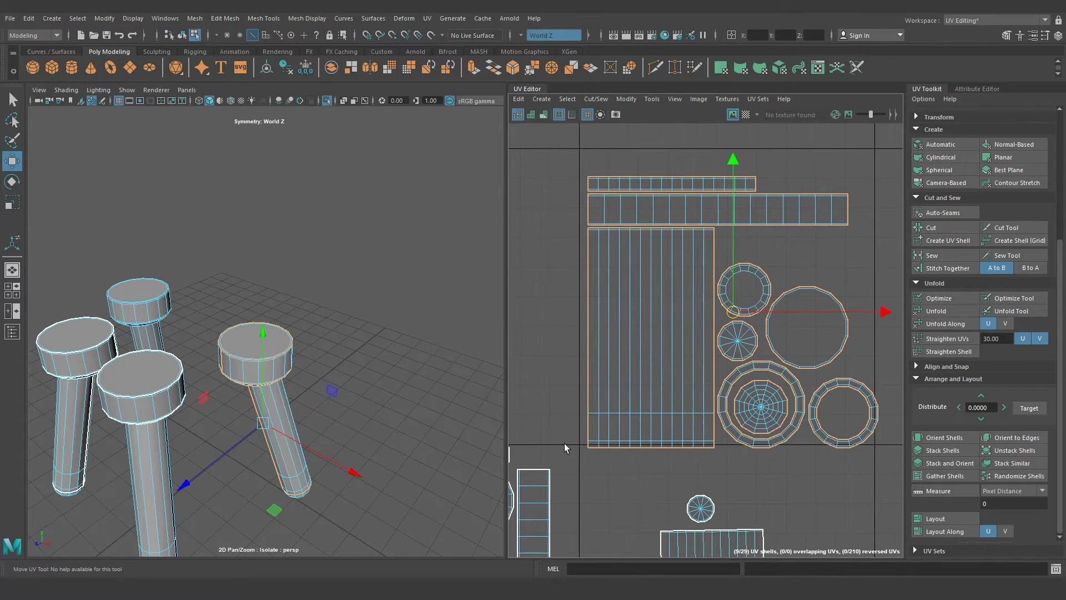
pyautogui.moveTo(234, 431)
pyautogui.keyDown('alt'); pyautogui.mouseDown()
pyautogui.moveTo(267, 416)
pyautogui.moveTo(261, 368)
pyautogui.mouseUp(); pyautogui.keyUp('alt')
pyautogui.scroll(5, 292, 407)
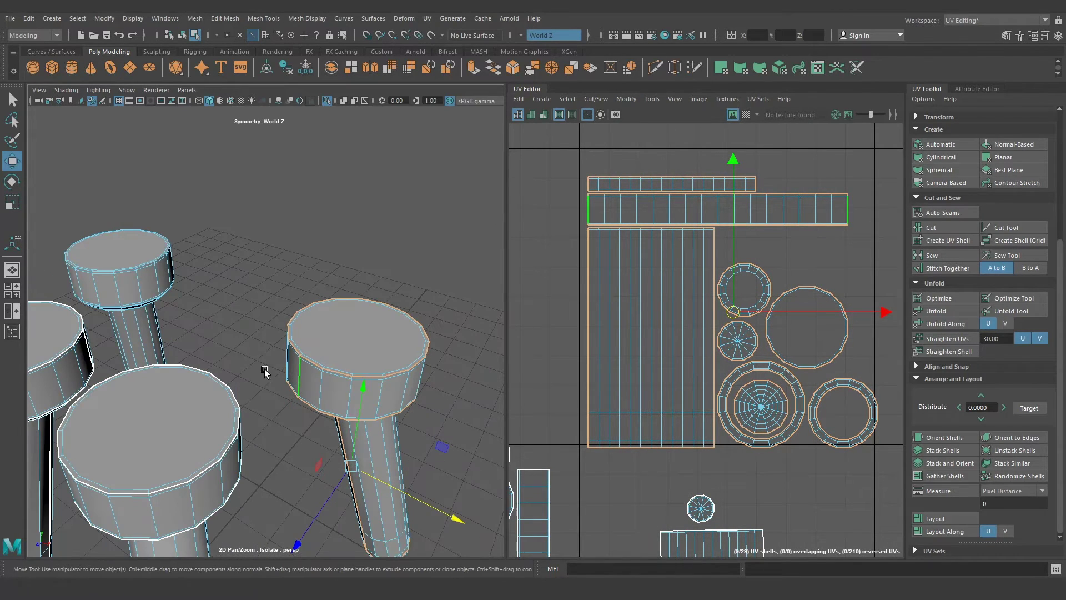
# Set modelling symmetry to World X
pyautogui.click(549, 35)
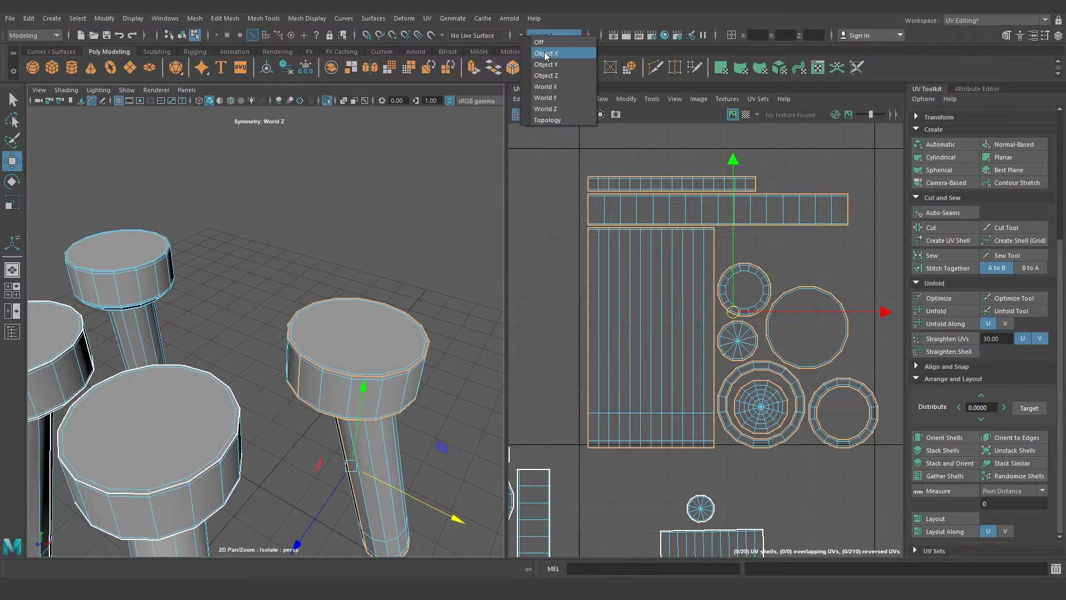
pyautogui.click(549, 87)
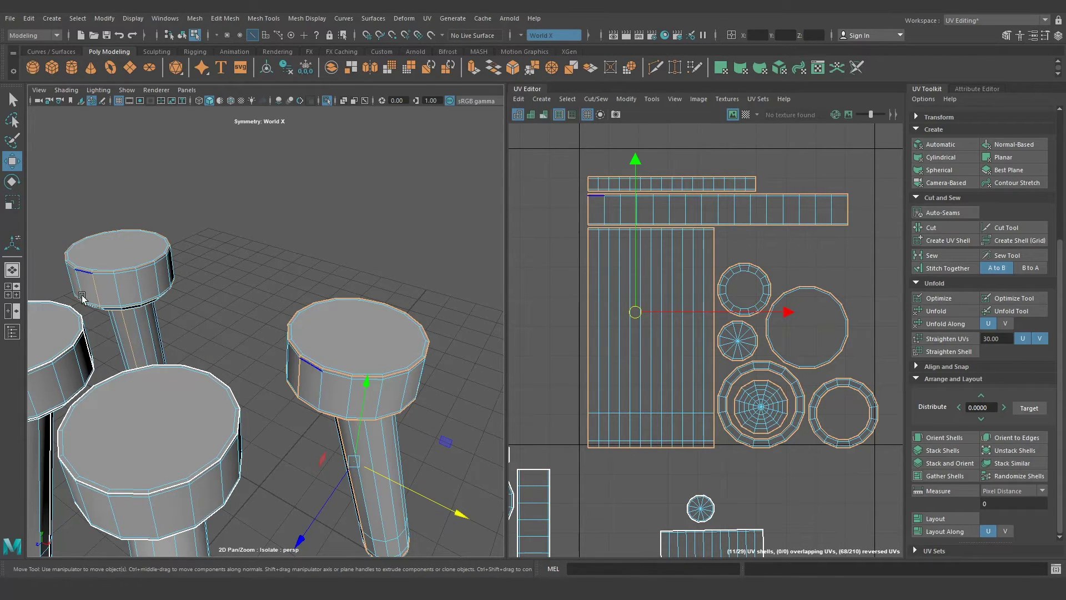
pyautogui.keyDown('alt'); pyautogui.moveTo(340, 394); pyautogui.dragTo(325, 389); pyautogui.keyUp('alt')
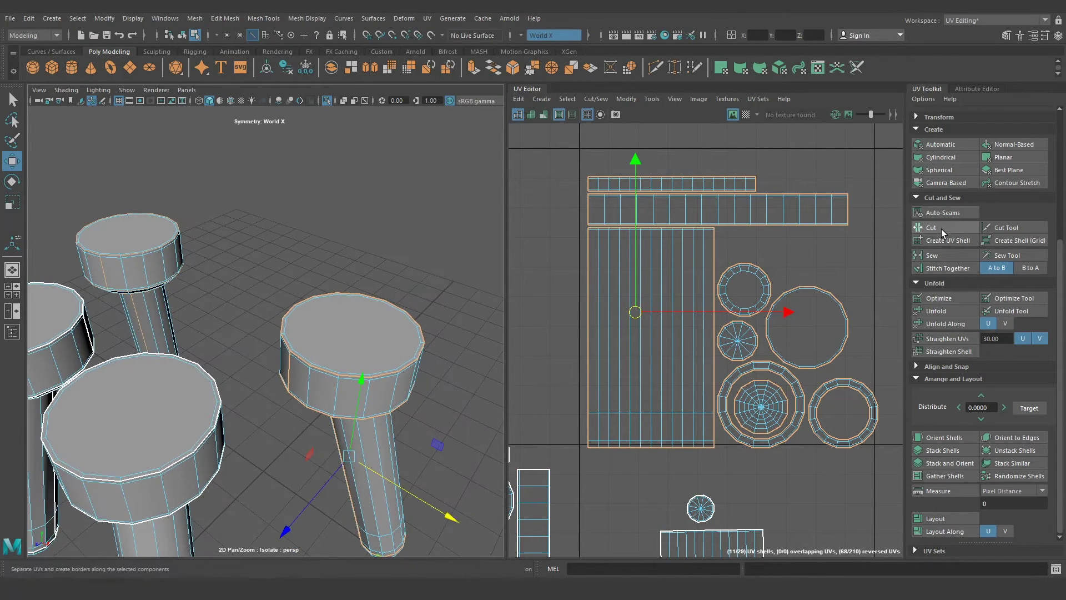
pyautogui.scroll(-1, 634, 343)
pyautogui.scroll(-2, 634, 343)
# Turn modelling symmetry off
pyautogui.moveTo(661, 336); pyautogui.dragTo(660, 355, button='right')
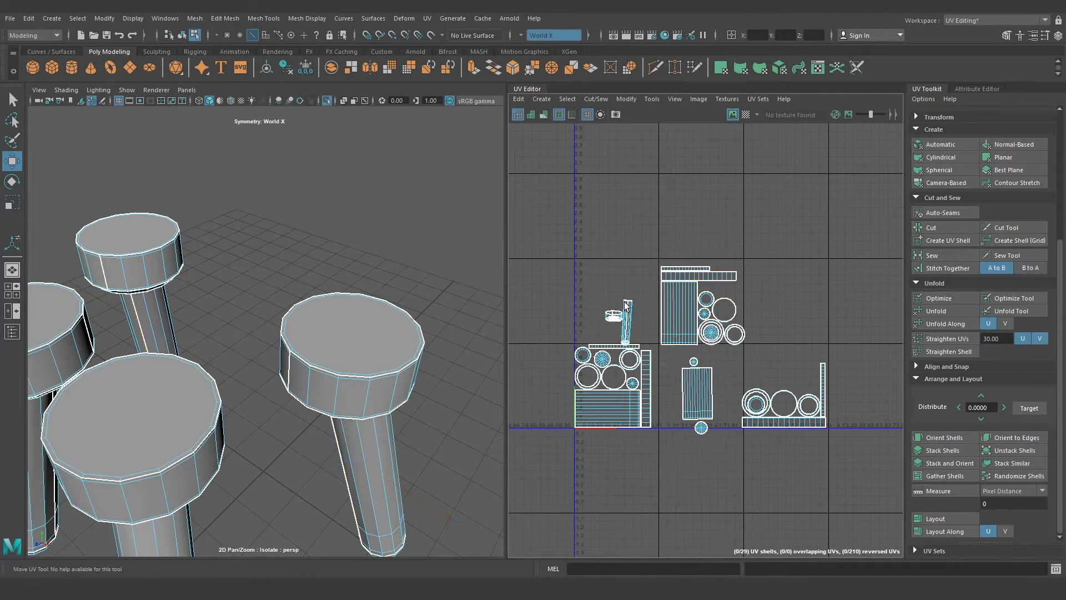
pyautogui.scroll(1, 657, 335)
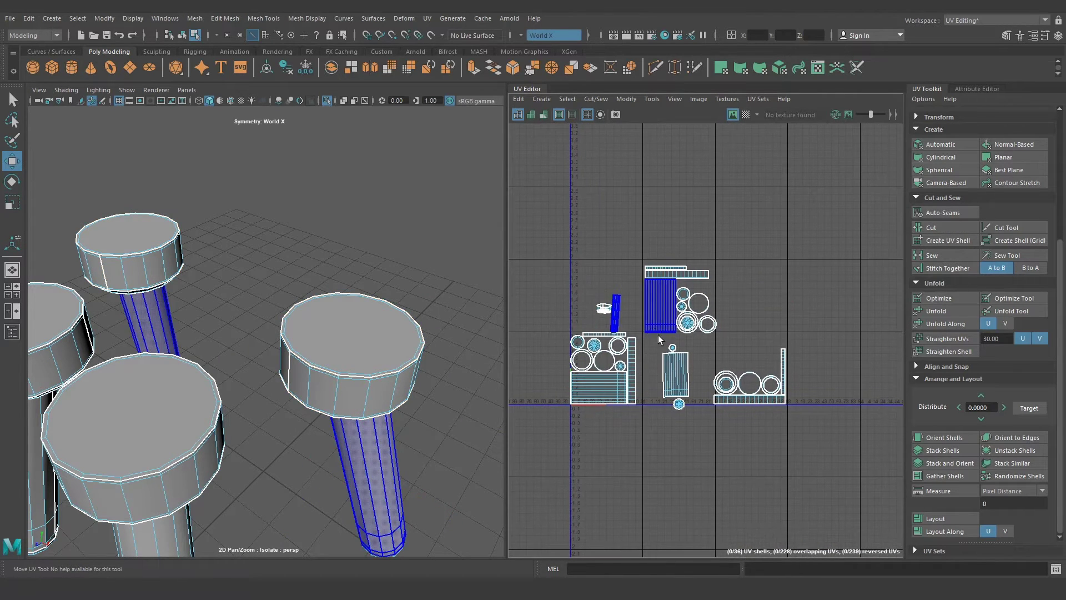
pyautogui.click(521, 34)
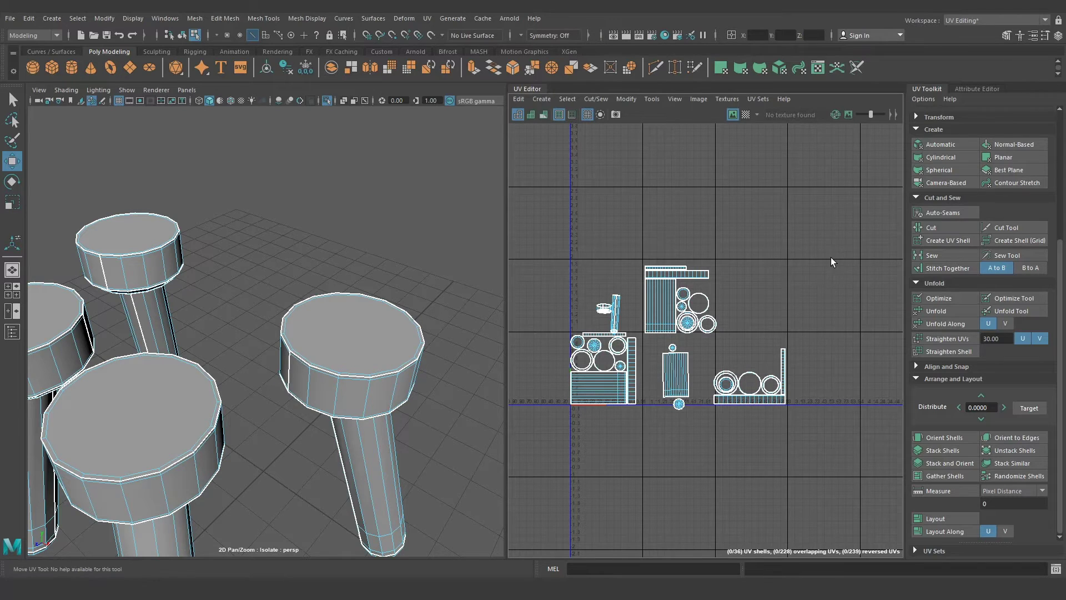
# Unfold, orient and pack all 36 stool UV shells inside the 0–1 tile
pyautogui.moveTo(838, 195); pyautogui.dragTo(541, 474)
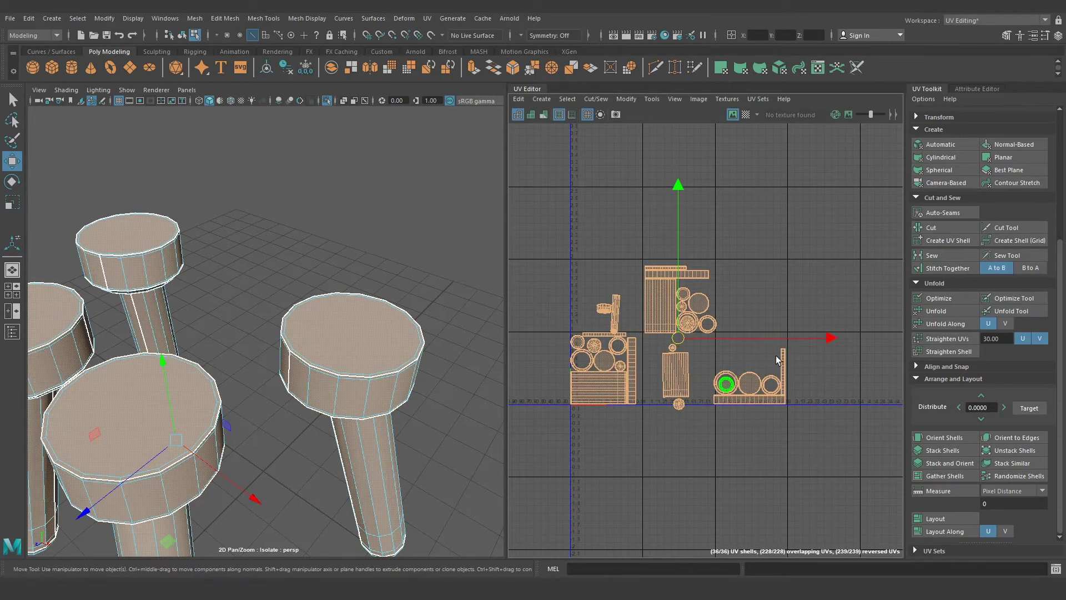
pyautogui.click(947, 308)
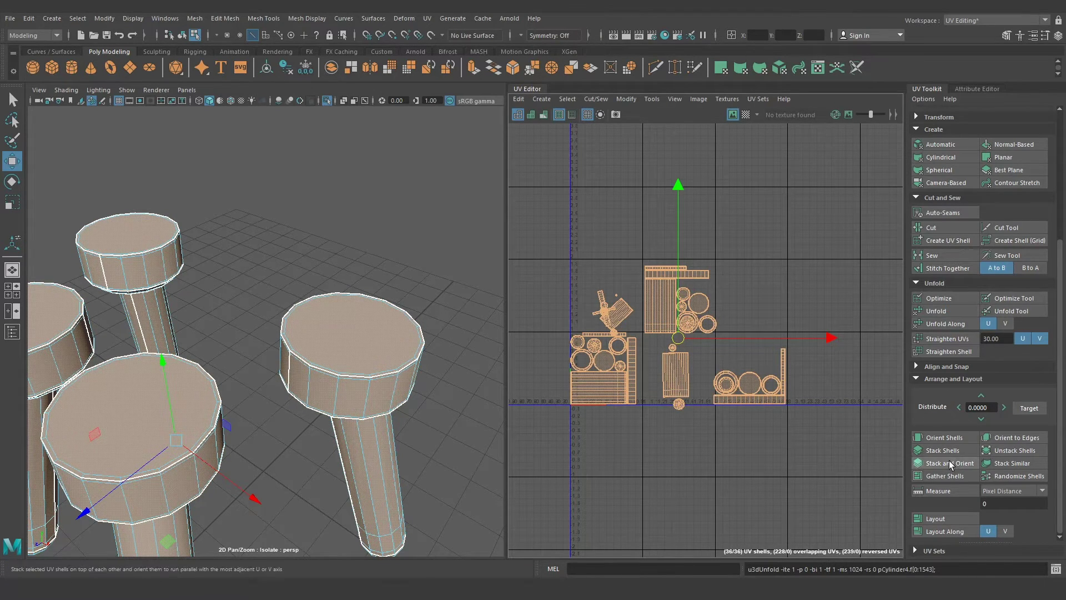
pyautogui.click(956, 435)
pyautogui.click(938, 518)
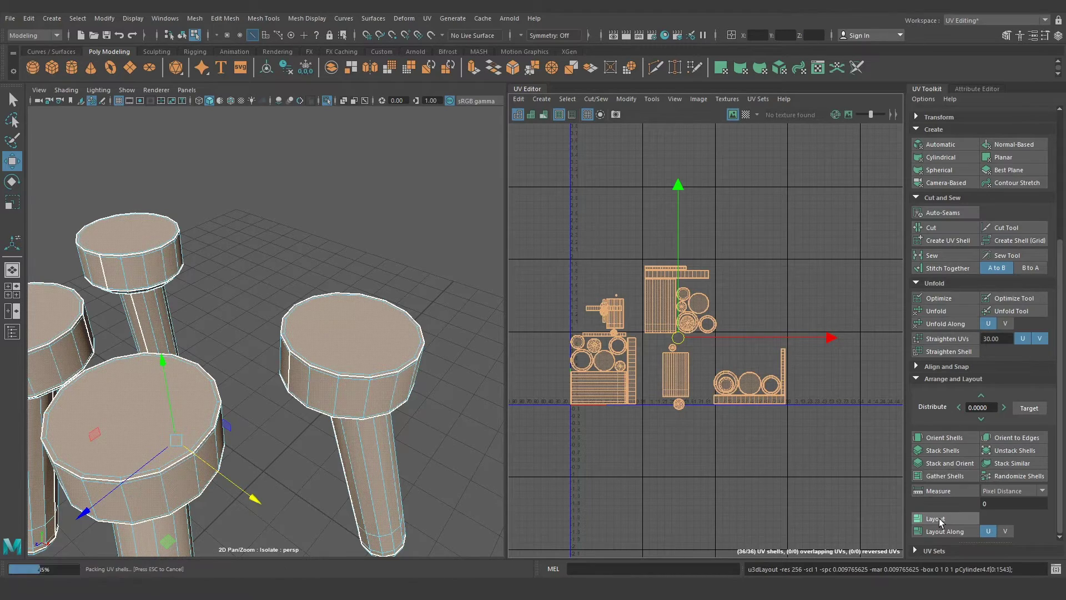
pyautogui.scroll(5, 613, 411)
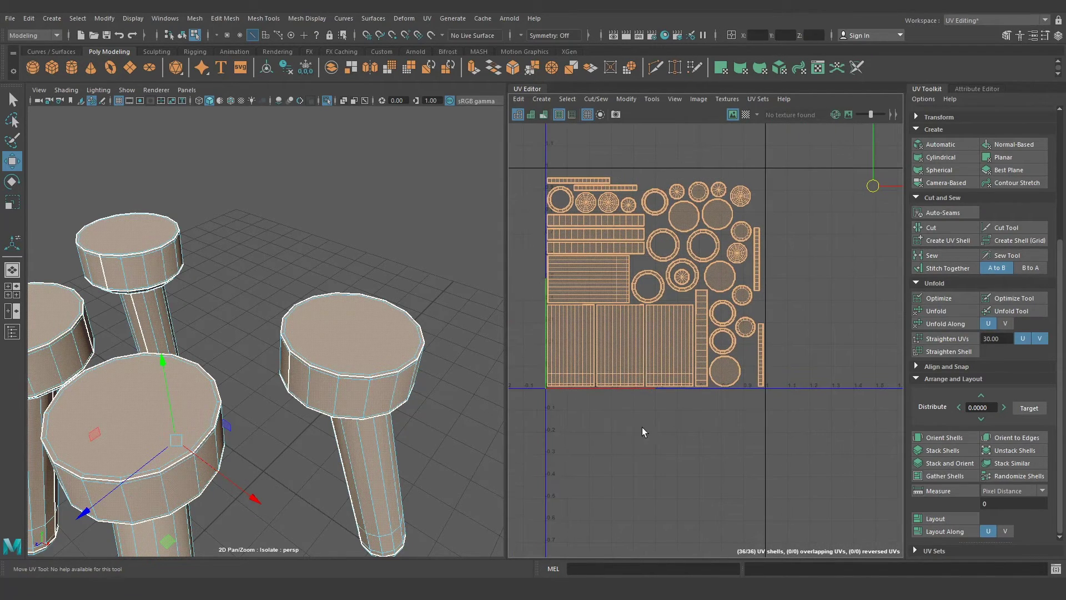
pyautogui.scroll(-5, 318, 470)
pyautogui.moveTo(317, 471)
pyautogui.keyDown('alt'); pyautogui.mouseDown()
pyautogui.moveTo(340, 401)
pyautogui.moveTo(351, 410)
pyautogui.mouseUp(); pyautogui.keyUp('alt')
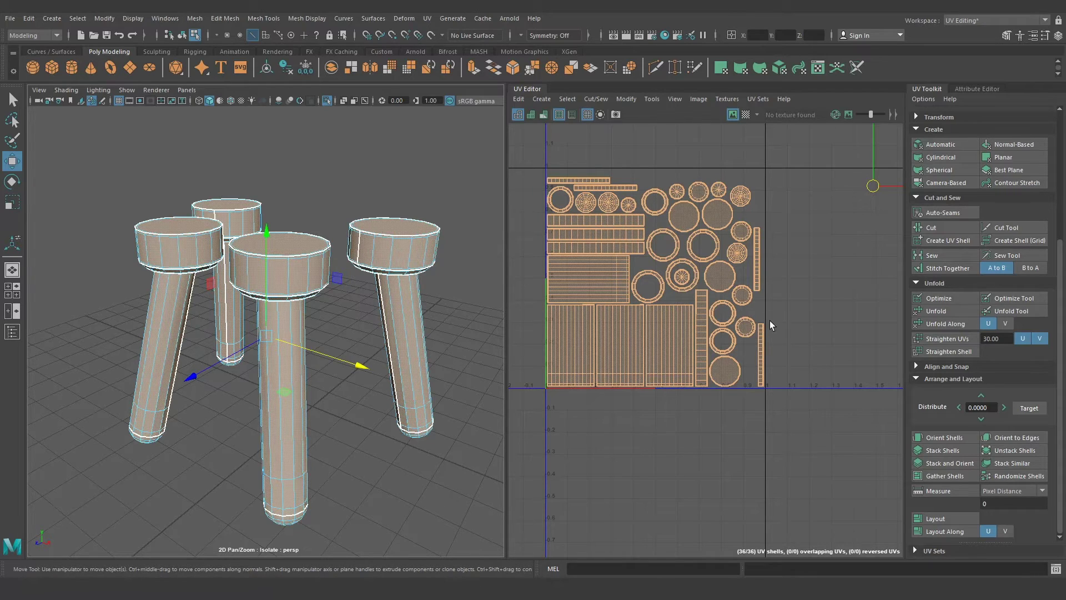
pyautogui.keyDown('alt'); pyautogui.moveTo(769, 321); pyautogui.dragTo(774, 353, button='middle'); pyautogui.keyUp('alt')
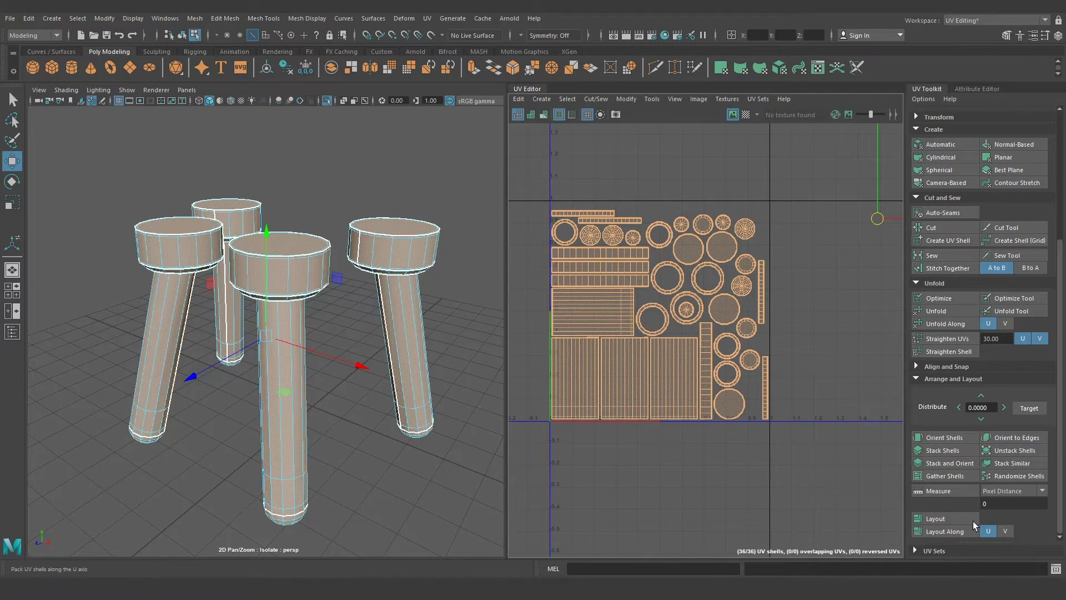
pyautogui.click(816, 394)
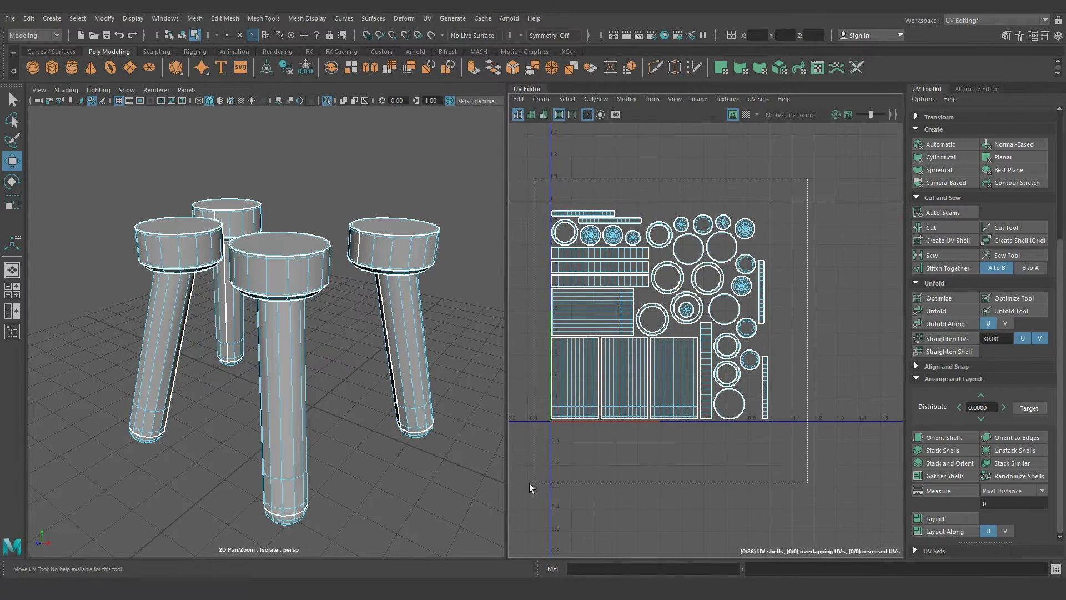
pyautogui.moveTo(639, 335); pyautogui.dragTo(533, 478)
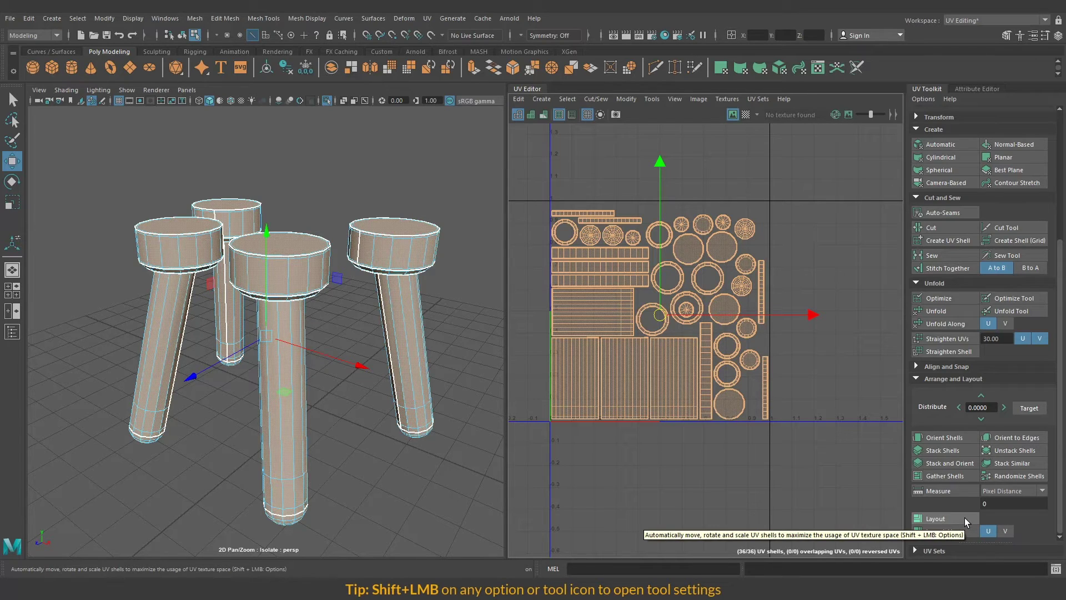
# Re-lay out the UVs with Stack Similar and 10-pixel shell and tile padding at 1024
pyautogui.keyDown('shift'); pyautogui.click(964, 517); pyautogui.keyUp('shift')
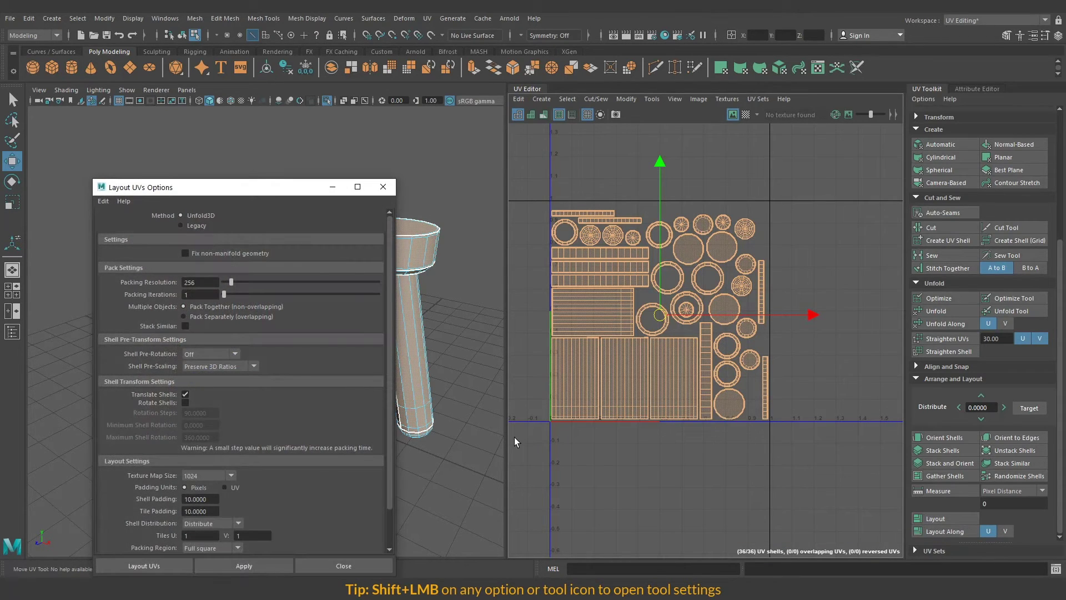
pyautogui.moveTo(242, 192); pyautogui.dragTo(282, 155)
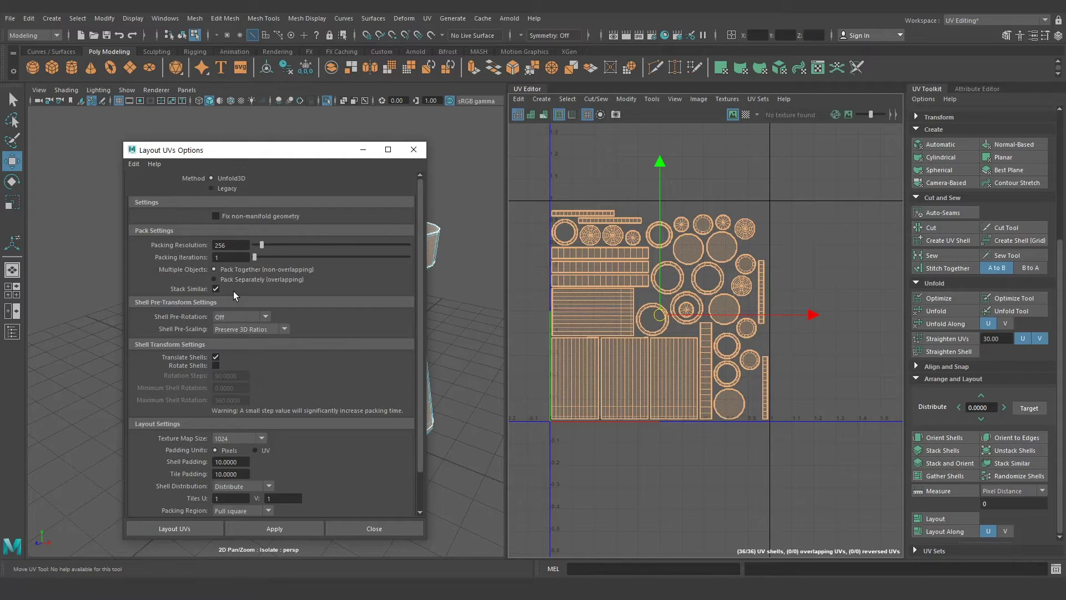
pyautogui.scroll(-2, 256, 338)
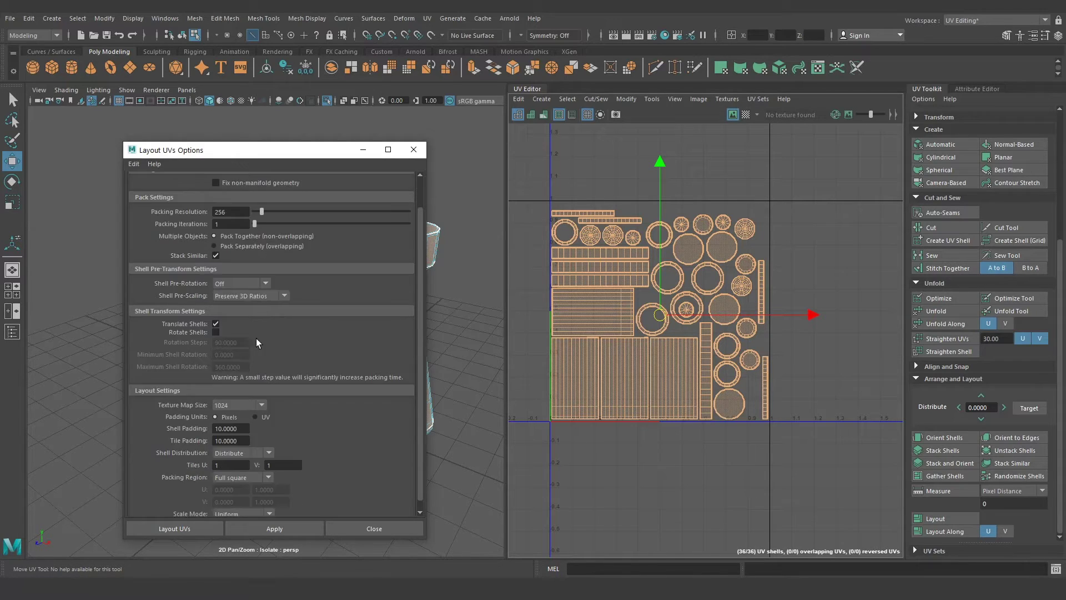
pyautogui.moveTo(246, 430); pyautogui.dragTo(158, 428)
pyautogui.doubleClick(238, 437)
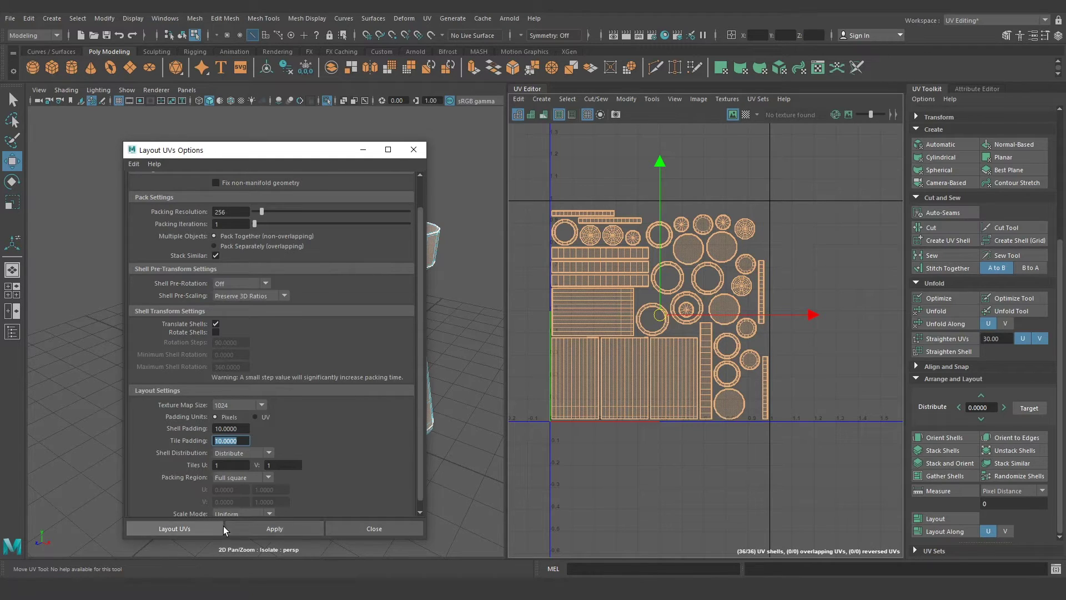
pyautogui.click(262, 529)
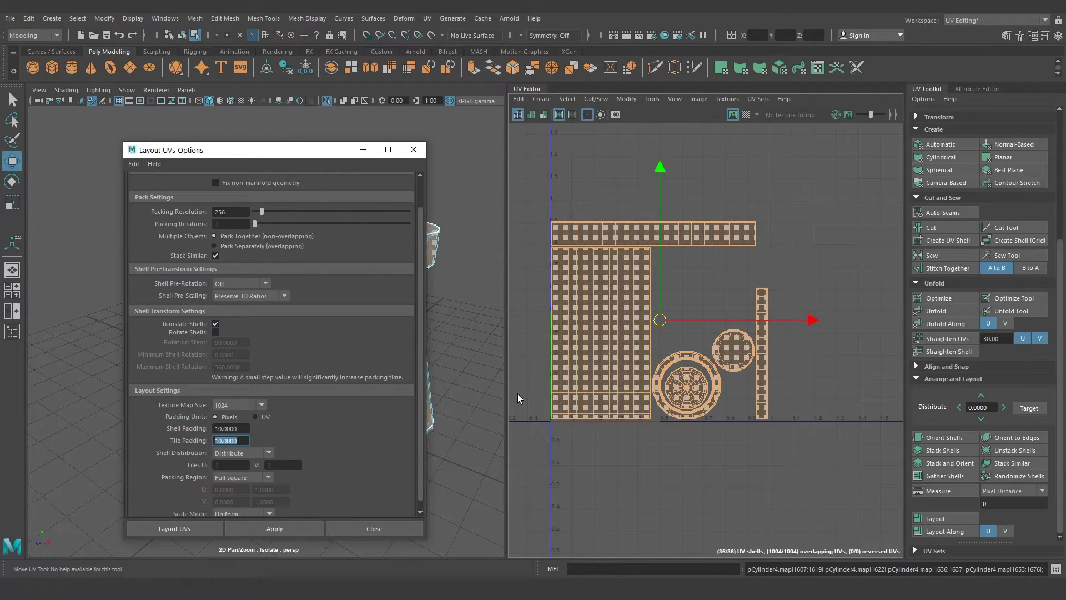
pyautogui.moveTo(306, 154); pyautogui.dragTo(882, 158)
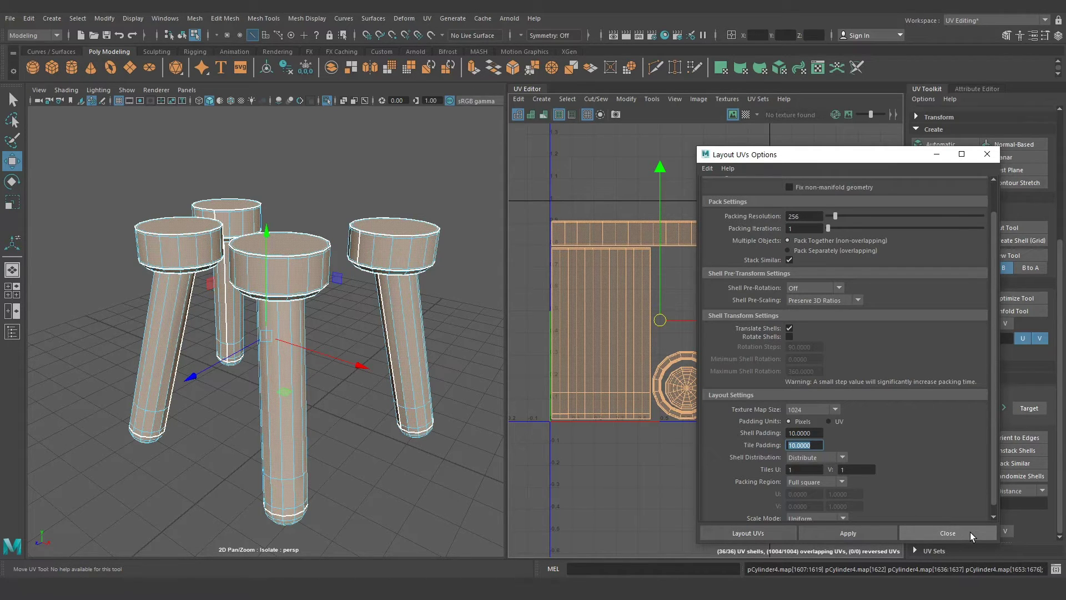
# Close the layout options and move the circular cap shell into the ring shell
pyautogui.click(947, 533)
pyautogui.click(678, 381)
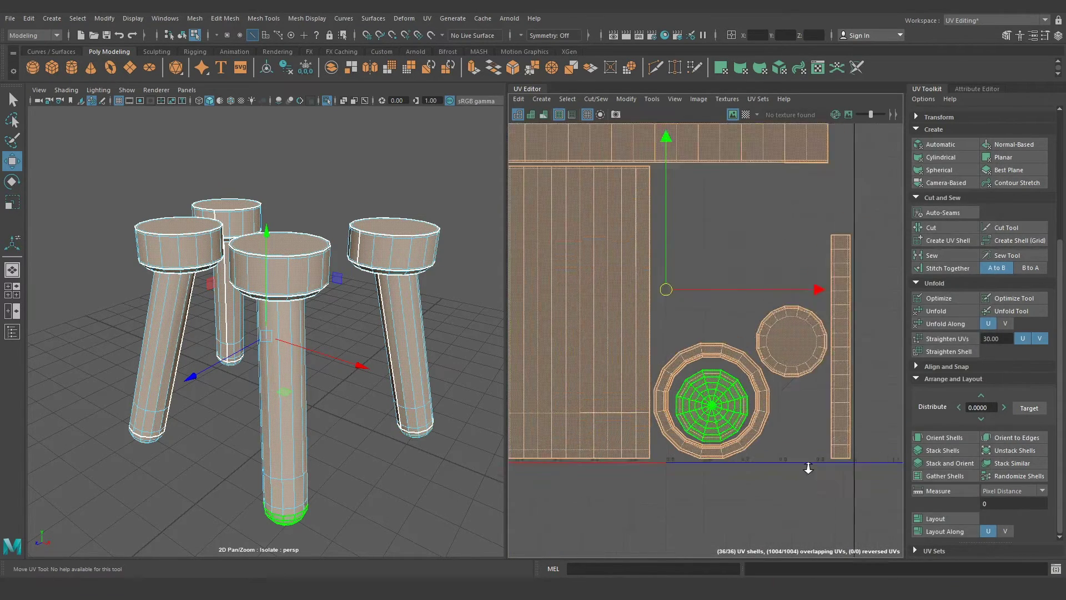
pyautogui.scroll(5, 733, 417)
pyautogui.keyDown('alt'); pyautogui.moveTo(733, 417); pyautogui.dragTo(728, 162, button='middle'); pyautogui.keyUp('alt')
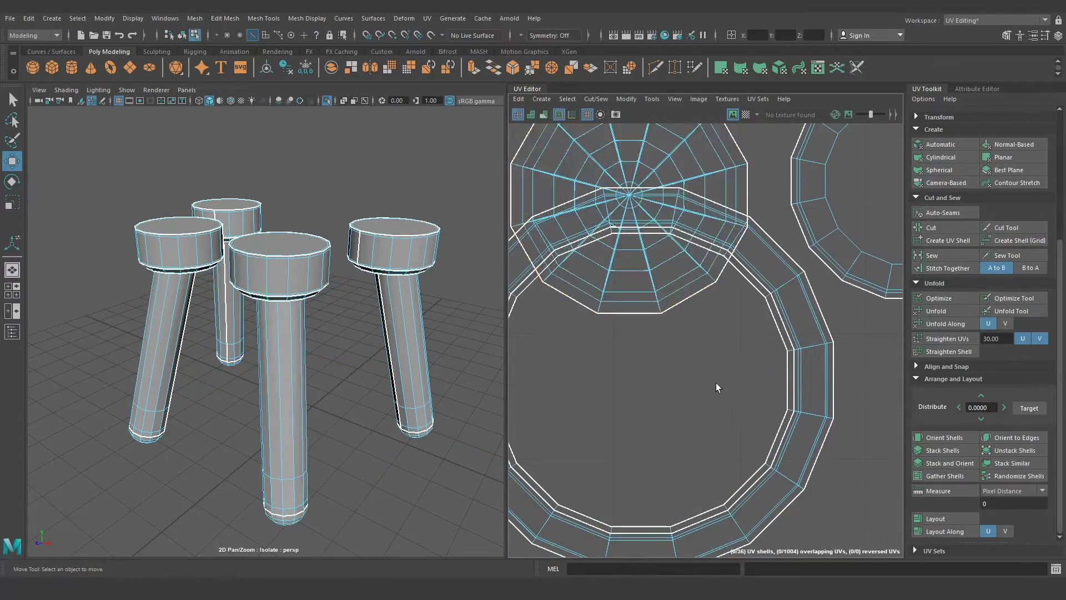
pyautogui.scroll(-5, 700, 302)
pyautogui.keyDown('alt'); pyautogui.moveTo(716, 378); pyautogui.dragTo(728, 448, button='middle'); pyautogui.keyUp('alt')
pyautogui.moveTo(714, 357); pyautogui.dragTo(710, 441)
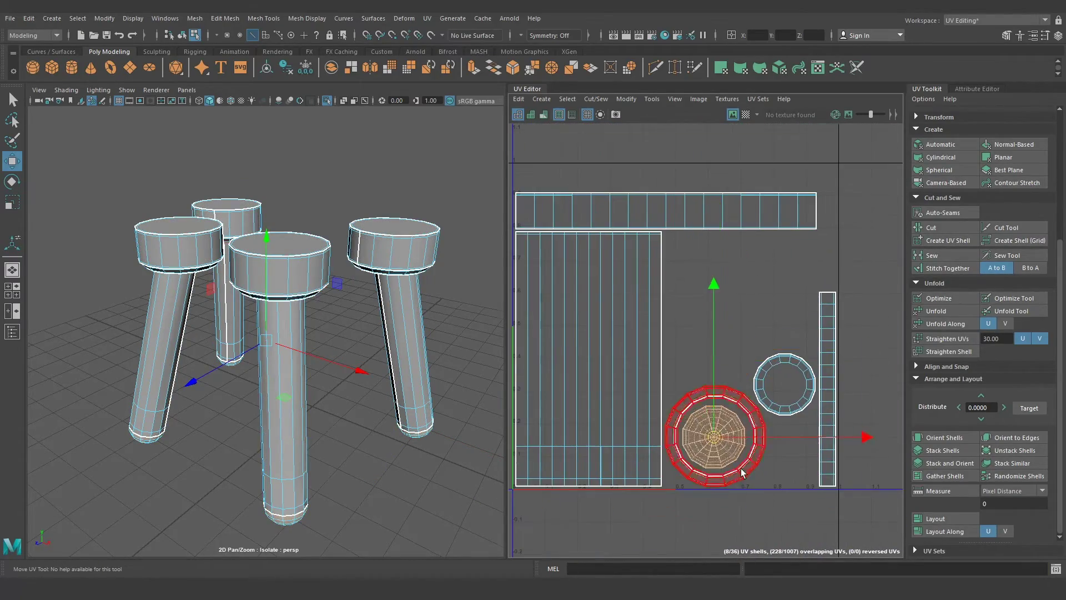
pyautogui.scroll(5, 725, 380)
# Select the ring UV shell and zoom in on the central screw from below
pyautogui.click(768, 464)
pyautogui.scroll(-2, 768, 464)
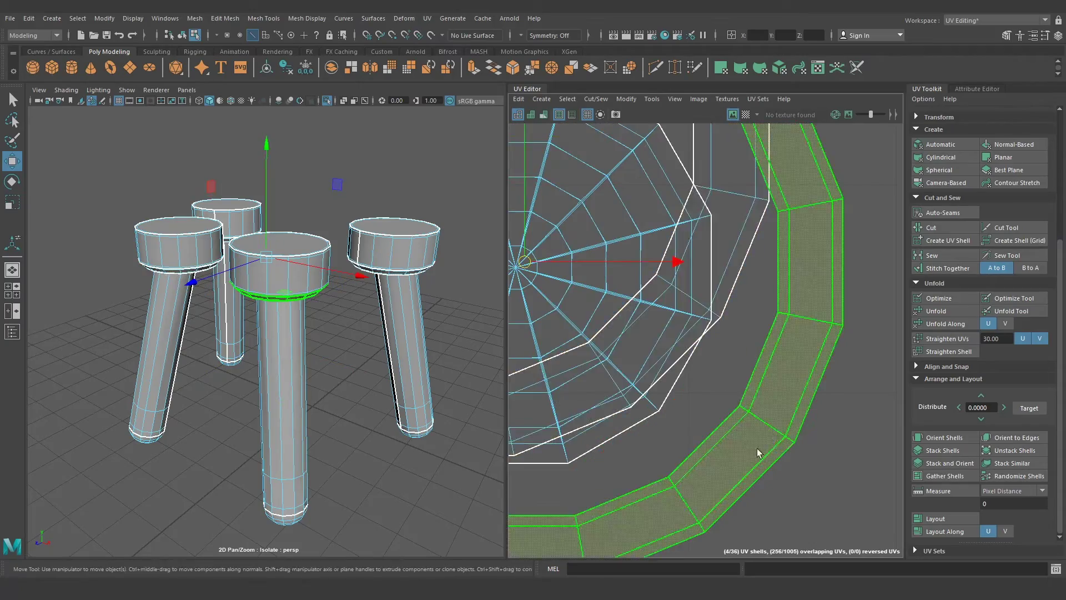
pyautogui.scroll(-1, 757, 448)
pyautogui.scroll(-2, 770, 365)
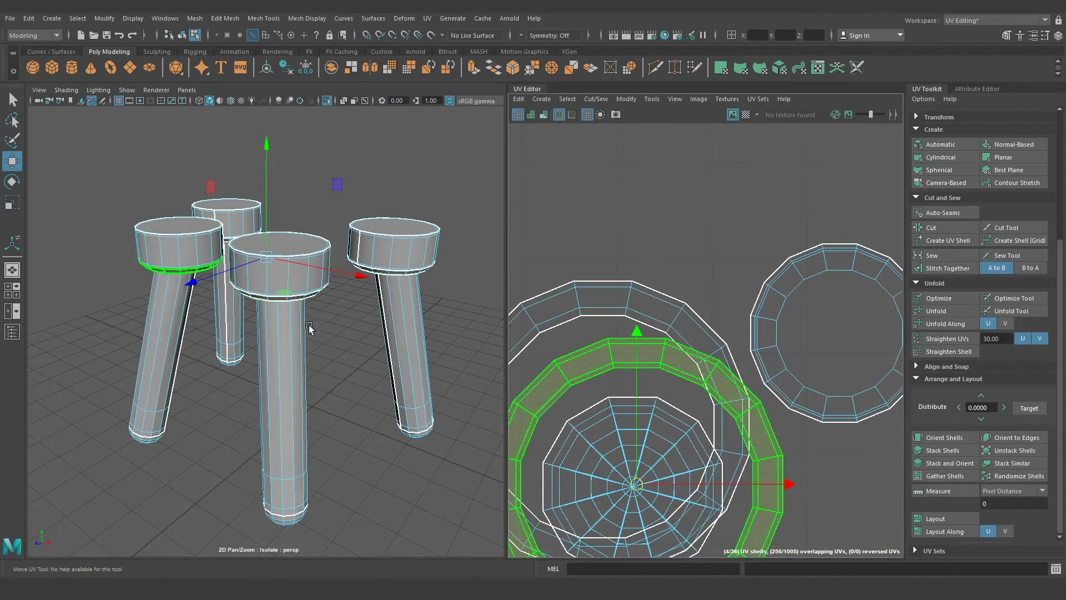
pyautogui.keyDown('alt'); pyautogui.moveTo(311, 330); pyautogui.dragTo(233, 309); pyautogui.keyUp('alt')
pyautogui.scroll(5, 232, 308)
pyautogui.scroll(3, 333, 357)
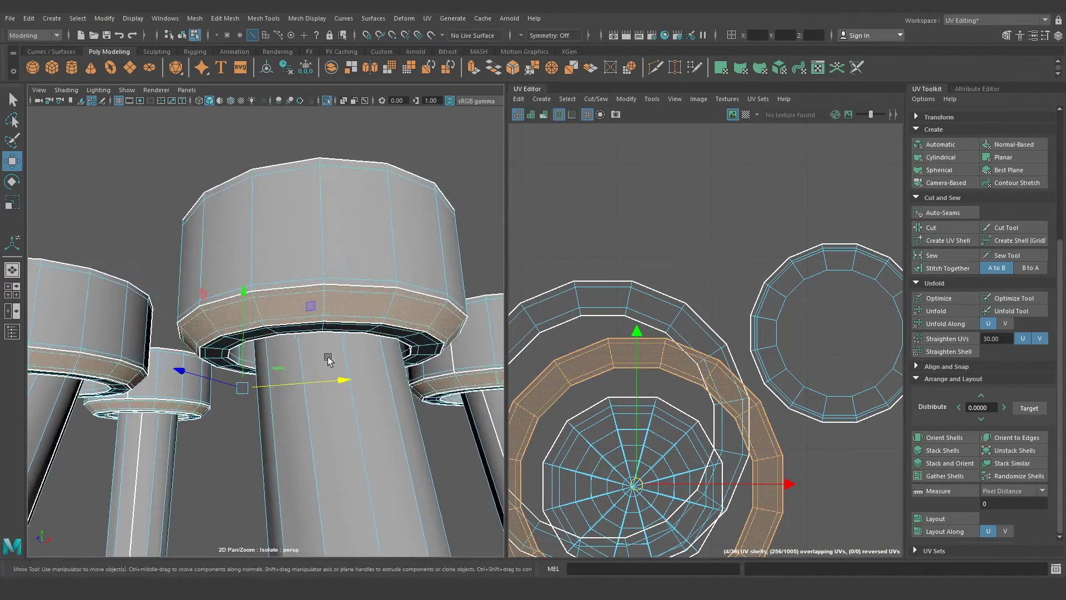
pyautogui.moveTo(328, 361)
pyautogui.keyDown('alt'); pyautogui.mouseDown()
pyautogui.moveTo(355, 316)
pyautogui.moveTo(358, 333)
pyautogui.mouseUp(); pyautogui.keyUp('alt')
# Check the upper-left ring's faces and move the middle ring shell onto the outer ring
pyautogui.click(666, 311)
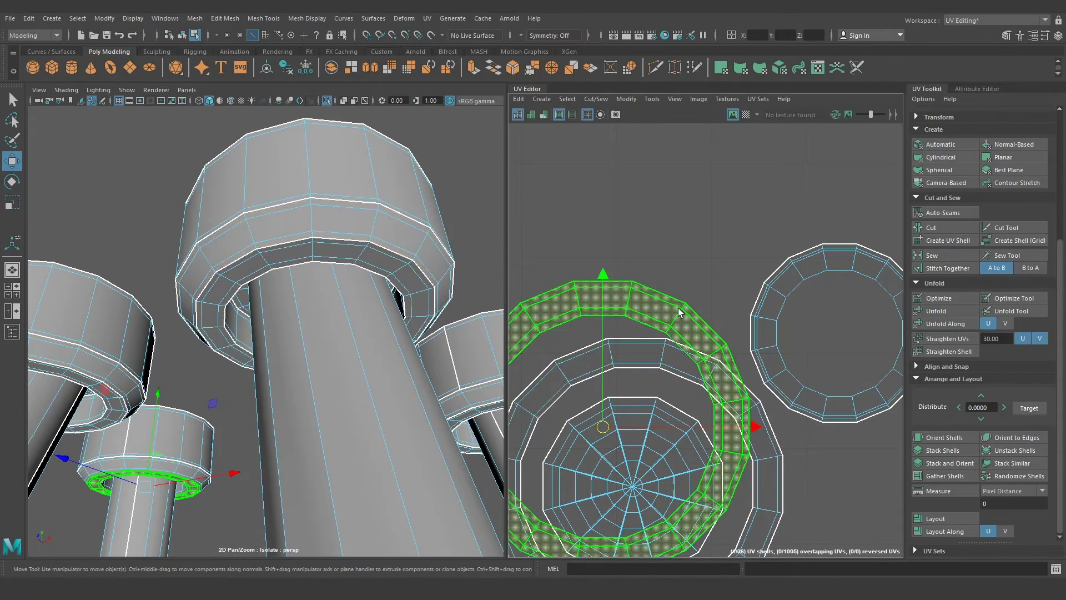
pyautogui.press('F11')
pyautogui.keyDown('alt'); pyautogui.moveTo(493, 441); pyautogui.dragTo(333, 334); pyautogui.keyUp('alt')
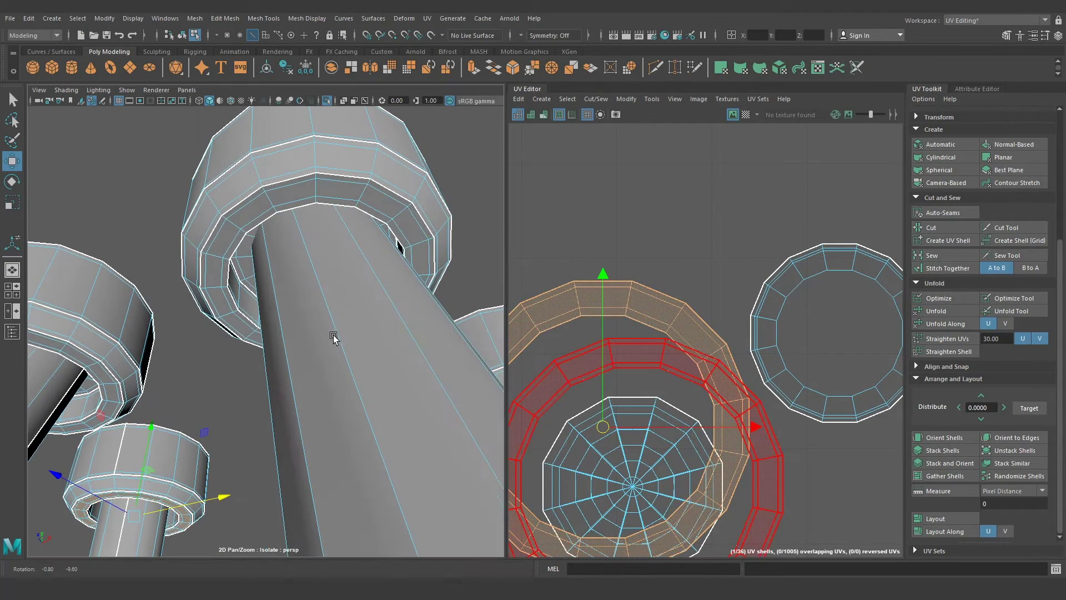
pyautogui.press('w')
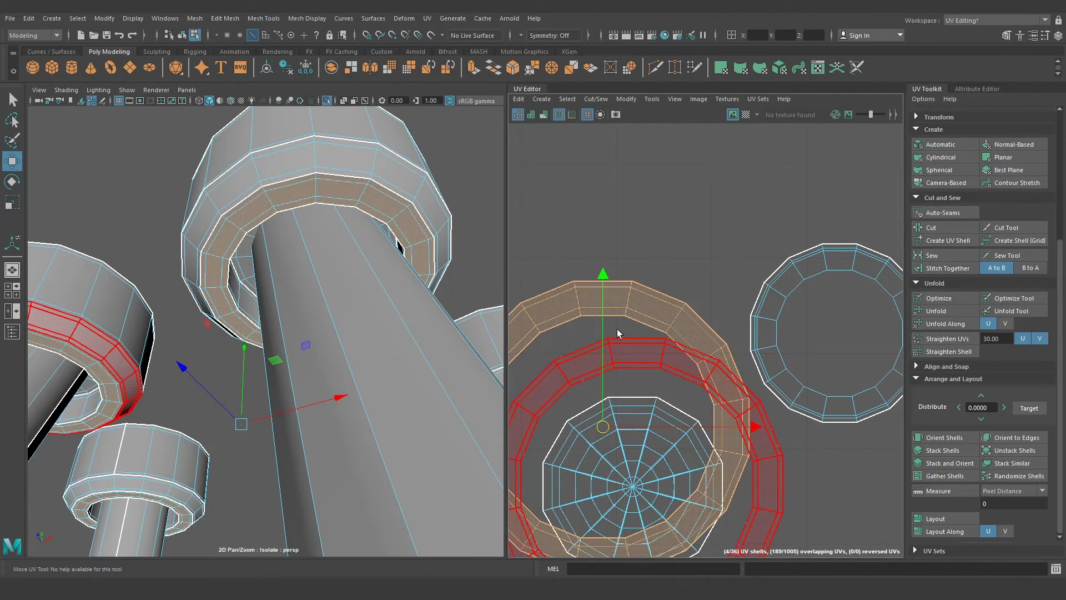
pyautogui.click(676, 371)
pyautogui.moveTo(735, 431); pyautogui.dragTo(705, 377)
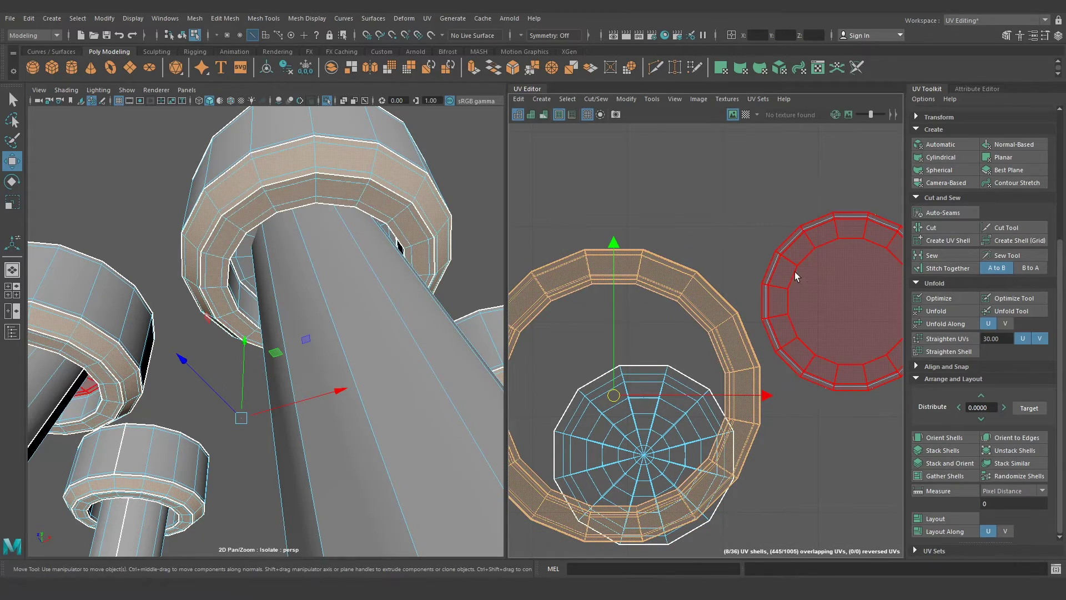
# Unfold, orient and pack all the leg UV shells into the 0–1 range
pyautogui.click(941, 312)
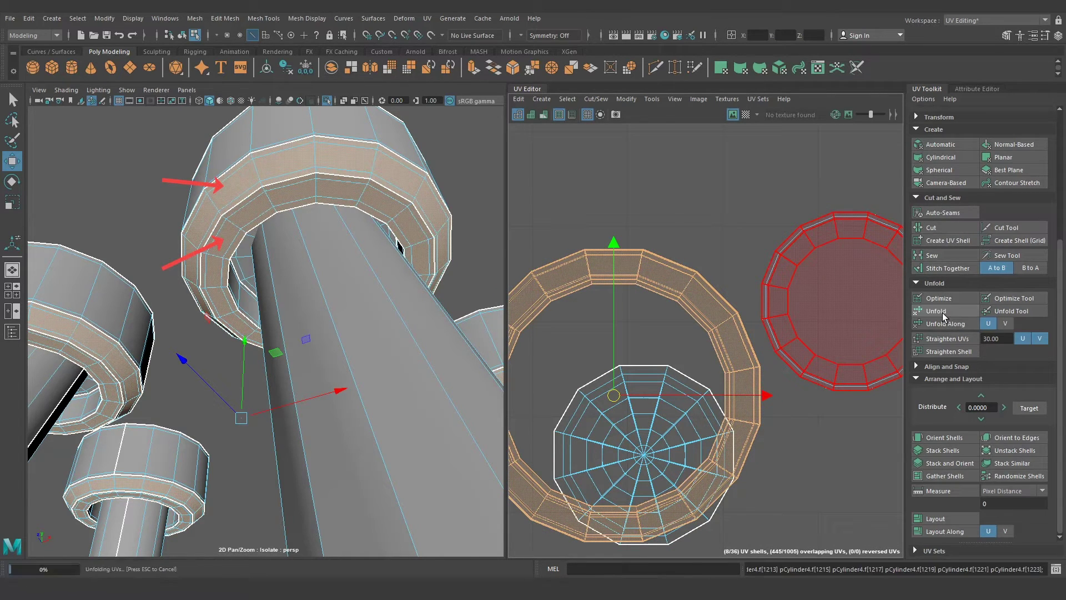
pyautogui.click(950, 439)
pyautogui.click(951, 518)
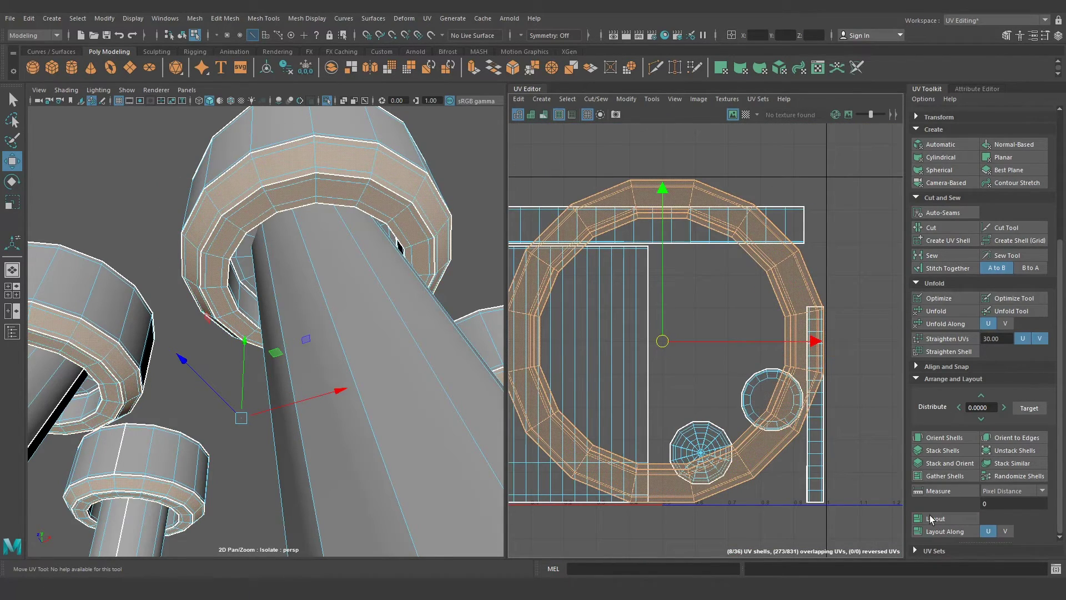
# Re-lay out the UVs with Stack Similar turned off so every ring shell is separate
pyautogui.keyDown('shift'); pyautogui.click(951, 517); pyautogui.keyUp('shift')
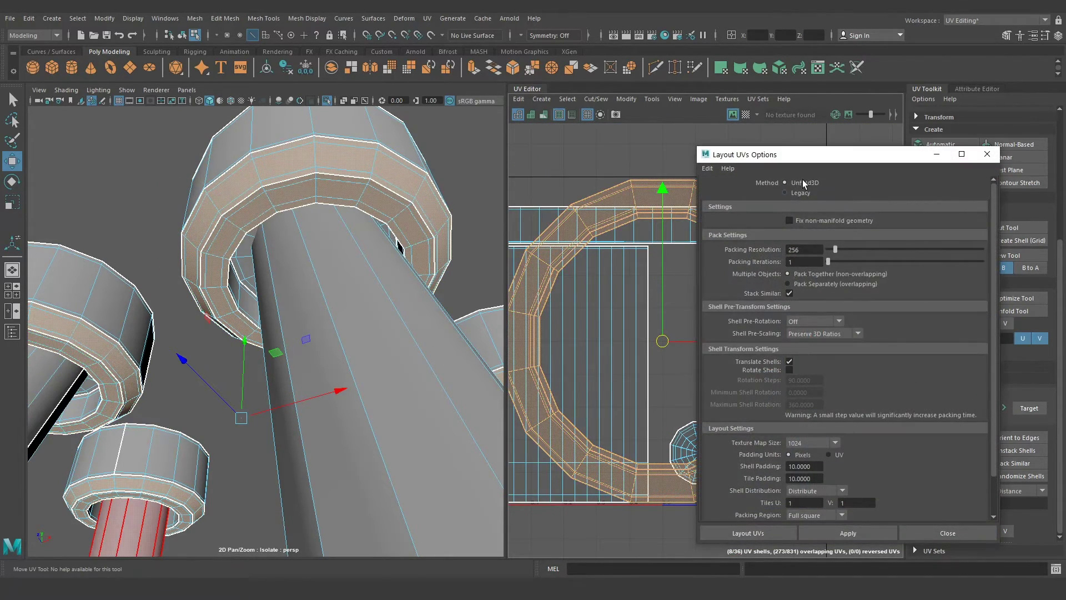
pyautogui.click(789, 293)
pyautogui.click(848, 533)
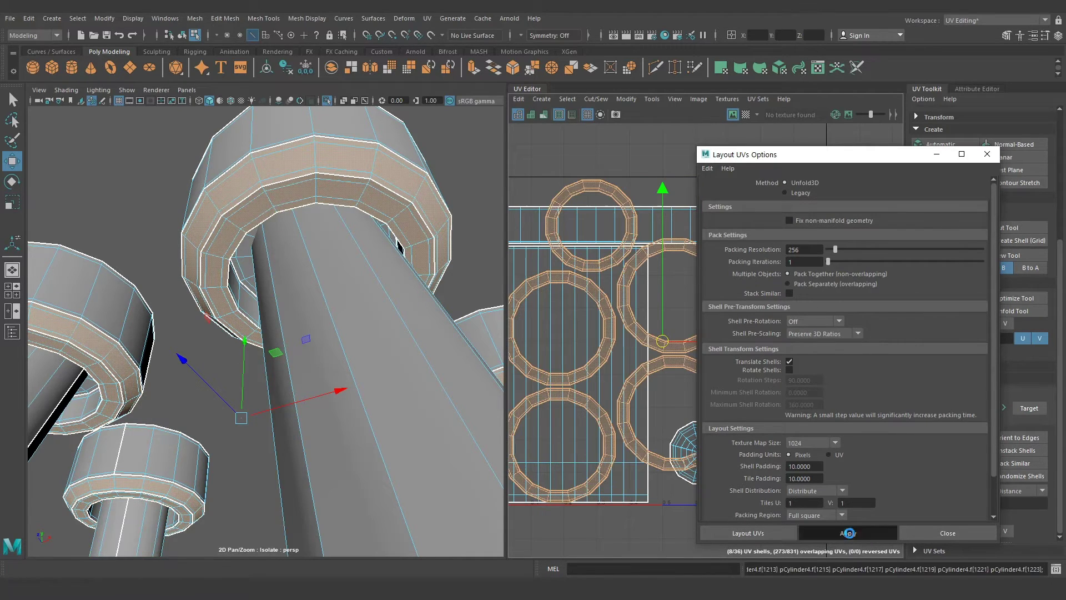
pyautogui.click(954, 531)
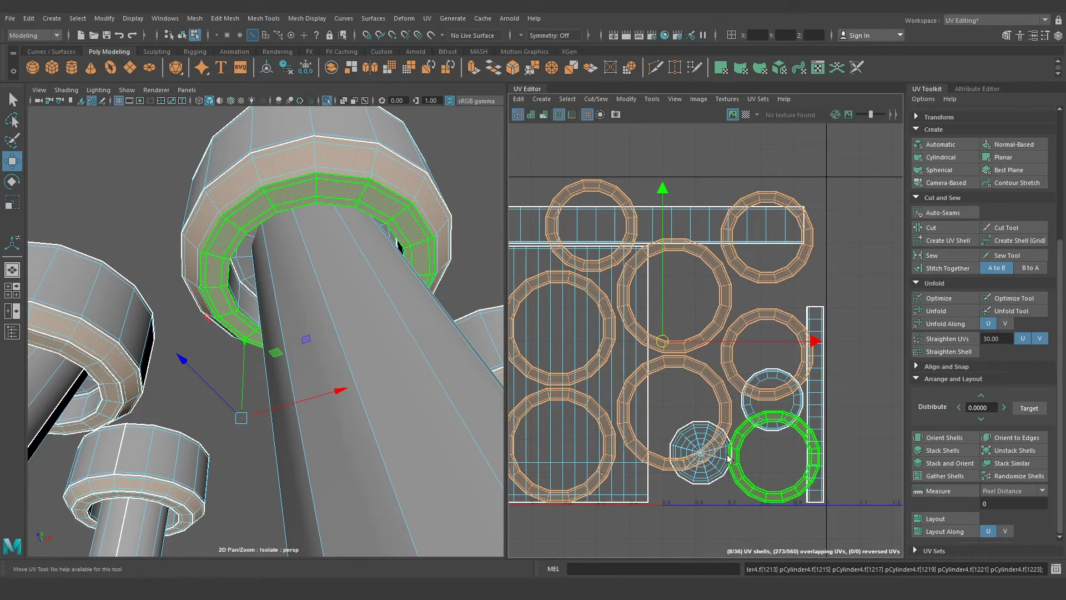
pyautogui.press('f')
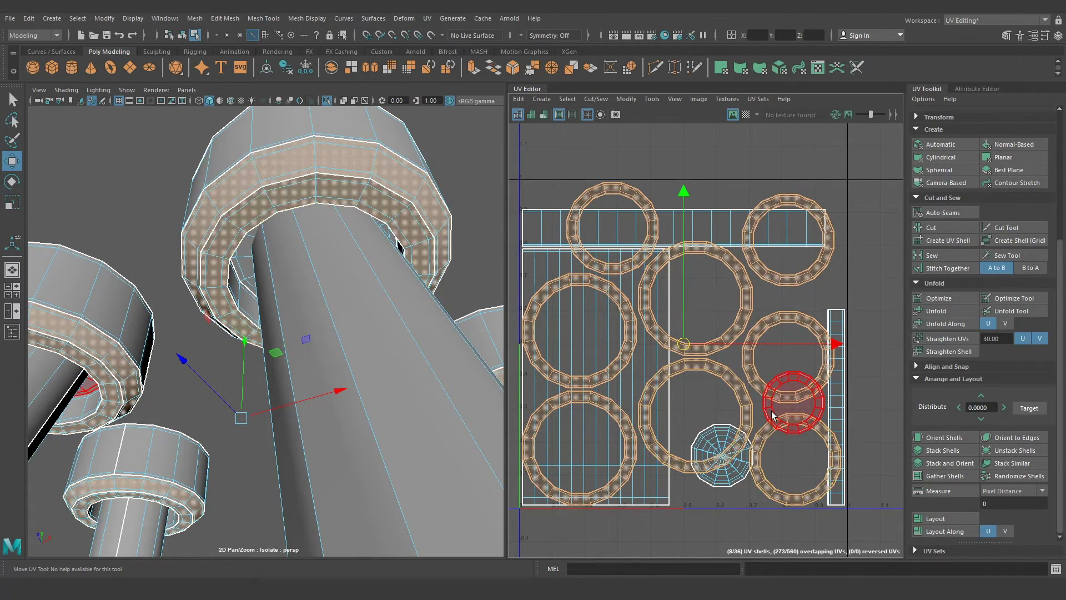
# Stack four matching ring shells together and move them into an open spot
pyautogui.click(732, 385)
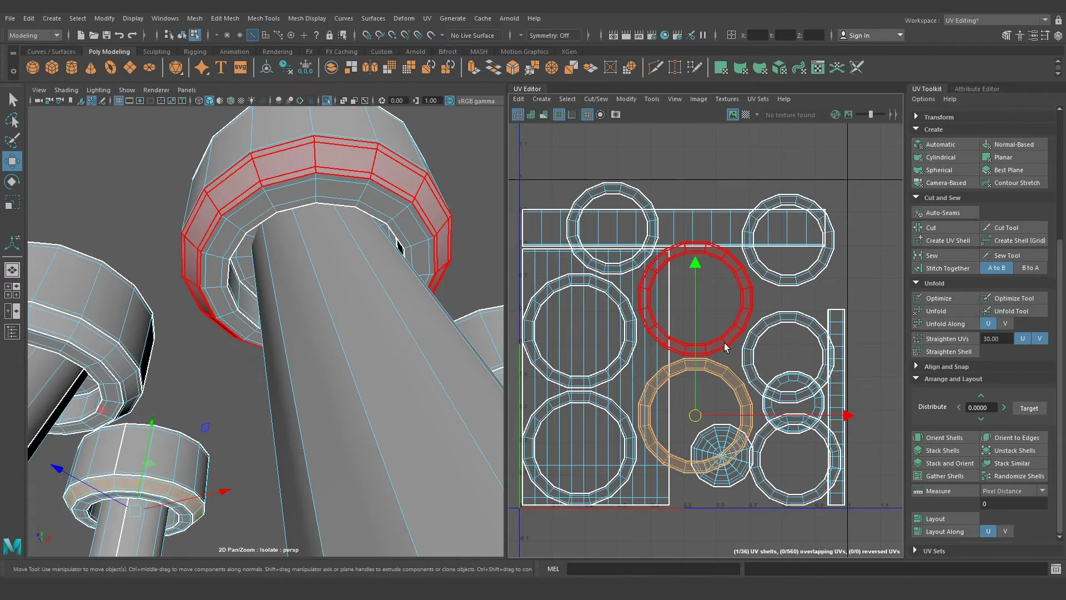
pyautogui.click(760, 333)
pyautogui.click(773, 280)
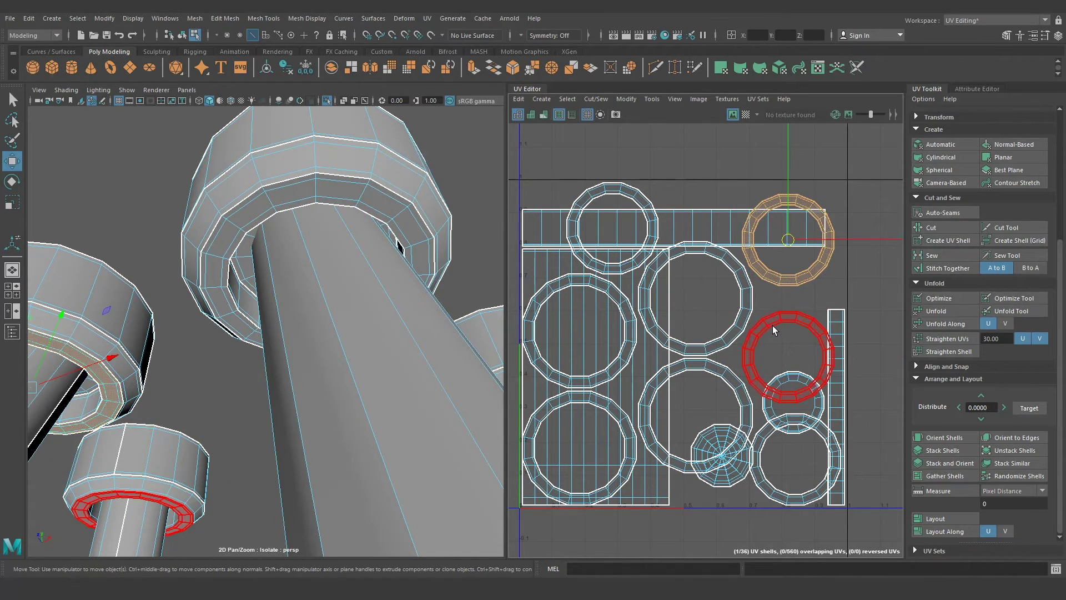
pyautogui.keyDown('shift'); pyautogui.click(772, 325); pyautogui.keyUp('shift')
pyautogui.keyDown('shift'); pyautogui.click(760, 450); pyautogui.keyUp('shift')
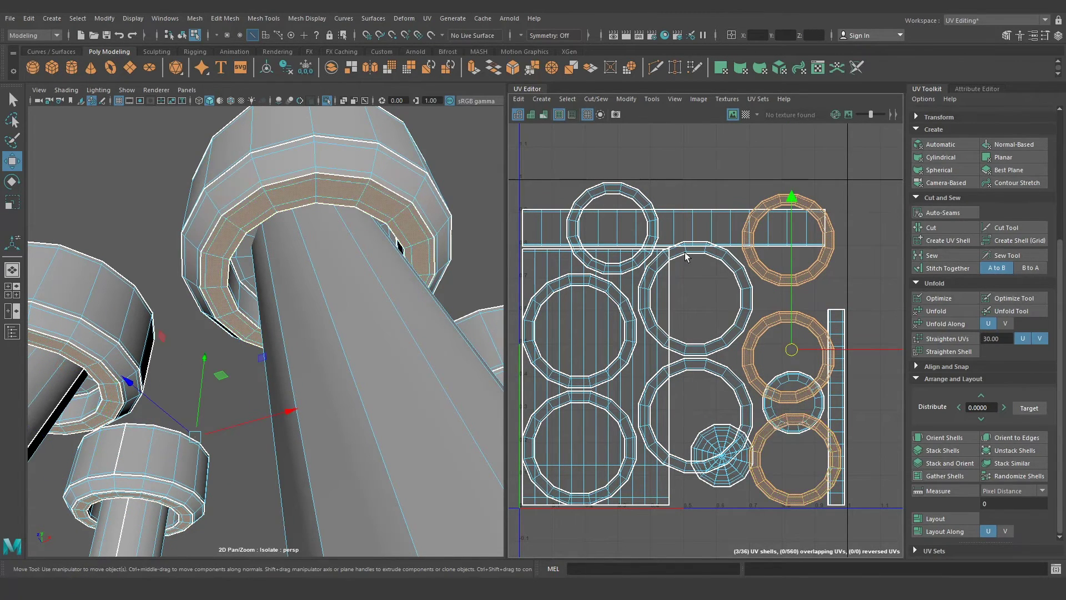
pyautogui.keyDown('shift'); pyautogui.click(636, 202); pyautogui.keyUp('shift')
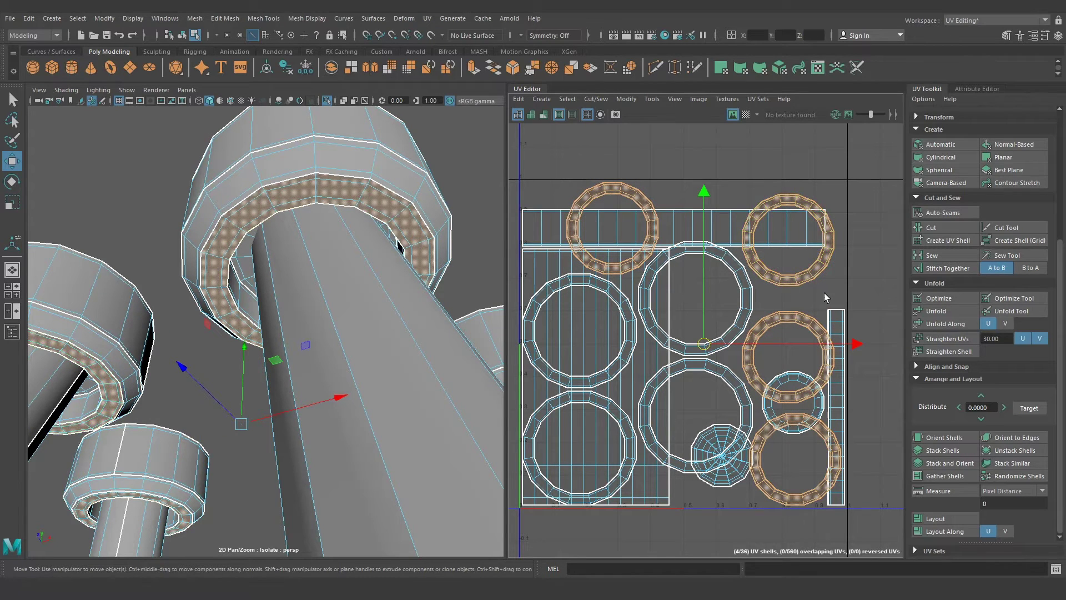
pyautogui.click(954, 461)
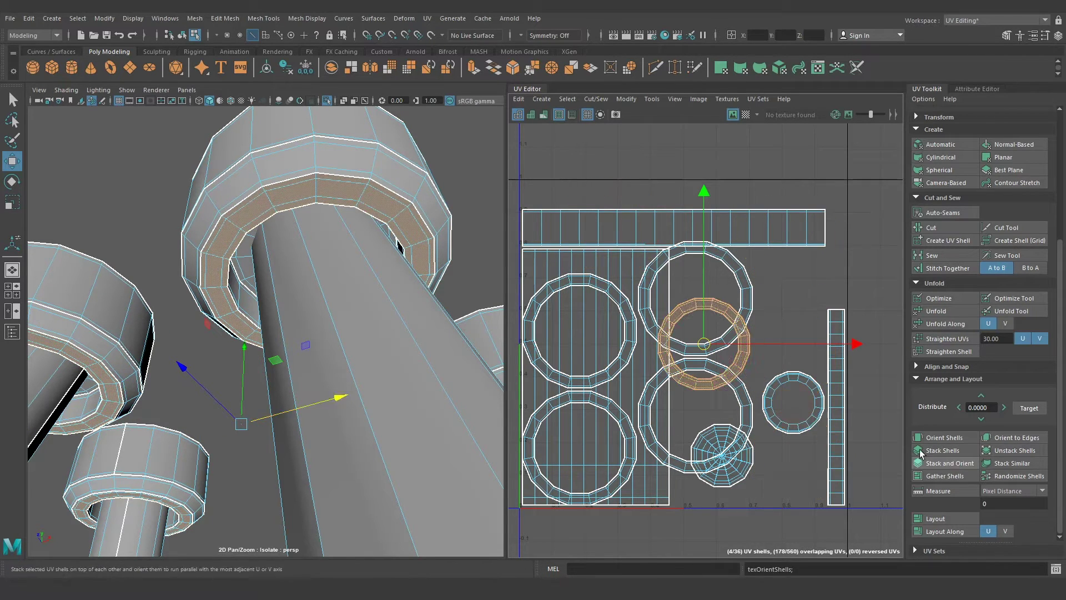
pyautogui.moveTo(827, 317); pyautogui.dragTo(817, 330)
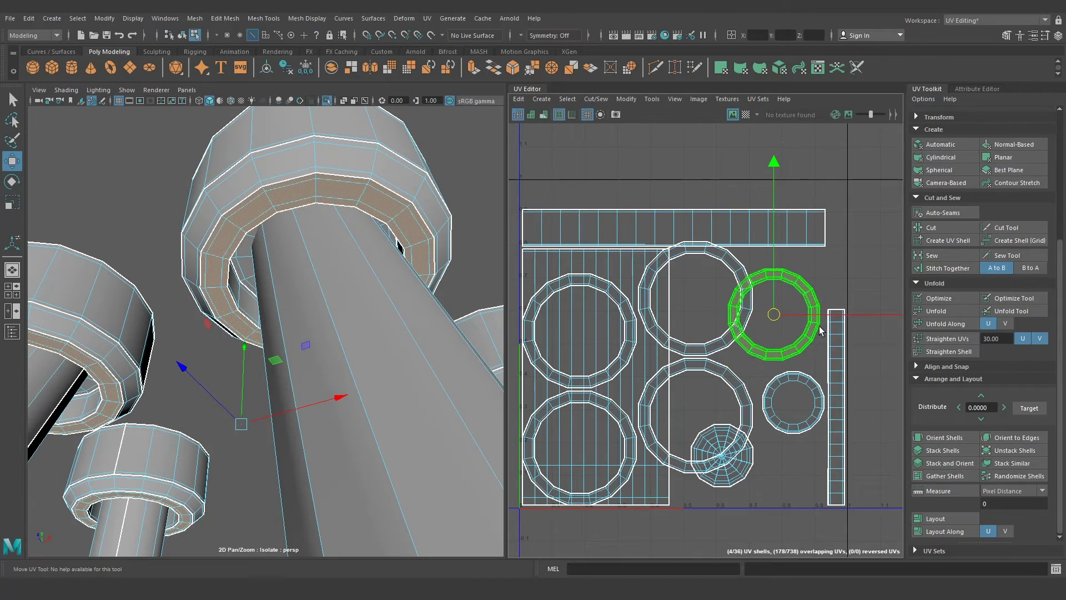
# Select the next set of matching ring shells and inspect the bolts in wireframe
pyautogui.click(712, 348)
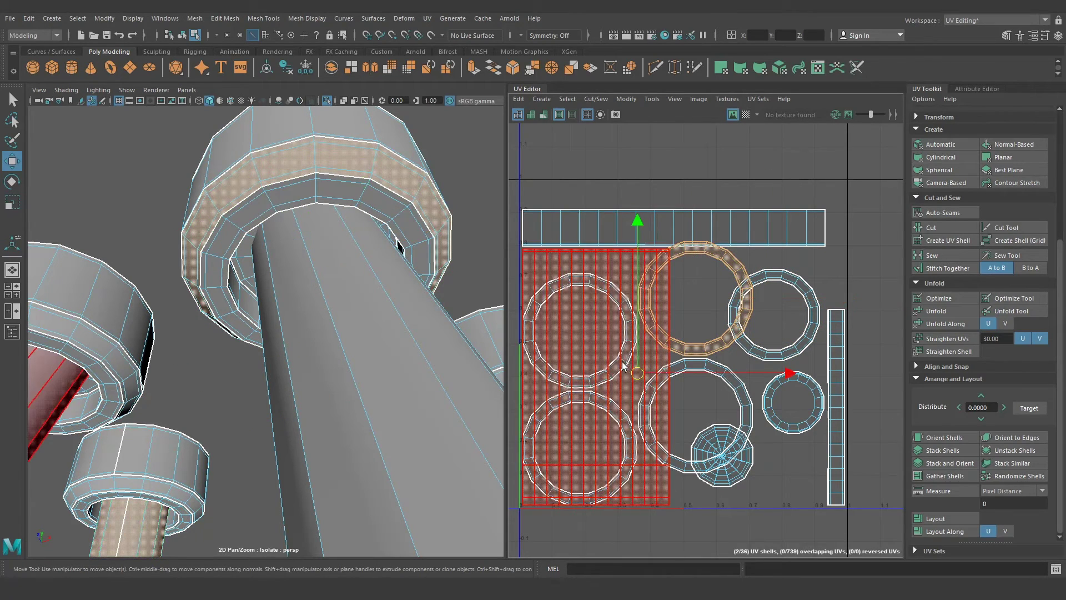
pyautogui.click(648, 412)
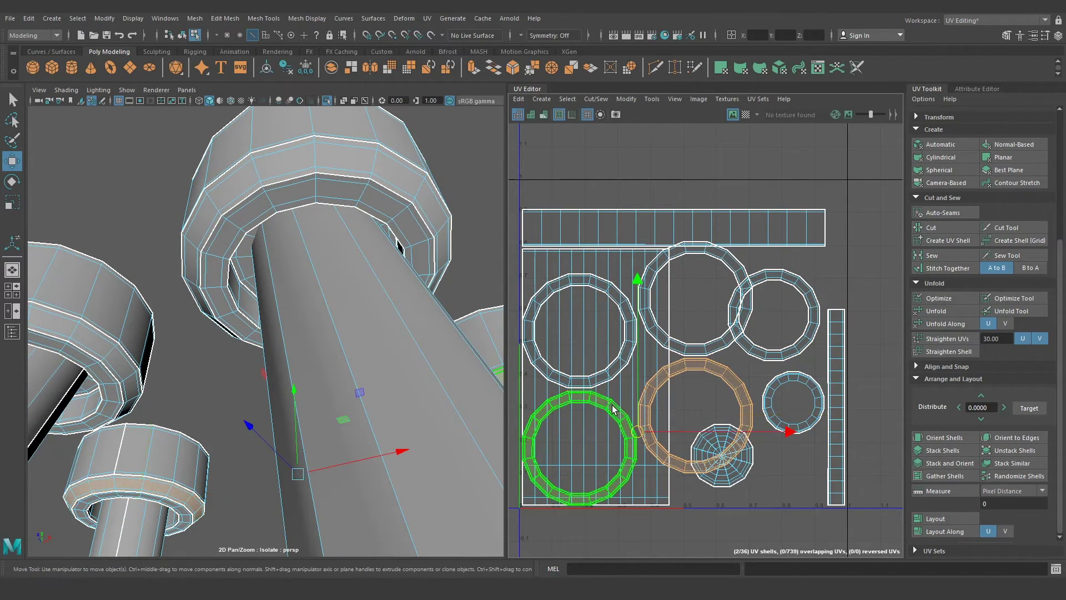
pyautogui.keyDown('shift'); pyautogui.click(628, 427); pyautogui.keyUp('shift')
pyautogui.keyDown('shift'); pyautogui.click(695, 250); pyautogui.keyUp('shift')
pyautogui.press('f')
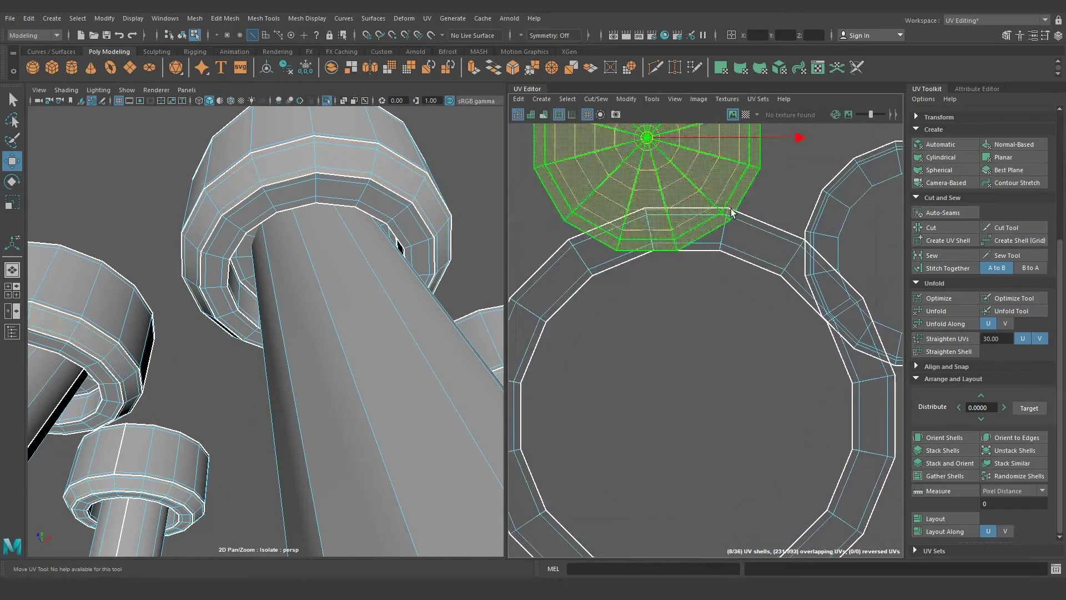
pyautogui.moveTo(333, 277)
pyautogui.keyDown('alt'); pyautogui.mouseDown()
pyautogui.moveTo(180, 448)
pyautogui.moveTo(226, 298)
pyautogui.moveTo(329, 333)
pyautogui.moveTo(311, 311)
pyautogui.moveTo(271, 332)
pyautogui.moveTo(333, 300)
pyautogui.mouseUp(); pyautogui.keyUp('alt')
pyautogui.scroll(3, 328, 333)
pyautogui.press('4')
# Select more matching shells, then switch to object mode and select all leg objects
pyautogui.keyDown('shift'); pyautogui.click(798, 350); pyautogui.keyUp('shift')
pyautogui.scroll(-3, 699, 277)
pyautogui.click(760, 425)
pyautogui.scroll(-3, 665, 388)
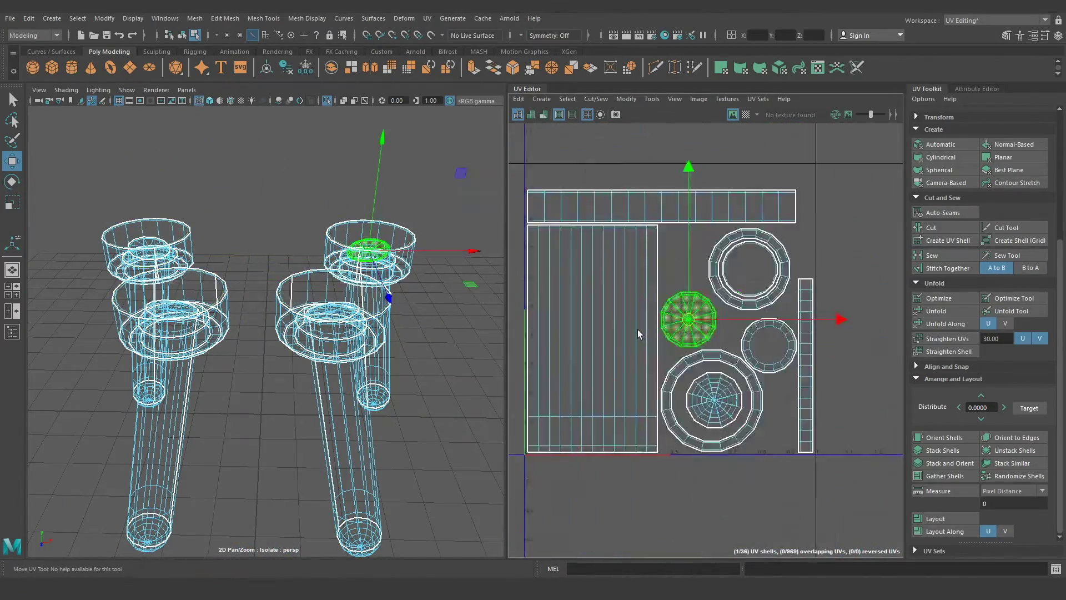
pyautogui.press('F8')
pyautogui.moveTo(392, 394)
pyautogui.keyDown('alt'); pyautogui.mouseDown()
pyautogui.moveTo(347, 386)
pyautogui.moveTo(351, 364)
pyautogui.mouseUp(); pyautogui.keyUp('alt')
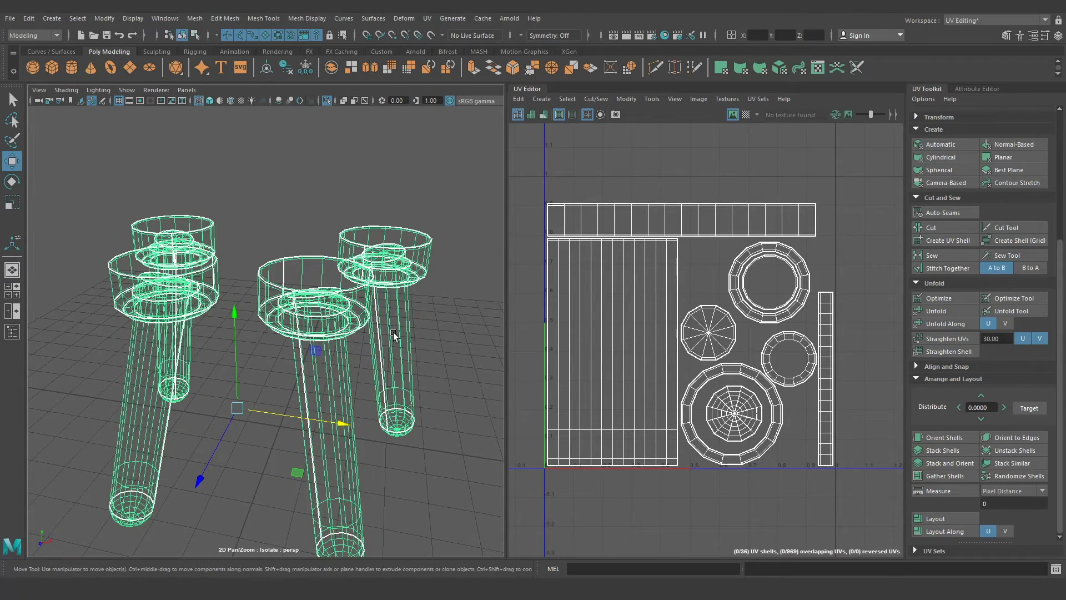
# Return to shaded display, exit Isolate Select and frame the whole chair deselected
pyautogui.press('5')
pyautogui.hotkey('ctrl', '1')
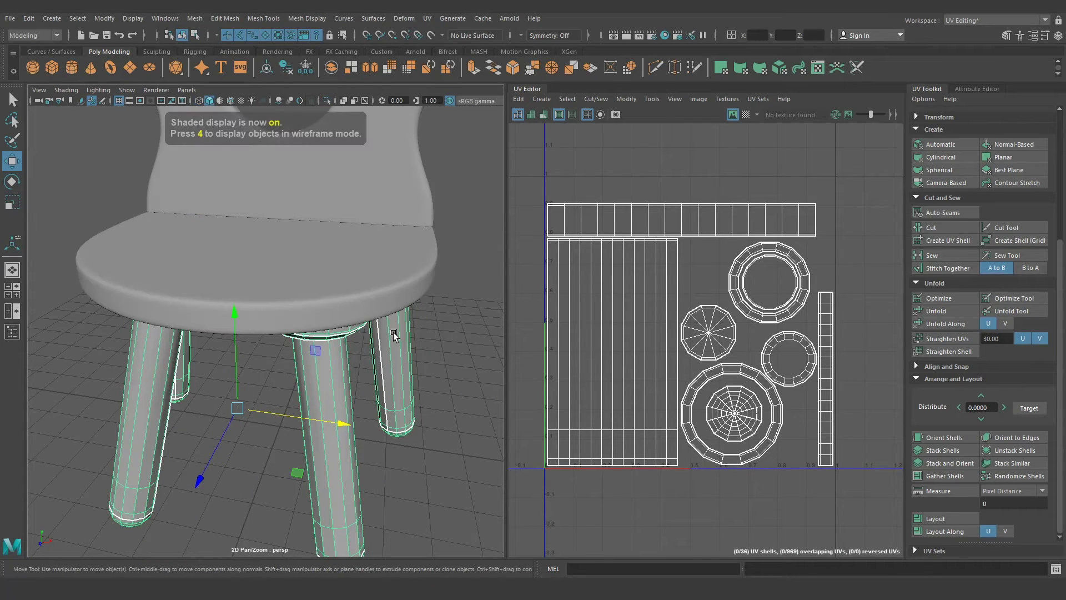
pyautogui.click(449, 299)
pyautogui.moveTo(449, 300)
pyautogui.keyDown('alt'); pyautogui.mouseDown()
pyautogui.moveTo(405, 289)
pyautogui.moveTo(351, 322)
pyautogui.moveTo(376, 315)
pyautogui.moveTo(328, 377)
pyautogui.moveTo(355, 311)
pyautogui.moveTo(222, 401)
pyautogui.mouseUp(); pyautogui.keyUp('alt')
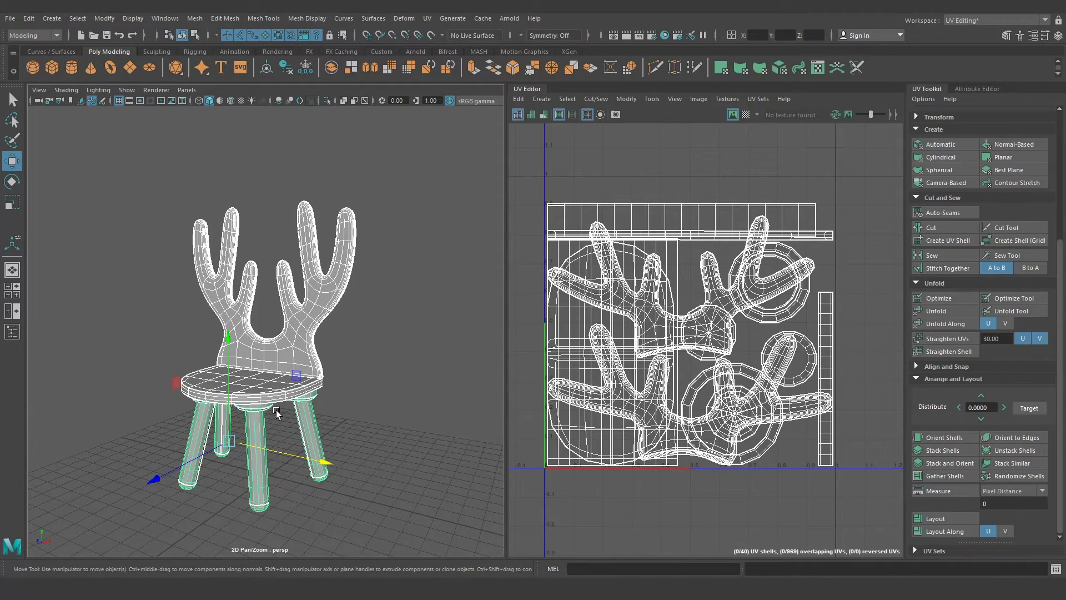
pyautogui.click(347, 353)
pyautogui.keyDown('alt'); pyautogui.moveTo(352, 364); pyautogui.dragTo(367, 344); pyautogui.keyUp('alt')
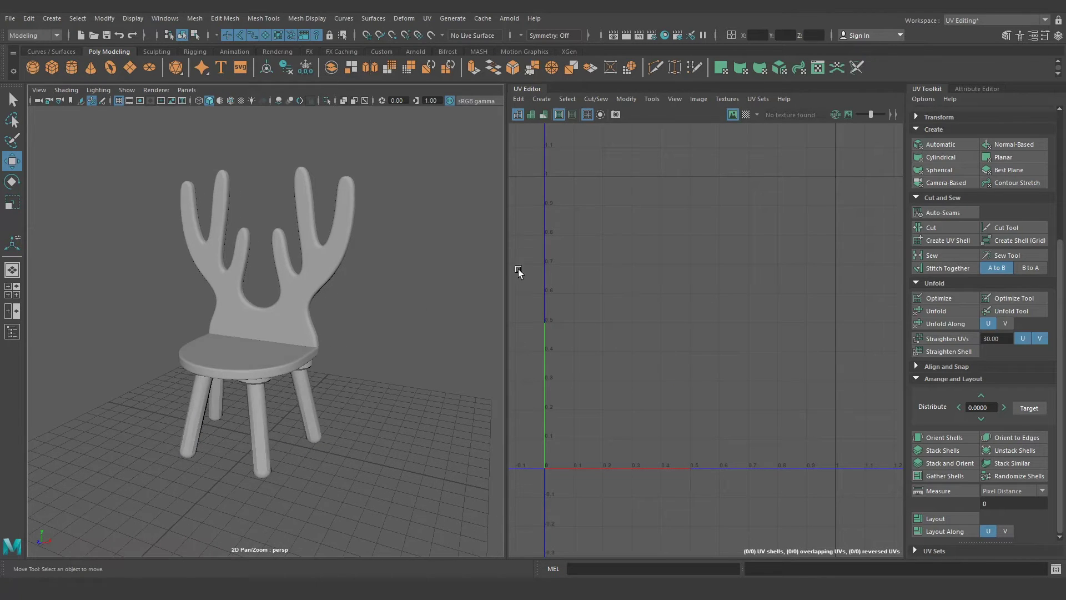
# Switch to the Modeling - Standard workspace and select all chair parts
pyautogui.click(978, 21)
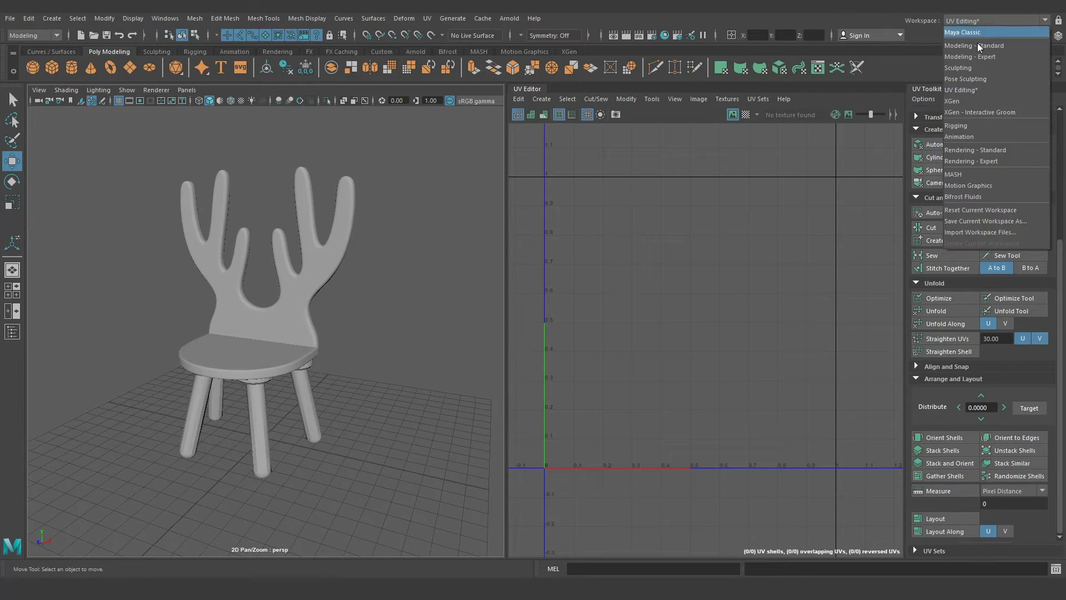
pyautogui.click(1017, 44)
pyautogui.keyDown('alt'); pyautogui.moveTo(557, 274); pyautogui.dragTo(555, 340, button='right'); pyautogui.keyUp('alt')
pyautogui.moveTo(555, 340)
pyautogui.keyDown('alt'); pyautogui.mouseDown()
pyautogui.moveTo(538, 331)
pyautogui.moveTo(548, 366)
pyautogui.moveTo(589, 347)
pyautogui.mouseUp(); pyautogui.keyUp('alt')
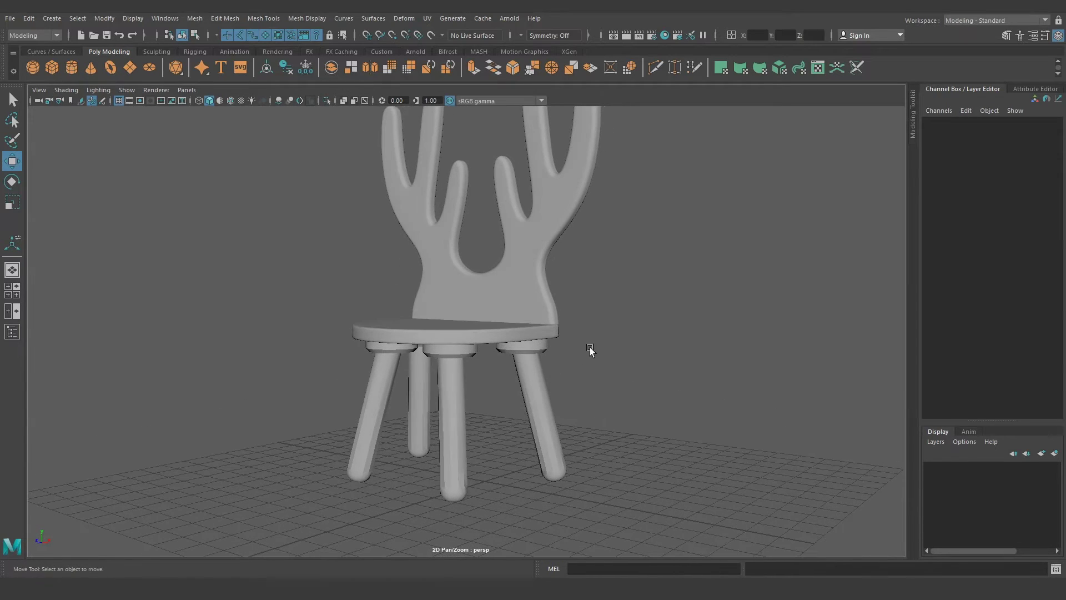
pyautogui.moveTo(609, 251); pyautogui.dragTo(510, 398)
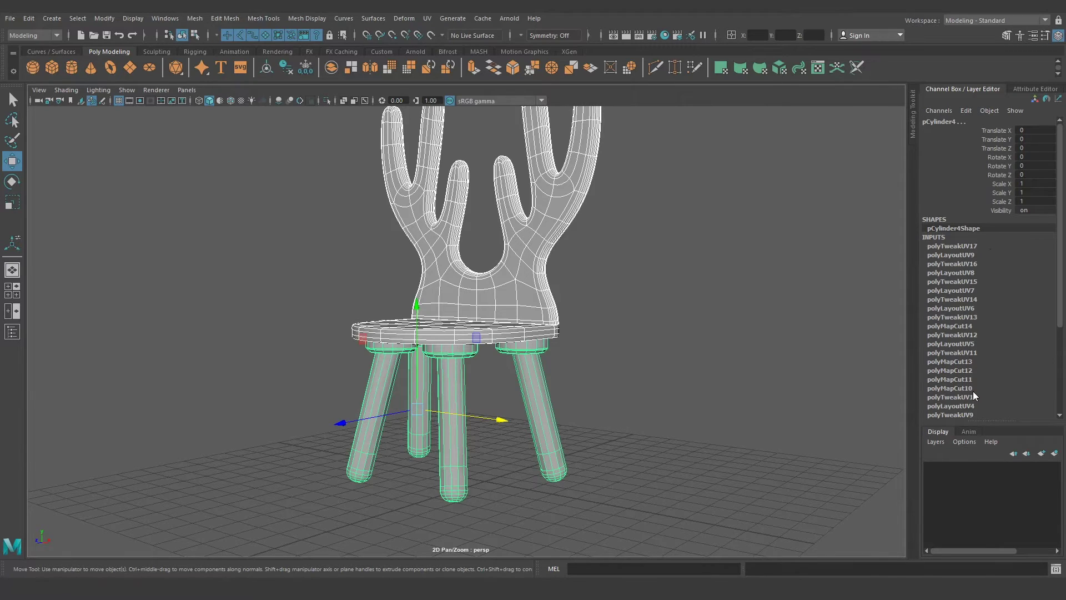
# Delete the chair parts' construction history
pyautogui.click(286, 65)
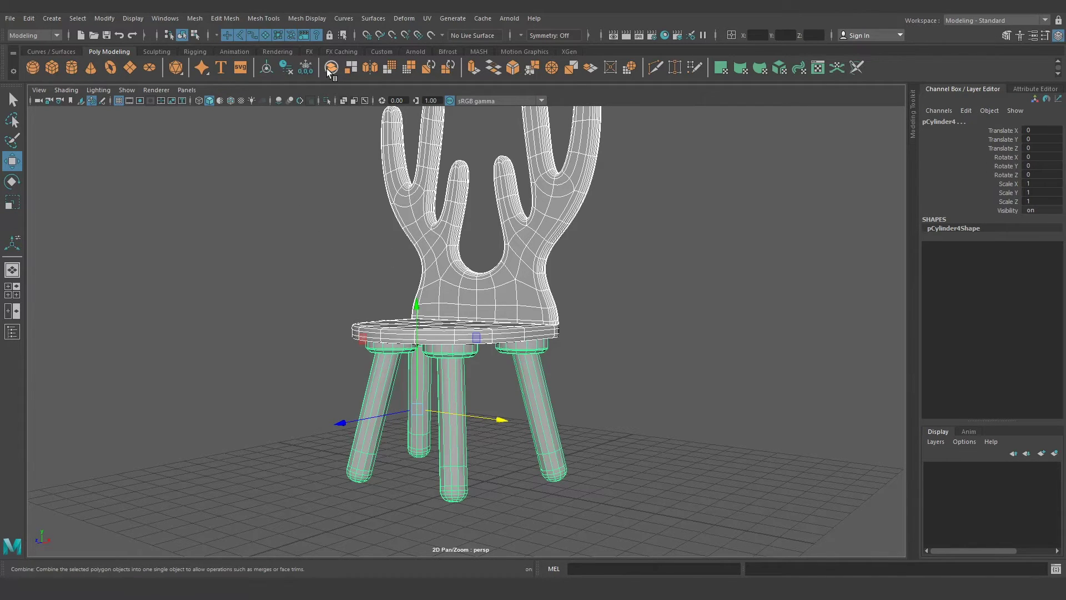
pyautogui.click(612, 289)
pyautogui.moveTo(611, 289)
pyautogui.keyDown('alt'); pyautogui.mouseDown()
pyautogui.moveTo(542, 329)
pyautogui.moveTo(472, 340)
pyautogui.moveTo(470, 373)
pyautogui.moveTo(499, 375)
pyautogui.moveTo(471, 342)
pyautogui.mouseUp(); pyautogui.keyUp('alt')
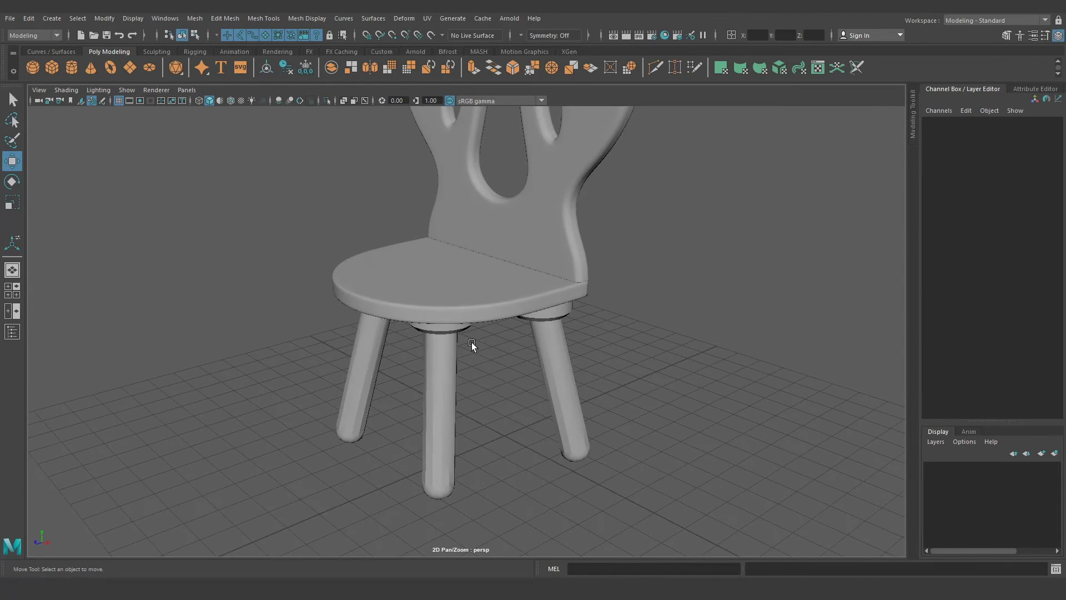
# Choose Assign New Material for the antler chair back from its marking menu
pyautogui.click(558, 194)
pyautogui.moveTo(557, 194)
pyautogui.keyDown('alt'); pyautogui.mouseDown()
pyautogui.moveTo(519, 288)
pyautogui.moveTo(521, 211)
pyautogui.moveTo(514, 292)
pyautogui.moveTo(531, 254)
pyautogui.mouseUp(); pyautogui.keyUp('alt')
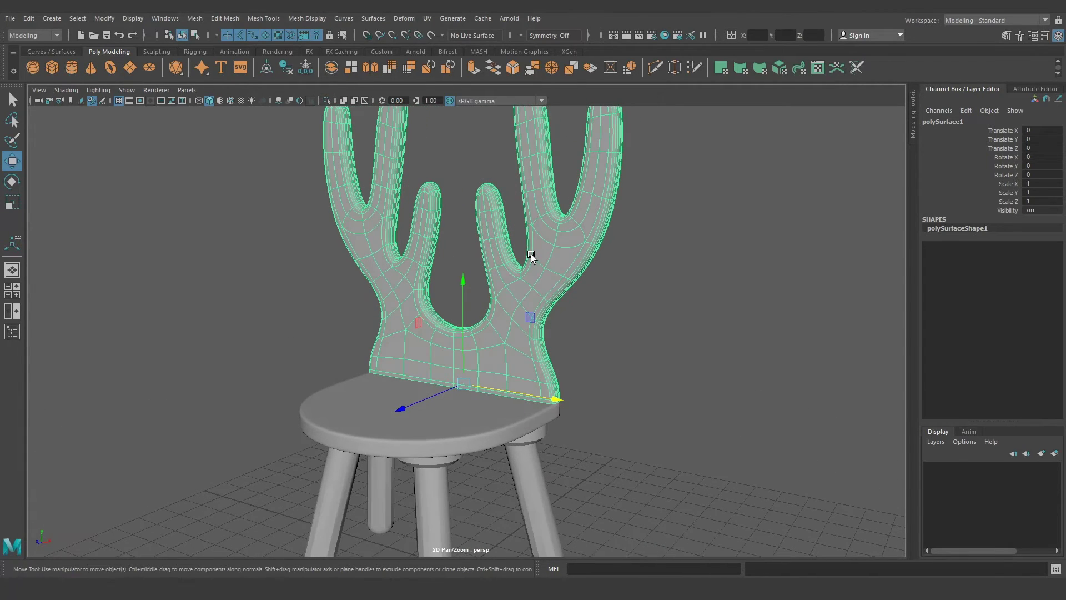
pyautogui.rightClick(531, 254)
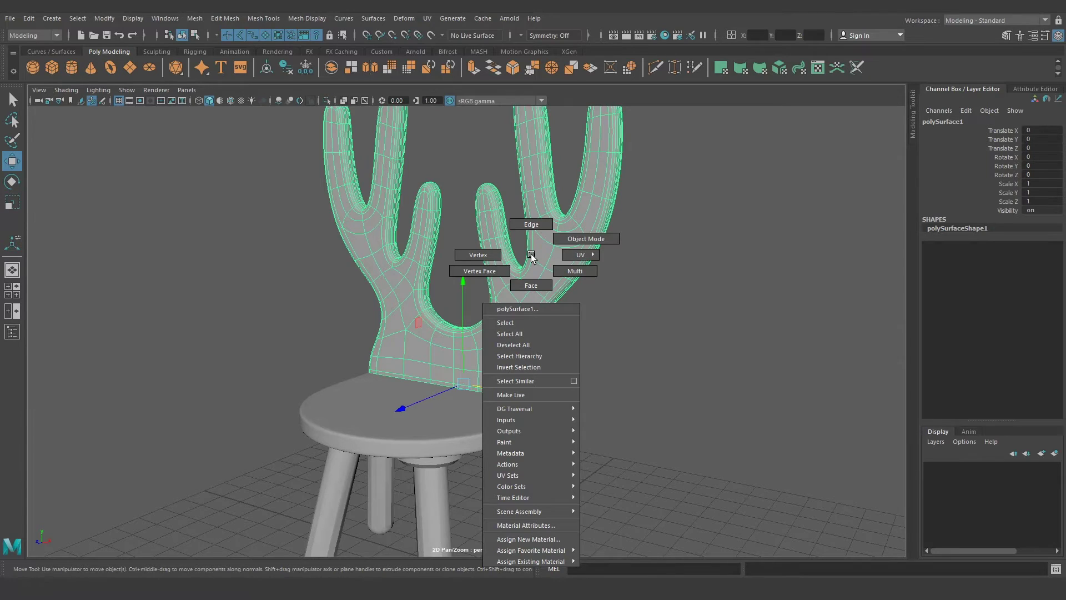
pyautogui.click(561, 541)
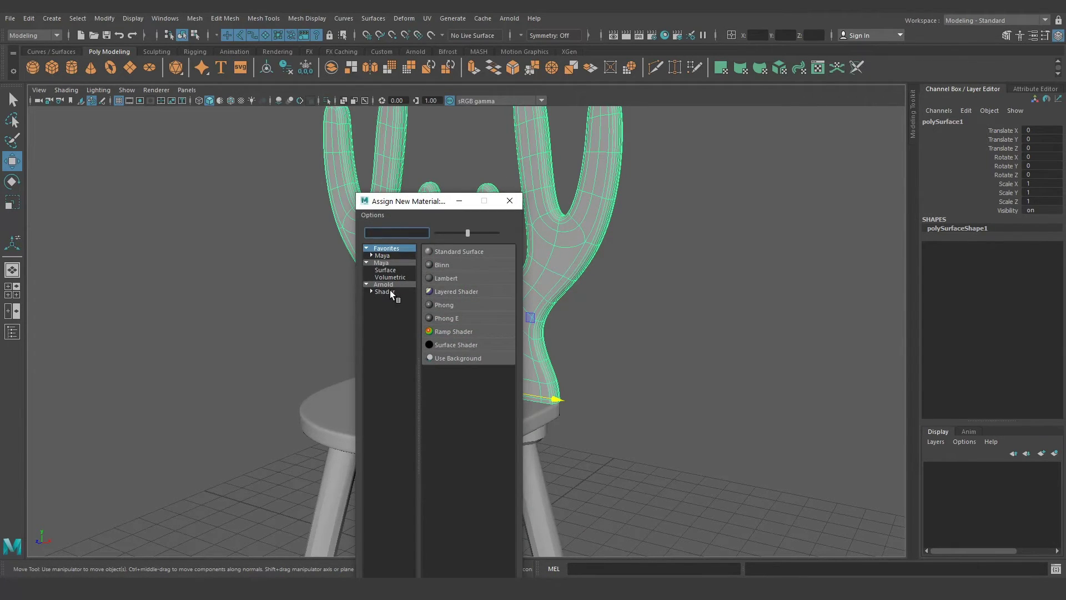
# Assign a new Arnold aiStandardSurface material to the antler backrest and show its attributes
pyautogui.click(390, 292)
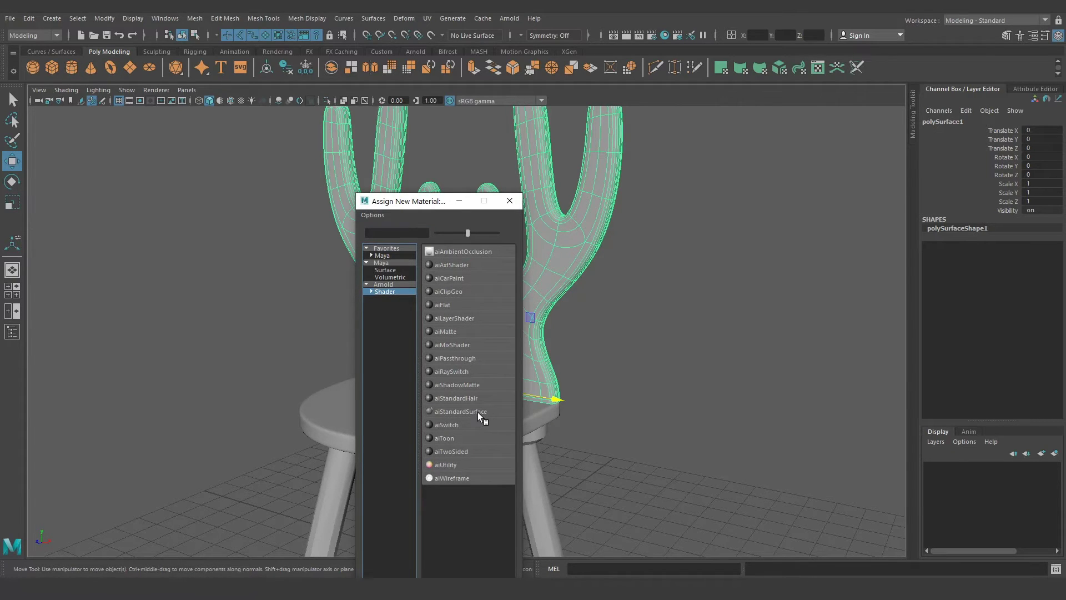
pyautogui.click(496, 411)
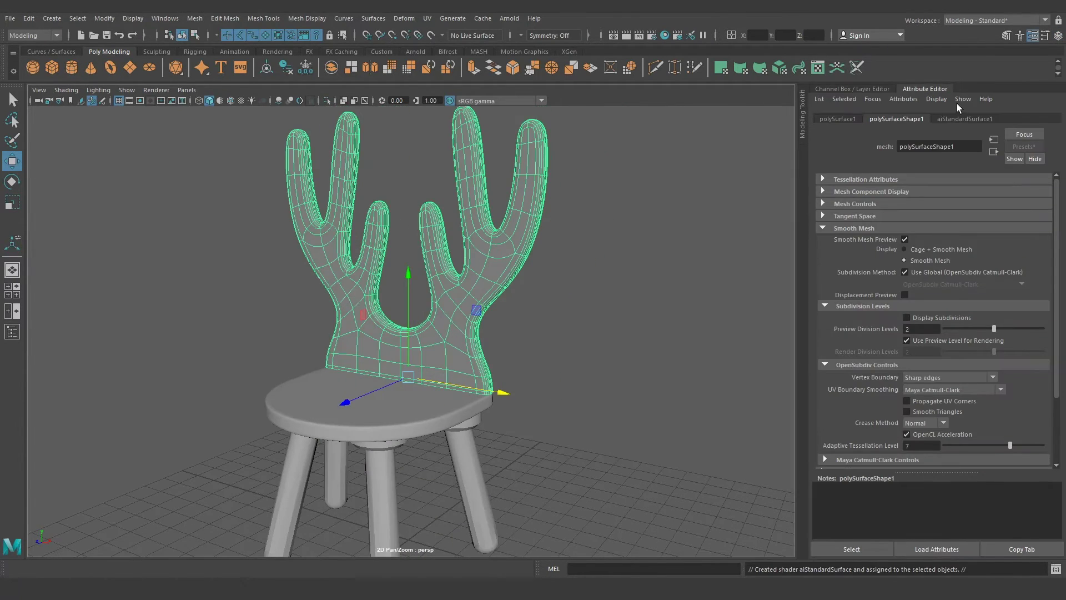
pyautogui.click(960, 119)
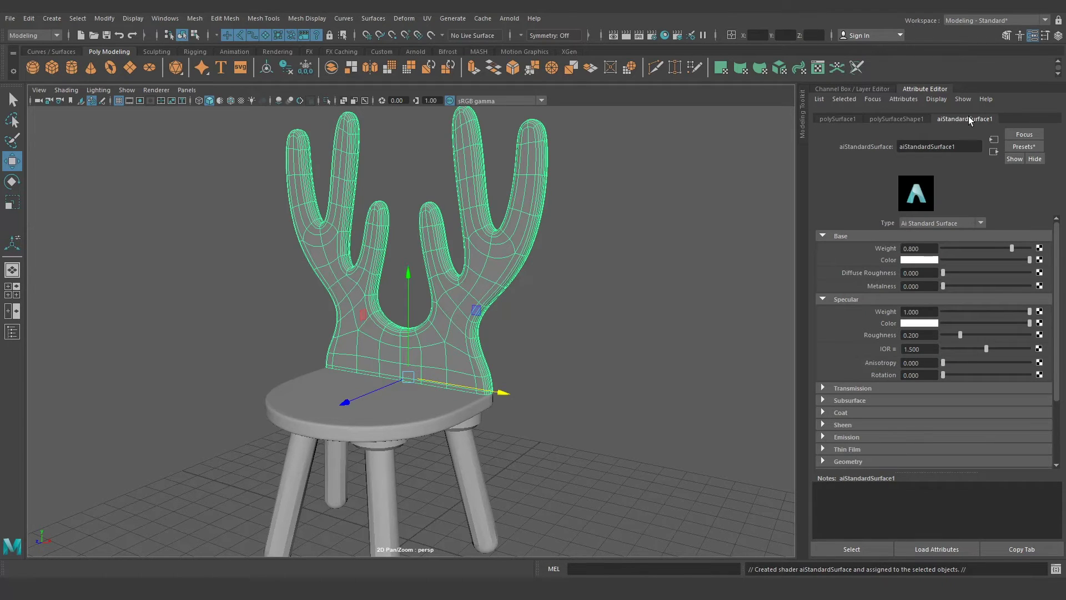
# Rename the shader to Wood_MTL and raise its Base Weight to 1.0
pyautogui.doubleClick(932, 147)
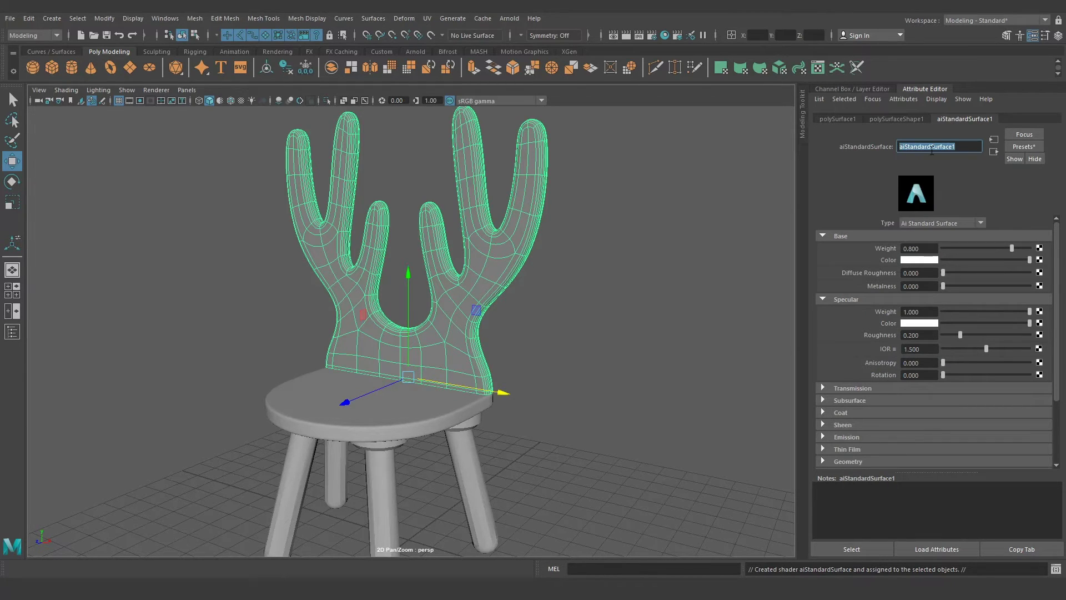
pyautogui.write('Wood_')
pyautogui.write('MTL')
pyautogui.press('Return')
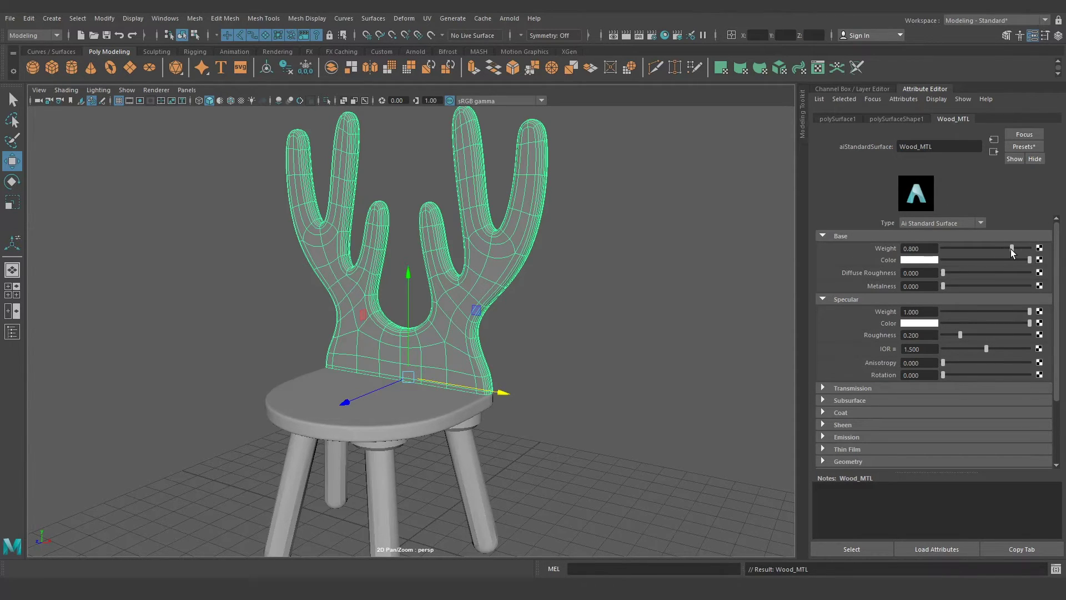
pyautogui.moveTo(1011, 248); pyautogui.dragTo(1039, 250)
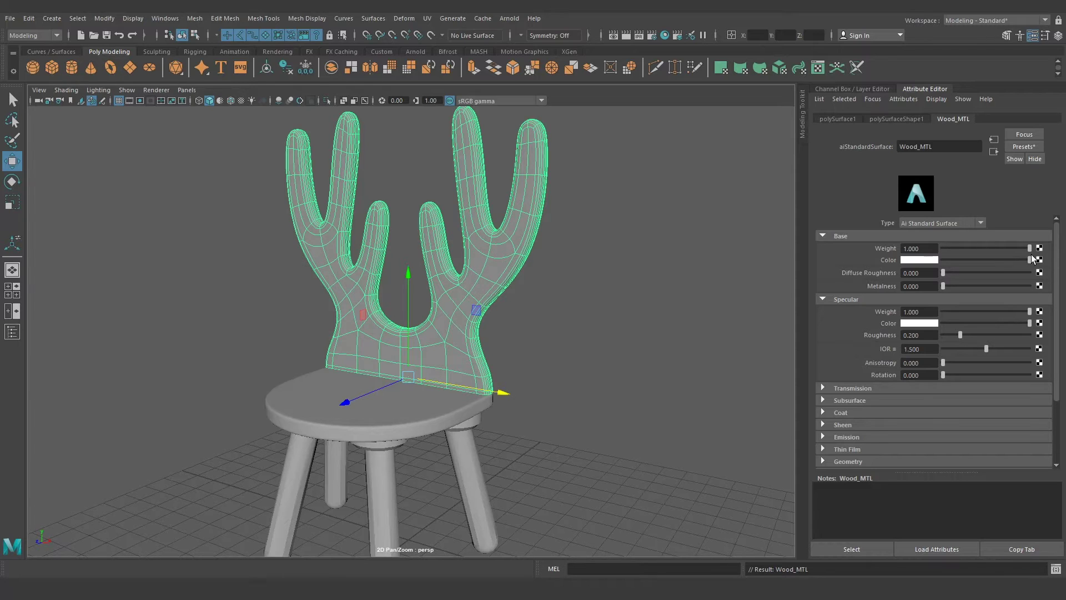
# Connect a file texture loading Wood_03_BaseColor.png to Wood_MTL's Base Color
pyautogui.click(1038, 259)
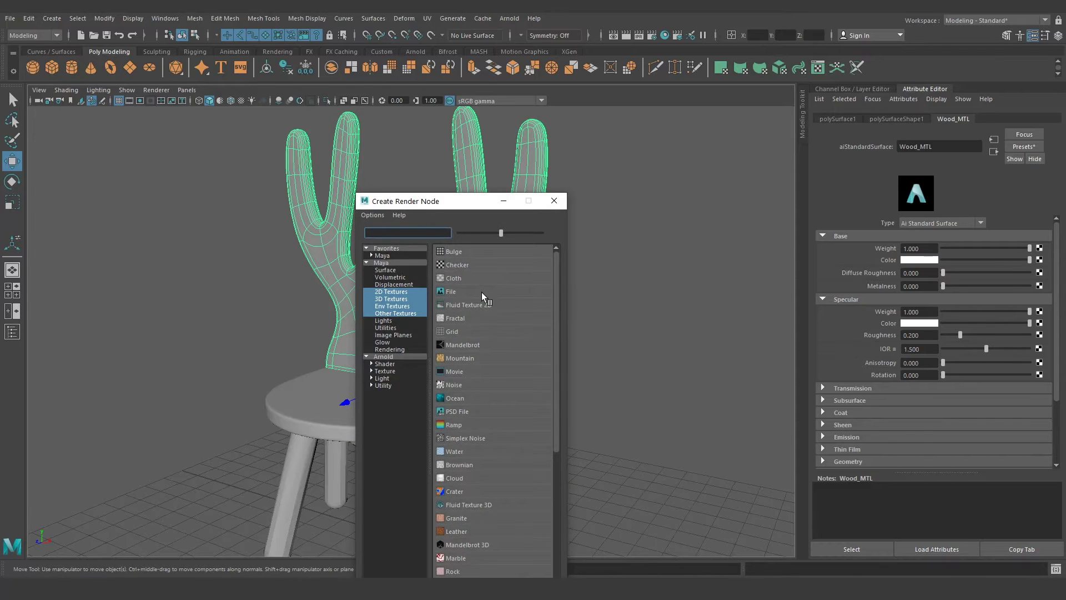
pyautogui.click(482, 291)
pyautogui.click(1040, 271)
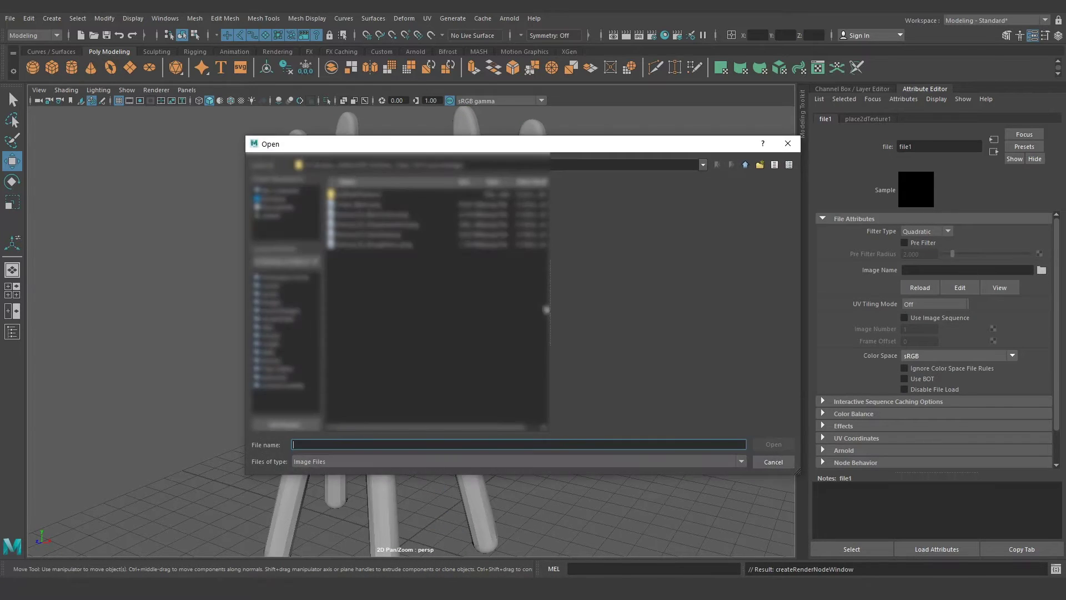
pyautogui.click(383, 214)
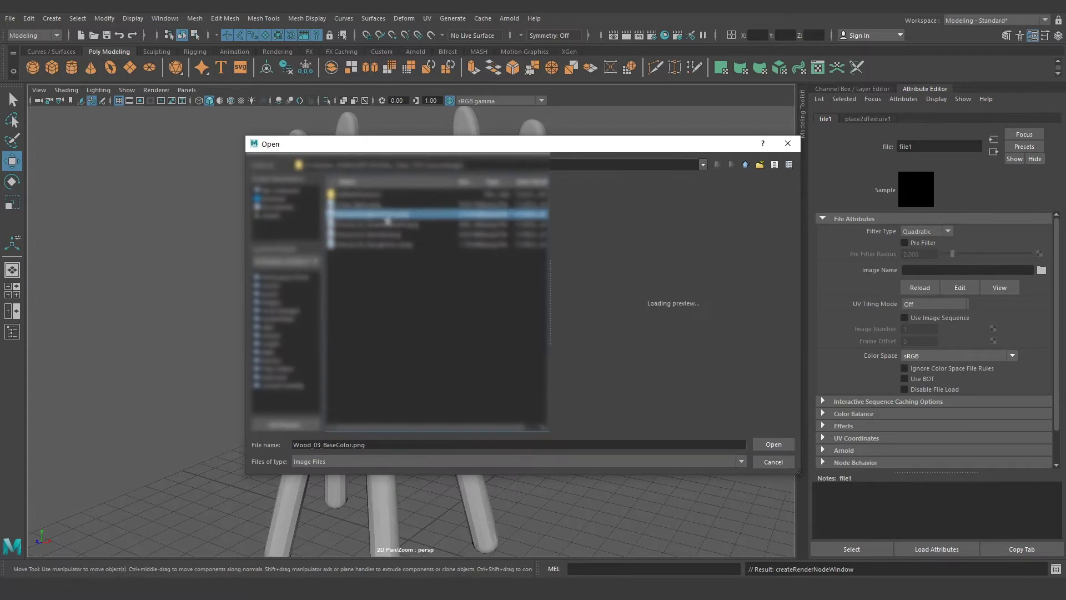
pyautogui.click(773, 444)
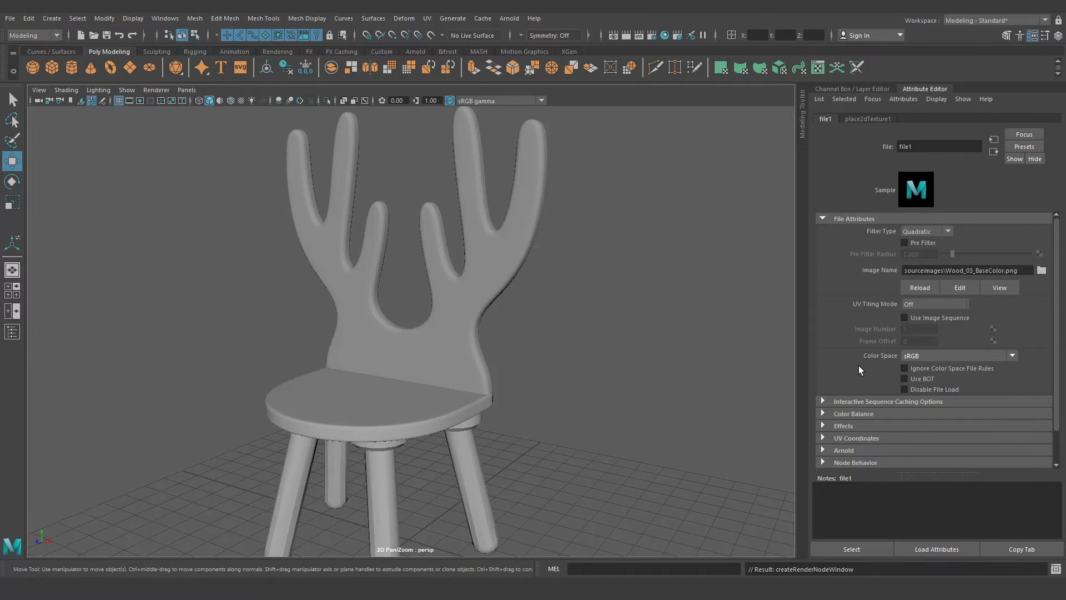
# Review the base-colour texture's Color Balance settings, then return to Wood_MTL
pyautogui.click(838, 413)
pyautogui.scroll(-3, 861, 379)
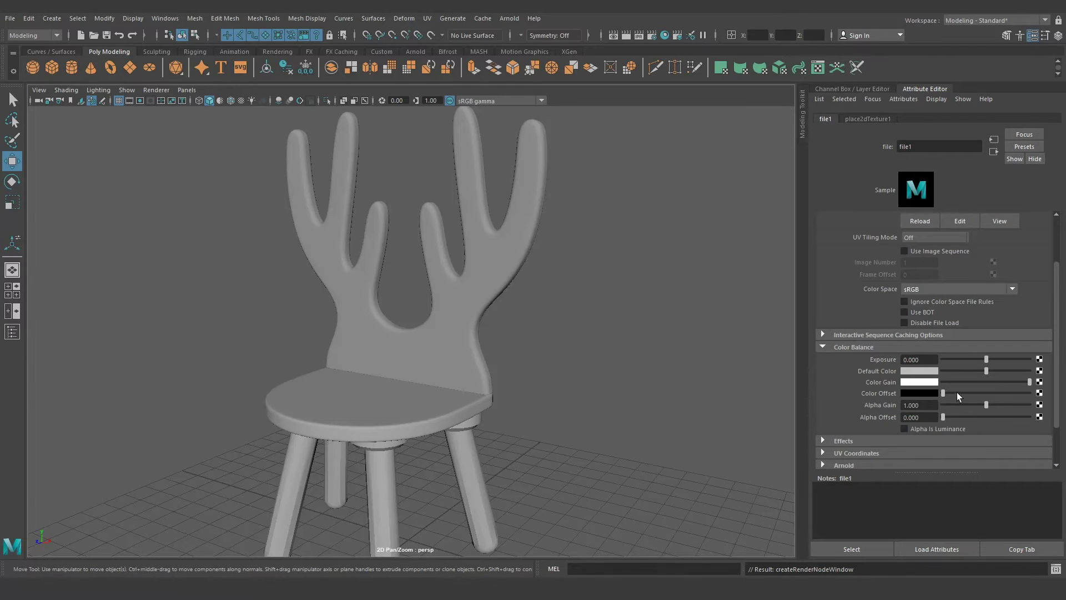
pyautogui.scroll(3, 931, 257)
pyautogui.click(993, 151)
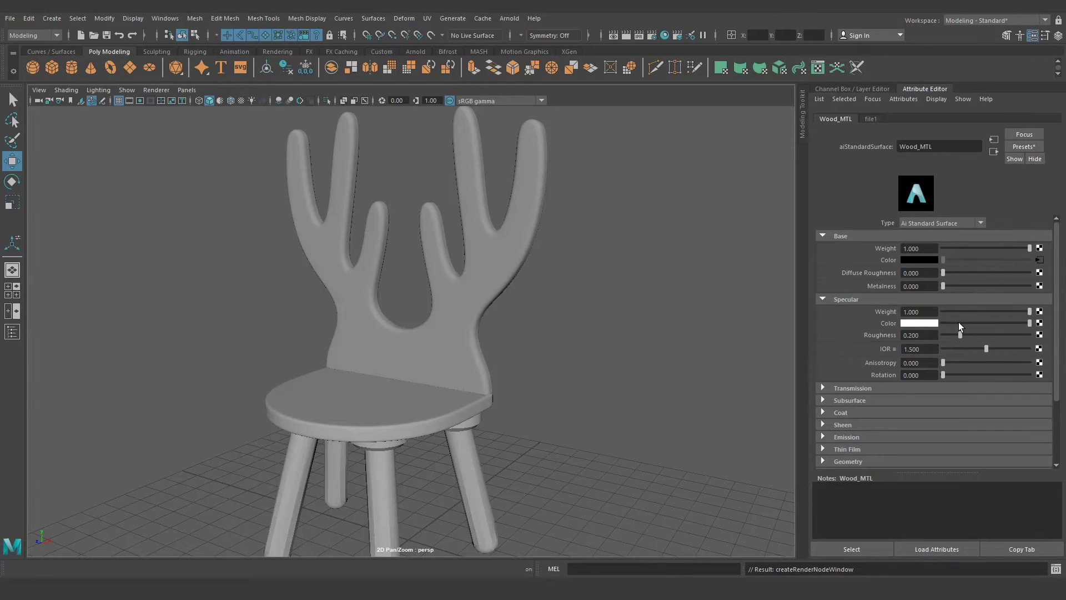
# Connect a file texture loading Wood_03_Roughness.png to Wood_MTL's Specular Roughness
pyautogui.click(1039, 335)
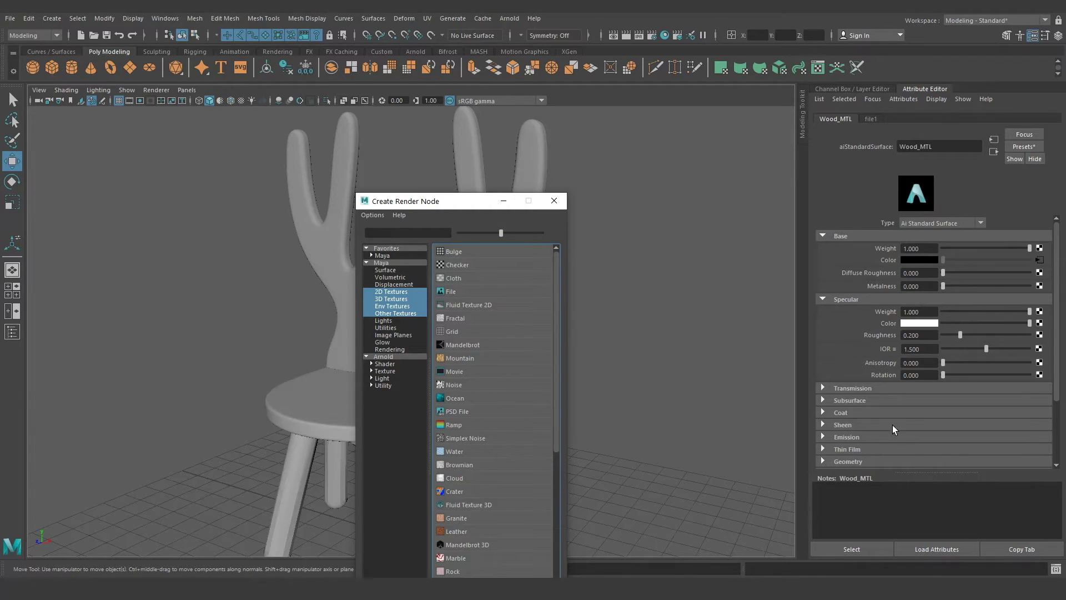
pyautogui.scroll(-2, 862, 418)
pyautogui.click(855, 394)
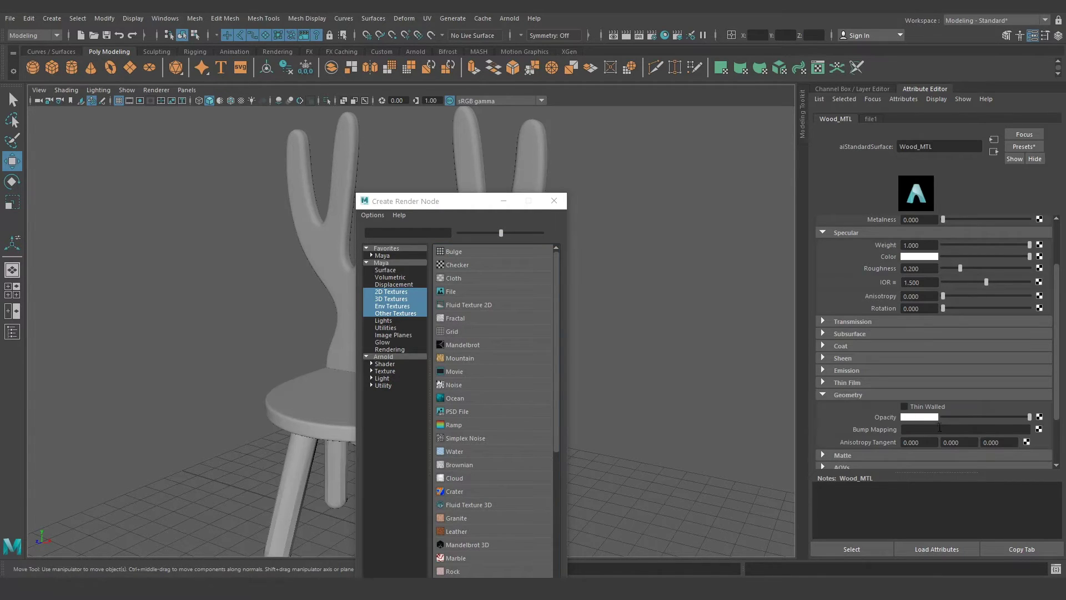
pyautogui.click(847, 396)
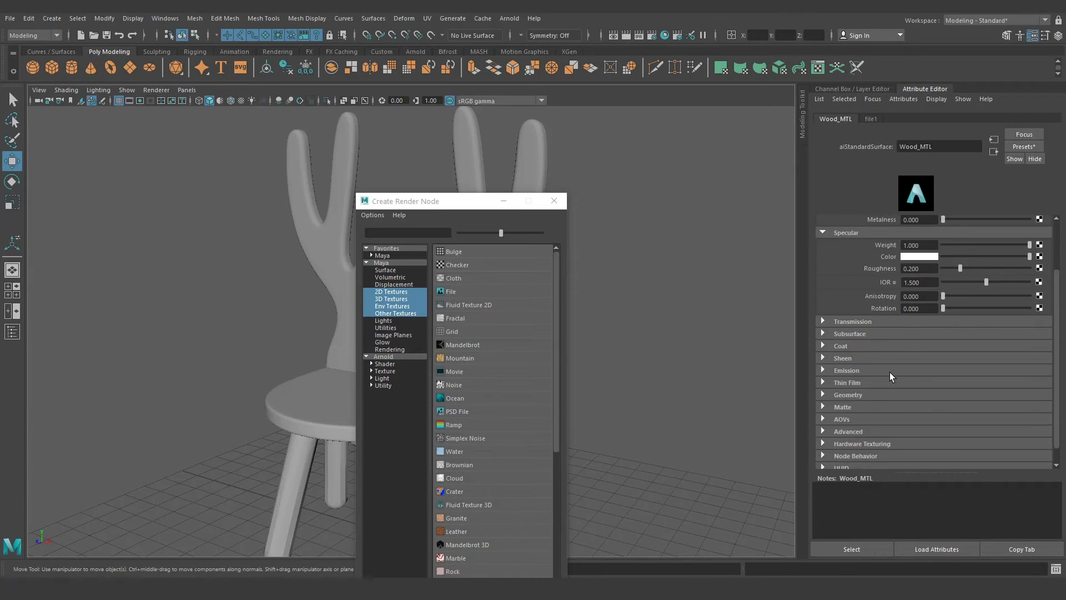
pyautogui.scroll(2, 885, 372)
pyautogui.click(471, 289)
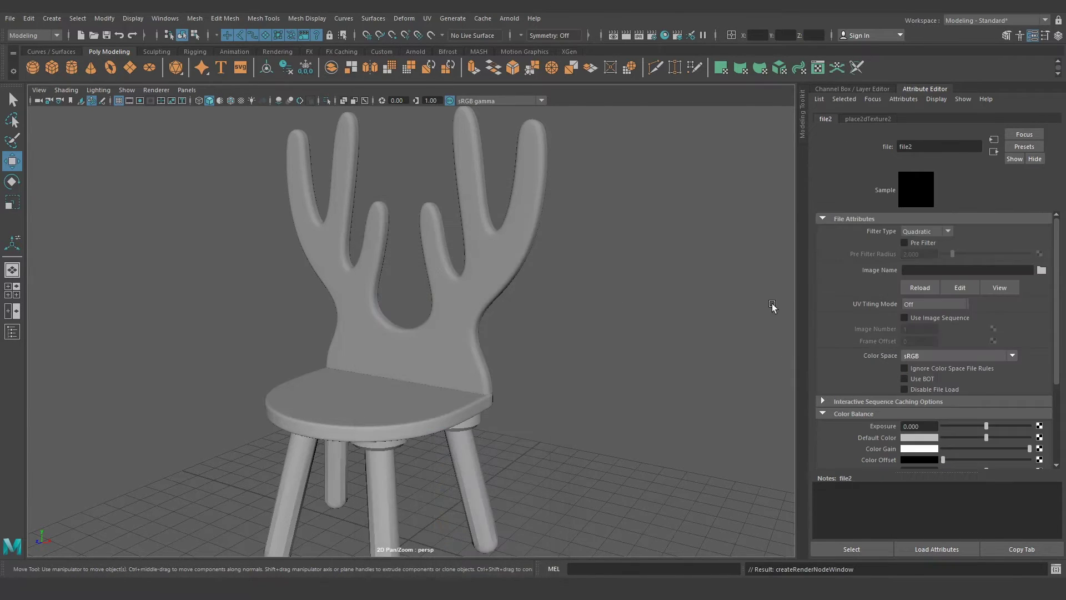
pyautogui.click(1041, 271)
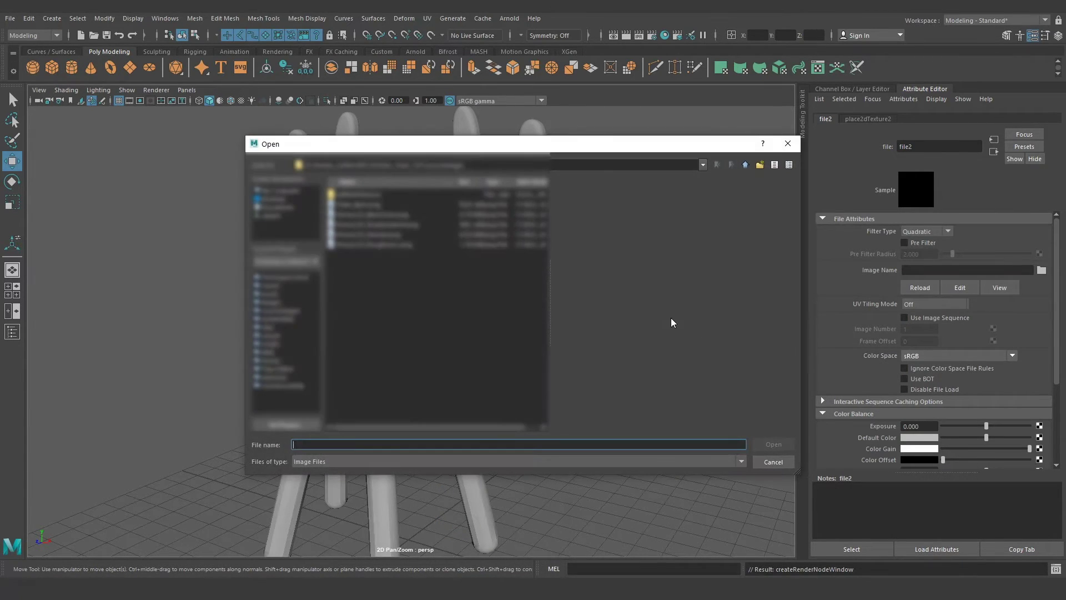
pyautogui.click(408, 244)
pyautogui.click(765, 444)
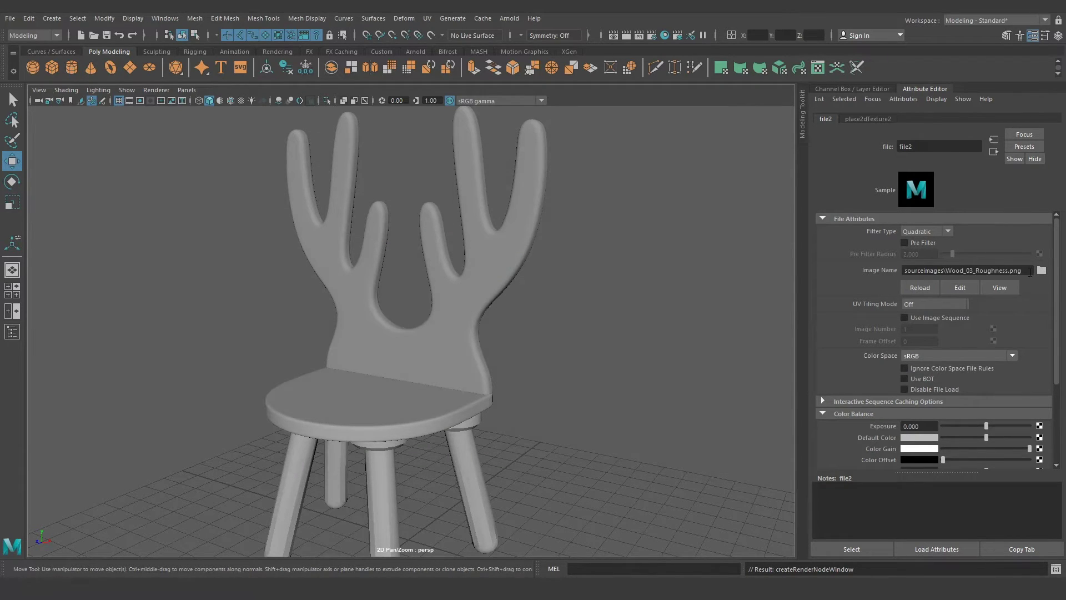
# Set the roughness texture's Color Space to Raw and go back to Wood_MTL
pyautogui.click(936, 361)
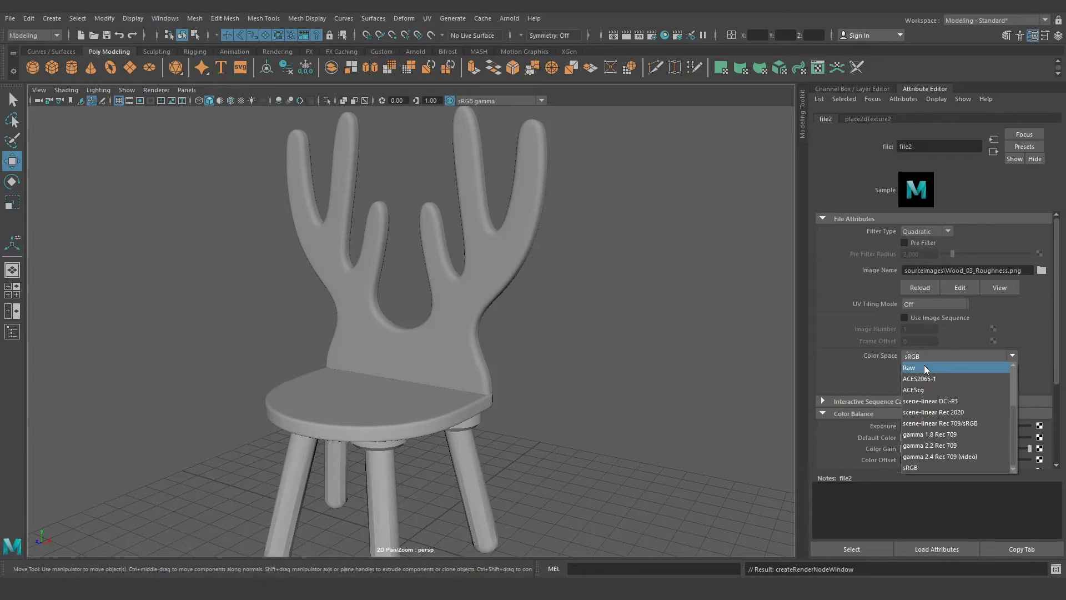
pyautogui.click(924, 366)
pyautogui.scroll(-3, 871, 361)
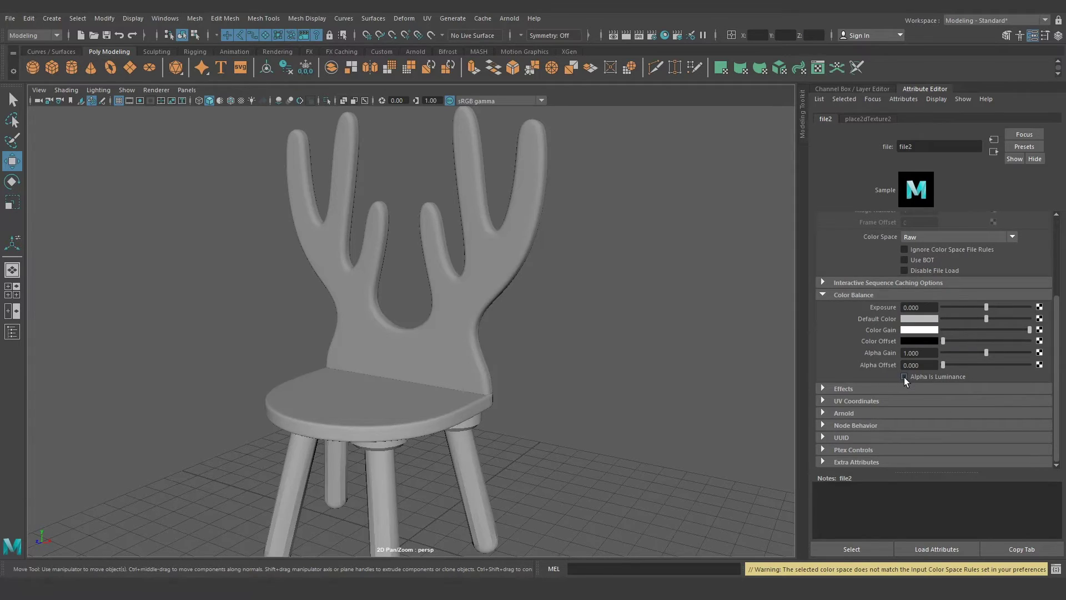
pyautogui.scroll(5, 844, 351)
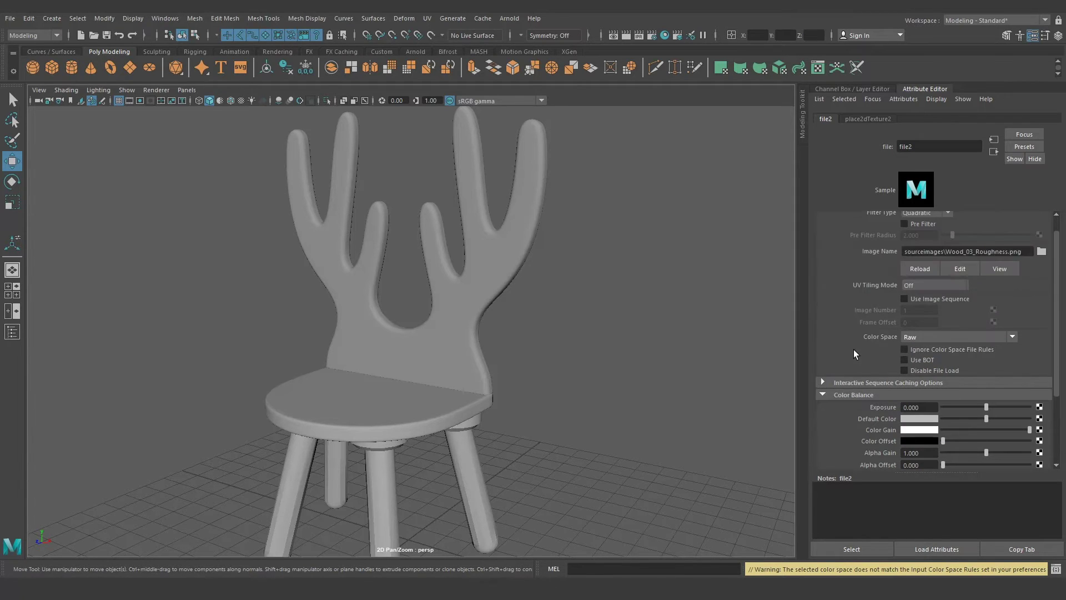
pyautogui.scroll(1, 854, 348)
pyautogui.click(992, 153)
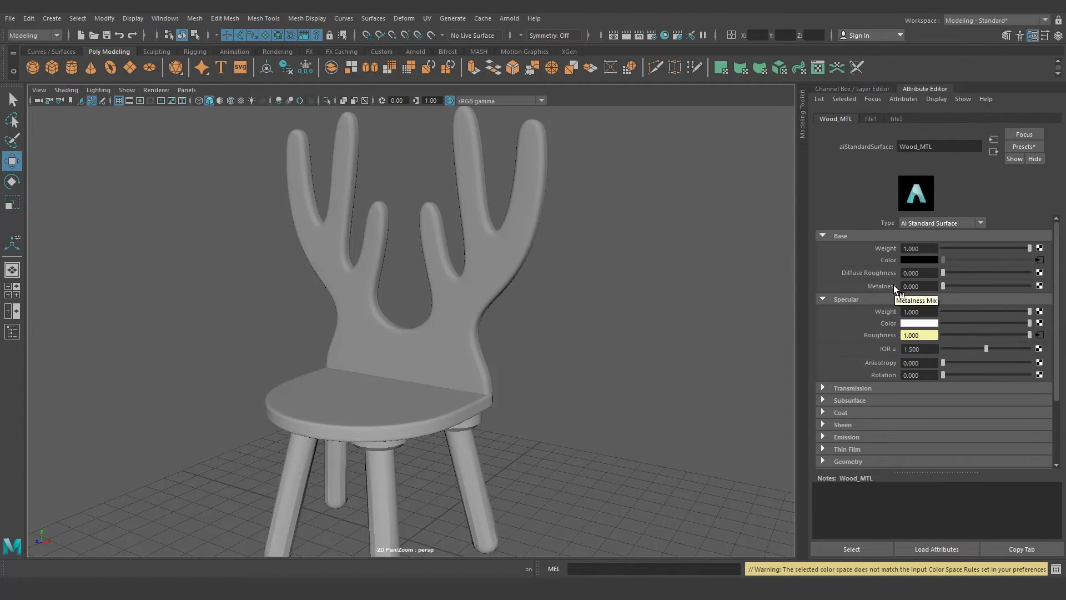
pyautogui.scroll(-3, 845, 341)
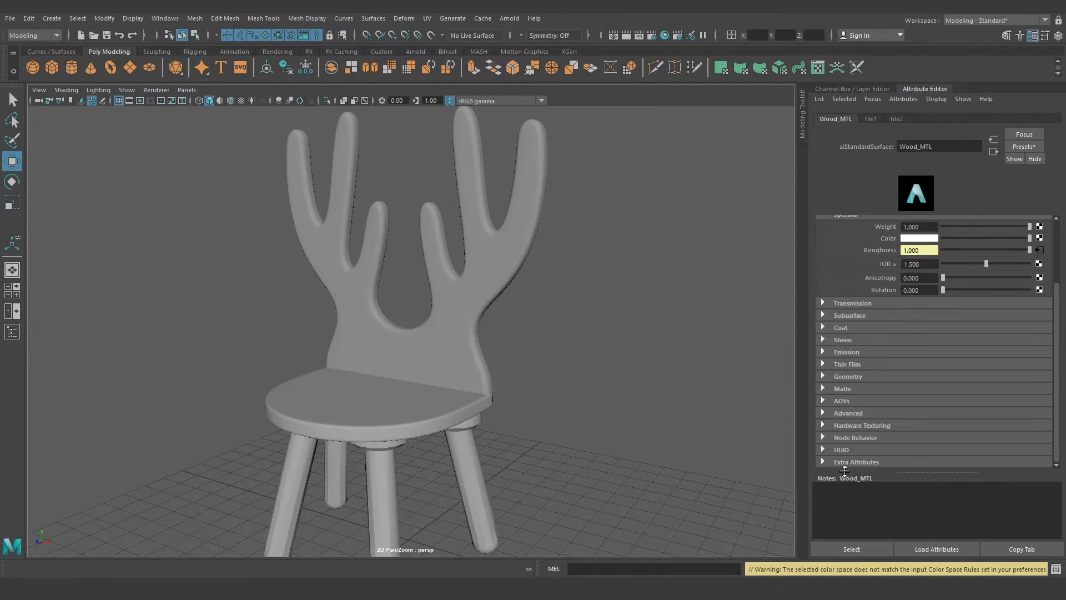
pyautogui.click(848, 376)
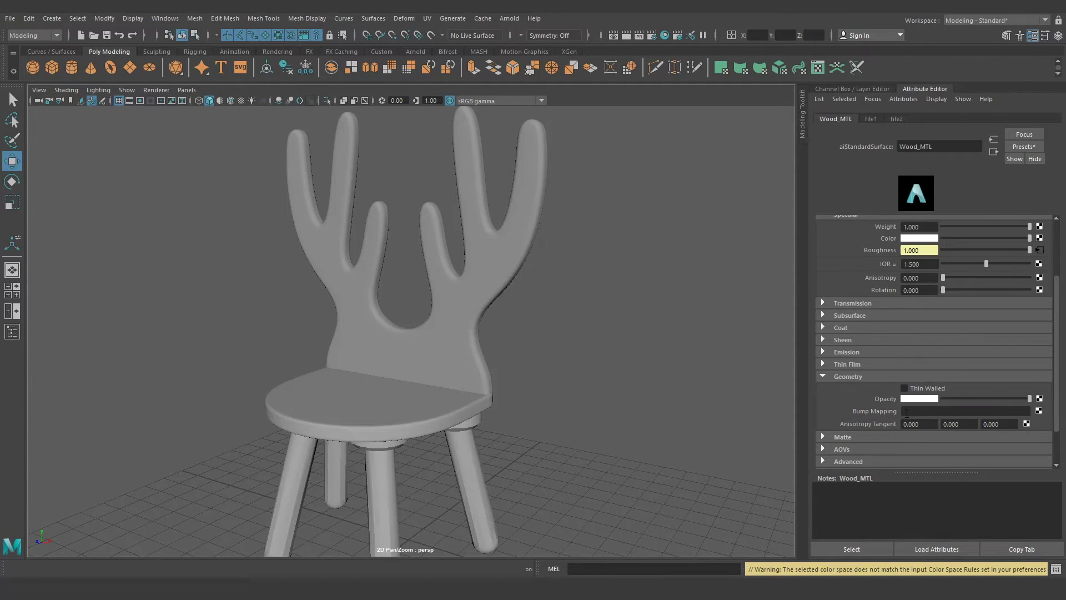
pyautogui.click(824, 380)
pyautogui.scroll(2, 854, 381)
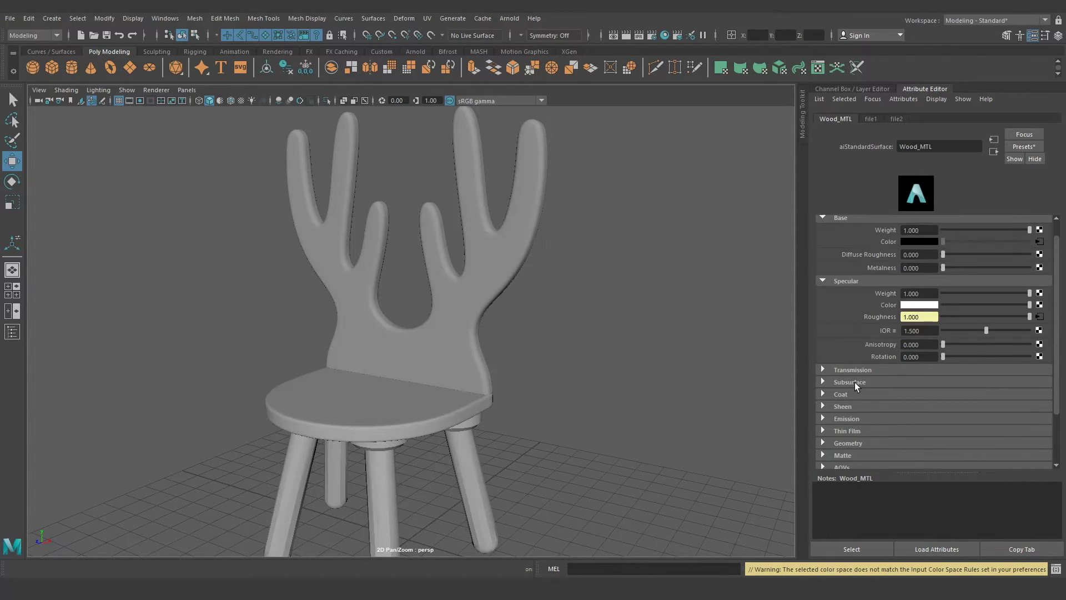
pyautogui.scroll(1, 855, 382)
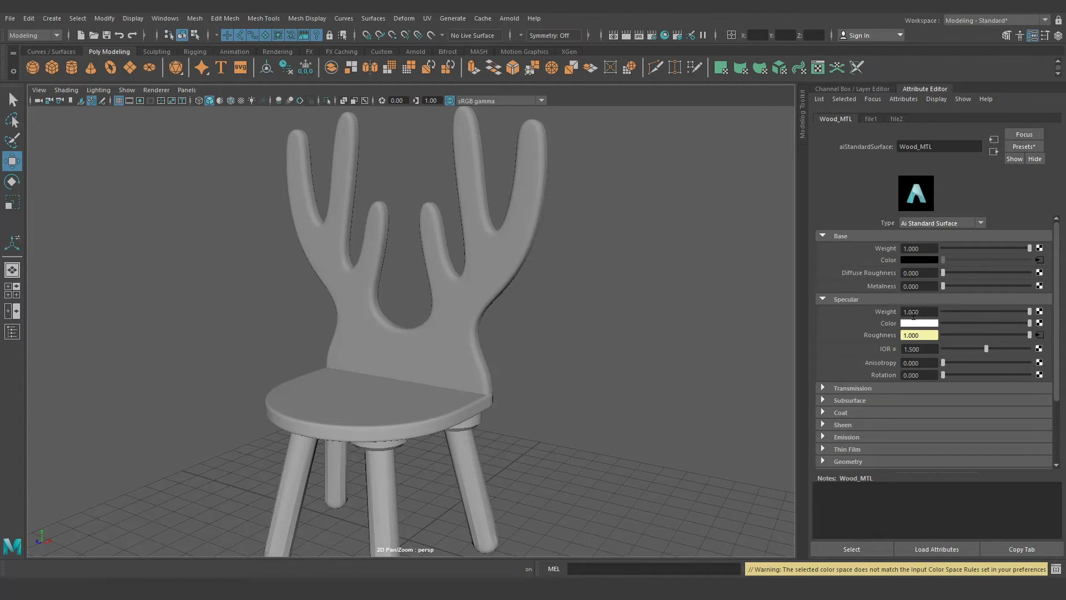
# Change Wood_MTL's specular weight from 1.0 to 0.5, then deselect and orbit to a front view
pyautogui.moveTo(933, 311); pyautogui.dragTo(903, 312)
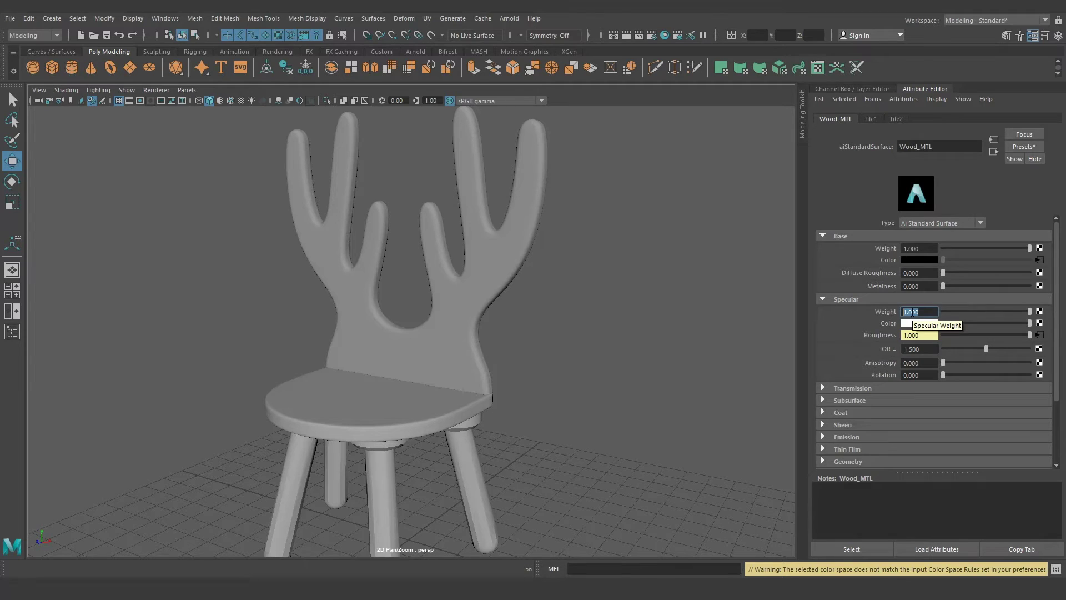
pyautogui.write('0.5')
pyautogui.press('Return')
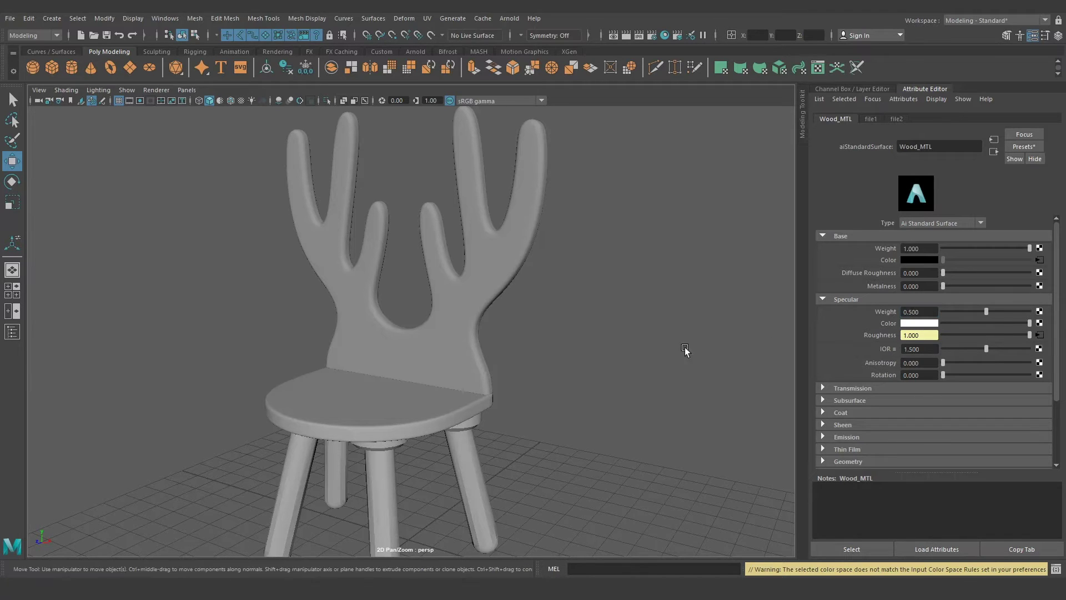
pyautogui.click(685, 348)
pyautogui.scroll(-3, 561, 361)
pyautogui.moveTo(544, 316)
pyautogui.keyDown('alt'); pyautogui.mouseDown()
pyautogui.moveTo(511, 316)
pyautogui.moveTo(539, 302)
pyautogui.moveTo(514, 382)
pyautogui.moveTo(524, 370)
pyautogui.mouseUp(); pyautogui.keyUp('alt')
pyautogui.scroll(5, 513, 346)
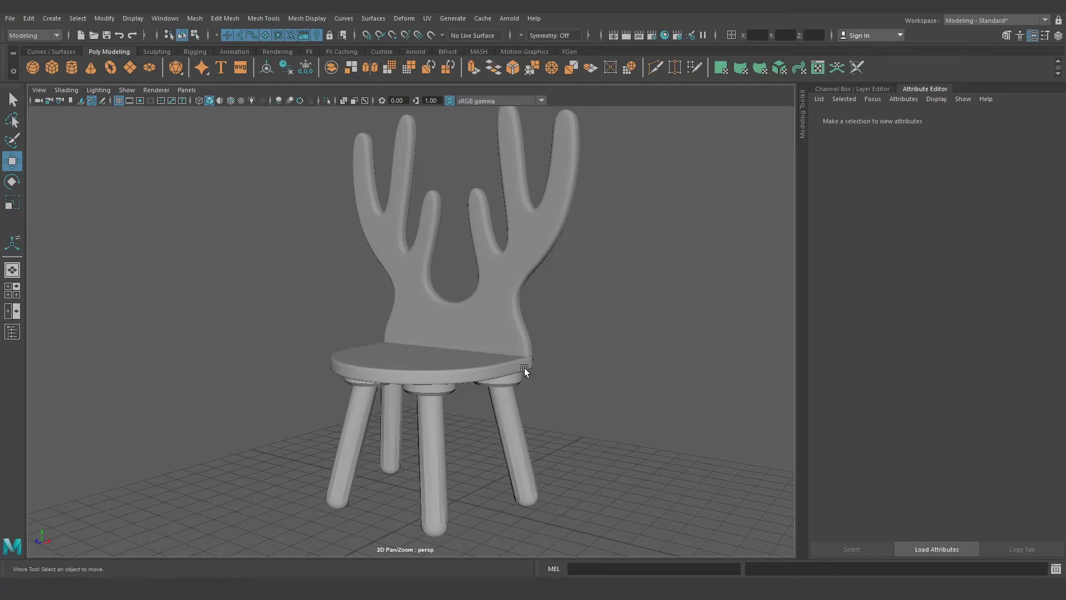
# Turn on textured display (6) so the chair shows its wood grain
pyautogui.click(514, 308)
pyautogui.click(561, 312)
pyautogui.press('6')
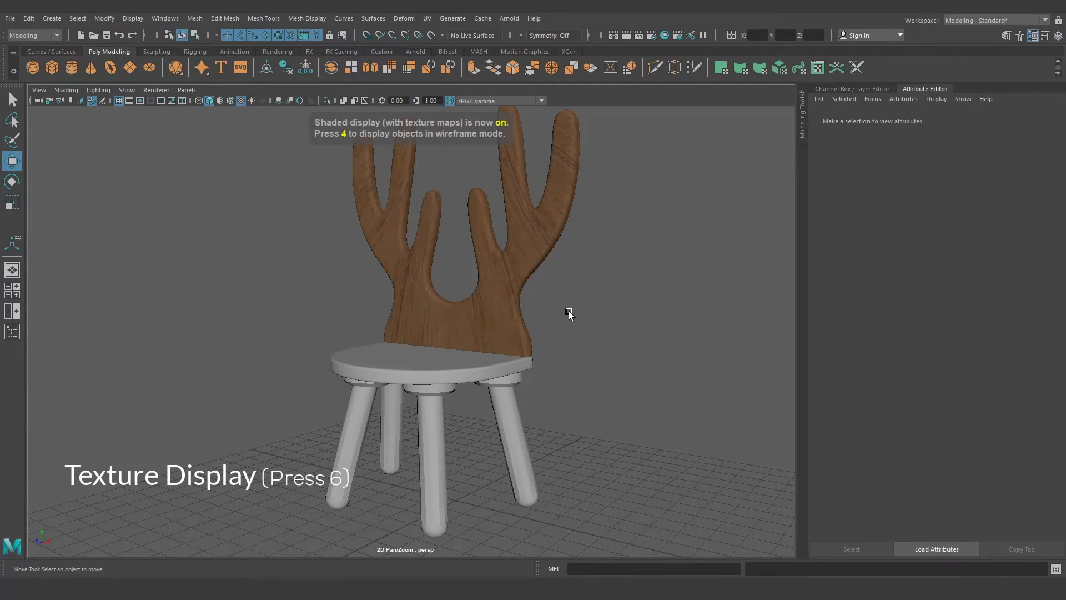
pyautogui.click(241, 101)
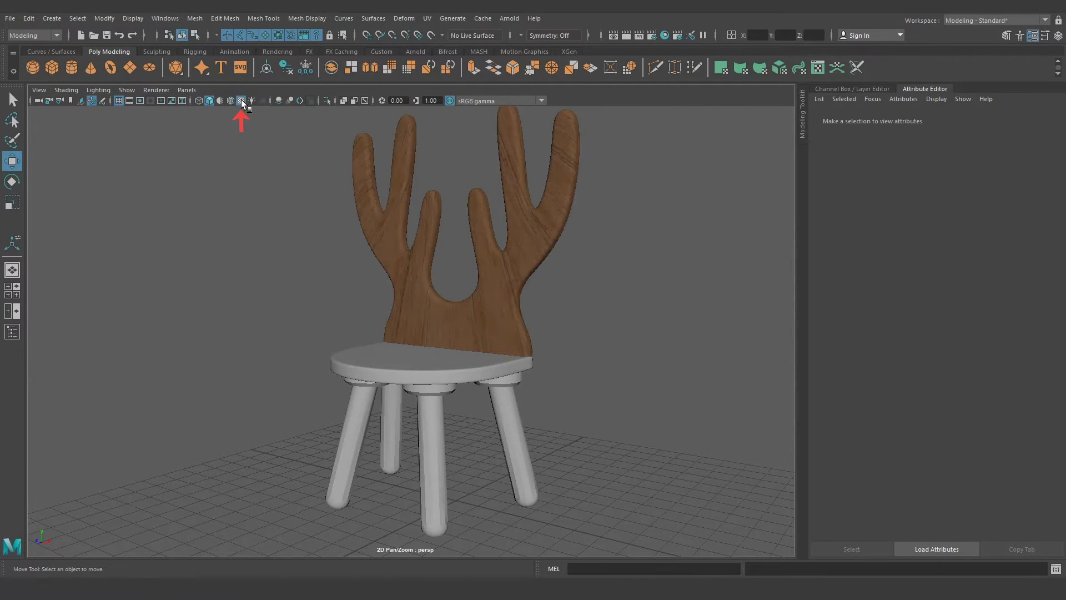
pyautogui.scroll(2, 572, 278)
pyautogui.scroll(2, 557, 311)
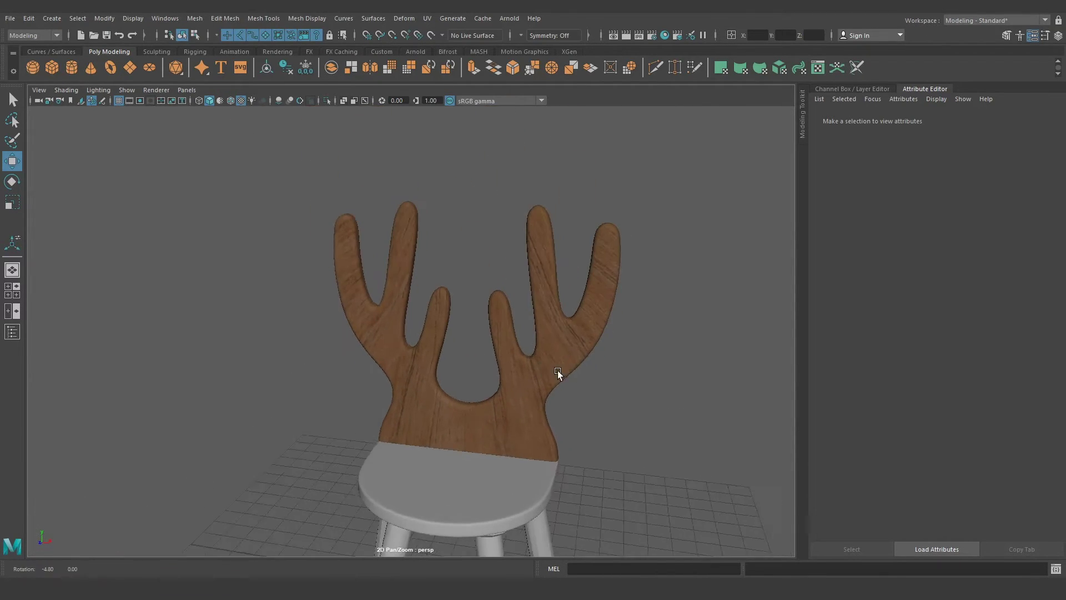
pyautogui.scroll(2, 572, 367)
pyautogui.scroll(2, 555, 371)
# Orbit around the chair and select the antler backrest mesh
pyautogui.moveTo(525, 378)
pyautogui.keyDown('alt'); pyautogui.mouseDown()
pyautogui.moveTo(550, 394)
pyautogui.moveTo(560, 381)
pyautogui.moveTo(537, 404)
pyautogui.moveTo(381, 397)
pyautogui.moveTo(551, 395)
pyautogui.mouseUp(); pyautogui.keyUp('alt')
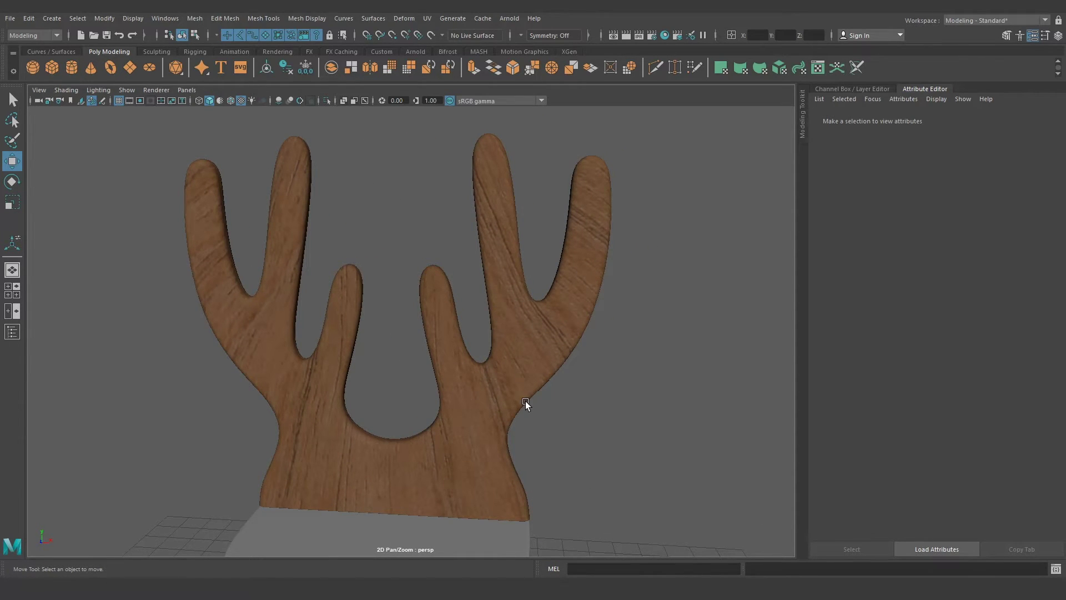
pyautogui.moveTo(525, 401)
pyautogui.keyDown('alt'); pyautogui.mouseDown()
pyautogui.moveTo(440, 373)
pyautogui.moveTo(321, 362)
pyautogui.moveTo(542, 352)
pyautogui.moveTo(538, 381)
pyautogui.moveTo(538, 362)
pyautogui.mouseUp(); pyautogui.keyUp('alt')
pyautogui.click(539, 362)
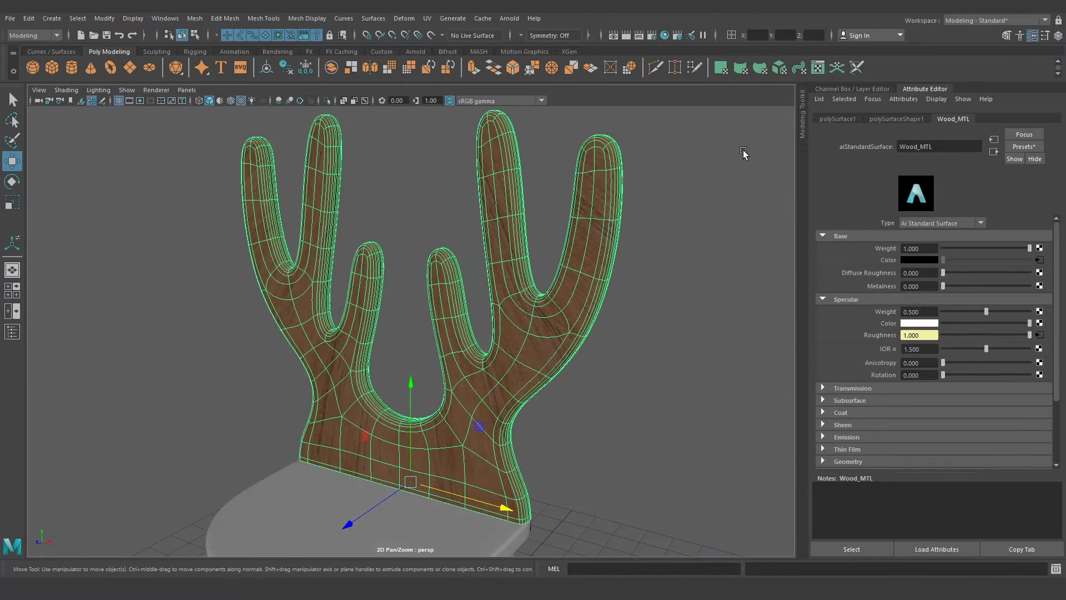
pyautogui.click(964, 22)
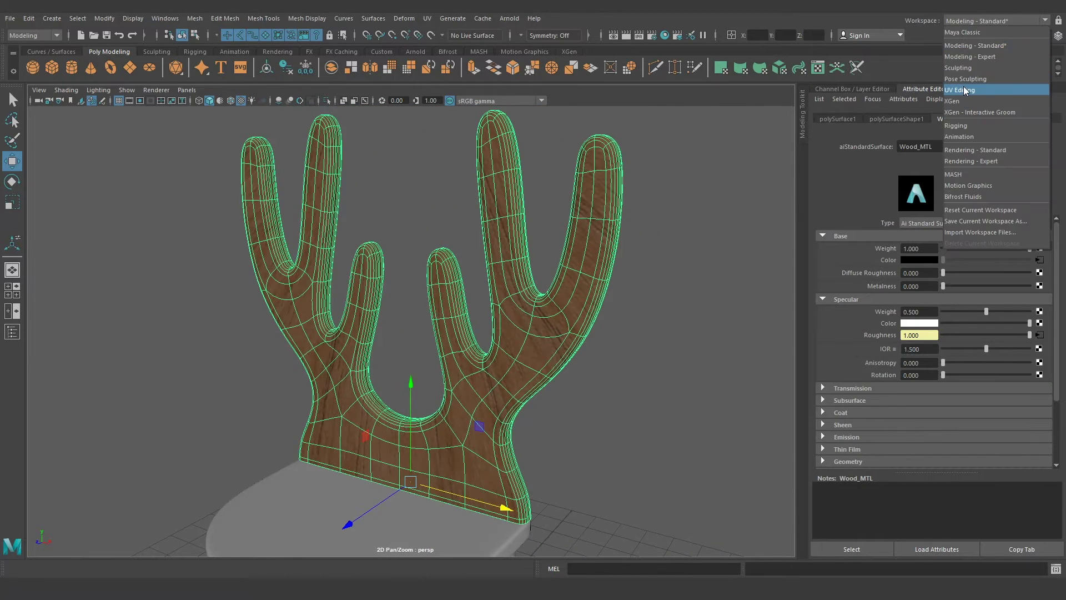
# Switch to the UV Editing workspace, orbit the backrest, and enter edge selection mode
pyautogui.click(964, 88)
pyautogui.moveTo(387, 280)
pyautogui.keyDown('alt'); pyautogui.mouseDown()
pyautogui.moveTo(414, 286)
pyautogui.moveTo(313, 289)
pyautogui.moveTo(376, 311)
pyautogui.moveTo(377, 354)
pyautogui.moveTo(347, 297)
pyautogui.moveTo(322, 325)
pyautogui.moveTo(288, 308)
pyautogui.moveTo(311, 310)
pyautogui.mouseUp(); pyautogui.keyUp('alt')
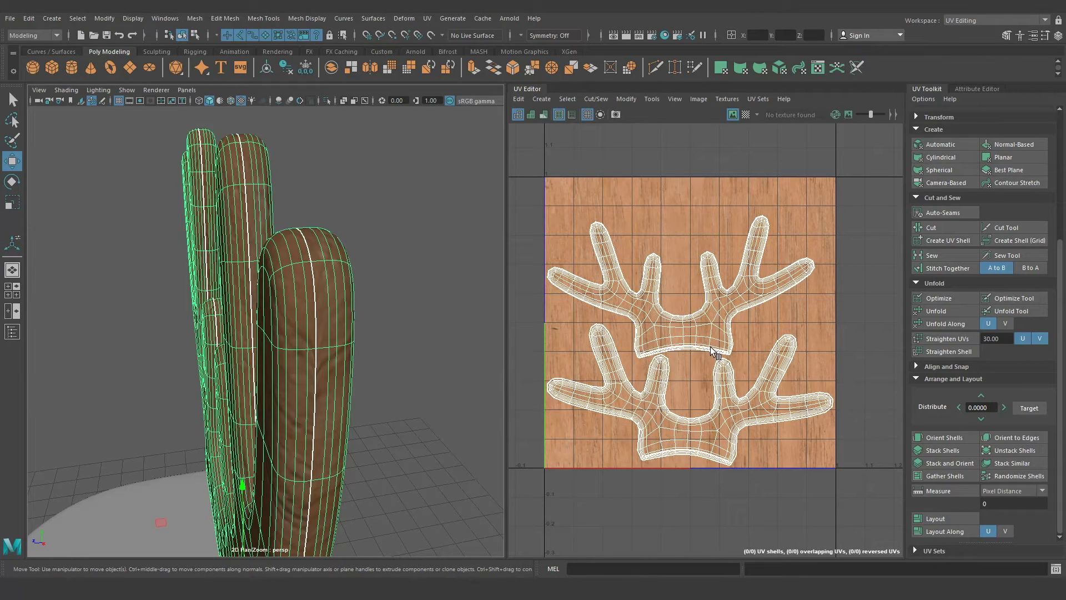
pyautogui.keyDown('alt'); pyautogui.moveTo(295, 300); pyautogui.dragTo(348, 299); pyautogui.keyUp('alt')
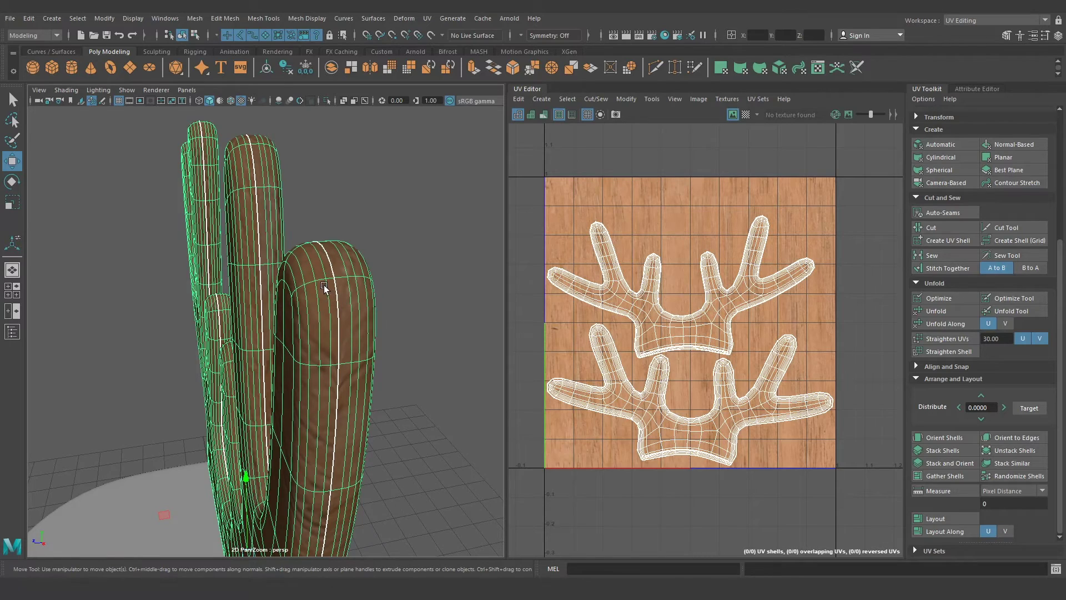
pyautogui.moveTo(335, 280); pyautogui.dragTo(335, 205, button='right')
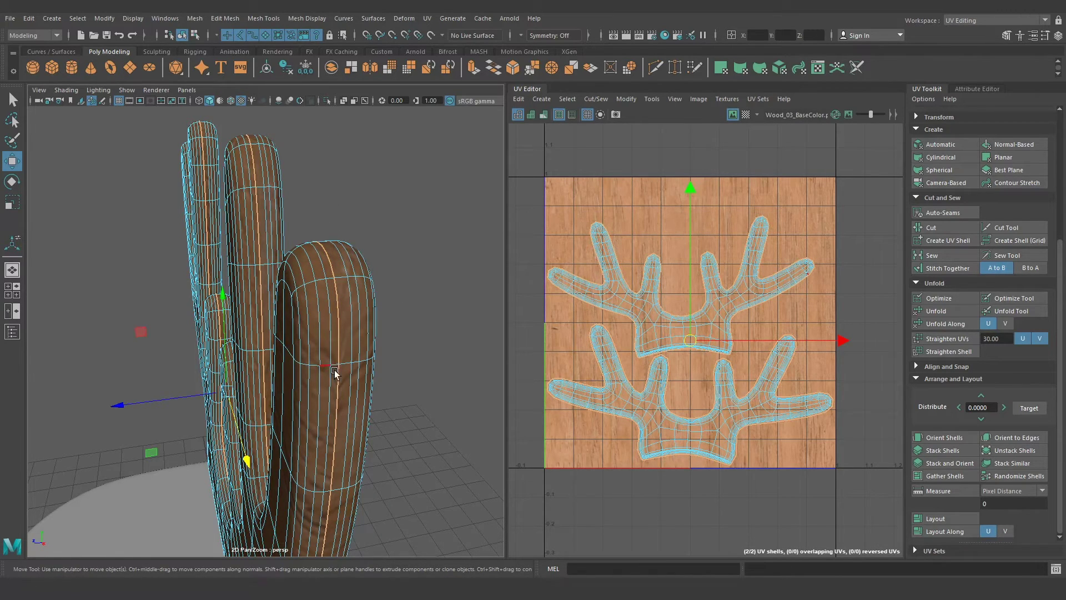
# Sew the existing UV shells together and cut a new seam along the antler's side edges
pyautogui.click(957, 254)
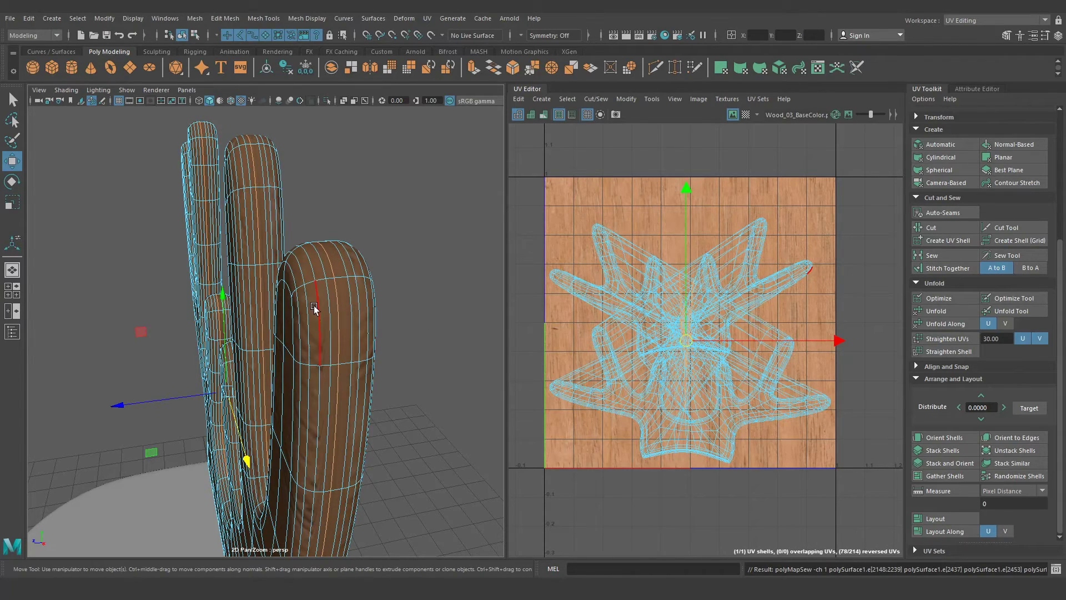
pyautogui.keyDown('alt'); pyautogui.moveTo(304, 328); pyautogui.dragTo(319, 325); pyautogui.keyUp('alt')
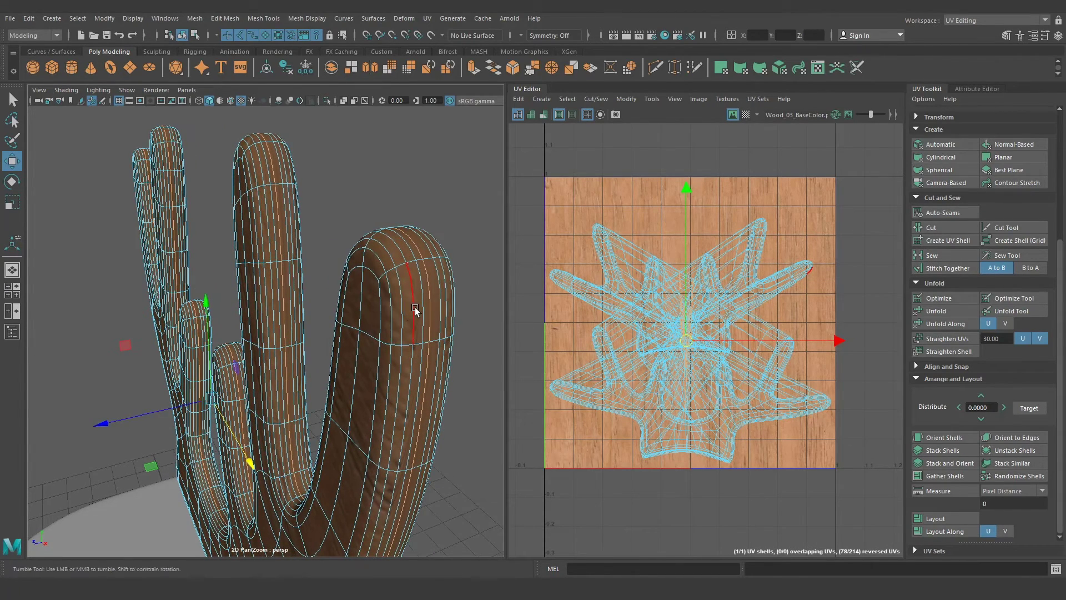
pyautogui.keyDown('alt'); pyautogui.moveTo(415, 307); pyautogui.dragTo(295, 319); pyautogui.keyUp('alt')
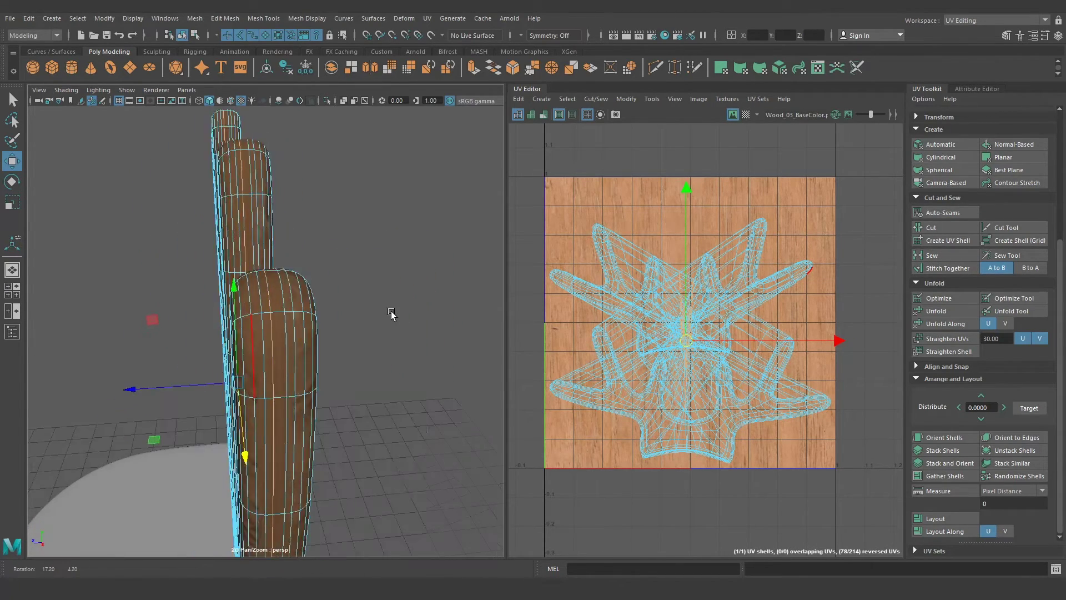
pyautogui.click(273, 330)
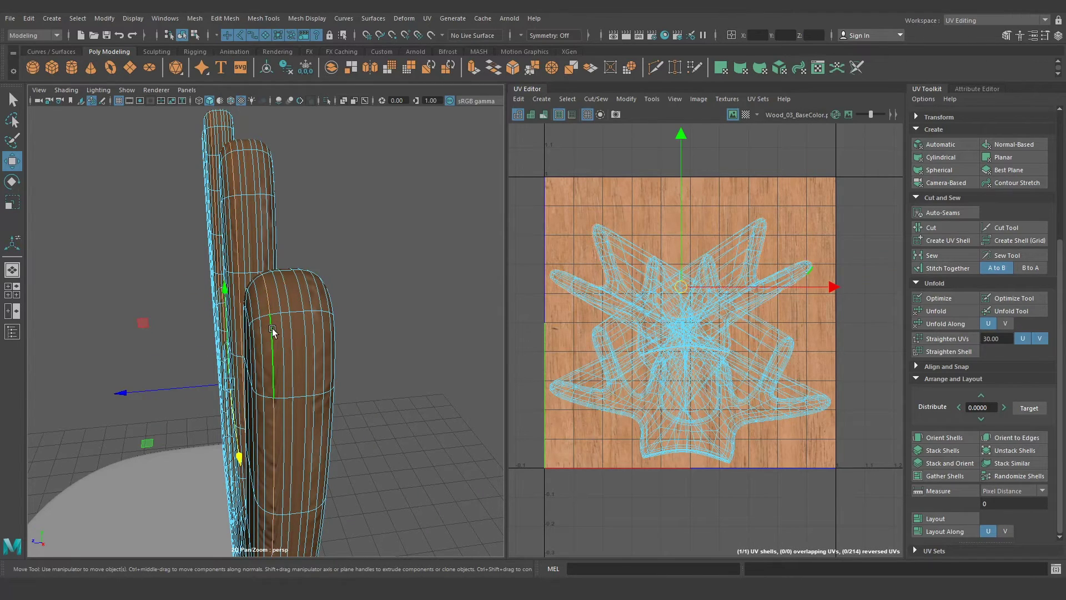
pyautogui.keyDown('alt'); pyautogui.moveTo(285, 327); pyautogui.dragTo(279, 327); pyautogui.keyUp('alt')
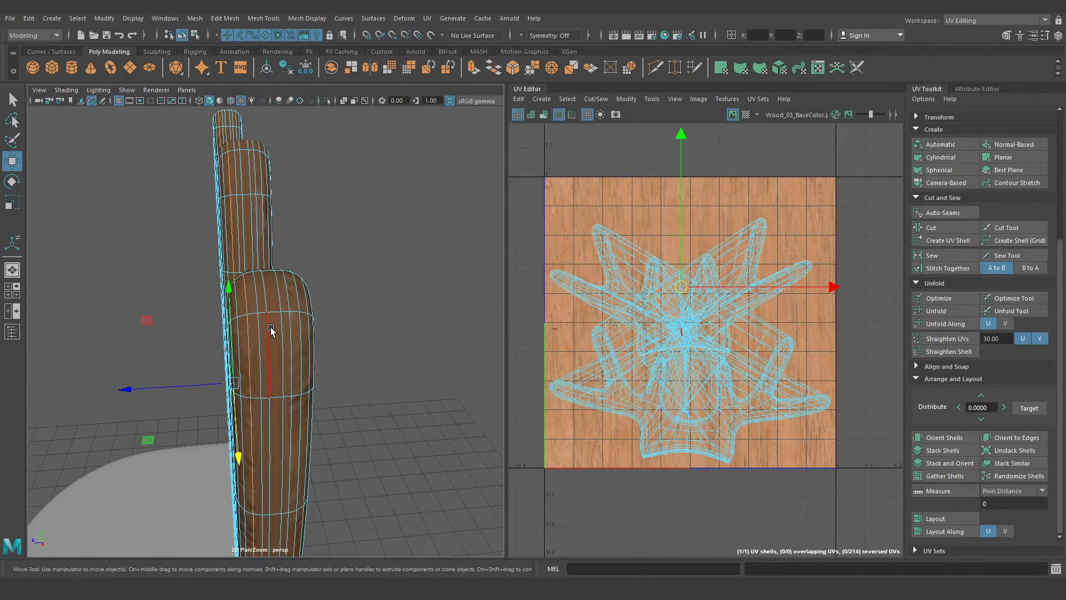
pyautogui.click(299, 328)
pyautogui.keyDown('alt'); pyautogui.moveTo(278, 369); pyautogui.dragTo(344, 356); pyautogui.keyUp('alt')
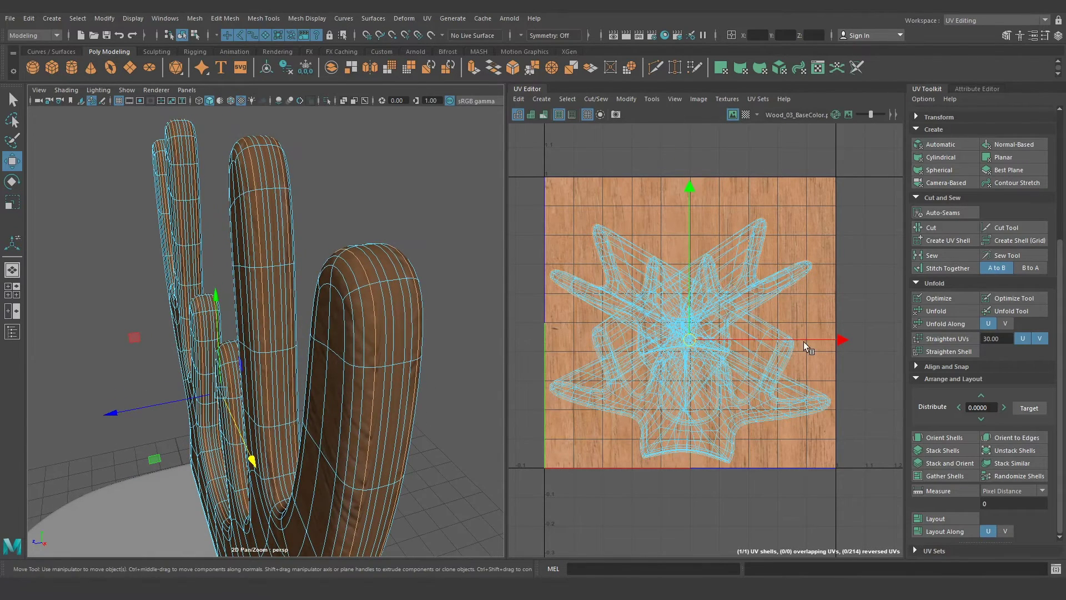
pyautogui.click(935, 228)
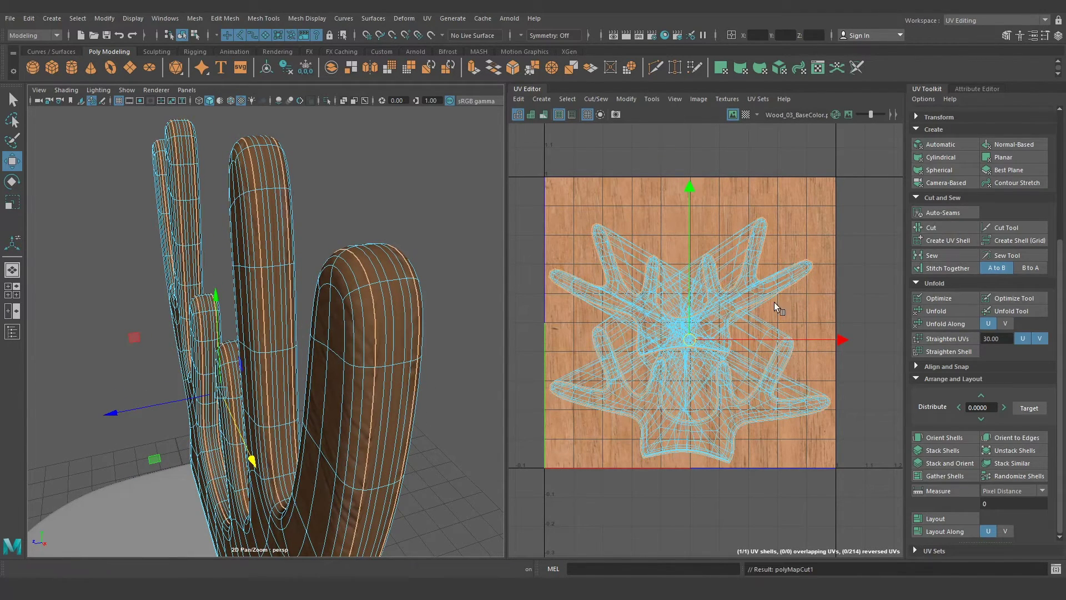
# Select all of the backrest's UVs and unfold them into flat shells
pyautogui.rightClick(774, 302)
pyautogui.moveTo(788, 221); pyautogui.dragTo(668, 432)
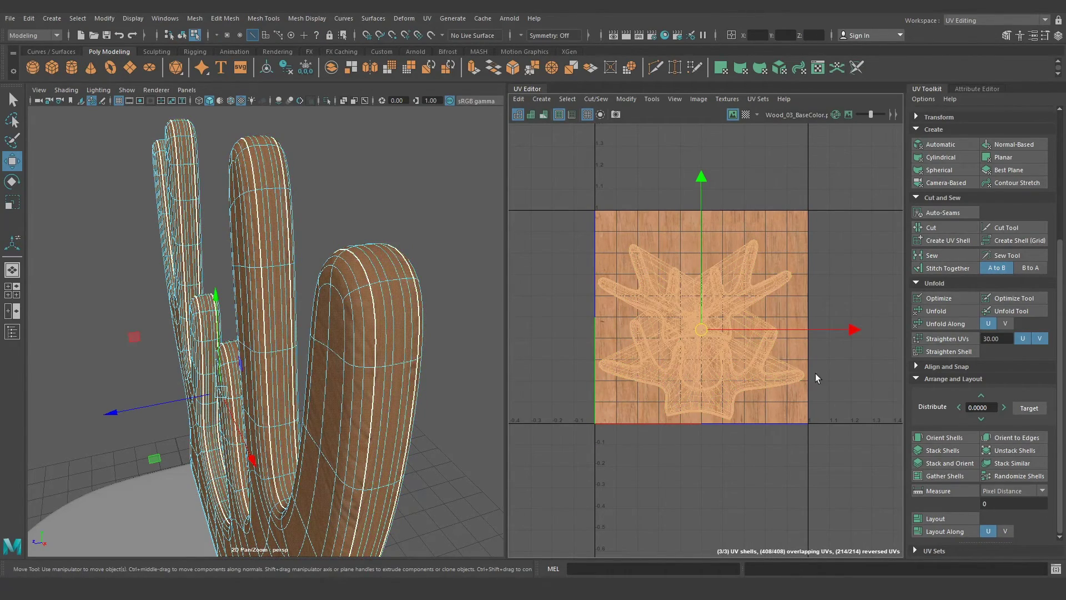
pyautogui.click(948, 311)
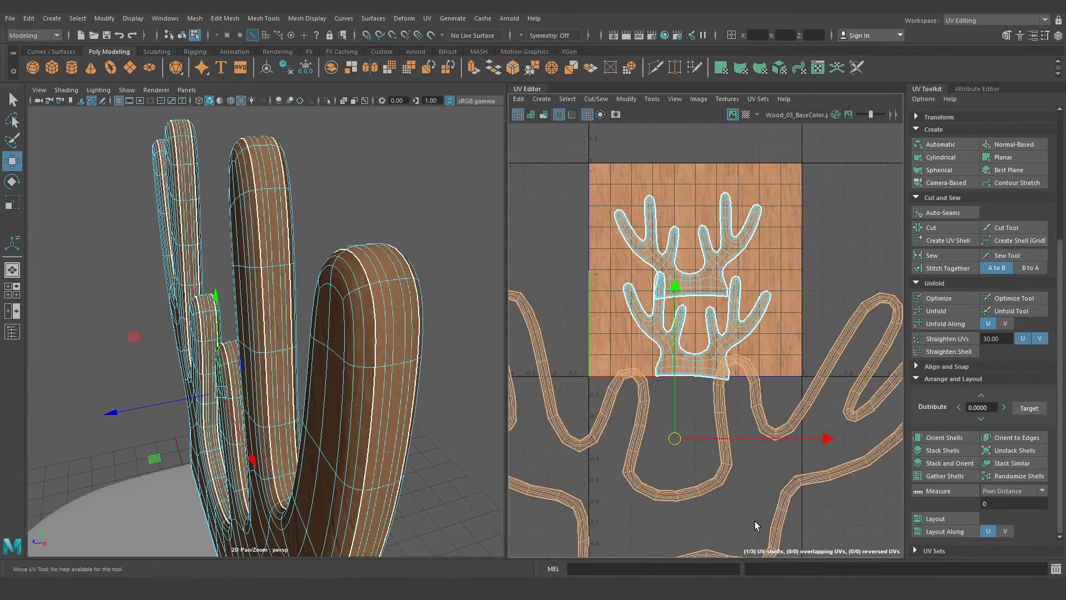
# Switch to UV edge selection and pick edges along the side strip shell
pyautogui.keyDown('alt'); pyautogui.moveTo(754, 521); pyautogui.dragTo(739, 374, button='middle'); pyautogui.keyUp('alt')
pyautogui.press('F8')
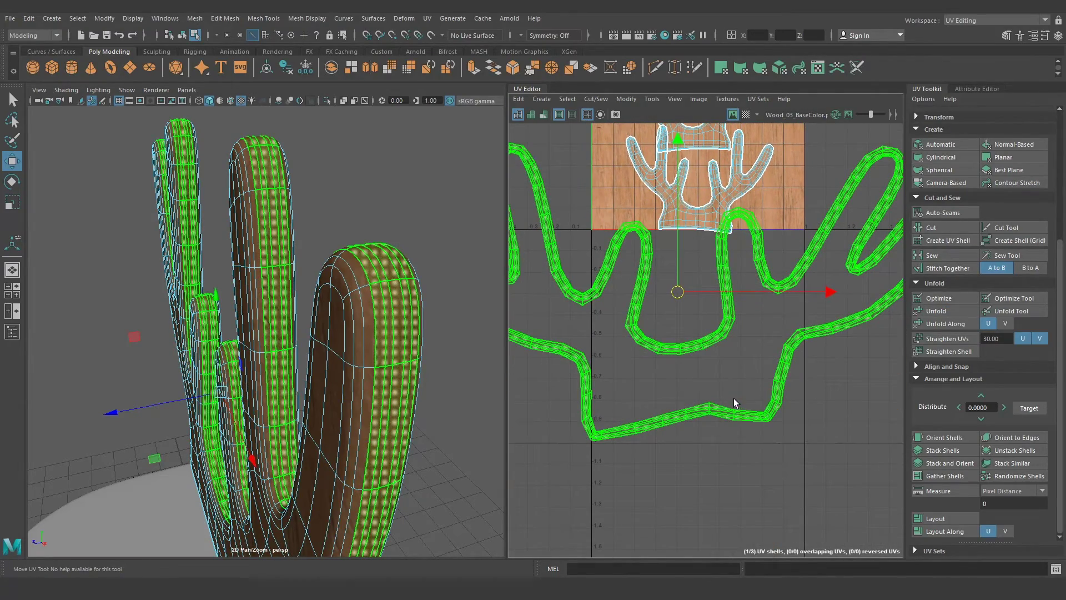
pyautogui.moveTo(734, 398); pyautogui.dragTo(725, 278, button='right')
pyautogui.keyDown('alt'); pyautogui.moveTo(742, 374); pyautogui.dragTo(752, 374, button='middle'); pyautogui.keyUp('alt')
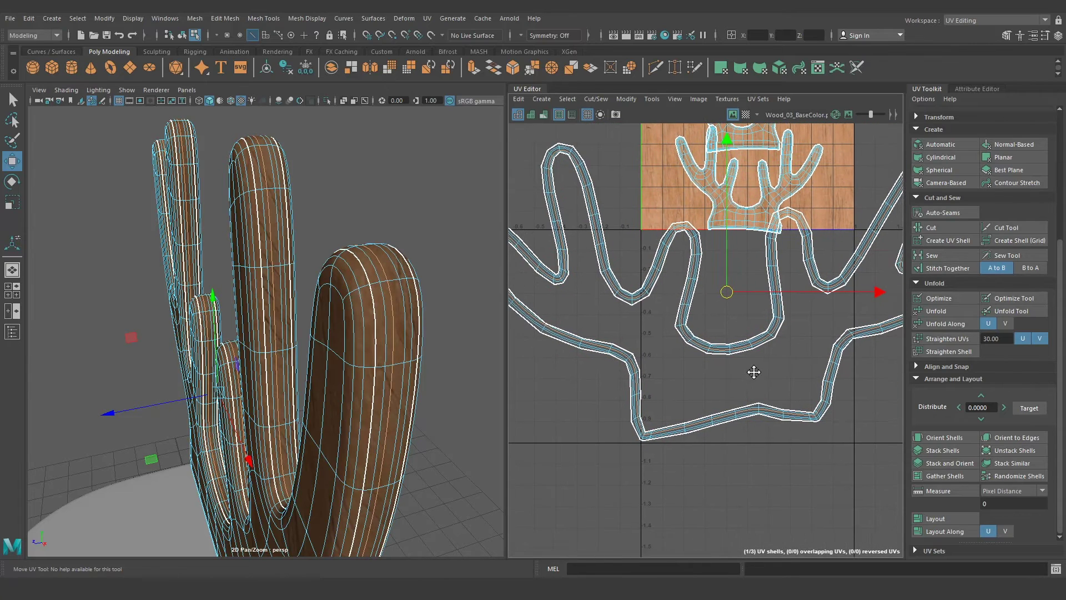
pyautogui.click(642, 435)
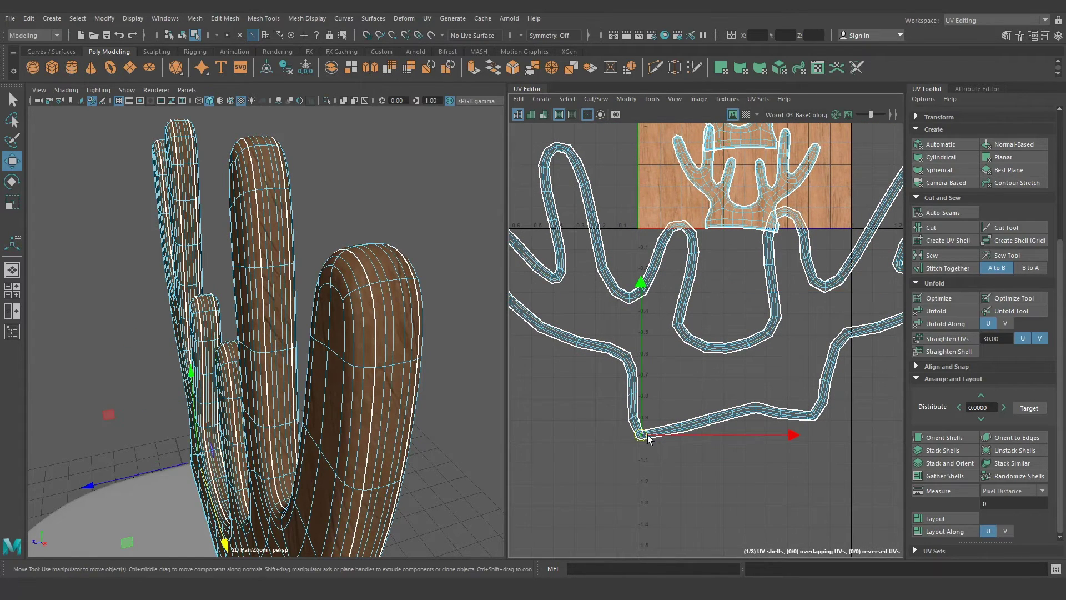
pyautogui.scroll(3, 677, 444)
pyautogui.keyDown('alt'); pyautogui.moveTo(837, 392); pyautogui.dragTo(755, 407, button='middle'); pyautogui.keyUp('alt')
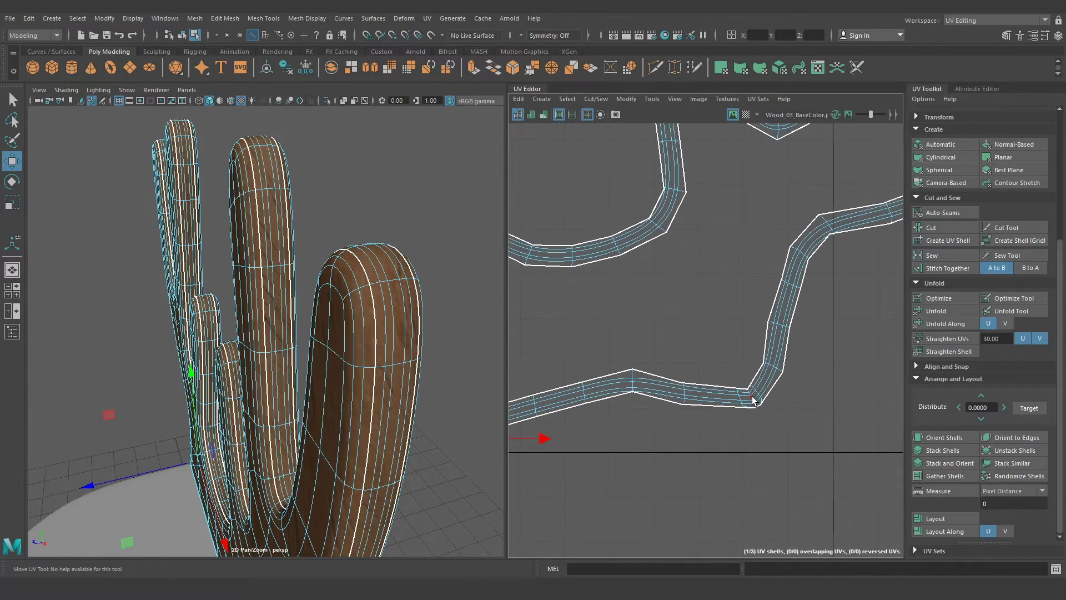
pyautogui.click(753, 399)
# Add the inner-curve edge, cut the strip shell there, and select the shells to unfold
pyautogui.keyDown('alt'); pyautogui.moveTo(641, 277); pyautogui.dragTo(710, 369, button='middle'); pyautogui.keyUp('alt')
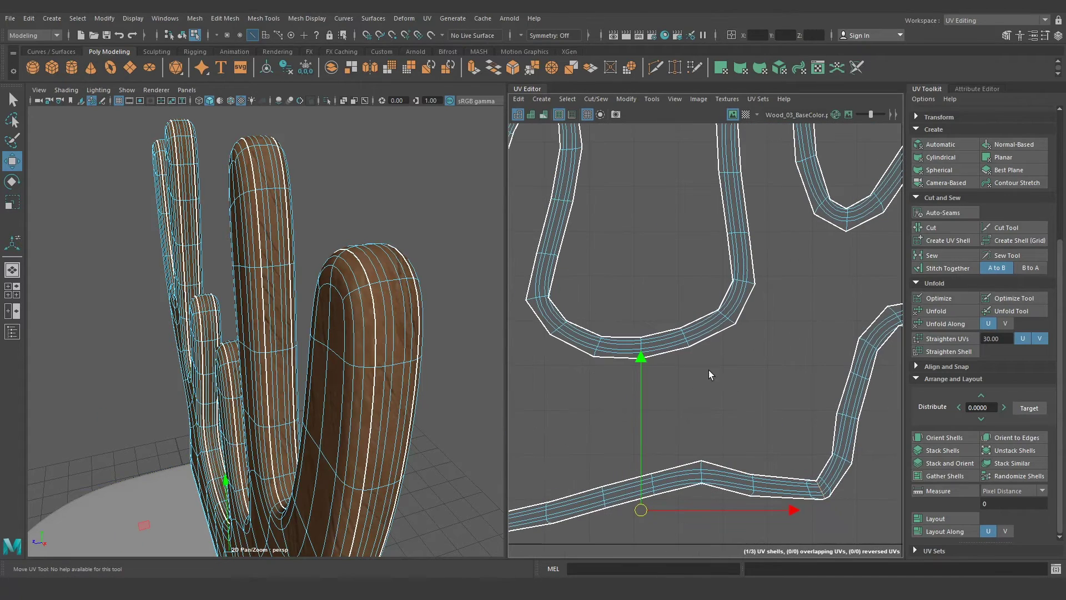
pyautogui.keyDown('shift'); pyautogui.click(641, 349); pyautogui.keyUp('shift')
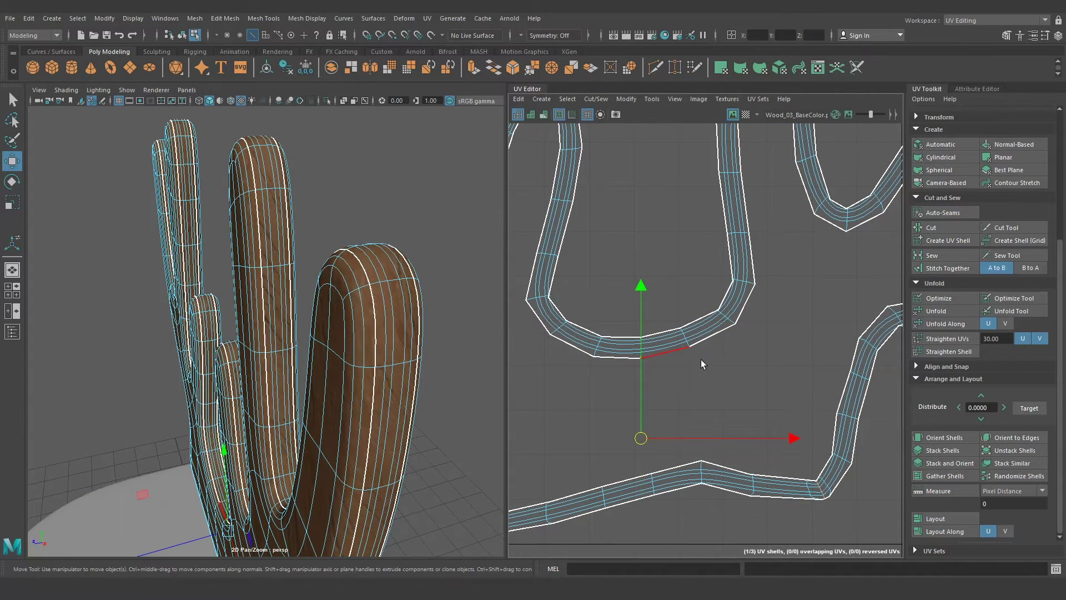
pyautogui.scroll(-3, 755, 349)
pyautogui.scroll(-3, 704, 324)
pyautogui.keyDown('alt'); pyautogui.moveTo(704, 324); pyautogui.dragTo(654, 400, button='middle'); pyautogui.keyUp('alt')
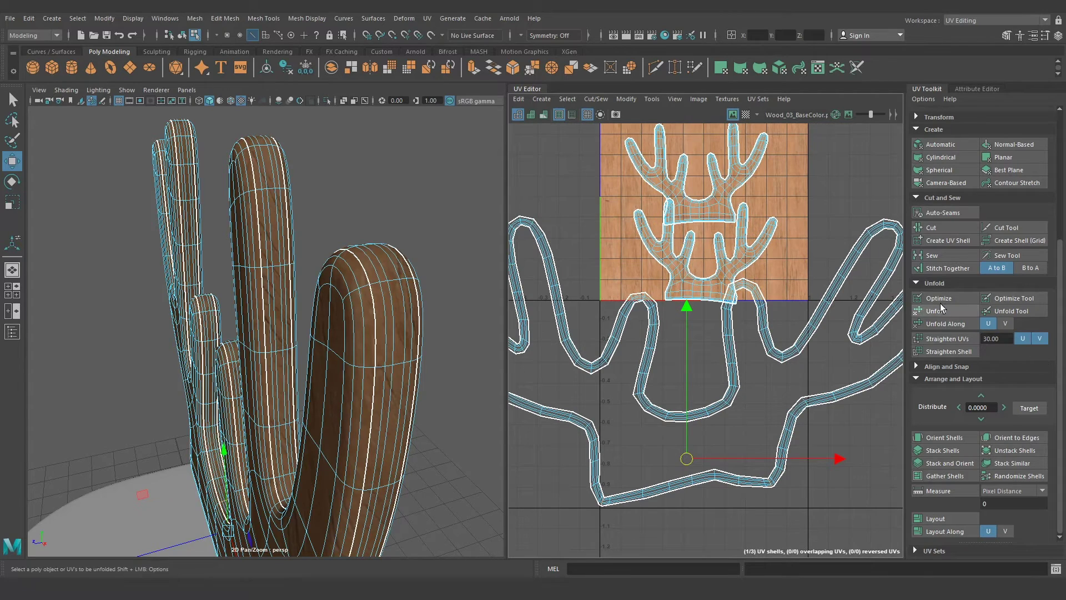
pyautogui.click(930, 228)
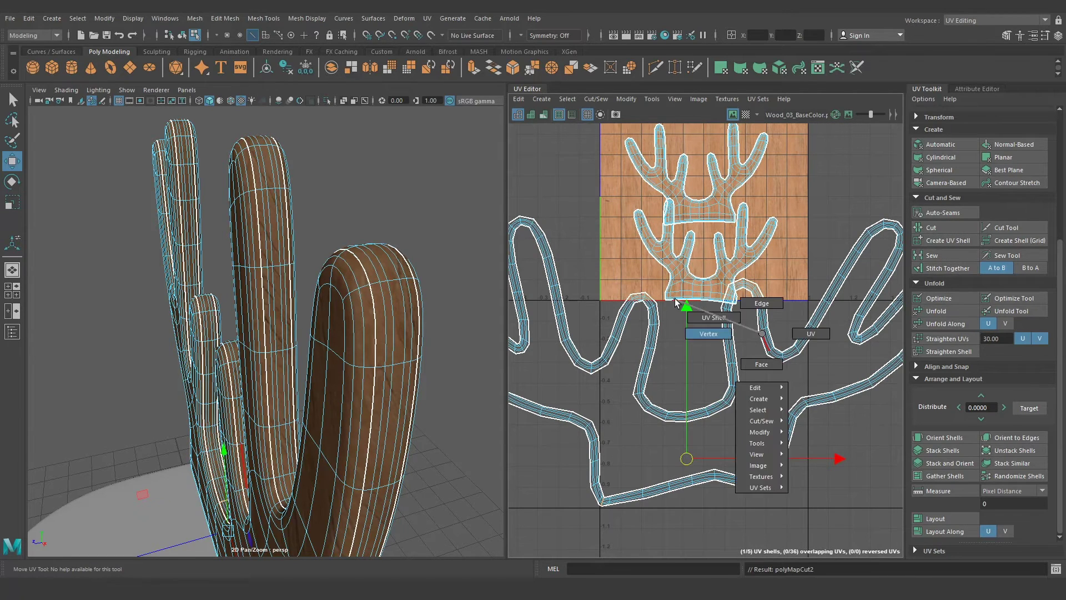
pyautogui.keyDown('shift'); pyautogui.moveTo(716, 319); pyautogui.dragTo(745, 344, button='right'); pyautogui.keyUp('shift')
pyautogui.moveTo(602, 441); pyautogui.dragTo(844, 234)
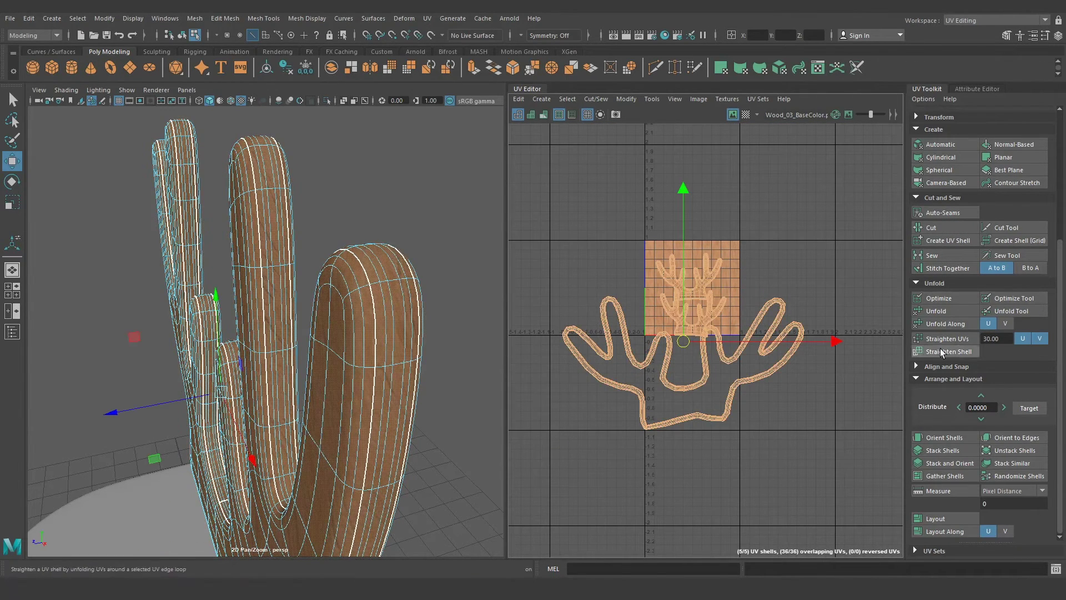
# Straighten, orient and lay out the five UV shells inside the 0–1 texture space
pyautogui.click(955, 311)
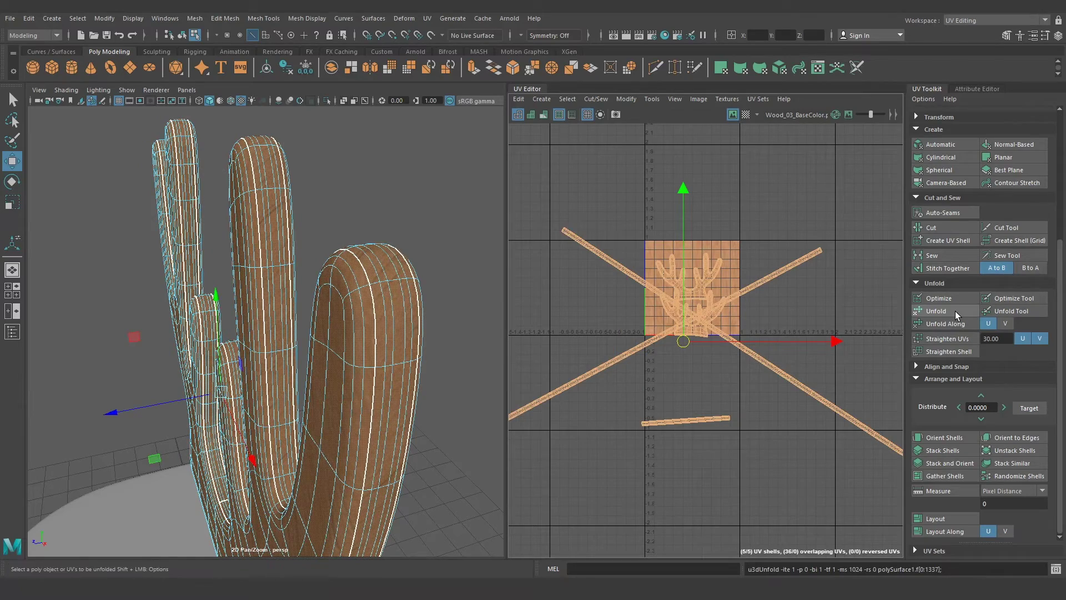
pyautogui.click(943, 437)
pyautogui.click(945, 517)
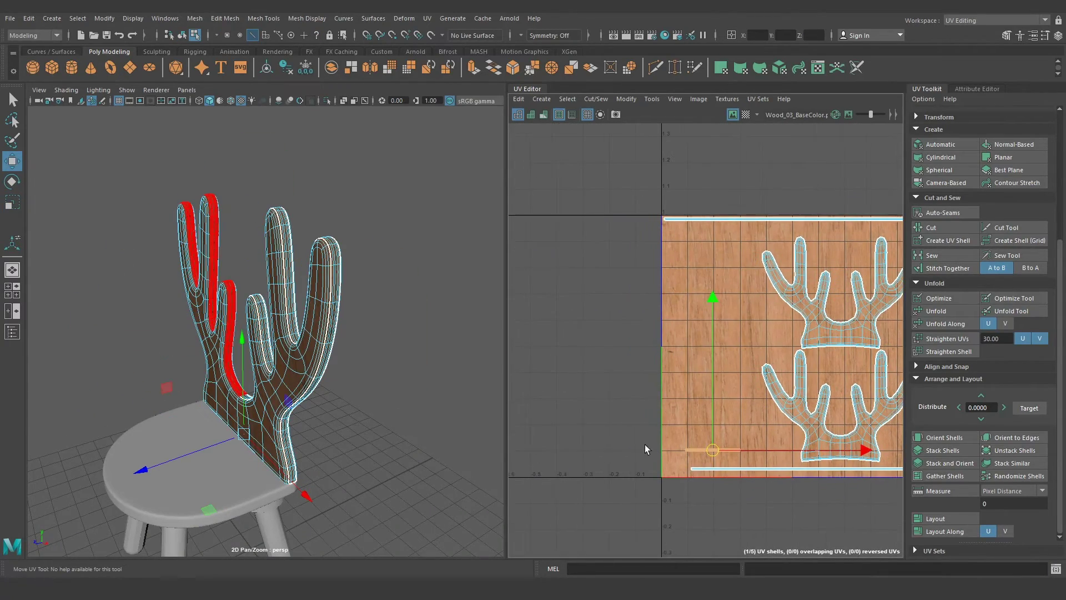
# Return the antler to object mode and orbit to inspect the texture
pyautogui.click(312, 342)
pyautogui.moveTo(295, 282); pyautogui.dragTo(373, 282, button='right')
pyautogui.click(384, 394)
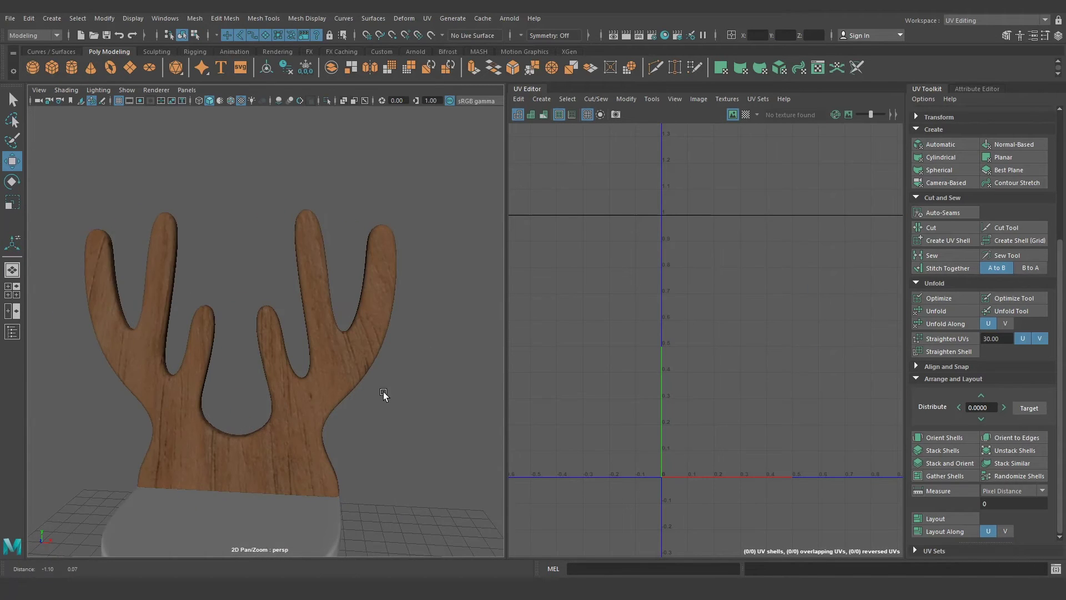
pyautogui.moveTo(383, 394)
pyautogui.keyDown('alt'); pyautogui.mouseDown()
pyautogui.moveTo(392, 404)
pyautogui.moveTo(374, 429)
pyautogui.moveTo(434, 431)
pyautogui.moveTo(376, 431)
pyautogui.moveTo(309, 452)
pyautogui.moveTo(135, 452)
pyautogui.moveTo(301, 441)
pyautogui.moveTo(317, 417)
pyautogui.mouseUp(); pyautogui.keyUp('alt')
# Select the antler and switch to the Modeling - Standard workspace to show Wood_MTL's attributes
pyautogui.click(316, 416)
pyautogui.scroll(3, 383, 441)
pyautogui.scroll(3, 387, 459)
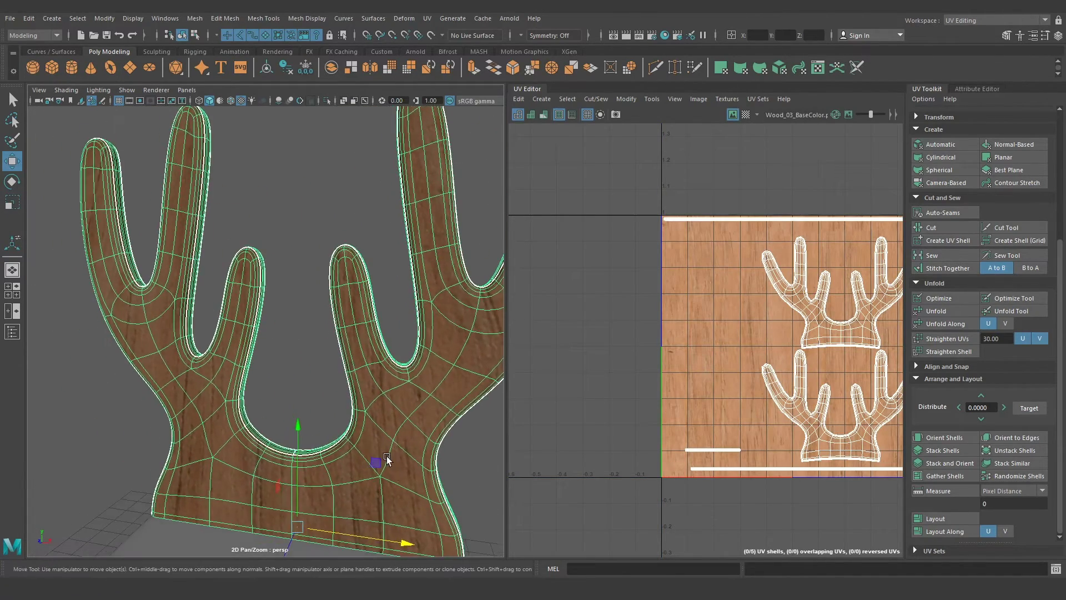
pyautogui.scroll(-2, 384, 466)
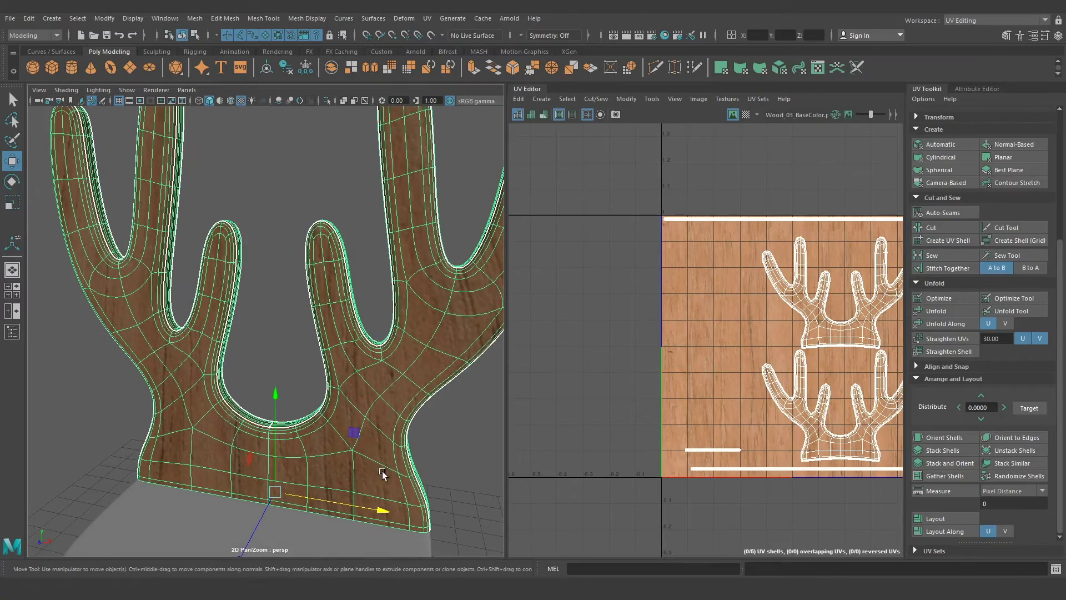
pyautogui.click(994, 21)
pyautogui.click(992, 49)
pyautogui.scroll(2, 409, 350)
pyautogui.scroll(2, 436, 414)
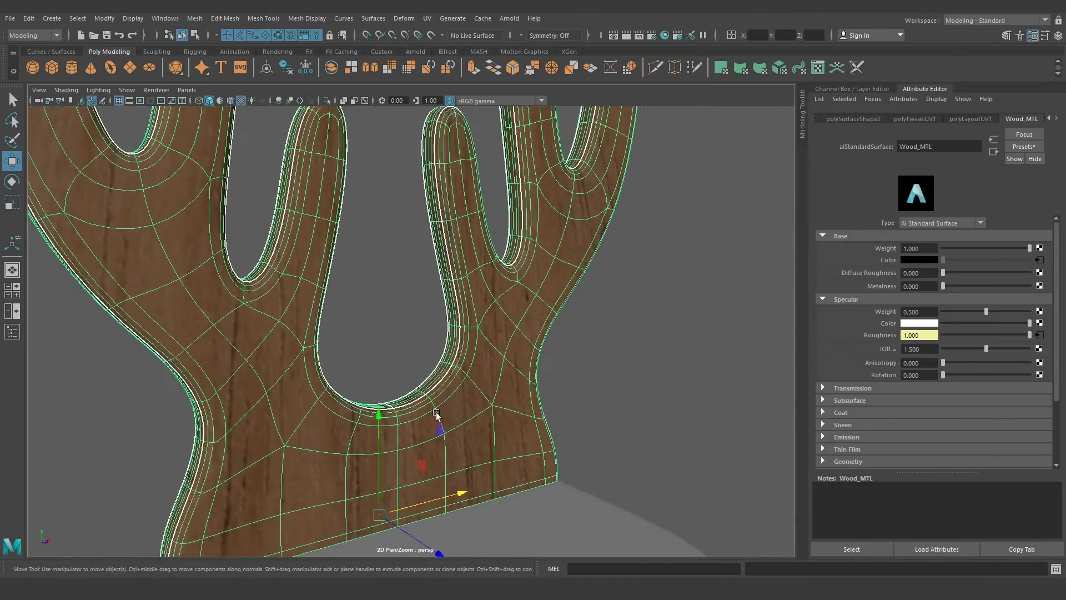
pyautogui.keyDown('alt'); pyautogui.moveTo(435, 413); pyautogui.dragTo(465, 404); pyautogui.keyUp('alt')
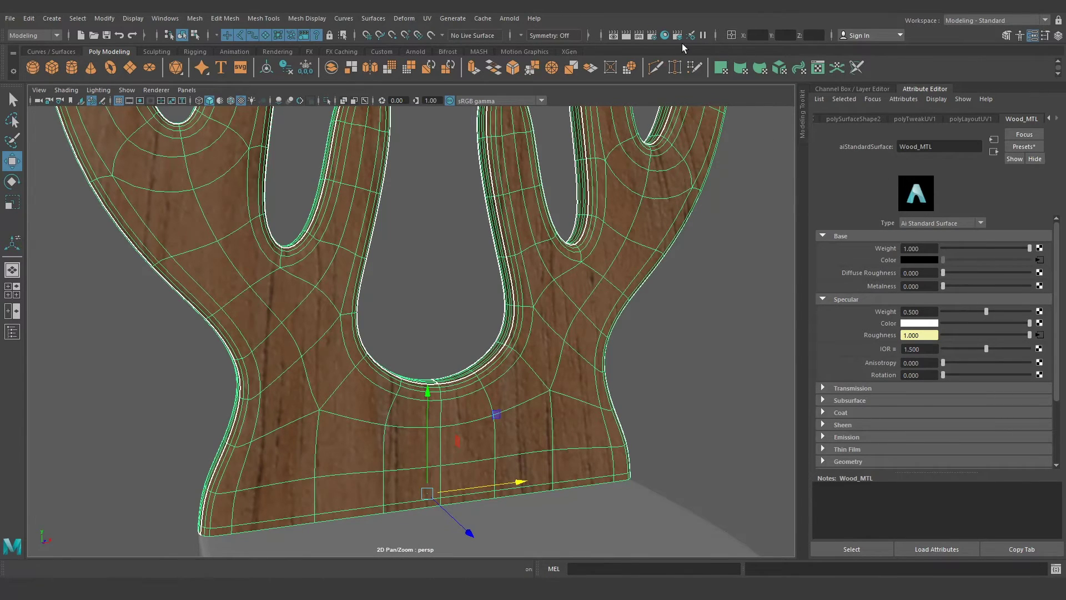
# Open Hypershade and graph the Wood_MTL shader network
pyautogui.click(664, 35)
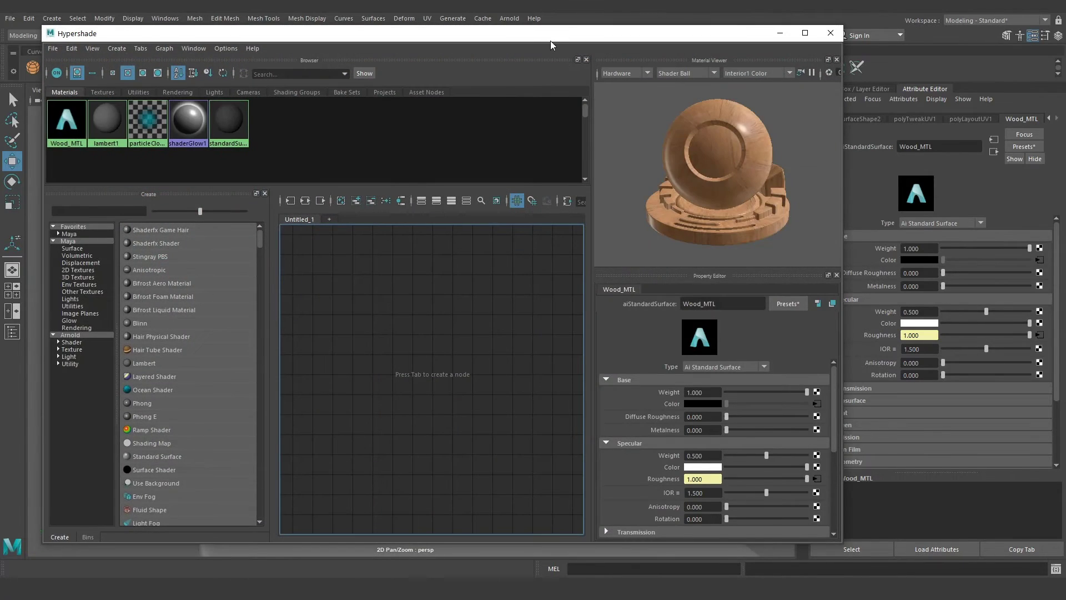
pyautogui.moveTo(550, 41); pyautogui.dragTo(744, 70)
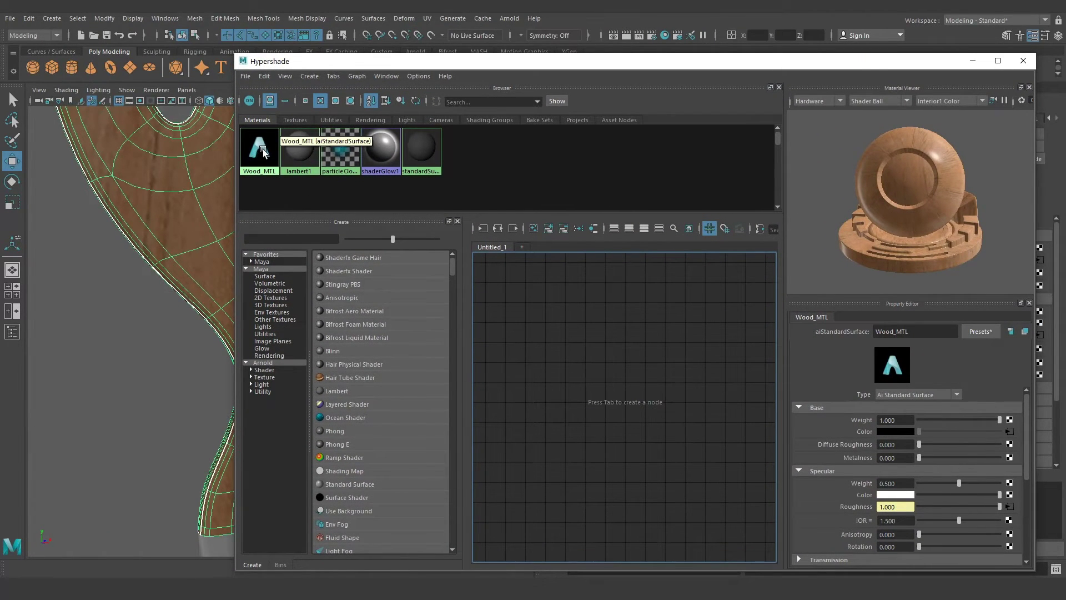
pyautogui.rightClick(263, 152)
pyautogui.click(270, 181)
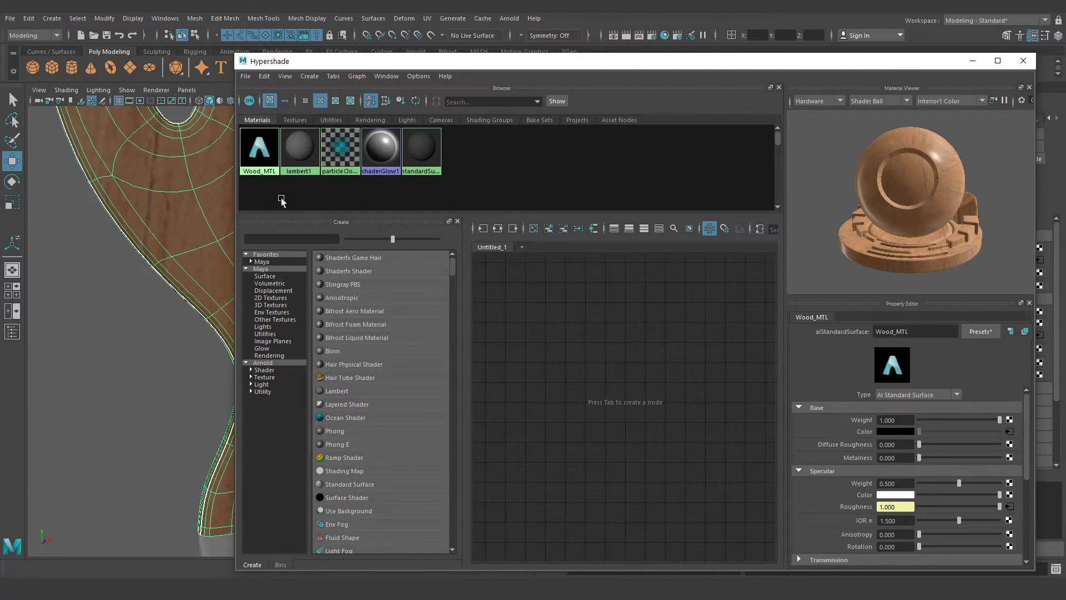
pyautogui.moveTo(742, 295); pyautogui.dragTo(501, 531)
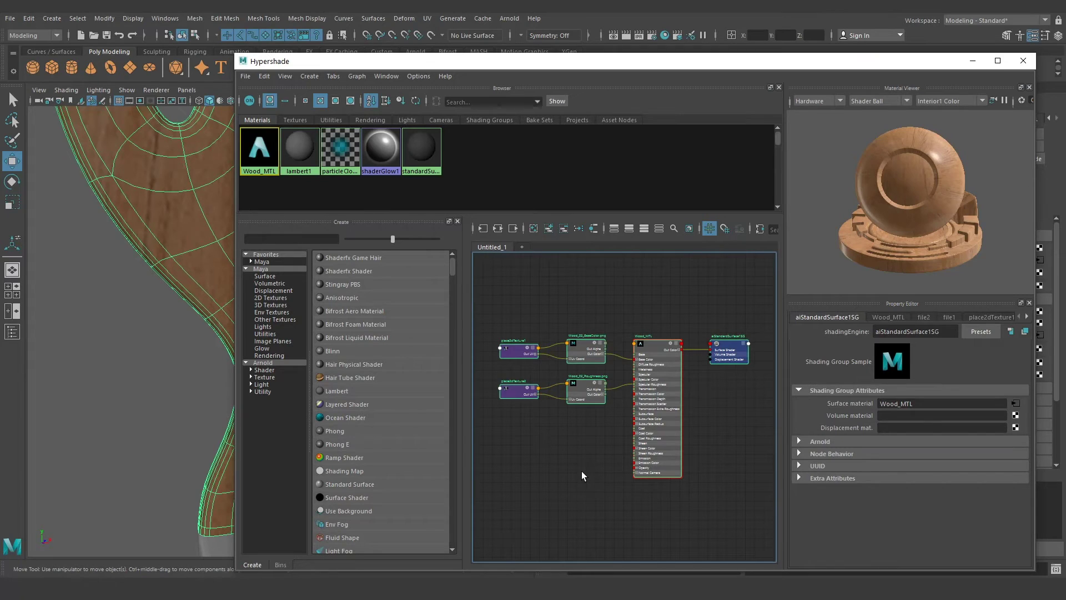
pyautogui.moveTo(585, 295); pyautogui.dragTo(565, 465)
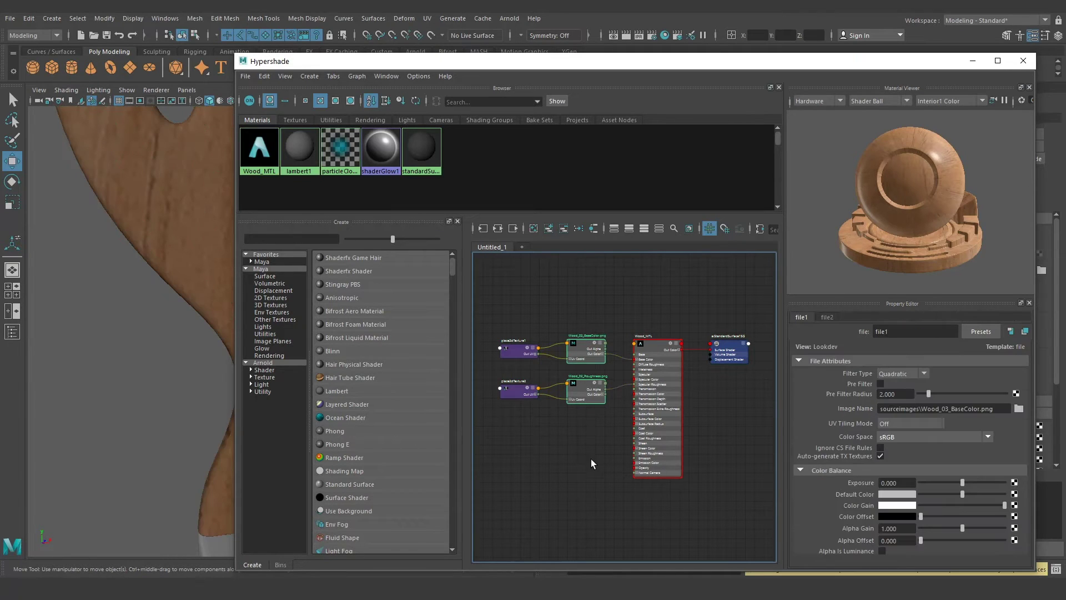
# Delete place2dTexture2 and connect place2dTexture1's Out UV to Wood_03_Roughness
pyautogui.scroll(3, 558, 435)
pyautogui.moveTo(523, 441)
pyautogui.keyDown('alt'); pyautogui.mouseDown(button='middle')
pyautogui.moveTo(574, 474)
pyautogui.moveTo(564, 482)
pyautogui.mouseUp(button='middle'); pyautogui.keyUp('alt')
pyautogui.click(541, 414)
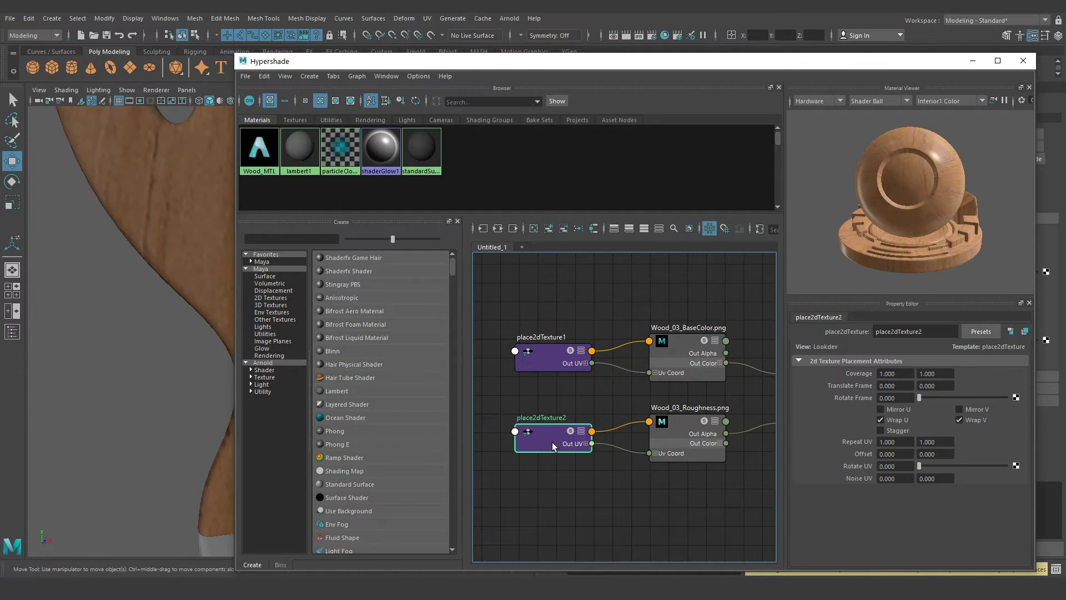
pyautogui.press('Delete')
pyautogui.click(546, 356)
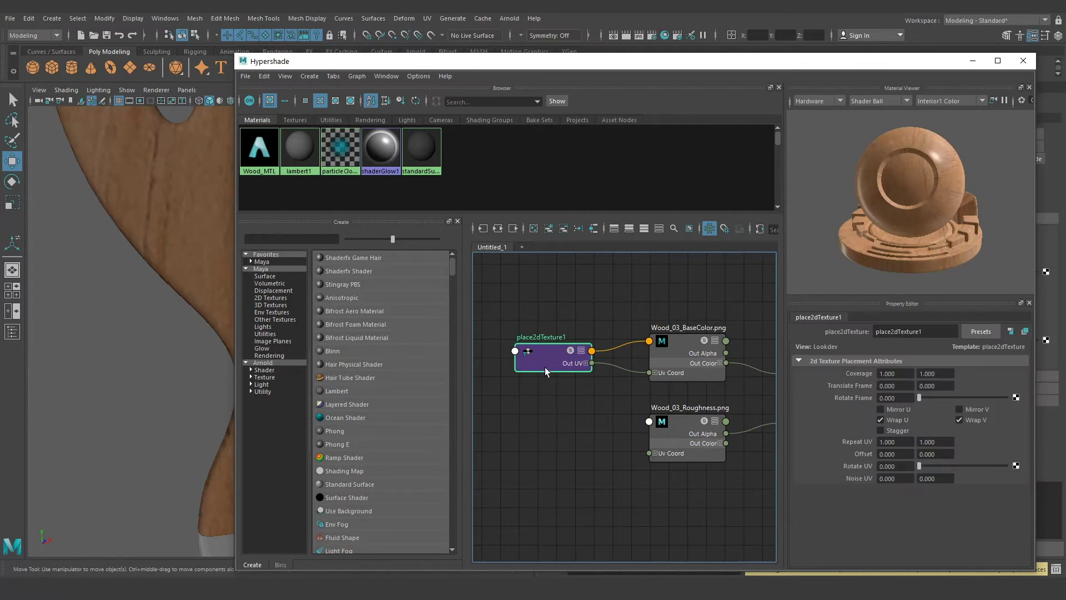
pyautogui.moveTo(545, 368); pyautogui.dragTo(533, 405)
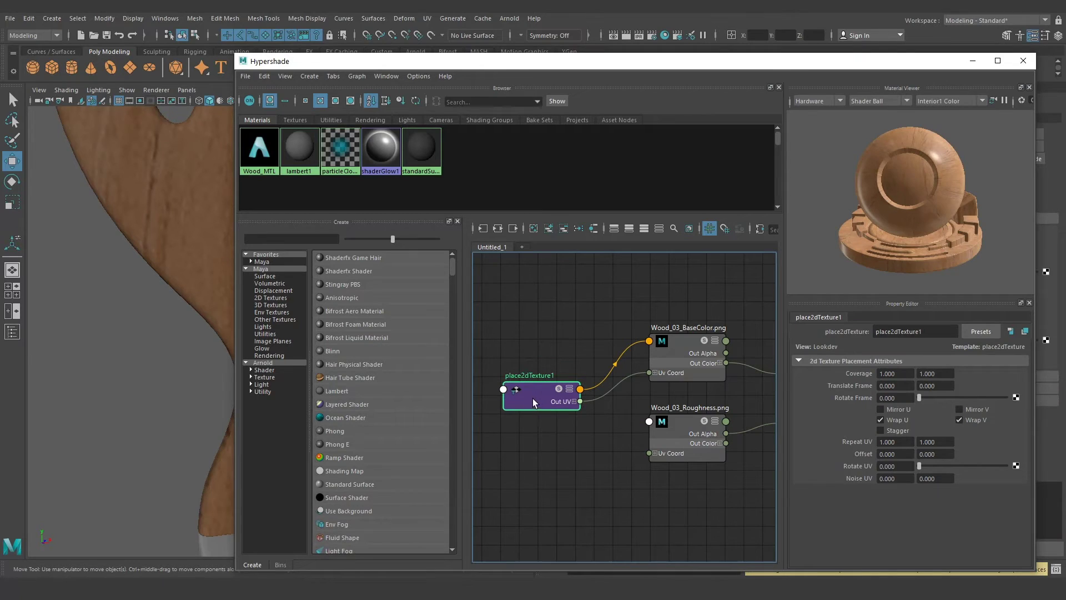
pyautogui.click(665, 455)
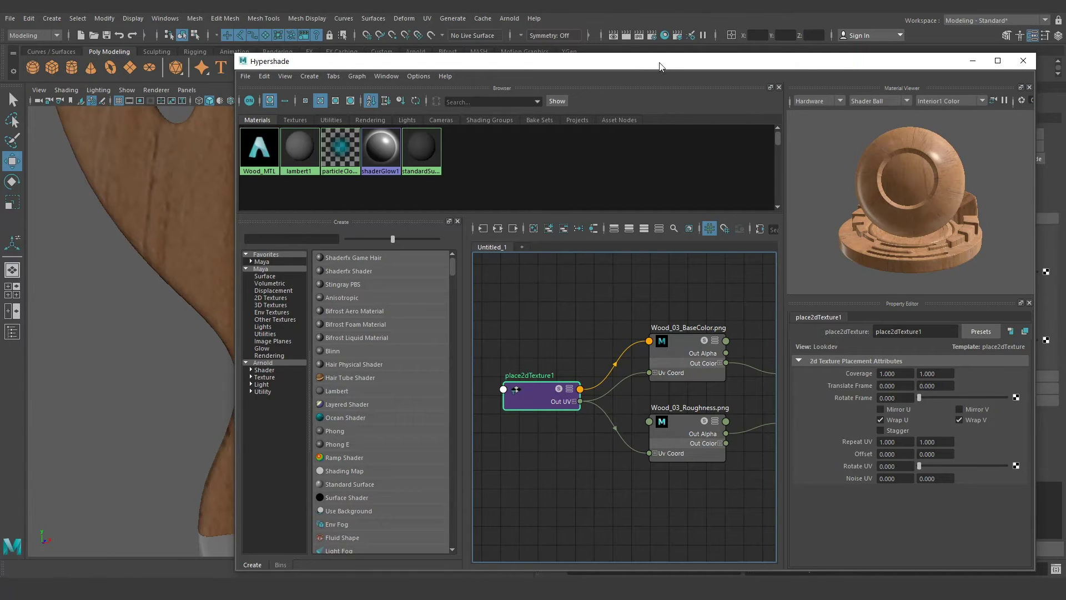
pyautogui.moveTo(660, 66); pyautogui.dragTo(669, 67)
# Resize and move the Hypershade window so the chair is visible beside it
pyautogui.keyDown('alt'); pyautogui.moveTo(188, 272); pyautogui.dragTo(44, 284, button='right'); pyautogui.keyUp('alt')
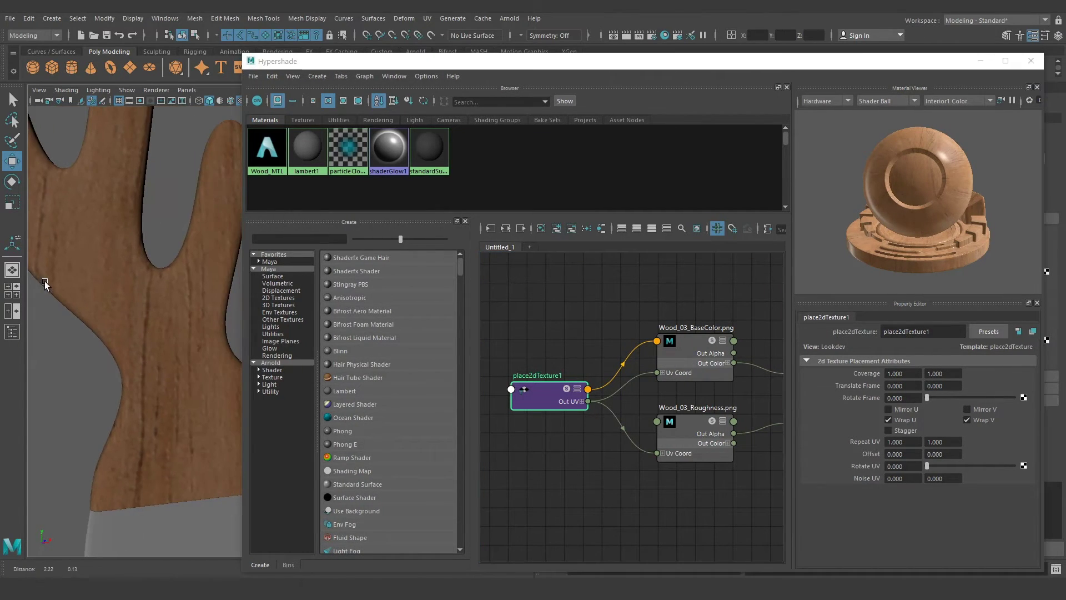
pyautogui.moveTo(243, 55)
pyautogui.mouseDown()
pyautogui.moveTo(418, 118)
pyautogui.moveTo(399, 124)
pyautogui.mouseUp()
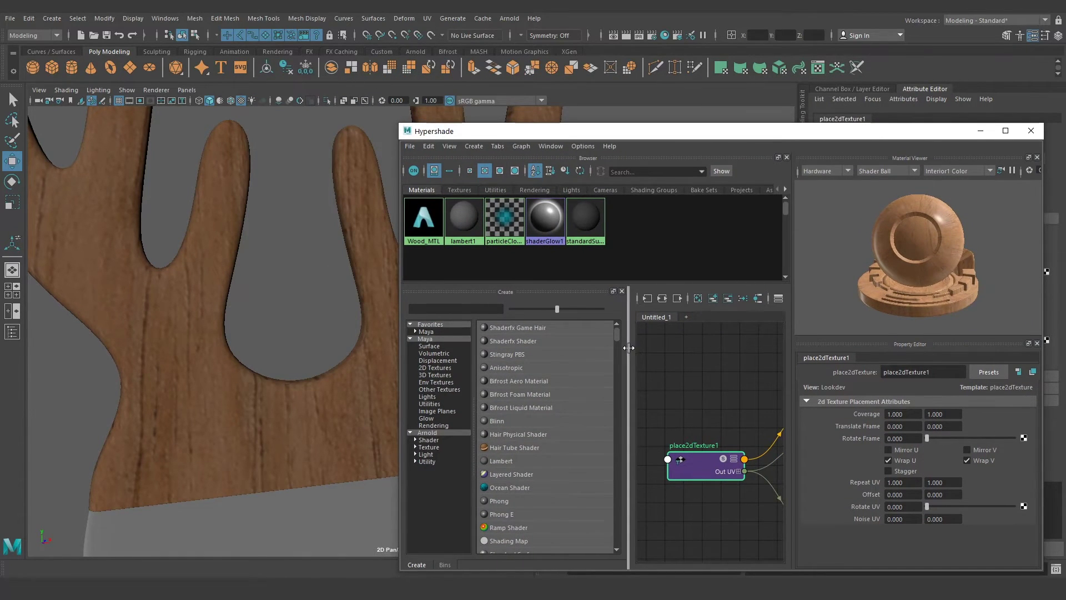
pyautogui.moveTo(628, 348); pyautogui.dragTo(530, 348)
pyautogui.scroll(-2, 282, 300)
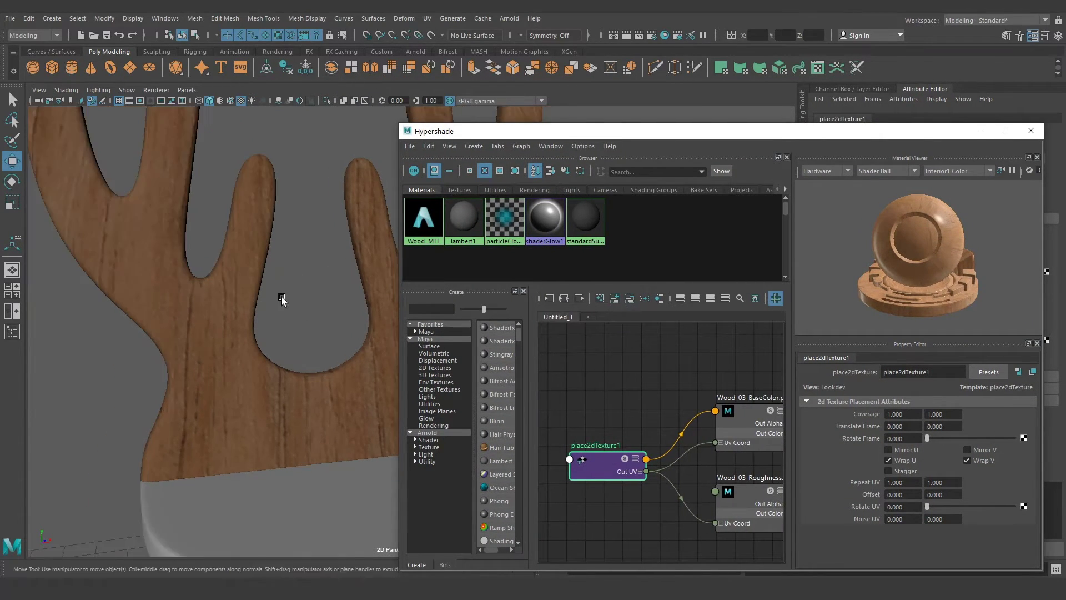
pyautogui.scroll(-3, 282, 300)
pyautogui.keyDown('alt'); pyautogui.moveTo(260, 373); pyautogui.dragTo(301, 398); pyautogui.keyUp('alt')
pyautogui.click(600, 461)
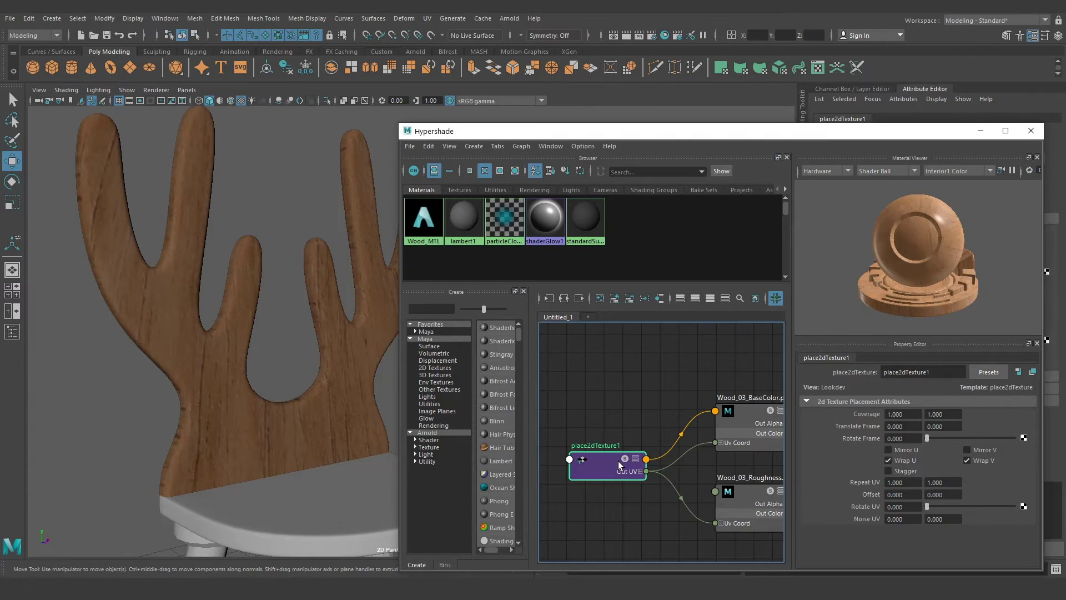
# Set place2dTexture1's Repeat UV to 2 × 2
pyautogui.doubleClick(899, 482)
pyautogui.write('2')
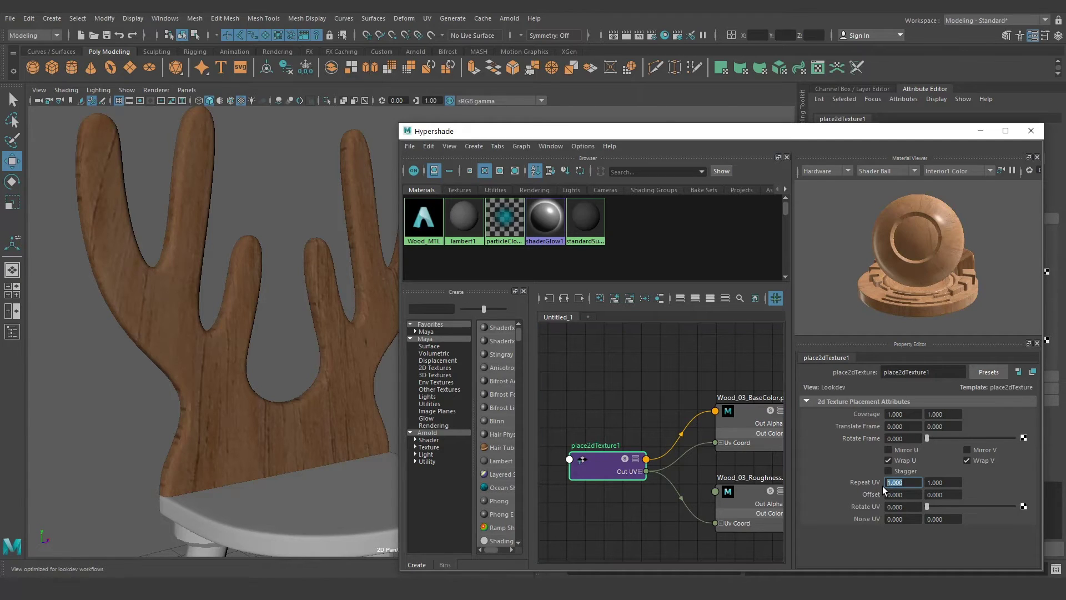
pyautogui.press('Tab')
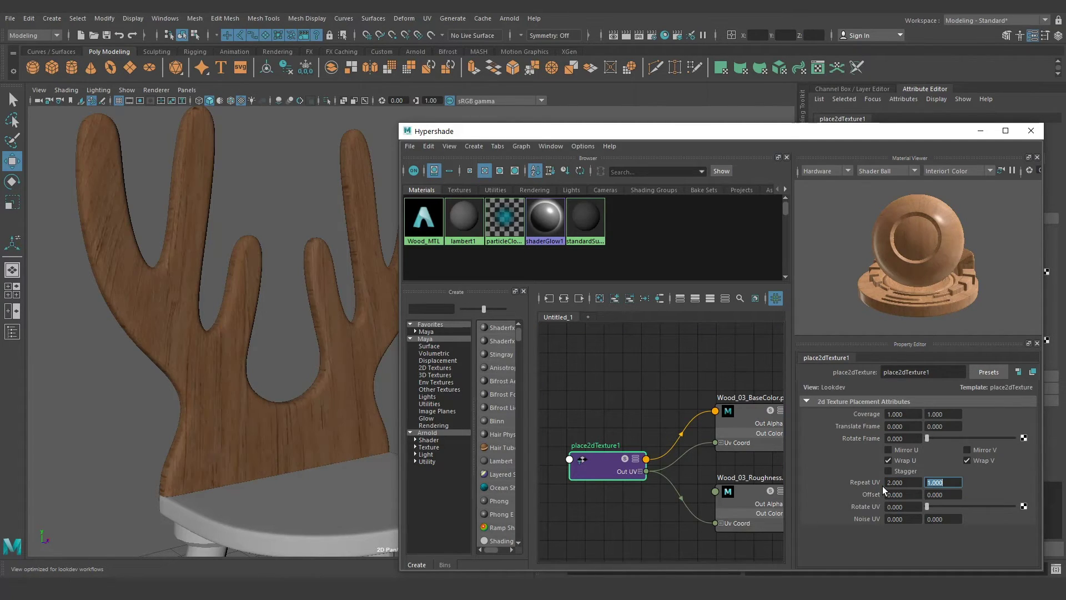
pyautogui.write('2')
pyautogui.press('Return')
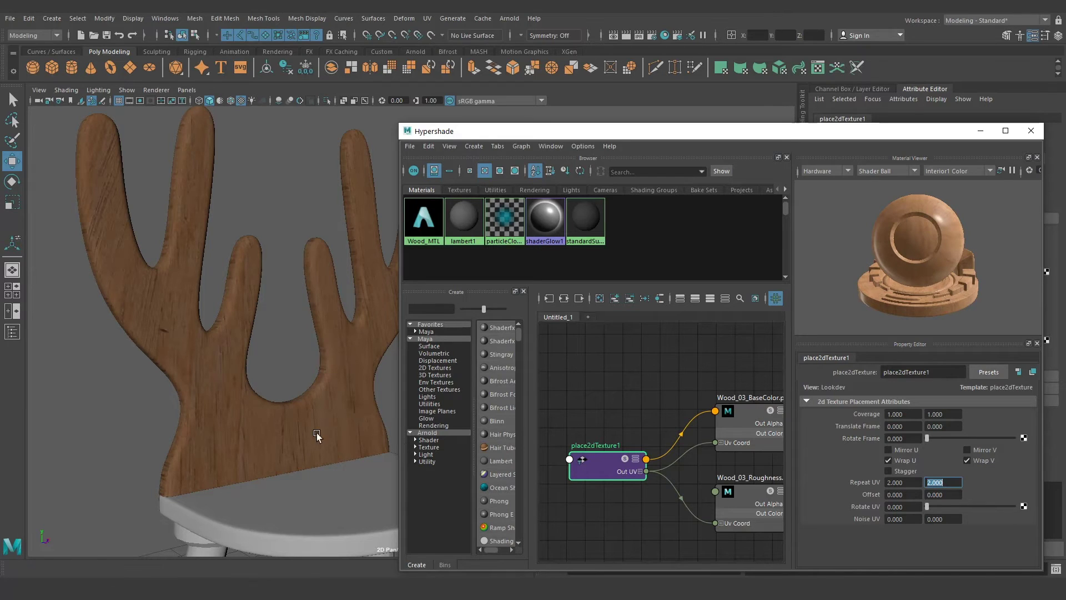
pyautogui.moveTo(316, 432)
pyautogui.keyDown('alt'); pyautogui.mouseDown()
pyautogui.moveTo(258, 422)
pyautogui.moveTo(284, 395)
pyautogui.moveTo(265, 404)
pyautogui.mouseUp(); pyautogui.keyUp('alt')
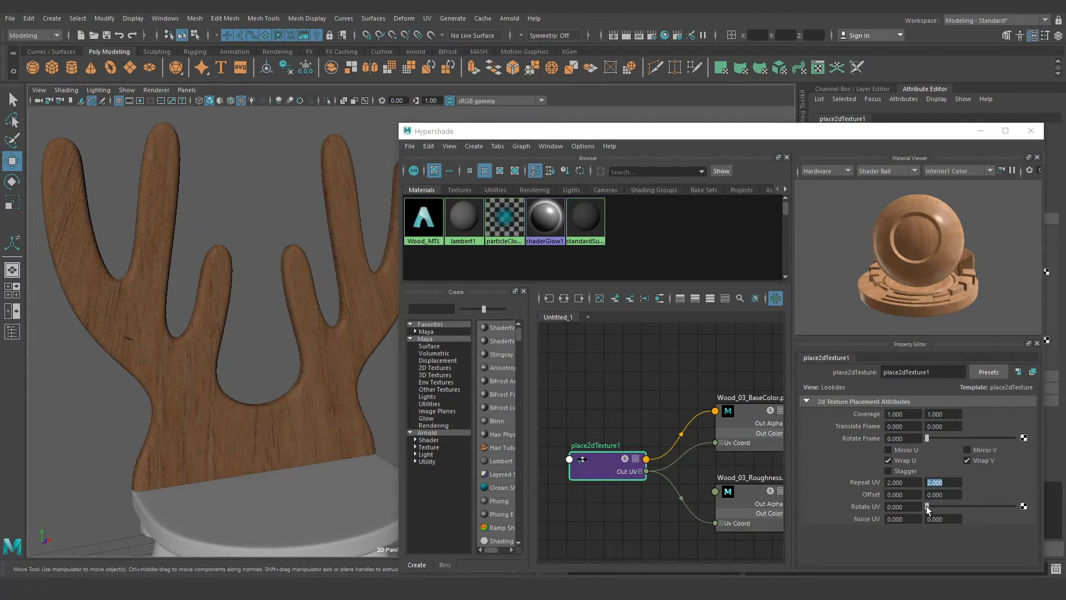
# Try a 180° Rotate UV on the wood texture, then reset it to 0
pyautogui.moveTo(925, 505); pyautogui.dragTo(968, 510)
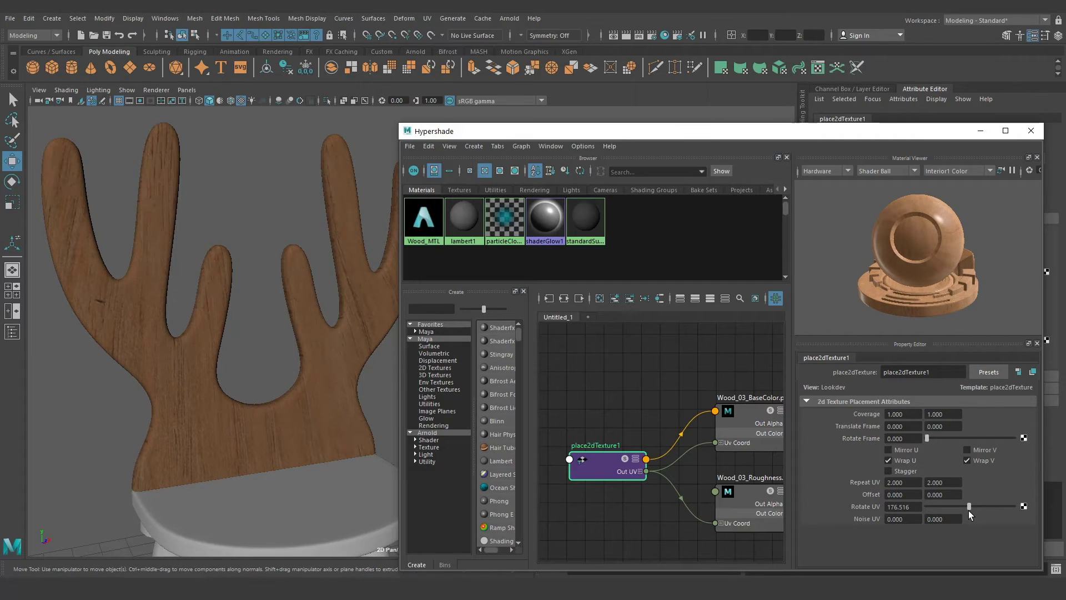
pyautogui.doubleClick(910, 506)
pyautogui.write('180')
pyautogui.press('Return')
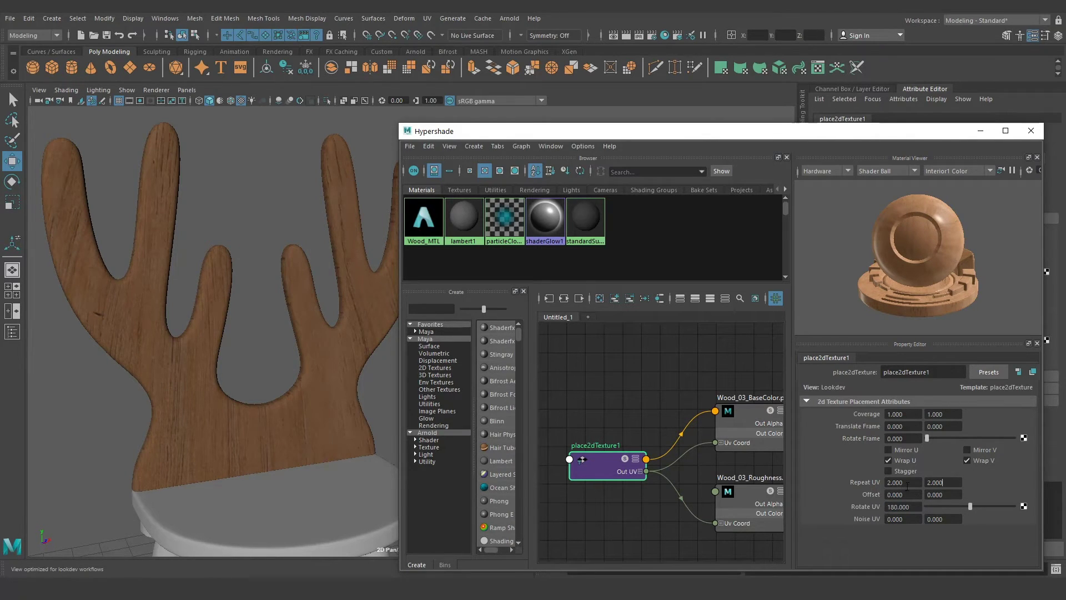
pyautogui.doubleClick(908, 506)
pyautogui.write('0')
pyautogui.press('Return')
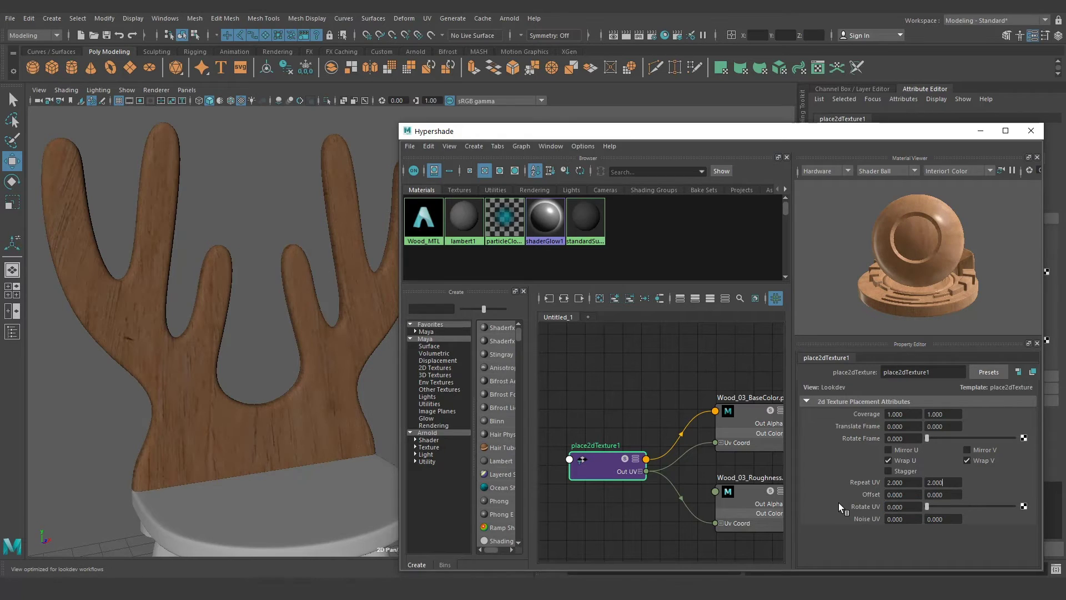
# Set the texture's Offset U to 1.3
pyautogui.moveTo(916, 494); pyautogui.dragTo(862, 495)
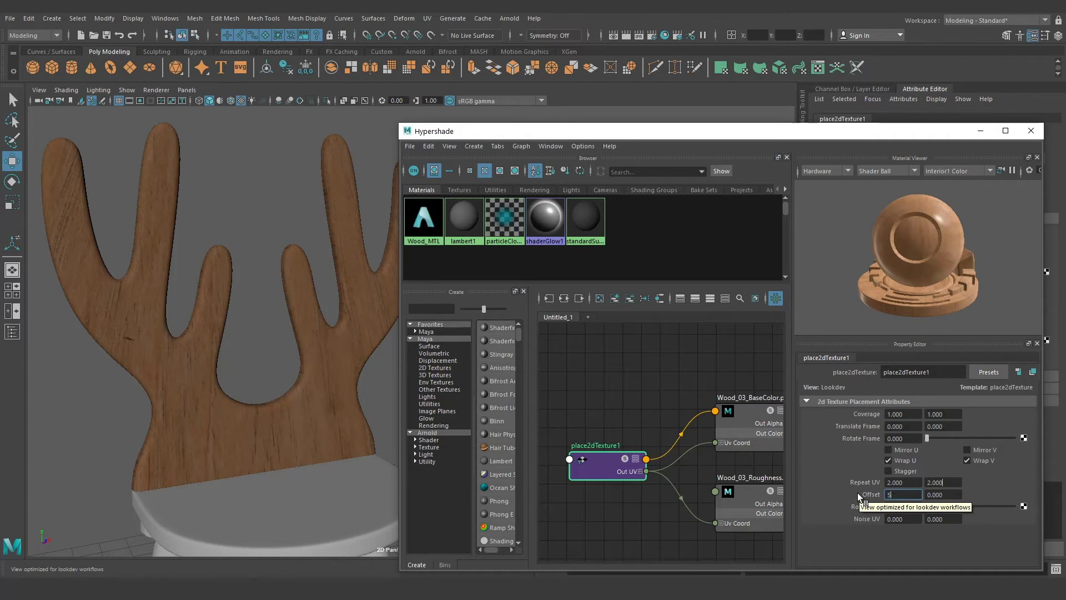
pyautogui.write('5')
pyautogui.press('Return')
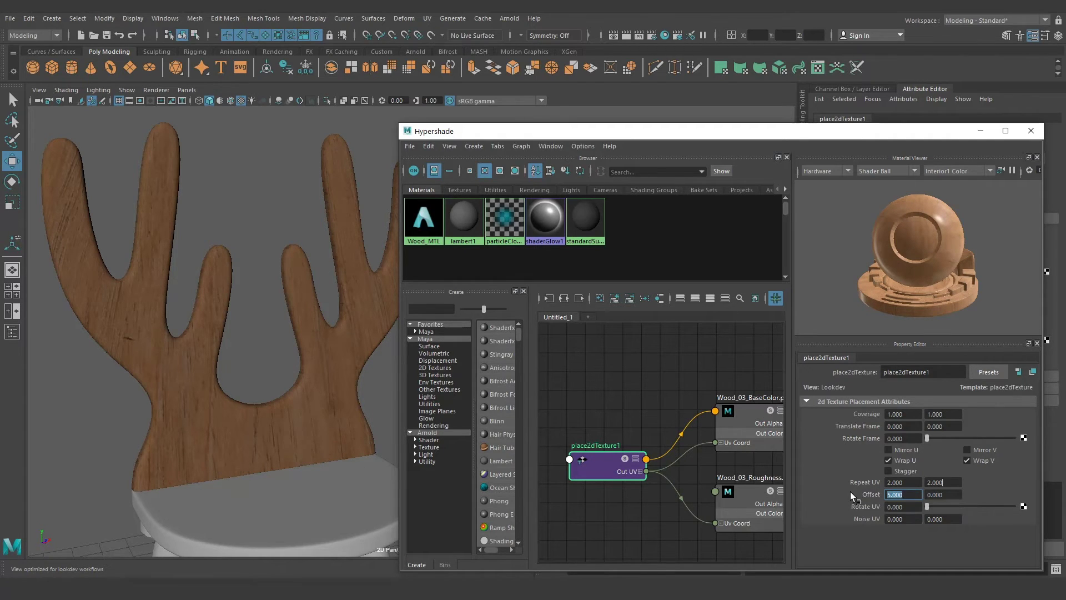
pyautogui.write('1')
pyautogui.write('.3')
pyautogui.press('Return')
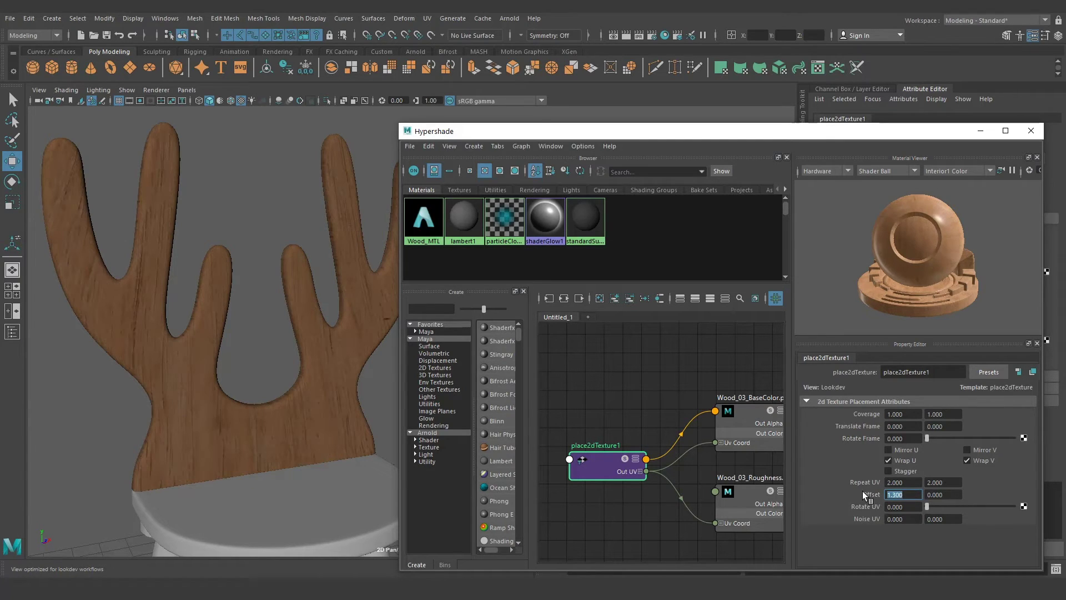
# Zoom in on the antler prongs to check the grain, then close Hypershade
pyautogui.moveTo(197, 357)
pyautogui.keyDown('alt'); pyautogui.mouseDown()
pyautogui.moveTo(213, 349)
pyautogui.moveTo(333, 361)
pyautogui.moveTo(255, 370)
pyautogui.moveTo(239, 361)
pyautogui.mouseUp(); pyautogui.keyUp('alt')
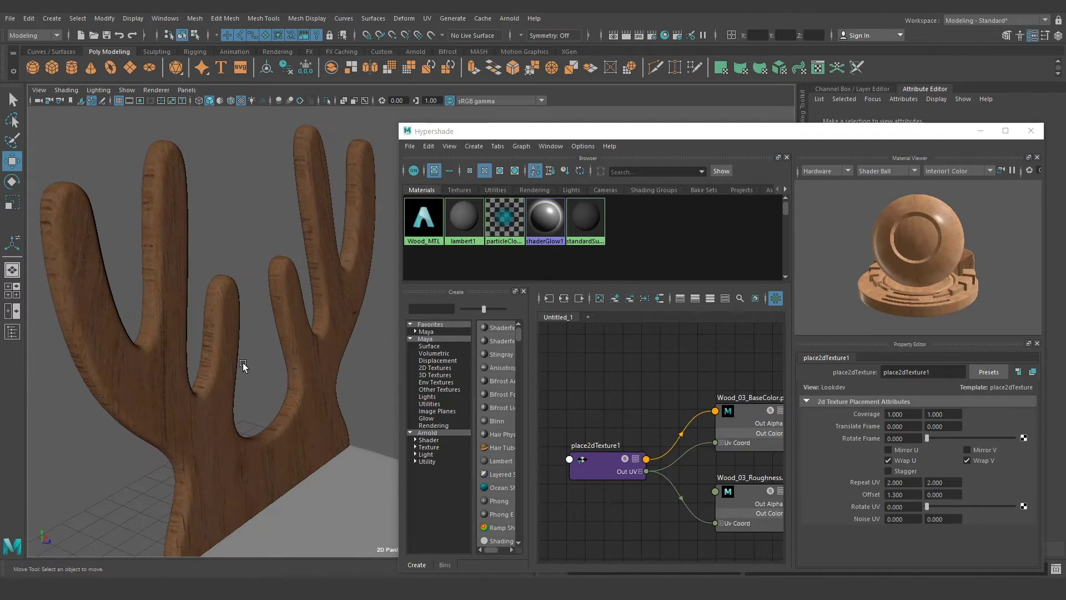
pyautogui.keyDown('alt'); pyautogui.moveTo(242, 362); pyautogui.dragTo(265, 368, button='right'); pyautogui.keyUp('alt')
pyautogui.keyDown('alt'); pyautogui.moveTo(265, 368); pyautogui.dragTo(248, 361); pyautogui.keyUp('alt')
pyautogui.keyDown('alt'); pyautogui.moveTo(249, 361); pyautogui.dragTo(264, 359, button='right'); pyautogui.keyUp('alt')
pyautogui.keyDown('alt'); pyautogui.moveTo(265, 358); pyautogui.dragTo(201, 349); pyautogui.keyUp('alt')
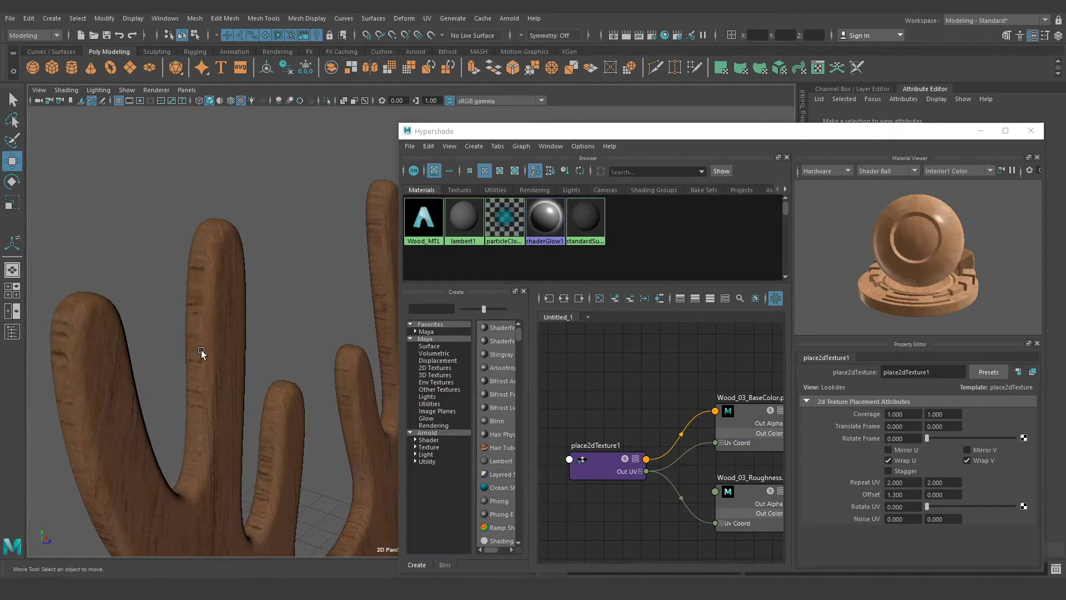
pyautogui.keyDown('alt'); pyautogui.moveTo(201, 350); pyautogui.dragTo(175, 315, button='right'); pyautogui.keyUp('alt')
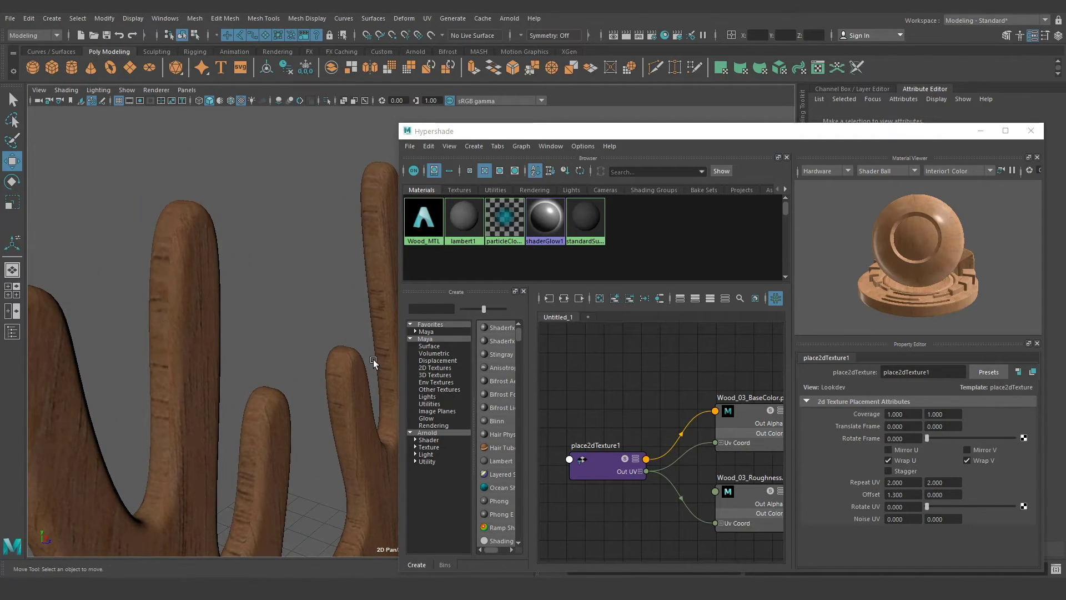
pyautogui.keyDown('alt'); pyautogui.moveTo(384, 363); pyautogui.dragTo(375, 351, button='middle'); pyautogui.keyUp('alt')
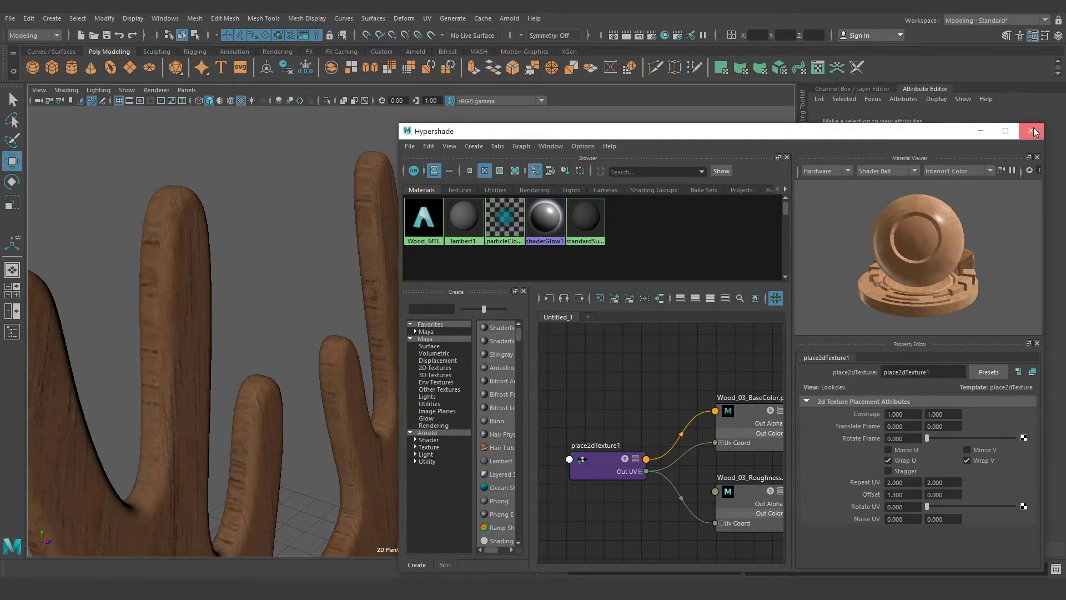
pyautogui.click(1031, 130)
# Switch to the UV Editing layout and enter UV Shell selection on the antler
pyautogui.keyDown('alt'); pyautogui.moveTo(289, 306); pyautogui.dragTo(378, 300, button='middle'); pyautogui.keyUp('alt')
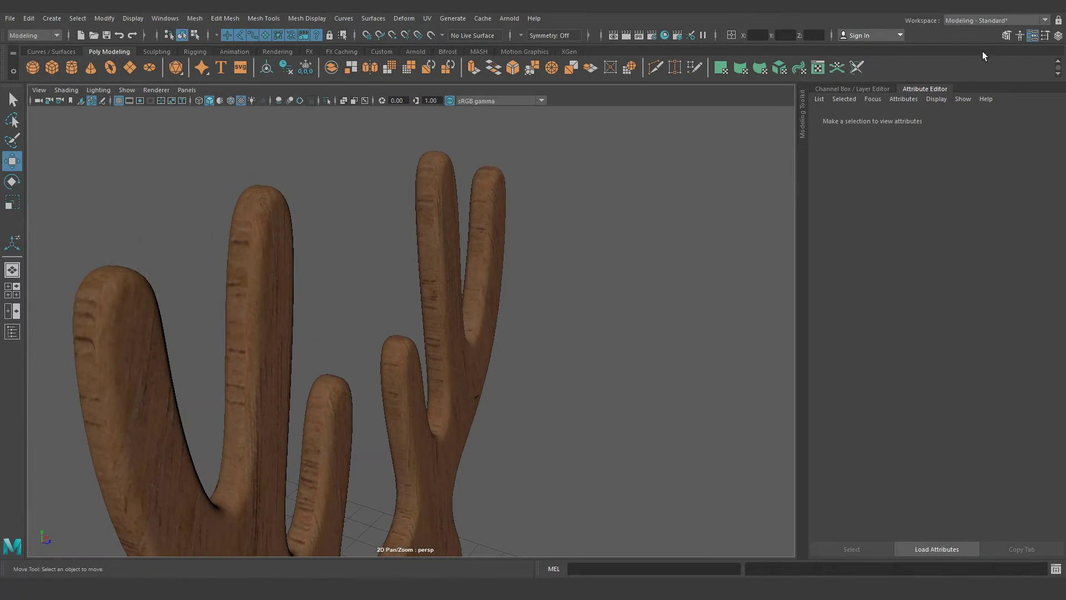
pyautogui.click(986, 20)
pyautogui.click(980, 89)
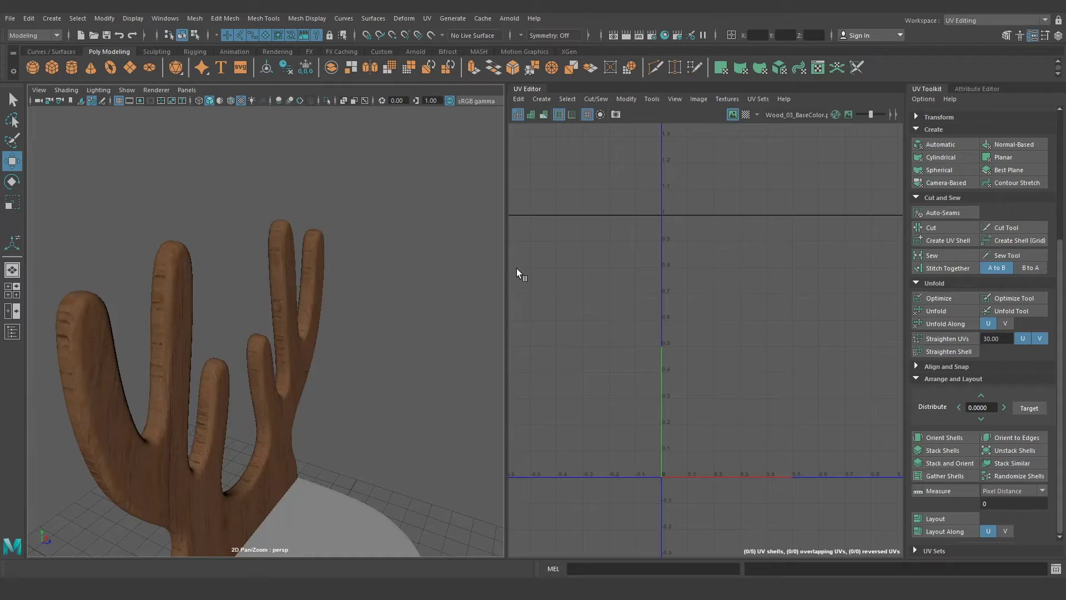
pyautogui.keyDown('alt'); pyautogui.moveTo(287, 325); pyautogui.dragTo(277, 312); pyautogui.keyUp('alt')
pyautogui.click(289, 251)
pyautogui.moveTo(291, 252); pyautogui.dragTo(337, 252, button='right')
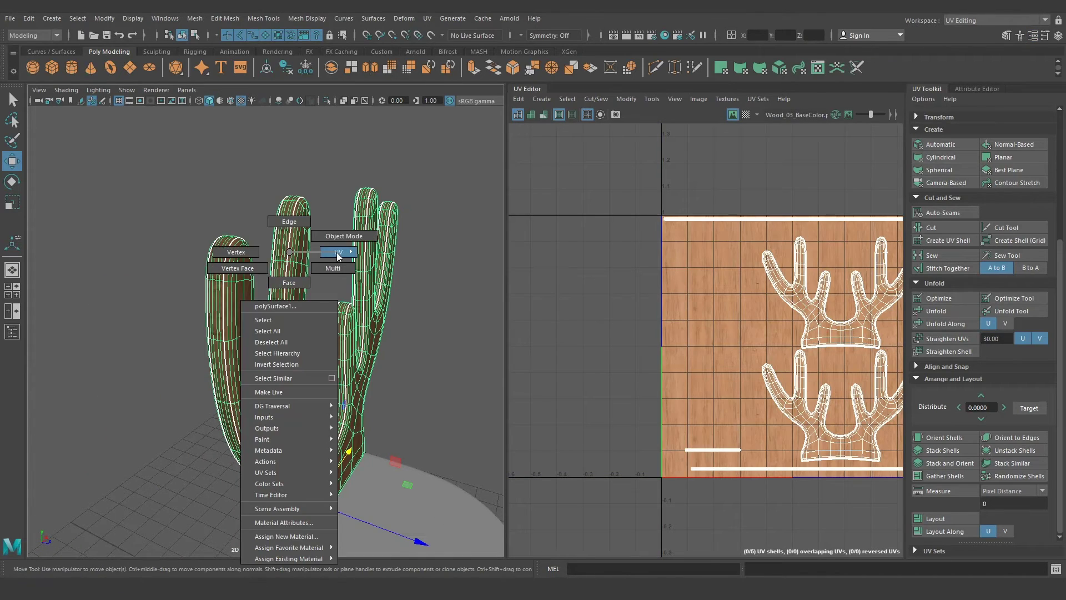
pyautogui.click(354, 296)
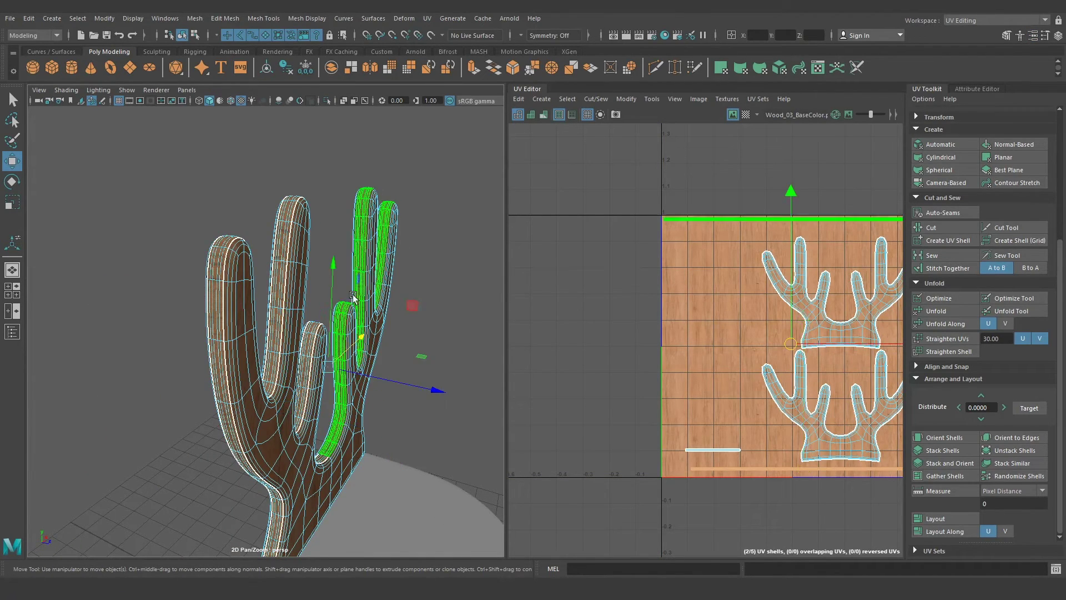
pyautogui.click(421, 244)
pyautogui.keyDown('alt'); pyautogui.moveTo(422, 244); pyautogui.dragTo(389, 211); pyautogui.keyUp('alt')
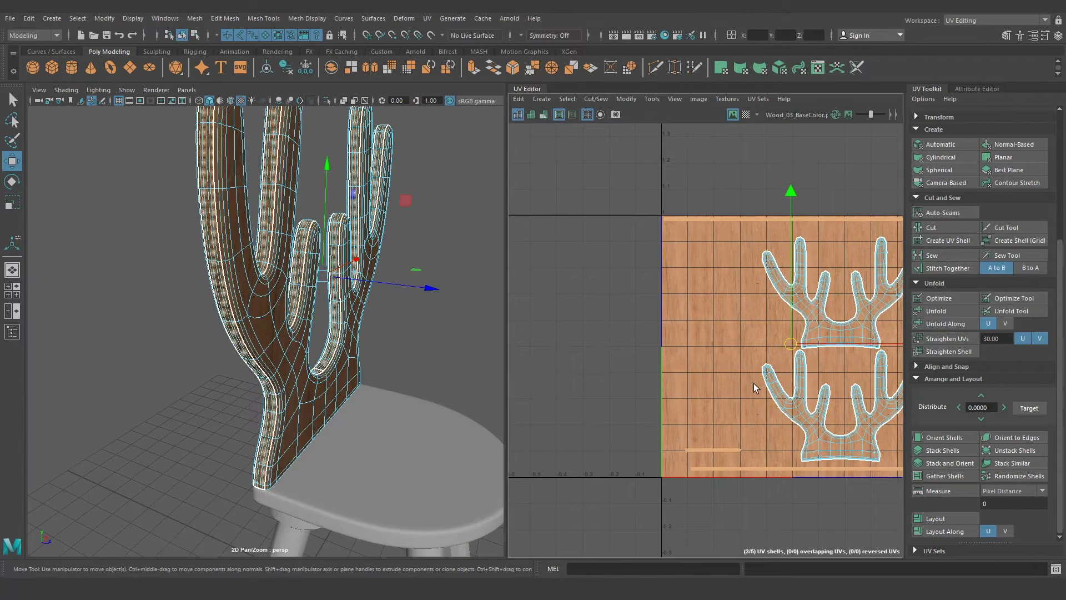
# Rotate the side strip UV shells 90° upright so the grain runs vertically
pyautogui.press('e')
pyautogui.keyDown('alt'); pyautogui.moveTo(754, 383); pyautogui.dragTo(698, 415, button='middle'); pyautogui.keyUp('alt')
pyautogui.moveTo(861, 307); pyautogui.dragTo(864, 350)
pyautogui.hotkey('ctrl', 'z')
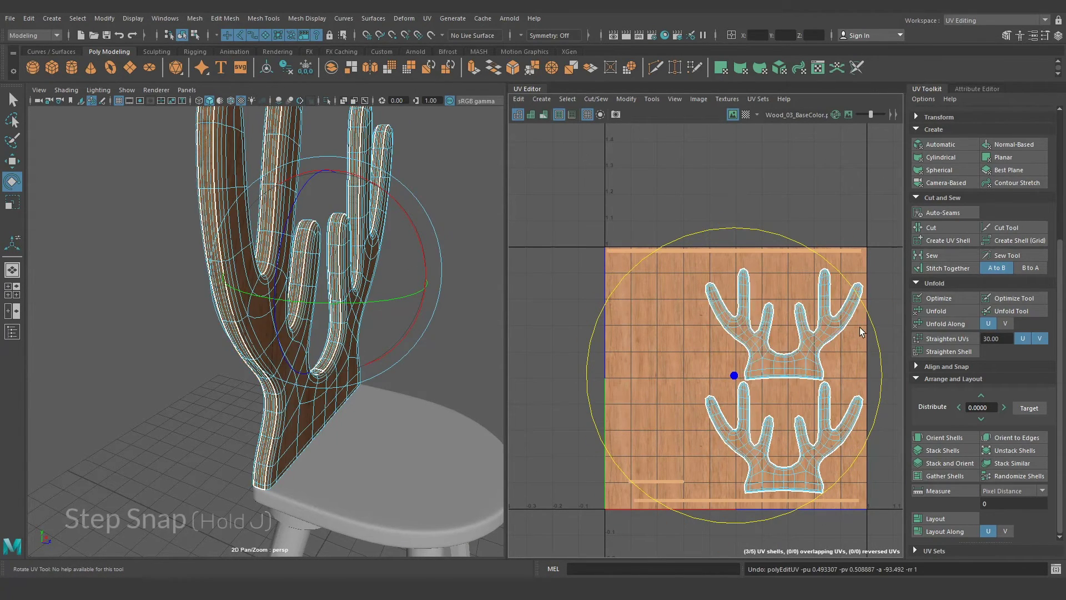
pyautogui.moveTo(868, 312); pyautogui.dragTo(789, 497)
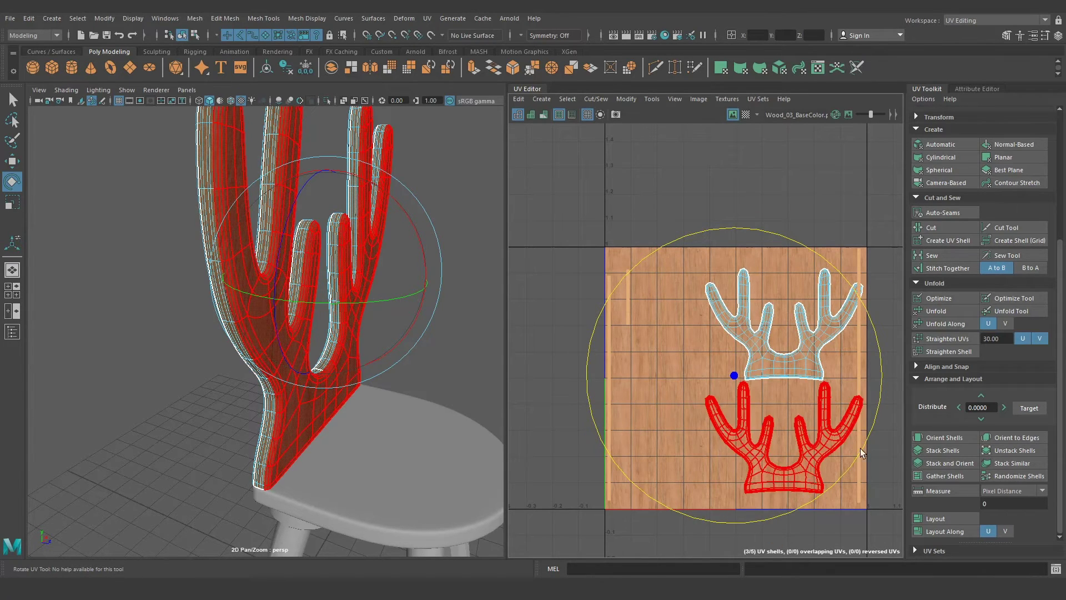
# Return the antler to object mode and orbit to check the rotated grain
pyautogui.moveTo(215, 204); pyautogui.dragTo(292, 170, button='right')
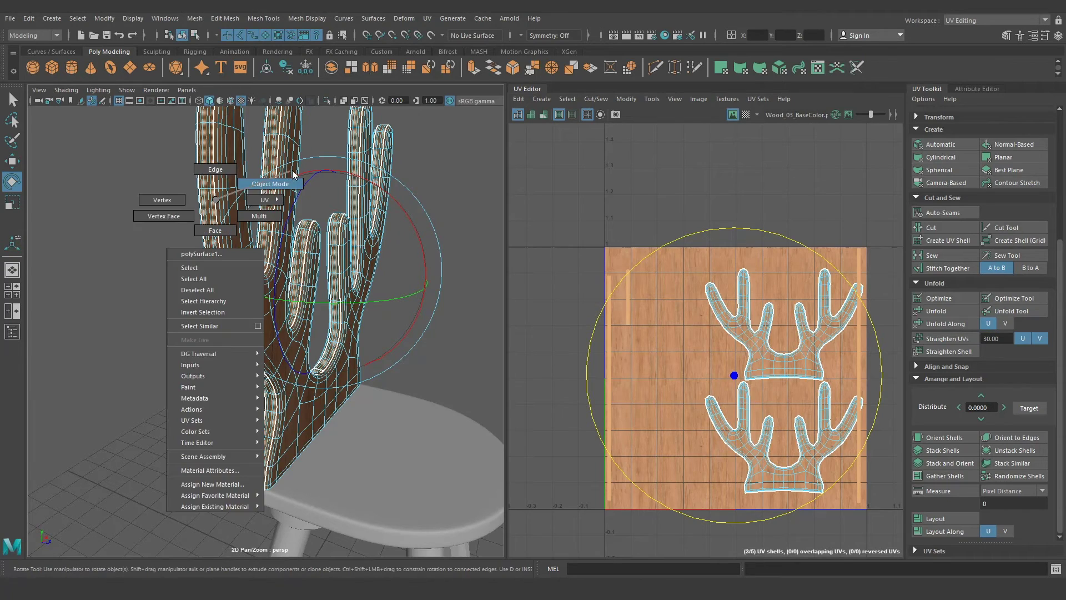
pyautogui.moveTo(292, 170)
pyautogui.keyDown('alt'); pyautogui.mouseDown()
pyautogui.moveTo(374, 279)
pyautogui.moveTo(318, 297)
pyautogui.moveTo(349, 361)
pyautogui.moveTo(321, 345)
pyautogui.moveTo(338, 362)
pyautogui.mouseUp(); pyautogui.keyUp('alt')
pyautogui.scroll(3, 318, 298)
pyautogui.scroll(-5, 337, 344)
pyautogui.scroll(5, 243, 300)
pyautogui.scroll(-3, 243, 300)
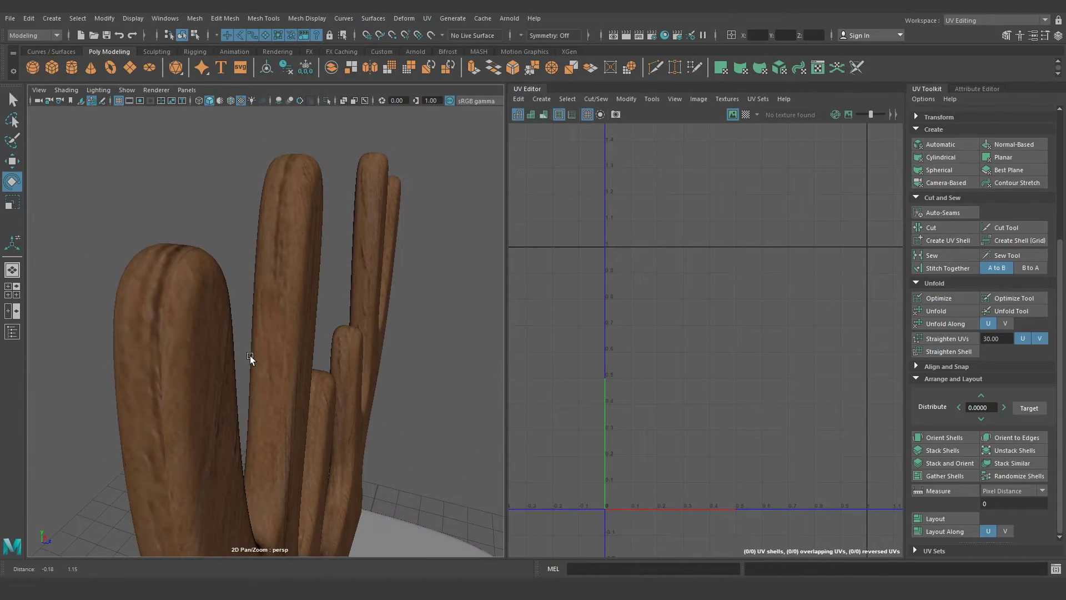
# Nudge the antler's left strip UV shell slightly right, then return the antler to object mode
pyautogui.moveTo(189, 278); pyautogui.dragTo(243, 299, button='right')
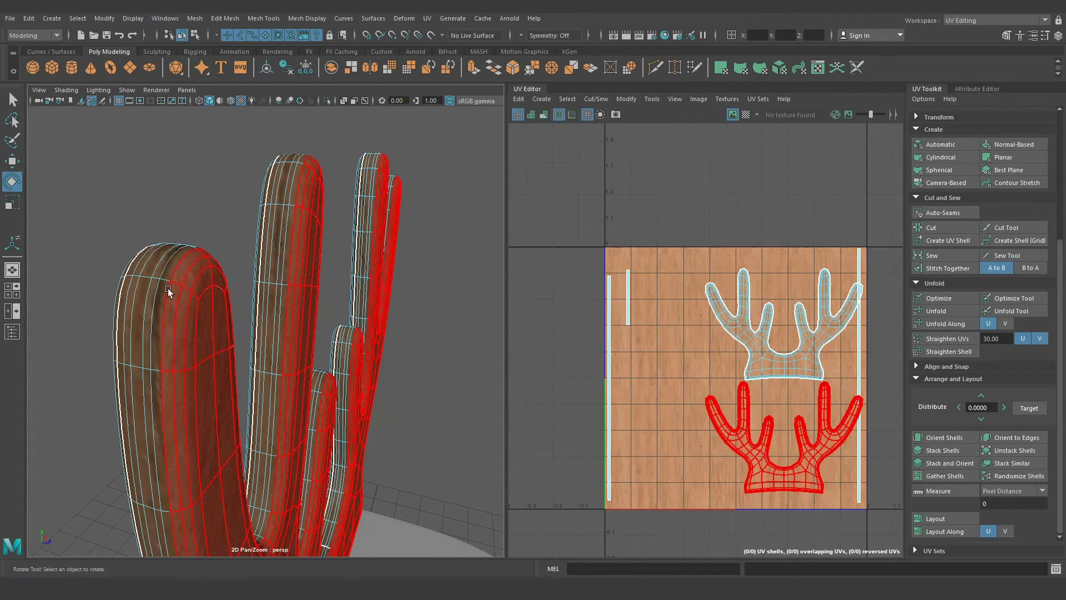
pyautogui.press('w')
pyautogui.click(167, 289)
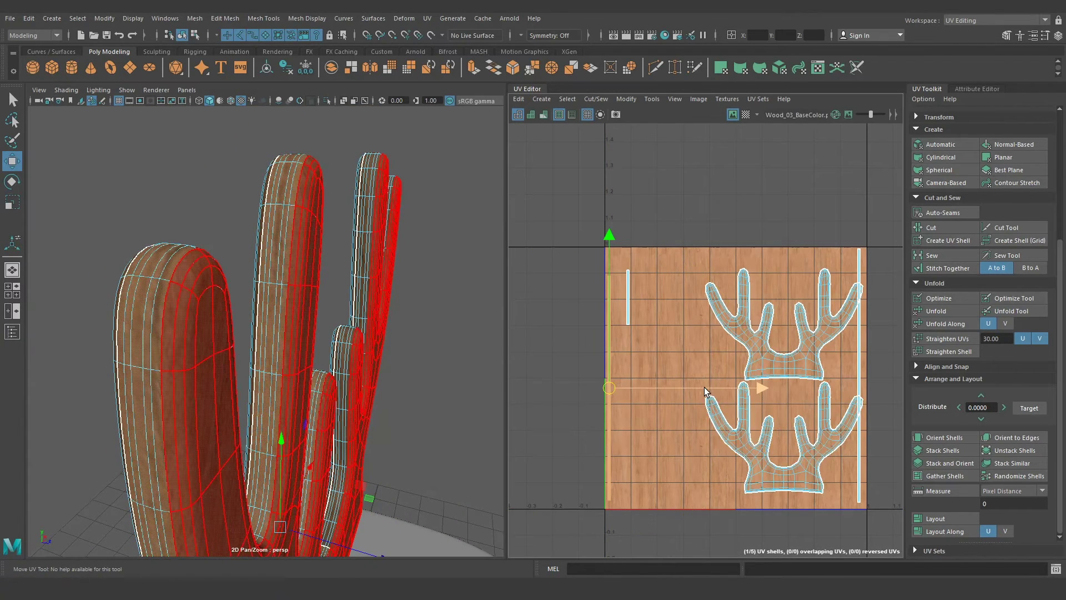
pyautogui.moveTo(759, 388); pyautogui.dragTo(767, 388)
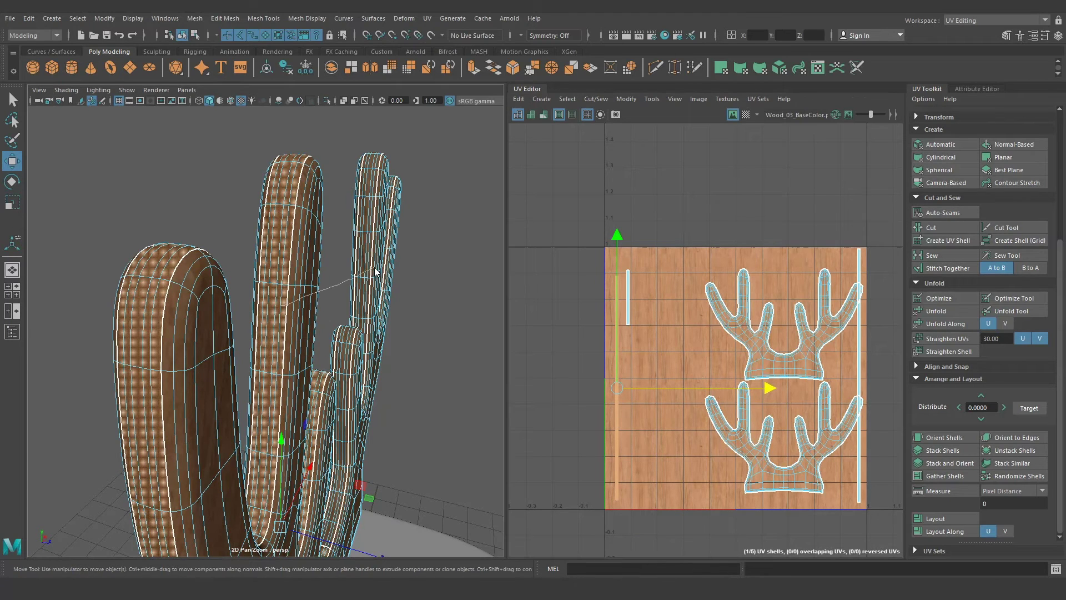
pyautogui.moveTo(187, 282); pyautogui.dragTo(279, 310, button='right')
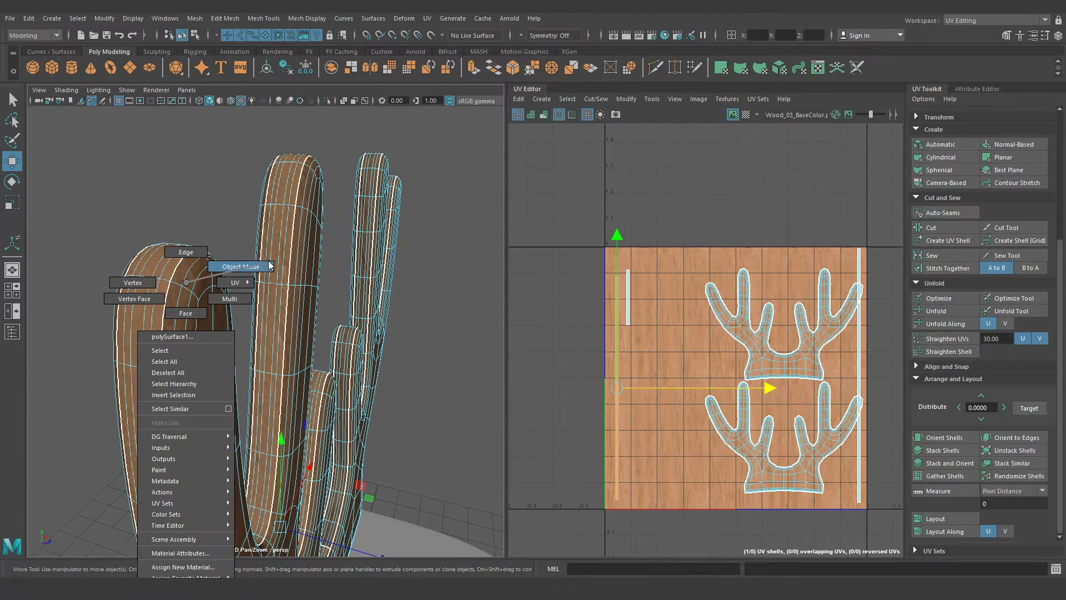
pyautogui.moveTo(270, 265); pyautogui.dragTo(270, 265, button='right')
pyautogui.moveTo(423, 302)
pyautogui.keyDown('alt'); pyautogui.mouseDown()
pyautogui.moveTo(428, 316)
pyautogui.moveTo(475, 295)
pyautogui.moveTo(385, 281)
pyautogui.moveTo(338, 303)
pyautogui.moveTo(399, 301)
pyautogui.moveTo(333, 312)
pyautogui.moveTo(344, 322)
pyautogui.moveTo(333, 352)
pyautogui.moveTo(315, 325)
pyautogui.moveTo(299, 333)
pyautogui.moveTo(315, 334)
pyautogui.mouseUp(); pyautogui.keyUp('alt')
# Assign the favourite Wood_MTL material to the chair legs and check the wood grain
pyautogui.click(331, 305)
pyautogui.rightClick(310, 284)
pyautogui.moveTo(321, 575)
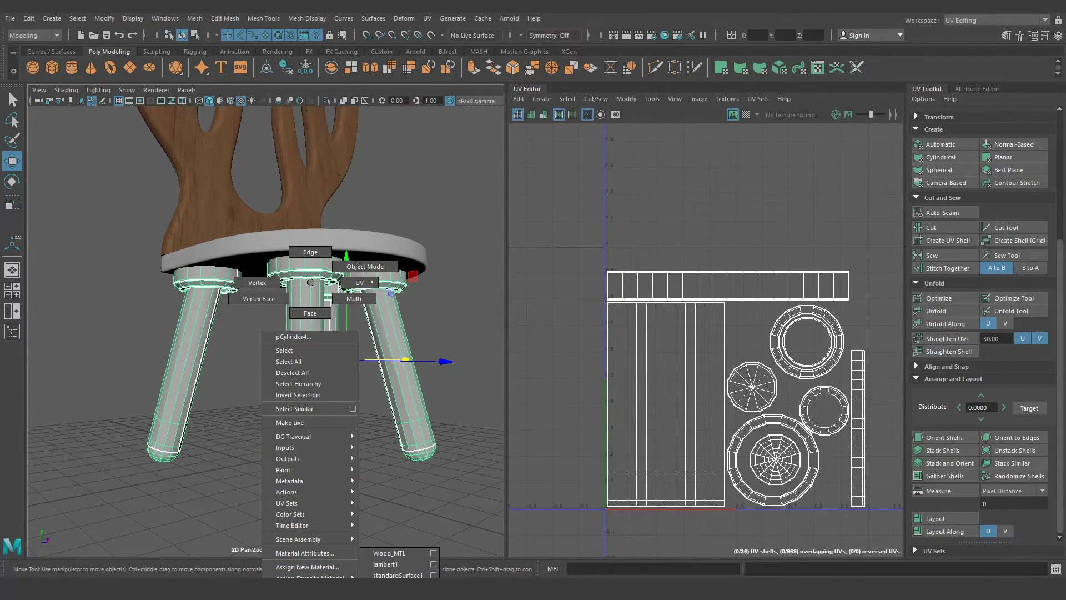
pyautogui.click(392, 553)
pyautogui.scroll(3, 404, 443)
pyautogui.click(403, 442)
pyautogui.scroll(-3, 403, 443)
pyautogui.moveTo(383, 415)
pyautogui.keyDown('alt'); pyautogui.mouseDown()
pyautogui.moveTo(388, 404)
pyautogui.moveTo(367, 395)
pyautogui.moveTo(392, 394)
pyautogui.mouseUp(); pyautogui.keyUp('alt')
# Reselect the stool legs and switch to face selection mode, zooming in on them
pyautogui.click(392, 395)
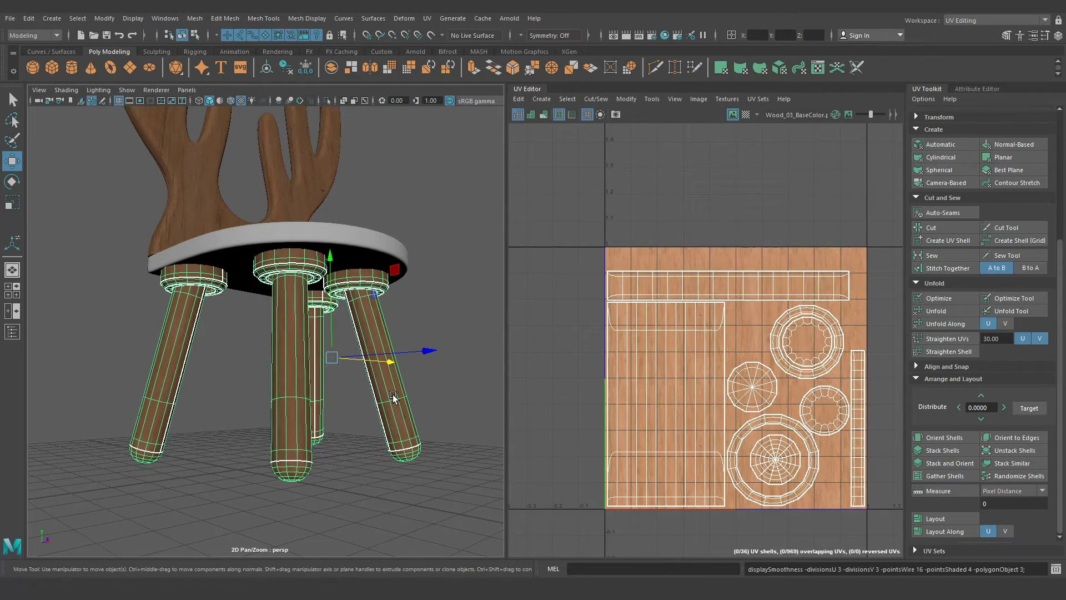
pyautogui.click(450, 341)
pyautogui.moveTo(451, 341)
pyautogui.keyDown('alt'); pyautogui.mouseDown()
pyautogui.moveTo(425, 413)
pyautogui.moveTo(335, 407)
pyautogui.moveTo(354, 417)
pyautogui.moveTo(345, 402)
pyautogui.moveTo(355, 378)
pyautogui.moveTo(386, 417)
pyautogui.mouseUp(); pyautogui.keyUp('alt')
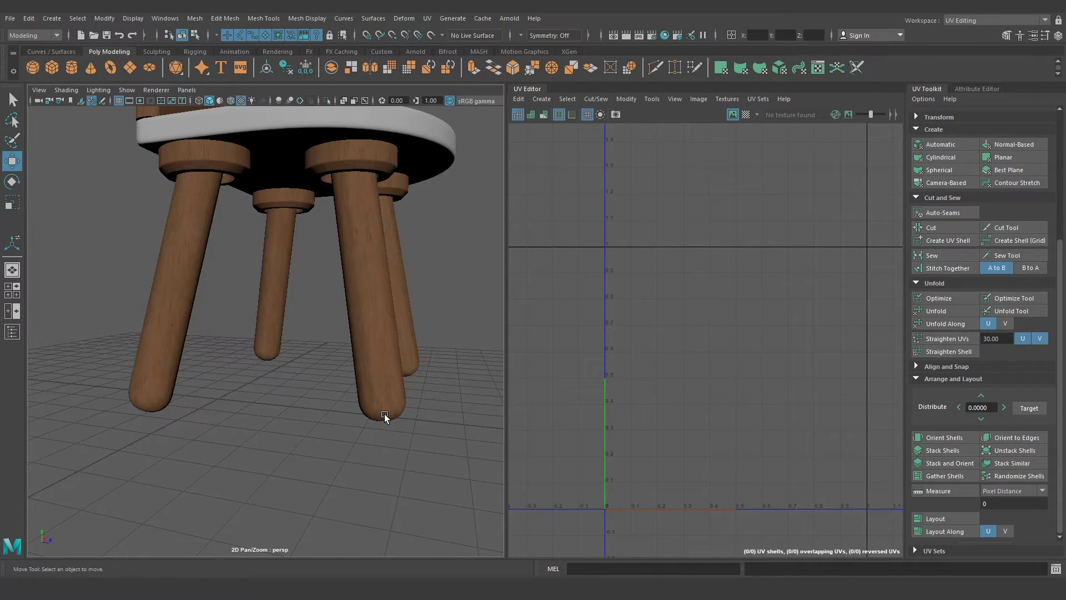
pyautogui.keyDown('alt'); pyautogui.moveTo(382, 357); pyautogui.dragTo(384, 354); pyautogui.keyUp('alt')
pyautogui.click(384, 355)
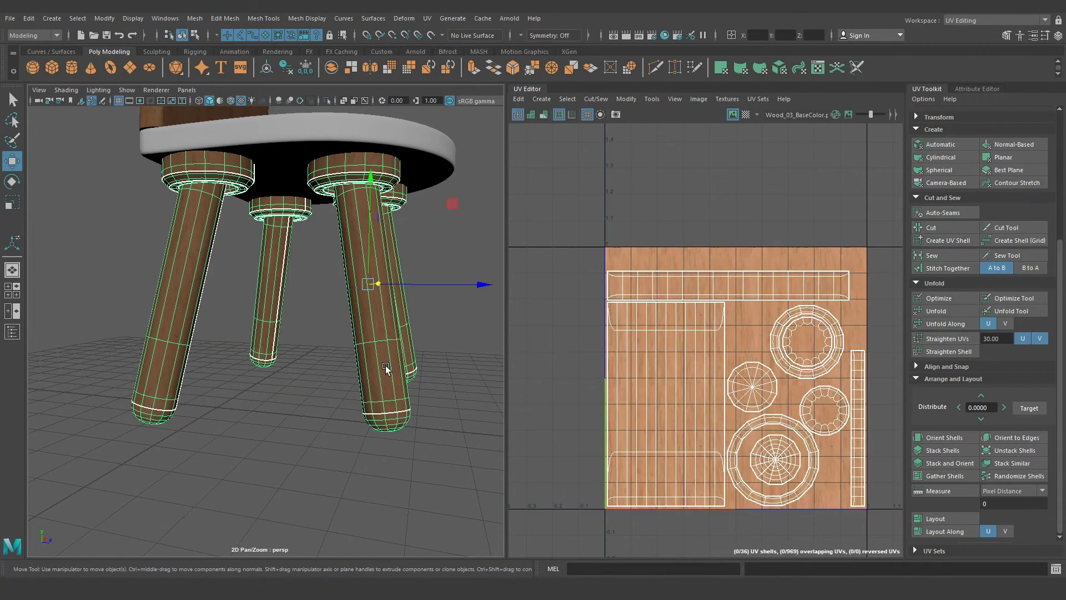
pyautogui.rightClick(379, 339)
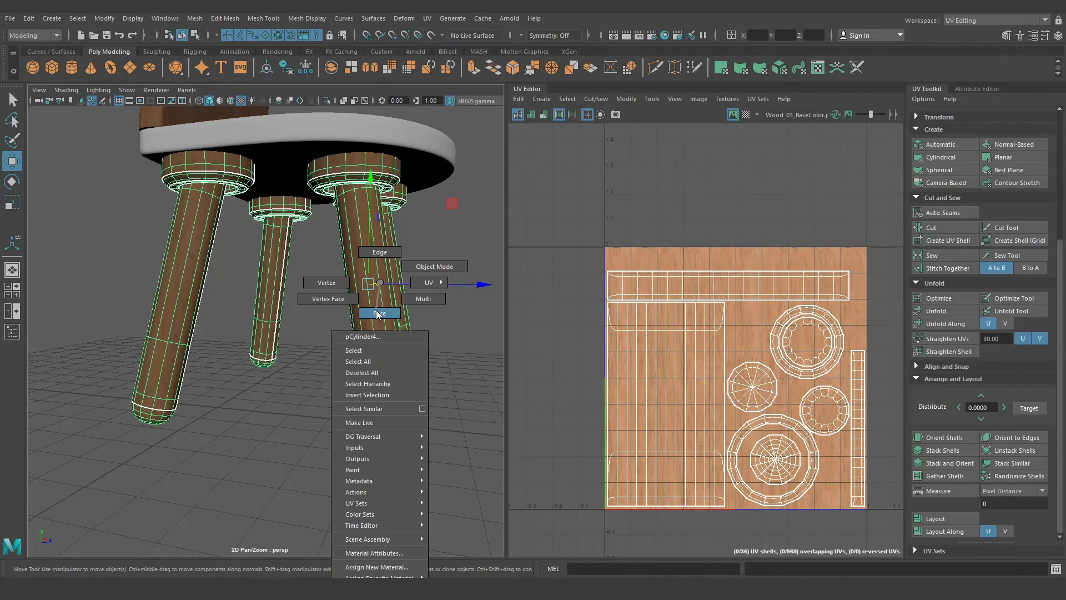
pyautogui.click(379, 356)
pyautogui.moveTo(378, 355)
pyautogui.keyDown('alt'); pyautogui.mouseDown()
pyautogui.moveTo(381, 387)
pyautogui.moveTo(386, 366)
pyautogui.mouseUp(); pyautogui.keyUp('alt')
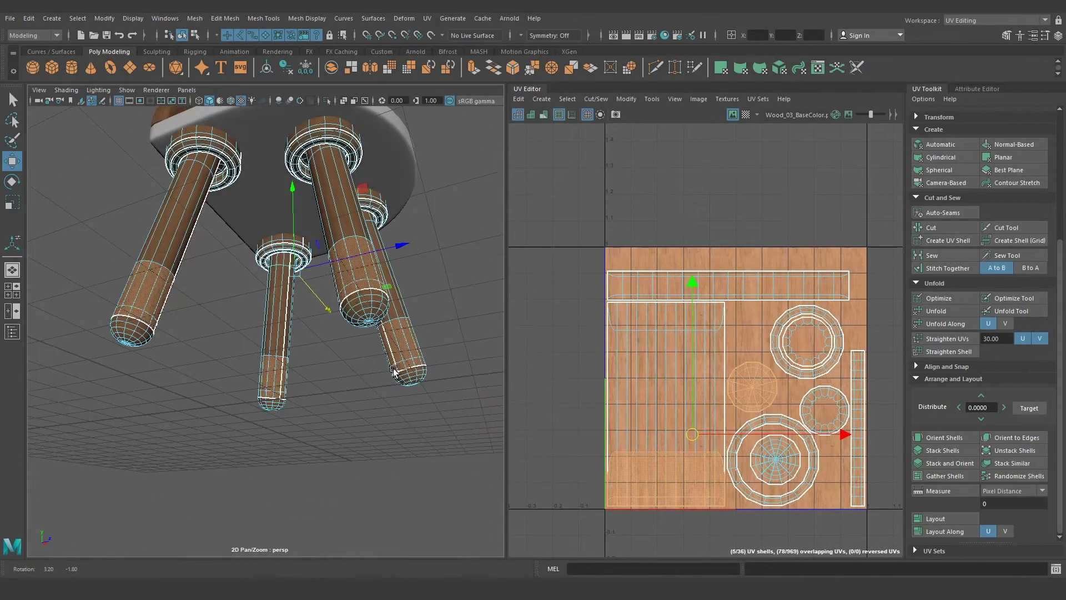
pyautogui.moveTo(386, 367)
pyautogui.keyDown('alt'); pyautogui.mouseDown(button='right')
pyautogui.moveTo(392, 344)
pyautogui.moveTo(360, 324)
pyautogui.mouseUp(button='right'); pyautogui.keyUp('alt')
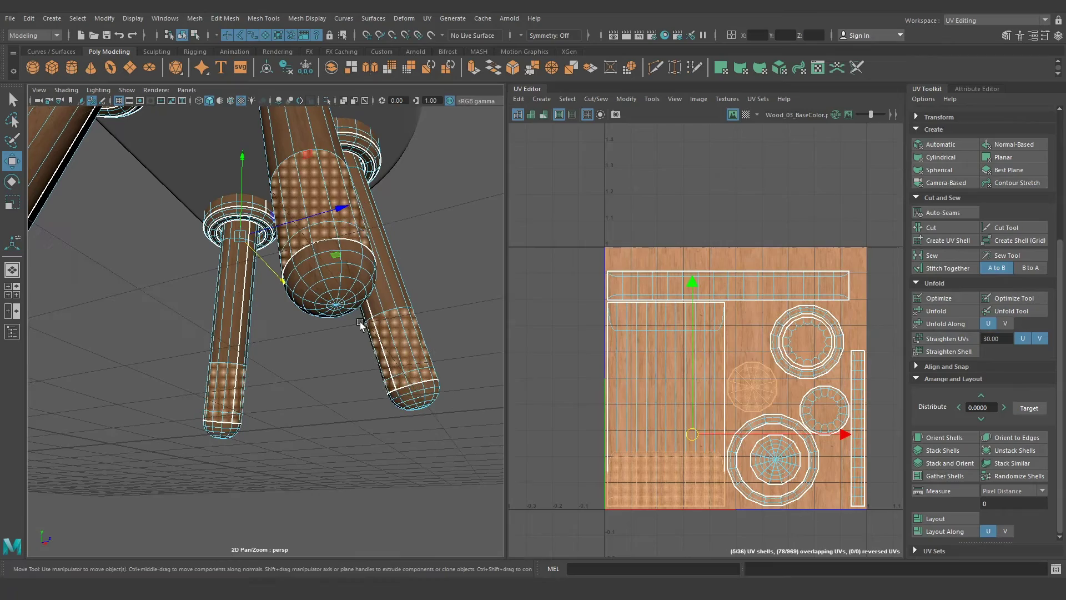
# Select the faces at the rounded ball bottoms of the leg tips
pyautogui.click(333, 298)
pyautogui.press('q')
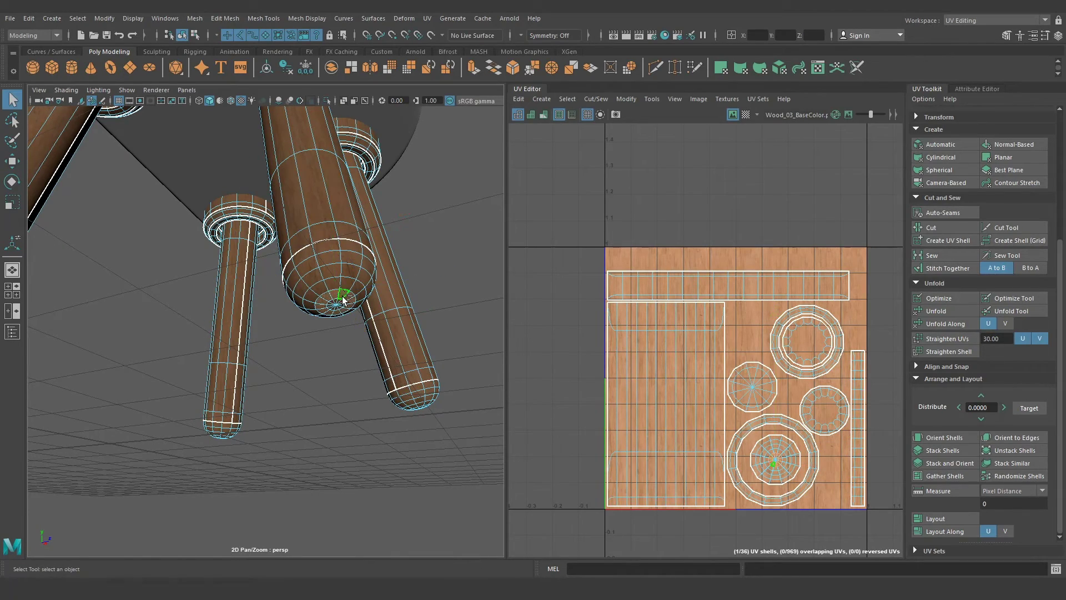
pyautogui.click(340, 303)
pyautogui.keyDown('alt'); pyautogui.moveTo(340, 302); pyautogui.dragTo(353, 332, button='right'); pyautogui.keyUp('alt')
pyautogui.moveTo(353, 332)
pyautogui.keyDown('alt'); pyautogui.mouseDown()
pyautogui.moveTo(291, 333)
pyautogui.moveTo(255, 316)
pyautogui.mouseUp(); pyautogui.keyUp('alt')
pyautogui.keyDown('alt'); pyautogui.moveTo(255, 316); pyautogui.dragTo(228, 308, button='right'); pyautogui.keyUp('alt')
pyautogui.click(227, 309)
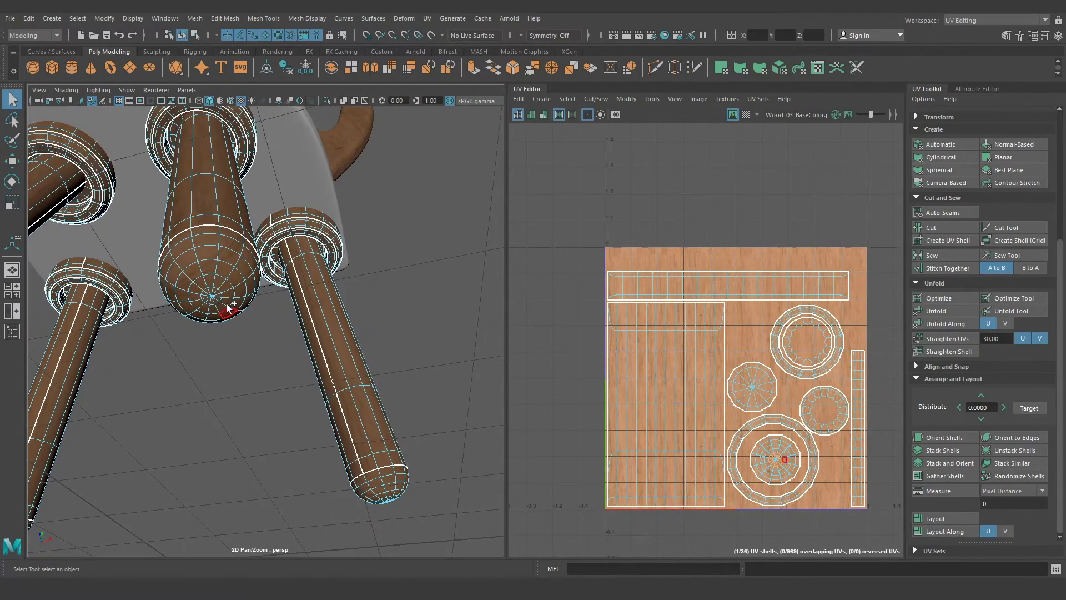
pyautogui.moveTo(216, 283)
pyautogui.keyDown('alt'); pyautogui.mouseDown()
pyautogui.moveTo(307, 320)
pyautogui.moveTo(192, 333)
pyautogui.moveTo(332, 274)
pyautogui.mouseUp(); pyautogui.keyUp('alt')
pyautogui.click(191, 335)
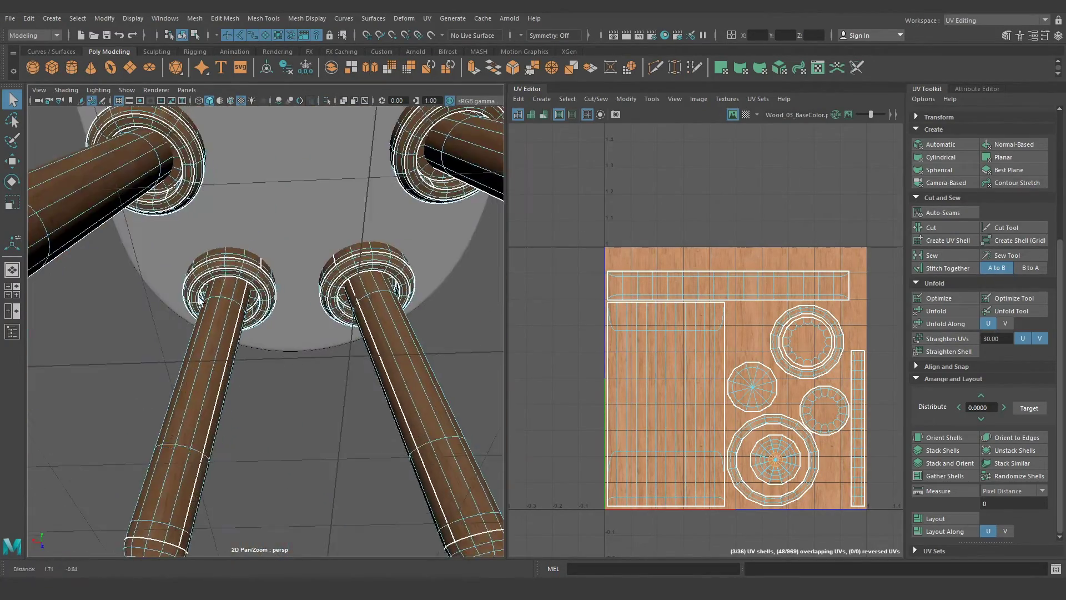
pyautogui.click(332, 273)
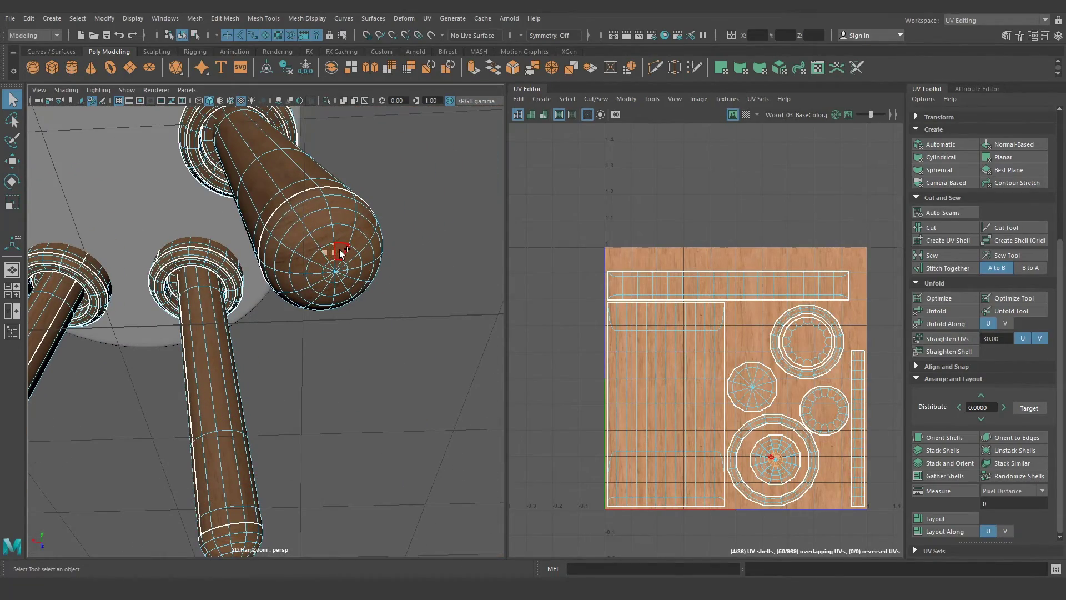
pyautogui.moveTo(404, 285)
pyautogui.keyDown('alt'); pyautogui.mouseDown()
pyautogui.moveTo(238, 322)
pyautogui.moveTo(400, 352)
pyautogui.moveTo(311, 361)
pyautogui.moveTo(294, 351)
pyautogui.moveTo(333, 382)
pyautogui.moveTo(369, 385)
pyautogui.mouseUp(); pyautogui.keyUp('alt')
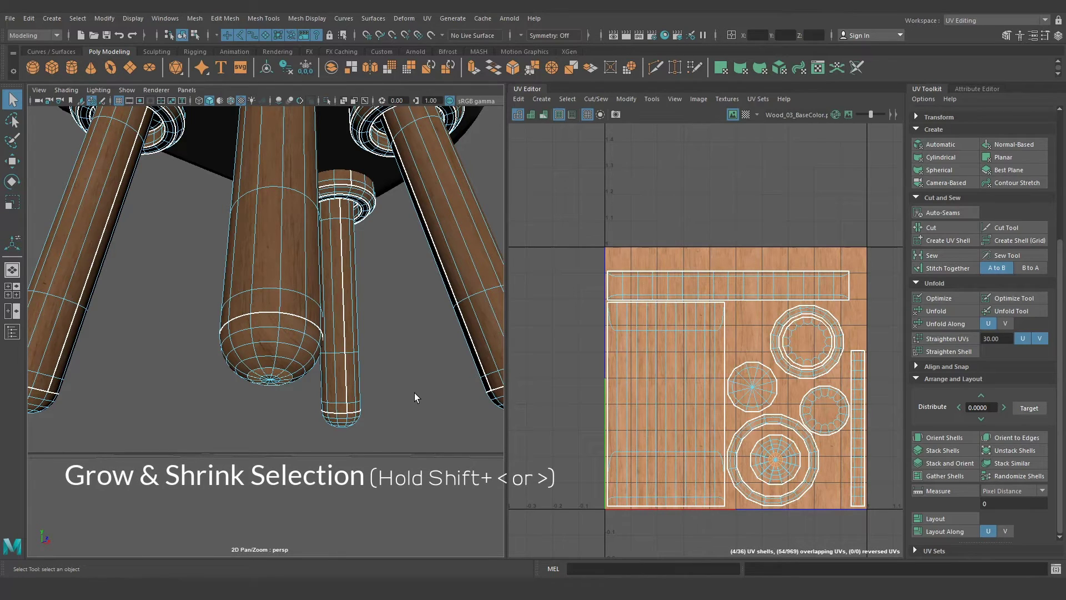
# Grow the leg-tip face selection three rings up the legs and check it from the side
pyautogui.hotkey('shift', '.')
pyautogui.hotkey('shift', '.')
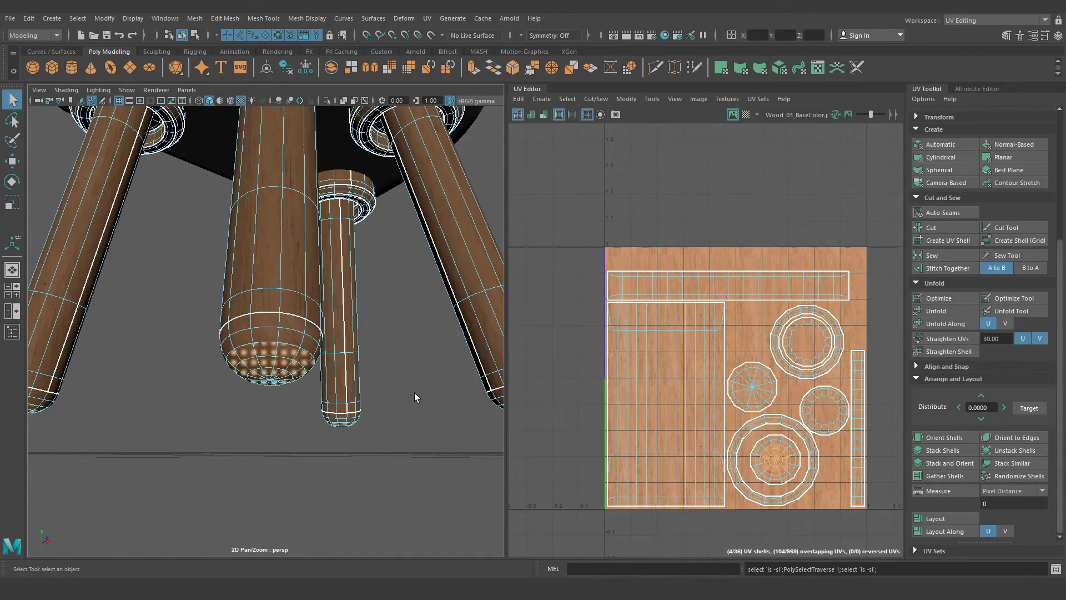
pyautogui.hotkey('shift', '.')
pyautogui.hotkey('shift', '.')
pyautogui.hotkey('shift', '.')
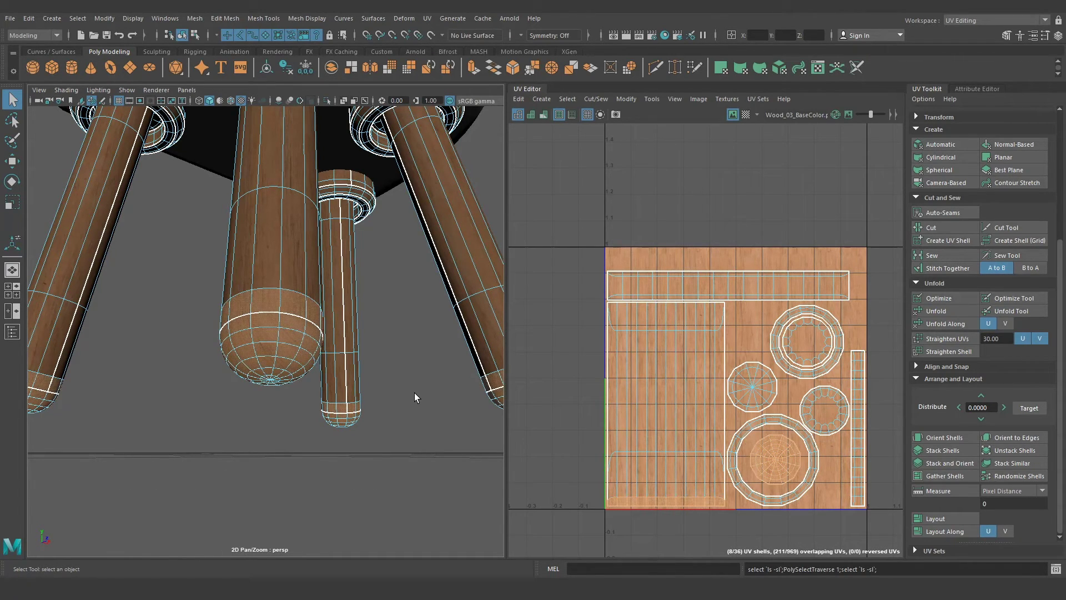
pyautogui.hotkey('shift', '.')
pyautogui.scroll(-5, 384, 322)
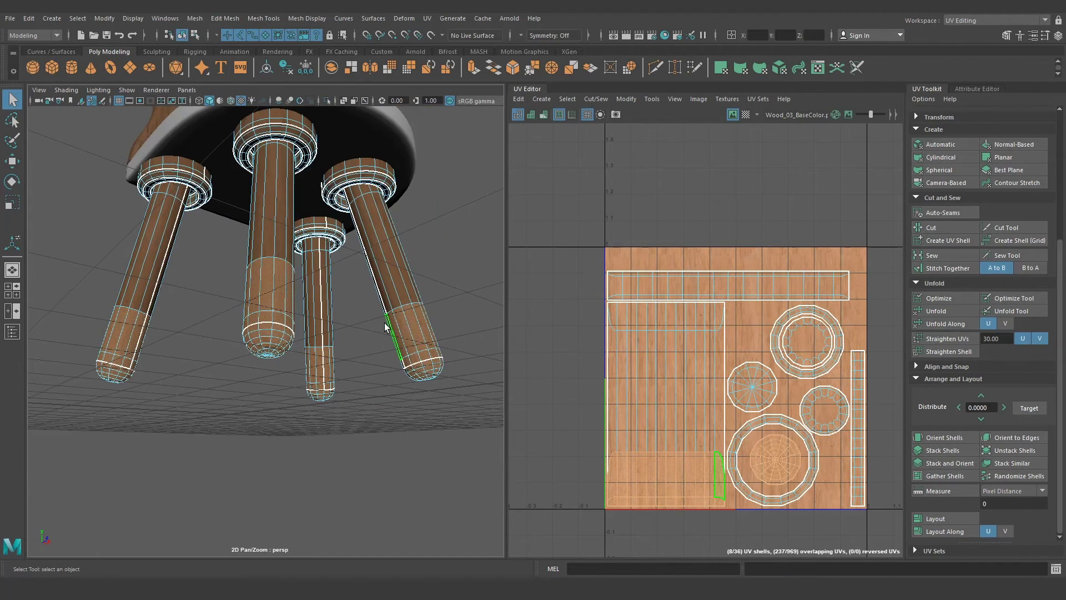
pyautogui.keyDown('alt'); pyautogui.moveTo(294, 256); pyautogui.dragTo(345, 369); pyautogui.keyUp('alt')
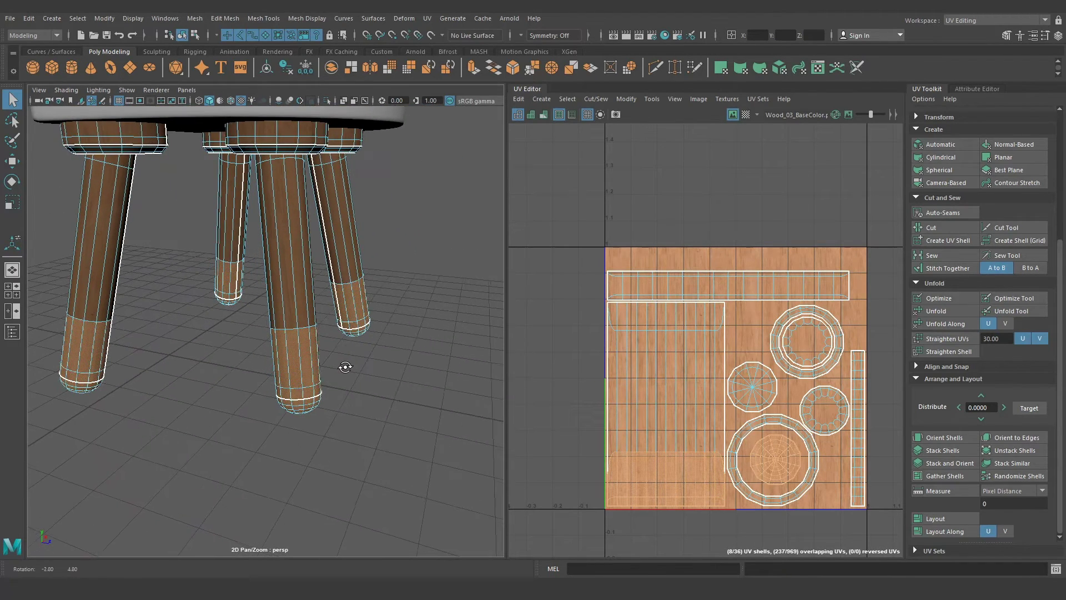
# Assign a new Arnold aiStandardSurface material named White_MTL to the leg tips
pyautogui.rightClick(306, 351)
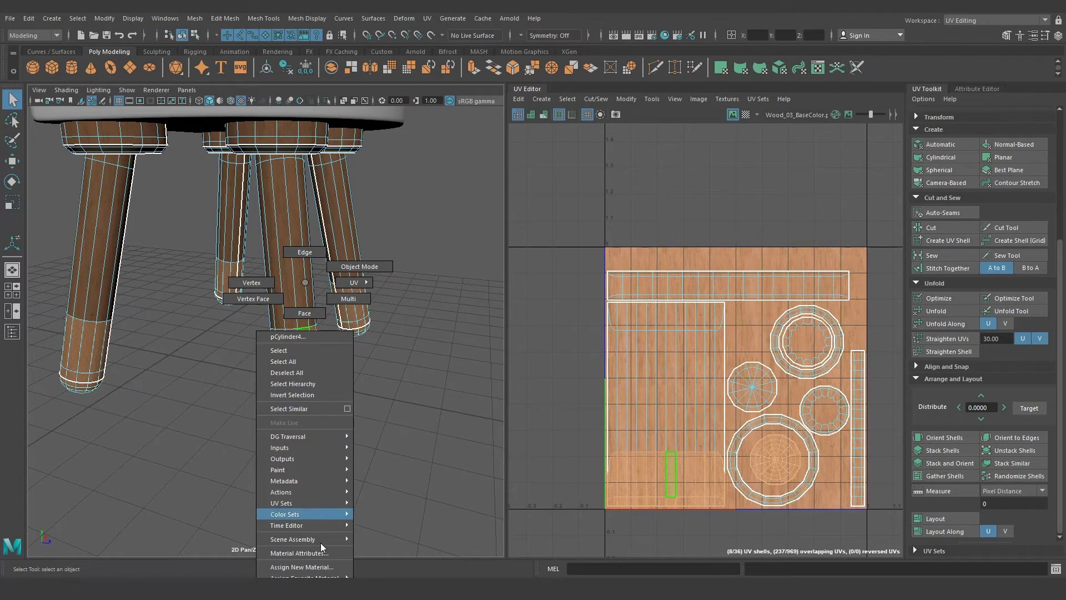
pyautogui.click(321, 568)
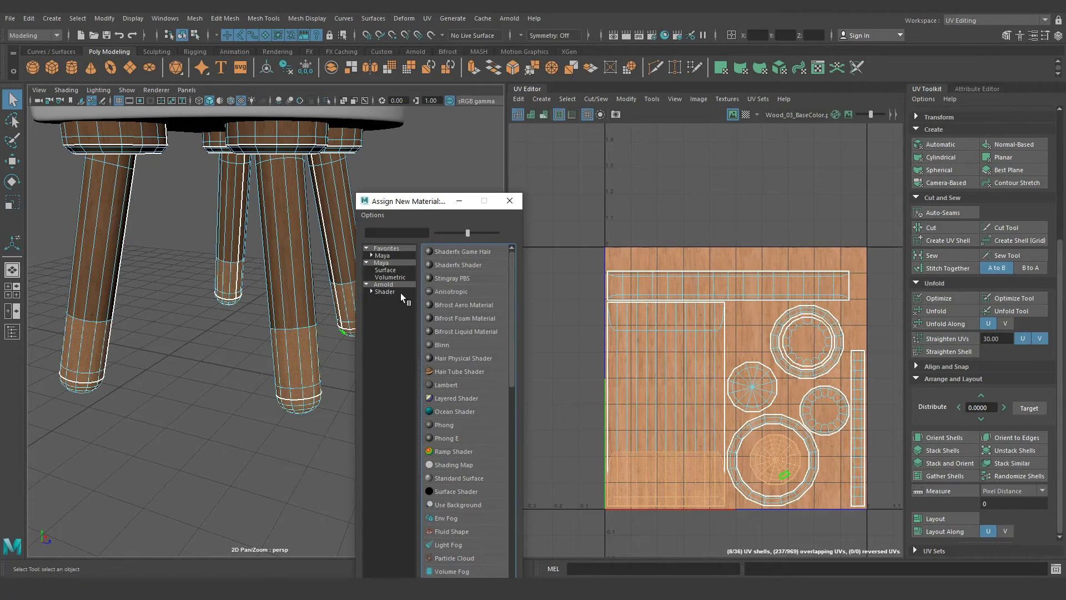
pyautogui.click(385, 292)
pyautogui.click(482, 413)
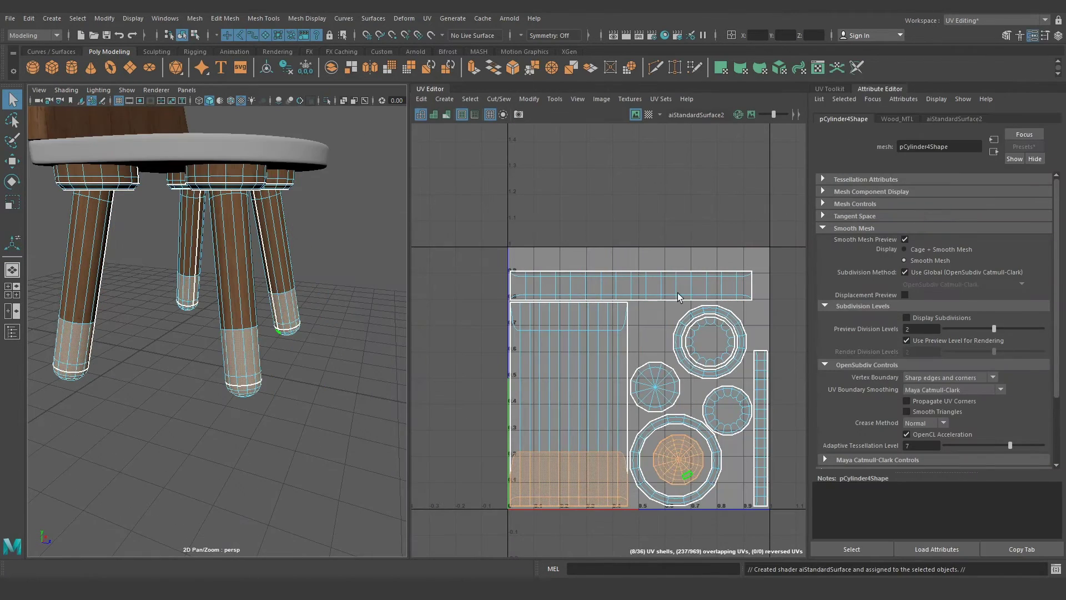
pyautogui.click(960, 119)
pyautogui.doubleClick(932, 146)
pyautogui.write('W')
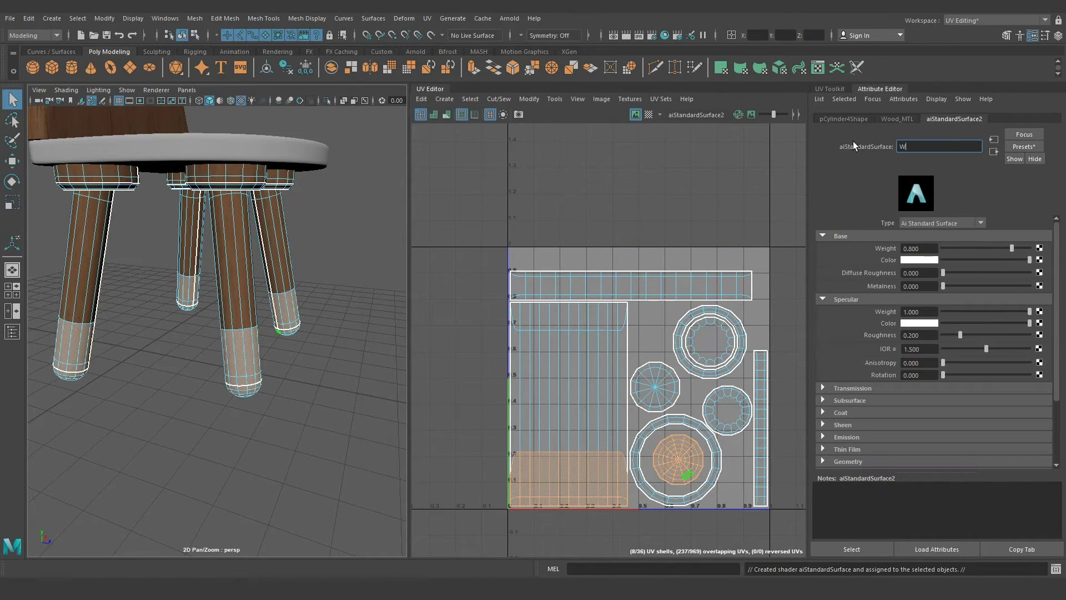
pyautogui.write('hite_')
pyautogui.write('MTL')
pyautogui.press('Return')
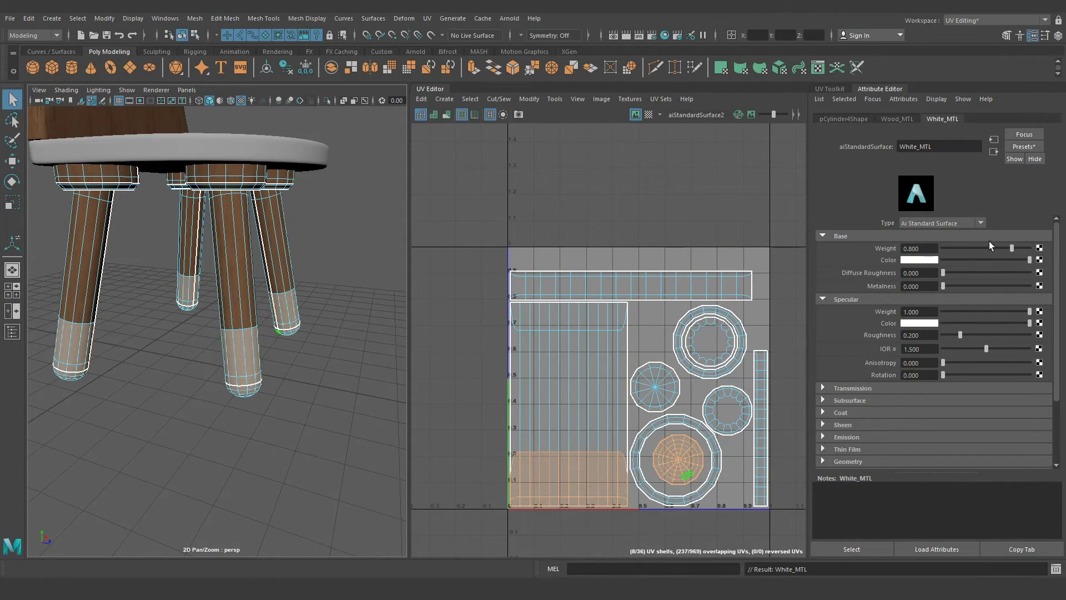
# Set White_MTL base weight 1, specular roughness 0.35 and specular weight 0.5
pyautogui.moveTo(1014, 247); pyautogui.dragTo(1033, 248)
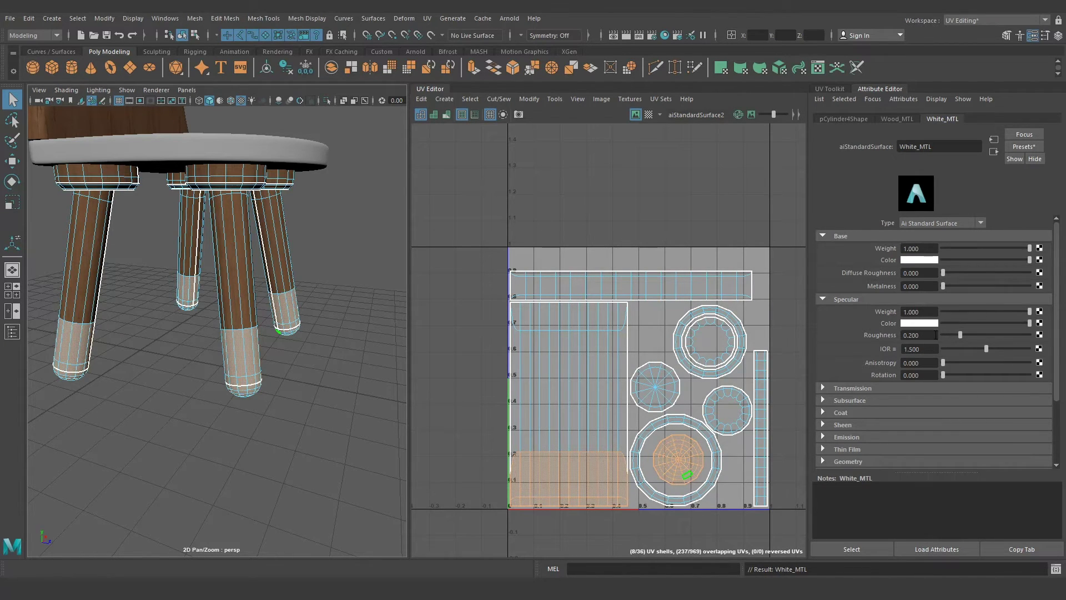
pyautogui.write('0.')
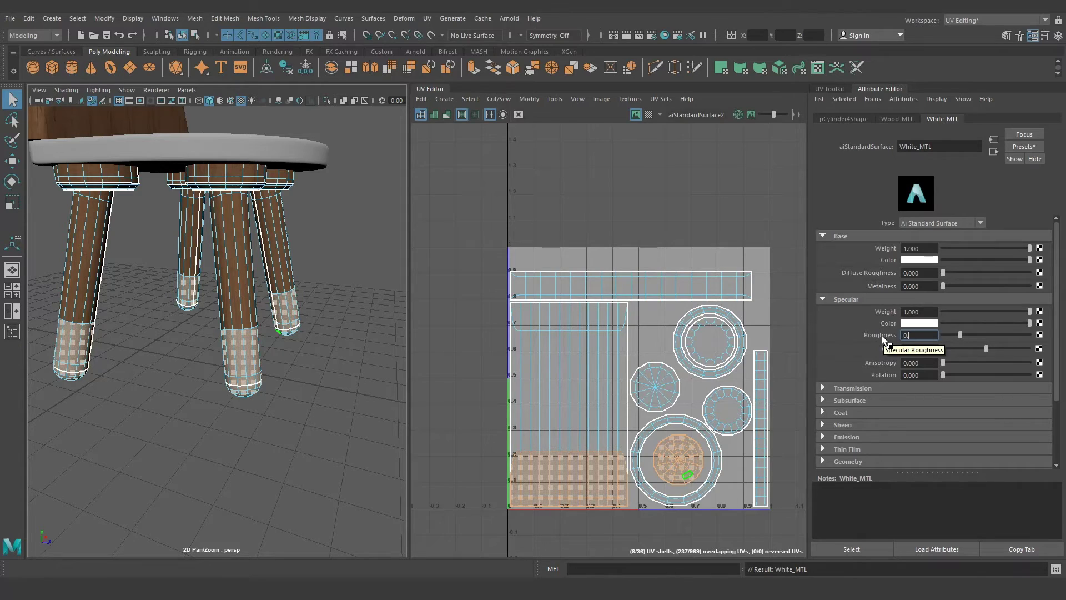
pyautogui.write('35')
pyautogui.press('Return')
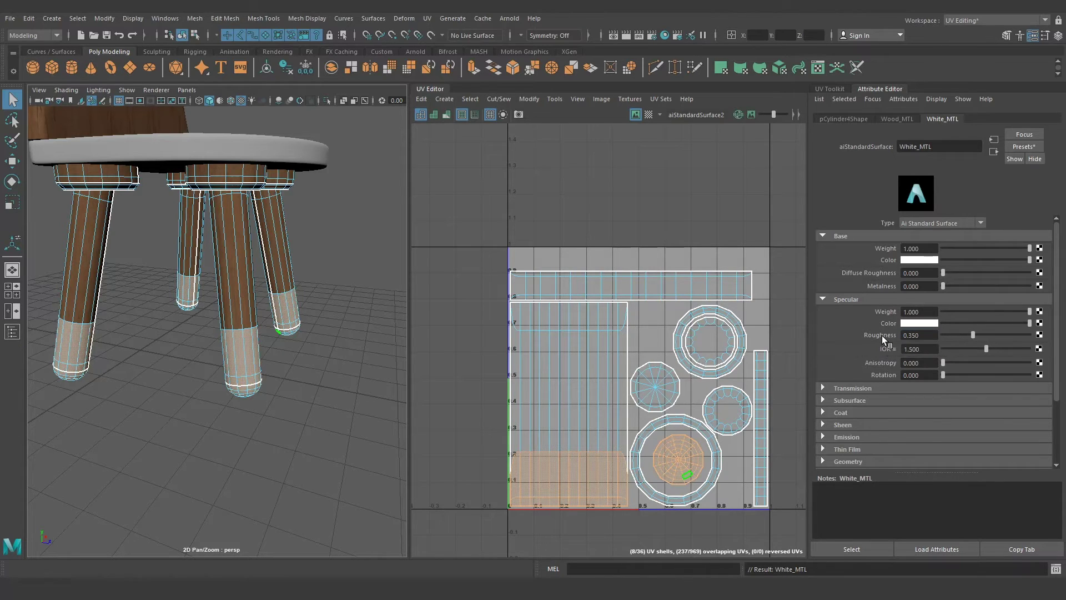
pyautogui.click(932, 310)
pyautogui.write('0.5')
pyautogui.press('Return')
# Assign White_MTL to the seat and switch to the Modeling - Standard workspace
pyautogui.keyDown('alt'); pyautogui.moveTo(276, 355); pyautogui.dragTo(258, 283); pyautogui.keyUp('alt')
pyautogui.moveTo(258, 283); pyautogui.dragTo(354, 252, button='right')
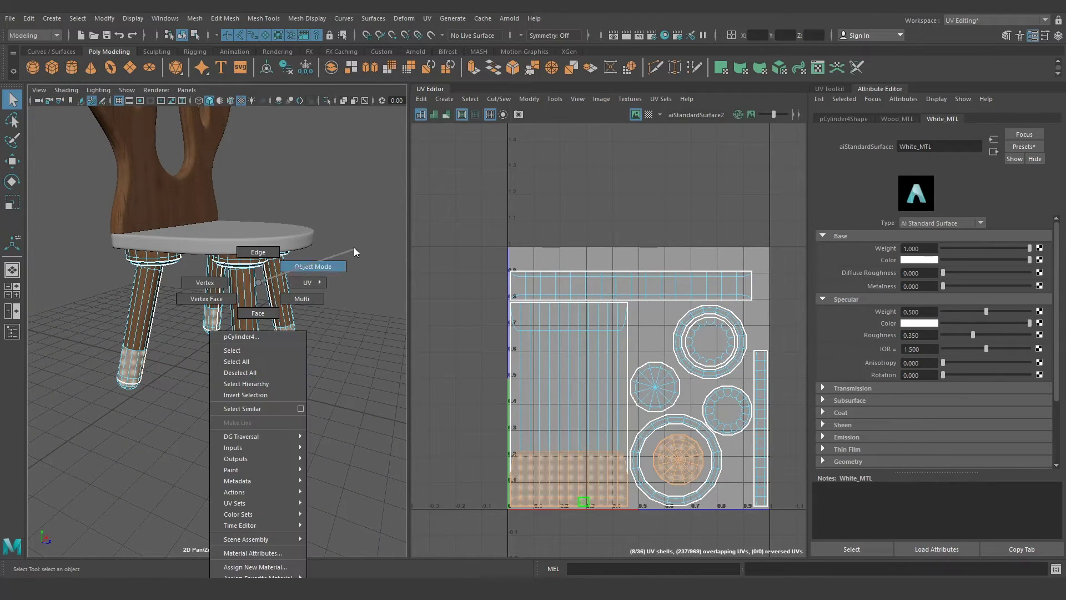
pyautogui.keyDown('alt'); pyautogui.moveTo(355, 251); pyautogui.dragTo(278, 341); pyautogui.keyUp('alt')
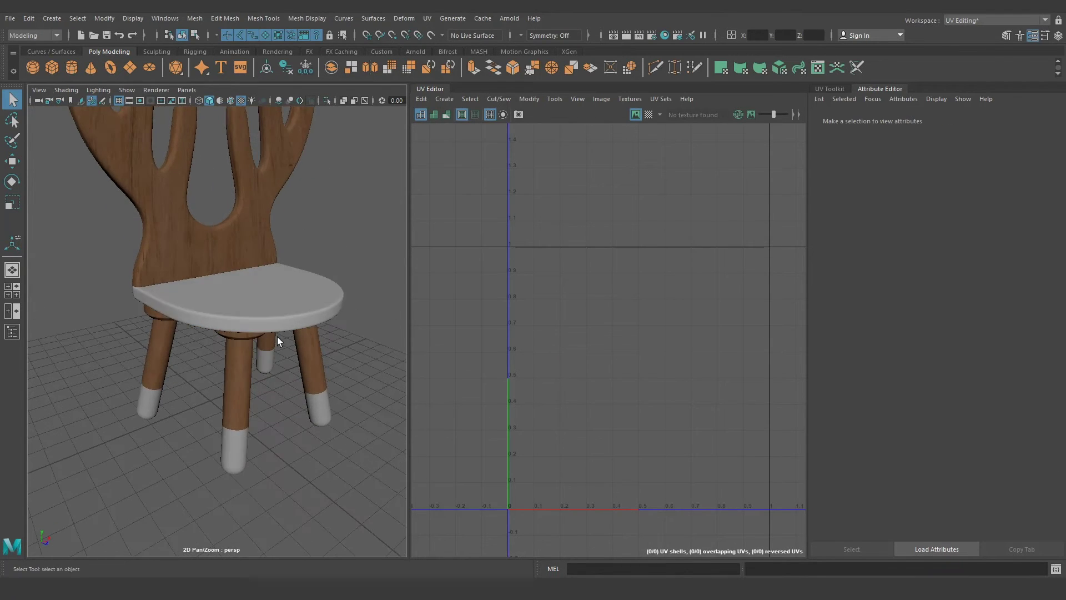
pyautogui.click(299, 294)
pyautogui.rightClick(279, 282)
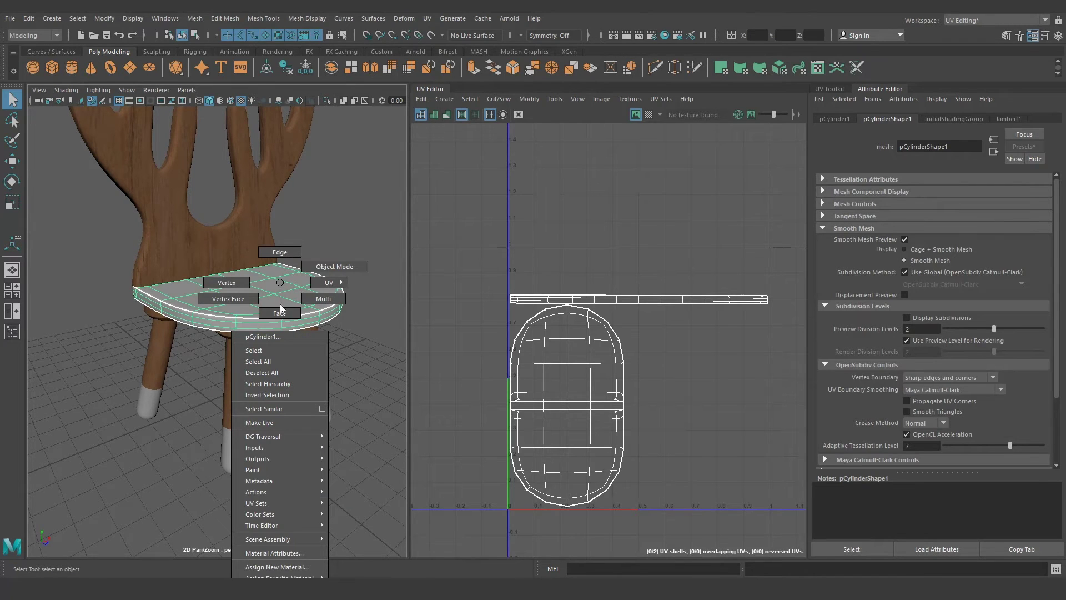
pyautogui.moveTo(280, 282); pyautogui.dragTo(369, 542, button='right')
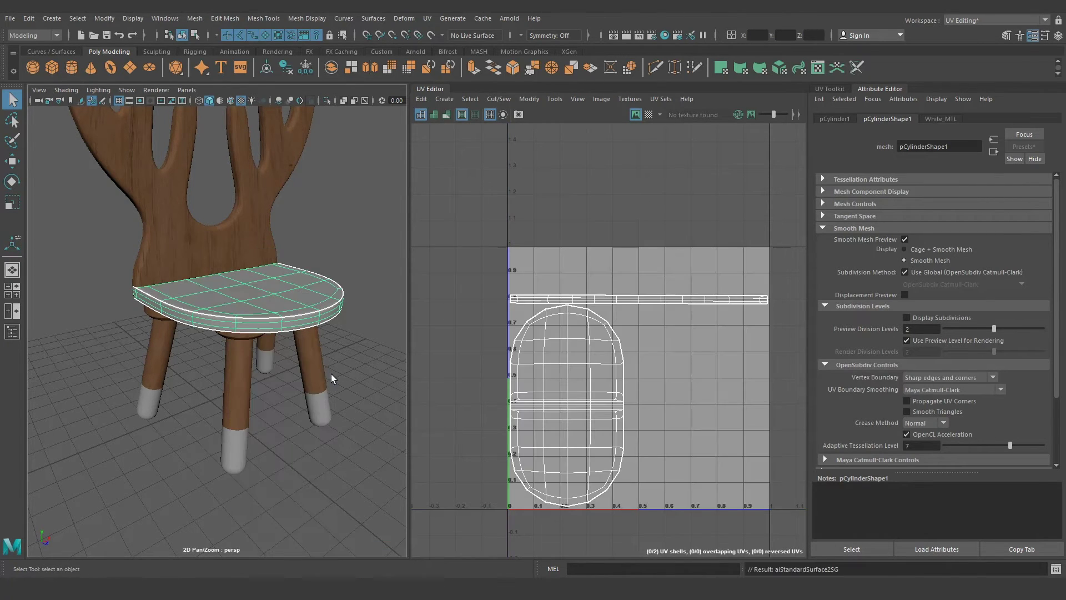
pyautogui.keyDown('alt'); pyautogui.moveTo(311, 360); pyautogui.dragTo(330, 390); pyautogui.keyUp('alt')
pyautogui.click(994, 20)
pyautogui.click(977, 55)
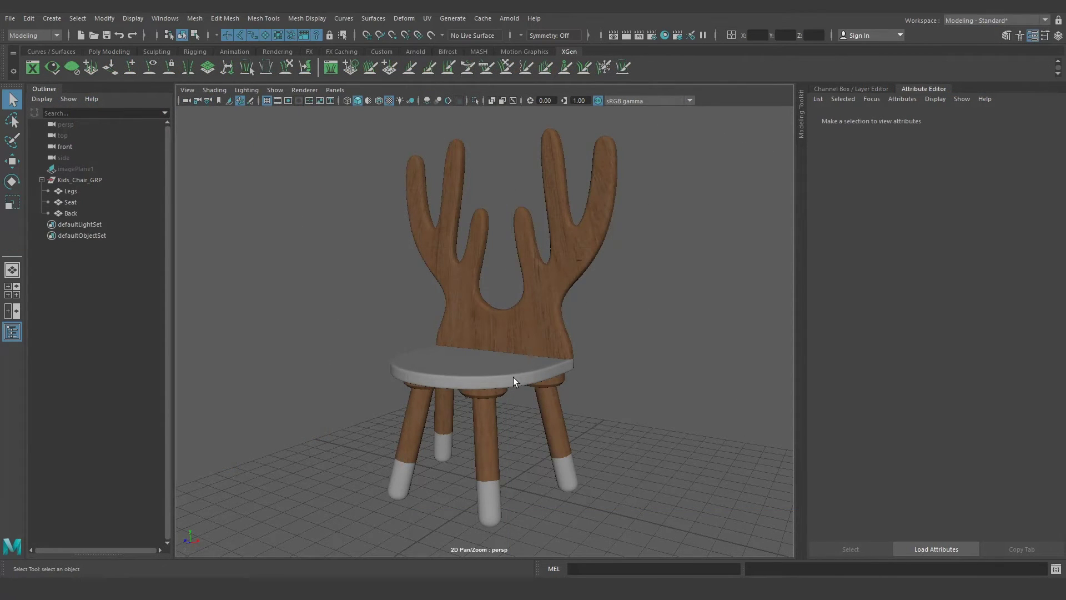
pyautogui.click(512, 377)
pyautogui.press('f')
pyautogui.keyDown('alt'); pyautogui.moveTo(614, 371); pyautogui.dragTo(590, 369); pyautogui.keyUp('alt')
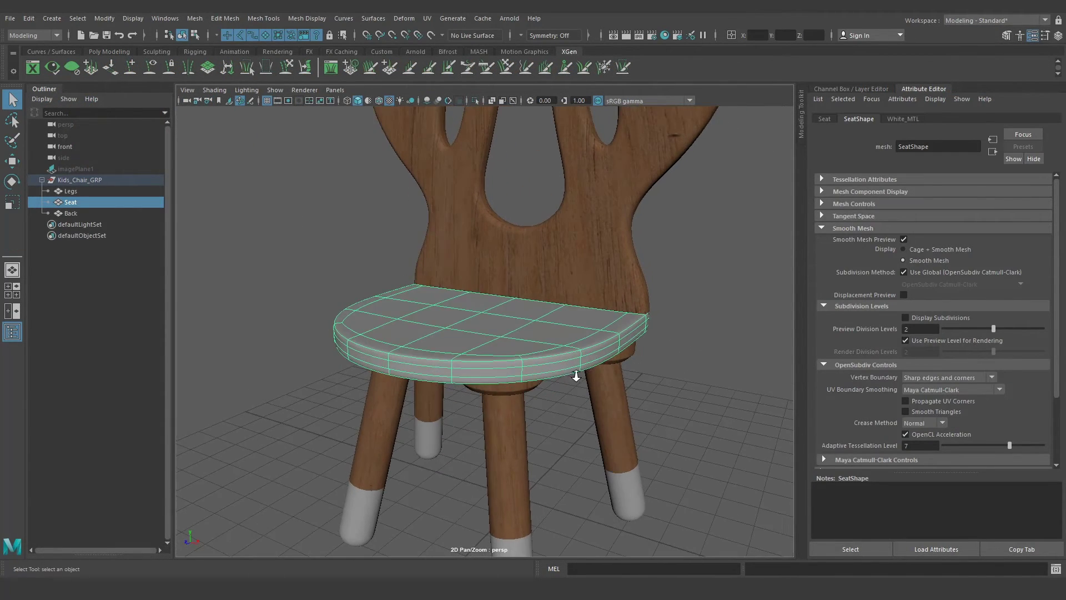
pyautogui.click(89, 181)
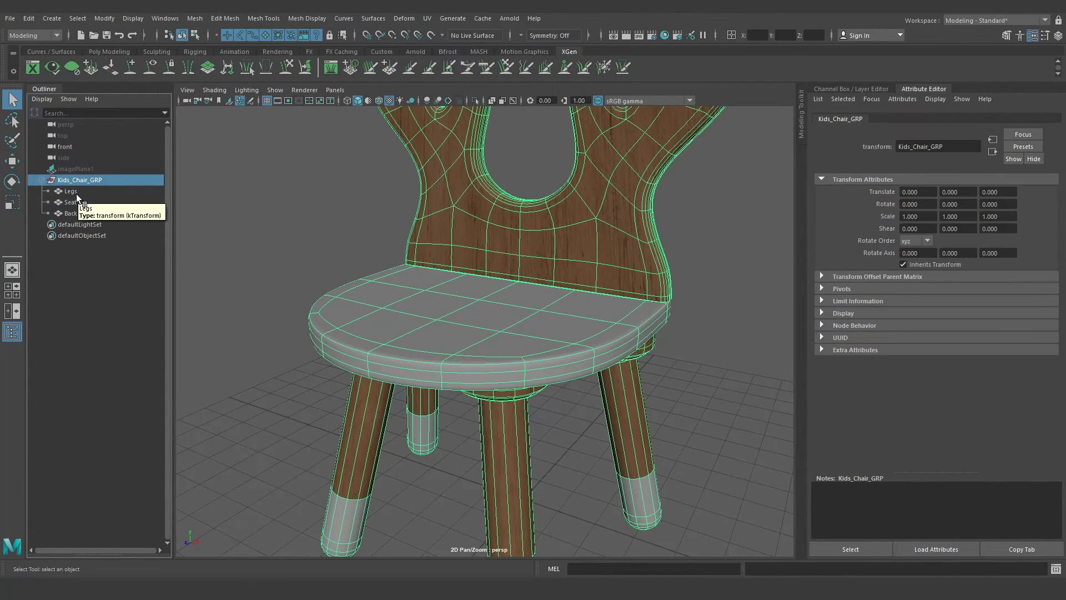
pyautogui.click(77, 198)
pyautogui.click(77, 214)
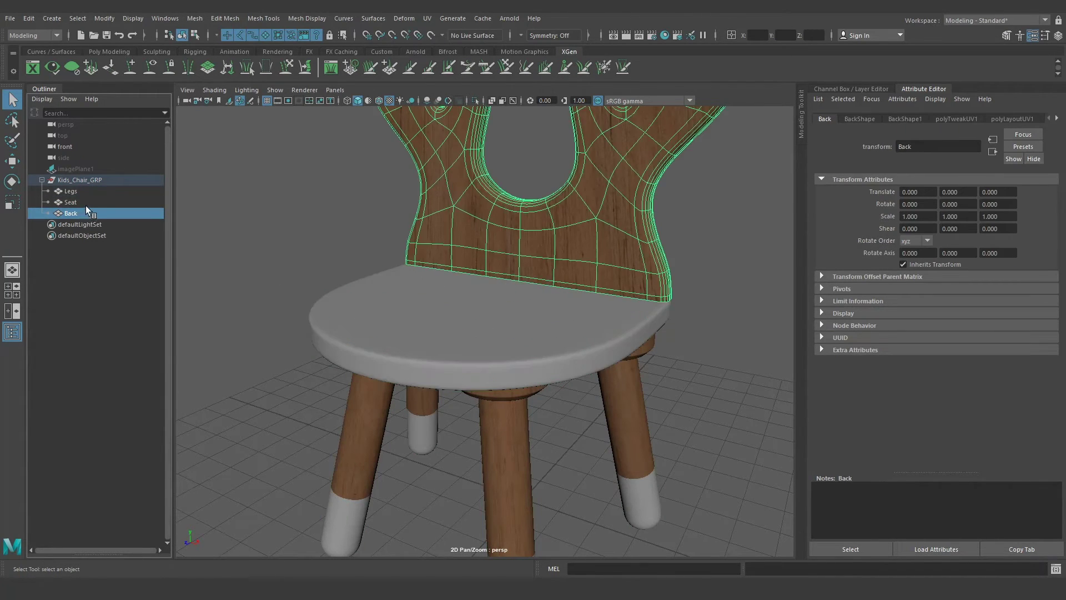
pyautogui.click(77, 180)
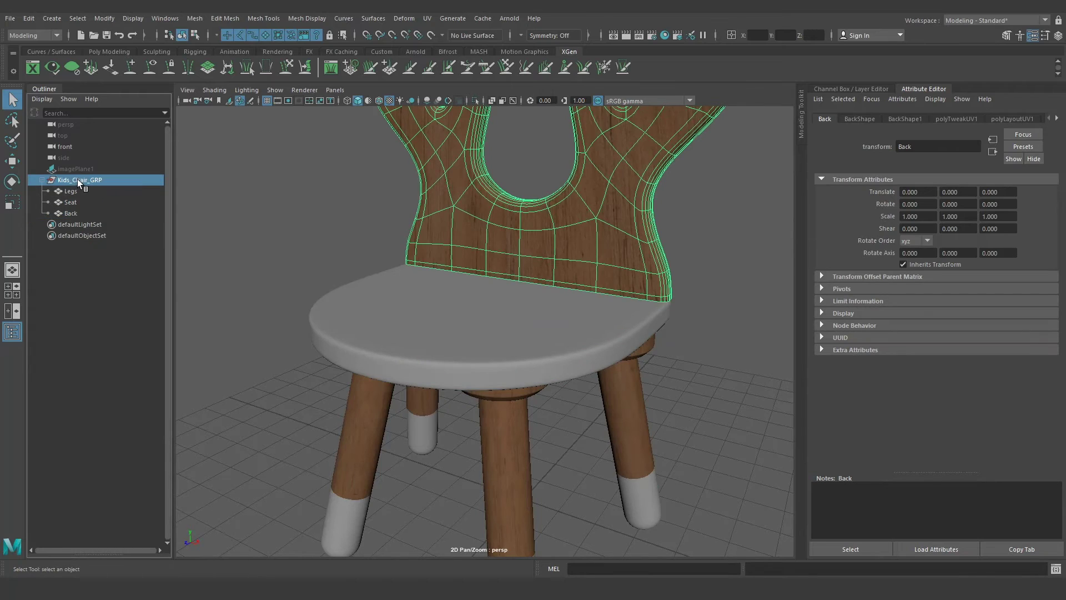
pyautogui.click(42, 180)
pyautogui.click(491, 321)
pyautogui.moveTo(618, 320)
pyautogui.keyDown('alt'); pyautogui.mouseDown()
pyautogui.moveTo(539, 303)
pyautogui.moveTo(568, 119)
pyautogui.mouseUp(); pyautogui.keyUp('alt')
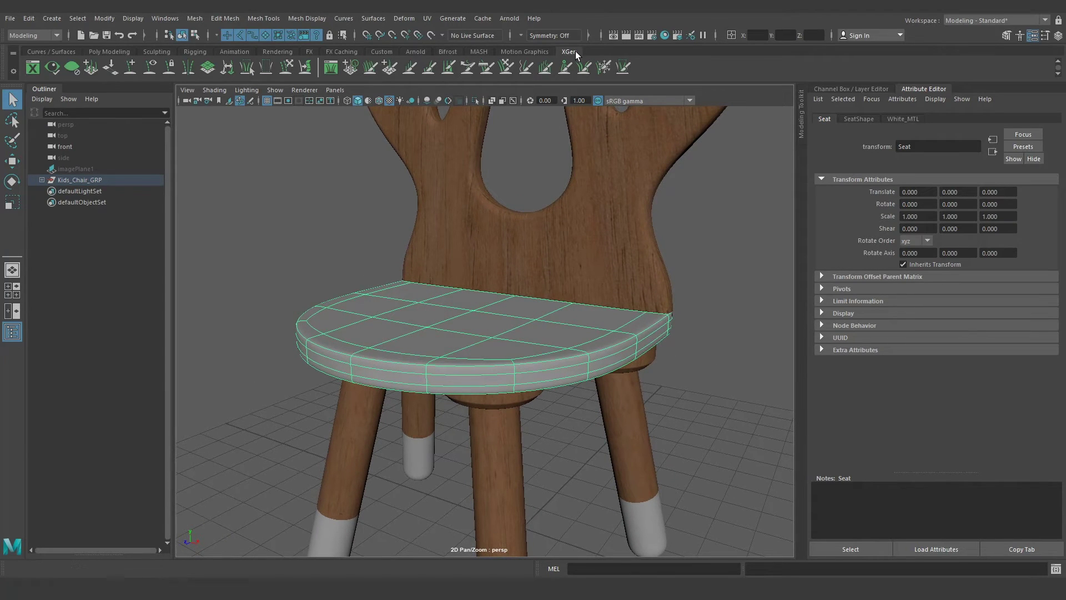
pyautogui.click(109, 52)
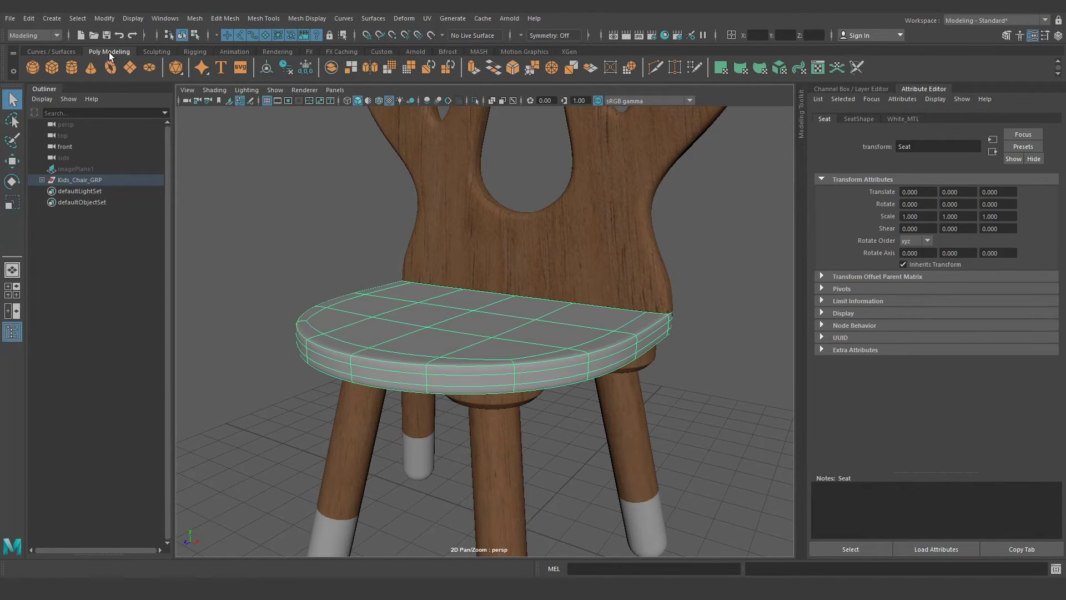
pyautogui.click(575, 51)
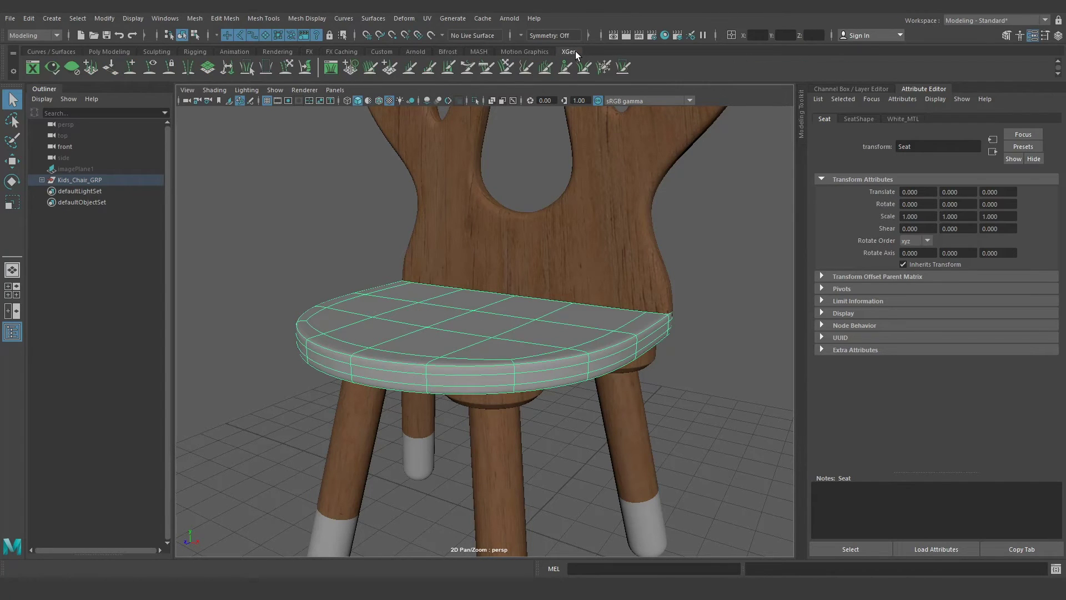
pyautogui.doubleClick(352, 67)
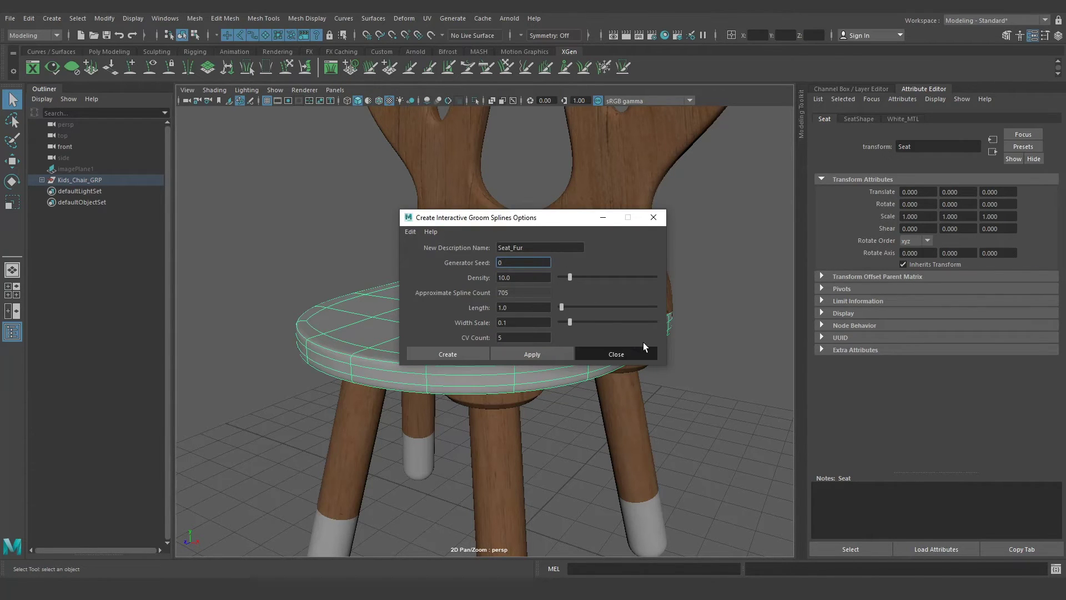
pyautogui.click(616, 354)
pyautogui.moveTo(623, 332)
pyautogui.keyDown('alt'); pyautogui.mouseDown()
pyautogui.moveTo(632, 337)
pyautogui.moveTo(531, 309)
pyautogui.mouseUp(); pyautogui.keyUp('alt')
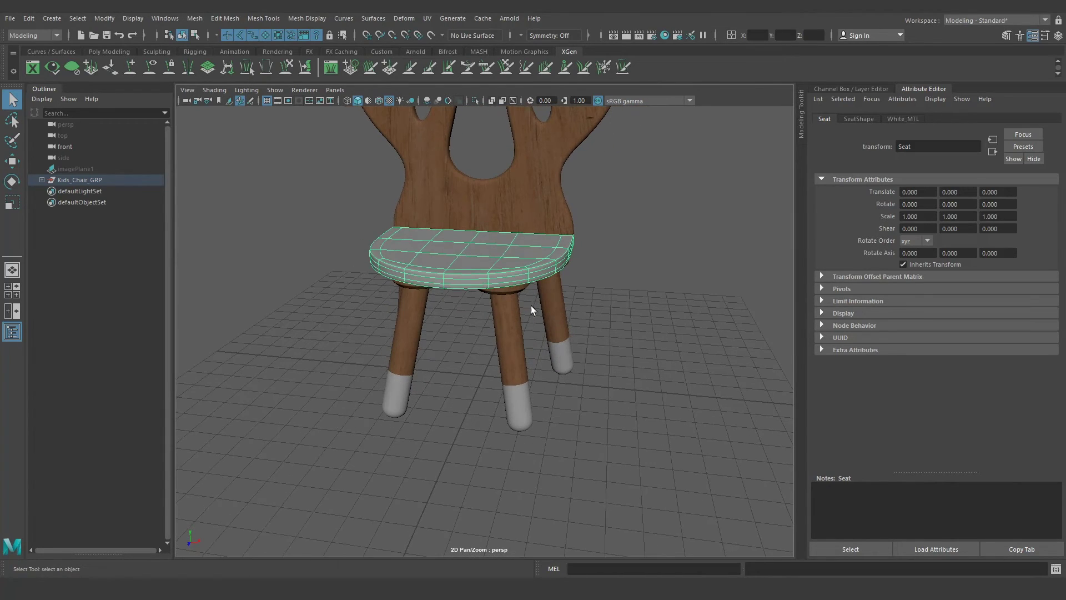
pyautogui.click(67, 177)
# Scale the chair group down to about 0.258 and frame its legs in a front view
pyautogui.keyDown('alt'); pyautogui.moveTo(268, 234); pyautogui.dragTo(552, 335); pyautogui.keyUp('alt')
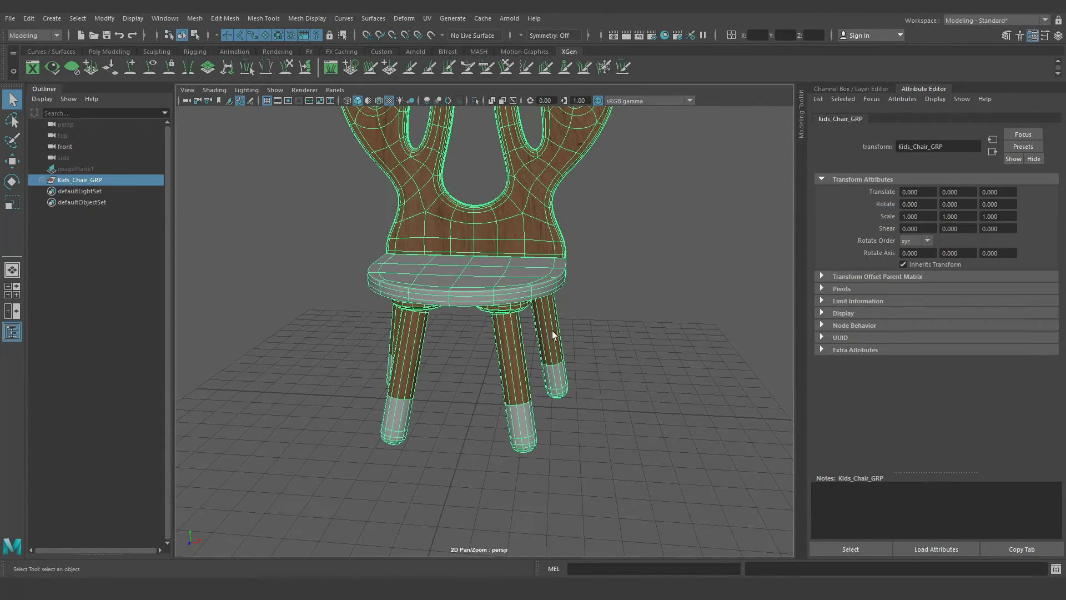
pyautogui.scroll(-2, 552, 335)
pyautogui.press('r')
pyautogui.moveTo(704, 302)
pyautogui.mouseDown(button='middle')
pyautogui.moveTo(512, 375)
pyautogui.moveTo(362, 415)
pyautogui.mouseUp(button='middle')
pyautogui.keyDown('alt'); pyautogui.moveTo(403, 413); pyautogui.dragTo(518, 405); pyautogui.keyUp('alt')
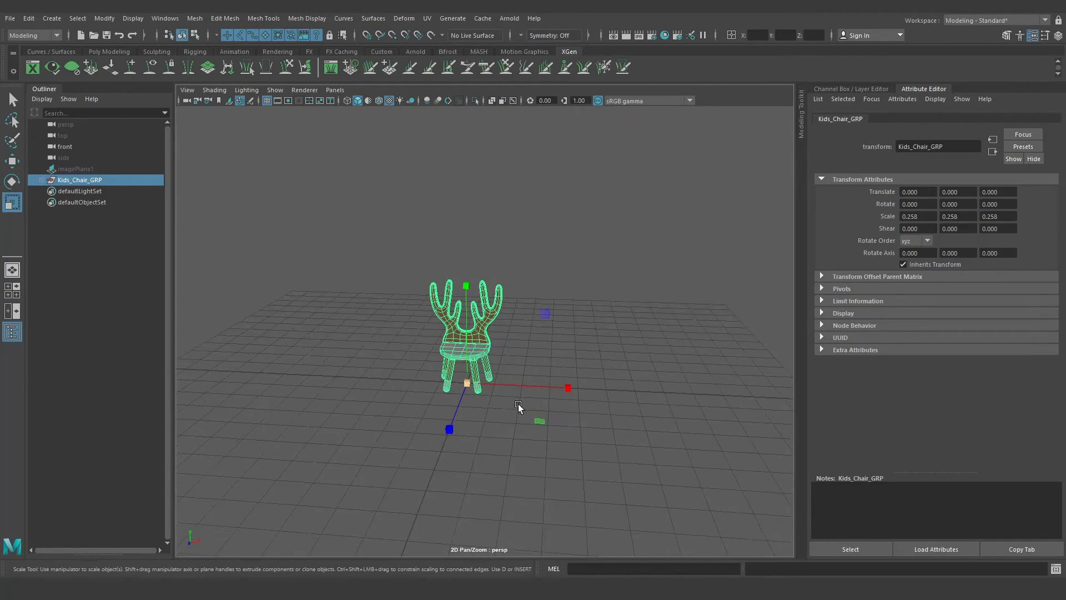
pyautogui.keyDown('alt'); pyautogui.moveTo(518, 404); pyautogui.dragTo(654, 442, button='right'); pyautogui.keyUp('alt')
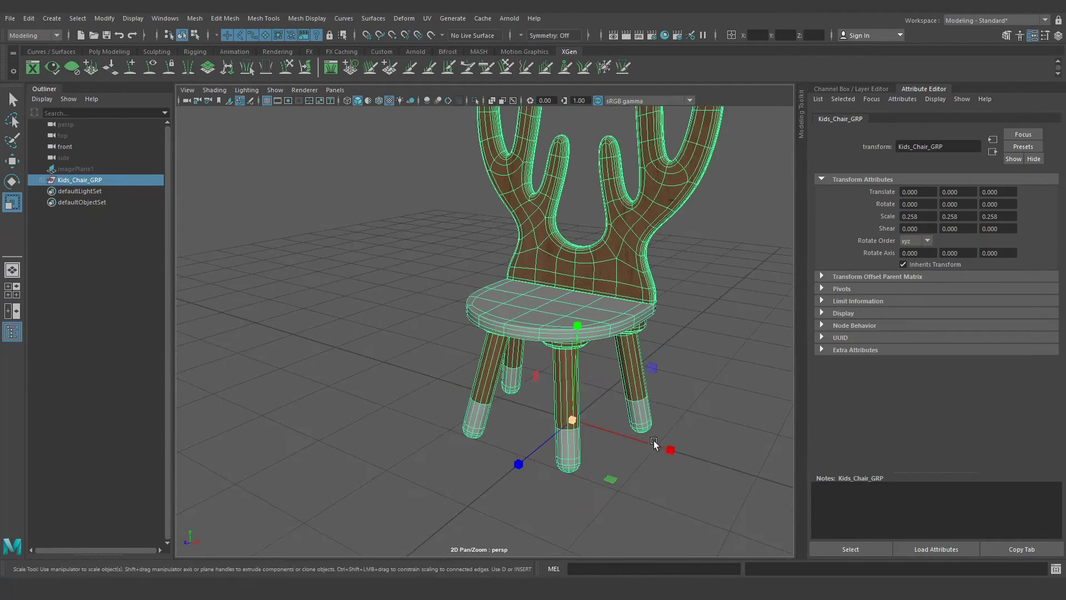
pyautogui.moveTo(654, 443)
pyautogui.keyDown('alt'); pyautogui.mouseDown()
pyautogui.moveTo(571, 392)
pyautogui.moveTo(647, 340)
pyautogui.moveTo(567, 359)
pyautogui.moveTo(581, 376)
pyautogui.mouseUp(); pyautogui.keyUp('alt')
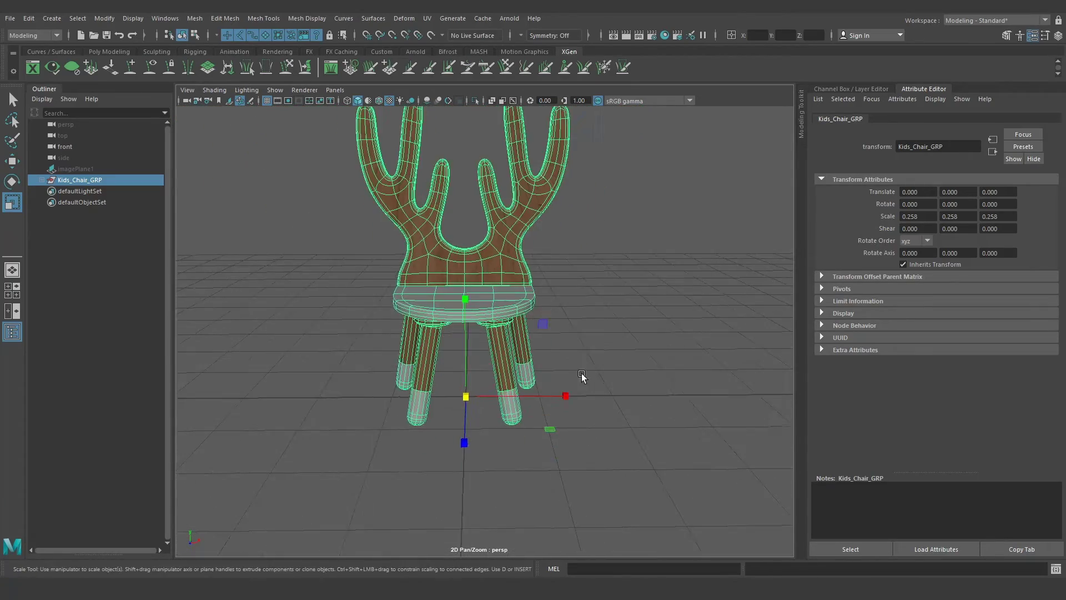
pyautogui.keyDown('alt'); pyautogui.moveTo(581, 376); pyautogui.dragTo(627, 361, button='right'); pyautogui.keyUp('alt')
pyautogui.moveTo(628, 361)
pyautogui.keyDown('alt'); pyautogui.mouseDown()
pyautogui.moveTo(639, 366)
pyautogui.moveTo(618, 357)
pyautogui.moveTo(576, 396)
pyautogui.moveTo(522, 338)
pyautogui.moveTo(495, 287)
pyautogui.moveTo(478, 286)
pyautogui.moveTo(488, 343)
pyautogui.moveTo(496, 316)
pyautogui.moveTo(482, 339)
pyautogui.mouseUp(); pyautogui.keyUp('alt')
# Move Kids_Chair_GRP in Y until its leg tips rest on the ground grid
pyautogui.press('w')
pyautogui.moveTo(481, 340); pyautogui.dragTo(462, 368, button='middle')
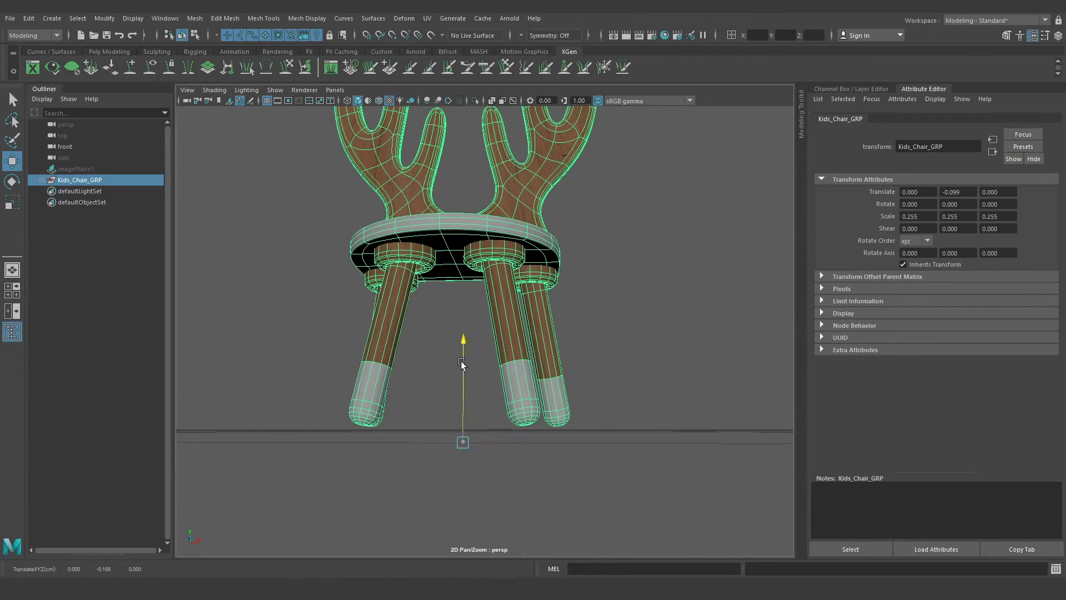
pyautogui.press('space')
pyautogui.press('space')
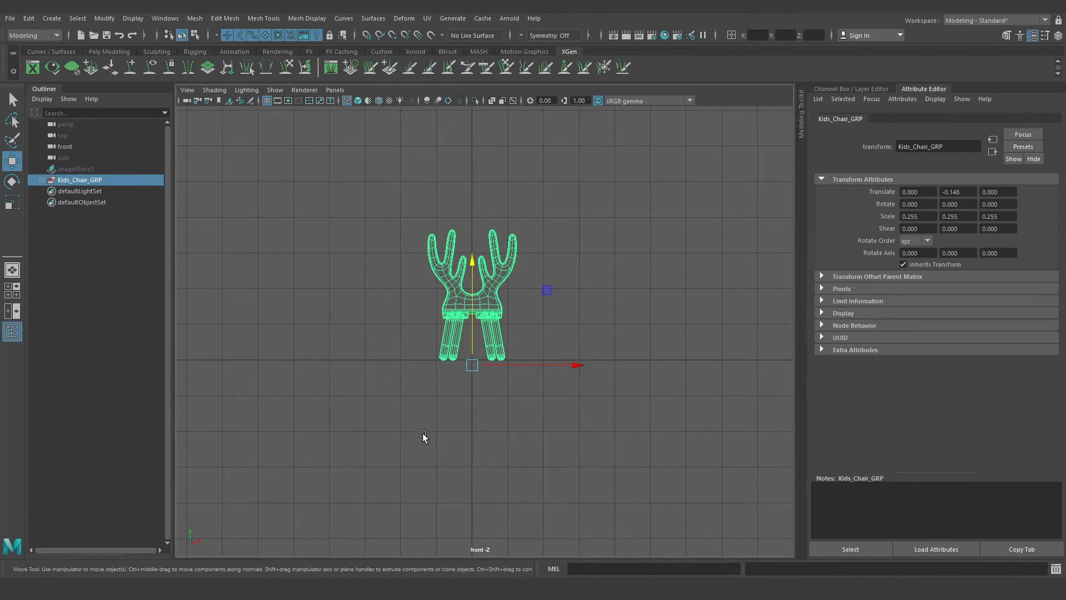
pyautogui.scroll(5, 451, 412)
pyautogui.scroll(3, 467, 416)
pyautogui.scroll(3, 455, 408)
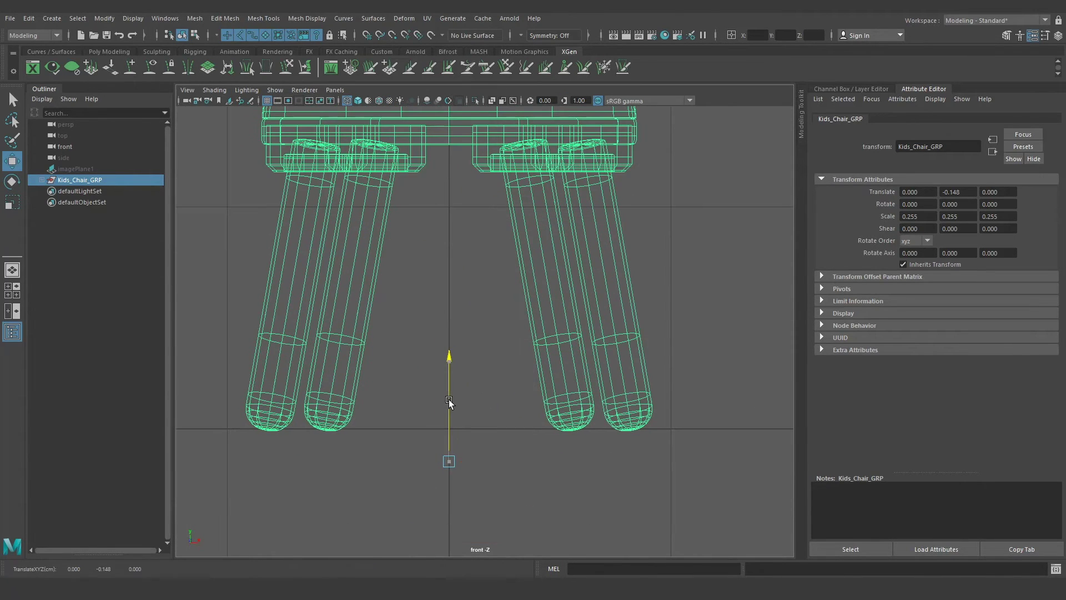
pyautogui.moveTo(449, 401); pyautogui.dragTo(449, 392)
pyautogui.press('space')
pyautogui.press('space')
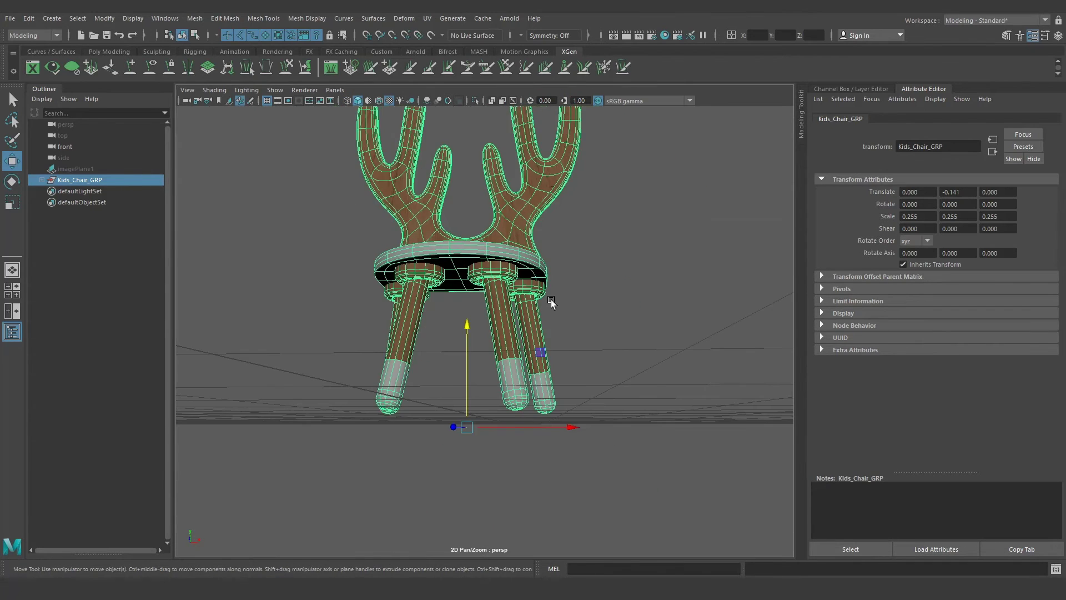
pyautogui.keyDown('alt'); pyautogui.moveTo(636, 246); pyautogui.dragTo(522, 411); pyautogui.keyUp('alt')
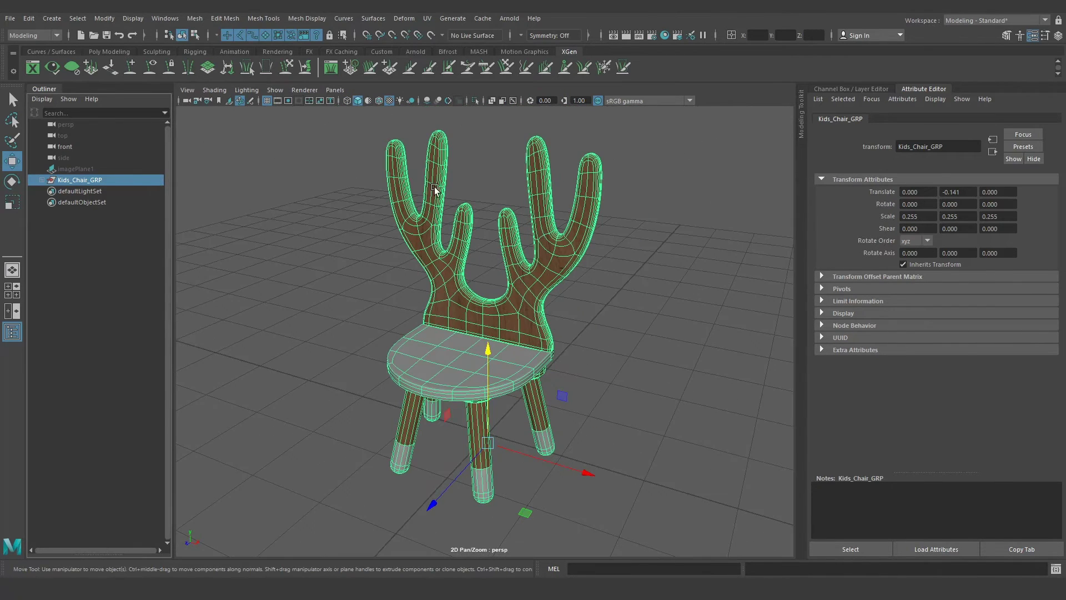
# Freeze the chair group's transforms to translate 0 and scale 1
pyautogui.hotkey('ctrl', 'a')
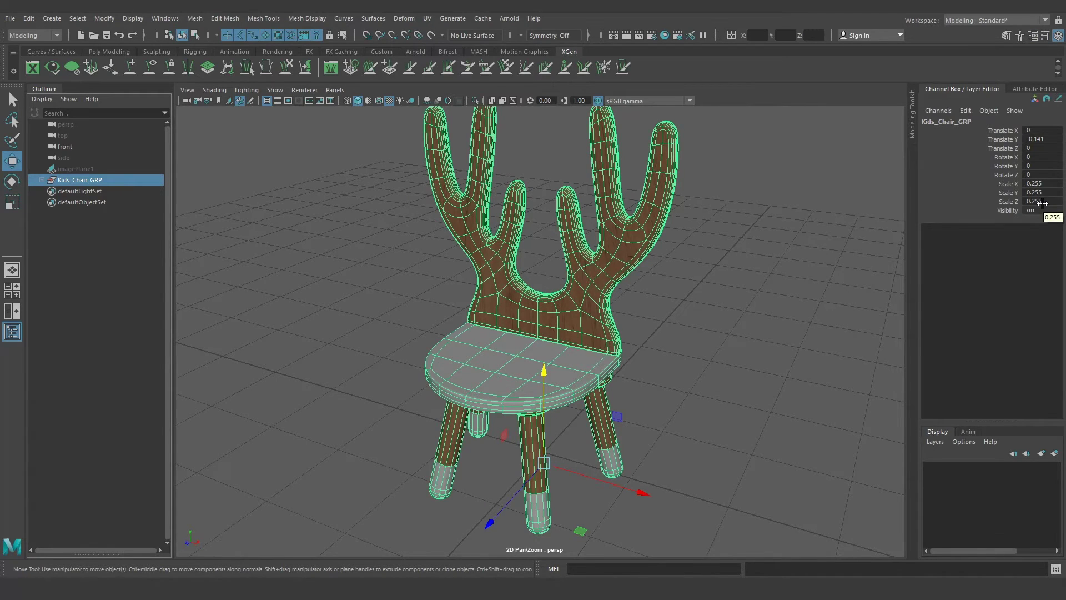
pyautogui.click(117, 52)
pyautogui.click(287, 67)
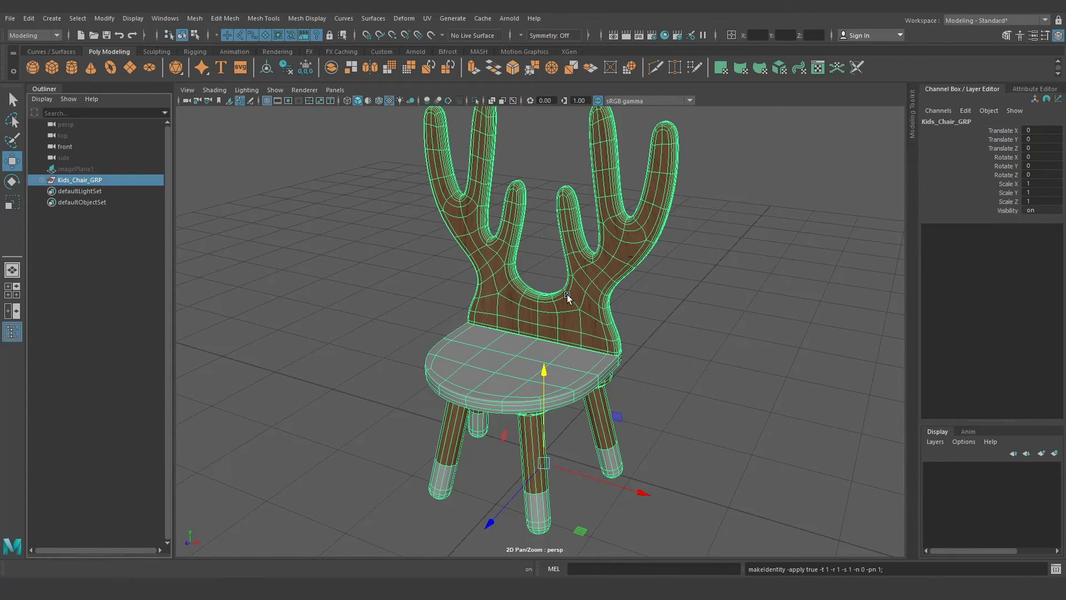
# Expand Kids_Chair_GRP, select the Seat mesh on its own and zoom down onto it
pyautogui.click(41, 179)
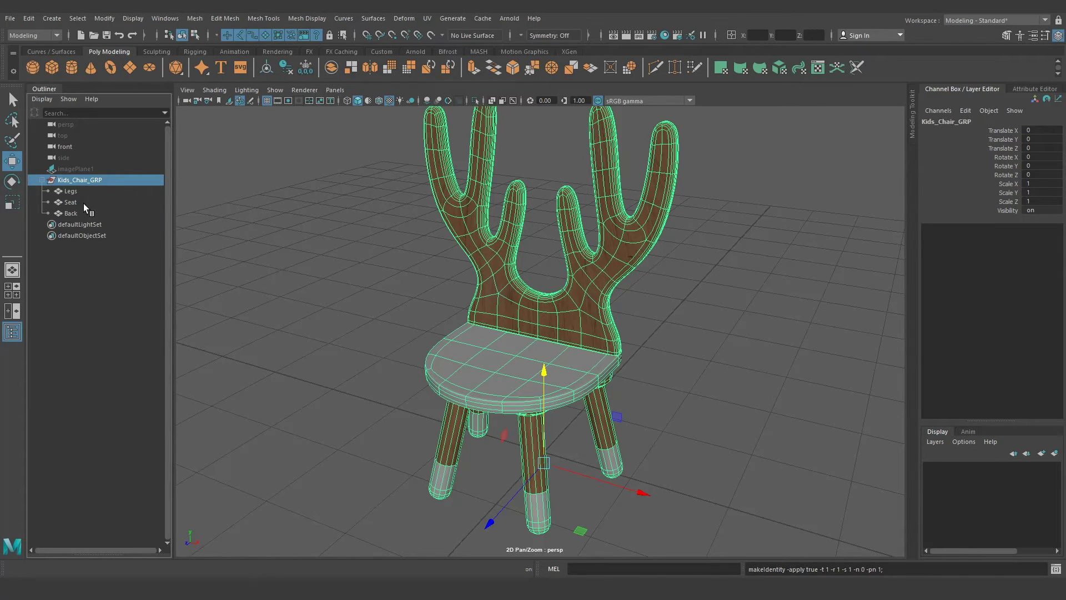
pyautogui.moveTo(70, 191); pyautogui.dragTo(76, 211)
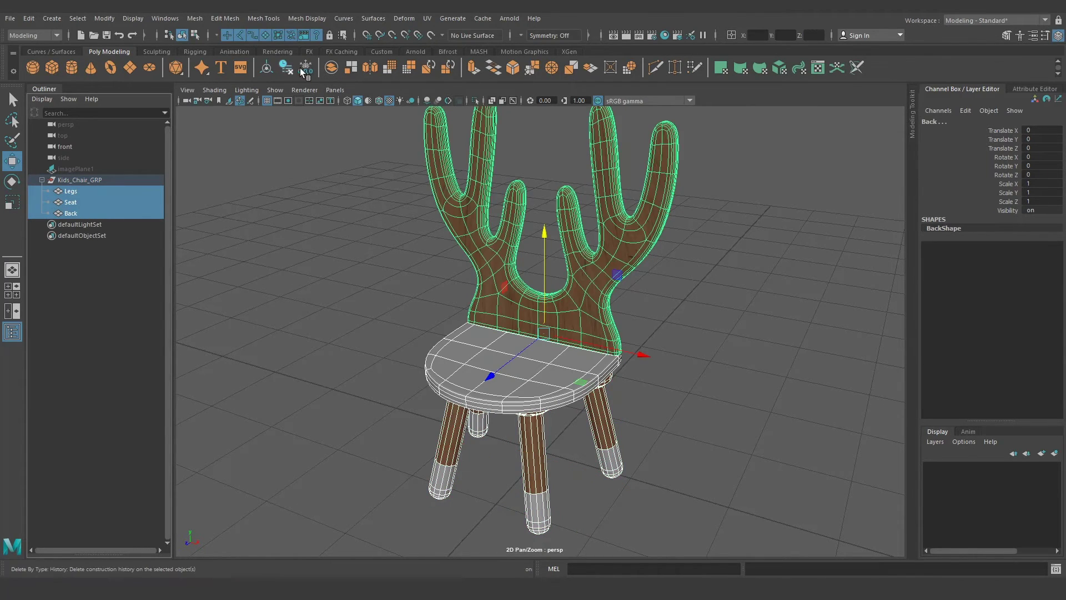
pyautogui.click(42, 179)
pyautogui.click(567, 393)
pyautogui.scroll(2, 605, 411)
pyautogui.scroll(2, 564, 414)
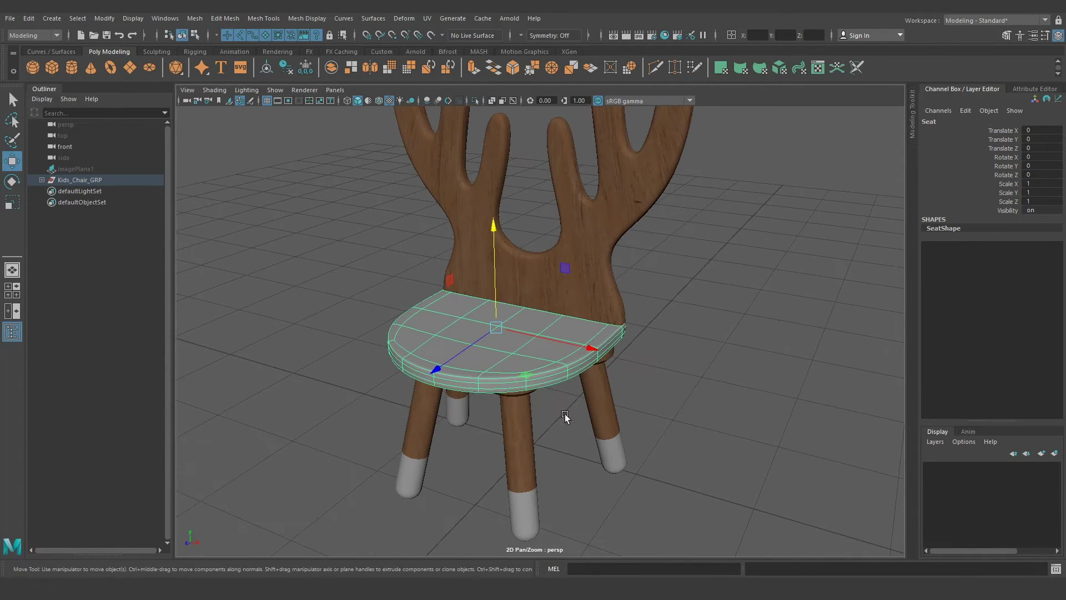
pyautogui.moveTo(565, 414)
pyautogui.keyDown('alt'); pyautogui.mouseDown()
pyautogui.moveTo(545, 398)
pyautogui.moveTo(558, 422)
pyautogui.mouseUp(); pyautogui.keyUp('alt')
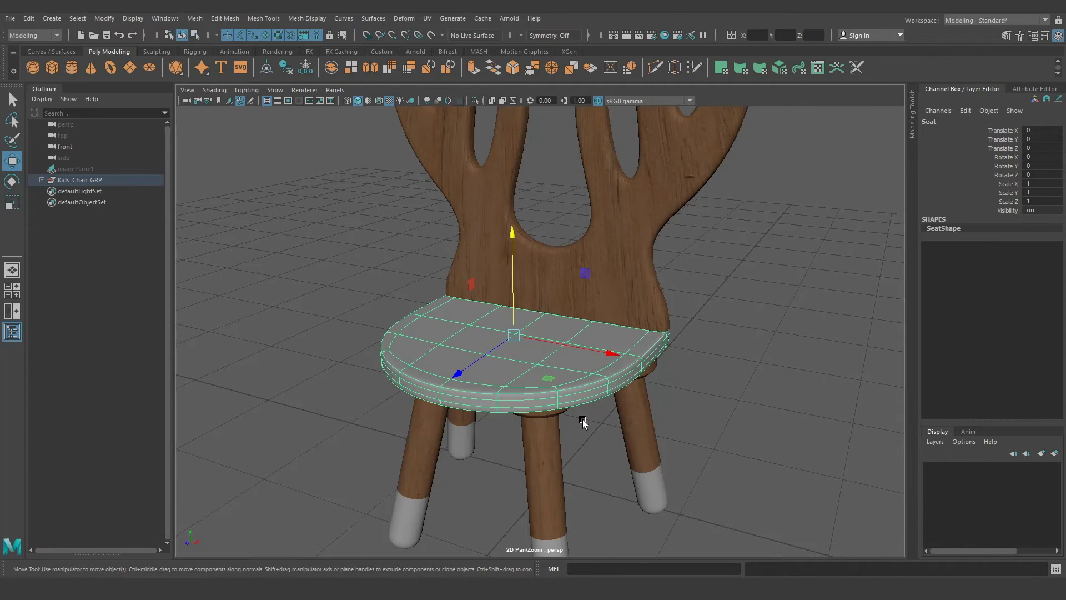
pyautogui.moveTo(604, 424)
pyautogui.keyDown('alt'); pyautogui.mouseDown()
pyautogui.moveTo(594, 423)
pyautogui.moveTo(589, 384)
pyautogui.mouseUp(); pyautogui.keyUp('alt')
pyautogui.click(588, 384)
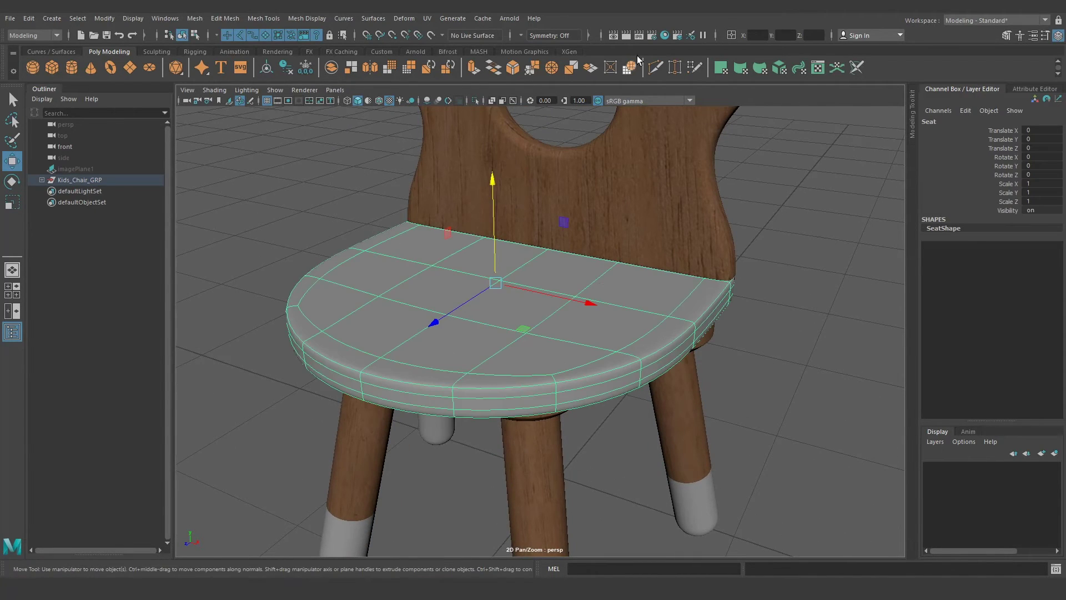
# Create an XGen interactive groom splines description named Seat_Fur on the seat
pyautogui.click(571, 51)
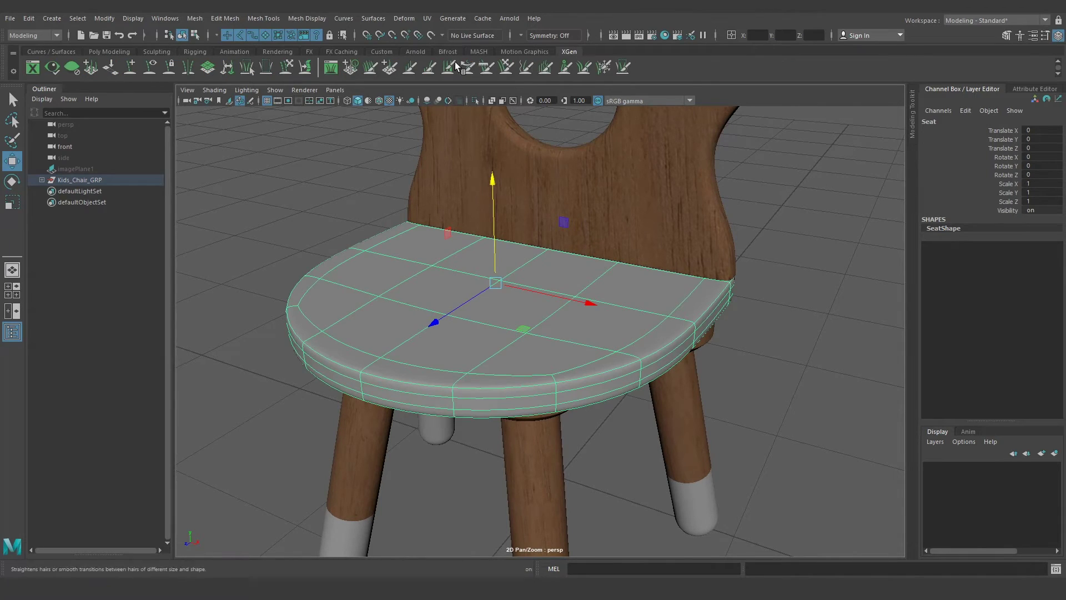
pyautogui.click(351, 65)
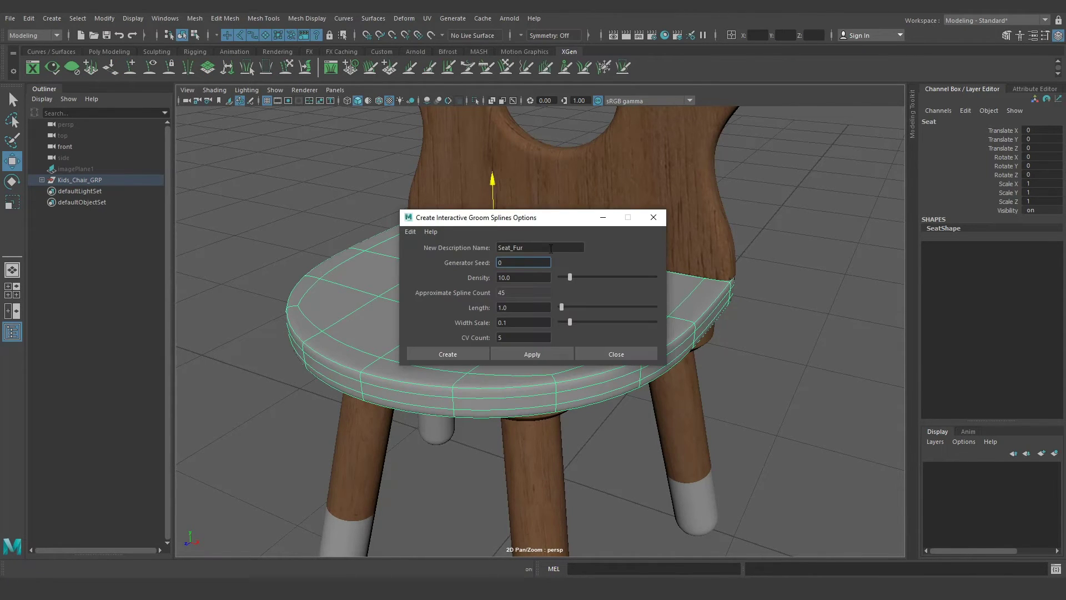
pyautogui.doubleClick(518, 248)
pyautogui.click(471, 353)
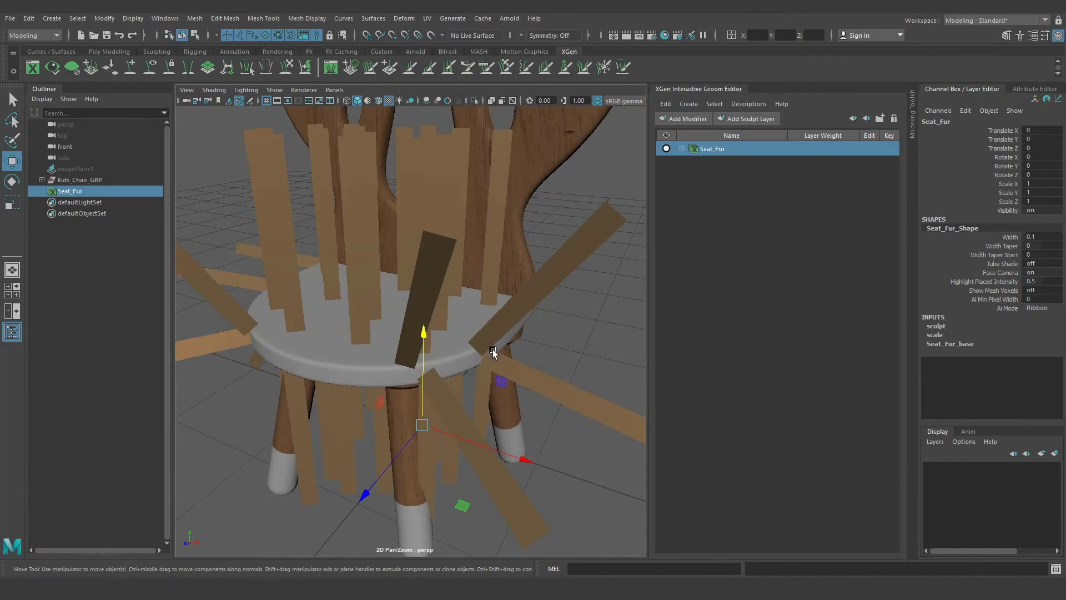
# Select the Seat_Fur_base node and show its full attributes
pyautogui.click(682, 149)
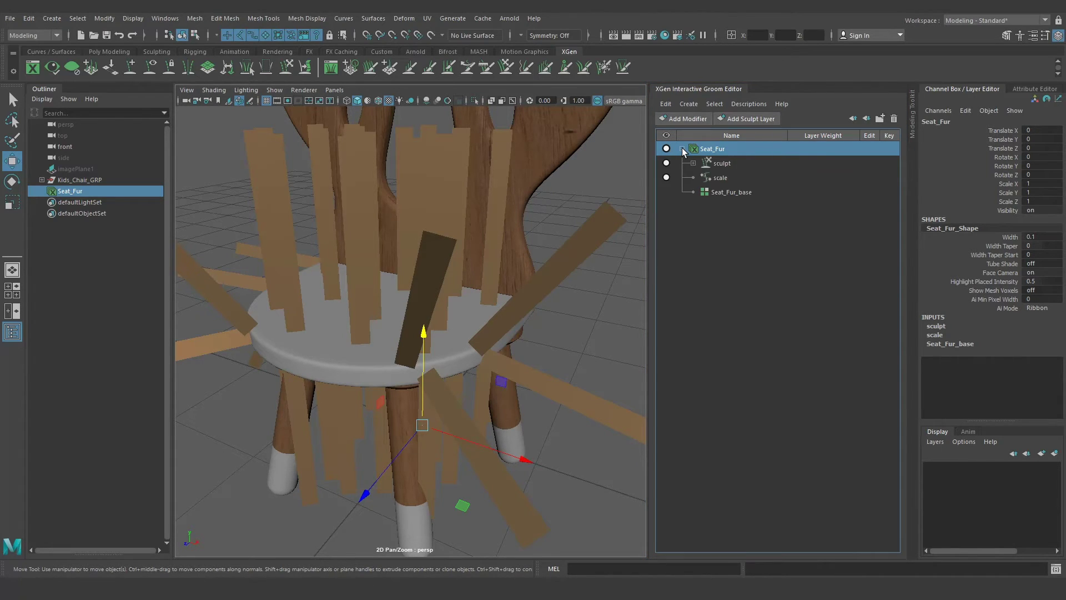
pyautogui.click(725, 193)
pyautogui.click(1035, 89)
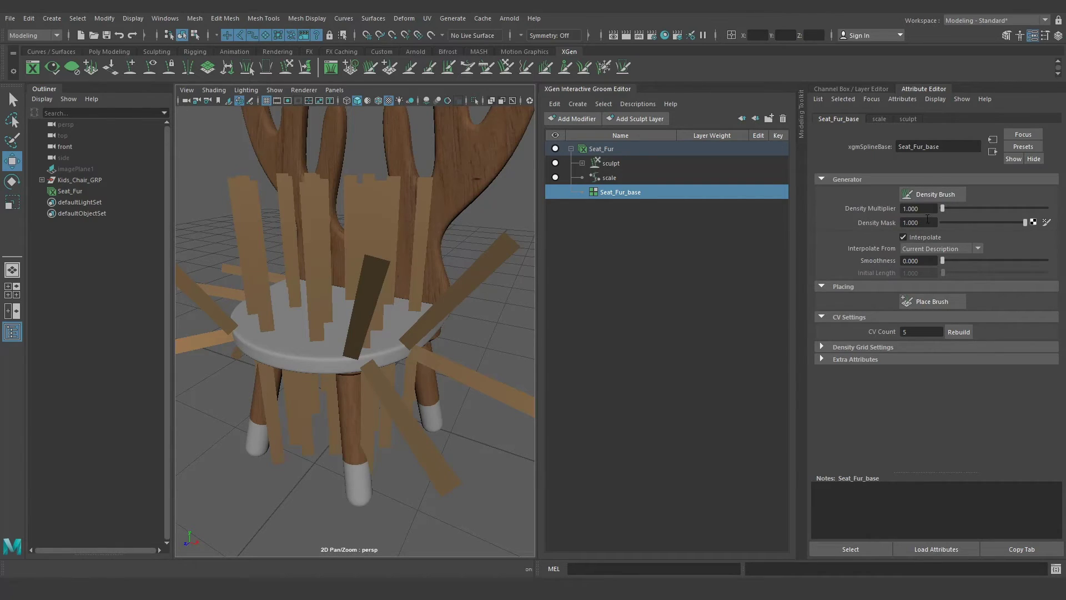
# Set the Seat_Fur_base density multiplier to 200
pyautogui.click(893, 212)
pyautogui.write('200')
pyautogui.press('Return')
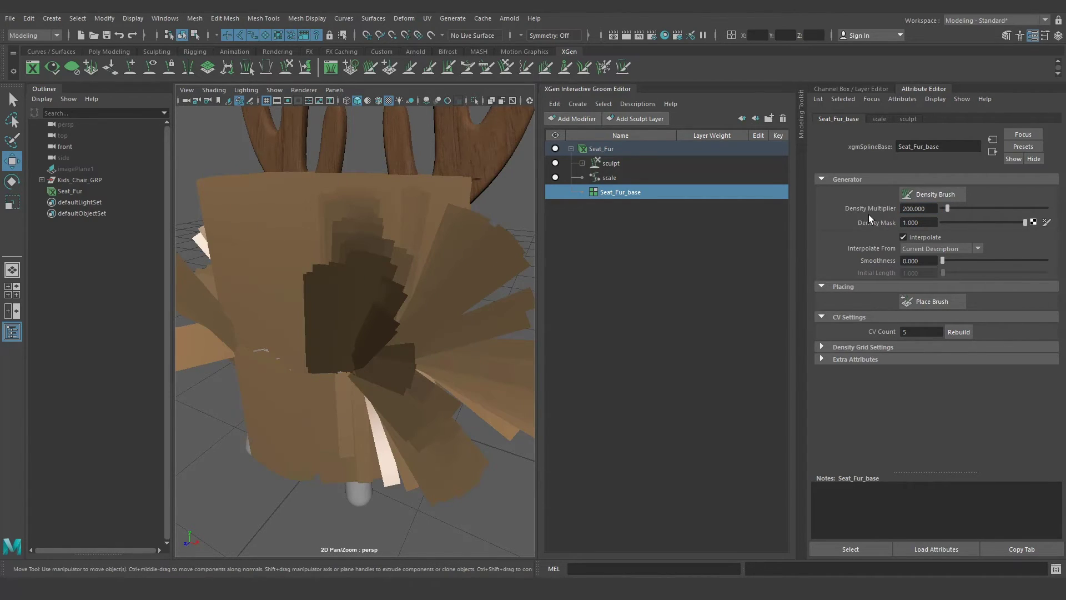
# Shrink the fur strands with a scale modifier value of 0.1
pyautogui.click(879, 120)
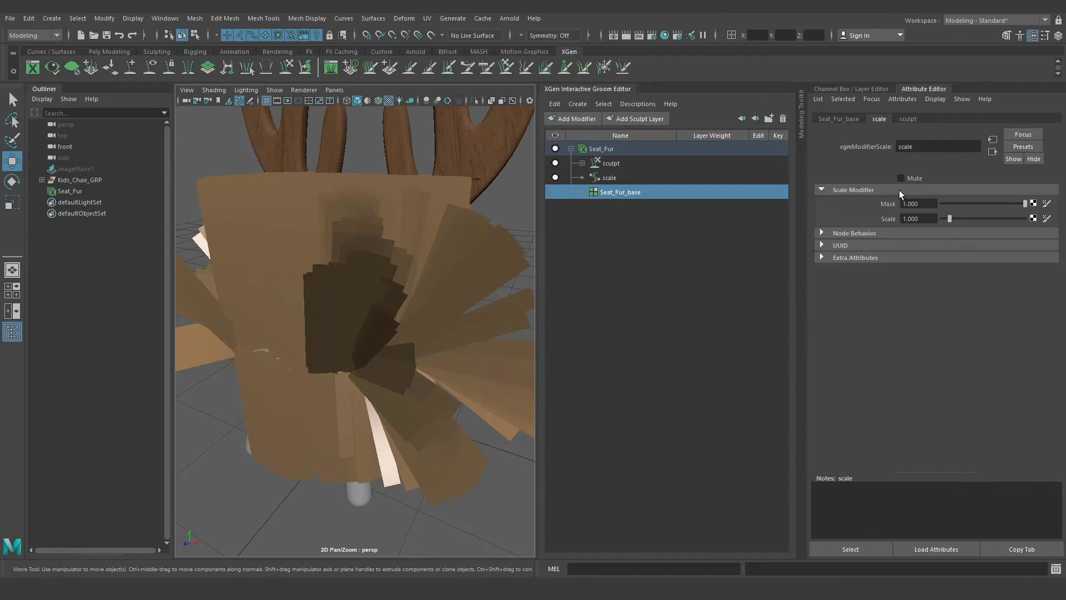
pyautogui.click(903, 219)
pyautogui.write('0.1')
pyautogui.press('Return')
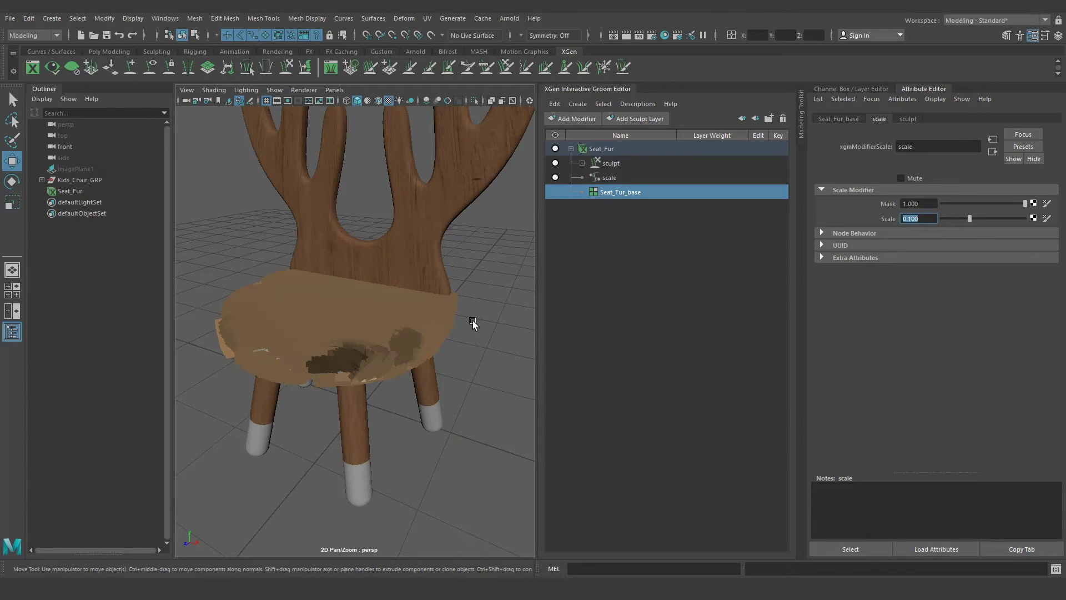
pyautogui.scroll(3, 345, 351)
pyautogui.scroll(3, 412, 356)
pyautogui.scroll(2, 399, 337)
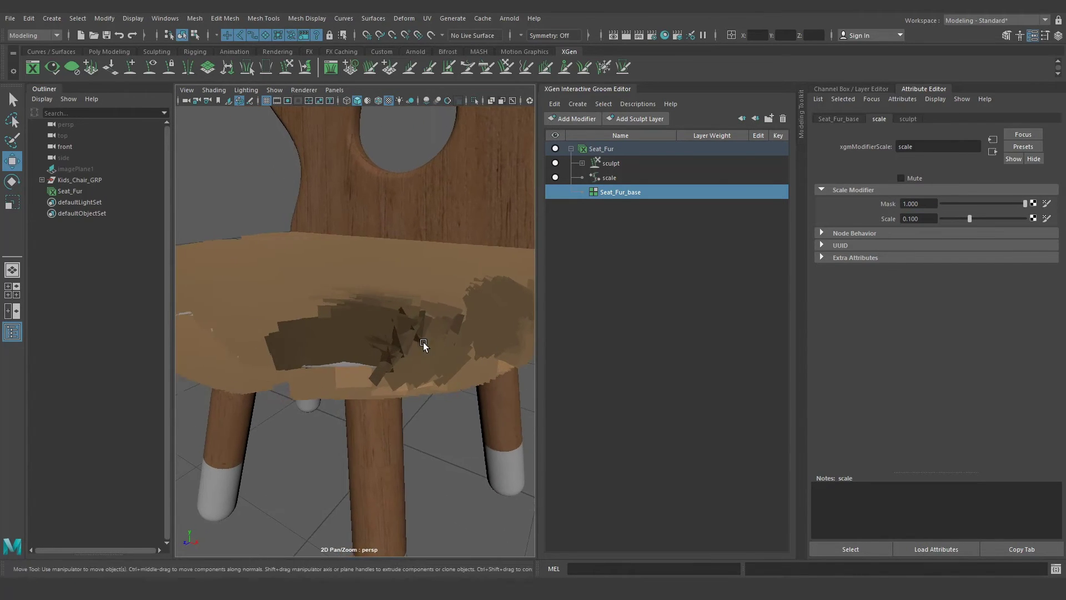
pyautogui.scroll(1, 423, 344)
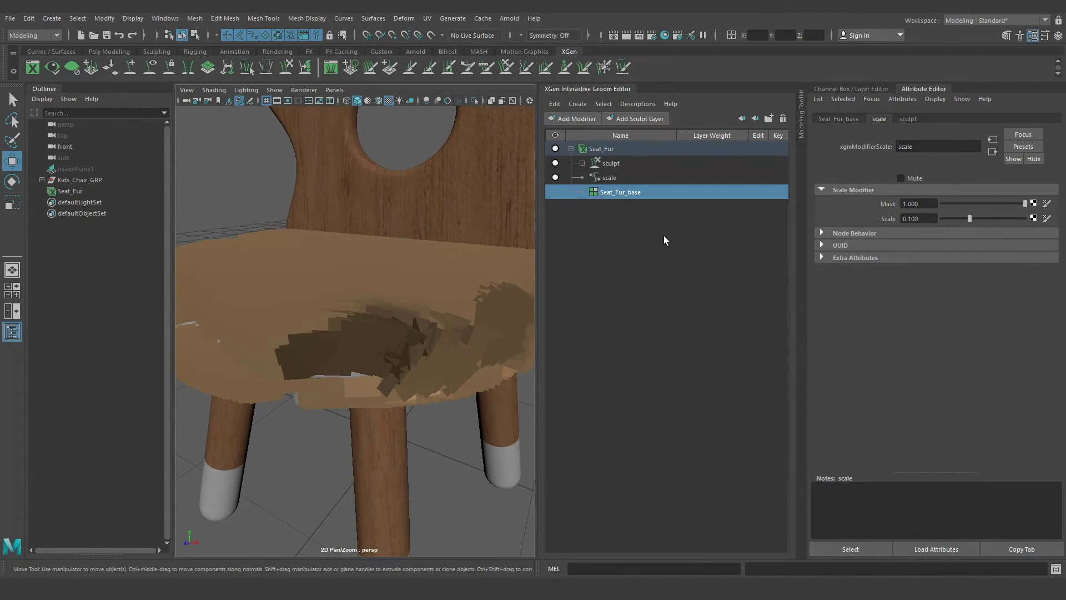
pyautogui.click(70, 191)
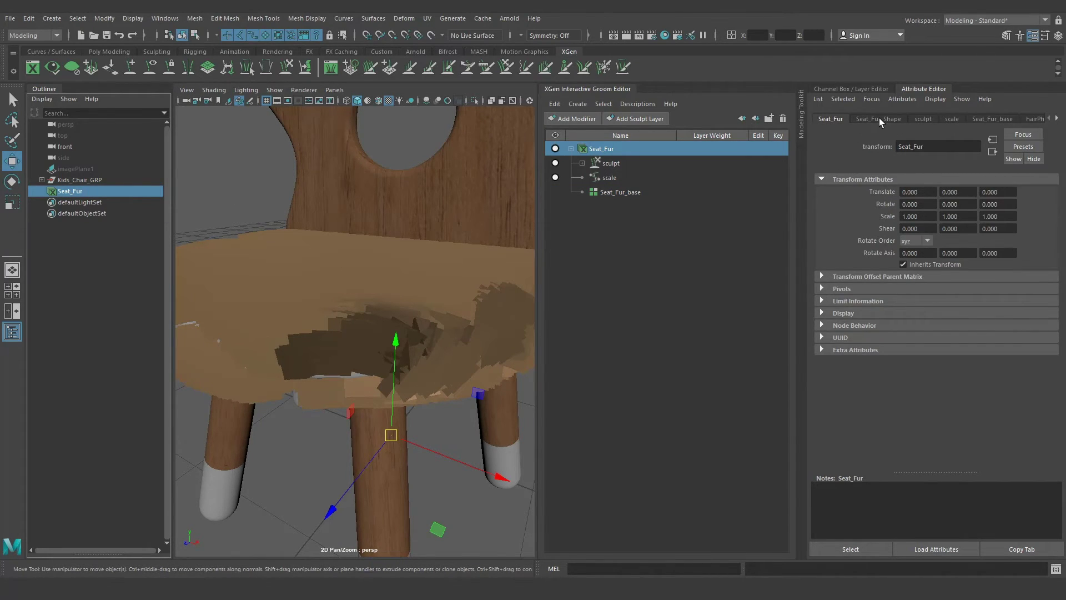
# Set the Seat_Fur_Shape strand width scale to 0.003
pyautogui.click(879, 119)
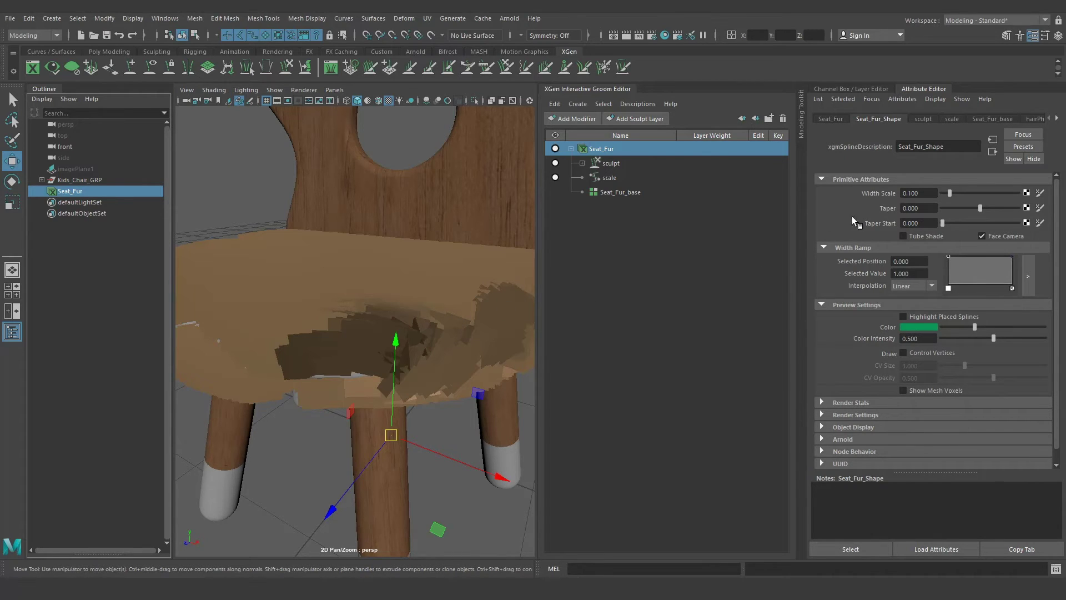
pyautogui.moveTo(930, 191); pyautogui.dragTo(893, 193)
pyautogui.write('0.003')
pyautogui.press('Return')
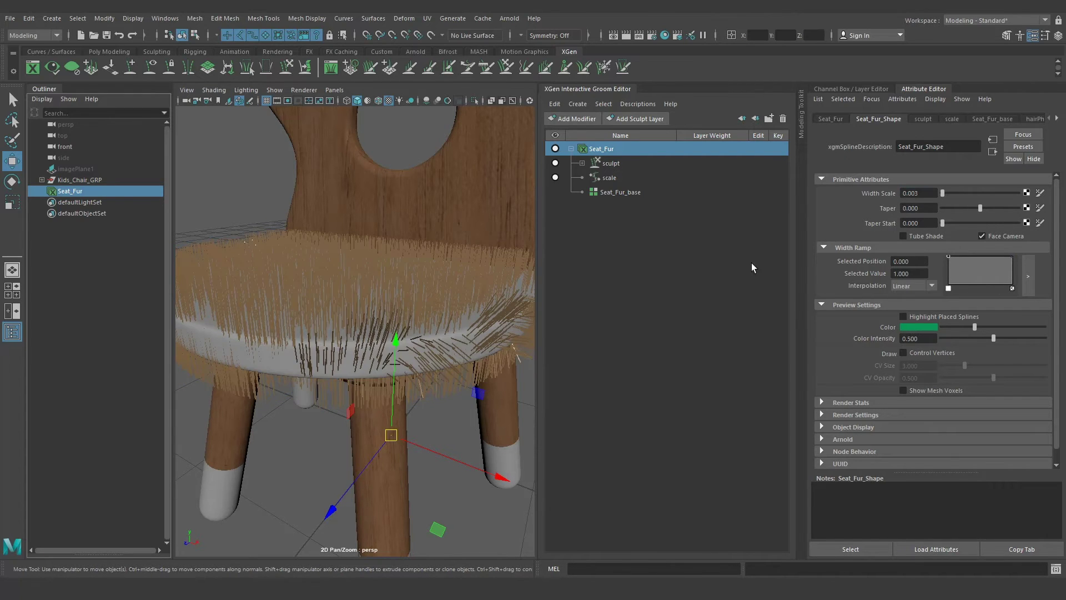
pyautogui.moveTo(368, 305)
pyautogui.keyDown('alt'); pyautogui.mouseDown()
pyautogui.moveTo(368, 281)
pyautogui.moveTo(314, 274)
pyautogui.moveTo(361, 318)
pyautogui.mouseUp(); pyautogui.keyUp('alt')
pyautogui.scroll(3, 368, 289)
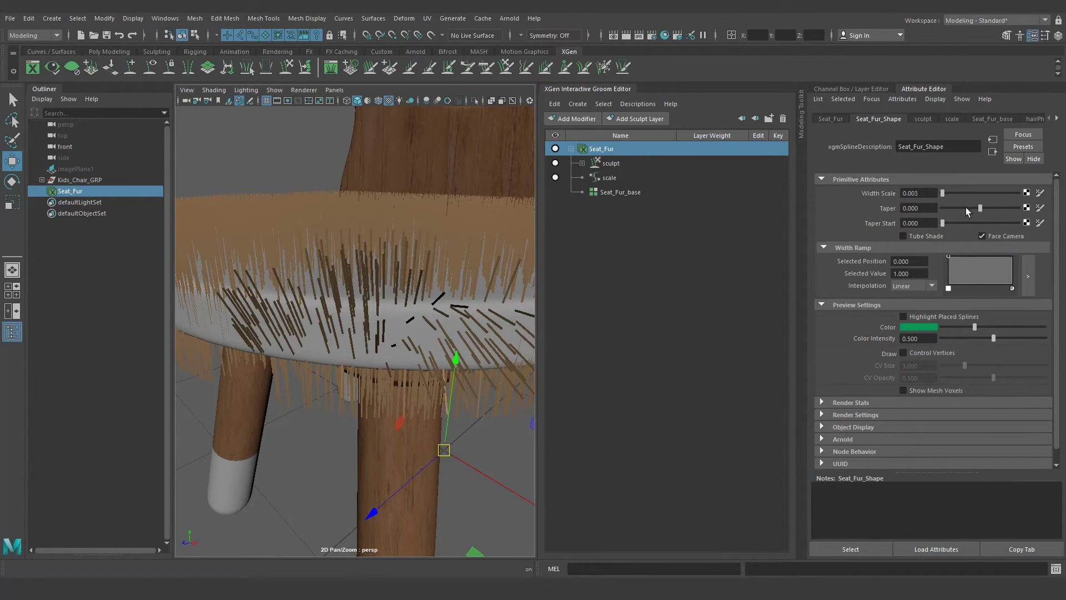
# Give the fur strands taper 1.0 with the taper starting at about 0.326
pyautogui.moveTo(980, 208); pyautogui.dragTo(1038, 210)
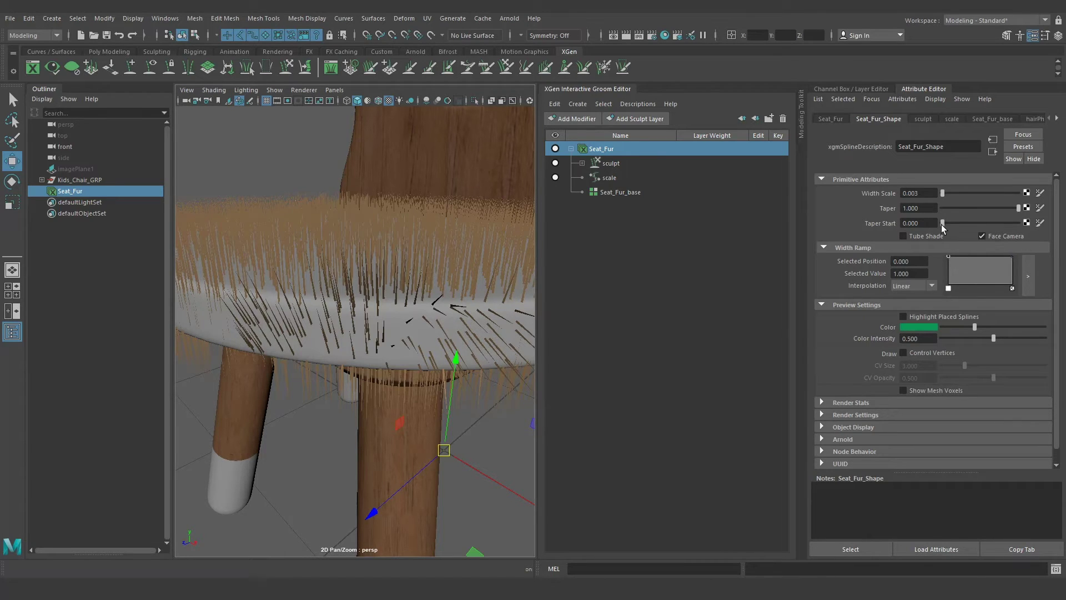
pyautogui.moveTo(942, 222); pyautogui.dragTo(967, 223)
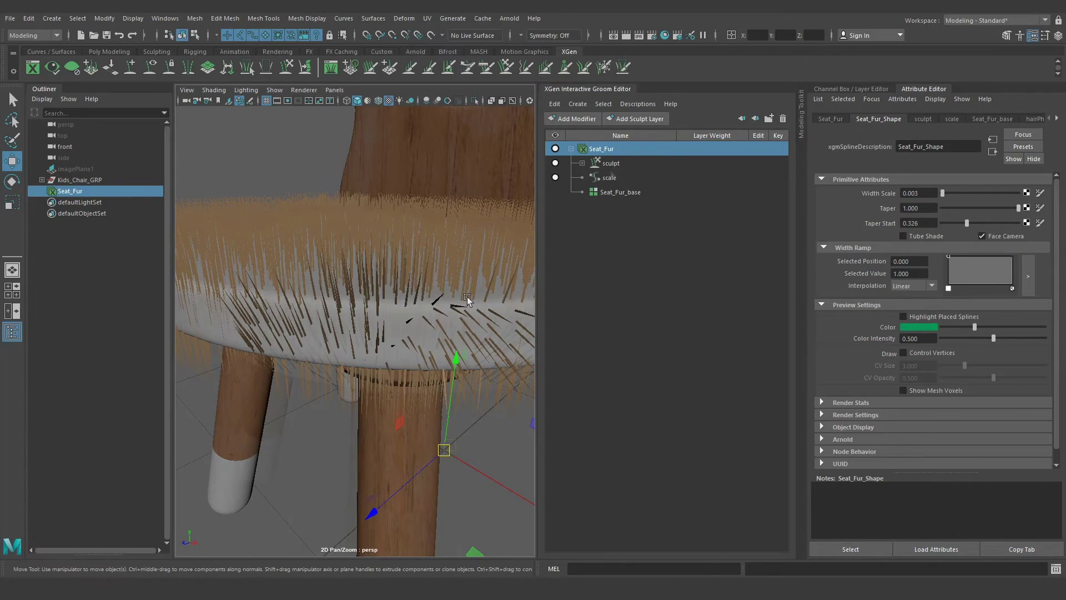
pyautogui.keyDown('alt'); pyautogui.moveTo(333, 267); pyautogui.dragTo(344, 300); pyautogui.keyUp('alt')
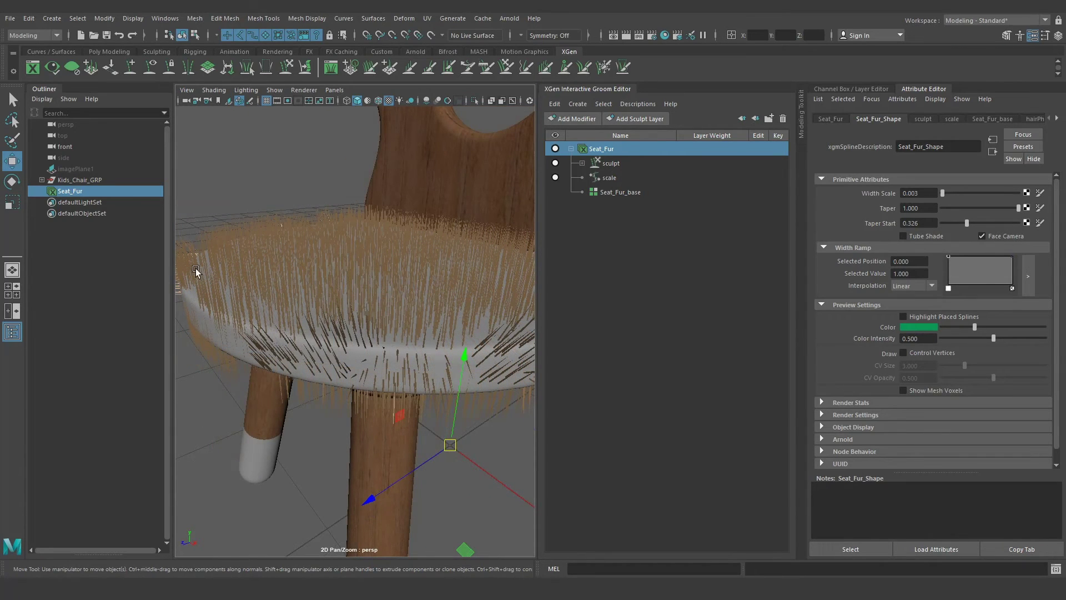
pyautogui.click(635, 192)
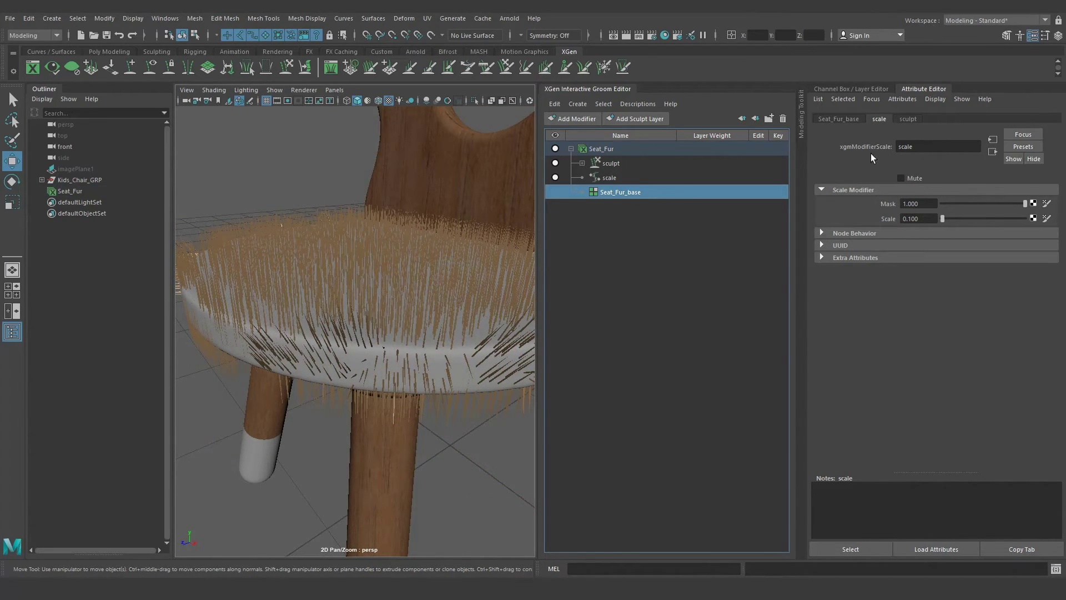
# Set the Seat_Fur_base density multiplier to 1000
pyautogui.click(839, 119)
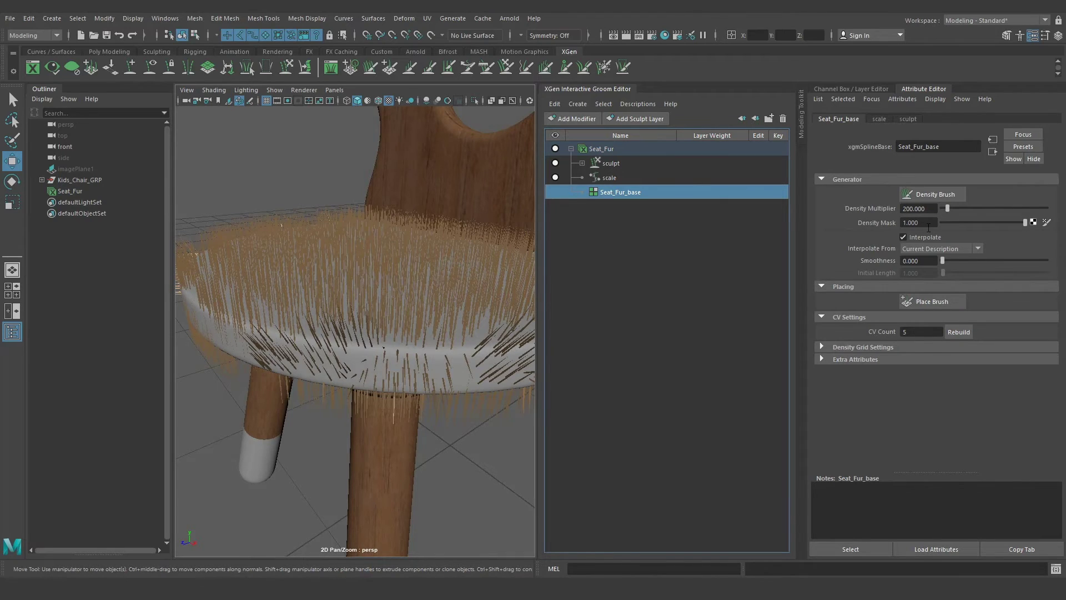
pyautogui.click(930, 210)
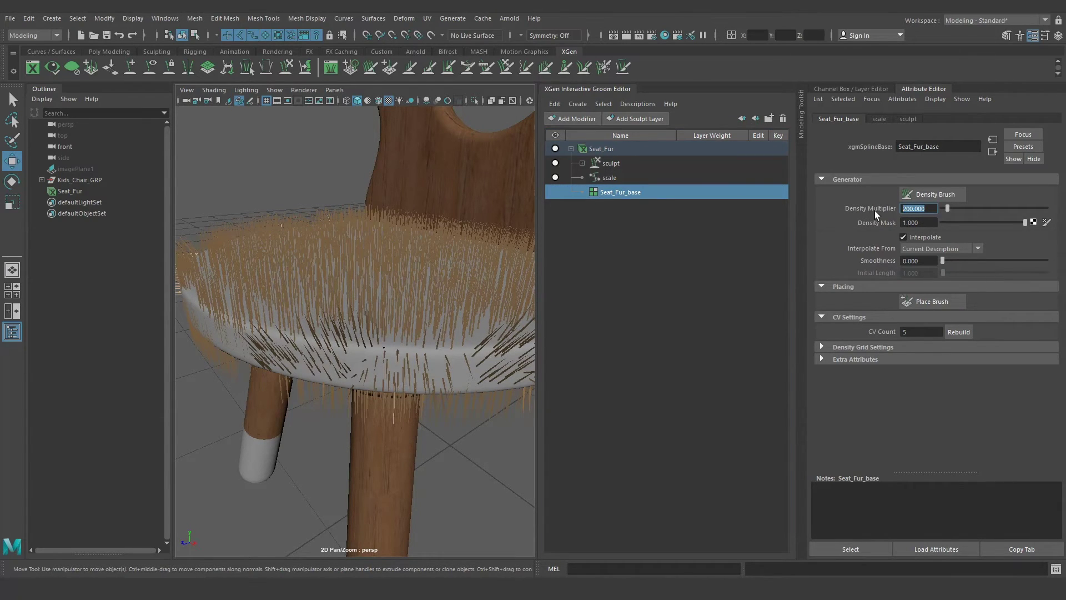
pyautogui.write('1000')
pyautogui.press('Return')
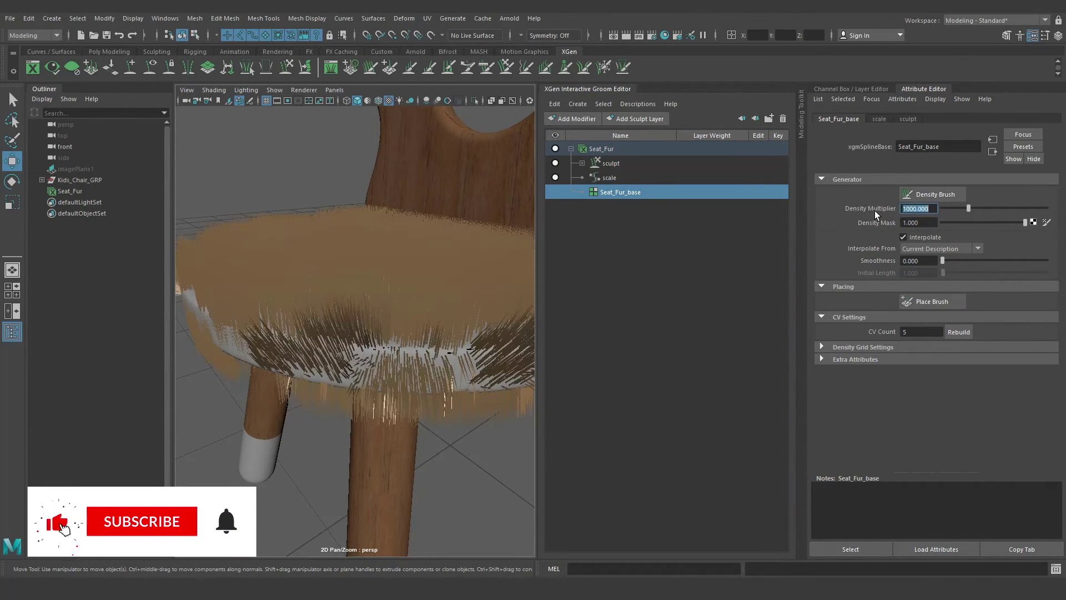
# Hide the Outliner and orbit in close to inspect the thick seat fur
pyautogui.click(274, 191)
pyautogui.moveTo(273, 190)
pyautogui.keyDown('alt'); pyautogui.mouseDown()
pyautogui.moveTo(398, 318)
pyautogui.moveTo(378, 335)
pyautogui.moveTo(432, 329)
pyautogui.mouseUp(); pyautogui.keyUp('alt')
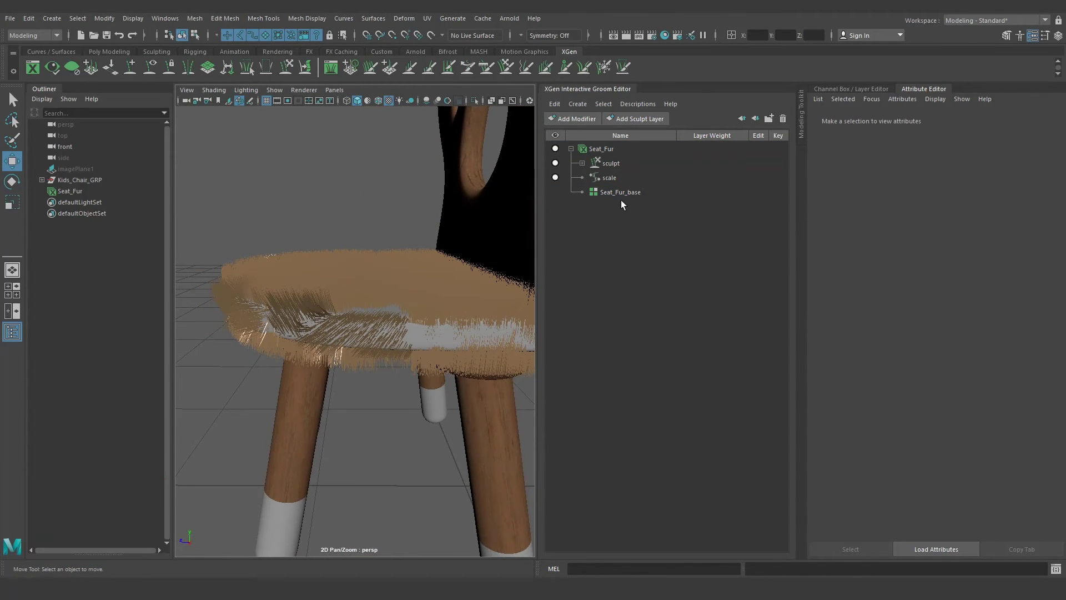
pyautogui.click(13, 331)
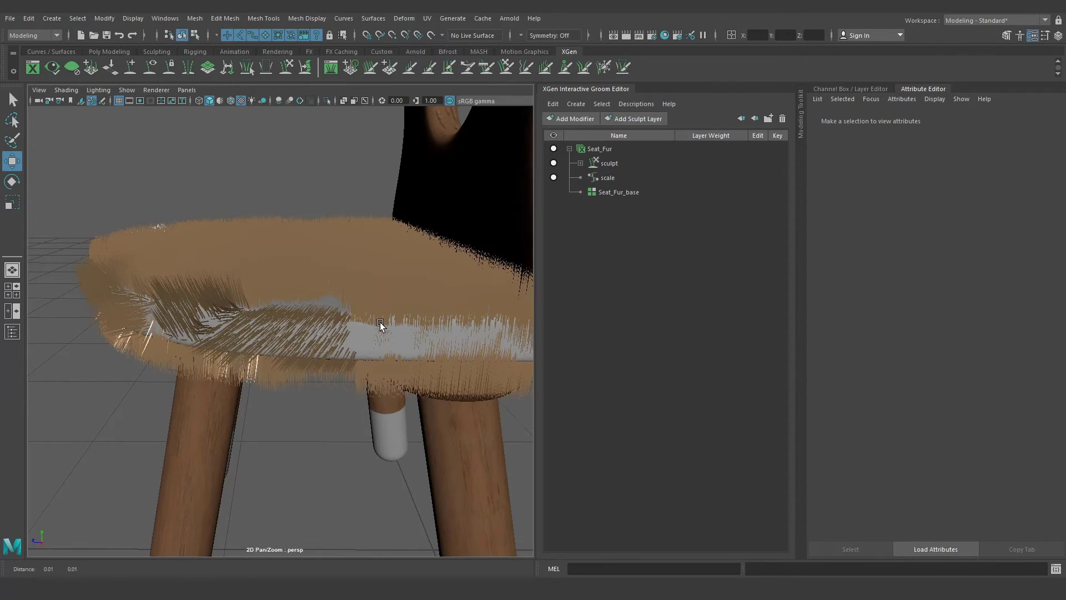
pyautogui.keyDown('alt'); pyautogui.moveTo(380, 325); pyautogui.dragTo(362, 340); pyautogui.keyUp('alt')
pyautogui.moveTo(268, 316)
pyautogui.keyDown('alt'); pyautogui.mouseDown()
pyautogui.moveTo(323, 360)
pyautogui.moveTo(312, 340)
pyautogui.moveTo(343, 345)
pyautogui.mouseUp(); pyautogui.keyUp('alt')
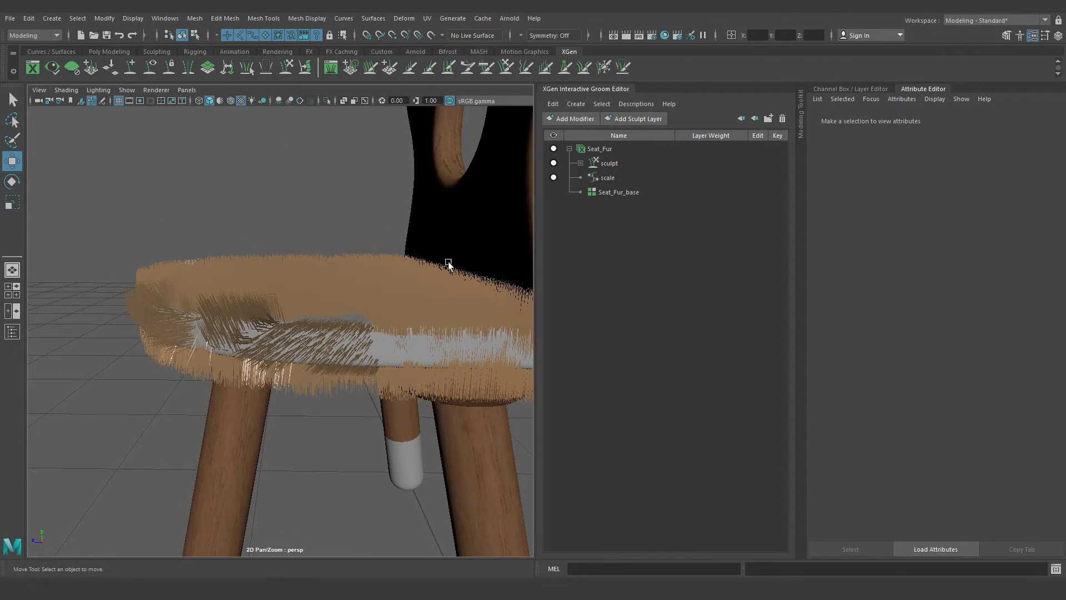
# Comb the top, left and right-front seat fur flat with a size-184 XGen comb brush
pyautogui.click(486, 71)
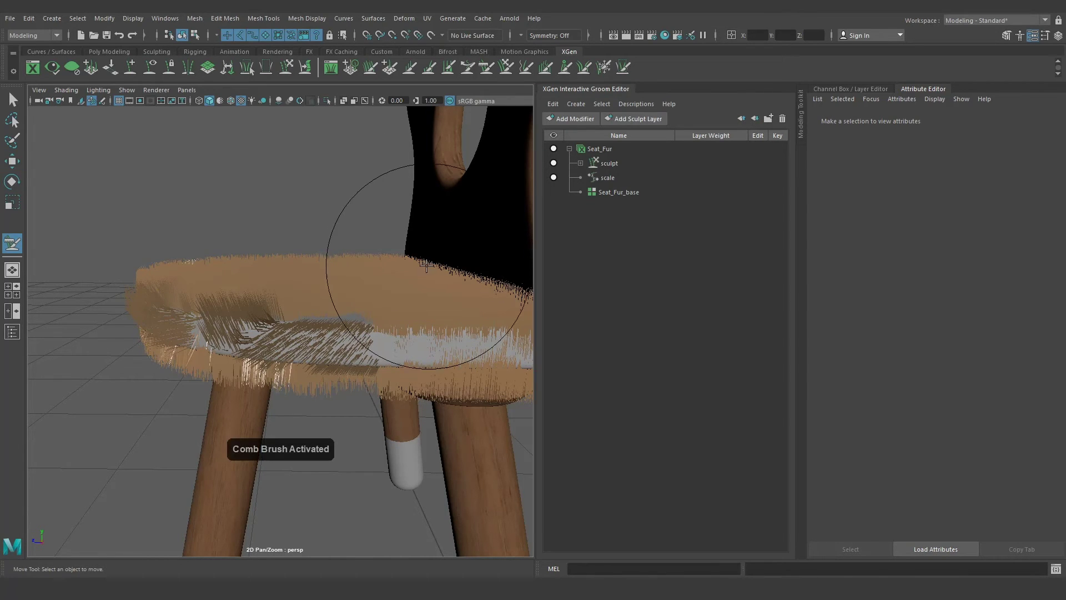
pyautogui.keyDown('alt'); pyautogui.moveTo(388, 269); pyautogui.dragTo(377, 278); pyautogui.keyUp('alt')
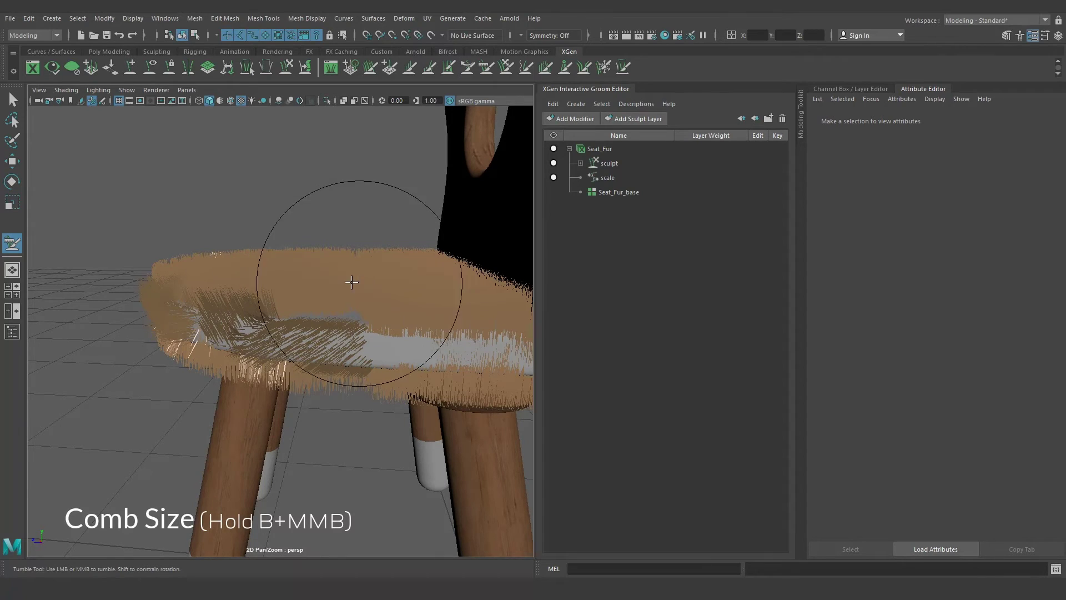
pyautogui.moveTo(329, 274); pyautogui.dragTo(329, 106, button='middle')
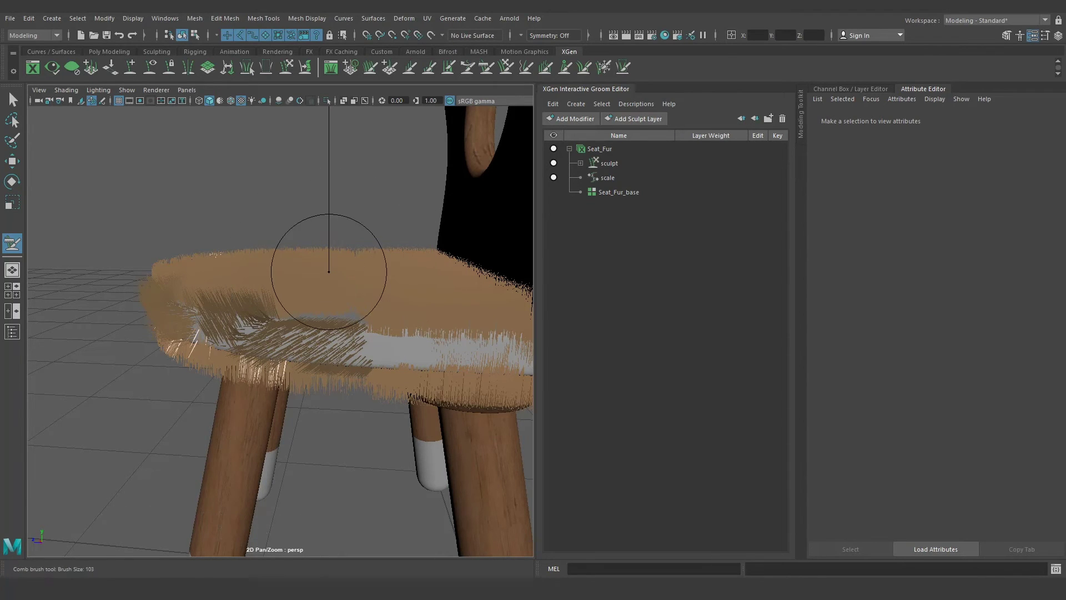
pyautogui.moveTo(328, 272); pyautogui.dragTo(311, 272, button='middle')
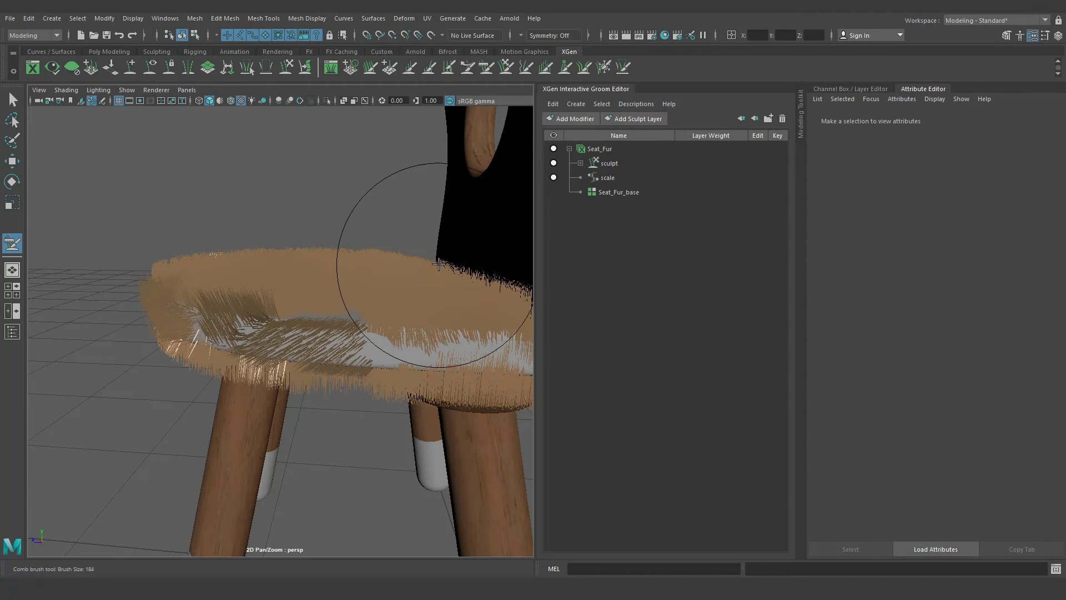
pyautogui.moveTo(428, 238); pyautogui.dragTo(409, 270)
pyautogui.moveTo(350, 219); pyautogui.dragTo(166, 252)
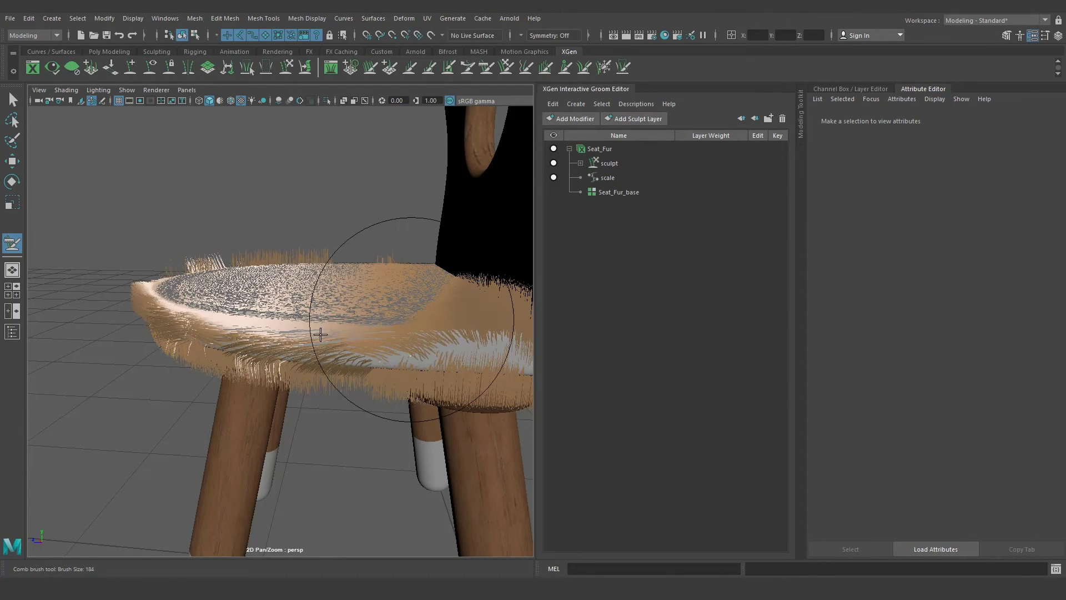
pyautogui.moveTo(341, 321); pyautogui.dragTo(352, 321)
# Tumble around the seat to check the combed fur underneath and along its edges
pyautogui.keyDown('alt'); pyautogui.moveTo(421, 318); pyautogui.dragTo(222, 249); pyautogui.keyUp('alt')
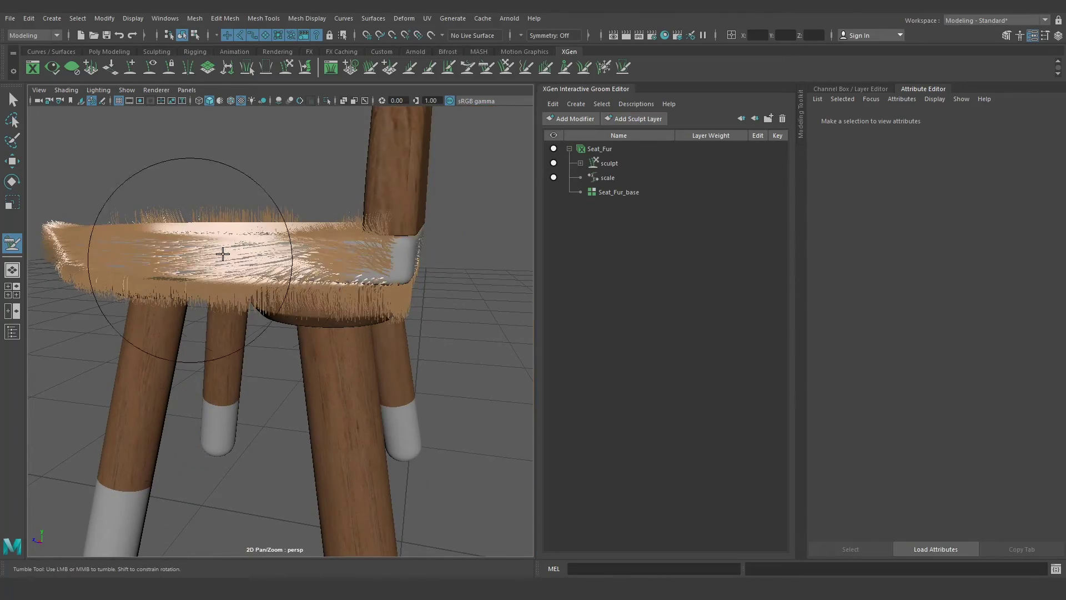
pyautogui.keyDown('alt'); pyautogui.moveTo(250, 312); pyautogui.dragTo(341, 309); pyautogui.keyUp('alt')
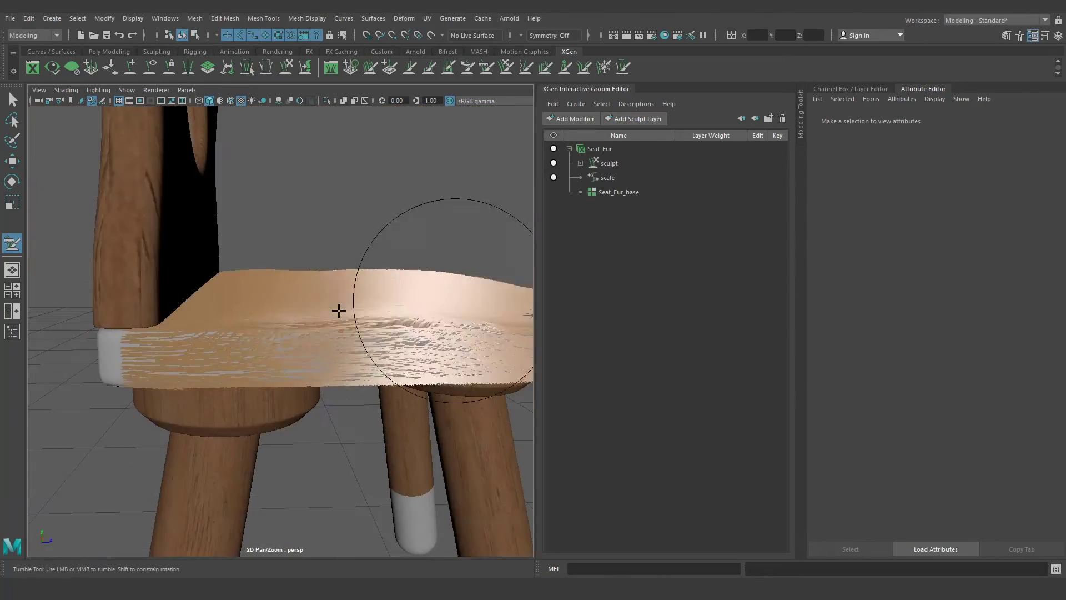
pyautogui.keyDown('alt'); pyautogui.moveTo(340, 310); pyautogui.dragTo(210, 269, button='middle'); pyautogui.keyUp('alt')
pyautogui.moveTo(211, 269)
pyautogui.keyDown('alt'); pyautogui.mouseDown()
pyautogui.moveTo(286, 238)
pyautogui.moveTo(417, 361)
pyautogui.moveTo(418, 291)
pyautogui.mouseUp(); pyautogui.keyUp('alt')
pyautogui.scroll(3, 328, 289)
pyautogui.moveTo(328, 289)
pyautogui.keyDown('alt'); pyautogui.mouseDown()
pyautogui.moveTo(464, 298)
pyautogui.moveTo(389, 327)
pyautogui.moveTo(408, 335)
pyautogui.moveTo(424, 364)
pyautogui.moveTo(333, 361)
pyautogui.moveTo(233, 388)
pyautogui.moveTo(277, 311)
pyautogui.mouseUp(); pyautogui.keyUp('alt')
pyautogui.keyDown('alt'); pyautogui.moveTo(277, 311); pyautogui.dragTo(293, 303, button='middle'); pyautogui.keyUp('alt')
pyautogui.moveTo(292, 302)
pyautogui.keyDown('alt'); pyautogui.mouseDown()
pyautogui.moveTo(178, 215)
pyautogui.moveTo(322, 269)
pyautogui.moveTo(370, 371)
pyautogui.moveTo(333, 360)
pyautogui.moveTo(261, 427)
pyautogui.moveTo(393, 338)
pyautogui.moveTo(423, 350)
pyautogui.moveTo(409, 333)
pyautogui.moveTo(428, 339)
pyautogui.moveTo(416, 369)
pyautogui.moveTo(340, 369)
pyautogui.moveTo(387, 381)
pyautogui.moveTo(323, 369)
pyautogui.moveTo(355, 355)
pyautogui.mouseUp(); pyautogui.keyUp('alt')
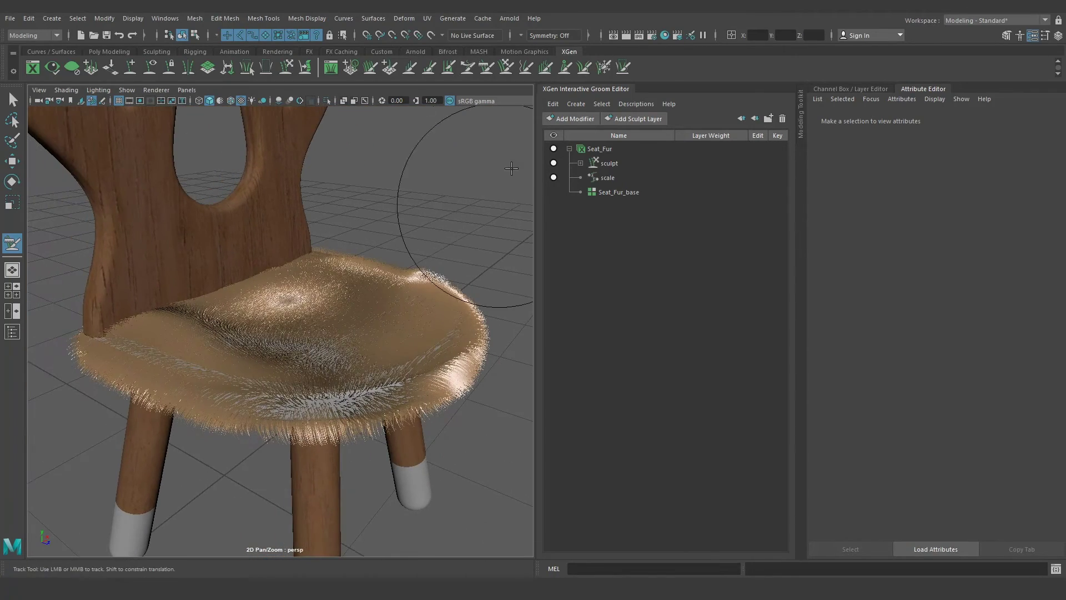
pyautogui.click(588, 121)
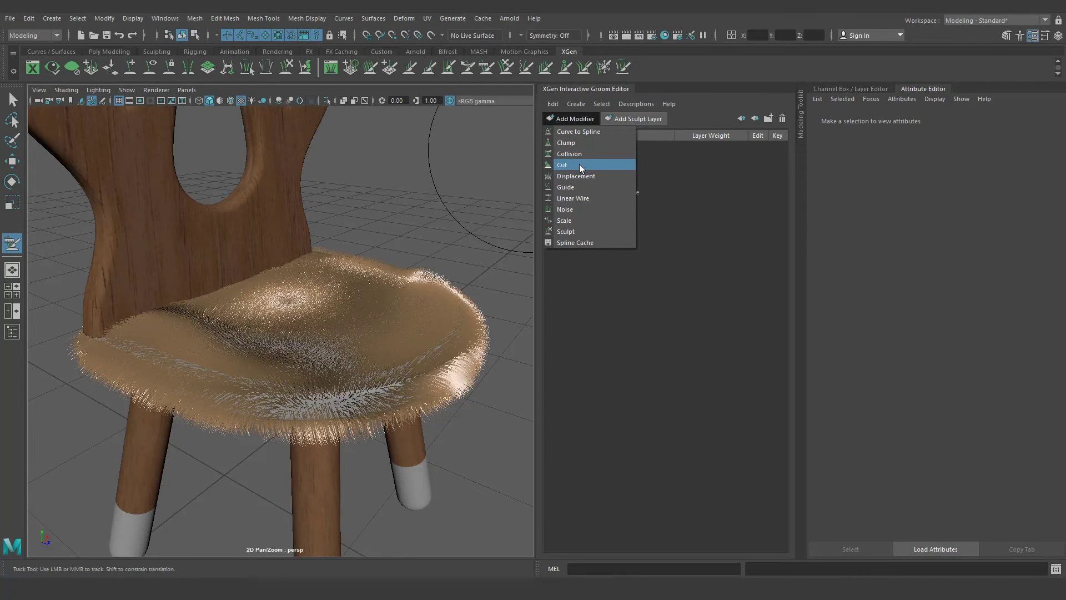
# Select the Seat_Fur description and add a Noise modifier to its groom
pyautogui.click(585, 209)
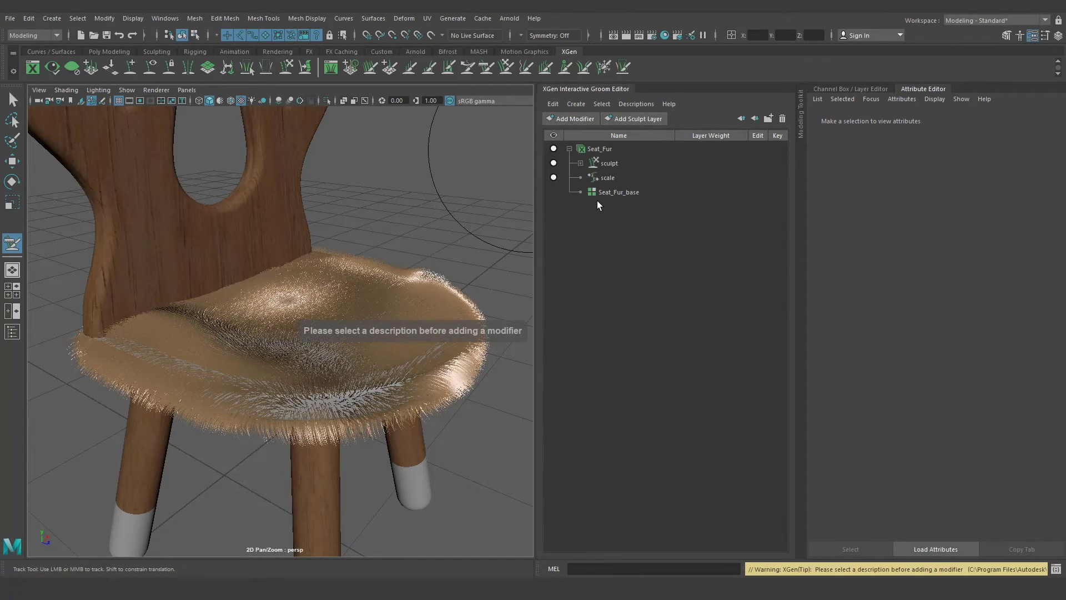
pyautogui.click(596, 247)
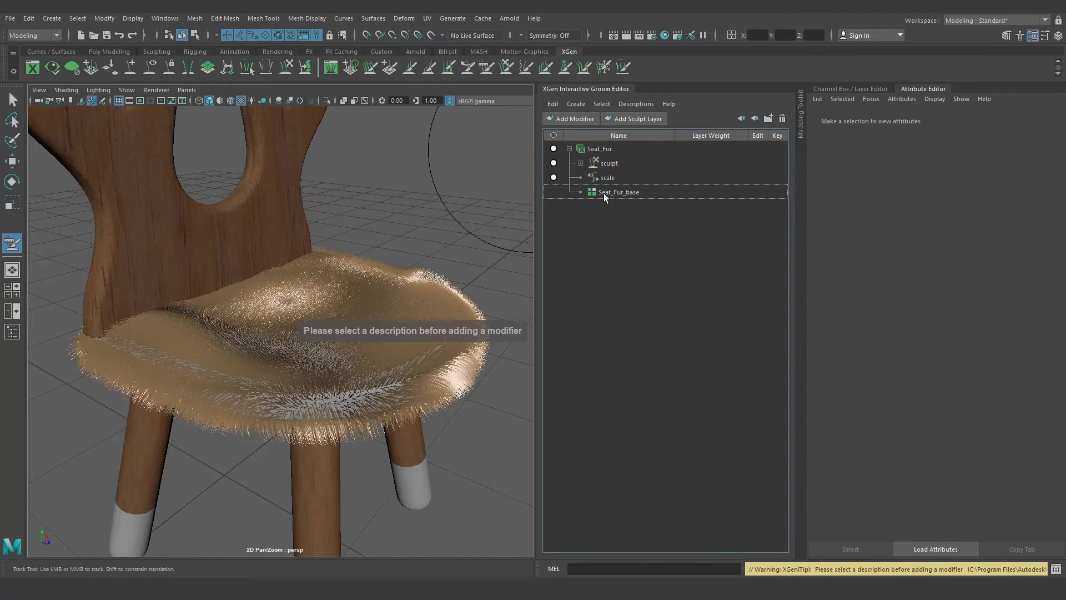
pyautogui.click(12, 331)
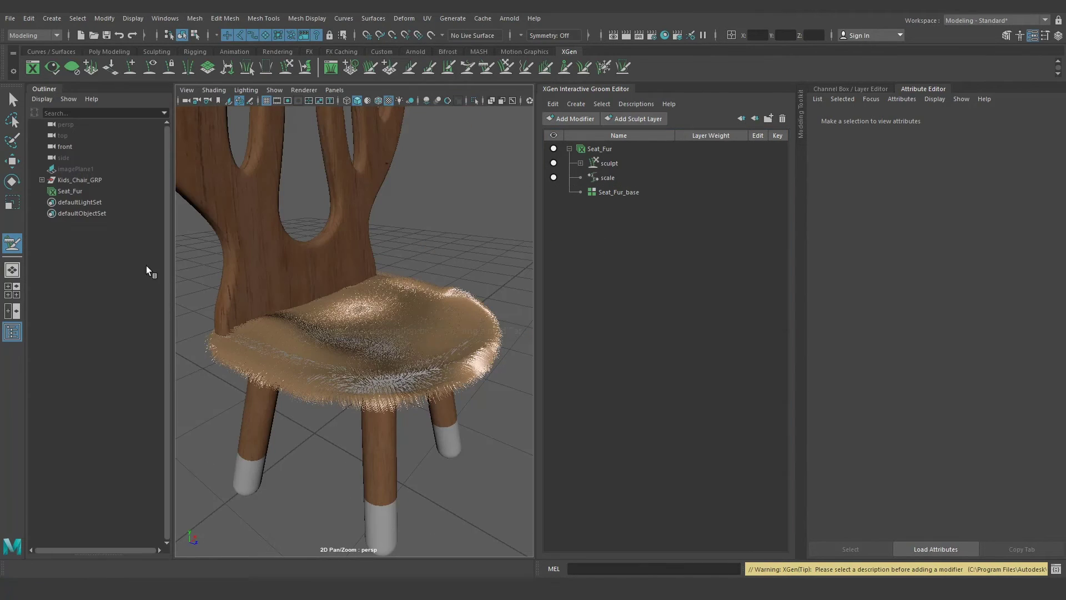
pyautogui.click(87, 193)
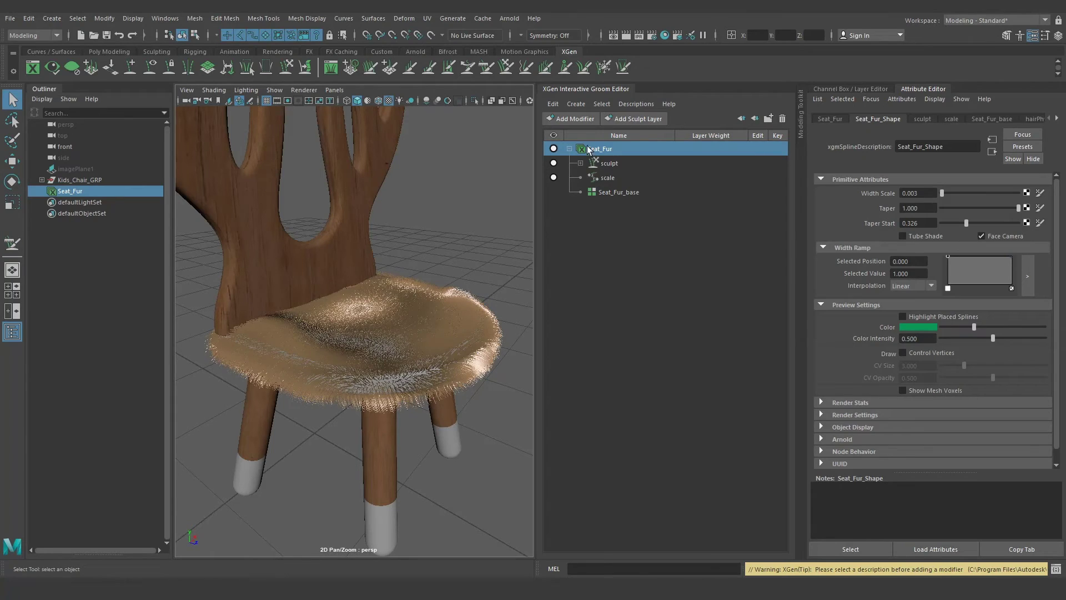
pyautogui.click(572, 118)
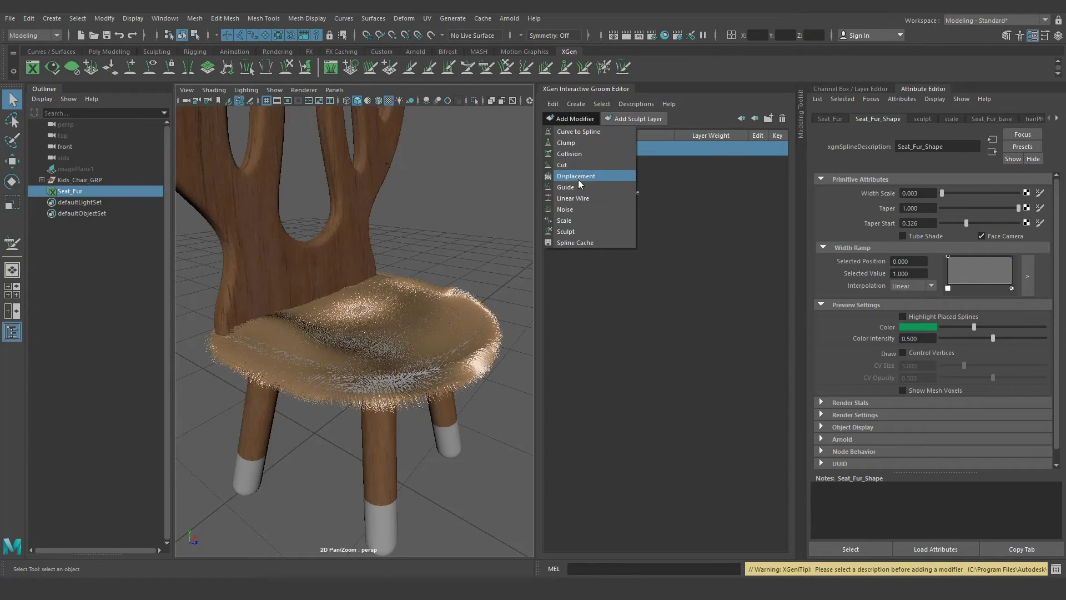
pyautogui.click(577, 210)
pyautogui.click(606, 163)
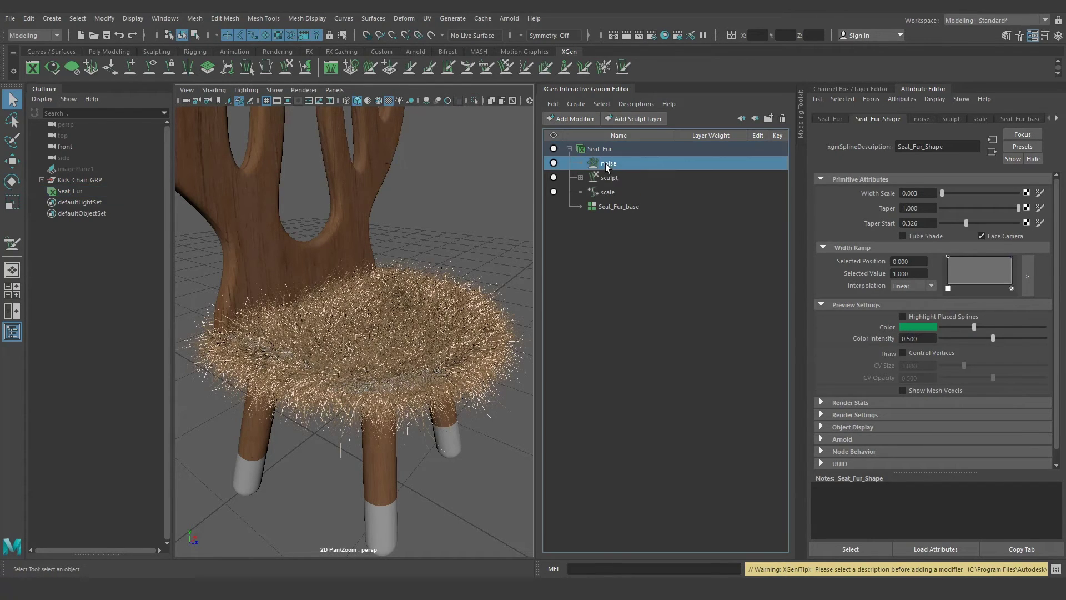
# Set the noise modifier's Magnitude to 0.18 and Frequency to 1.4
pyautogui.keyDown('alt'); pyautogui.moveTo(376, 343); pyautogui.dragTo(408, 352); pyautogui.keyUp('alt')
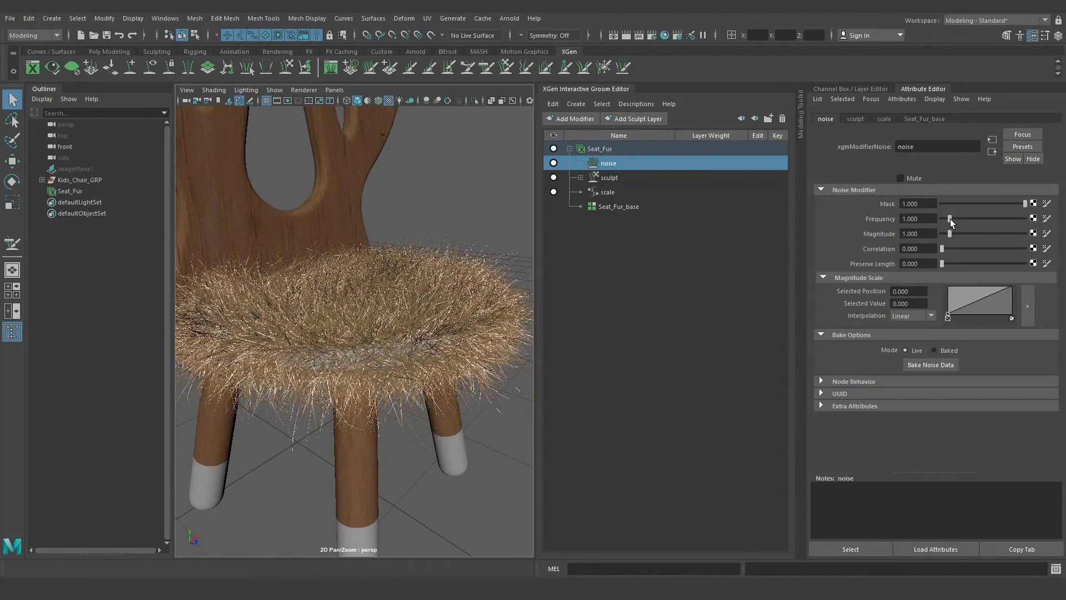
pyautogui.moveTo(949, 233); pyautogui.dragTo(877, 236)
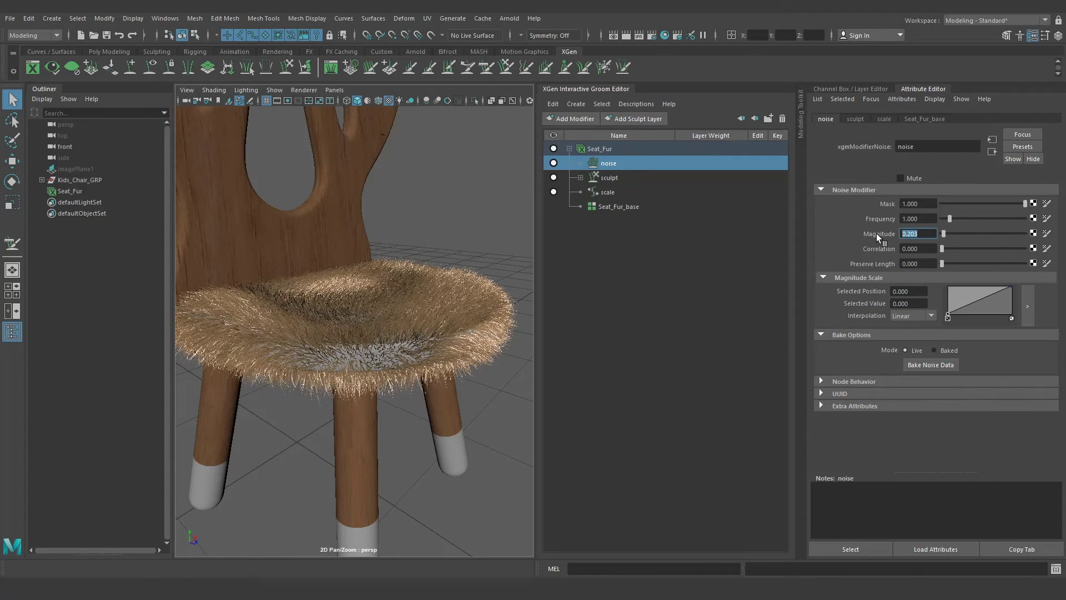
pyautogui.write('0.')
pyautogui.write('18')
pyautogui.press('Return')
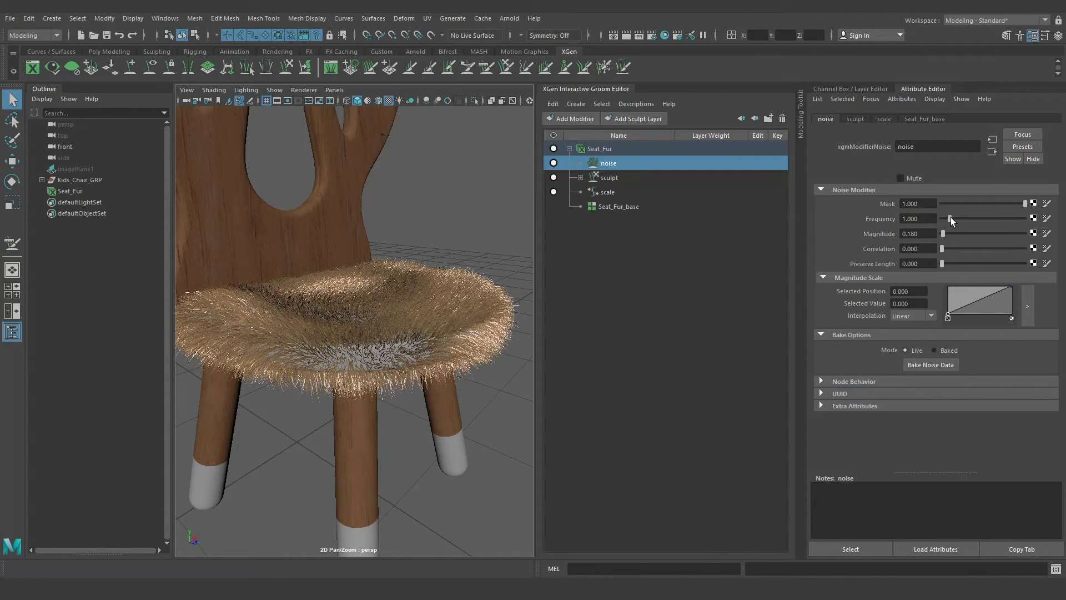
pyautogui.moveTo(950, 217)
pyautogui.mouseDown()
pyautogui.moveTo(965, 218)
pyautogui.moveTo(956, 217)
pyautogui.mouseUp()
pyautogui.click(919, 218)
pyautogui.write('4')
pyautogui.press('Return')
# Orbit around the frizzier seat fur and reselect the Seat_Fur description
pyautogui.click(478, 252)
pyautogui.moveTo(414, 298)
pyautogui.keyDown('alt'); pyautogui.mouseDown()
pyautogui.moveTo(383, 300)
pyautogui.moveTo(411, 284)
pyautogui.mouseUp(); pyautogui.keyUp('alt')
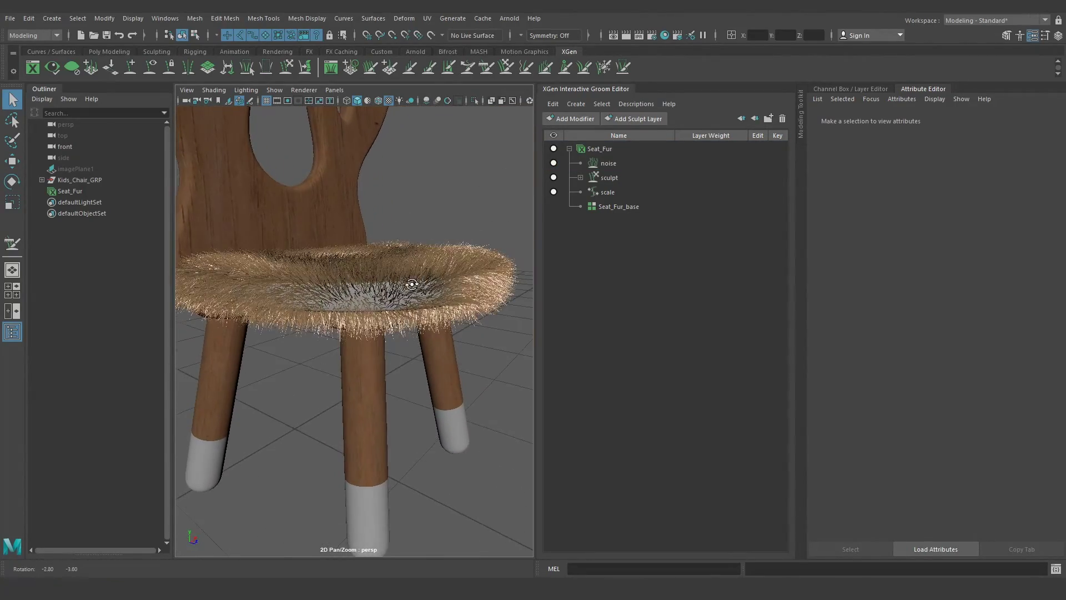
pyautogui.moveTo(411, 284)
pyautogui.keyDown('alt'); pyautogui.mouseDown()
pyautogui.moveTo(380, 318)
pyautogui.moveTo(325, 329)
pyautogui.mouseUp(); pyautogui.keyUp('alt')
pyautogui.scroll(3, 381, 318)
pyautogui.click(75, 190)
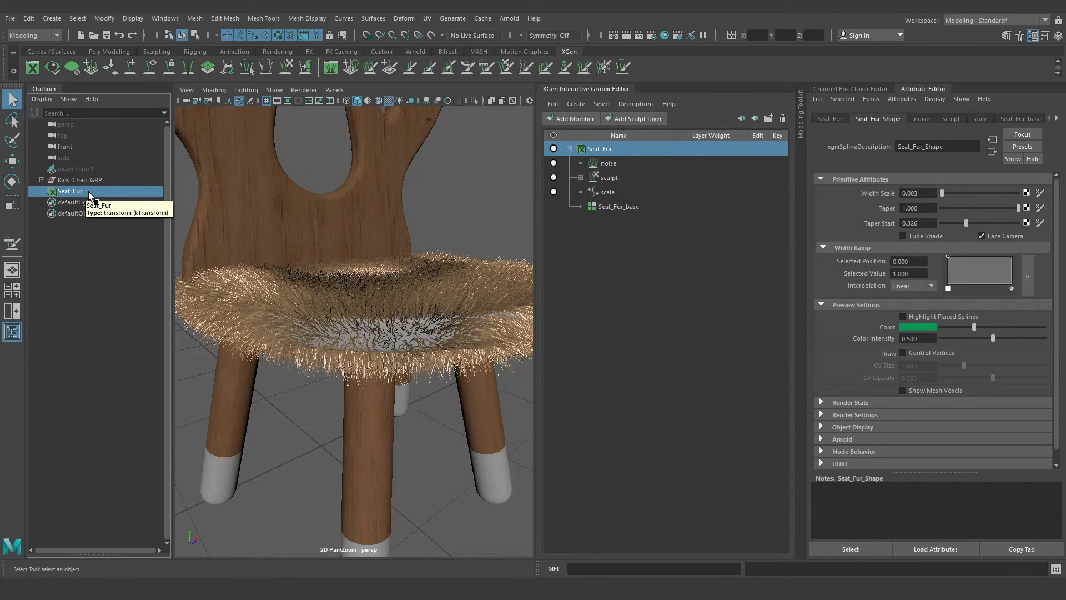
# Assign a new aiStandardHair shader to the seat fur and name it Seat_Fur1
pyautogui.rightClick(474, 253)
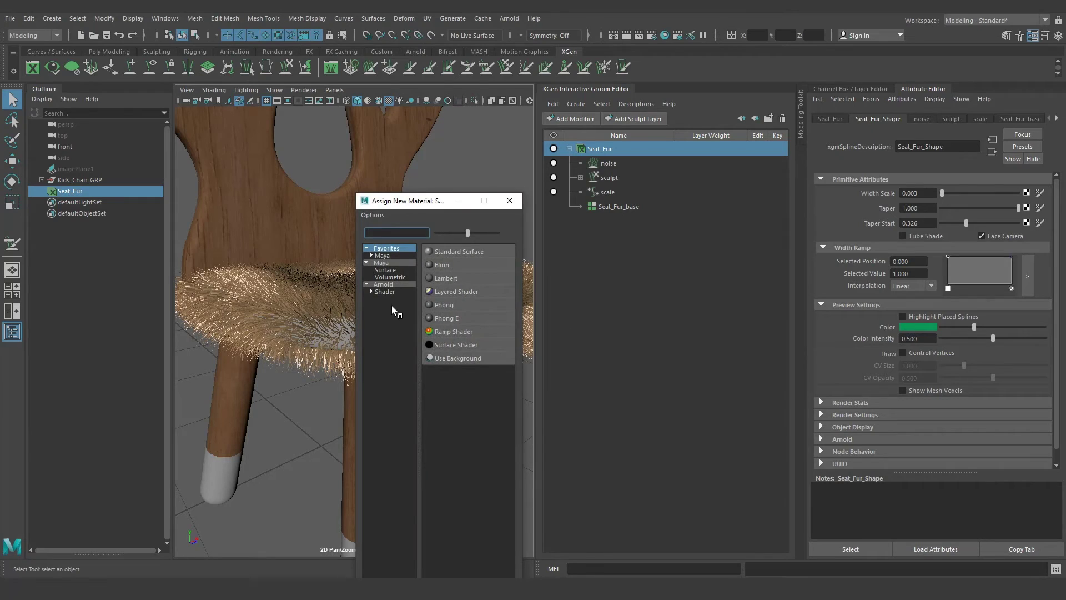
pyautogui.click(385, 291)
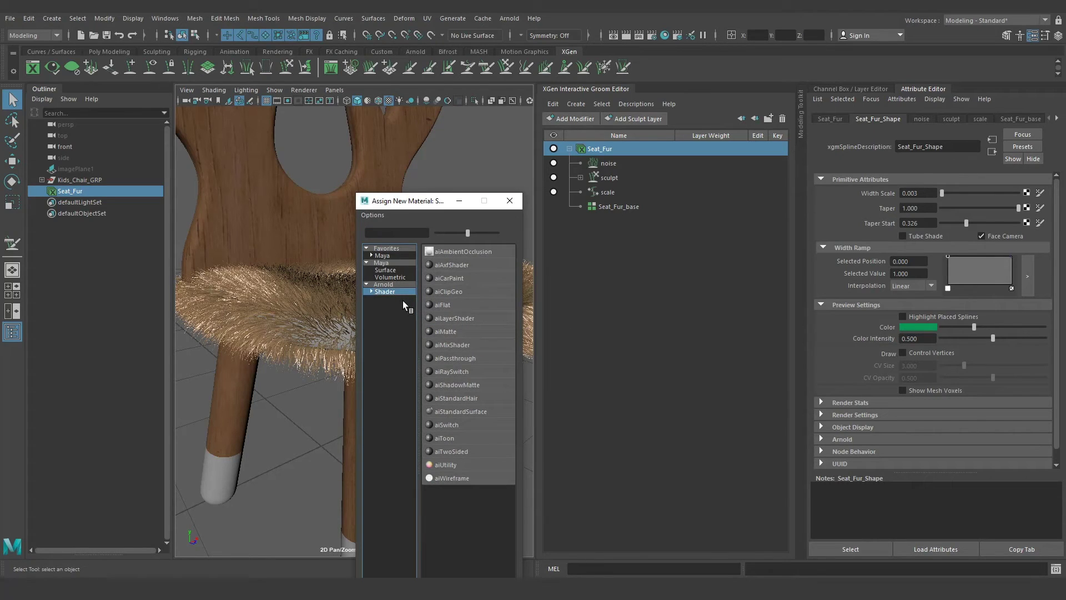
pyautogui.click(482, 397)
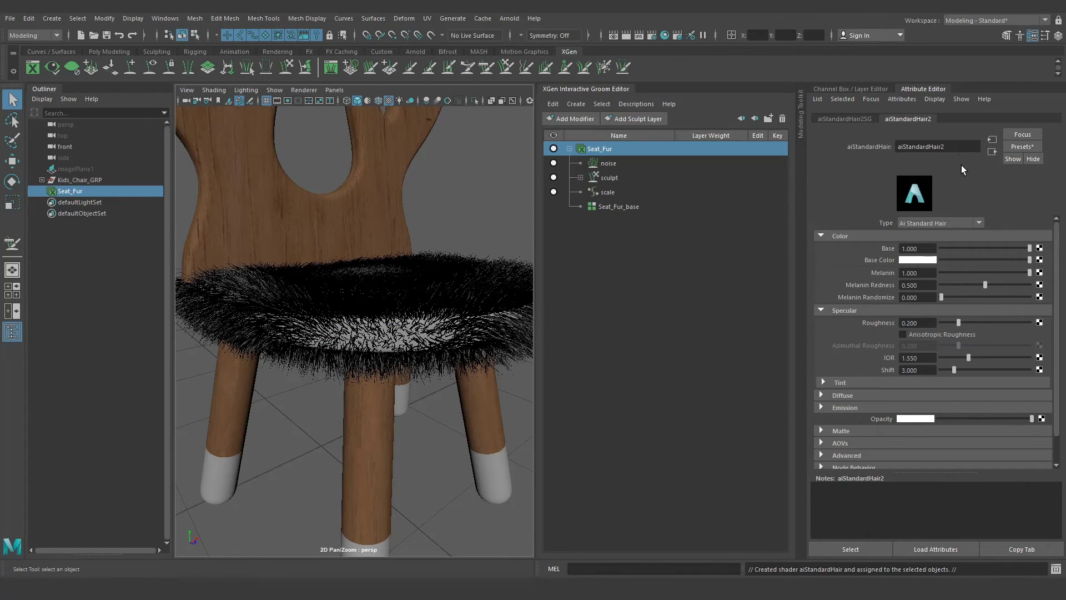
pyautogui.doubleClick(961, 146)
pyautogui.write('Seat_Fur')
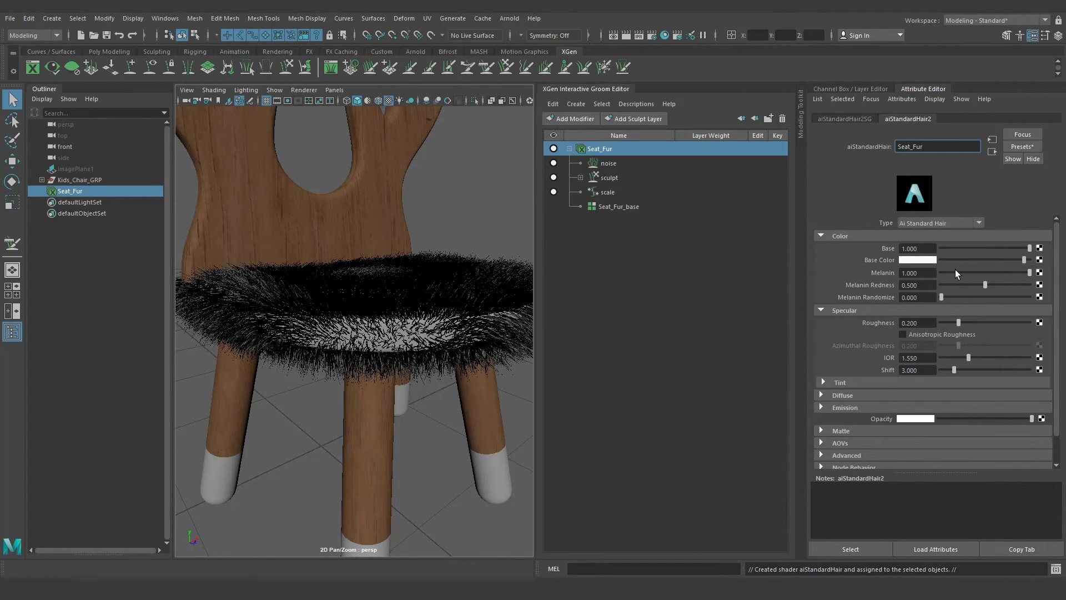
pyautogui.scroll(-1, 953, 271)
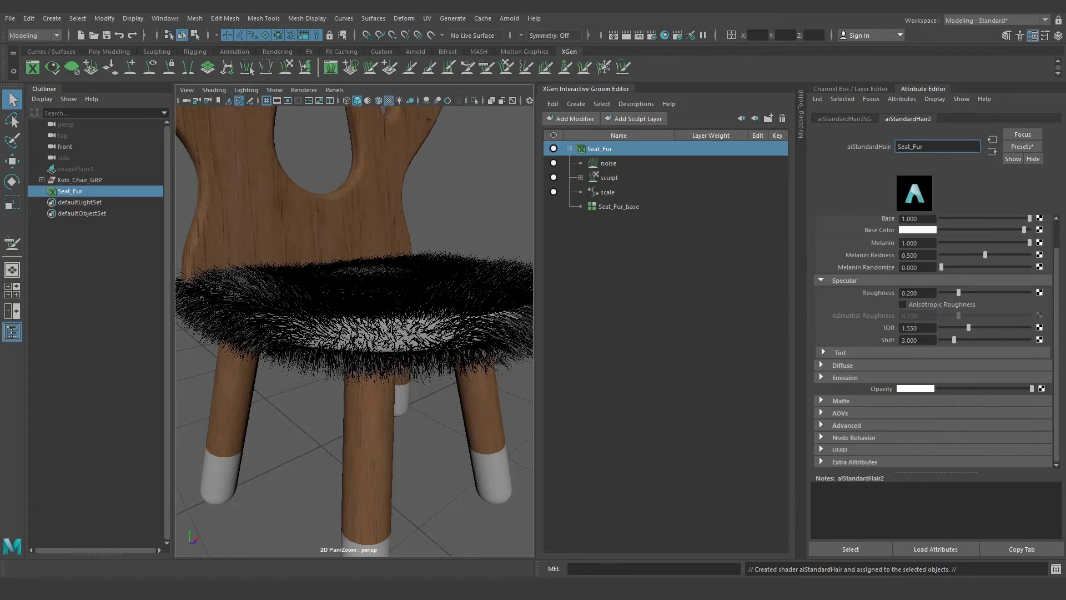
pyautogui.press('Return')
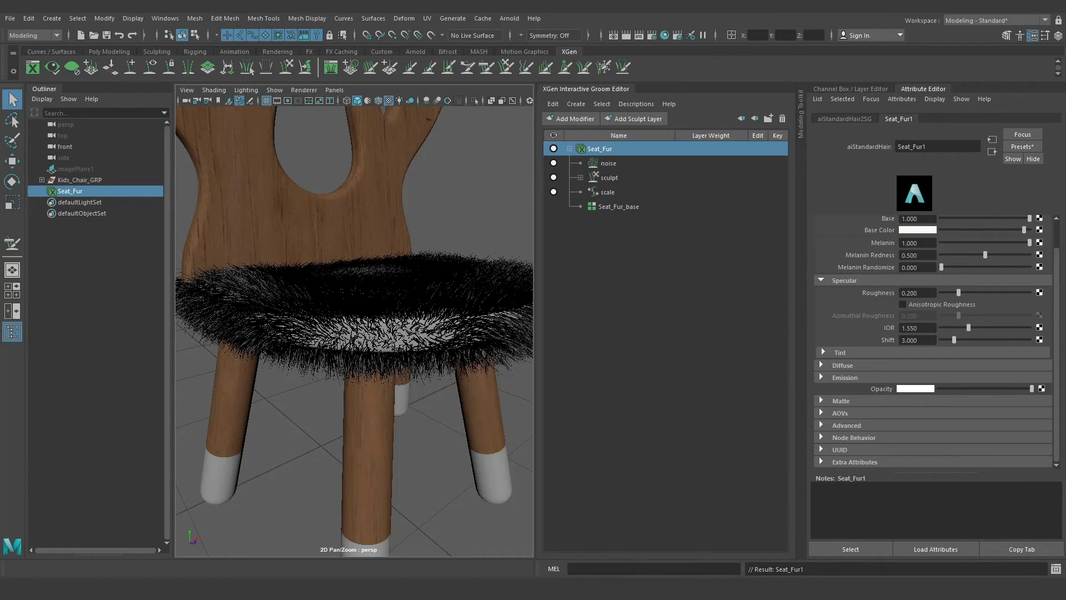
# Keep the hair roughness at 0.200 and raise the diffuse to 0.970
pyautogui.doubleClick(930, 292)
pyautogui.write('0')
pyautogui.press('Return')
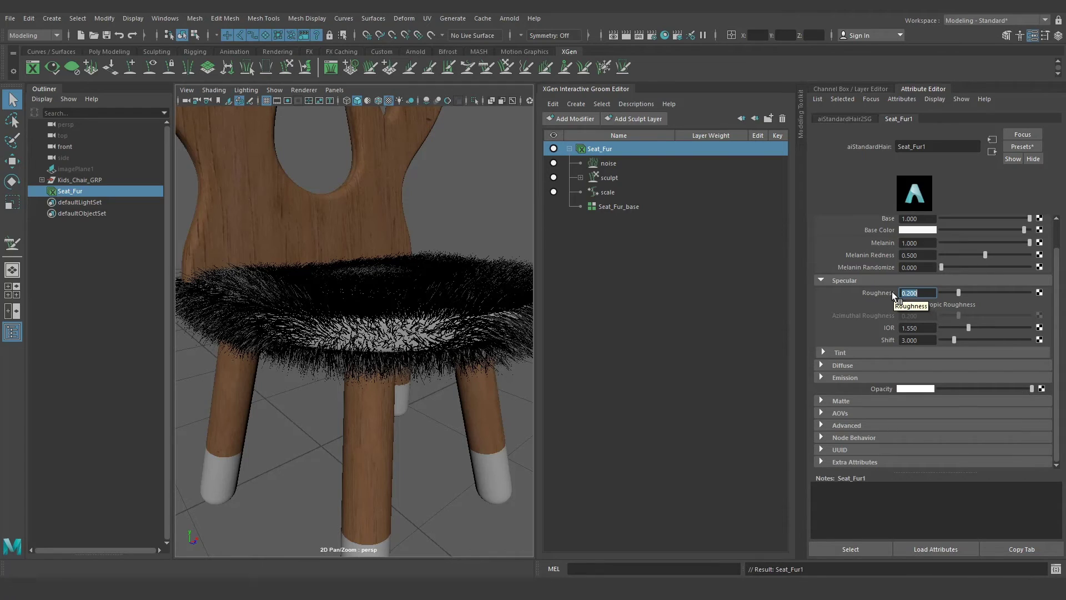
pyautogui.click(842, 364)
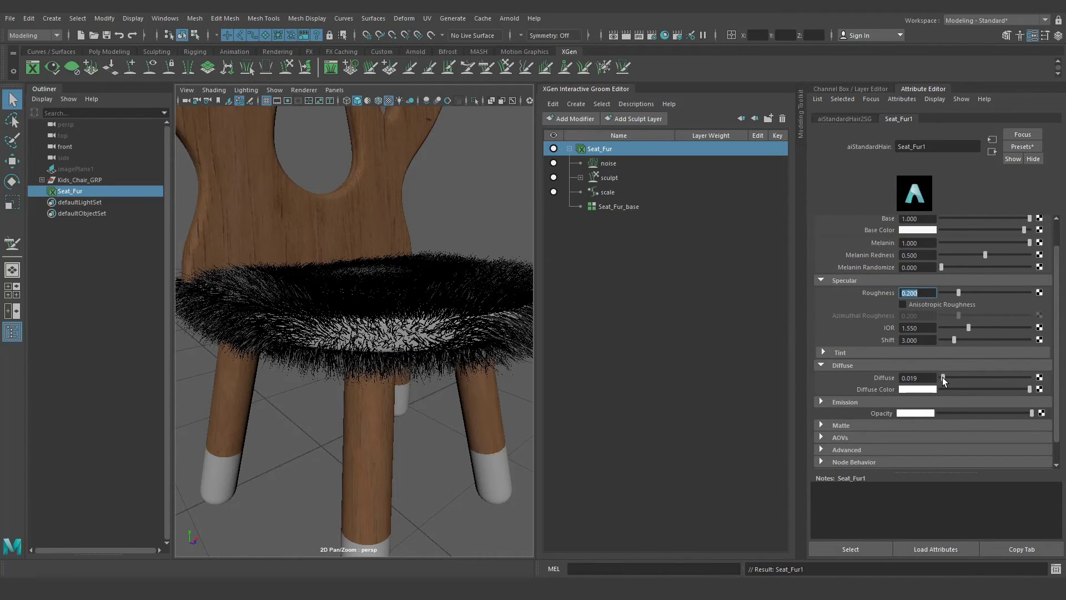
pyautogui.moveTo(942, 377); pyautogui.dragTo(1006, 379)
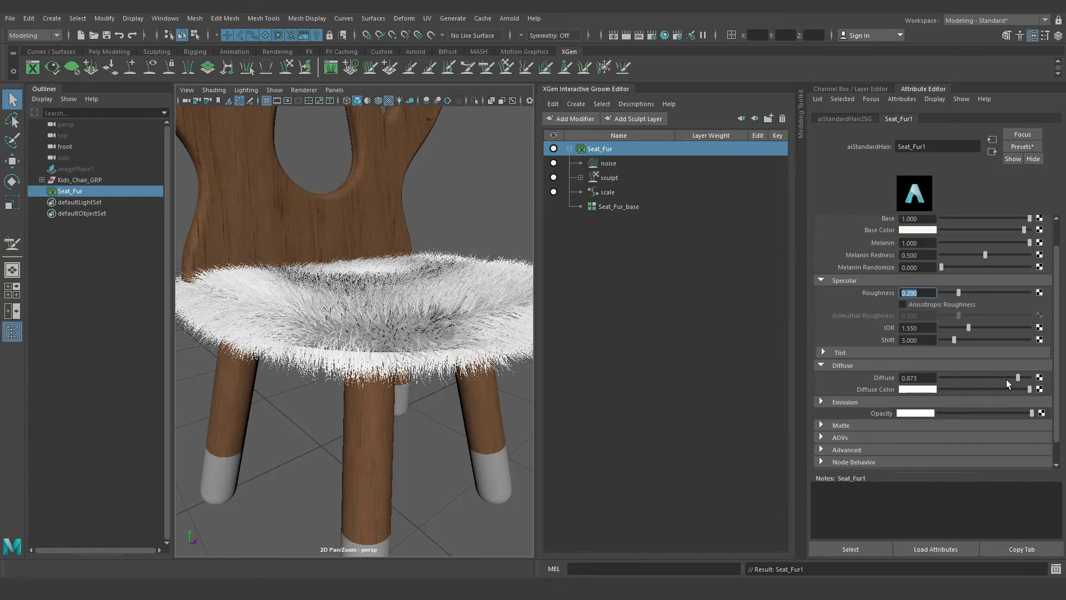
pyautogui.doubleClick(913, 378)
pyautogui.write('0.97')
pyautogui.press('Return')
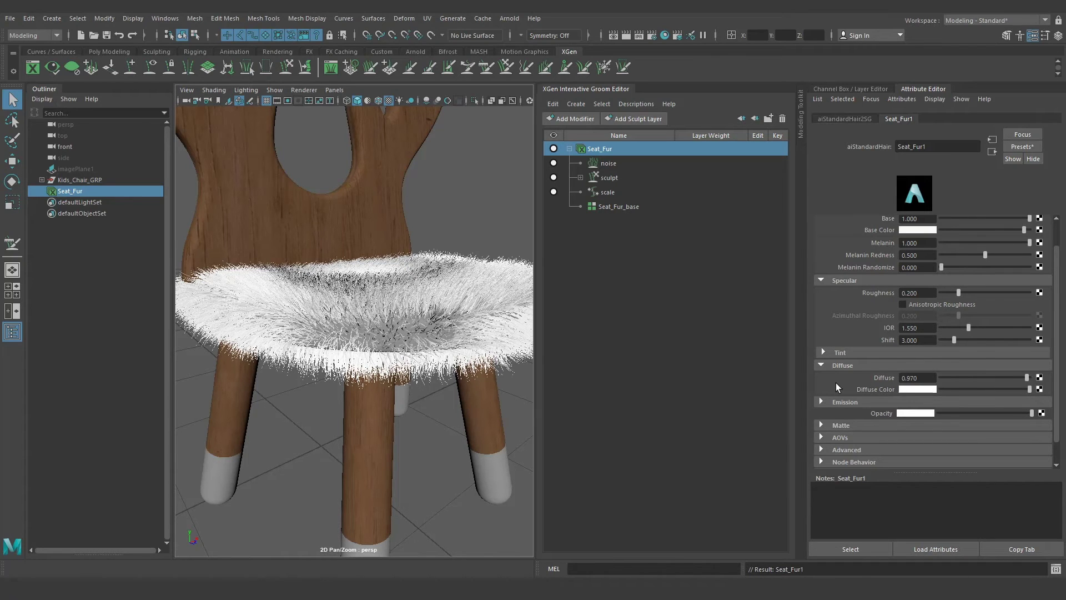
pyautogui.click(445, 405)
pyautogui.moveTo(446, 404)
pyautogui.keyDown('alt'); pyautogui.mouseDown()
pyautogui.moveTo(367, 336)
pyautogui.moveTo(390, 340)
pyautogui.moveTo(404, 361)
pyautogui.moveTo(388, 375)
pyautogui.mouseUp(); pyautogui.keyUp('alt')
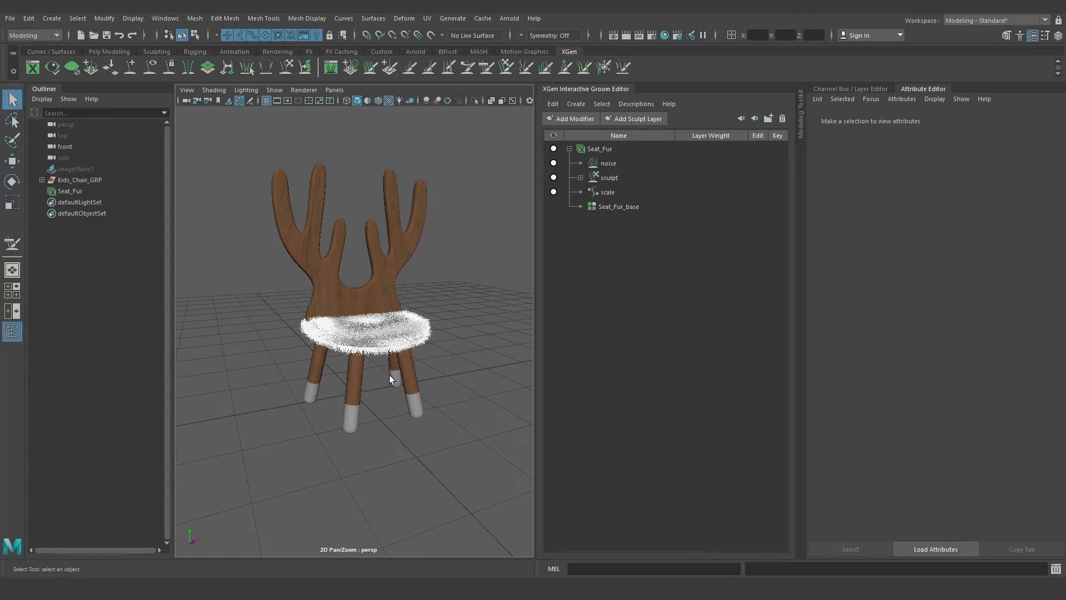
# Close the XGen Interactive Groom Editor tab
pyautogui.click(973, 22)
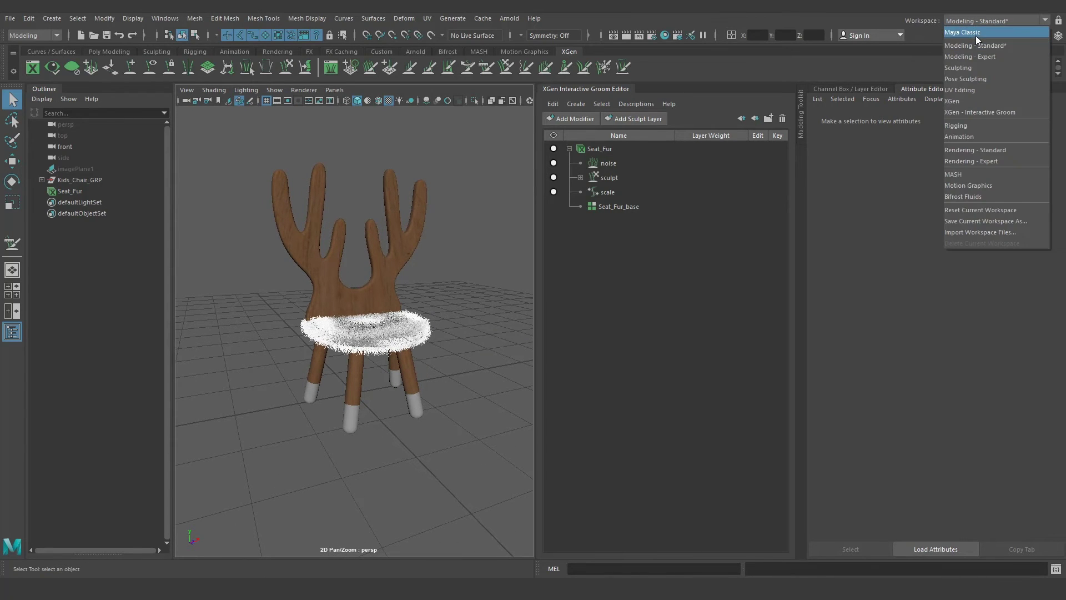
pyautogui.click(974, 45)
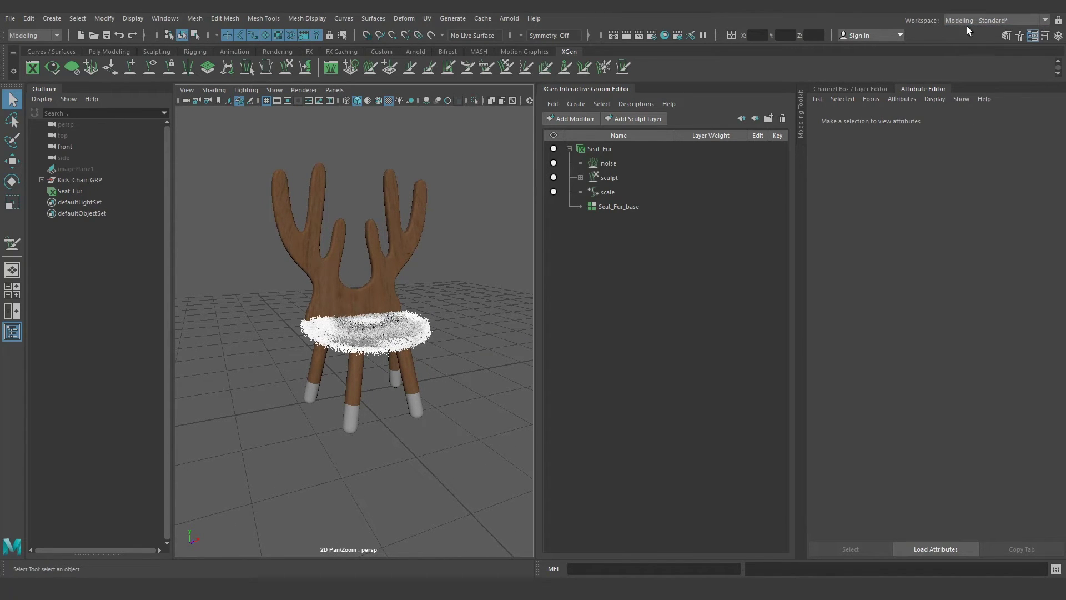
pyautogui.rightClick(594, 91)
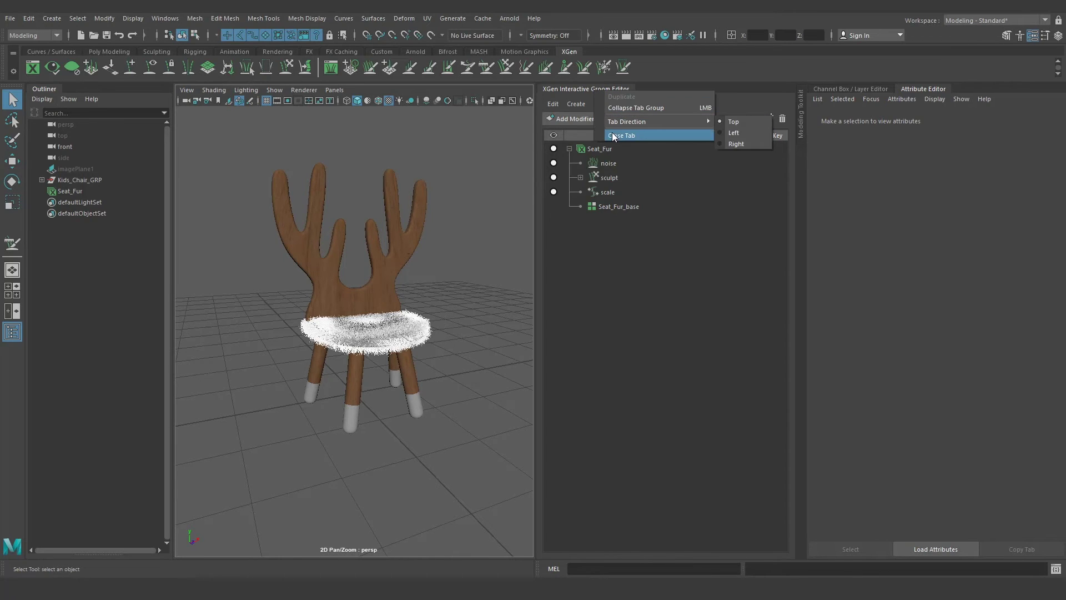
pyautogui.click(642, 136)
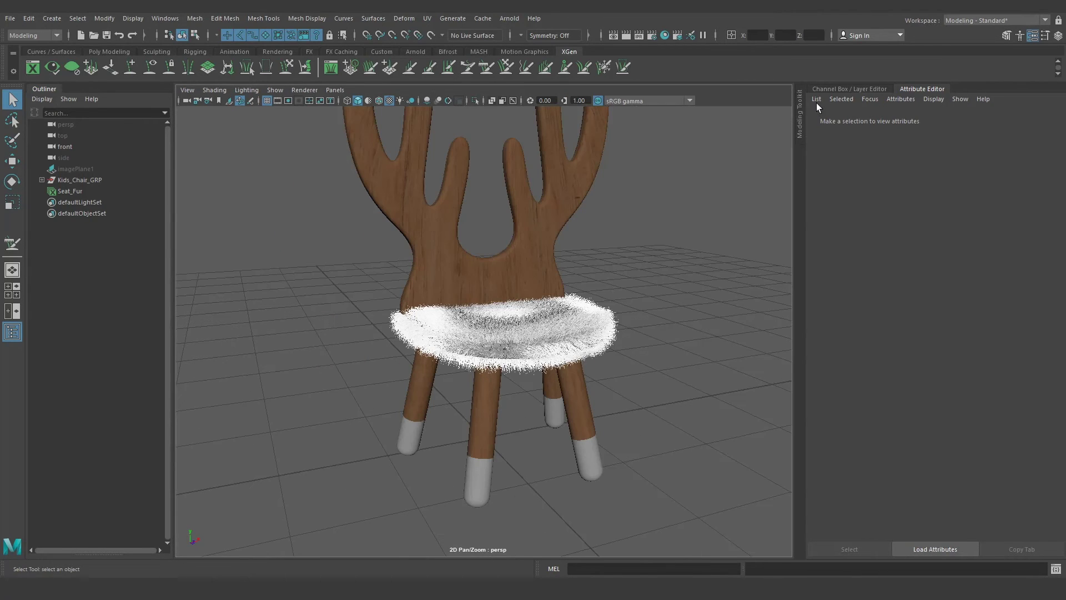
# Close the Modeling Toolkit, show the Channel Box, and reframe the chair at an angle
pyautogui.click(797, 119)
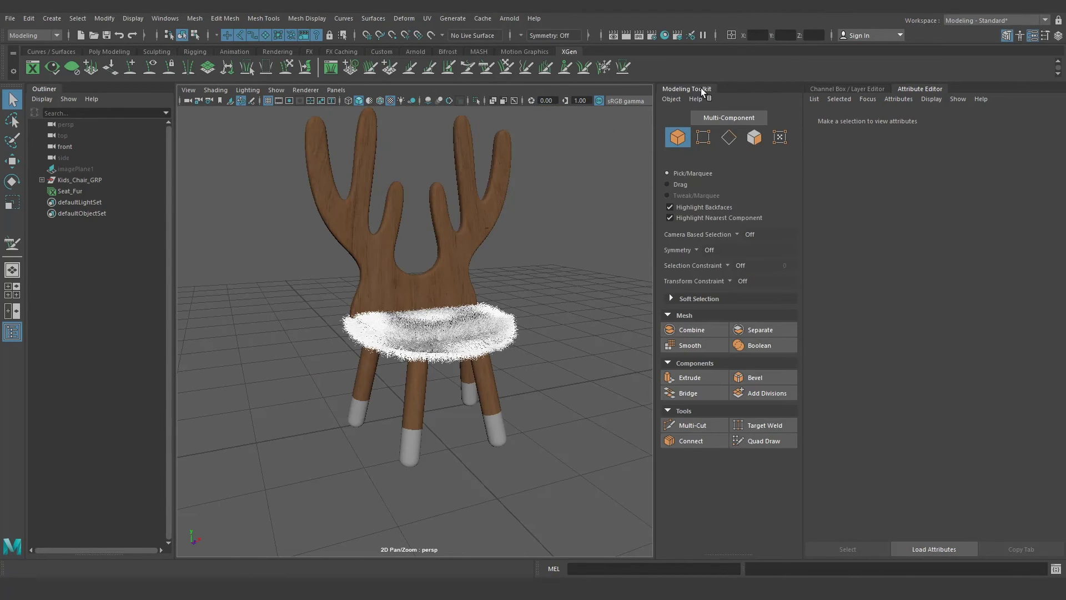
pyautogui.rightClick(701, 88)
pyautogui.click(727, 134)
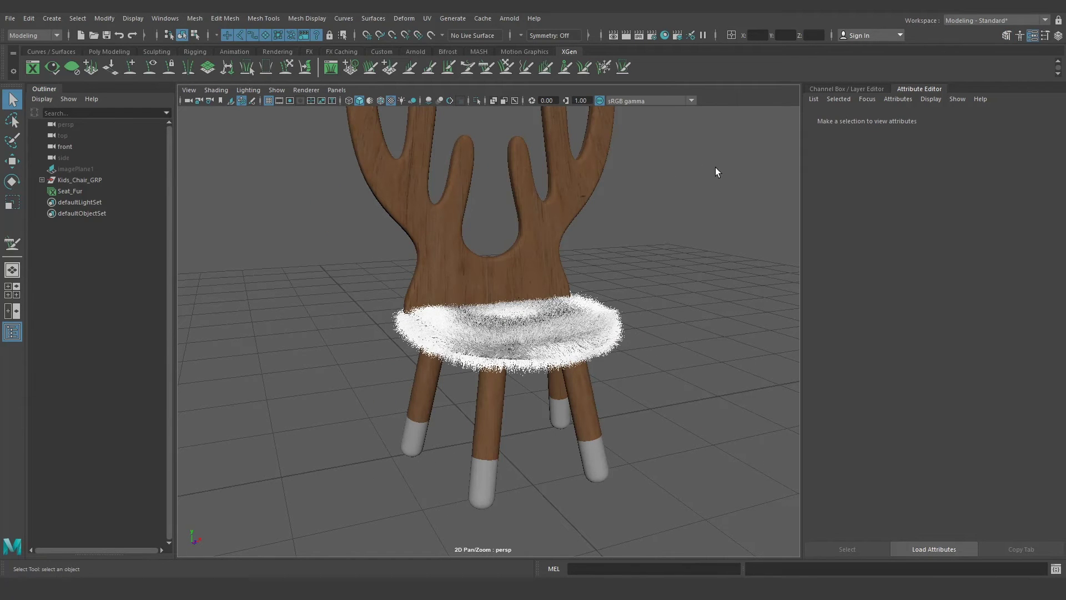
pyautogui.click(855, 89)
pyautogui.moveTo(688, 265)
pyautogui.keyDown('alt'); pyautogui.mouseDown(button='middle')
pyautogui.moveTo(675, 262)
pyautogui.moveTo(647, 285)
pyautogui.mouseUp(button='middle'); pyautogui.keyUp('alt')
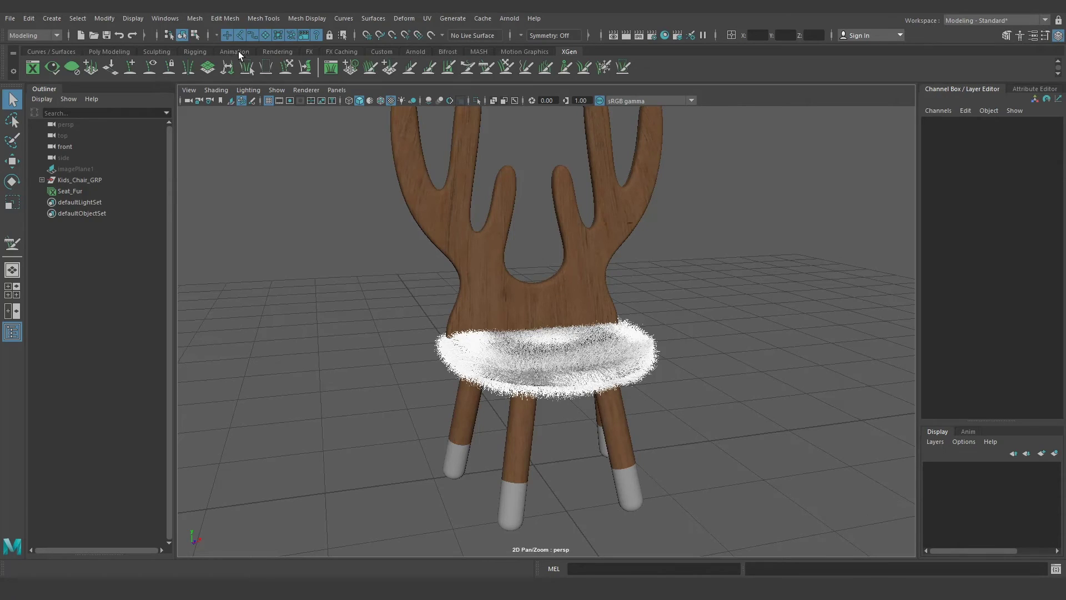
pyautogui.click(415, 51)
pyautogui.moveTo(421, 219)
pyautogui.keyDown('alt'); pyautogui.mouseDown()
pyautogui.moveTo(483, 252)
pyautogui.moveTo(440, 254)
pyautogui.mouseUp(); pyautogui.keyUp('alt')
pyautogui.scroll(-3, 555, 311)
pyautogui.moveTo(633, 348)
pyautogui.keyDown('alt'); pyautogui.mouseDown()
pyautogui.moveTo(597, 330)
pyautogui.moveTo(613, 331)
pyautogui.moveTo(537, 347)
pyautogui.mouseUp(); pyautogui.keyUp('alt')
# Create a polygon plane and scale it to about 21 into a large floor
pyautogui.click(109, 51)
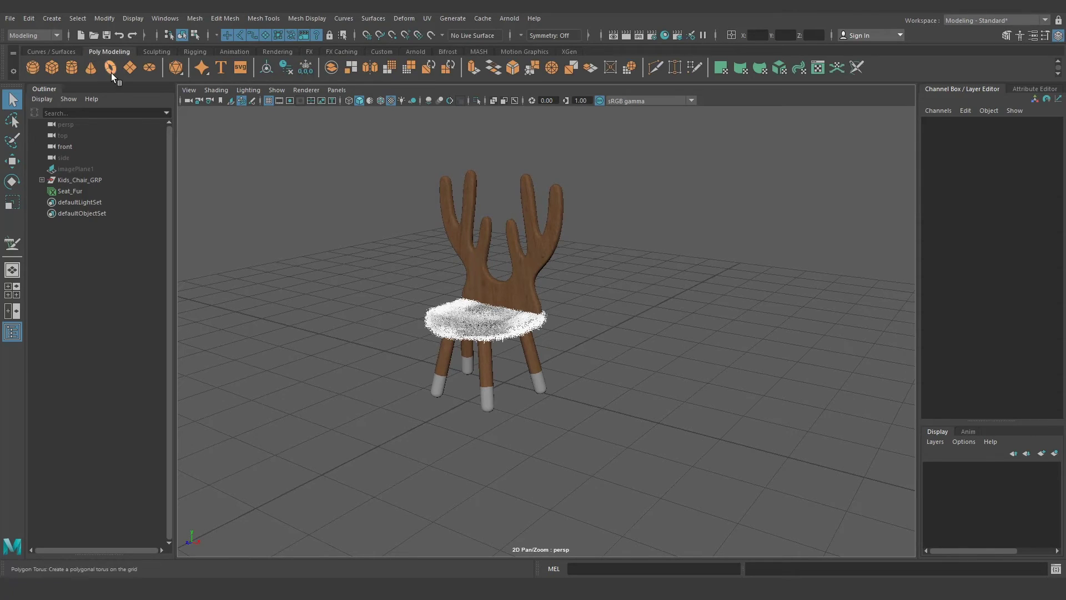
pyautogui.click(130, 68)
pyautogui.press('r')
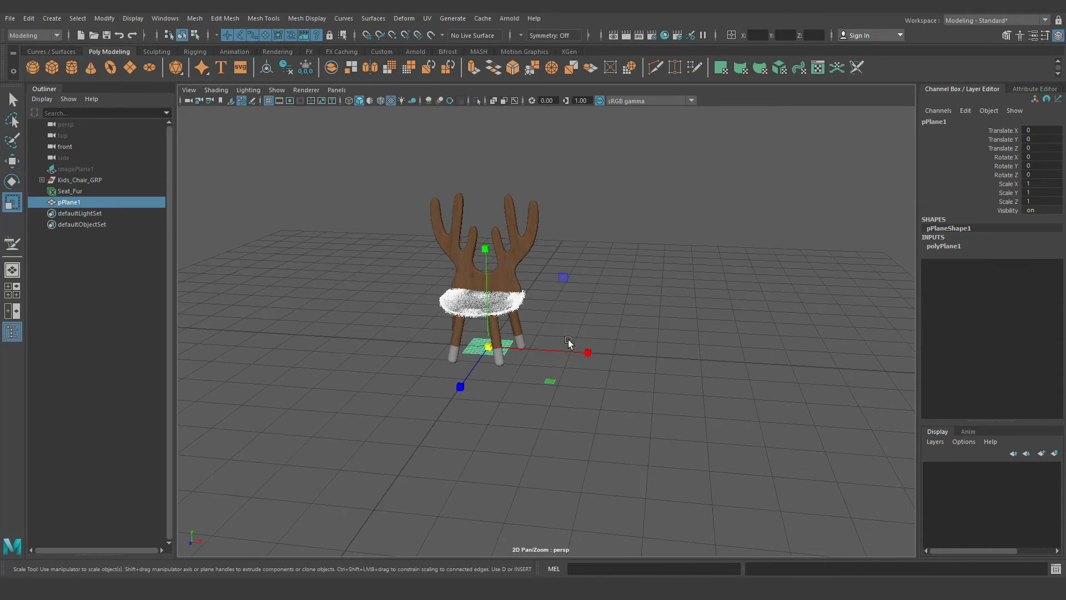
pyautogui.moveTo(506, 413); pyautogui.dragTo(634, 418, button='middle')
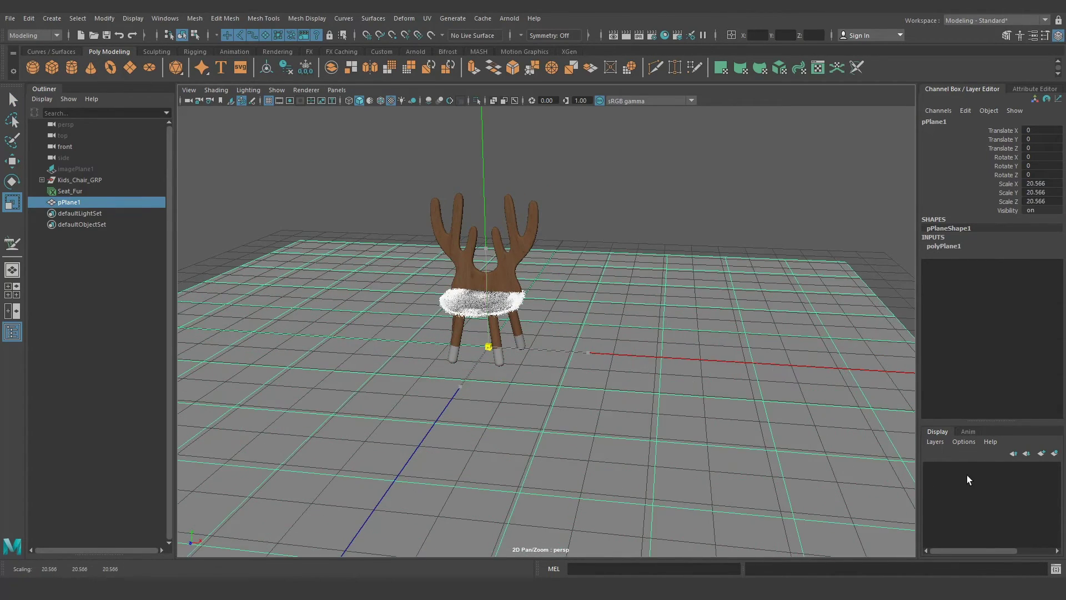
pyautogui.moveTo(634, 417)
pyautogui.keyDown('alt'); pyautogui.mouseDown()
pyautogui.moveTo(628, 402)
pyautogui.moveTo(675, 414)
pyautogui.moveTo(758, 375)
pyautogui.moveTo(630, 350)
pyautogui.mouseUp(); pyautogui.keyUp('alt')
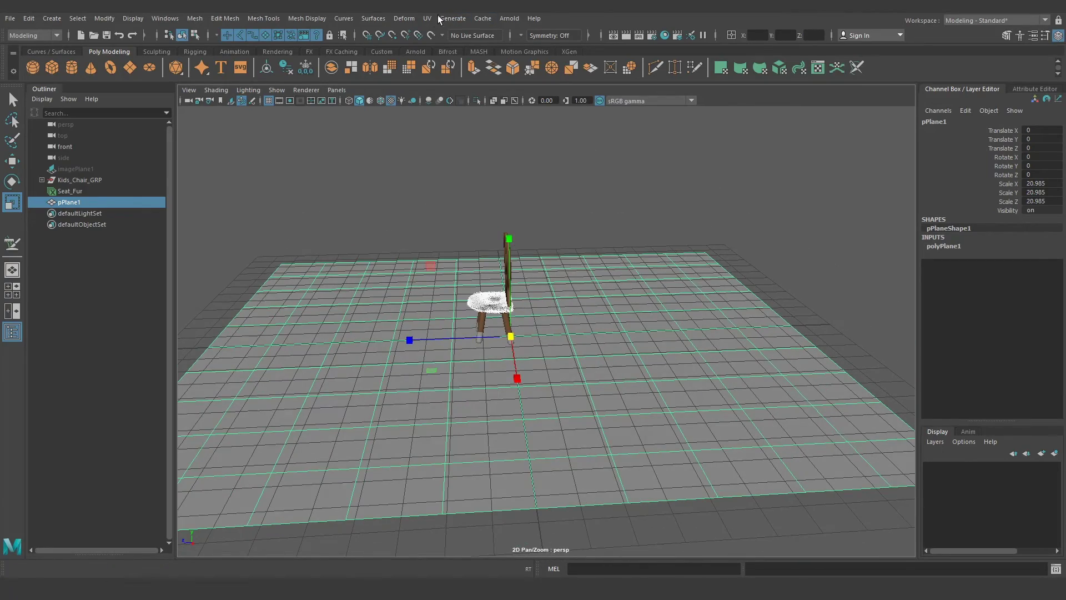
# Add a nonlinear Bend deformer to the plane with curvature 88.236
pyautogui.click(411, 20)
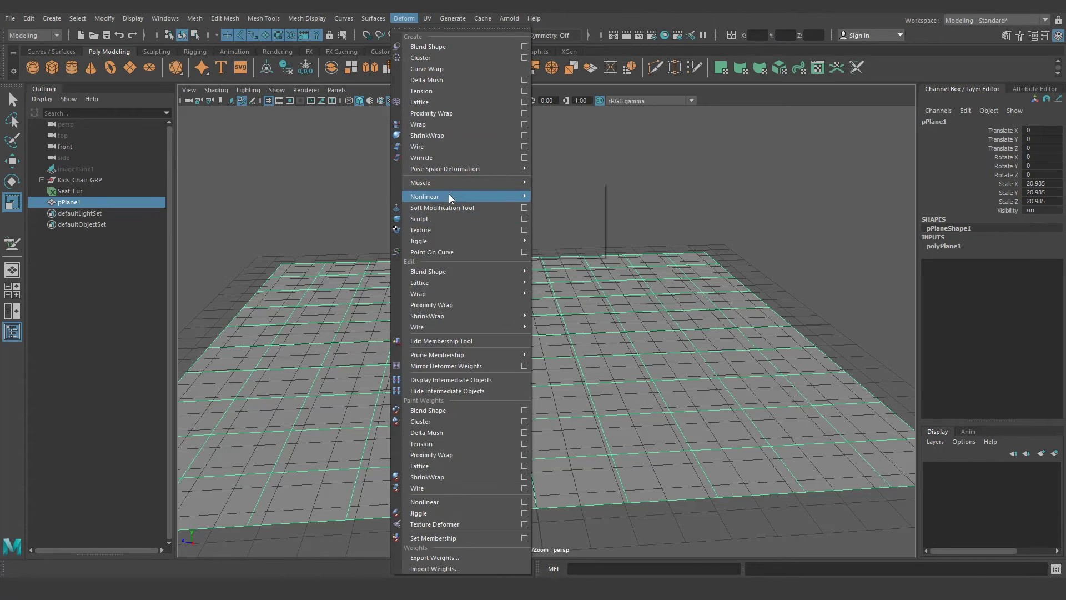
pyautogui.click(555, 196)
pyautogui.moveTo(680, 311)
pyautogui.keyDown('alt'); pyautogui.mouseDown()
pyautogui.moveTo(659, 316)
pyautogui.moveTo(792, 316)
pyautogui.mouseUp(); pyautogui.keyUp('alt')
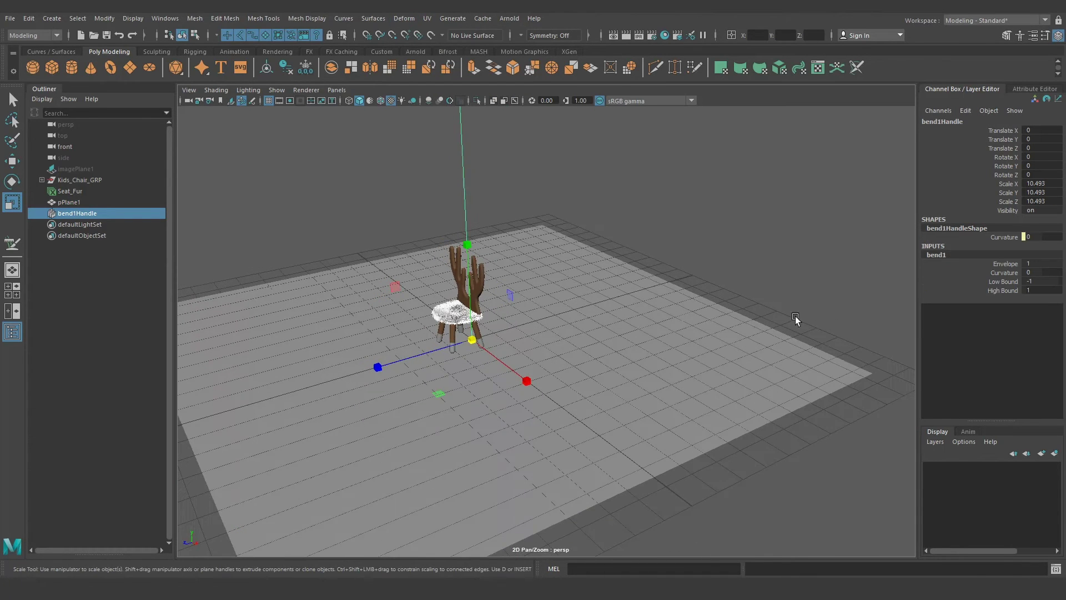
pyautogui.click(1004, 273)
pyautogui.moveTo(785, 267); pyautogui.dragTo(848, 270, button='middle')
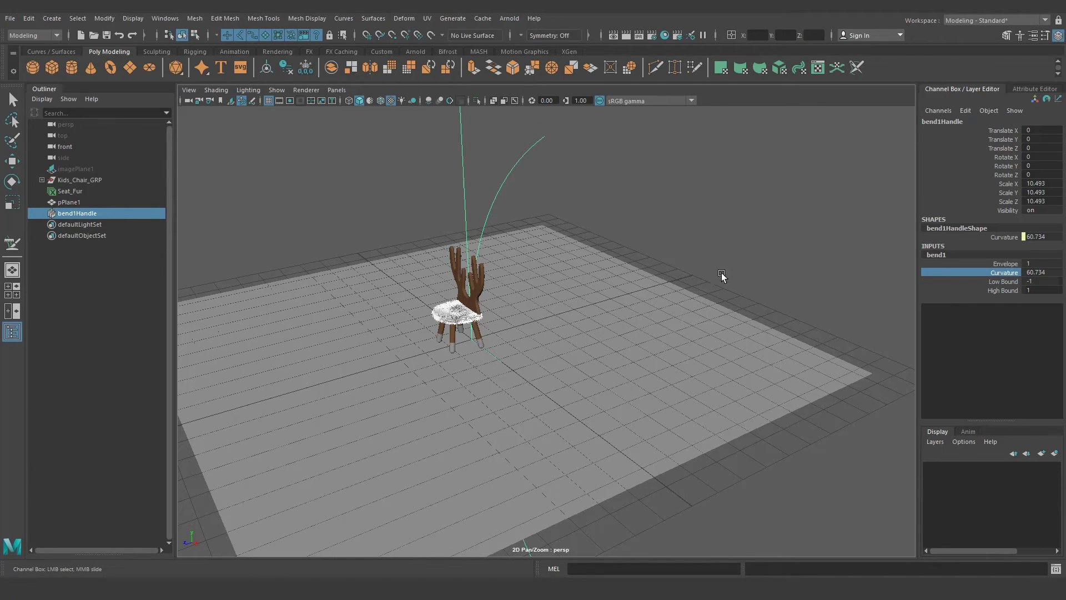
pyautogui.moveTo(698, 242)
pyautogui.mouseDown(button='middle')
pyautogui.moveTo(782, 245)
pyautogui.moveTo(707, 247)
pyautogui.moveTo(721, 249)
pyautogui.mouseUp(button='middle')
pyautogui.keyDown('alt'); pyautogui.moveTo(646, 248); pyautogui.dragTo(672, 263, button='right'); pyautogui.keyUp('alt')
pyautogui.keyDown('alt'); pyautogui.moveTo(672, 263); pyautogui.dragTo(611, 259); pyautogui.keyUp('alt')
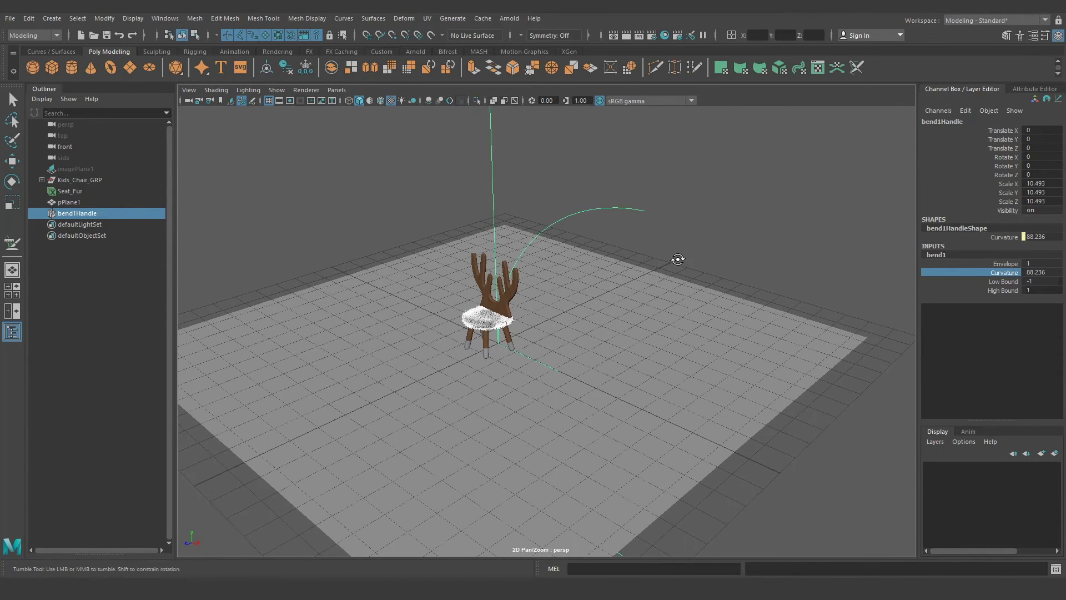
# Rotate the bend handle to -90/0/90 so the plane curves up behind the chair
pyautogui.press('e')
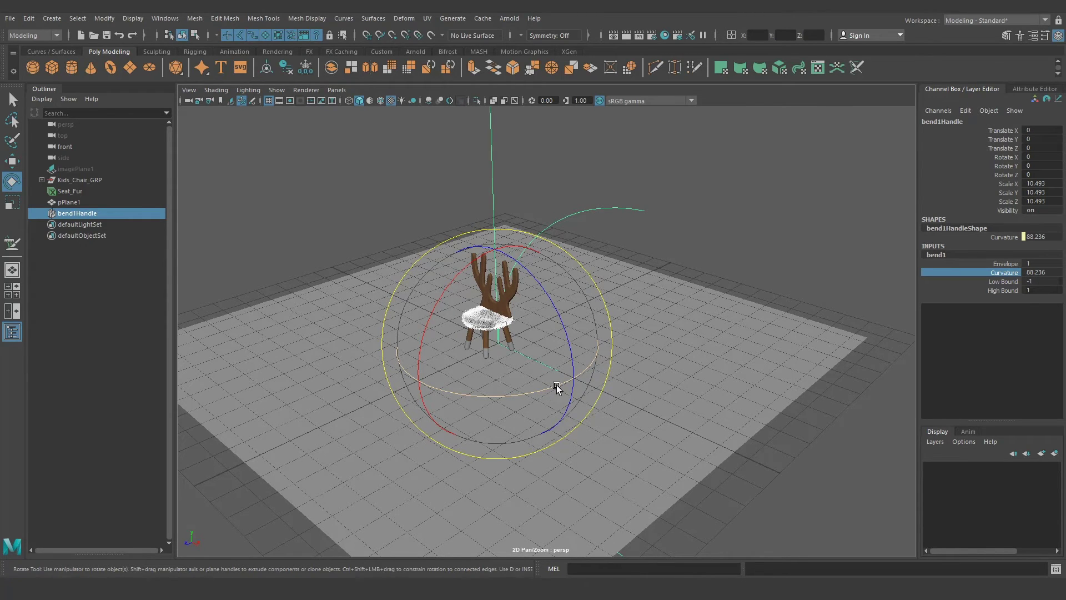
pyautogui.moveTo(557, 387); pyautogui.dragTo(424, 393)
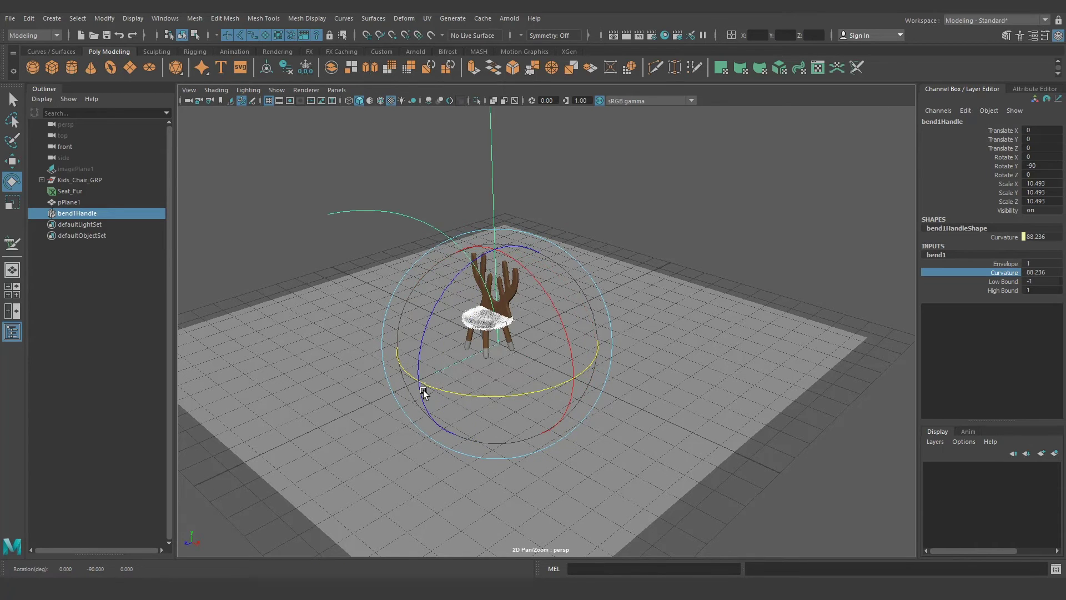
pyautogui.moveTo(428, 320); pyautogui.dragTo(501, 281)
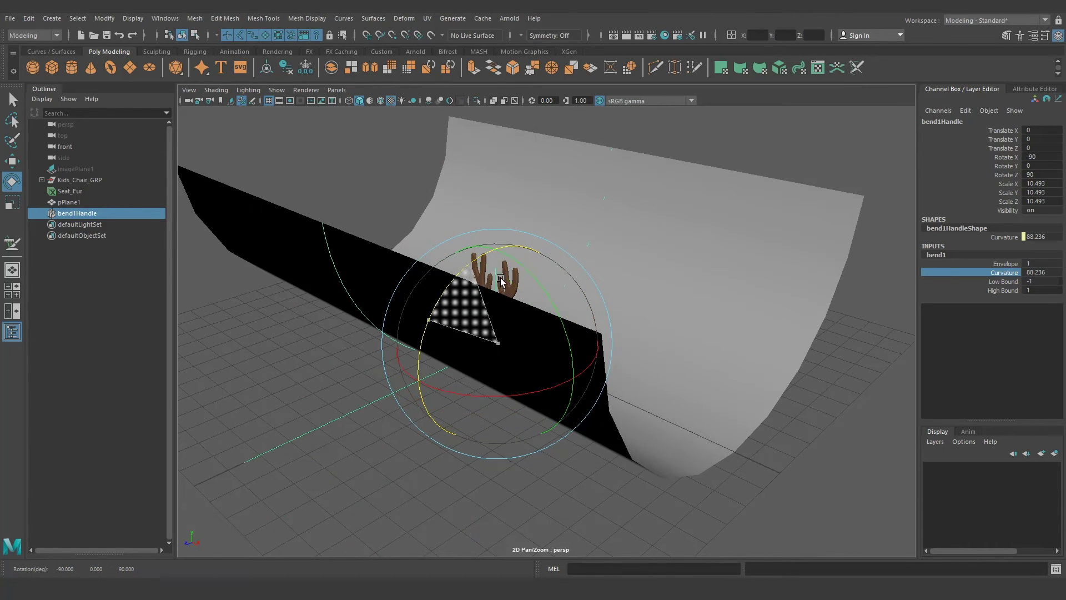
pyautogui.moveTo(647, 312)
pyautogui.keyDown('alt'); pyautogui.mouseDown()
pyautogui.moveTo(578, 323)
pyautogui.moveTo(708, 381)
pyautogui.moveTo(693, 389)
pyautogui.mouseUp(); pyautogui.keyUp('alt')
pyautogui.click(709, 381)
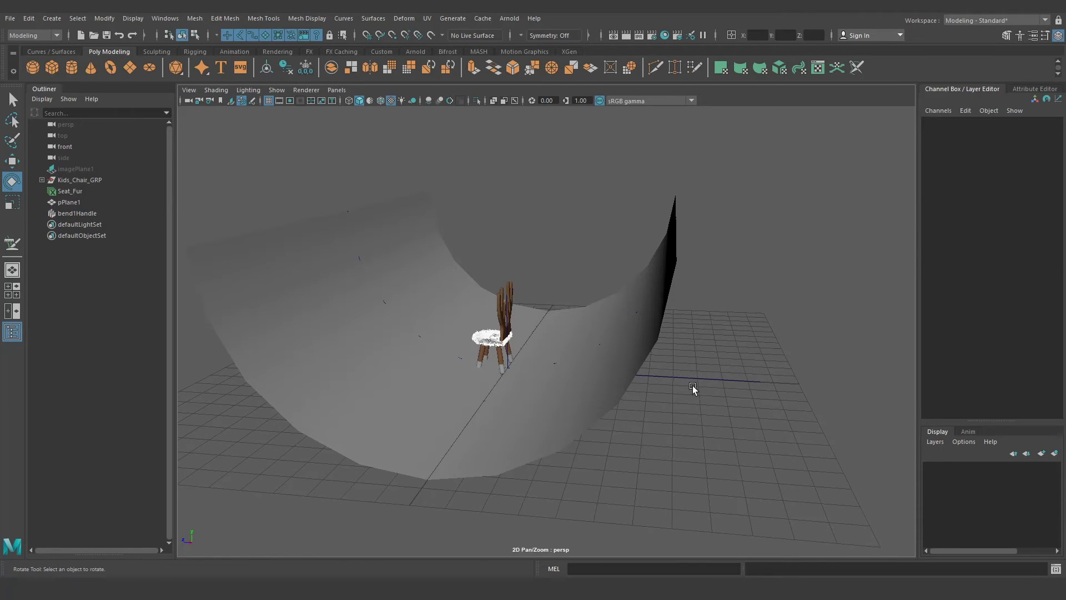
pyautogui.click(693, 389)
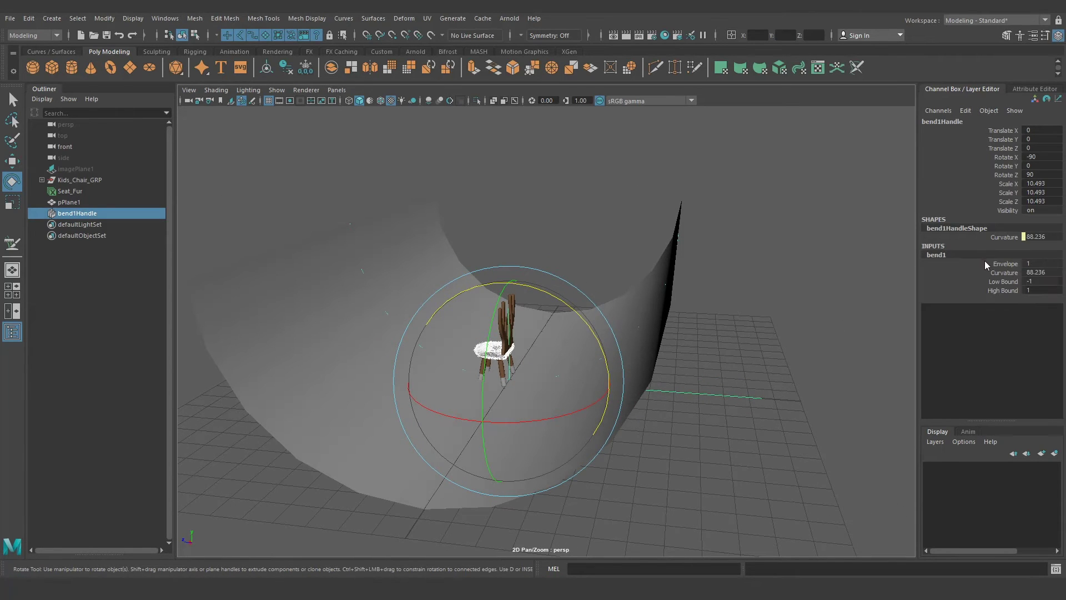
pyautogui.click(734, 393)
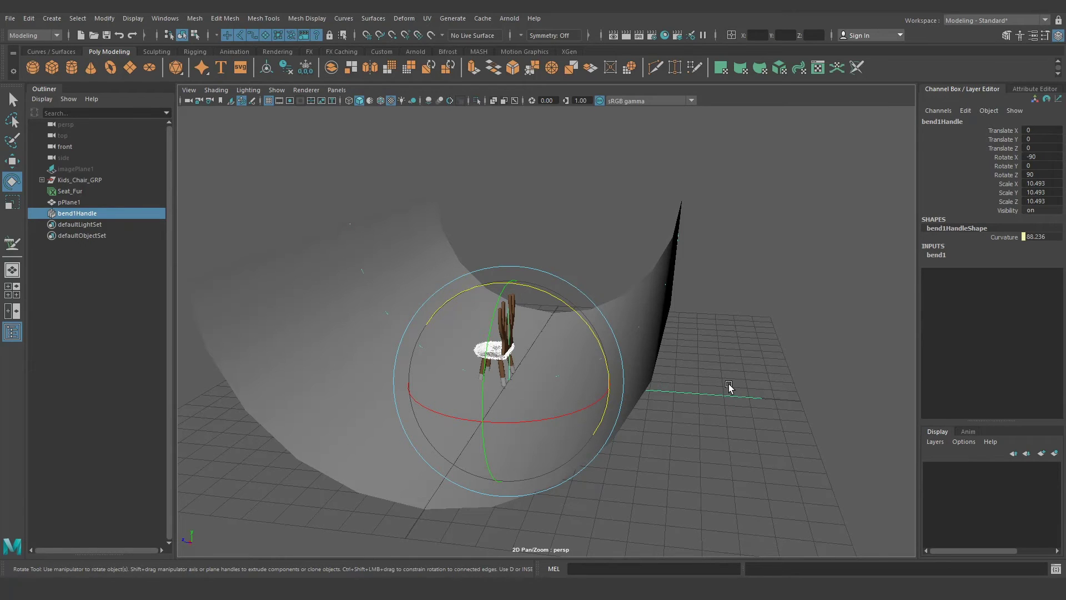
pyautogui.press('t')
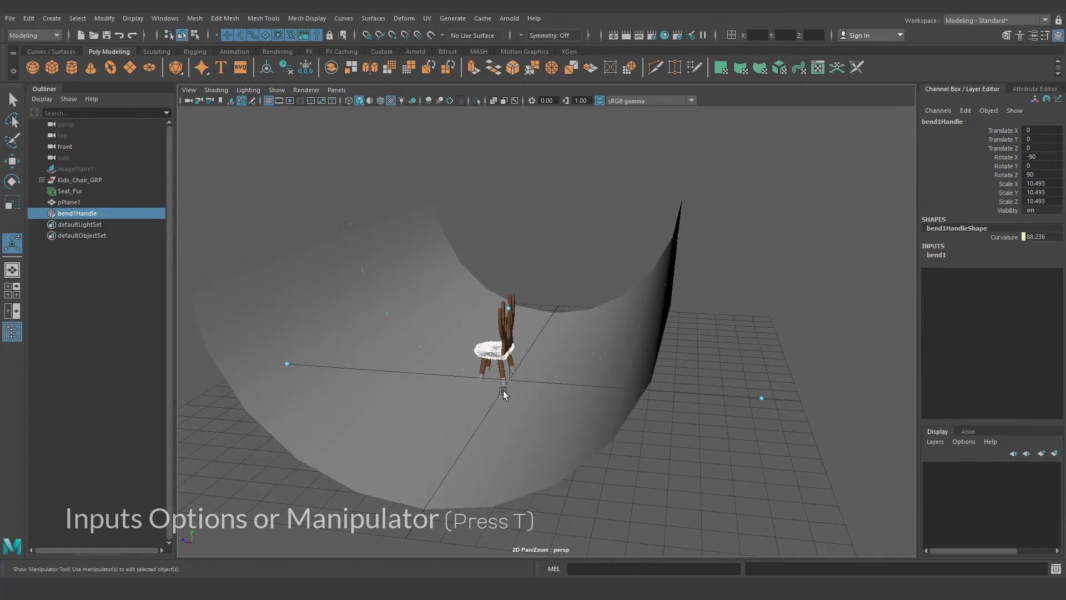
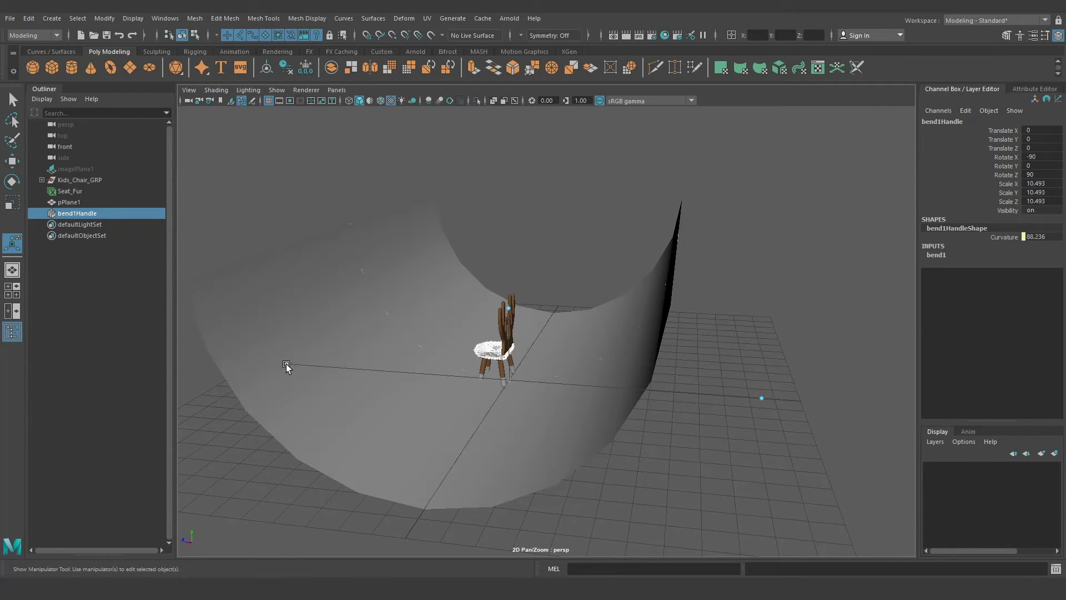
# Adjust the bend deformer's bounds, curvature and Z position so the plane curves into a sweep
pyautogui.moveTo(287, 367)
pyautogui.mouseDown()
pyautogui.moveTo(553, 401)
pyautogui.moveTo(355, 420)
pyautogui.moveTo(721, 388)
pyautogui.moveTo(694, 393)
pyautogui.mouseUp()
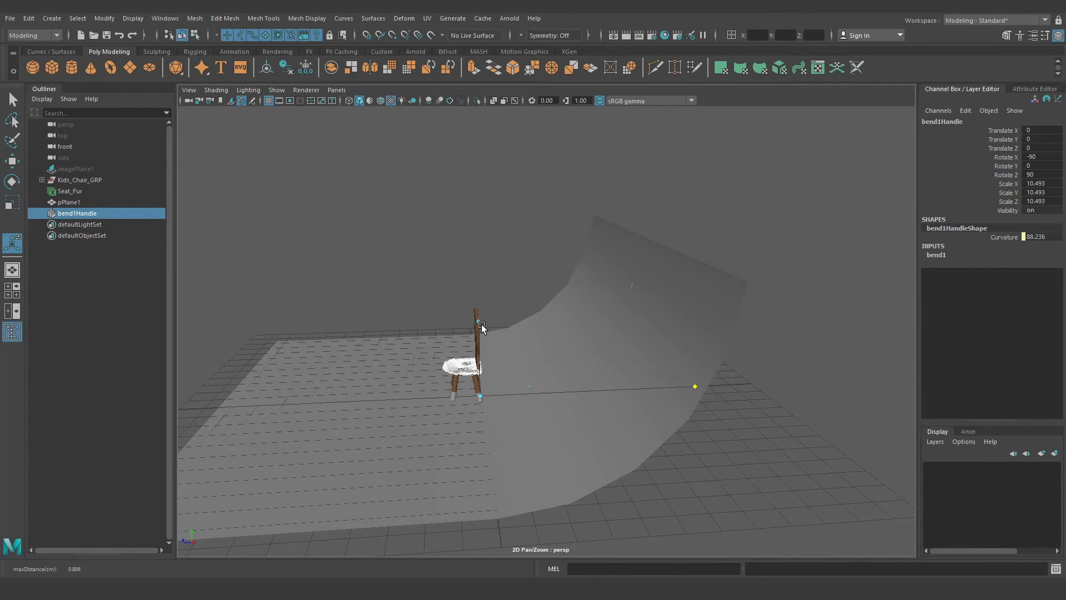
pyautogui.moveTo(479, 321); pyautogui.dragTo(480, 315)
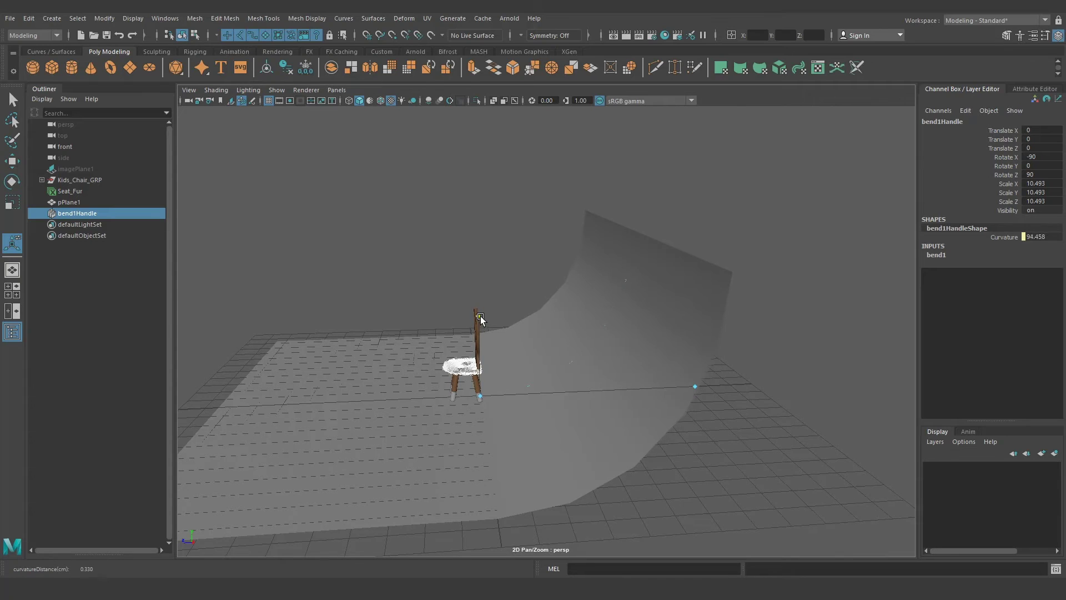
pyautogui.click(561, 431)
pyautogui.keyDown('alt'); pyautogui.moveTo(547, 435); pyautogui.dragTo(647, 376); pyautogui.keyUp('alt')
pyautogui.hotkey('ctrl', 'z')
pyautogui.press('w')
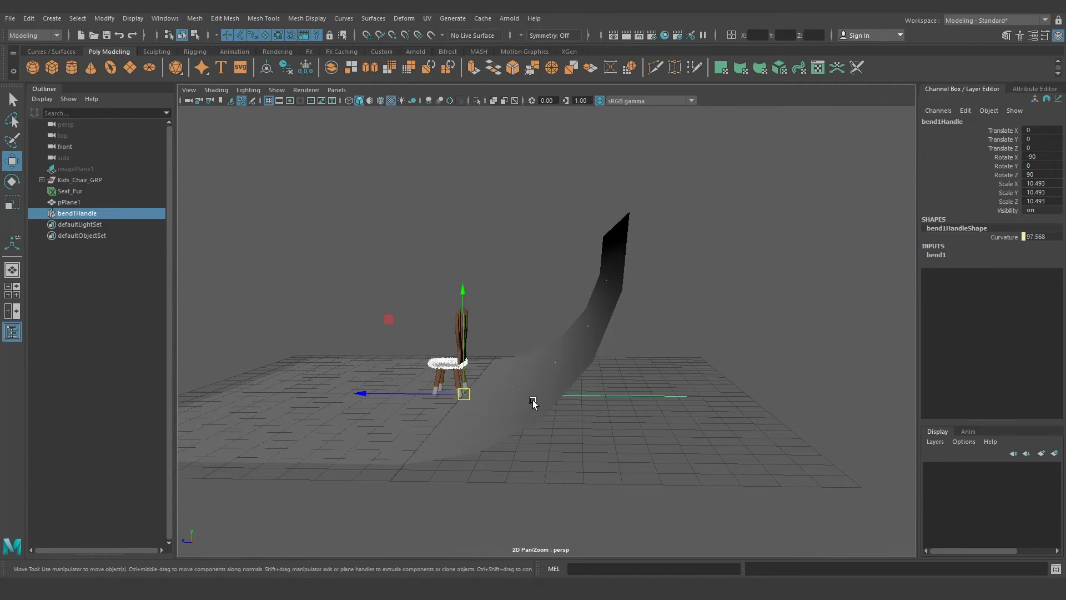
pyautogui.moveTo(425, 395)
pyautogui.mouseDown()
pyautogui.moveTo(485, 398)
pyautogui.moveTo(454, 406)
pyautogui.moveTo(546, 394)
pyautogui.mouseUp()
# Slide the backdrop plane back along Z and scale it up slightly
pyautogui.click(545, 394)
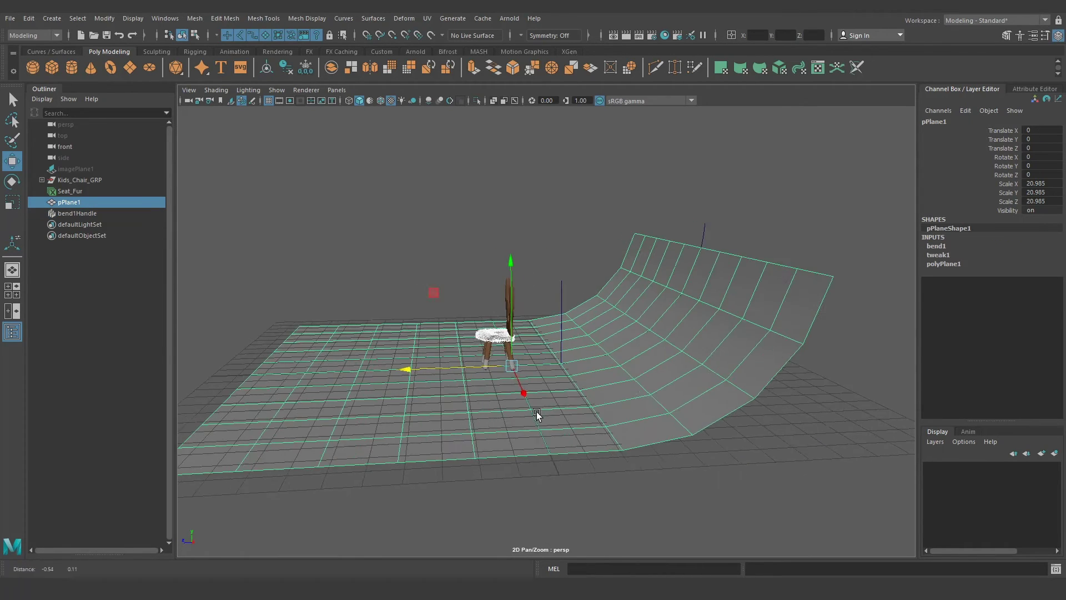
pyautogui.moveTo(446, 357)
pyautogui.mouseDown()
pyautogui.moveTo(571, 348)
pyautogui.moveTo(531, 368)
pyautogui.moveTo(544, 400)
pyautogui.mouseUp()
pyautogui.press('r')
pyautogui.moveTo(578, 424); pyautogui.dragTo(594, 421, button='middle')
pyautogui.moveTo(594, 421)
pyautogui.keyDown('alt'); pyautogui.mouseDown()
pyautogui.moveTo(578, 412)
pyautogui.moveTo(709, 431)
pyautogui.mouseUp(); pyautogui.keyUp('alt')
pyautogui.press('q')
pyautogui.click(704, 362)
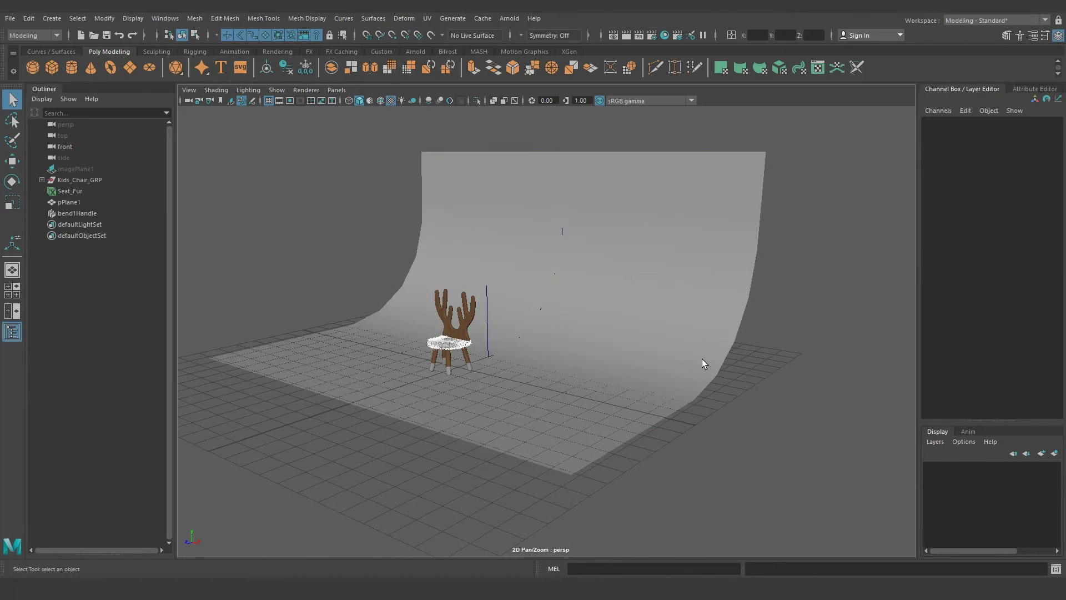
pyautogui.moveTo(704, 361)
pyautogui.keyDown('alt'); pyautogui.mouseDown()
pyautogui.moveTo(675, 383)
pyautogui.moveTo(614, 383)
pyautogui.moveTo(621, 372)
pyautogui.mouseUp(); pyautogui.keyUp('alt')
pyautogui.click(675, 383)
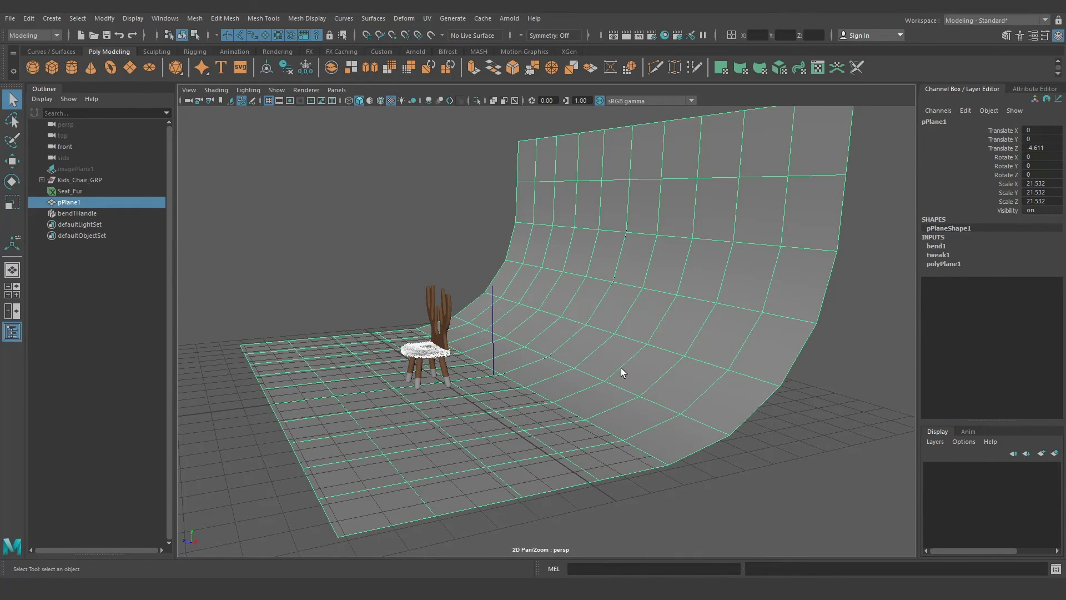
# Preview the backdrop as a smoothed surface and delete its construction history
pyautogui.press('3')
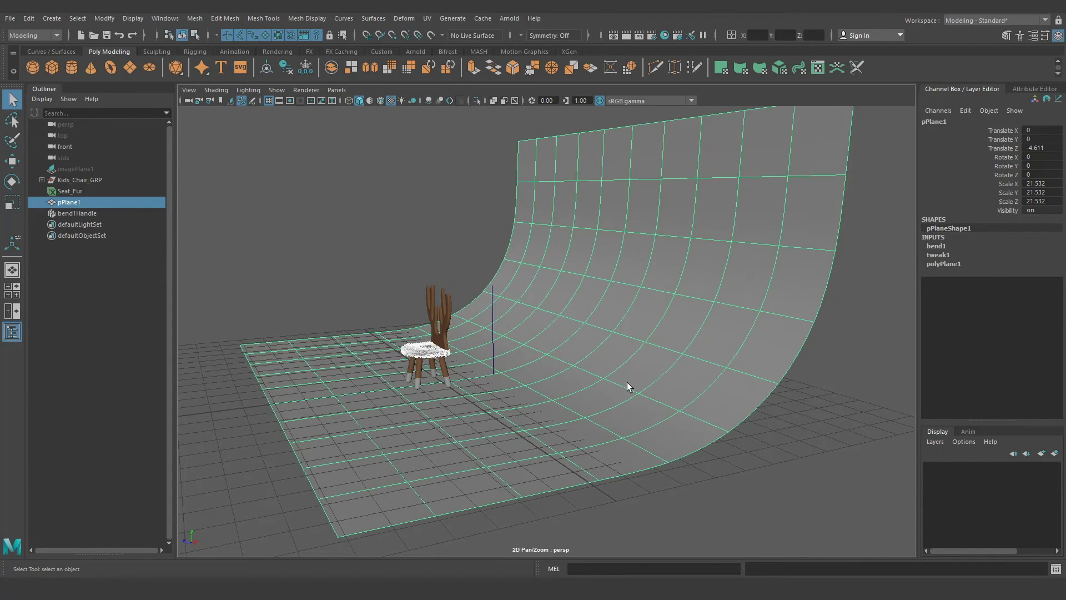
pyautogui.keyDown('alt'); pyautogui.moveTo(628, 382); pyautogui.dragTo(640, 396); pyautogui.keyUp('alt')
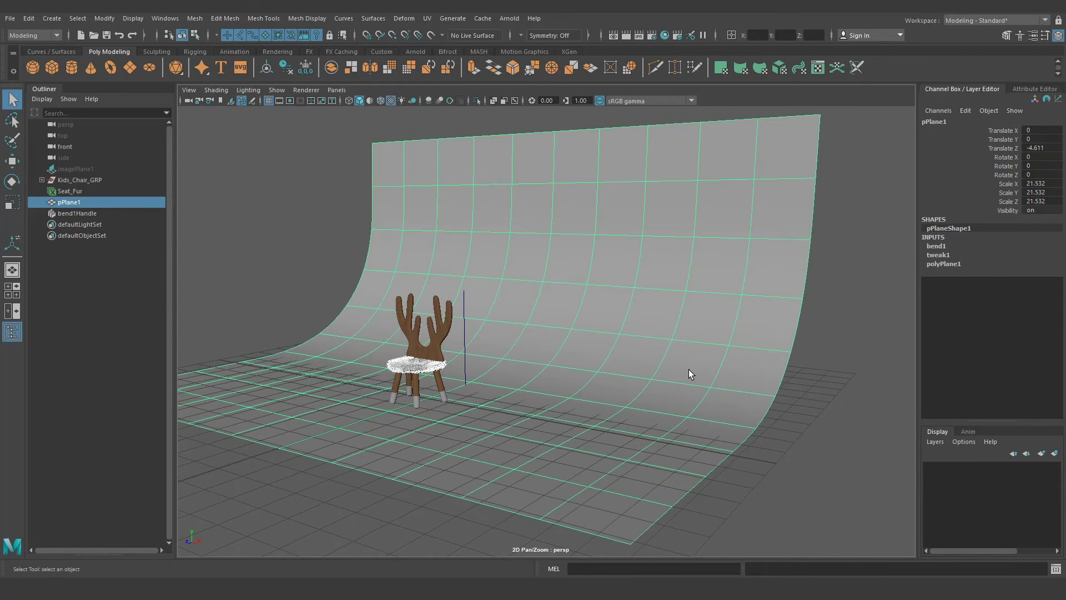
pyautogui.hotkey('alt', 'shift', 'd')
pyautogui.moveTo(697, 310)
pyautogui.keyDown('alt'); pyautogui.mouseDown()
pyautogui.moveTo(692, 329)
pyautogui.moveTo(743, 350)
pyautogui.mouseUp(); pyautogui.keyUp('alt')
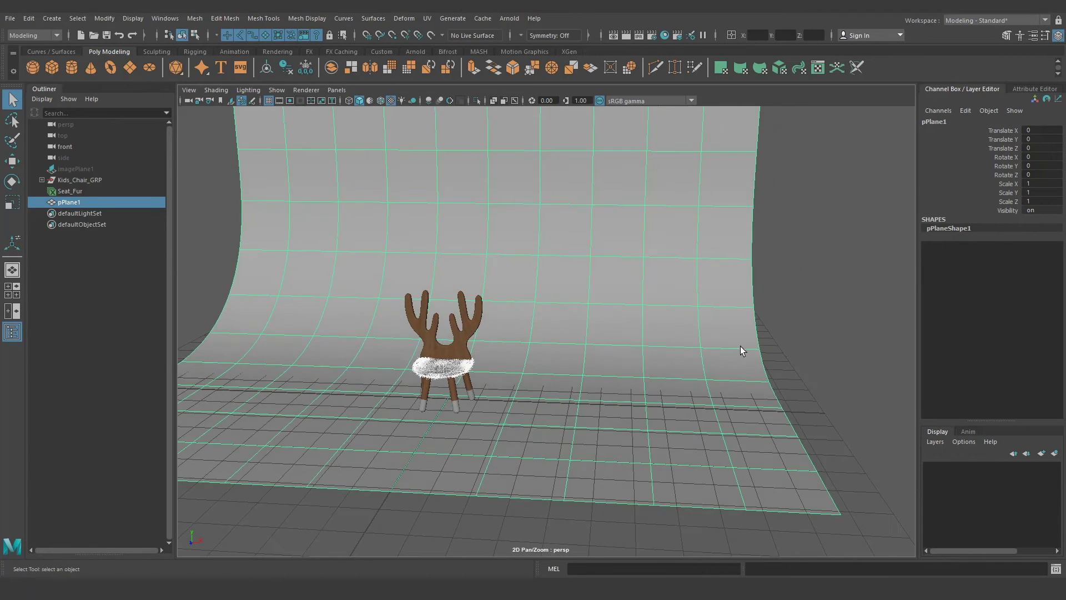
pyautogui.keyDown('alt'); pyautogui.moveTo(743, 350); pyautogui.dragTo(752, 341, button='middle'); pyautogui.keyUp('alt')
pyautogui.keyDown('alt'); pyautogui.moveTo(753, 340); pyautogui.dragTo(674, 340); pyautogui.keyUp('alt')
# Assign the backdrop a new aiStandardSurface material named Floor_MTL1
pyautogui.keyDown('alt'); pyautogui.moveTo(673, 340); pyautogui.dragTo(721, 290, button='right'); pyautogui.keyUp('alt')
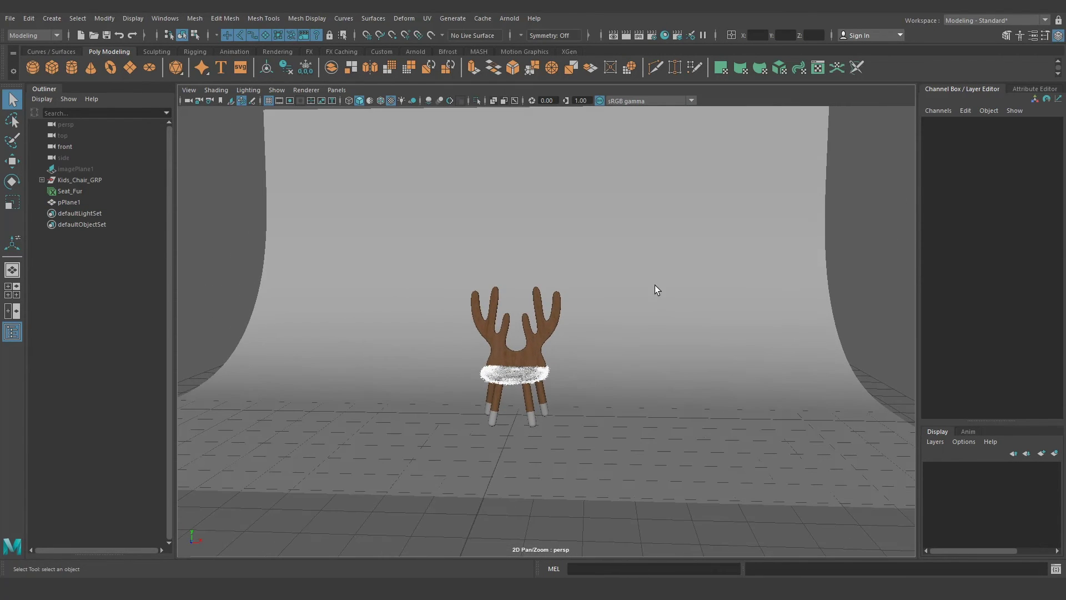
pyautogui.click(661, 232)
pyautogui.moveTo(661, 232); pyautogui.dragTo(666, 507, button='right')
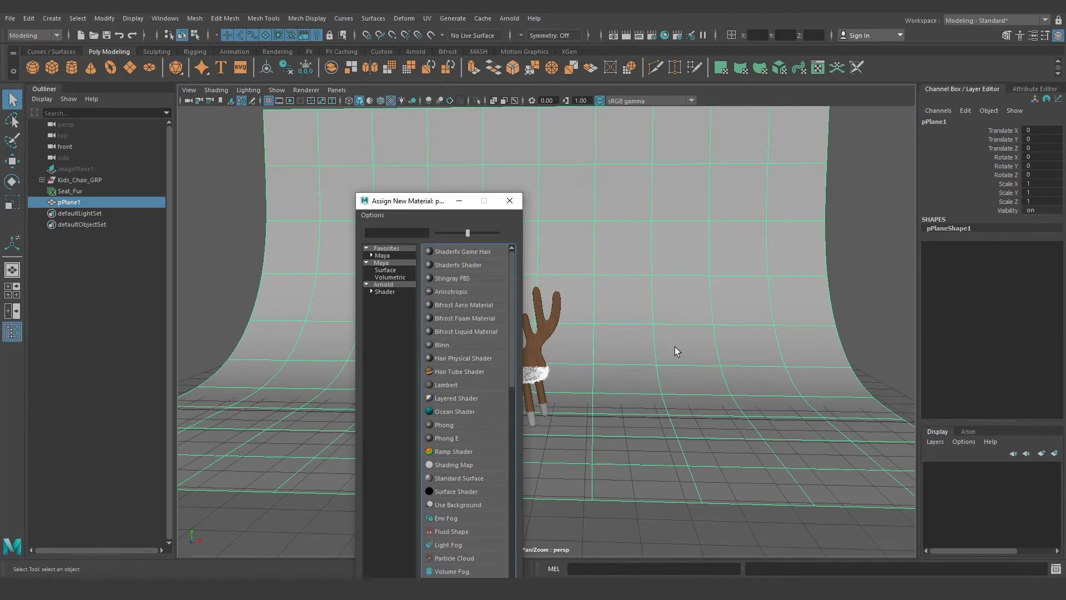
pyautogui.click(404, 294)
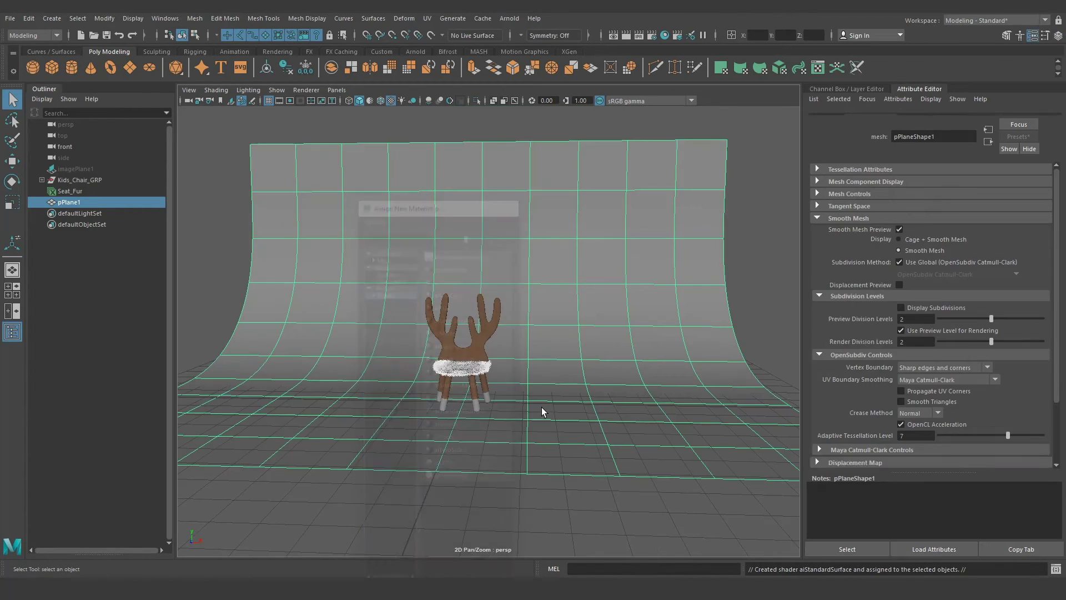
pyautogui.click(488, 416)
pyautogui.click(938, 120)
pyautogui.doubleClick(939, 146)
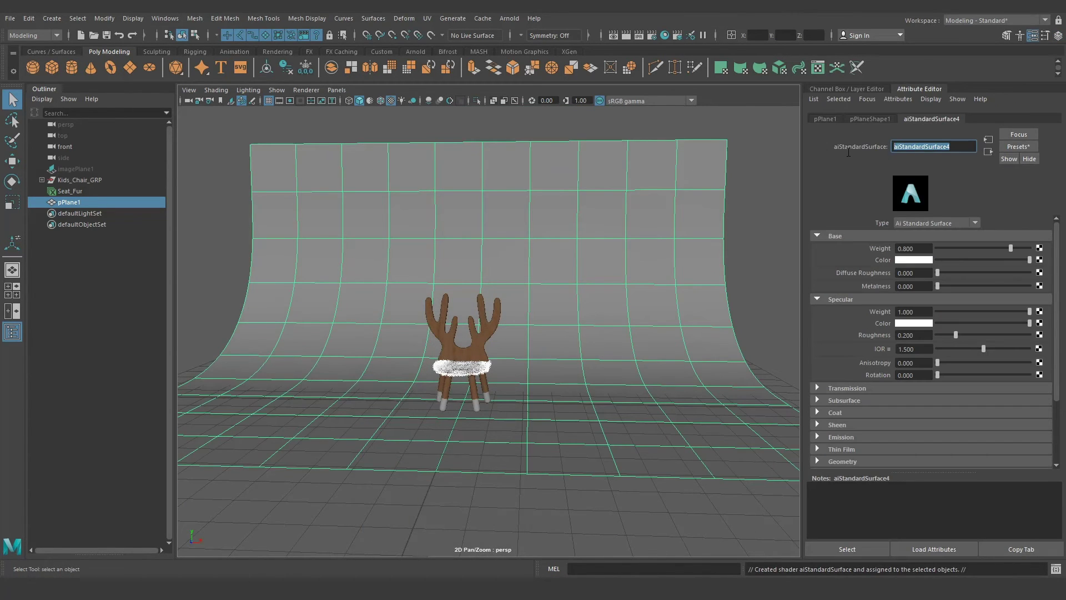
pyautogui.write('F')
pyautogui.write('loor_MTL')
pyautogui.press('Return')
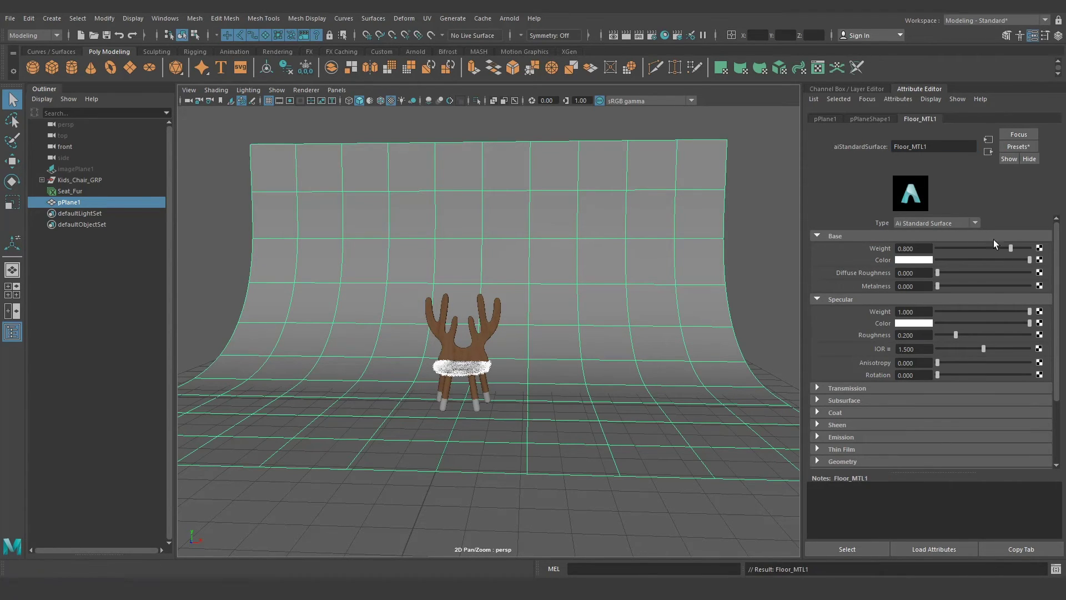
# Set Floor_MTL1's base weight to 1 and its base colour to orange via HSV values
pyautogui.moveTo(1010, 248); pyautogui.dragTo(1032, 248)
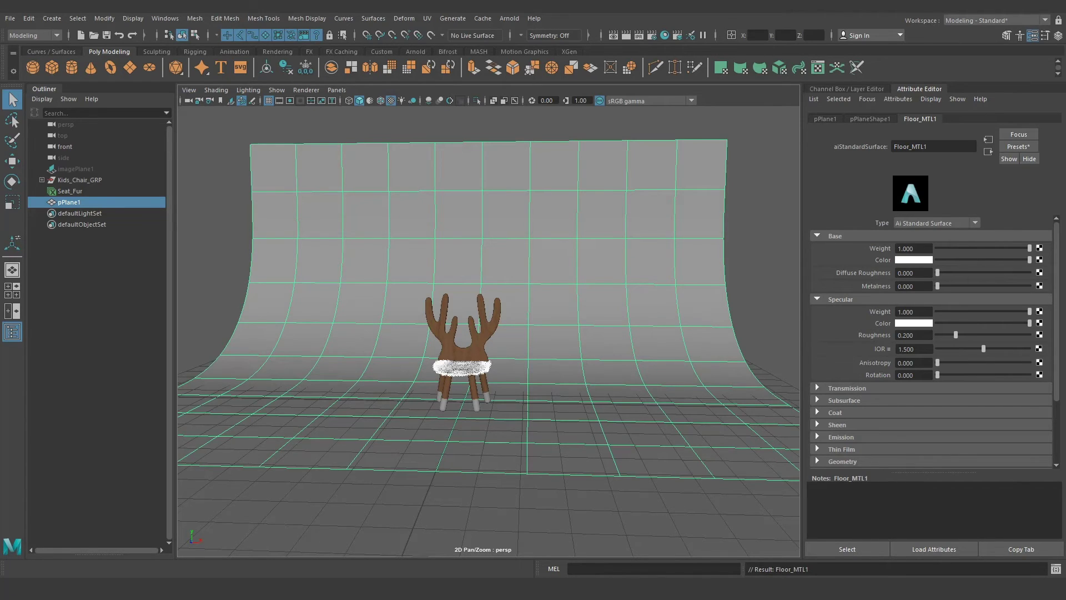
pyautogui.click(913, 260)
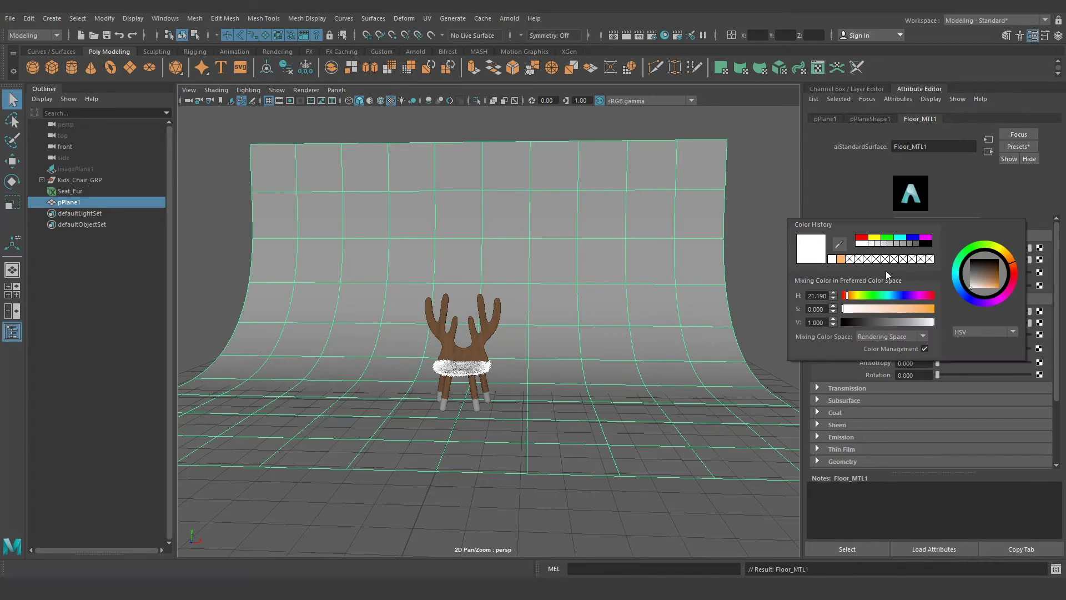
pyautogui.doubleClick(809, 296)
pyautogui.write('2')
pyautogui.press('Tab')
pyautogui.write('9')
pyautogui.press('Return')
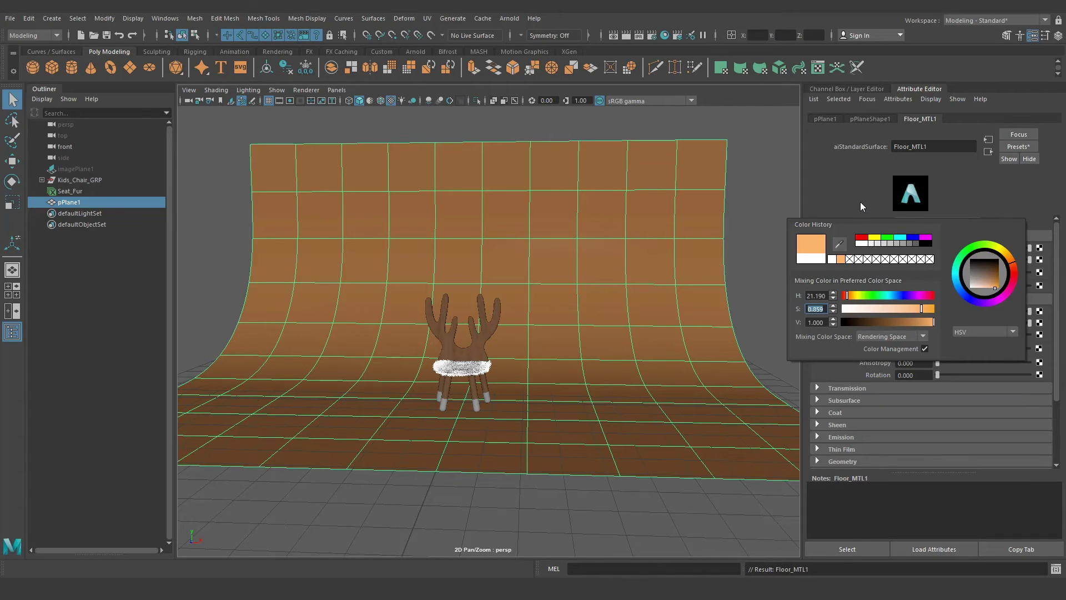
# Turn the specular weight down to 0 and slide the backdrop back along Z
pyautogui.moveTo(554, 324)
pyautogui.keyDown('alt'); pyautogui.mouseDown()
pyautogui.moveTo(549, 335)
pyautogui.moveTo(573, 358)
pyautogui.moveTo(546, 349)
pyautogui.mouseUp(); pyautogui.keyUp('alt')
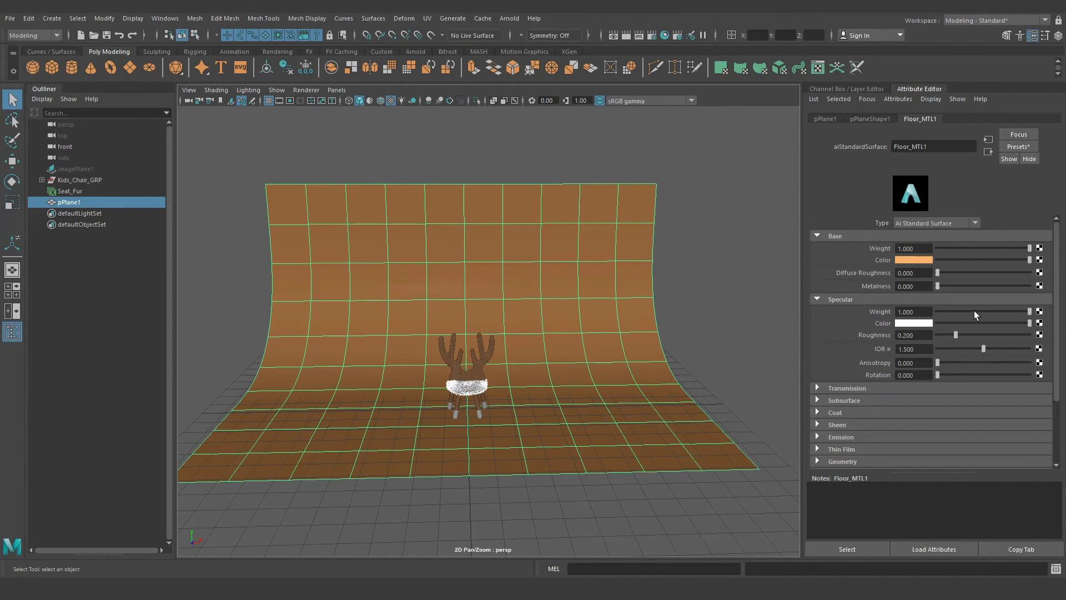
pyautogui.moveTo(988, 311); pyautogui.dragTo(942, 311)
pyautogui.moveTo(653, 329)
pyautogui.keyDown('alt'); pyautogui.mouseDown()
pyautogui.moveTo(571, 331)
pyautogui.moveTo(528, 316)
pyautogui.moveTo(543, 393)
pyautogui.mouseUp(); pyautogui.keyUp('alt')
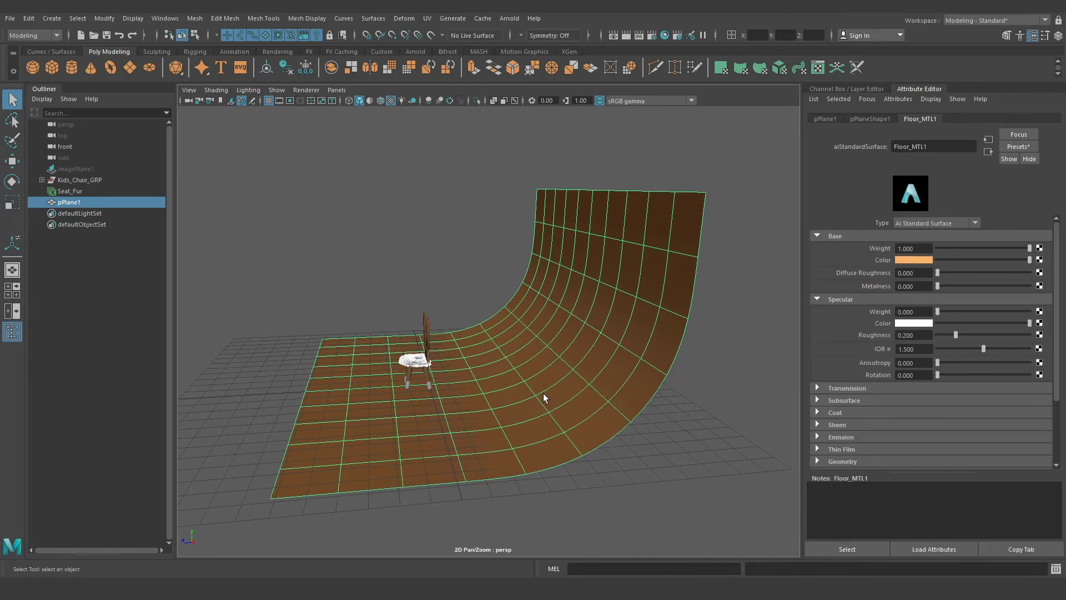
pyautogui.press('w')
pyautogui.moveTo(471, 380); pyautogui.dragTo(442, 385)
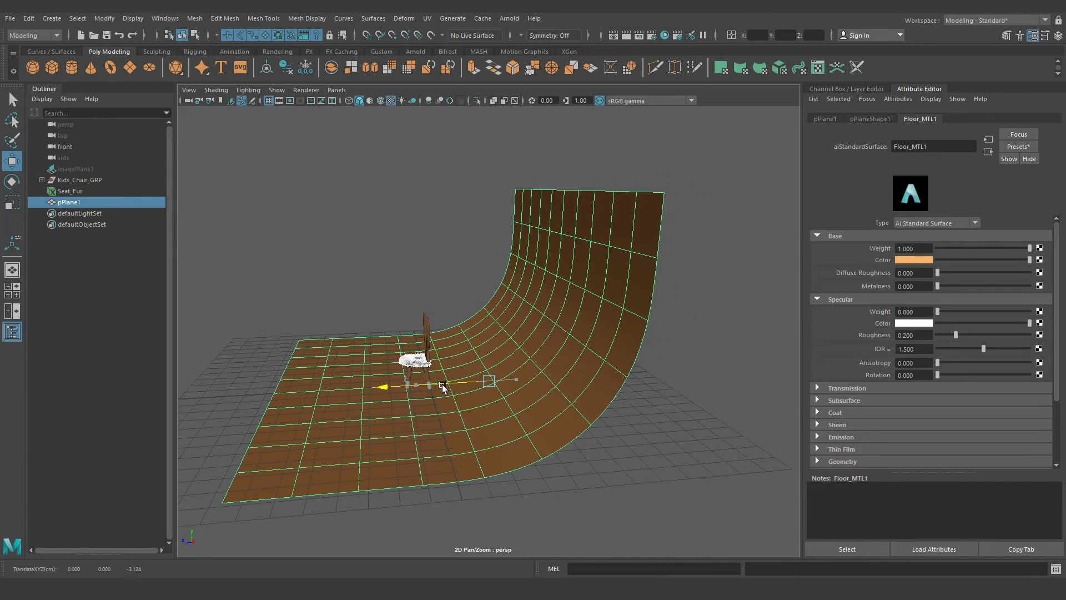
pyautogui.click(652, 393)
pyautogui.moveTo(652, 393)
pyautogui.keyDown('alt'); pyautogui.mouseDown()
pyautogui.moveTo(531, 340)
pyautogui.moveTo(608, 367)
pyautogui.moveTo(617, 398)
pyautogui.moveTo(621, 372)
pyautogui.moveTo(588, 365)
pyautogui.moveTo(627, 366)
pyautogui.moveTo(569, 332)
pyautogui.mouseUp(); pyautogui.keyUp('alt')
# Create an Arnold area light and enlarge it to scale 9.463
pyautogui.click(414, 51)
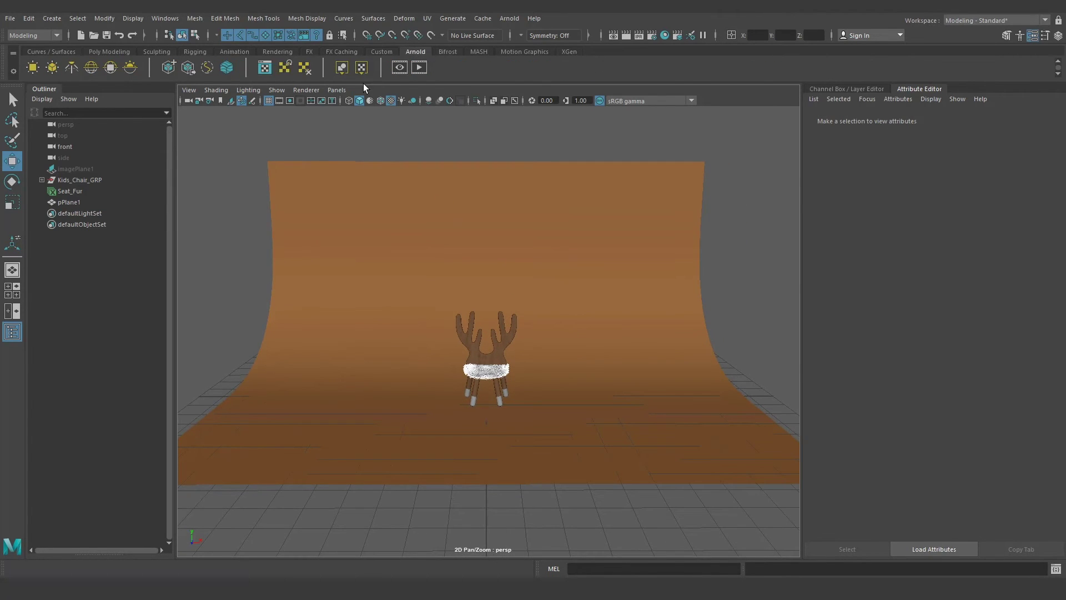
pyautogui.click(28, 66)
pyautogui.keyDown('alt'); pyautogui.moveTo(528, 377); pyautogui.dragTo(535, 404); pyautogui.keyUp('alt')
pyautogui.press('r')
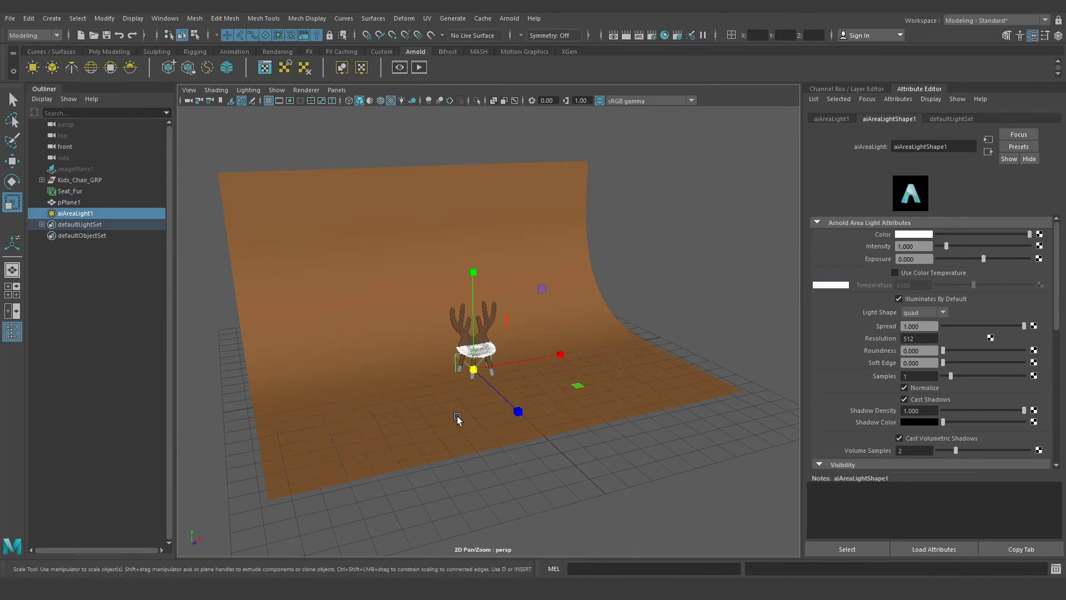
pyautogui.moveTo(457, 415)
pyautogui.mouseDown(button='middle')
pyautogui.moveTo(598, 464)
pyautogui.moveTo(718, 324)
pyautogui.mouseUp(button='middle')
pyautogui.hotkey('ctrl', 'a')
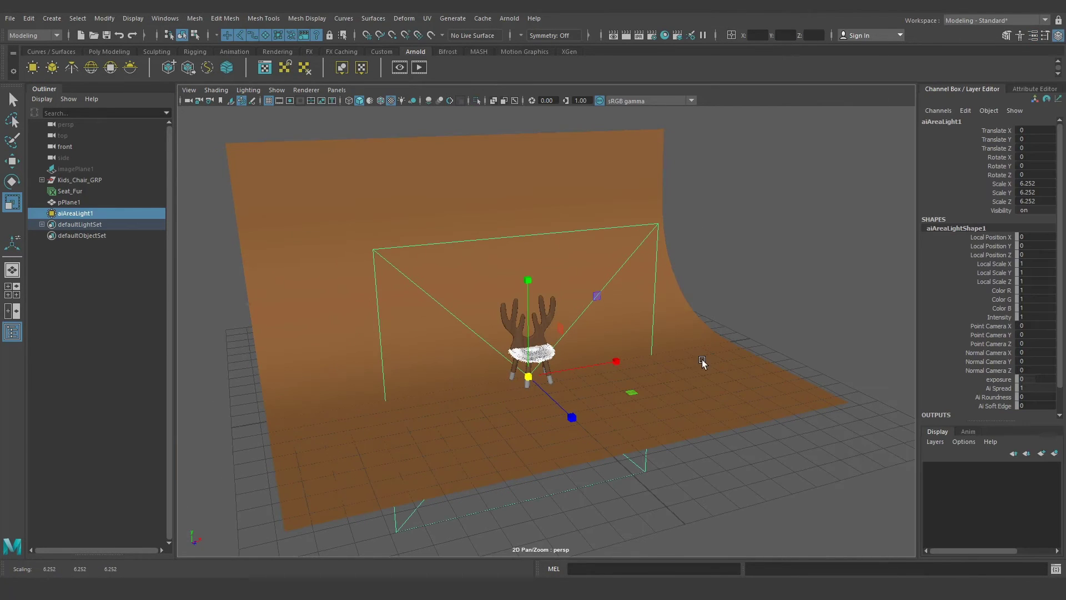
pyautogui.moveTo(738, 371)
pyautogui.mouseDown(button='middle')
pyautogui.moveTo(725, 354)
pyautogui.moveTo(816, 348)
pyautogui.mouseUp(button='middle')
# Move the area light to the chair's side, turn it about 55° toward the chair, and stretch it along Z
pyautogui.press('w')
pyautogui.keyDown('alt'); pyautogui.moveTo(735, 379); pyautogui.dragTo(664, 367); pyautogui.keyUp('alt')
pyautogui.moveTo(664, 368); pyautogui.dragTo(866, 367, button='middle')
pyautogui.keyDown('alt'); pyautogui.moveTo(866, 367); pyautogui.dragTo(766, 311); pyautogui.keyUp('alt')
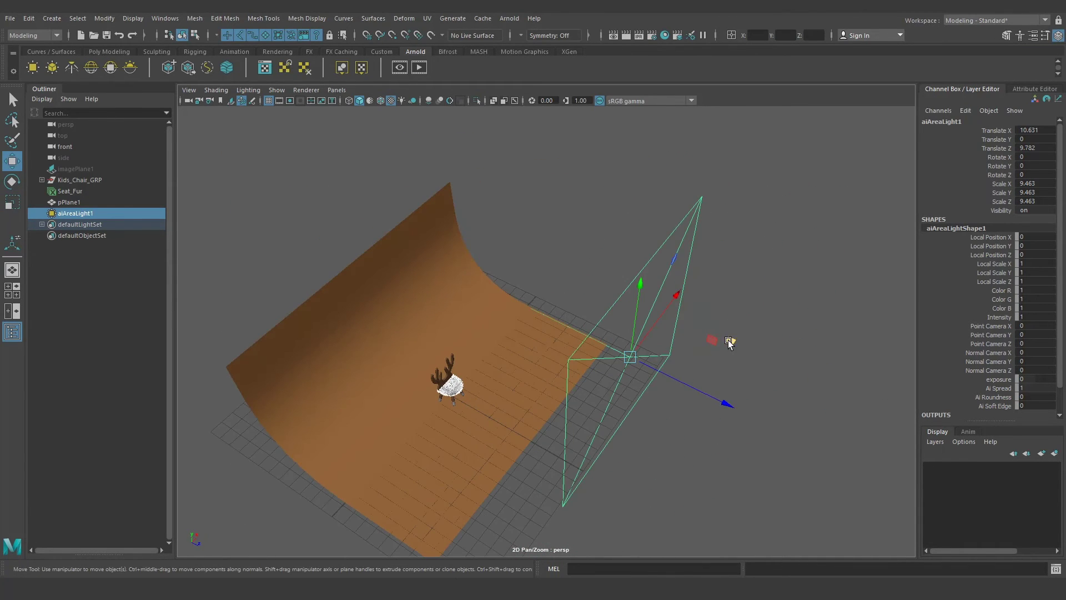
pyautogui.moveTo(767, 311); pyautogui.dragTo(792, 299, button='middle')
pyautogui.keyDown('alt'); pyautogui.moveTo(792, 300); pyautogui.dragTo(682, 352); pyautogui.keyUp('alt')
pyautogui.press('e')
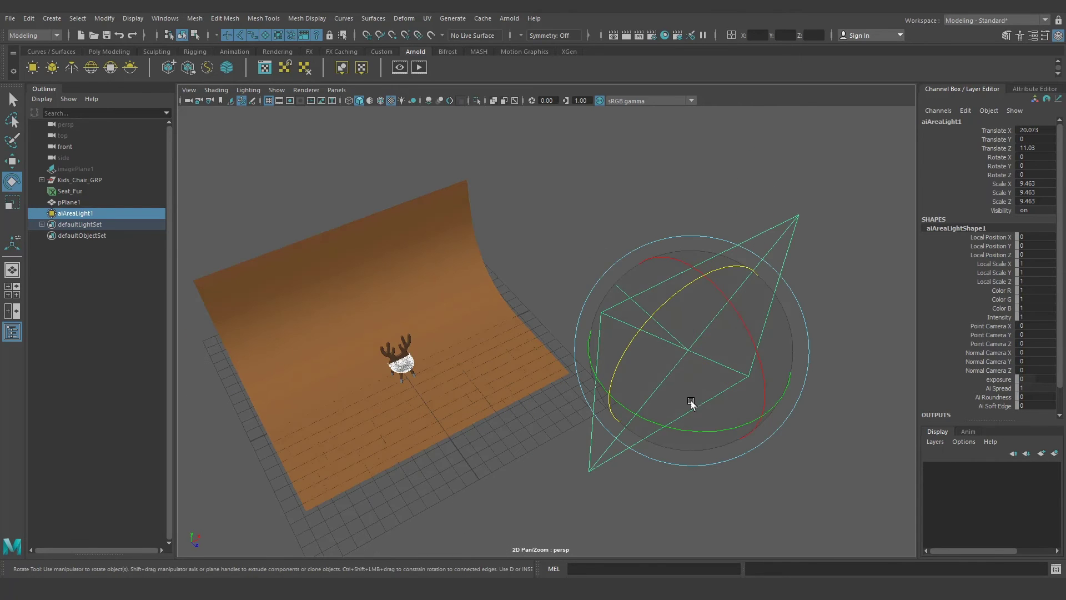
pyautogui.moveTo(692, 431); pyautogui.dragTo(792, 411)
pyautogui.press('r')
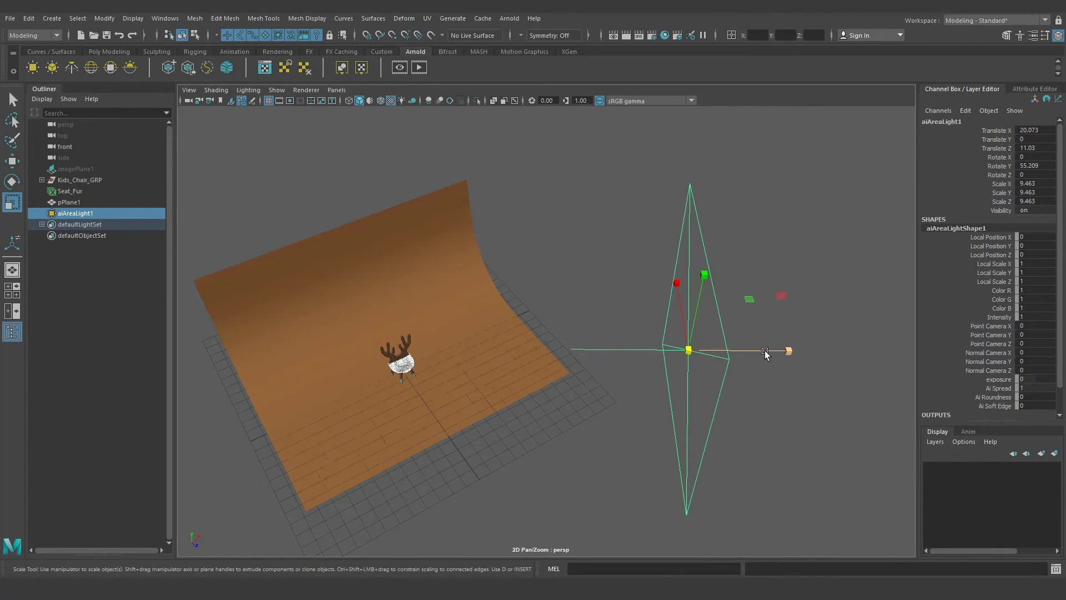
pyautogui.moveTo(726, 354); pyautogui.dragTo(899, 354)
# Frame the area light and backdrop, then tilt the light down toward the chair
pyautogui.moveTo(564, 384)
pyautogui.keyDown('alt'); pyautogui.mouseDown()
pyautogui.moveTo(694, 351)
pyautogui.moveTo(680, 248)
pyautogui.moveTo(600, 369)
pyautogui.mouseUp(); pyautogui.keyUp('alt')
pyautogui.press('w')
pyautogui.press('f')
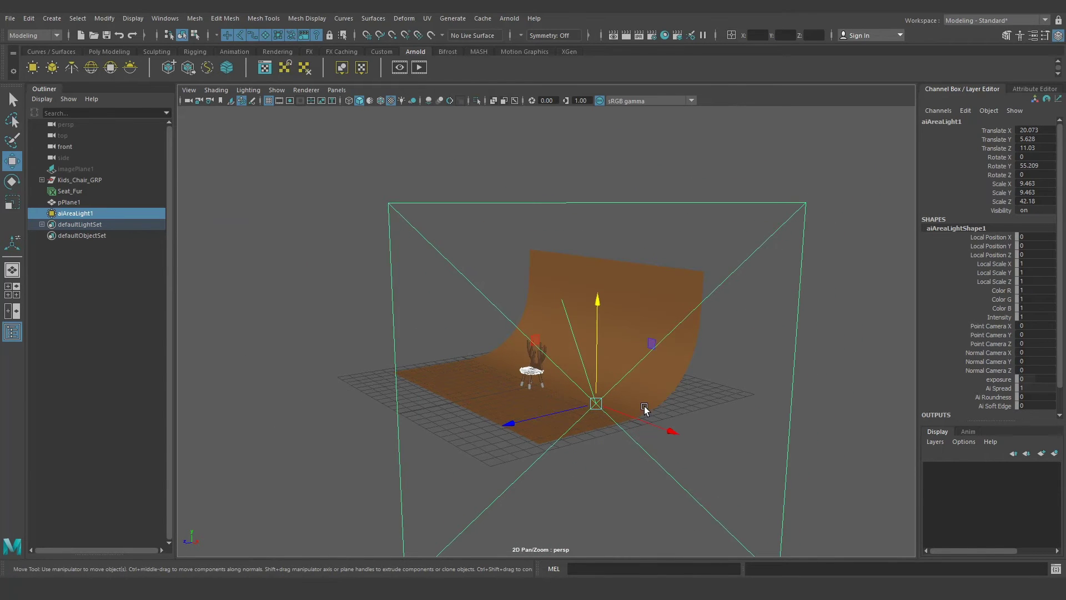
pyautogui.press('r')
pyautogui.press('e')
pyautogui.moveTo(612, 410)
pyautogui.mouseDown()
pyautogui.moveTo(635, 385)
pyautogui.moveTo(607, 404)
pyautogui.moveTo(631, 423)
pyautogui.mouseUp()
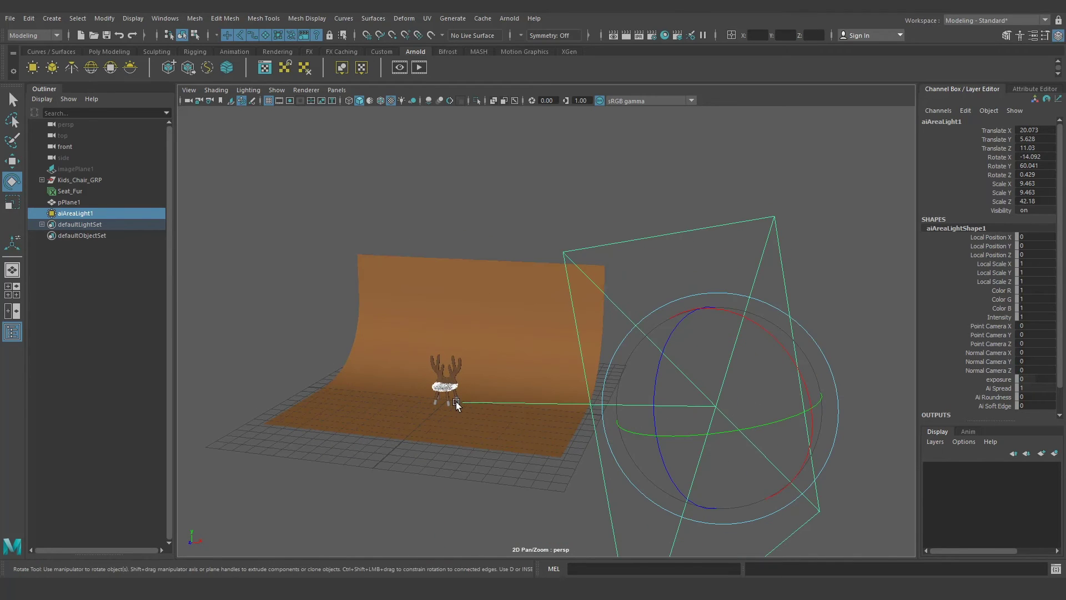
# Raise the area light and refine its tilt so it aims at the chair
pyautogui.moveTo(461, 406)
pyautogui.keyDown('alt'); pyautogui.mouseDown()
pyautogui.moveTo(548, 411)
pyautogui.moveTo(557, 433)
pyautogui.mouseUp(); pyautogui.keyUp('alt')
pyautogui.press('w')
pyautogui.moveTo(643, 464)
pyautogui.mouseDown(button='middle')
pyautogui.moveTo(580, 392)
pyautogui.moveTo(571, 352)
pyautogui.mouseUp(button='middle')
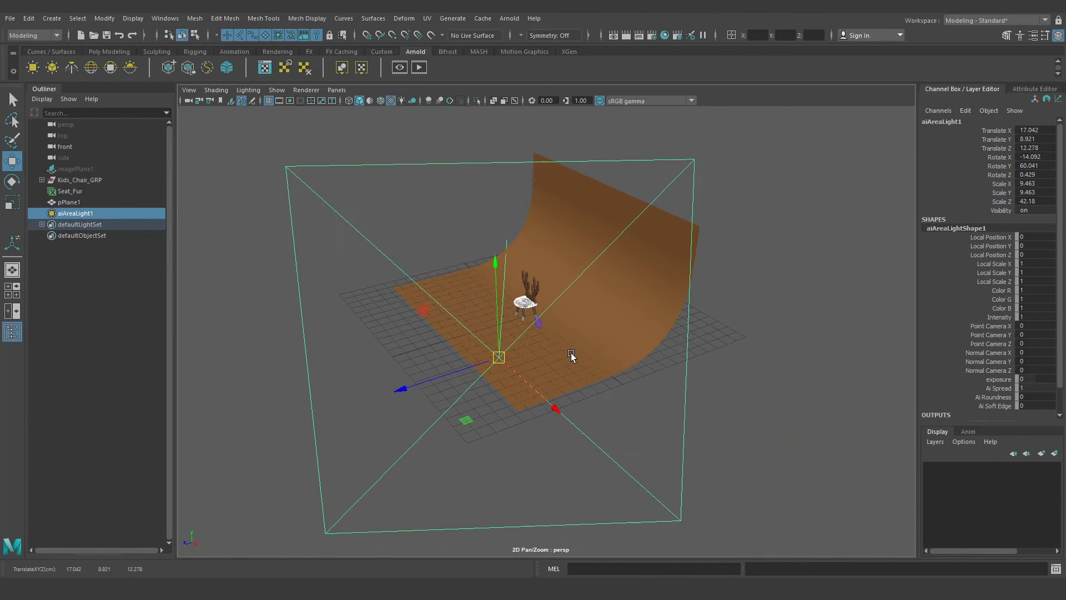
pyautogui.keyDown('alt'); pyautogui.moveTo(571, 352); pyautogui.dragTo(571, 395); pyautogui.keyUp('alt')
pyautogui.press('e')
pyautogui.moveTo(518, 428)
pyautogui.mouseDown()
pyautogui.moveTo(594, 346)
pyautogui.moveTo(595, 357)
pyautogui.mouseUp()
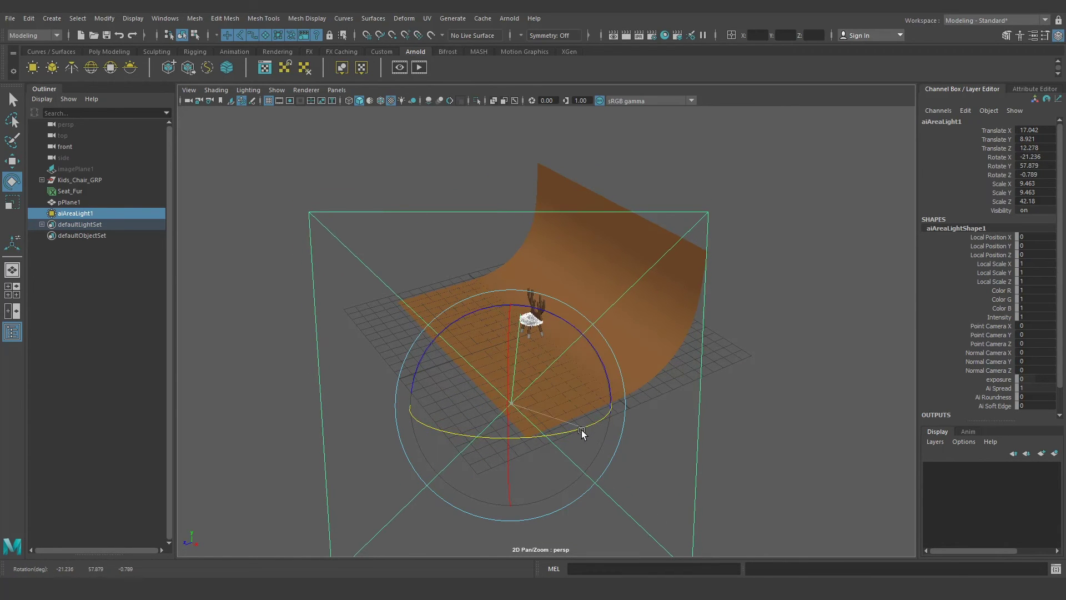
pyautogui.moveTo(581, 433); pyautogui.dragTo(580, 432)
pyautogui.moveTo(501, 423)
pyautogui.keyDown('alt'); pyautogui.mouseDown()
pyautogui.moveTo(535, 428)
pyautogui.moveTo(488, 409)
pyautogui.moveTo(683, 410)
pyautogui.moveTo(607, 378)
pyautogui.moveTo(879, 344)
pyautogui.moveTo(523, 369)
pyautogui.moveTo(395, 347)
pyautogui.moveTo(396, 361)
pyautogui.moveTo(619, 374)
pyautogui.moveTo(634, 425)
pyautogui.moveTo(528, 392)
pyautogui.moveTo(626, 494)
pyautogui.moveTo(666, 436)
pyautogui.moveTo(649, 438)
pyautogui.mouseUp(); pyautogui.keyUp('alt')
pyautogui.press('w')
# Shrink aiAreaLight2 to scale 3.016 and drag a copy, aiAreaLight3, toward the backdrop centre
pyautogui.press('e')
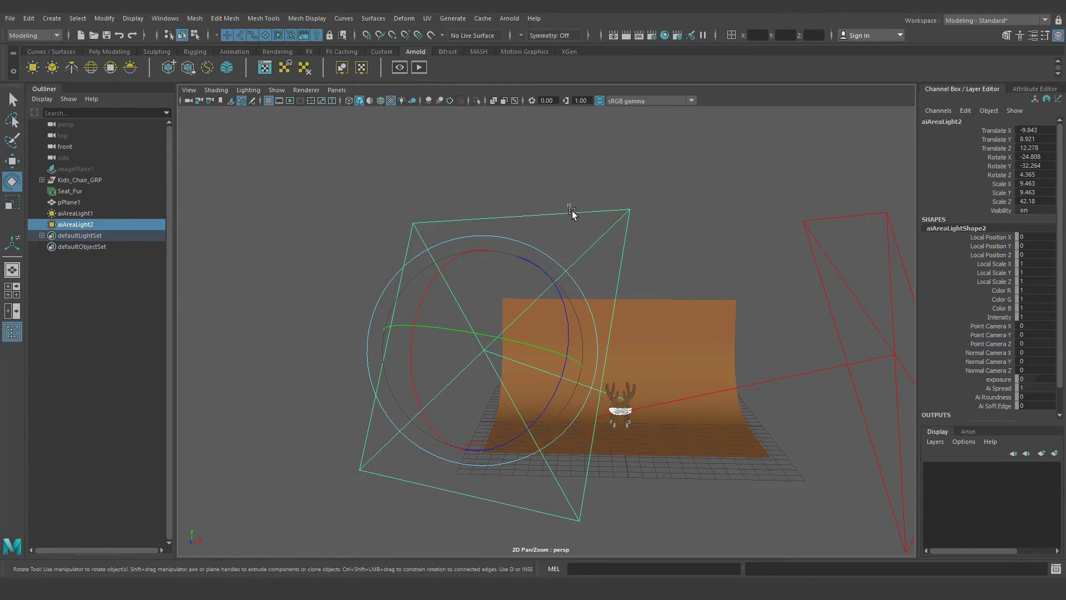
pyautogui.press('r')
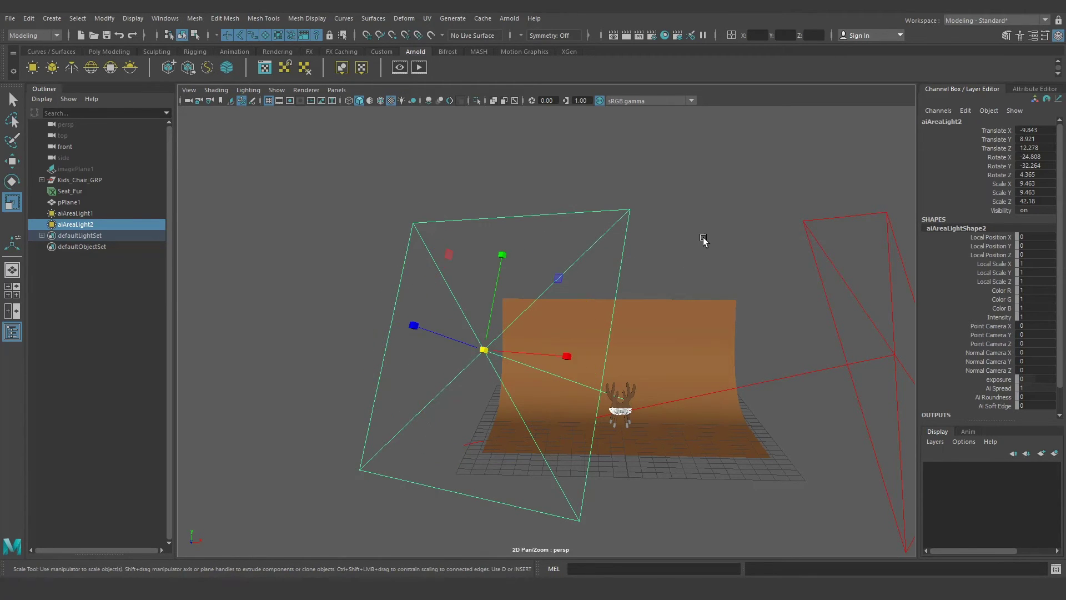
pyautogui.moveTo(718, 229)
pyautogui.mouseDown(button='middle')
pyautogui.moveTo(484, 307)
pyautogui.moveTo(538, 288)
pyautogui.moveTo(508, 300)
pyautogui.mouseUp(button='middle')
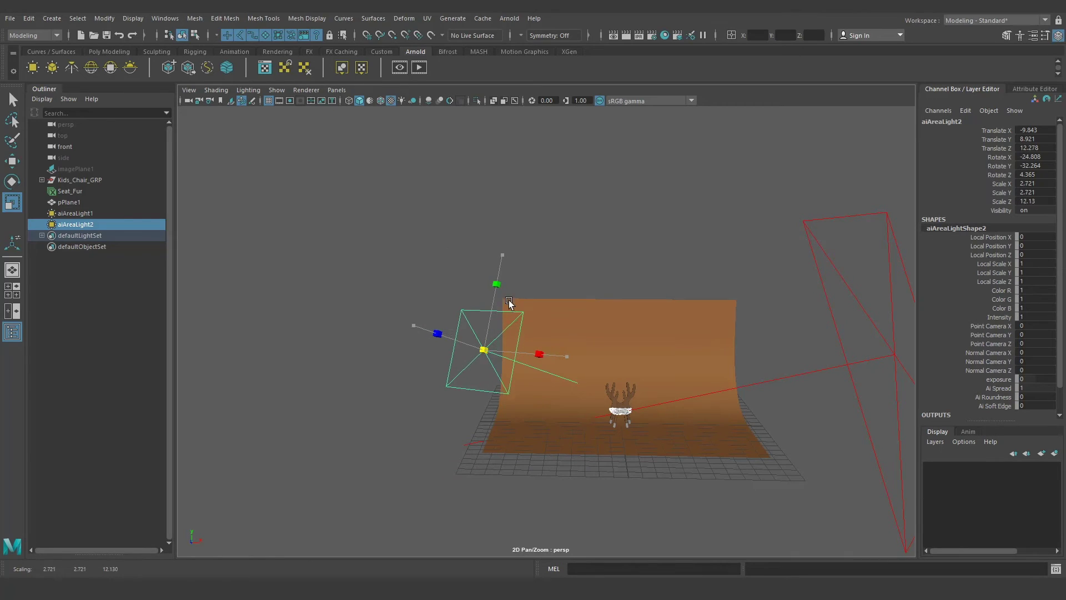
pyautogui.keyDown('alt'); pyautogui.moveTo(603, 329); pyautogui.dragTo(598, 301, button='middle'); pyautogui.keyUp('alt')
pyautogui.keyDown('alt'); pyautogui.moveTo(597, 302); pyautogui.dragTo(661, 285); pyautogui.keyUp('alt')
pyautogui.press('w')
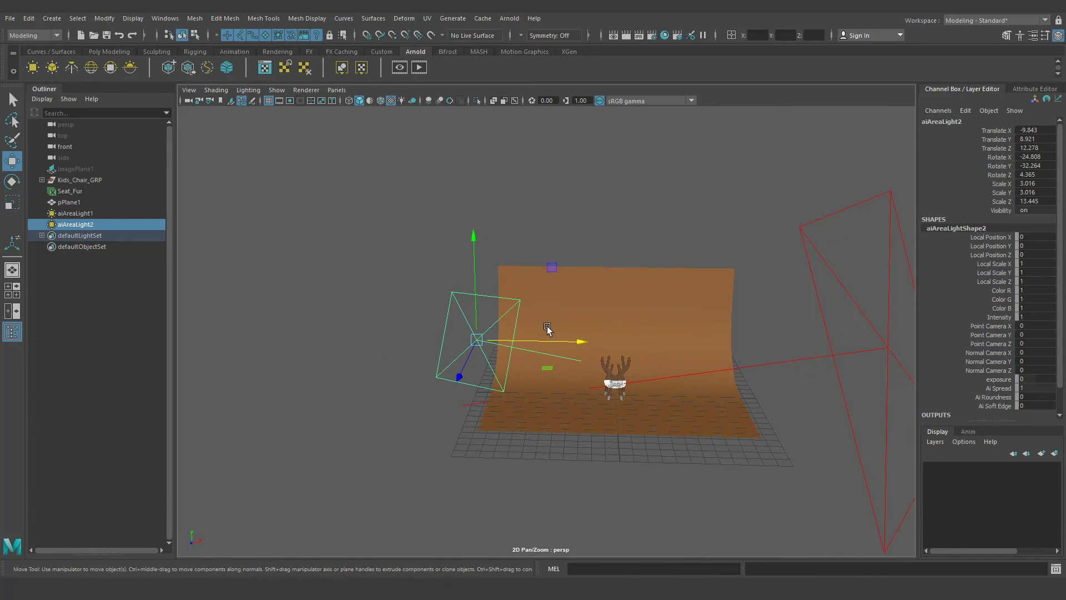
pyautogui.keyDown('shift'); pyautogui.moveTo(476, 339); pyautogui.dragTo(608, 311); pyautogui.keyUp('shift')
# Drop aiAreaLight3 at the backdrop centre, zero its rotation, then tip it to -90 on X
pyautogui.keyDown('alt'); pyautogui.moveTo(610, 310); pyautogui.dragTo(608, 327, button='middle'); pyautogui.keyUp('alt')
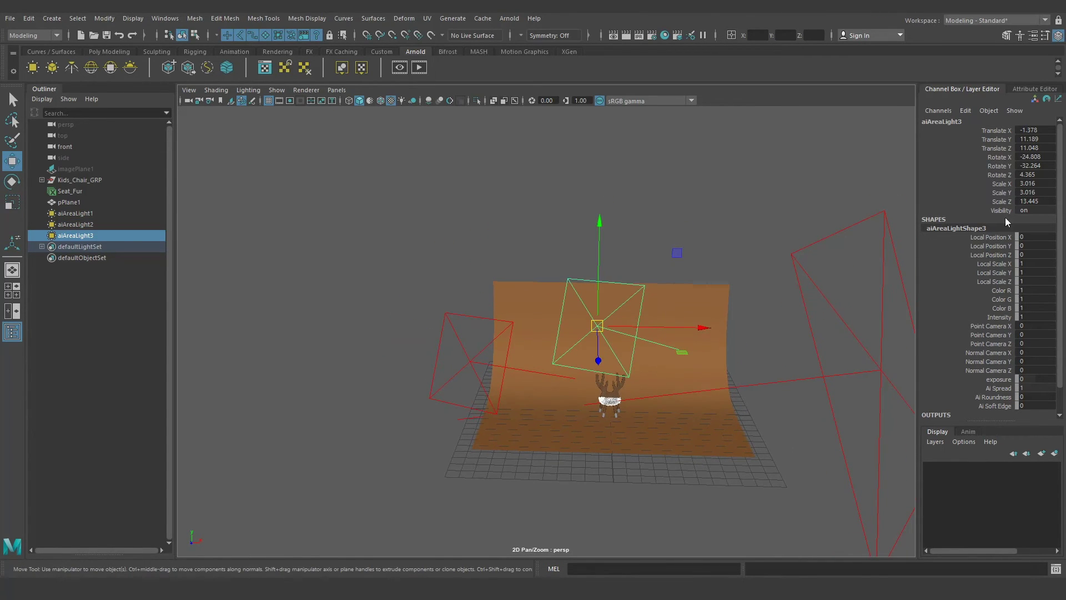
pyautogui.moveTo(1029, 157); pyautogui.dragTo(1036, 174)
pyautogui.write('0')
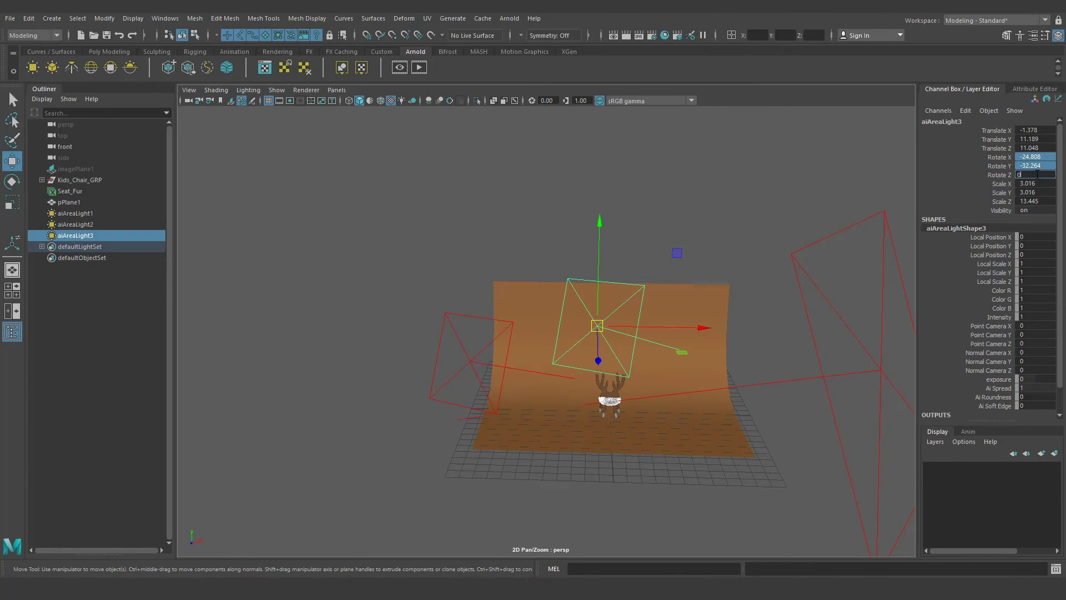
pyautogui.press('Return')
pyautogui.keyDown('alt'); pyautogui.moveTo(685, 309); pyautogui.dragTo(719, 341); pyautogui.keyUp('alt')
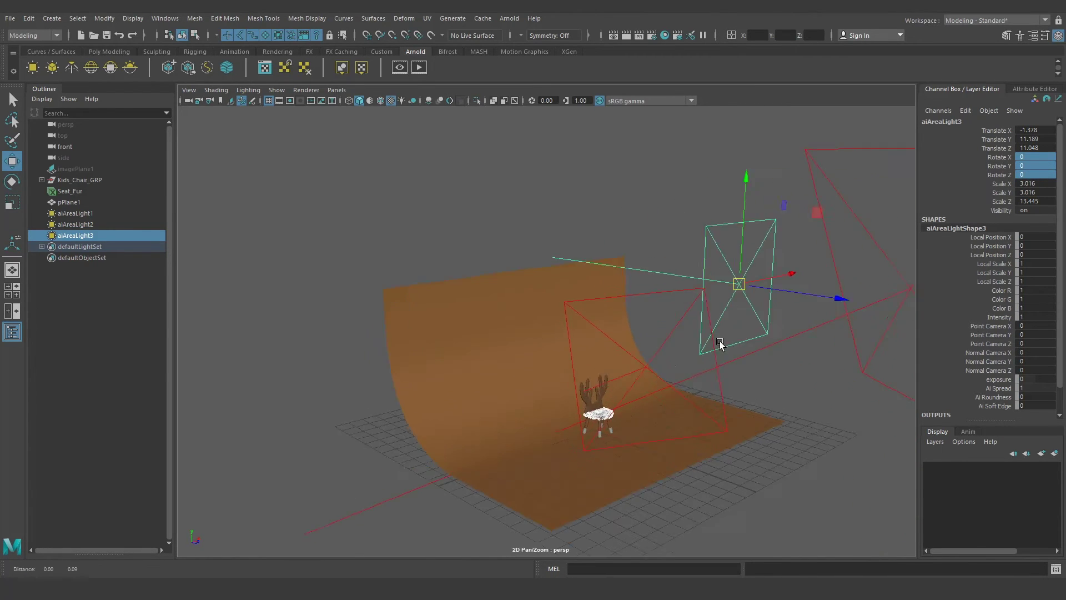
pyautogui.press('e')
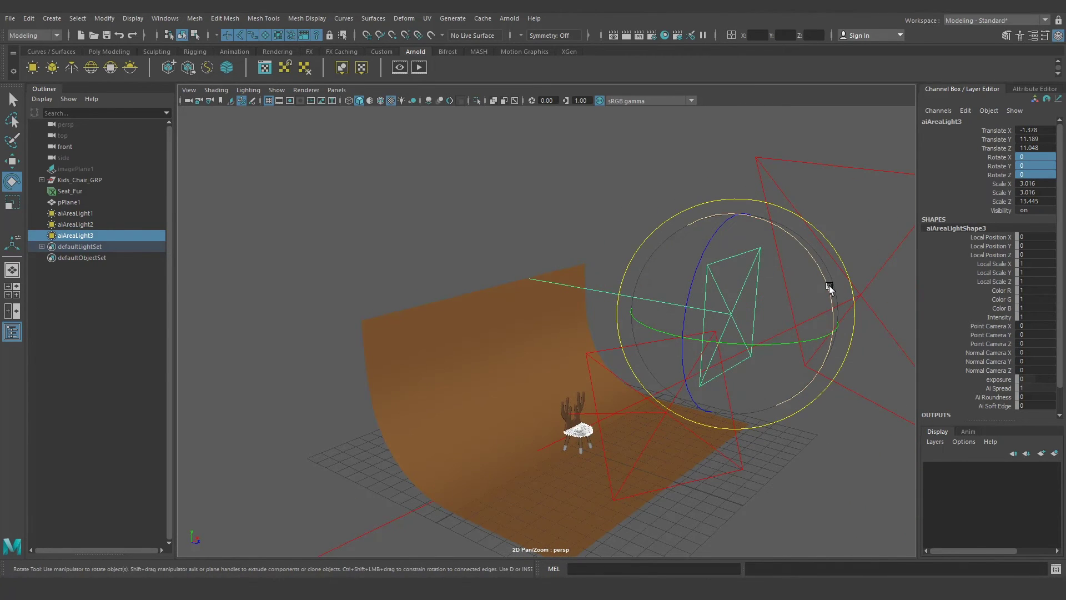
pyautogui.moveTo(829, 288)
pyautogui.mouseDown()
pyautogui.moveTo(754, 302)
pyautogui.moveTo(742, 290)
pyautogui.moveTo(778, 278)
pyautogui.moveTo(745, 317)
pyautogui.moveTo(748, 282)
pyautogui.mouseUp()
# Bring aiAreaLight3 over the chair and set its Translate X and Z to 0
pyautogui.press('w')
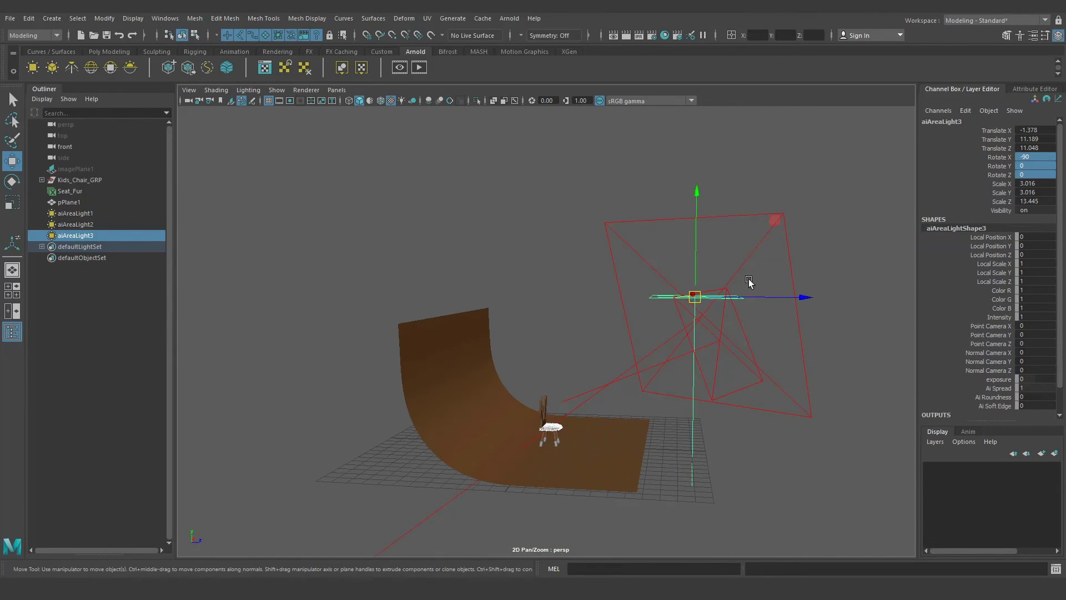
pyautogui.moveTo(776, 226)
pyautogui.mouseDown(button='middle')
pyautogui.moveTo(642, 179)
pyautogui.moveTo(619, 186)
pyautogui.moveTo(625, 225)
pyautogui.mouseUp(button='middle')
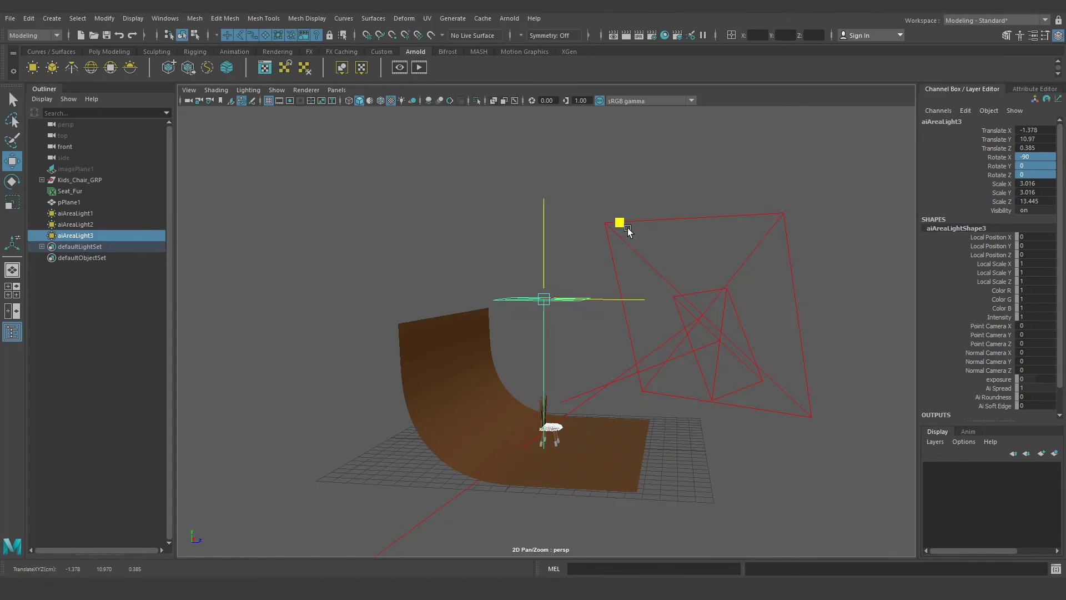
pyautogui.moveTo(671, 337)
pyautogui.keyDown('alt'); pyautogui.mouseDown()
pyautogui.moveTo(584, 326)
pyautogui.moveTo(647, 292)
pyautogui.moveTo(664, 371)
pyautogui.moveTo(676, 314)
pyautogui.moveTo(697, 314)
pyautogui.mouseUp(); pyautogui.keyUp('alt')
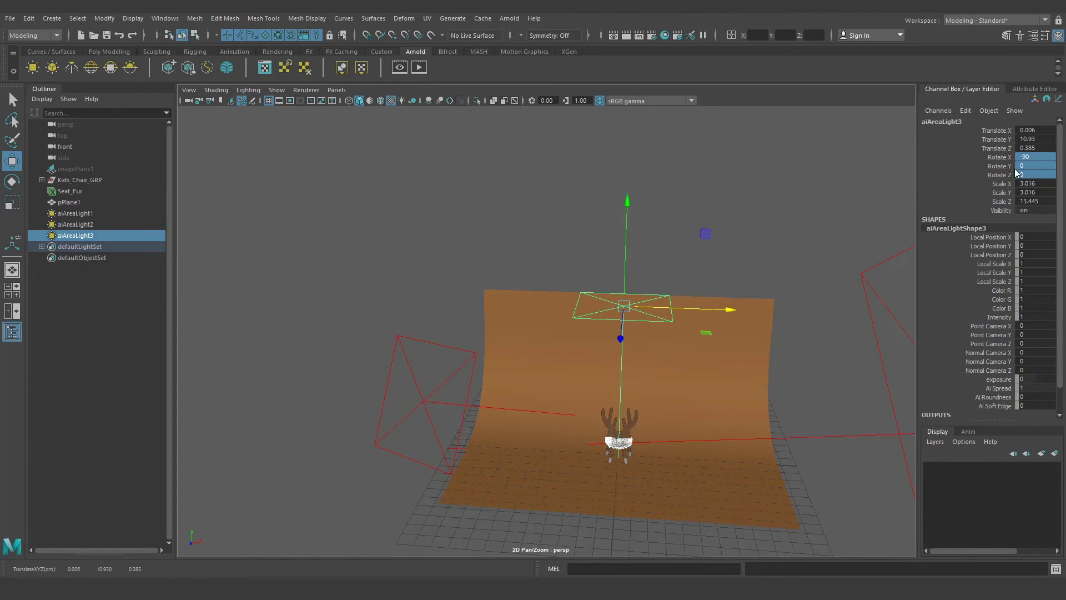
pyautogui.click(1035, 130)
pyautogui.press('Return')
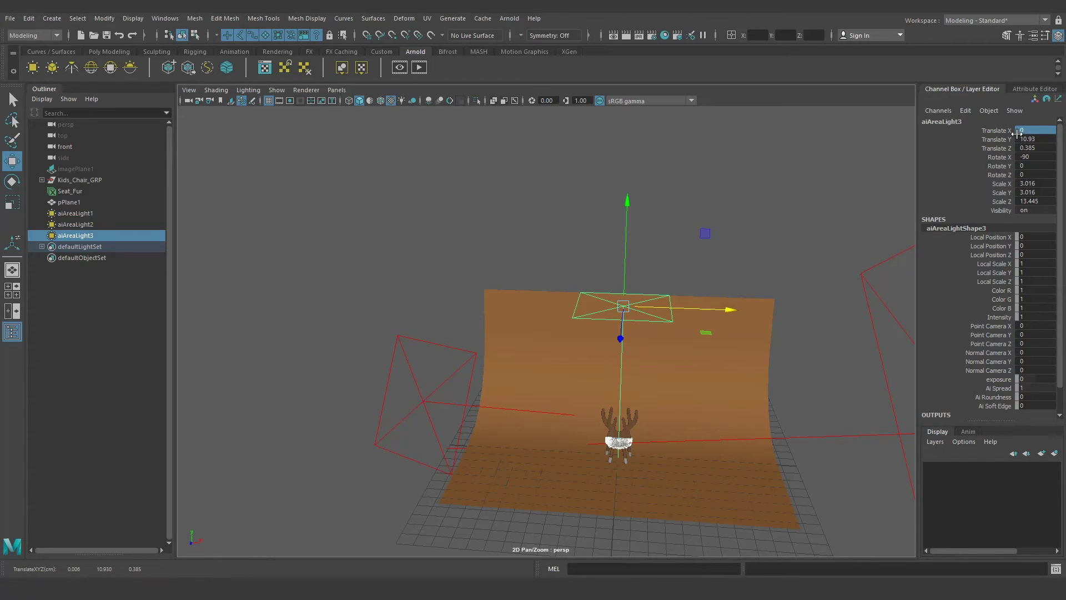
pyautogui.click(1026, 147)
pyautogui.write('0')
pyautogui.press('Return')
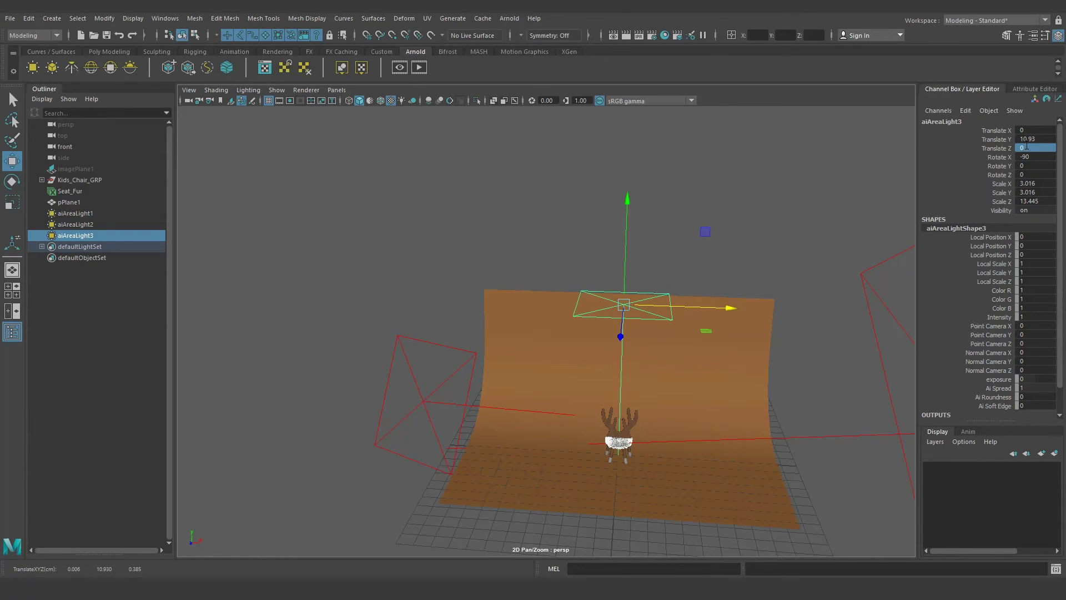
# Scale aiAreaLight3 to 5.366 by 23.918 and raise it to height 11.966 above the chair
pyautogui.press('r')
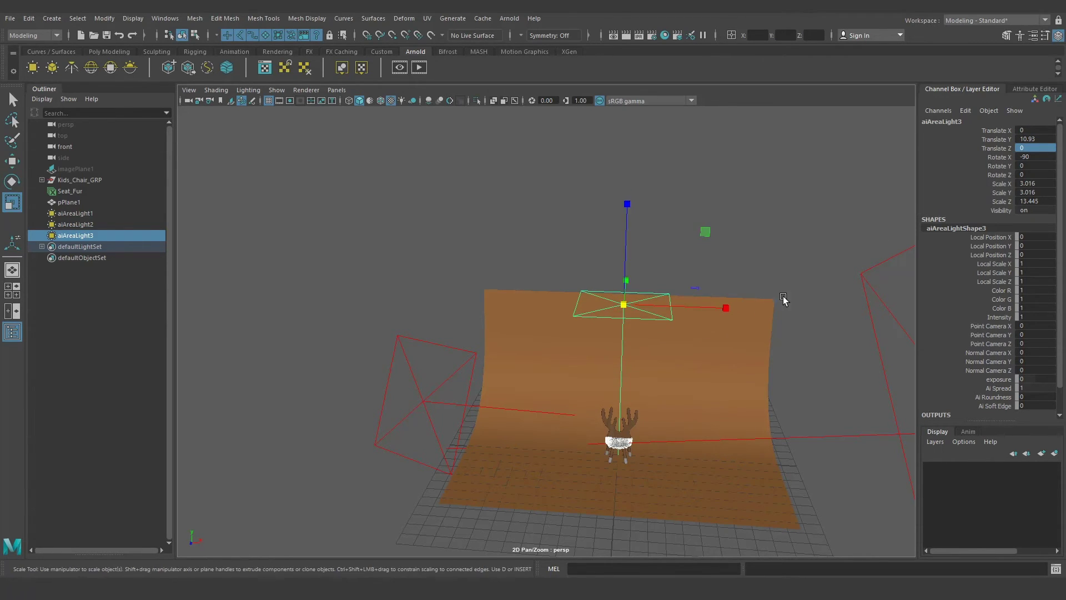
pyautogui.moveTo(637, 327)
pyautogui.mouseDown(button='middle')
pyautogui.moveTo(856, 344)
pyautogui.moveTo(807, 345)
pyautogui.mouseUp(button='middle')
pyautogui.moveTo(806, 344)
pyautogui.keyDown('alt'); pyautogui.mouseDown()
pyautogui.moveTo(614, 305)
pyautogui.moveTo(609, 321)
pyautogui.moveTo(619, 302)
pyautogui.mouseUp(); pyautogui.keyUp('alt')
pyautogui.press('w')
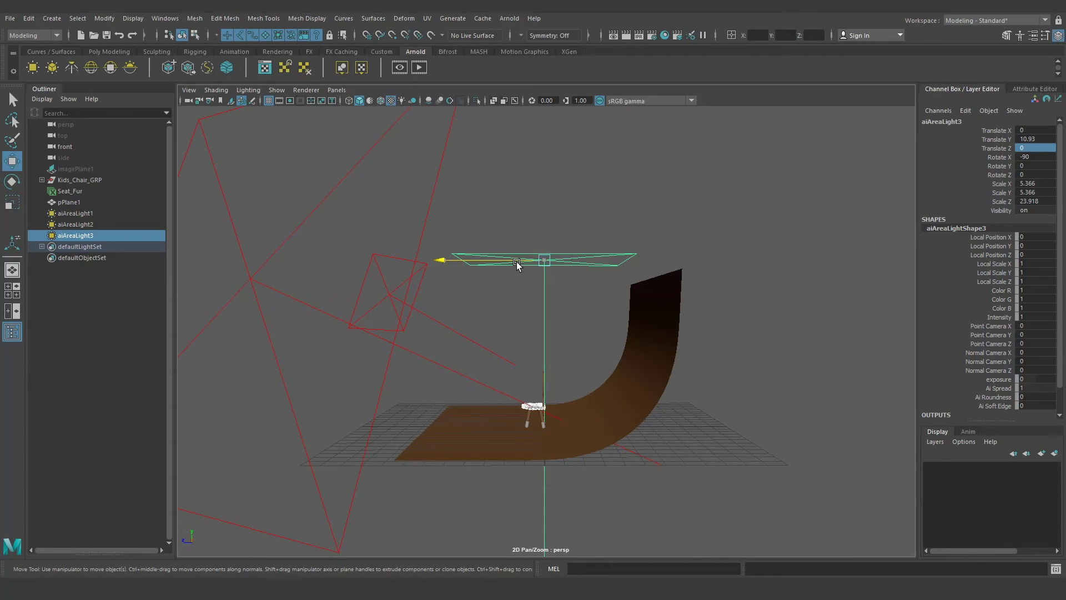
pyautogui.moveTo(516, 264)
pyautogui.mouseDown()
pyautogui.moveTo(501, 262)
pyautogui.moveTo(511, 262)
pyautogui.mouseUp()
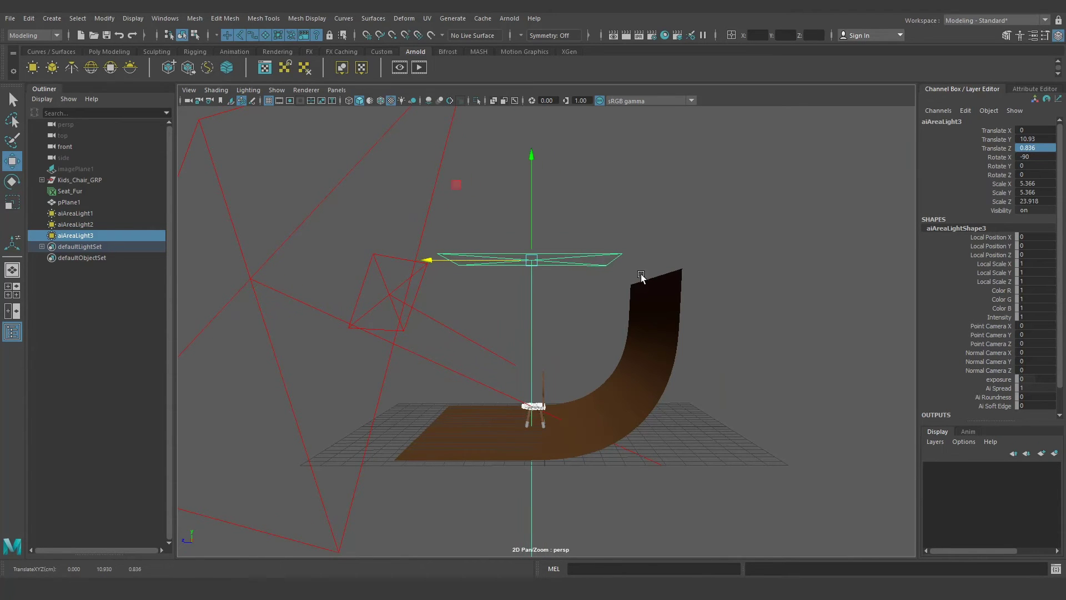
pyautogui.moveTo(640, 274)
pyautogui.keyDown('alt'); pyautogui.mouseDown()
pyautogui.moveTo(651, 288)
pyautogui.moveTo(725, 306)
pyautogui.mouseUp(); pyautogui.keyUp('alt')
pyautogui.keyDown('alt'); pyautogui.moveTo(725, 305); pyautogui.dragTo(684, 307, button='right'); pyautogui.keyUp('alt')
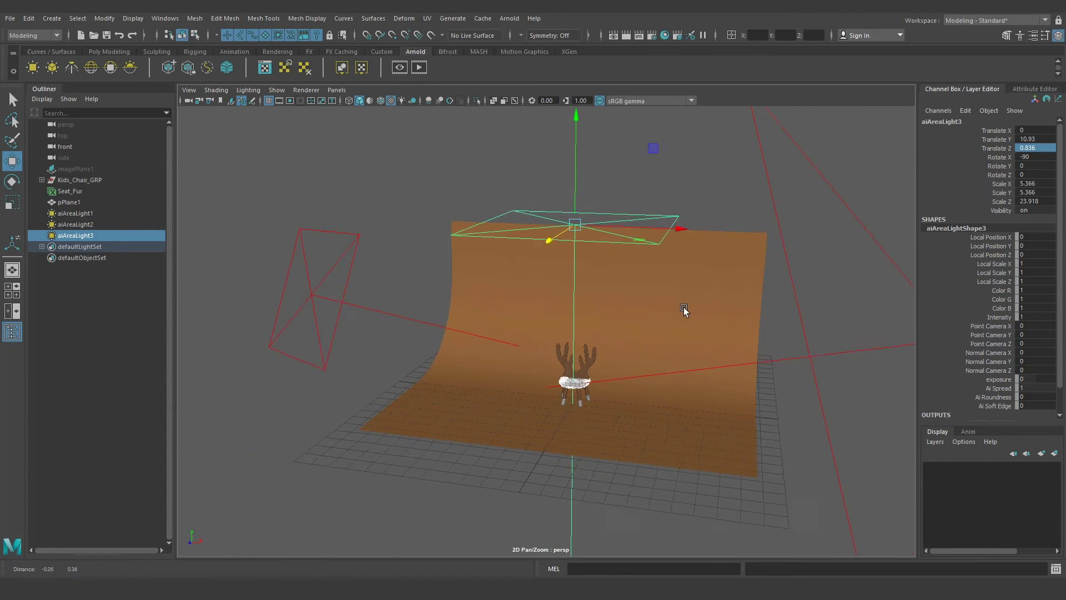
pyautogui.moveTo(684, 308)
pyautogui.keyDown('alt'); pyautogui.mouseDown()
pyautogui.moveTo(578, 202)
pyautogui.moveTo(569, 161)
pyautogui.moveTo(638, 311)
pyautogui.moveTo(621, 364)
pyautogui.mouseUp(); pyautogui.keyUp('alt')
pyautogui.keyDown('alt'); pyautogui.moveTo(621, 365); pyautogui.dragTo(676, 362, button='right'); pyautogui.keyUp('alt')
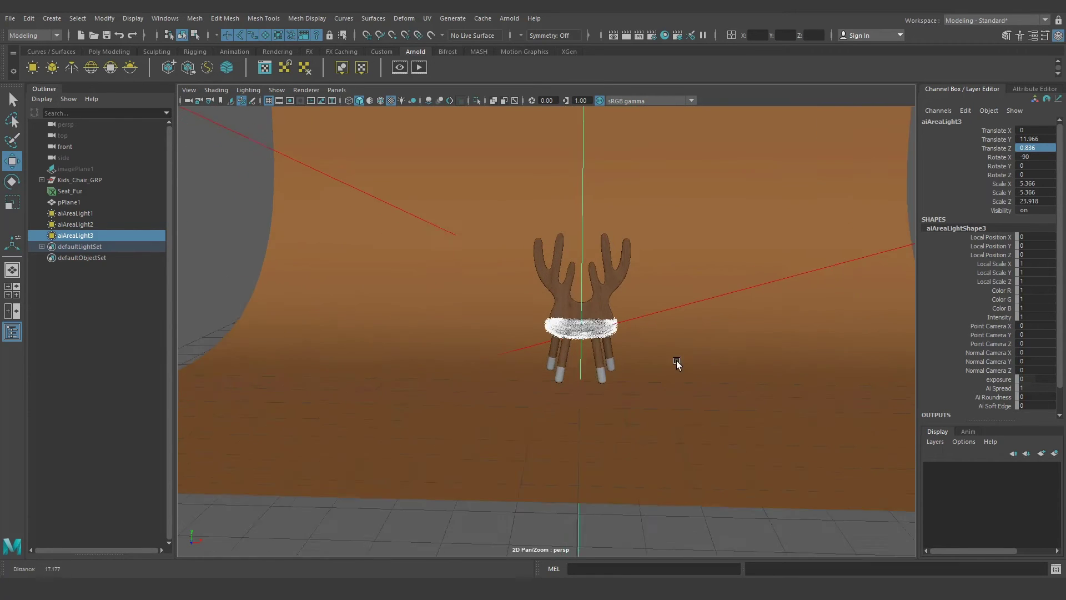
pyautogui.keyDown('alt'); pyautogui.moveTo(677, 362); pyautogui.dragTo(444, 328); pyautogui.keyUp('alt')
pyautogui.keyDown('alt'); pyautogui.moveTo(444, 328); pyautogui.dragTo(333, 312, button='right'); pyautogui.keyUp('alt')
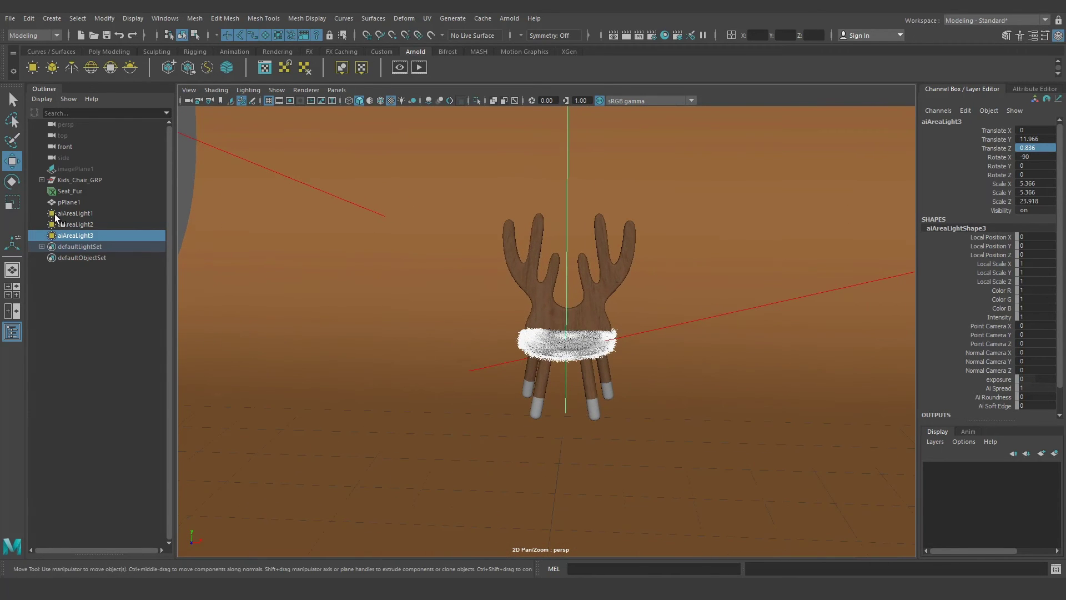
# Move Kids_Chair_GRP slightly left and set its Rotate Y to 40 degrees
pyautogui.click(76, 181)
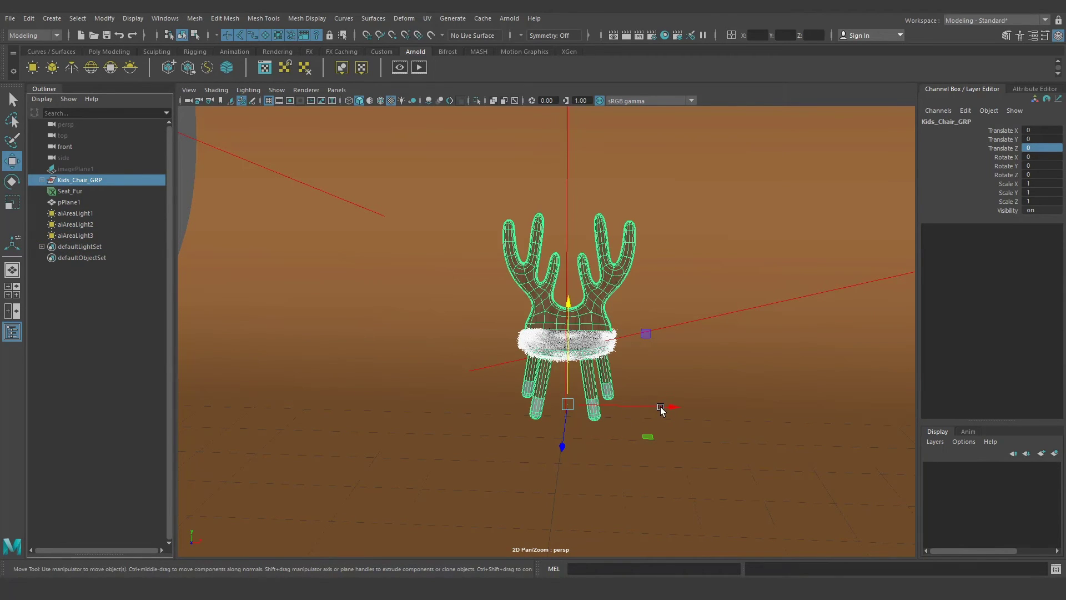
pyautogui.moveTo(661, 409); pyautogui.dragTo(616, 409)
pyautogui.press('e')
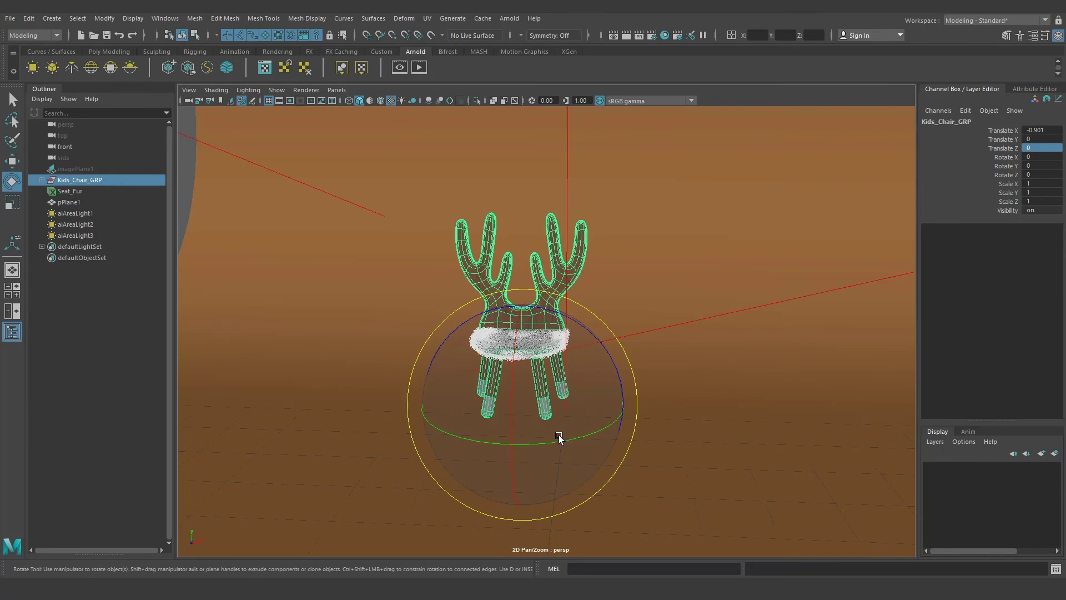
pyautogui.moveTo(559, 437)
pyautogui.mouseDown()
pyautogui.moveTo(636, 425)
pyautogui.moveTo(578, 431)
pyautogui.moveTo(613, 423)
pyautogui.mouseUp()
pyautogui.doubleClick(1034, 165)
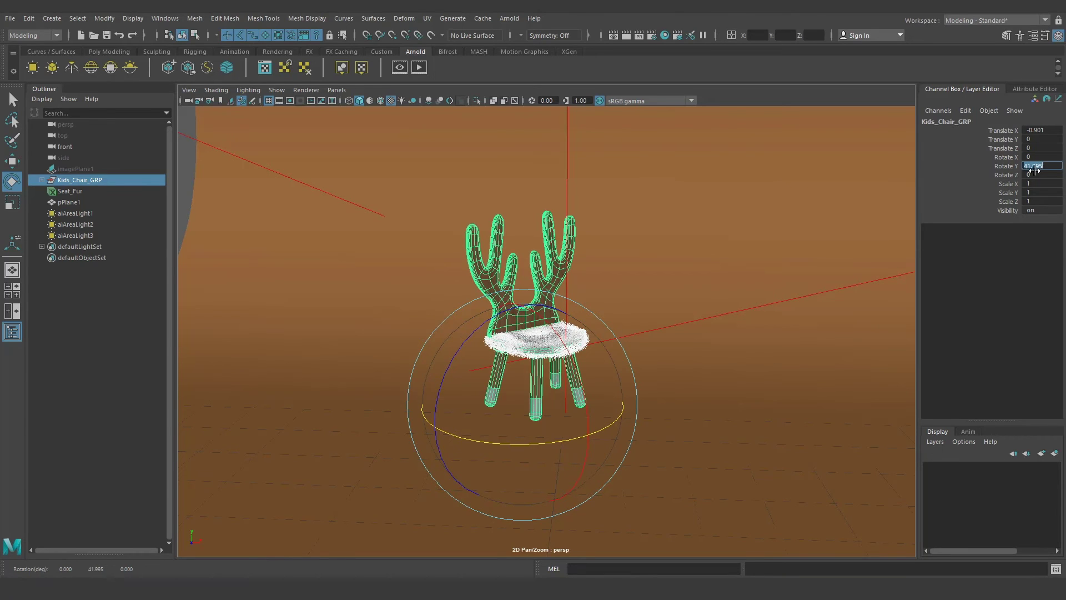
pyautogui.write('40')
pyautogui.press('Return')
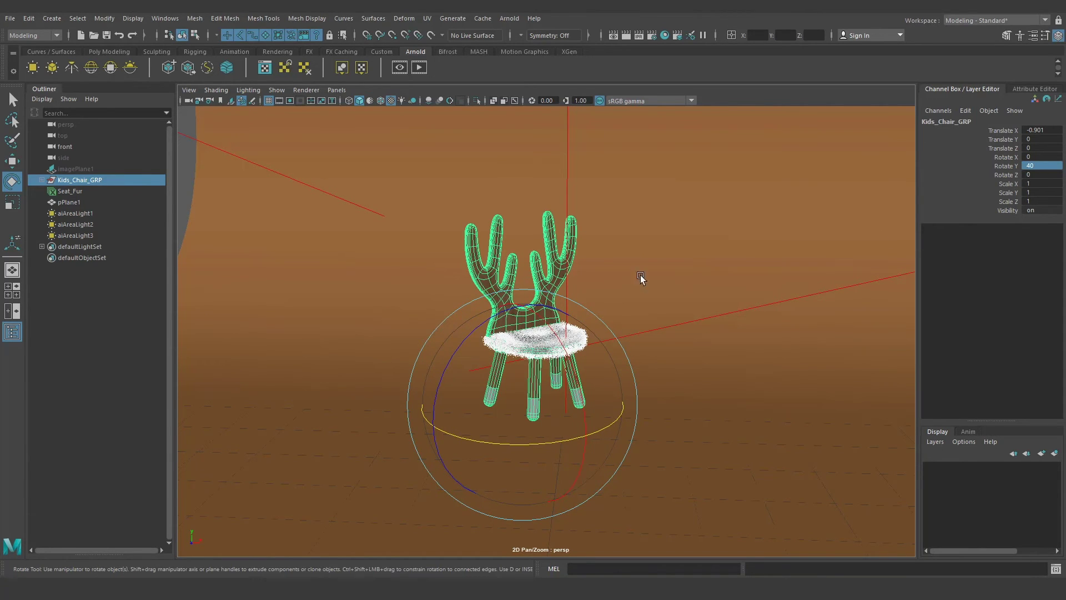
pyautogui.click(188, 165)
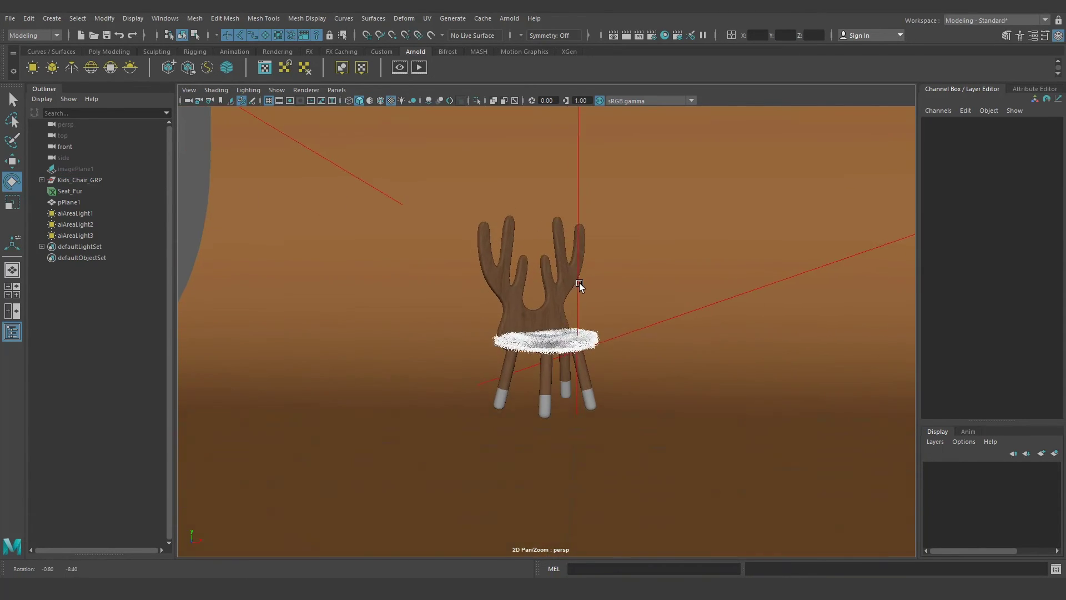
pyautogui.click(337, 87)
pyautogui.moveTo(383, 101)
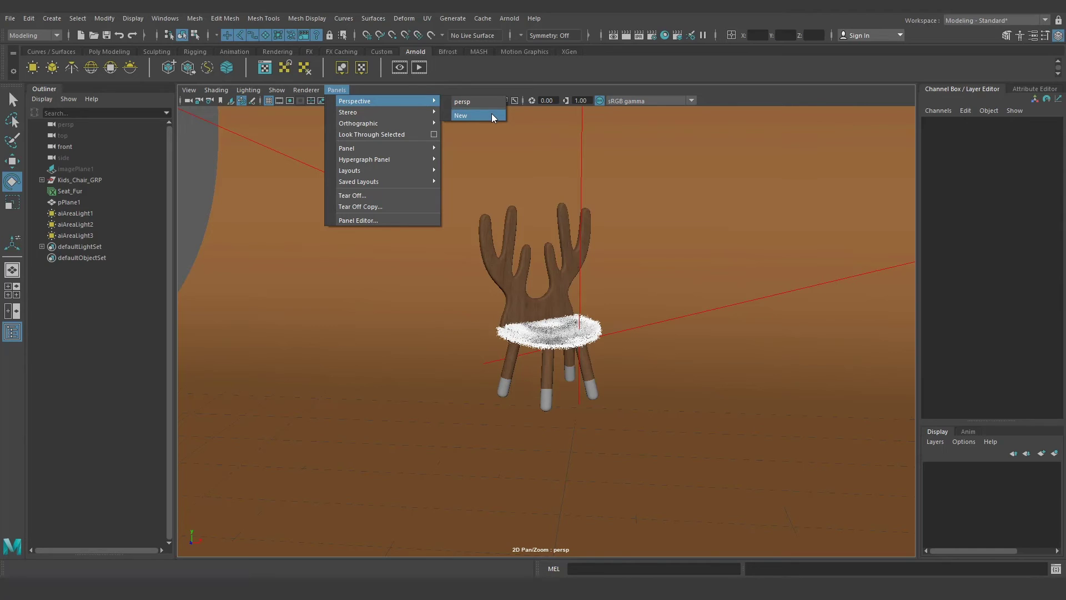
# Create a new camera and look through camera1 in the viewport
pyautogui.click(102, 15)
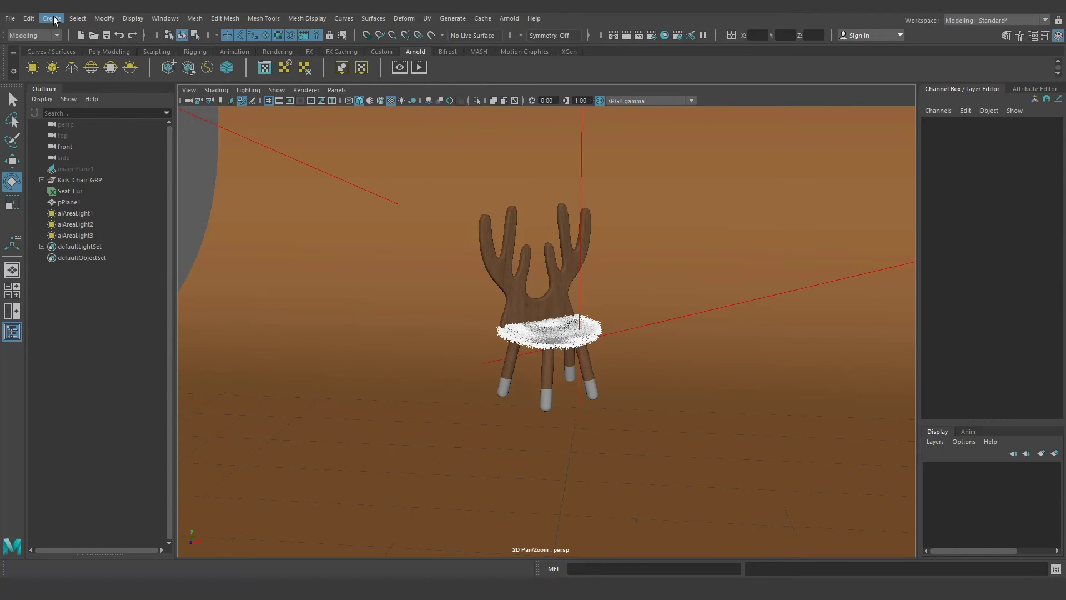
pyautogui.click(55, 20)
pyautogui.moveTo(72, 91)
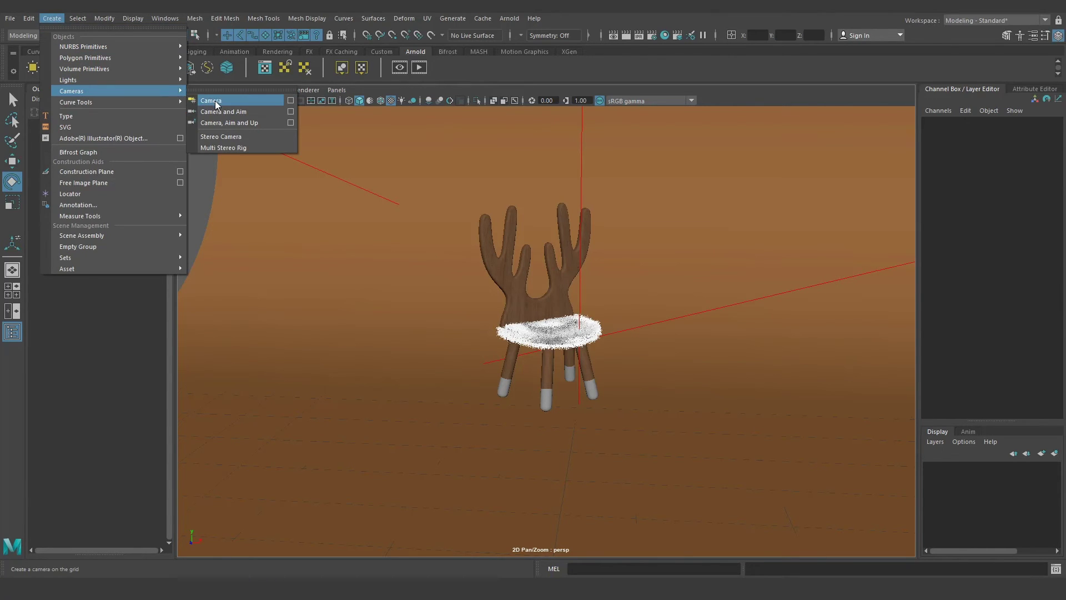
pyautogui.click(211, 100)
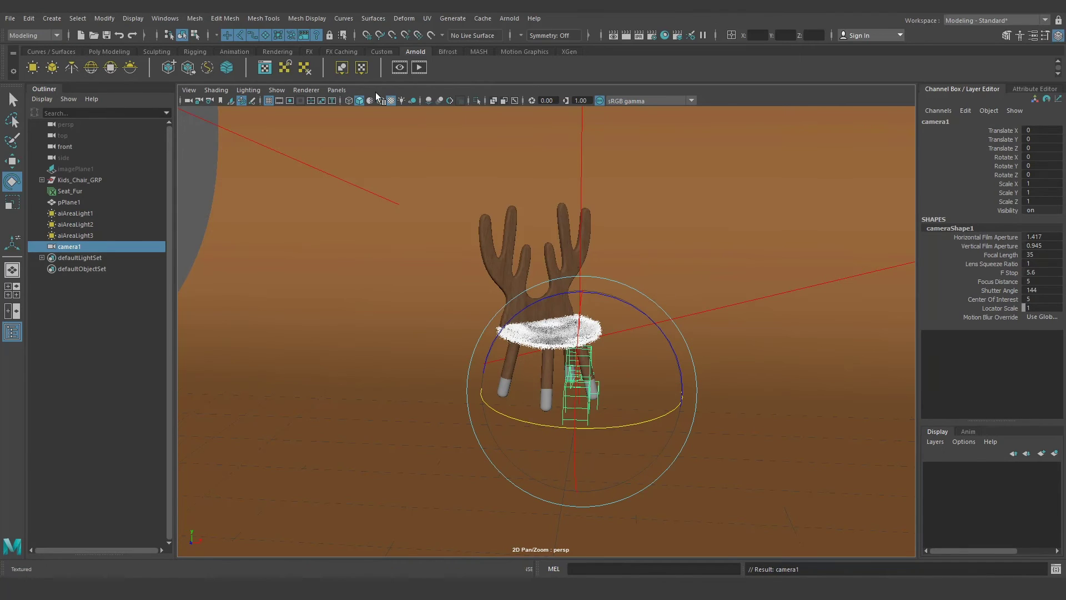
pyautogui.click(340, 89)
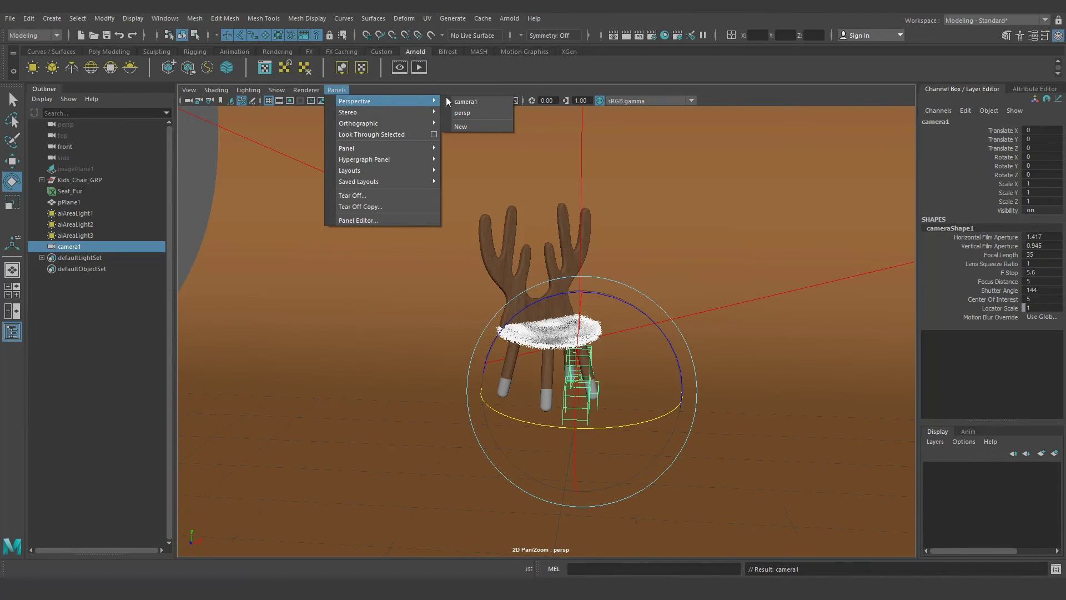
pyautogui.click(487, 101)
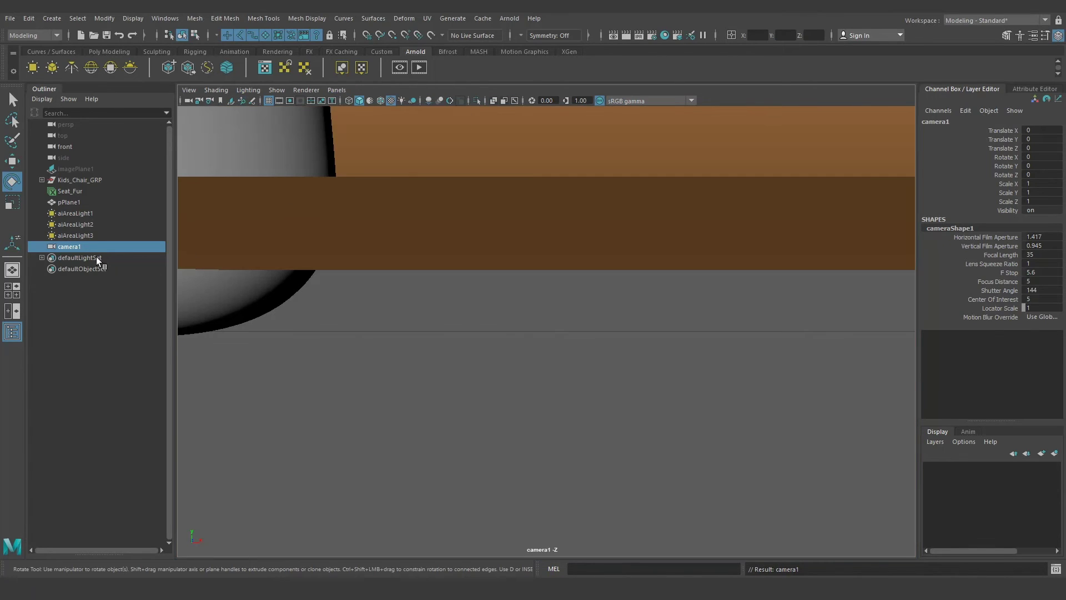
# Rename camera1 to Render_Cam and pPlane1 to Floor in the Outliner
pyautogui.doubleClick(70, 246)
pyautogui.write('Render')
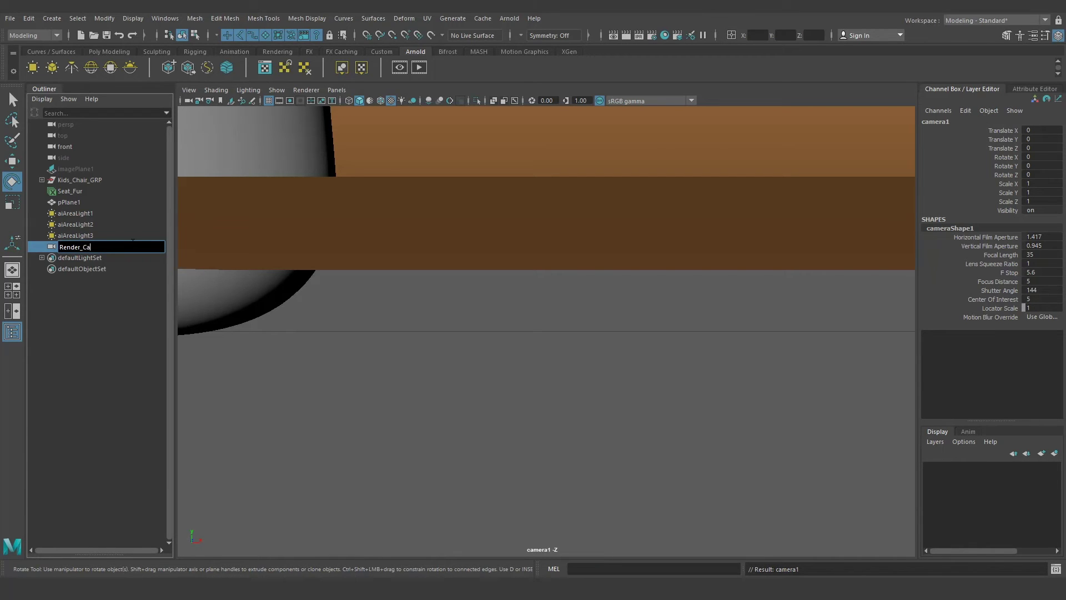
pyautogui.write('_Ca')
pyautogui.press('Return')
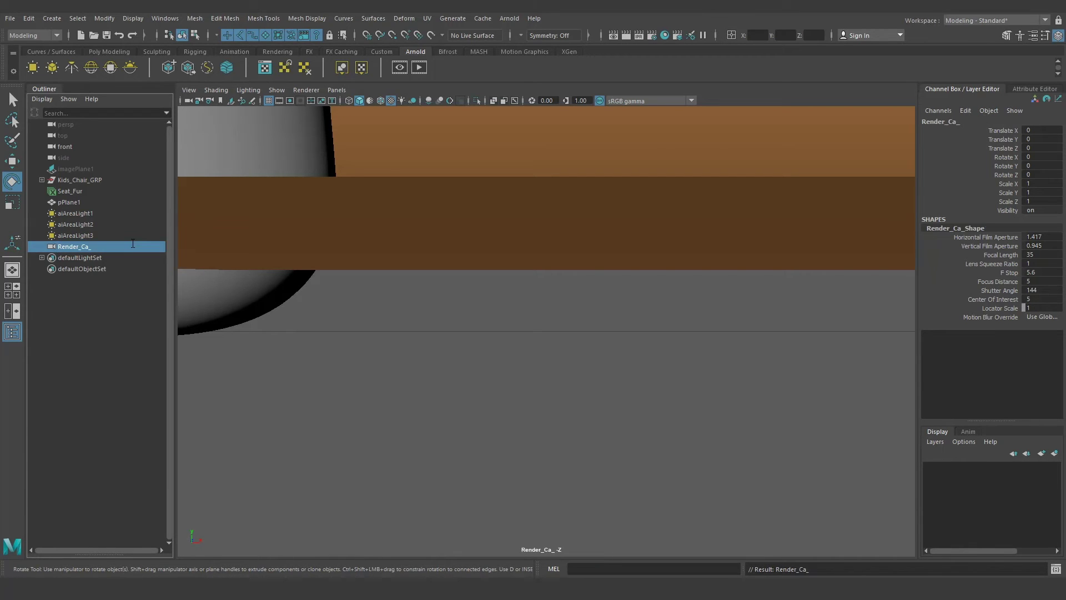
pyautogui.doubleClick(69, 202)
pyautogui.write('Floor')
pyautogui.press('Return')
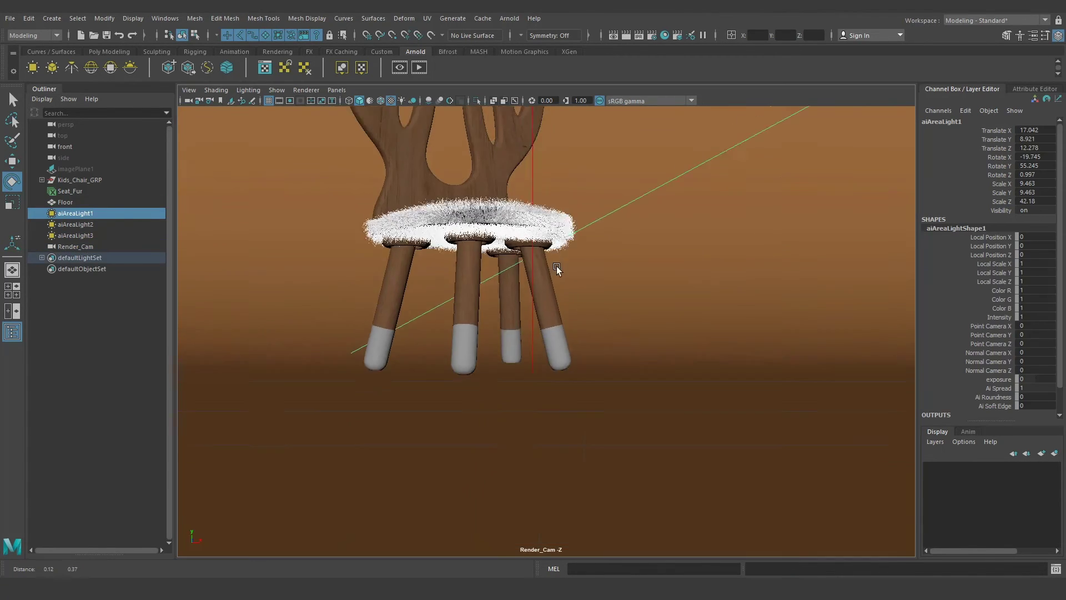
pyautogui.scroll(-5, 556, 265)
pyautogui.scroll(-3, 565, 319)
pyautogui.scroll(-1, 564, 379)
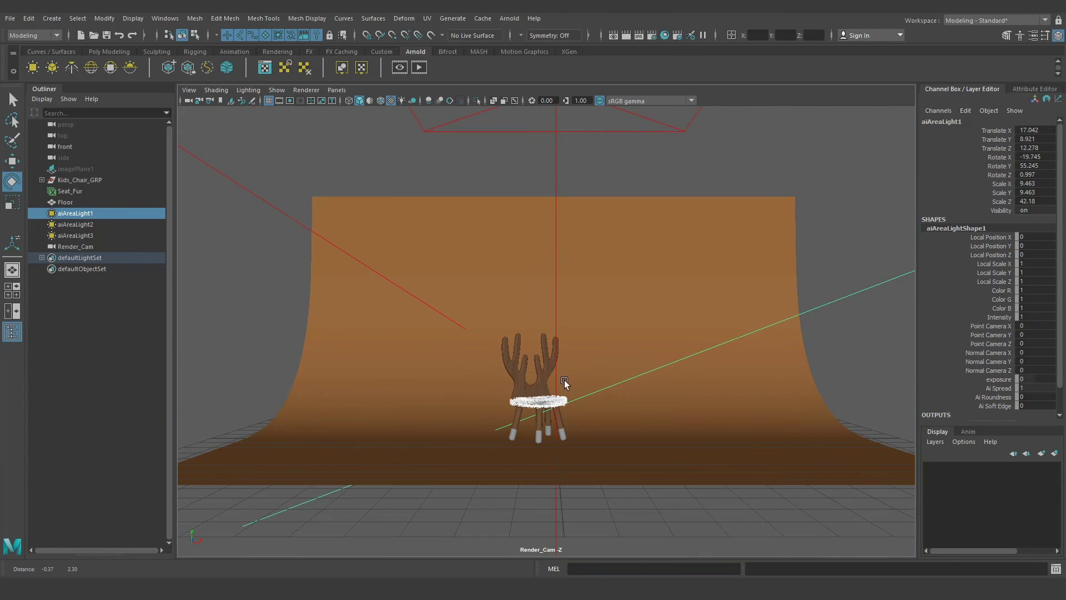
# Rename aiAreaLight1, aiAreaLight2 and aiAreaLight3 in the Outliner to Key_Light, BG_Light and Fill_Light
pyautogui.doubleClick(72, 214)
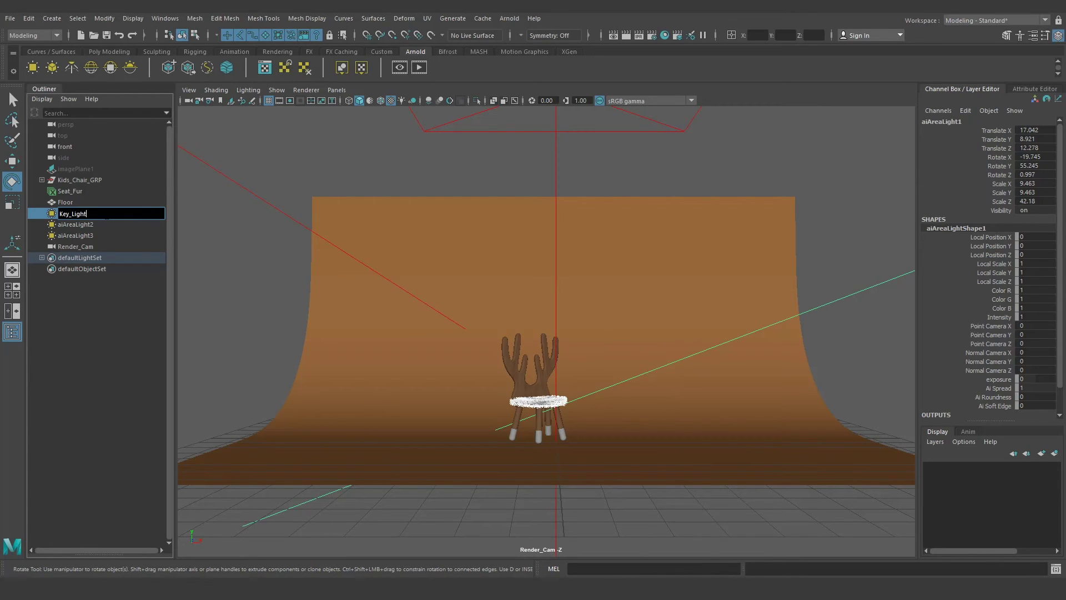
pyautogui.press('Return')
pyautogui.click(86, 227)
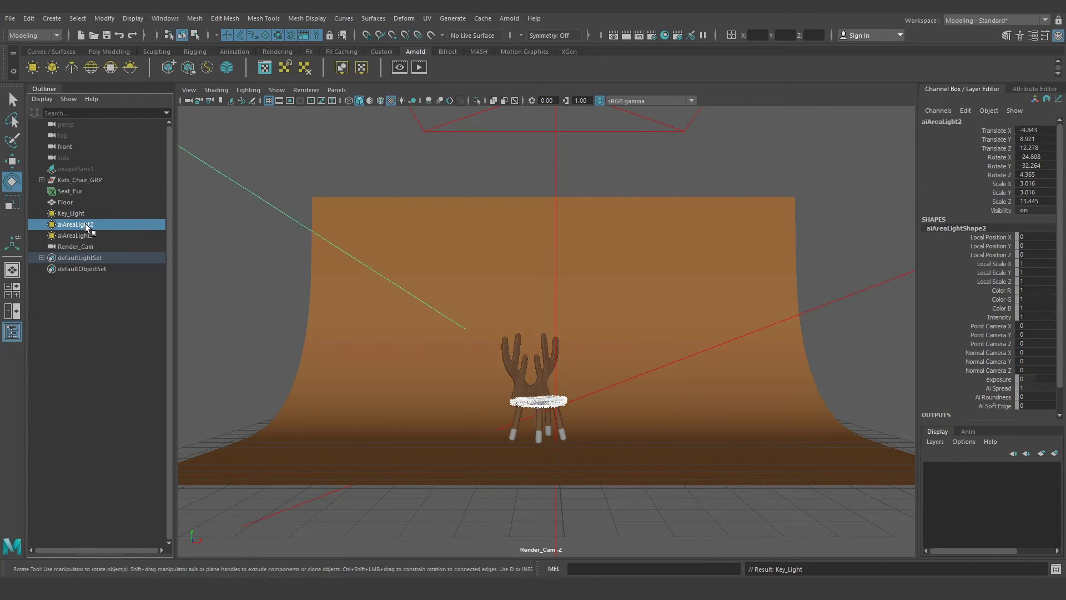
pyautogui.doubleClick(86, 225)
pyautogui.write('BG_Lig')
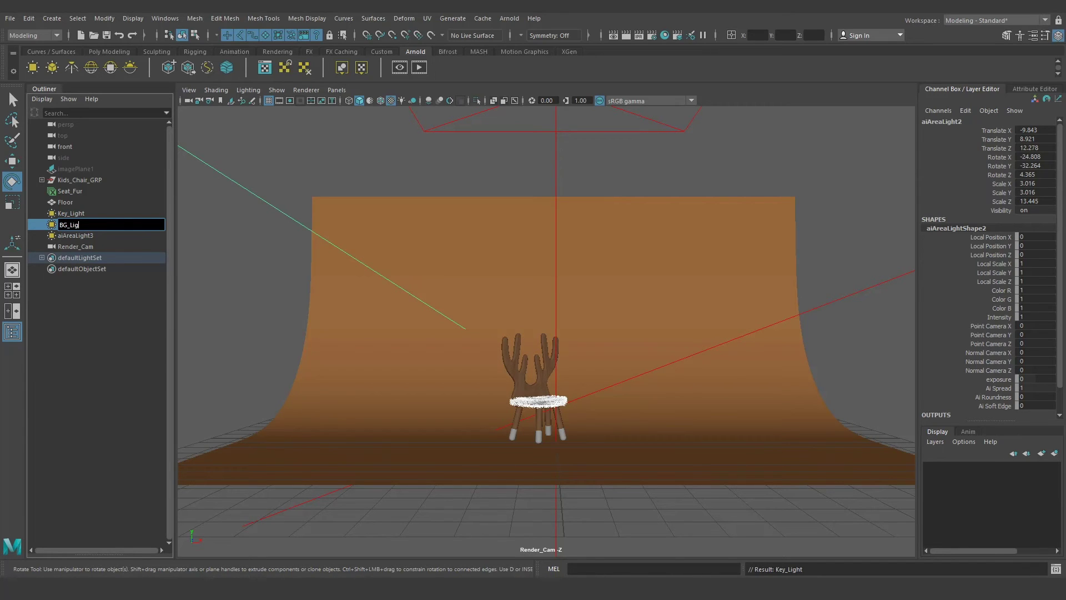
pyautogui.write('ht')
pyautogui.press('Return')
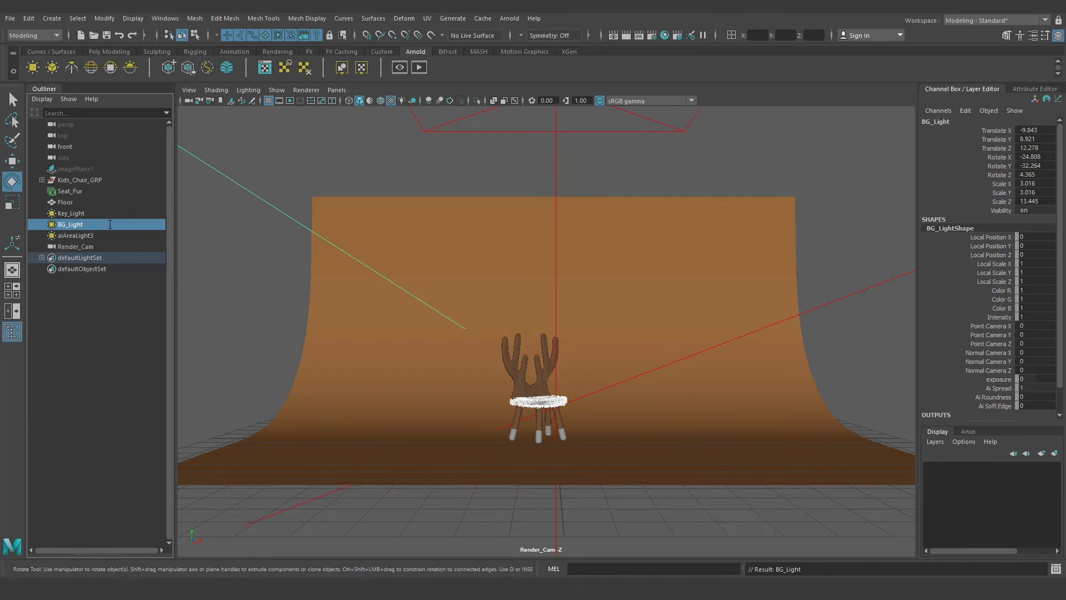
pyautogui.click(91, 233)
pyautogui.doubleClick(91, 233)
pyautogui.write('Fill_Lig')
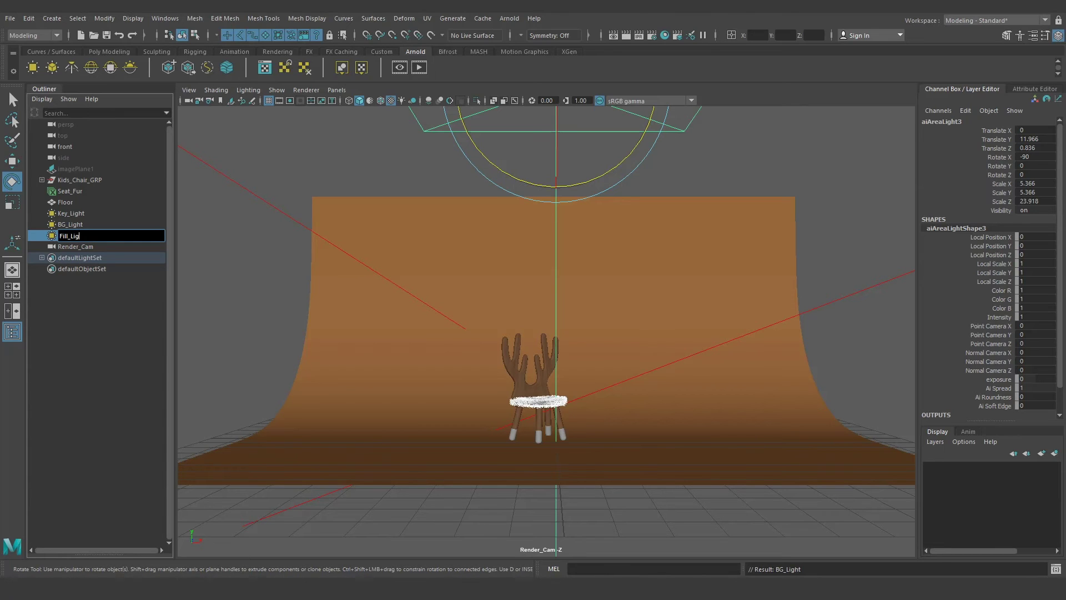
pyautogui.write('ht')
pyautogui.press('Return')
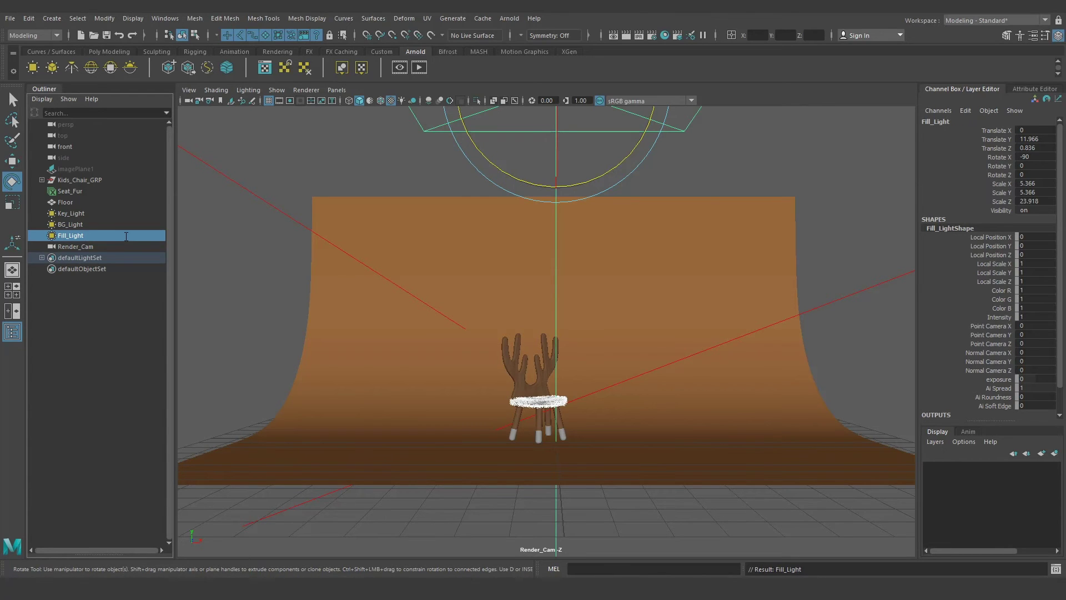
pyautogui.click(693, 312)
pyautogui.scroll(-2, 619, 361)
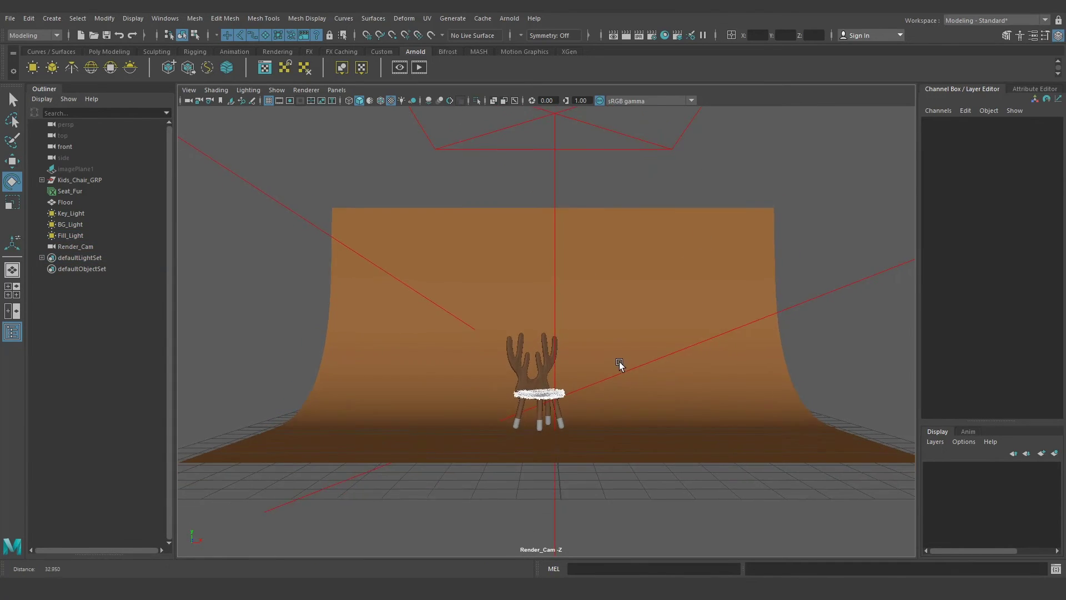
pyautogui.scroll(-2, 618, 361)
pyautogui.scroll(-2, 618, 364)
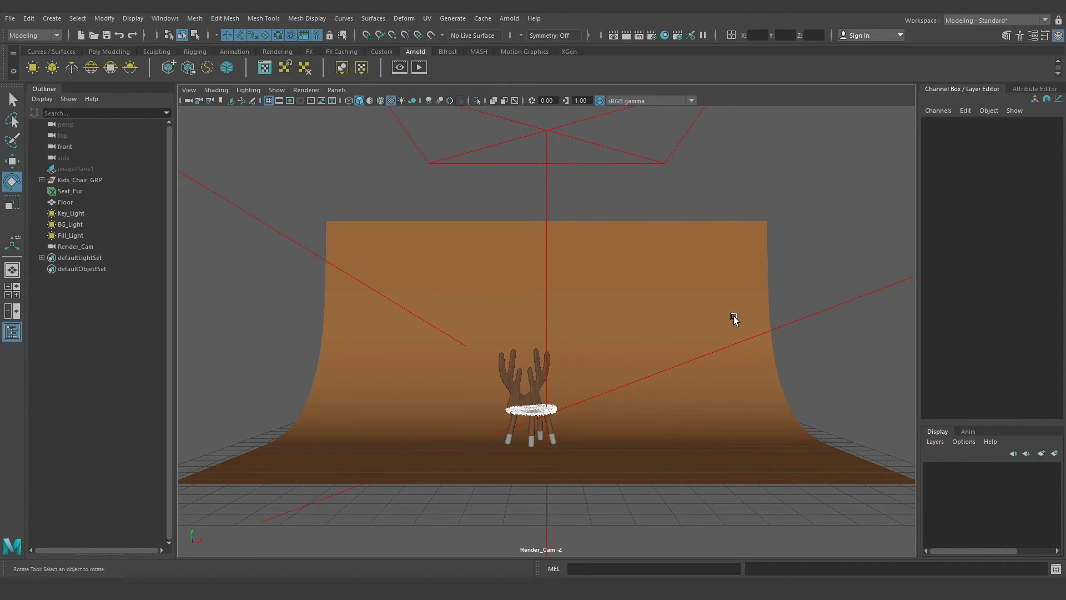
# Select Render_Cam, show the resolution gate, and set its Translate X to 0
pyautogui.click(75, 246)
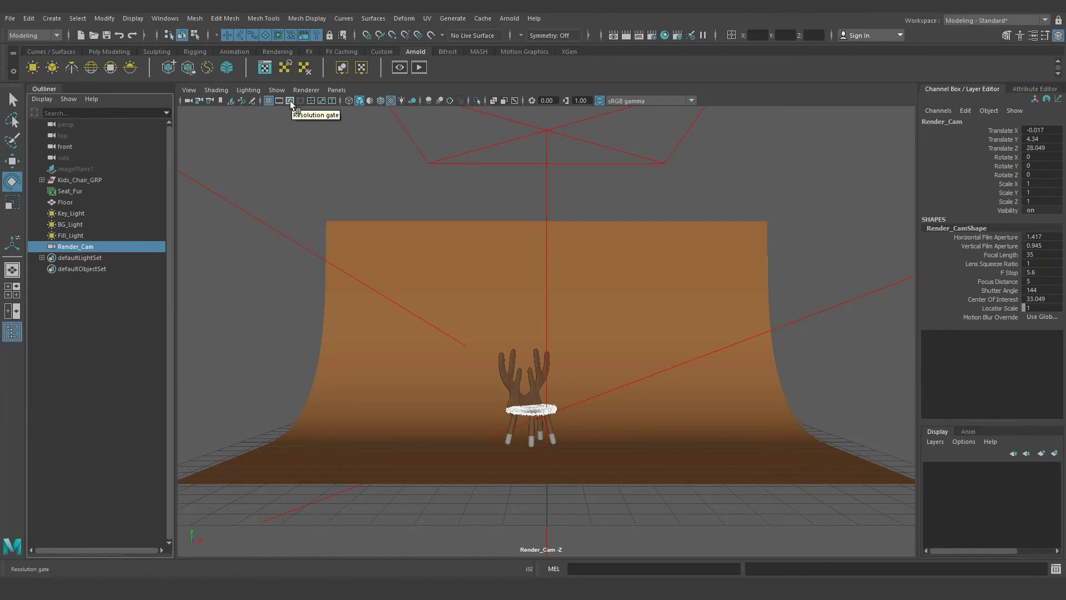
pyautogui.click(290, 105)
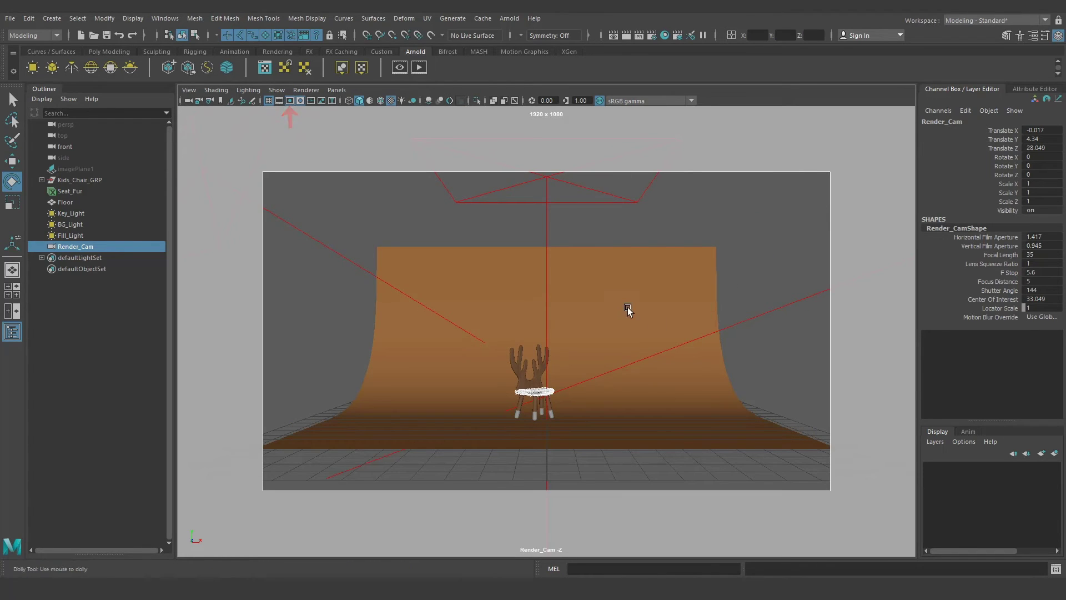
pyautogui.keyDown('alt'); pyautogui.moveTo(628, 310); pyautogui.dragTo(690, 333, button='right'); pyautogui.keyUp('alt')
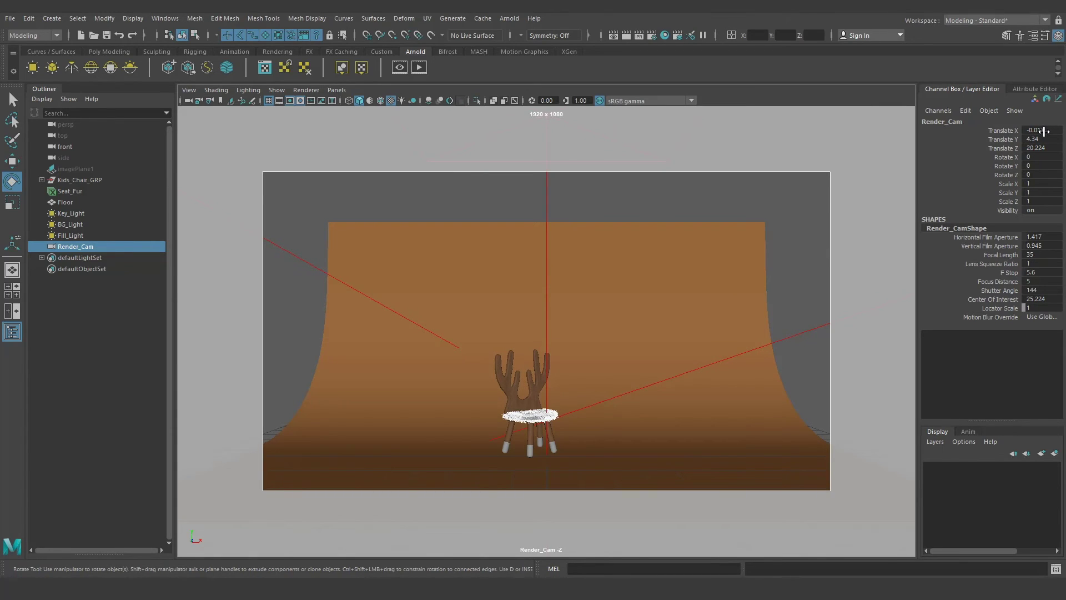
pyautogui.doubleClick(1044, 130)
pyautogui.write('0')
pyautogui.press('Return')
# Tilt Render_Cam to Rotate X -3 and dolly it toward the chair
pyautogui.doubleClick(1039, 157)
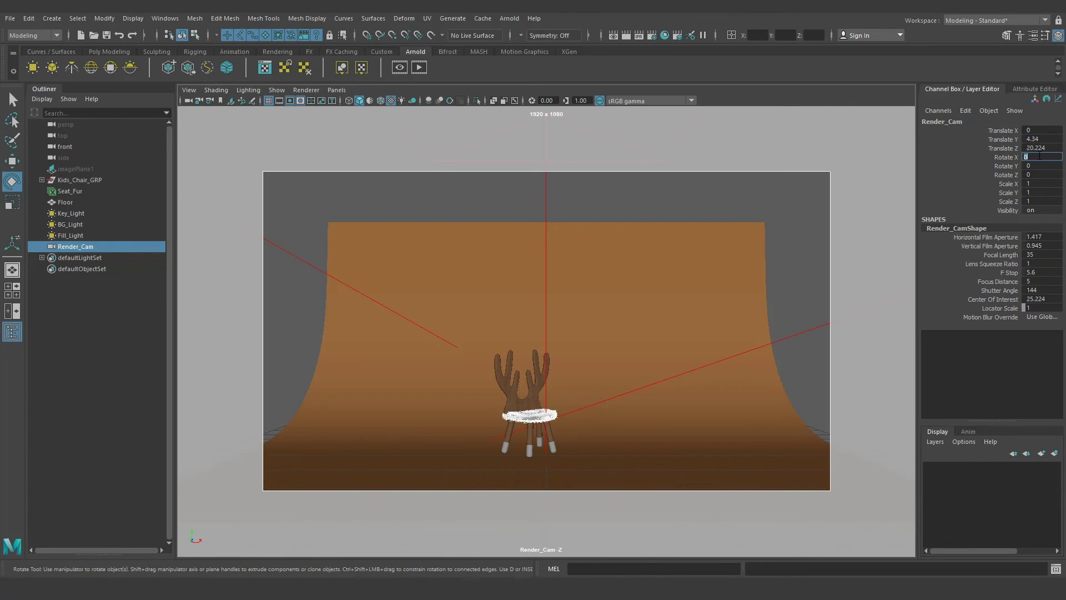
pyautogui.write('2')
pyautogui.press('Return')
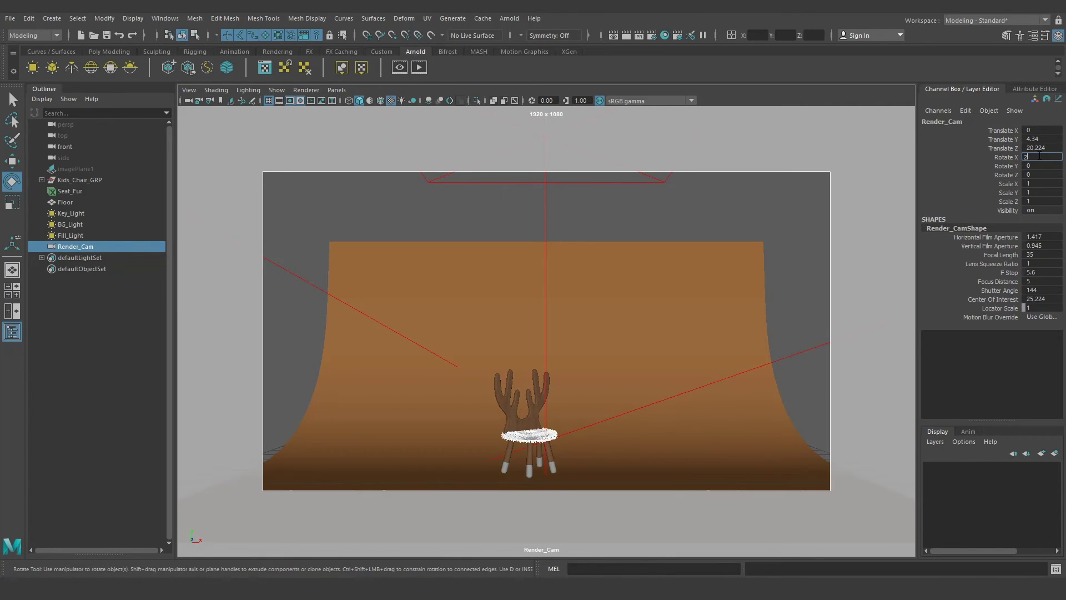
pyautogui.write('5')
pyautogui.press('Return')
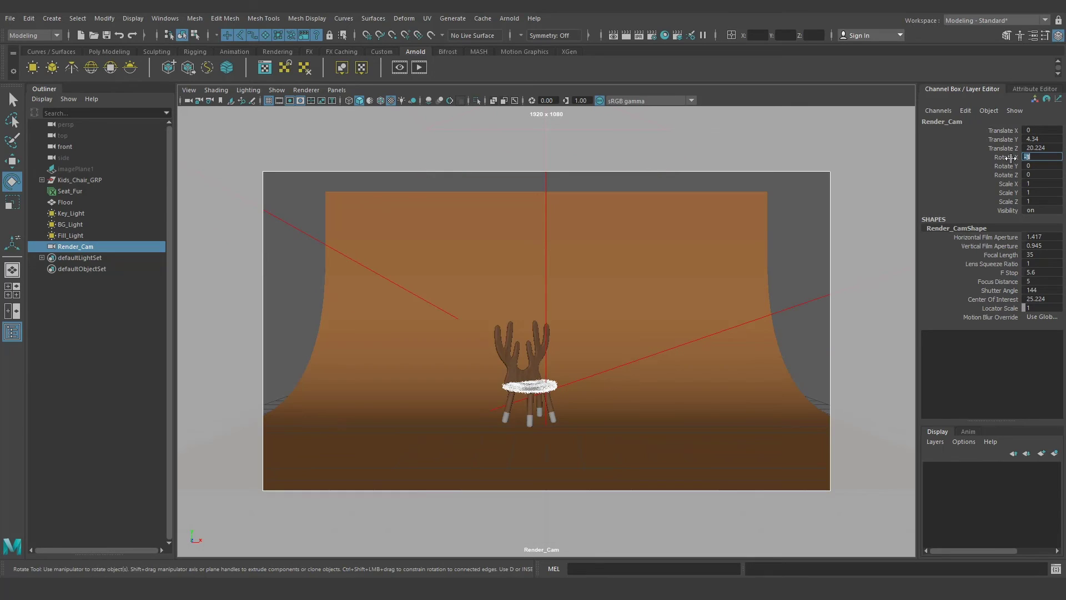
pyautogui.write('-3')
pyautogui.press('Return')
pyautogui.keyDown('alt'); pyautogui.moveTo(635, 398); pyautogui.dragTo(623, 383, button='right'); pyautogui.keyUp('alt')
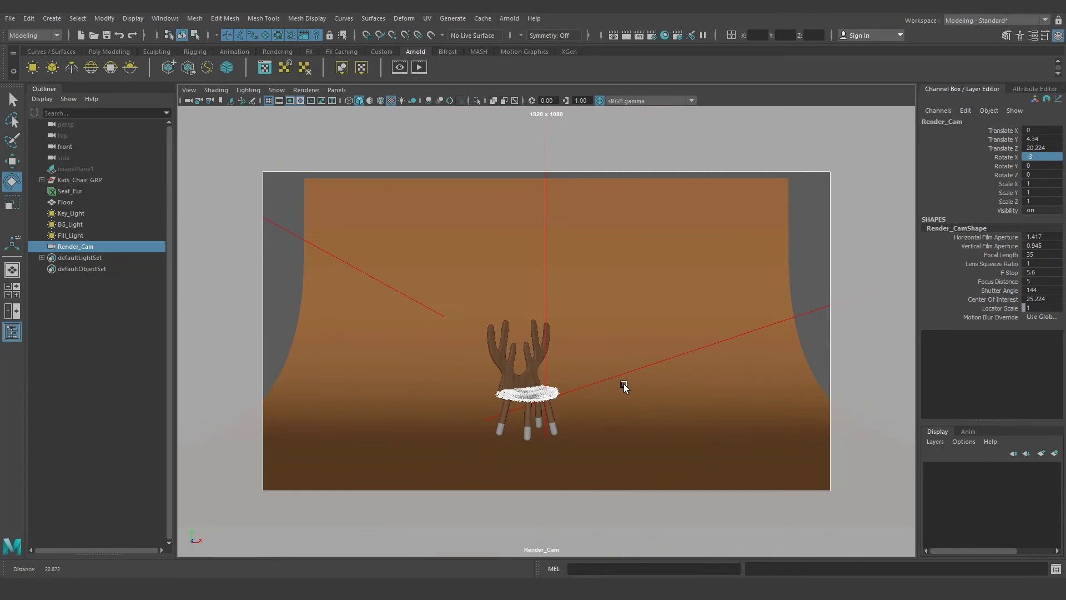
# Set Render_Cam's focal length to 55 and refine the framing on the chair
pyautogui.doubleClick(1042, 254)
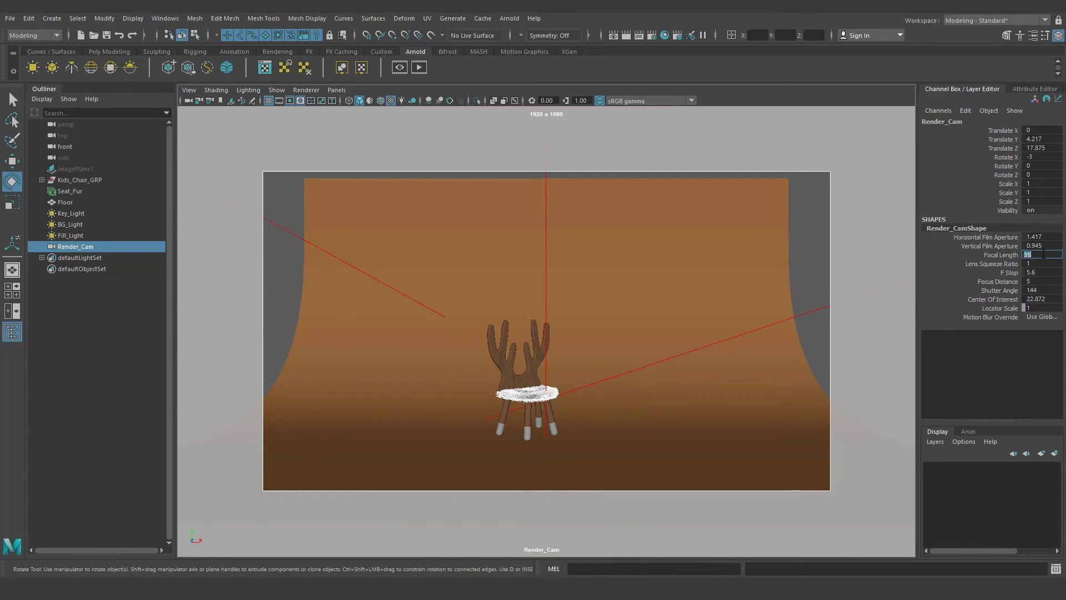
pyautogui.write('5')
pyautogui.press('Return')
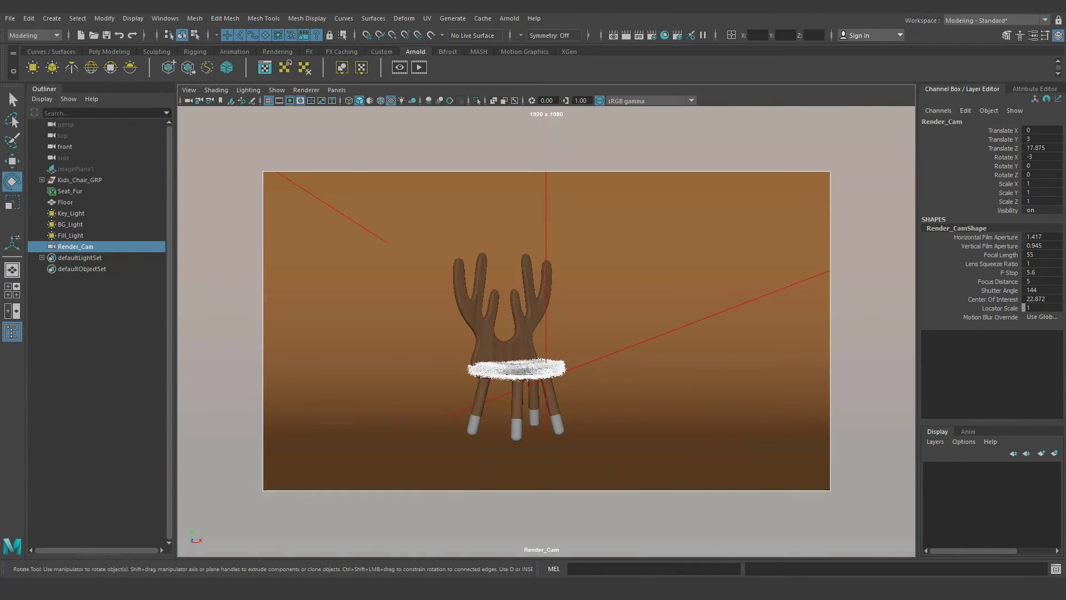
pyautogui.keyDown('alt'); pyautogui.moveTo(655, 361); pyautogui.dragTo(611, 344, button='middle'); pyautogui.keyUp('alt')
pyautogui.keyDown('alt'); pyautogui.moveTo(611, 345); pyautogui.dragTo(699, 375, button='right'); pyautogui.keyUp('alt')
pyautogui.keyDown('alt'); pyautogui.moveTo(699, 374); pyautogui.dragTo(597, 354, button='middle'); pyautogui.keyUp('alt')
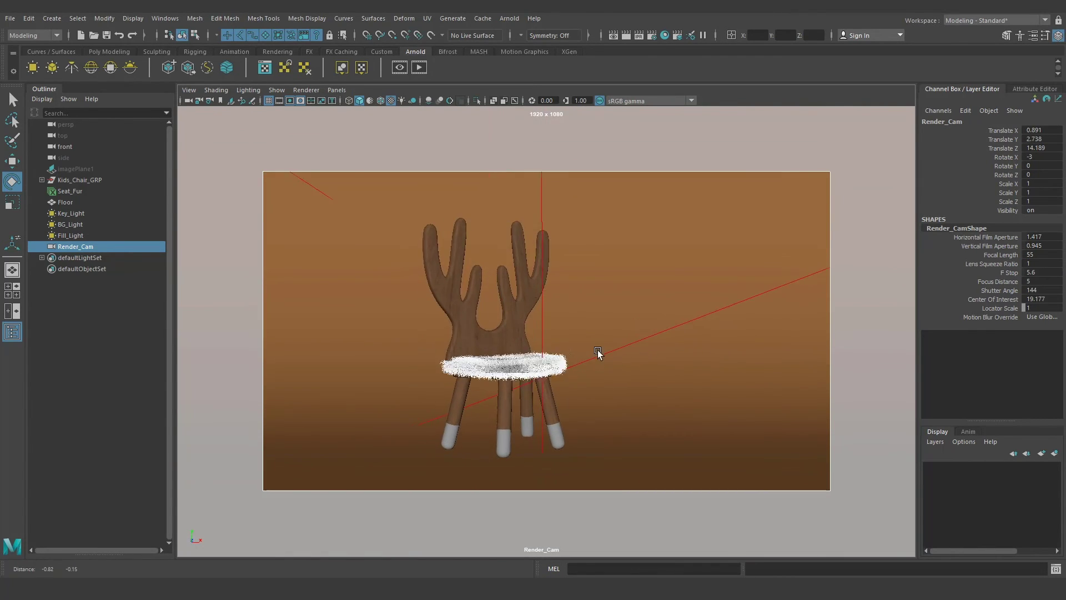
# Move Kids_Chair_GRP left along X within the camera frame
pyautogui.click(79, 179)
pyautogui.press('w')
pyautogui.moveTo(582, 453); pyautogui.dragTo(510, 452)
pyautogui.click(103, 388)
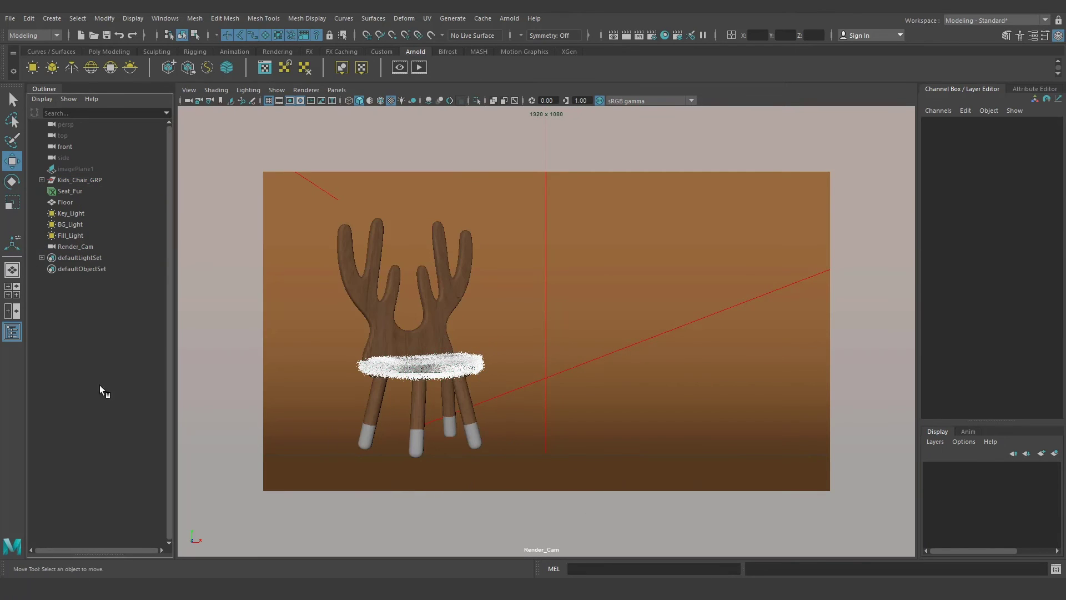
# Open the Arnold RenderView and resize it into a smaller window
pyautogui.click(401, 68)
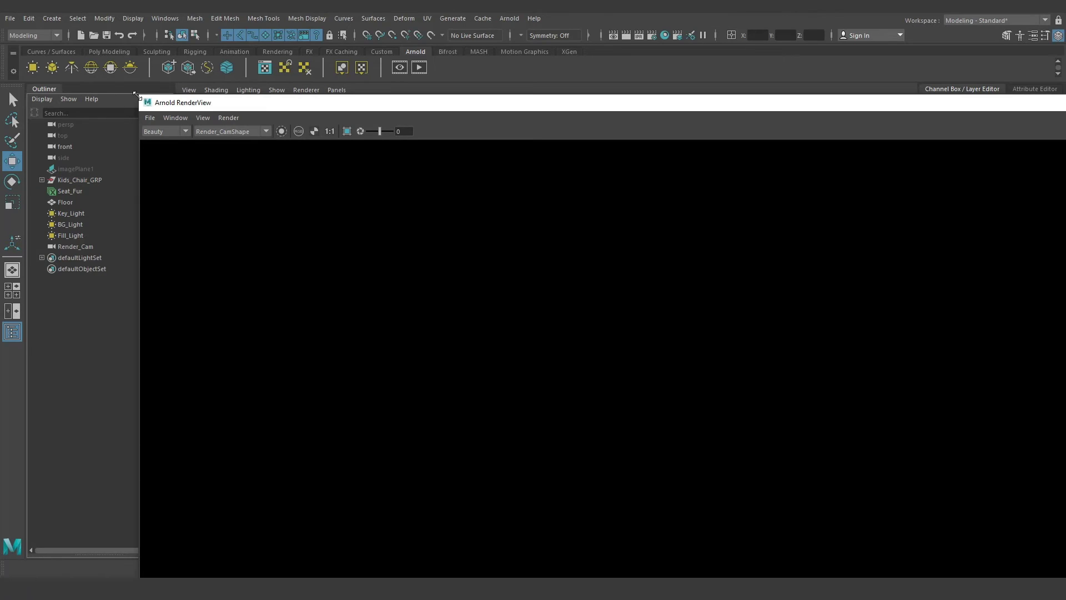
pyautogui.moveTo(140, 95); pyautogui.dragTo(421, 225)
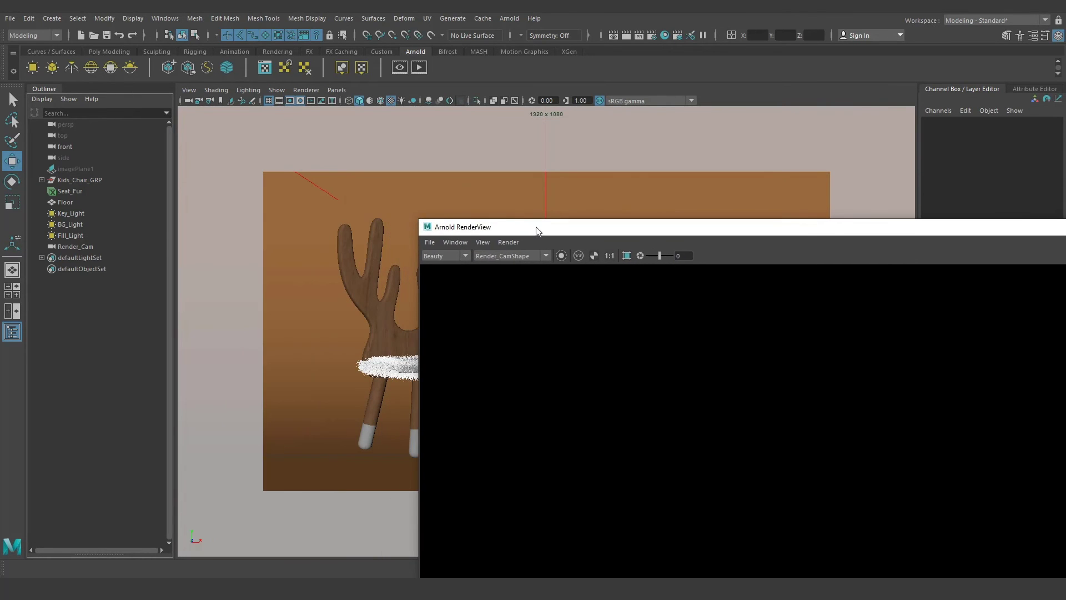
pyautogui.moveTo(538, 231); pyautogui.dragTo(258, 79)
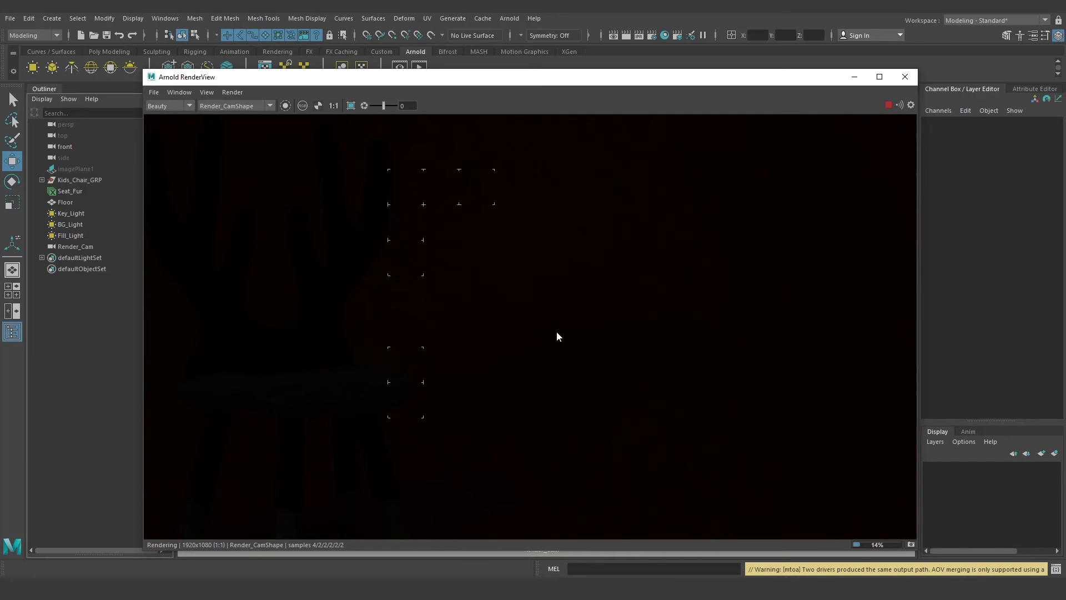
# Reset the Render Settings to their defaults through the presets menu
pyautogui.click(653, 38)
pyautogui.moveTo(289, 104); pyautogui.dragTo(761, 149)
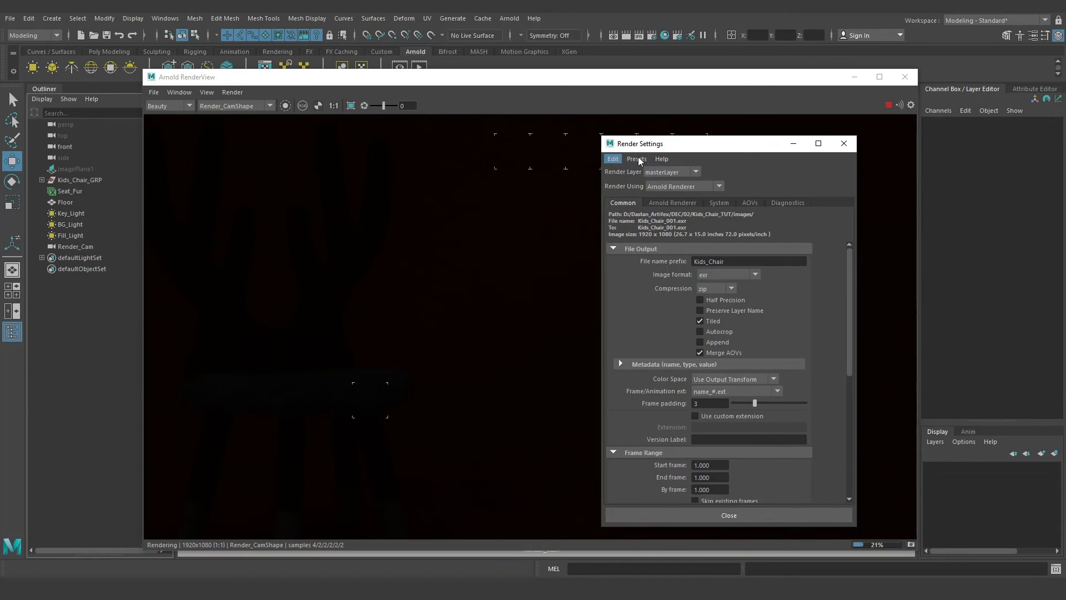
pyautogui.click(637, 159)
pyautogui.click(638, 160)
pyautogui.click(634, 158)
pyautogui.moveTo(670, 203)
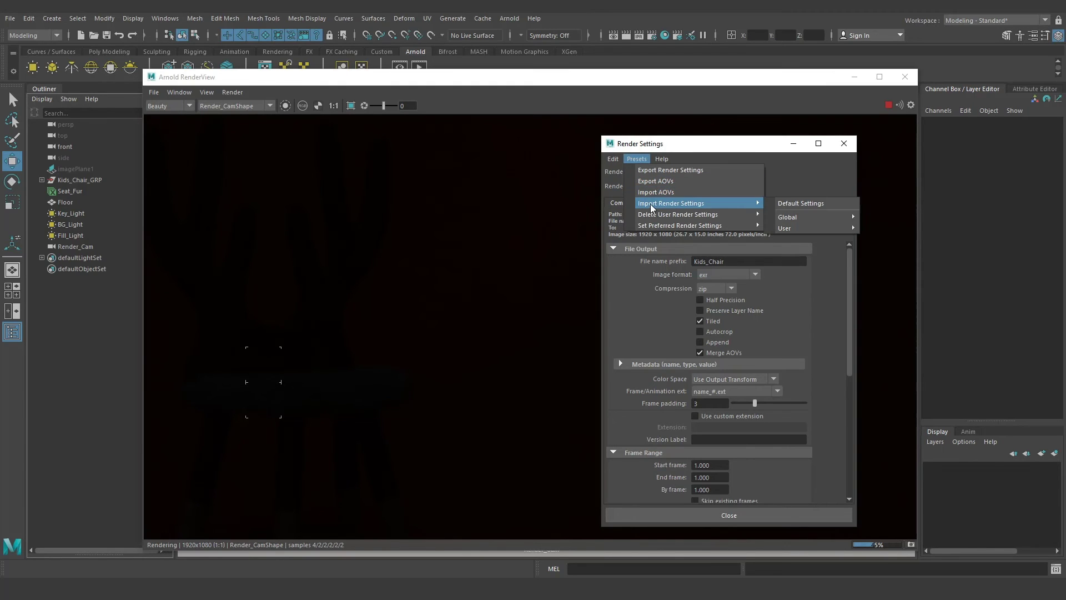
pyautogui.click(801, 204)
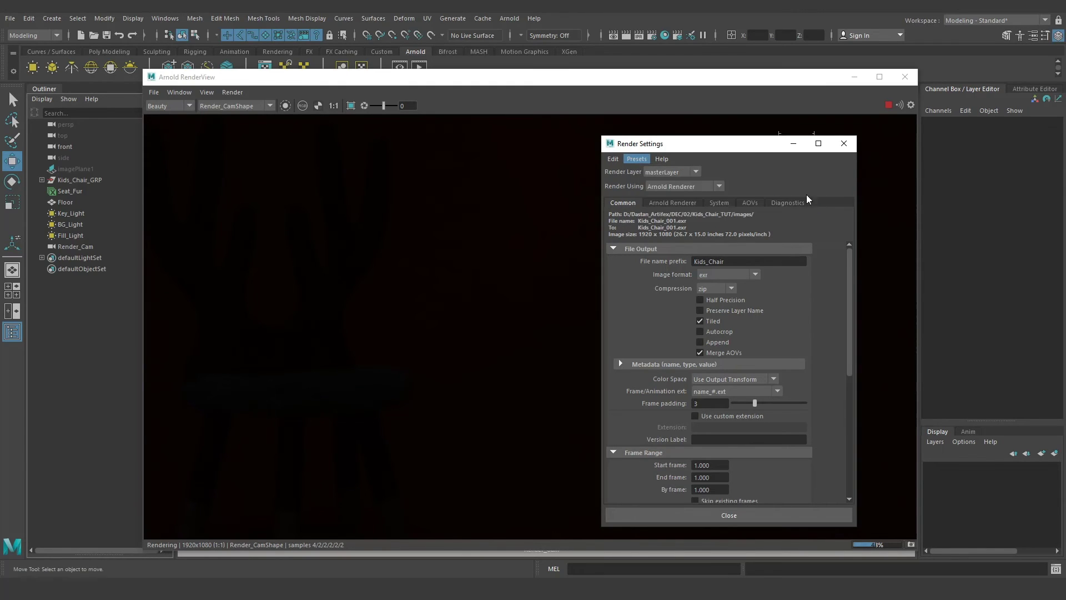
# Set Arnold ray depth Diffuse and Specular to 2 and Camera (AA) samples to 4
pyautogui.click(692, 201)
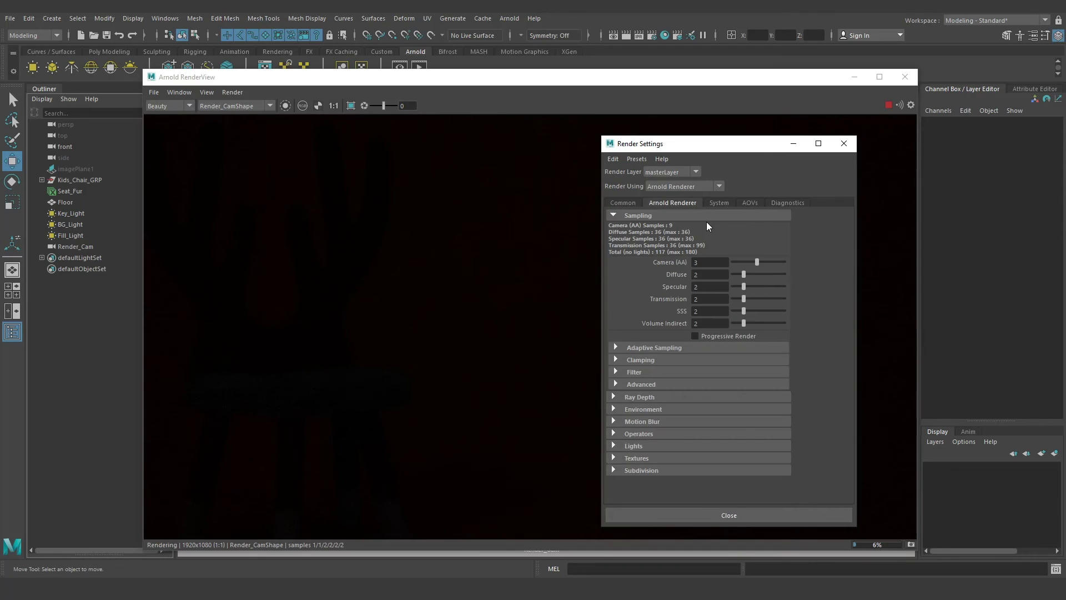
pyautogui.click(629, 398)
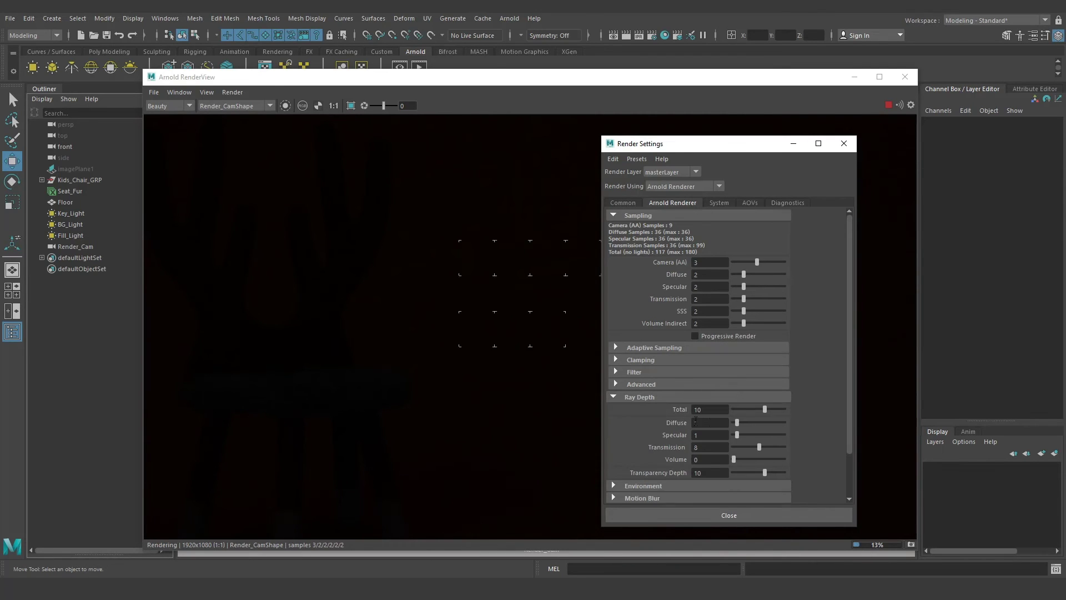
pyautogui.doubleClick(697, 423)
pyautogui.write('2')
pyautogui.press('Tab')
pyautogui.write('2')
pyautogui.press('Return')
pyautogui.doubleClick(719, 262)
pyautogui.press('Return')
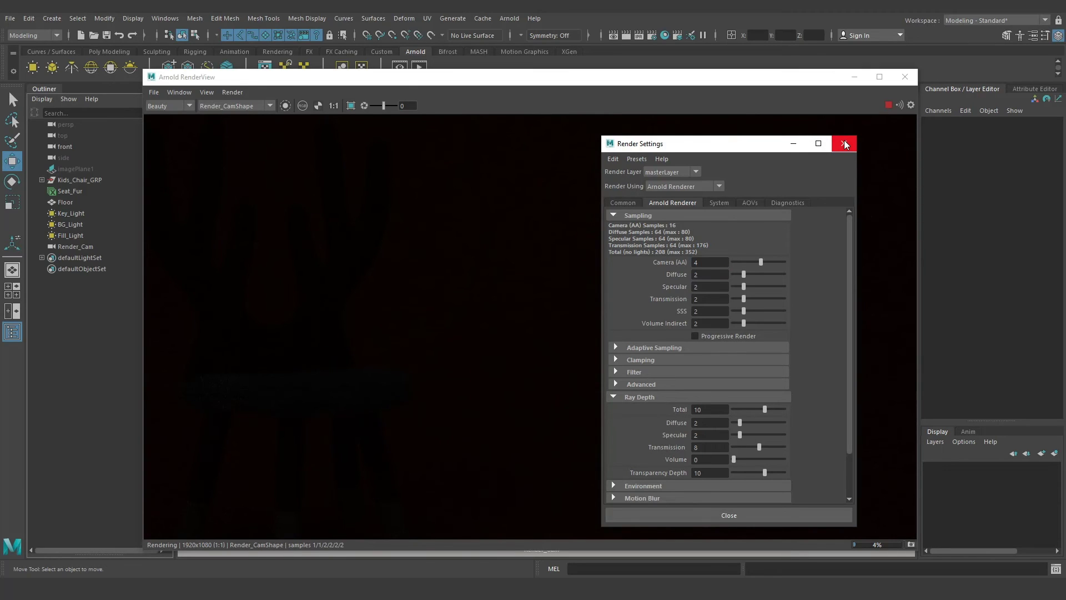
# Make Render_Cam the renderable camera and close Render Settings
pyautogui.click(630, 202)
pyautogui.scroll(-3, 812, 350)
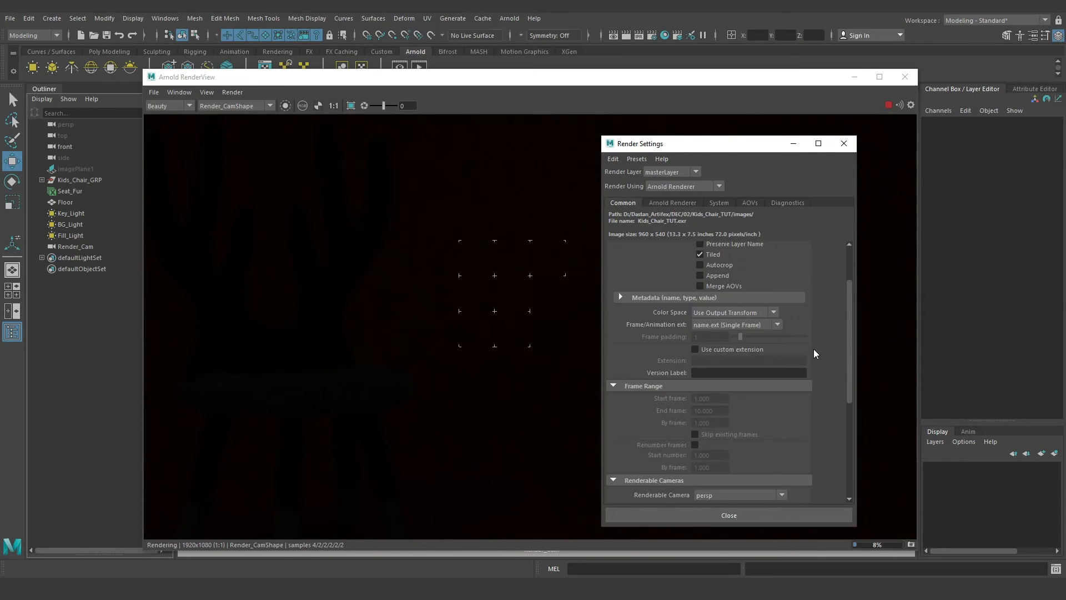
pyautogui.scroll(-2, 812, 348)
pyautogui.scroll(-2, 799, 361)
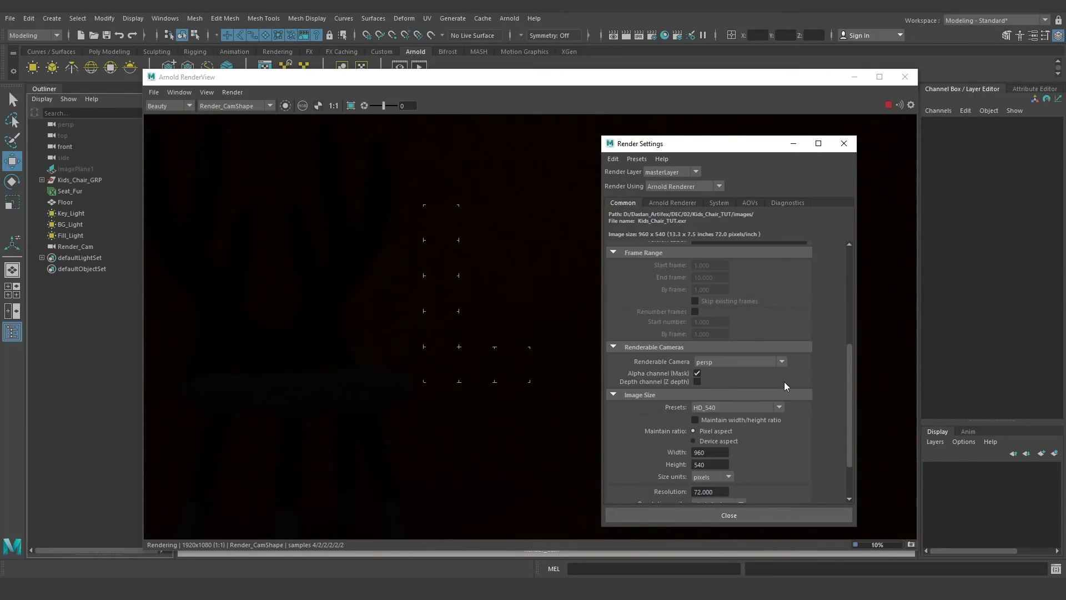
pyautogui.click(748, 362)
pyautogui.click(843, 143)
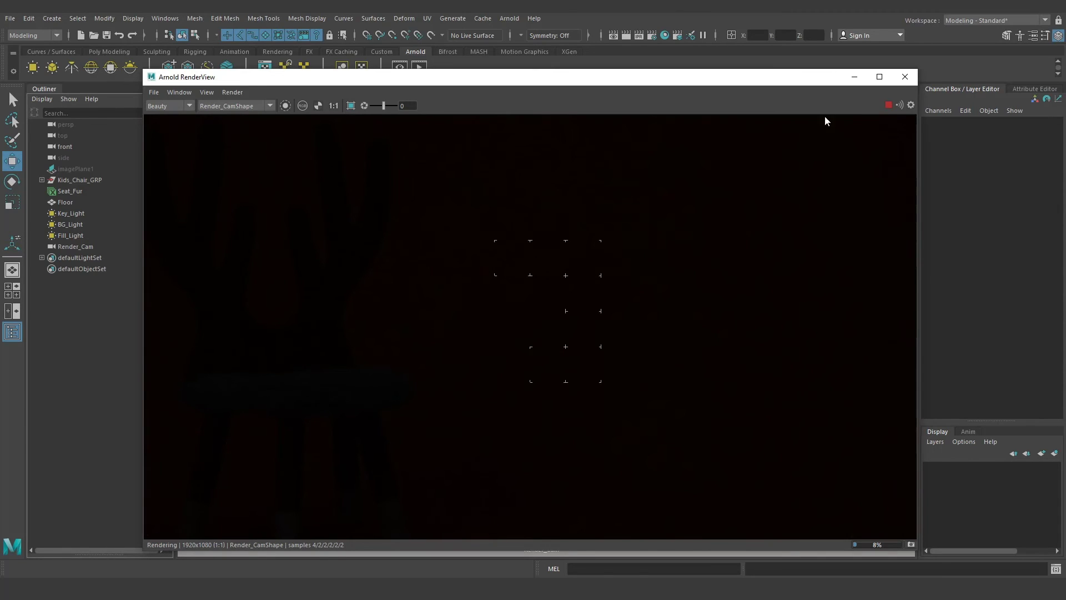
# Give Key_Light an exposure of 10 and a spread of 0.7
pyautogui.click(73, 214)
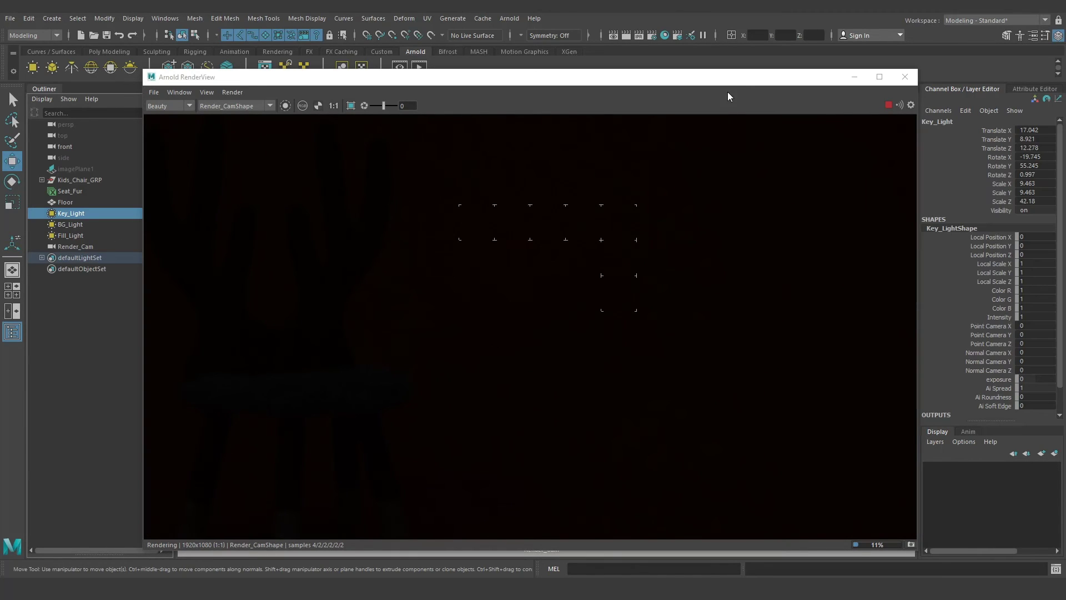
pyautogui.moveTo(746, 82); pyautogui.dragTo(733, 83)
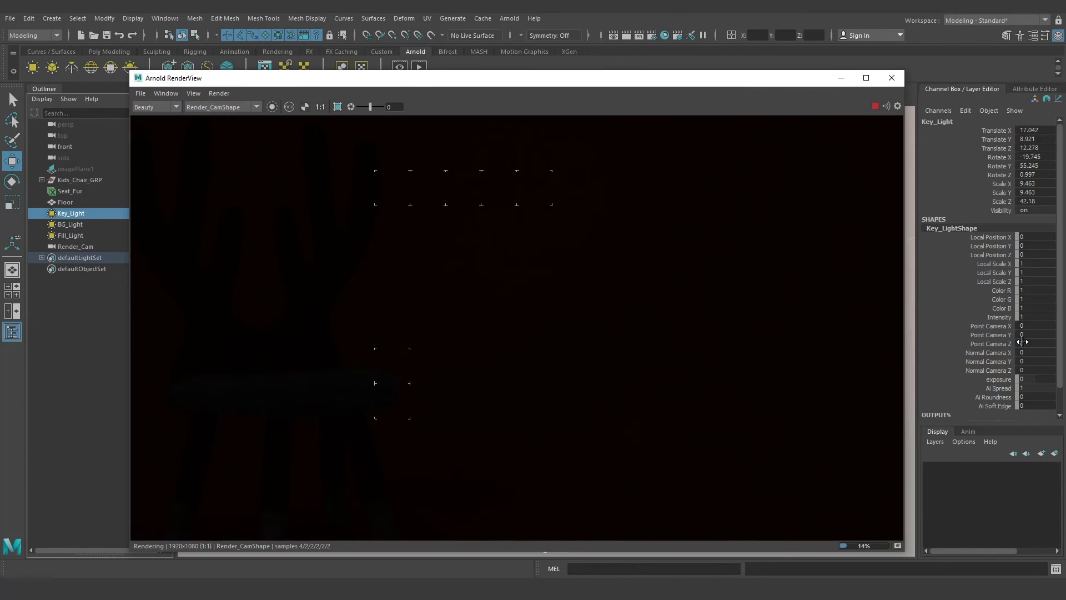
pyautogui.click(1018, 90)
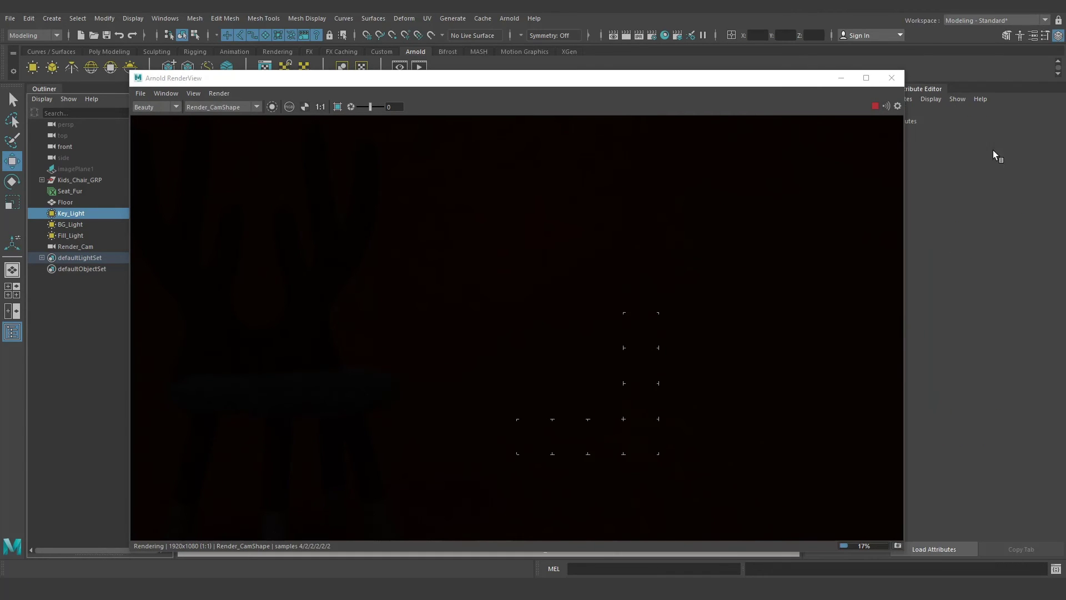
pyautogui.moveTo(733, 86); pyautogui.dragTo(703, 81)
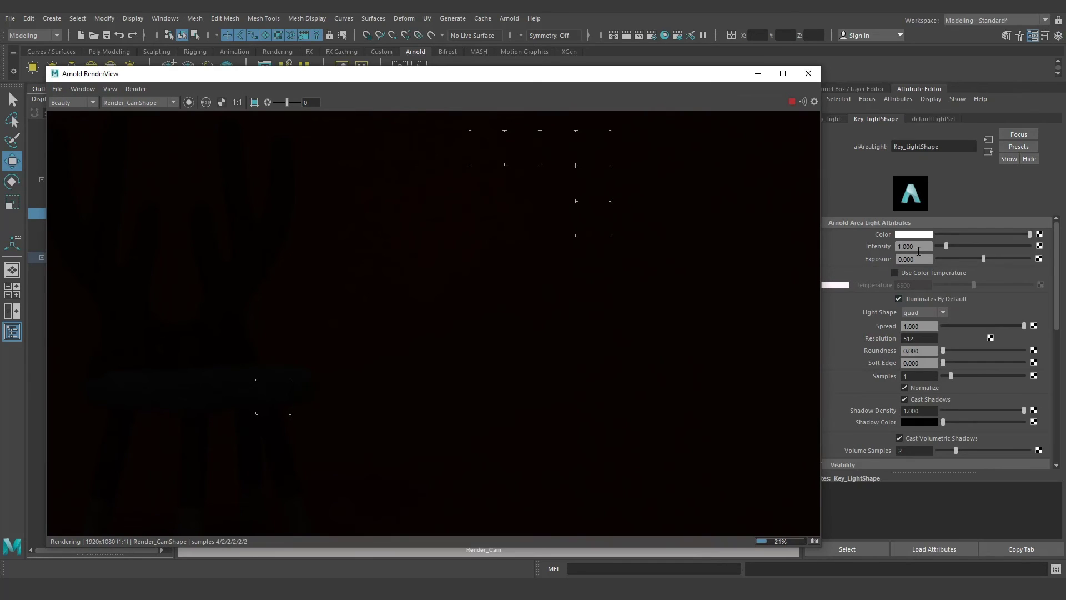
pyautogui.moveTo(926, 259); pyautogui.dragTo(862, 258)
pyautogui.write('10')
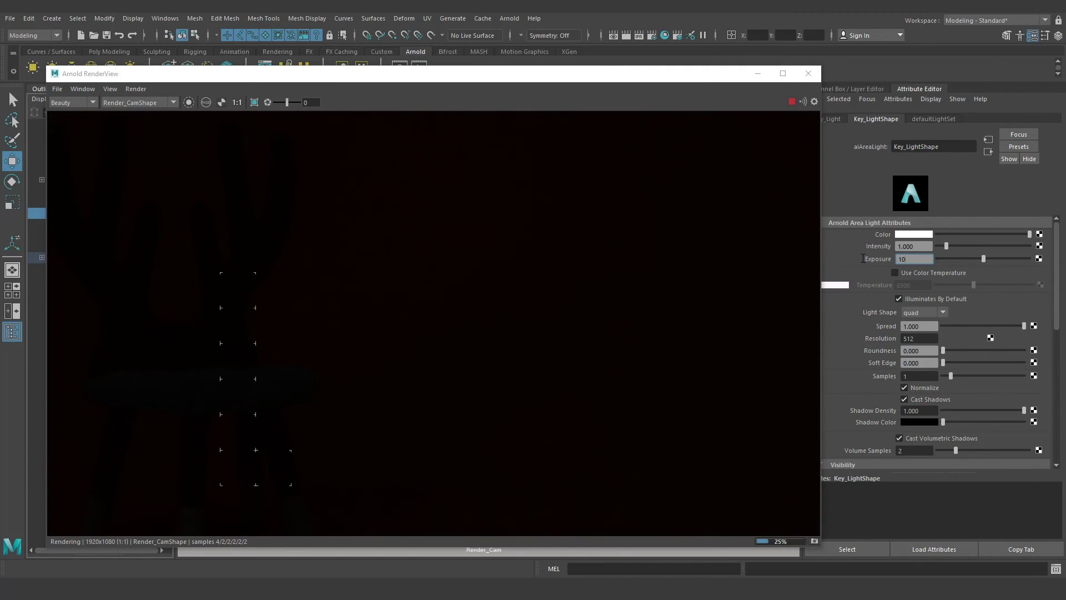
pyautogui.press('Return')
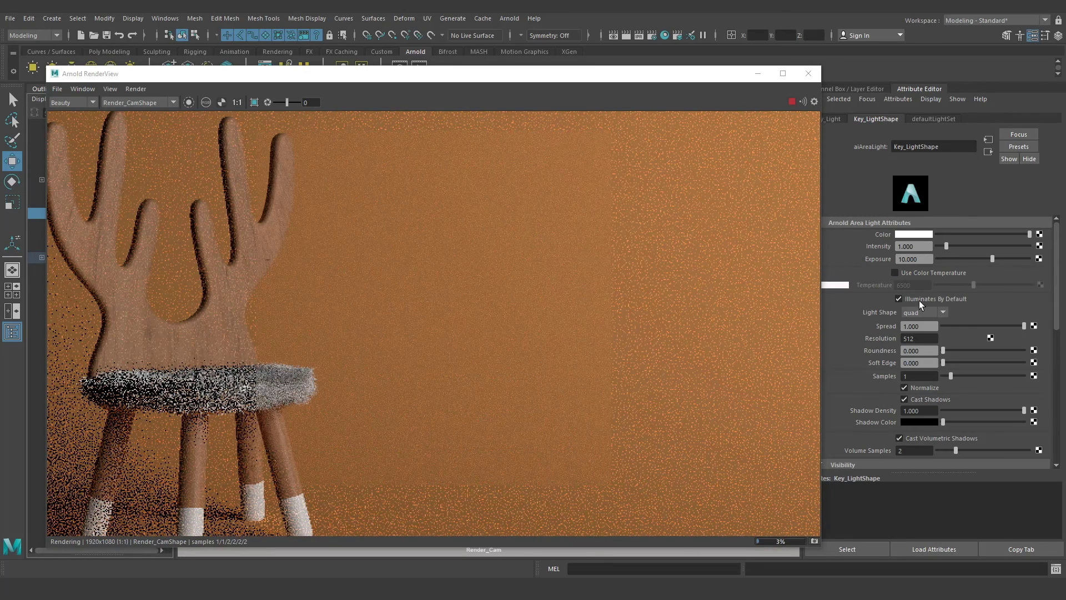
pyautogui.moveTo(931, 326); pyautogui.dragTo(852, 324)
pyautogui.write('0.7')
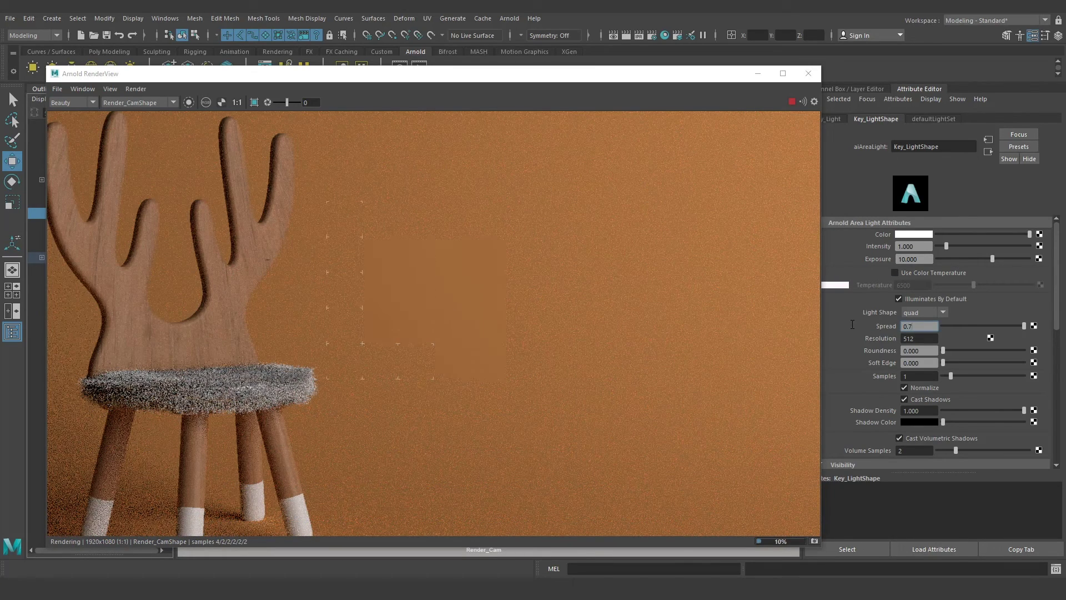
pyautogui.press('Return')
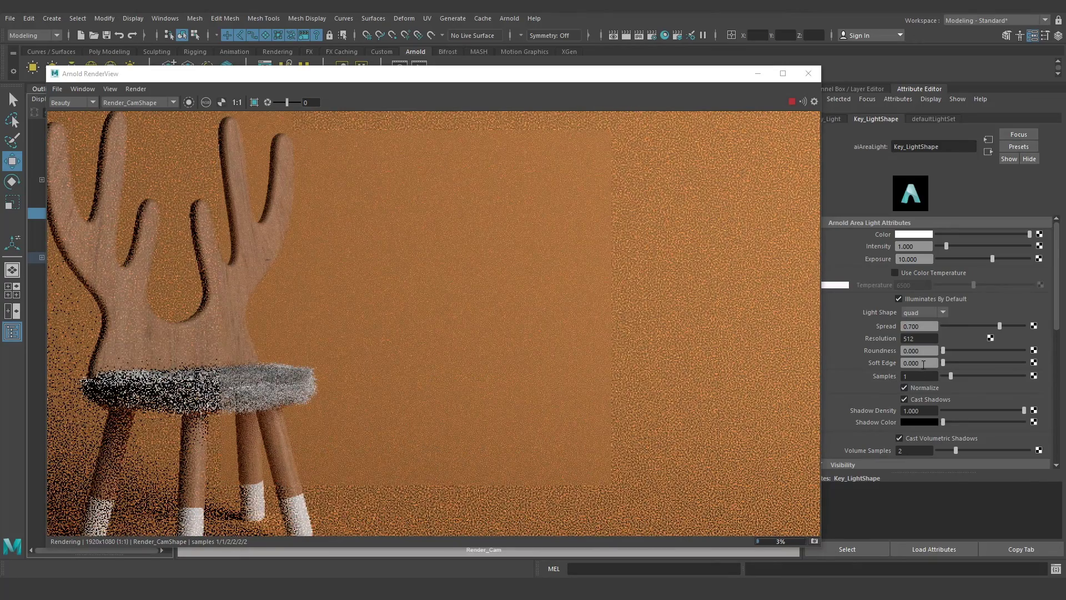
# Set Key_Light's soft edge to 0.25 and its samples to 2
pyautogui.moveTo(923, 364); pyautogui.dragTo(880, 360)
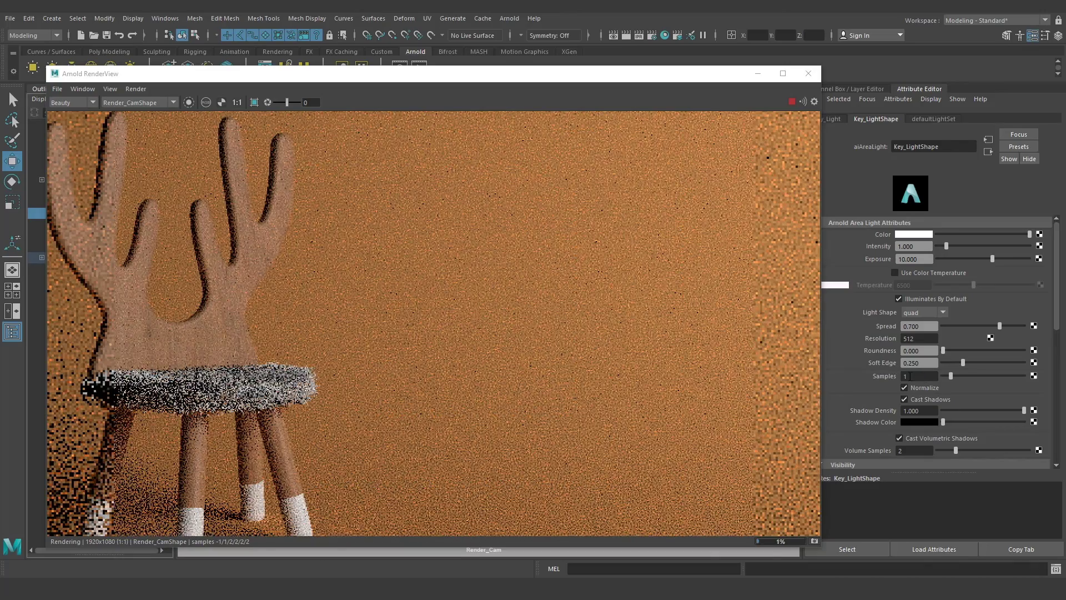
pyautogui.moveTo(921, 376); pyautogui.dragTo(853, 372)
pyautogui.write('2')
pyautogui.press('Return')
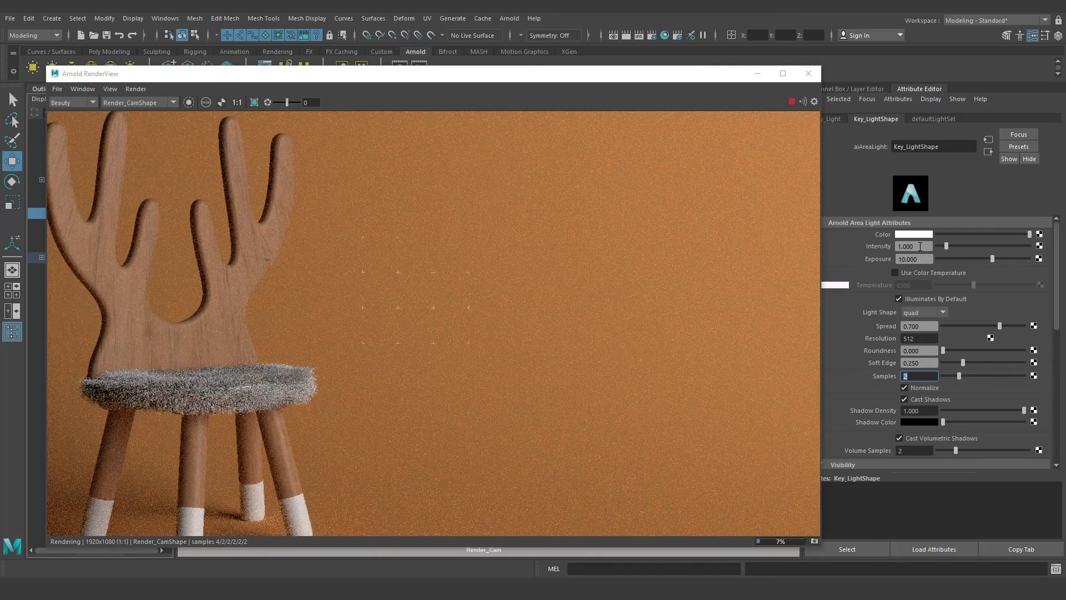
pyautogui.scroll(-2, 868, 349)
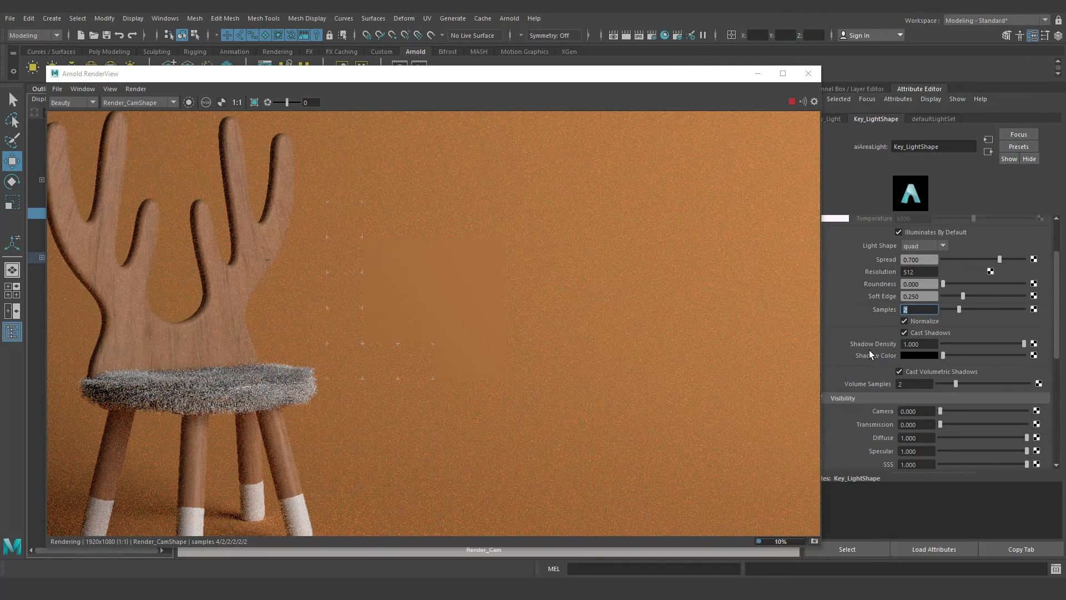
pyautogui.scroll(-2, 868, 349)
pyautogui.scroll(-2, 868, 349)
pyautogui.scroll(3, 867, 347)
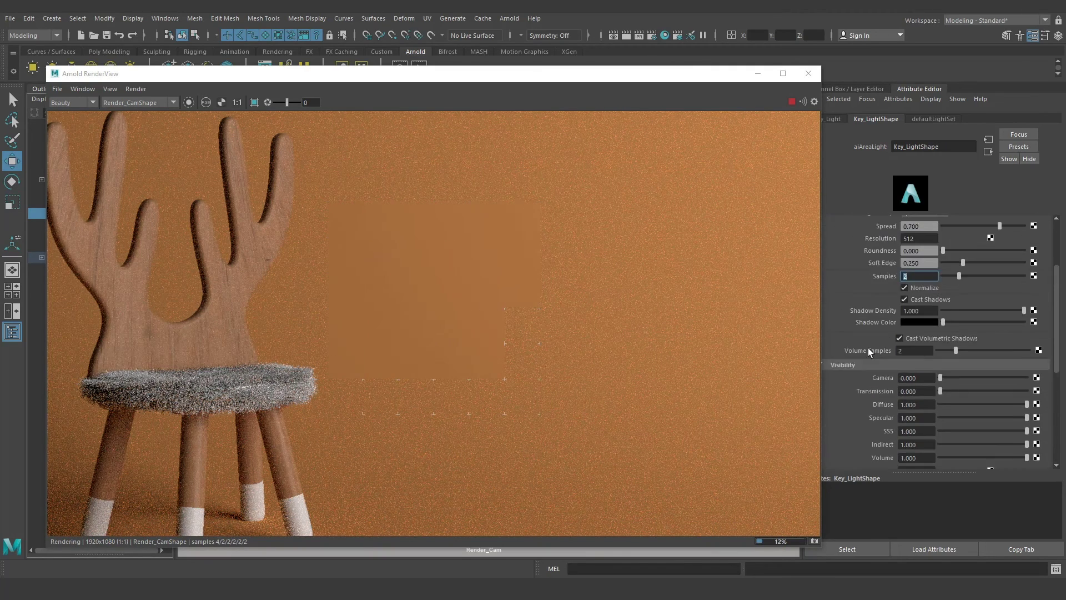
pyautogui.scroll(3, 877, 318)
# Give BG_Light an exposure of 5 and a spread of 0.2
pyautogui.moveTo(507, 79); pyautogui.dragTo(551, 78)
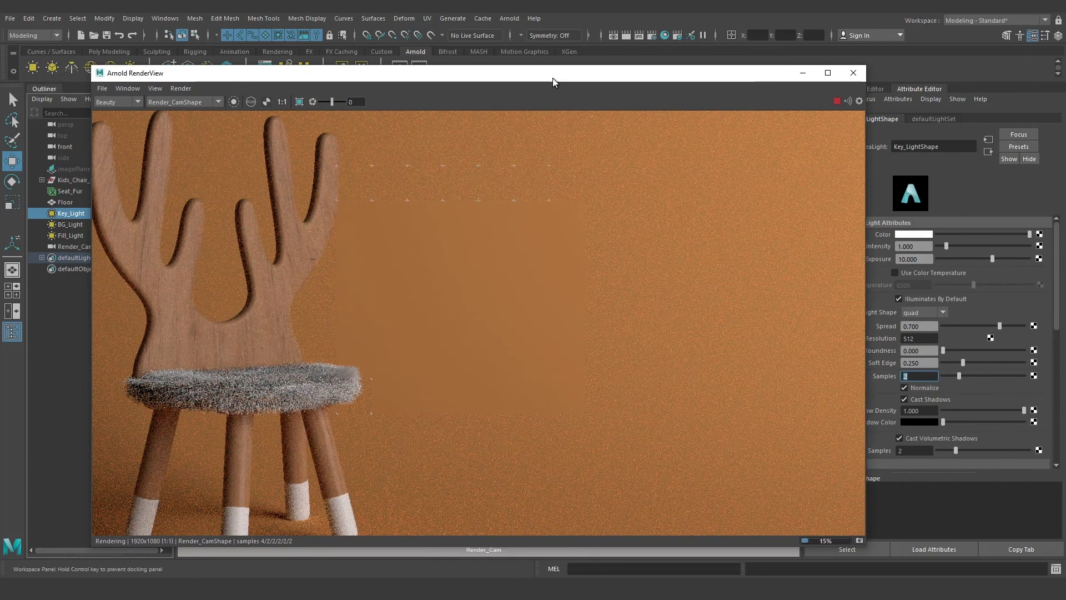
pyautogui.click(72, 224)
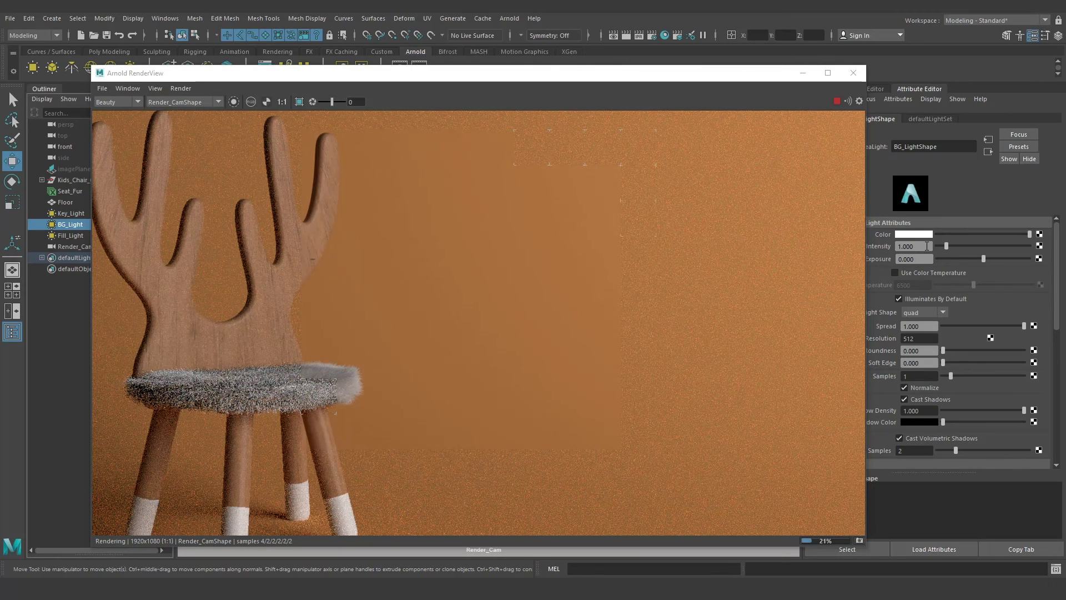
pyautogui.write('5')
pyautogui.press('Return')
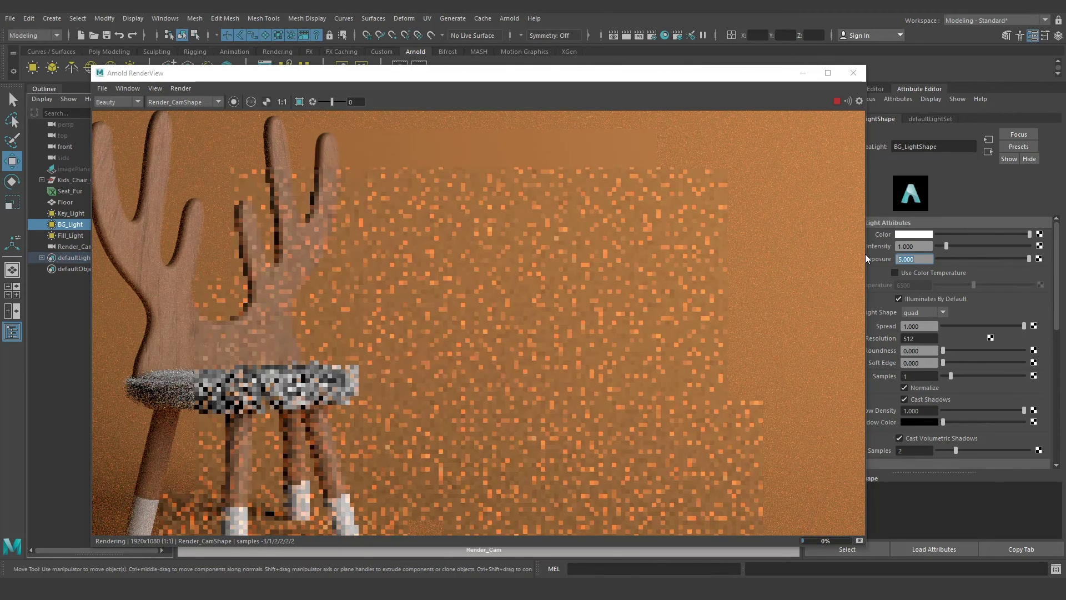
pyautogui.click(917, 325)
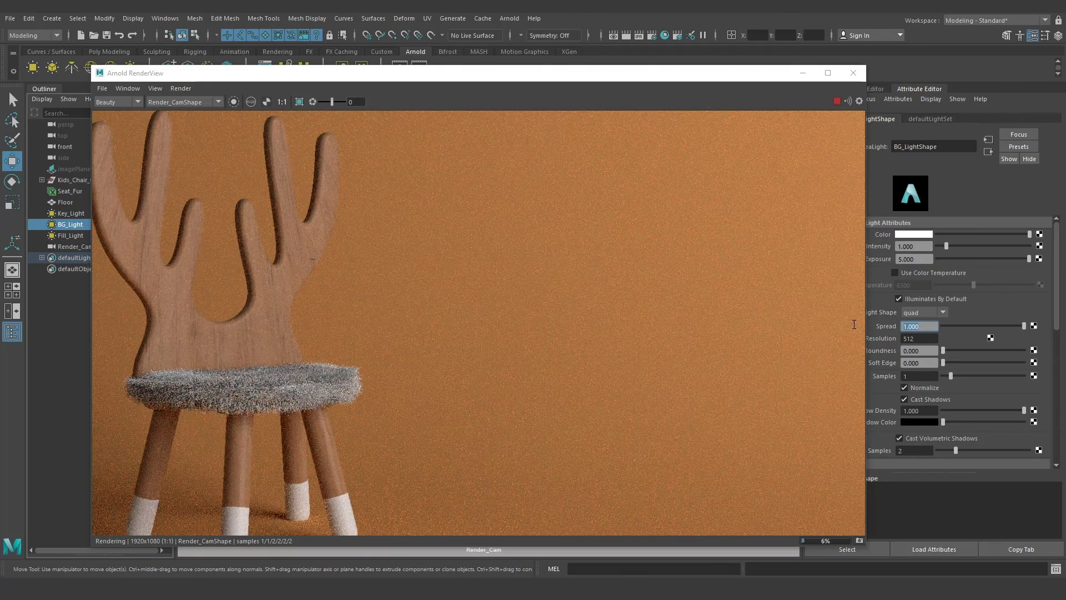
pyautogui.write('0.2')
pyautogui.press('Return')
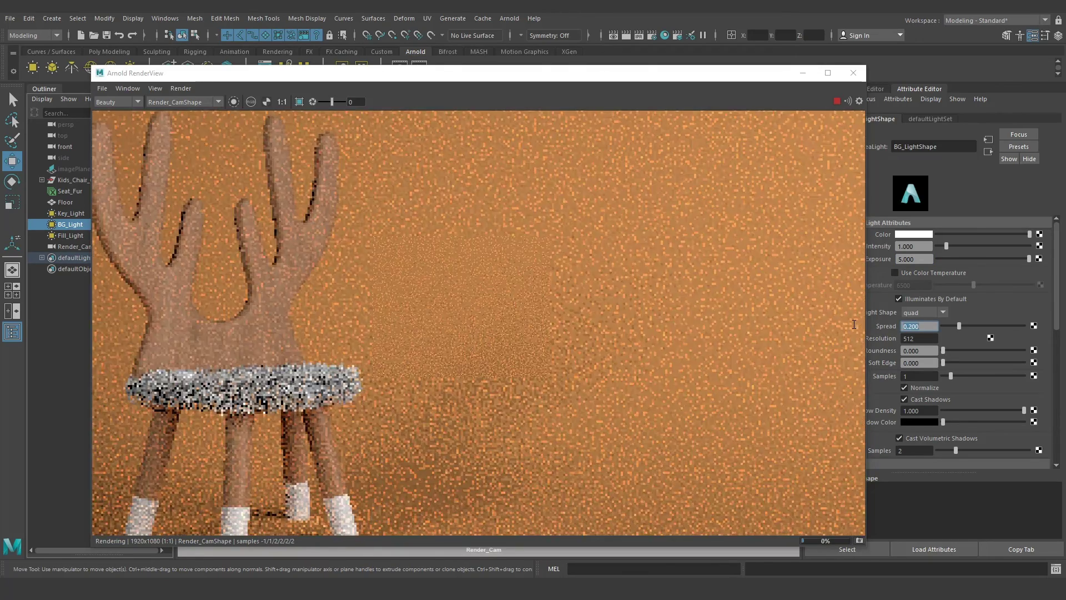
# Set BG_Light's samples to 2 and turn off Cast Shadows
pyautogui.click(919, 375)
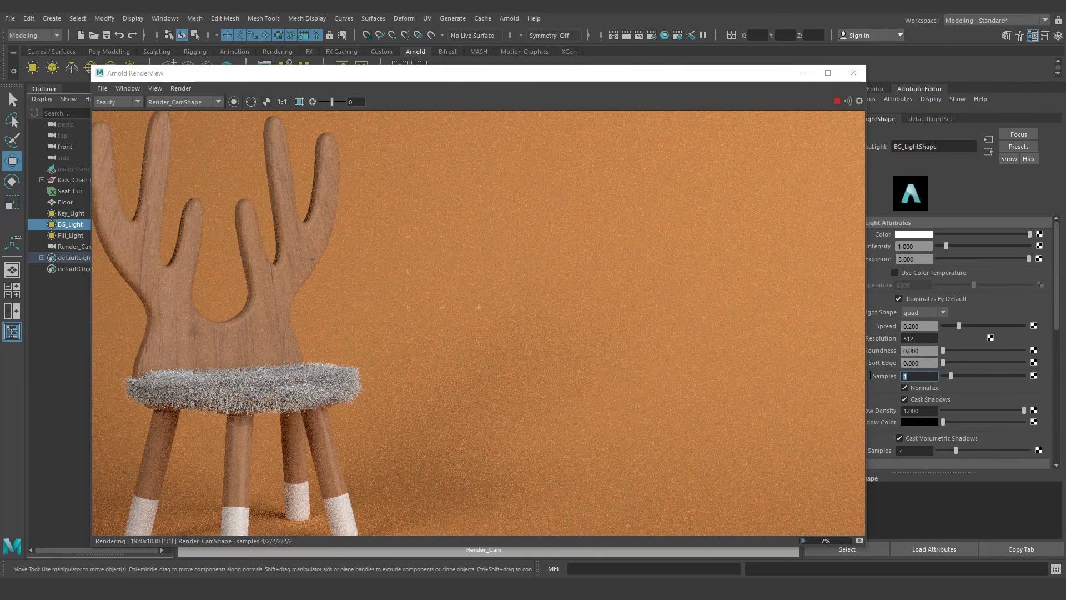
pyautogui.write('2')
pyautogui.press('Return')
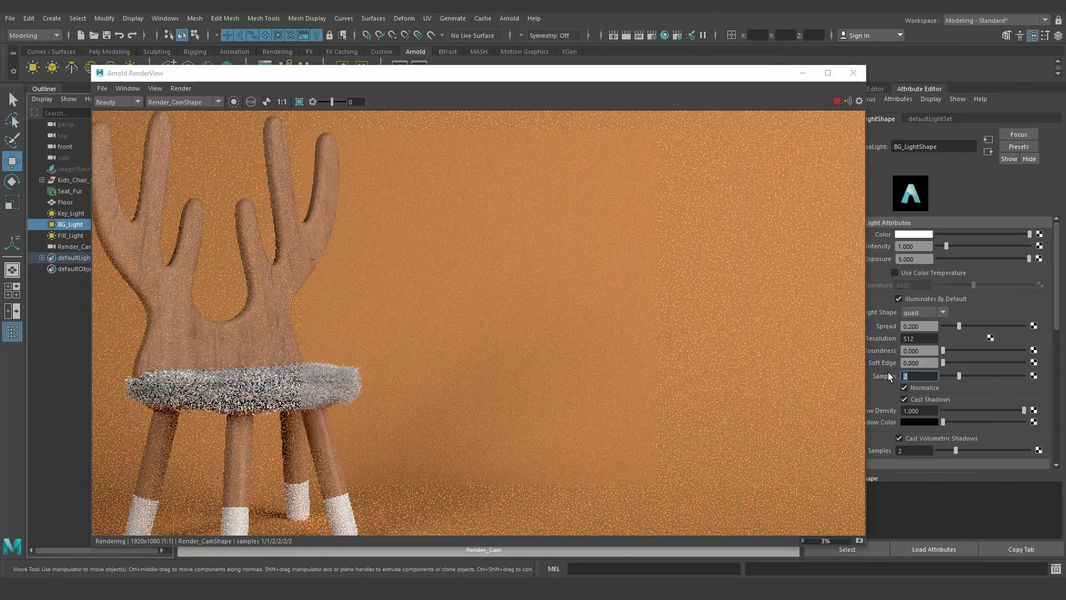
pyautogui.click(904, 399)
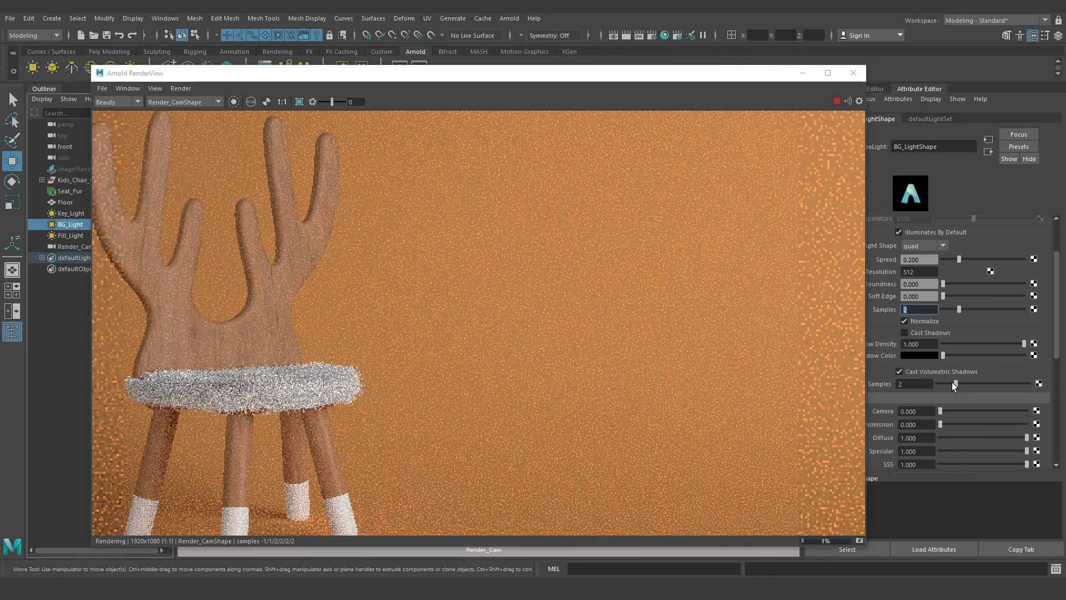
pyautogui.scroll(-3, 951, 381)
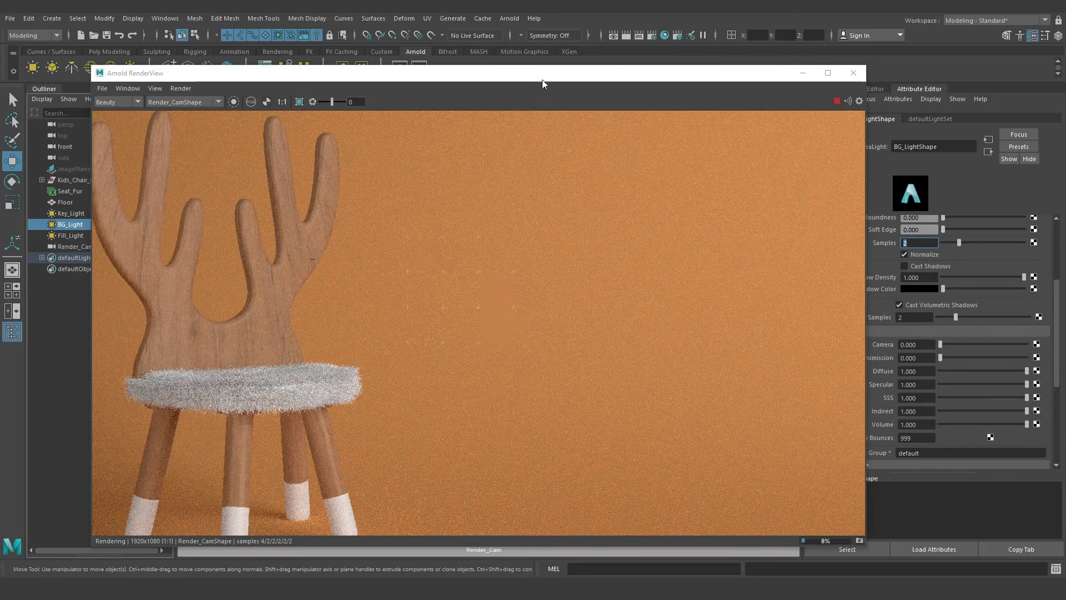
pyautogui.moveTo(542, 83); pyautogui.dragTo(613, 77)
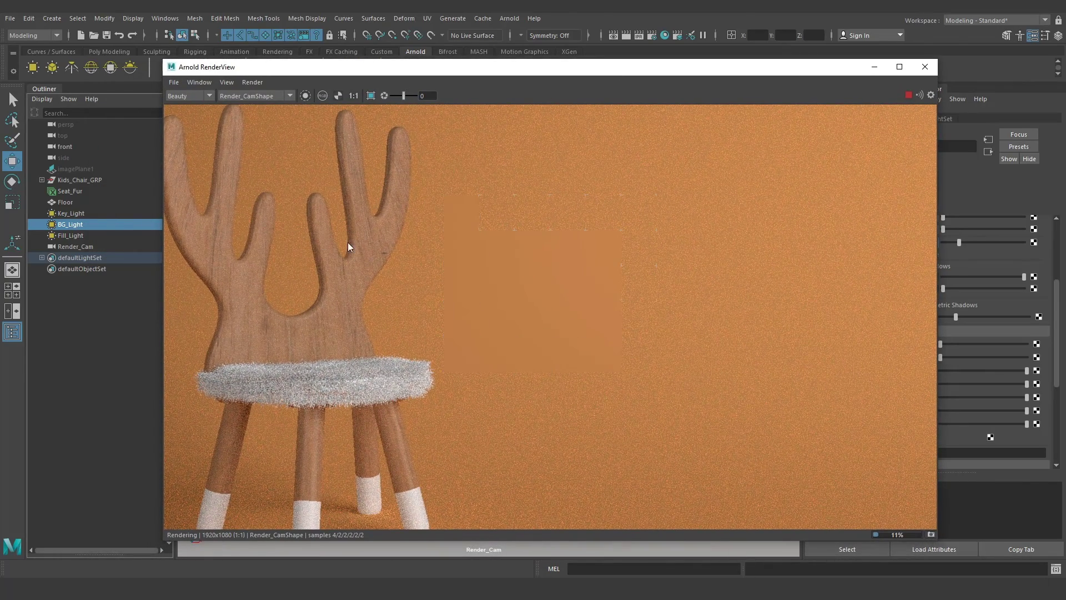
pyautogui.scroll(-3, 560, 293)
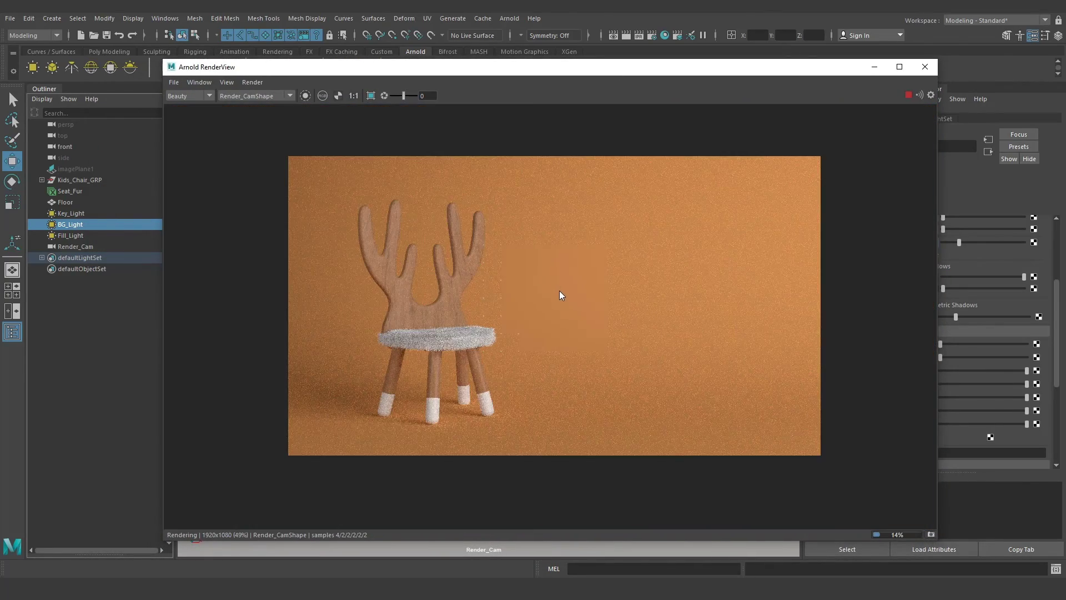
pyautogui.scroll(2, 559, 292)
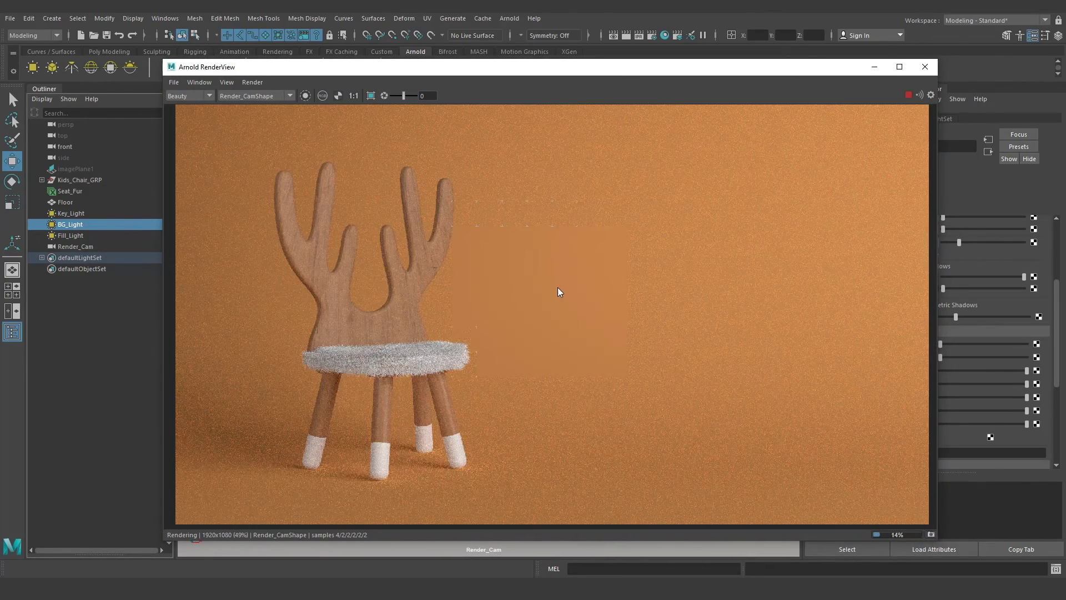
# Open the light-centric Relationship Editor showing BG_Light's illuminated objects
pyautogui.click(164, 18)
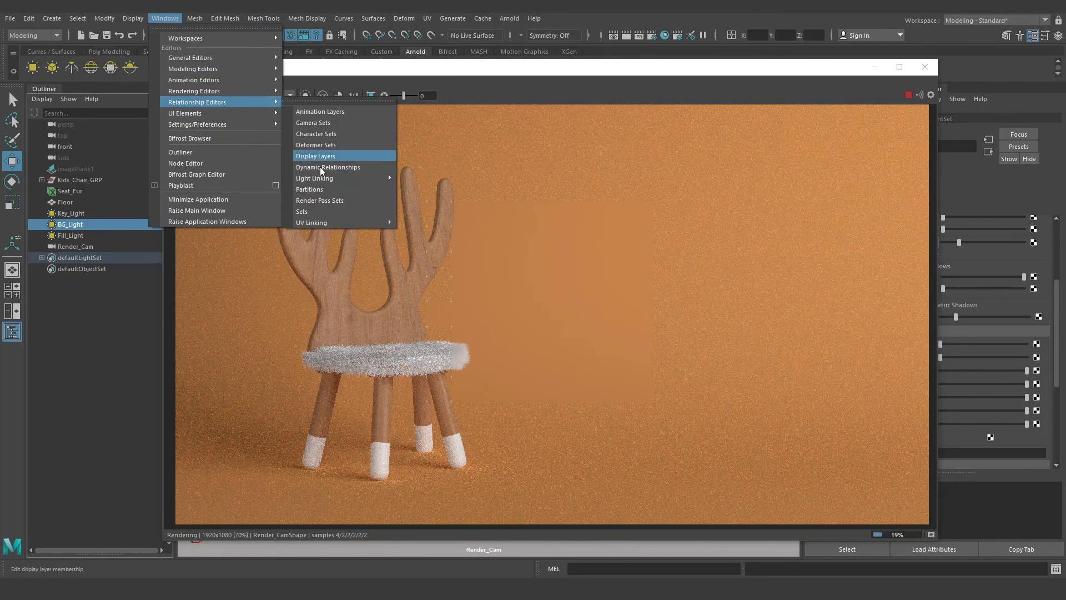
pyautogui.moveTo(315, 178)
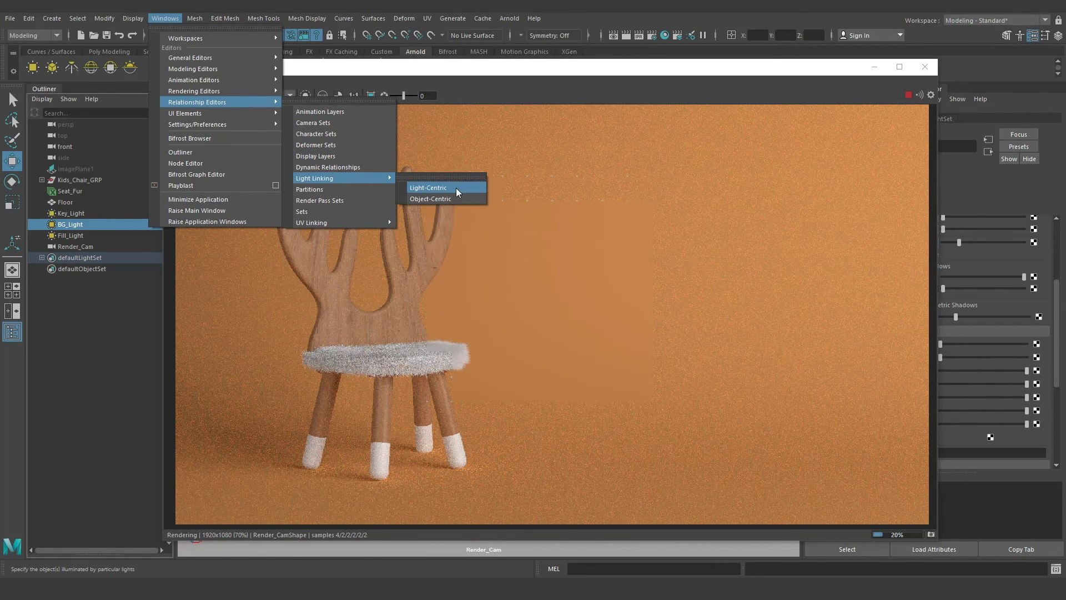
pyautogui.click(456, 189)
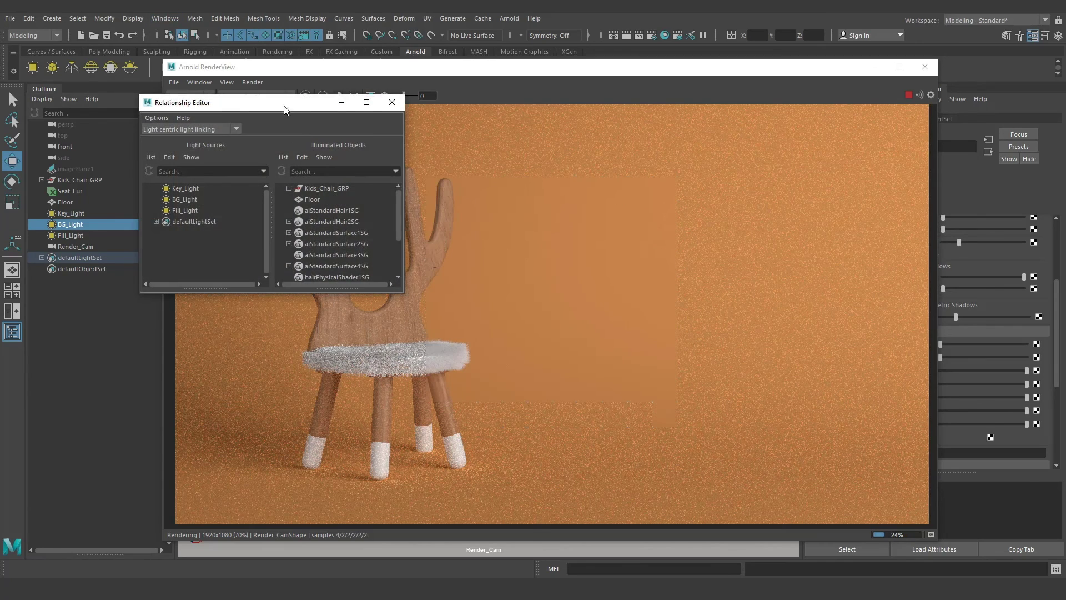
pyautogui.moveTo(284, 107); pyautogui.dragTo(315, 149)
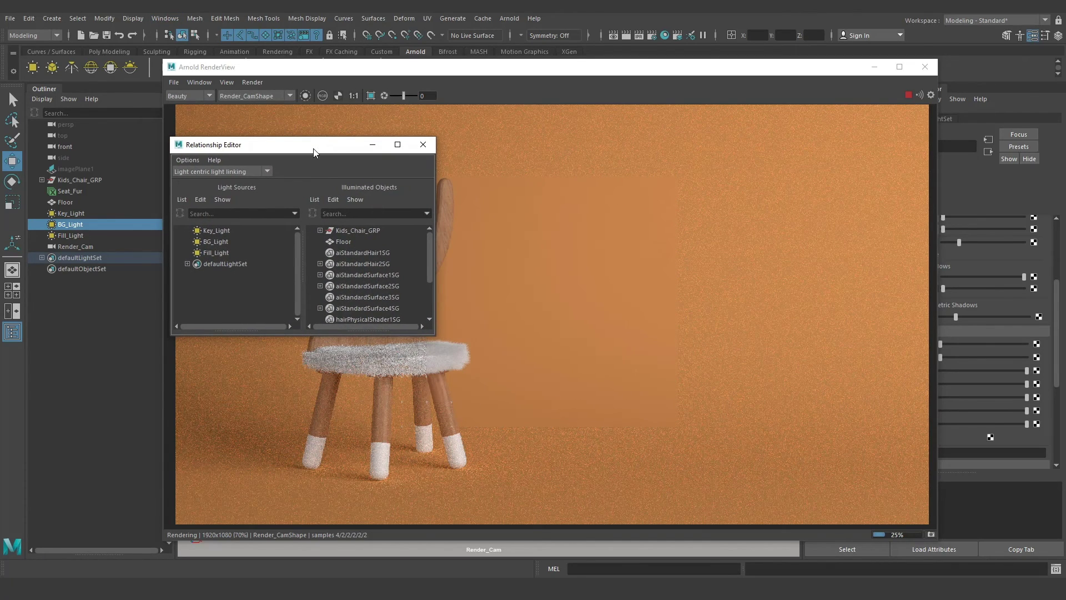
pyautogui.click(222, 242)
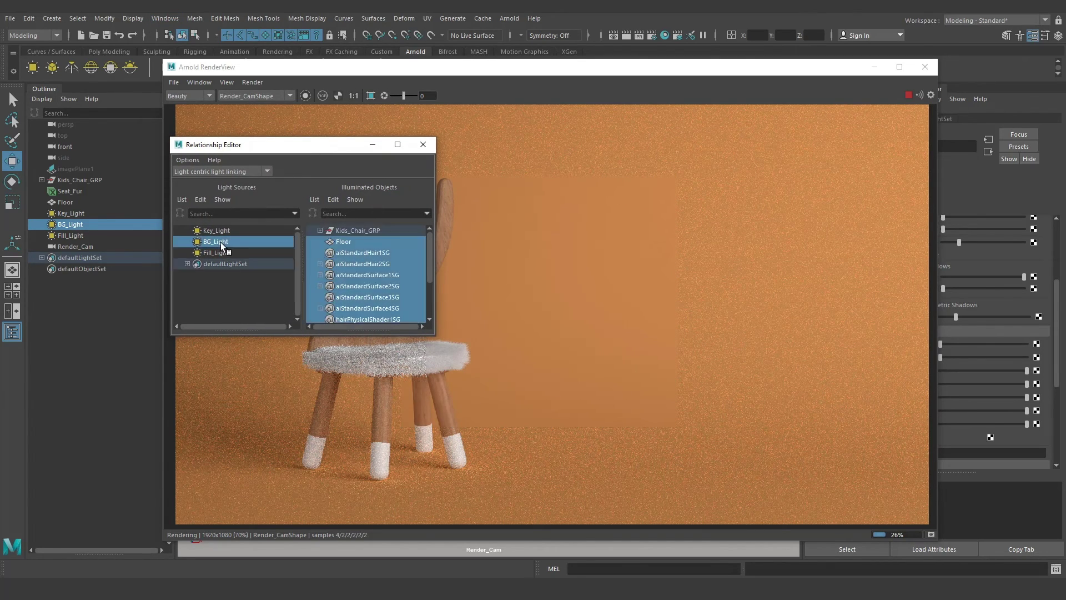
# Unlink Kids_Chair_GRP and all shading groups from BG_Light, leaving only Floor
pyautogui.click(378, 231)
pyautogui.click(371, 252)
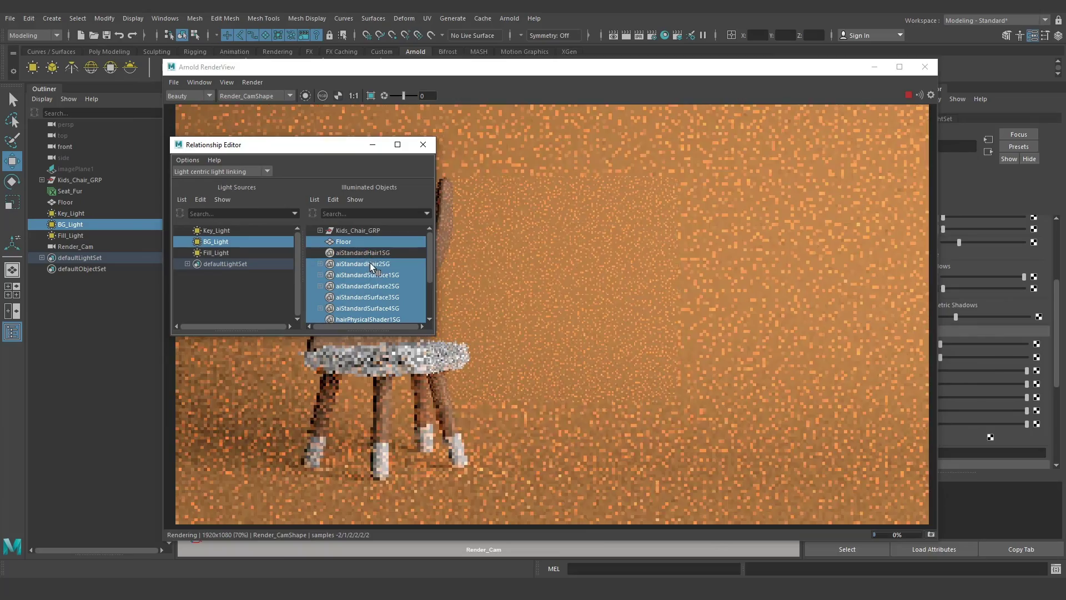
pyautogui.click(369, 274)
pyautogui.click(368, 297)
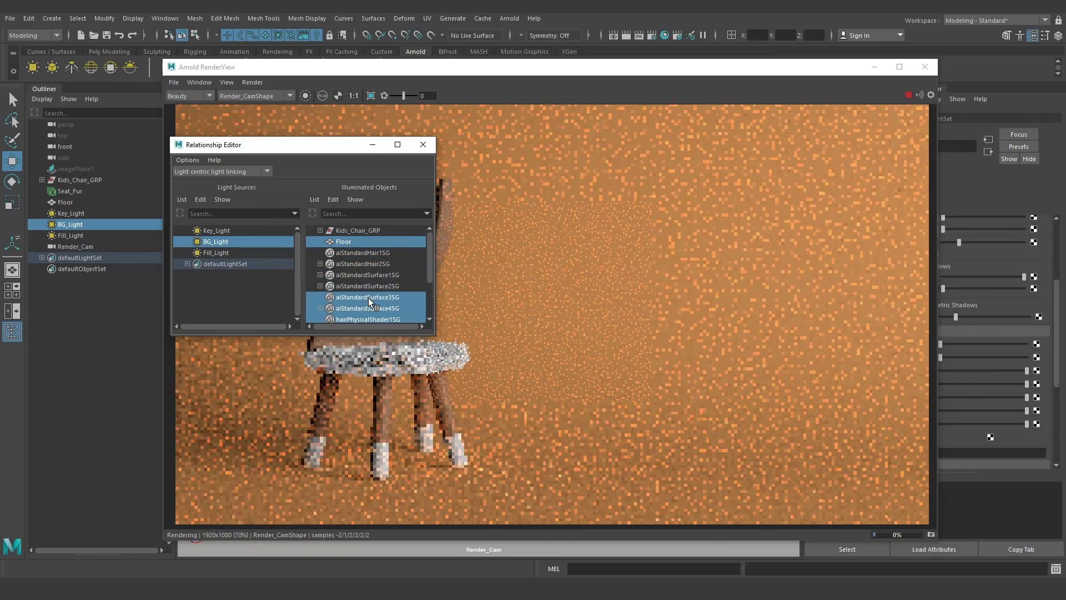
pyautogui.click(368, 308)
pyautogui.scroll(-2, 377, 285)
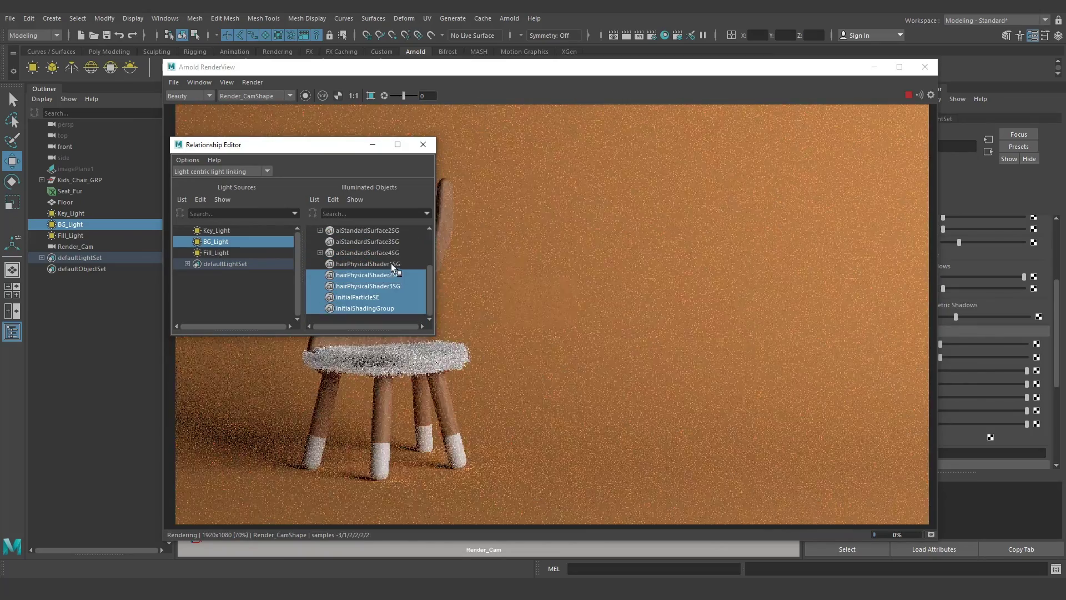
pyautogui.click(385, 276)
pyautogui.click(383, 285)
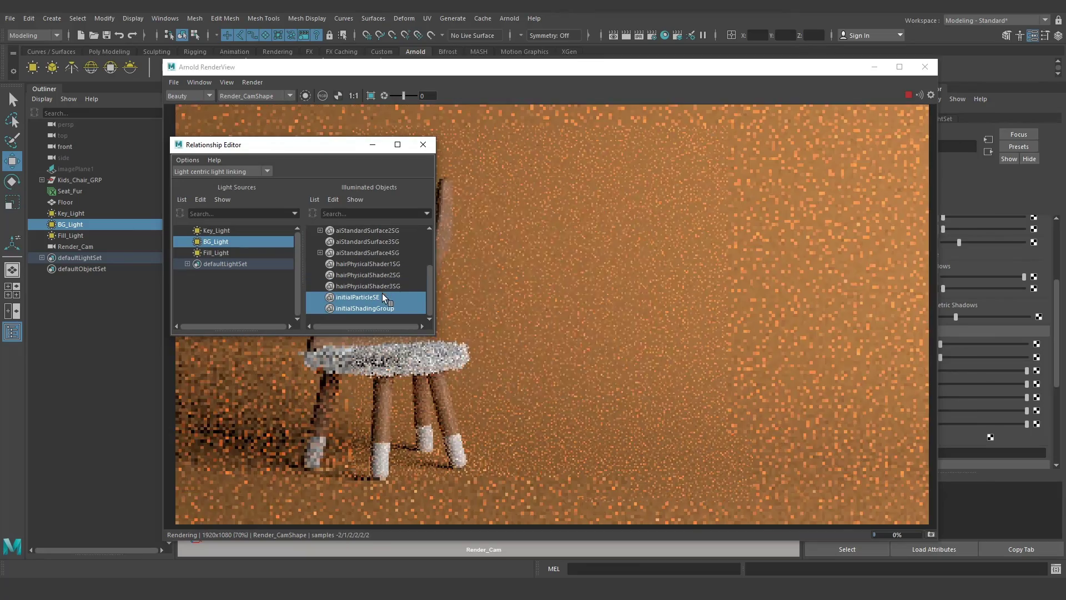
pyautogui.click(381, 308)
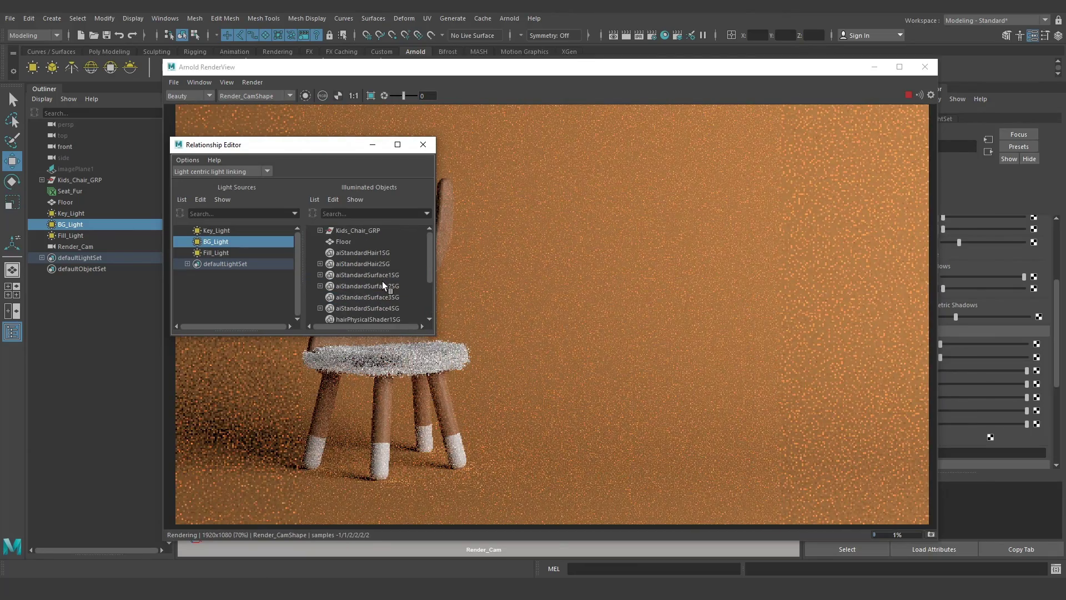
pyautogui.scroll(3, 382, 281)
pyautogui.click(355, 242)
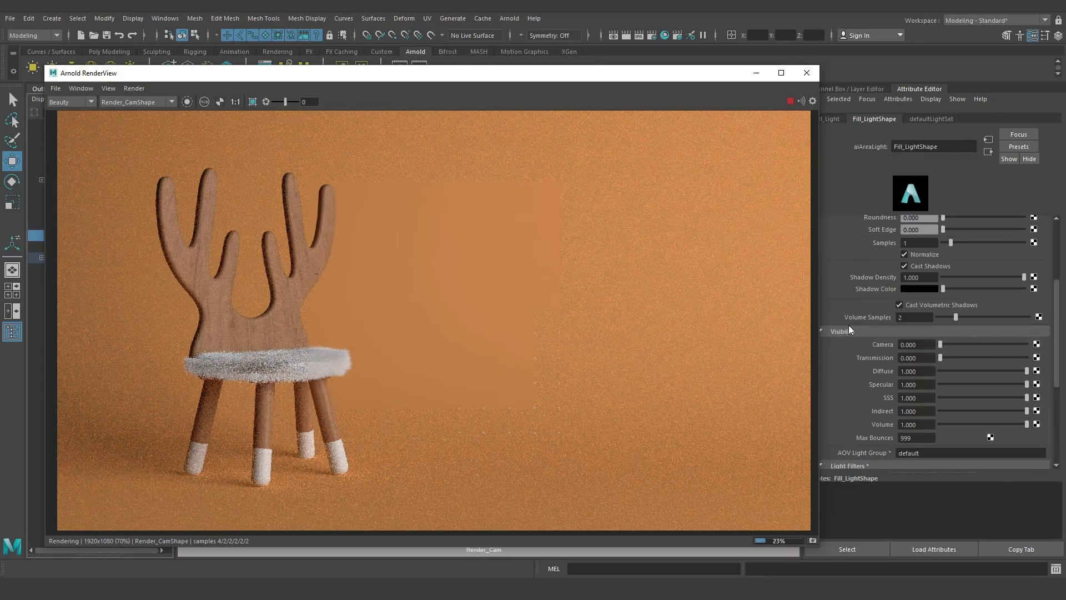
# Set Fill_Light's samples to 2 and exposure to 8.5
pyautogui.scroll(3, 877, 310)
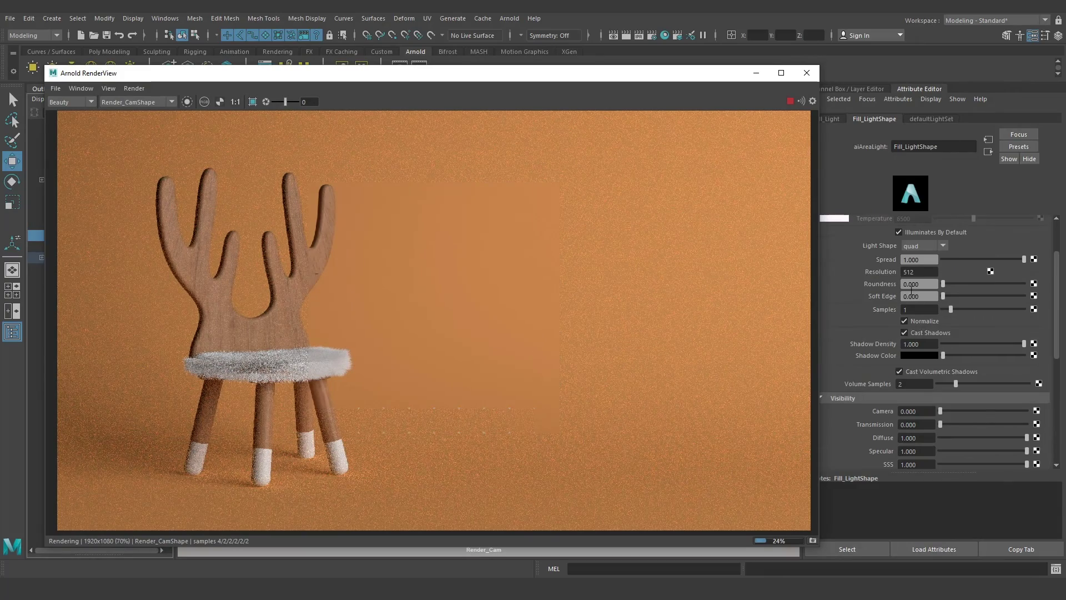
pyautogui.click(920, 312)
pyautogui.write('2')
pyautogui.press('Return')
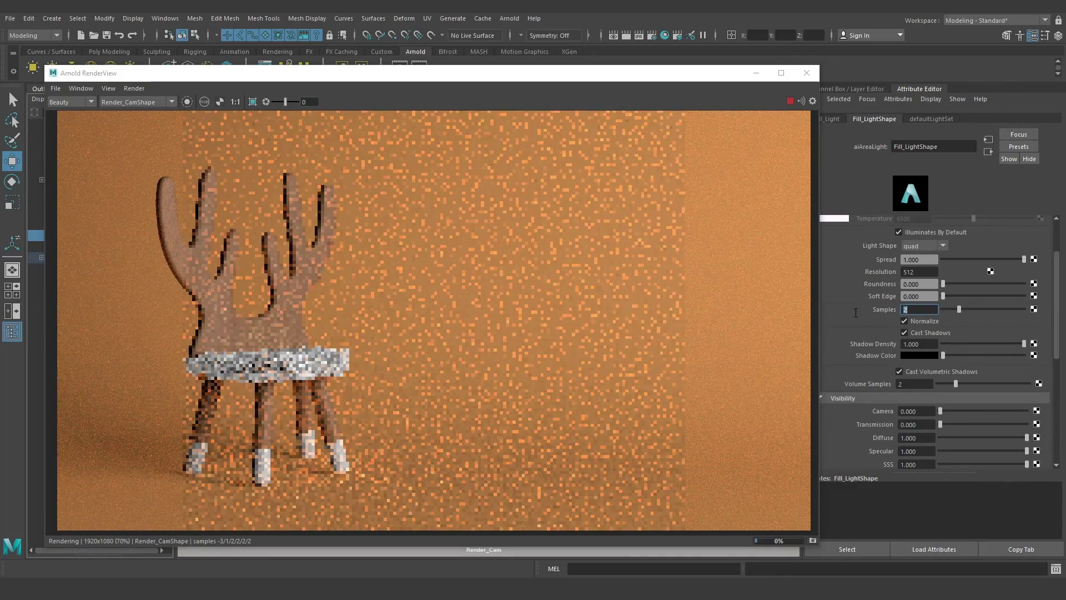
pyautogui.scroll(3, 881, 308)
pyautogui.click(914, 258)
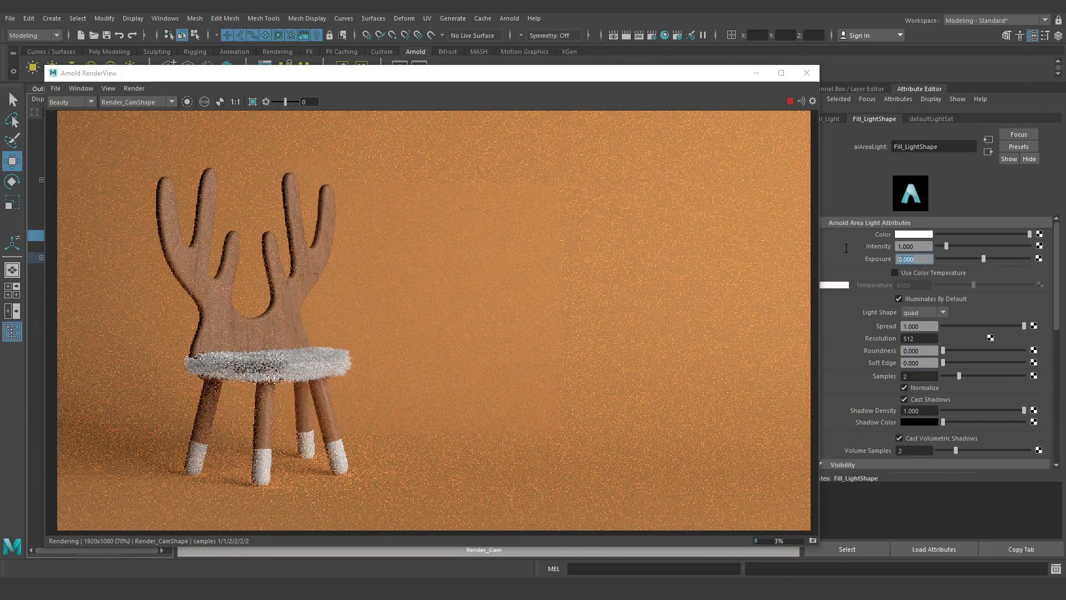
pyautogui.write('8.5')
pyautogui.press('Return')
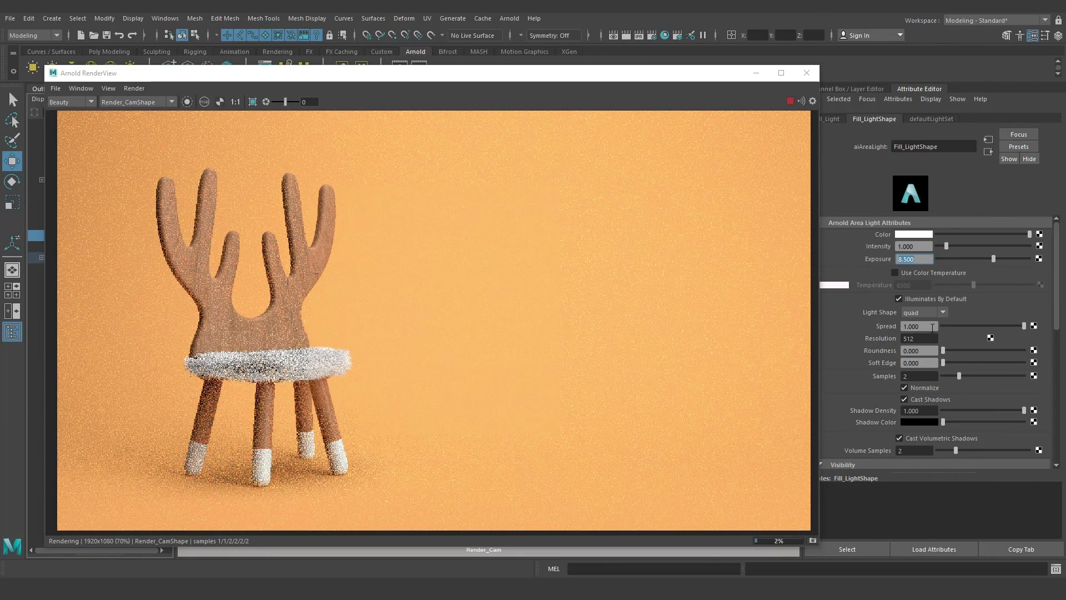
pyautogui.press('Tab')
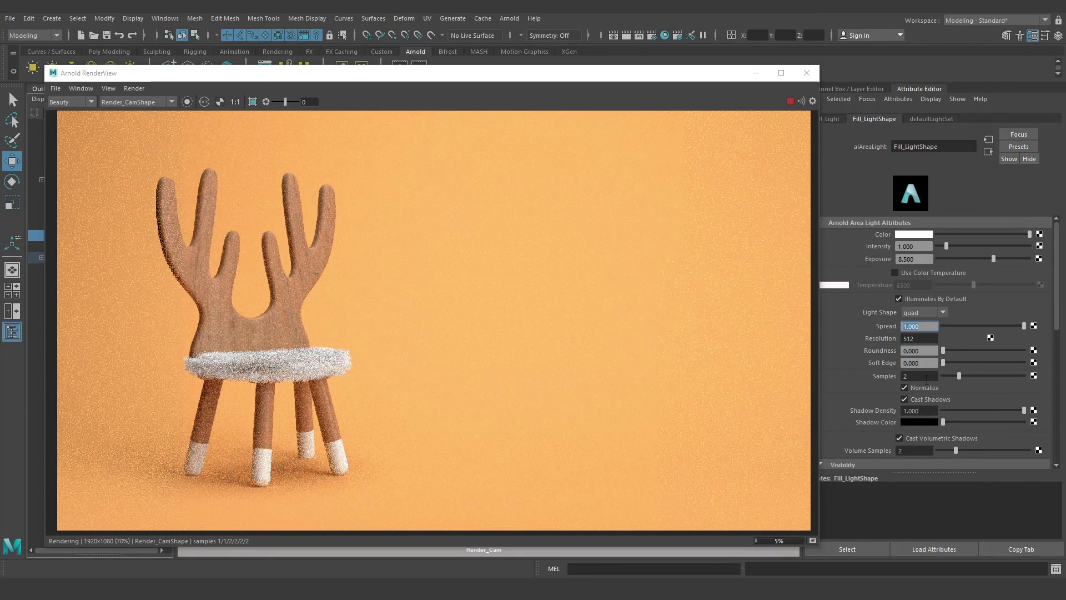
# Move the RenderView window aside and stop the running Arnold render
pyautogui.scroll(-3, 863, 385)
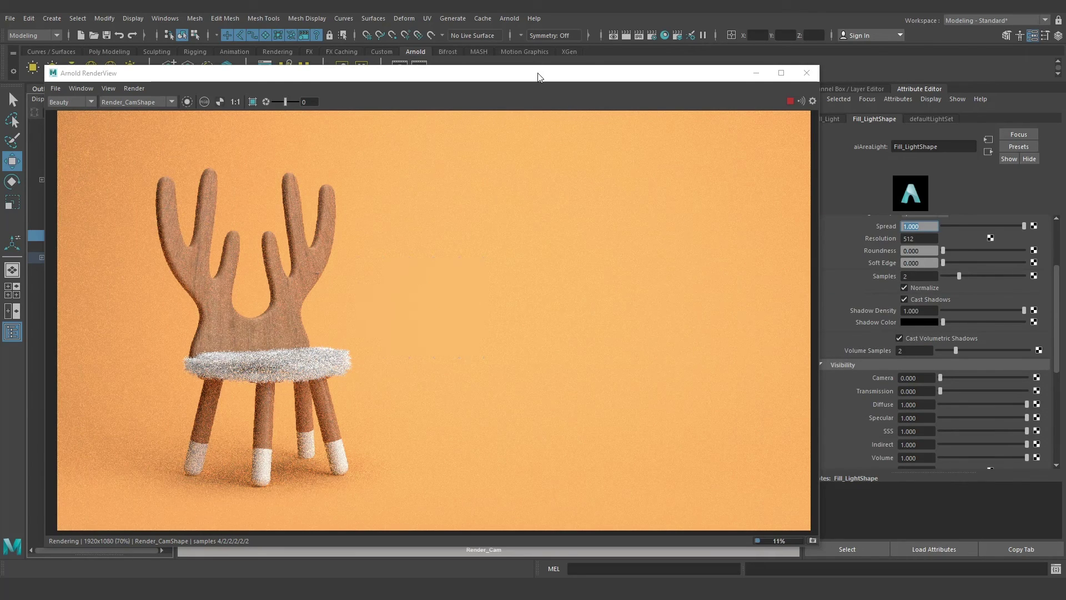
pyautogui.moveTo(537, 76); pyautogui.dragTo(586, 78)
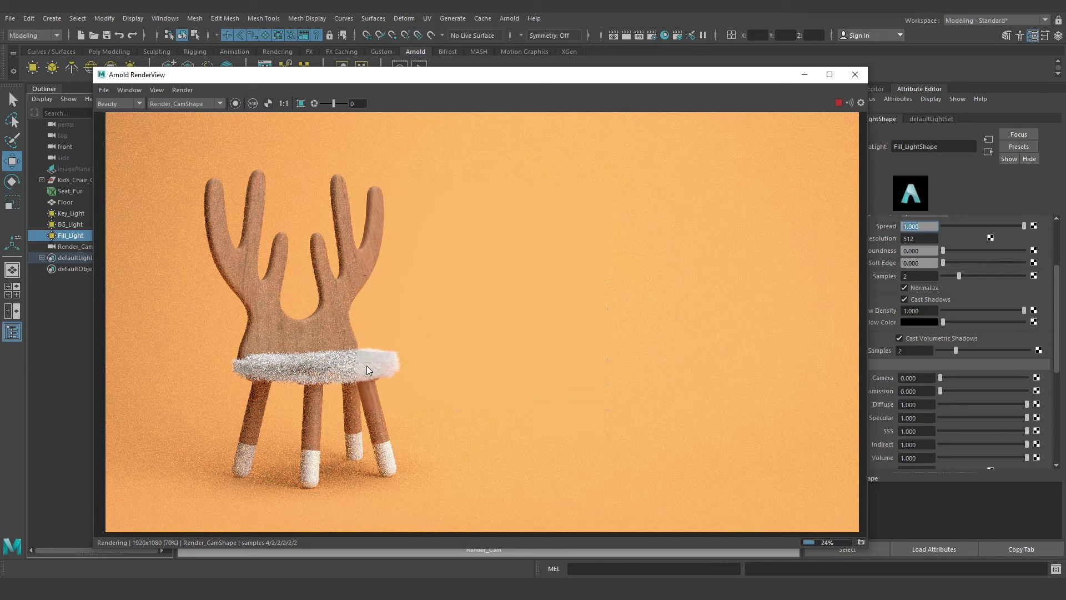
pyautogui.click(836, 103)
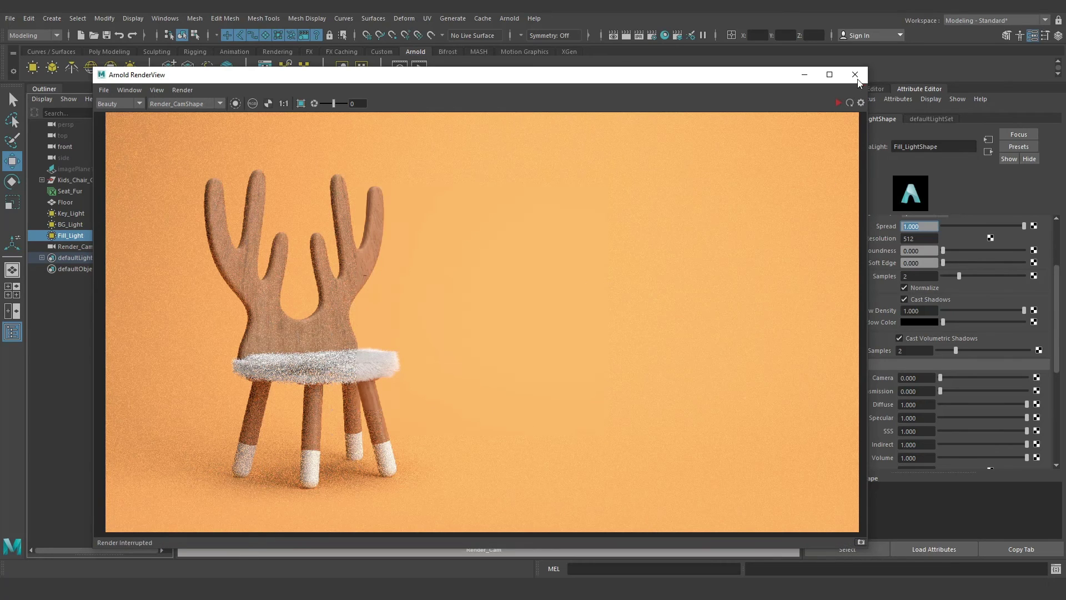
# Close the RenderView and return the viewport to the perspective camera
pyautogui.click(857, 73)
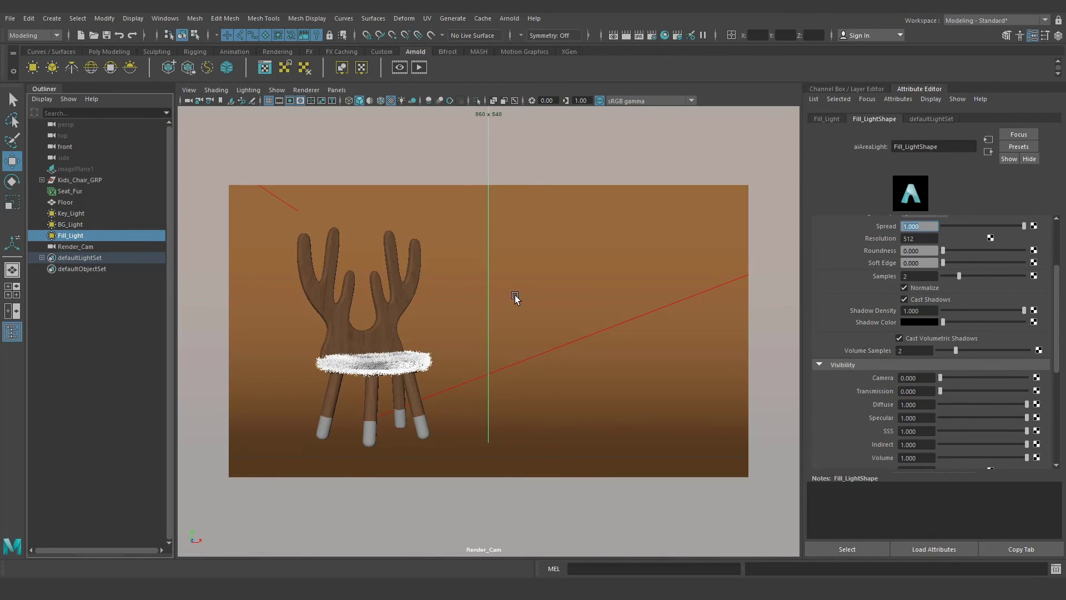
pyautogui.click(514, 295)
pyautogui.press('space')
pyautogui.moveTo(520, 291); pyautogui.dragTo(480, 328)
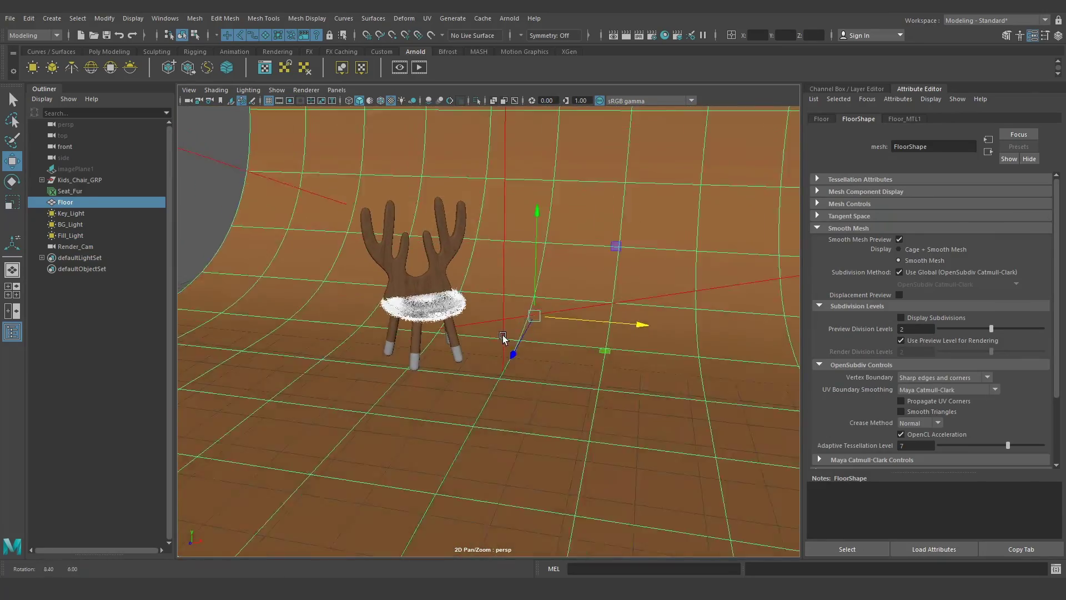
pyautogui.scroll(2, 480, 328)
pyautogui.scroll(2, 475, 333)
pyautogui.scroll(1, 469, 339)
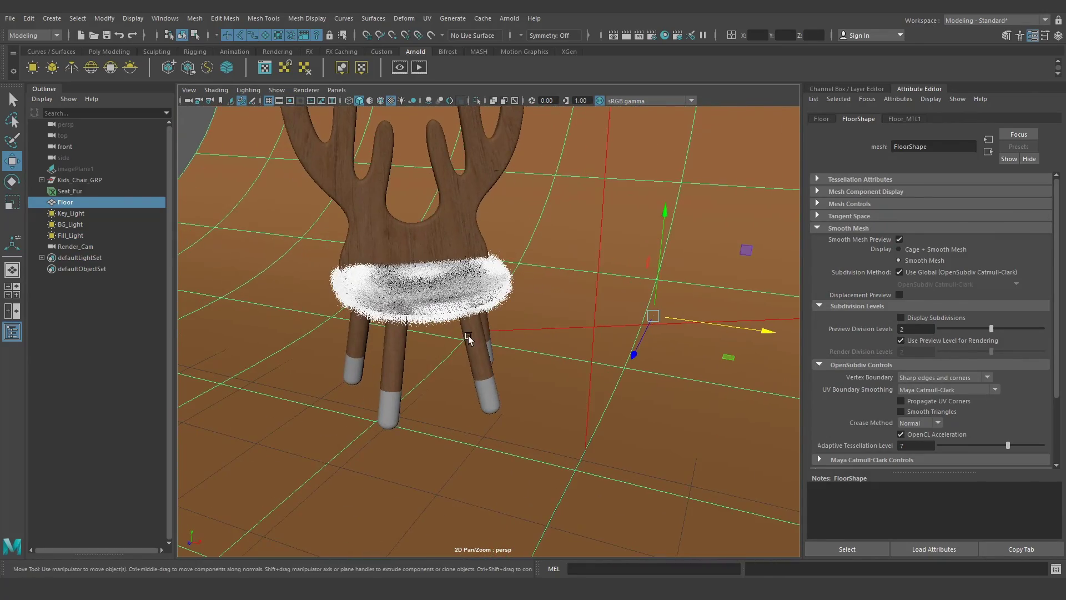
# Add a Light Blocker filter to BG_Light and open aiLightBlocker1's attributes
pyautogui.click(75, 225)
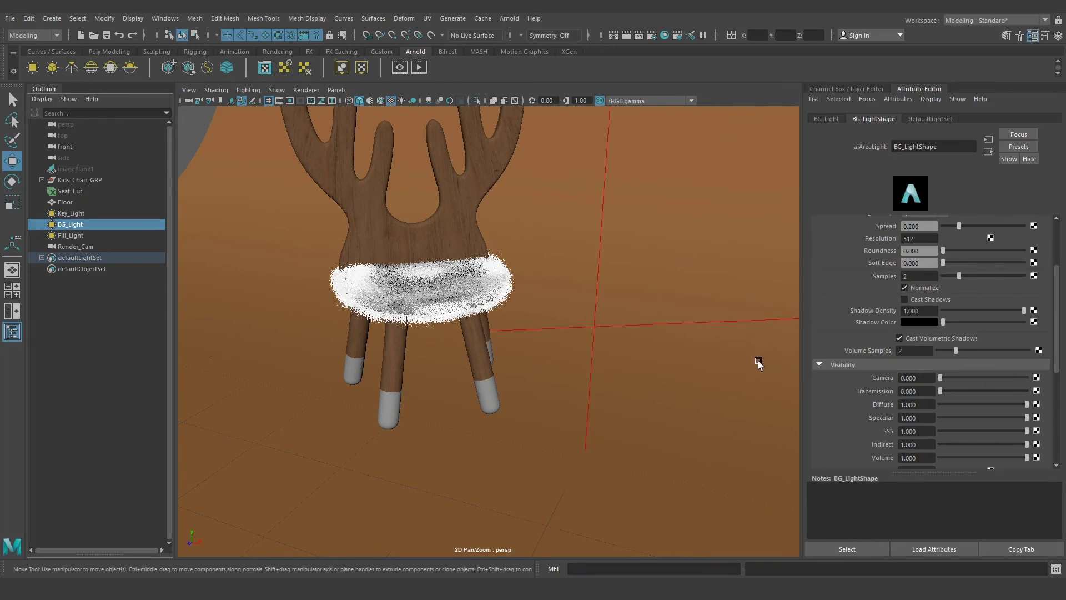
pyautogui.scroll(-3, 869, 384)
pyautogui.scroll(-3, 883, 394)
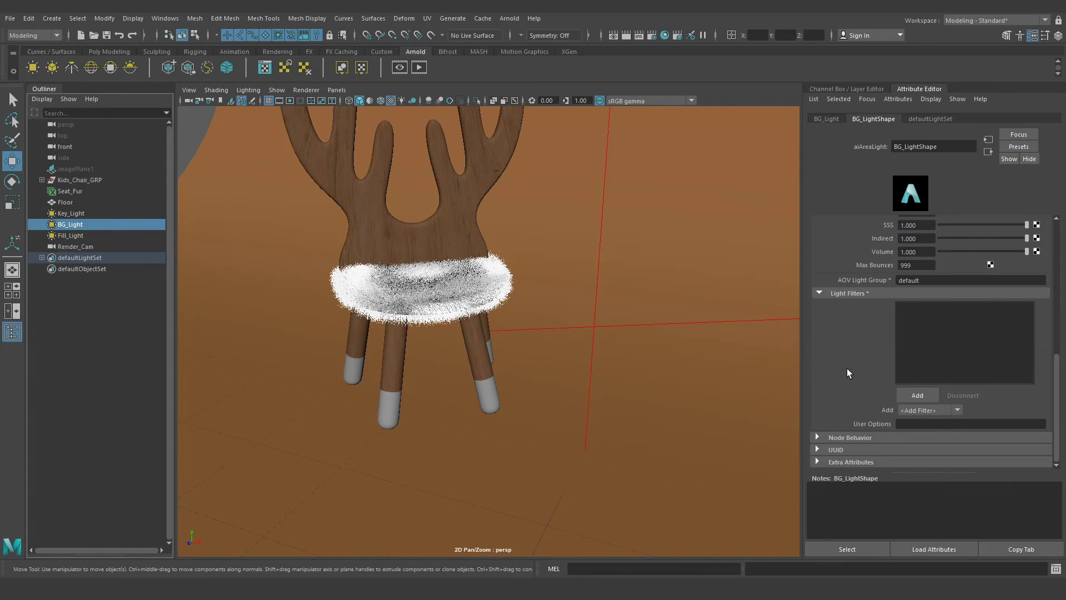
pyautogui.click(917, 395)
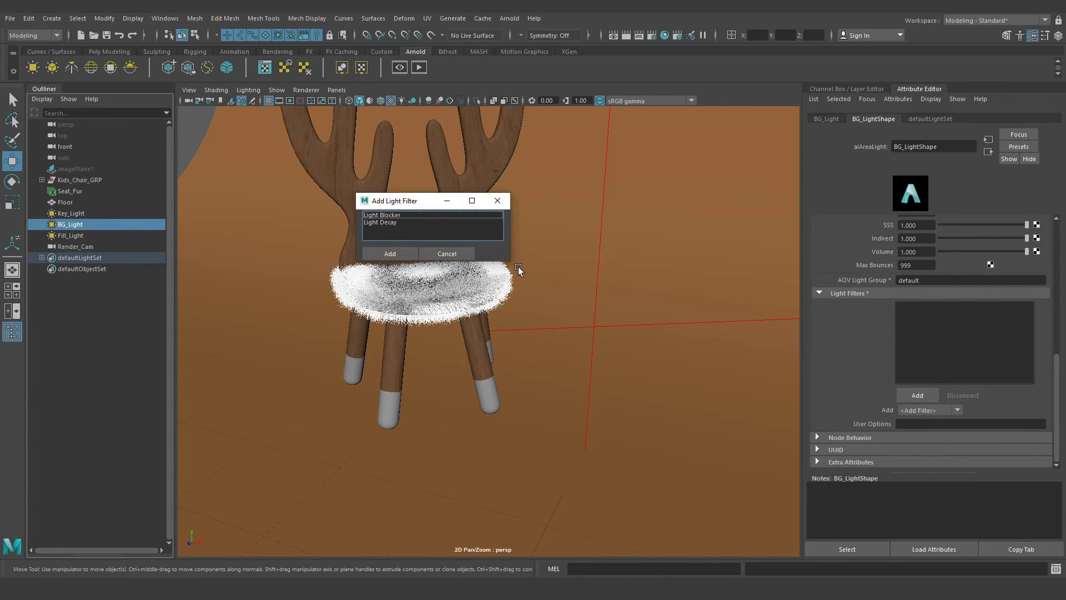
pyautogui.click(405, 216)
pyautogui.click(396, 254)
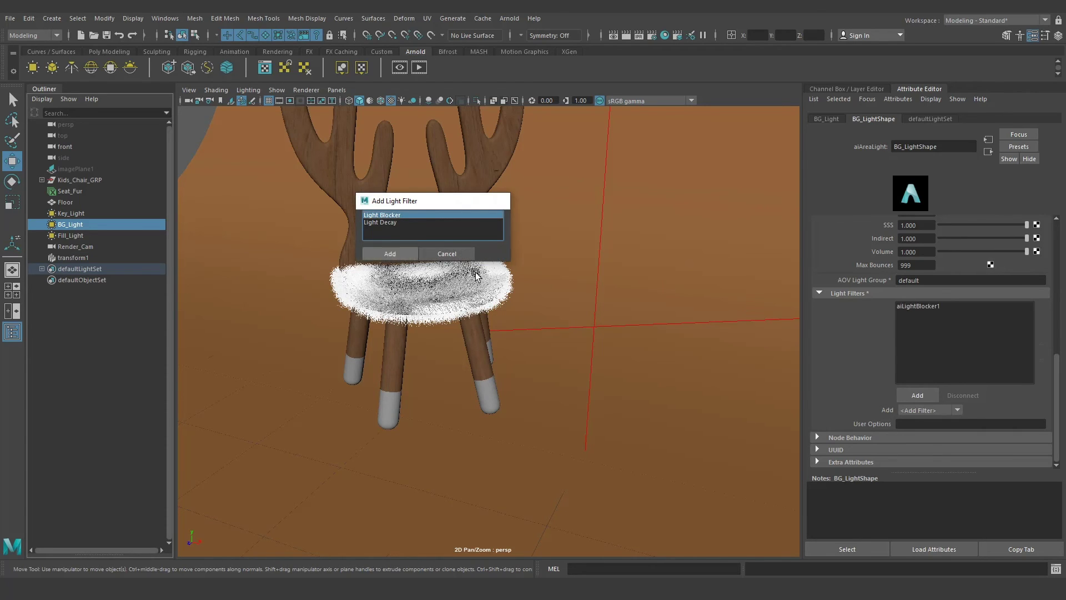
pyautogui.click(952, 308)
pyautogui.doubleClick(952, 309)
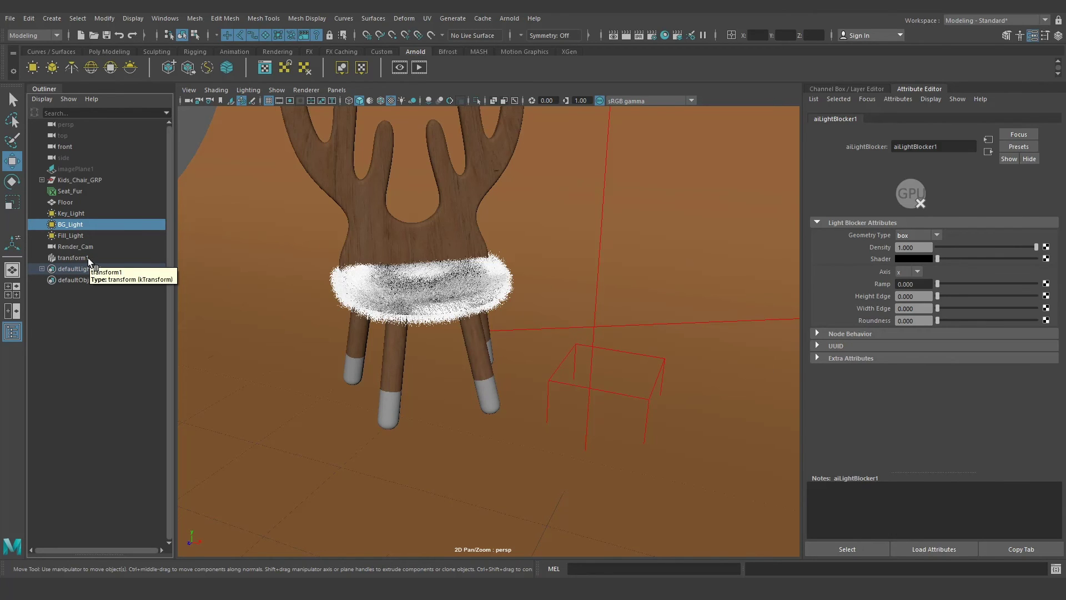
# Light the viewport with all lights, then move and scale the aiLightBlocker1 box onto the chair seat
pyautogui.click(88, 258)
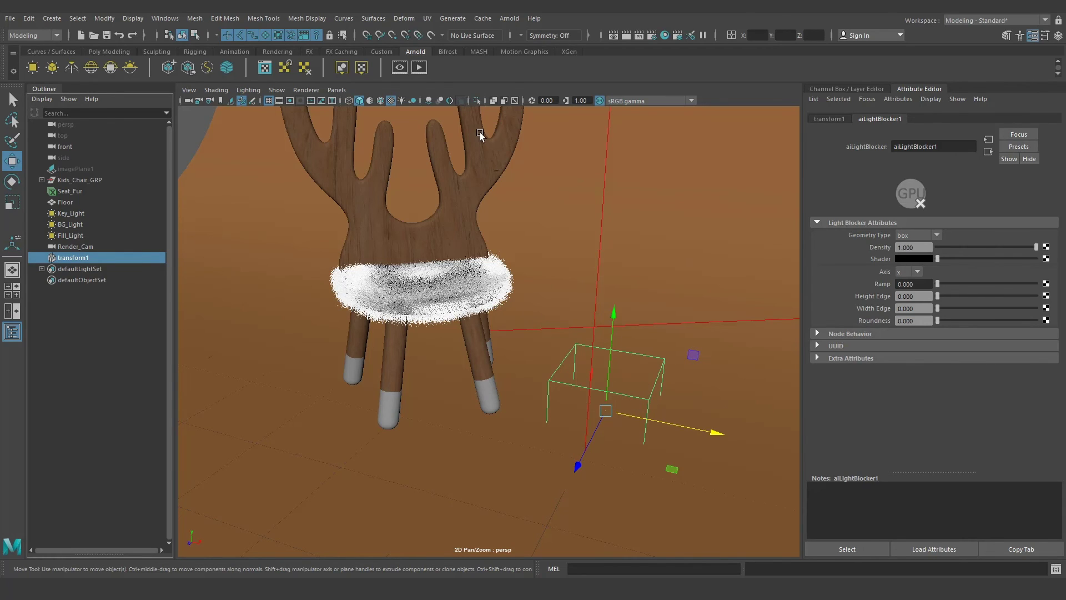
pyautogui.click(401, 101)
pyautogui.moveTo(651, 407)
pyautogui.keyDown('alt'); pyautogui.mouseDown()
pyautogui.moveTo(615, 385)
pyautogui.moveTo(655, 398)
pyautogui.moveTo(666, 237)
pyautogui.mouseUp(); pyautogui.keyUp('alt')
pyautogui.keyDown('alt'); pyautogui.moveTo(666, 238); pyautogui.dragTo(651, 328, button='right'); pyautogui.keyUp('alt')
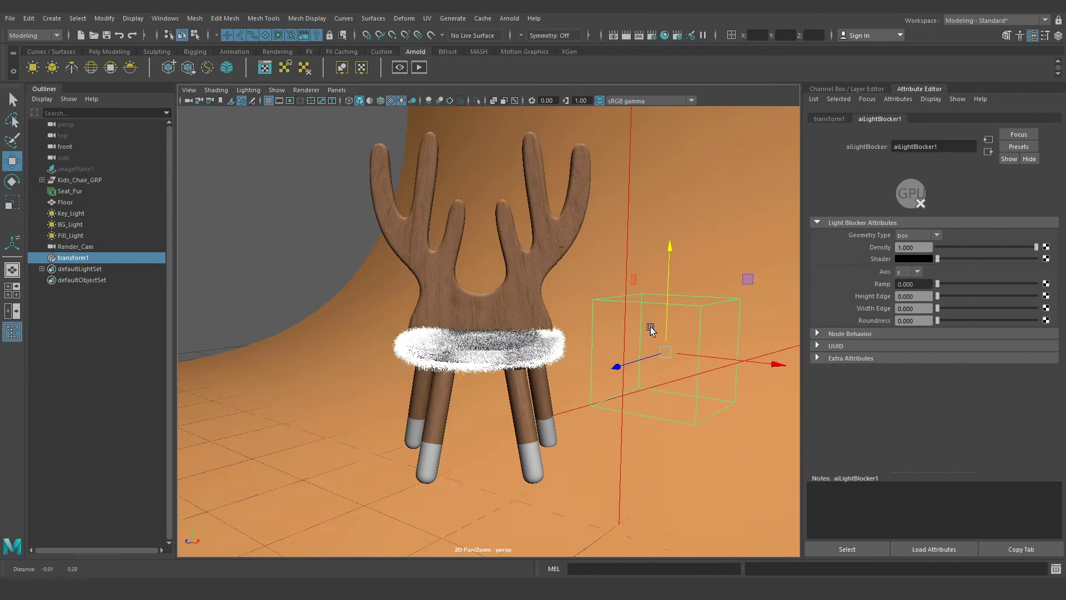
pyautogui.moveTo(651, 329)
pyautogui.keyDown('alt'); pyautogui.mouseDown()
pyautogui.moveTo(701, 362)
pyautogui.moveTo(508, 306)
pyautogui.moveTo(517, 398)
pyautogui.moveTo(518, 333)
pyautogui.moveTo(551, 428)
pyautogui.moveTo(564, 345)
pyautogui.mouseUp(); pyautogui.keyUp('alt')
pyautogui.press('e')
pyautogui.press('r')
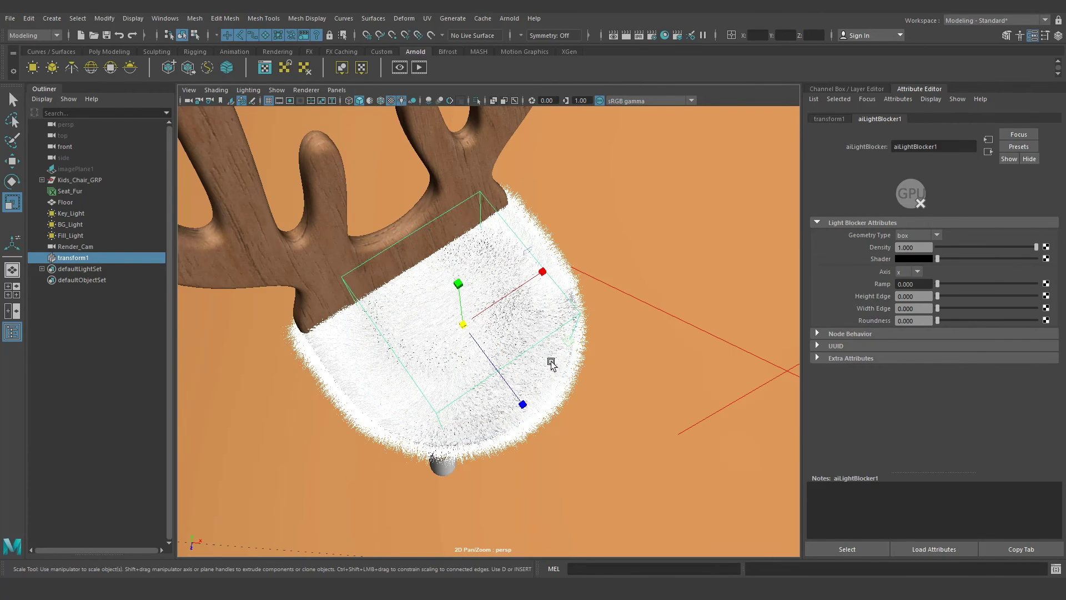
pyautogui.moveTo(547, 393); pyautogui.dragTo(667, 408, button='middle')
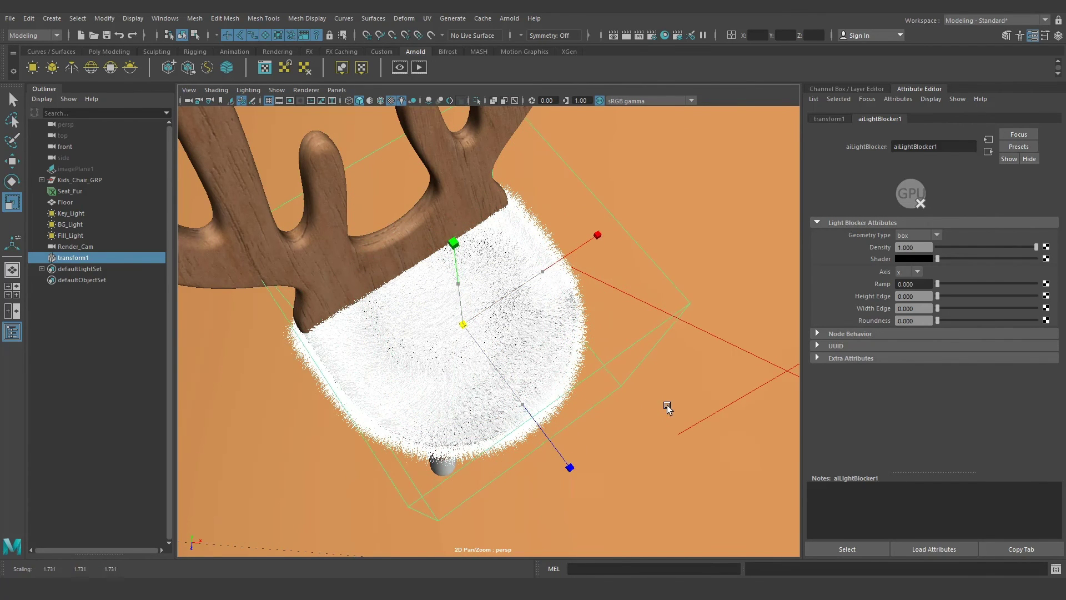
# In the top view, realign the blocker box and enlarge it slightly over the seat
pyautogui.press('space')
pyautogui.press('space')
pyautogui.scroll(3, 590, 340)
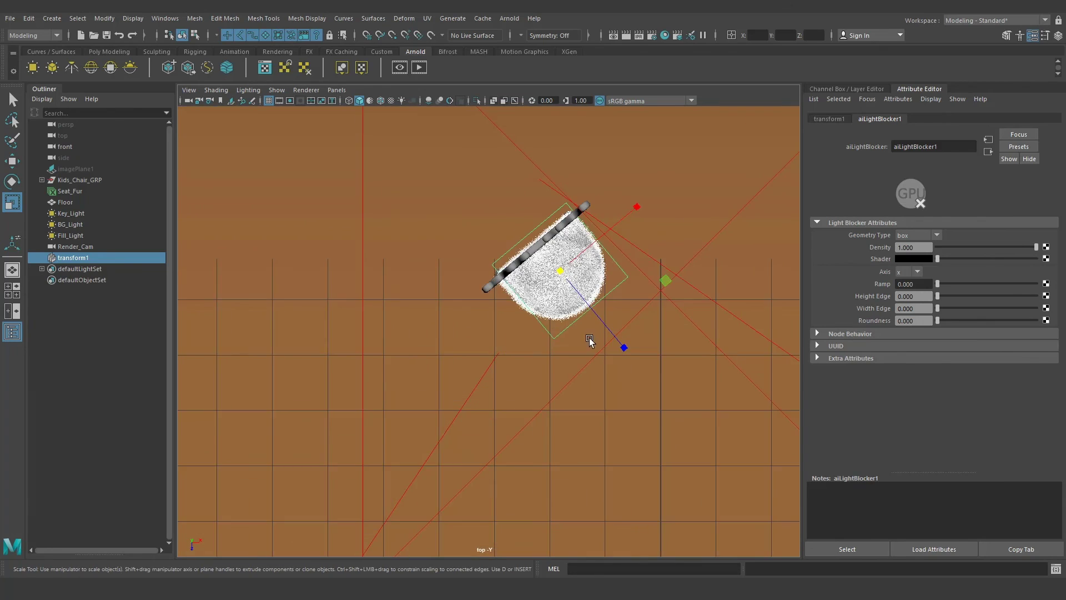
pyautogui.scroll(3, 589, 340)
pyautogui.scroll(2, 575, 261)
pyautogui.press('w')
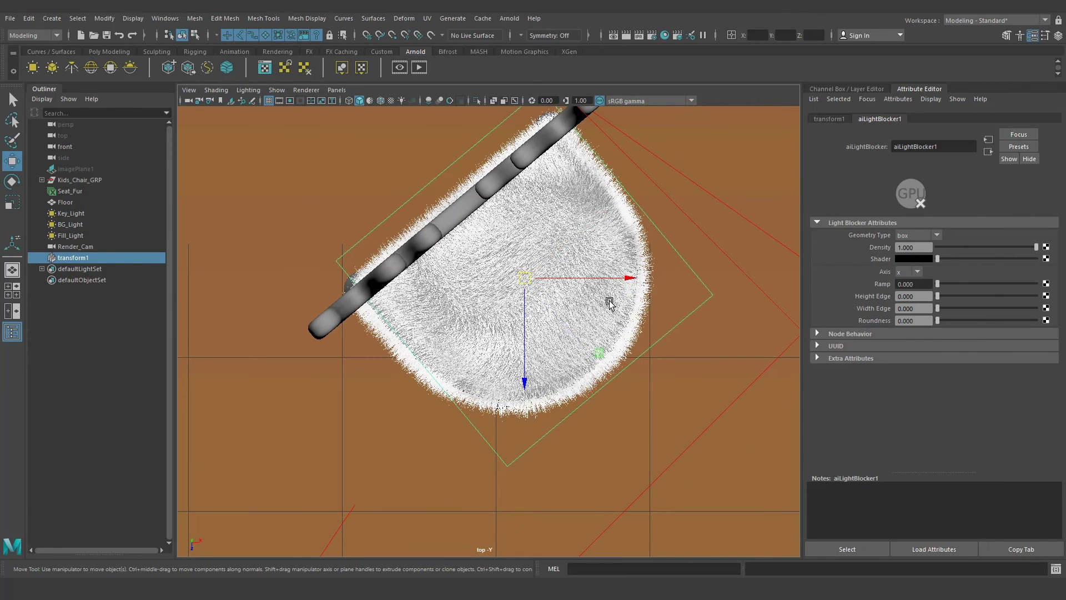
pyautogui.moveTo(588, 295); pyautogui.dragTo(575, 251)
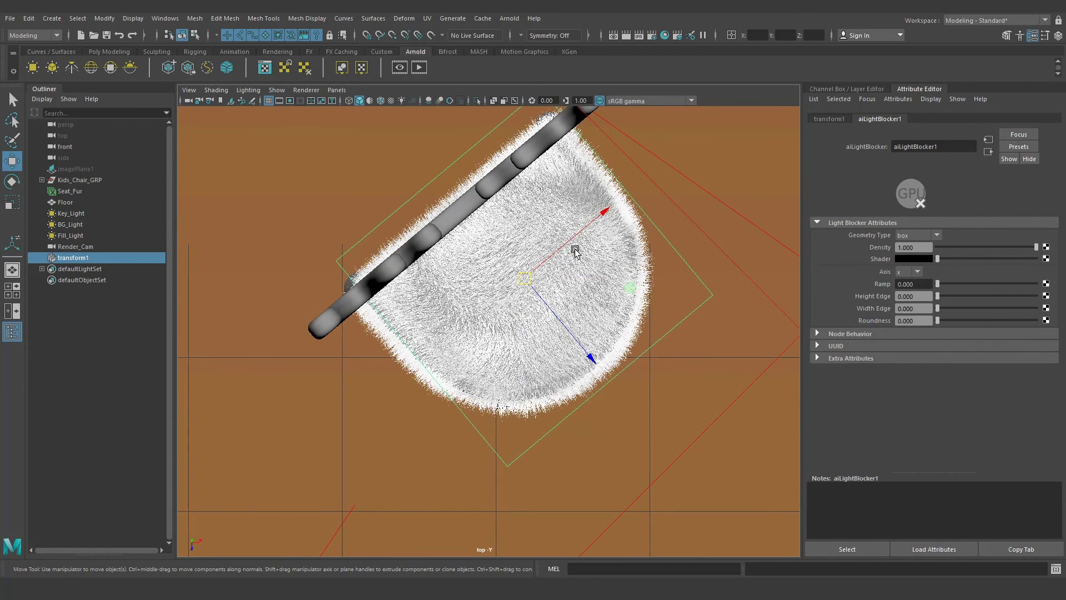
pyautogui.press('r')
pyautogui.moveTo(628, 337); pyautogui.dragTo(690, 349, button='middle')
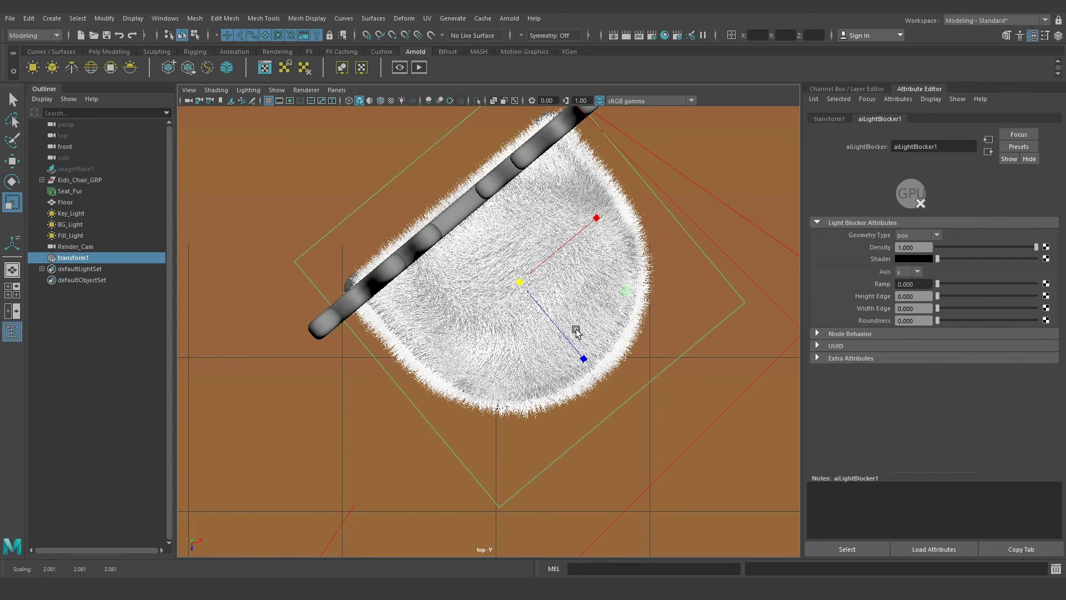
# Orbit and zoom in the perspective view to check the blocker around the fur seat
pyautogui.press('space')
pyautogui.press('space')
pyautogui.moveTo(547, 341)
pyautogui.keyDown('alt'); pyautogui.mouseDown()
pyautogui.moveTo(481, 281)
pyautogui.moveTo(446, 195)
pyautogui.moveTo(453, 281)
pyautogui.moveTo(448, 213)
pyautogui.moveTo(511, 261)
pyautogui.moveTo(461, 293)
pyautogui.moveTo(420, 249)
pyautogui.mouseUp(); pyautogui.keyUp('alt')
pyautogui.keyDown('alt'); pyautogui.moveTo(372, 183); pyautogui.dragTo(404, 195); pyautogui.keyUp('alt')
pyautogui.scroll(2, 405, 195)
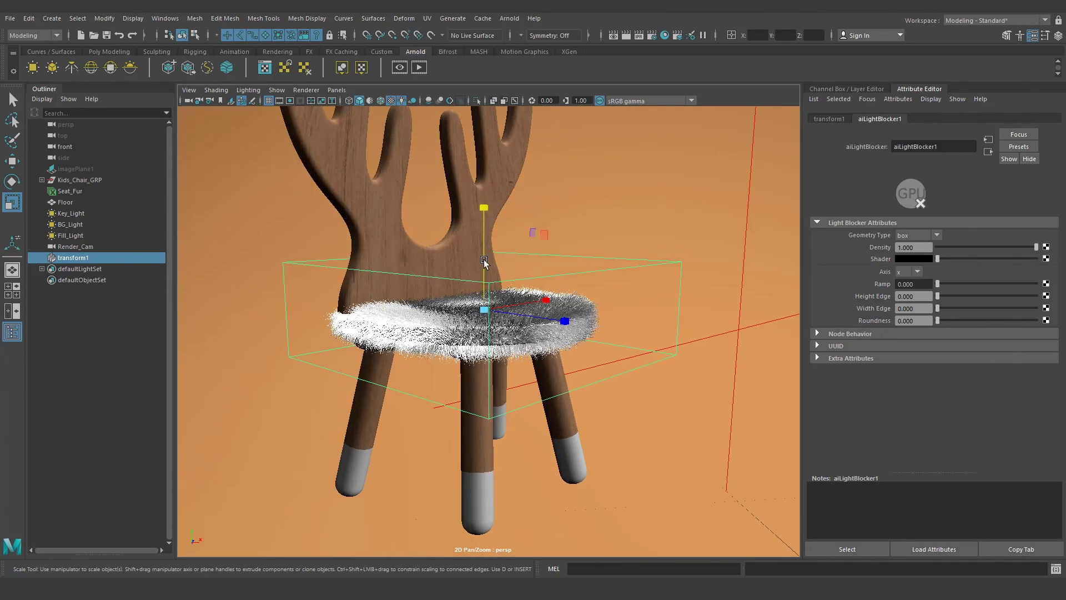
pyautogui.scroll(2, 405, 195)
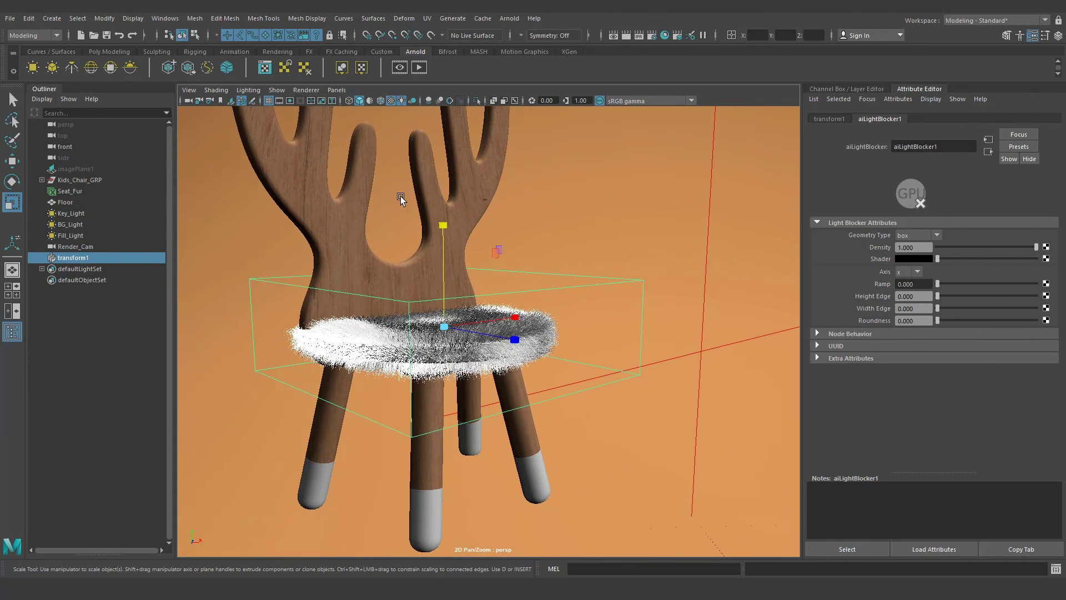
# Switch the viewport renderer to Arnold and start a live IPR render
pyautogui.click(300, 89)
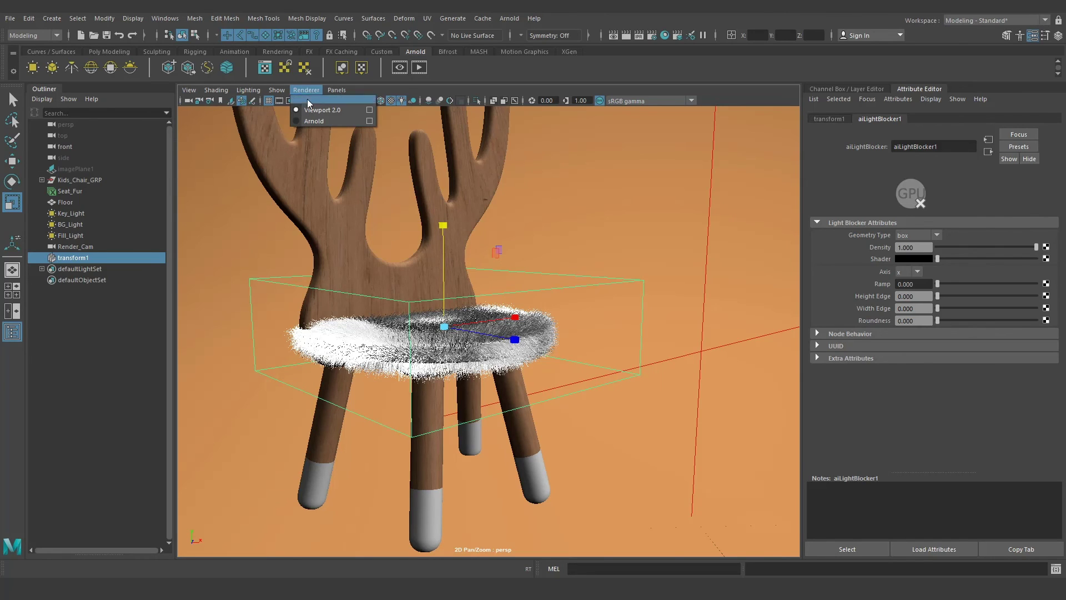
pyautogui.click(297, 121)
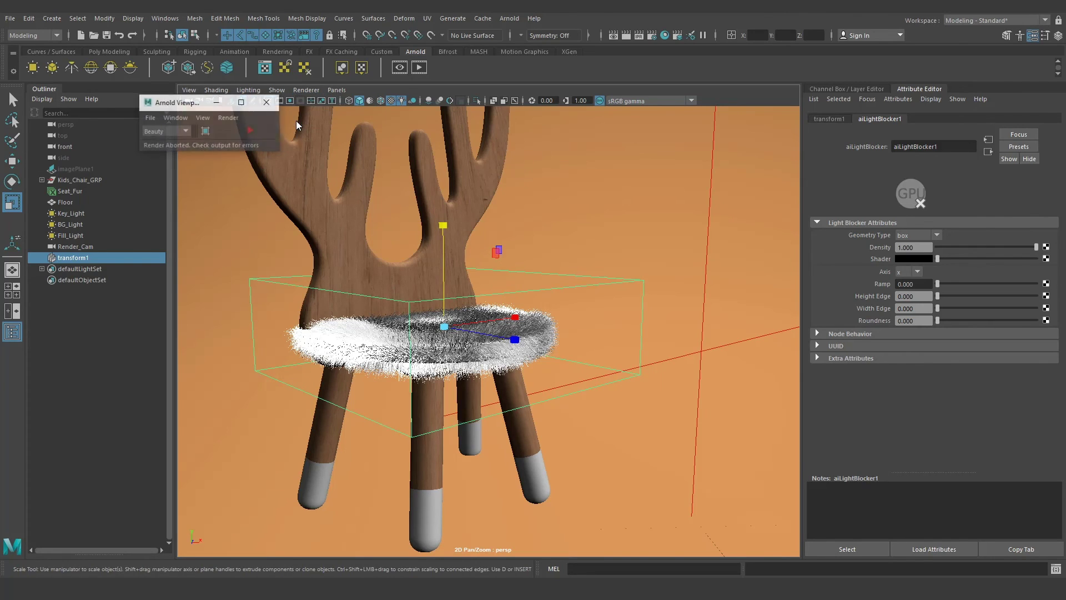
pyautogui.click(250, 131)
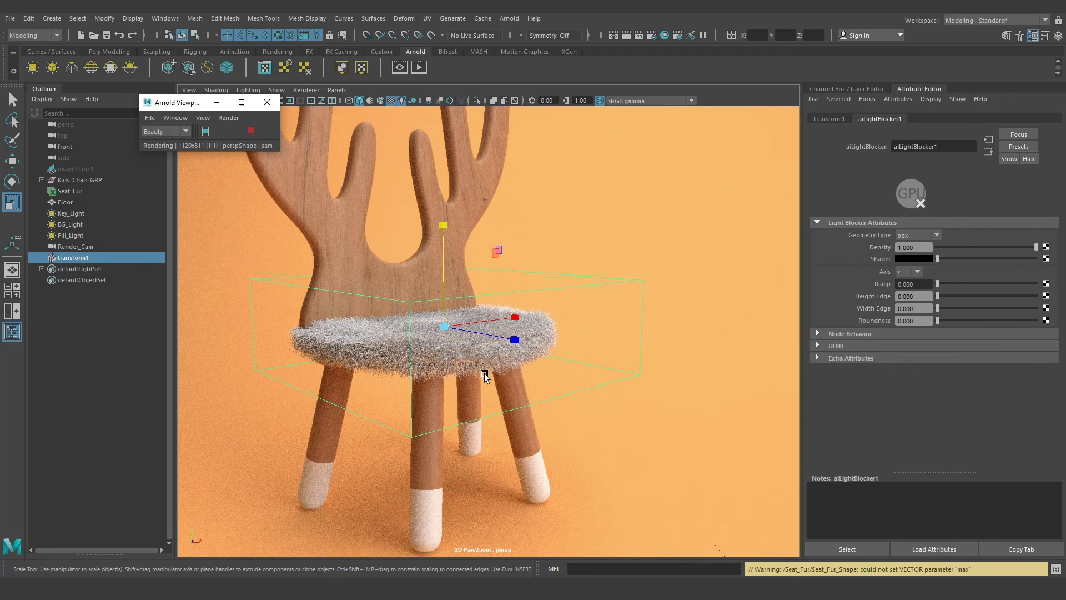
# Test sliding the light blocker along X, then undo the move
pyautogui.press('w')
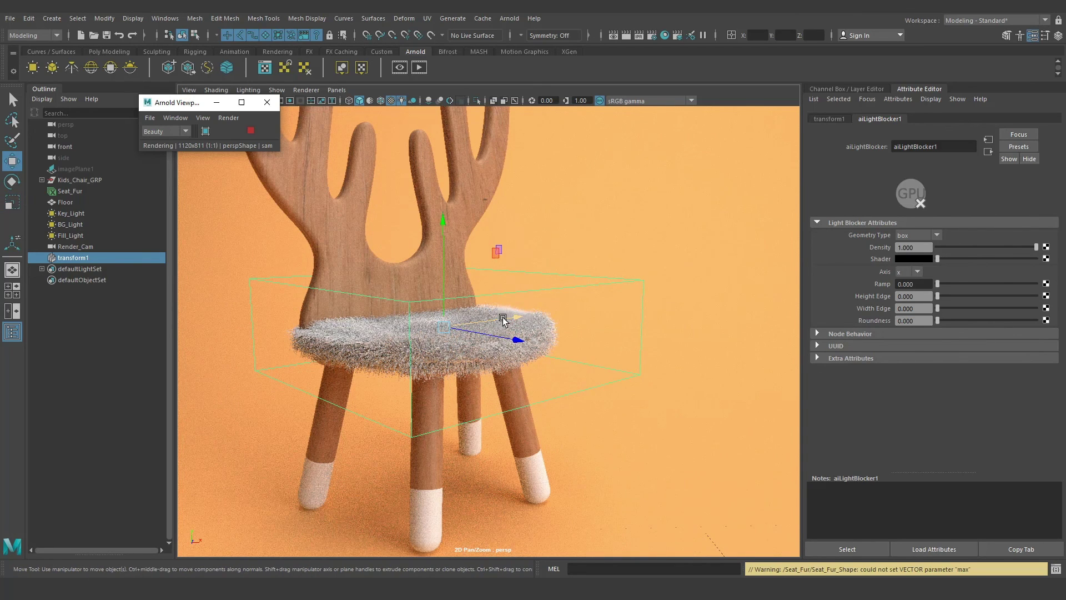
pyautogui.moveTo(497, 320); pyautogui.dragTo(560, 311)
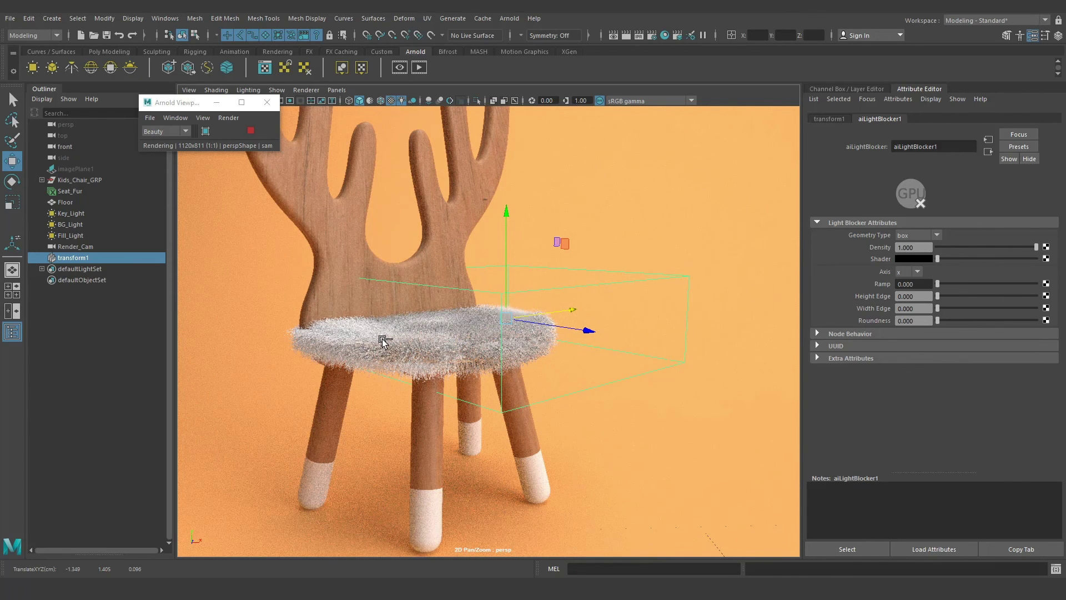
pyautogui.hotkey('ctrl', 'z')
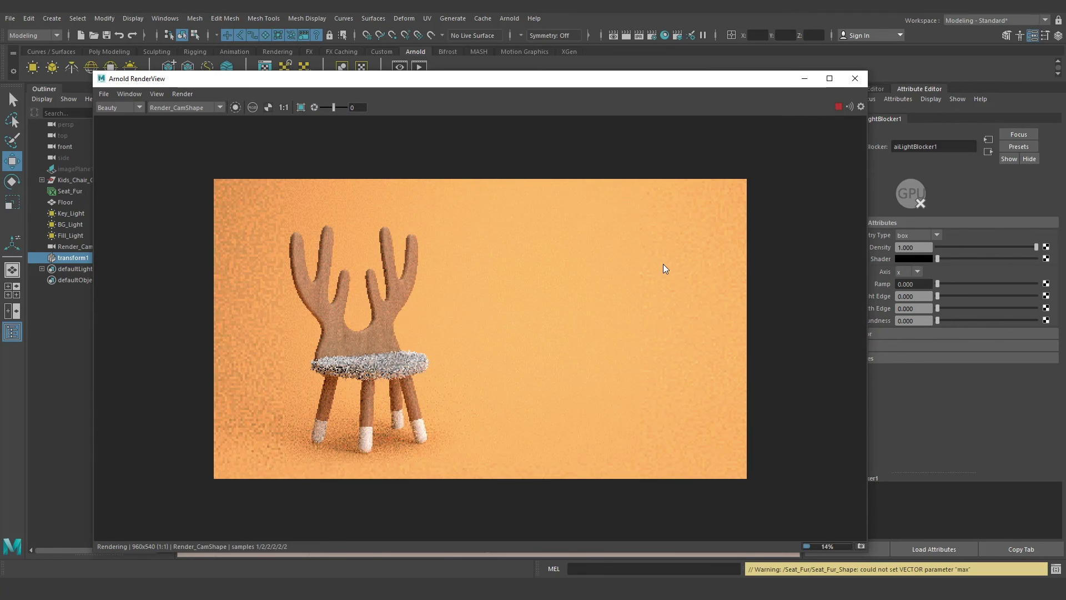
# Set BG_Light's intensity to 2 after briefly trying 3
pyautogui.scroll(2, 585, 322)
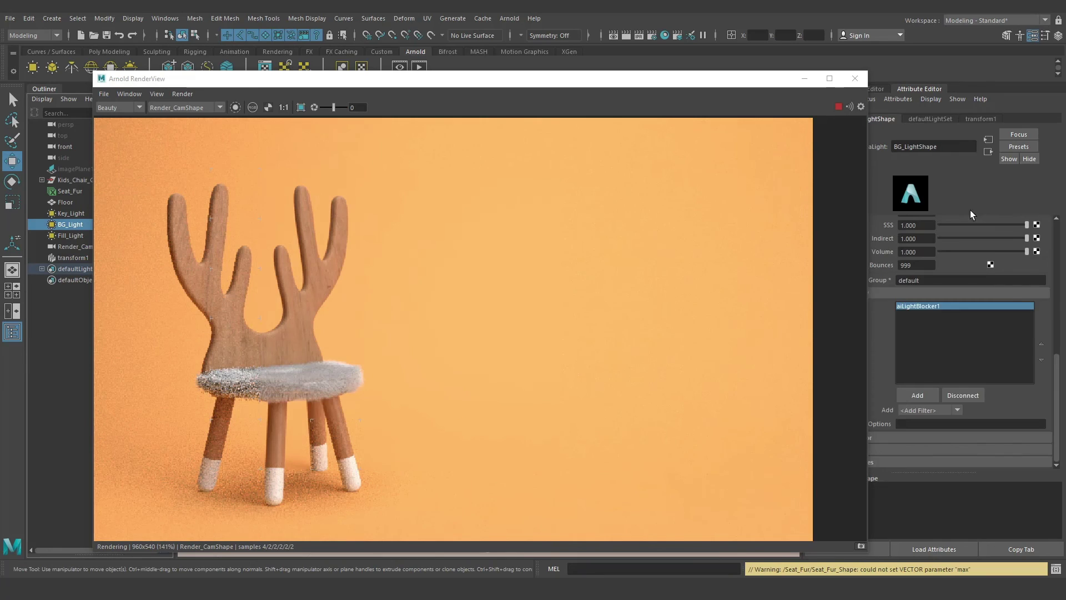
pyautogui.scroll(-5, 944, 265)
pyautogui.scroll(3, 948, 279)
pyautogui.scroll(3, 940, 282)
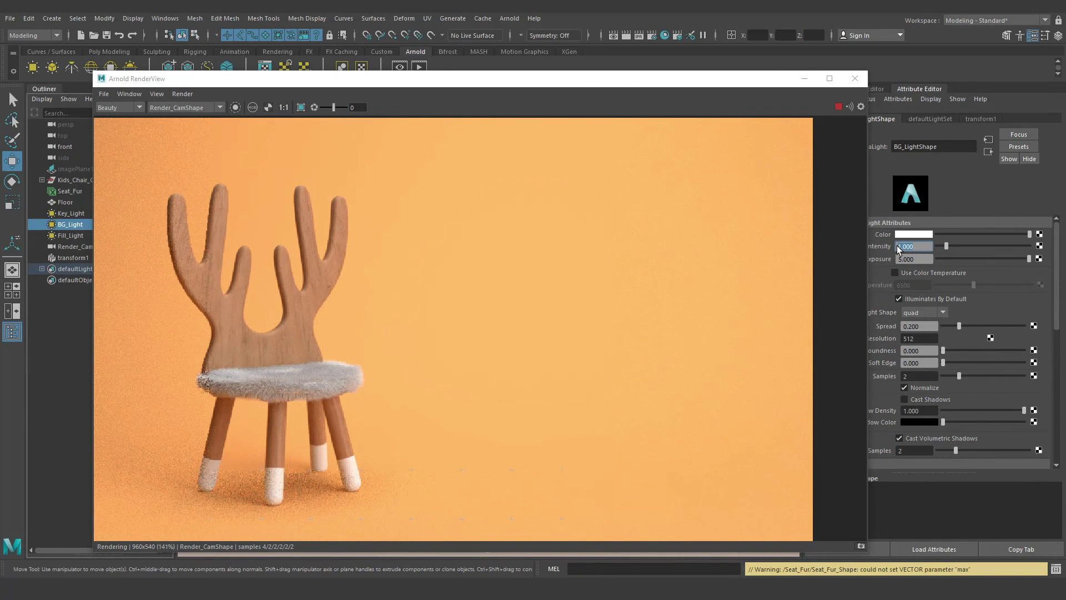
pyautogui.write('2')
pyautogui.press('Return')
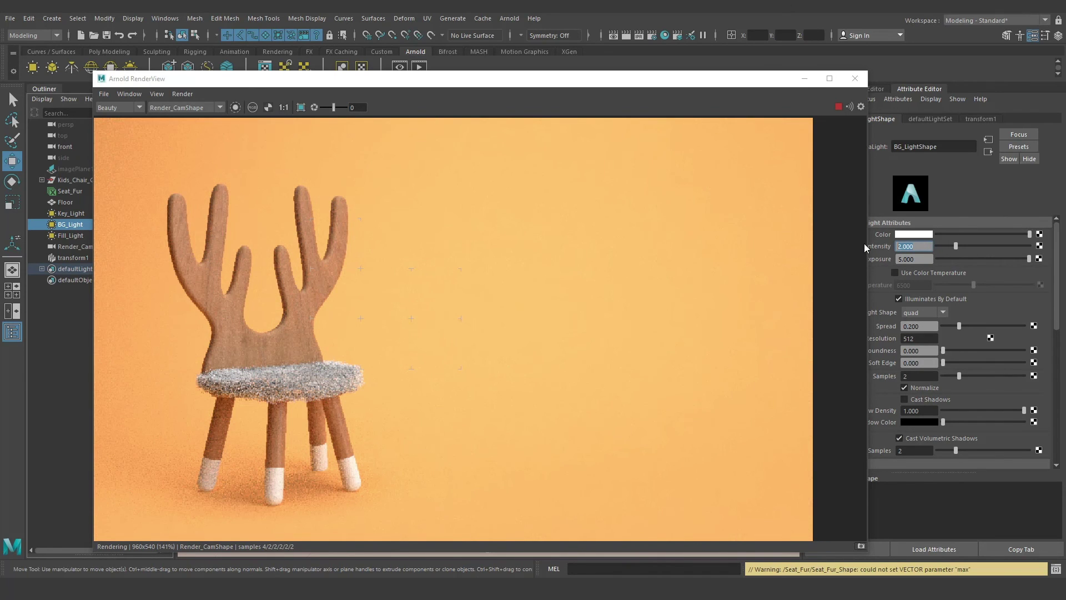
pyautogui.write('3')
pyautogui.press('Return')
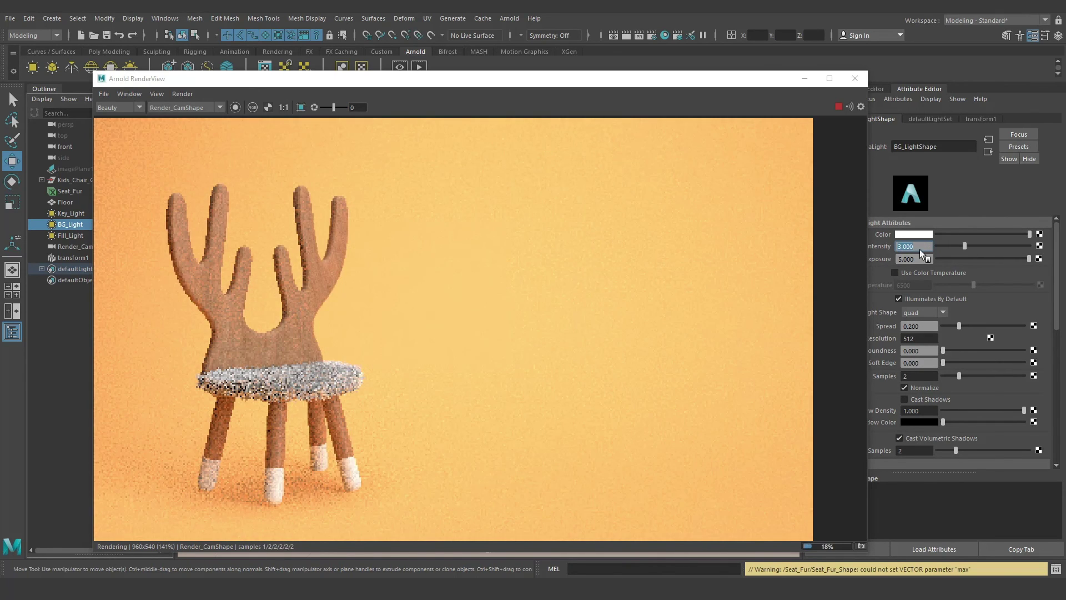
pyautogui.write('2')
pyautogui.press('Return')
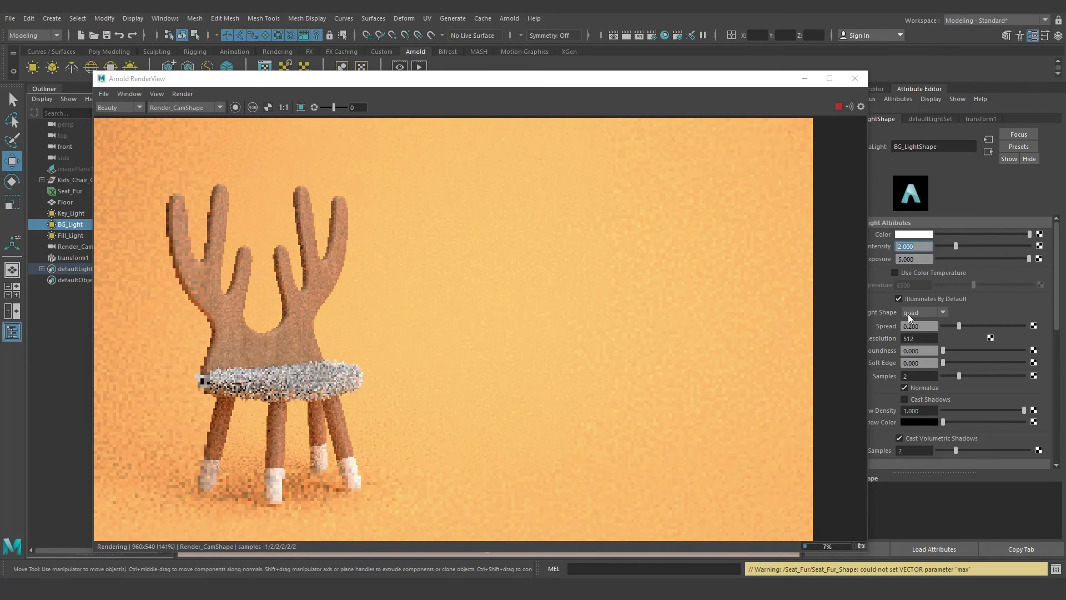
# Set BG_Light's spread to 0.15 and stop the Arnold render
pyautogui.doubleClick(928, 326)
pyautogui.write('0.15')
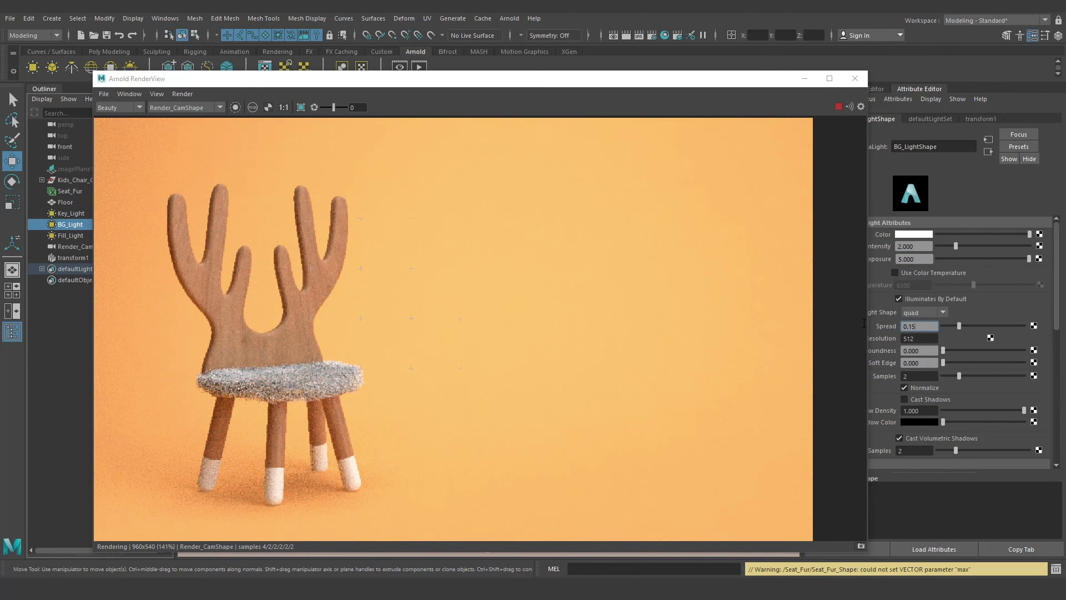
pyautogui.press('Return')
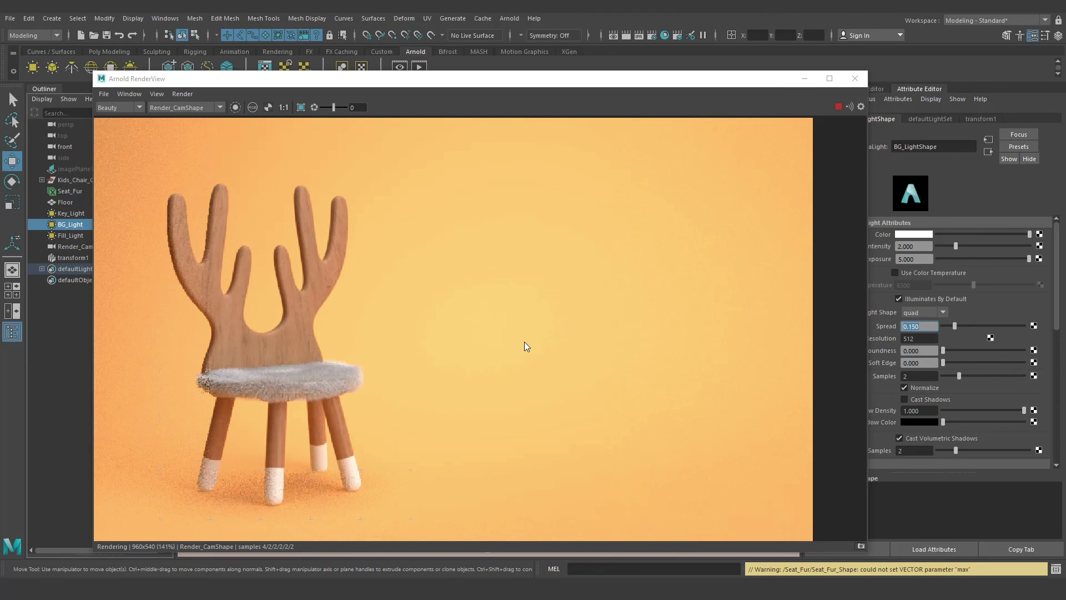
pyautogui.click(839, 106)
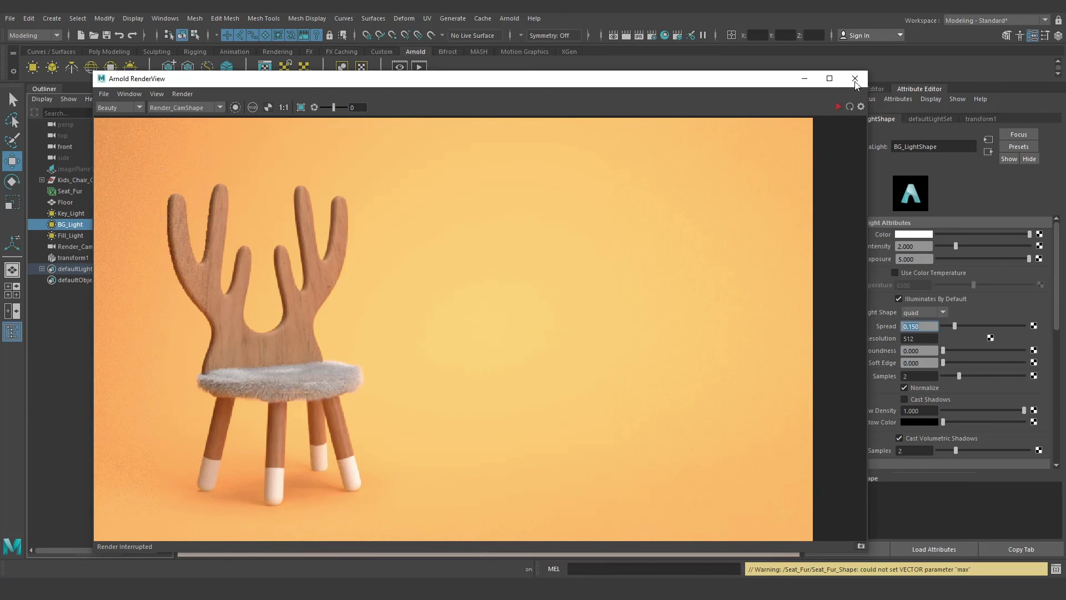
# Close the render view and set the Render Settings file name prefix to Kids_Chair
pyautogui.click(856, 78)
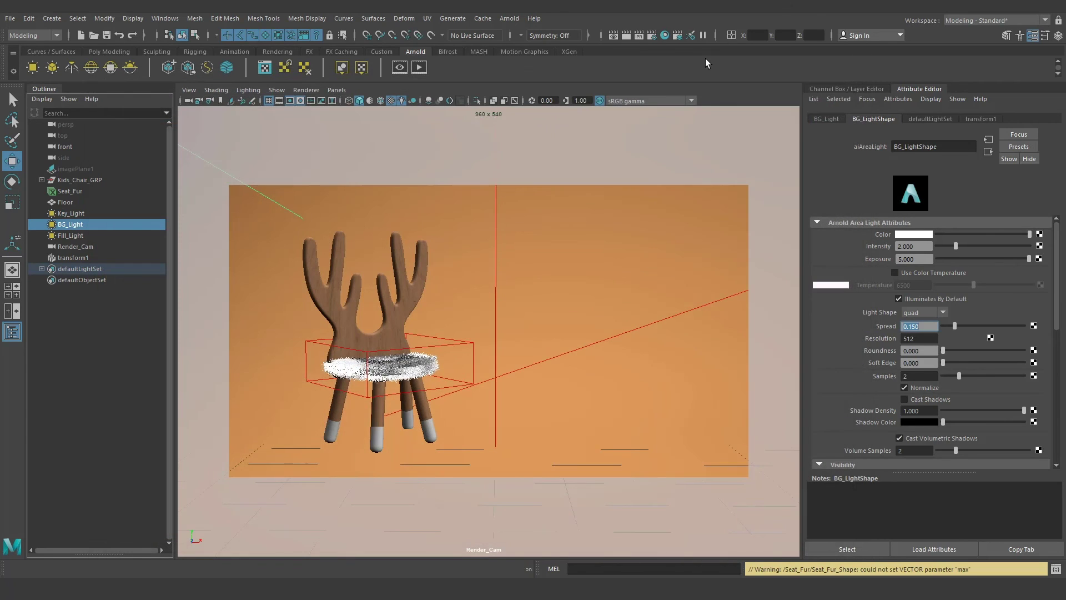
pyautogui.click(652, 36)
pyautogui.moveTo(731, 134); pyautogui.dragTo(676, 133)
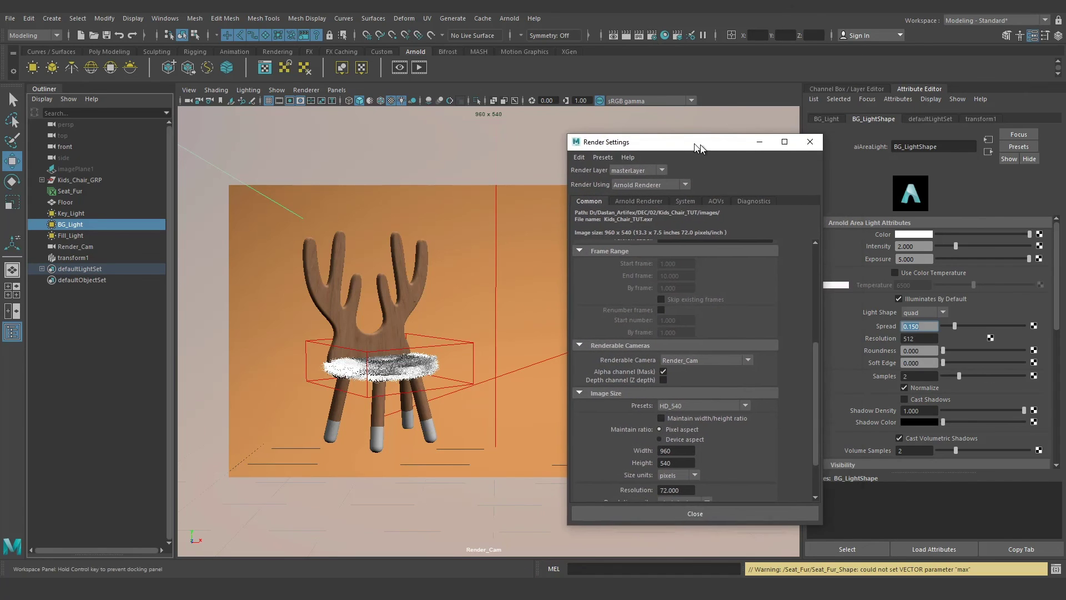
pyautogui.scroll(3, 739, 314)
pyautogui.scroll(2, 755, 312)
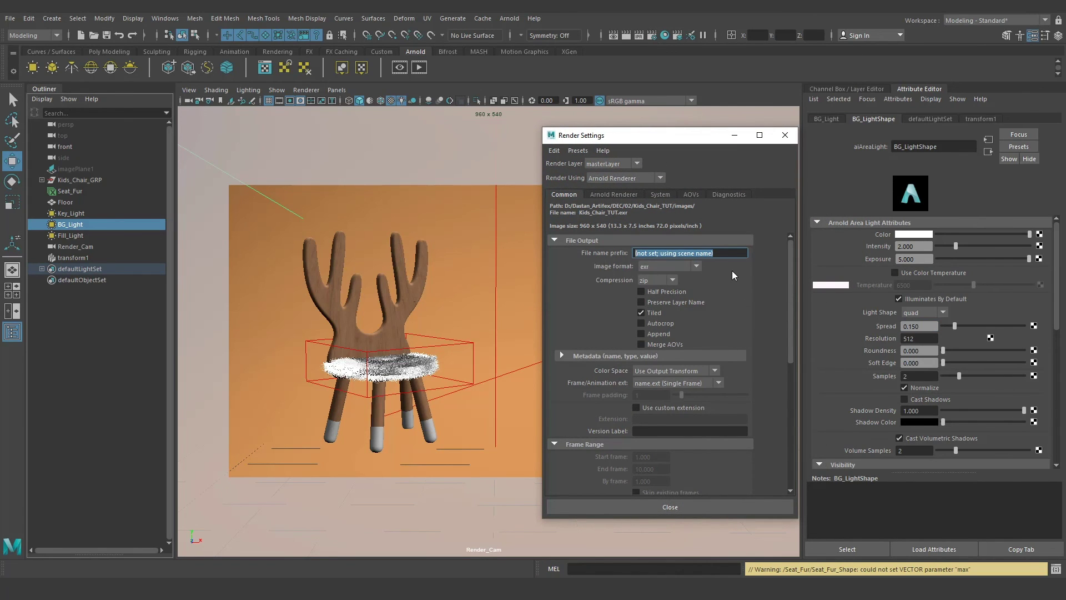
pyautogui.write('Kids')
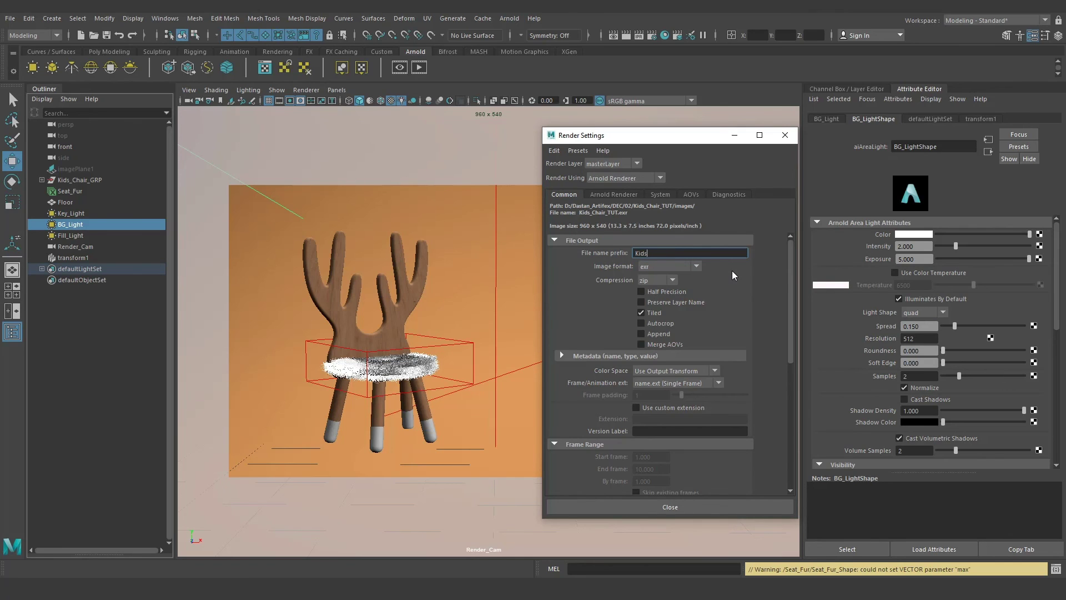
pyautogui.write('_Chair')
pyautogui.press('Return')
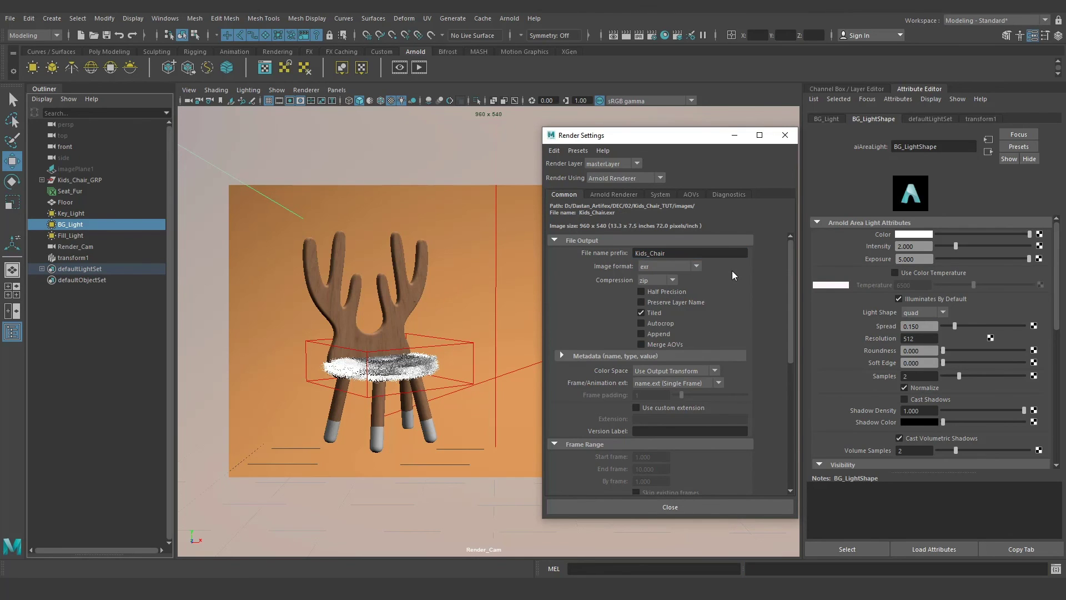
# Merge AOVs, use name_#.ext frame naming, and set the end frame to 1
pyautogui.click(677, 344)
pyautogui.scroll(-3, 738, 339)
pyautogui.click(700, 318)
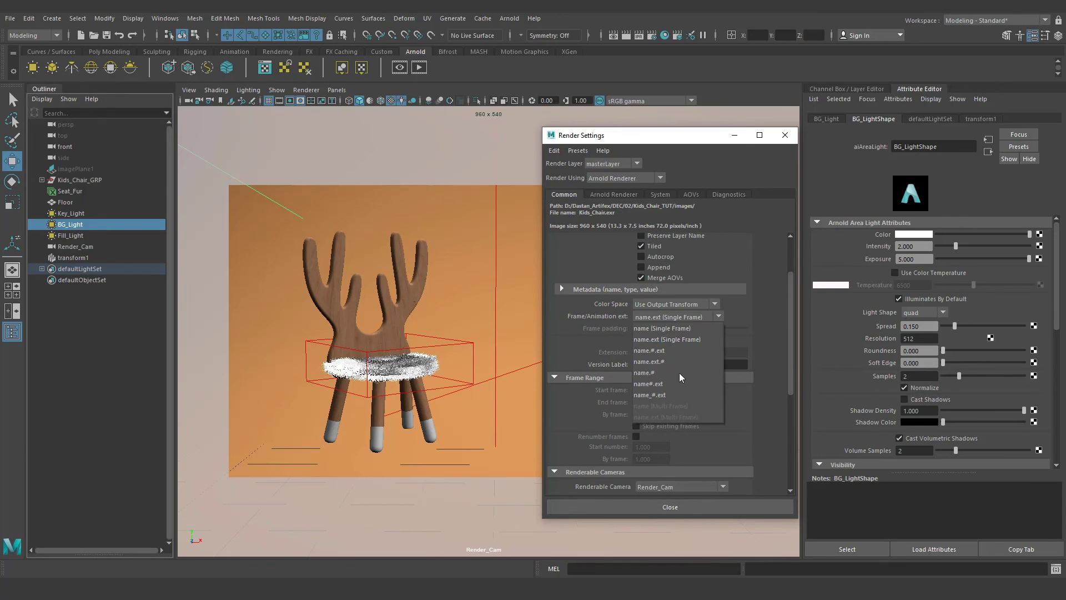
pyautogui.click(692, 396)
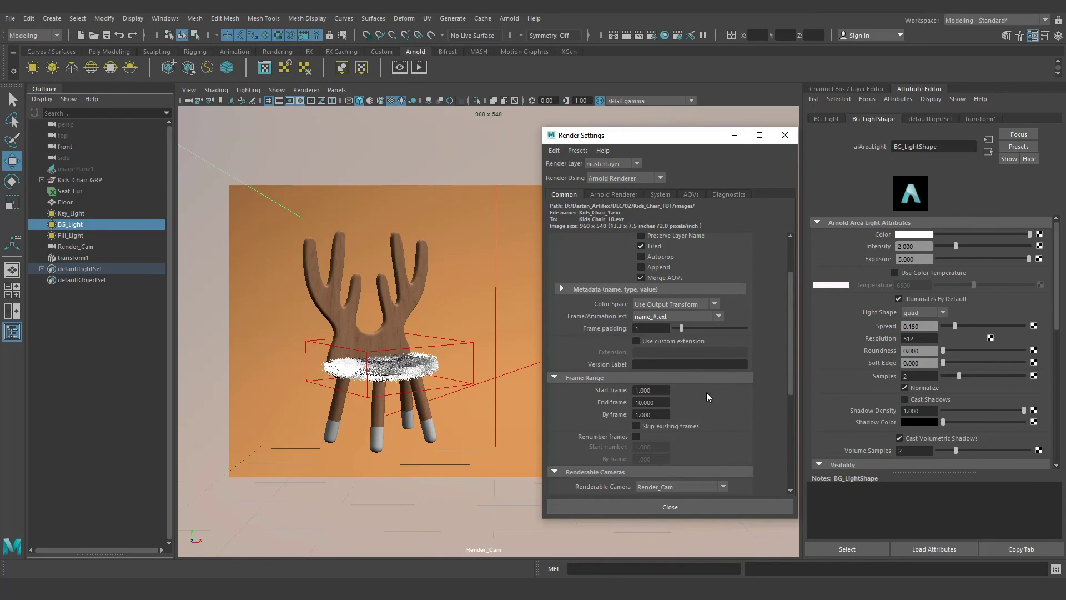
pyautogui.scroll(-3, 681, 319)
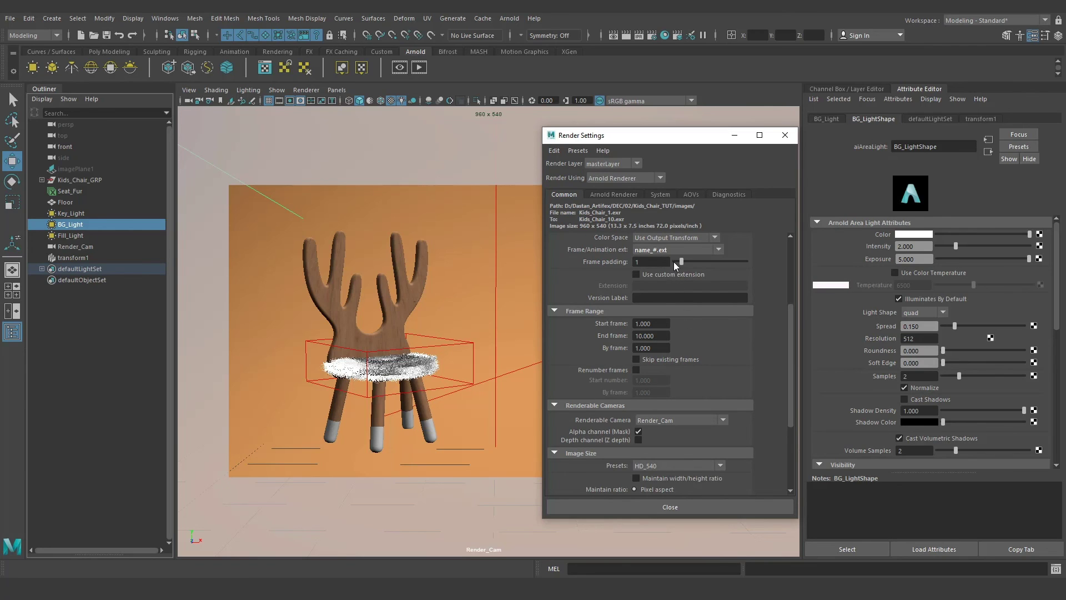
pyautogui.click(653, 323)
pyautogui.press('Tab')
pyautogui.write('1')
pyautogui.press('Return')
# Apply the HD_1080 image size preset at 1920x1080
pyautogui.scroll(-3, 721, 338)
pyautogui.scroll(-2, 738, 328)
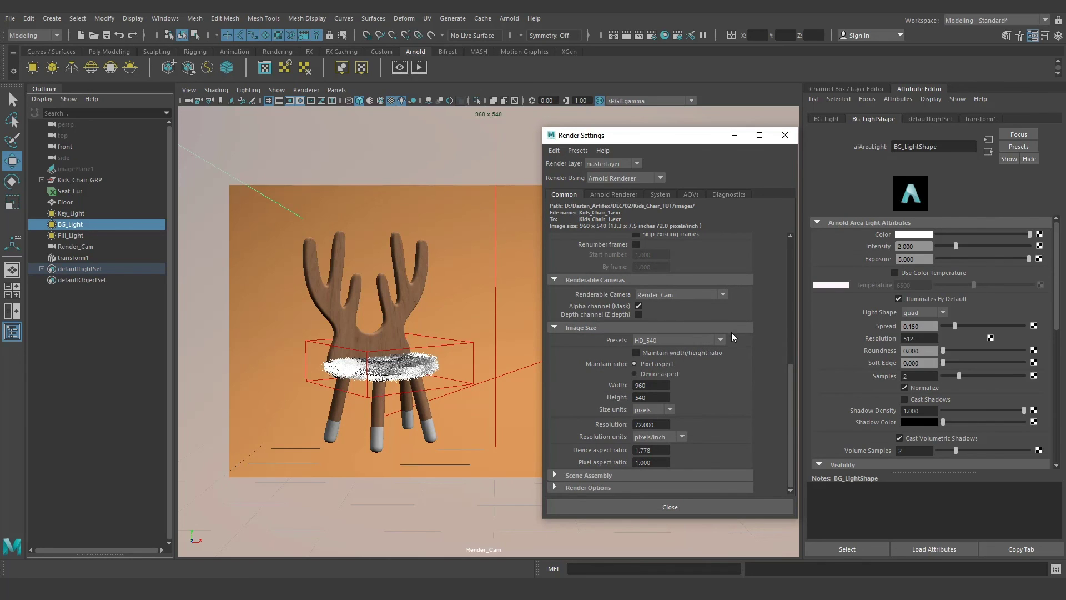
pyautogui.click(714, 339)
pyautogui.scroll(-1, 693, 391)
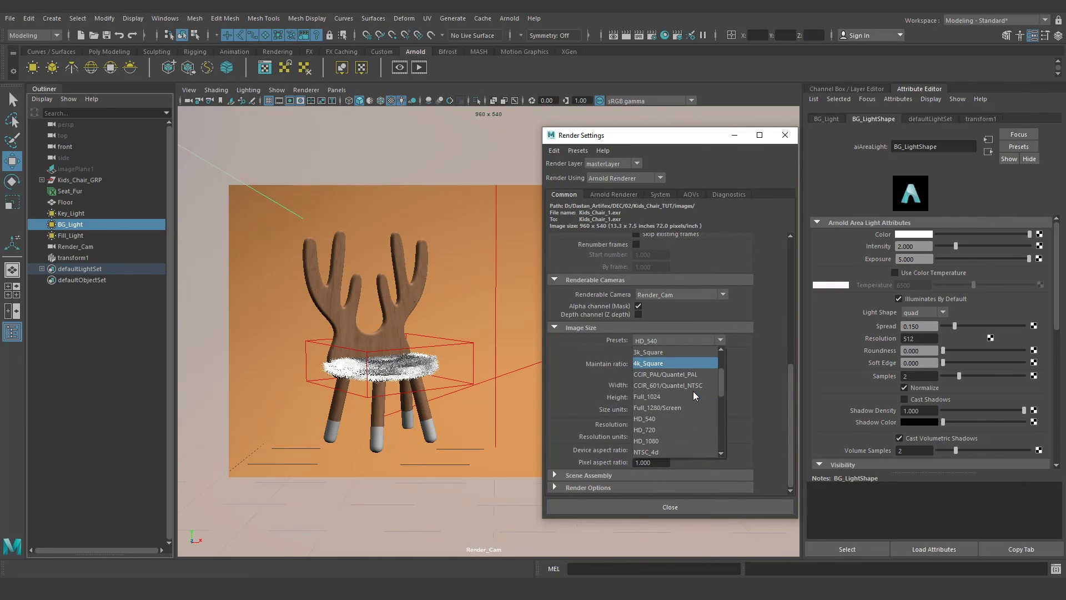
pyautogui.click(671, 440)
pyautogui.click(623, 194)
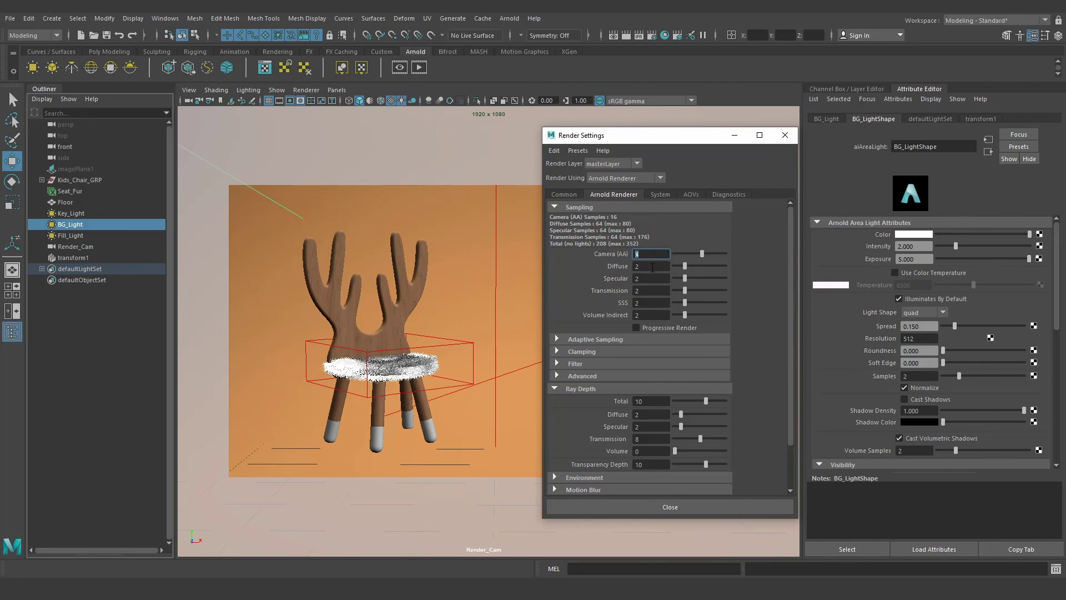
# Use 4 Camera (AA) samples, enable Output Denoising AOVs, close Render Settings, and select Floor
pyautogui.press('Tab')
pyautogui.press('Tab')
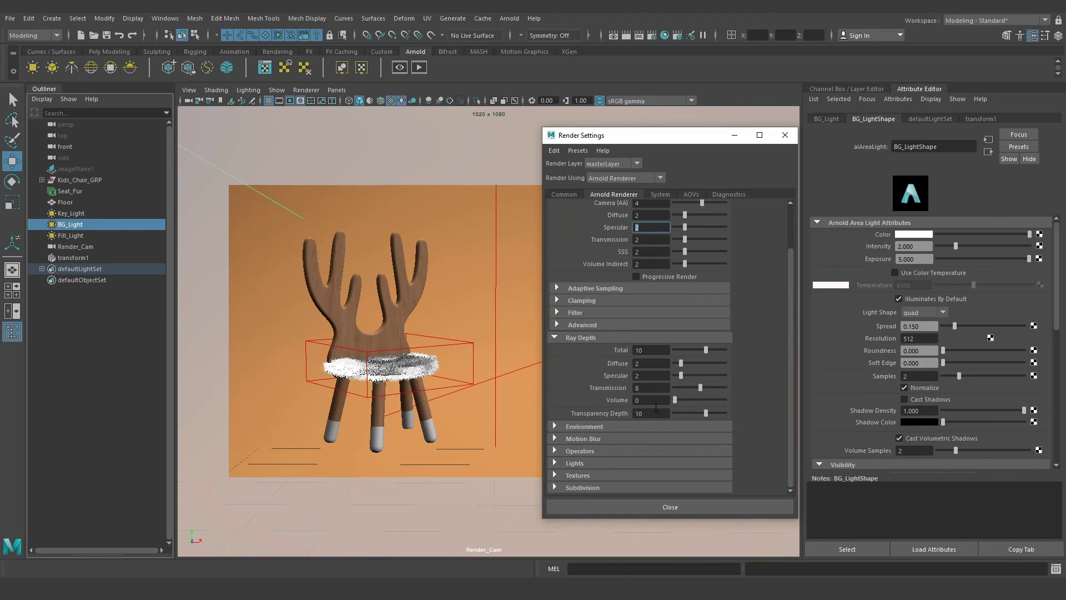
pyautogui.click(663, 194)
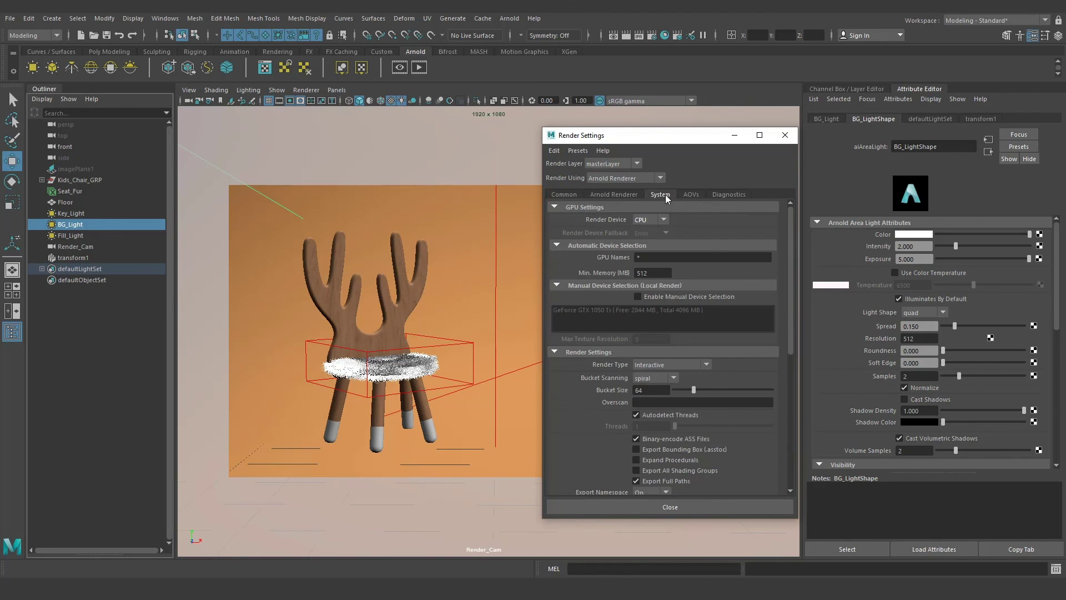
pyautogui.click(601, 221)
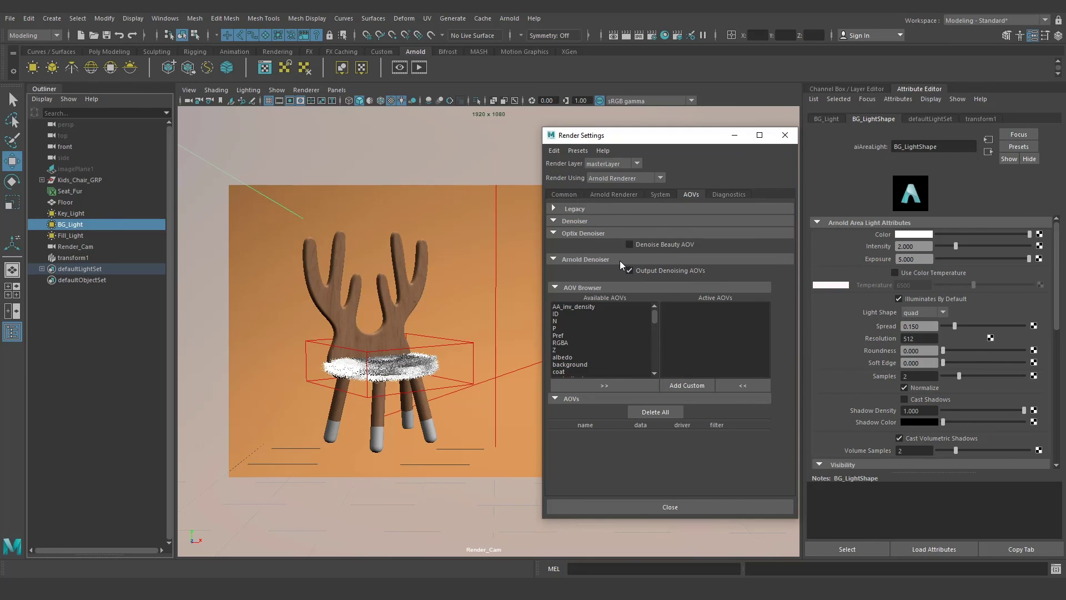
pyautogui.click(677, 506)
pyautogui.click(566, 238)
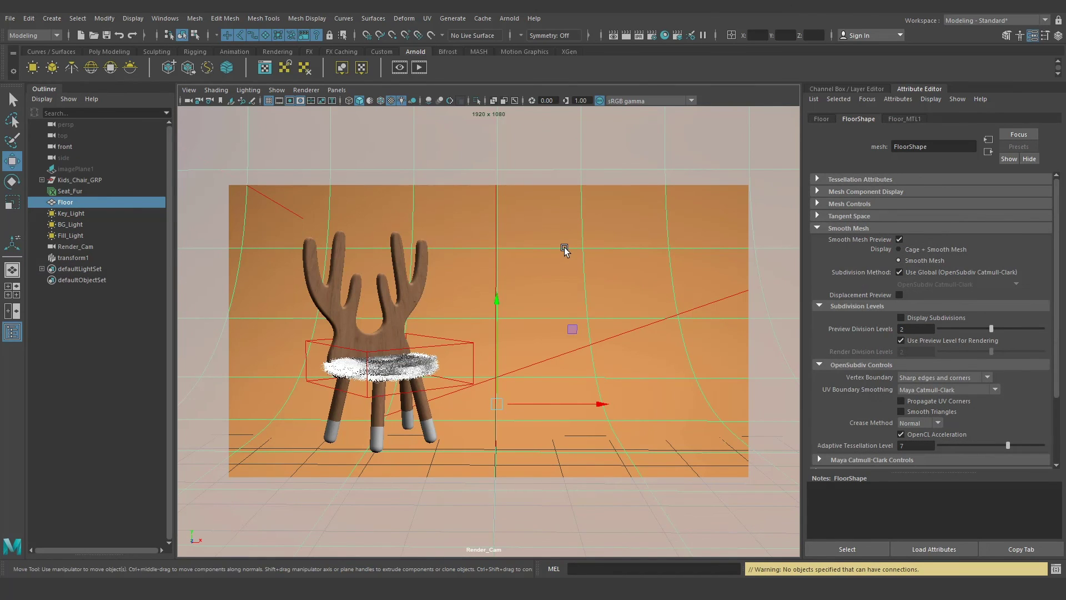
# Set Render Sequence options to render from Render_Cam into the project's images folder
pyautogui.press('space')
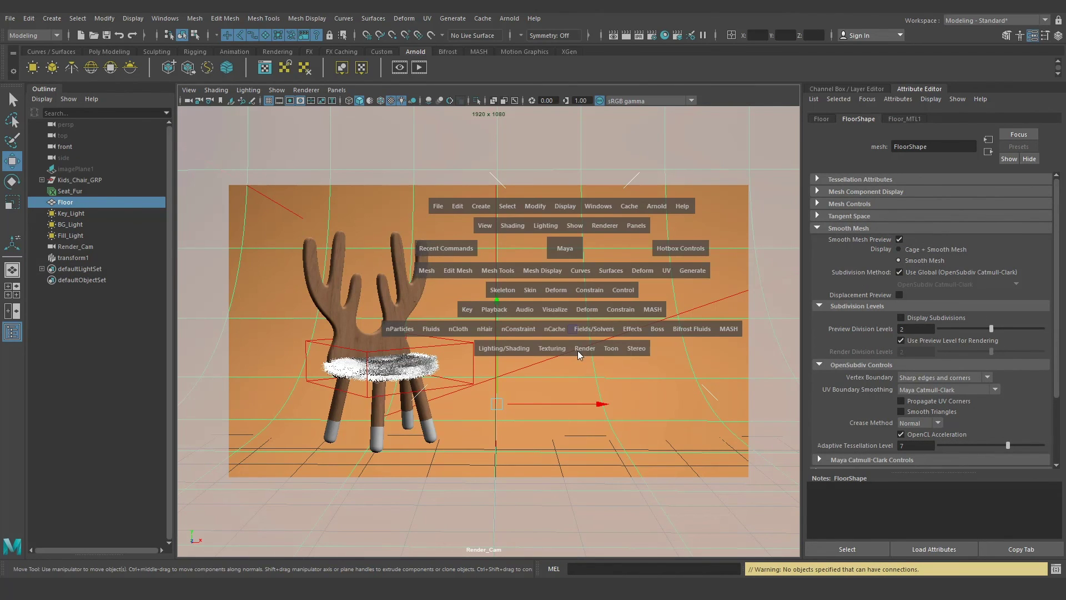
pyautogui.click(577, 351)
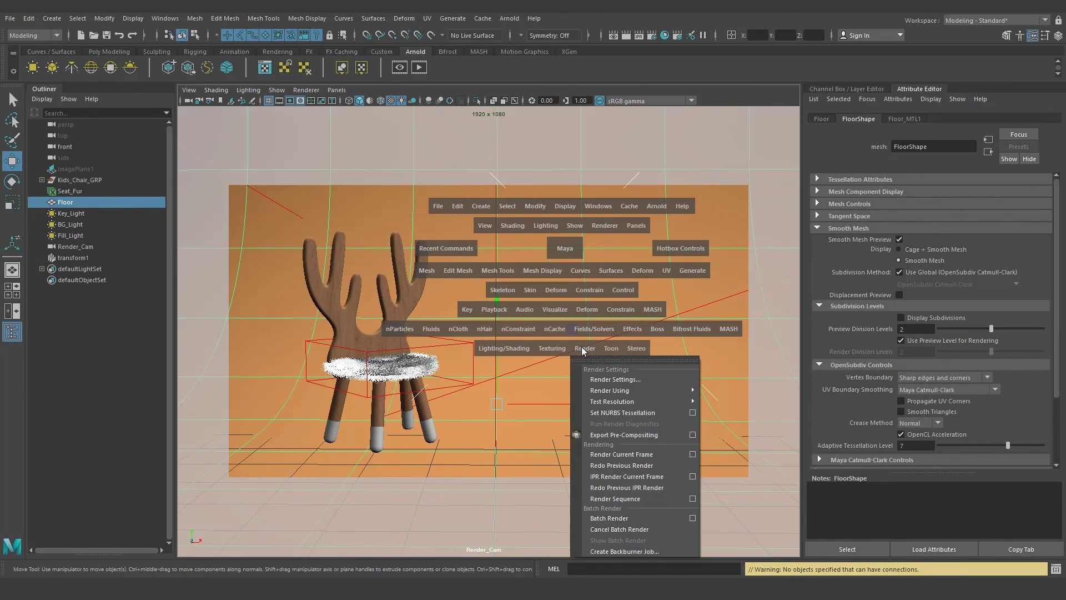
pyautogui.click(693, 498)
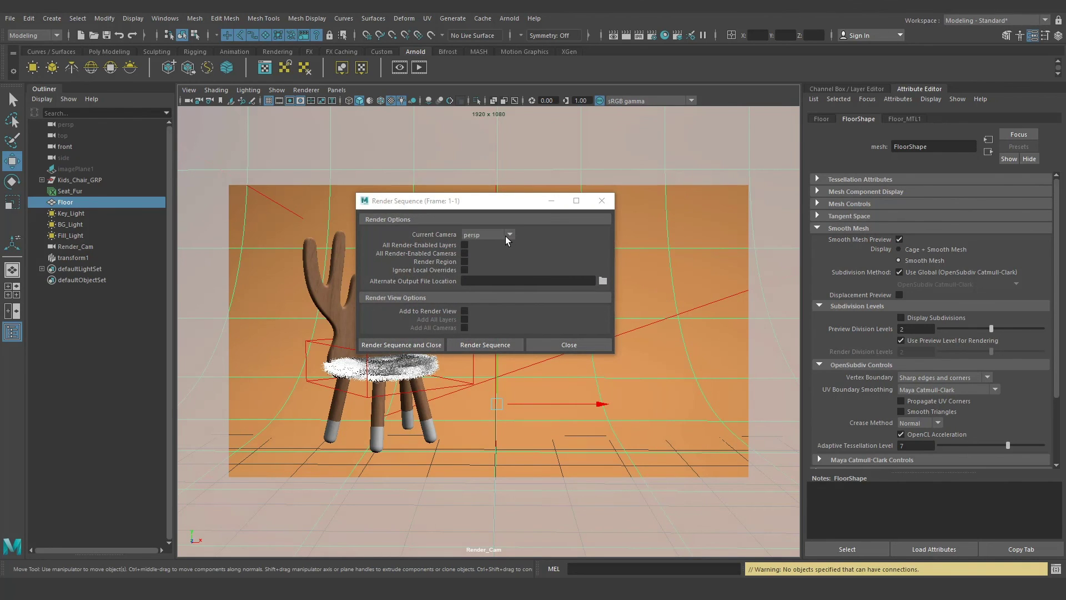
pyautogui.click(506, 235)
pyautogui.click(504, 250)
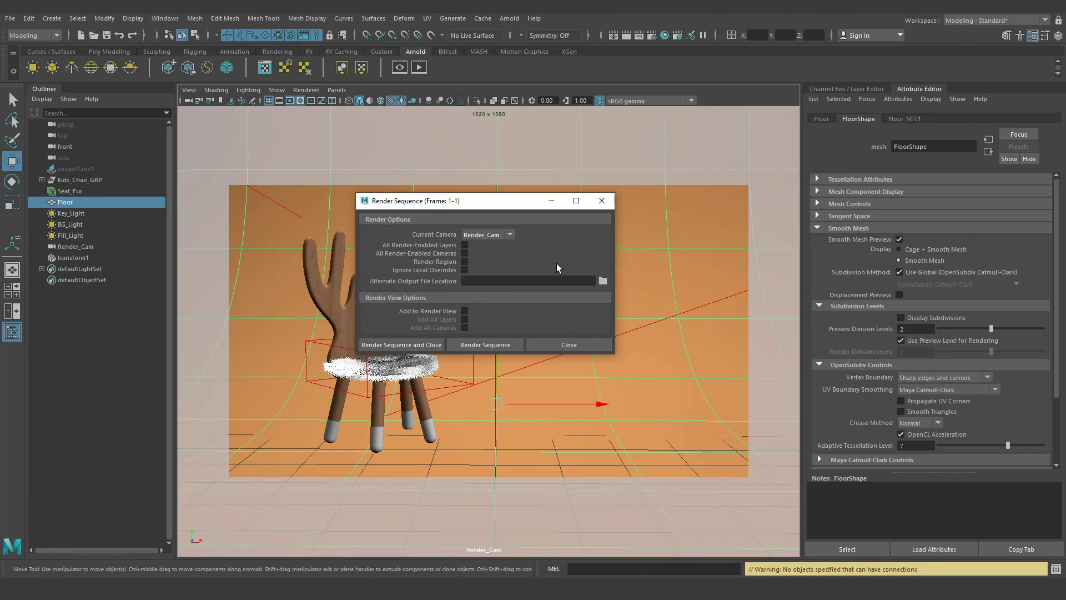
pyautogui.click(601, 280)
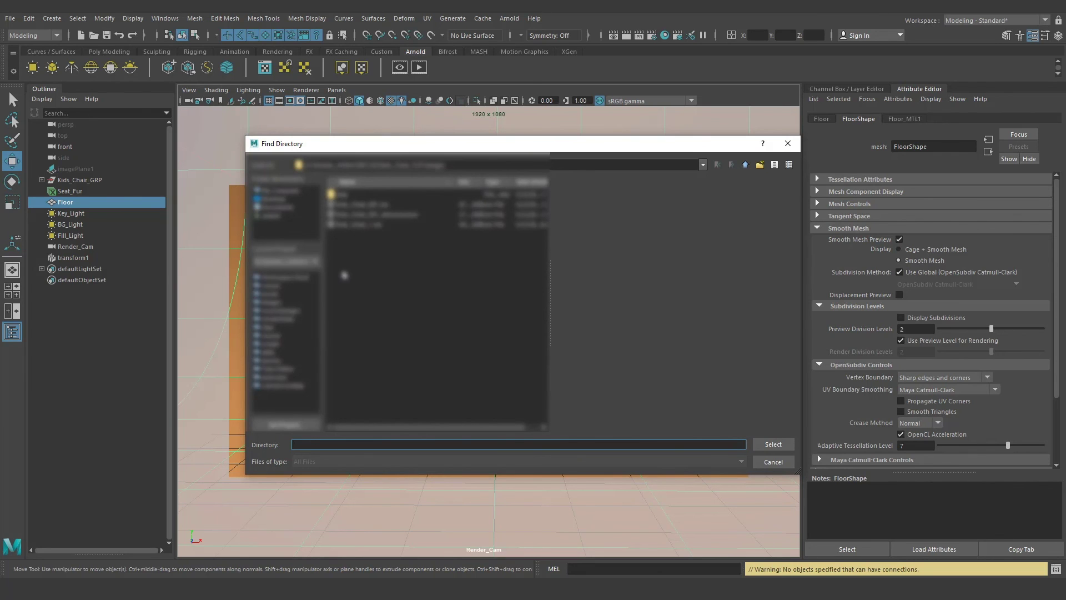
pyautogui.click(300, 302)
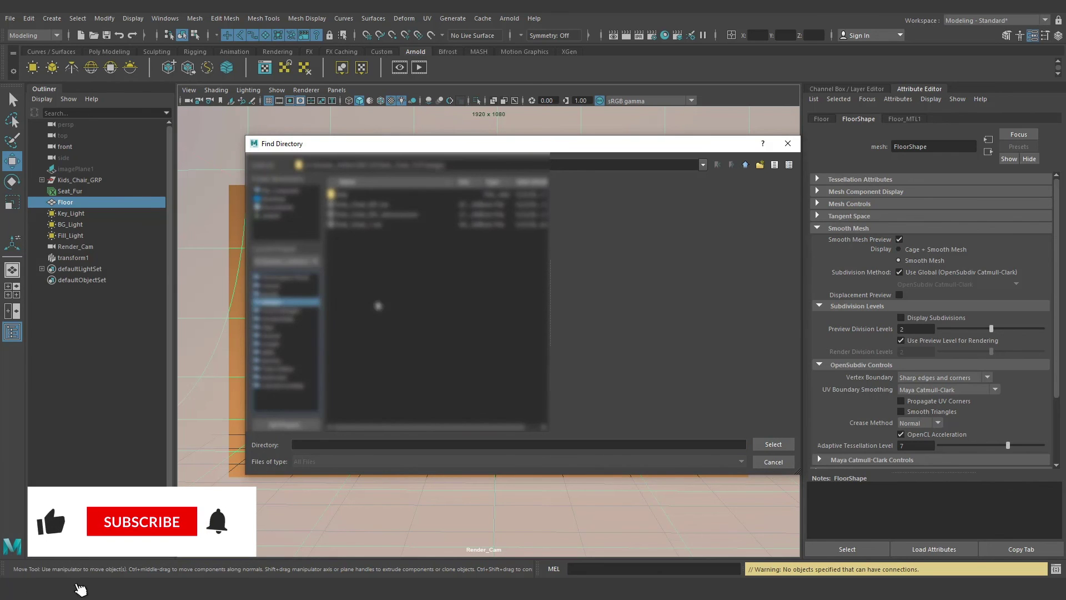
pyautogui.click(772, 444)
# Render the Render_Cam sequence at 1920x1080 and close the finished Render View
pyautogui.click(486, 345)
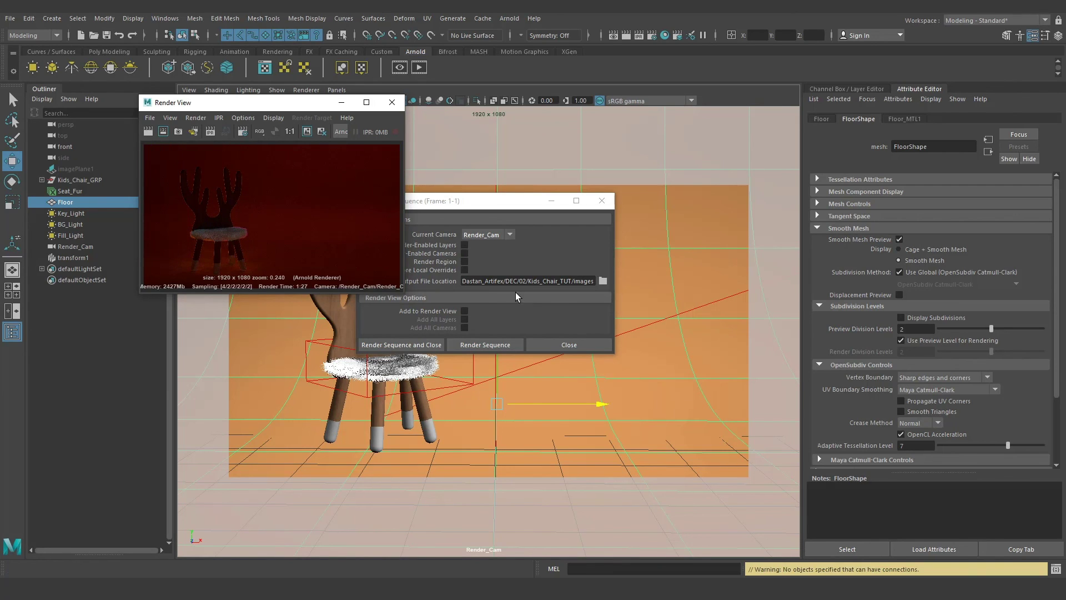
pyautogui.moveTo(287, 101); pyautogui.dragTo(289, 120)
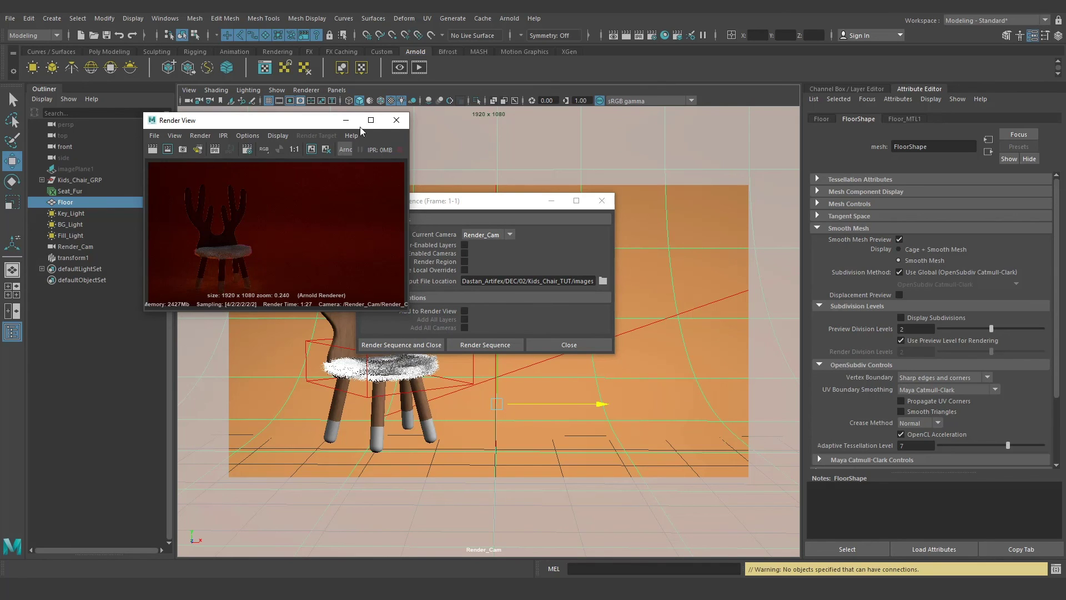
pyautogui.click(394, 122)
# Load Kids_Chair_1.exr into the Arnold Denoiser (noice) with Single Frame range
pyautogui.click(573, 343)
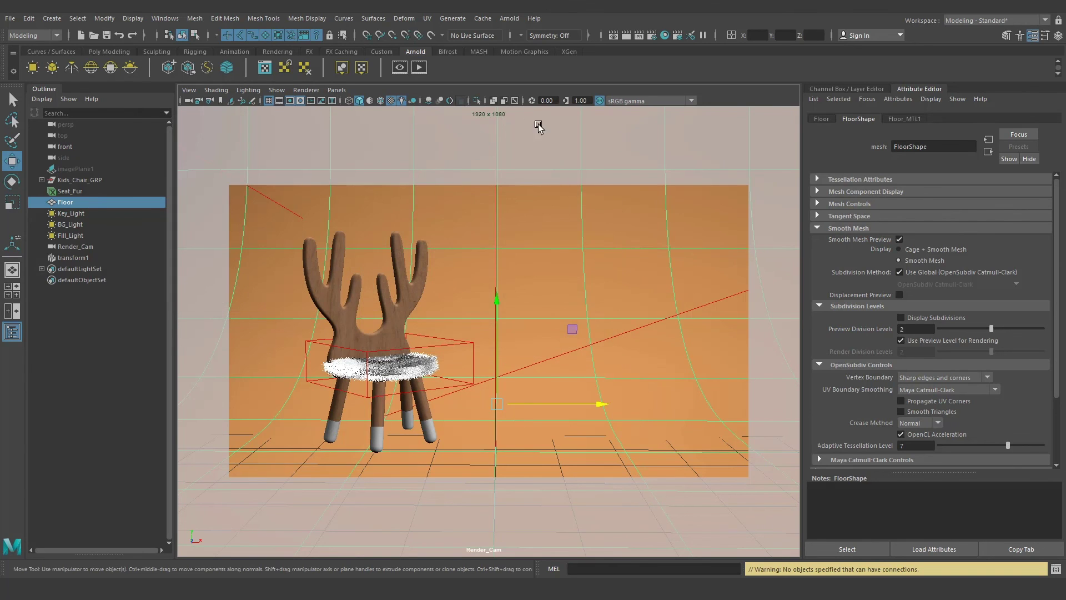
pyautogui.click(508, 21)
pyautogui.moveTo(522, 130)
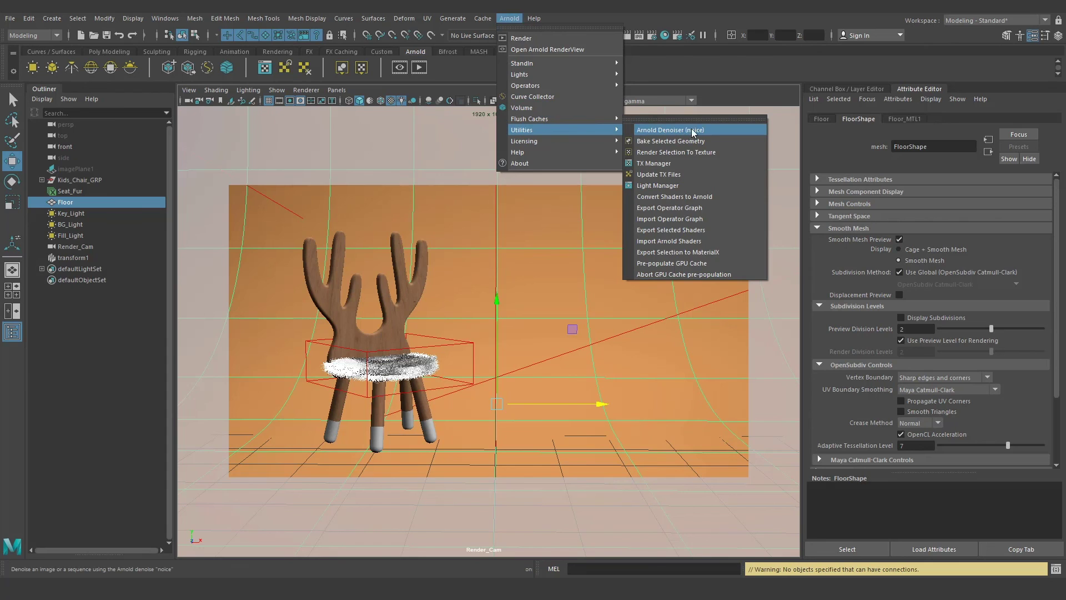
pyautogui.click(713, 129)
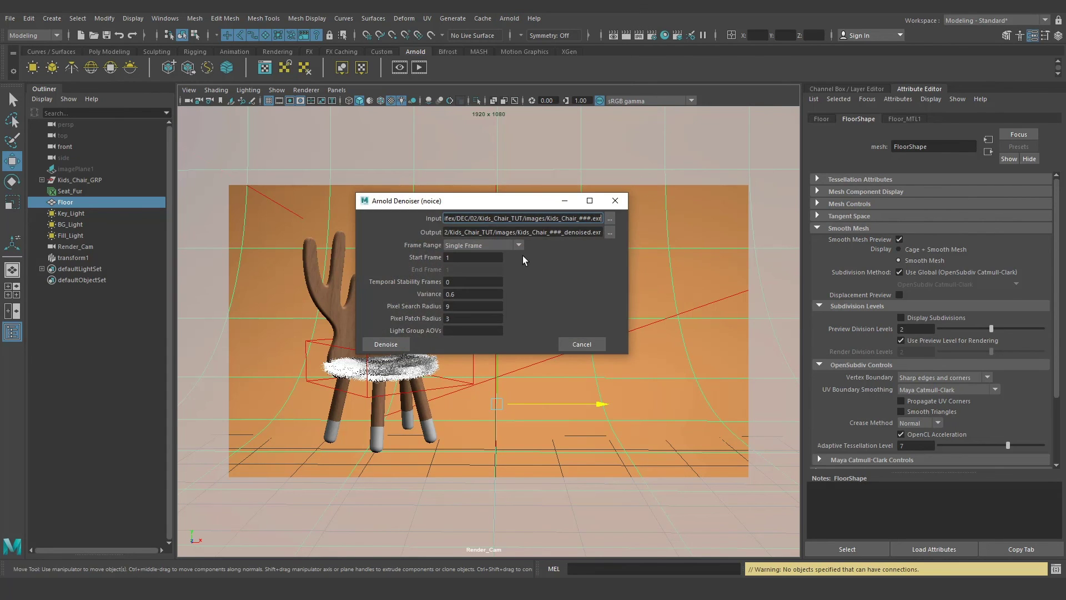
pyautogui.click(610, 218)
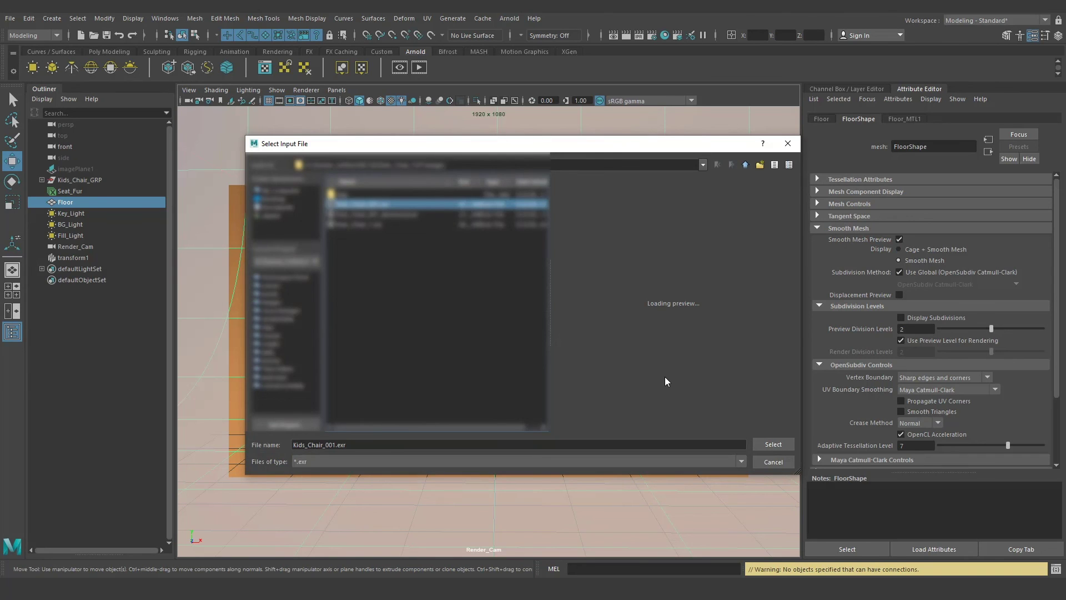
pyautogui.click(396, 224)
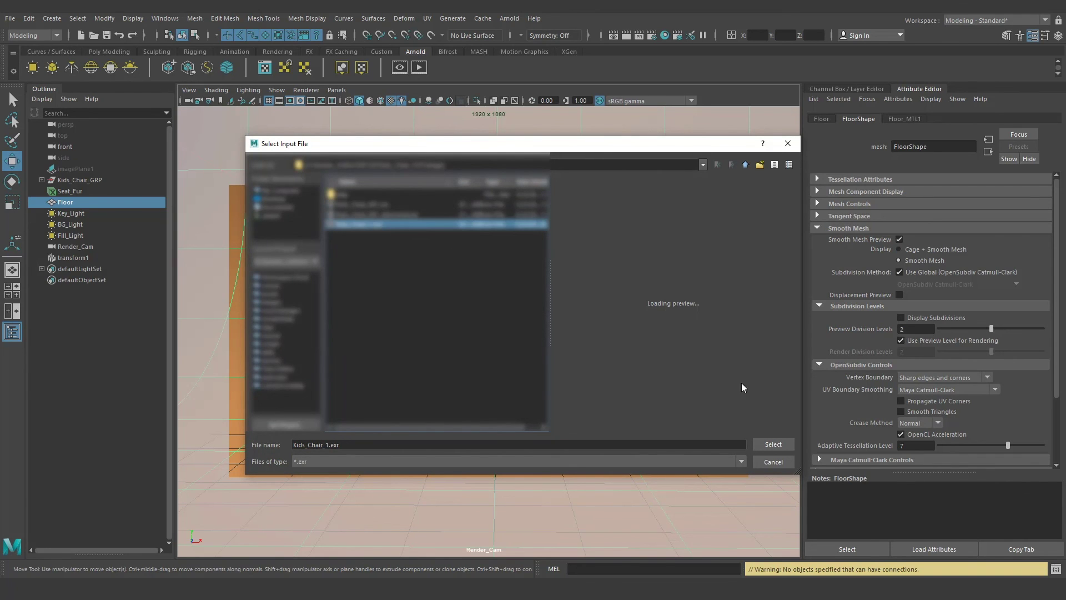
pyautogui.click(774, 445)
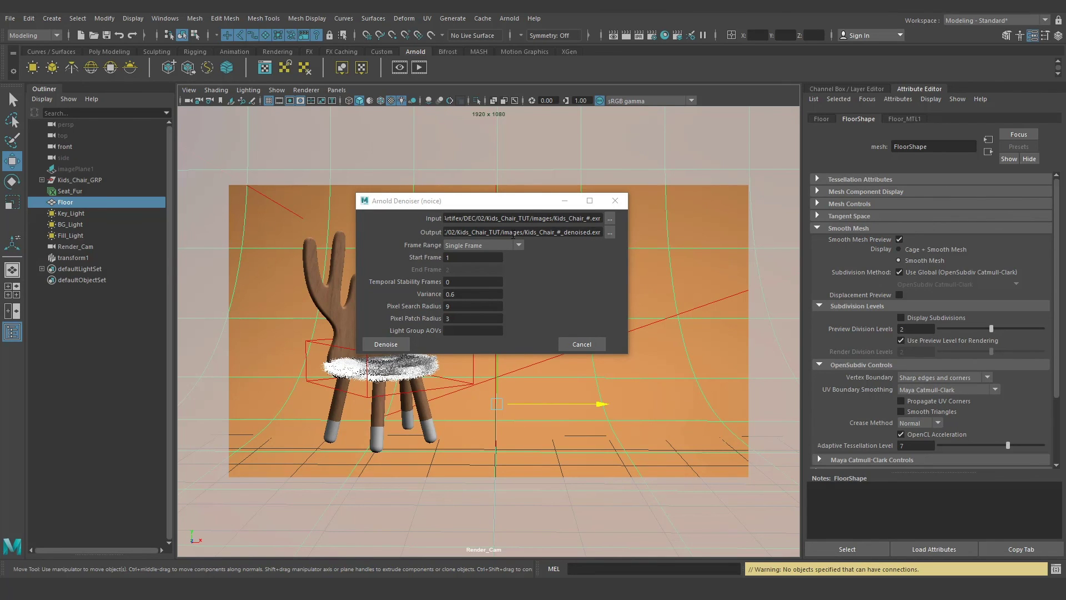
pyautogui.click(509, 243)
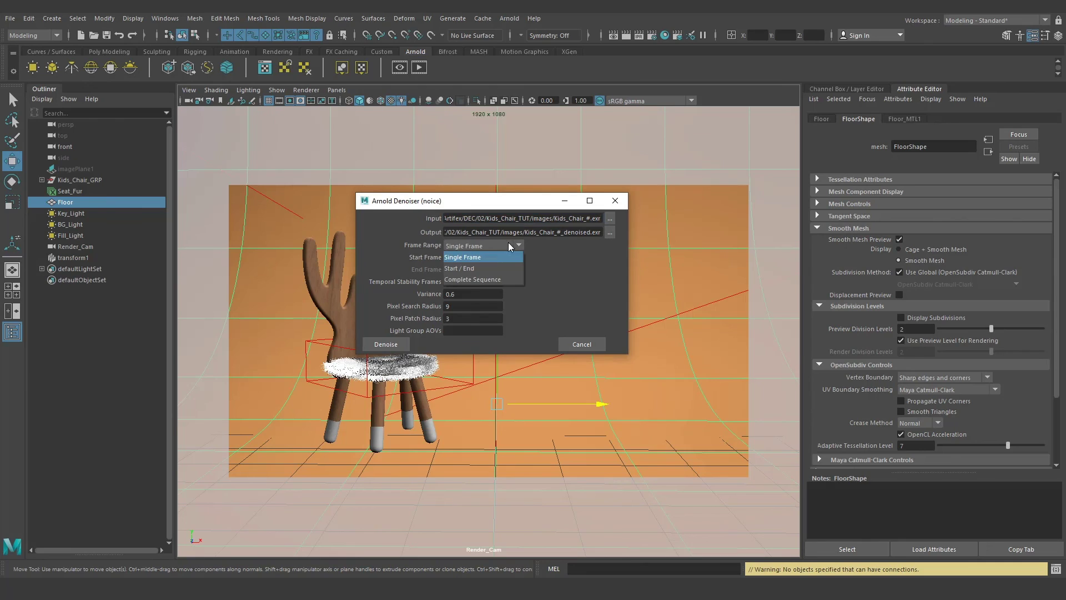
pyautogui.click(501, 257)
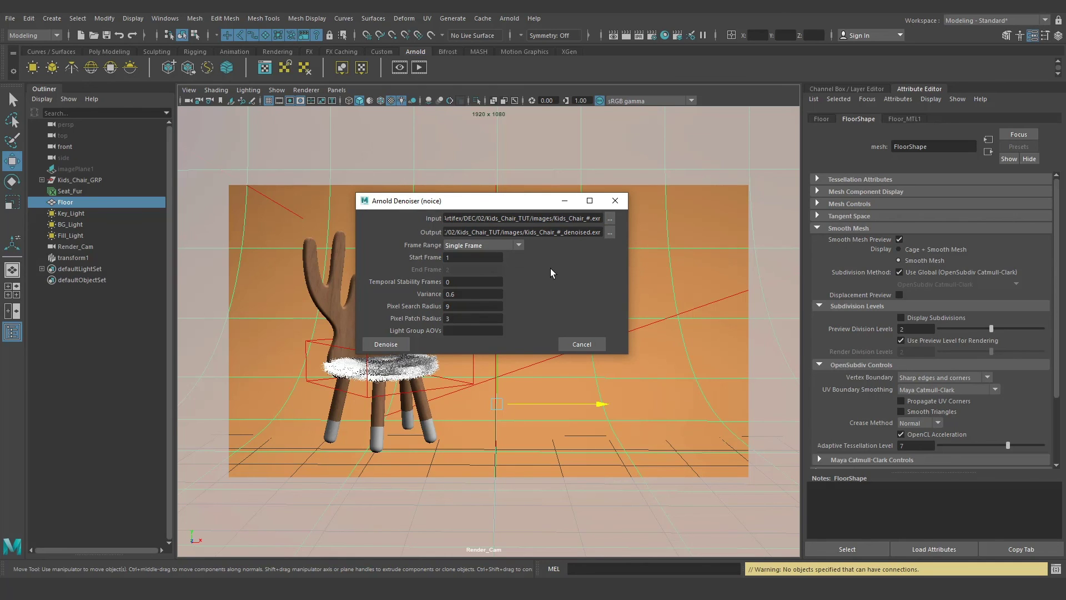
# Run the denoiser, then tile the original and denoised renders vertically in Photoshop
pyautogui.click(397, 343)
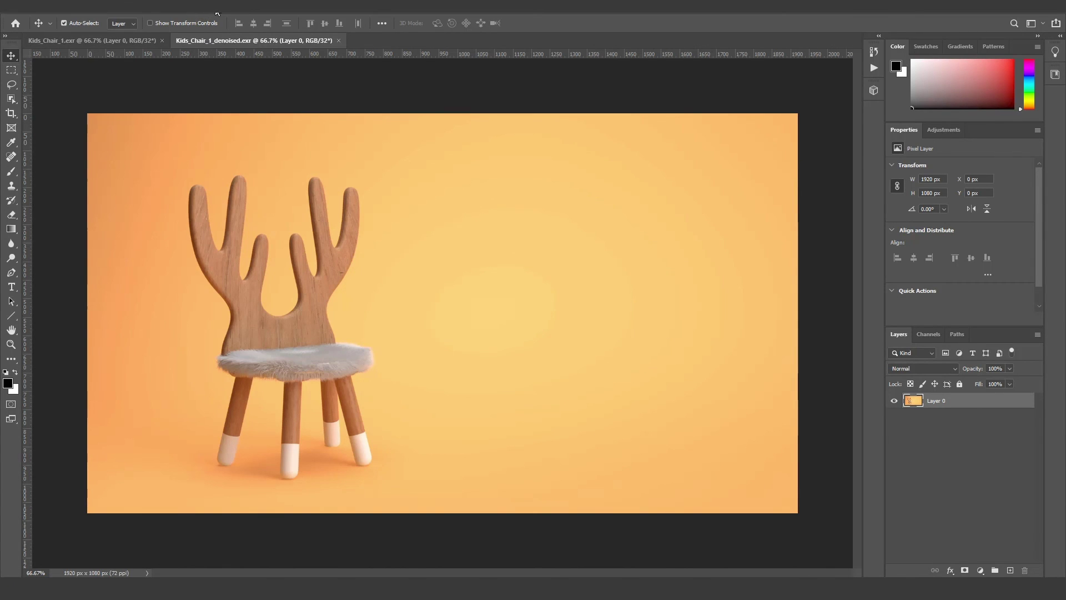
pyautogui.click(217, 8)
pyautogui.moveTo(241, 18)
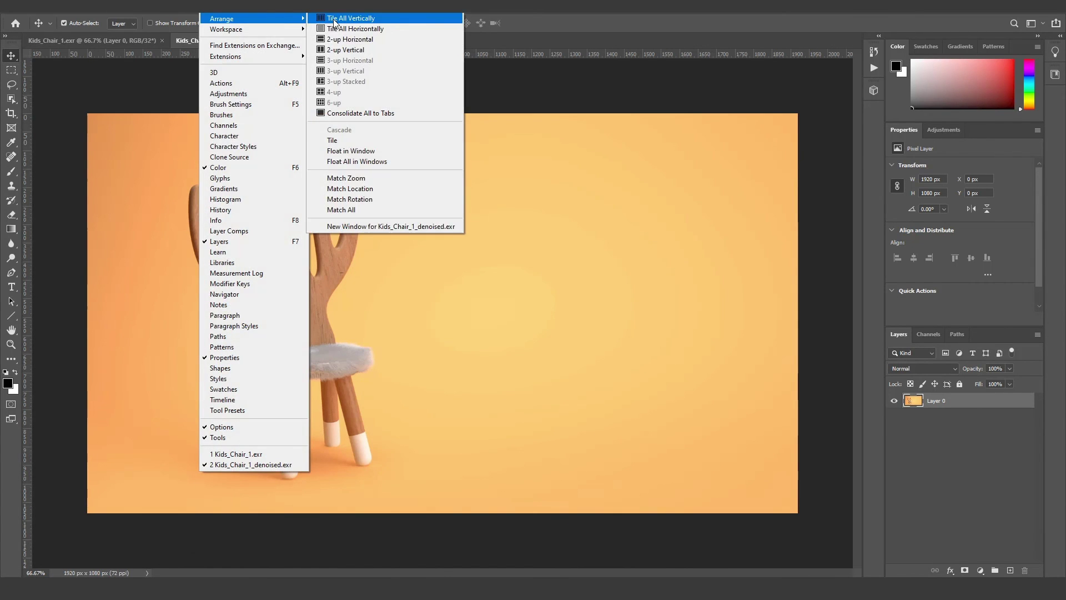
pyautogui.click(339, 19)
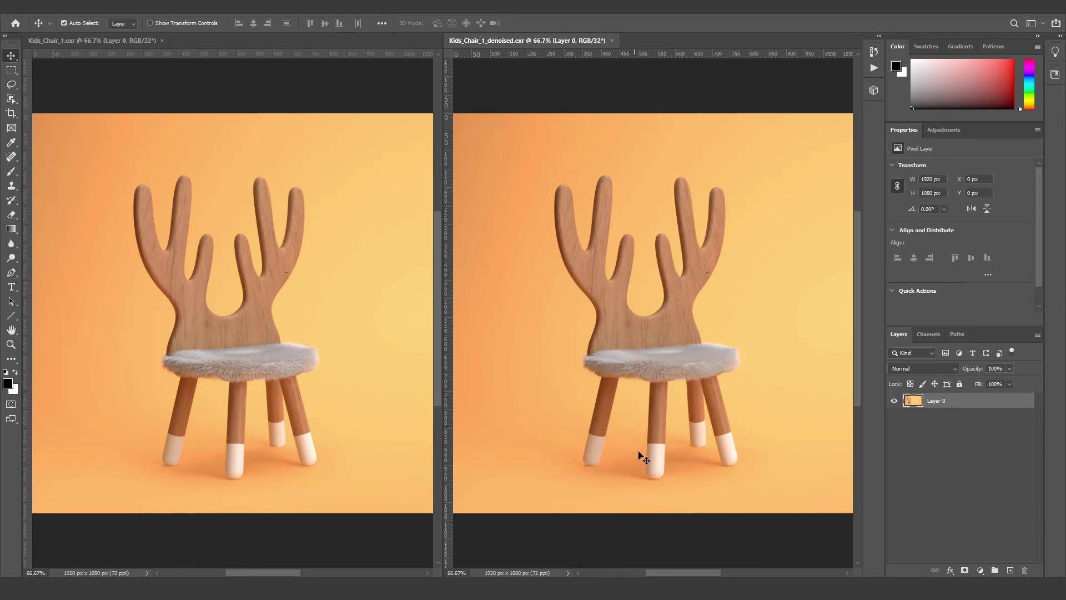
# Zoom into the chair legs to compare noise in both renders
pyautogui.keyDown('alt'); pyautogui.scroll(1, 635, 475); pyautogui.keyUp('alt')
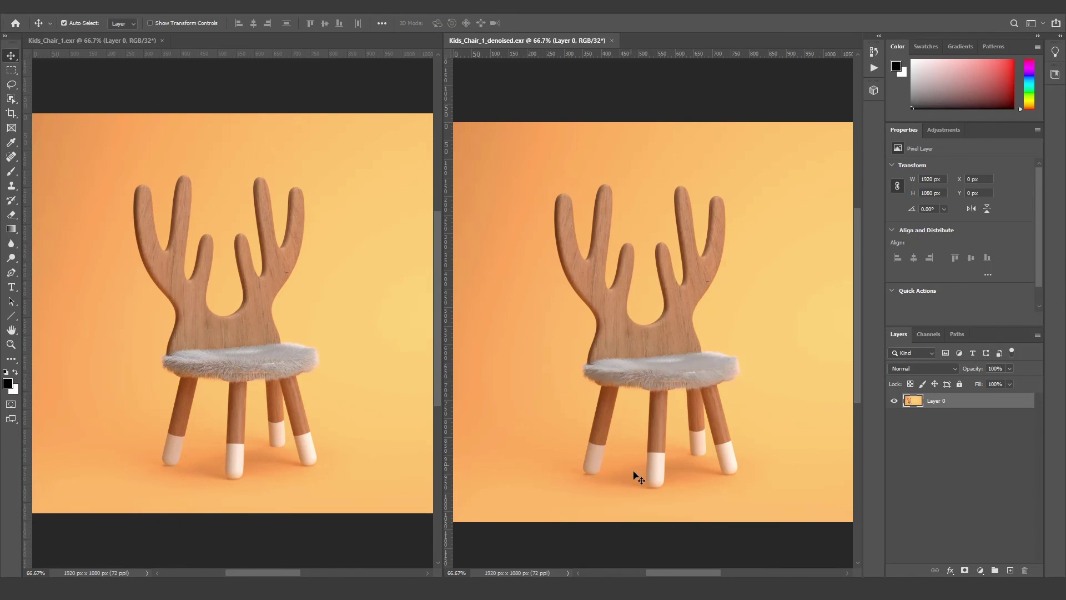
pyautogui.keyDown('alt'); pyautogui.scroll(1, 636, 479); pyautogui.keyUp('alt')
pyautogui.keyDown('alt'); pyautogui.scroll(2, 636, 481); pyautogui.keyUp('alt')
pyautogui.keyDown('alt'); pyautogui.scroll(5, 654, 475); pyautogui.keyUp('alt')
pyautogui.keyDown('alt'); pyautogui.scroll(4, 642, 488); pyautogui.keyUp('alt')
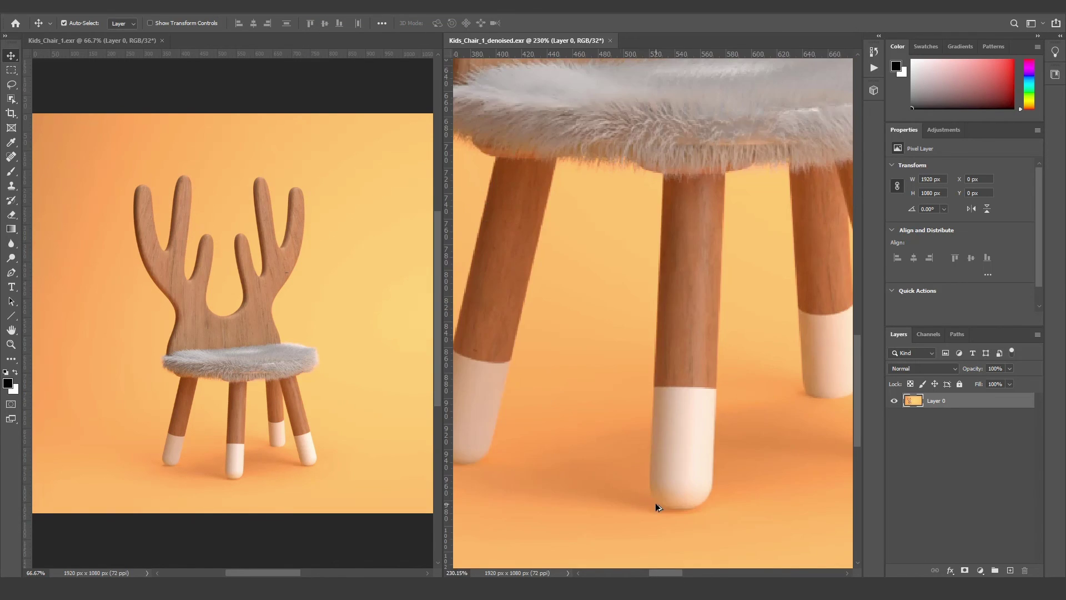
pyautogui.keyDown('alt'); pyautogui.scroll(4, 657, 505); pyautogui.keyUp('alt')
pyautogui.keyDown('alt'); pyautogui.scroll(1, 625, 488); pyautogui.keyUp('alt')
pyautogui.keyDown('alt'); pyautogui.scroll(2, 674, 398); pyautogui.keyUp('alt')
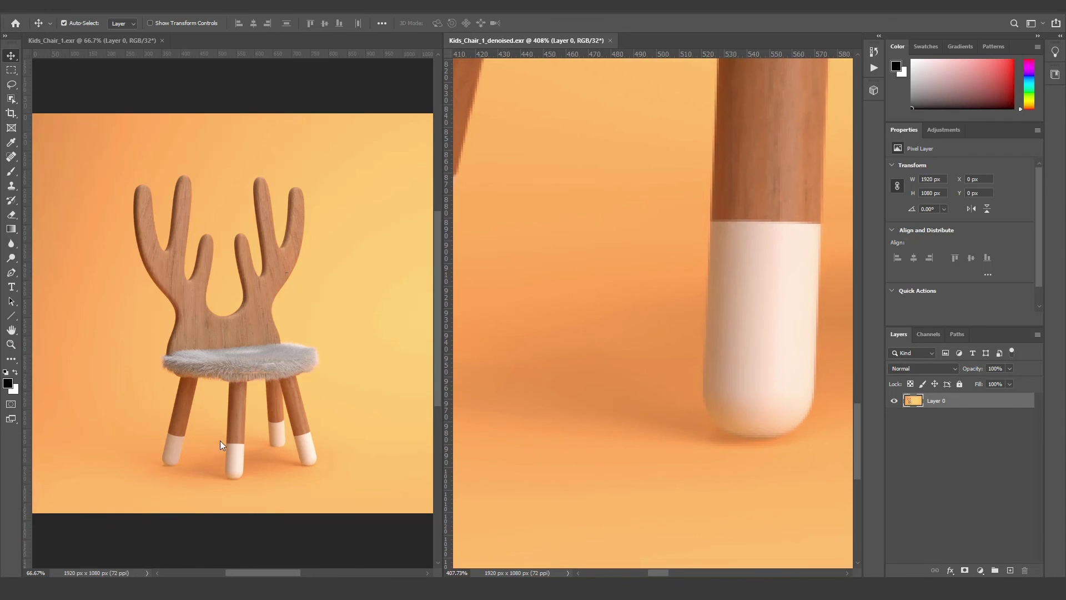
pyautogui.keyDown('alt'); pyautogui.scroll(-2, 726, 437); pyautogui.keyUp('alt')
pyautogui.keyDown('alt'); pyautogui.scroll(-1, 725, 439); pyautogui.keyUp('alt')
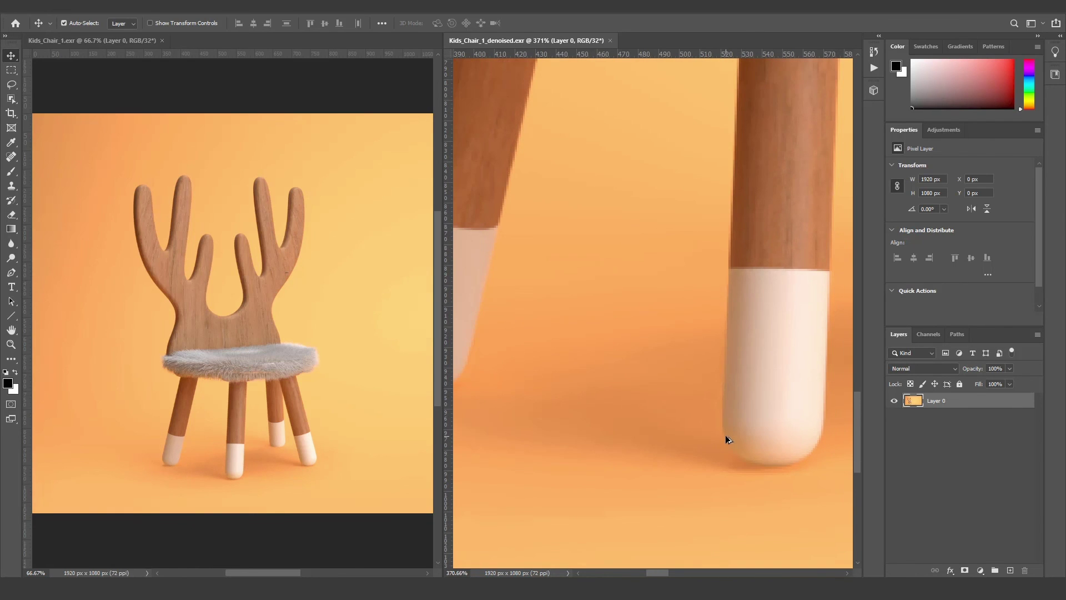
pyautogui.scroll(1, 250, 463)
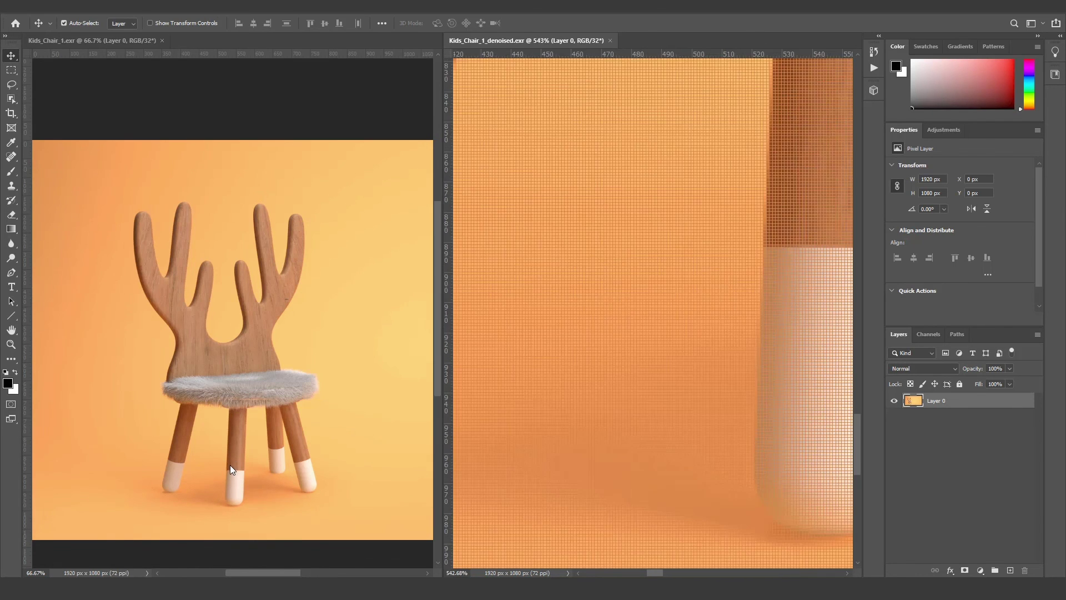
pyautogui.click(244, 455)
pyautogui.scroll(1, 228, 478)
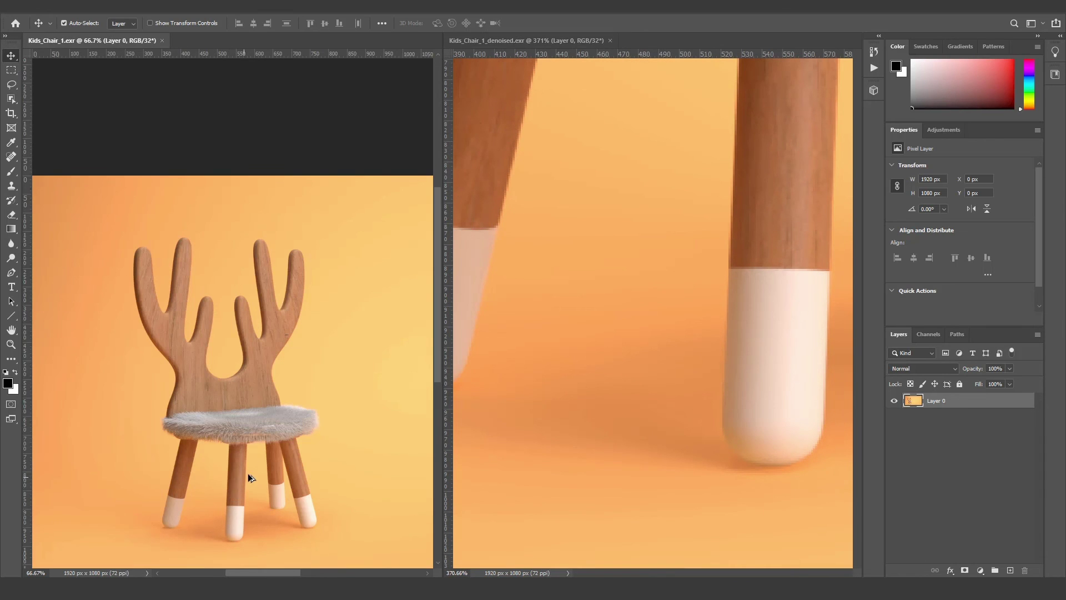
pyautogui.keyDown('alt'); pyautogui.scroll(3, 248, 473); pyautogui.keyUp('alt')
pyautogui.keyDown('alt'); pyautogui.scroll(3, 245, 473); pyautogui.keyUp('alt')
pyautogui.moveTo(233, 469); pyautogui.dragTo(292, 206)
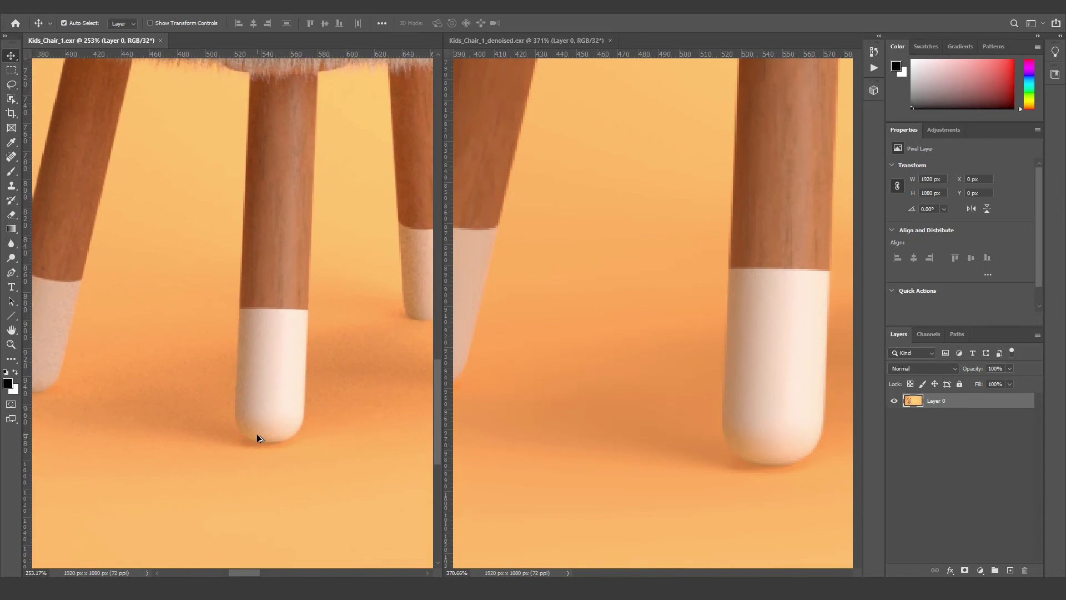
pyautogui.keyDown('alt'); pyautogui.scroll(1, 256, 434); pyautogui.keyUp('alt')
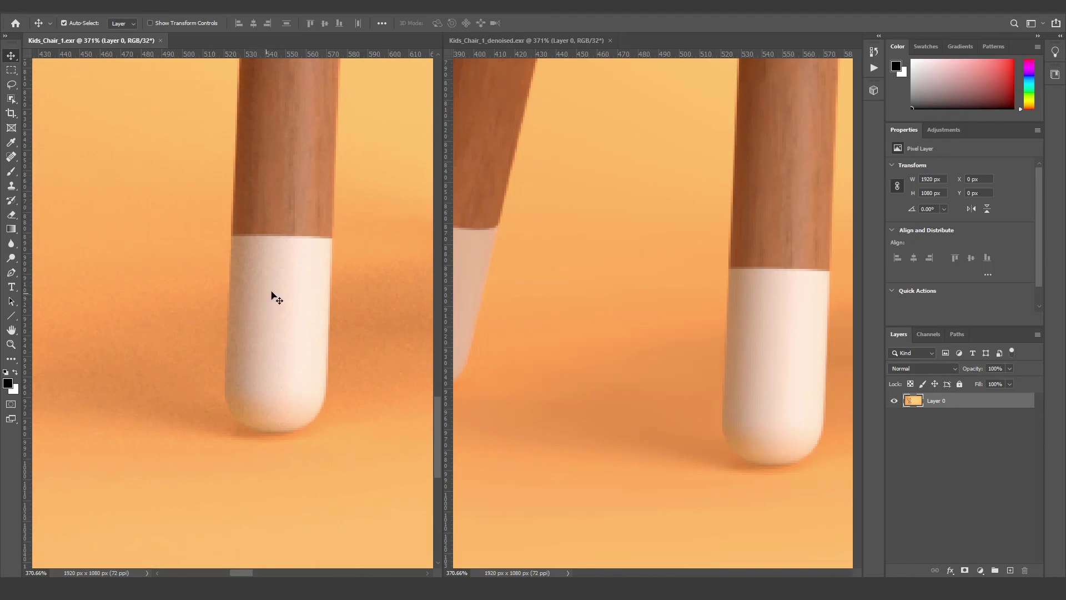
# Fit both renders on screen so the whole chair shows side by side
pyautogui.rightClick(309, 252)
pyautogui.click(320, 257)
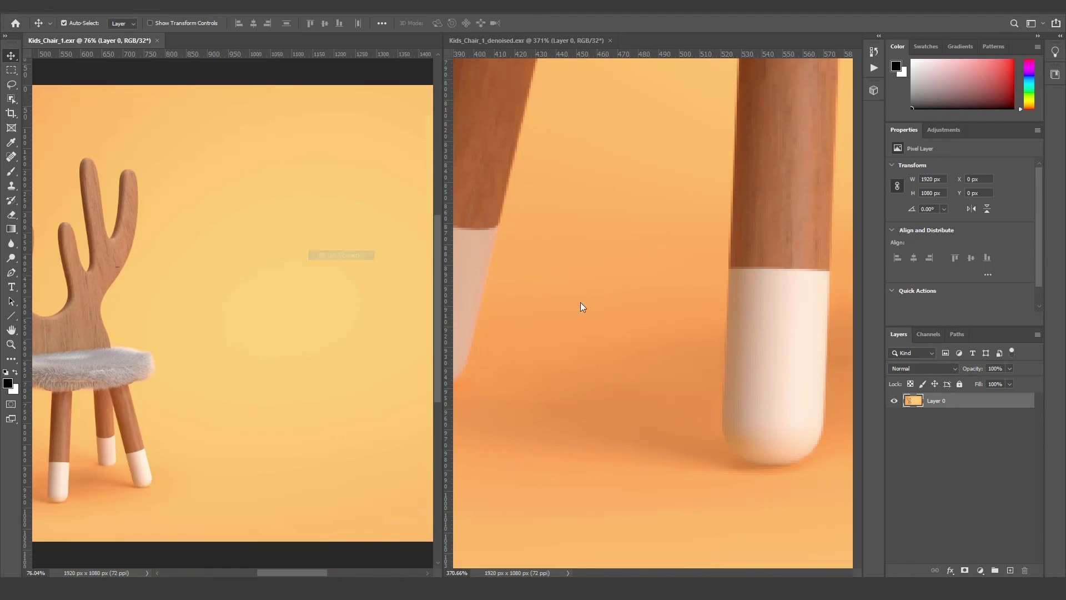
pyautogui.rightClick(634, 259)
pyautogui.click(646, 264)
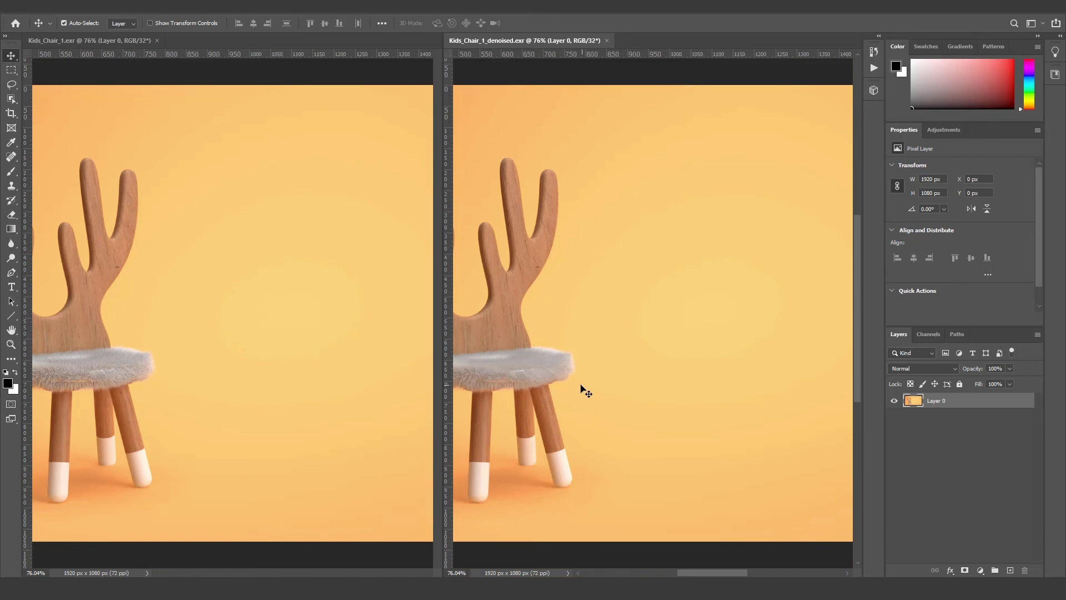
pyautogui.moveTo(583, 388)
pyautogui.mouseDown()
pyautogui.moveTo(714, 361)
pyautogui.moveTo(740, 369)
pyautogui.mouseUp()
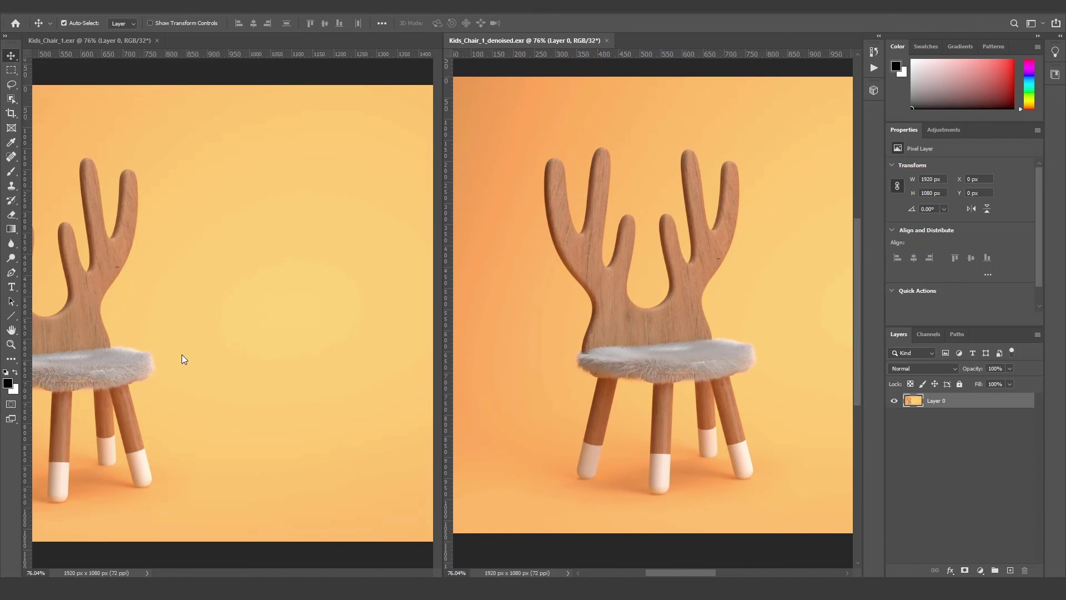
pyautogui.moveTo(181, 354); pyautogui.dragTo(352, 328)
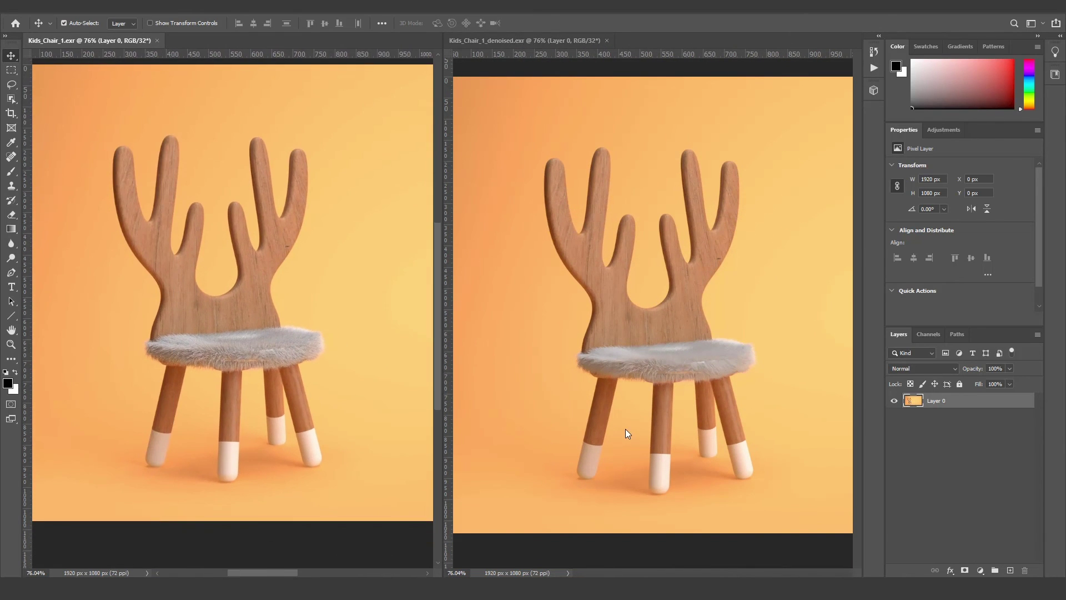